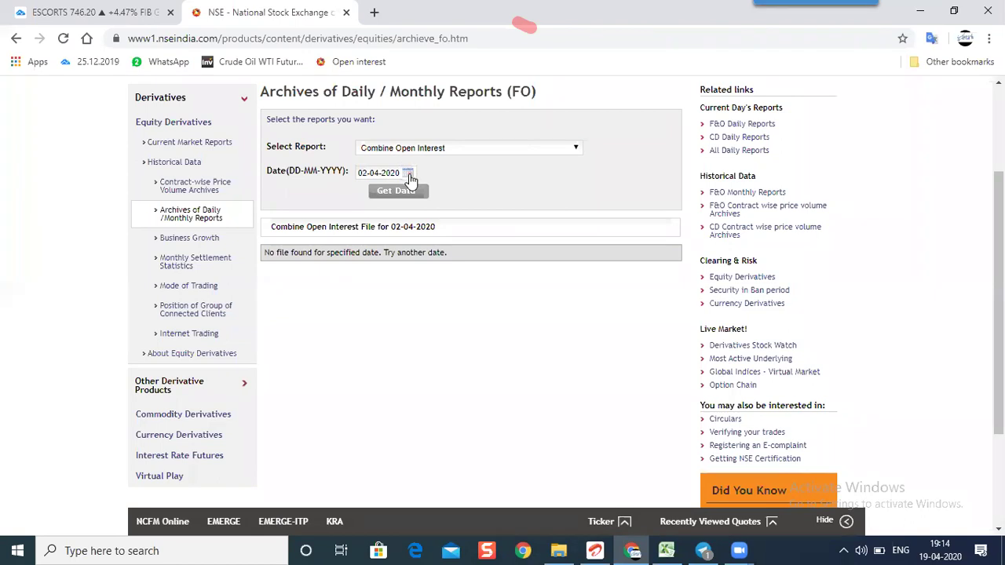
Get the Combine Open Interest report for 03-04-2020 and download combineoi_03042020.zip.
{"action": "left_click", "coordinate": [467, 225]}
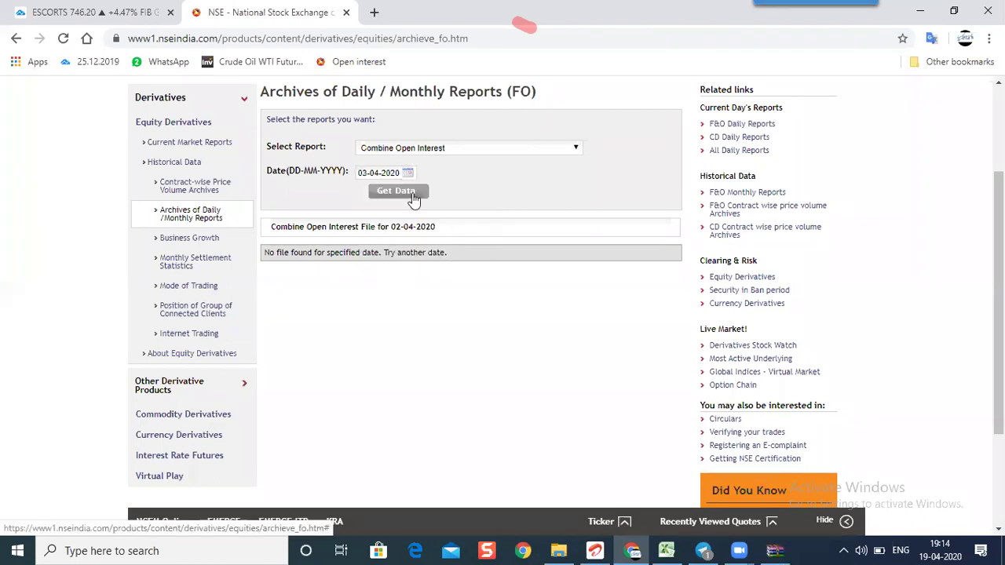
{"action": "left_click", "coordinate": [396, 191]}
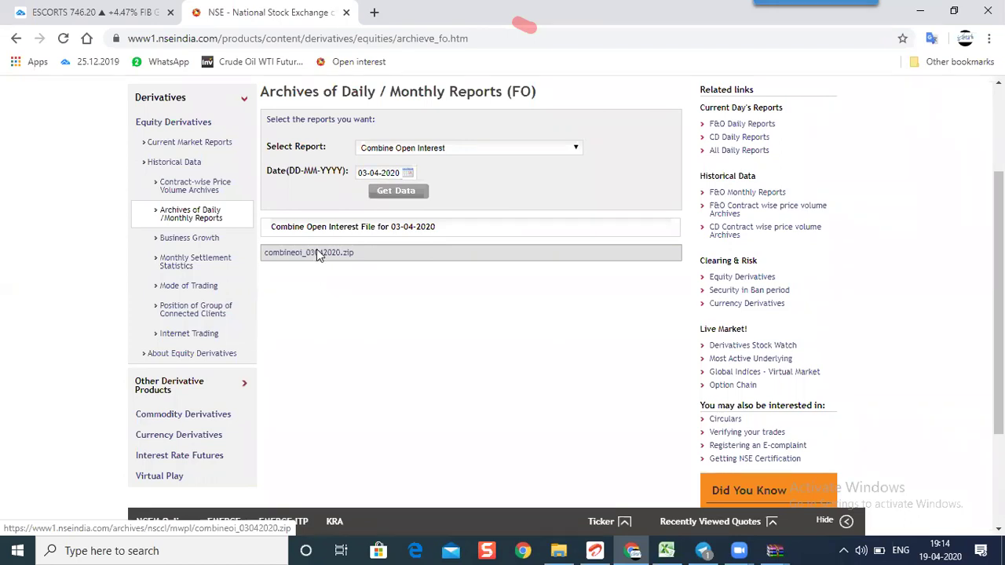
{"action": "left_click", "coordinate": [318, 254]}
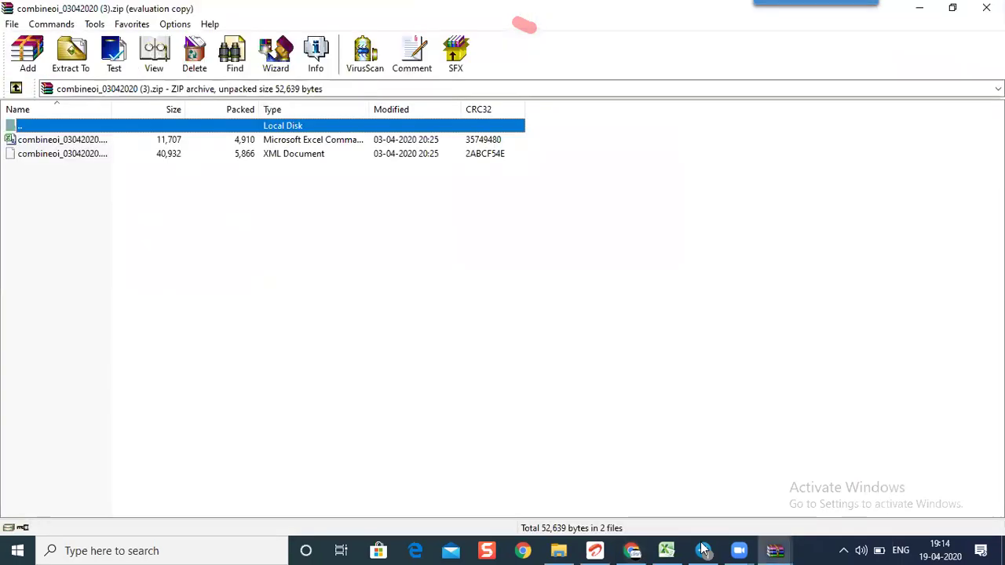
Open the CSV files from the combineoi_03042020 (3).zip and combineoi_01042020 (2).zip archives in Excel.
{"action": "key", "text": "Down"}
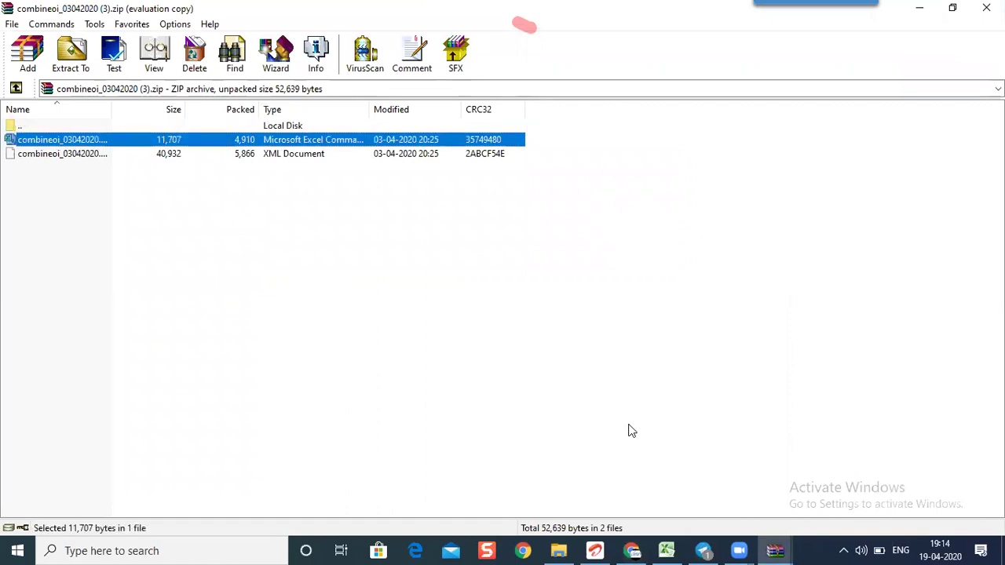
{"action": "key", "text": "alt+Tab"}
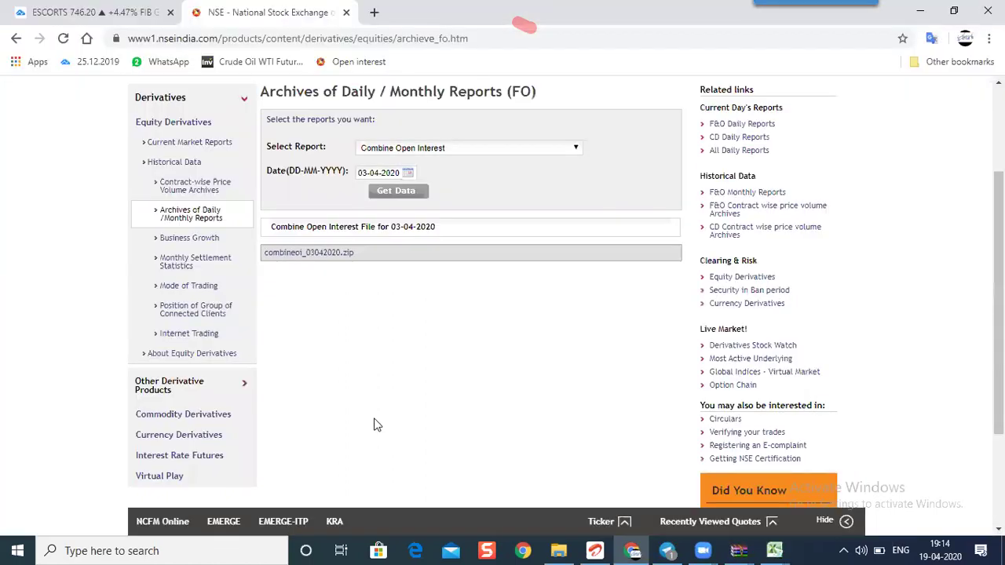
{"action": "scroll", "coordinate": [740, 537], "scroll_direction": "up", "scroll_amount": 2}
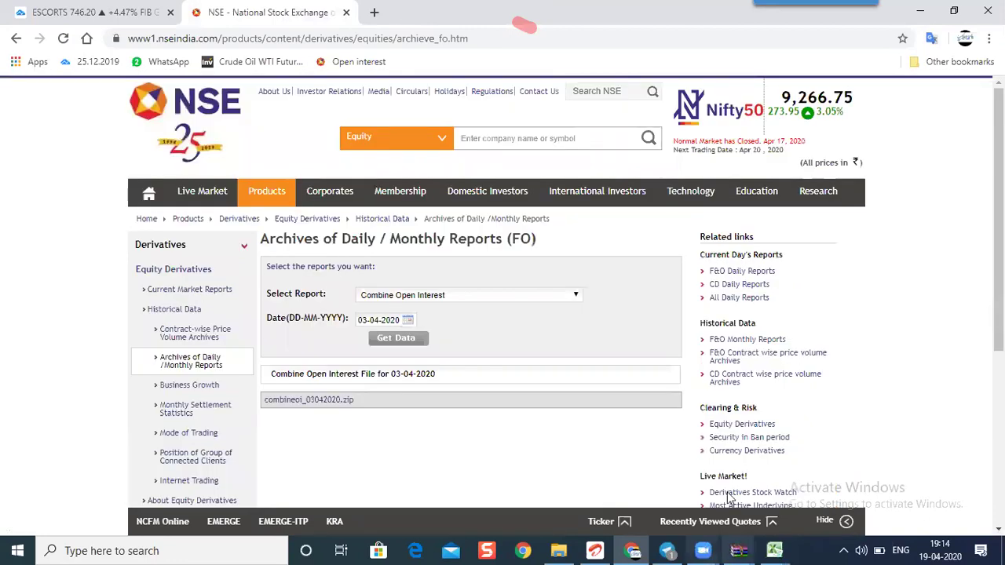
{"action": "left_click", "coordinate": [738, 549]}
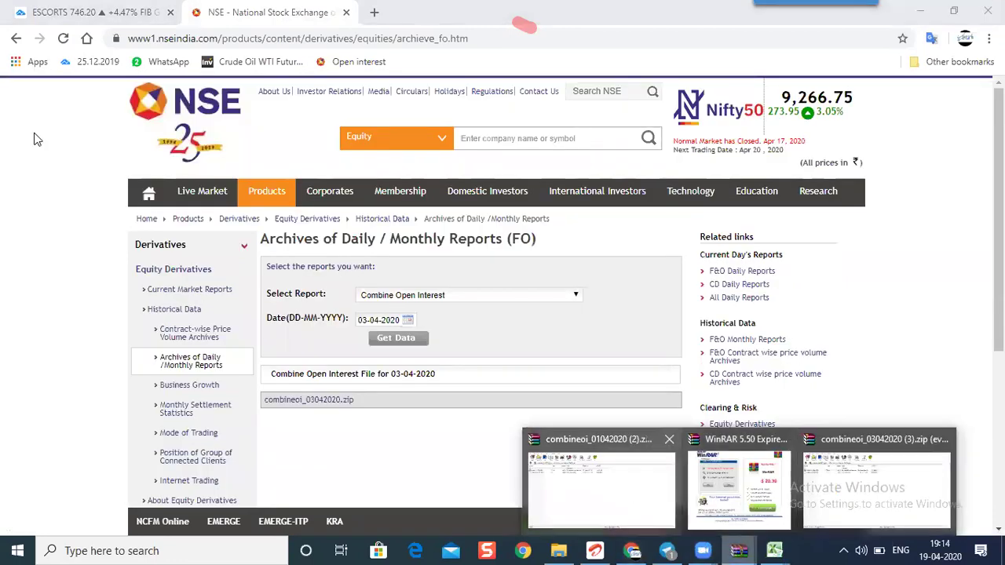
{"action": "key", "text": "alt+Tab"}
{"action": "double_click", "coordinate": [62, 140]}
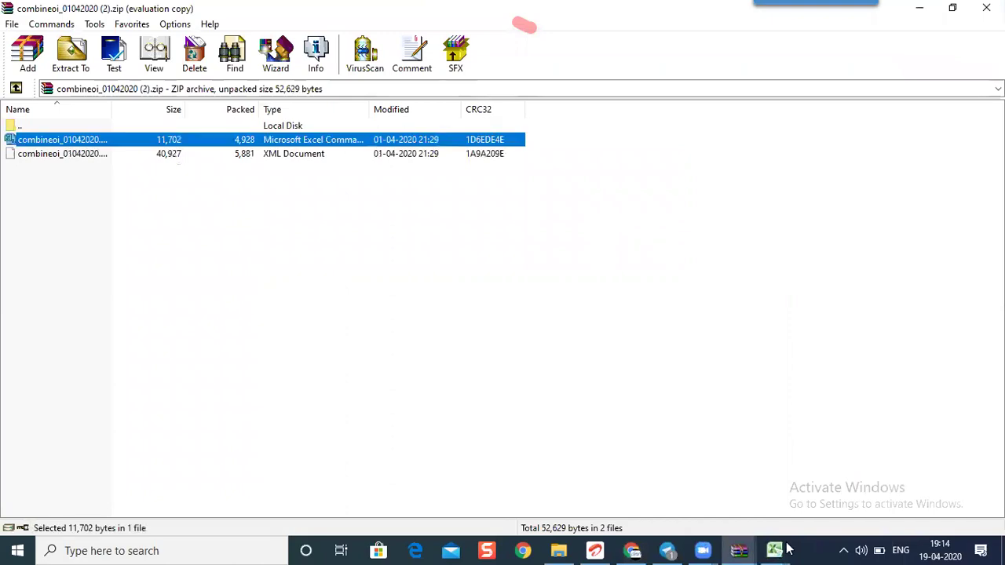
Fit the Date column to its contents in both the combineoi_03042020 and combineoi_01042020 workbooks.
{"action": "left_click", "coordinate": [783, 544]}
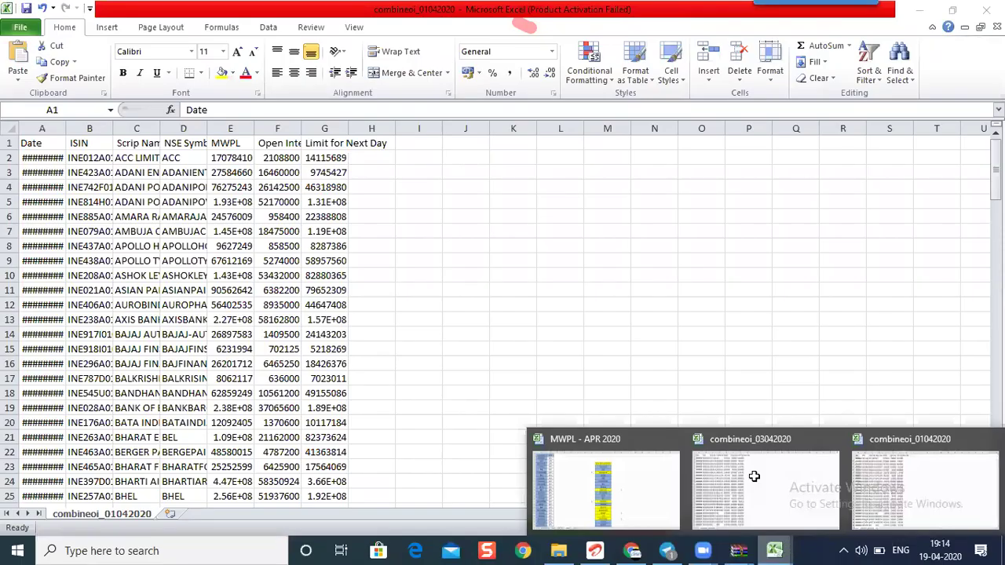
{"action": "left_click", "coordinate": [755, 479]}
{"action": "double_click", "coordinate": [63, 128]}
{"action": "left_click", "coordinate": [54, 156]}
{"action": "left_click", "coordinate": [776, 550]}
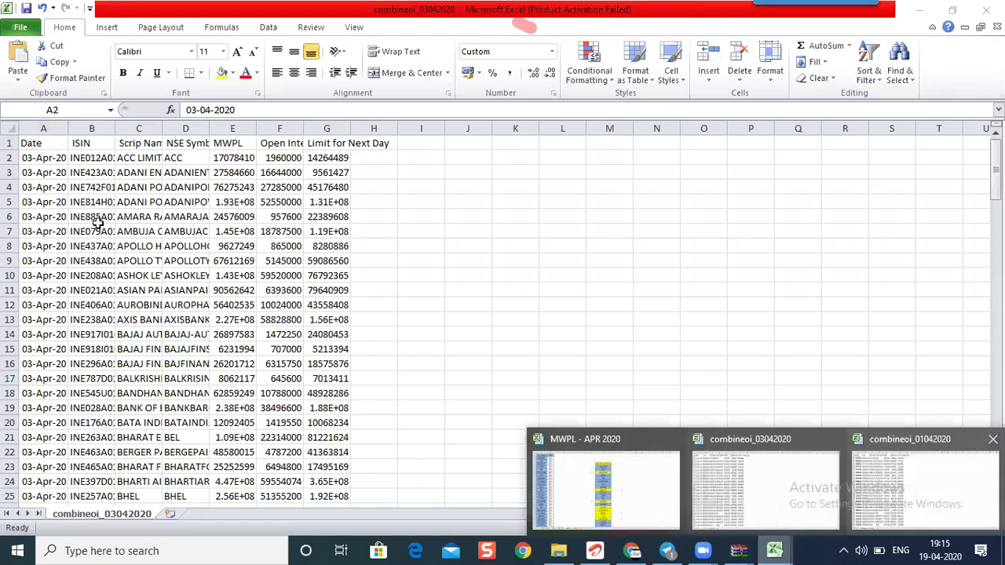
{"action": "left_click", "coordinate": [880, 493]}
{"action": "double_click", "coordinate": [66, 128]}
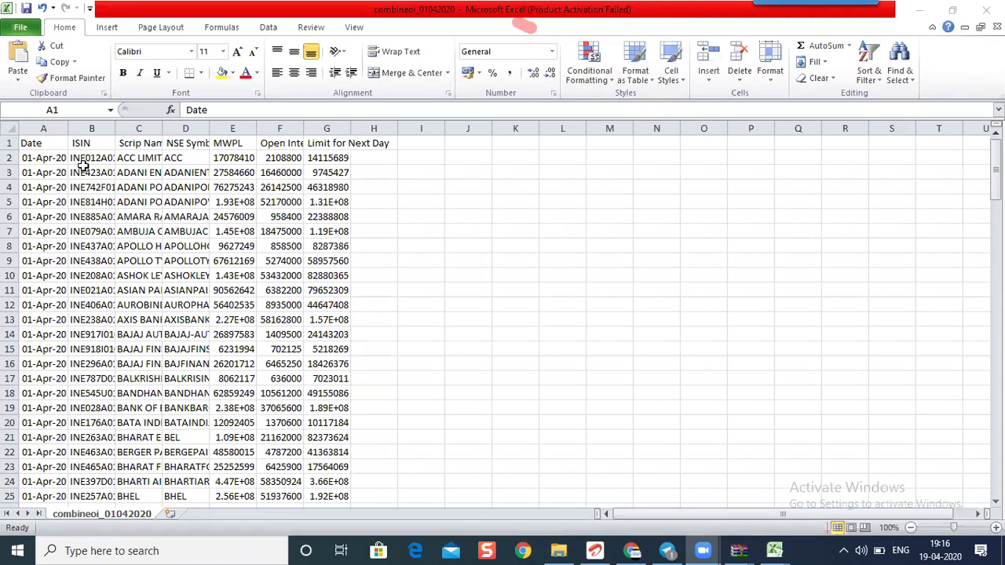
Fit the Limit for Next Day and ISIN columns to their contents in combineoi_01042020.
{"action": "left_click", "coordinate": [464, 226]}
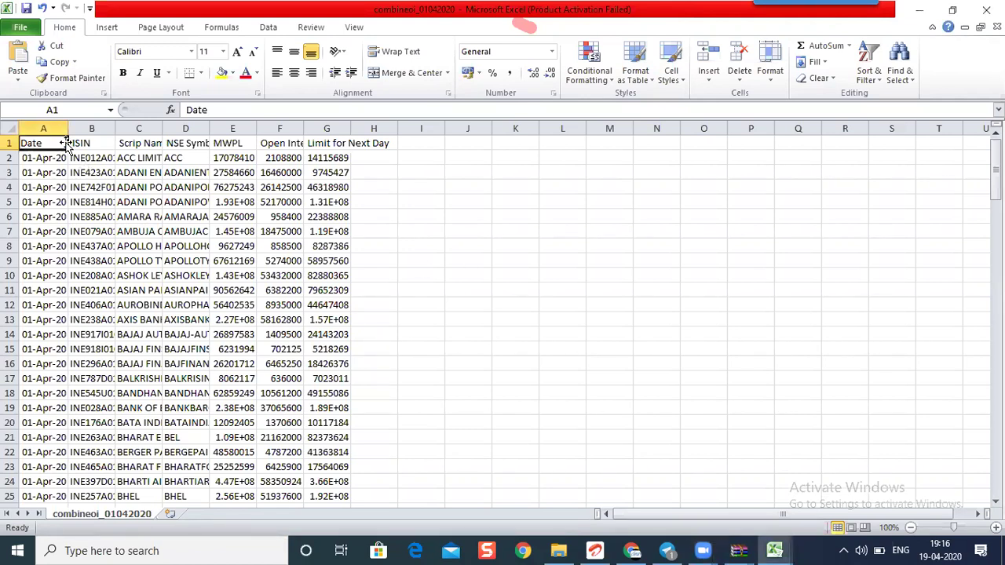
{"action": "left_click", "coordinate": [414, 250]}
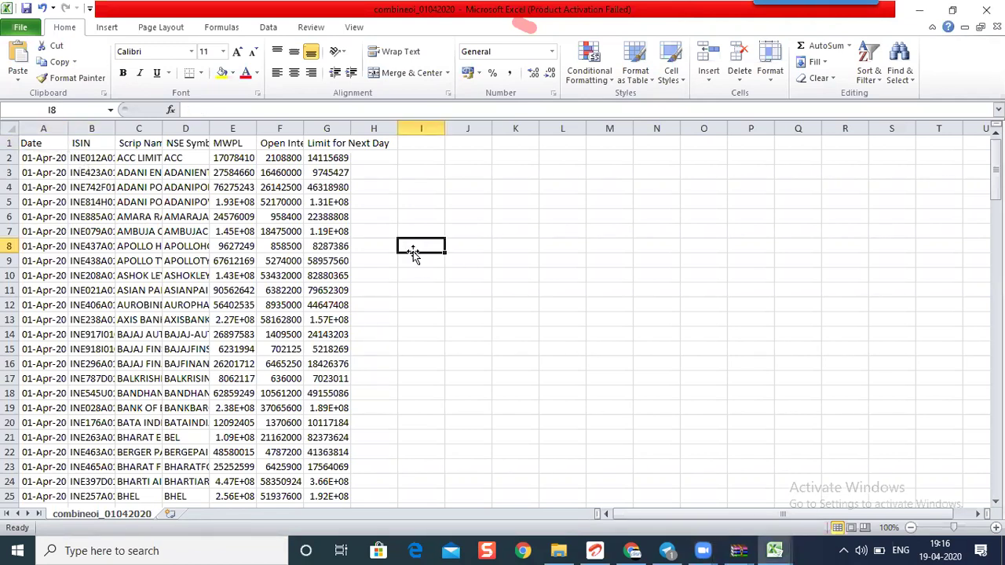
{"action": "left_click_drag", "start_coordinate": [350, 130], "coordinate": [351, 129]}
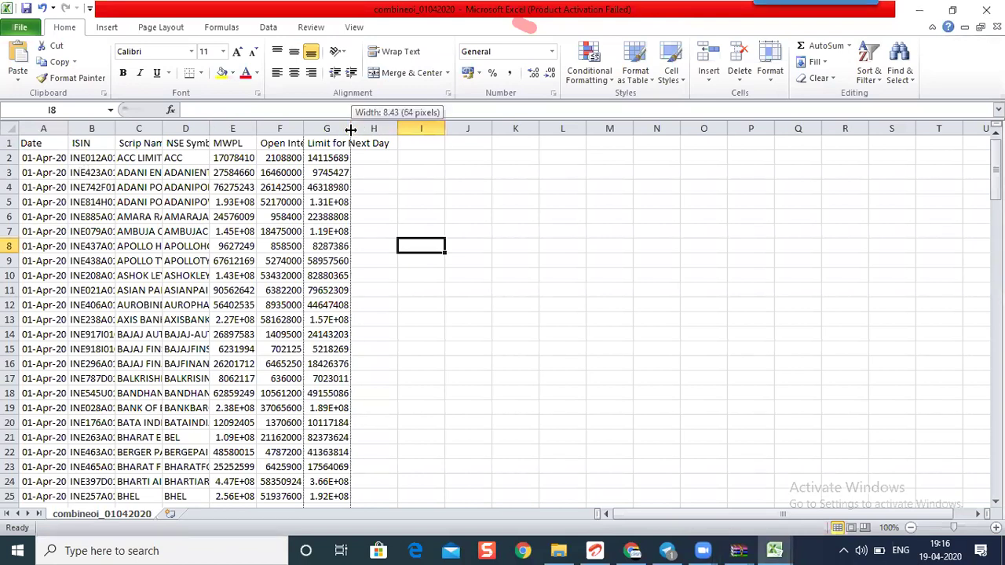
{"action": "double_click", "coordinate": [351, 129]}
{"action": "left_click", "coordinate": [442, 185]}
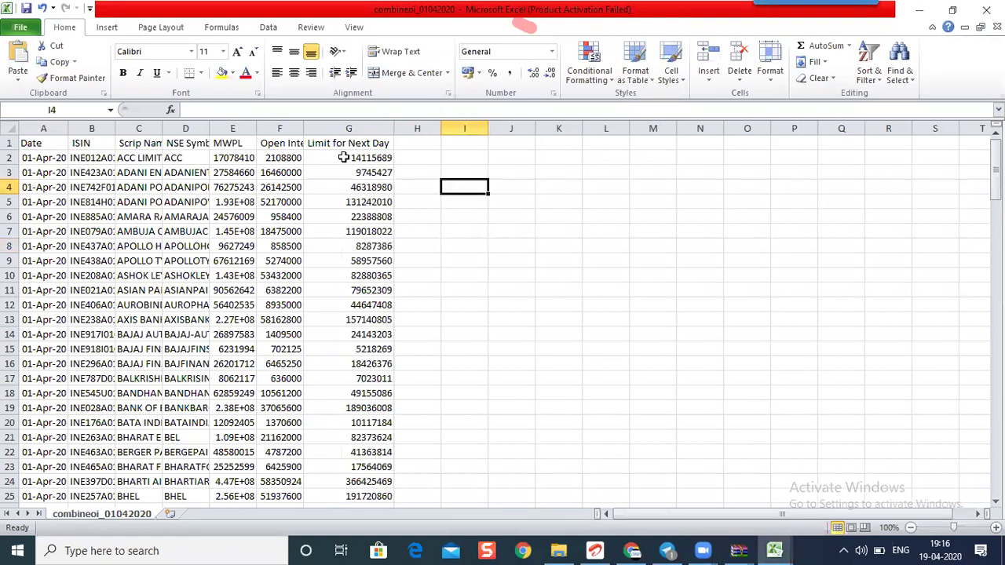
{"action": "double_click", "coordinate": [115, 132]}
{"action": "left_click", "coordinate": [455, 291]}
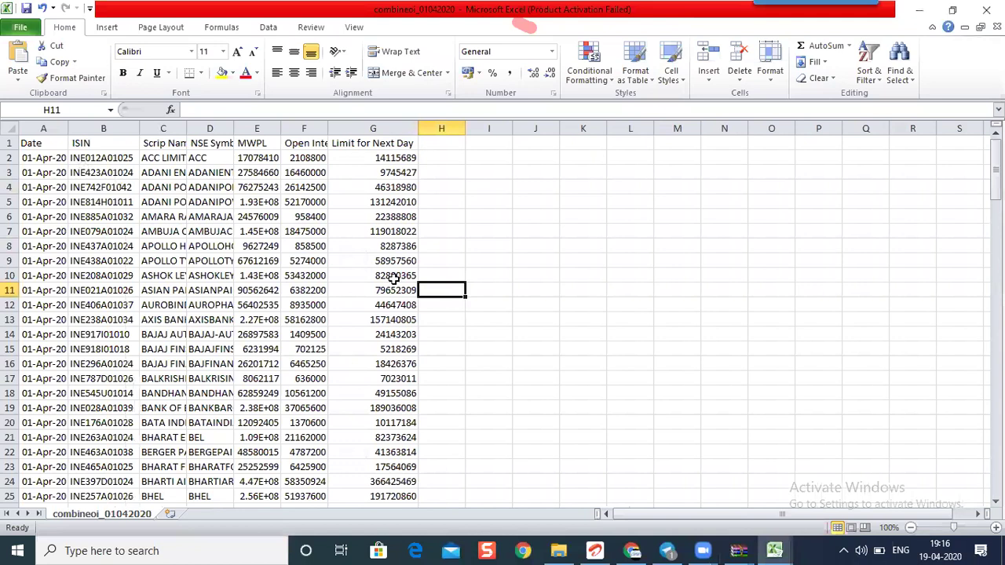
Delete the Date, ISIN and Scrip Name columns from the combineoi_01042020 sheet.
{"action": "left_click", "coordinate": [43, 128]}
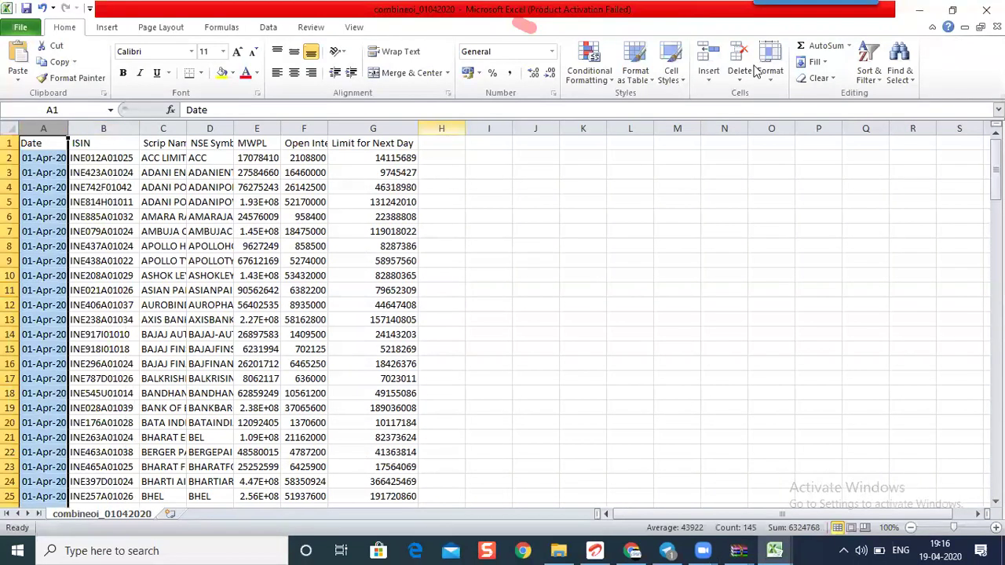
{"action": "left_click", "coordinate": [34, 143]}
{"action": "left_click", "coordinate": [43, 128]}
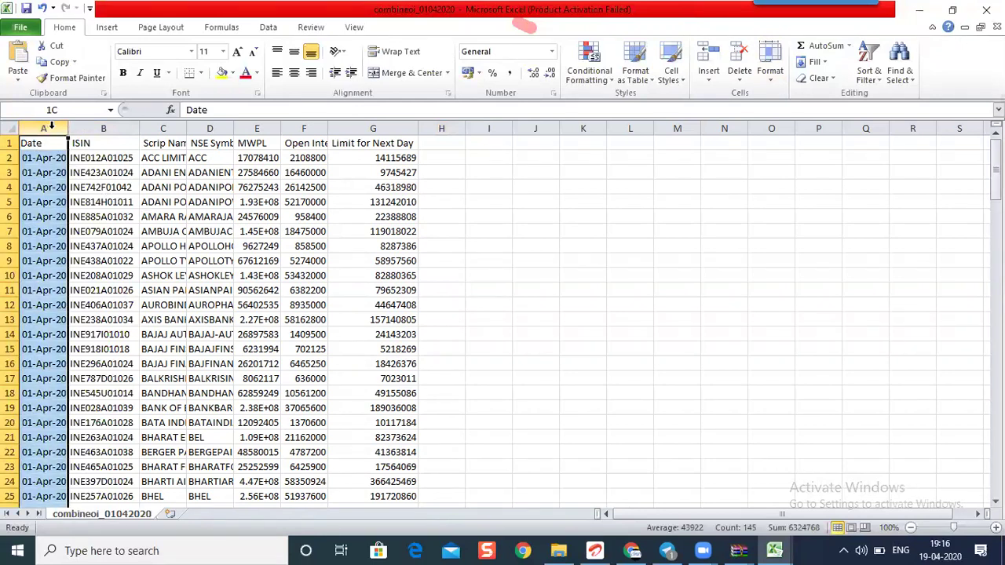
{"action": "left_click", "coordinate": [736, 51]}
{"action": "left_click", "coordinate": [738, 53]}
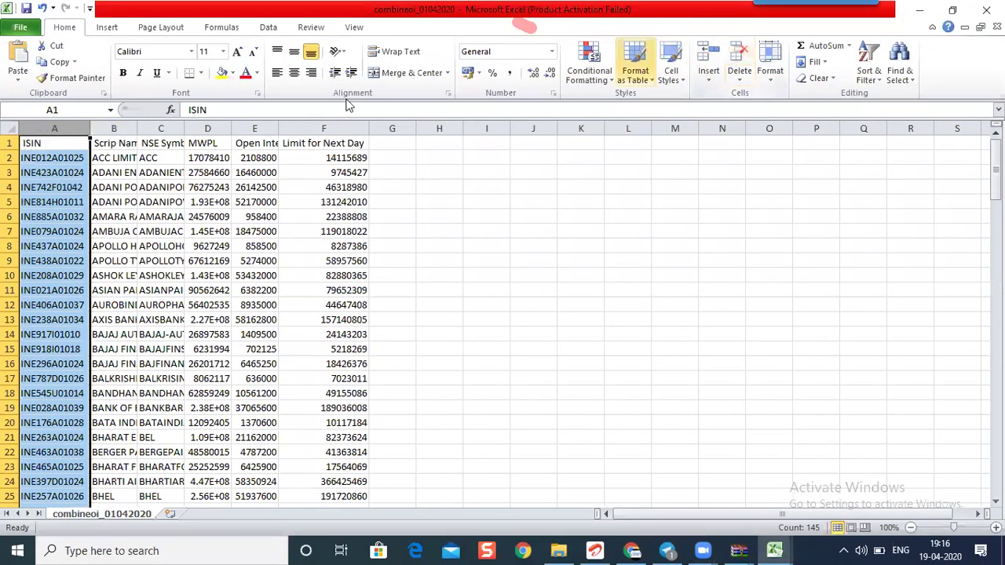
{"action": "left_click", "coordinate": [737, 53]}
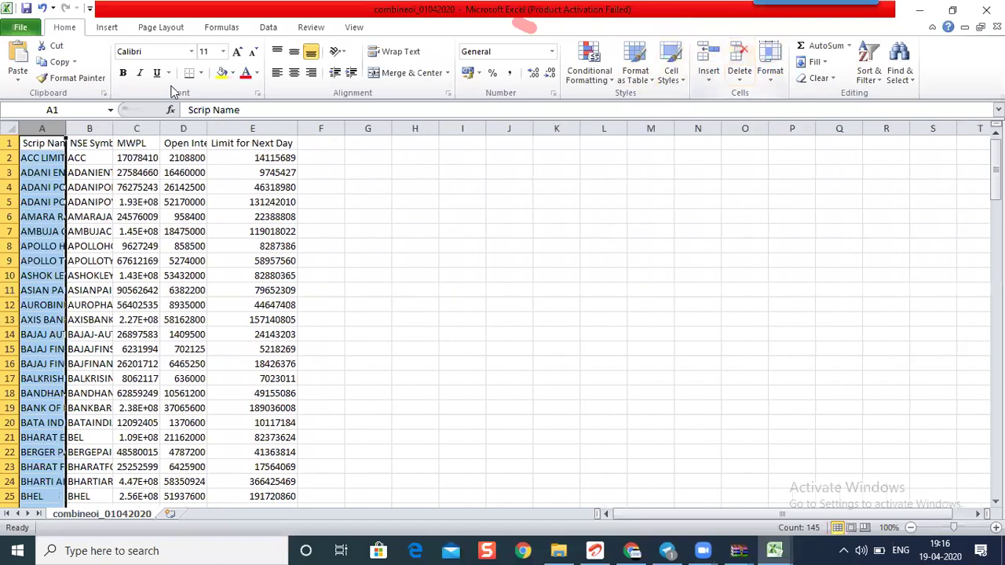
{"action": "left_click", "coordinate": [739, 58]}
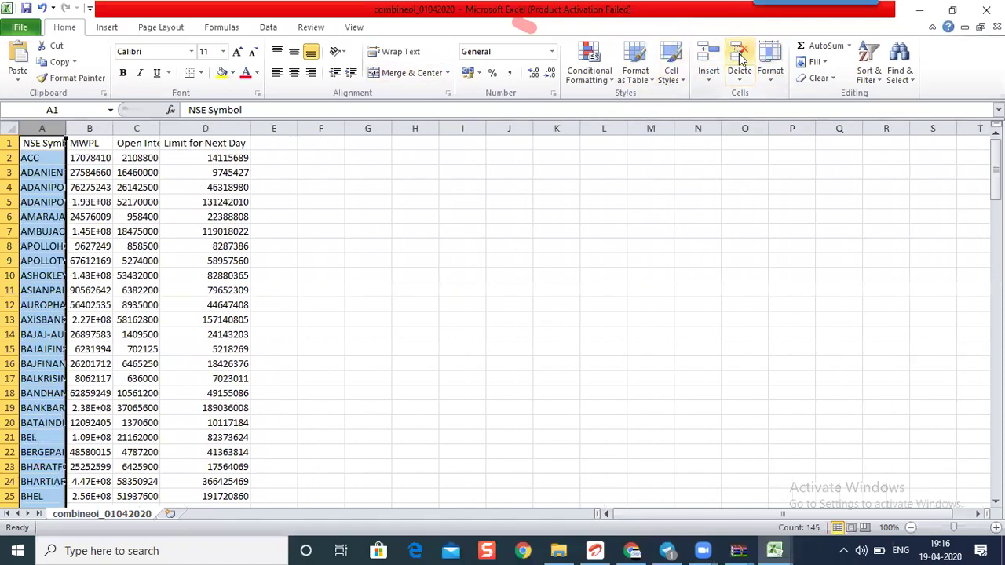
Fit the NSE Symbol column to its contents and sort it A to Z.
{"action": "double_click", "coordinate": [65, 126]}
{"action": "left_click", "coordinate": [251, 215]}
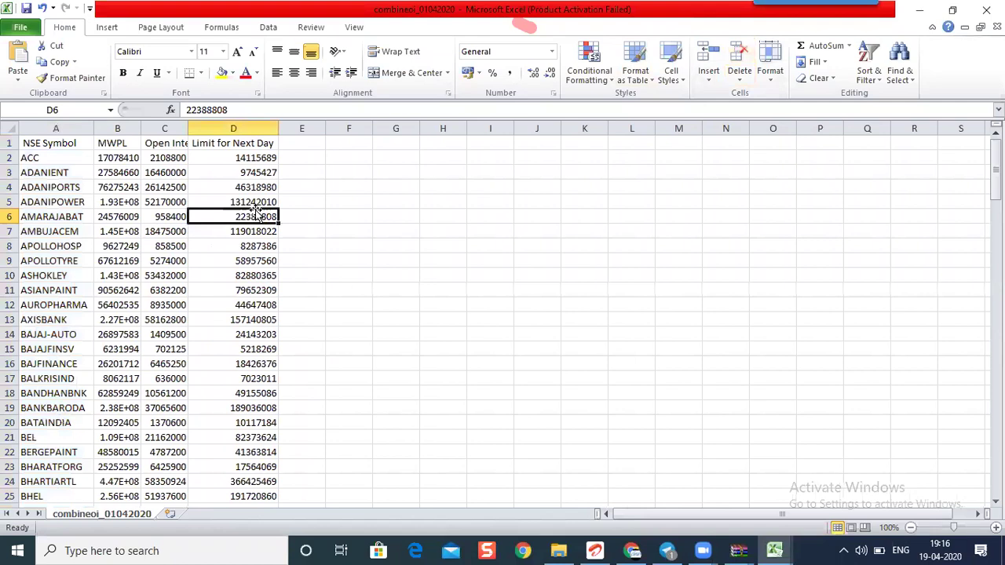
{"action": "left_click", "coordinate": [69, 138]}
{"action": "left_click", "coordinate": [72, 128]}
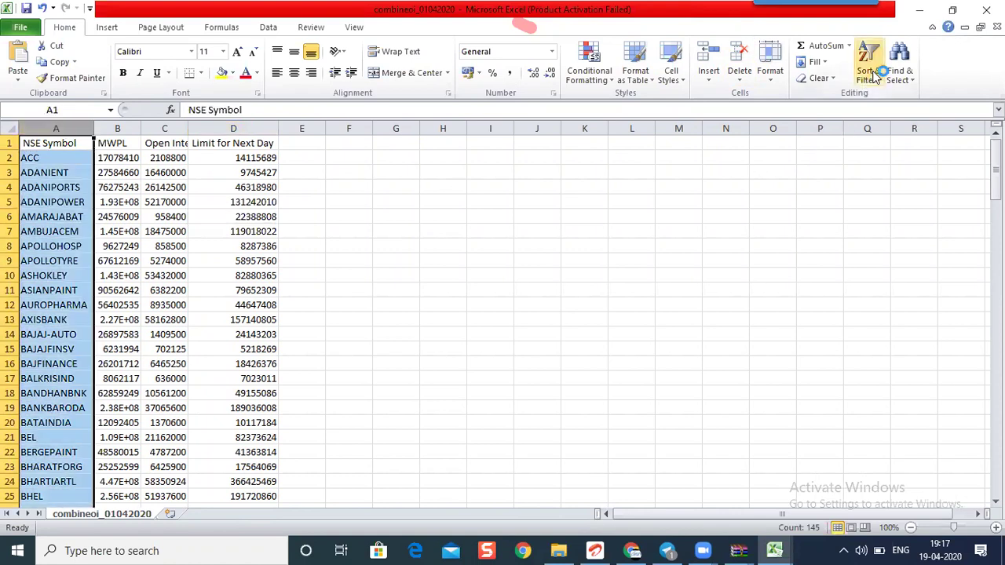
{"action": "left_click", "coordinate": [897, 77]}
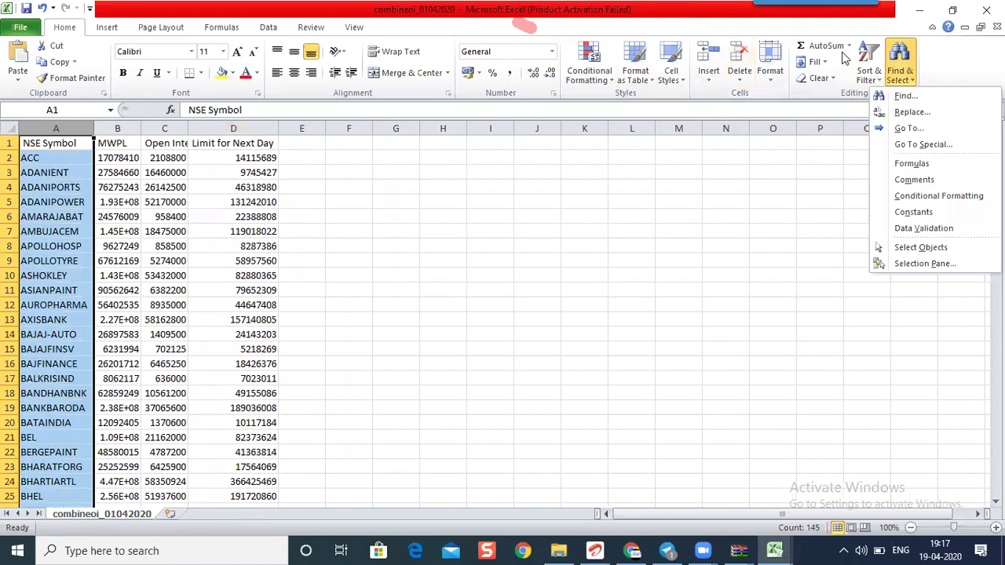
{"action": "left_click", "coordinate": [870, 76]}
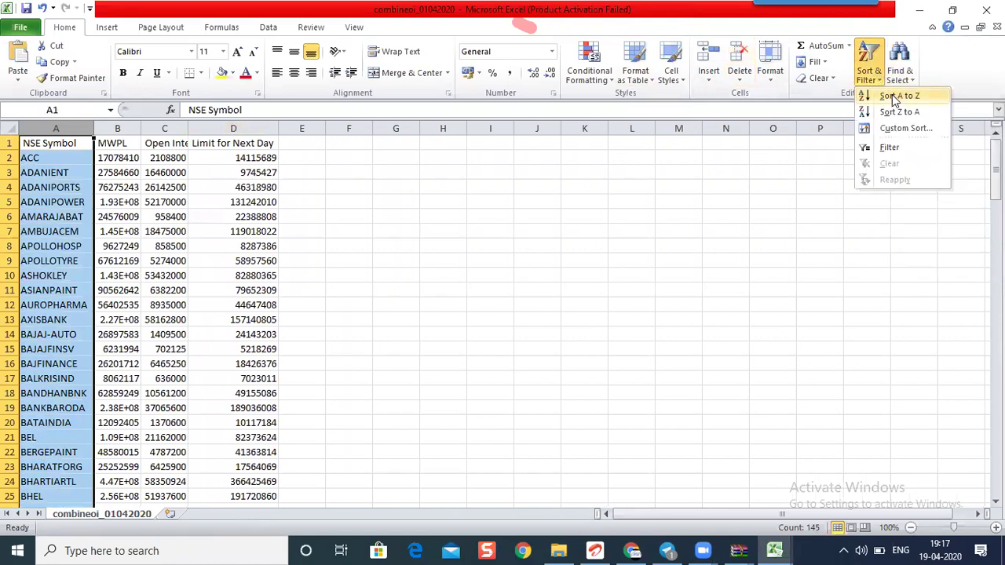
{"action": "left_click", "coordinate": [895, 96]}
{"action": "left_click", "coordinate": [337, 289]}
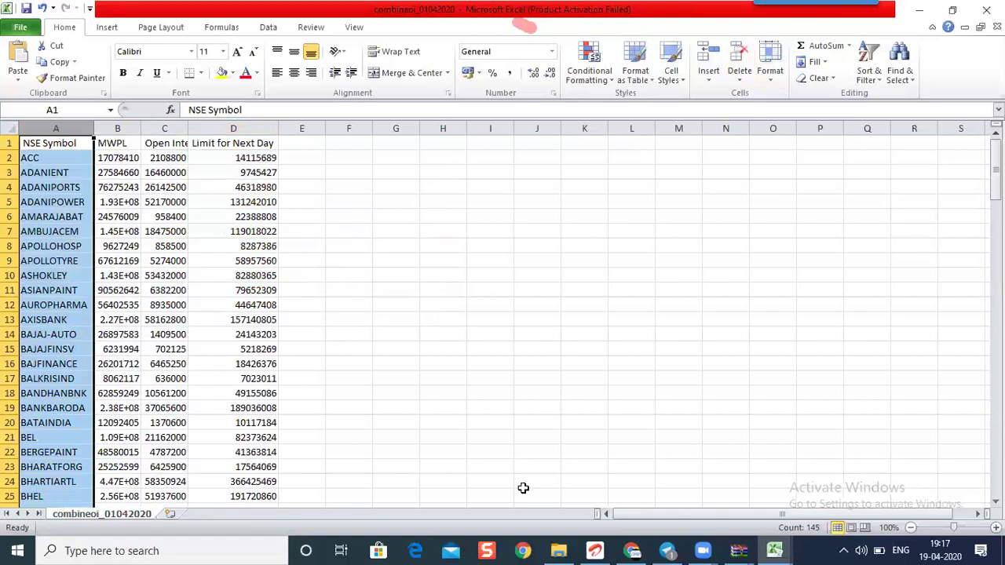
{"action": "left_click", "coordinate": [252, 187]}
Fit the MWPL column to its contents and fill the NSE Symbol and MWPL columns with yellow.
{"action": "left_click", "coordinate": [126, 129]}
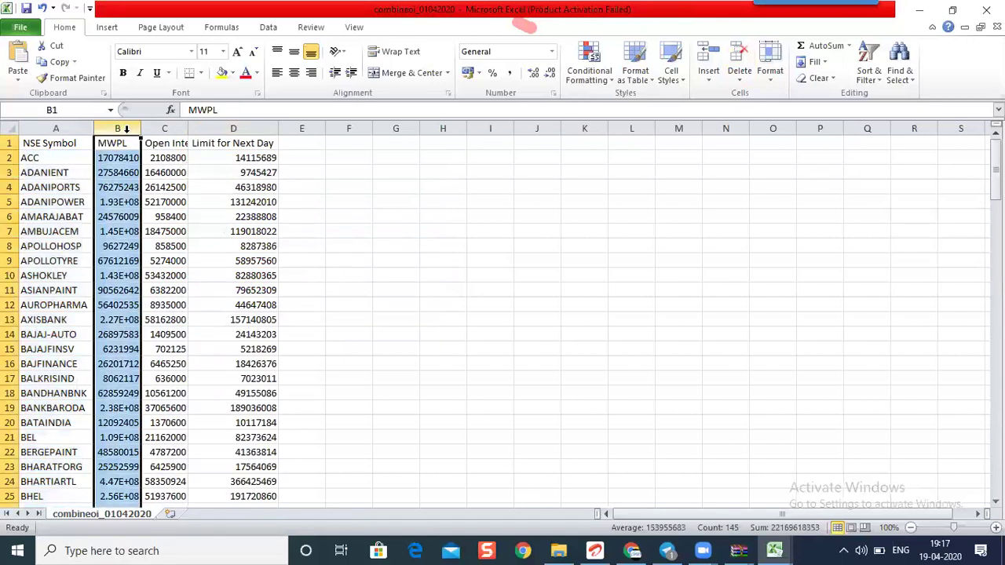
{"action": "double_click", "coordinate": [141, 129]}
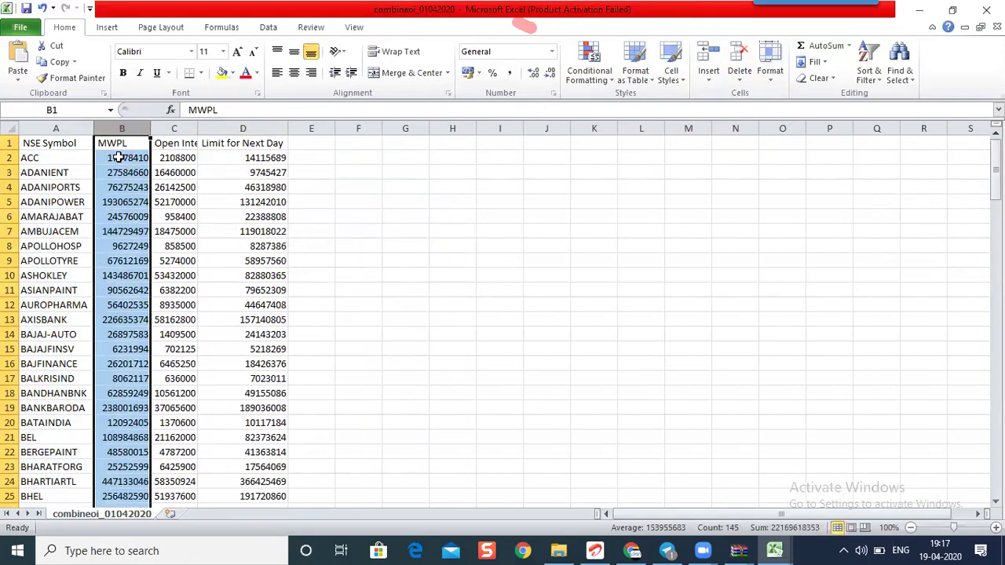
{"action": "left_click", "coordinate": [55, 129]}
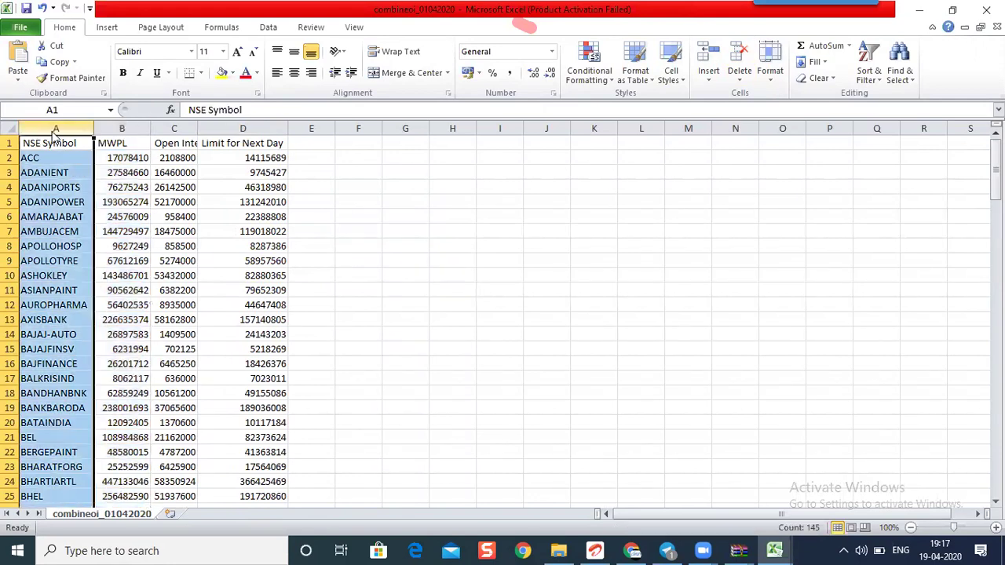
{"action": "left_click", "coordinate": [122, 129]}
{"action": "left_click", "coordinate": [55, 128]}
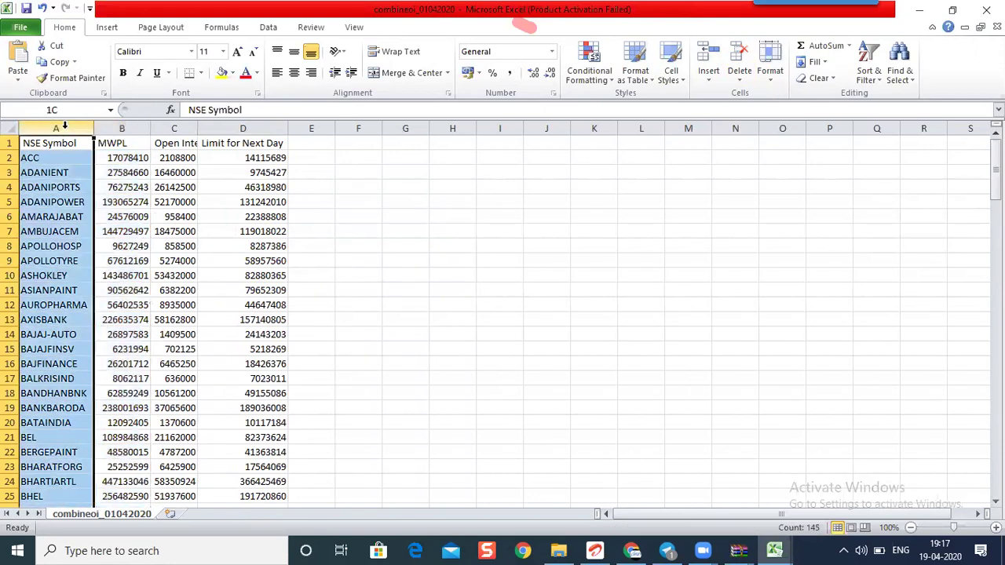
{"action": "left_click", "coordinate": [222, 72]}
{"action": "left_click", "coordinate": [125, 129]}
{"action": "left_click", "coordinate": [222, 72]}
{"action": "left_click", "coordinate": [363, 182]}
Fit the Open Interest column to its contents and delete it from the sheet.
{"action": "double_click", "coordinate": [197, 128]}
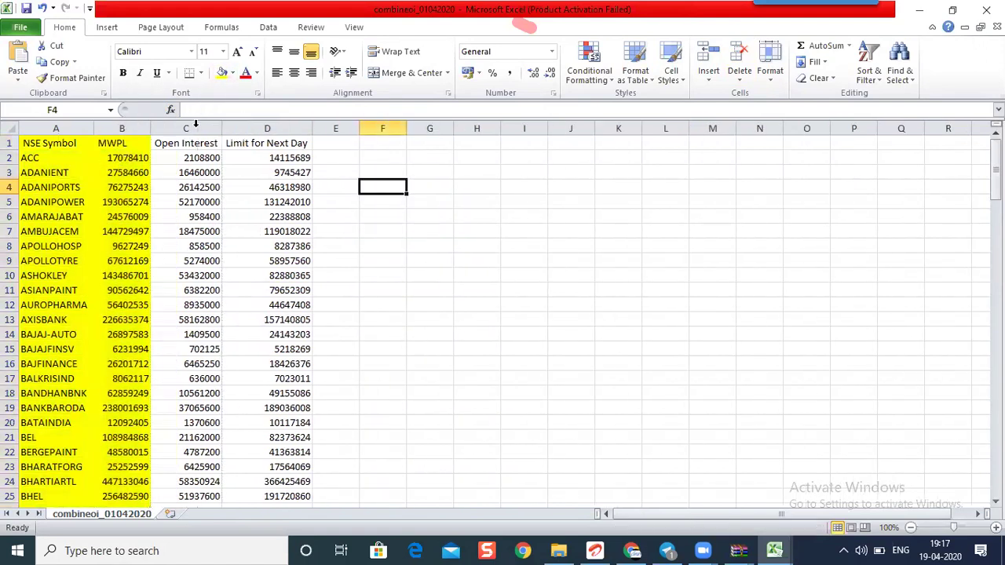
{"action": "left_click", "coordinate": [193, 145]}
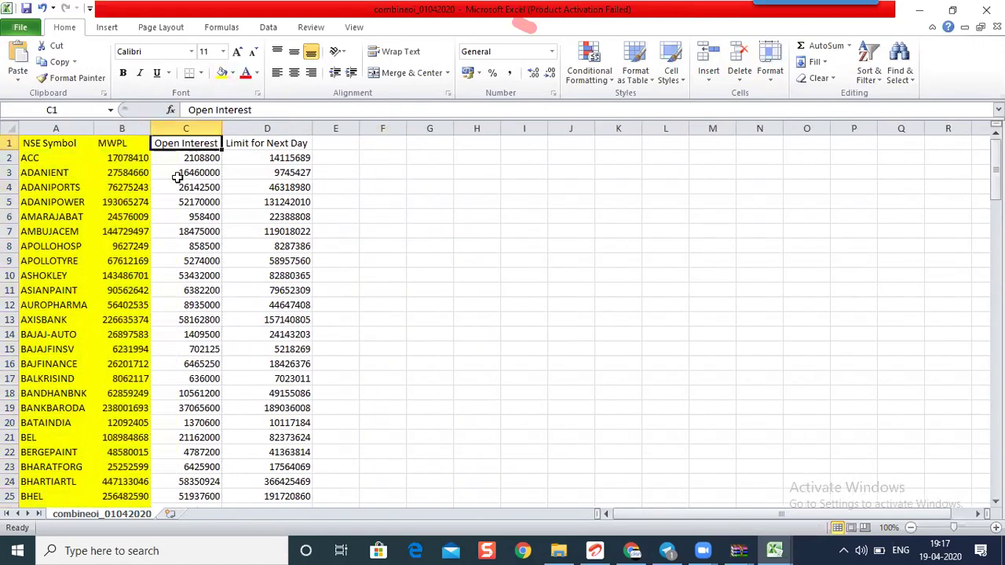
{"action": "left_click", "coordinate": [199, 127]}
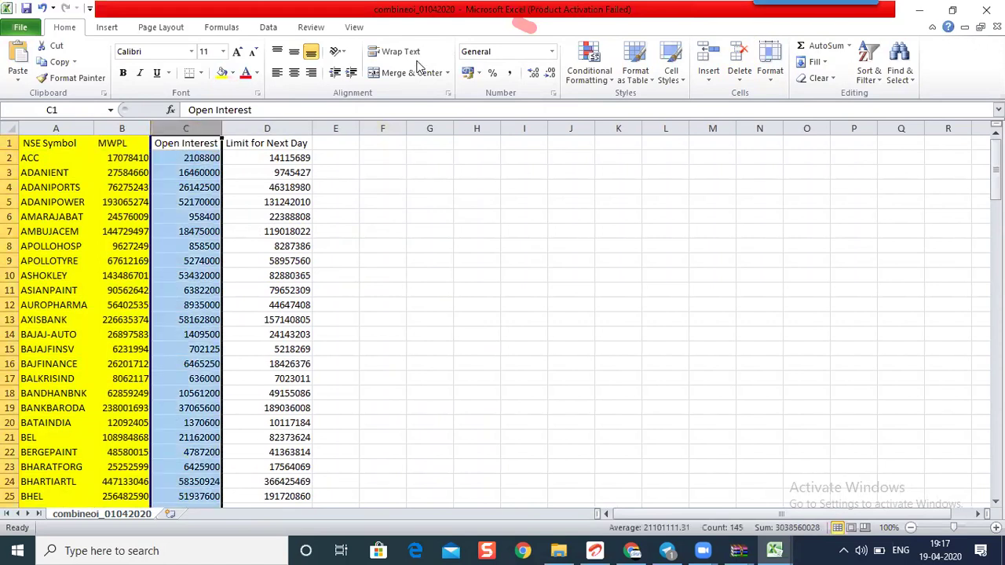
{"action": "left_click", "coordinate": [739, 53]}
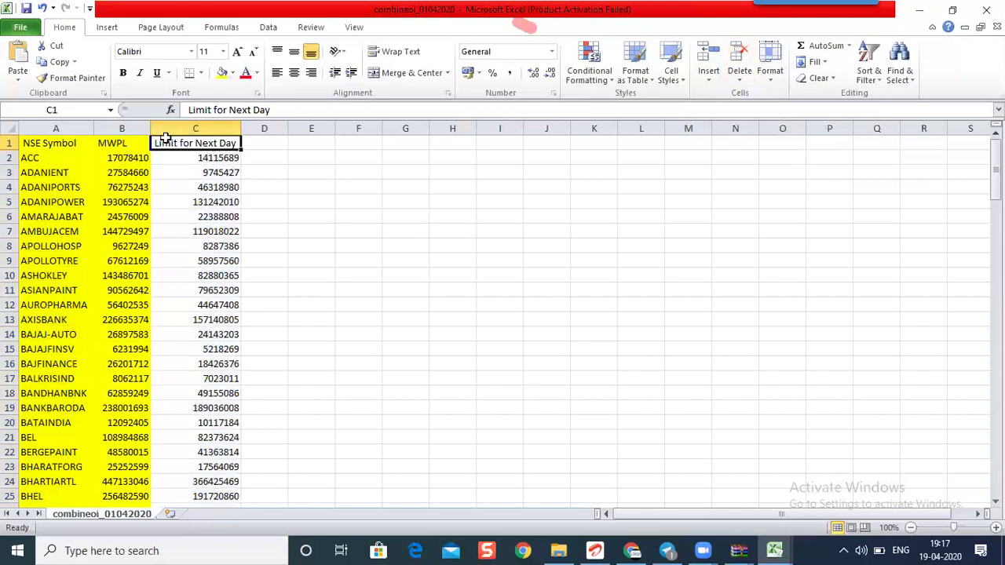
Replace the Limit for Next Day header in cell C1 with 1.
{"action": "type", "text": "1S"}
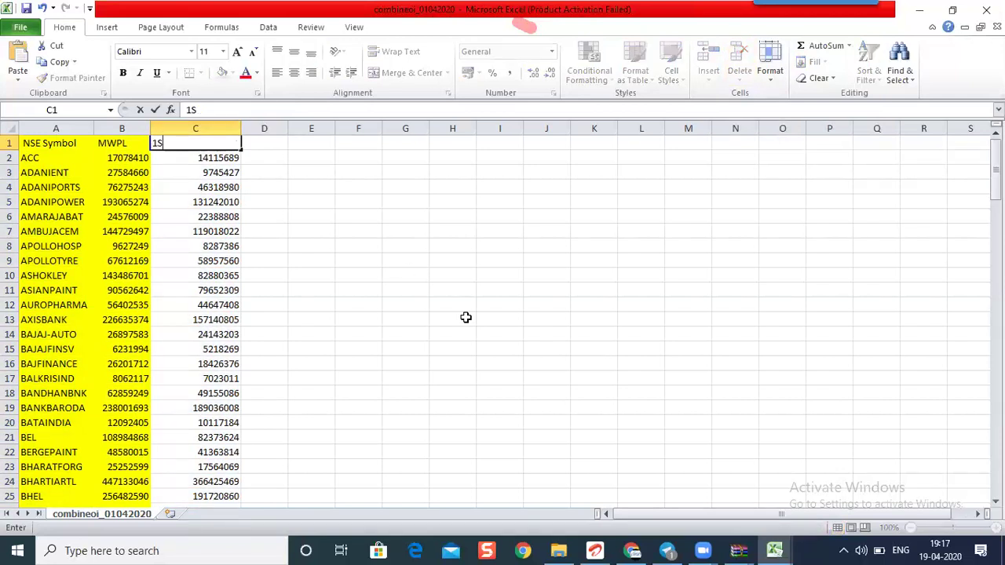
{"action": "key", "text": "Return"}
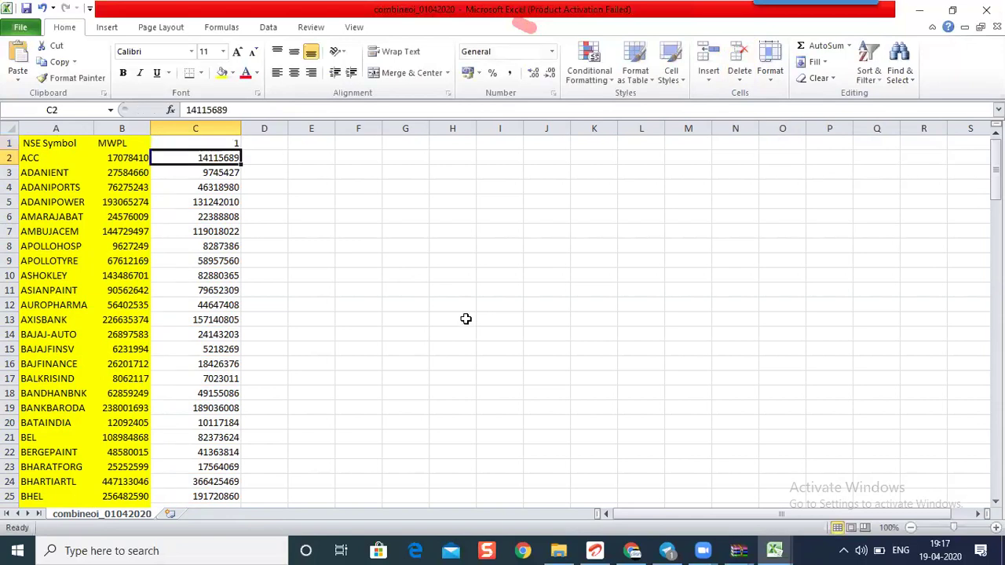
{"action": "scroll", "coordinate": [465, 318], "scroll_direction": "down", "scroll_amount": 1}
{"action": "left_click", "coordinate": [440, 304]}
{"action": "scroll", "coordinate": [361, 278], "scroll_direction": "up", "scroll_amount": 1}
{"action": "left_click", "coordinate": [390, 266]}
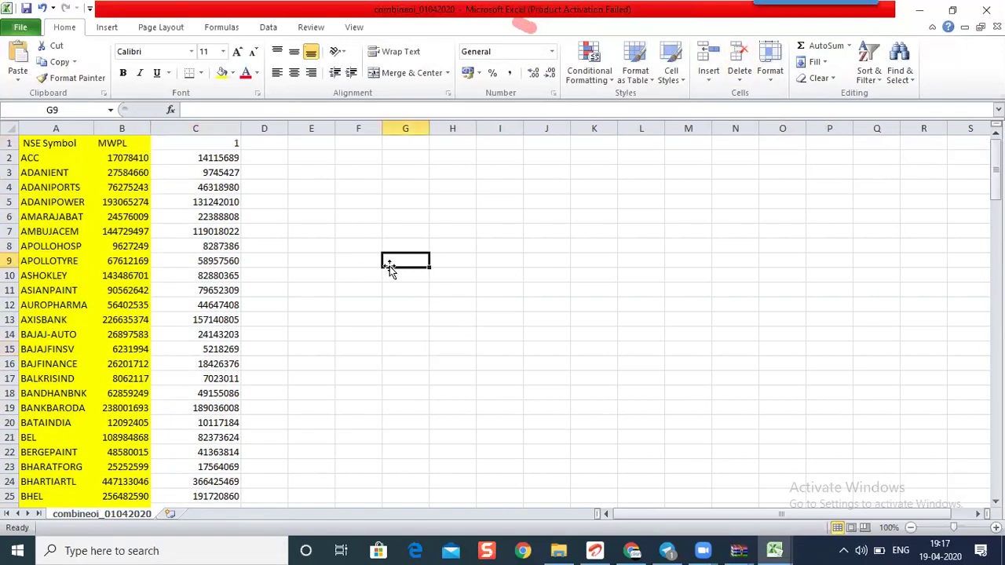
Switch to the combineoi_03042020 workbook and fit the ISIN, Scrip Name and NSE Symbol columns to their contents.
{"action": "left_click", "coordinate": [774, 550]}
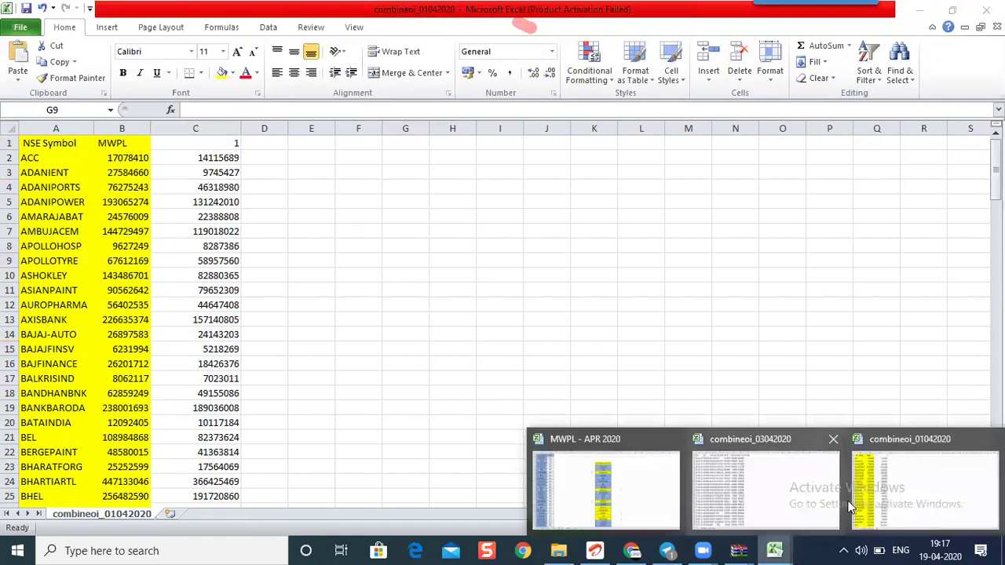
{"action": "left_click", "coordinate": [762, 475]}
{"action": "left_click", "coordinate": [265, 218]}
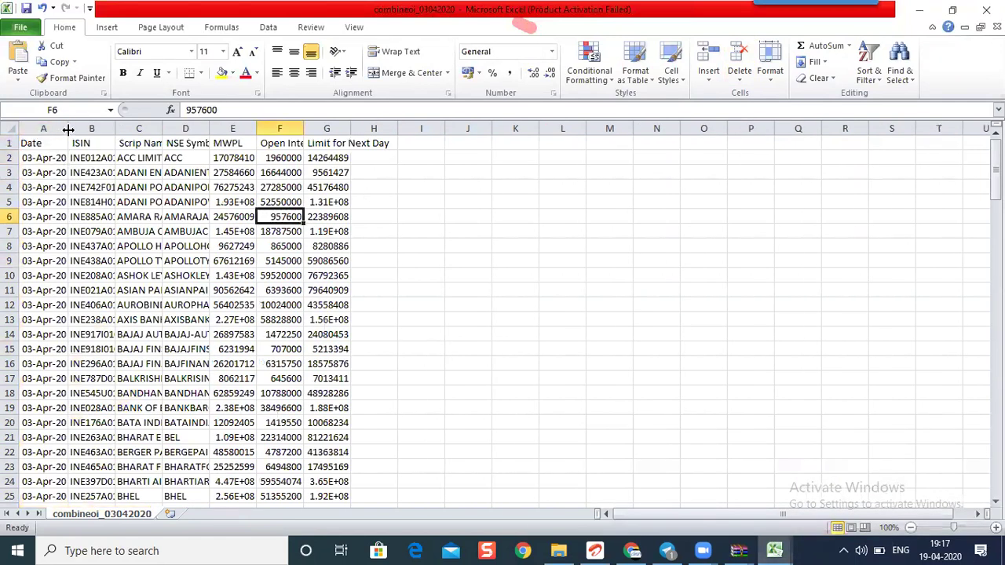
{"action": "left_click", "coordinate": [107, 127]}
{"action": "double_click", "coordinate": [116, 128]}
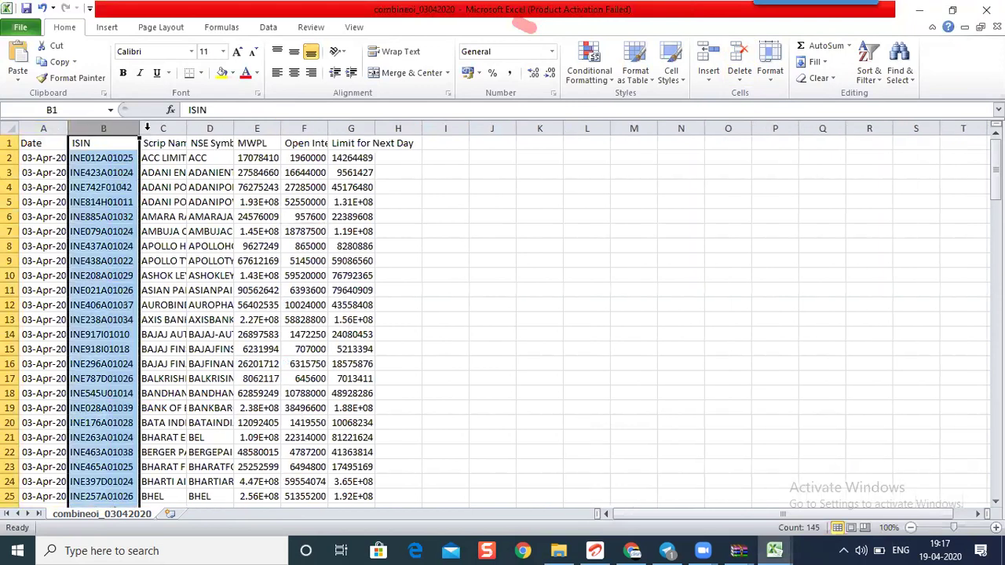
{"action": "double_click", "coordinate": [185, 128]}
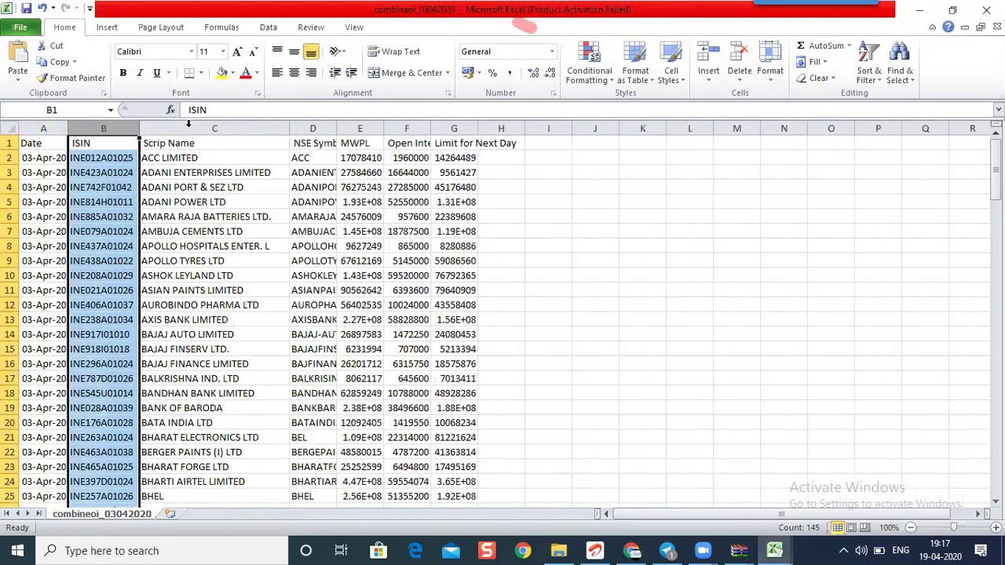
{"action": "double_click", "coordinate": [336, 128]}
Delete the Date, ISIN and Scrip Name columns and fit the Limit for Next Day column to its contents.
{"action": "left_click", "coordinate": [55, 128]}
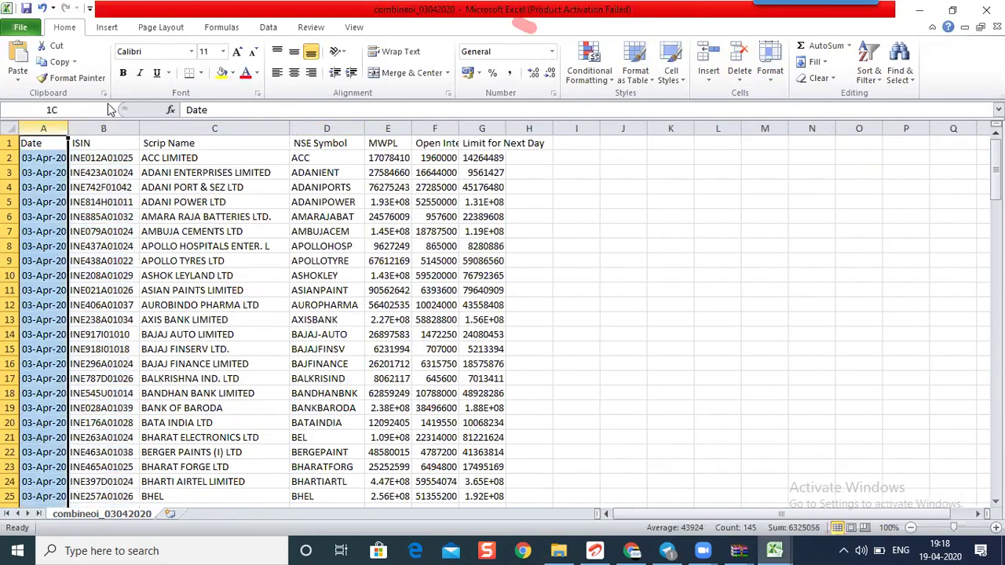
{"action": "left_click", "coordinate": [739, 53]}
{"action": "left_click", "coordinate": [739, 54]}
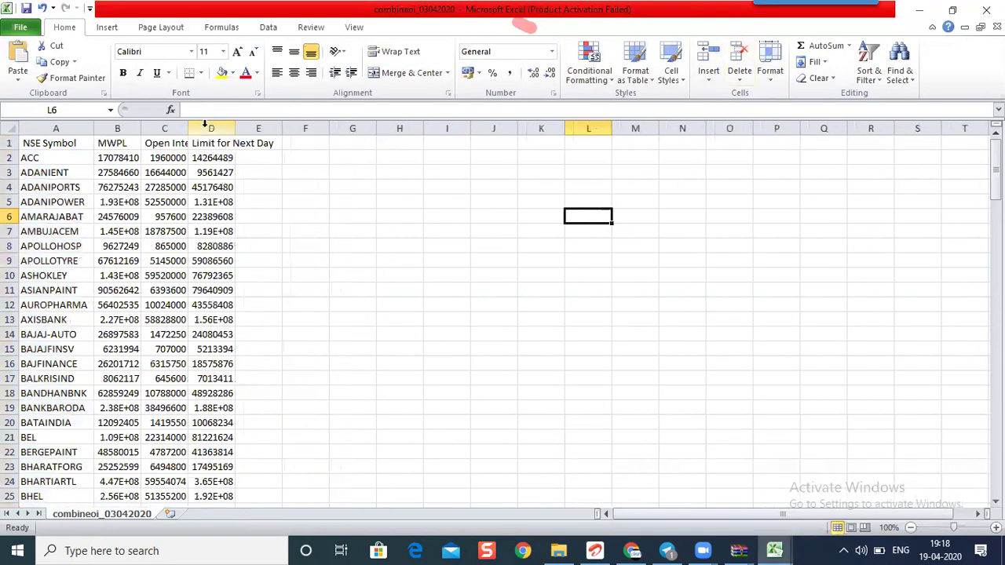
{"action": "double_click", "coordinate": [235, 127]}
Fill the Limit for Next Day and NSE Symbol columns with yellow.
{"action": "left_click", "coordinate": [218, 146]}
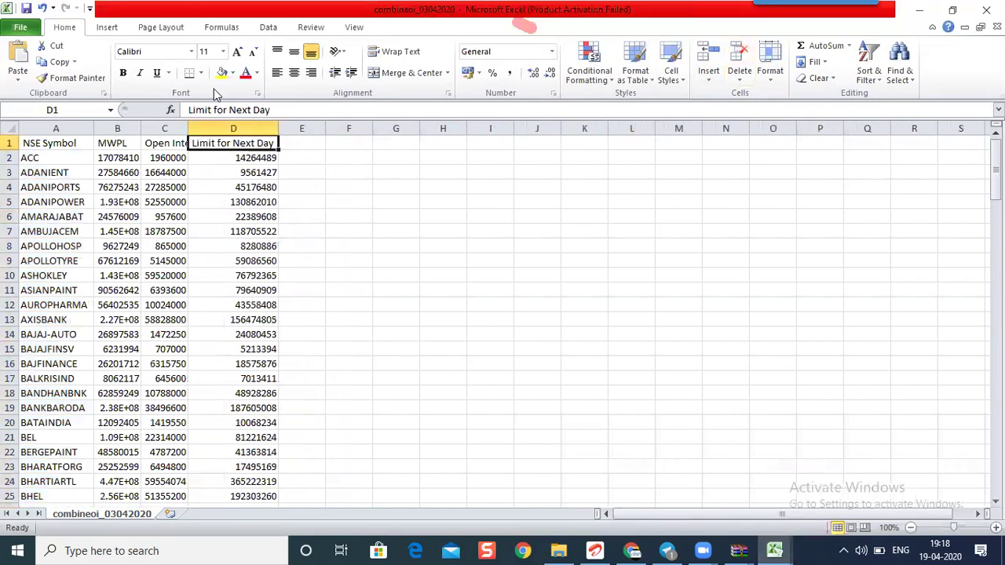
{"action": "left_click", "coordinate": [234, 127]}
{"action": "left_click", "coordinate": [222, 73]}
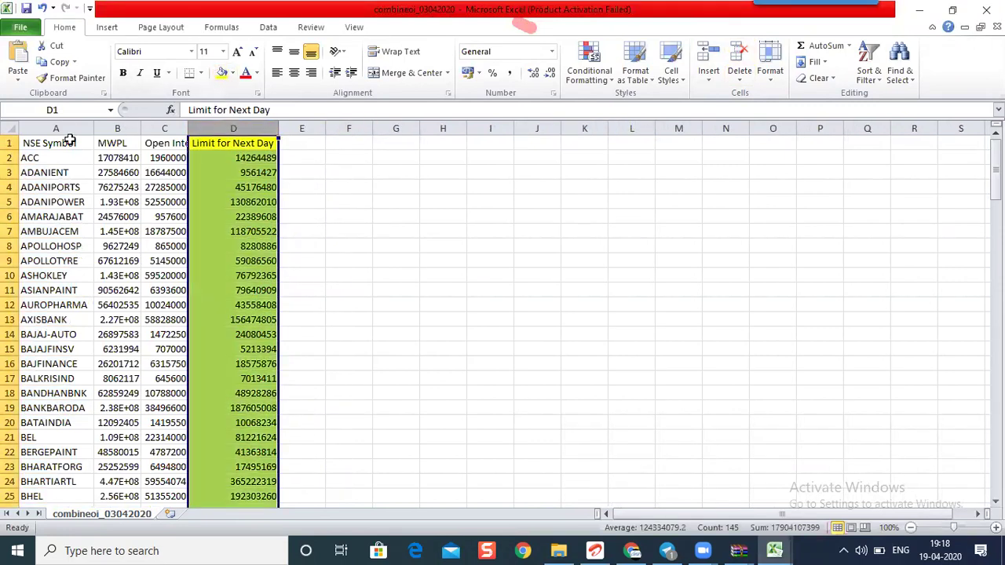
{"action": "left_click", "coordinate": [69, 128]}
{"action": "left_click", "coordinate": [222, 72]}
Delete the Open Interest and MWPL columns from the combineoi_03042020 sheet.
{"action": "left_click", "coordinate": [112, 127]}
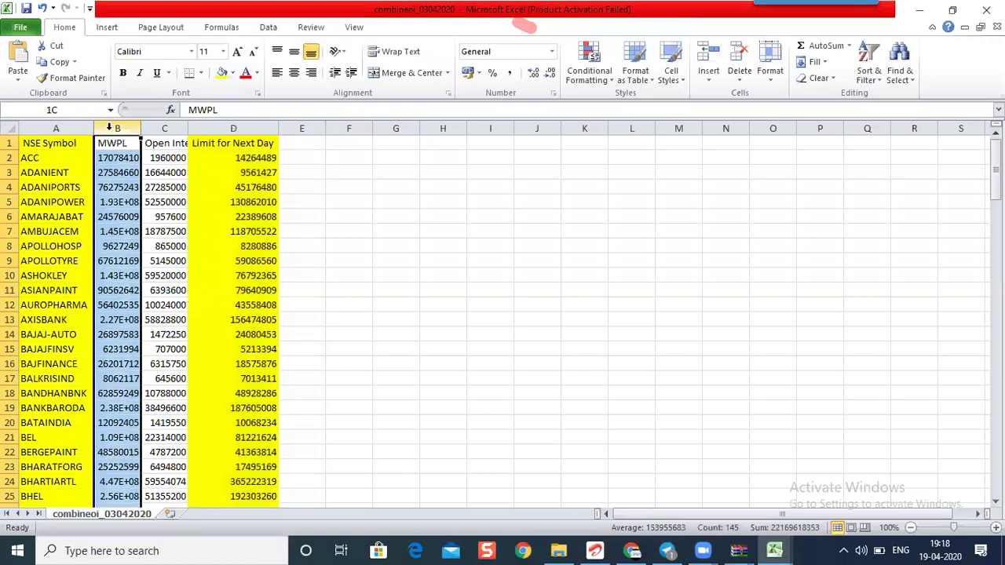
{"action": "double_click", "coordinate": [188, 130]}
{"action": "left_click", "coordinate": [180, 128]}
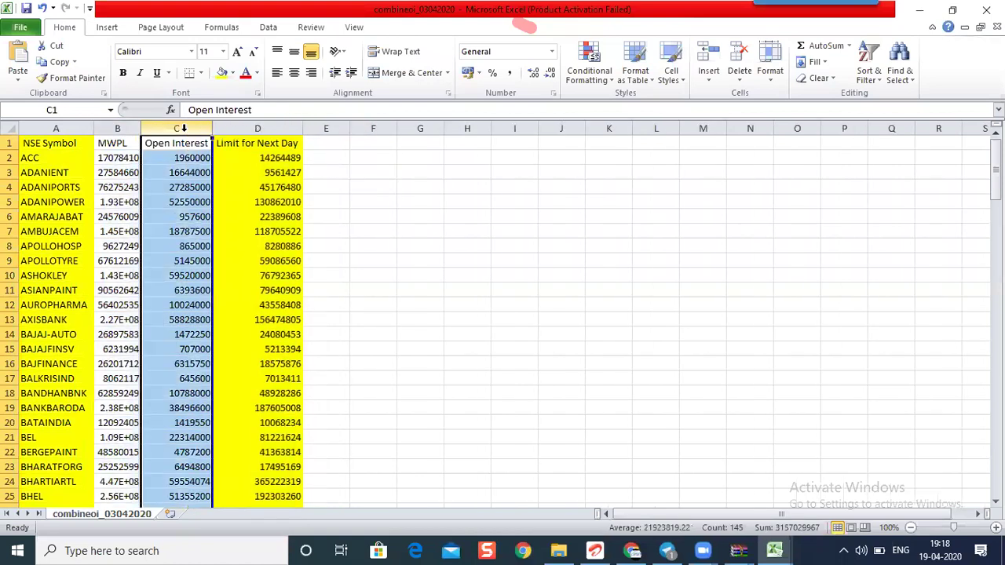
{"action": "left_click", "coordinate": [735, 55]}
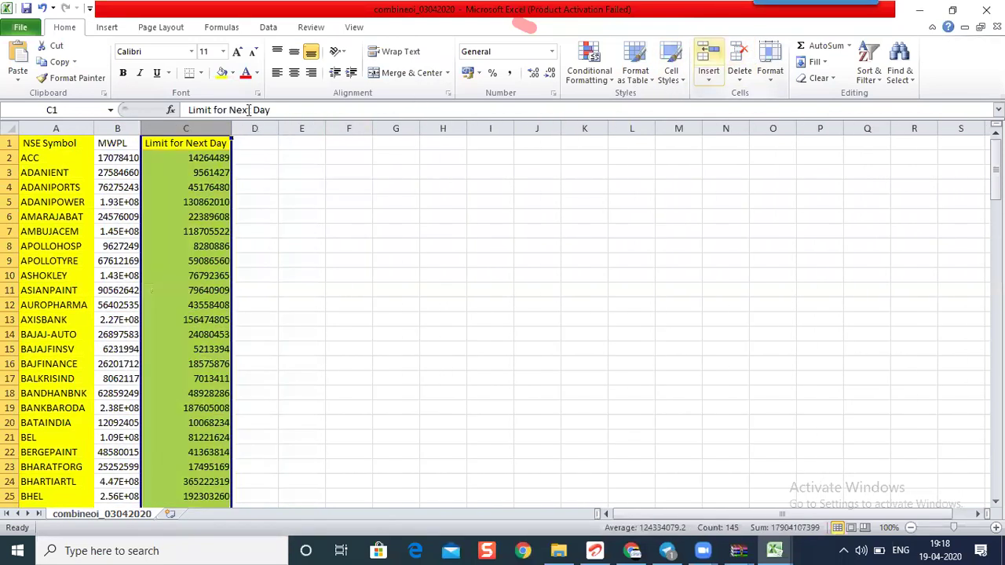
{"action": "left_click", "coordinate": [117, 127]}
{"action": "left_click", "coordinate": [735, 55]}
Change the fill of the NSE Symbol and Limit for Next Day columns to white.
{"action": "left_click", "coordinate": [67, 128]}
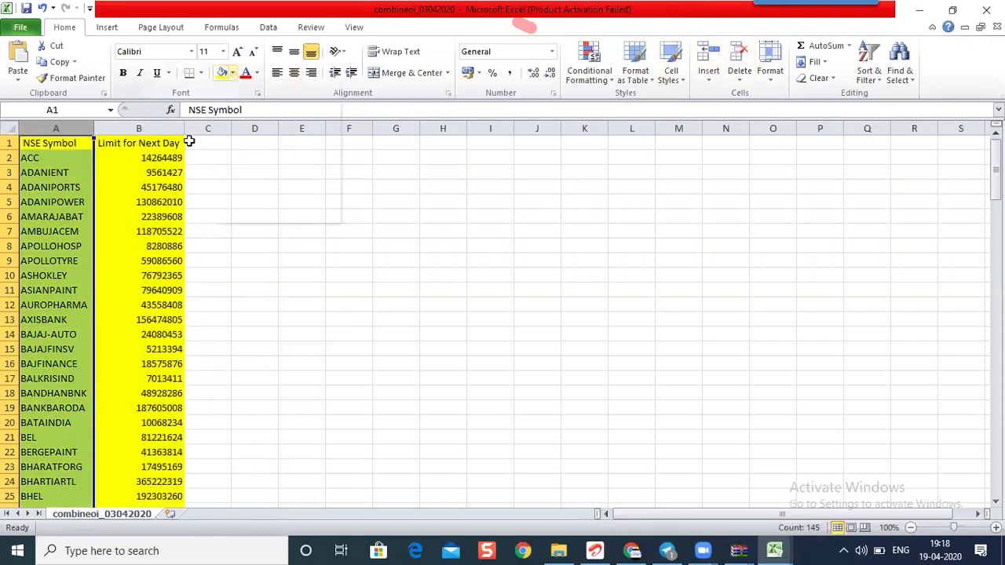
{"action": "left_click", "coordinate": [233, 73]}
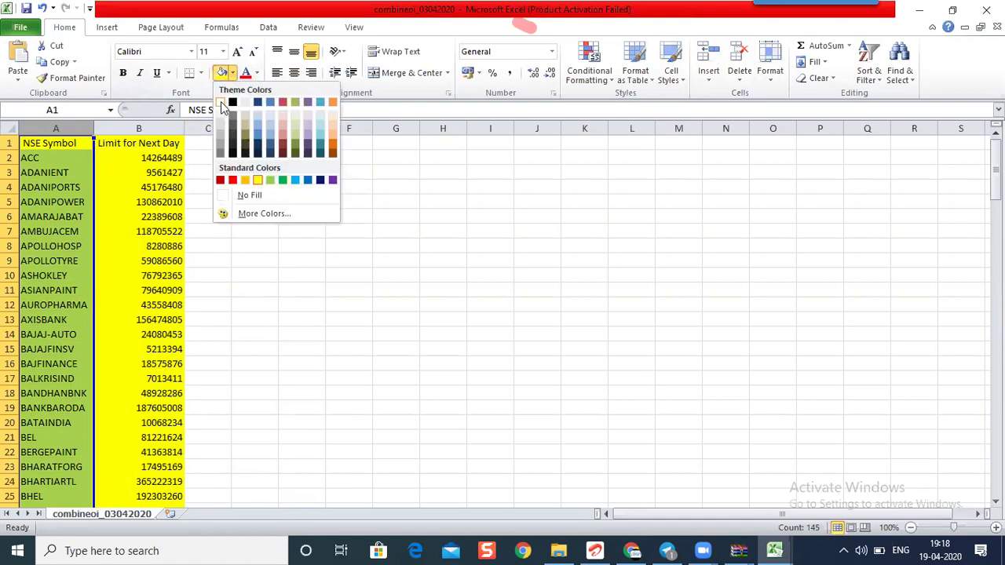
{"action": "left_click", "coordinate": [232, 101]}
{"action": "left_click", "coordinate": [138, 128]}
{"action": "left_click", "coordinate": [223, 73]}
{"action": "left_click", "coordinate": [235, 229]}
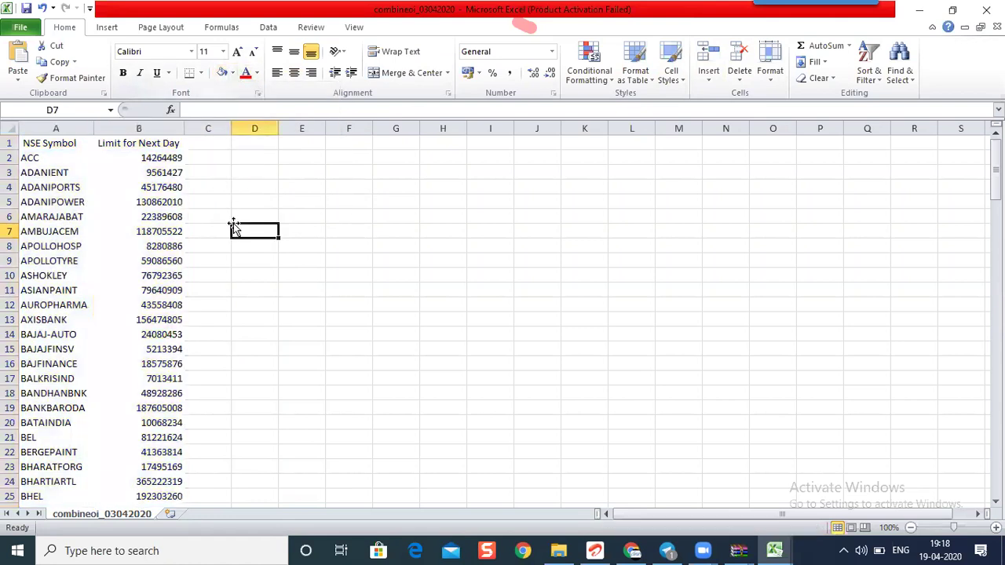
Sort the NSE Symbol column A to Z, expanding the selection to include the adjacent limit data.
{"action": "left_click", "coordinate": [127, 141]}
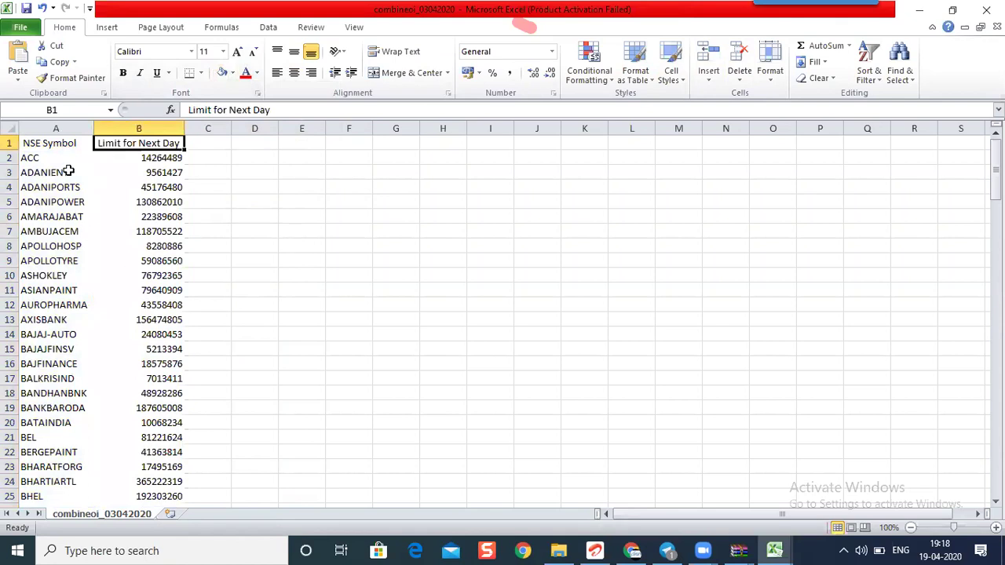
{"action": "left_click", "coordinate": [56, 127]}
{"action": "left_click", "coordinate": [868, 67]}
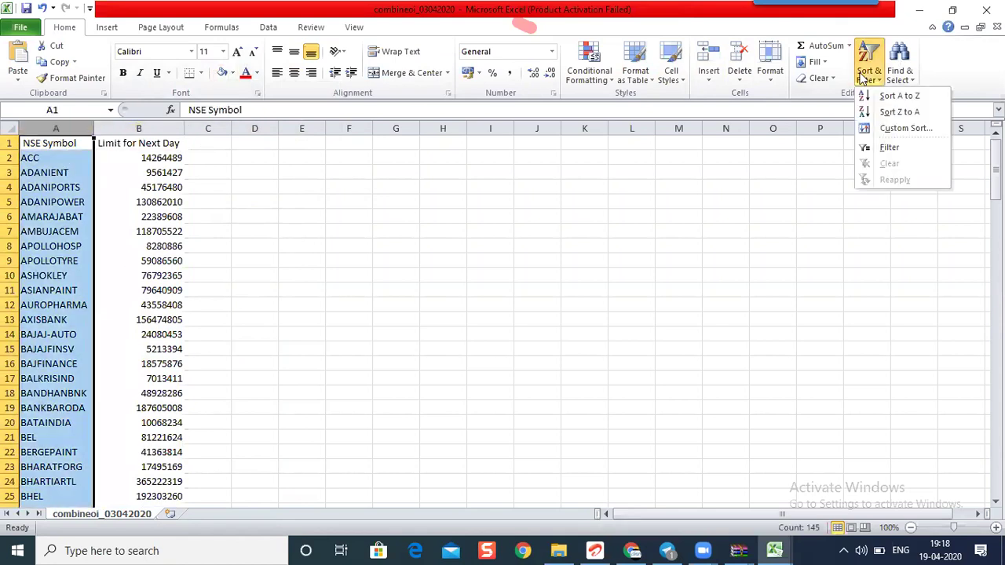
{"action": "key", "text": "s"}
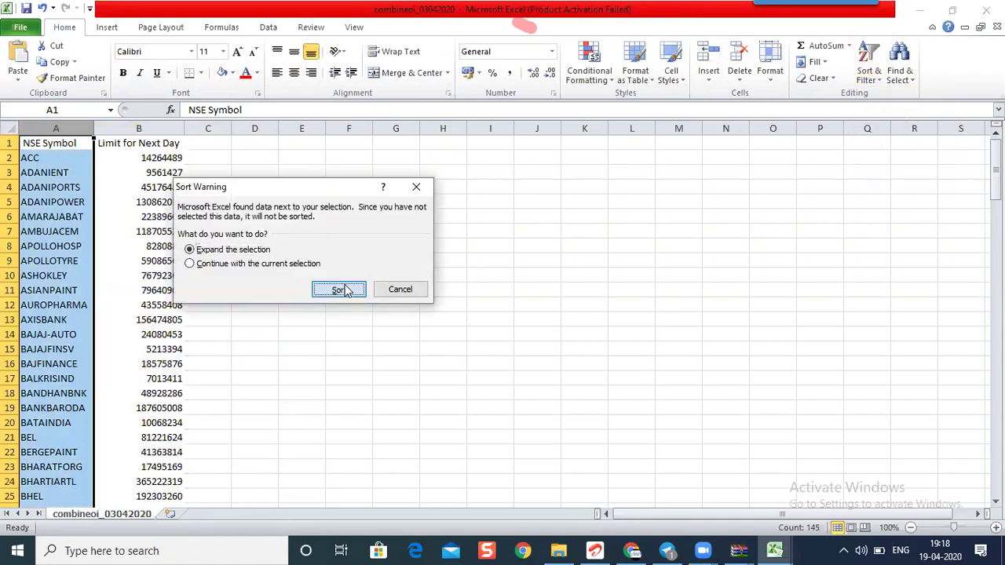
{"action": "left_click", "coordinate": [345, 288]}
Replace the Limit for Next Day header in cell B1 with 2.
{"action": "left_click", "coordinate": [159, 142]}
{"action": "type", "text": "2"}
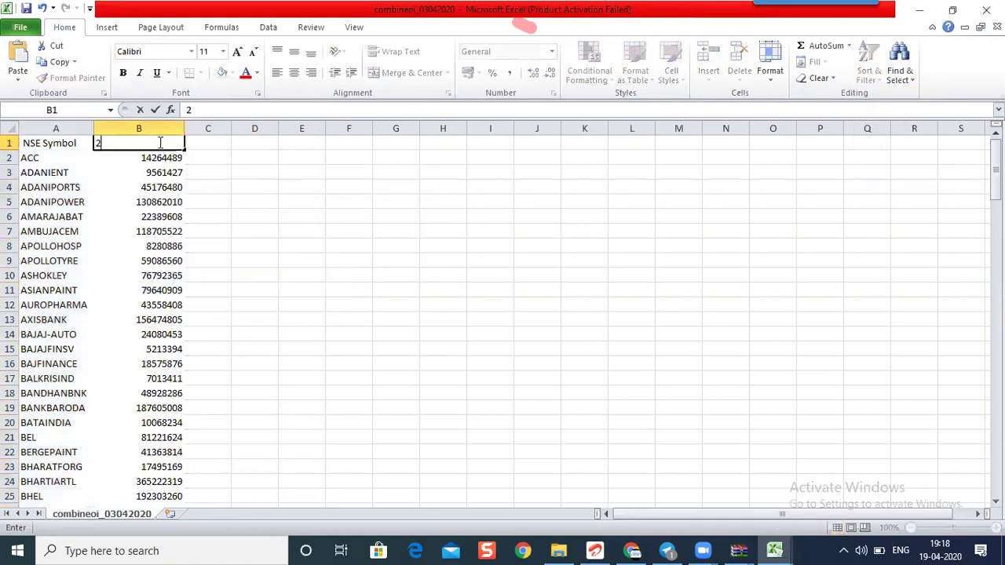
{"action": "key", "text": "Return"}
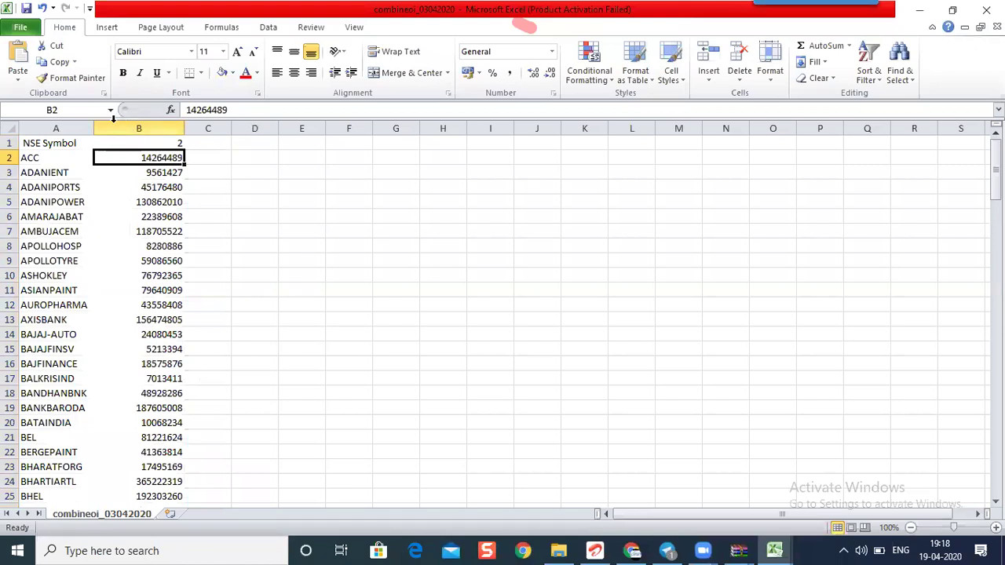
Copy the NSE Symbol and 2 columns into the combineoi_01042020 workbook, starting at cell D1.
{"action": "left_click", "coordinate": [59, 126]}
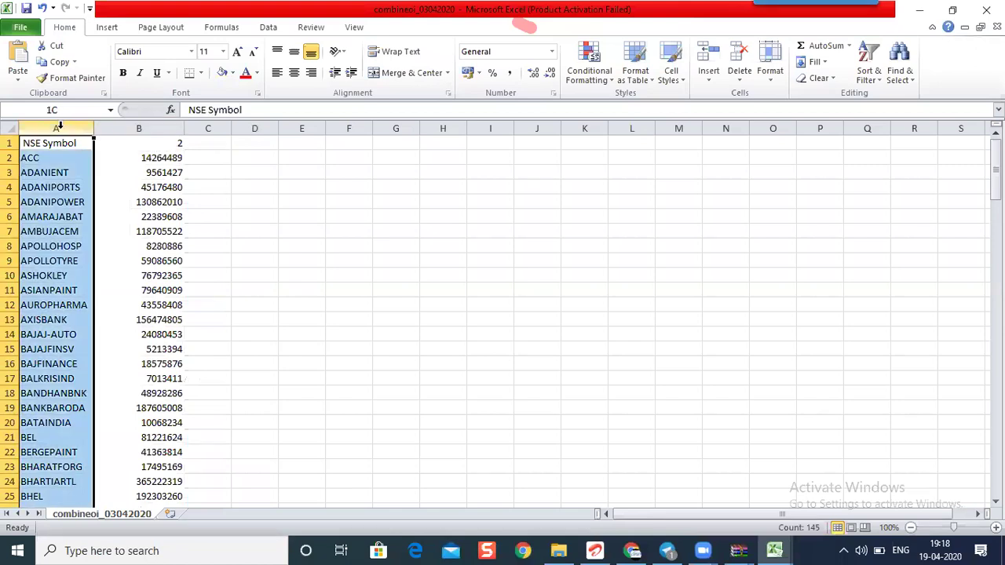
{"action": "key", "text": "ctrl+c"}
{"action": "left_click", "coordinate": [159, 128]}
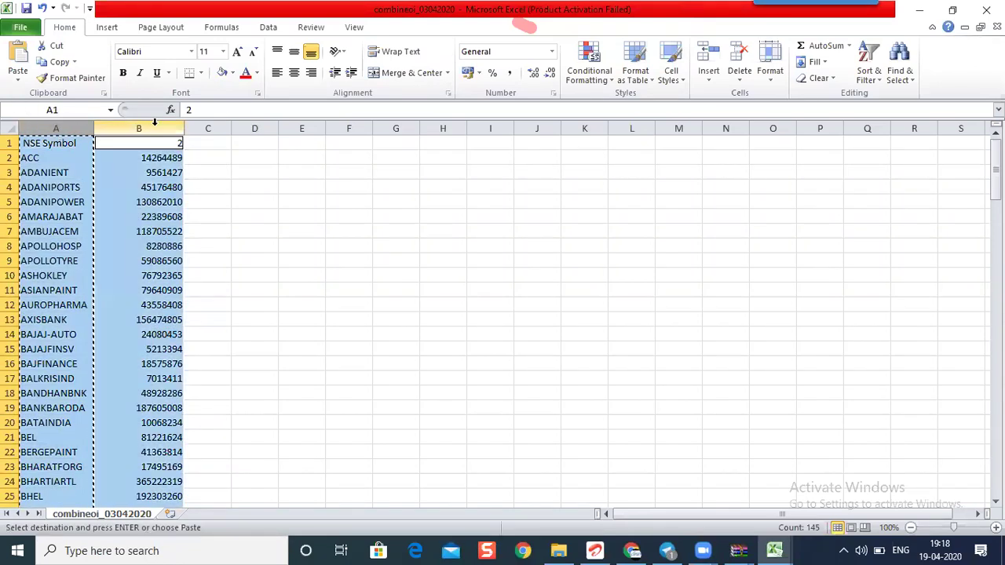
{"action": "key", "text": "ctrl+c"}
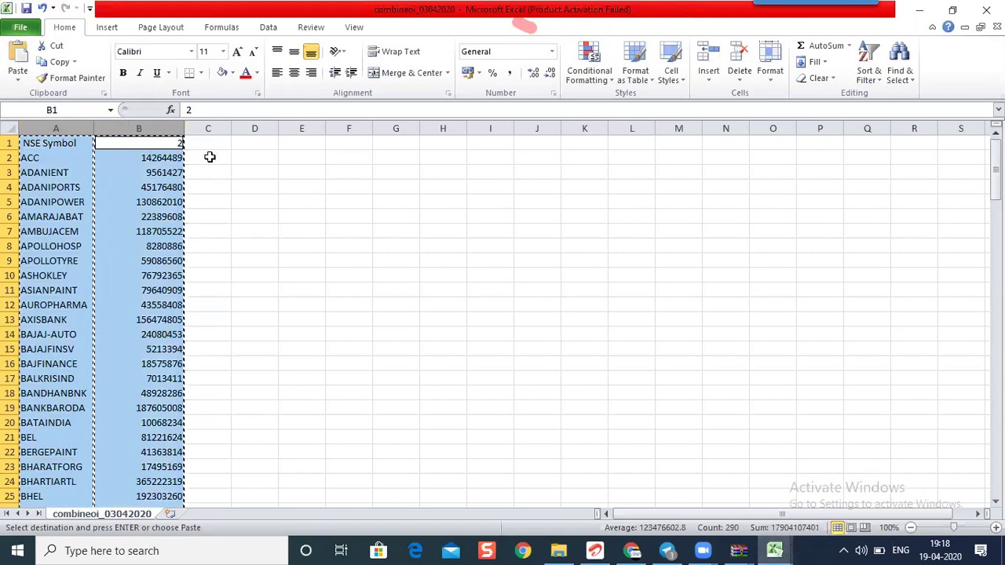
{"action": "mouse_move", "coordinate": [773, 550]}
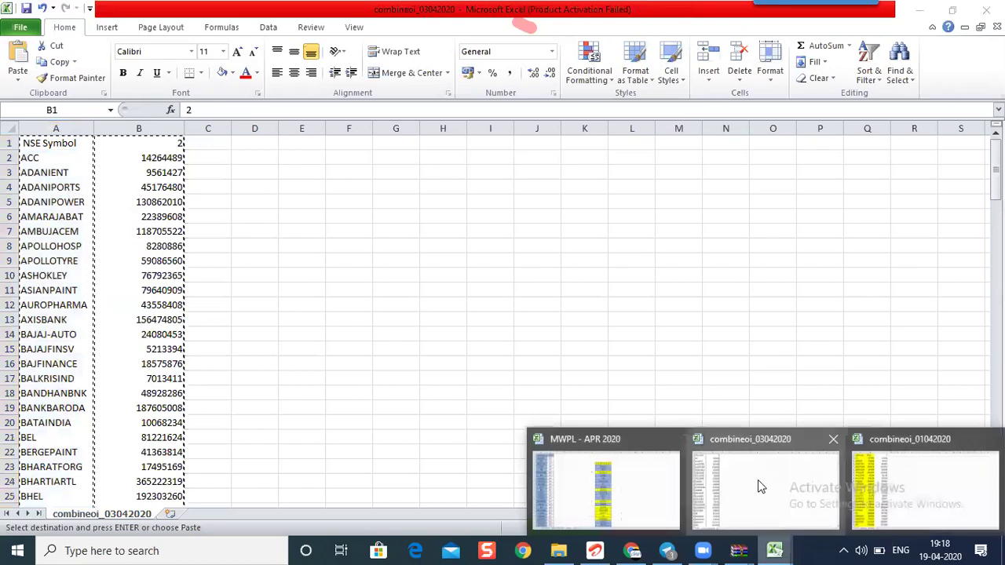
{"action": "left_click", "coordinate": [898, 467]}
{"action": "left_click", "coordinate": [264, 142]}
{"action": "key", "text": "ctrl+v"}
{"action": "left_click", "coordinate": [476, 304]}
{"action": "left_click", "coordinate": [488, 243]}
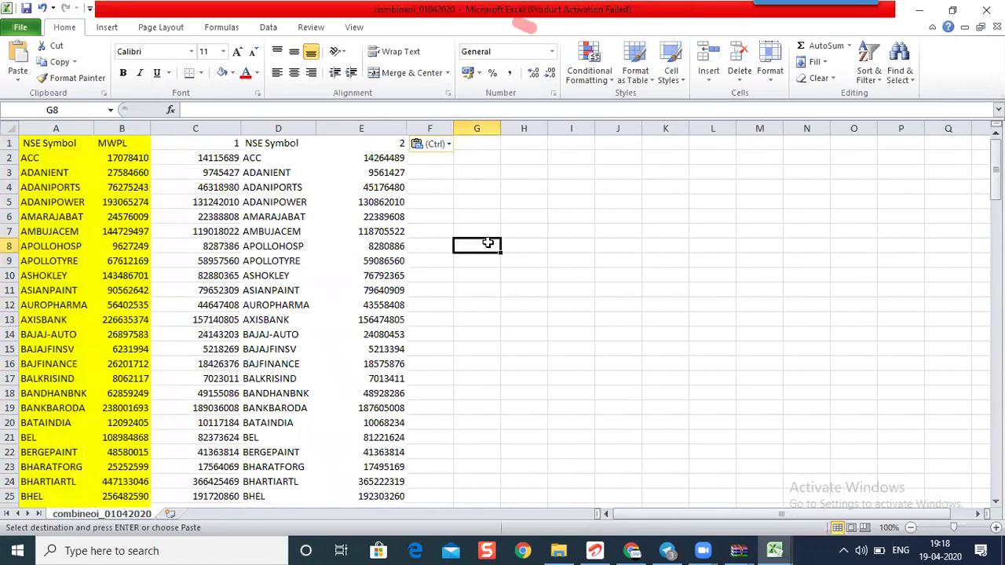
Save the combined sheet to the Desktop as an Excel Workbook named MWPL.A, instead of keeping the CSV format.
{"action": "key", "text": "ctrl+s"}
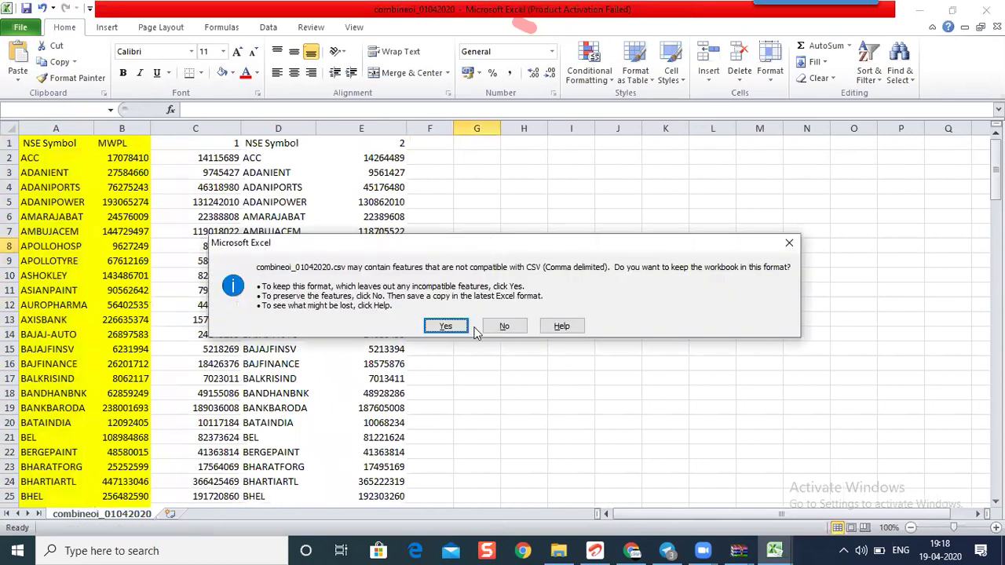
{"action": "left_click", "coordinate": [789, 243]}
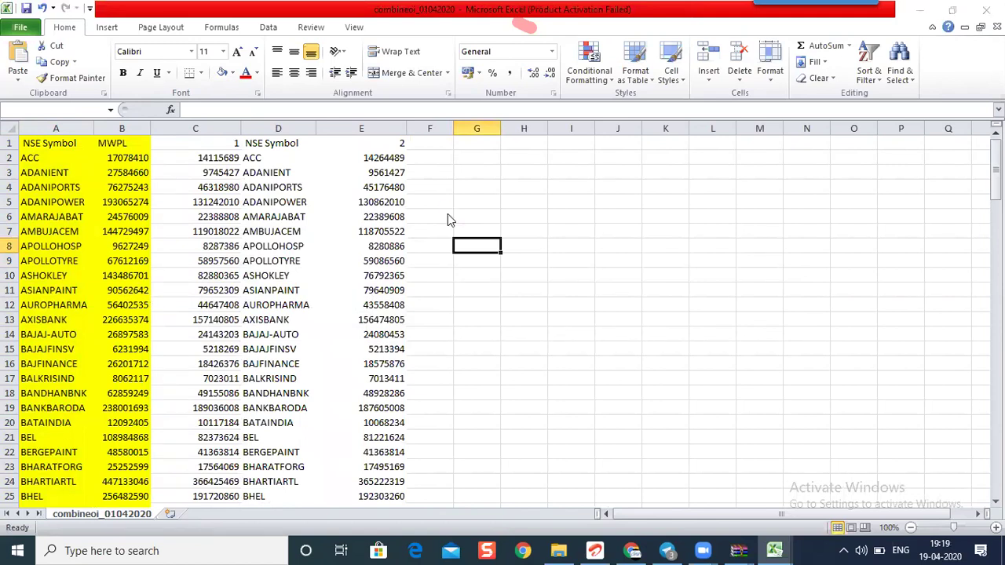
{"action": "key", "text": "F12"}
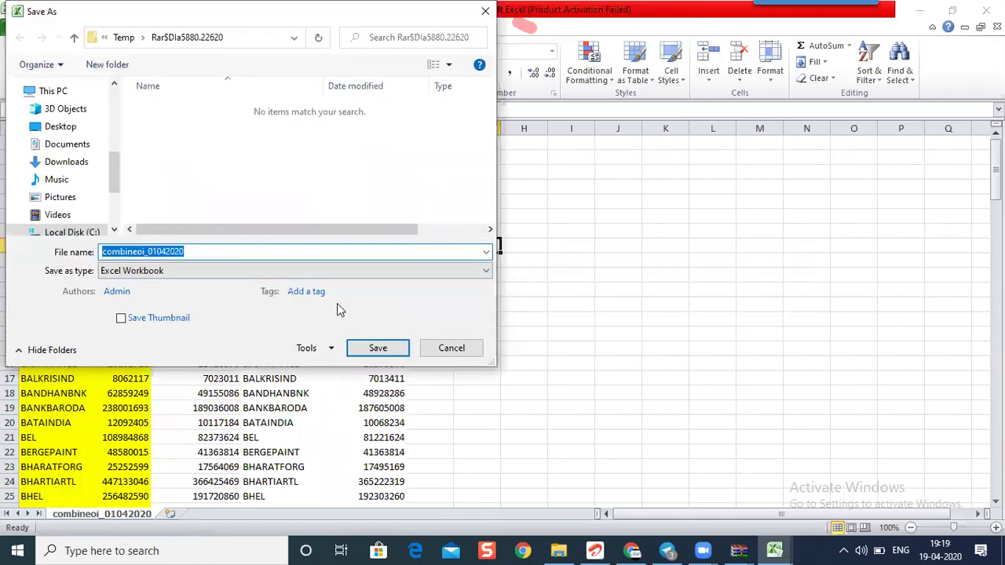
{"action": "type", "text": "MWPL"}
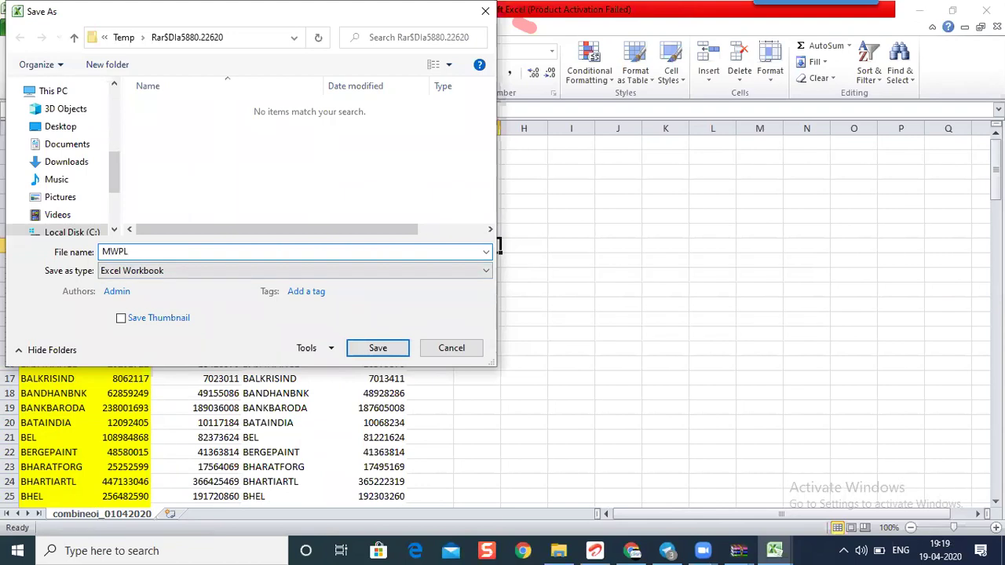
{"action": "left_click", "coordinate": [75, 127]}
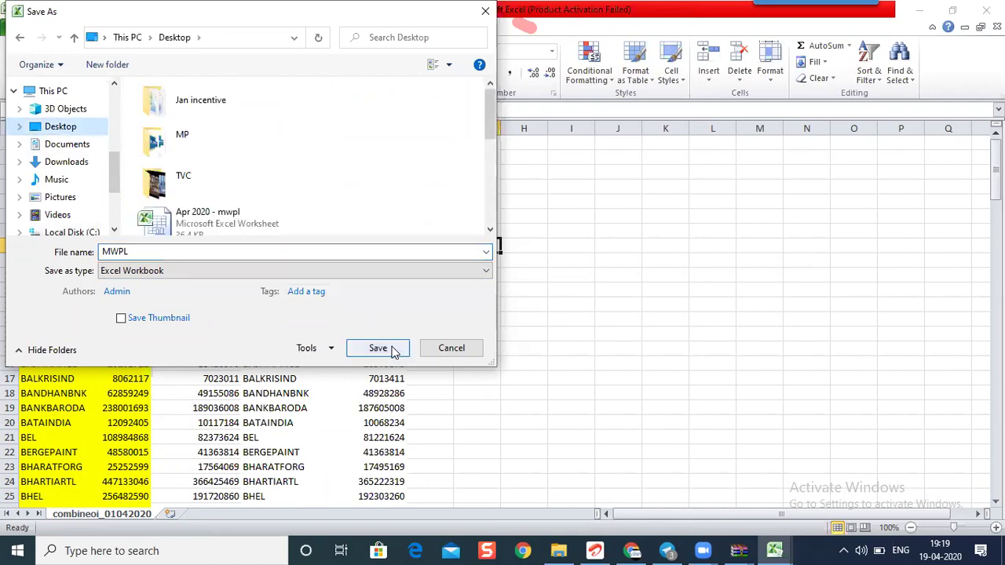
{"action": "double_click", "coordinate": [169, 252]}
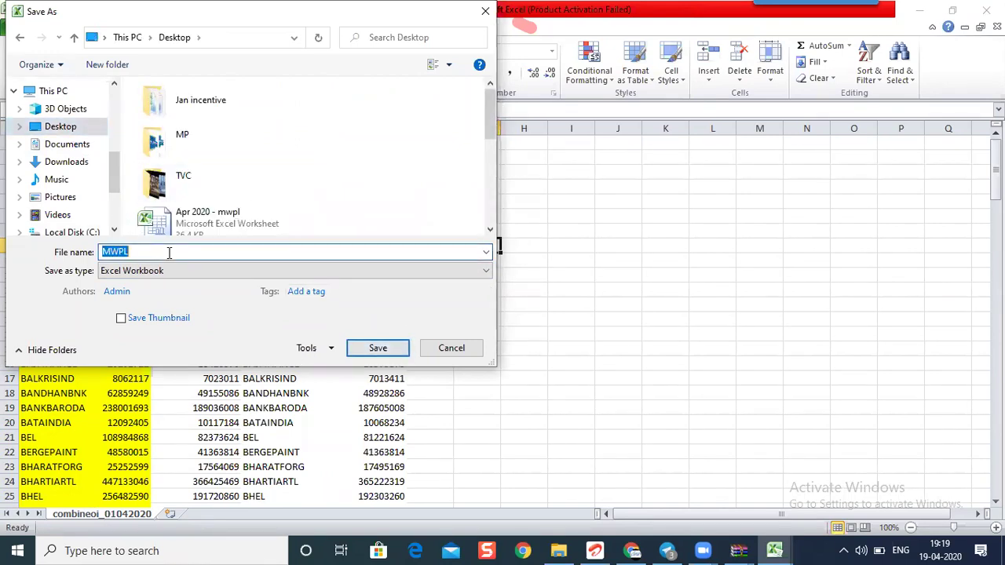
{"action": "left_click", "coordinate": [168, 252]}
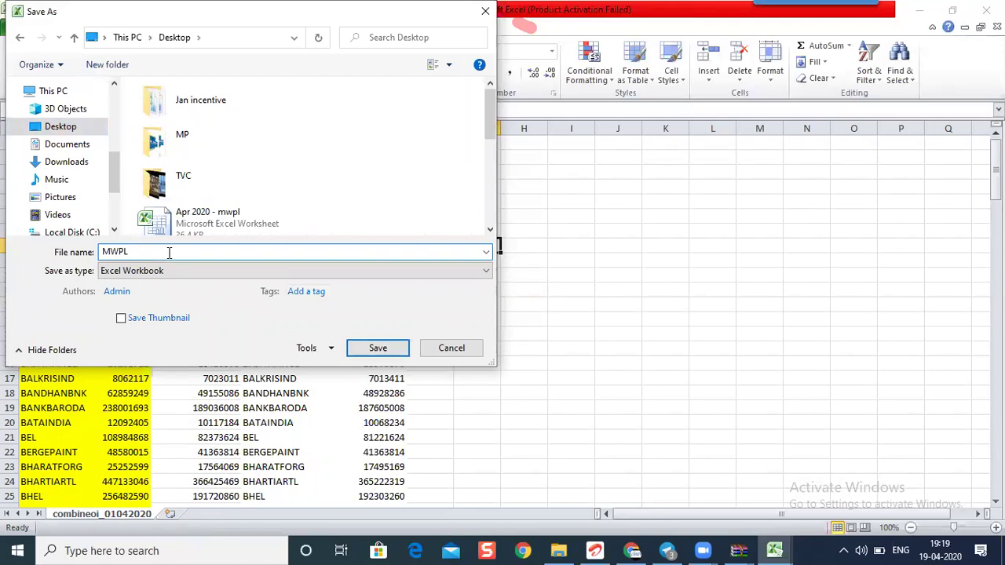
{"action": "type", "text": ".A"}
{"action": "left_click", "coordinate": [383, 348]}
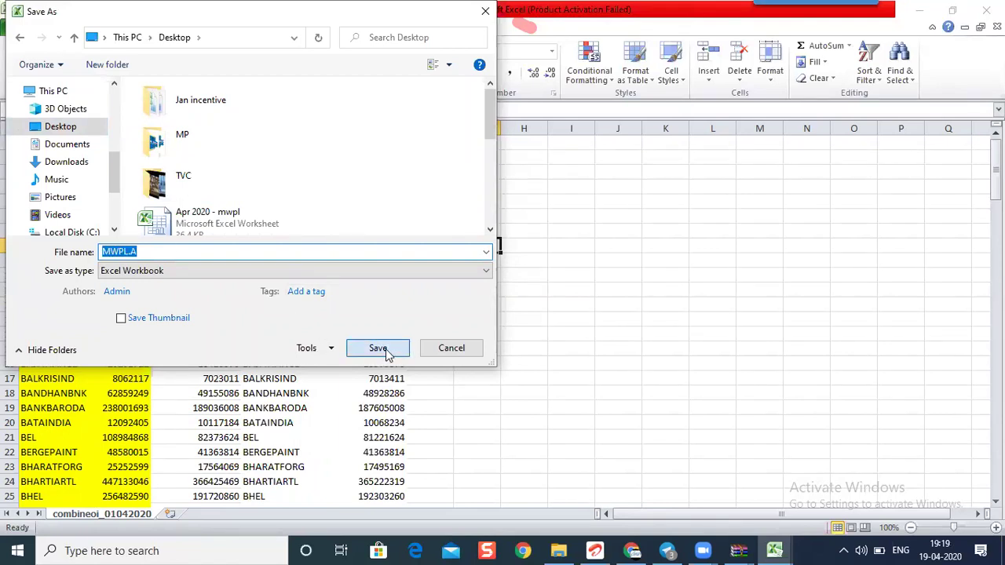
Enter the formula =D2=A2 in cell G2 to compare the two NSE Symbol columns.
{"action": "left_click", "coordinate": [424, 276]}
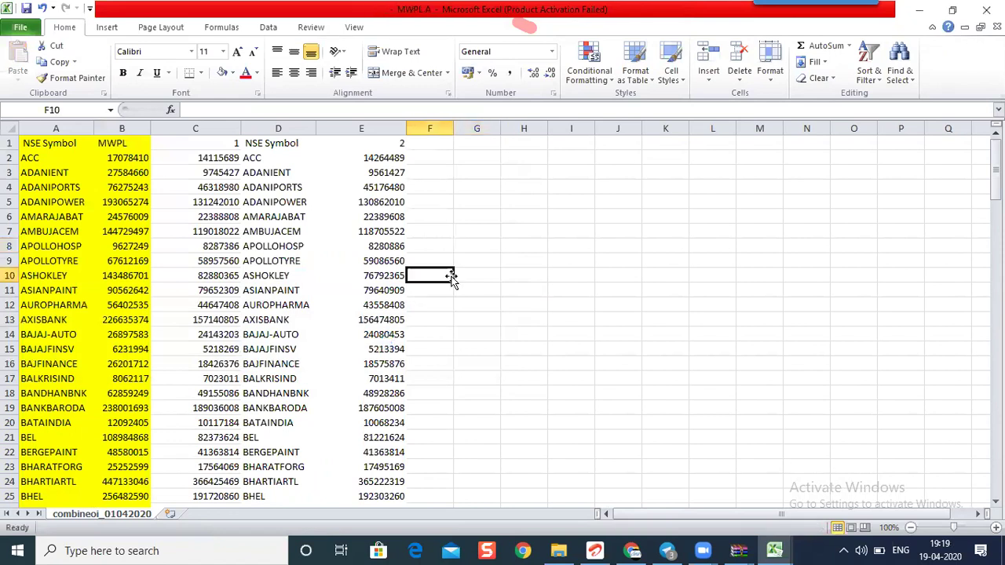
{"action": "left_click", "coordinate": [275, 161]}
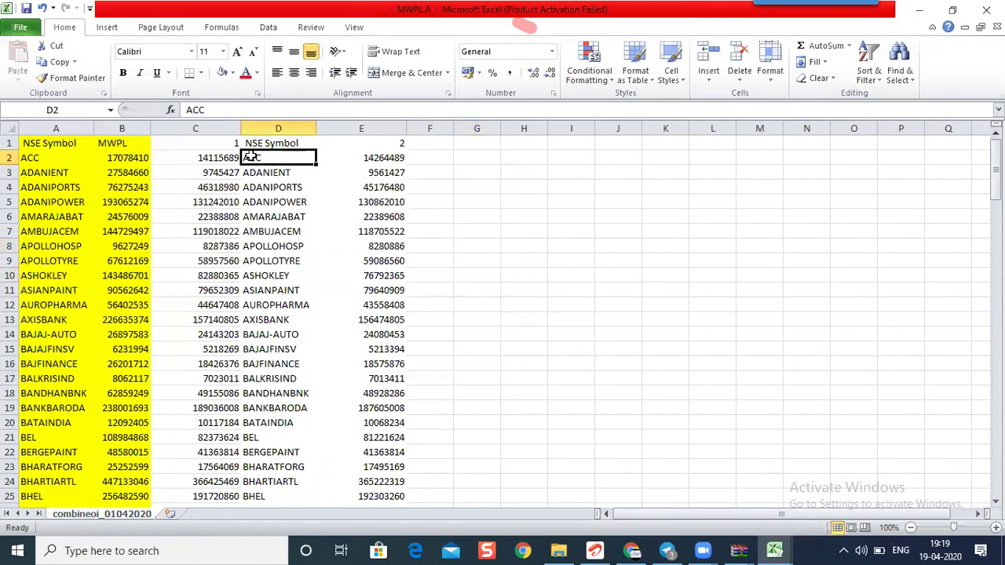
{"action": "left_click", "coordinate": [473, 157]}
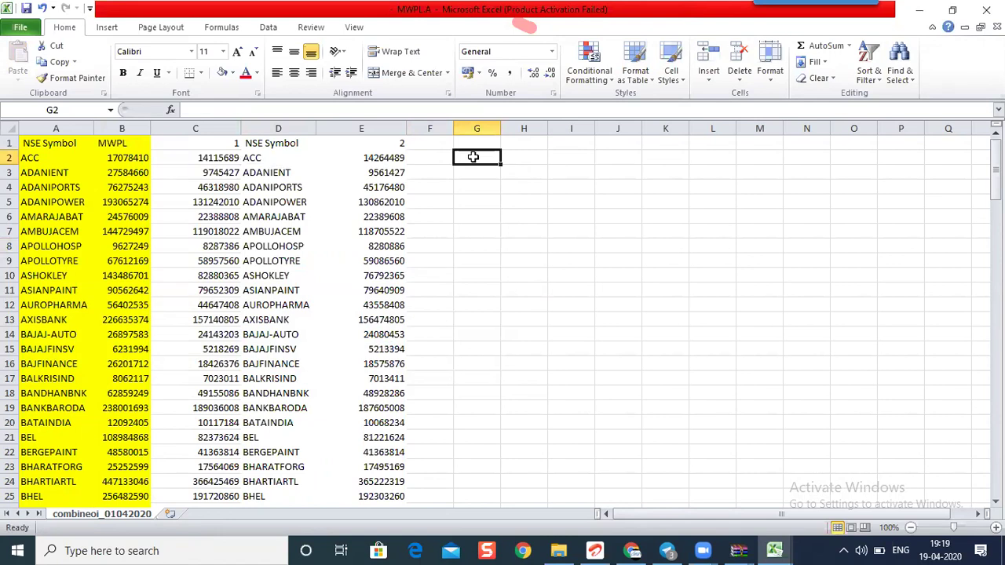
{"action": "type", "text": "="}
{"action": "left_click", "coordinate": [251, 155]}
{"action": "type", "text": "="}
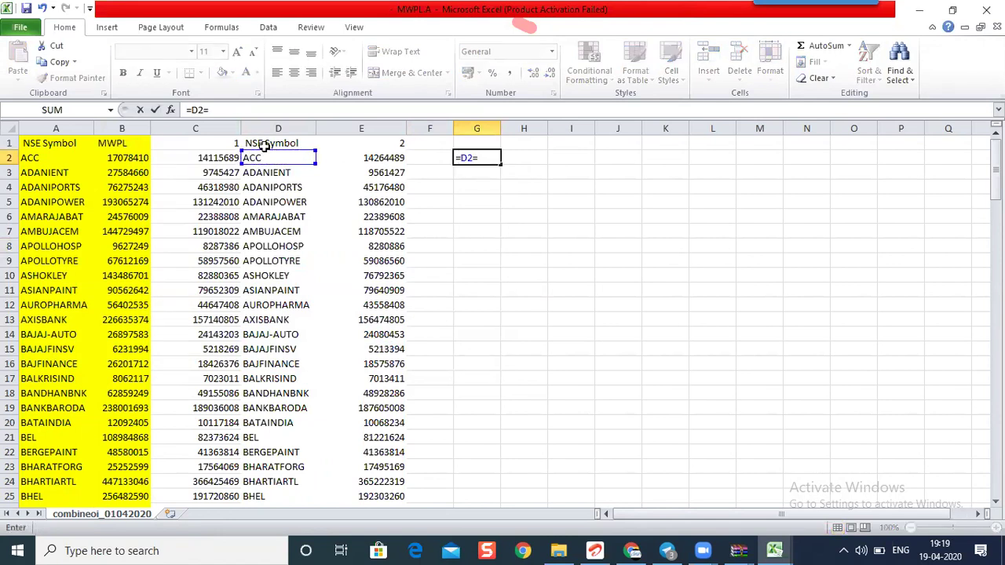
{"action": "left_click", "coordinate": [38, 158]}
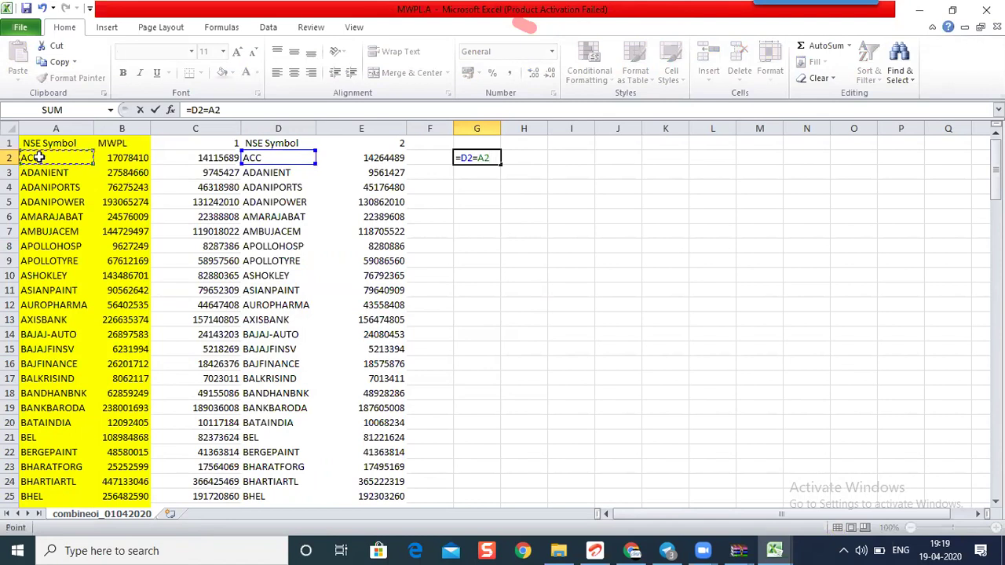
{"action": "key", "text": "Return"}
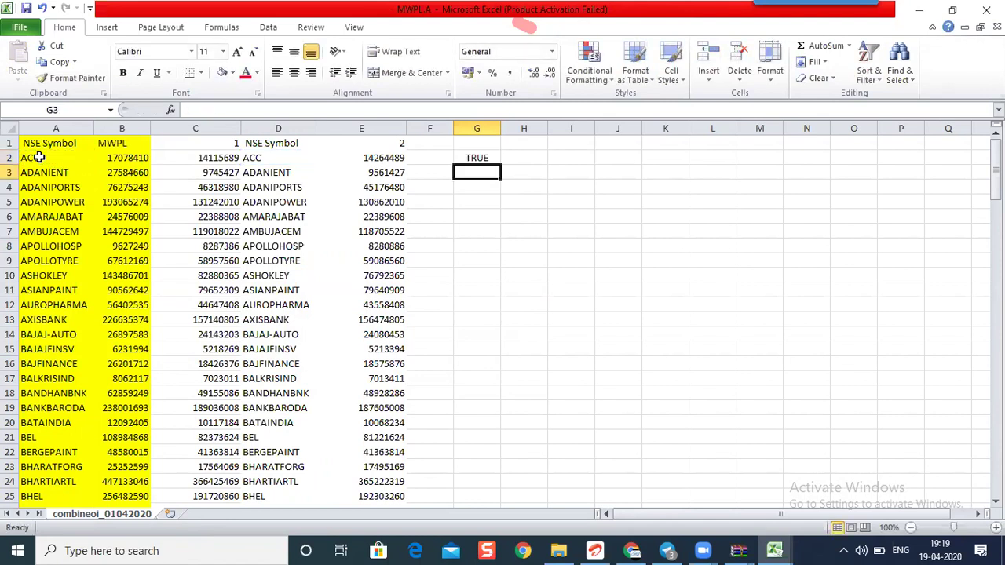
Fill the G2 comparison formula down to row 145 and check the symbol matches through the last row.
{"action": "left_click", "coordinate": [487, 158]}
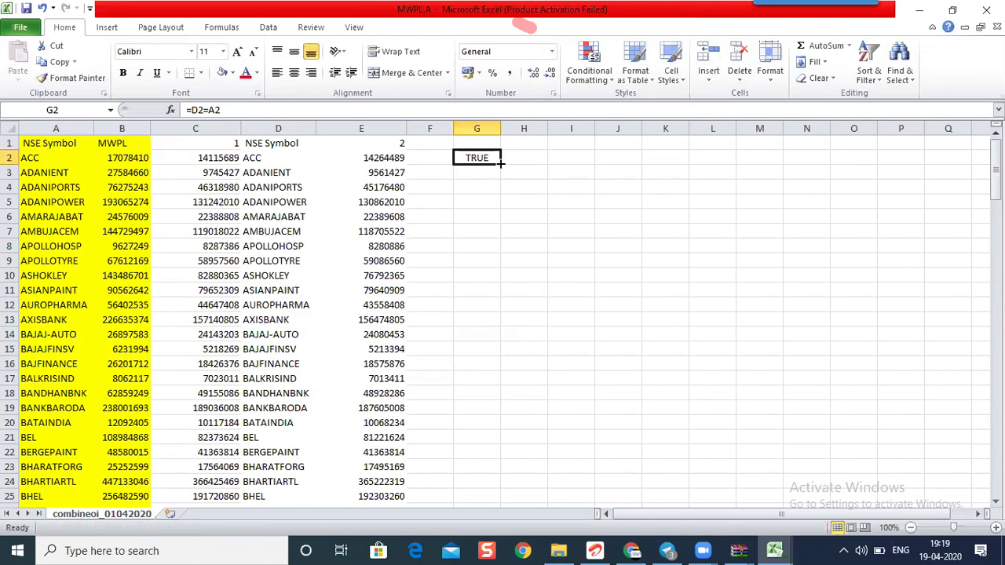
{"action": "left_click_drag", "start_coordinate": [500, 164], "coordinate": [502, 206]}
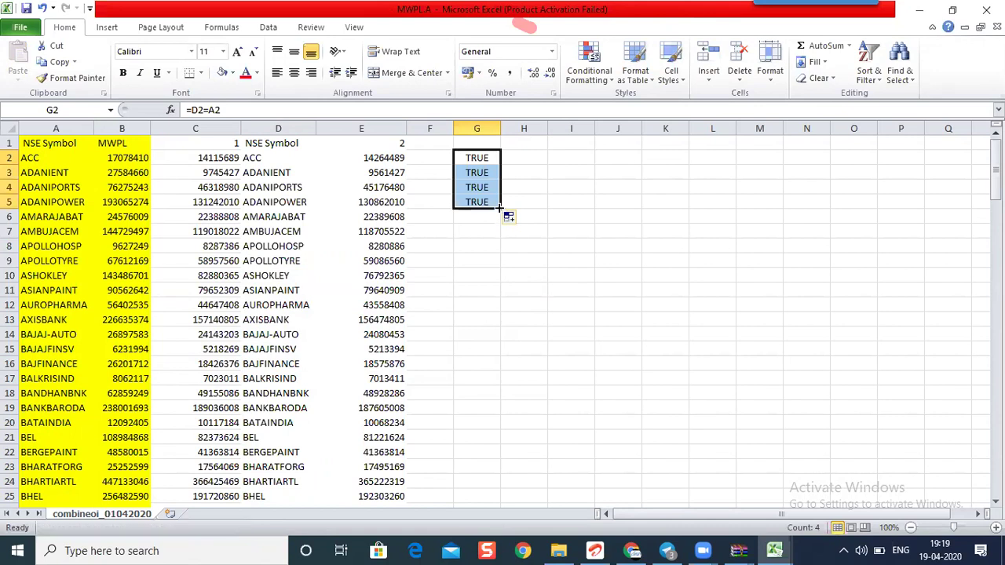
{"action": "left_click_drag", "start_coordinate": [499, 207], "coordinate": [495, 487]}
{"action": "left_click", "coordinate": [523, 452]}
{"action": "scroll", "coordinate": [61, 339], "scroll_direction": "down", "scroll_amount": 3}
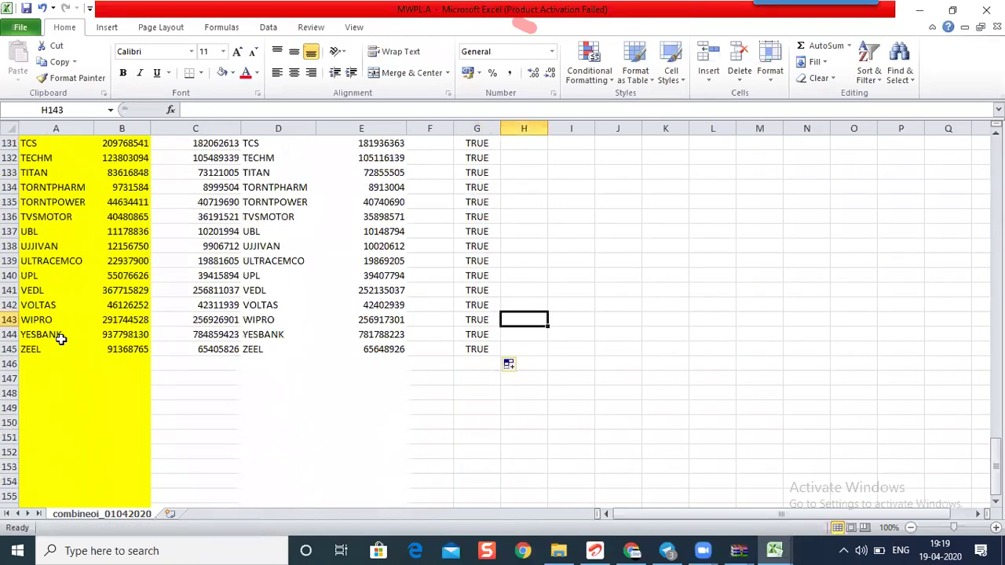
{"action": "left_click_drag", "start_coordinate": [63, 350], "coordinate": [471, 246]}
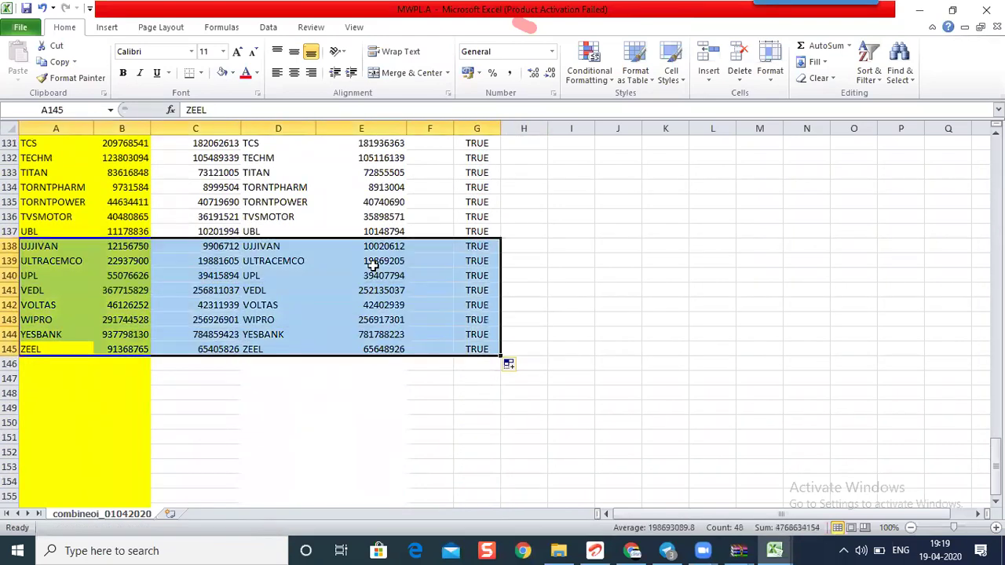
{"action": "scroll", "coordinate": [369, 275], "scroll_direction": "up", "scroll_amount": 8}
{"action": "scroll", "coordinate": [368, 276], "scroll_direction": "up", "scroll_amount": 20}
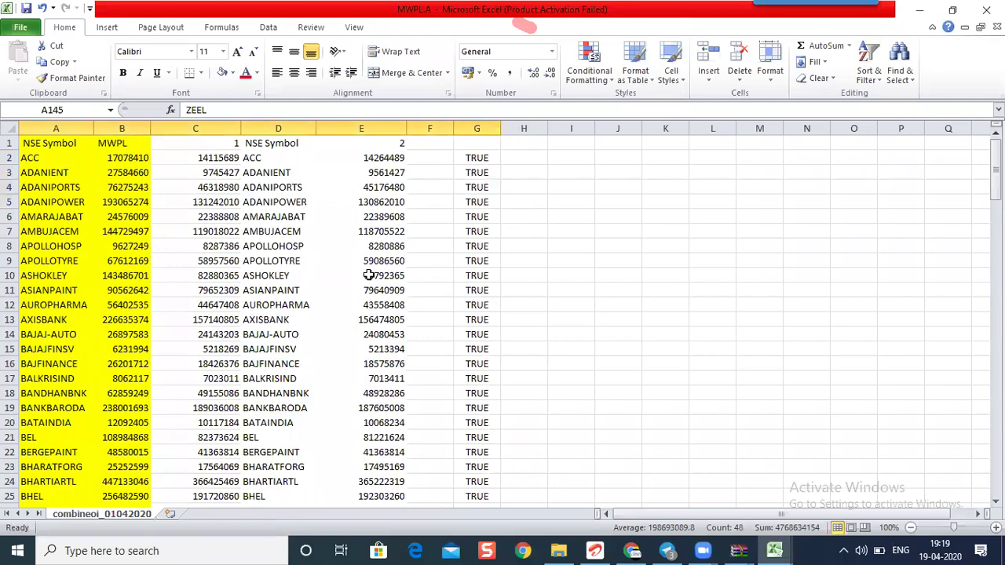
Delete the duplicate NSE Symbol column D, along with the empty column and the comparison column after the 2 values.
{"action": "left_click", "coordinate": [278, 128]}
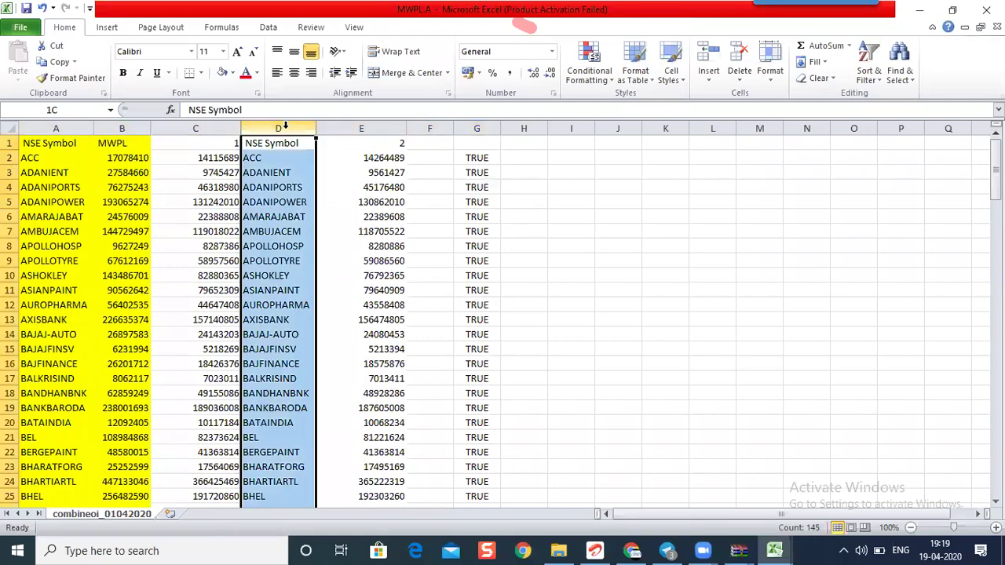
{"action": "left_click", "coordinate": [743, 52]}
{"action": "left_click", "coordinate": [354, 125]}
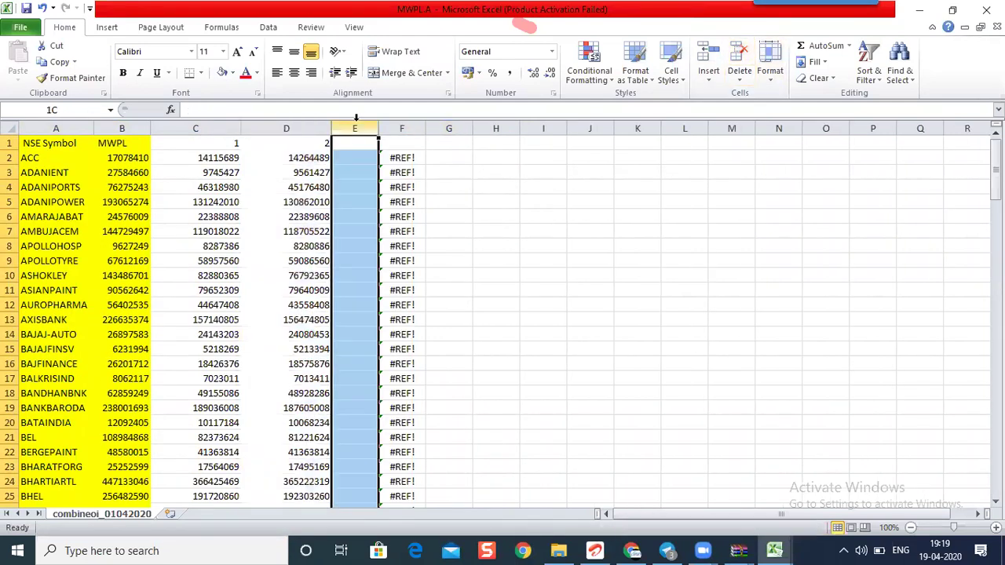
{"action": "left_click", "coordinate": [732, 49]}
{"action": "left_click", "coordinate": [735, 52]}
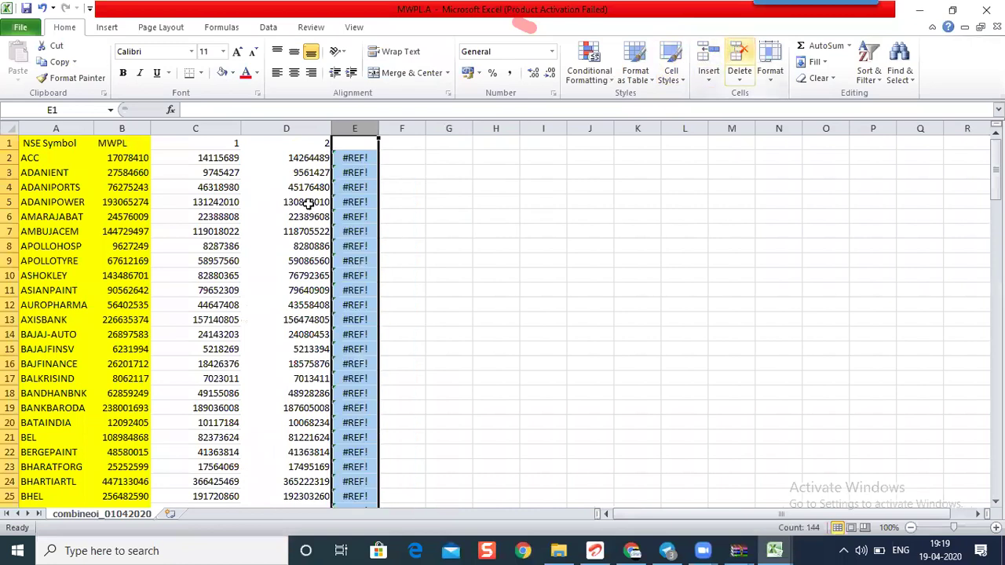
Insert blank cells in column D, between the 1 values and the 2 values.
{"action": "left_click", "coordinate": [213, 146]}
{"action": "left_click", "coordinate": [298, 147]}
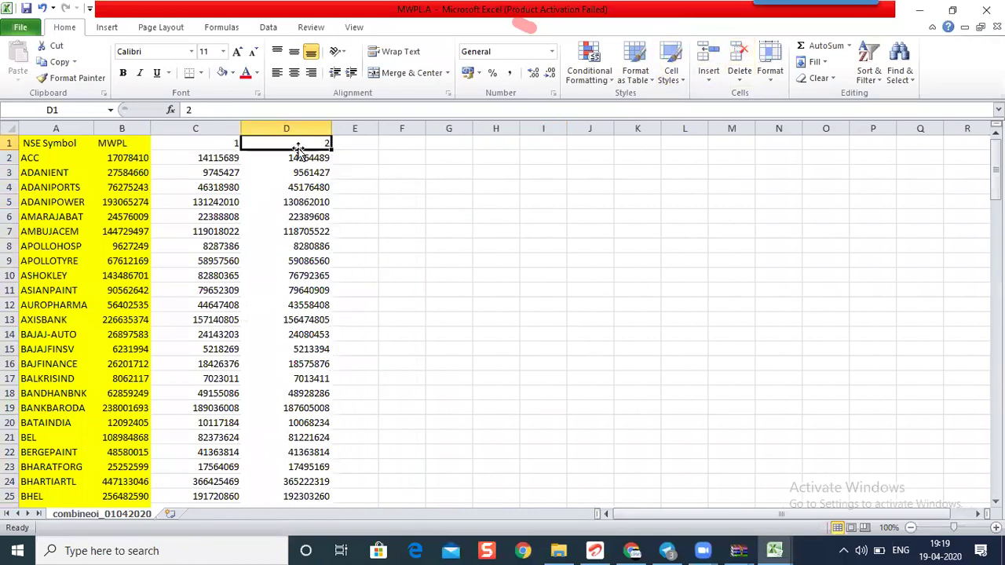
{"action": "key", "text": "ctrl+shift+Down"}
{"action": "left_click", "coordinate": [704, 54]}
{"action": "left_click", "coordinate": [306, 144]}
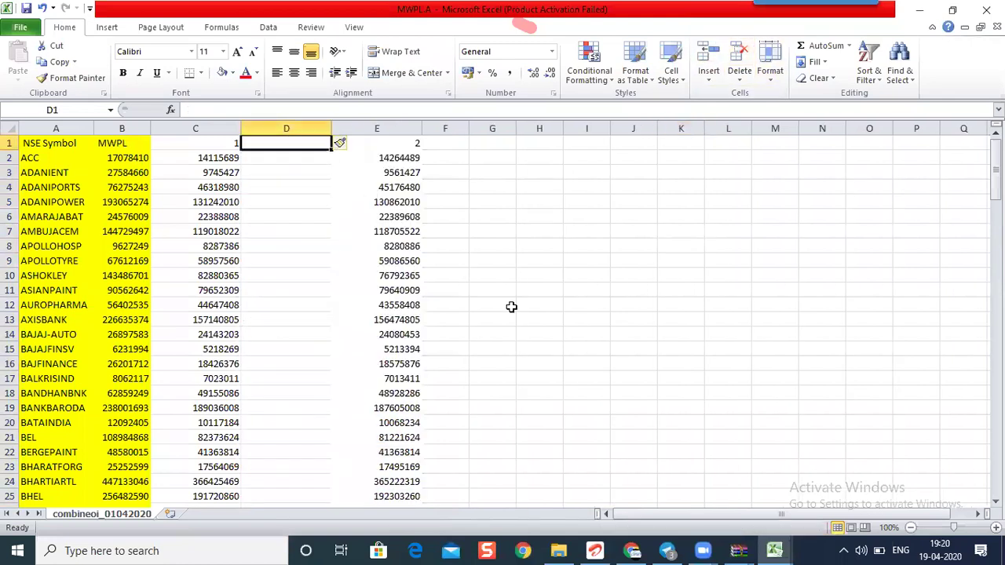
Enter the header 1ST in cell D1 and the header 2ND in cell F1.
{"action": "type", "text": "1ST"}
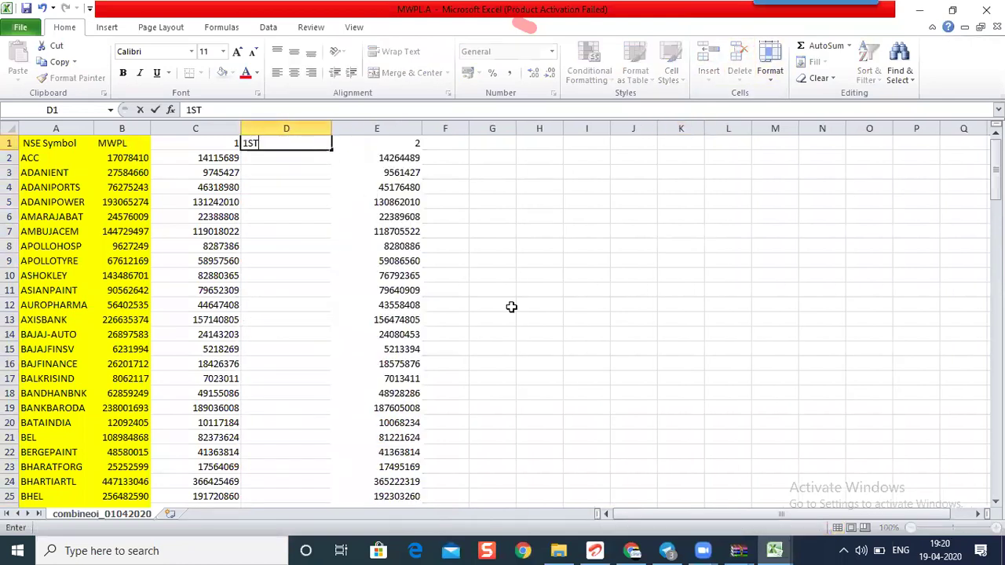
{"action": "left_click", "coordinate": [453, 145]}
{"action": "left_click", "coordinate": [363, 138]}
{"action": "left_click", "coordinate": [451, 140]}
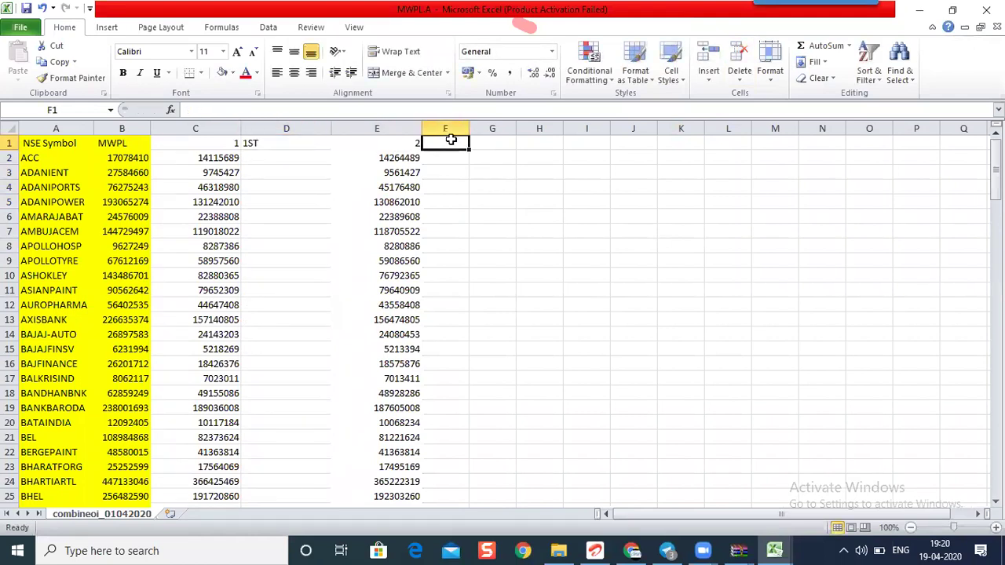
{"action": "type", "text": "2ND"}
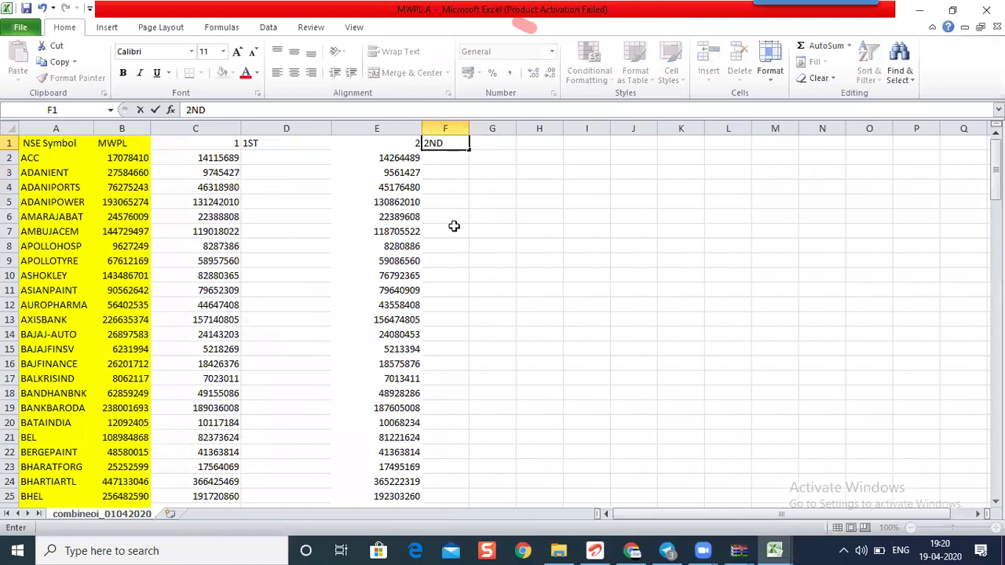
{"action": "left_click", "coordinate": [454, 227]}
Narrow the 1ST column D and widen the 2ND column F.
{"action": "left_click_drag", "start_coordinate": [332, 128], "coordinate": [261, 128]}
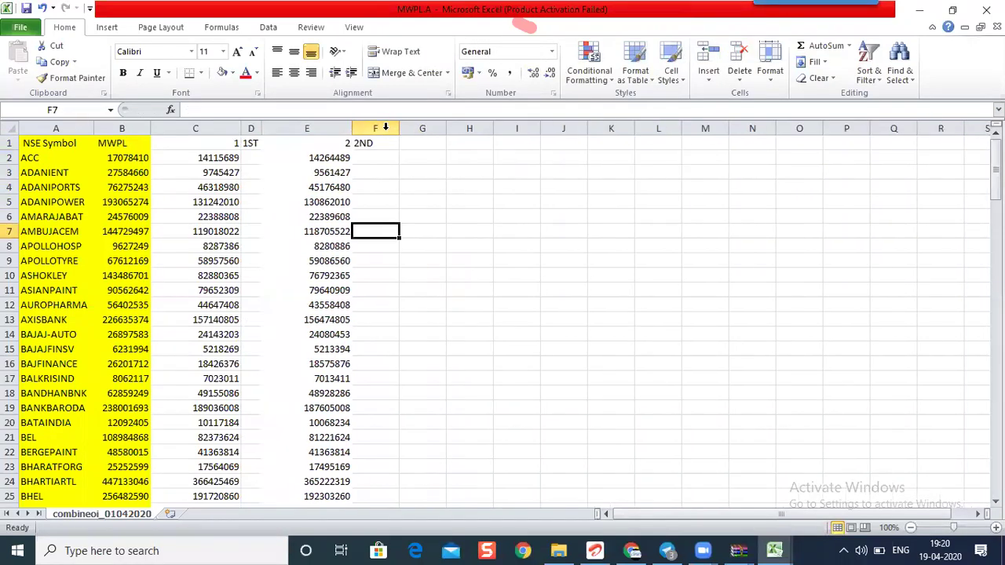
{"action": "left_click_drag", "start_coordinate": [398, 128], "coordinate": [422, 127]}
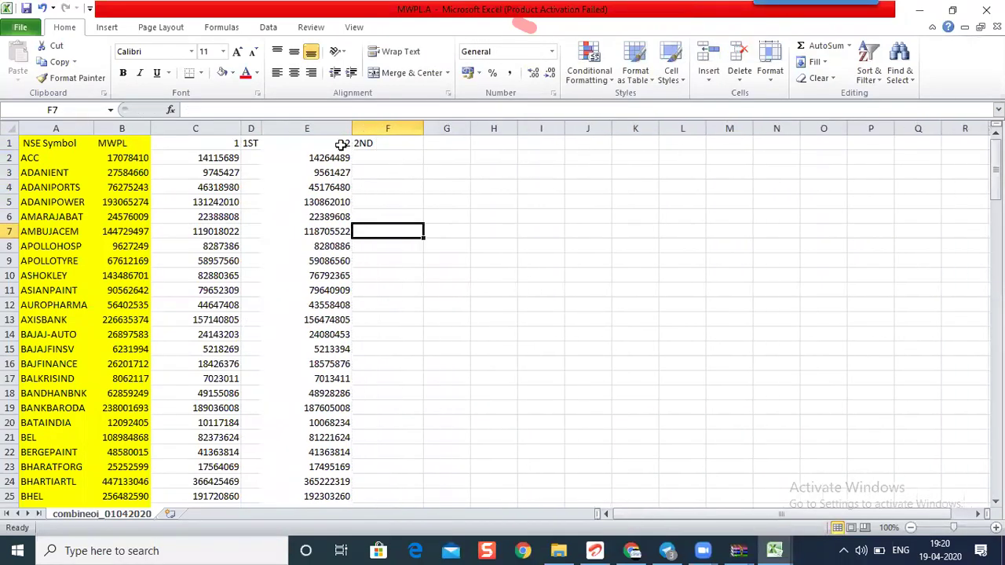
{"action": "left_click", "coordinate": [220, 157]}
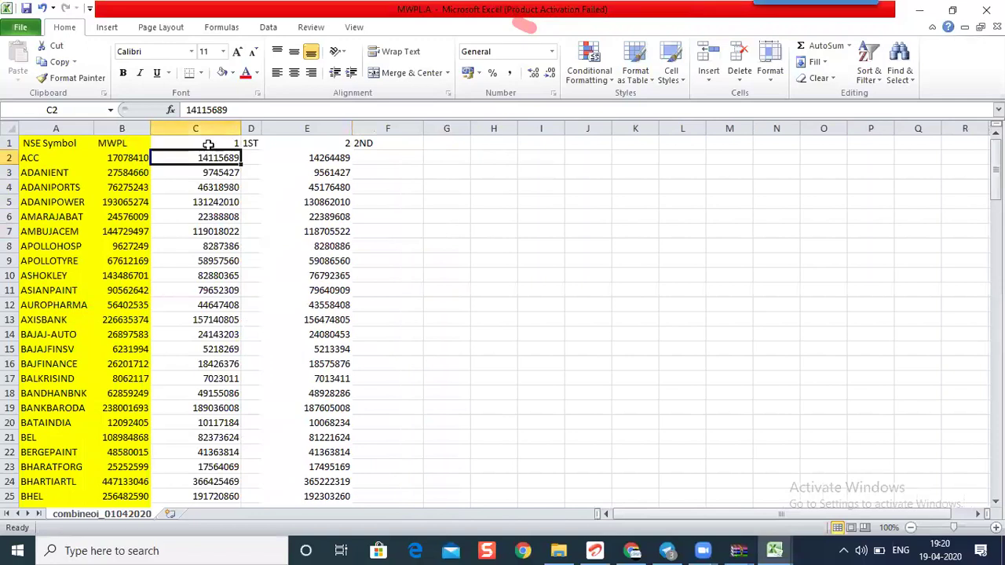
{"action": "left_click", "coordinate": [209, 142]}
{"action": "left_click", "coordinate": [216, 127]}
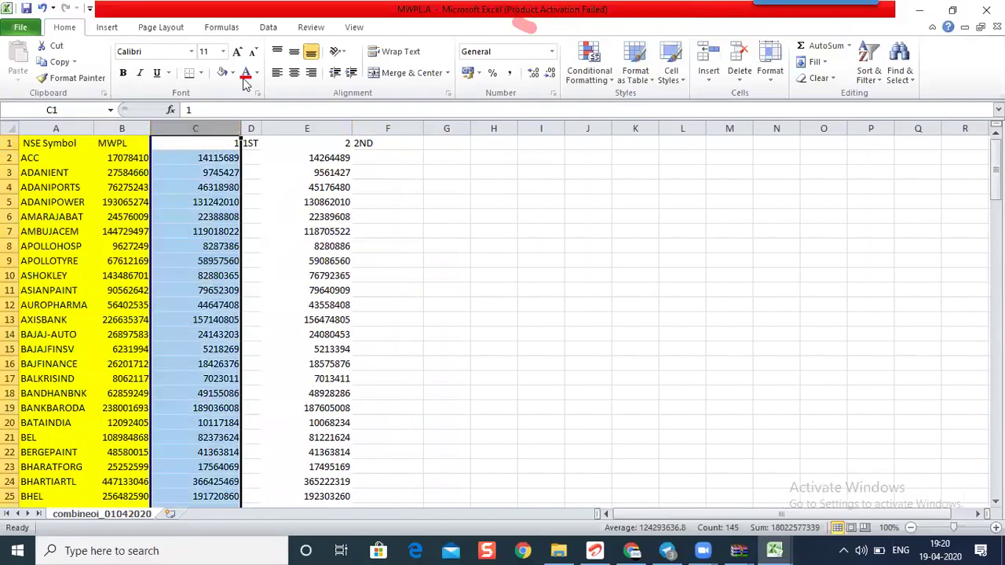
{"action": "left_click", "coordinate": [232, 72]}
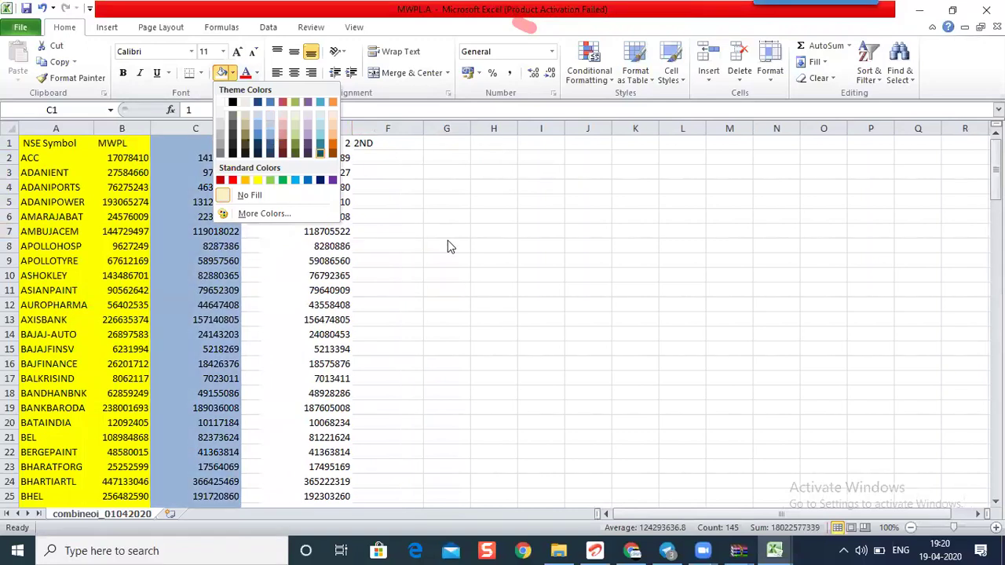
{"action": "key", "text": "Escape"}
{"action": "left_click", "coordinate": [234, 215]}
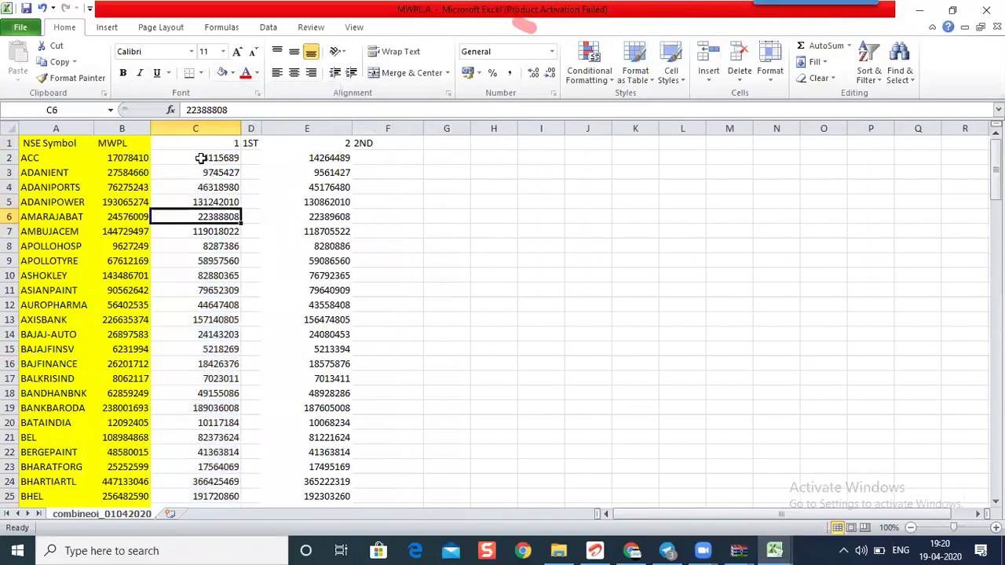
{"action": "left_click", "coordinate": [131, 157]}
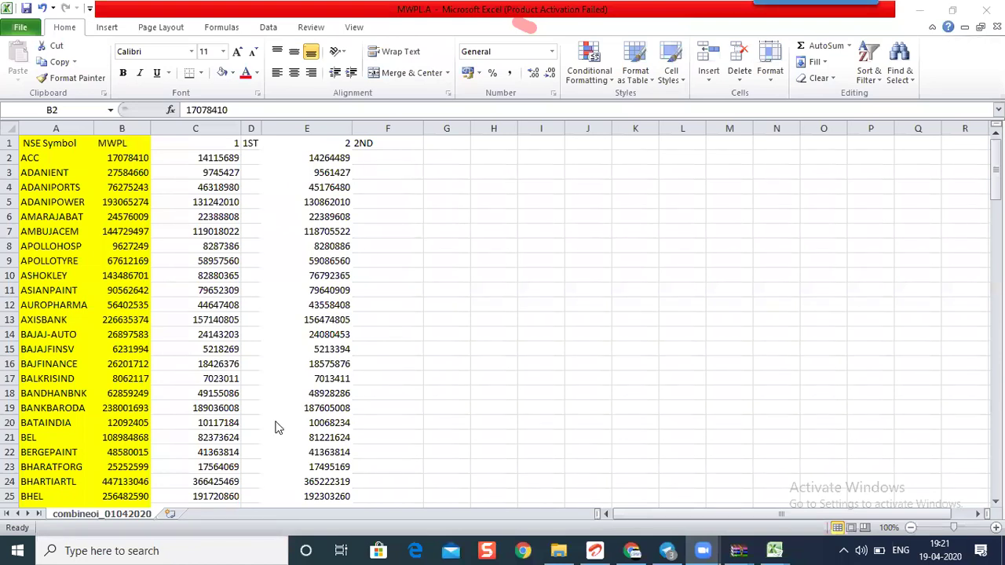
{"action": "left_click", "coordinate": [409, 291]}
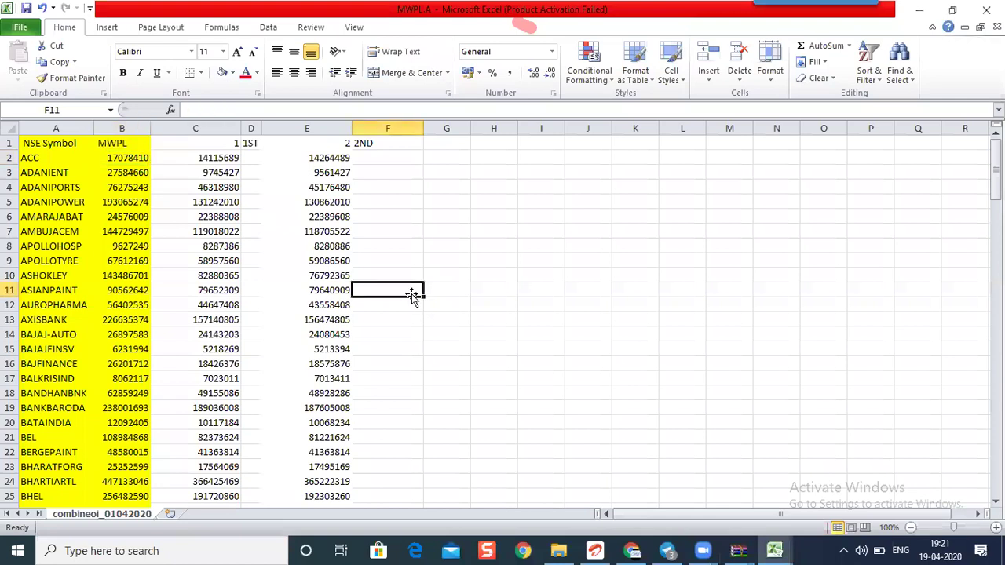
{"action": "left_click", "coordinate": [216, 128]}
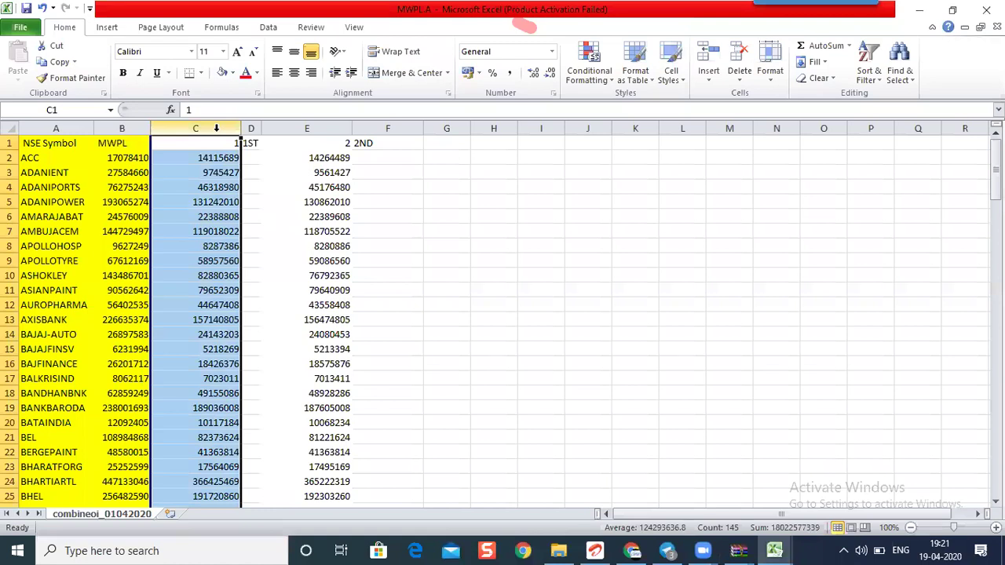
{"action": "left_click", "coordinate": [119, 158]}
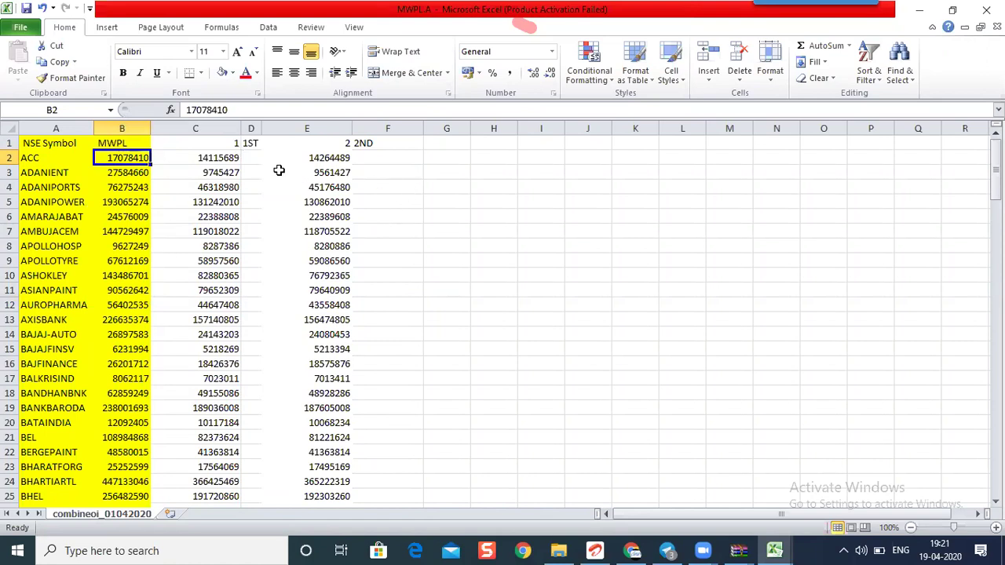
{"action": "left_click", "coordinate": [206, 156]}
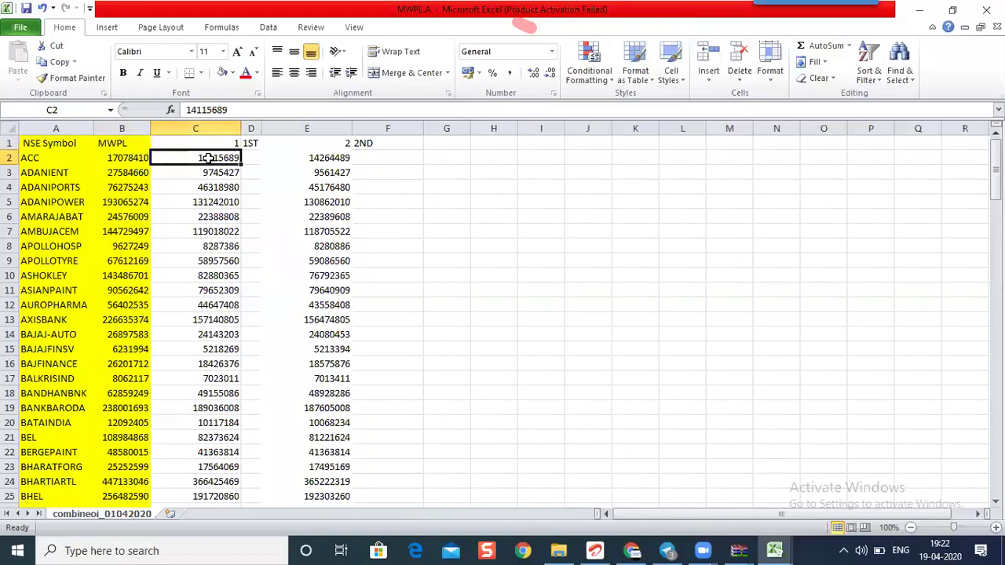
{"action": "left_click", "coordinate": [114, 157]}
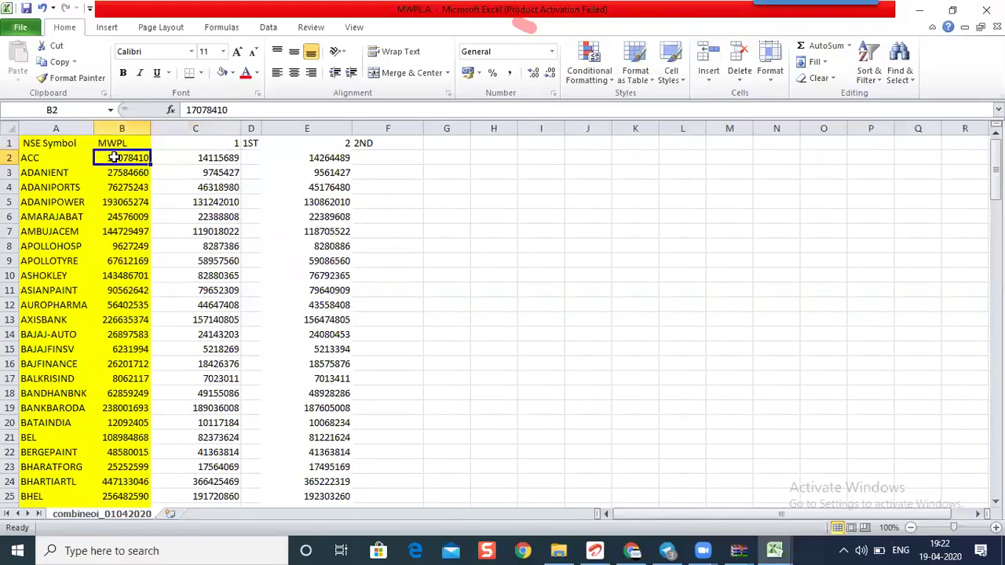
{"action": "left_click", "coordinate": [197, 157]}
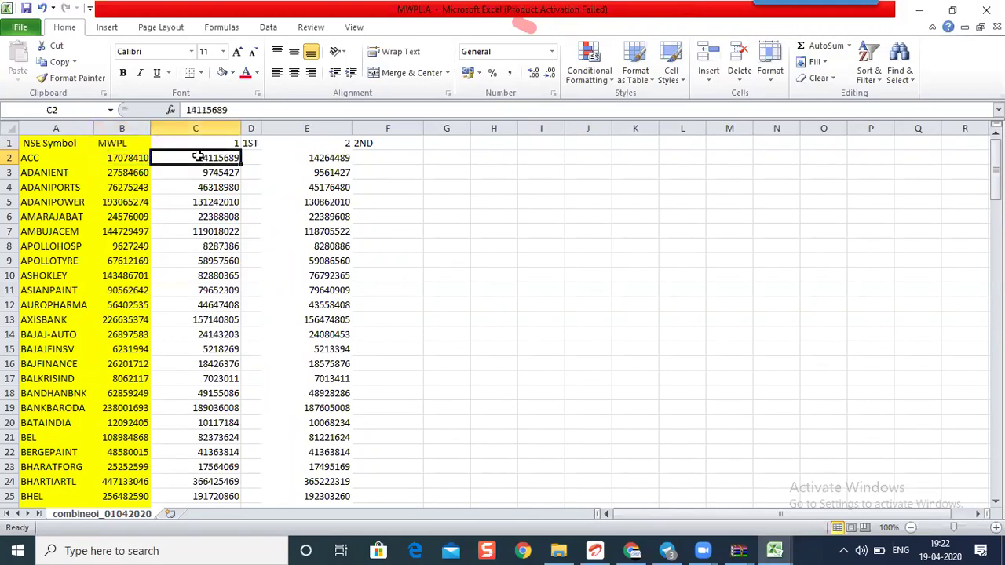
Calculate ACC's 1ST ratio in cell D2 with the formula =C2/B2.
{"action": "left_click", "coordinate": [251, 154]}
{"action": "type", "text": "]"}
{"action": "key", "text": "BackSpace"}
{"action": "type", "text": "="}
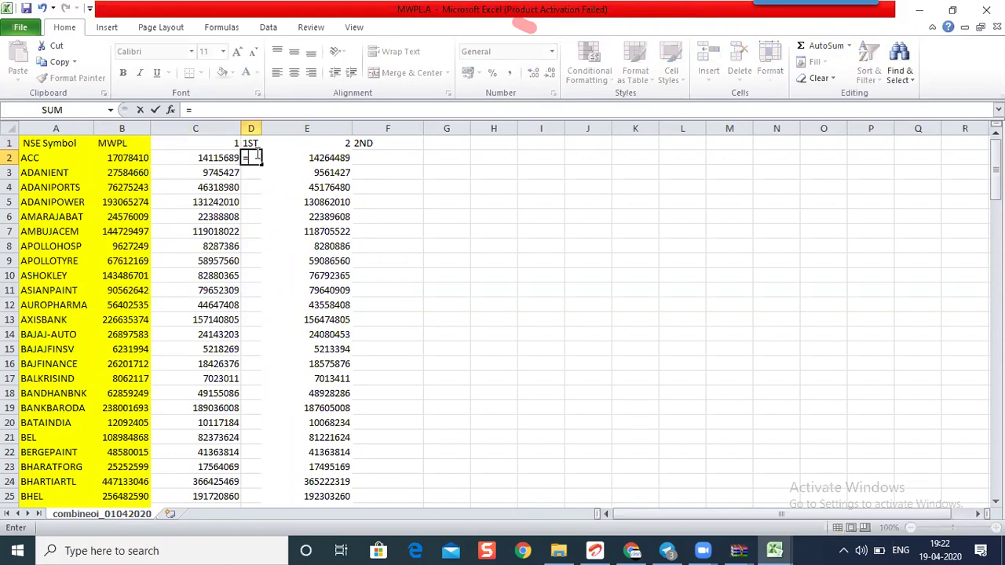
{"action": "left_click", "coordinate": [207, 155]}
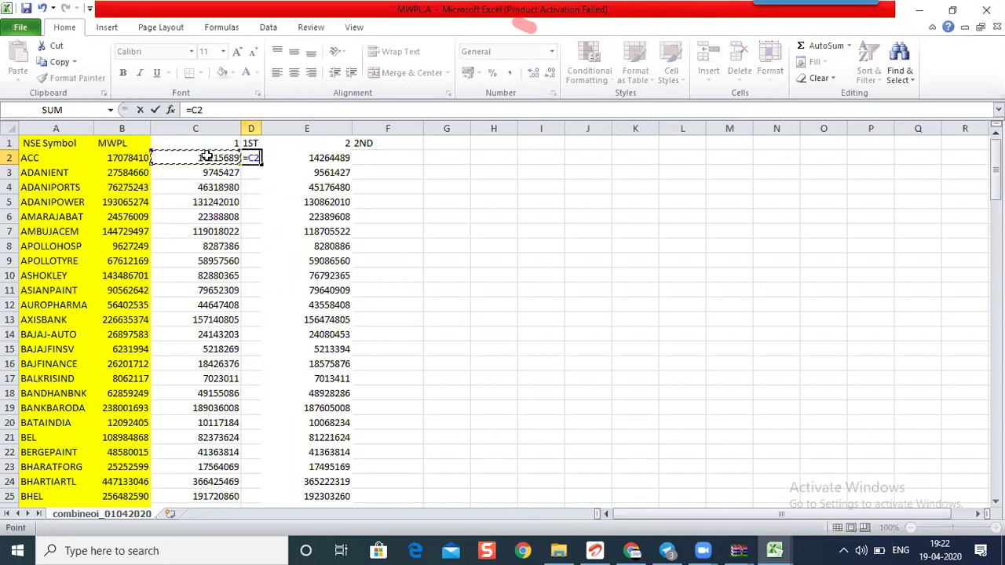
{"action": "type", "text": "/"}
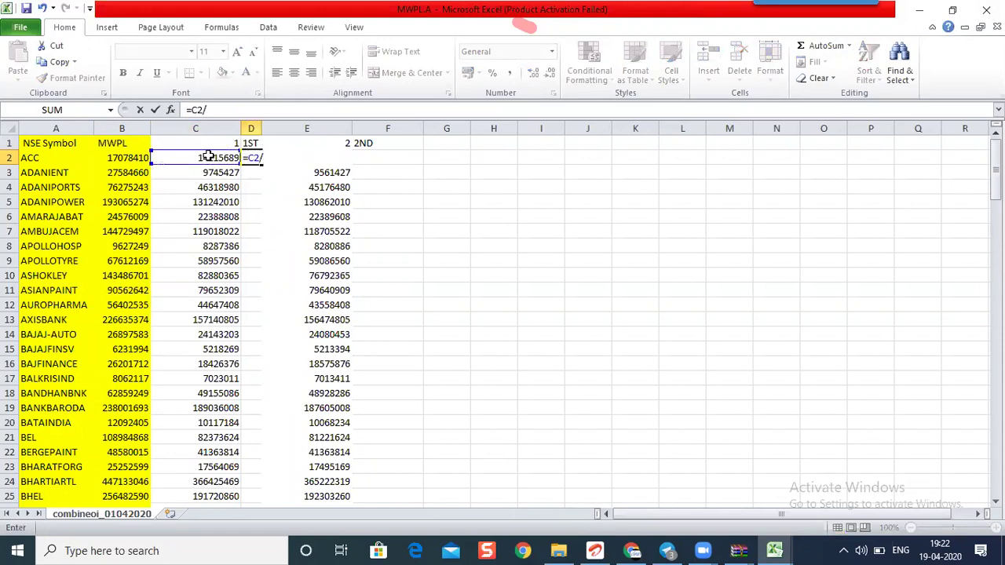
{"action": "left_click", "coordinate": [119, 147]}
{"action": "left_click", "coordinate": [123, 156]}
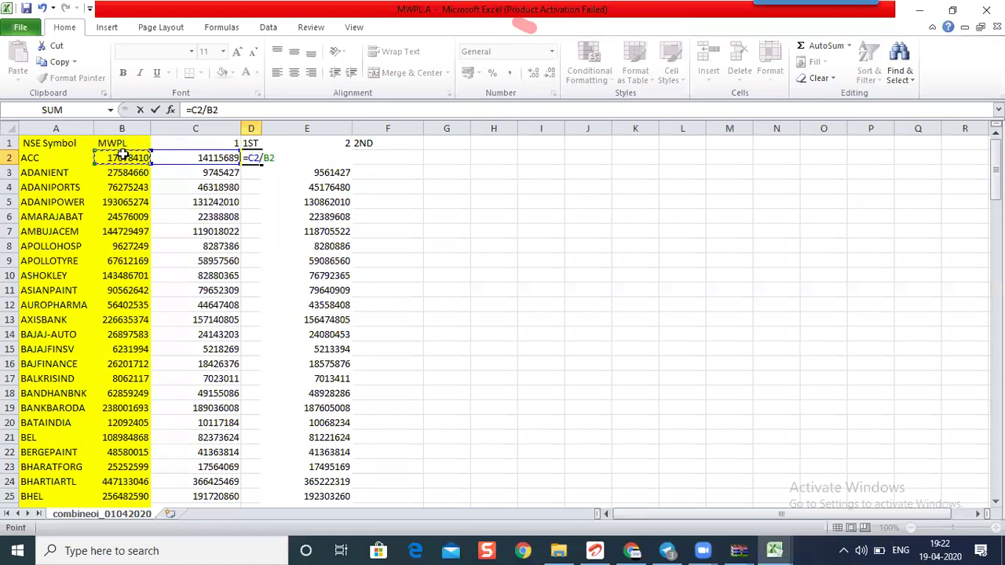
{"action": "key", "text": "Return"}
Format the ratio in D2 as a percentage and adjust the width of the 1ST column D.
{"action": "left_click", "coordinate": [273, 126]}
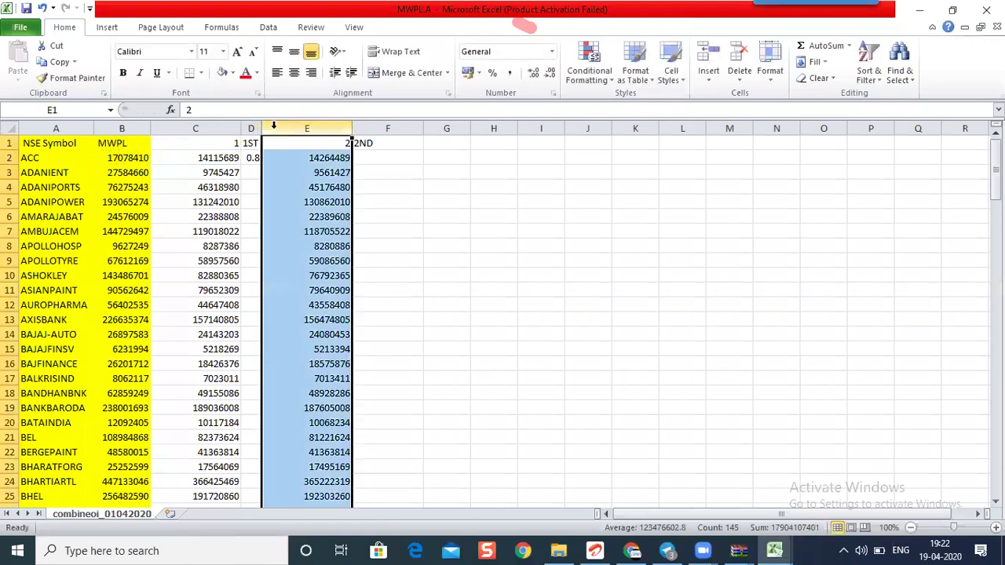
{"action": "double_click", "coordinate": [261, 128]}
{"action": "left_click", "coordinate": [534, 230]}
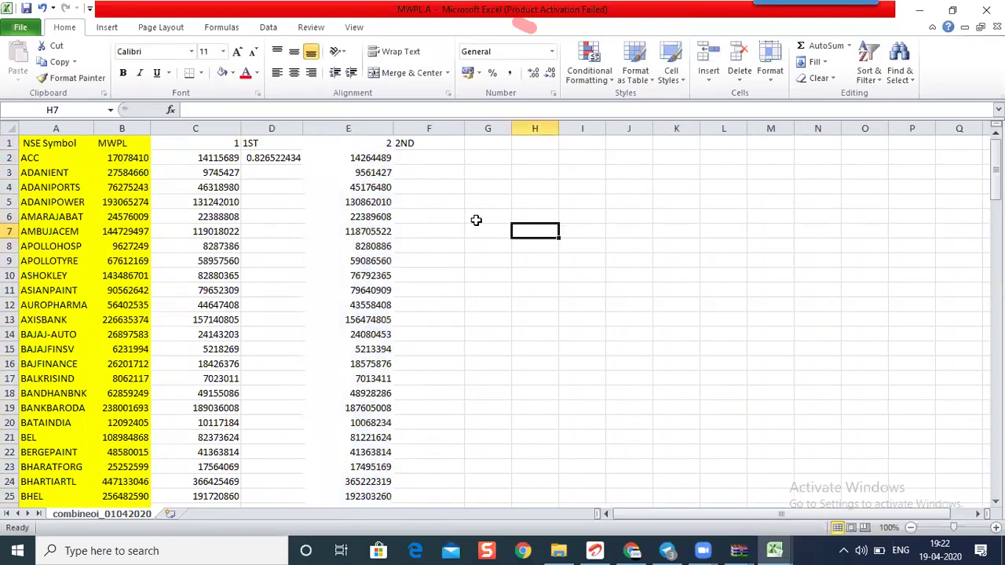
{"action": "left_click", "coordinate": [281, 160]}
{"action": "left_click", "coordinate": [492, 73]}
{"action": "left_click", "coordinate": [309, 178]}
{"action": "left_click", "coordinate": [288, 159]}
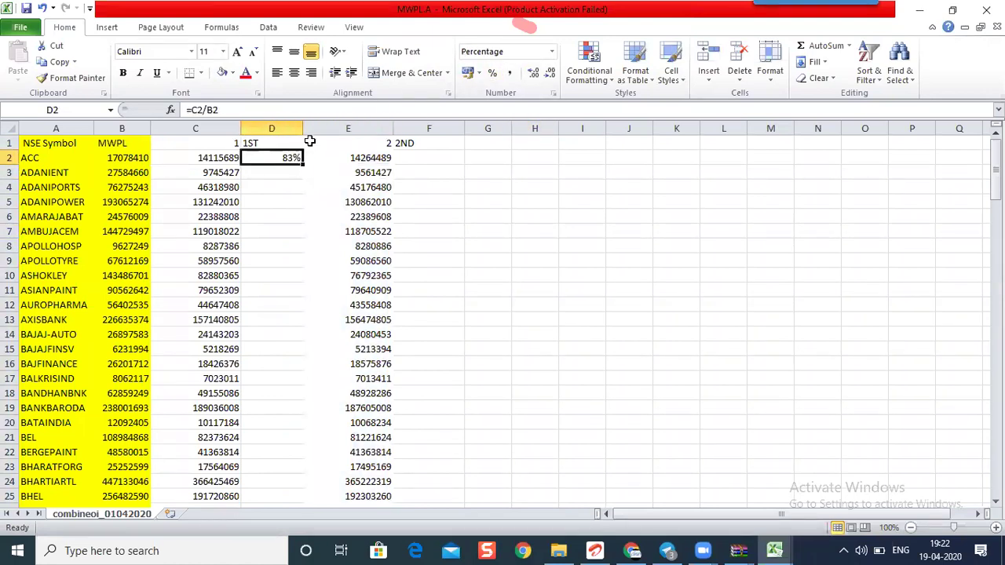
{"action": "left_click_drag", "start_coordinate": [303, 128], "coordinate": [299, 128]}
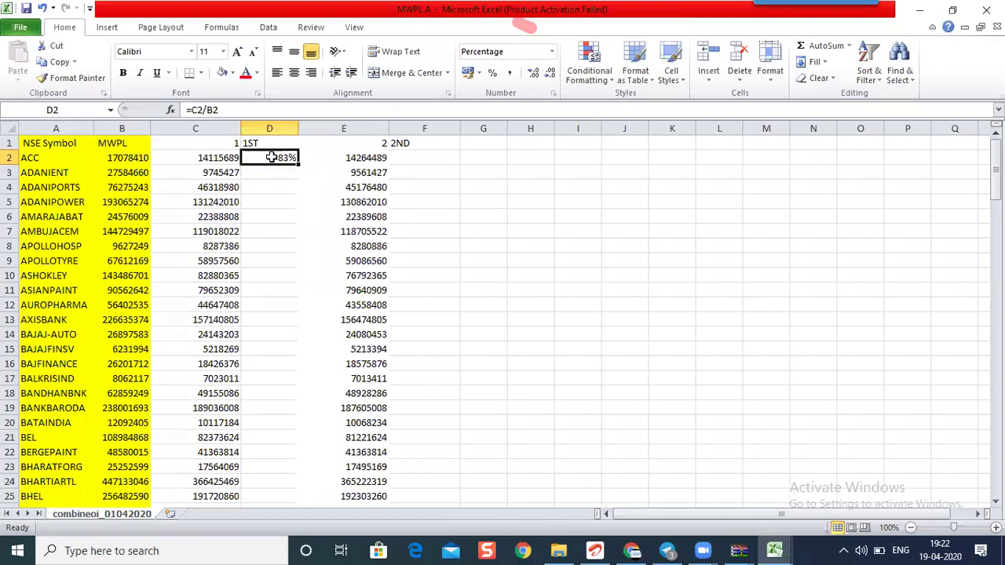
{"action": "left_click", "coordinate": [205, 157]}
{"action": "left_click", "coordinate": [263, 160]}
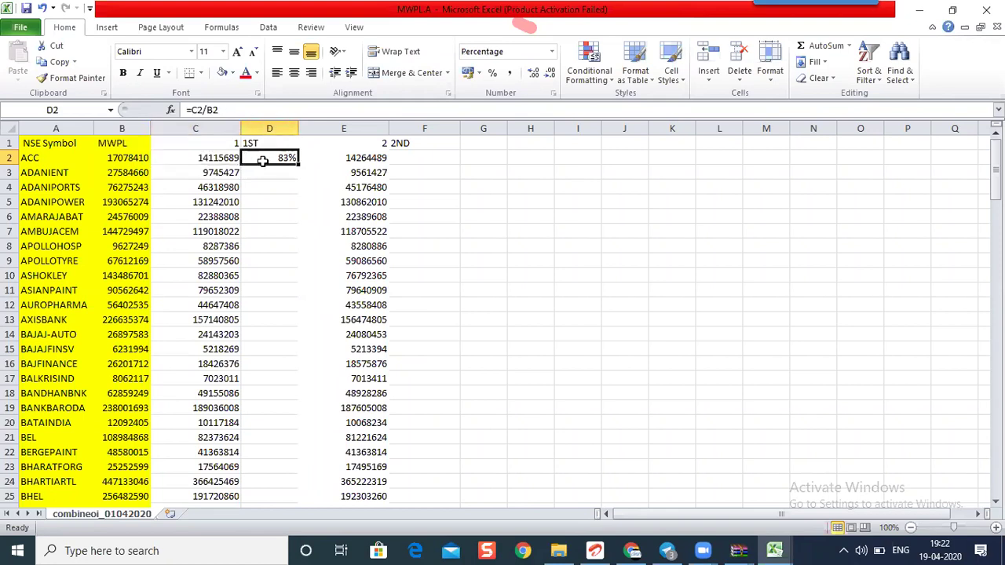
Change the header in E1 to 3 and the header in F1 to 3RD.
{"action": "left_click", "coordinate": [380, 143]}
{"action": "type", "text": "3"}
{"action": "key", "text": "Tab"}
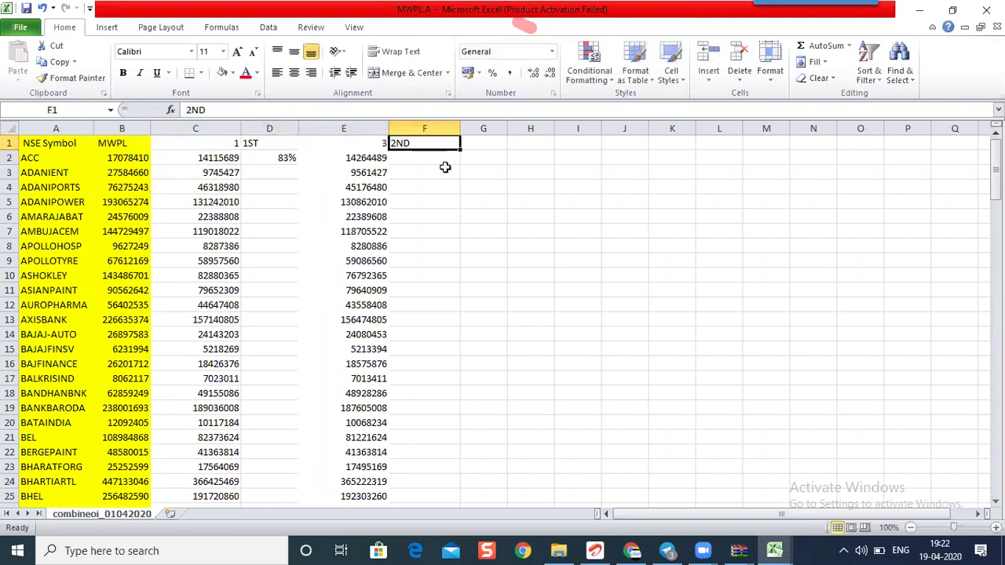
{"action": "type", "text": "3RD"}
{"action": "left_click", "coordinate": [432, 185]}
Calculate ACC's 3RD ratio in cell F2 with the formula =E2/B2 and format it as a percentage.
{"action": "left_click", "coordinate": [419, 157]}
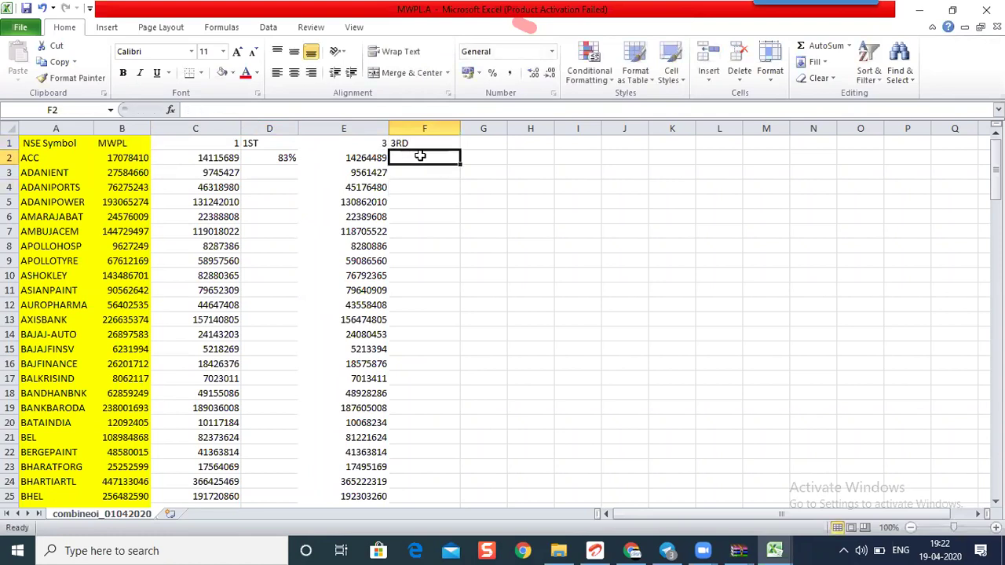
{"action": "type", "text": "="}
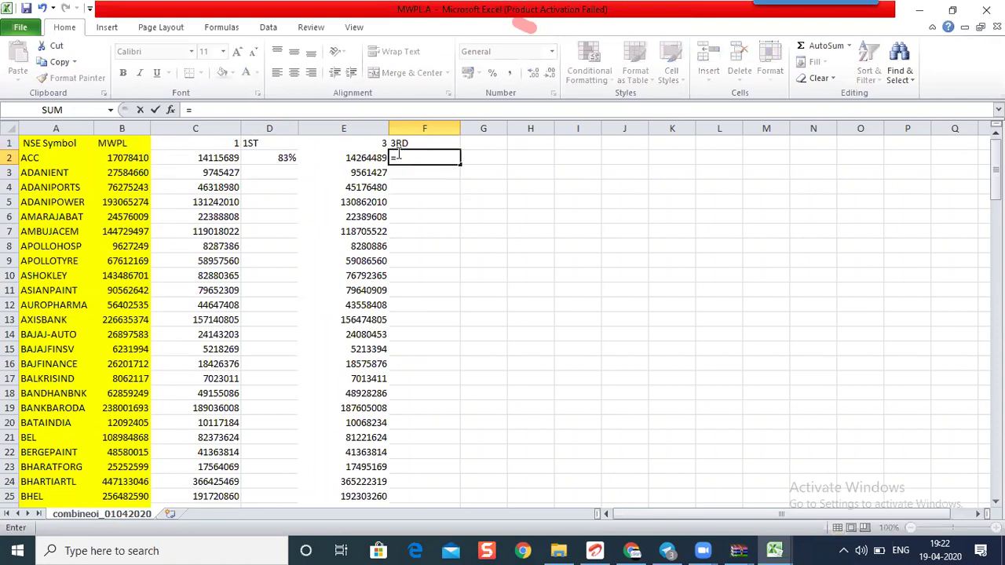
{"action": "left_click", "coordinate": [357, 157]}
{"action": "type", "text": "/"}
{"action": "left_click", "coordinate": [142, 161]}
{"action": "key", "text": "Return"}
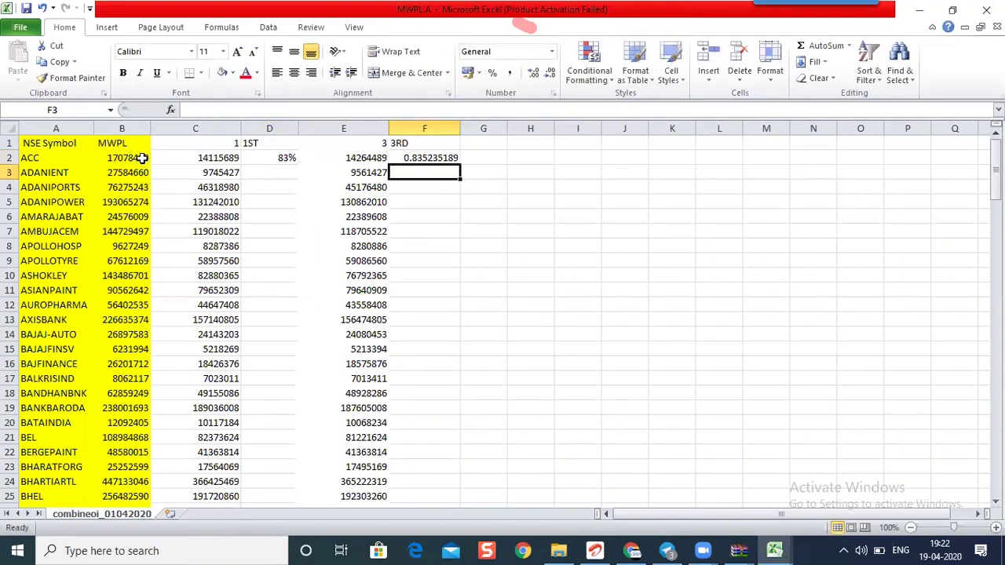
{"action": "left_click", "coordinate": [433, 158]}
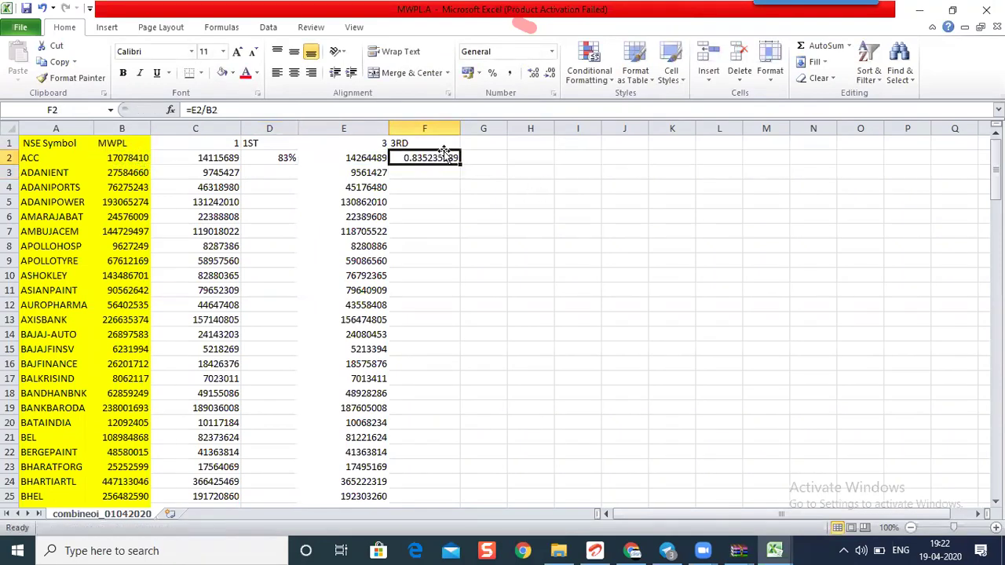
{"action": "left_click", "coordinate": [493, 73]}
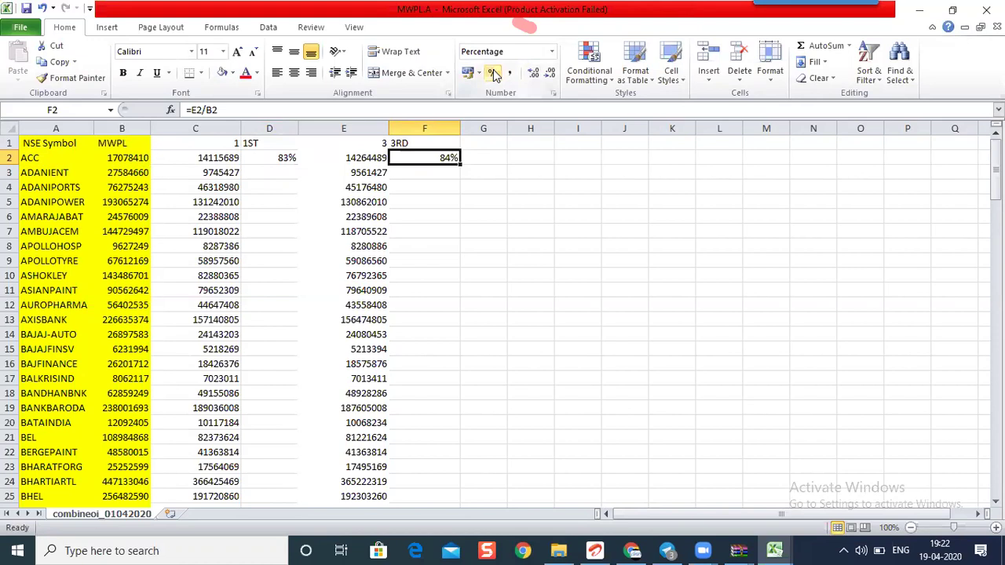
{"action": "left_click", "coordinate": [483, 259]}
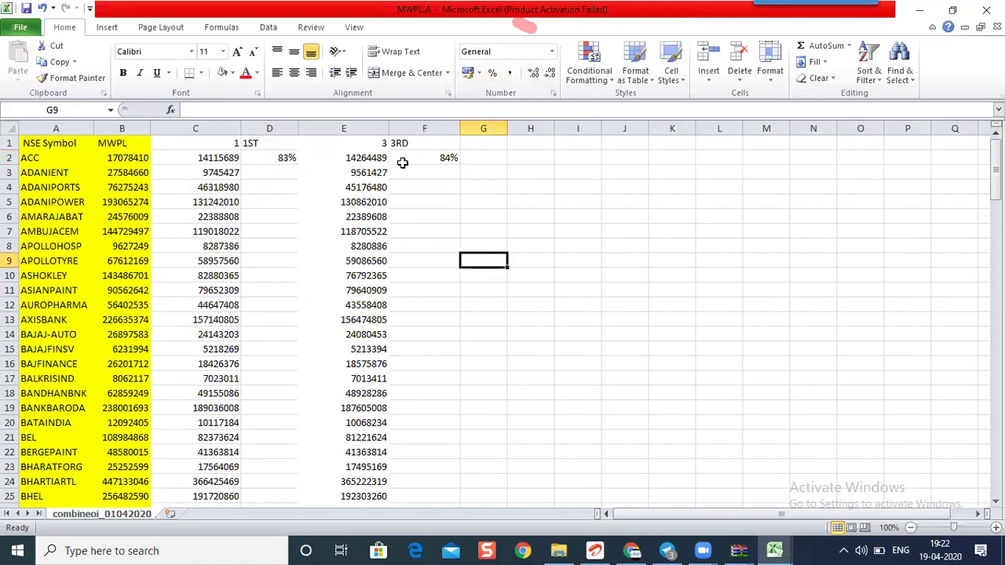
Review the daily values and ratio in the ACC row and the empty cells that follow for further days.
{"action": "left_click", "coordinate": [204, 158]}
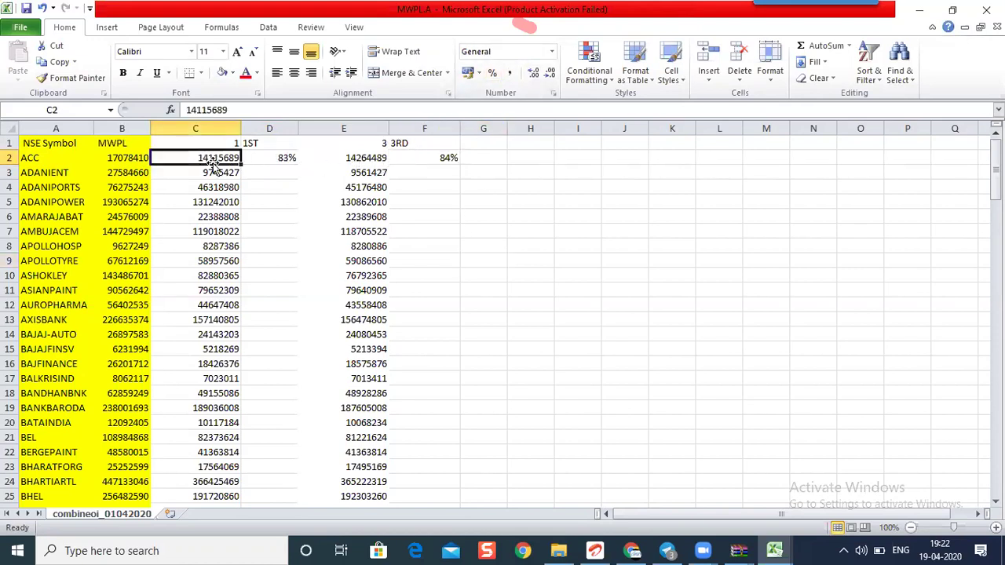
{"action": "left_click", "coordinate": [339, 159]}
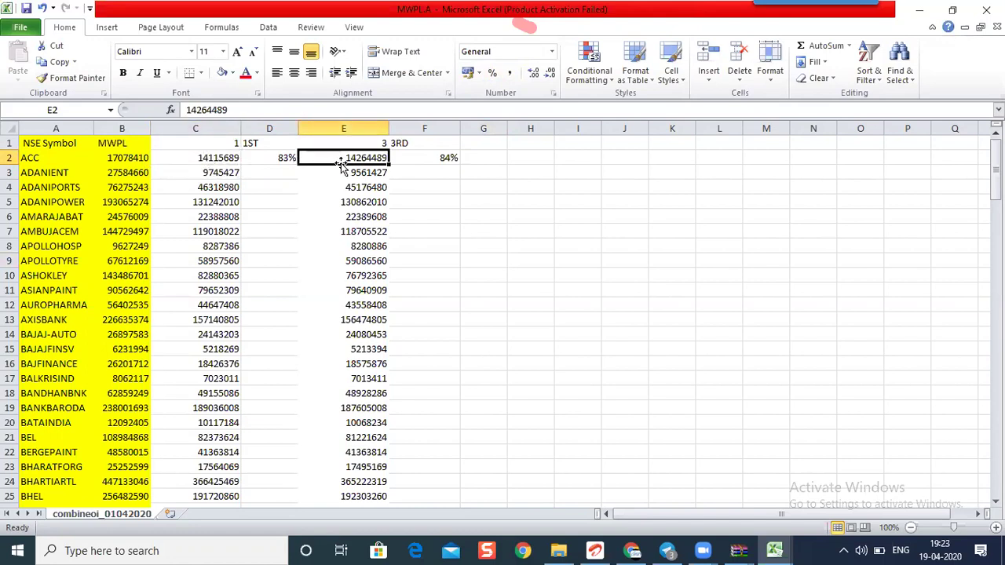
{"action": "left_click", "coordinate": [284, 159]}
{"action": "left_click", "coordinate": [347, 157]}
{"action": "left_click", "coordinate": [515, 156]}
{"action": "left_click", "coordinate": [584, 156]}
{"action": "left_click", "coordinate": [653, 157]}
{"action": "left_click", "coordinate": [763, 157]}
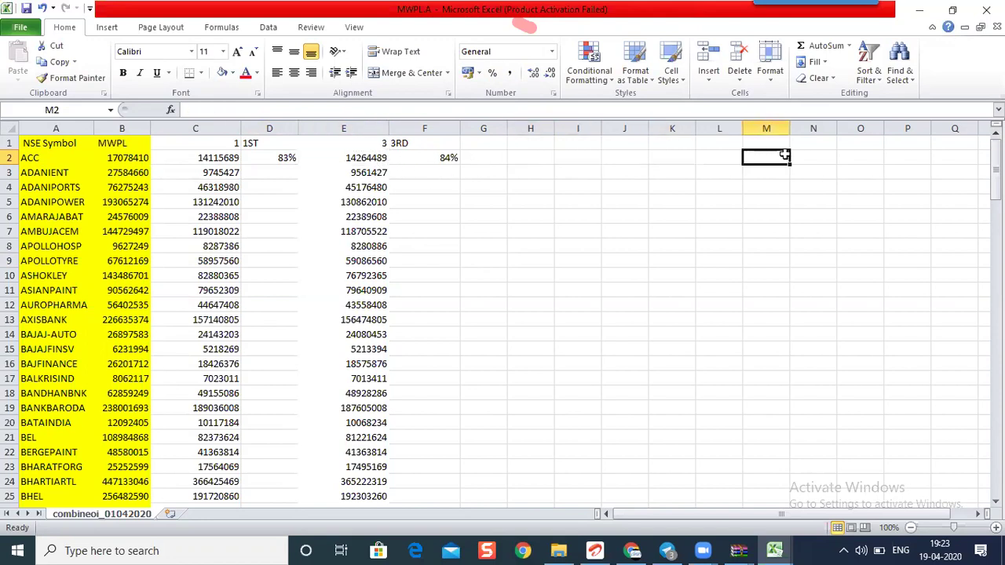
Switch to the MWPL - APR 2020 workbook and examine the ACC row's daily values and percentages on the MONTH MWPL sheet.
{"action": "mouse_move", "coordinate": [765, 548]}
{"action": "left_click", "coordinate": [591, 472]}
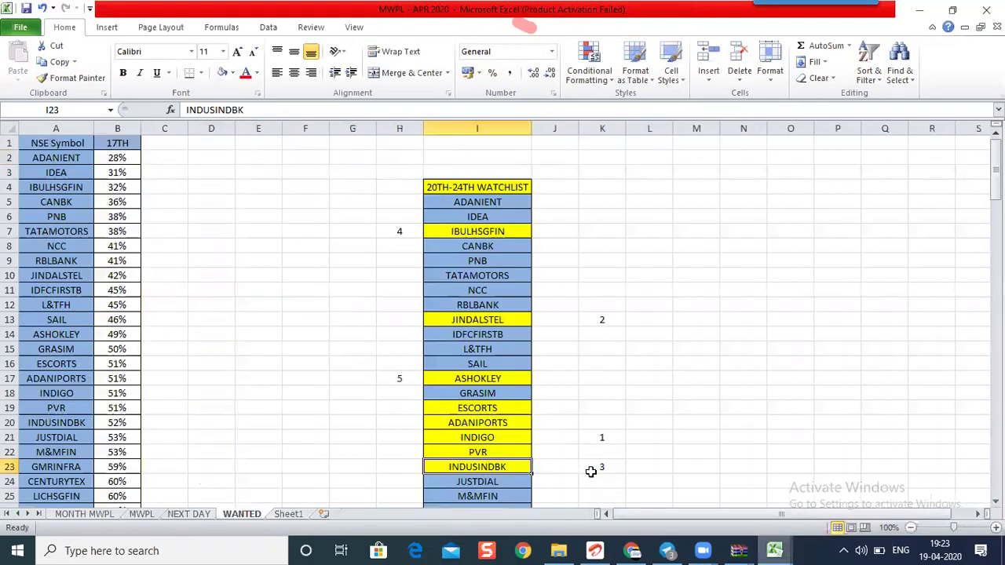
{"action": "left_click", "coordinate": [83, 514]}
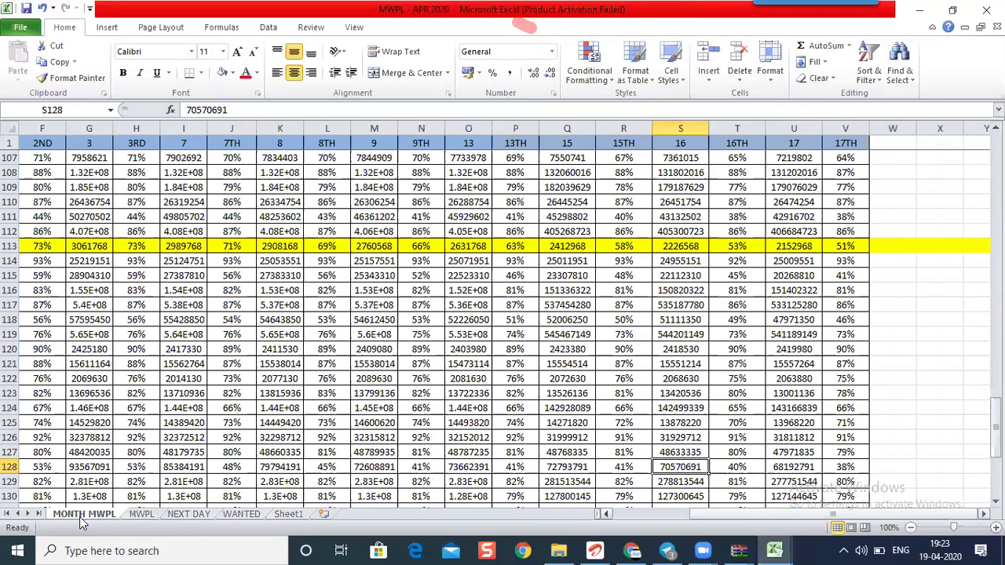
{"action": "scroll", "coordinate": [216, 151], "scroll_direction": "up", "scroll_amount": 20}
{"action": "scroll", "coordinate": [216, 151], "scroll_direction": "left", "scroll_amount": 5}
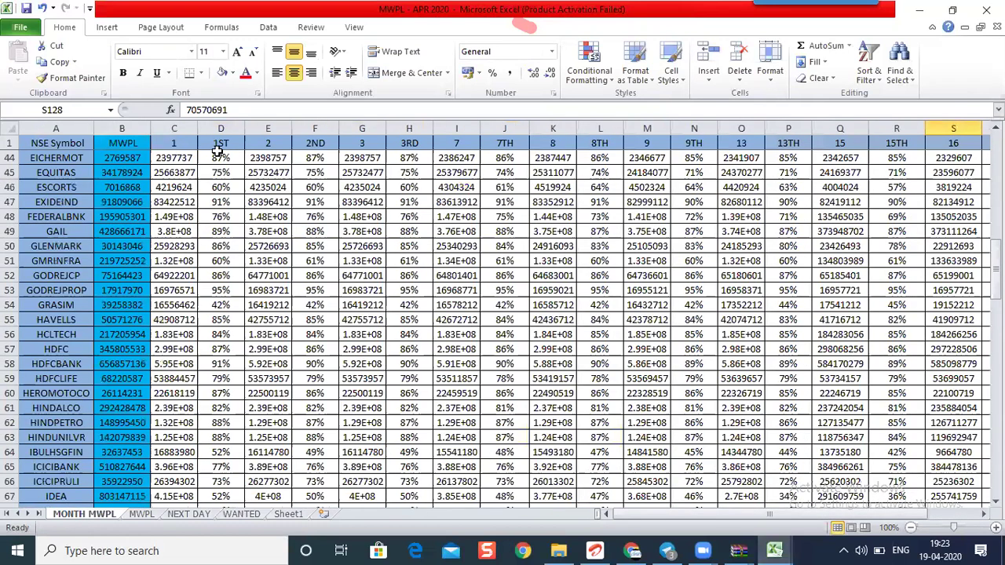
{"action": "scroll", "coordinate": [173, 157], "scroll_direction": "up", "scroll_amount": 14}
{"action": "left_click", "coordinate": [173, 157]}
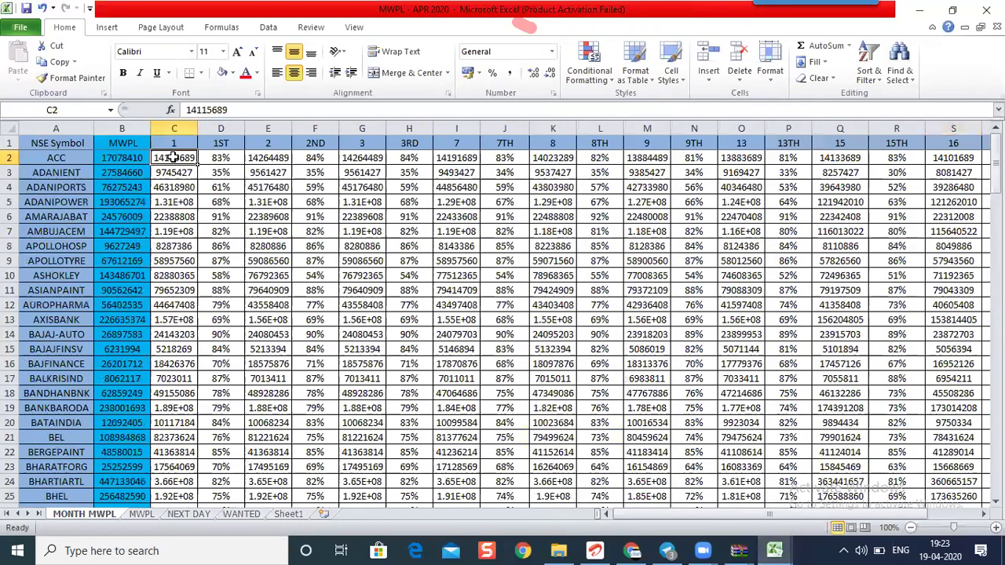
{"action": "left_click", "coordinate": [268, 158]}
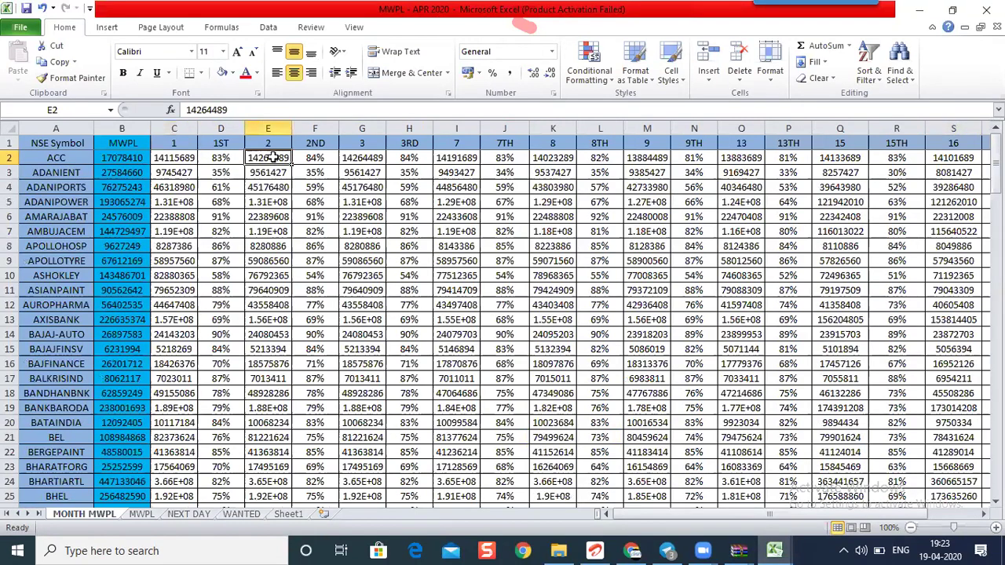
{"action": "left_click", "coordinate": [453, 157]}
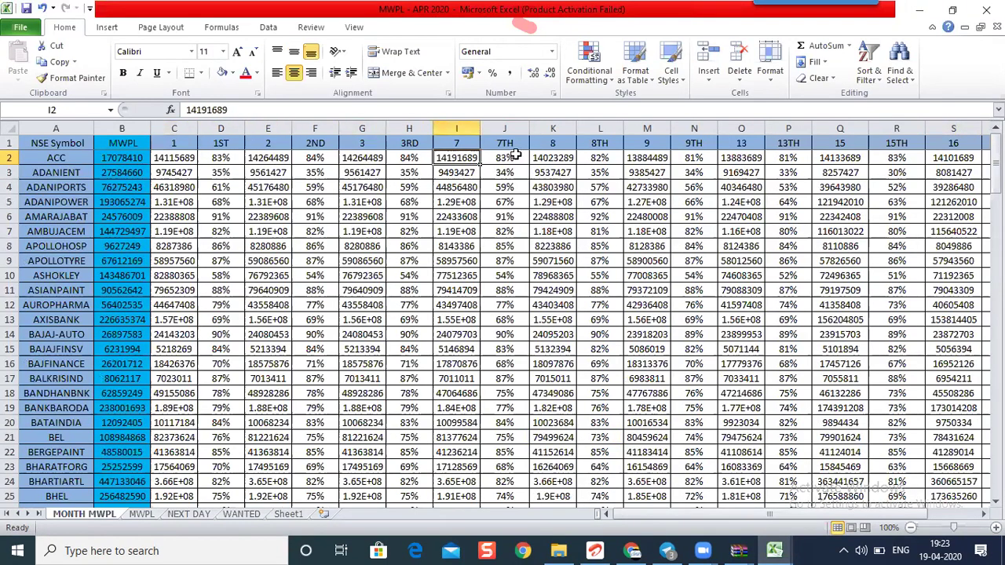
{"action": "left_click", "coordinate": [550, 157]}
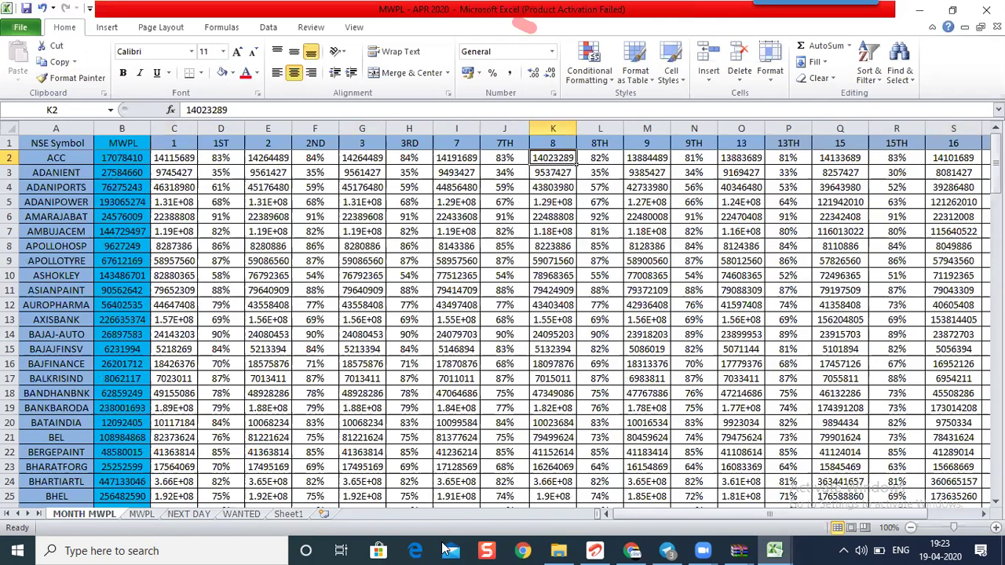
{"action": "scroll", "coordinate": [500, 199], "scroll_direction": "right", "scroll_amount": 6}
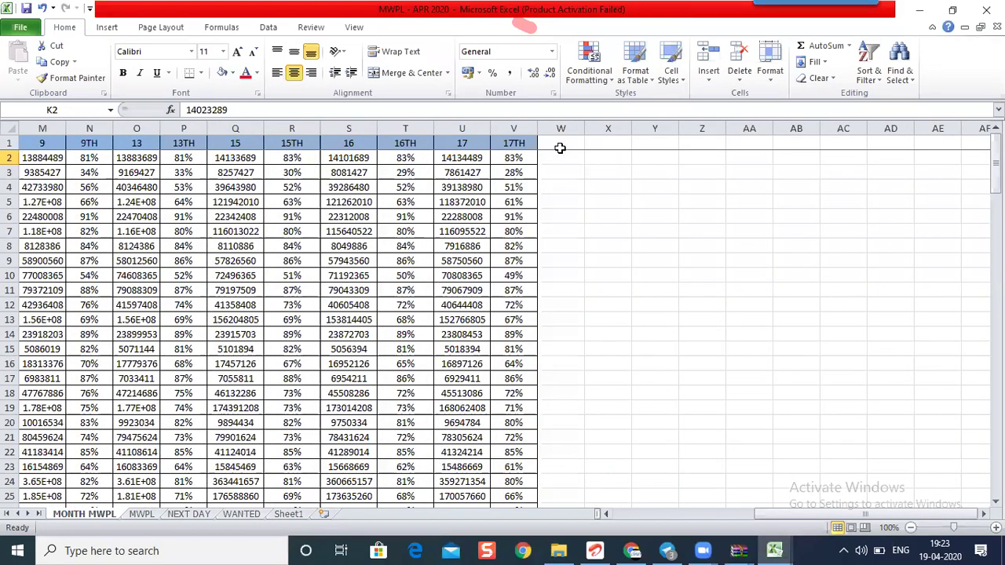
{"action": "left_click", "coordinate": [560, 148]}
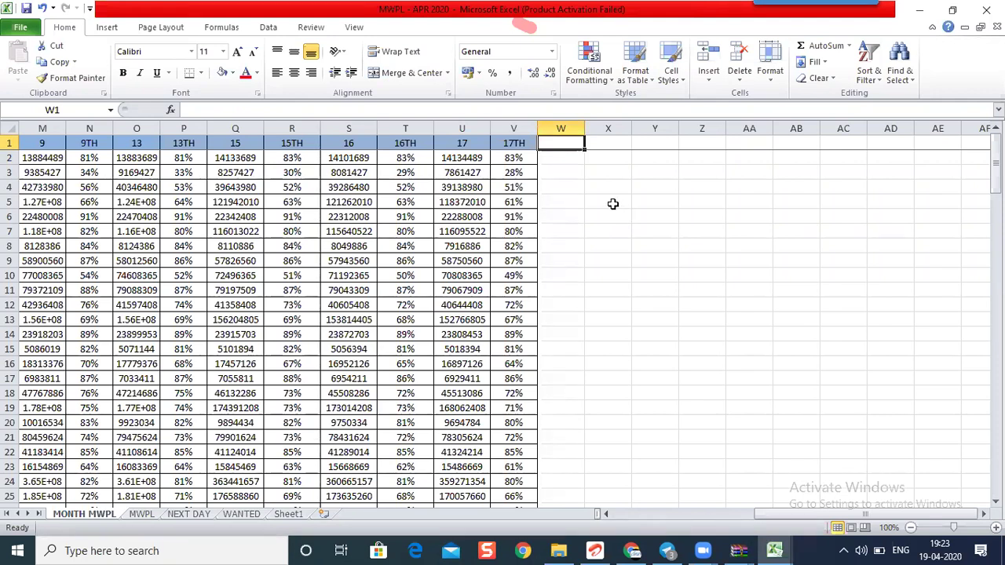
Return to the MWPL.A workbook and fill the 1ST and 3RD ratio formulas down for all symbols.
{"action": "left_click", "coordinate": [774, 550]}
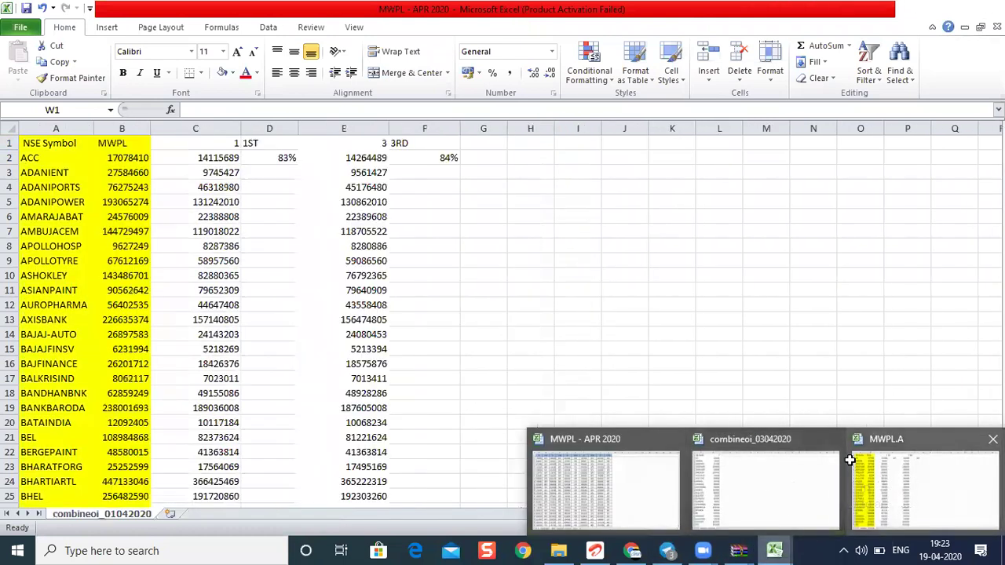
{"action": "left_click", "coordinate": [863, 471]}
{"action": "left_click", "coordinate": [432, 230]}
{"action": "left_click", "coordinate": [255, 158]}
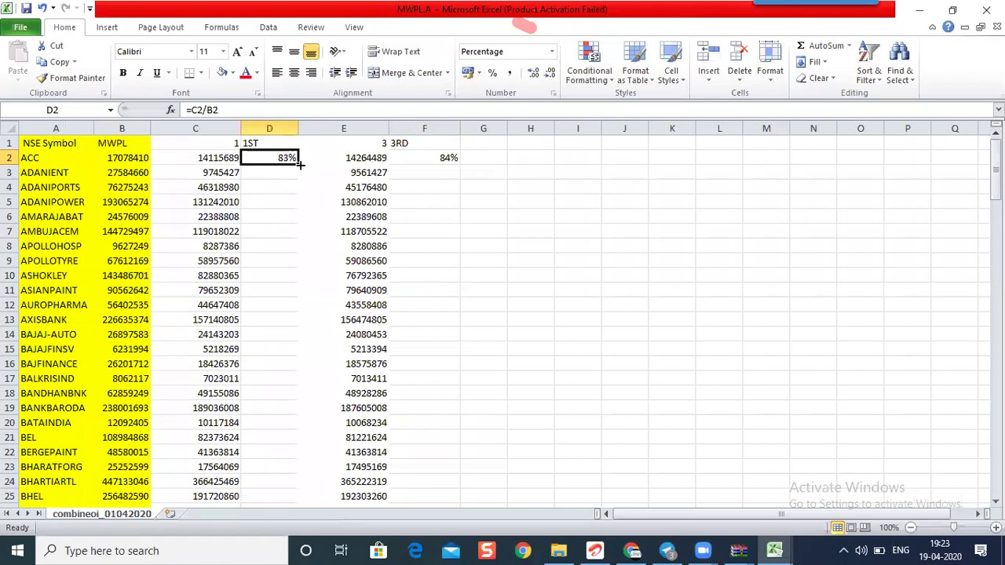
{"action": "double_click", "coordinate": [298, 163]}
{"action": "left_click", "coordinate": [434, 161]}
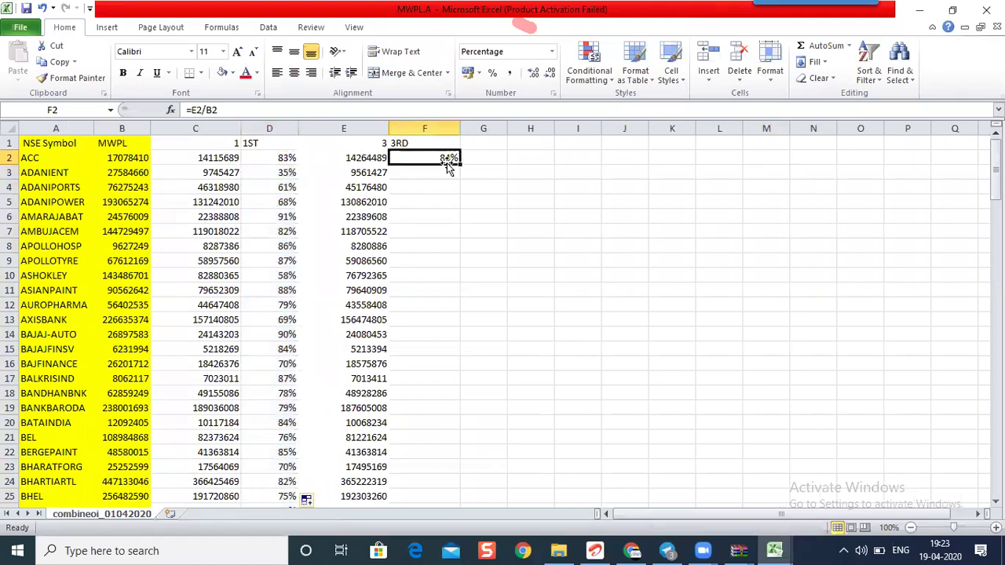
{"action": "double_click", "coordinate": [461, 164]}
{"action": "left_click", "coordinate": [530, 275]}
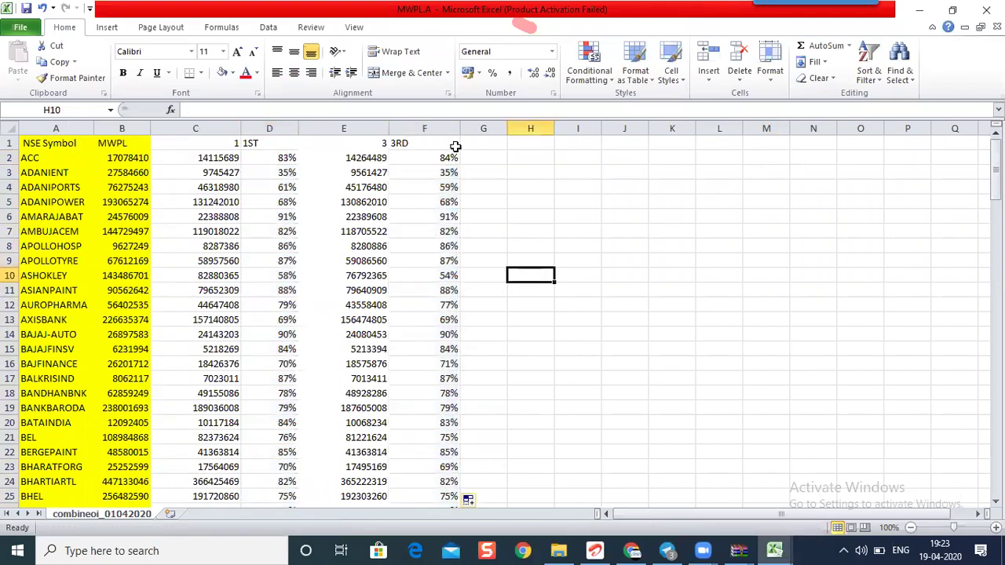
Rename the combineoi_01042020 sheet as MWPL and add a new blank worksheet.
{"action": "double_click", "coordinate": [101, 514]}
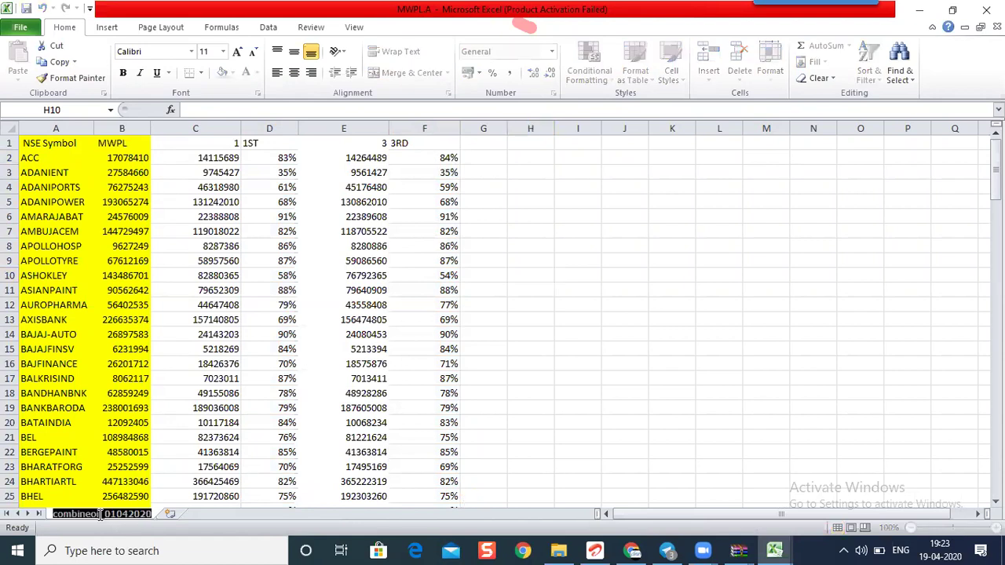
{"action": "type", "text": "MO"}
{"action": "key", "text": "BackSpace"}
{"action": "key", "text": "BackSpace"}
{"action": "type", "text": "MWPL"}
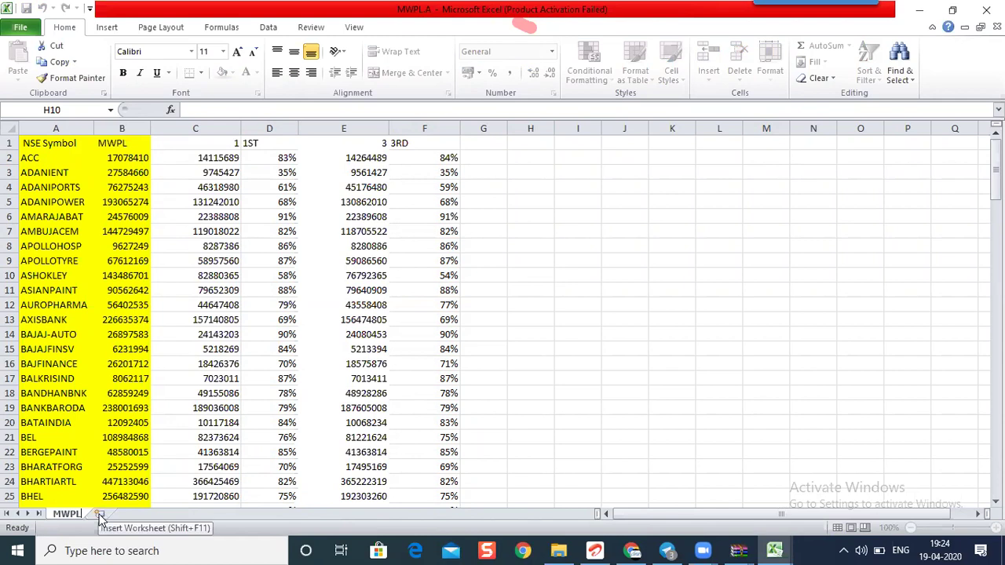
{"action": "left_click", "coordinate": [99, 515]}
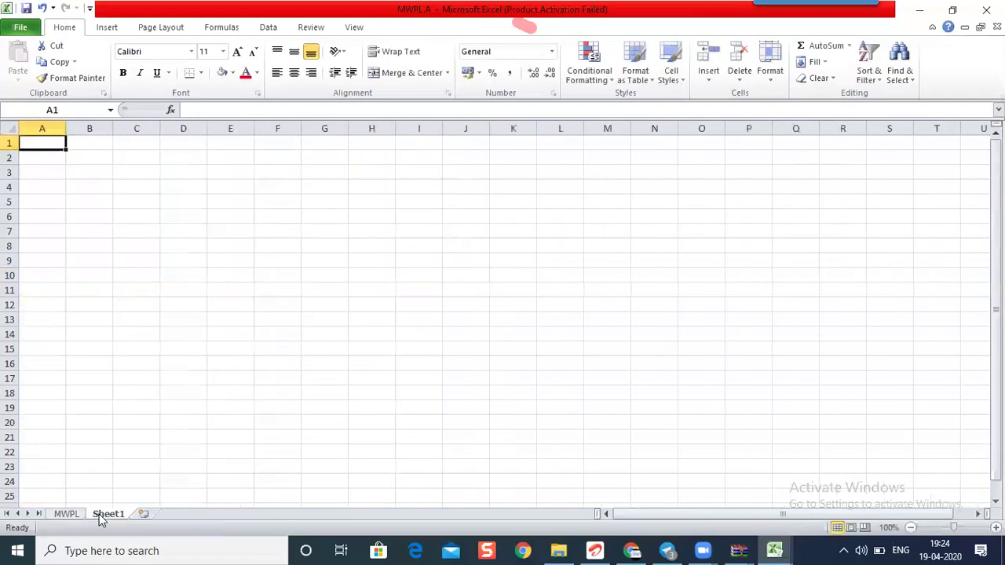
Rename the new blank Sheet1 worksheet as DAILY.
{"action": "double_click", "coordinate": [109, 514]}
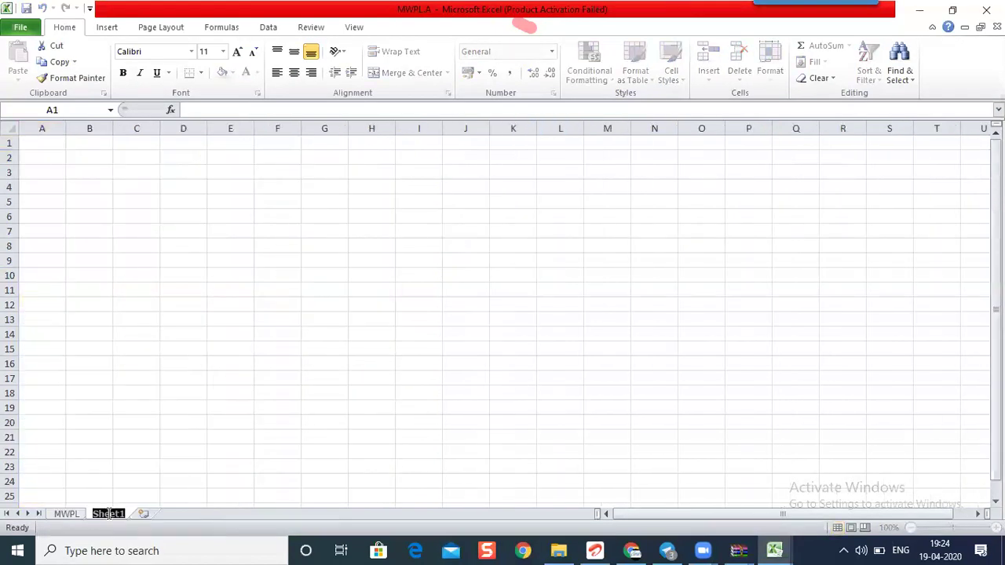
{"action": "type", "text": "DAILY"}
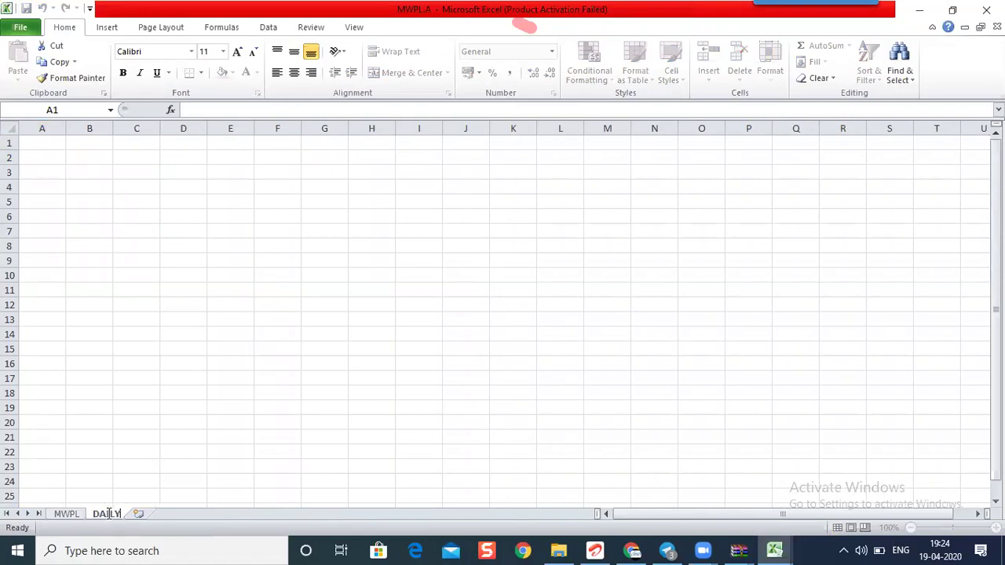
{"action": "left_click", "coordinate": [135, 440]}
Copy the NSE Symbol, 1ST and 3RD columns from the MWPL sheet into the DAILY sheet starting at A1.
{"action": "left_click", "coordinate": [69, 513]}
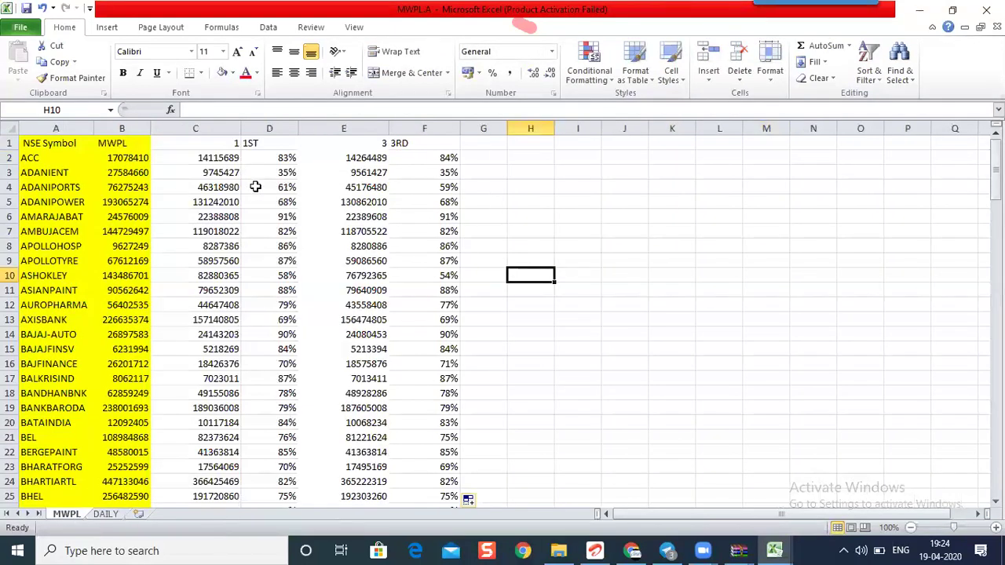
{"action": "left_click", "coordinate": [81, 130]}
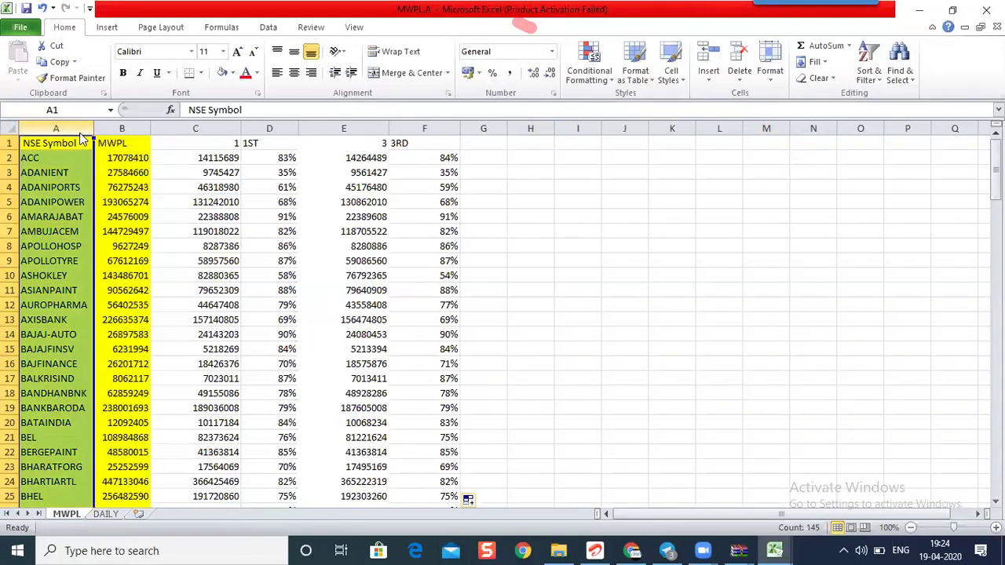
{"action": "key", "text": "ctrl+c"}
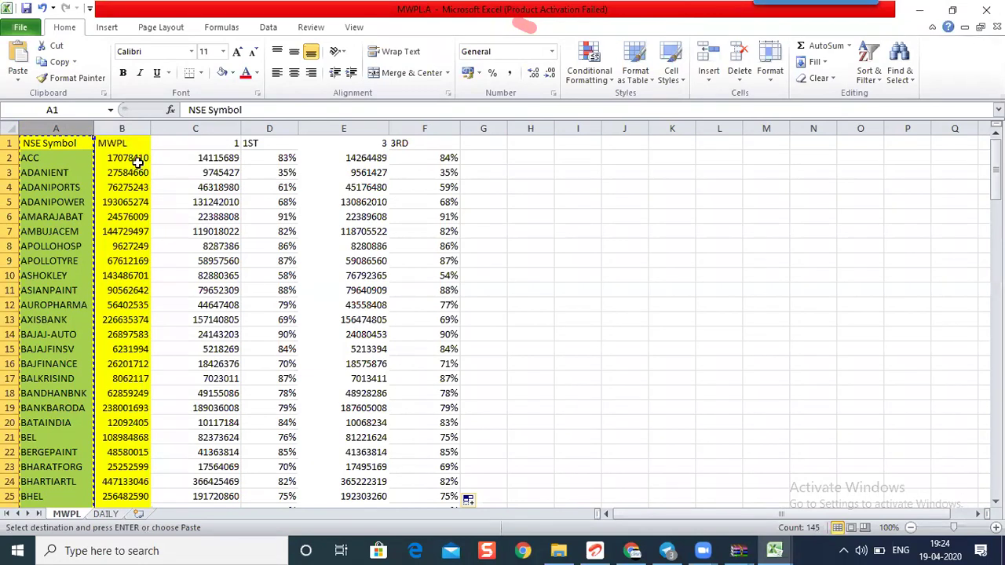
{"action": "left_click", "coordinate": [274, 128]}
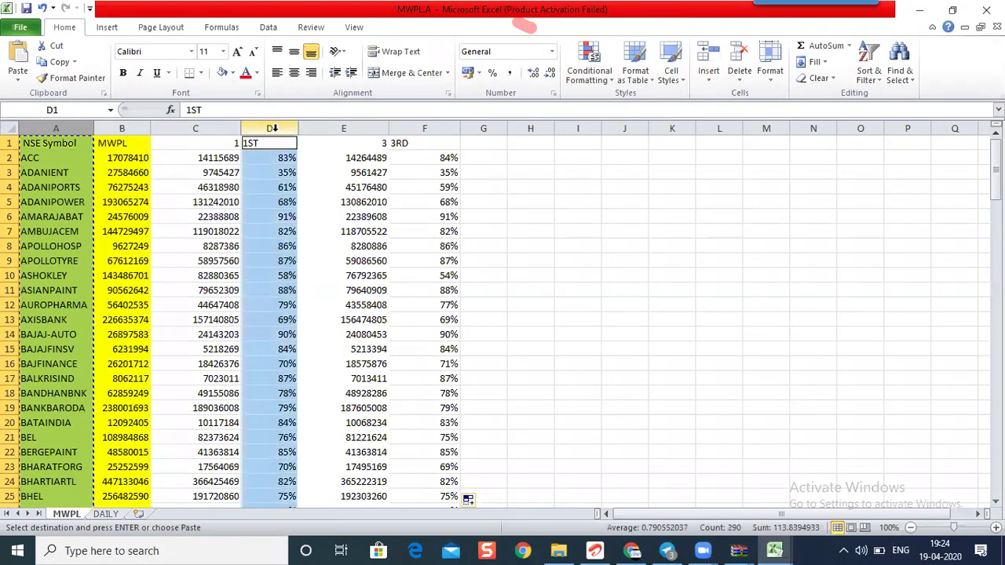
{"action": "left_click", "coordinate": [424, 128], "text": "ctrl"}
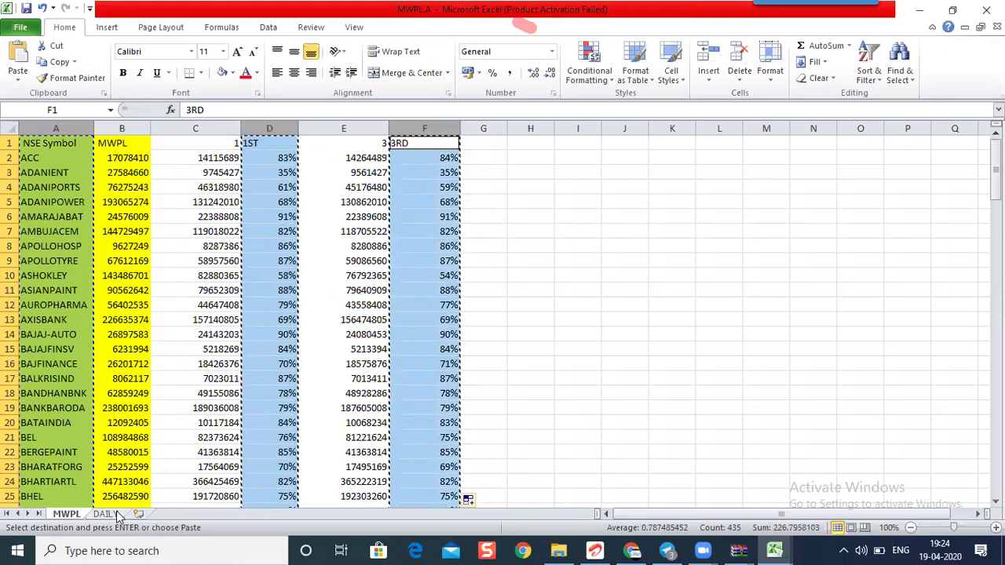
{"action": "left_click", "coordinate": [105, 513]}
{"action": "left_click", "coordinate": [50, 142]}
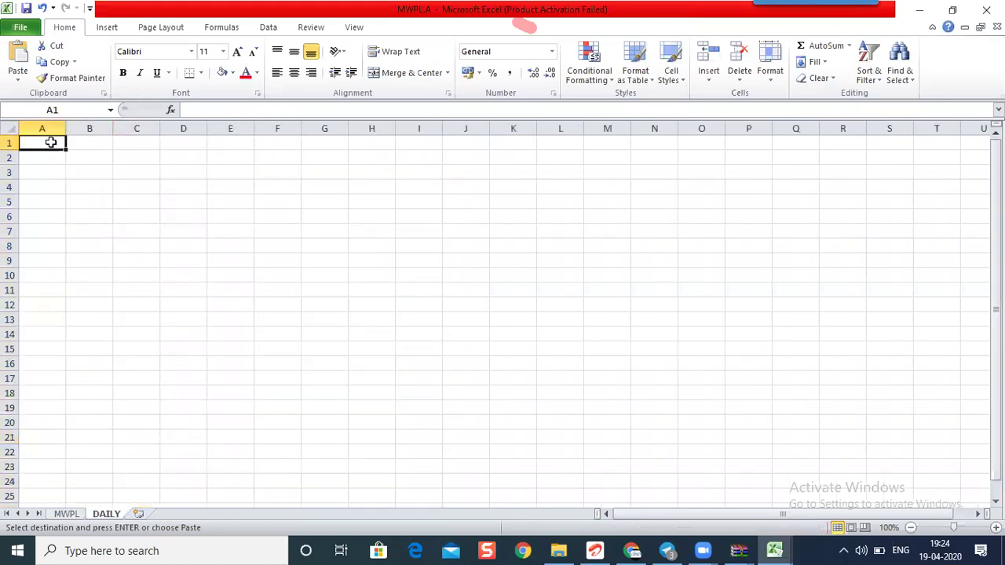
{"action": "key", "text": "ctrl+v"}
{"action": "left_click", "coordinate": [386, 285]}
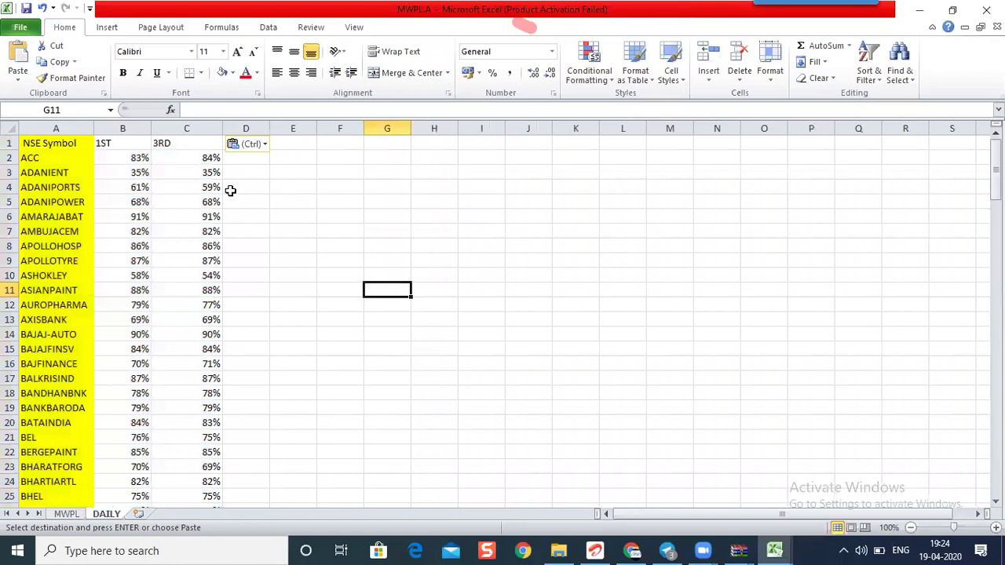
Enter the formula =C2-B2 in D2 to calculate ACC's change from the 1ST to the 3RD.
{"action": "left_click", "coordinate": [245, 161]}
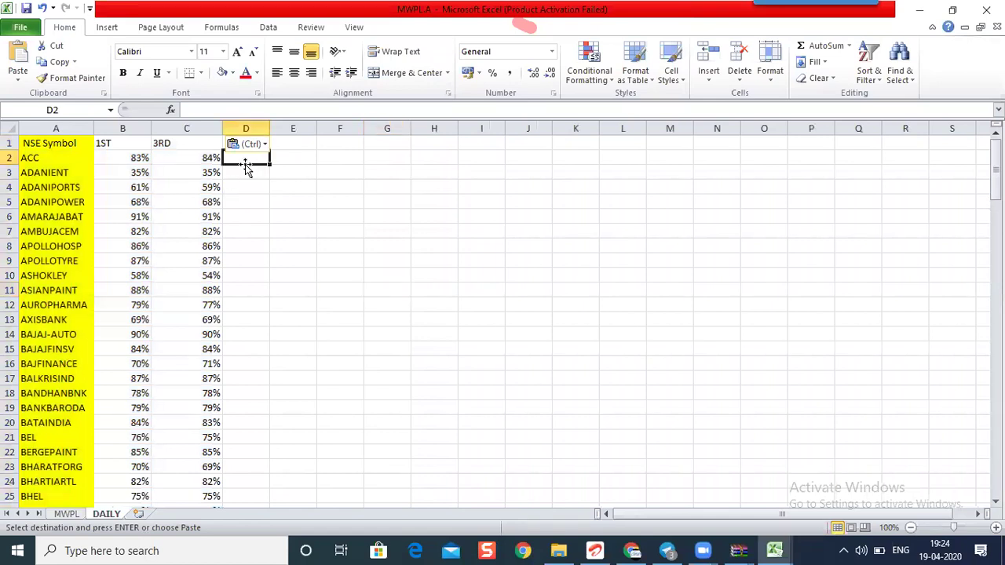
{"action": "type", "text": "="}
{"action": "left_click", "coordinate": [203, 158]}
{"action": "type", "text": "-"}
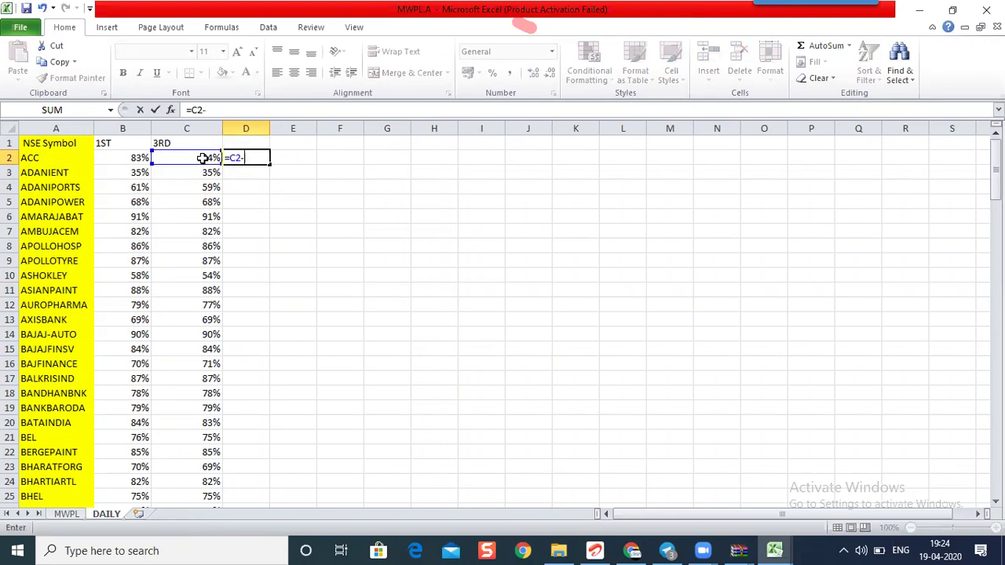
{"action": "left_click", "coordinate": [124, 158]}
{"action": "key", "text": "Return"}
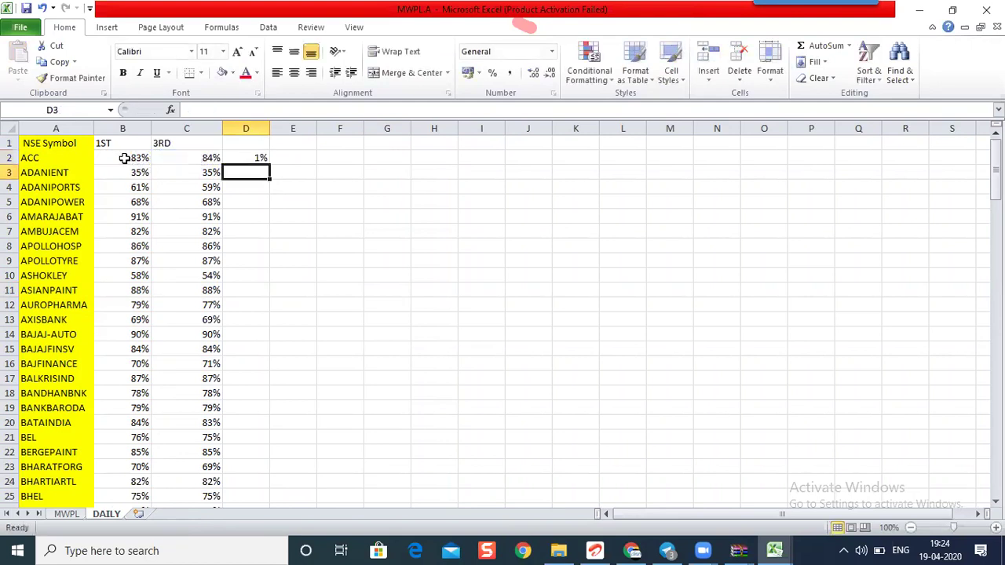
Check the ACC formula against its 1ST and 3RD percentages and fill it down column D for all symbols.
{"action": "left_click", "coordinate": [259, 156]}
{"action": "left_click", "coordinate": [129, 159]}
{"action": "left_click", "coordinate": [216, 159]}
{"action": "left_click", "coordinate": [259, 158]}
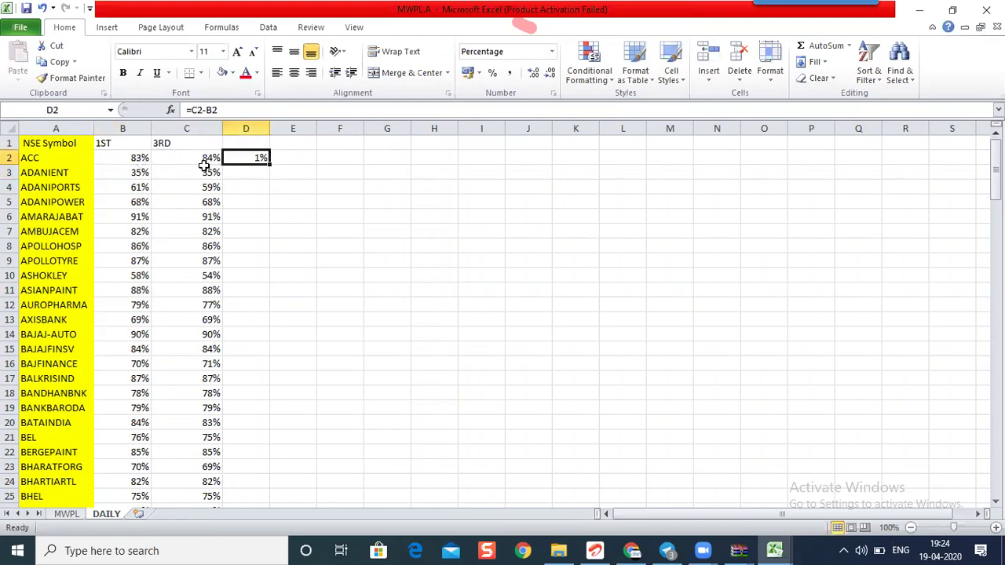
{"action": "double_click", "coordinate": [269, 164]}
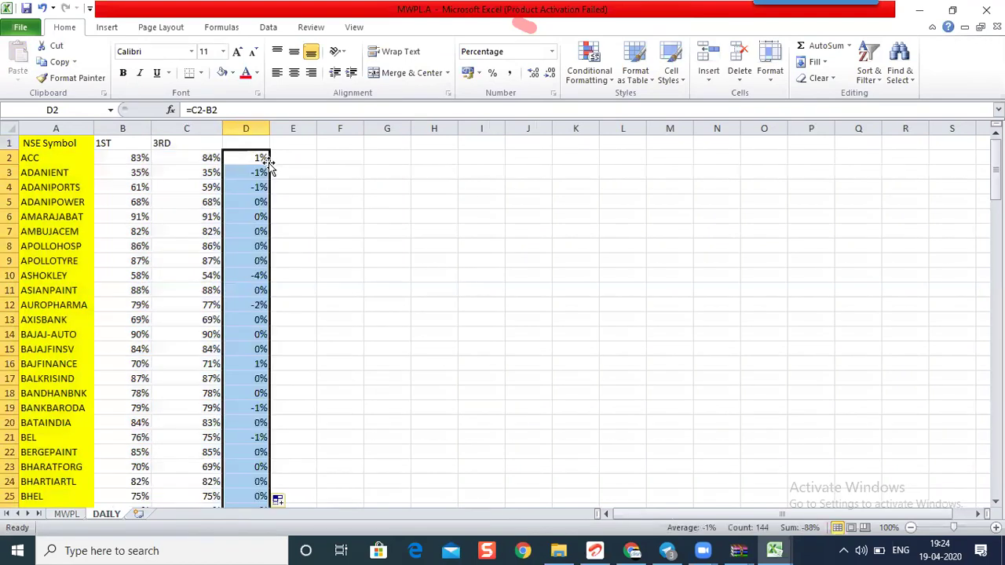
Examine the calculated differences for ACC and ADANIENT and ACC's exact 1ST and 3RD percentages.
{"action": "left_click", "coordinate": [251, 174]}
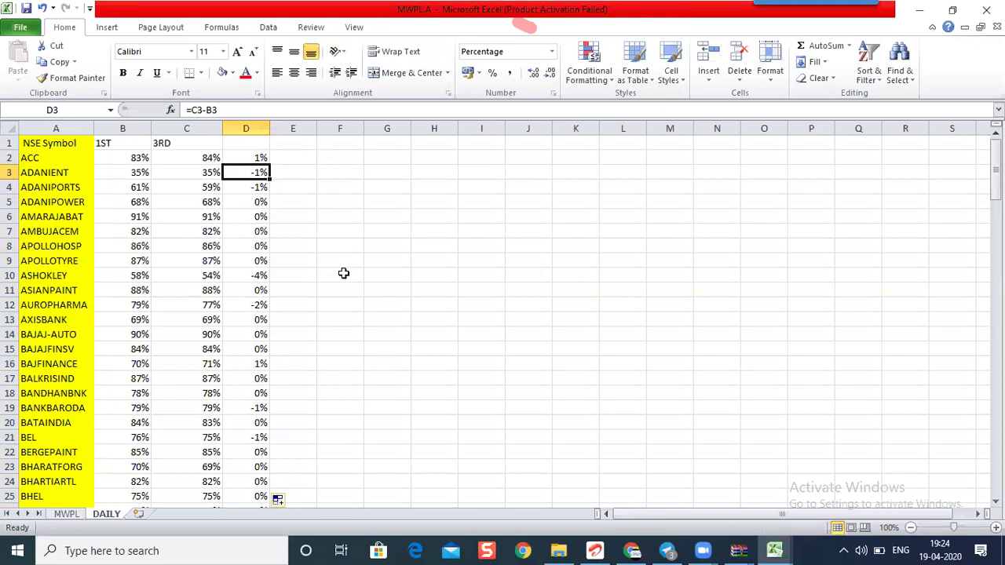
{"action": "left_click", "coordinate": [260, 158]}
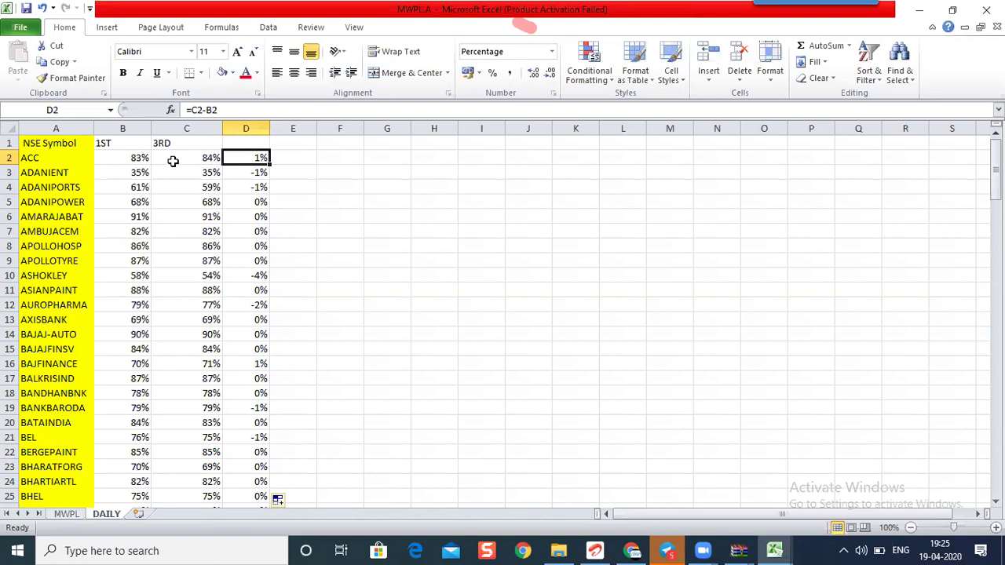
{"action": "left_click", "coordinate": [312, 271]}
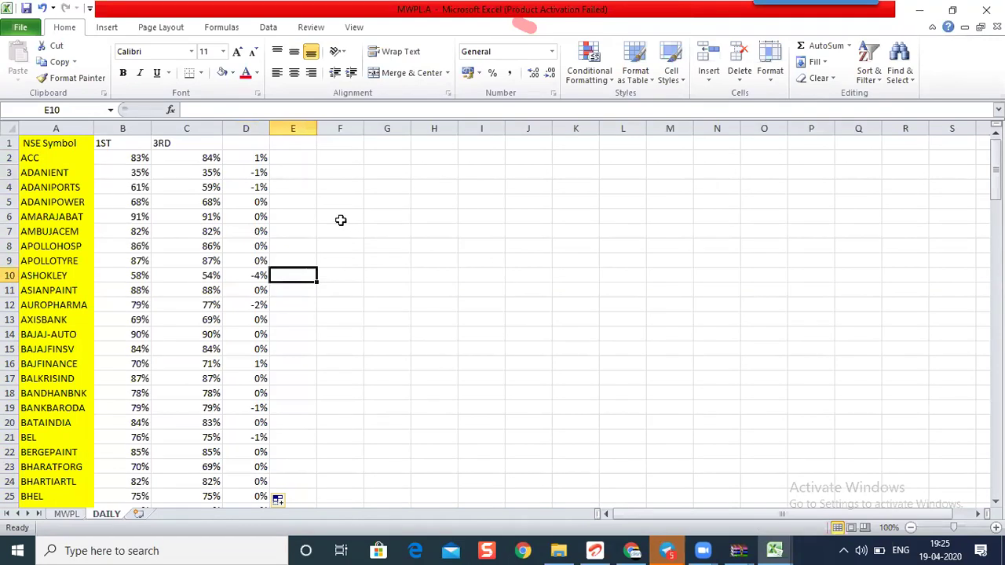
{"action": "left_click", "coordinate": [127, 158]}
{"action": "left_click", "coordinate": [209, 158]}
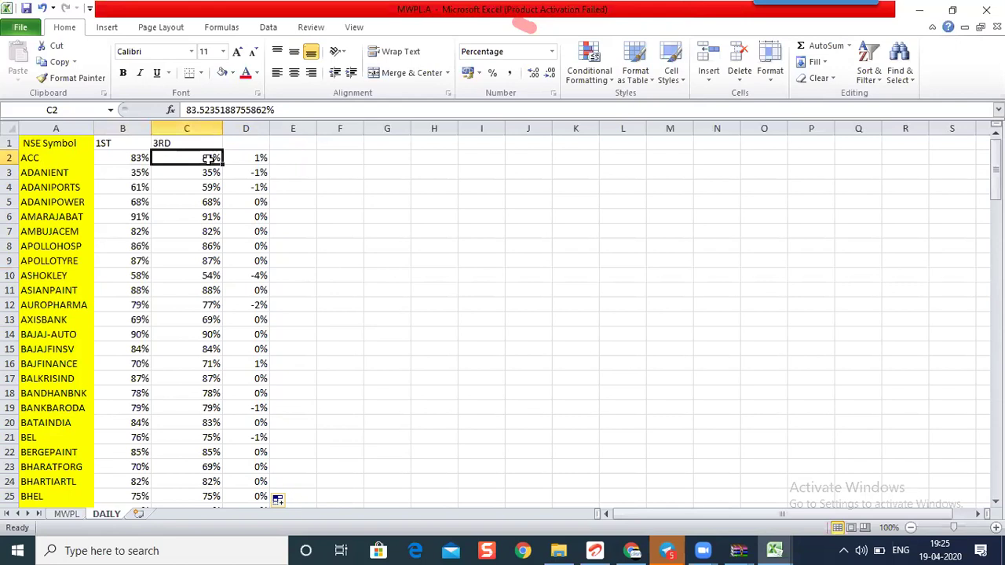
{"action": "left_click", "coordinate": [131, 161]}
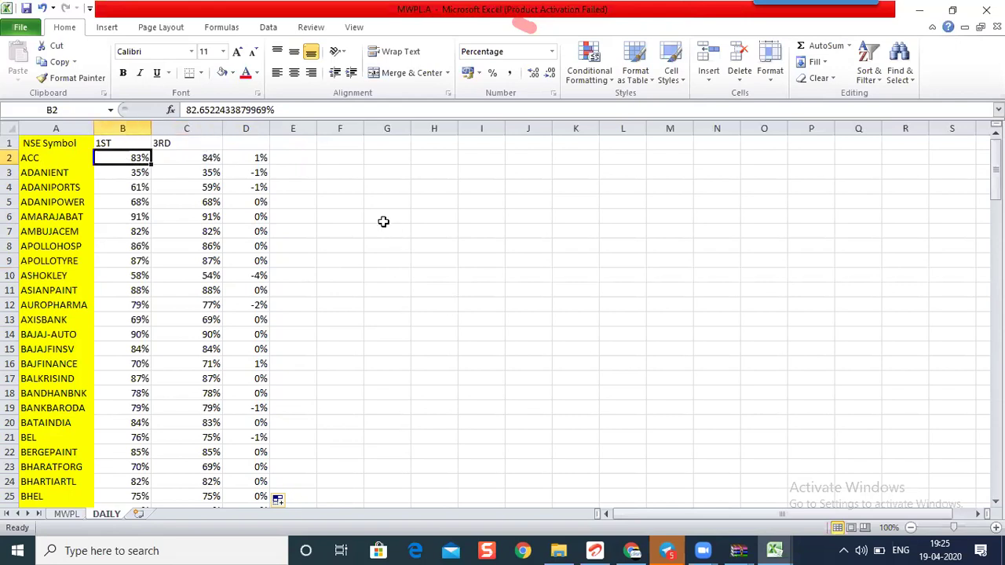
{"action": "left_click_drag", "start_coordinate": [383, 221], "coordinate": [386, 232]}
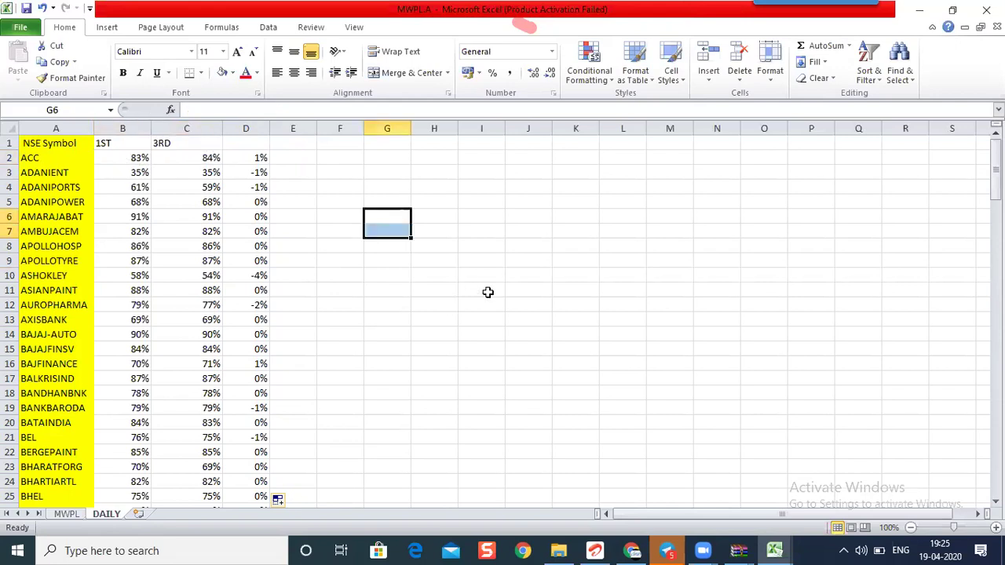
Start an example row with SELL in H6, 10 in each of I6, J6 and K6, and 70 in M6.
{"action": "left_click", "coordinate": [436, 222]}
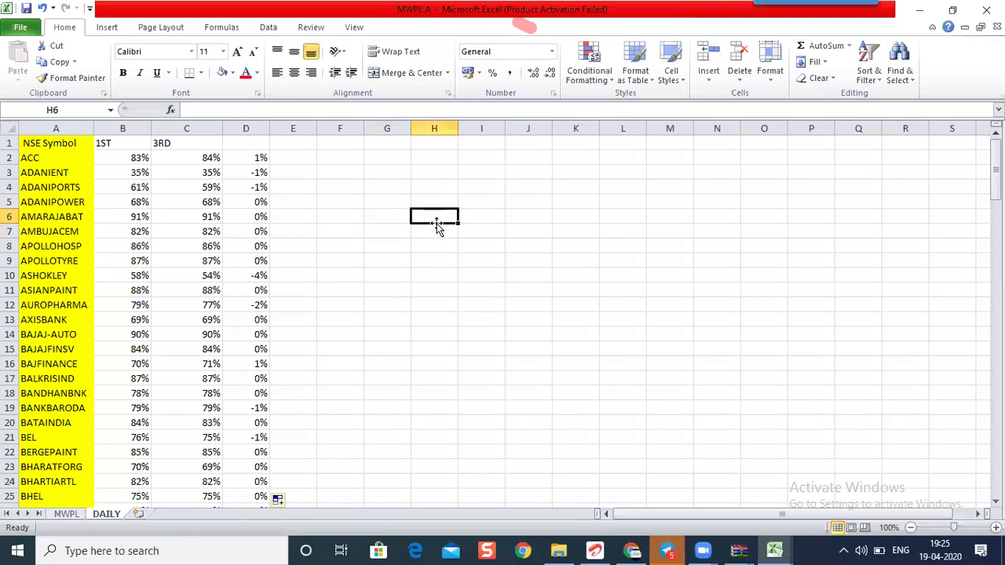
{"action": "type", "text": "SELL"}
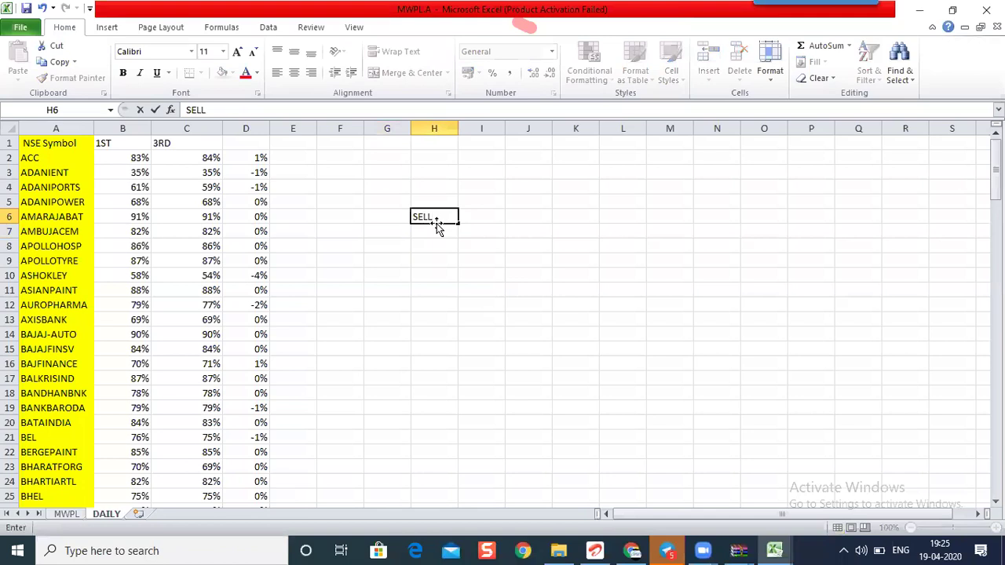
{"action": "key", "text": "Tab"}
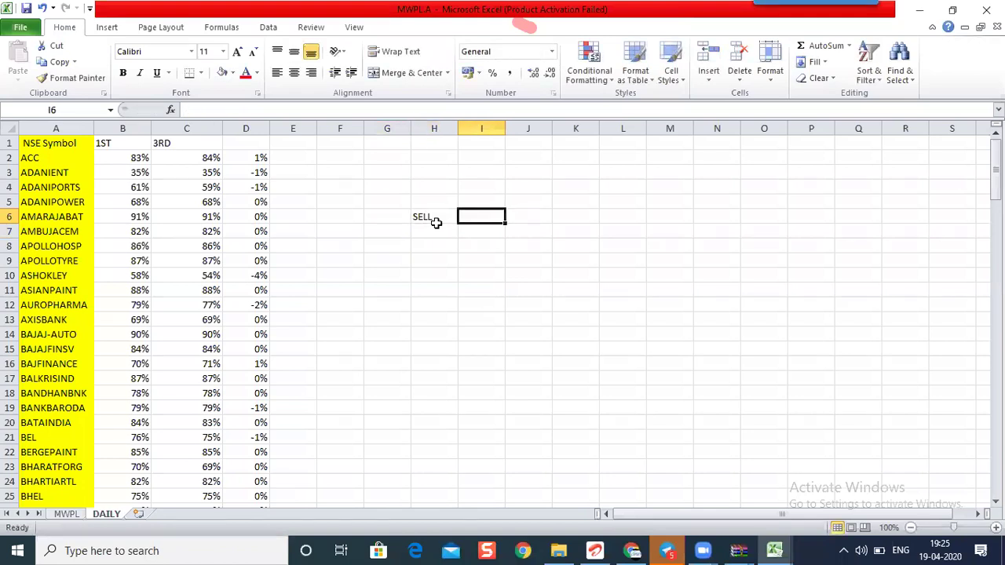
{"action": "type", "text": "10"}
{"action": "key", "text": "Tab"}
{"action": "type", "text": "10"}
{"action": "key", "text": "Tab"}
{"action": "type", "text": "10"}
{"action": "key", "text": "Tab"}
{"action": "key", "text": "Tab"}
{"action": "type", "text": "70"}
{"action": "key", "text": "Return"}
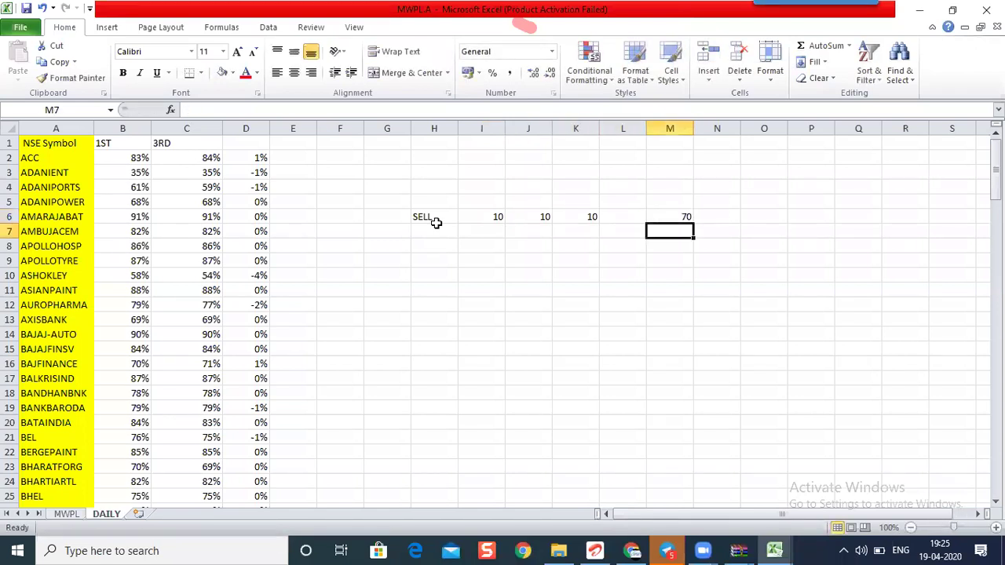
{"action": "key", "text": "Left"}
{"action": "key", "text": "Left"}
{"action": "key", "text": "Left"}
{"action": "key", "text": "Left"}
{"action": "key", "text": "Left"}
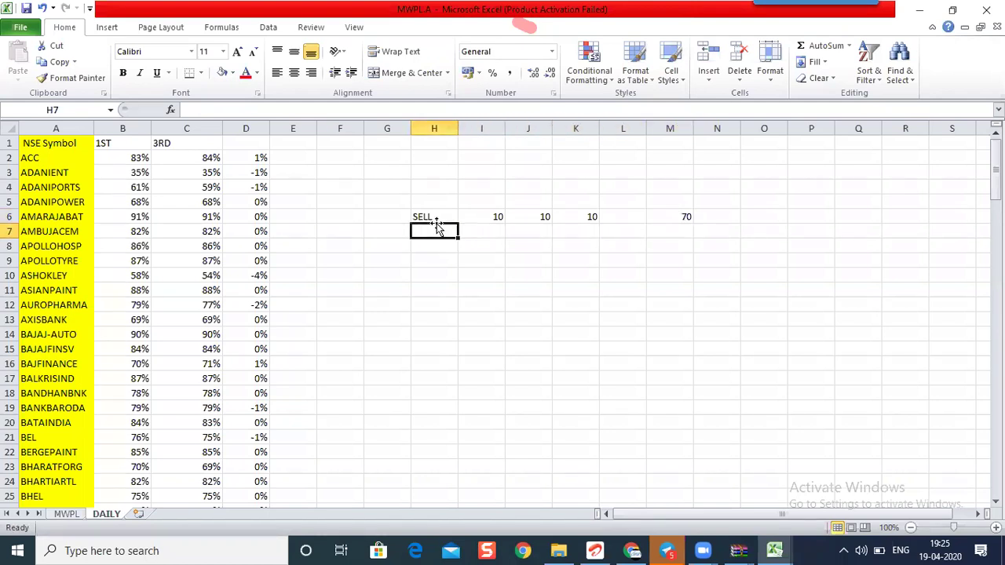
{"action": "key", "text": "Right"}
{"action": "key", "text": "Right"}
{"action": "key", "text": "Right"}
{"action": "key", "text": "Right"}
{"action": "key", "text": "Right"}
{"action": "key", "text": "Right"}
{"action": "key", "text": "Right"}
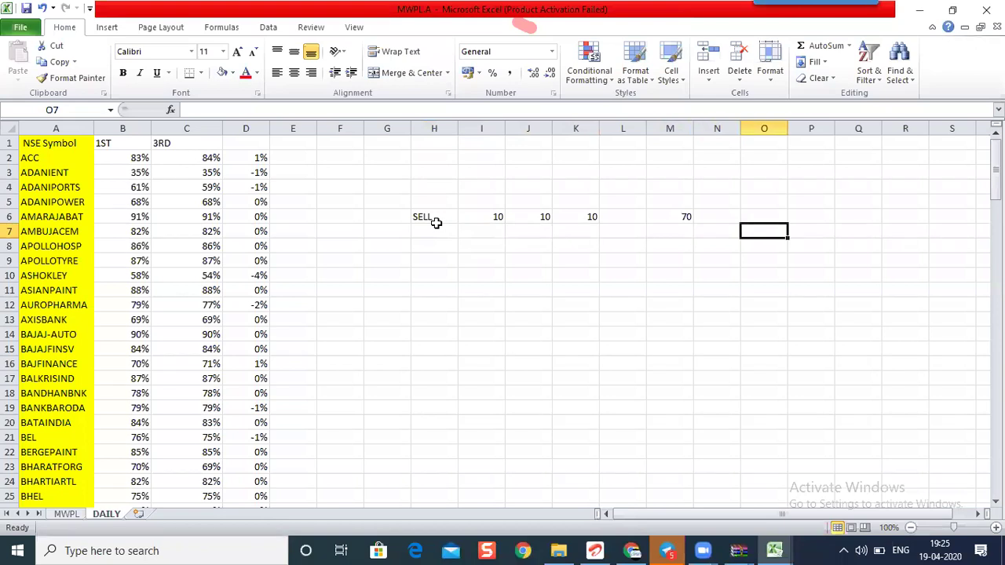
Change the SELL example row to 100 in I6 and -10 in both J6 and K6.
{"action": "key", "text": "Left"}
{"action": "key", "text": "Left"}
{"action": "key", "text": "Left"}
{"action": "key", "text": "Left"}
{"action": "key", "text": "Left"}
{"action": "key", "text": "Left"}
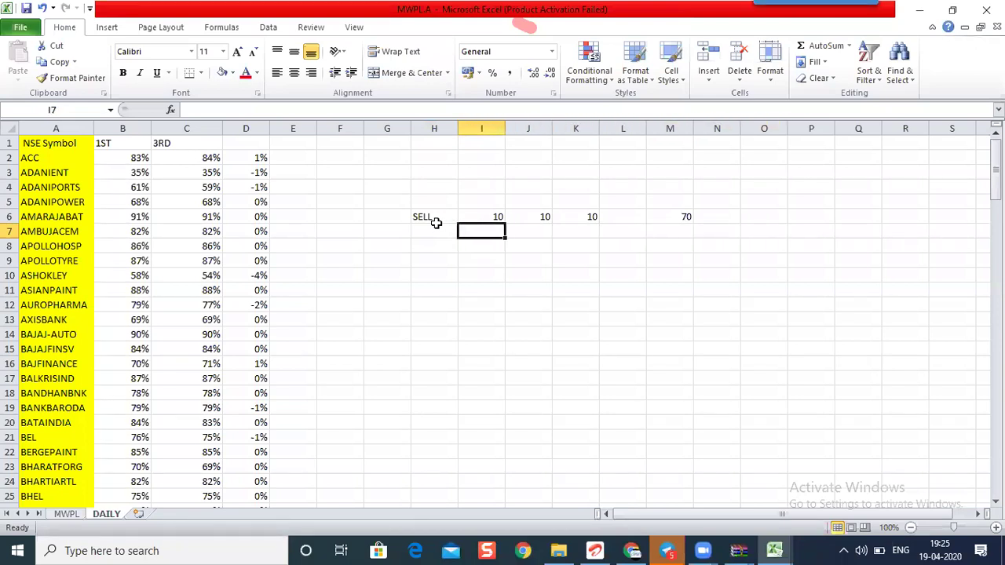
{"action": "key", "text": "Up"}
{"action": "key", "text": "F2"}
{"action": "type", "text": "00"}
{"action": "key", "text": "BackSpace"}
{"action": "key", "text": "Right"}
{"action": "type", "text": "-10"}
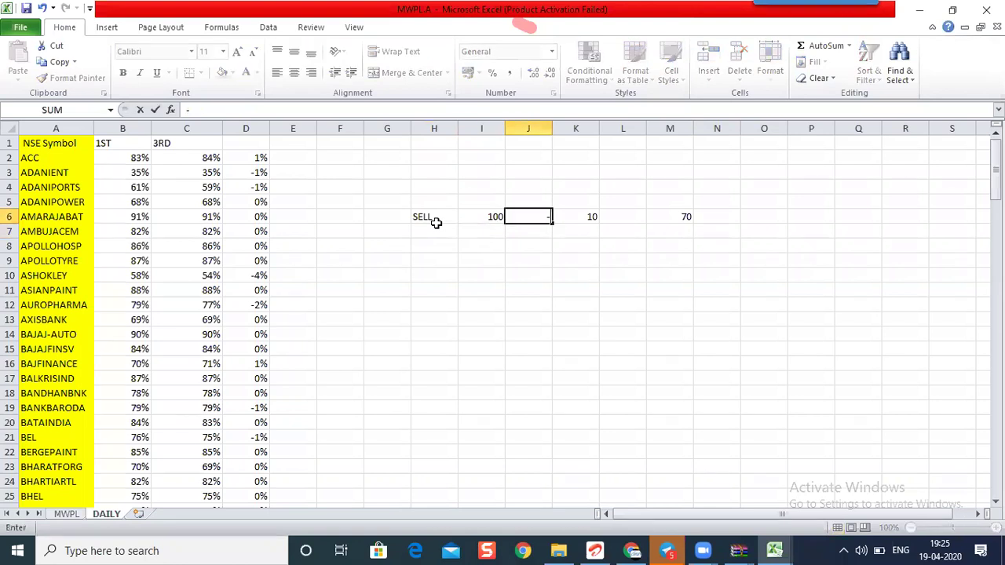
{"action": "key", "text": "Right"}
{"action": "type", "text": "-10"}
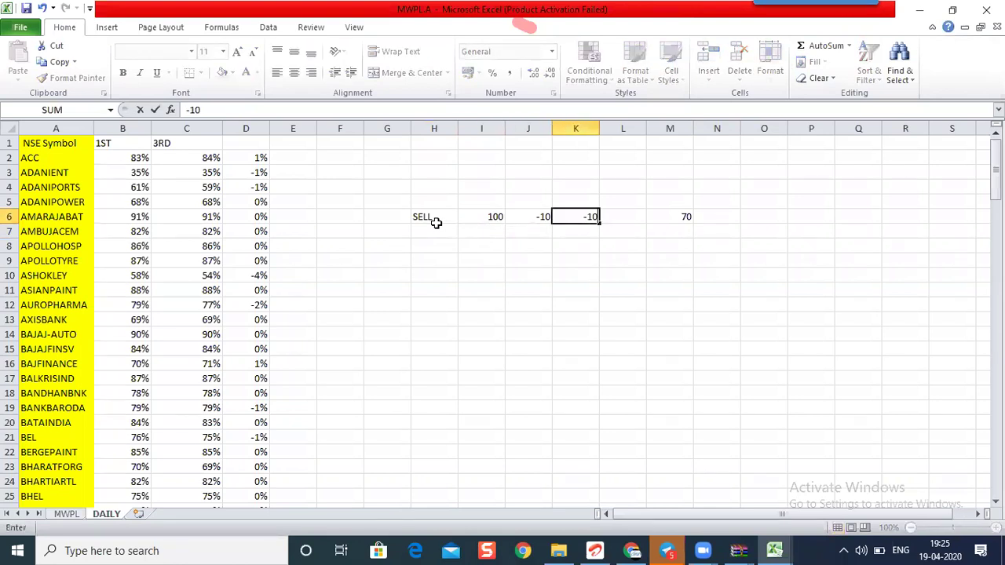
Complete the SELL example row with -10 in L6 and +10 in N6.
{"action": "key", "text": "Right"}
{"action": "type", "text": "-"}
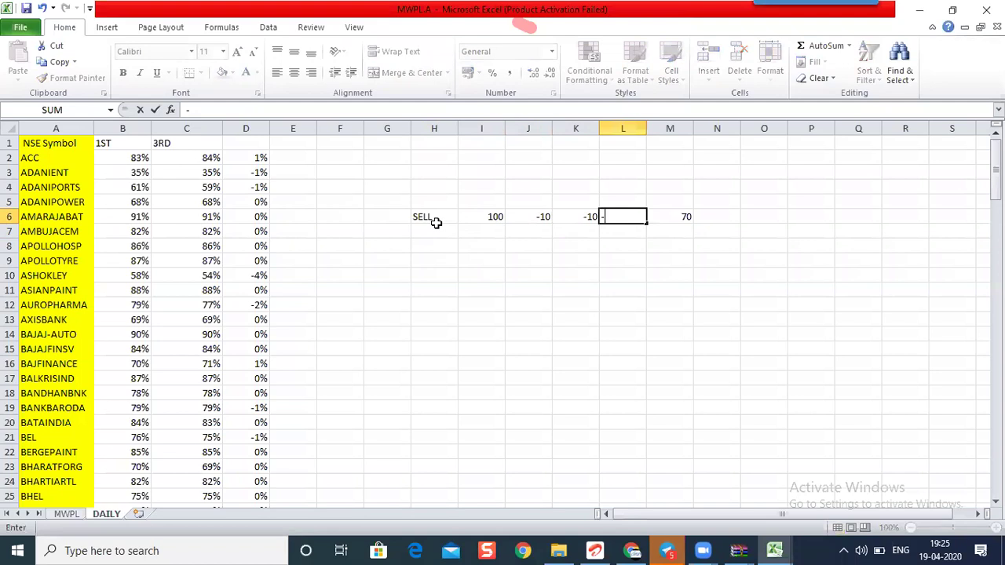
{"action": "type", "text": "-10"}
{"action": "key", "text": "Right"}
{"action": "key", "text": "Left"}
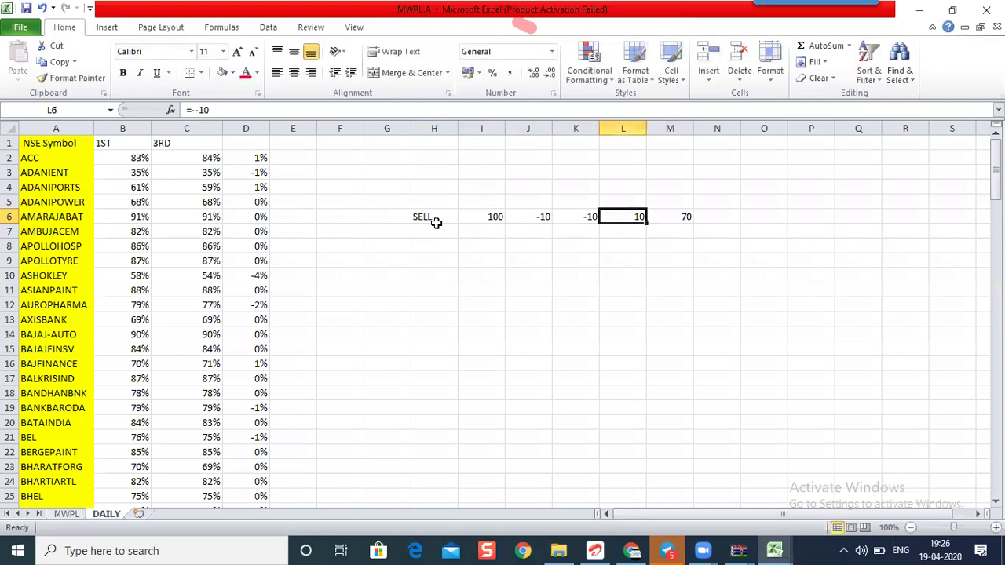
{"action": "type", "text": "-10"}
{"action": "key", "text": "Right"}
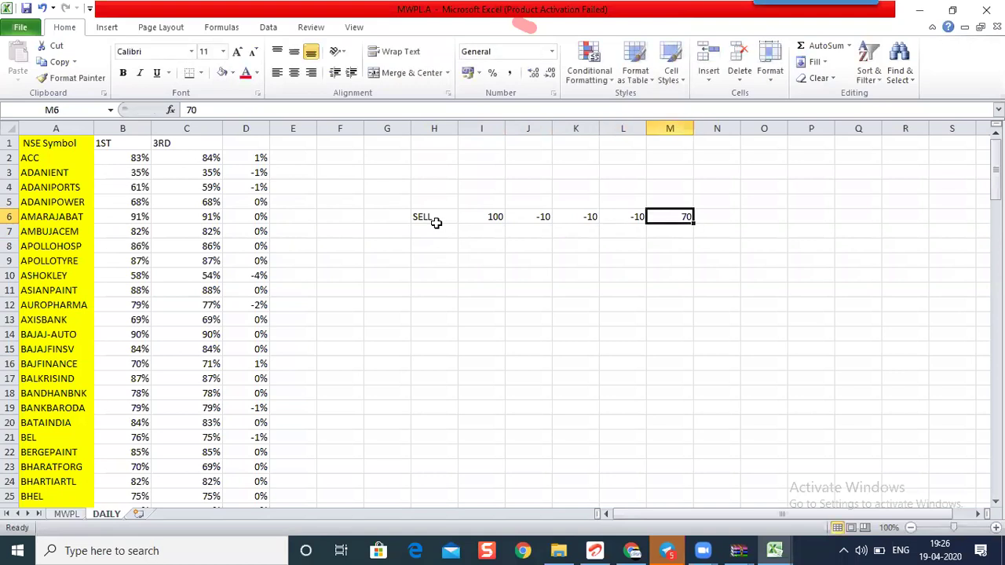
{"action": "key", "text": "Right"}
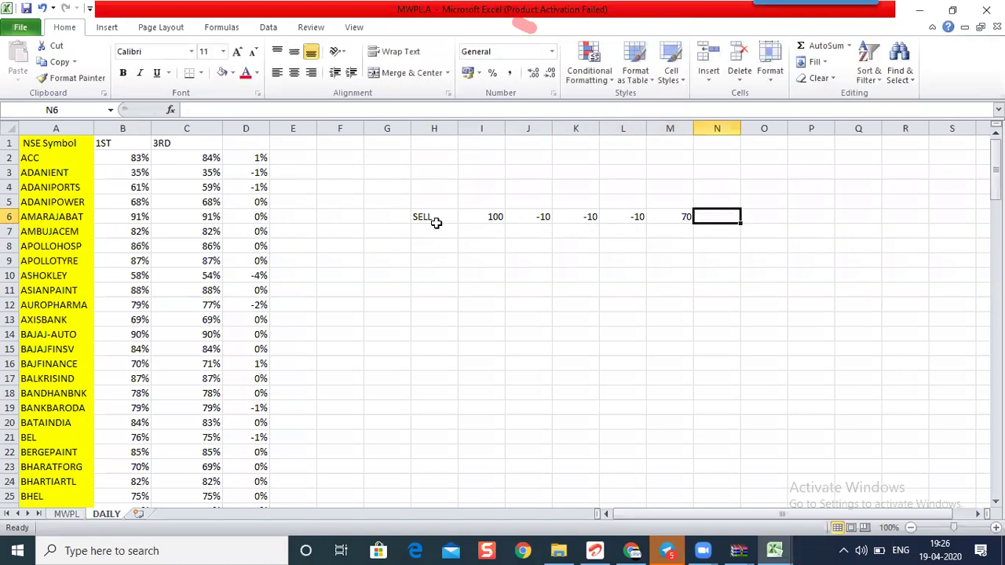
{"action": "type", "text": "+10"}
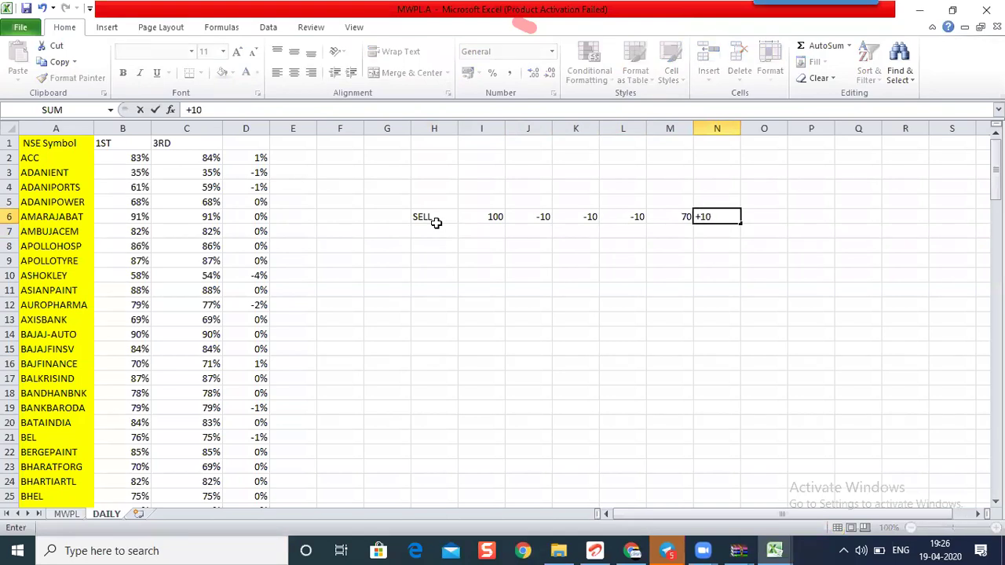
{"action": "key", "text": "Right"}
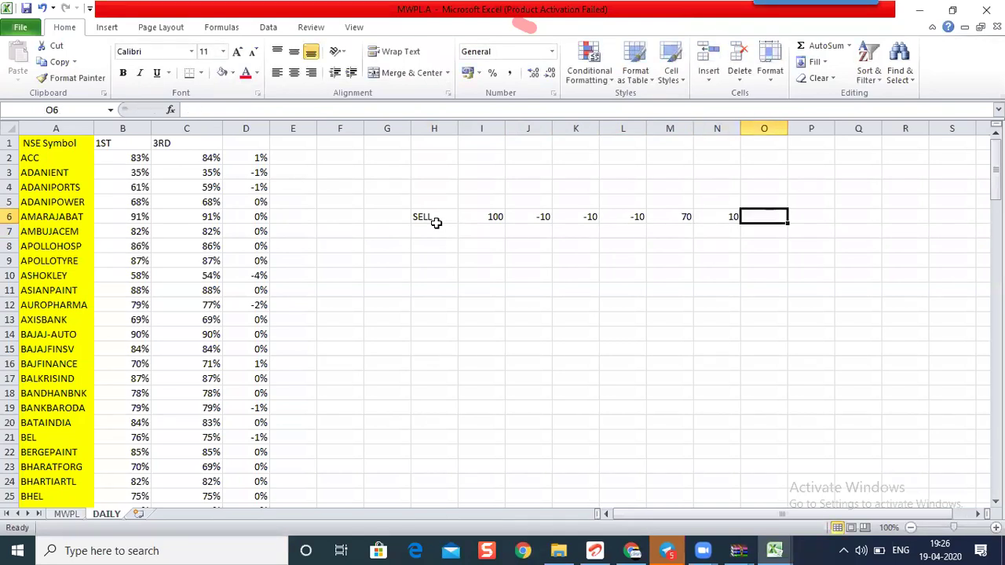
Enter 80 in O6 and fill the three -10 cells J6:L6 of the SELL example row with red.
{"action": "type", "text": "80"}
{"action": "key", "text": "Return"}
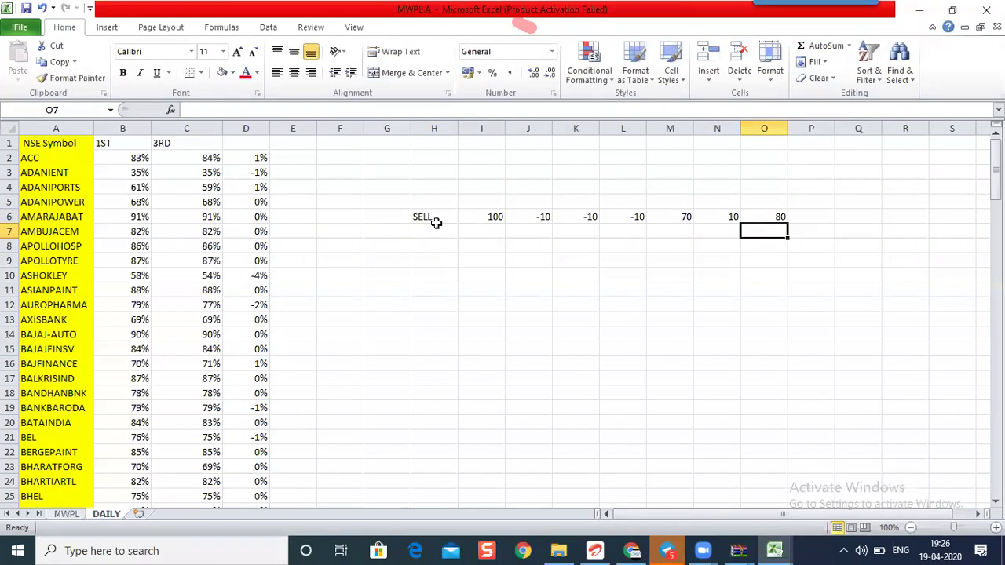
{"action": "key", "text": "Left"}
{"action": "key", "text": "Left"}
{"action": "key", "text": "Left"}
{"action": "key", "text": "Left"}
{"action": "key", "text": "Left"}
{"action": "key", "text": "Up"}
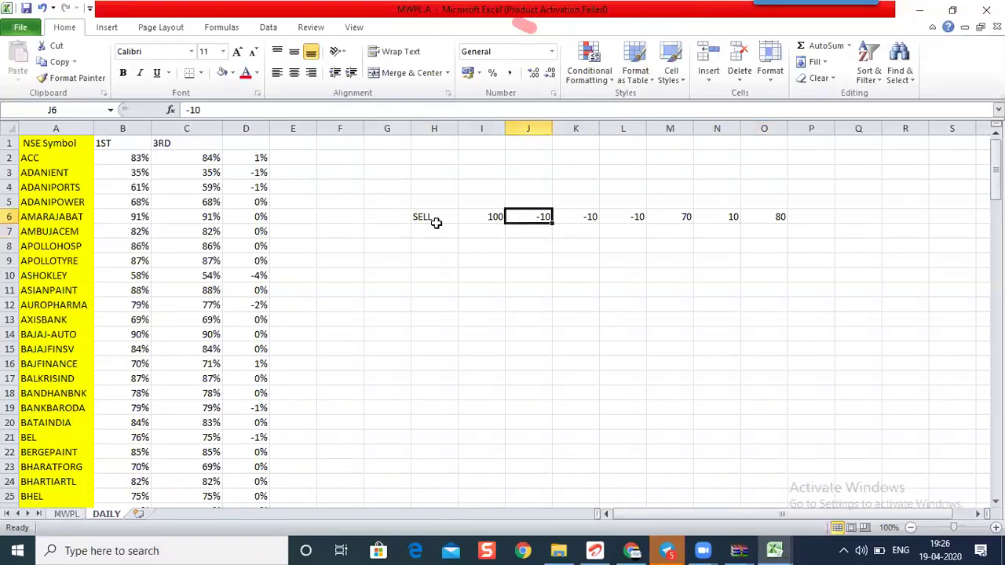
{"action": "left_click_drag", "start_coordinate": [554, 219], "coordinate": [623, 216]}
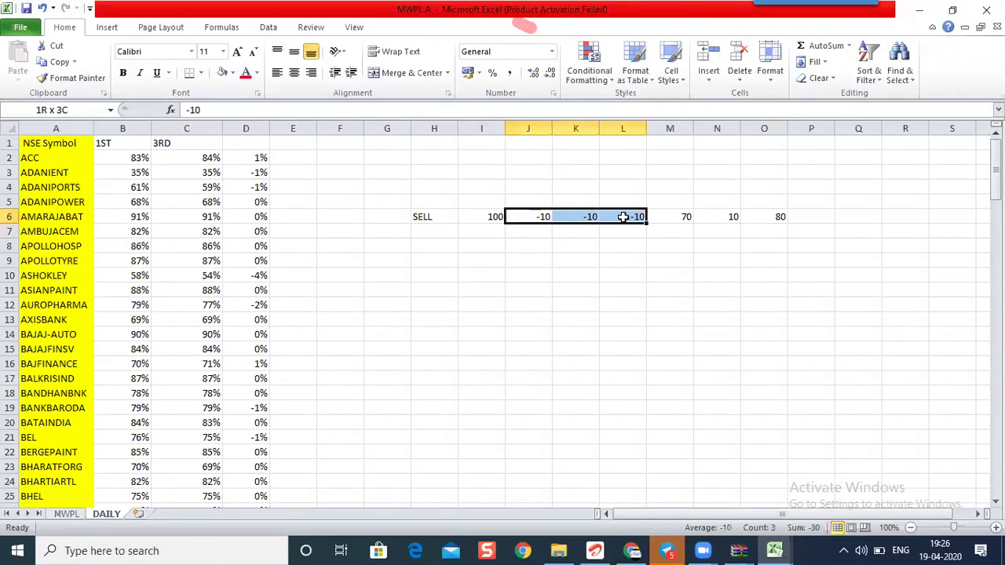
{"action": "left_click", "coordinate": [233, 73]}
{"action": "left_click", "coordinate": [232, 179]}
{"action": "left_click", "coordinate": [670, 334]}
{"action": "left_click", "coordinate": [673, 226]}
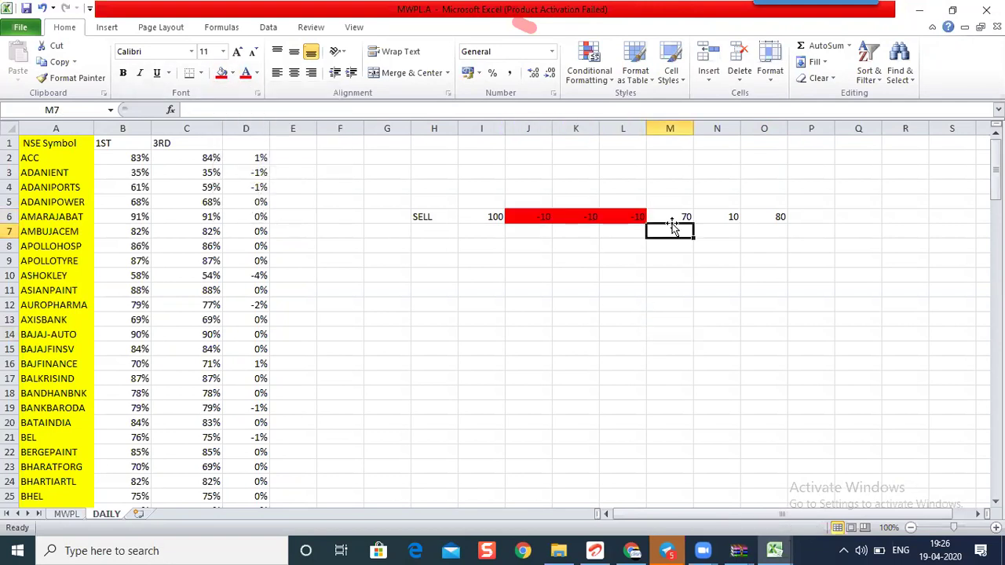
Fill cell N6 of the SELL example row with green.
{"action": "left_click", "coordinate": [724, 217]}
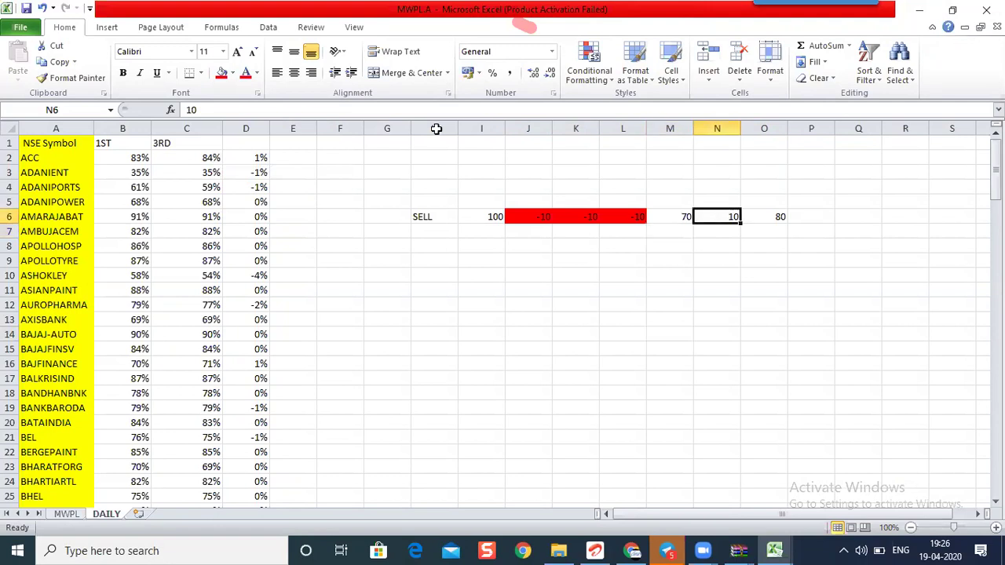
{"action": "left_click", "coordinate": [232, 73]}
{"action": "left_click", "coordinate": [745, 310]}
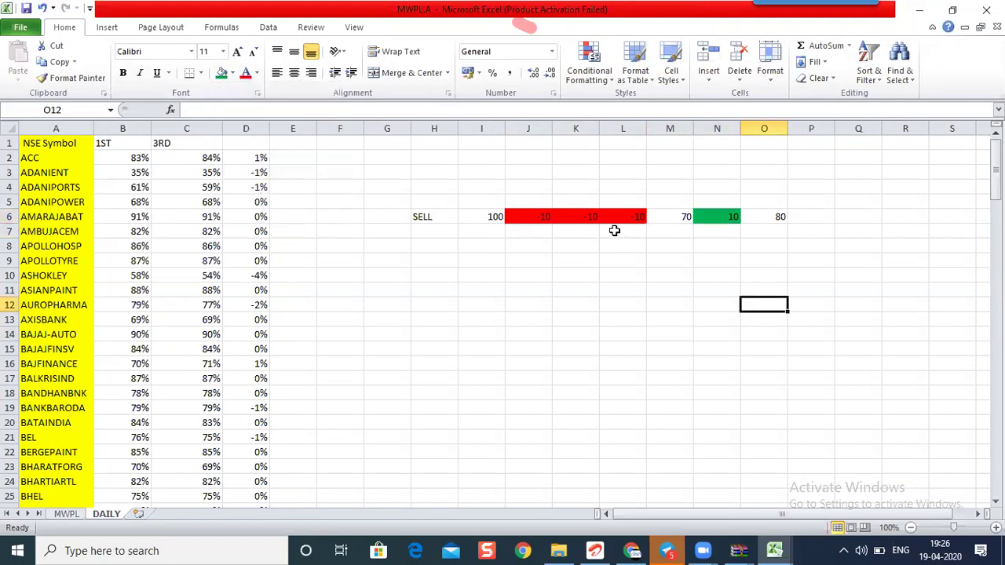
{"action": "left_click_drag", "start_coordinate": [534, 213], "coordinate": [624, 216]}
{"action": "left_click", "coordinate": [716, 215]}
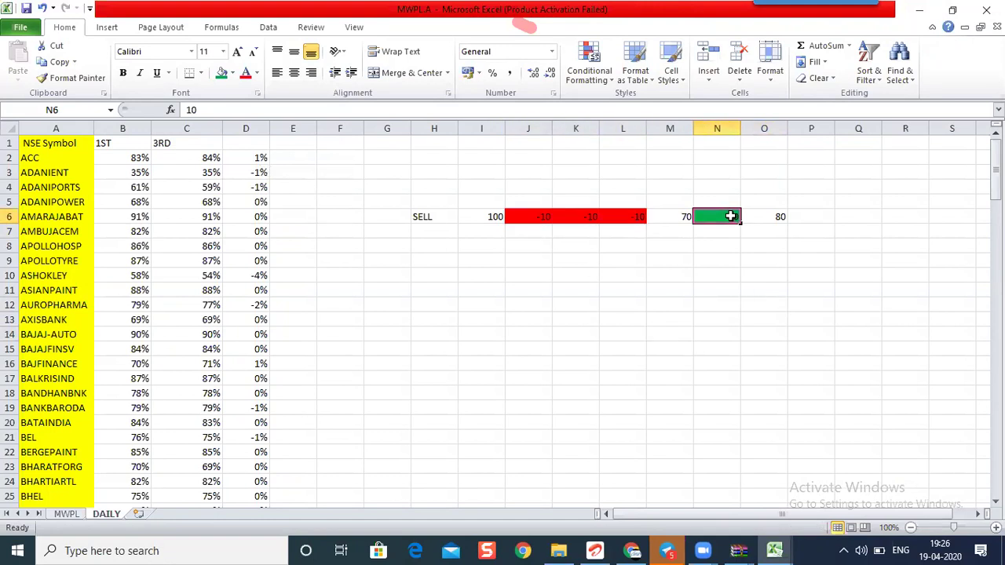
Enter 10 in both O6 and P6, and fill N6:P6 with green.
{"action": "left_click", "coordinate": [765, 217]}
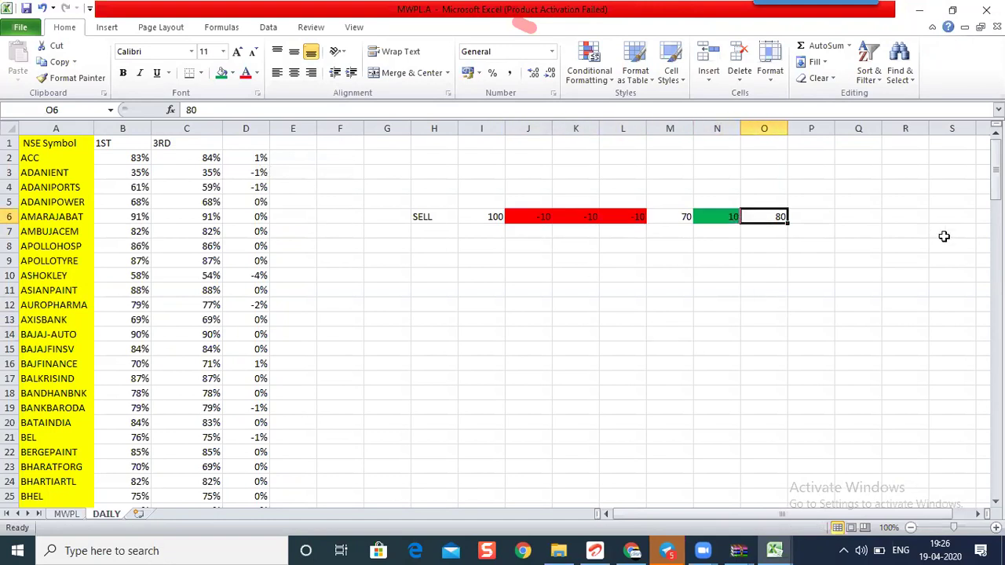
{"action": "type", "text": "10"}
{"action": "key", "text": "Tab"}
{"action": "type", "text": "10"}
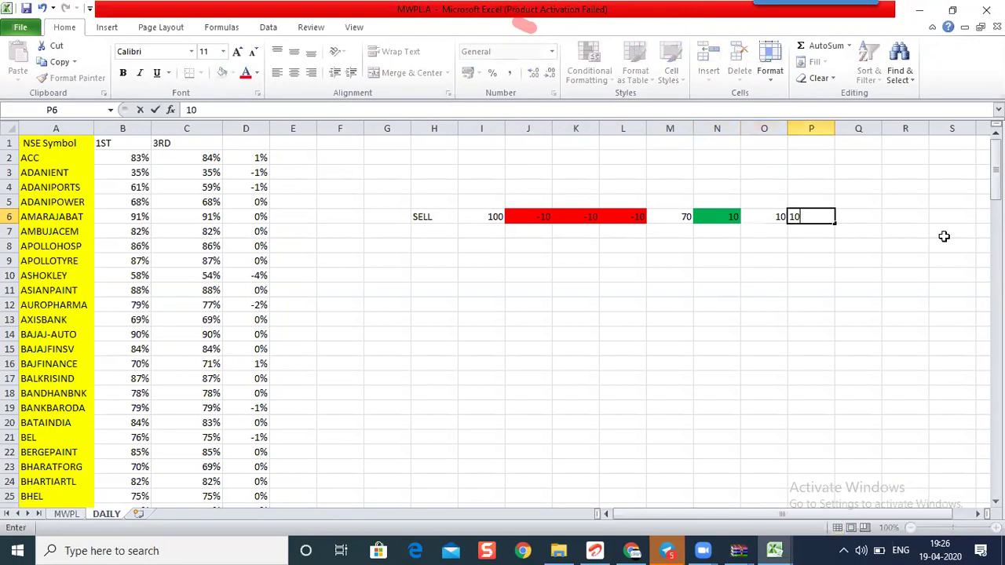
{"action": "key", "text": "Tab"}
{"action": "left_click_drag", "start_coordinate": [733, 217], "coordinate": [813, 215]}
{"action": "left_click", "coordinate": [222, 73]}
{"action": "left_click", "coordinate": [810, 305]}
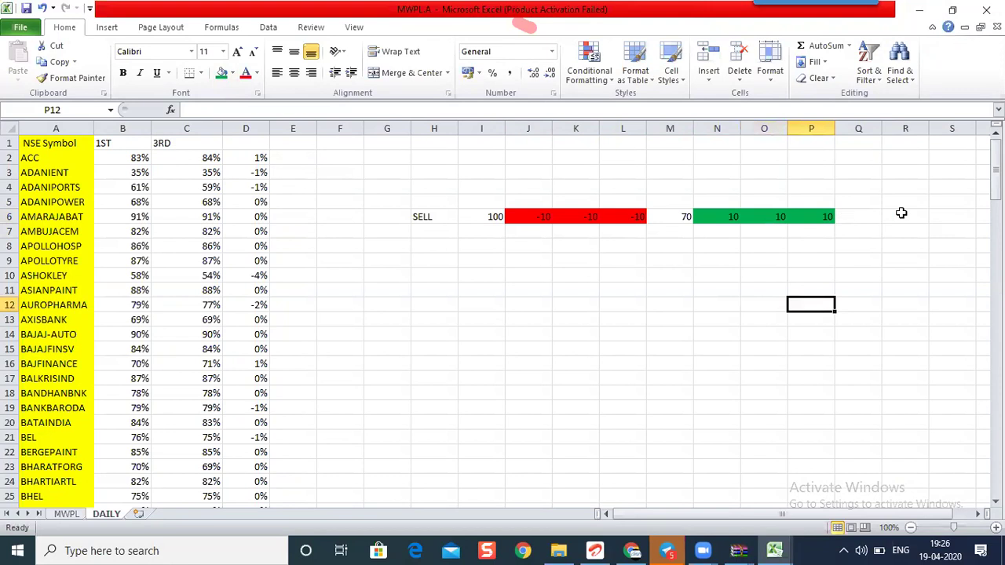
Enter 100 in Q6 to end the example run and remove the green fill from that cell.
{"action": "left_click", "coordinate": [858, 217]}
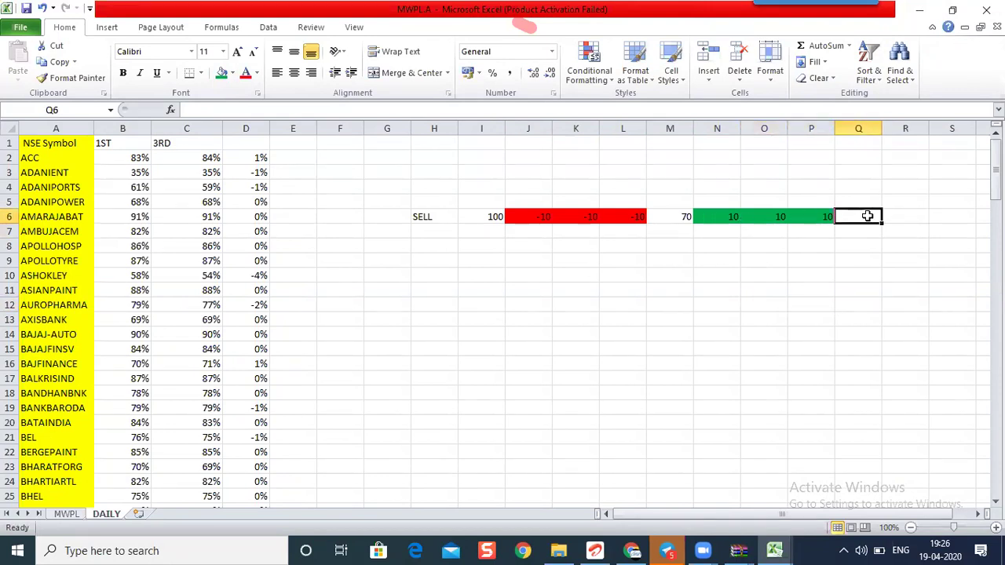
{"action": "type", "text": "100"}
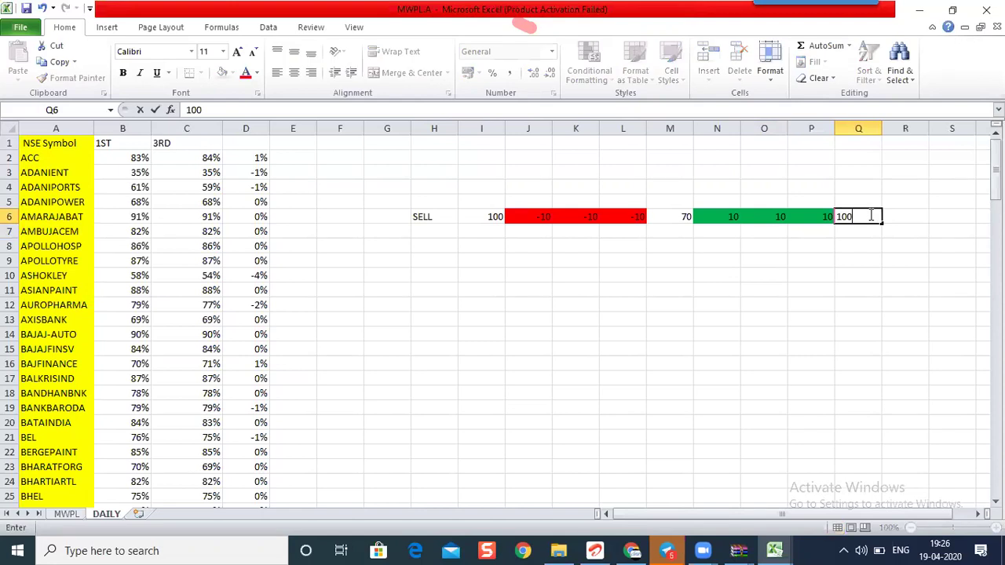
{"action": "key", "text": "Tab"}
{"action": "left_click", "coordinate": [862, 215]}
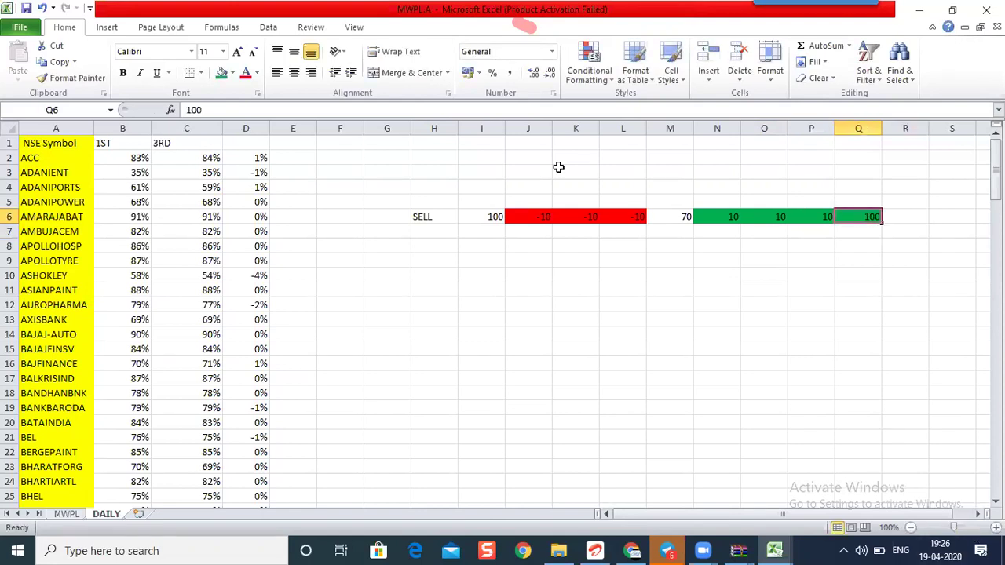
{"action": "left_click", "coordinate": [233, 73]}
{"action": "left_click", "coordinate": [250, 195]}
{"action": "left_click", "coordinate": [576, 319]}
{"action": "left_click_drag", "start_coordinate": [514, 218], "coordinate": [627, 217]}
{"action": "left_click_drag", "start_coordinate": [712, 217], "coordinate": [853, 216]}
{"action": "left_click", "coordinate": [855, 218]}
{"action": "left_click", "coordinate": [904, 219]}
Start another run in the example row with -10 in S6 and T6 and 10 in U6.
{"action": "left_click", "coordinate": [952, 220]}
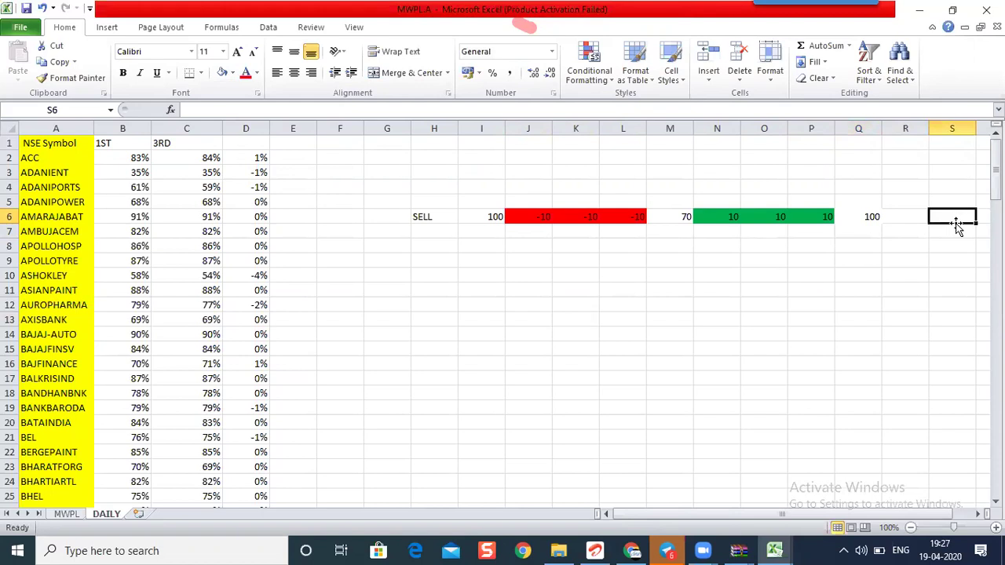
{"action": "type", "text": "-10"}
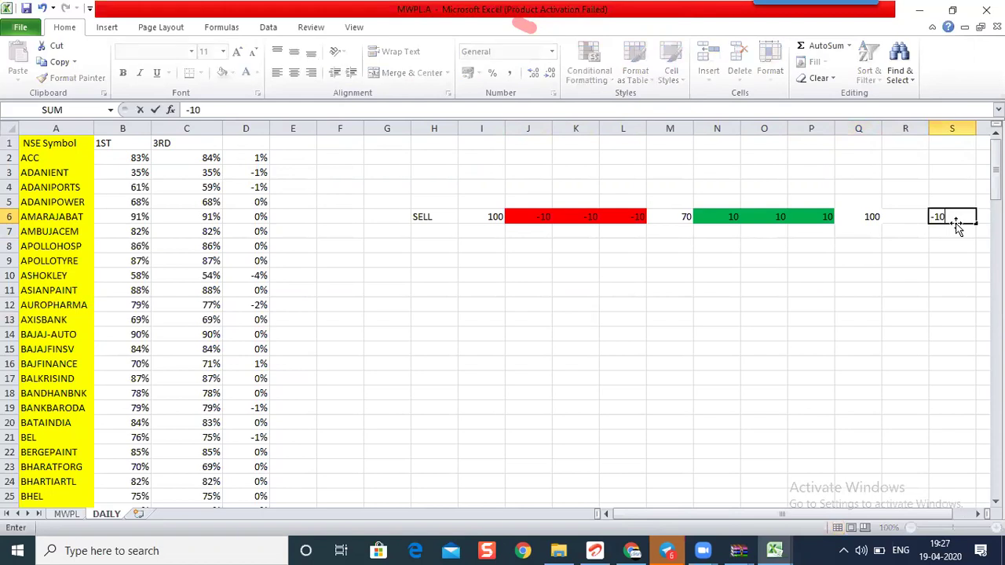
{"action": "key", "text": "Tab"}
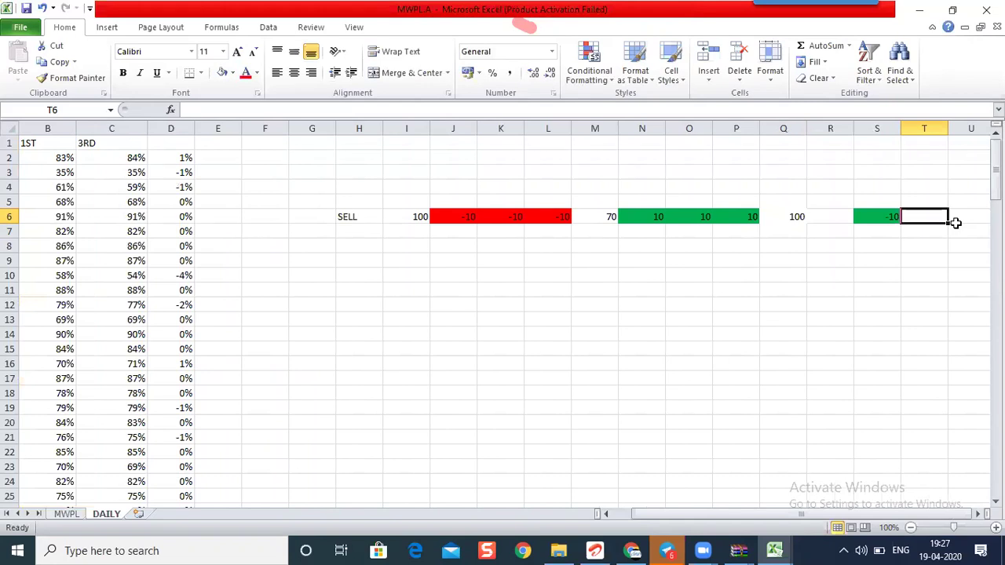
{"action": "type", "text": "1"}
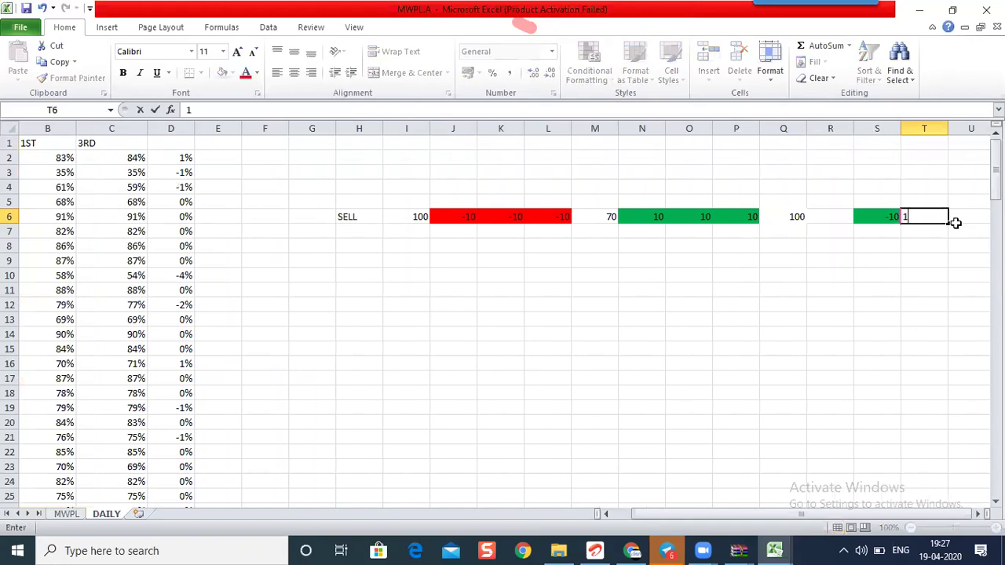
{"action": "type", "text": "-10"}
{"action": "key", "text": "Tab"}
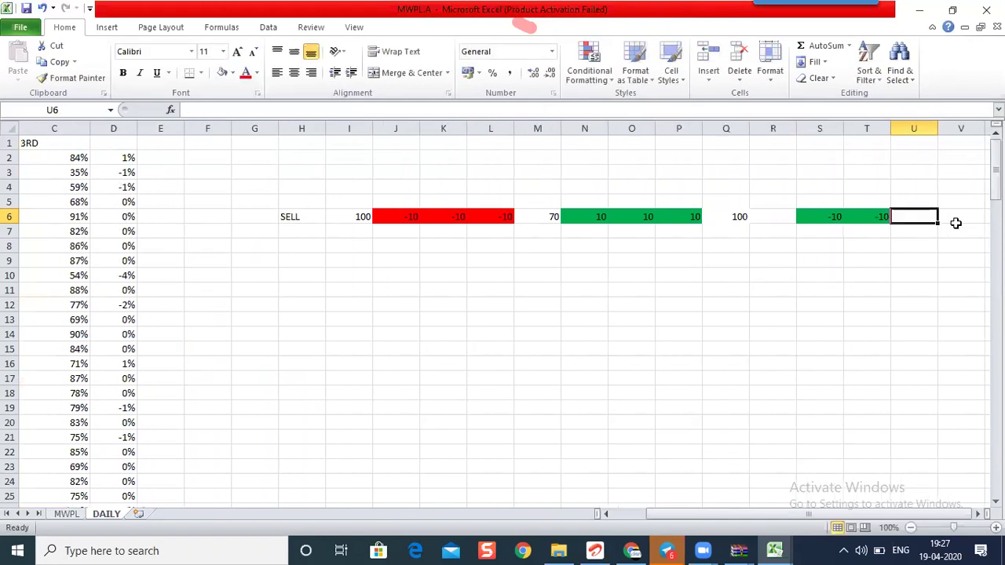
{"action": "type", "text": "10"}
{"action": "key", "text": "Tab"}
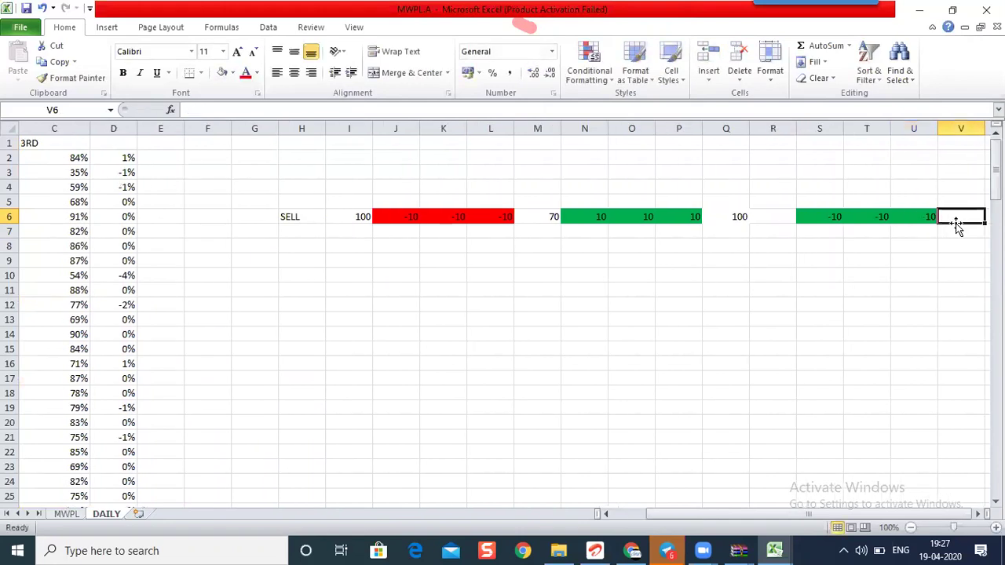
Enter 70 in V6 and change U6 to -10.
{"action": "scroll", "coordinate": [897, 354], "scroll_direction": "right", "scroll_amount": 2}
{"action": "left_click", "coordinate": [890, 349]}
{"action": "left_click", "coordinate": [842, 212]}
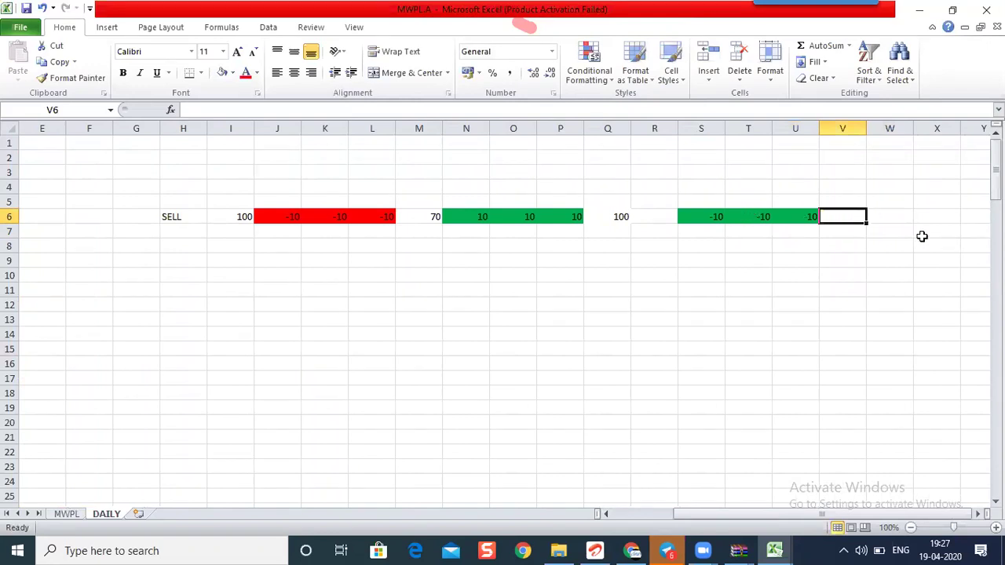
{"action": "type", "text": "70"}
{"action": "key", "text": "Tab"}
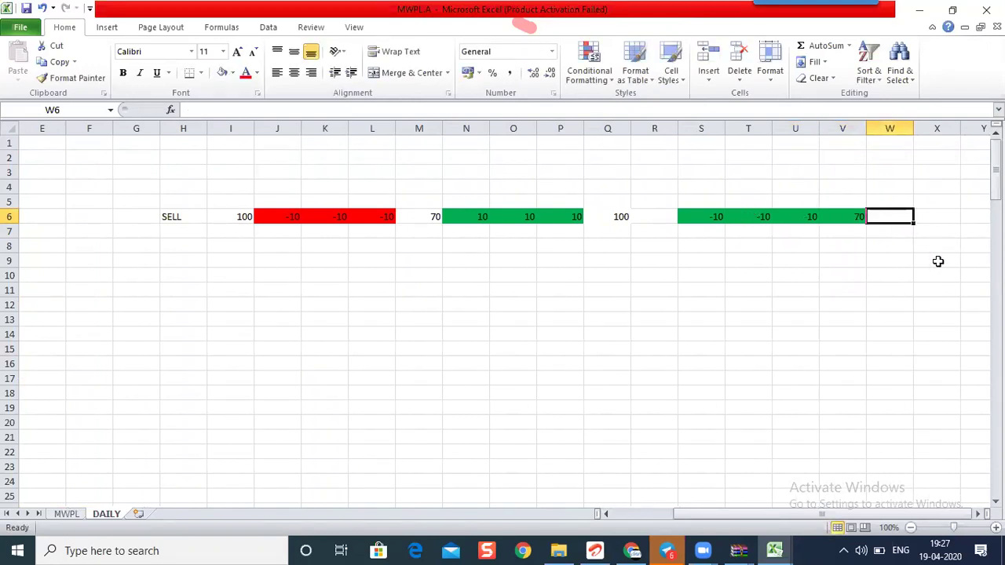
{"action": "double_click", "coordinate": [809, 216]}
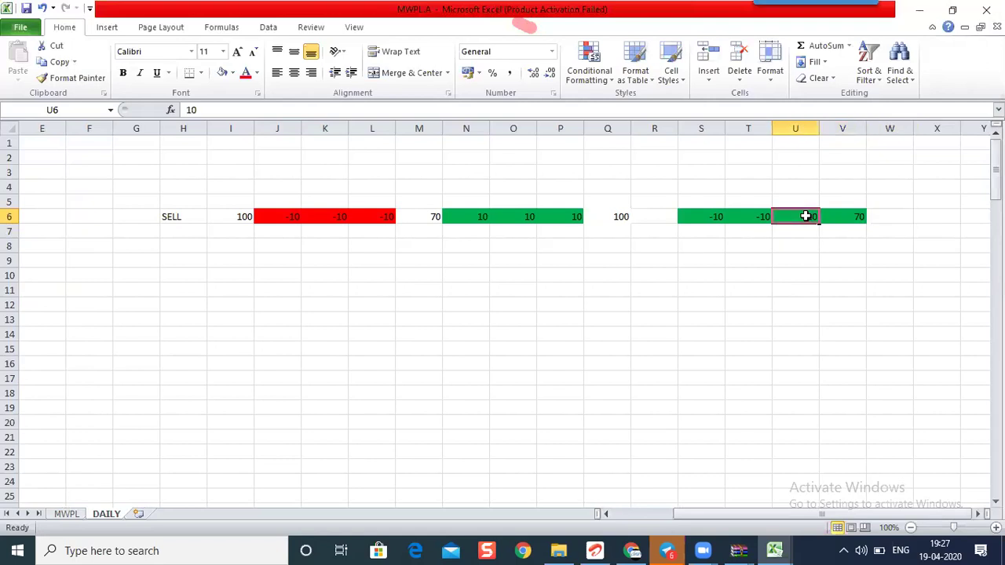
{"action": "type", "text": "-"}
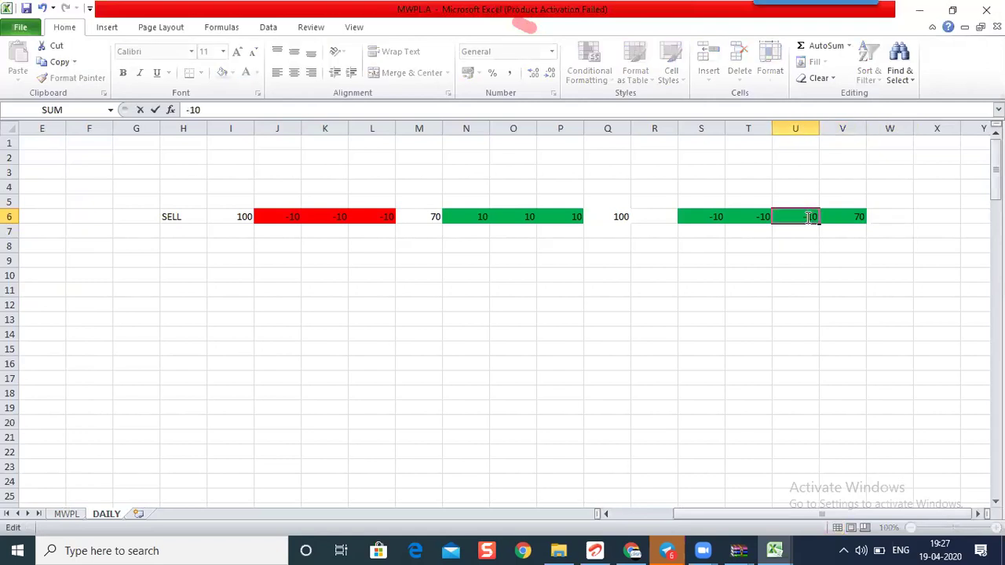
{"action": "left_click", "coordinate": [897, 243]}
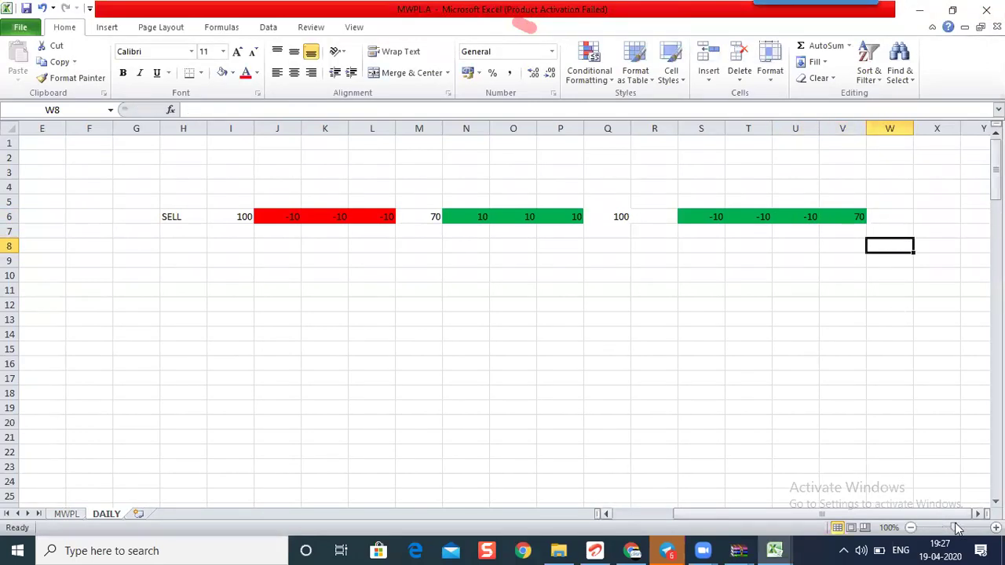
Enter 10 in each of X6, Y6 and Z6 of the example row.
{"action": "scroll", "coordinate": [746, 235], "scroll_direction": "right", "scroll_amount": 3}
{"action": "left_click", "coordinate": [776, 217]}
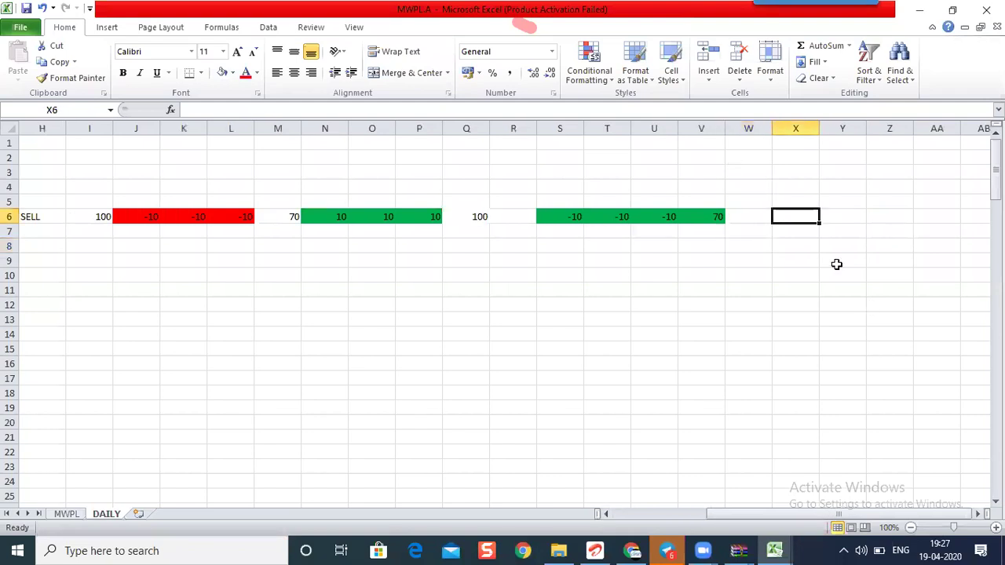
{"action": "type", "text": "10"}
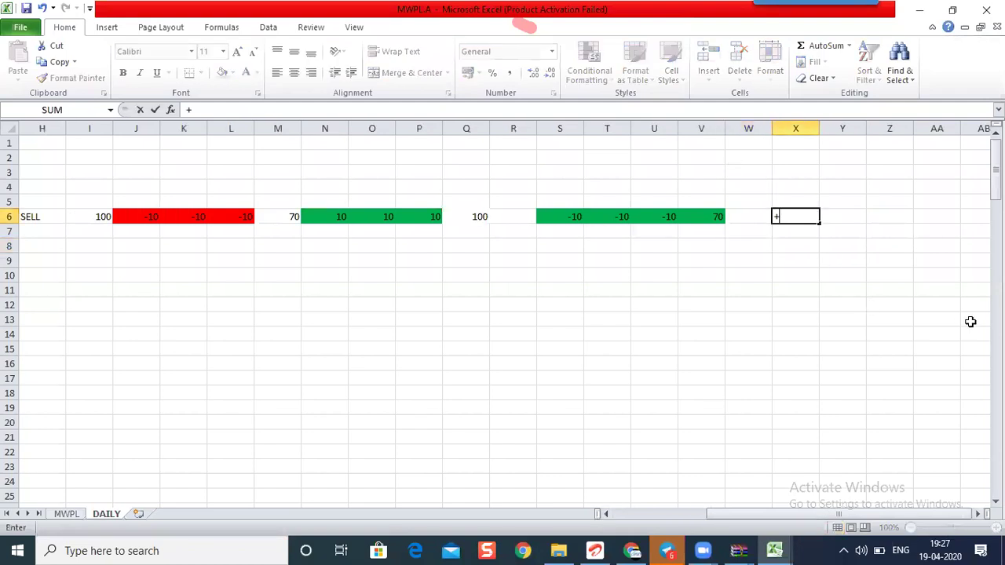
{"action": "key", "text": "Tab"}
{"action": "type", "text": "10"}
{"action": "key", "text": "Tab"}
{"action": "type", "text": "10"}
{"action": "key", "text": "Tab"}
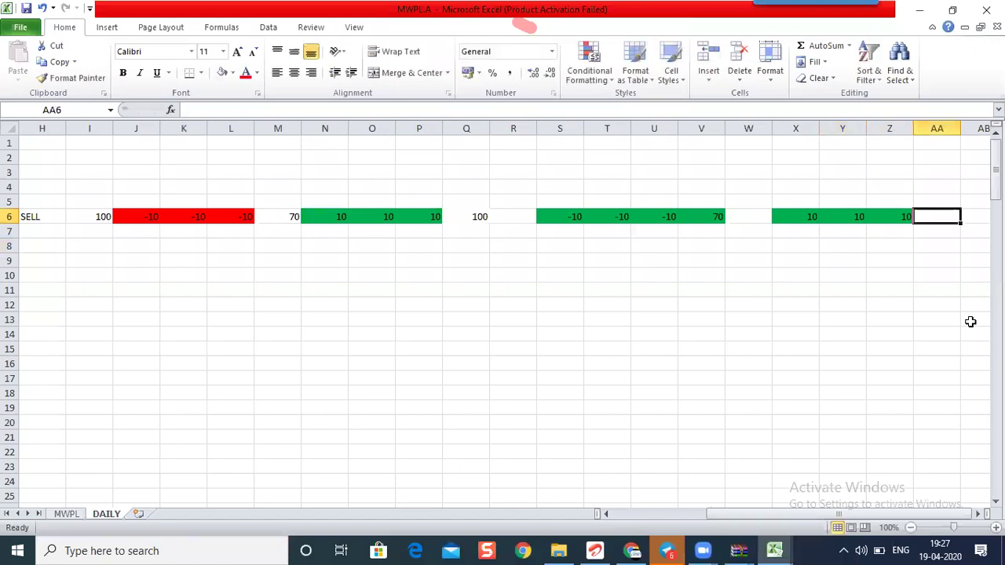
Compare the consecutive -10 runs with the consecutive 10 runs along the example row.
{"action": "left_click_drag", "start_coordinate": [549, 231], "coordinate": [664, 231]}
{"action": "left_click_drag", "start_coordinate": [801, 216], "coordinate": [887, 214]}
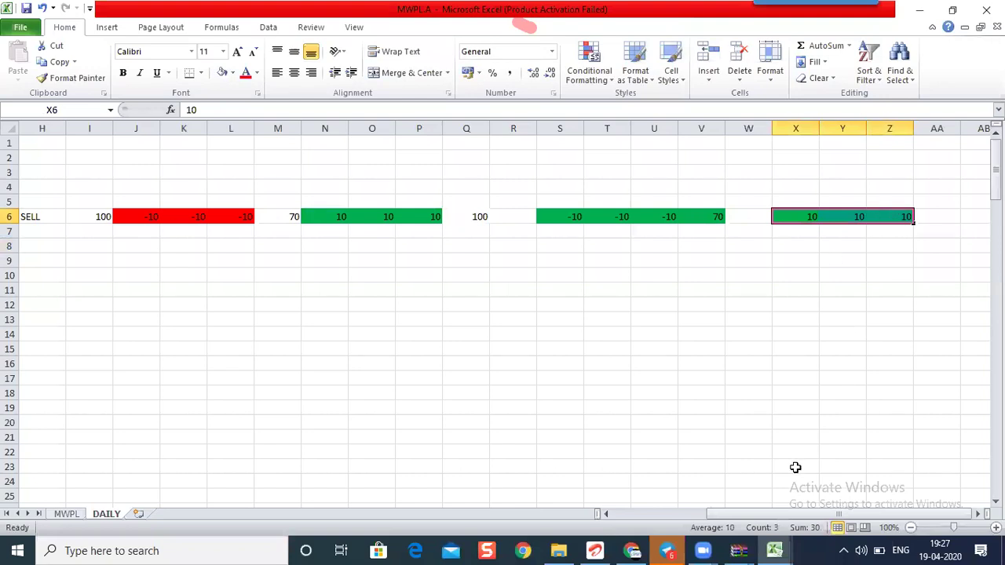
{"action": "left_click_drag", "start_coordinate": [783, 507], "coordinate": [694, 507]}
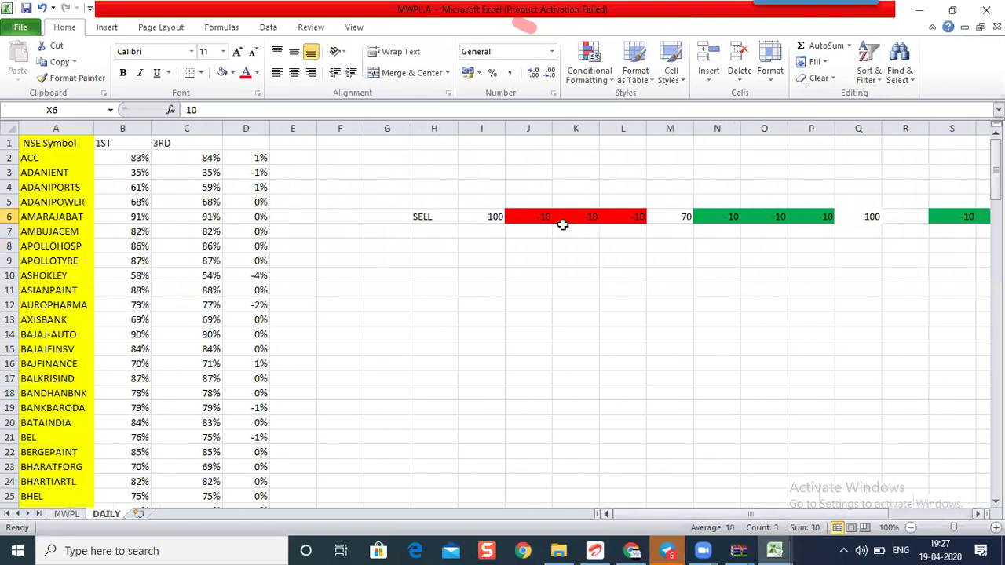
{"action": "left_click_drag", "start_coordinate": [528, 217], "coordinate": [624, 213]}
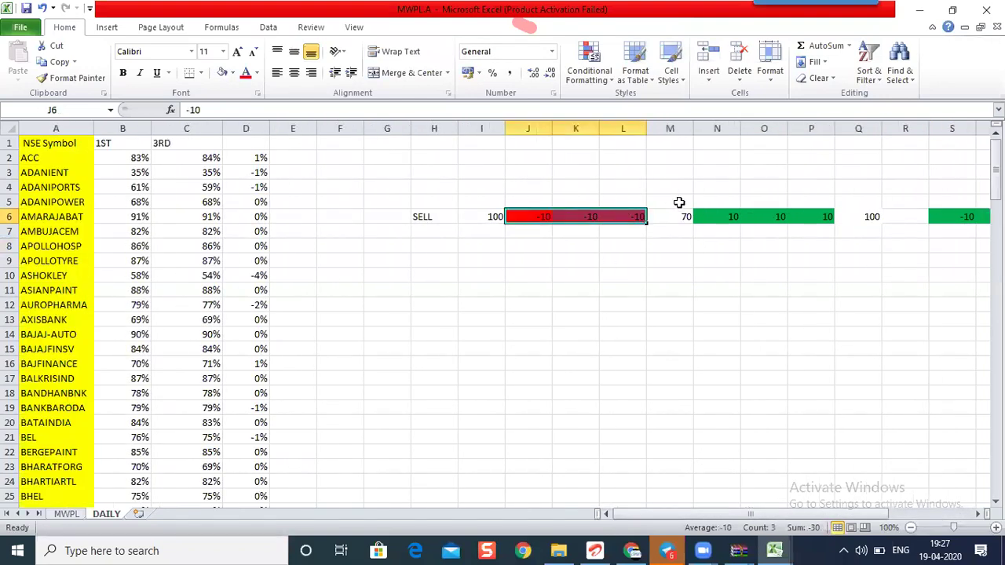
{"action": "left_click", "coordinate": [687, 217]}
{"action": "left_click", "coordinate": [715, 217]}
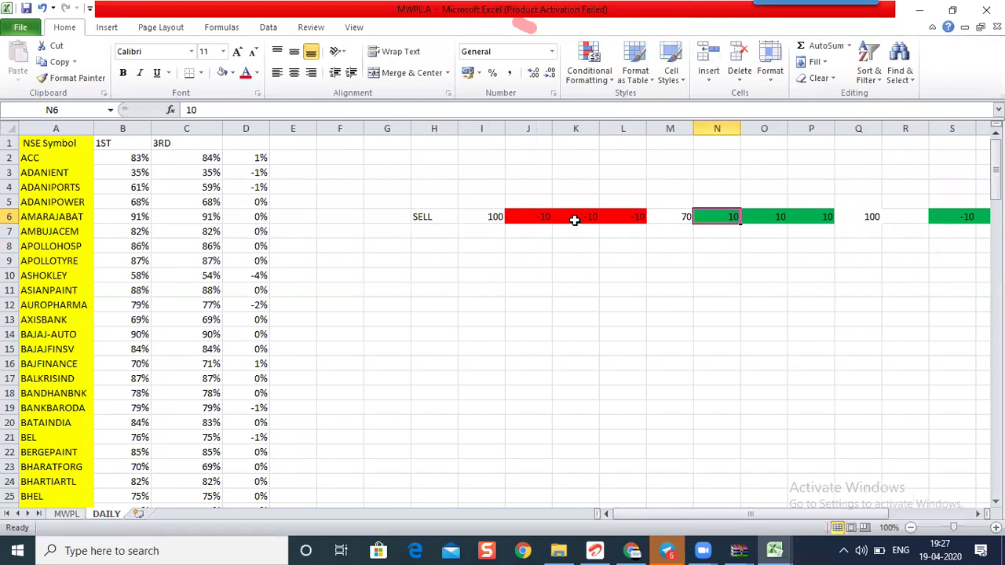
Delete the whole SELL example from rows 5 and 6, starting at G5, and replace its coloured fills with white.
{"action": "left_click_drag", "start_coordinate": [374, 201], "coordinate": [967, 225]}
{"action": "key", "text": "Delete"}
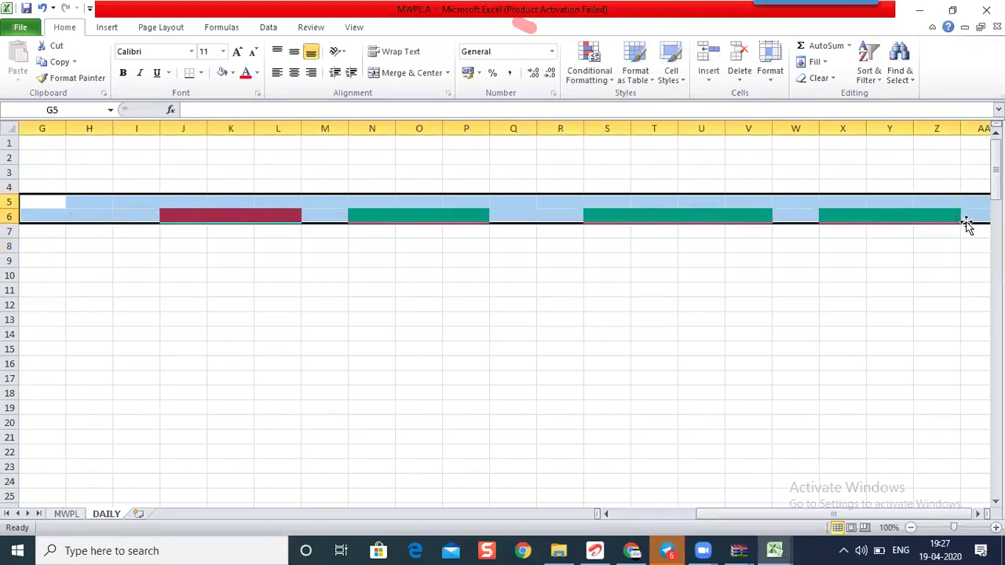
{"action": "left_click", "coordinate": [224, 72]}
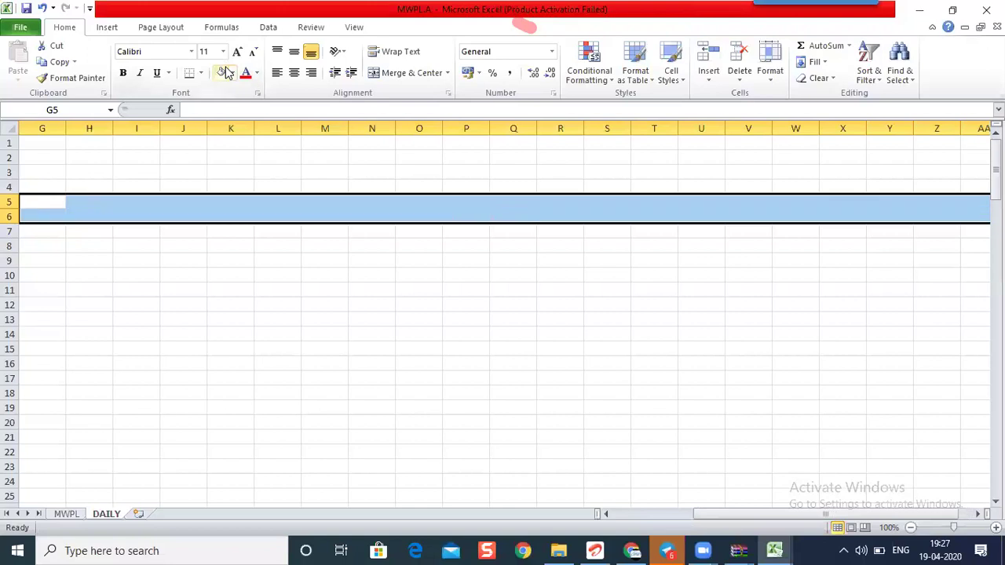
{"action": "left_click", "coordinate": [424, 320]}
{"action": "left_click_drag", "start_coordinate": [726, 504], "coordinate": [512, 264]}
Start a price-versus-MWPL example on the DAILY sheet with PRICE in I8 and a plus sign in J8.
{"action": "left_click", "coordinate": [479, 245]}
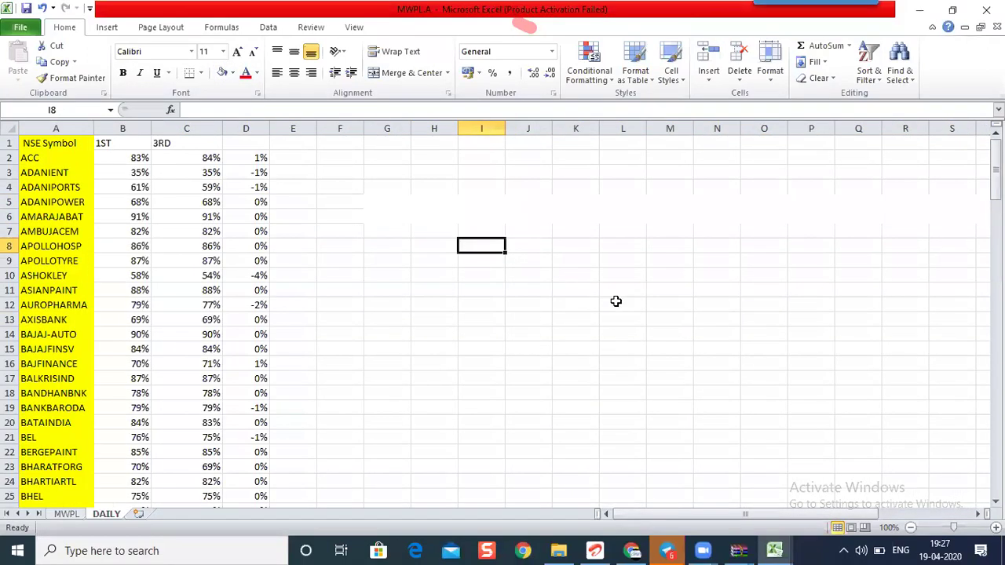
{"action": "type", "text": "P"}
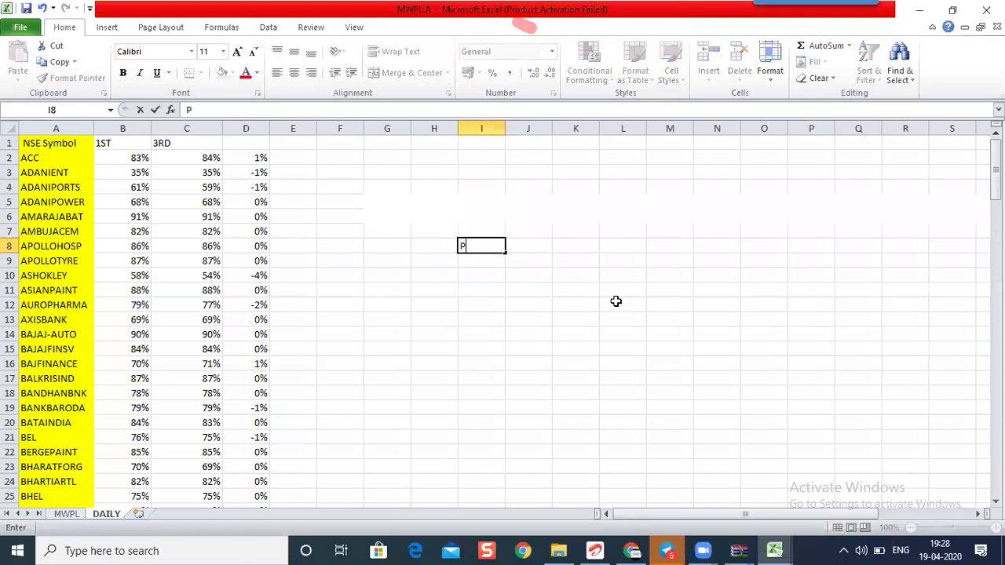
{"action": "type", "text": "RICE"}
{"action": "key", "text": "Tab"}
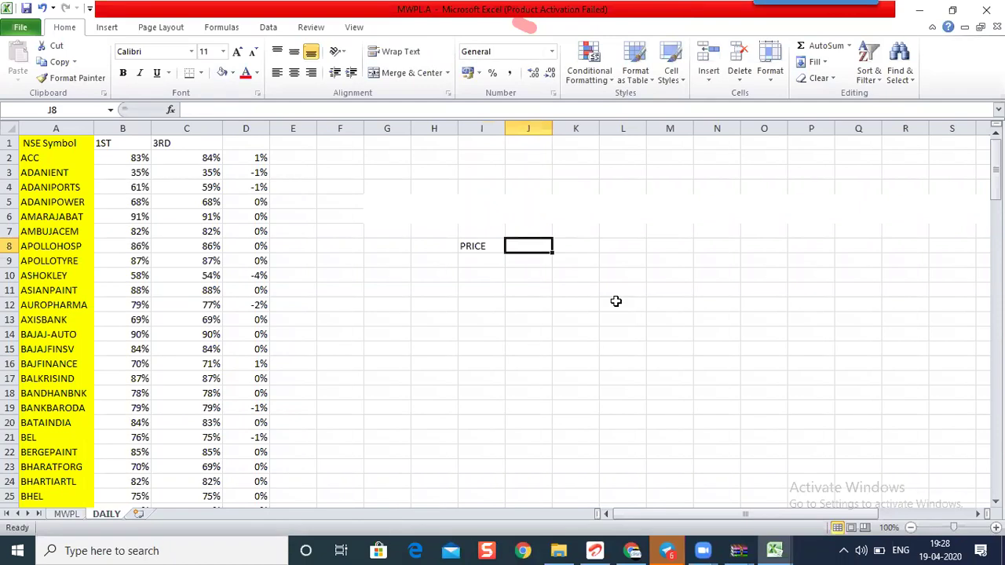
{"action": "type", "text": "+"}
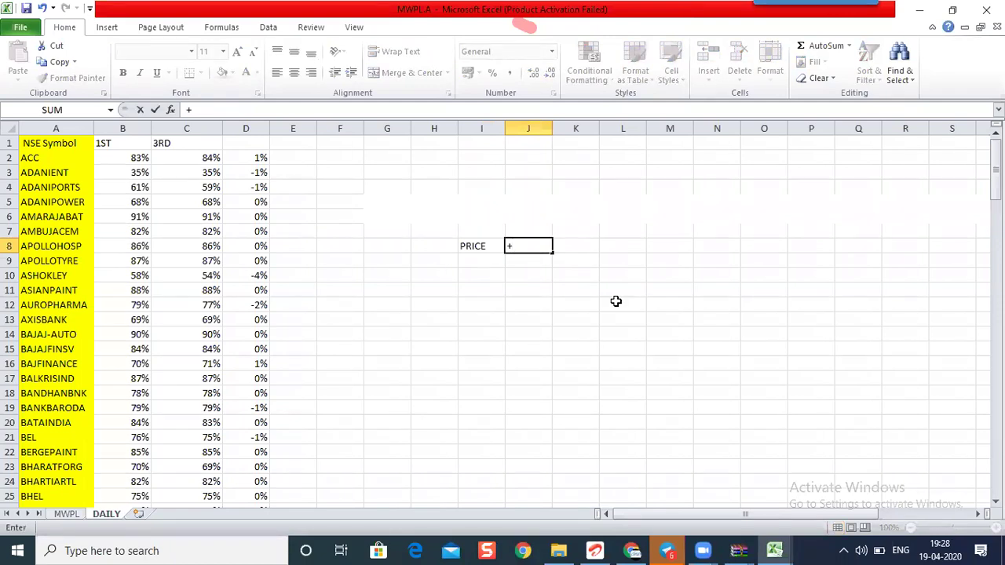
{"action": "key", "text": "Return"}
{"action": "key", "text": "Up"}
{"action": "key", "text": "Right"}
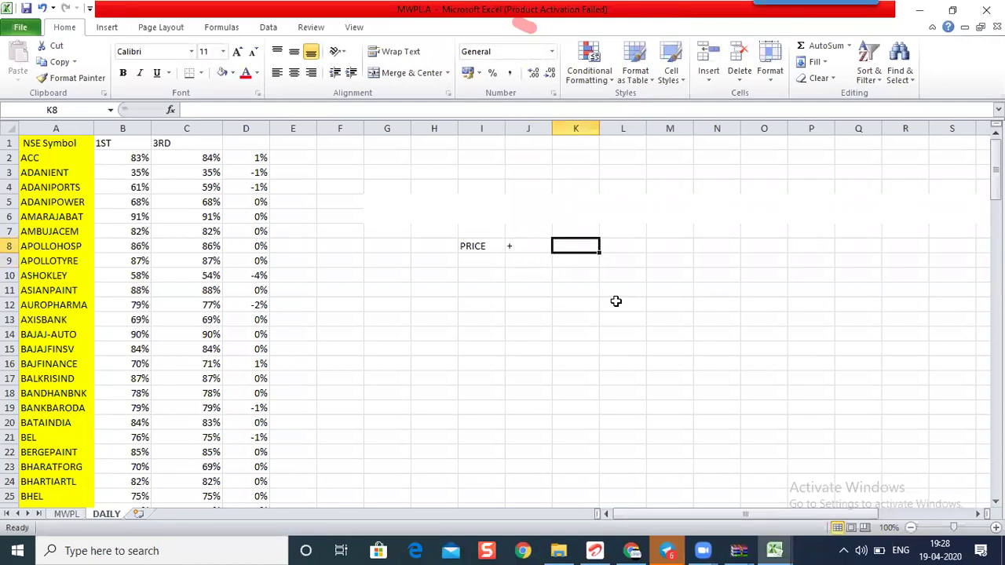
Complete row 8 of the example with a plus sign in K8 and the label BULLISH in M8.
{"action": "type", "text": "+"}
{"action": "key", "text": "Right"}
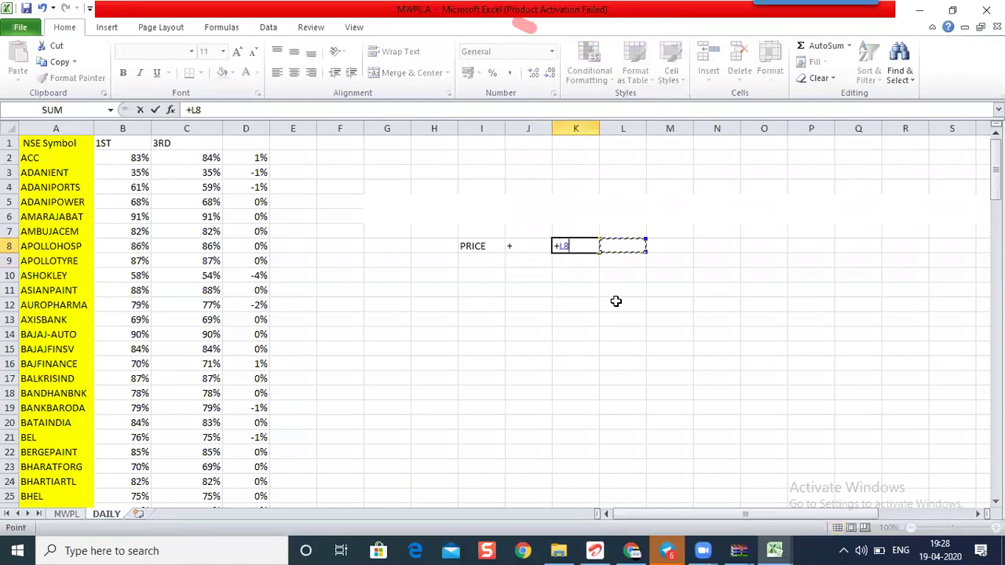
{"action": "key", "text": "BackSpace"}
{"action": "key", "text": "BackSpace"}
{"action": "key", "text": "Return"}
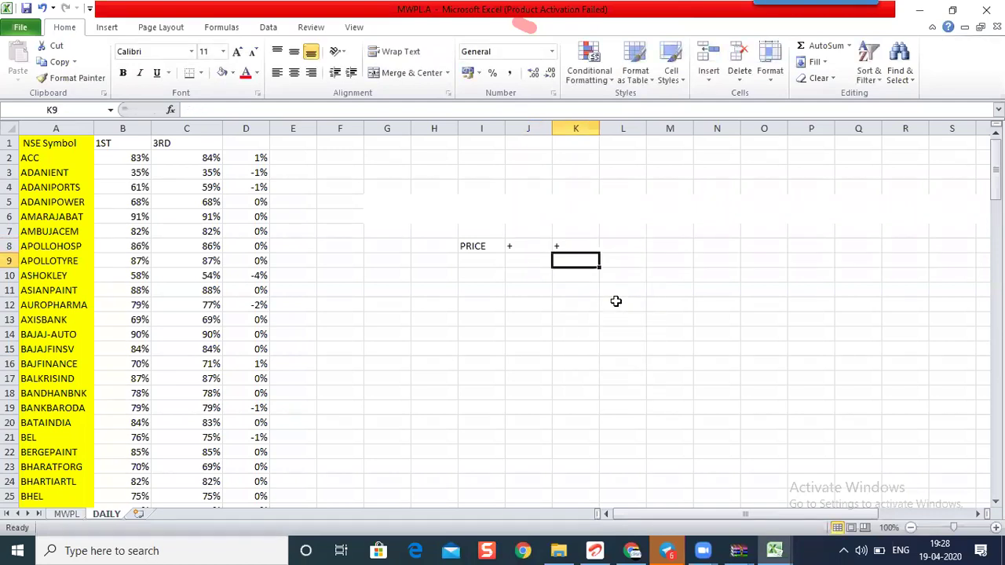
{"action": "key", "text": "Up"}
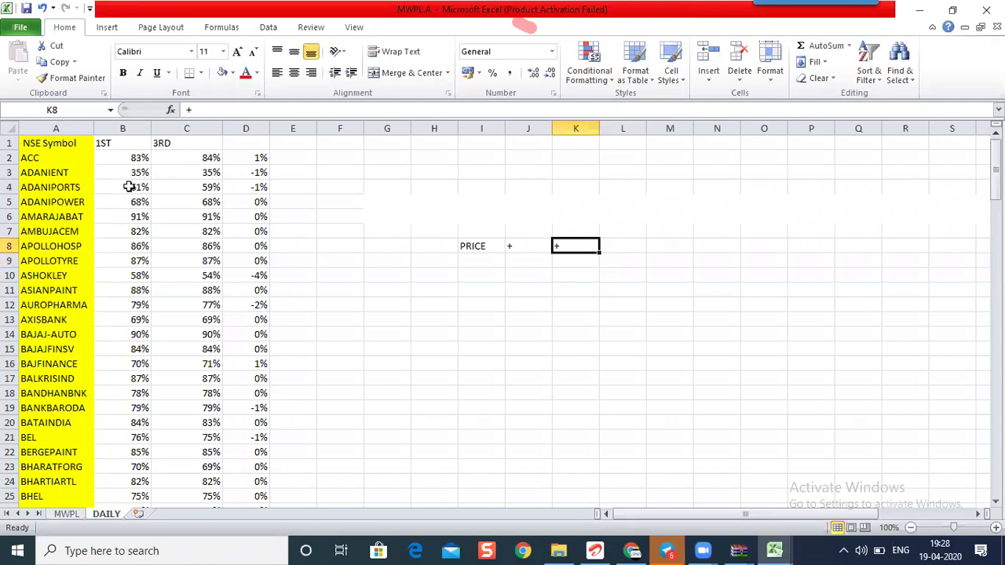
{"action": "left_click", "coordinate": [628, 245]}
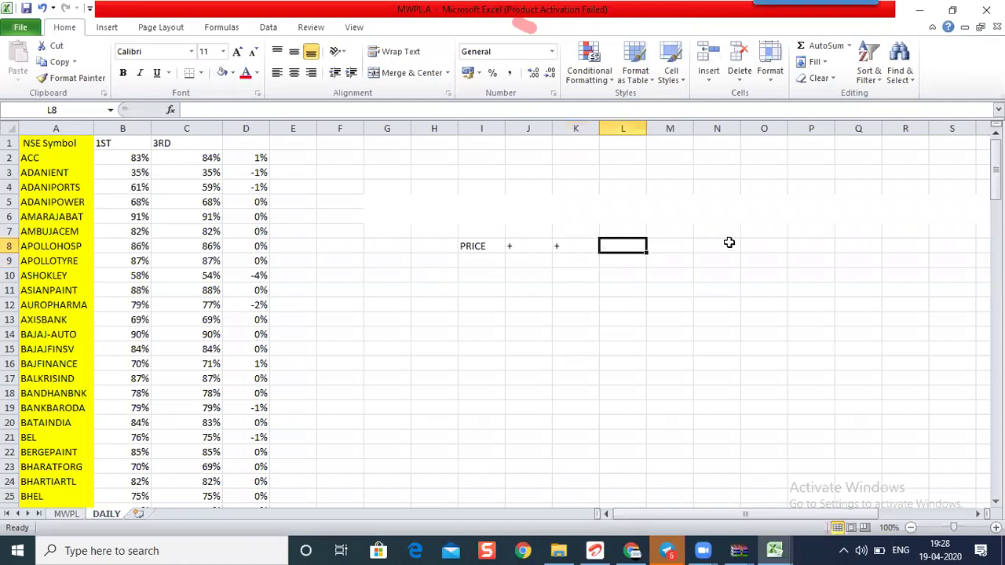
{"action": "left_click", "coordinate": [664, 243]}
{"action": "type", "text": "BU"}
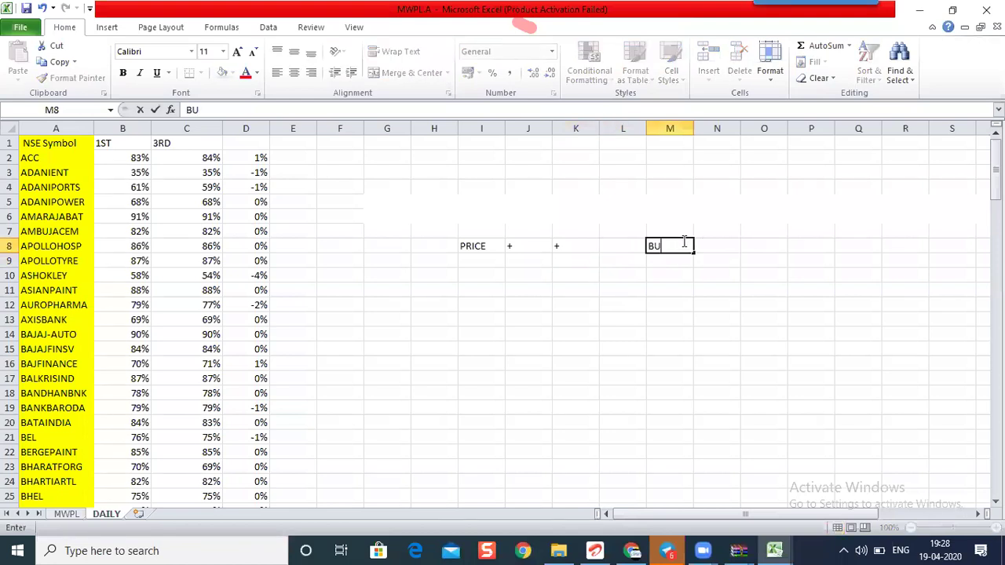
{"action": "type", "text": "LLISH"}
{"action": "left_click", "coordinate": [603, 454]}
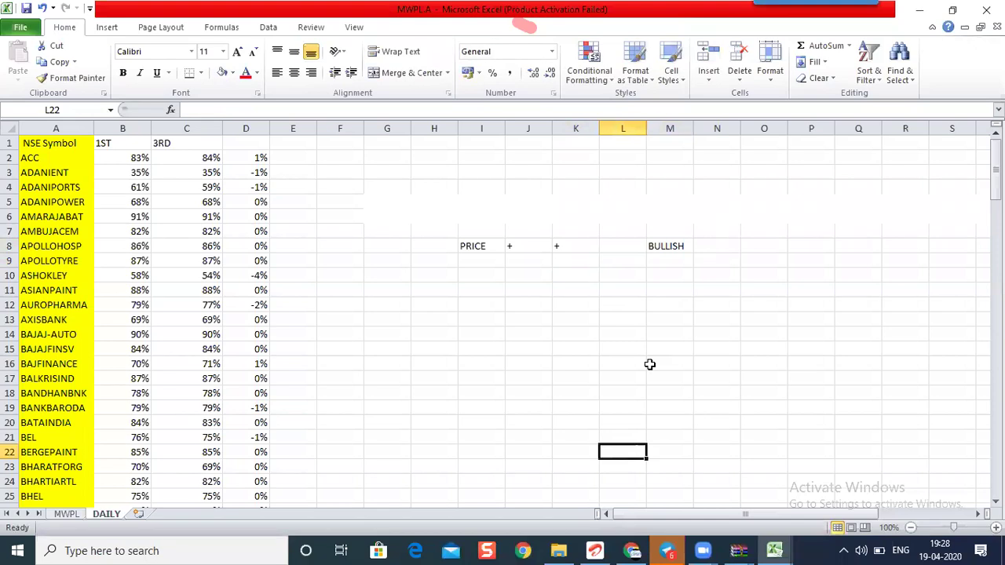
Add a second example row with PRICE in I9 and minus signs in J9 and K9.
{"action": "left_click", "coordinate": [469, 267]}
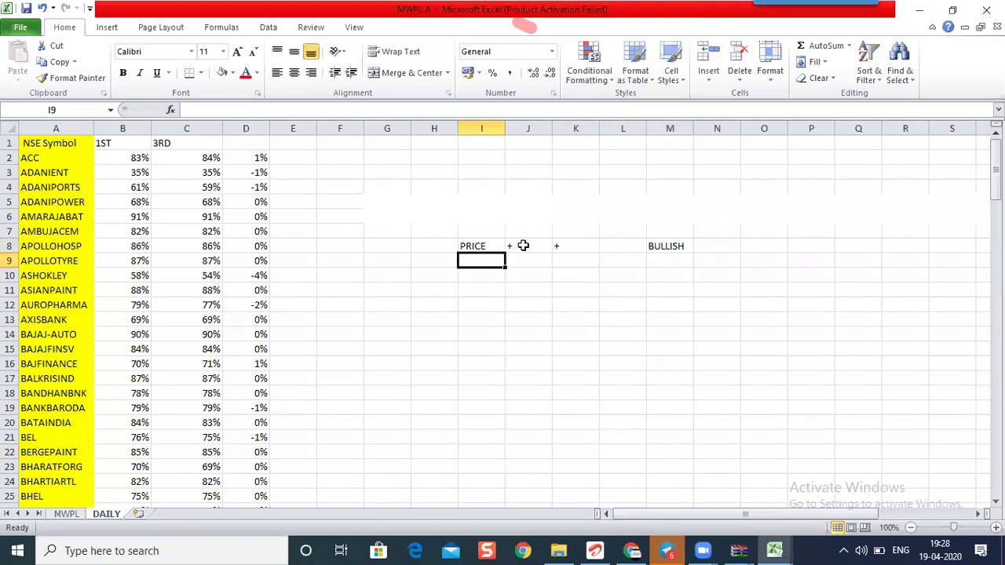
{"action": "type", "text": "PR"}
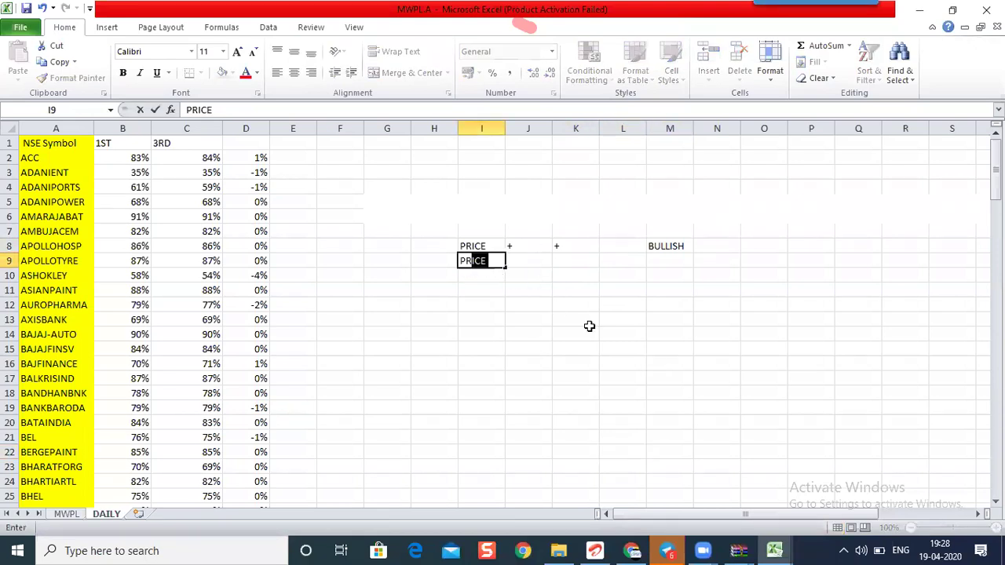
{"action": "type", "text": "ICE"}
{"action": "key", "text": "Tab"}
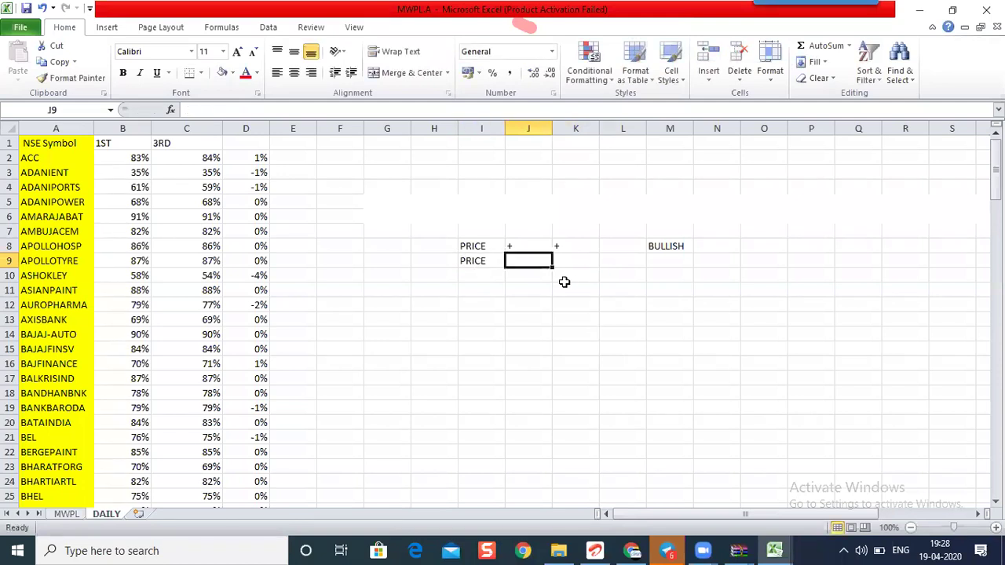
{"action": "type", "text": "-"}
{"action": "key", "text": "Tab"}
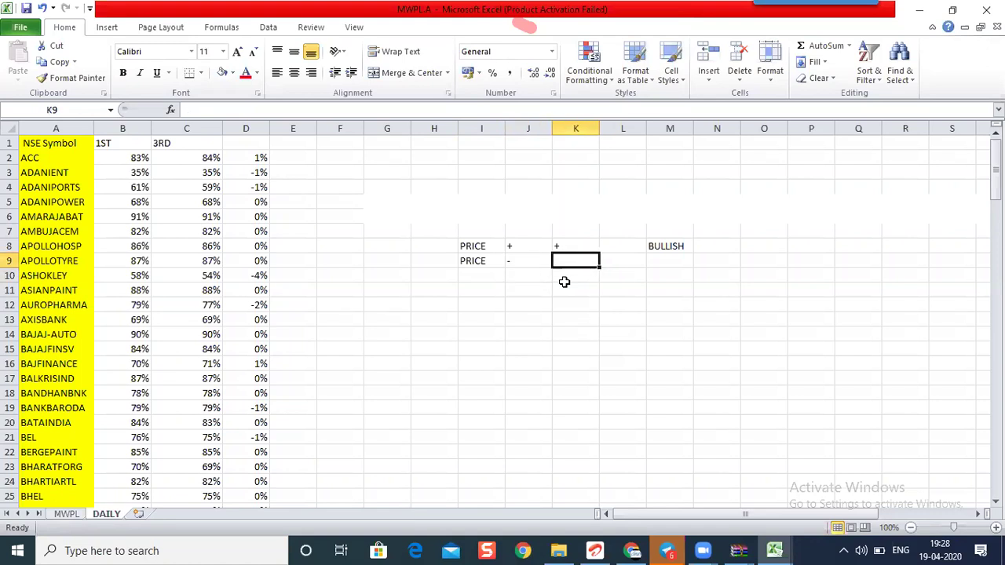
{"action": "type", "text": "-"}
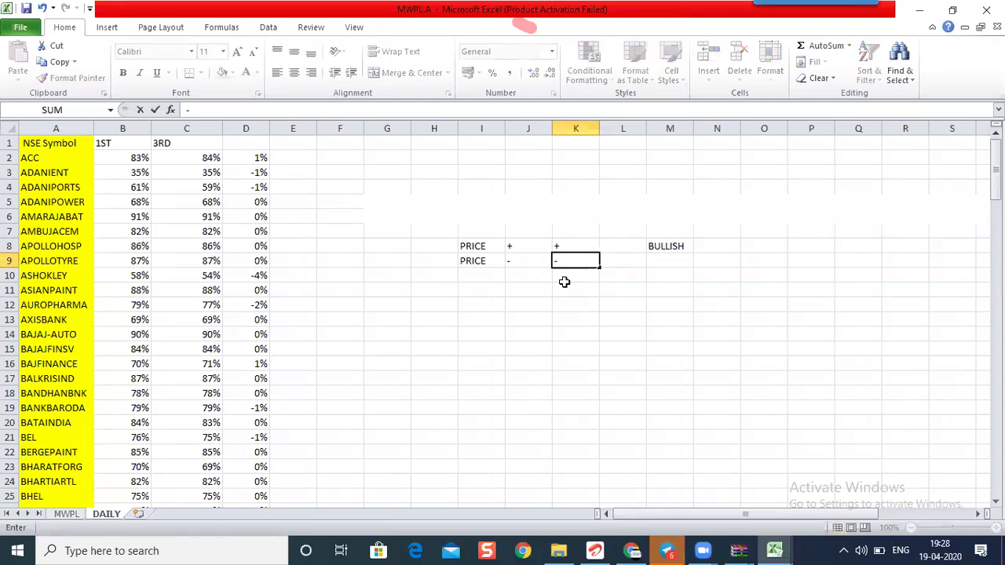
{"action": "key", "text": "Return"}
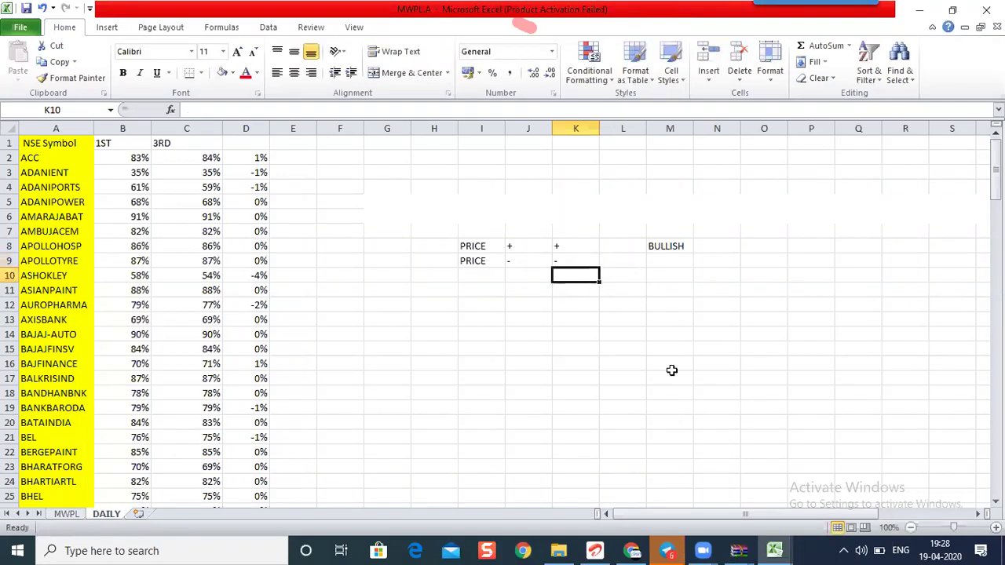
Label the second example row SELL in M9.
{"action": "key", "text": "Up"}
{"action": "key", "text": "Right"}
{"action": "key", "text": "Right"}
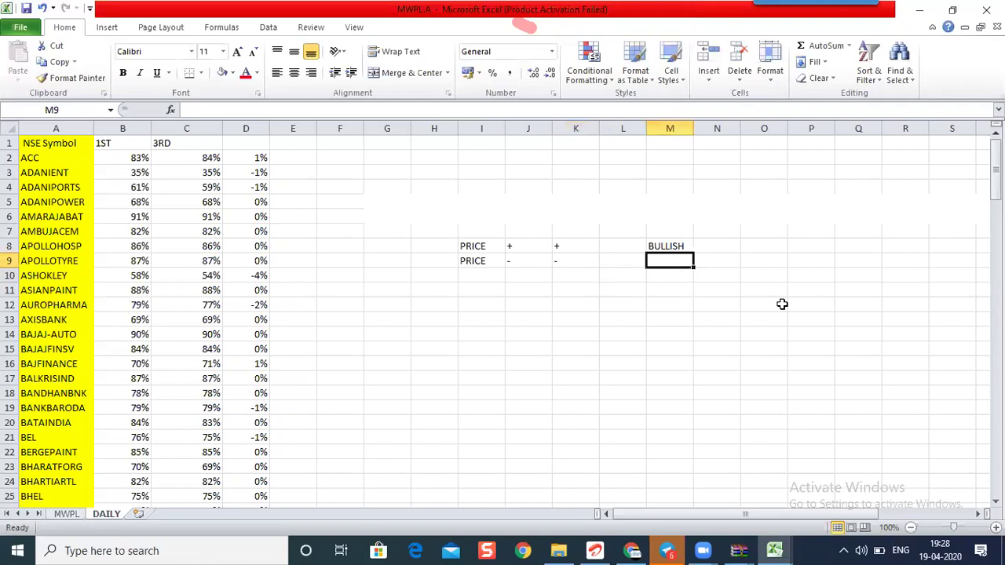
{"action": "type", "text": "SELL"}
{"action": "key", "text": "Return"}
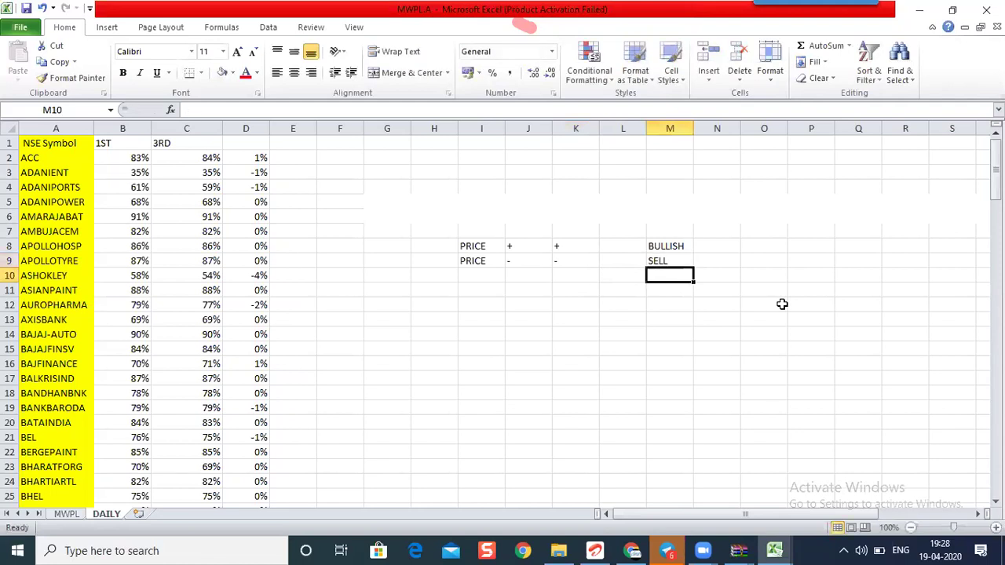
Begin another example row with PRICE in I11 and a plus sign in J11.
{"action": "left_click", "coordinate": [487, 290]}
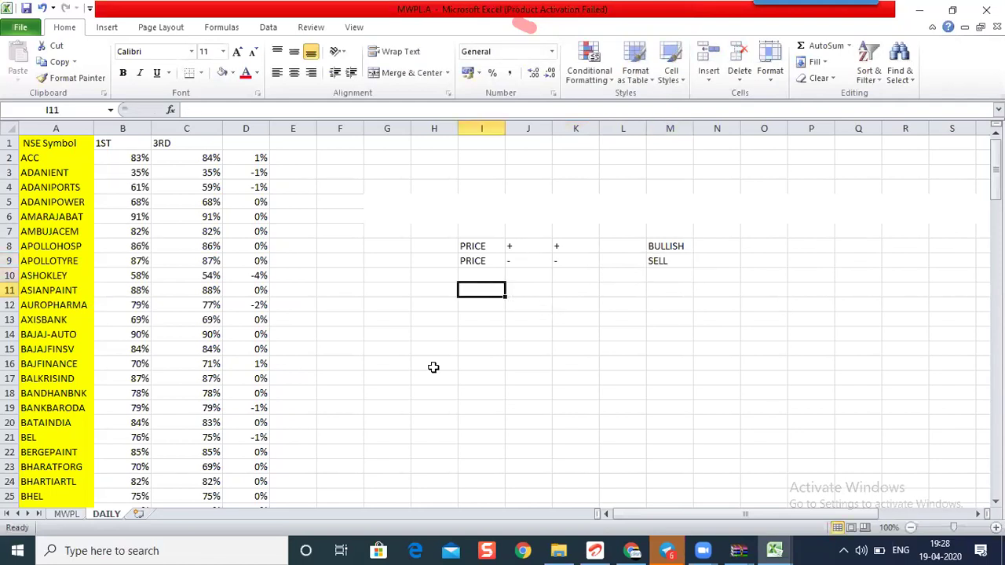
{"action": "type", "text": "P"}
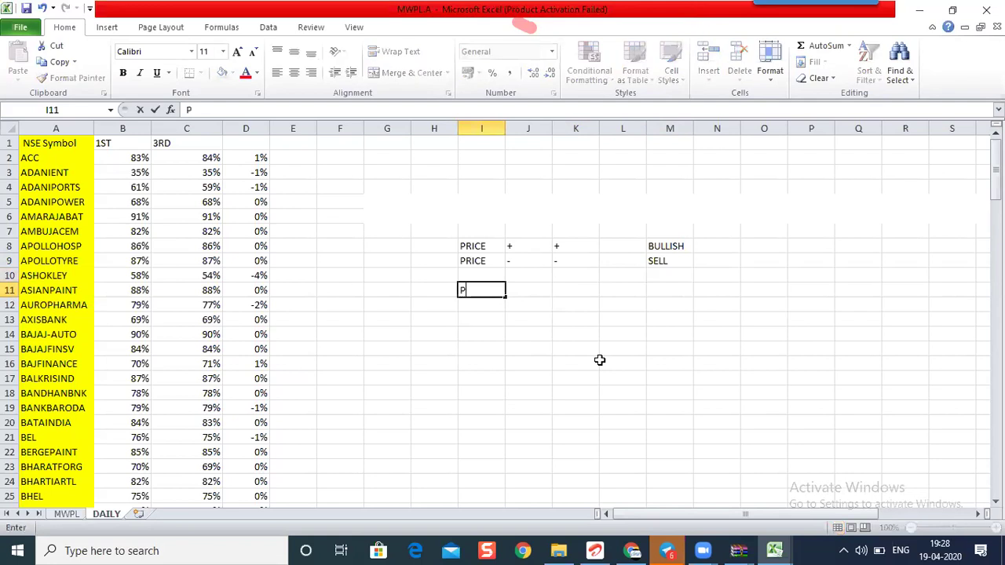
{"action": "type", "text": "RICE"}
{"action": "key", "text": "Tab"}
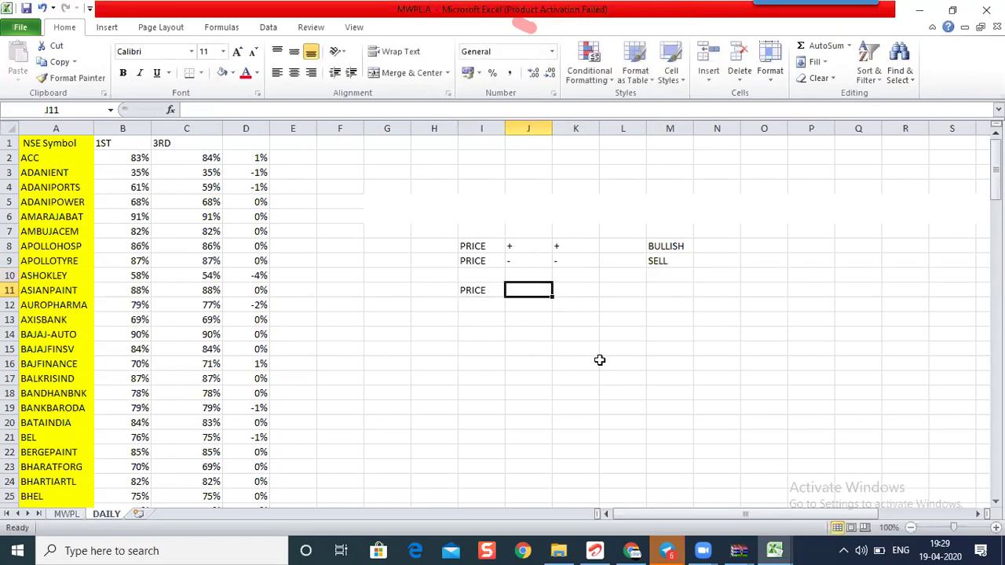
{"action": "type", "text": "+"}
{"action": "key", "text": "Right"}
{"action": "key", "text": "BackSpace"}
{"action": "key", "text": "BackSpace"}
{"action": "key", "text": "BackSpace"}
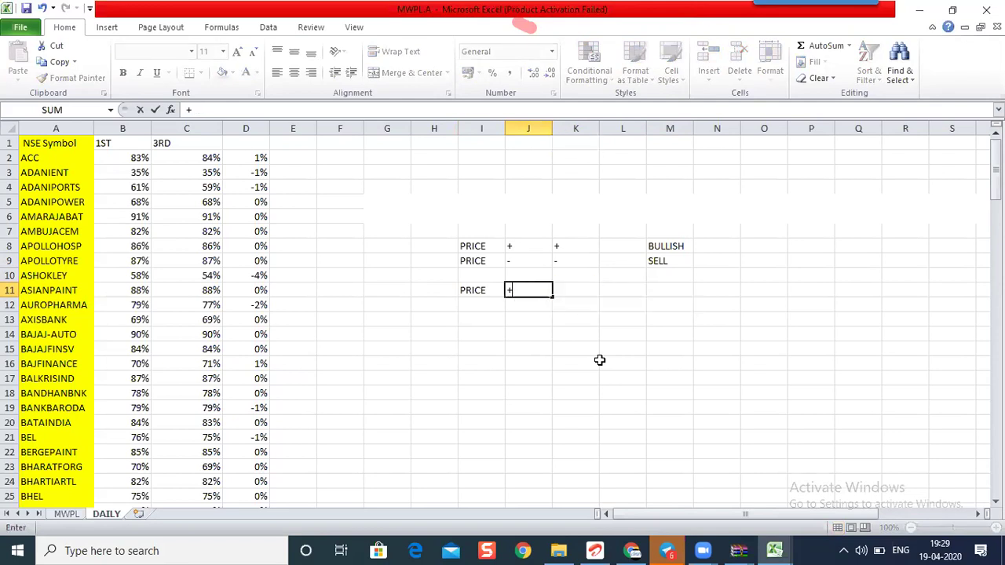
{"action": "key", "text": "Return"}
Change the sign in K8 of the BULLISH row to a minus sign.
{"action": "key", "text": "Up"}
{"action": "key", "text": "Up"}
{"action": "key", "text": "Up"}
{"action": "key", "text": "Up"}
{"action": "key", "text": "Right"}
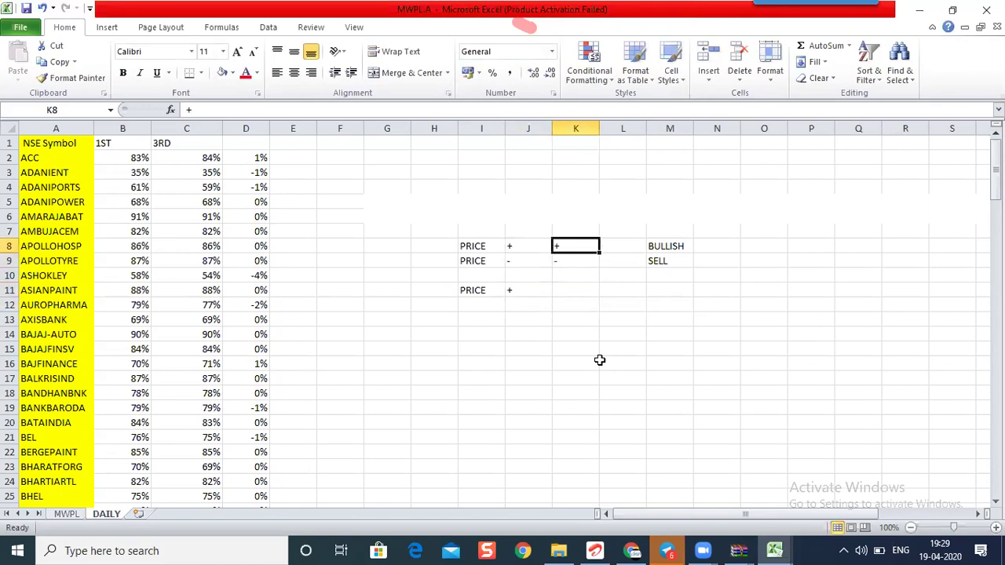
{"action": "type", "text": "-"}
{"action": "key", "text": "Down"}
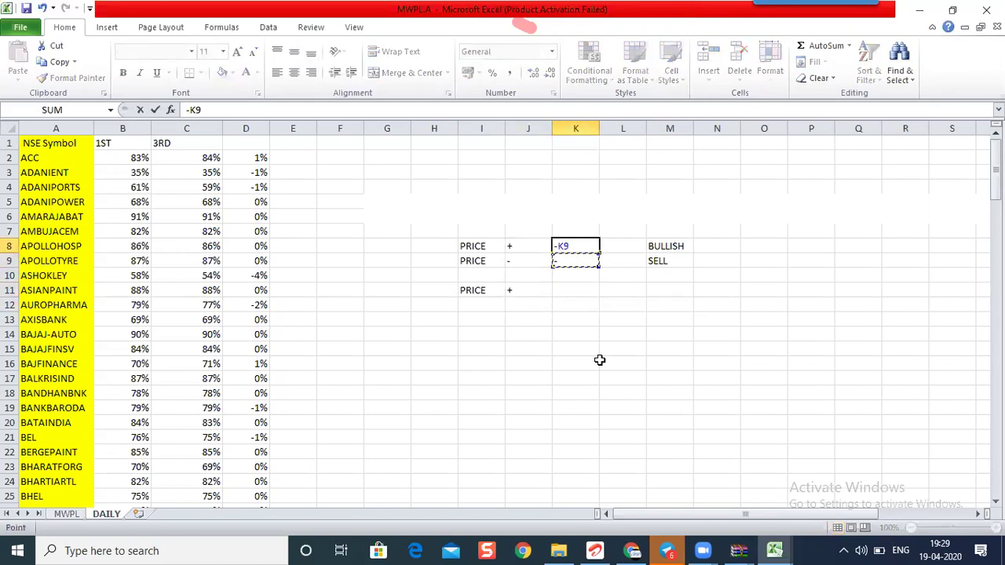
{"action": "key", "text": "BackSpace"}
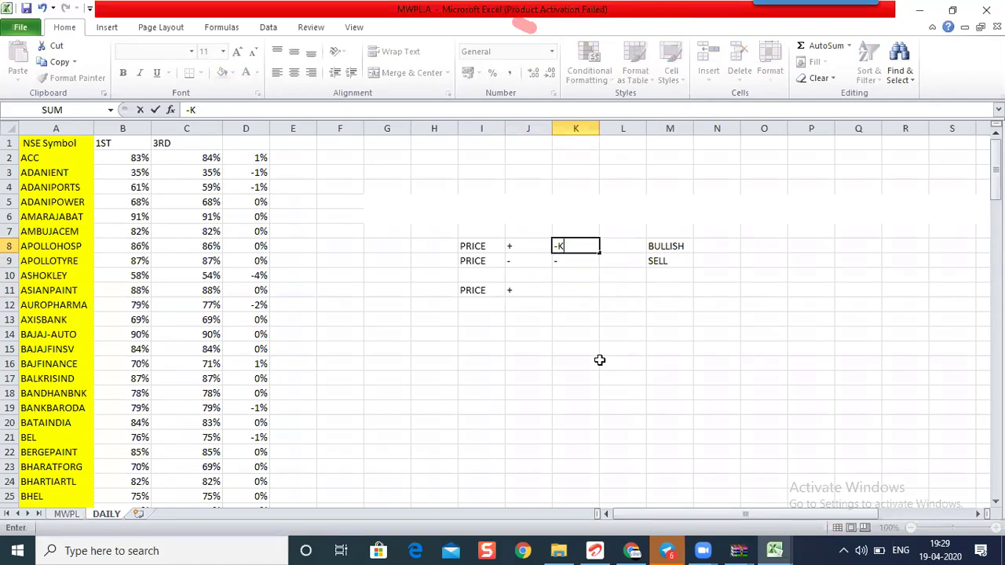
{"action": "key", "text": "BackSpace"}
{"action": "key", "text": "Left"}
{"action": "left_click", "coordinate": [572, 246]}
Add the column headings MWPL in K7 and PRICE in J7 above the example signs.
{"action": "left_click", "coordinate": [587, 229]}
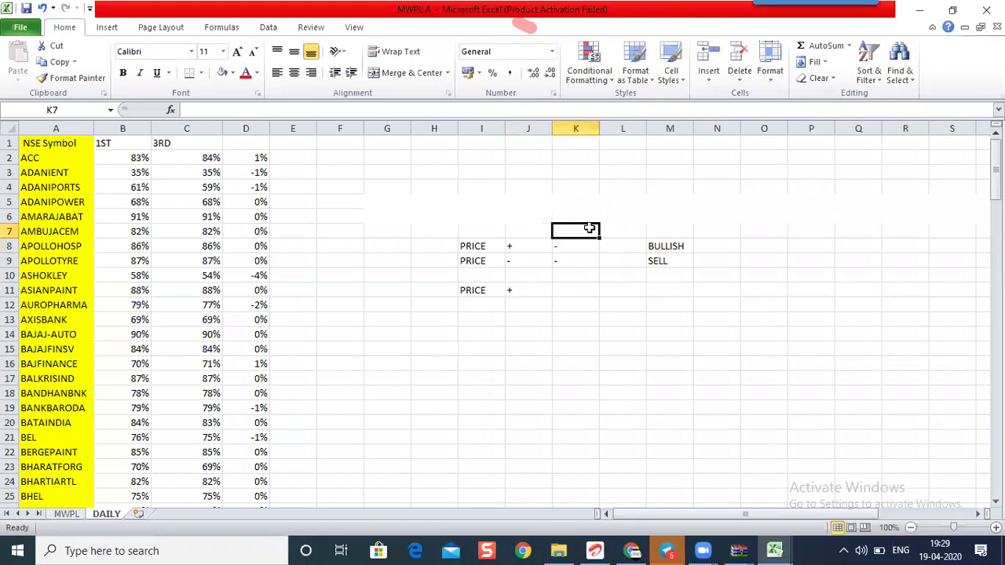
{"action": "type", "text": "MWPL"}
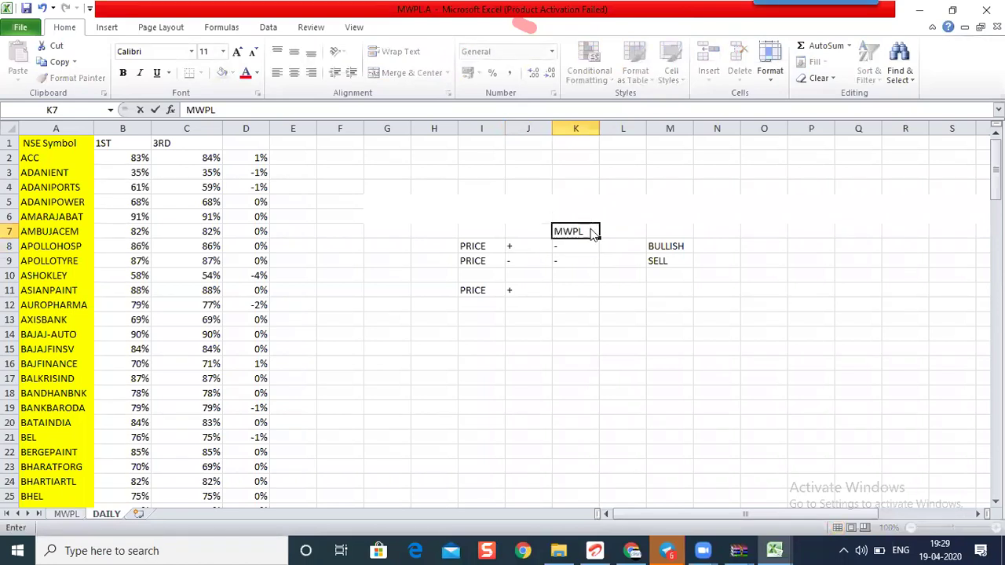
{"action": "key", "text": "Return"}
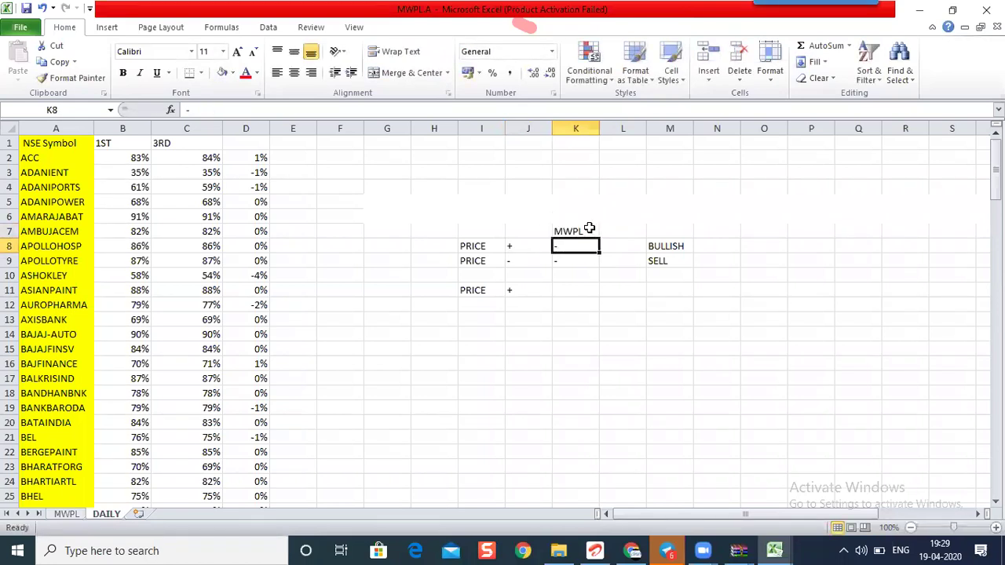
{"action": "left_click", "coordinate": [523, 234]}
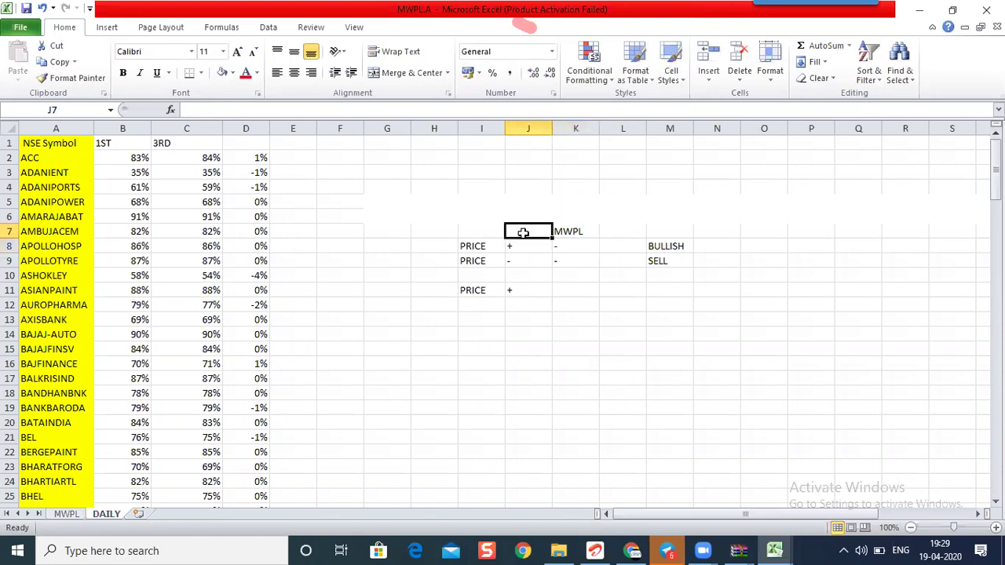
{"action": "type", "text": "PRICE"}
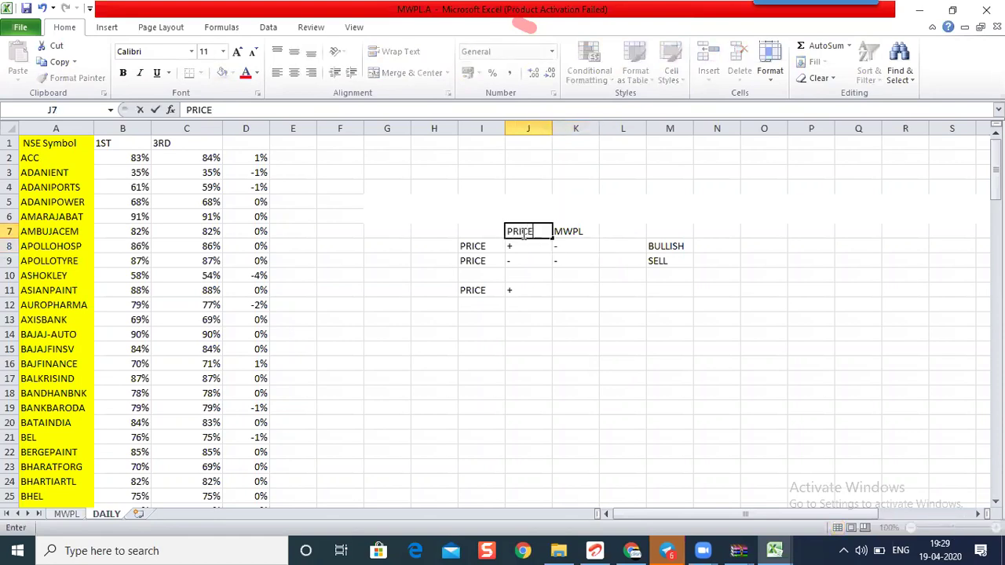
{"action": "left_click", "coordinate": [543, 357]}
Delete the row labels PRICE from column I, clearing I7 to I12.
{"action": "left_click_drag", "start_coordinate": [469, 248], "coordinate": [487, 300]}
{"action": "key", "text": "Delete"}
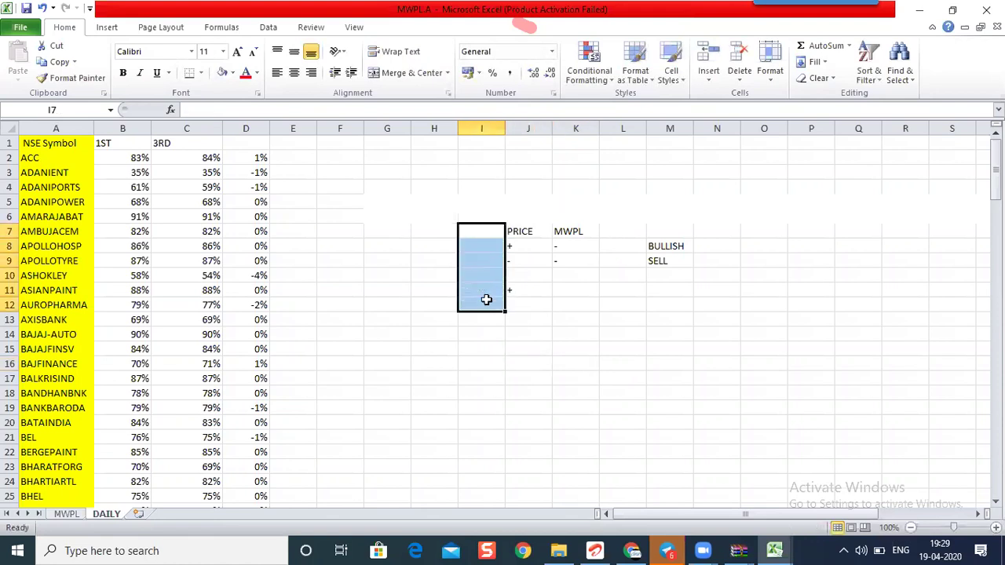
{"action": "left_click", "coordinate": [492, 397]}
Compare the daily MWPL changes in D2 and D3 with the price sign in J8.
{"action": "left_click", "coordinate": [250, 174]}
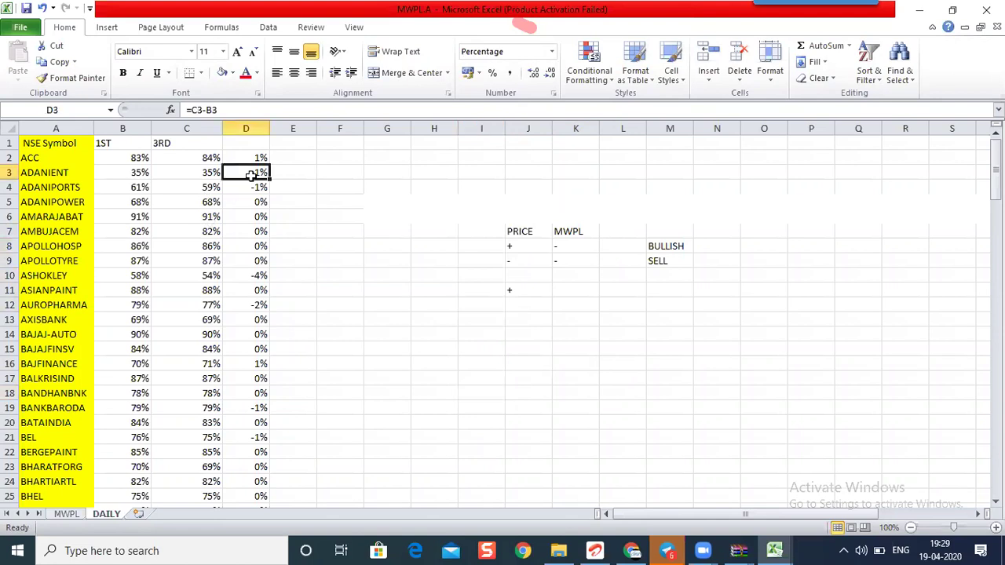
{"action": "left_click", "coordinate": [252, 158]}
{"action": "key", "text": "Down"}
{"action": "left_click", "coordinate": [256, 158]}
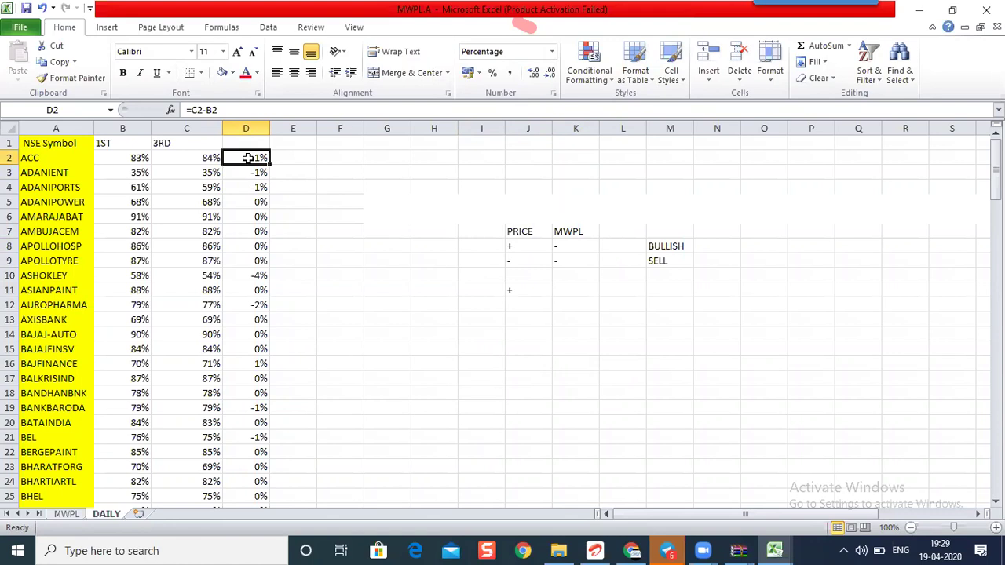
{"action": "left_click", "coordinate": [518, 246]}
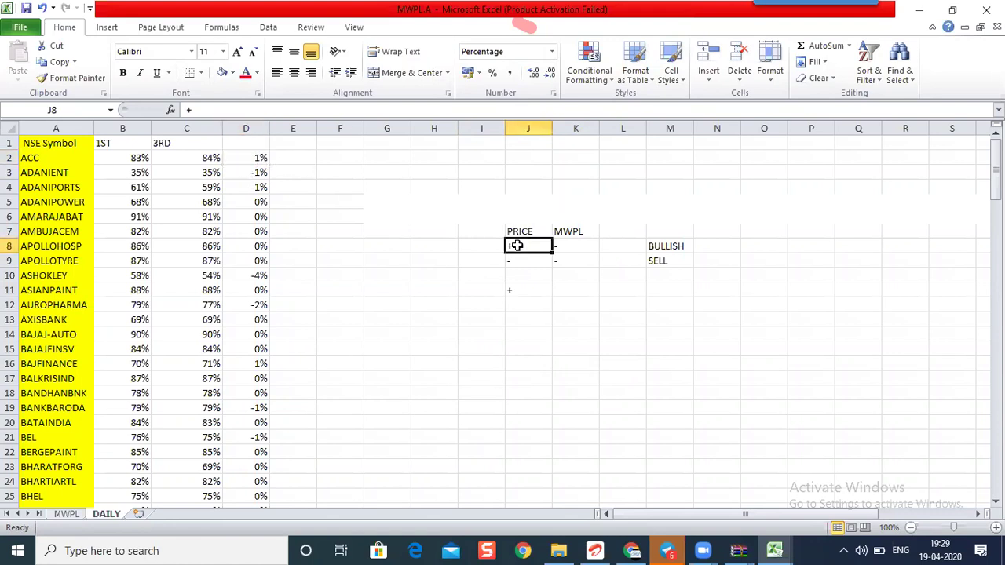
Compare the MWPL change in D3 with the signs in J8 and K8 and the BULLISH signal in M8.
{"action": "left_click", "coordinate": [575, 246]}
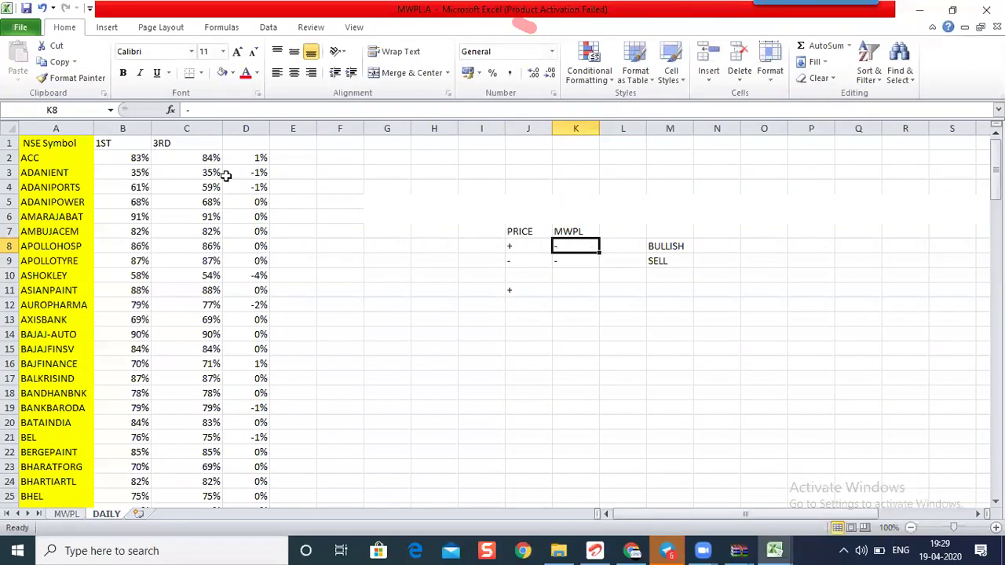
{"action": "left_click", "coordinate": [252, 173]}
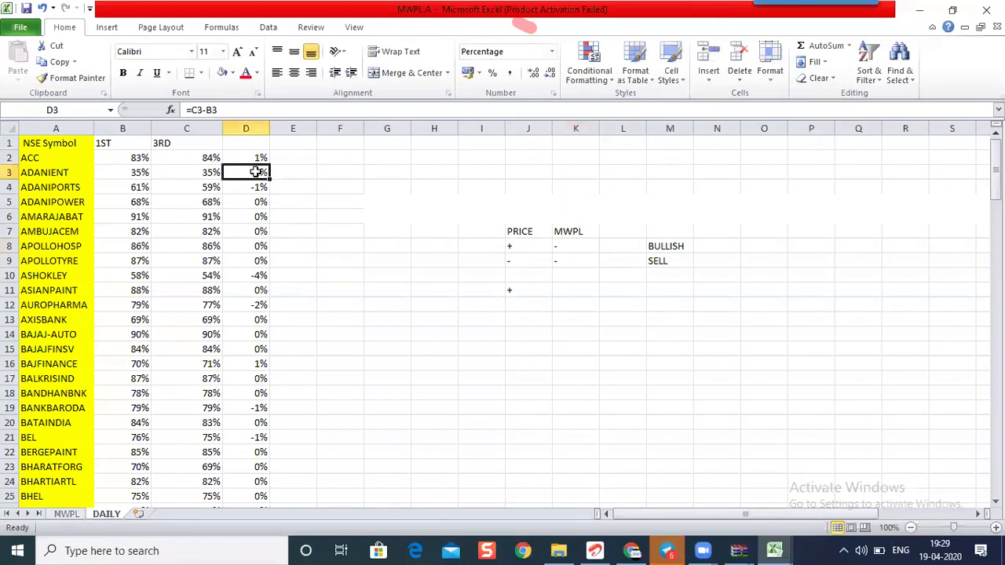
{"action": "left_click", "coordinate": [562, 246]}
{"action": "left_click", "coordinate": [524, 245]}
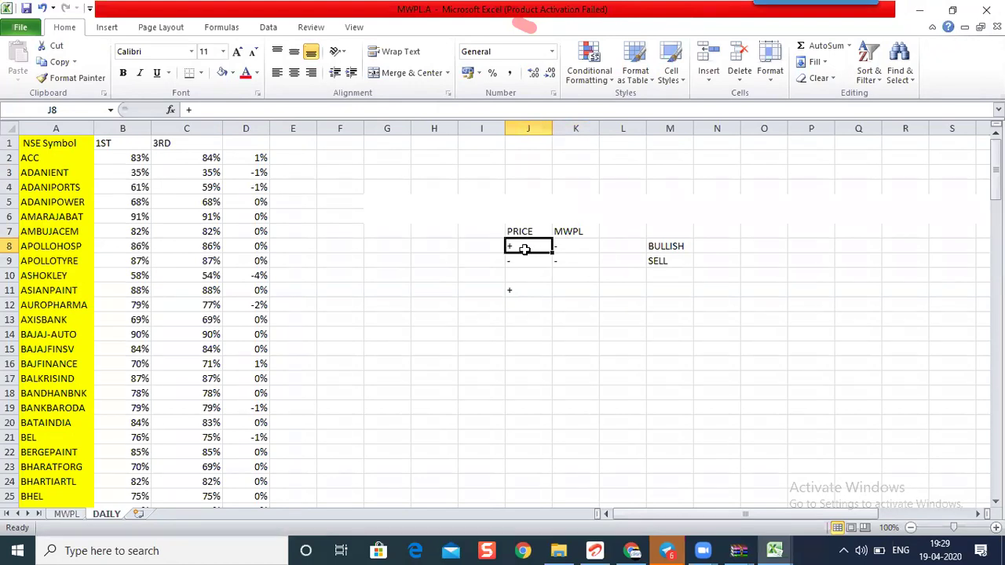
{"action": "left_click", "coordinate": [697, 233]}
{"action": "left_click", "coordinate": [652, 259]}
{"action": "left_click", "coordinate": [654, 246]}
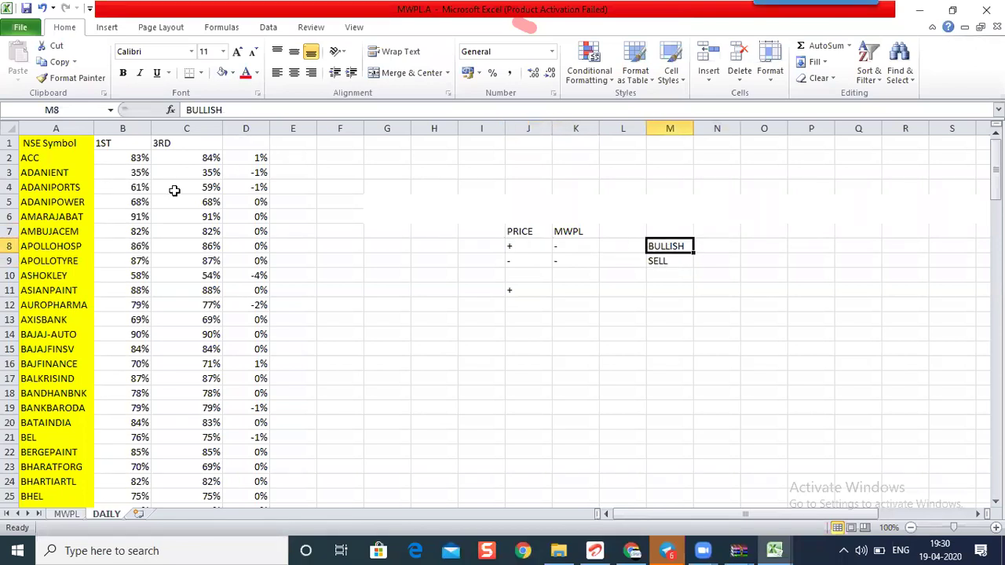
Compare the ADANIPORTS change in D4 with the signs in J9 and K9 and the SELL signal in M9.
{"action": "left_click", "coordinate": [250, 188]}
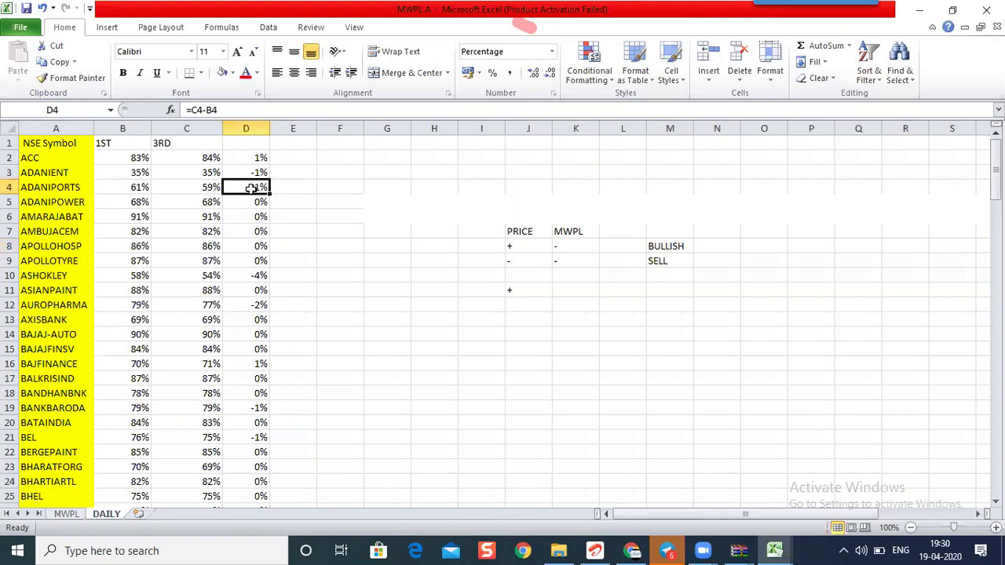
{"action": "left_click", "coordinate": [570, 263]}
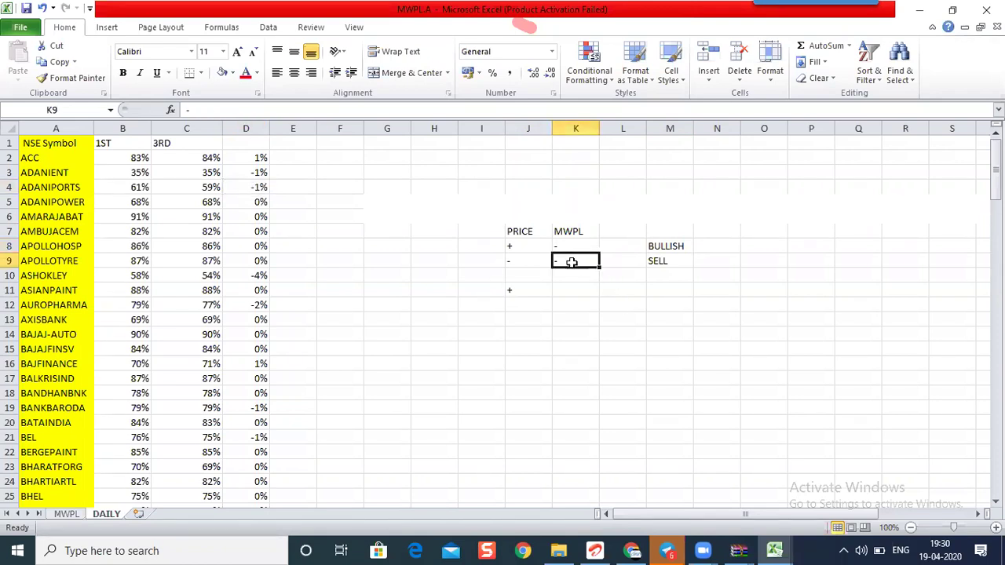
{"action": "left_click", "coordinate": [521, 260]}
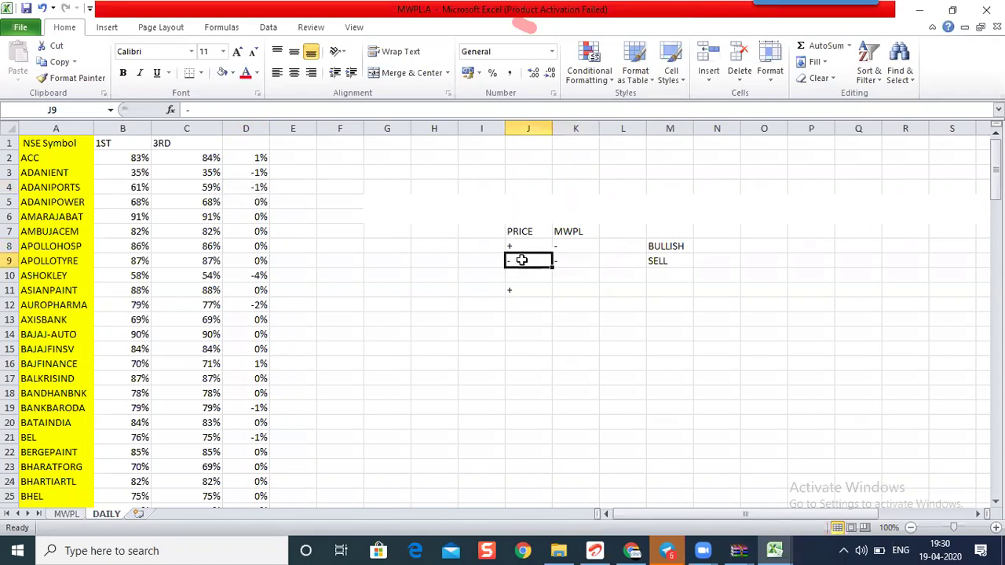
{"action": "left_click", "coordinate": [657, 262]}
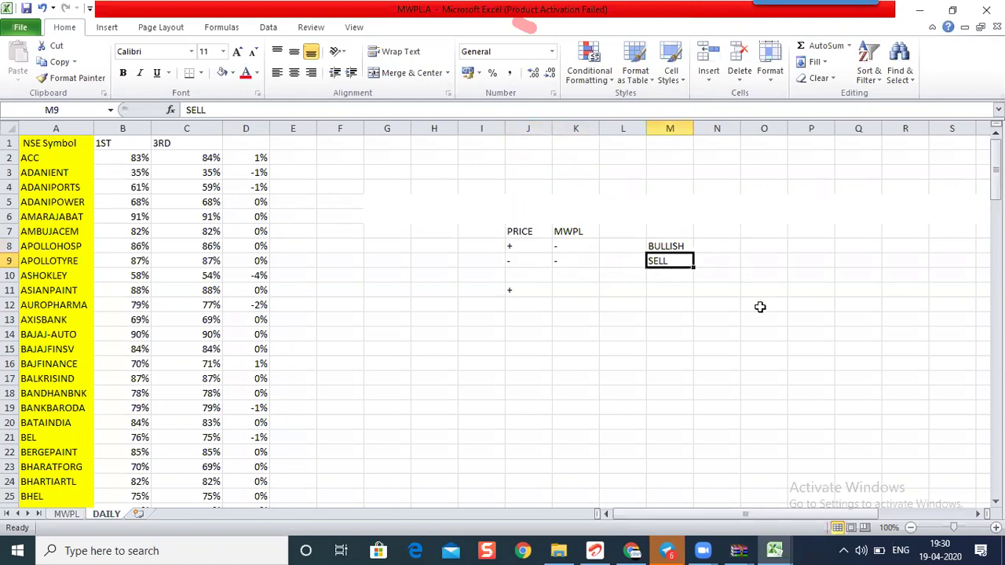
{"action": "left_click", "coordinate": [512, 264]}
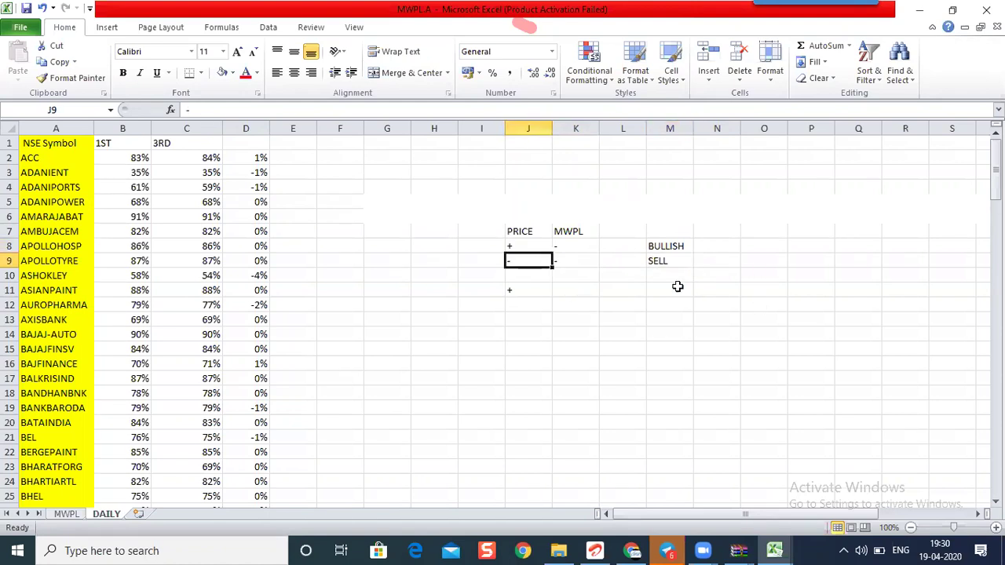
Clear the stray sign in J11 and enter plus signs in J10 under PRICE and K10 under MWPL.
{"action": "left_click", "coordinate": [525, 289]}
{"action": "left_click", "coordinate": [528, 275]}
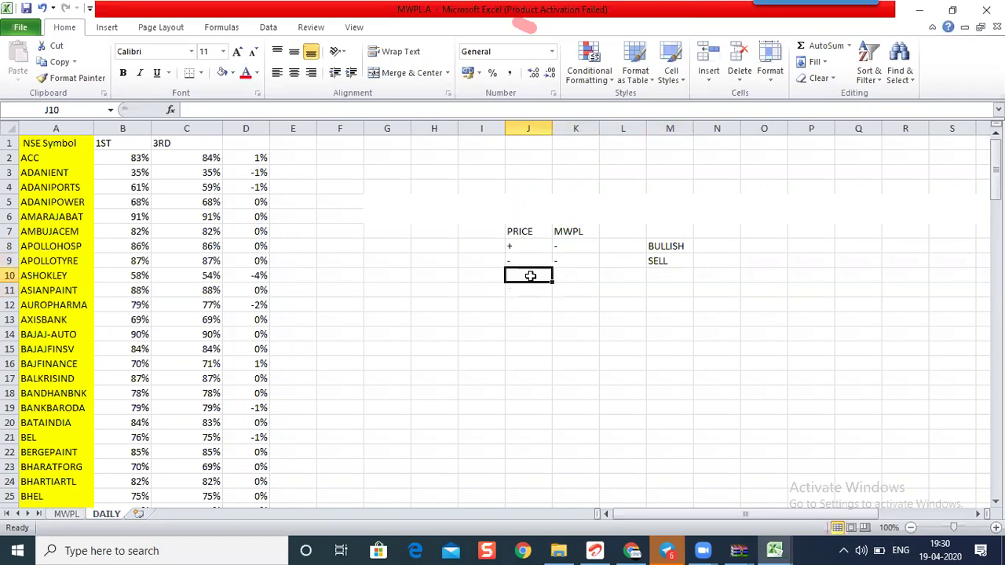
{"action": "type", "text": "+"}
{"action": "key", "text": "Right"}
{"action": "key", "text": "BackSpace"}
{"action": "key", "text": "BackSpace"}
{"action": "key", "text": "BackSpace"}
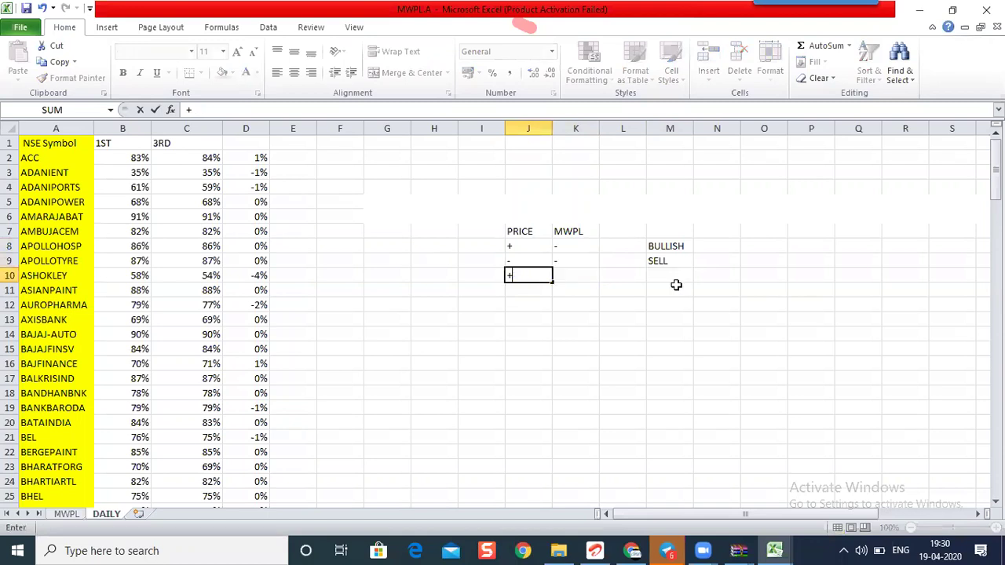
{"action": "key", "text": "Return"}
{"action": "left_click", "coordinate": [575, 277]}
{"action": "type", "text": "+"}
{"action": "key", "text": "Return"}
Label the row with both plus signs SELL POSITION CLOSING in M10.
{"action": "left_click", "coordinate": [648, 315]}
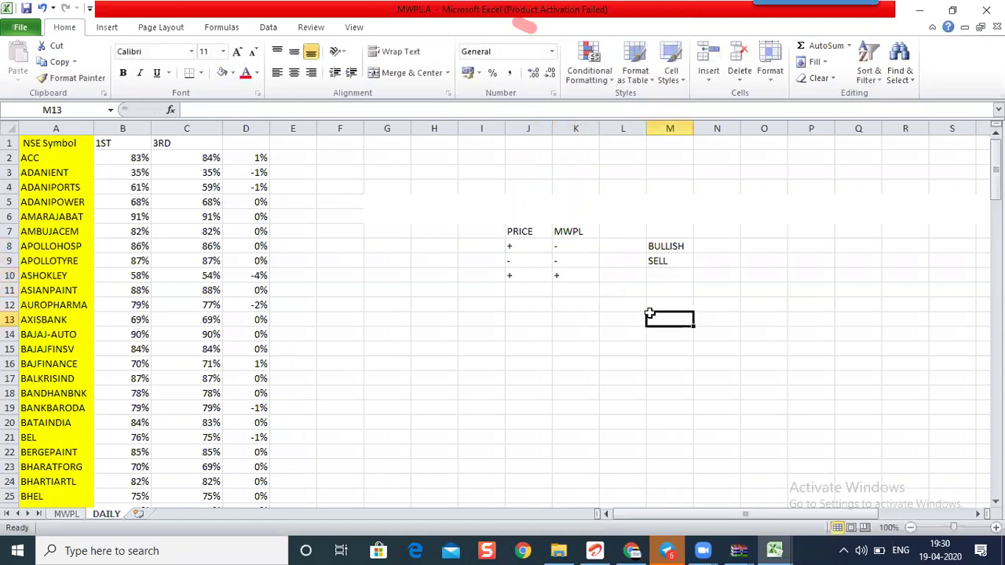
{"action": "left_click", "coordinate": [661, 273]}
{"action": "type", "text": "SELL"}
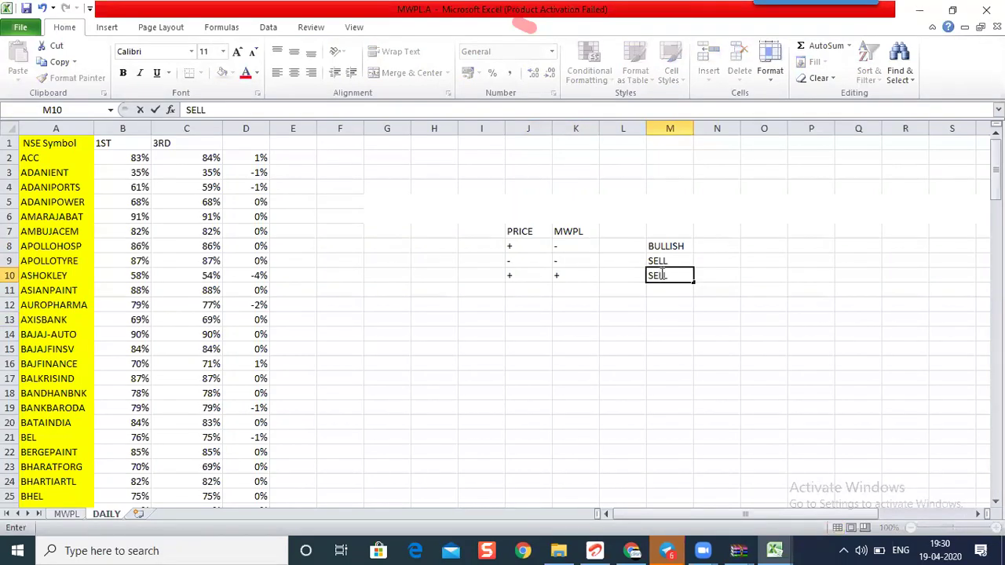
{"action": "type", "text": " POSITION "}
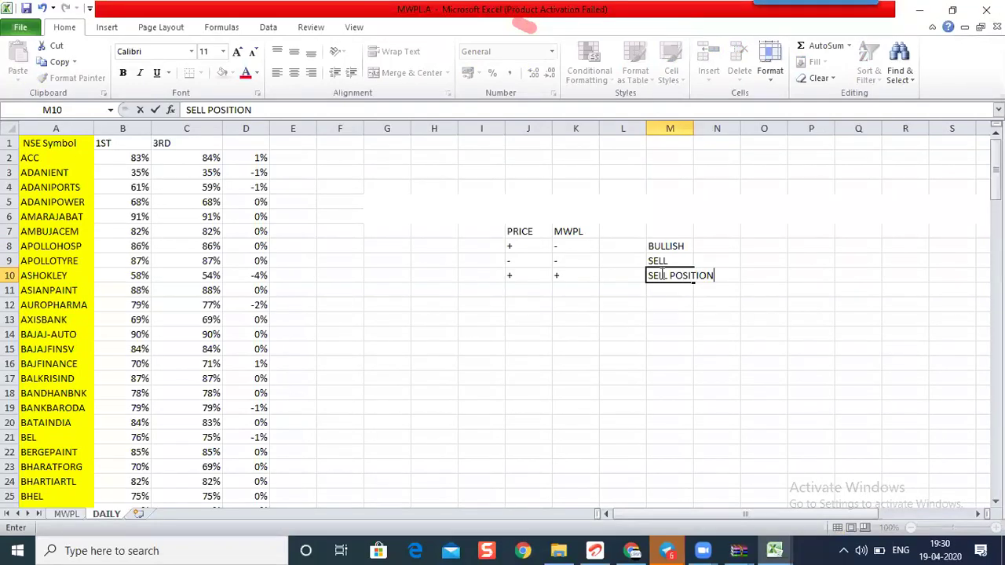
{"action": "type", "text": "CLOSING"}
{"action": "key", "text": "Return"}
{"action": "left_click", "coordinate": [742, 375]}
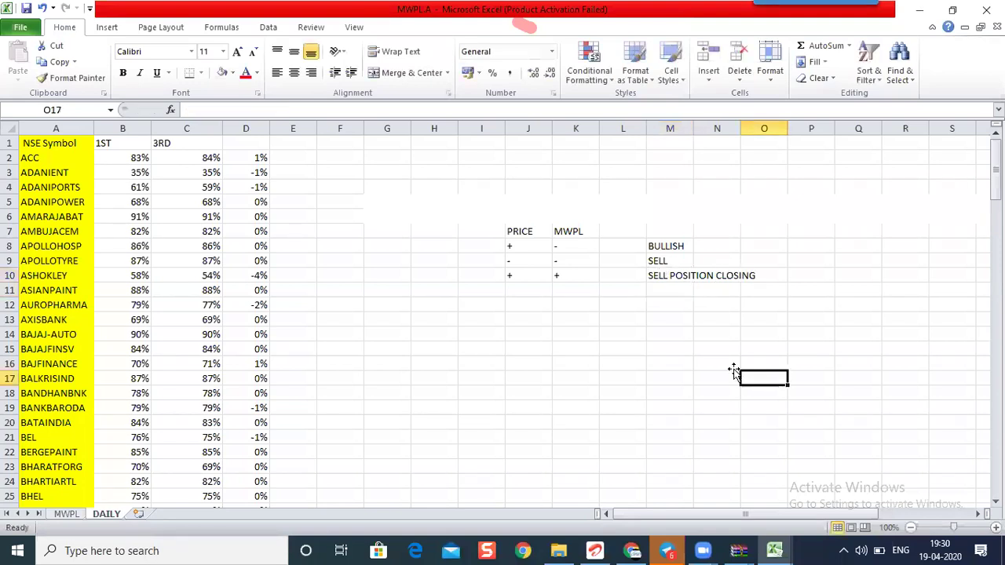
Replace the signal text in M10 for the row with both plus signs with SHORT COVERING.
{"action": "left_click", "coordinate": [525, 272]}
{"action": "left_click", "coordinate": [577, 276]}
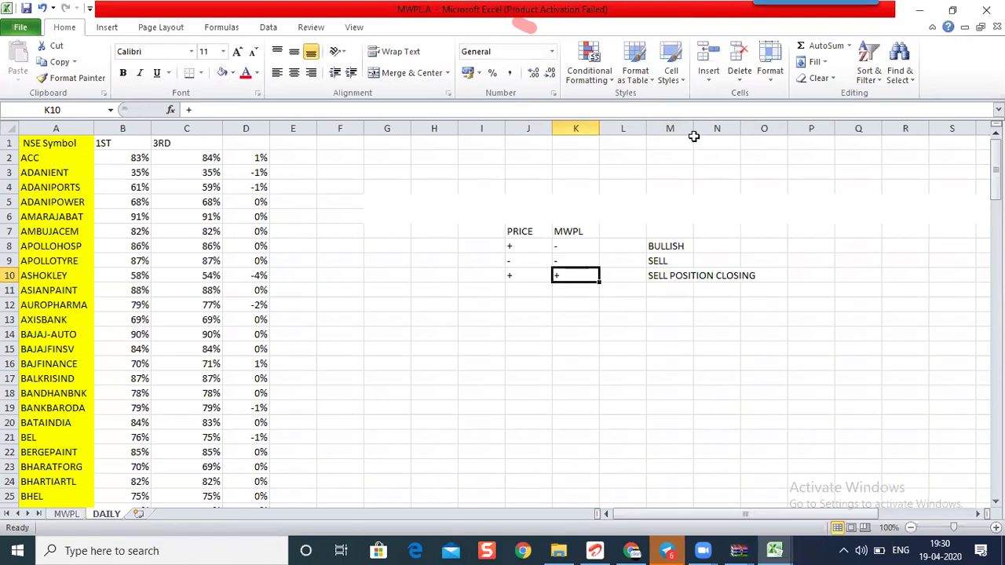
{"action": "left_click", "coordinate": [673, 276]}
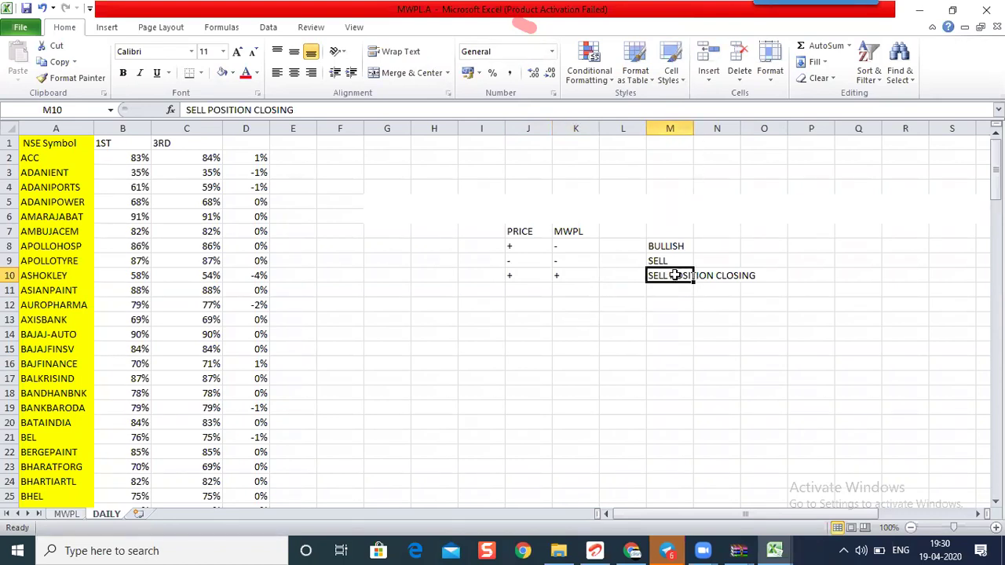
{"action": "type", "text": "SHO"}
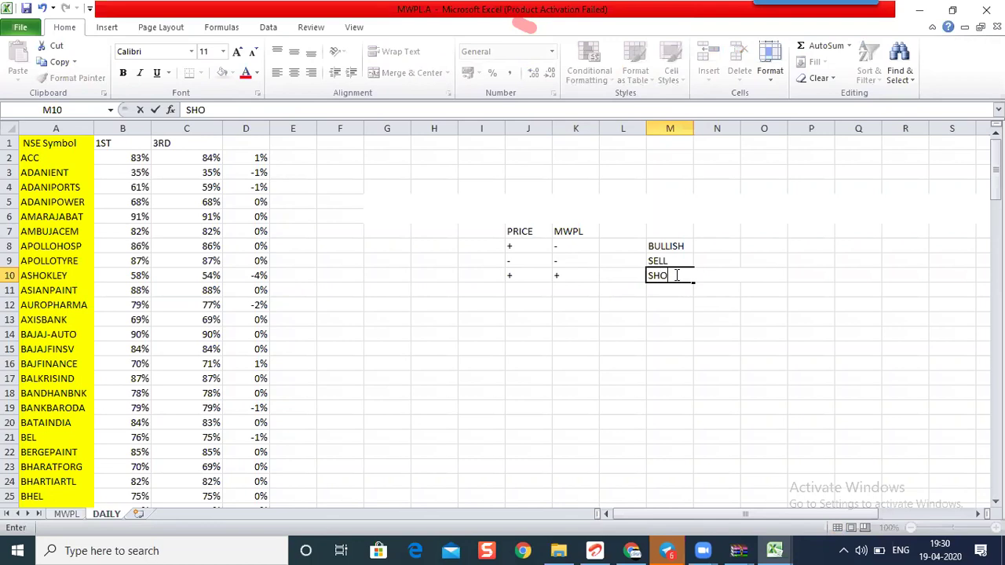
{"action": "type", "text": "RT COVING"}
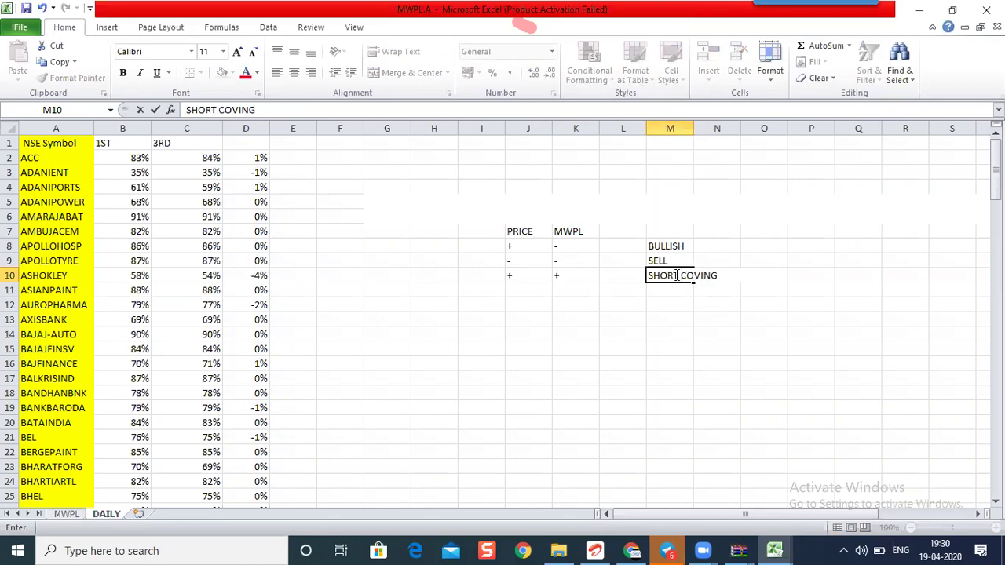
{"action": "left_click", "coordinate": [678, 403]}
{"action": "left_click", "coordinate": [685, 275]}
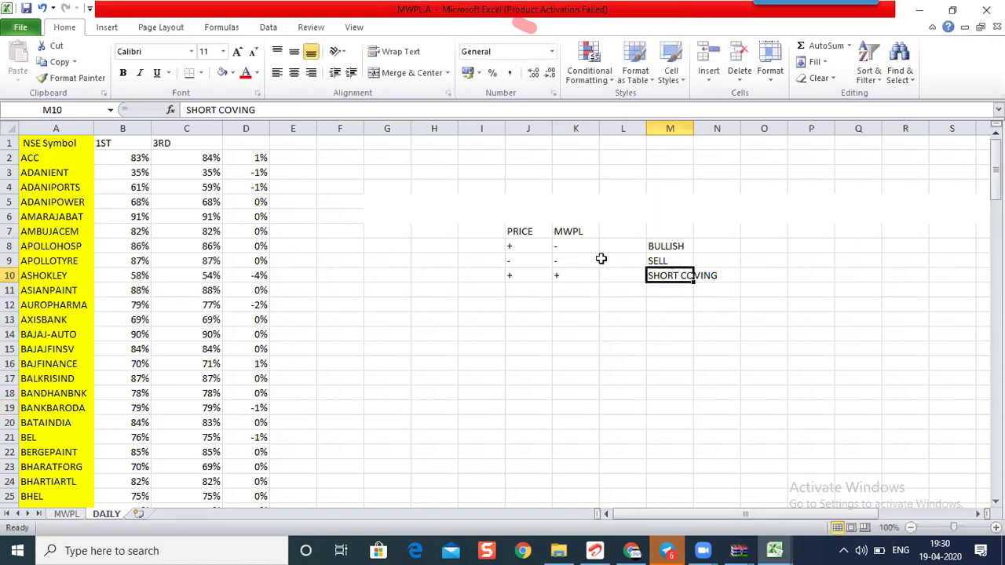
{"action": "left_click", "coordinate": [231, 110]}
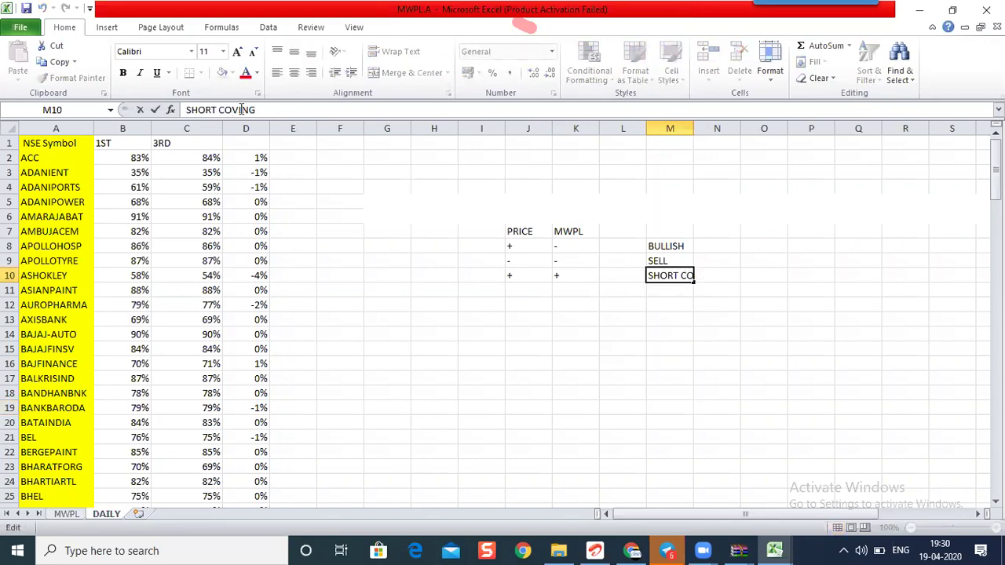
{"action": "type", "text": "ER"}
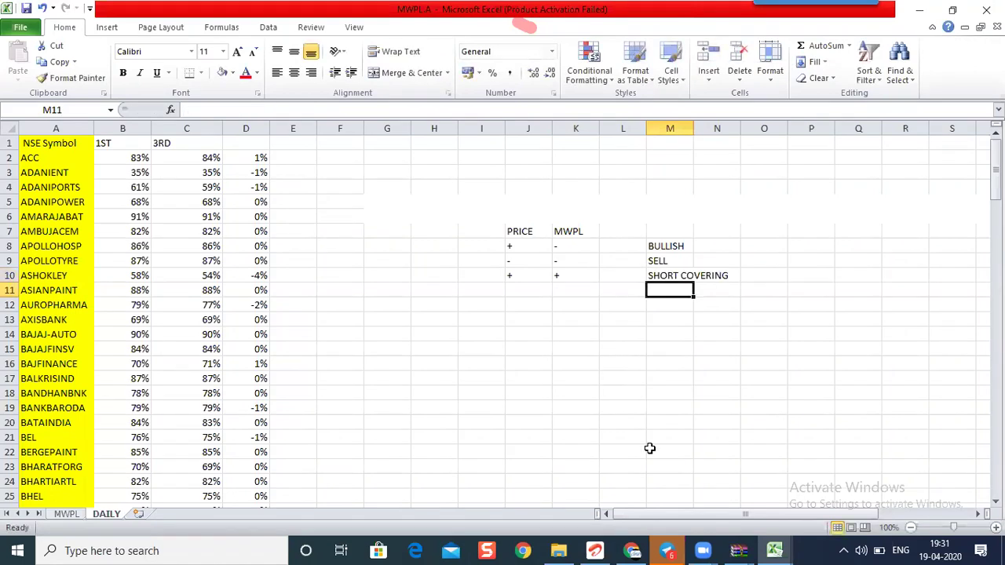
Enter a minus sign in J11 under PRICE and a plus sign in K11 under MWPL.
{"action": "left_click", "coordinate": [520, 291]}
{"action": "type", "text": "-"}
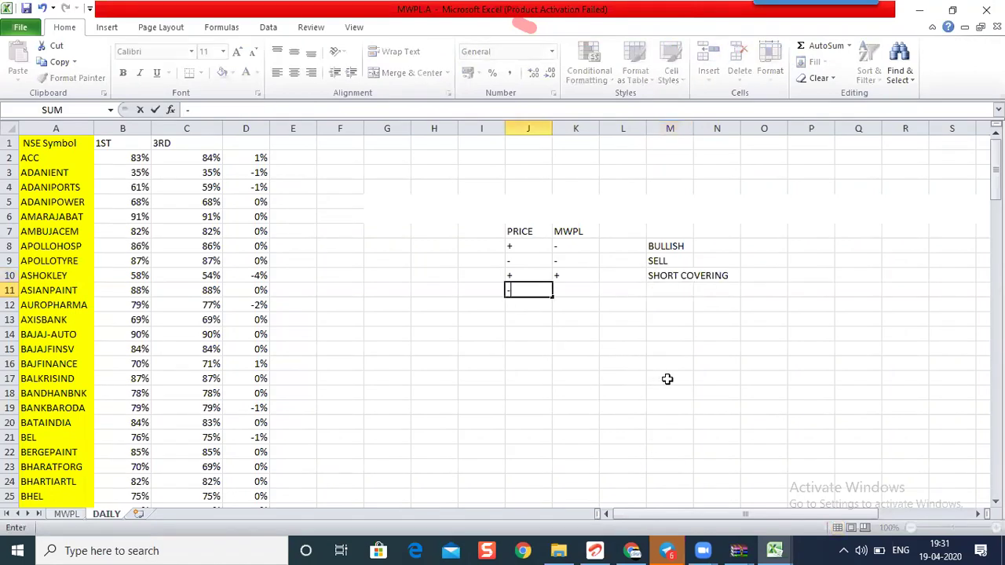
{"action": "key", "text": "Right"}
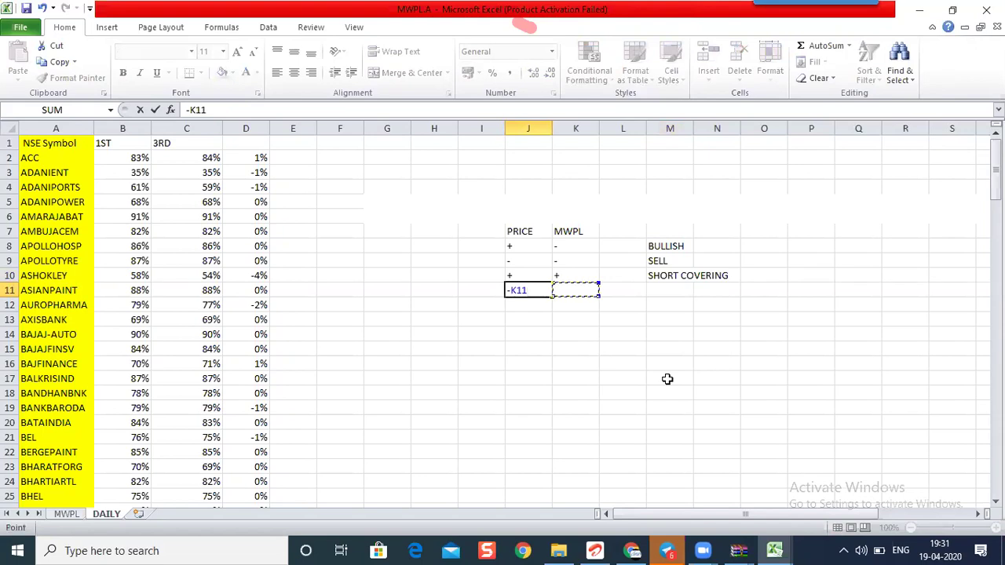
{"action": "key", "text": "BackSpace"}
{"action": "key", "text": "BackSpace"}
{"action": "key", "text": "BackSpace"}
{"action": "key", "text": "Return"}
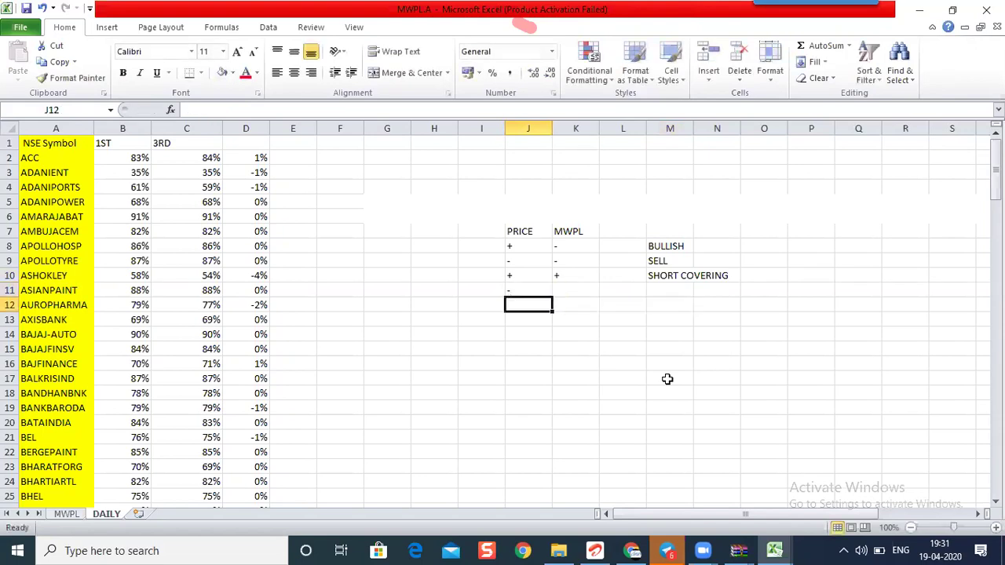
{"action": "key", "text": "Up"}
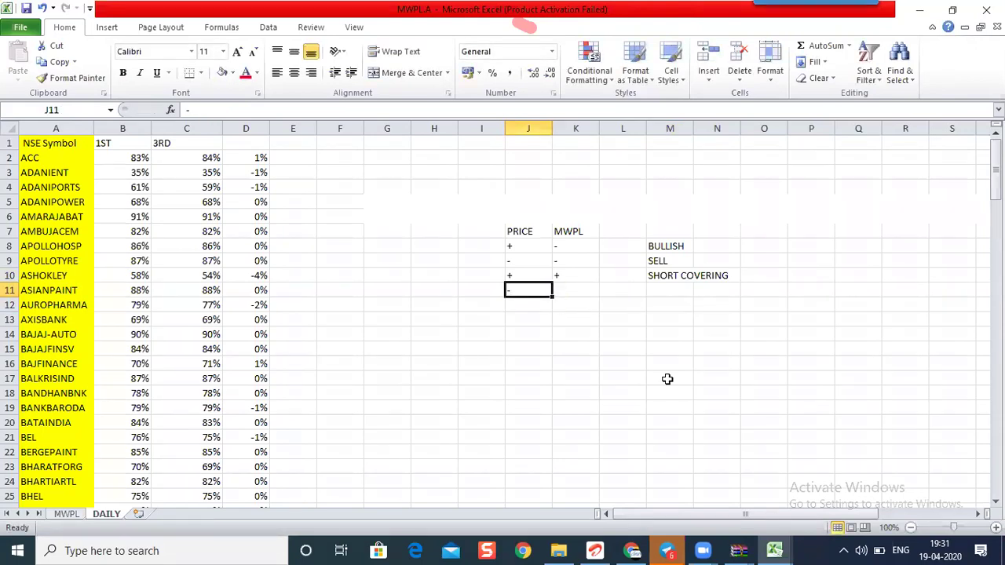
{"action": "key", "text": "Right"}
{"action": "type", "text": "+"}
{"action": "key", "text": "Return"}
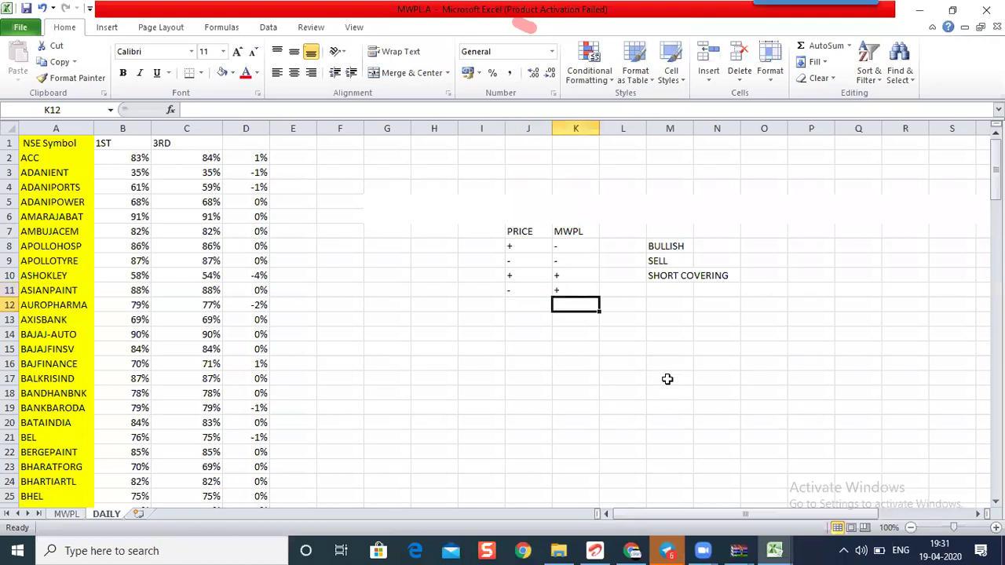
Enter LONG UNWINDING in M11 as the last row's signal and widen column M to fit the signal labels.
{"action": "left_click", "coordinate": [674, 291]}
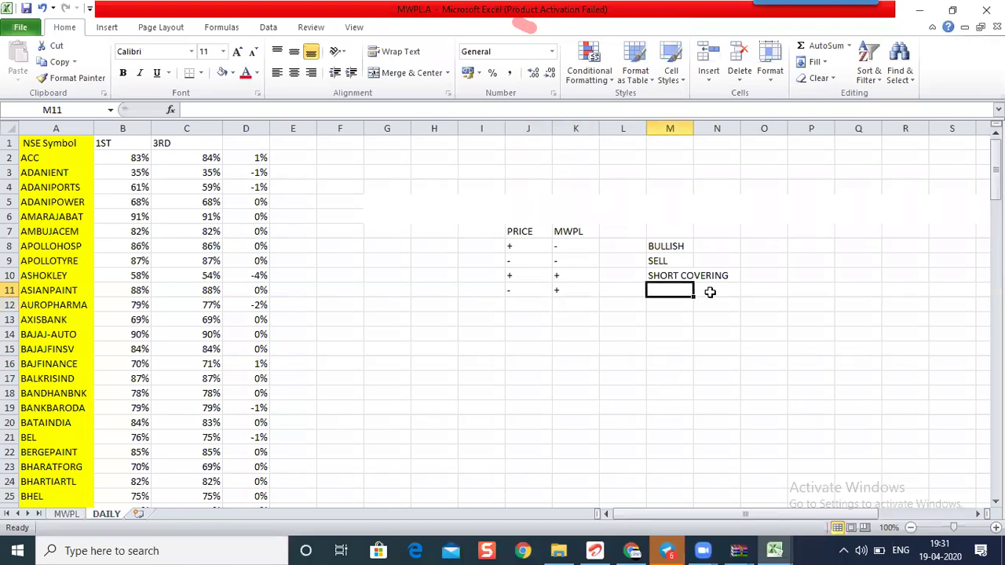
{"action": "type", "text": "LON"}
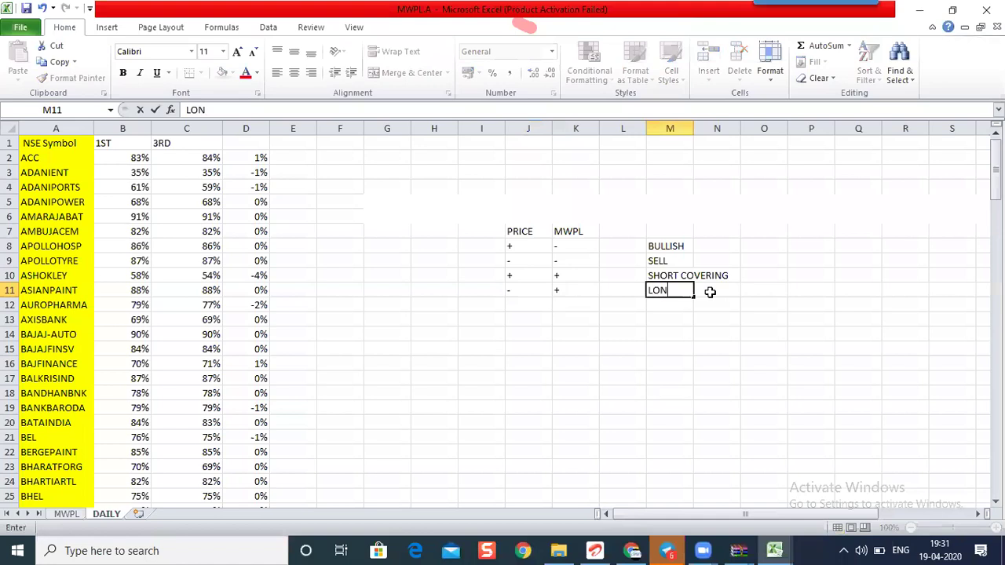
{"action": "type", "text": "G UNWINDING"}
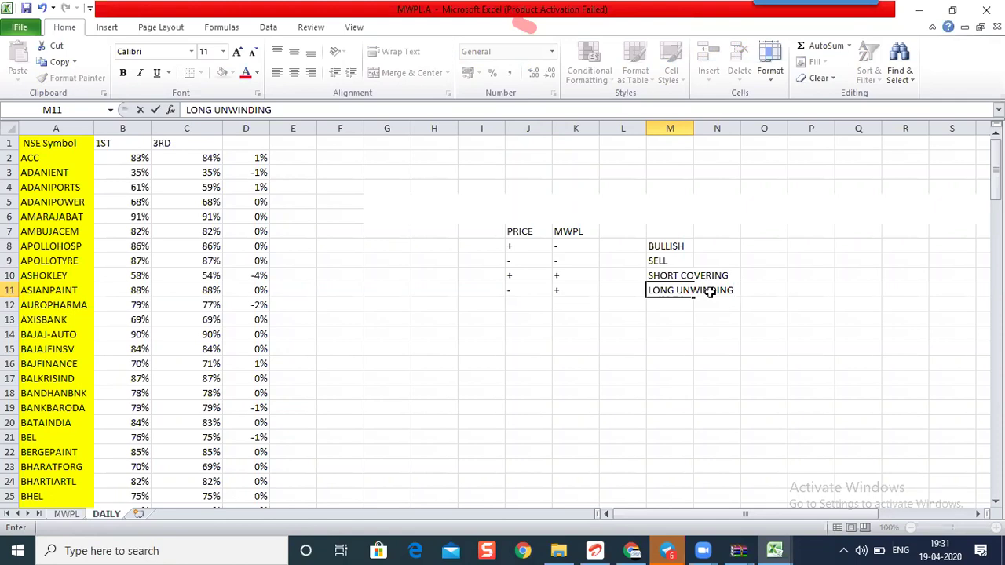
{"action": "key", "text": "Return"}
{"action": "left_click", "coordinate": [727, 357]}
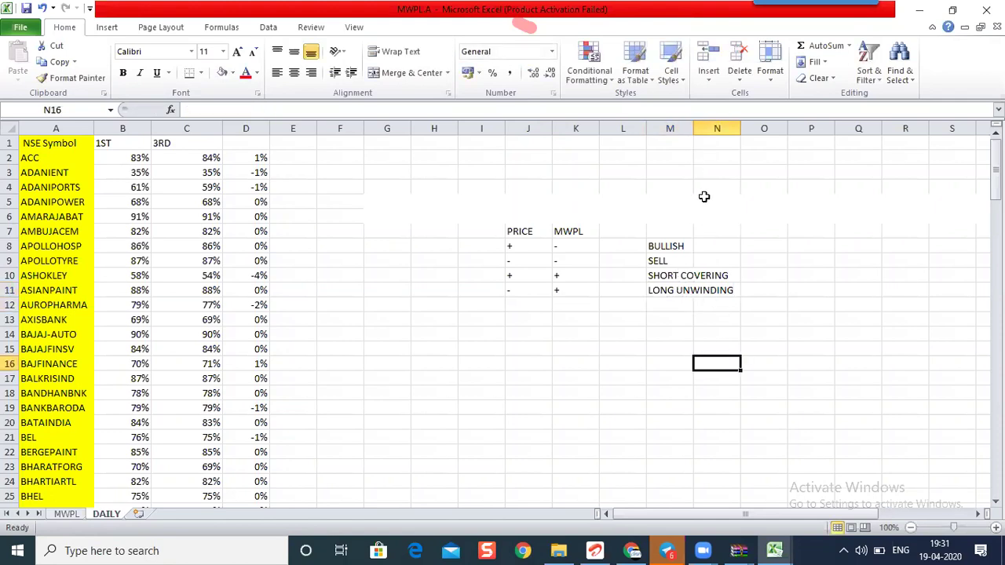
{"action": "left_click_drag", "start_coordinate": [694, 129], "coordinate": [743, 140]}
{"action": "left_click", "coordinate": [763, 261]}
Replace the BULLISH label in M8 with LONG BUILDUP for the plus price, minus MWPL row.
{"action": "left_click", "coordinate": [692, 276]}
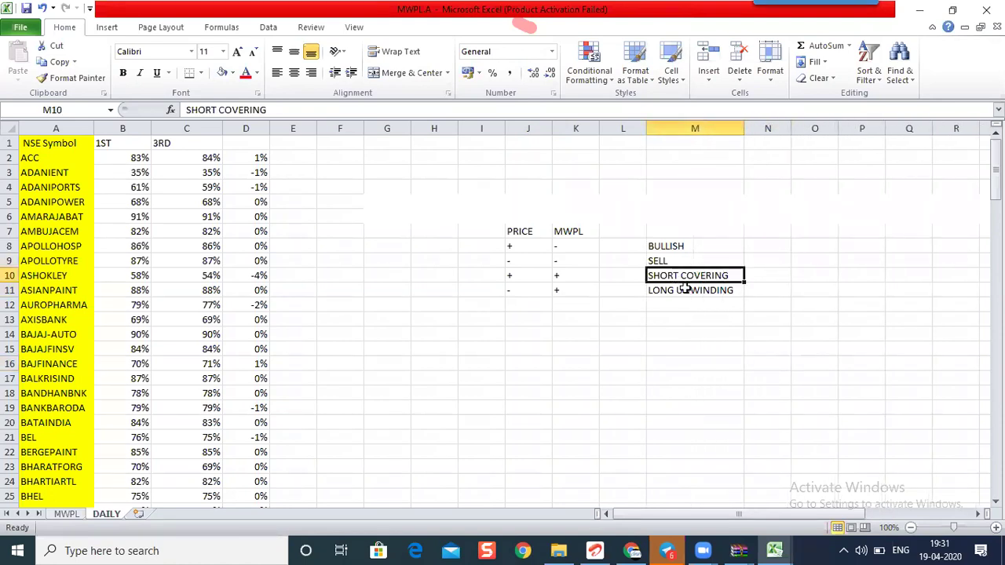
{"action": "left_click", "coordinate": [689, 246]}
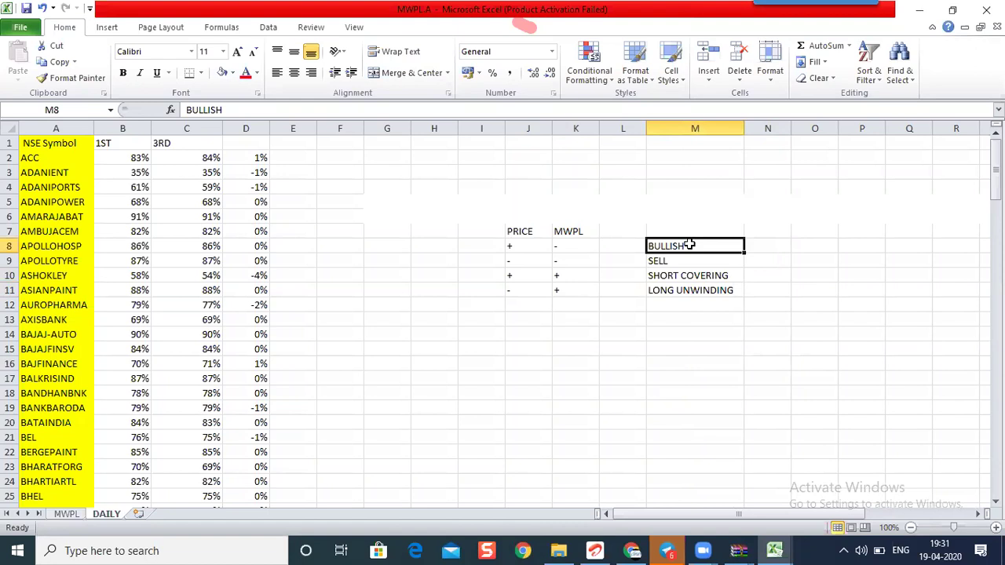
{"action": "double_click", "coordinate": [697, 247]}
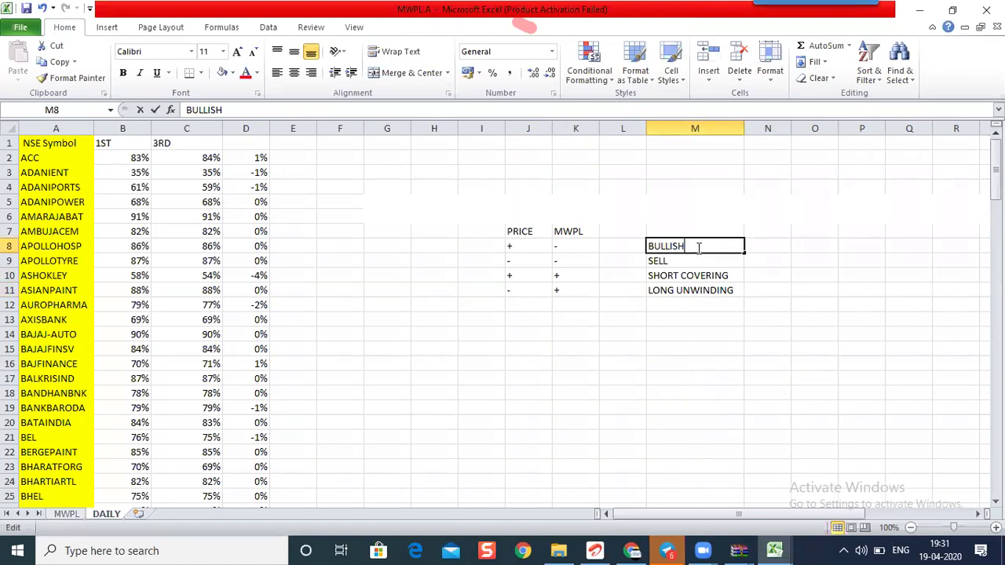
{"action": "key", "text": "BackSpace"}
{"action": "key", "text": "BackSpace"}
{"action": "key", "text": "BackSpace"}
{"action": "key", "text": "BackSpace"}
{"action": "key", "text": "BackSpace"}
{"action": "key", "text": "BackSpace"}
{"action": "key", "text": "BackSpace"}
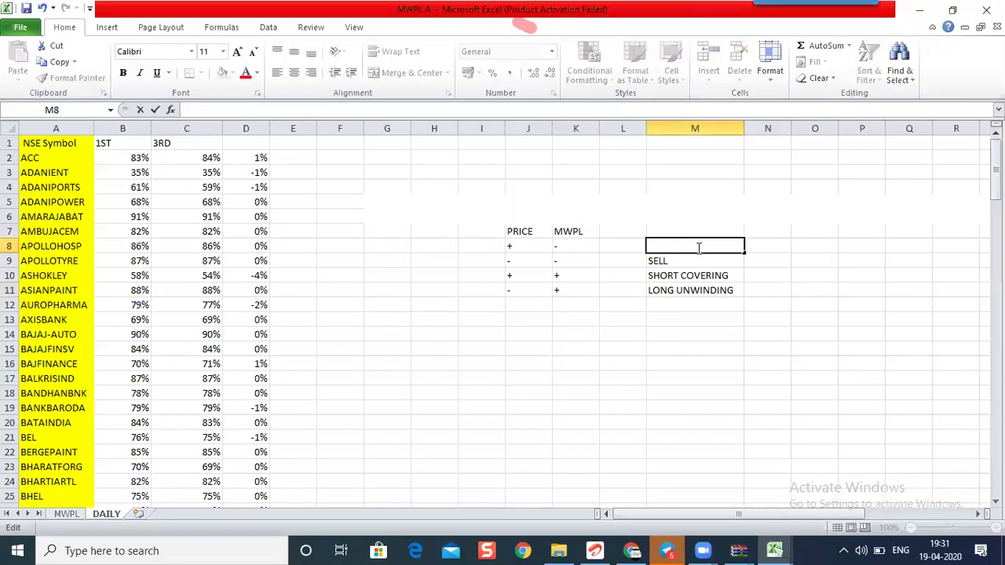
{"action": "type", "text": "LONG BUL"}
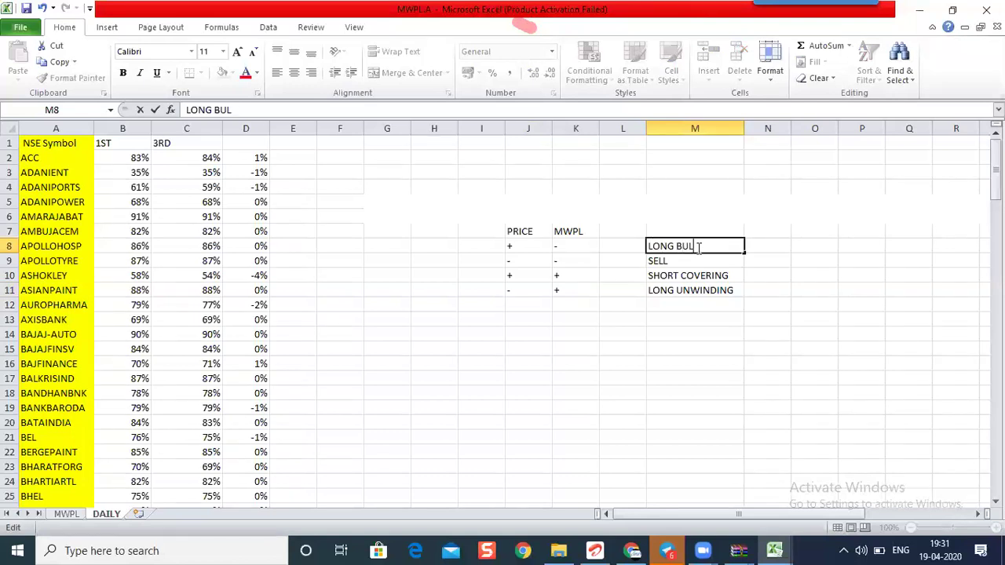
{"action": "type", "text": "DUP"}
{"action": "type", "text": "I"}
{"action": "key", "text": "Return"}
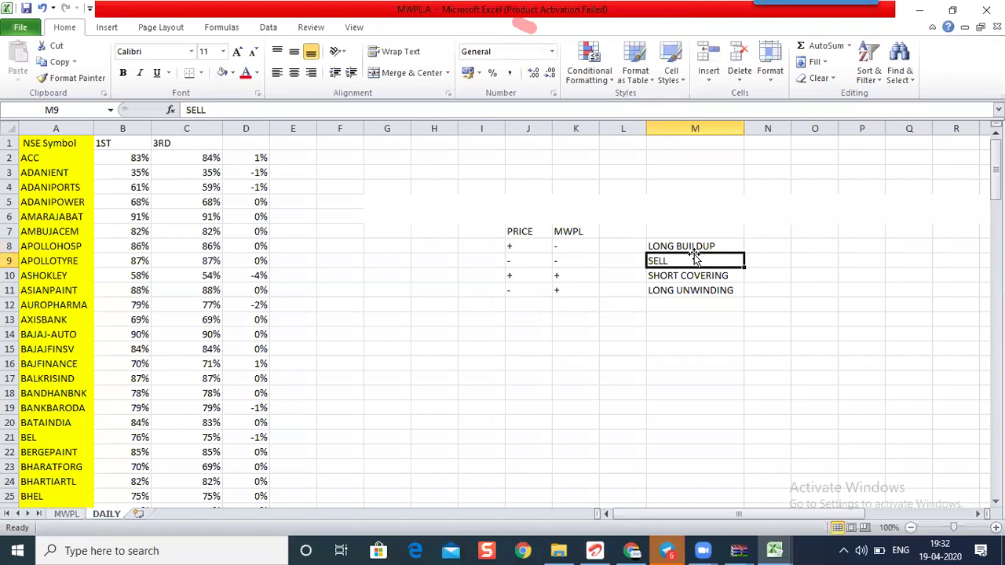
Replace the SELL label in M9 with SHORT BUILDUP for the row with both minus signs.
{"action": "type", "text": "SHORT "}
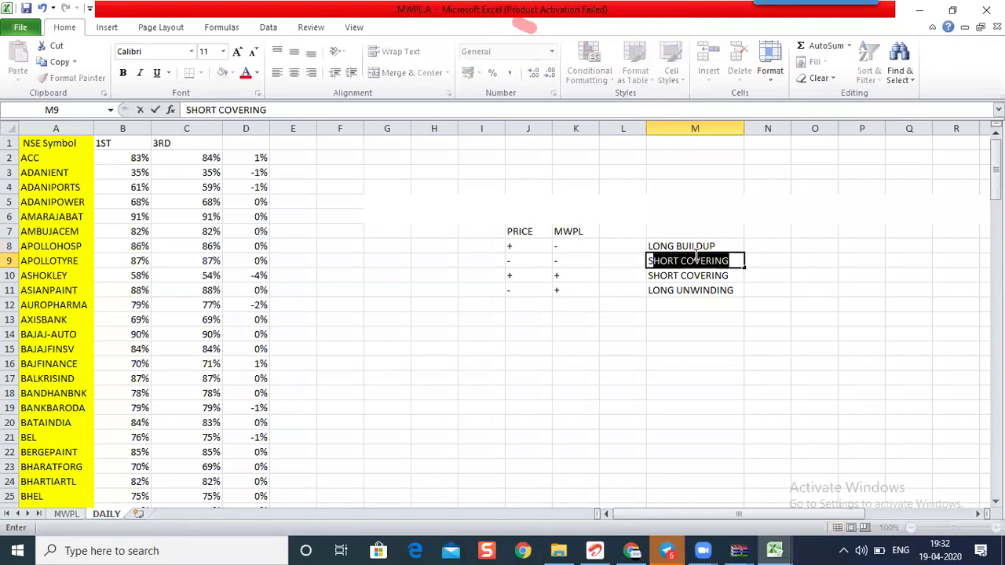
{"action": "type", "text": "B"}
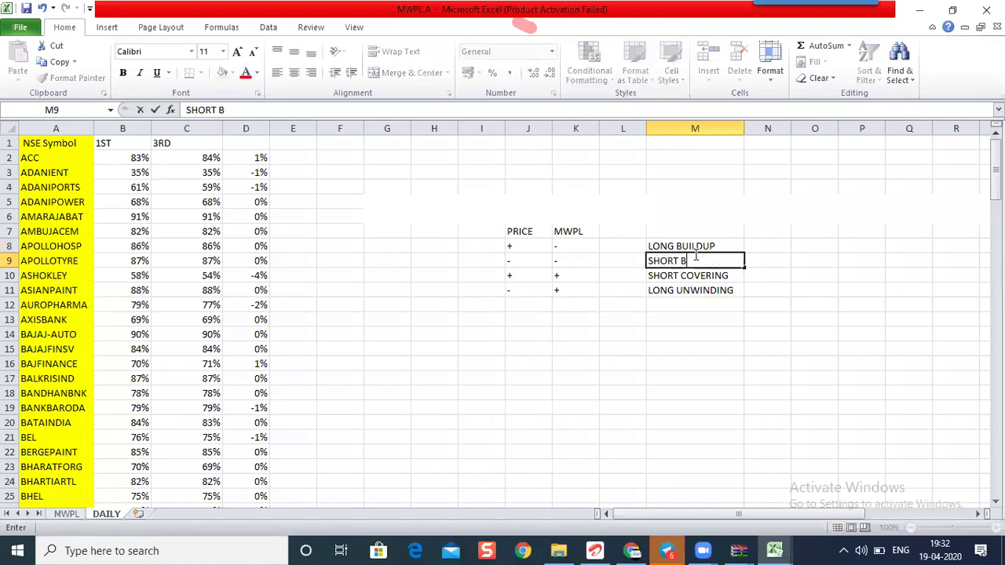
{"action": "type", "text": "UILDUP"}
{"action": "key", "text": "Return"}
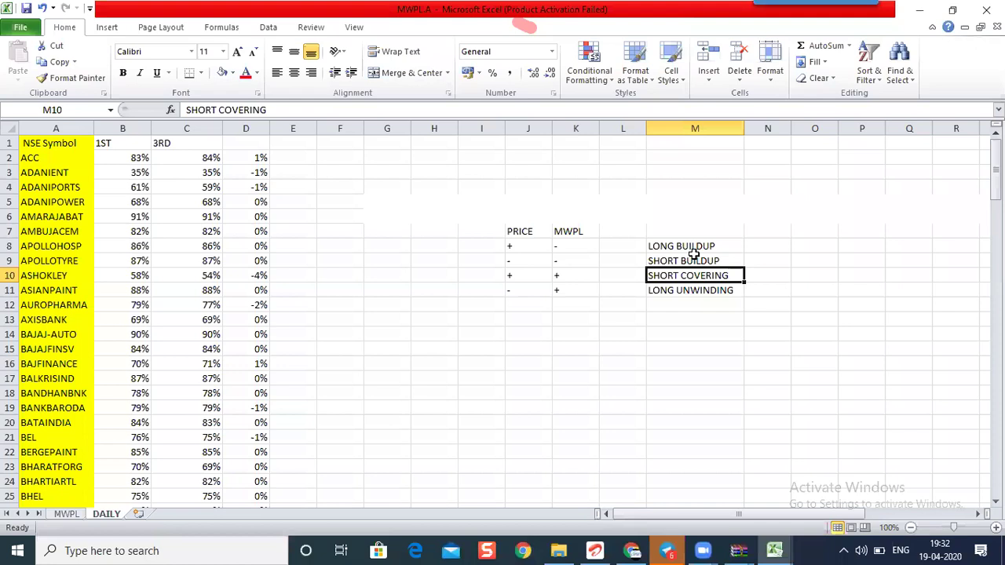
Enter the heading TREND in M7 above the signal labels and delete the empty column L beside MWPL.
{"action": "left_click", "coordinate": [765, 362]}
{"action": "left_click_drag", "start_coordinate": [542, 248], "coordinate": [643, 243]}
{"action": "left_click", "coordinate": [799, 272]}
{"action": "left_click", "coordinate": [690, 232]}
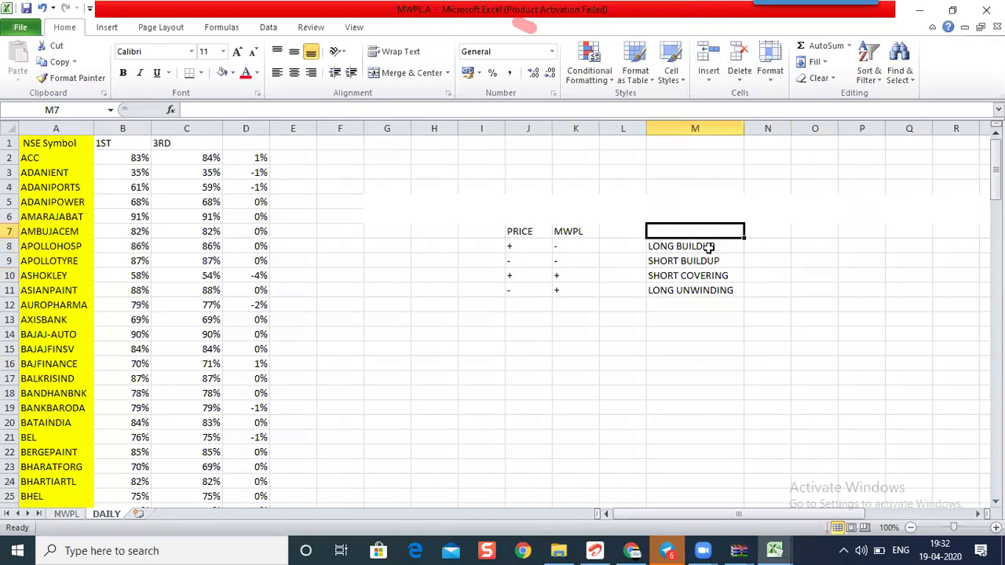
{"action": "type", "text": "TREND"}
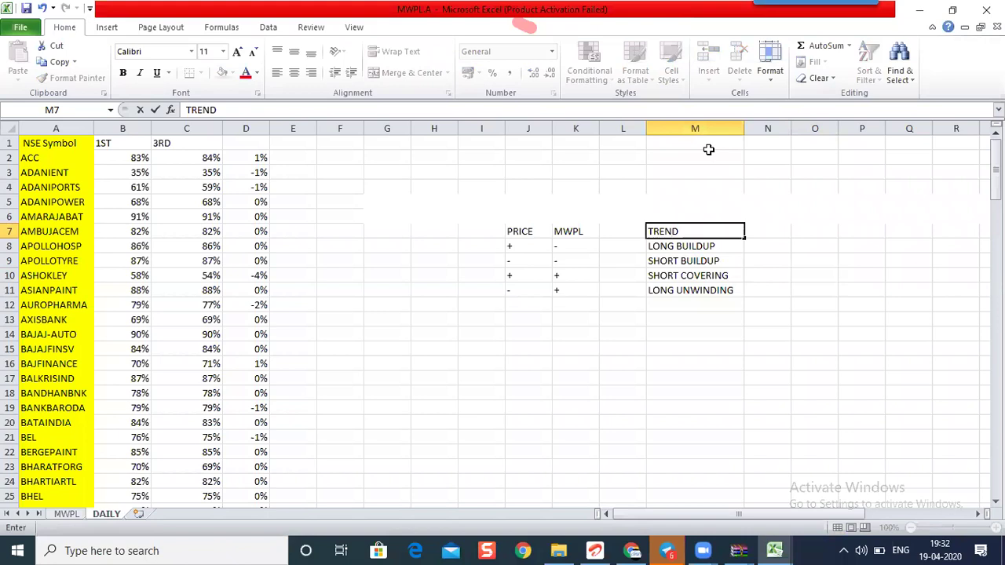
{"action": "left_click", "coordinate": [813, 290]}
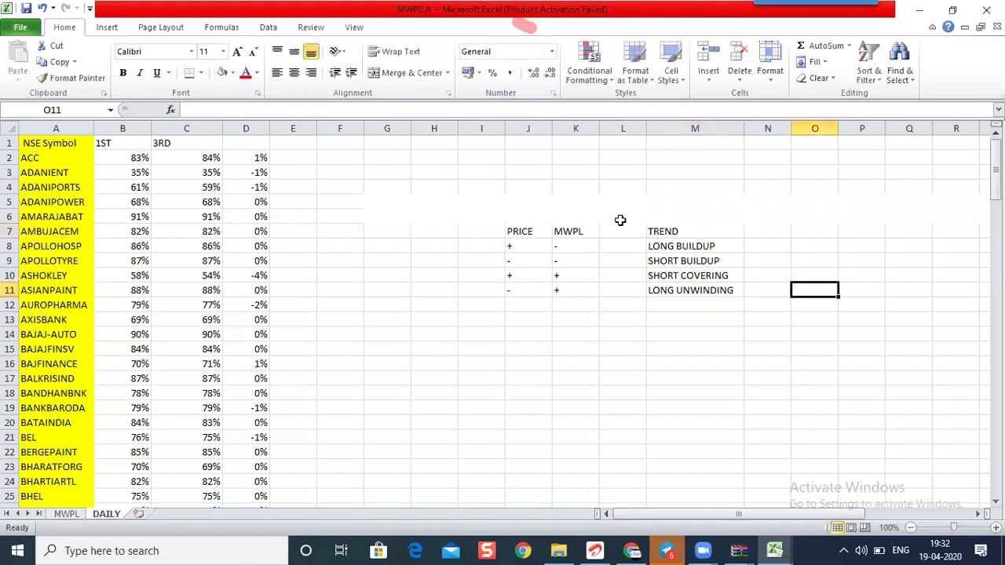
{"action": "left_click", "coordinate": [622, 129]}
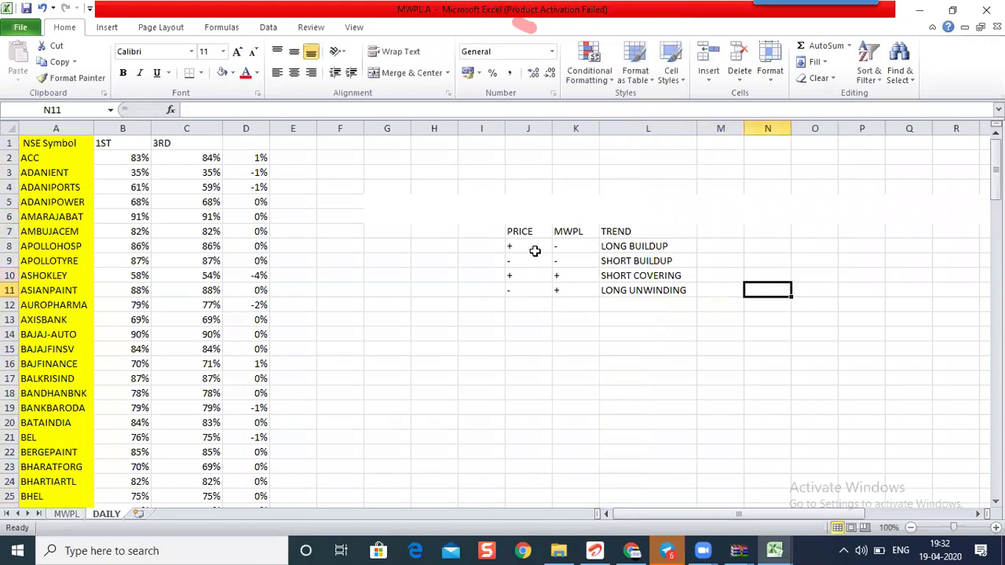
{"action": "left_click", "coordinate": [531, 247]}
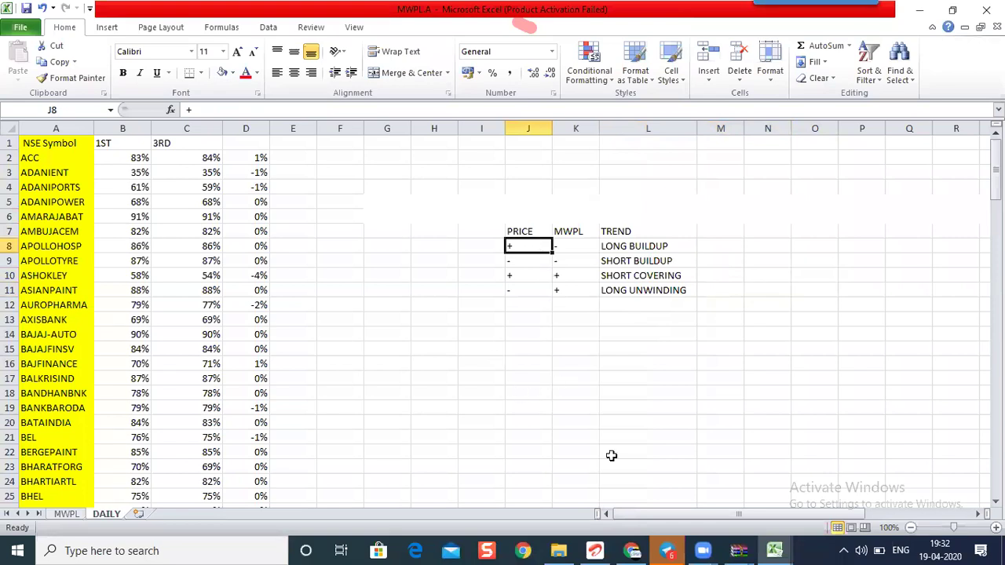
Switch to the ESCORTS chart in TradingView and bring the empty area below the candles into view.
{"action": "left_click", "coordinate": [631, 550]}
{"action": "left_click", "coordinate": [98, 9]}
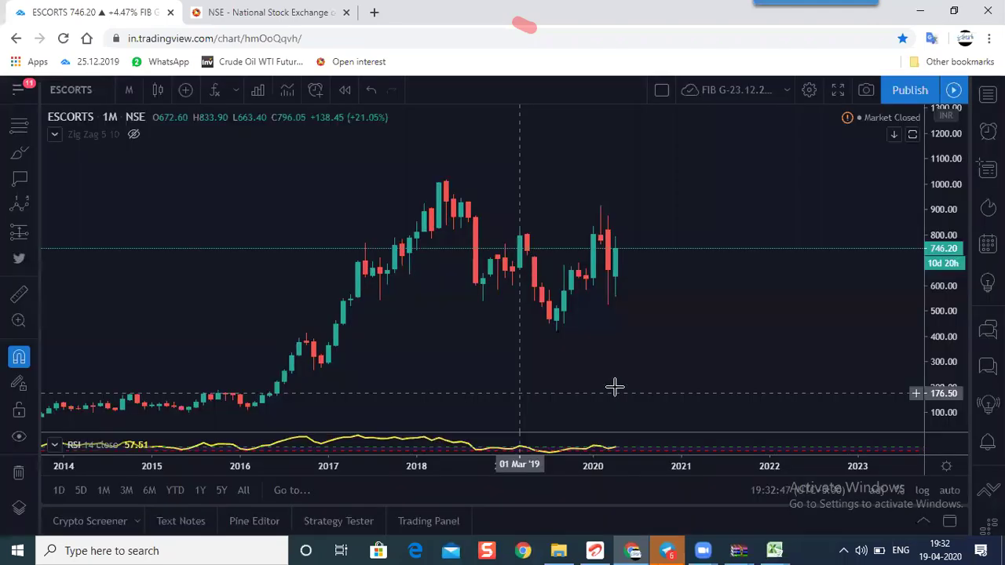
{"action": "left_click_drag", "start_coordinate": [612, 360], "coordinate": [651, 100]}
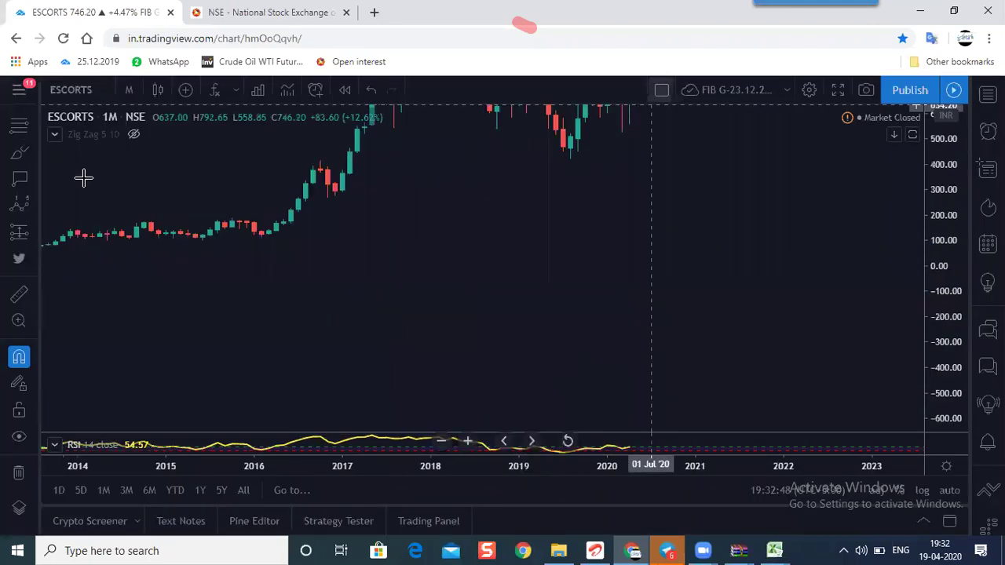
{"action": "scroll", "coordinate": [31, 157], "scroll_direction": "up", "scroll_amount": 1}
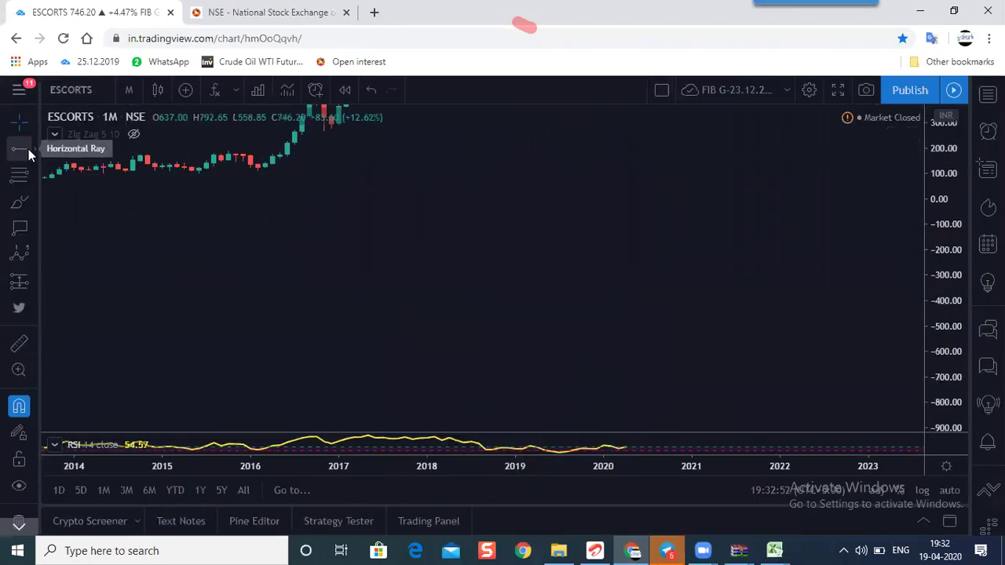
Draw a rising arrow in the empty area below the ESCORTS candles and delete it.
{"action": "left_click", "coordinate": [32, 150]}
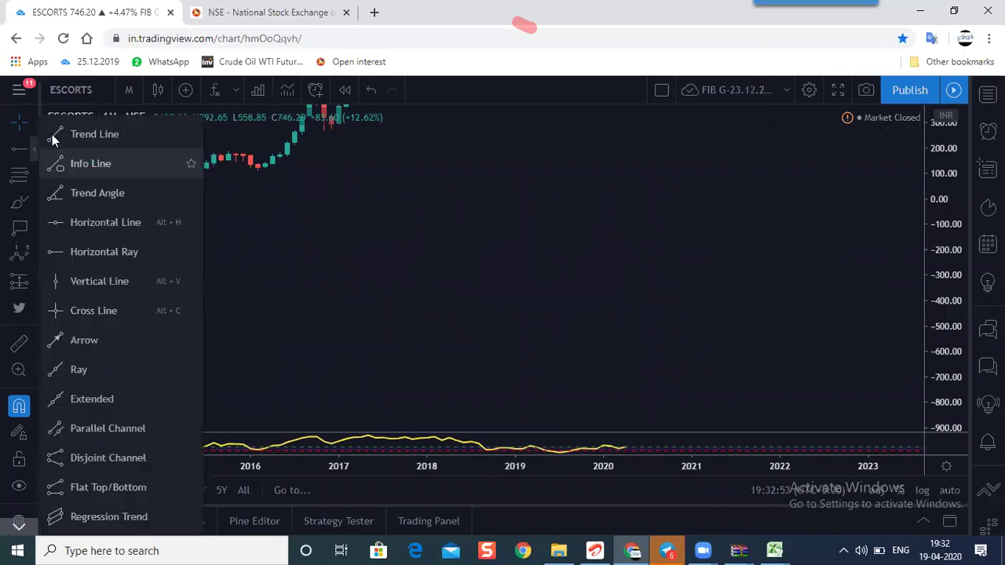
{"action": "left_click", "coordinate": [323, 379]}
{"action": "left_click", "coordinate": [361, 295]}
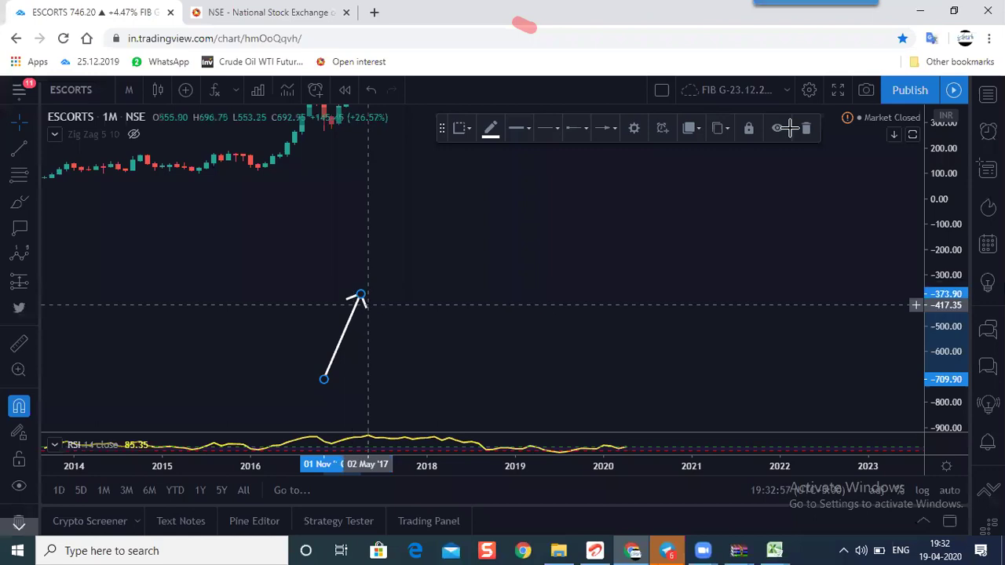
{"action": "key", "text": "Delete"}
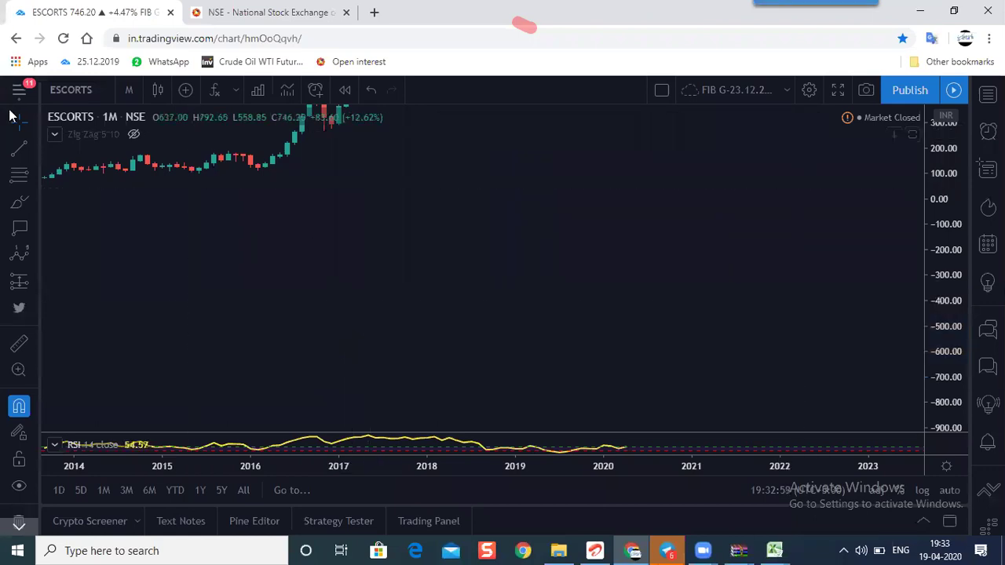
{"action": "left_click", "coordinate": [435, 227]}
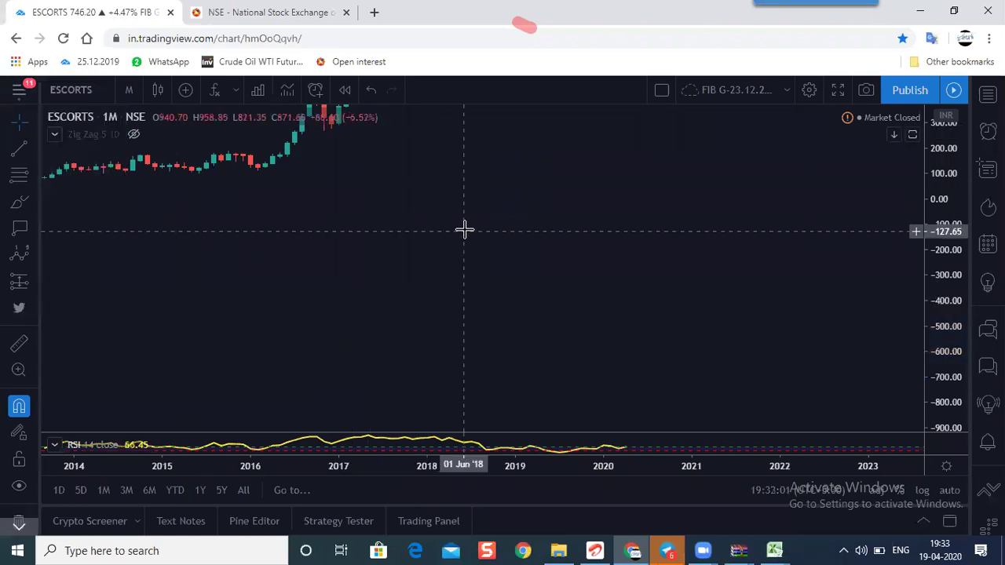
Set the ESCORTS chart to the 1 day interval and bring the March and April 2020 candles into view.
{"action": "scroll", "coordinate": [464, 229], "scroll_direction": "up", "scroll_amount": 4}
{"action": "scroll", "coordinate": [510, 330], "scroll_direction": "down", "scroll_amount": 3}
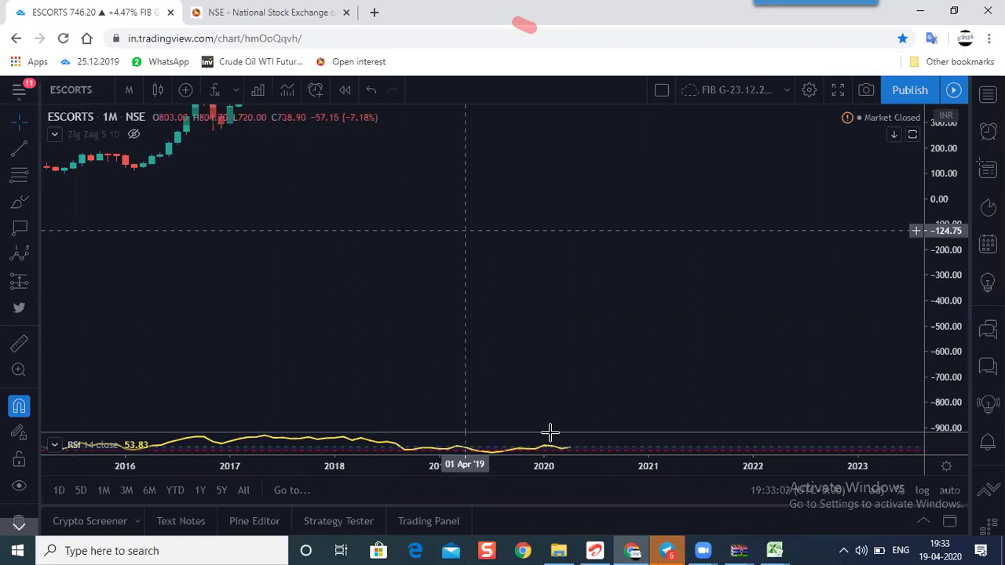
{"action": "left_click", "coordinate": [123, 90]}
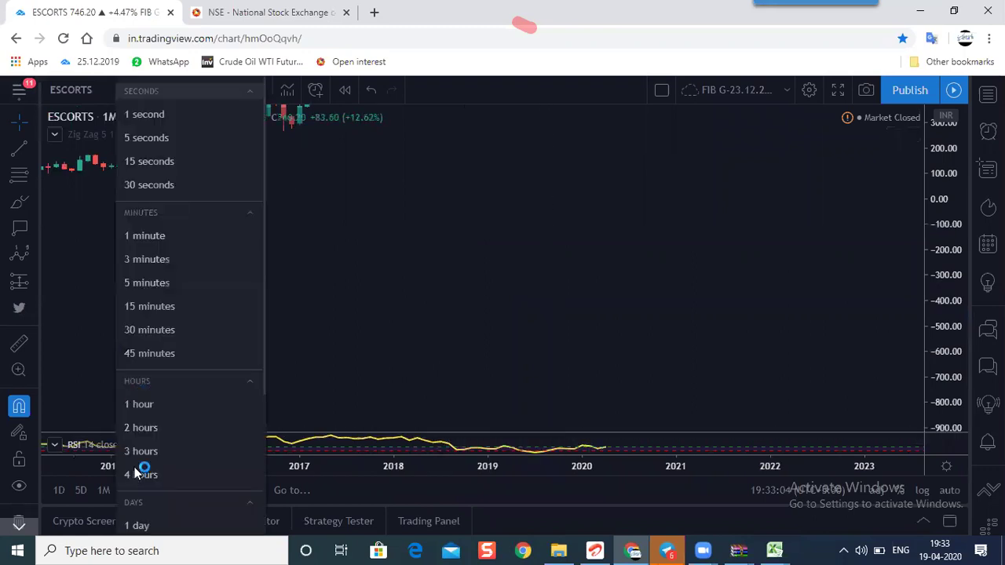
{"action": "scroll", "coordinate": [156, 390], "scroll_direction": "down", "scroll_amount": 3}
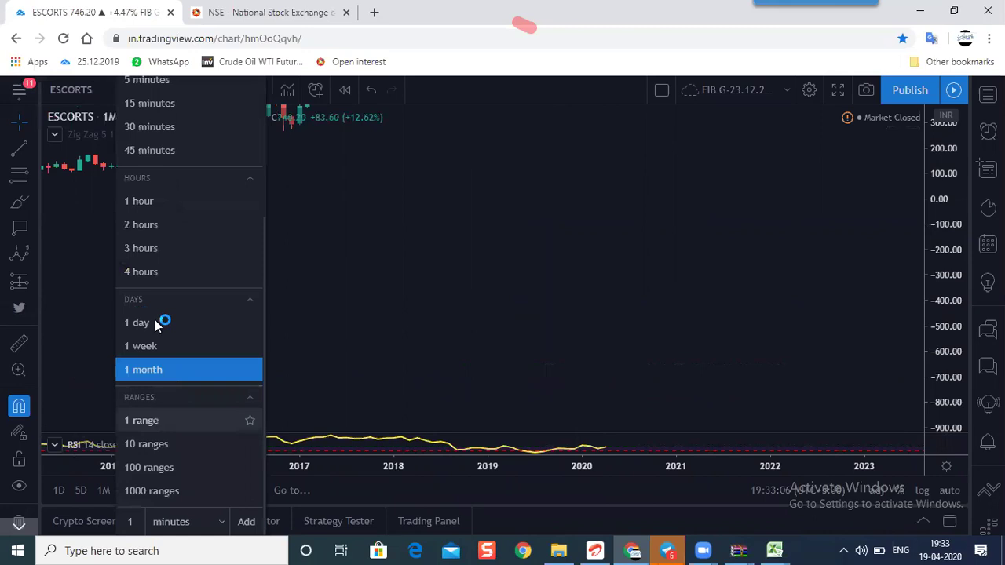
{"action": "left_click", "coordinate": [516, 341]}
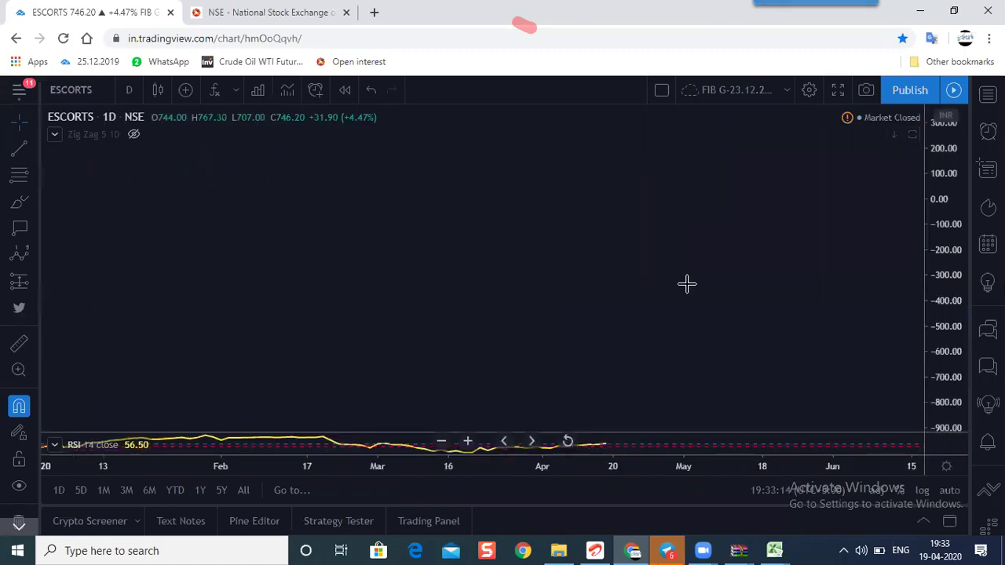
{"action": "scroll", "coordinate": [843, 302], "scroll_direction": "up", "scroll_amount": 3}
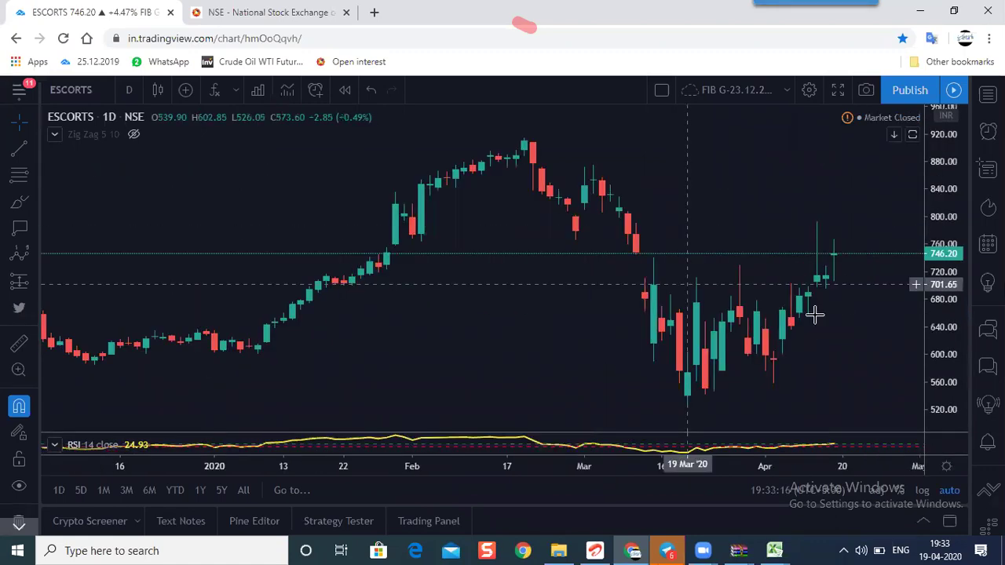
{"action": "scroll", "coordinate": [815, 314], "scroll_direction": "up", "scroll_amount": 3}
{"action": "left_click_drag", "start_coordinate": [815, 314], "coordinate": [685, 272]}
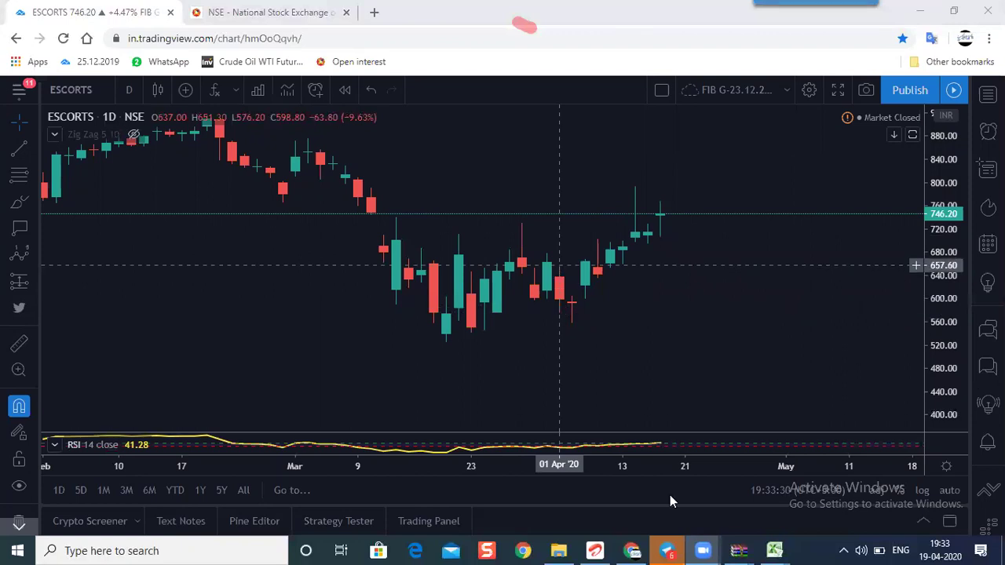
Switch to the MWPL - APR 2020 workbook in Excel and search the MONTH MWPL sheet for ESCO.
{"action": "key", "text": "alt+Tab"}
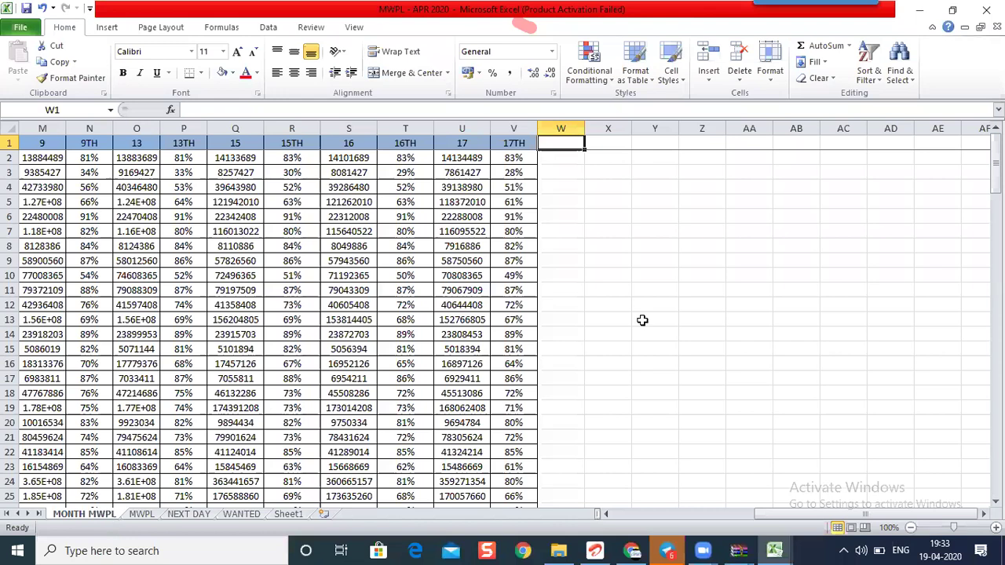
{"action": "key", "text": "Right"}
{"action": "key", "text": "Right"}
{"action": "key", "text": "Down"}
{"action": "key", "text": "Down"}
{"action": "key", "text": "Down"}
{"action": "key", "text": "Down"}
{"action": "key", "text": "Down"}
{"action": "key", "text": "Down"}
{"action": "key", "text": "Down"}
{"action": "key", "text": "Down"}
{"action": "key", "text": "Down"}
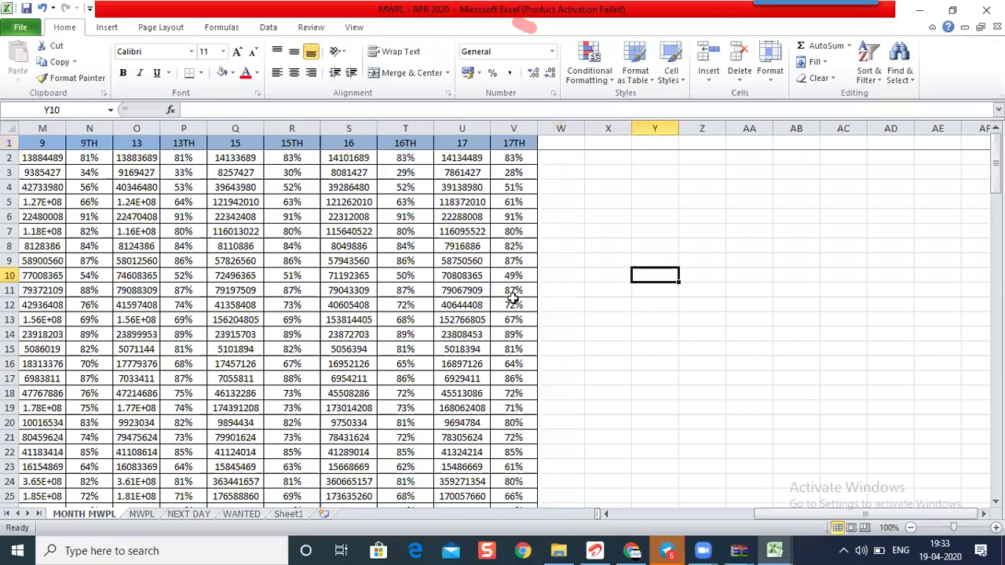
{"action": "key", "text": "ctrl+f"}
{"action": "type", "text": "ESCO"}
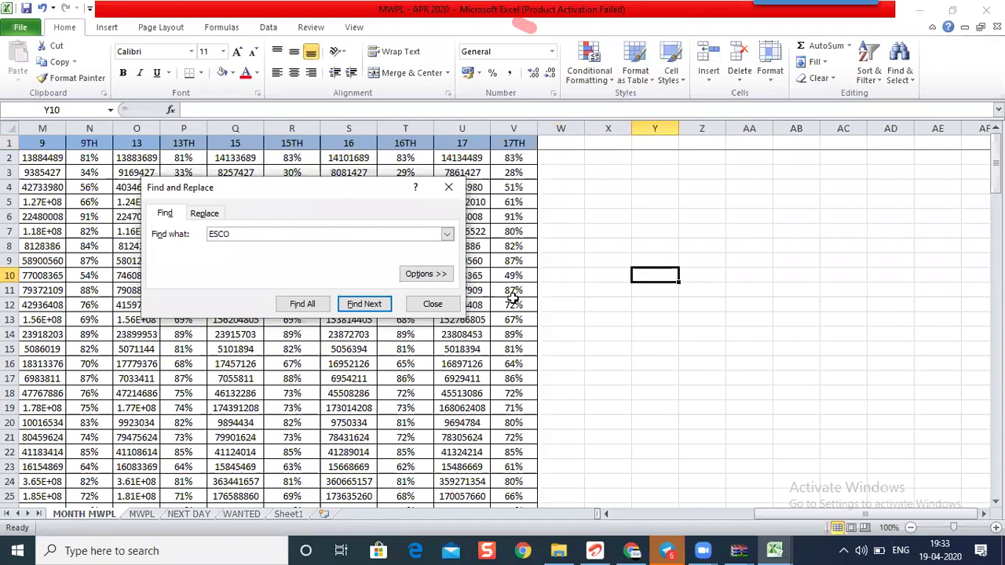
{"action": "key", "text": "Return"}
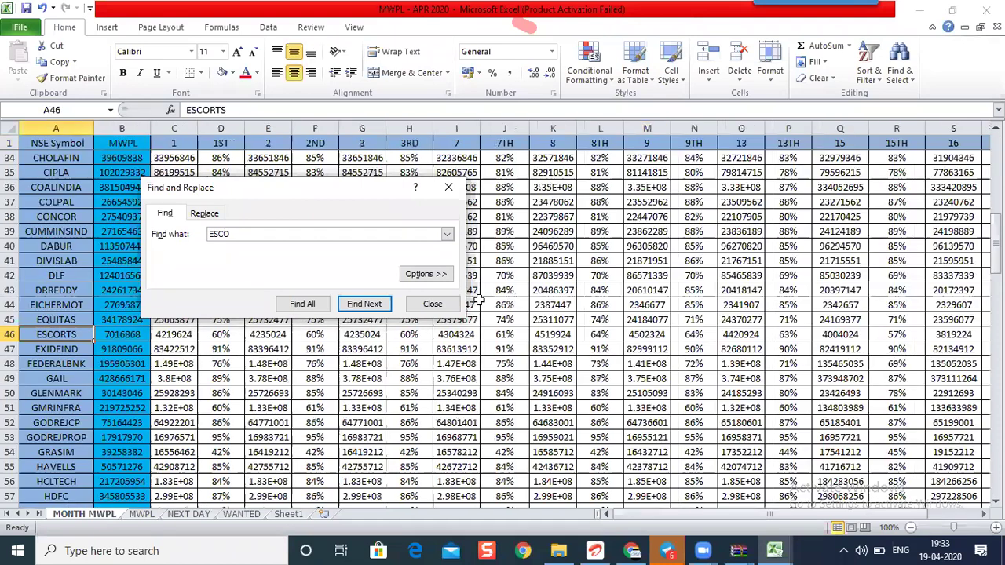
{"action": "key", "text": "Escape"}
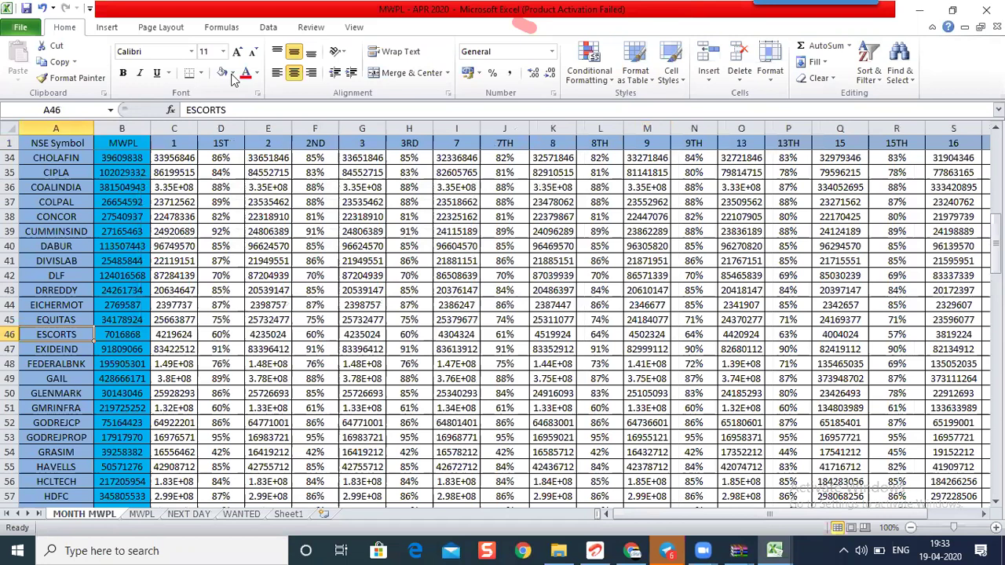
Fill the entire ESCORTS row 46 with yellow.
{"action": "left_click", "coordinate": [9, 335]}
{"action": "key", "text": "alt+h"}
{"action": "key", "text": "h"}
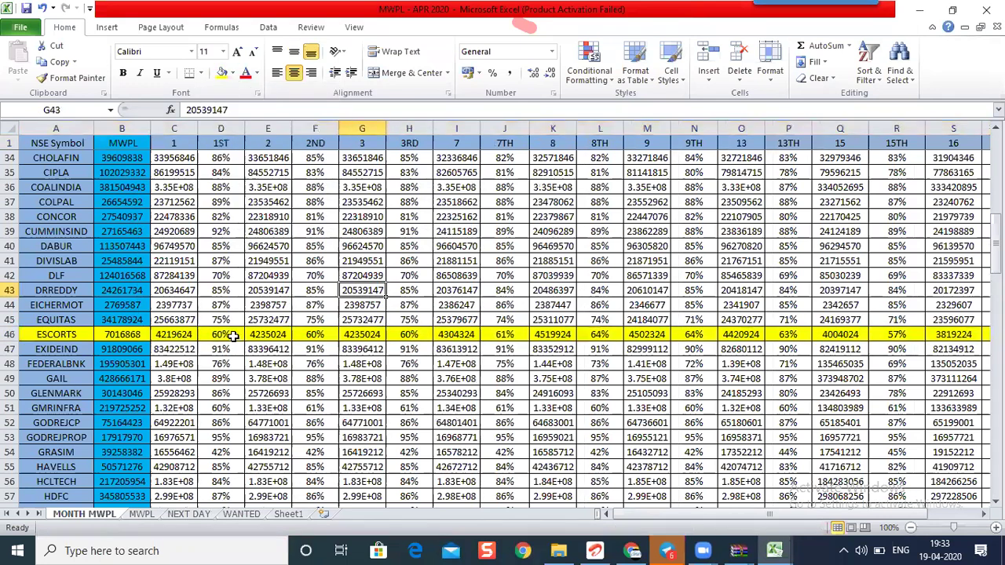
Review the ESCORTS row's MWPL percentages day by day from the 1ST through the 8TH.
{"action": "left_click", "coordinate": [233, 336]}
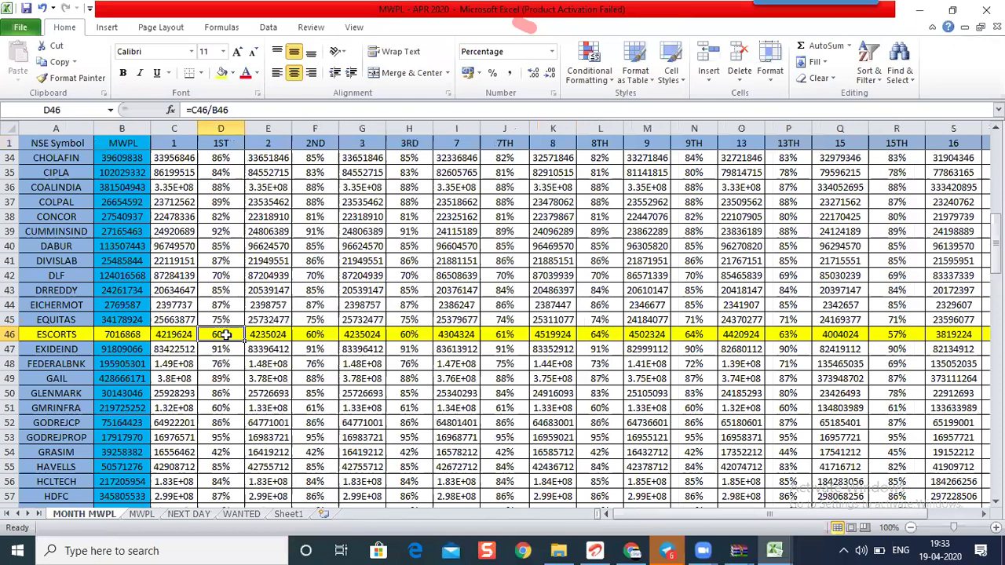
{"action": "left_click", "coordinate": [320, 334]}
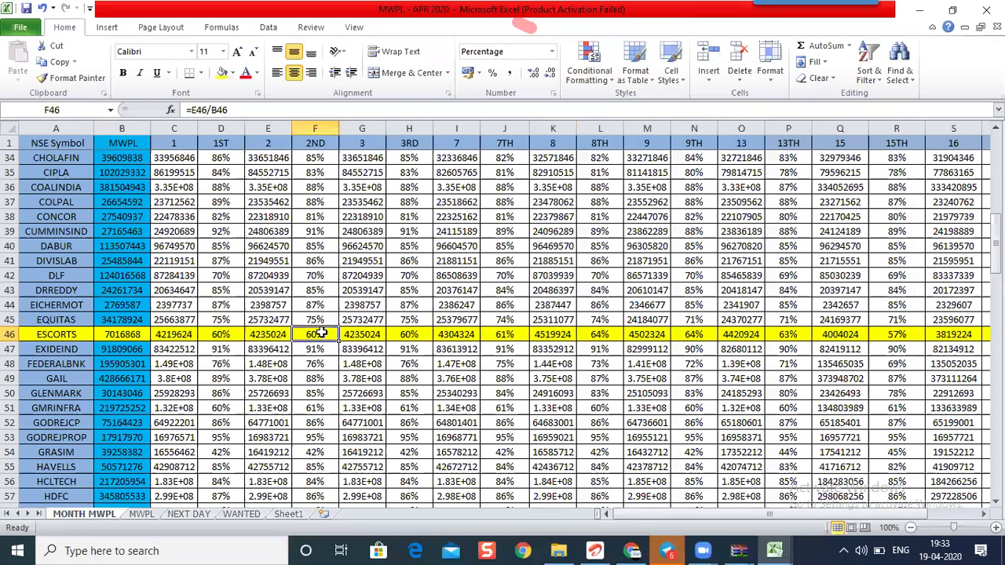
{"action": "left_click", "coordinate": [410, 335]}
{"action": "left_click", "coordinate": [507, 336]}
{"action": "left_click", "coordinate": [618, 336]}
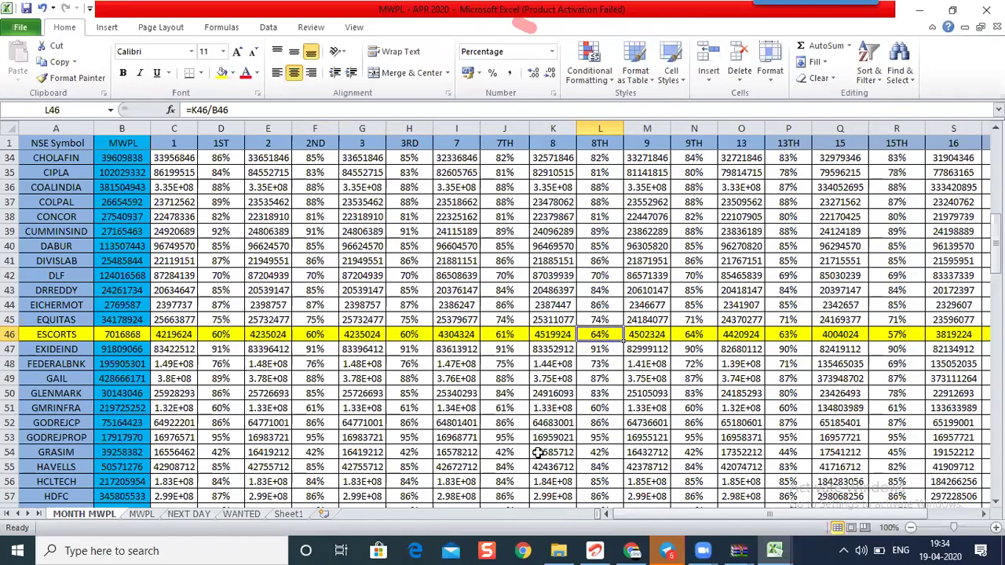
Compare the 8 April candle on the TradingView ESCORTS chart with the 8TH percentage in the MWPL - APR 2020 workbook.
{"action": "key", "text": "alt+Tab"}
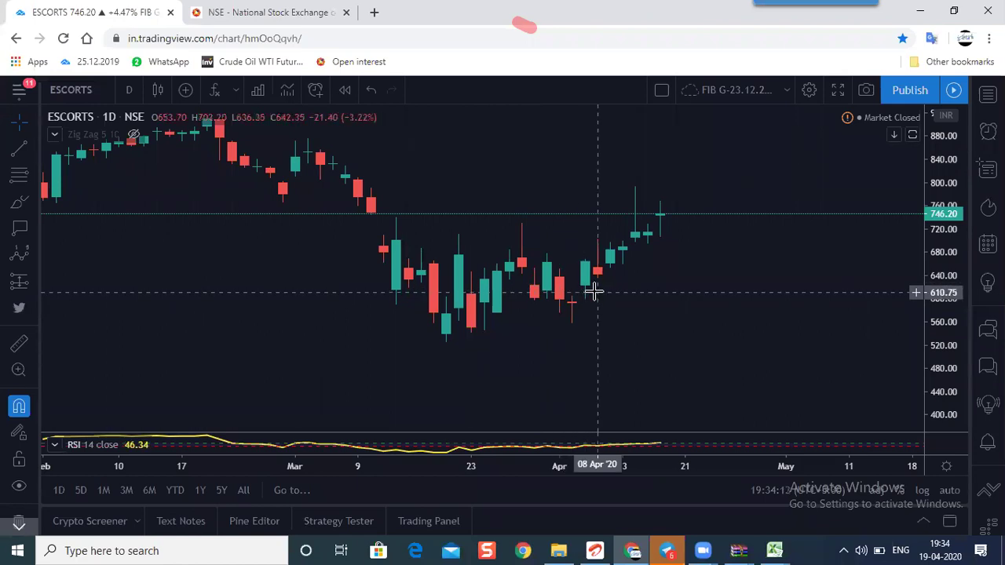
{"action": "mouse_move", "coordinate": [774, 550]}
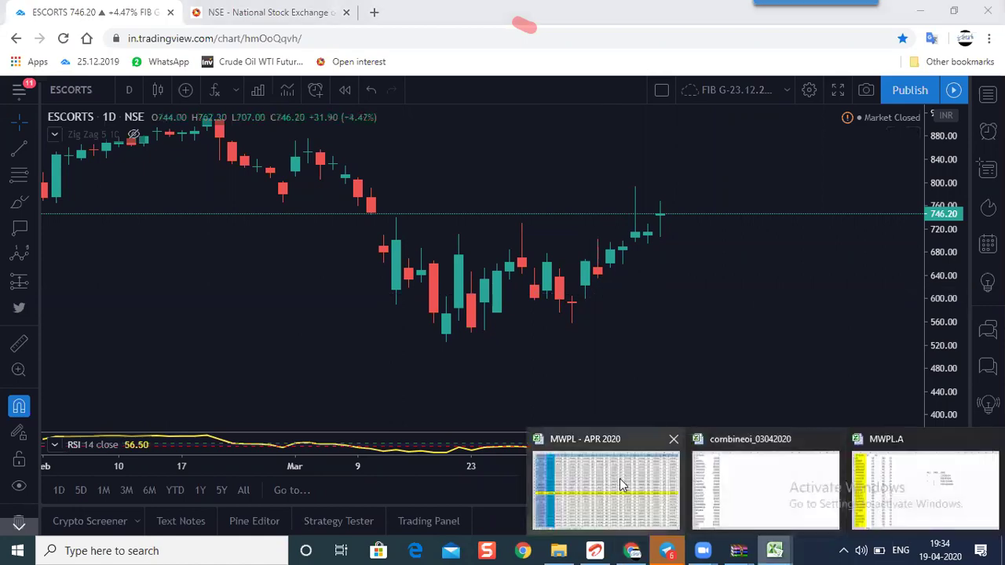
{"action": "left_click", "coordinate": [619, 478]}
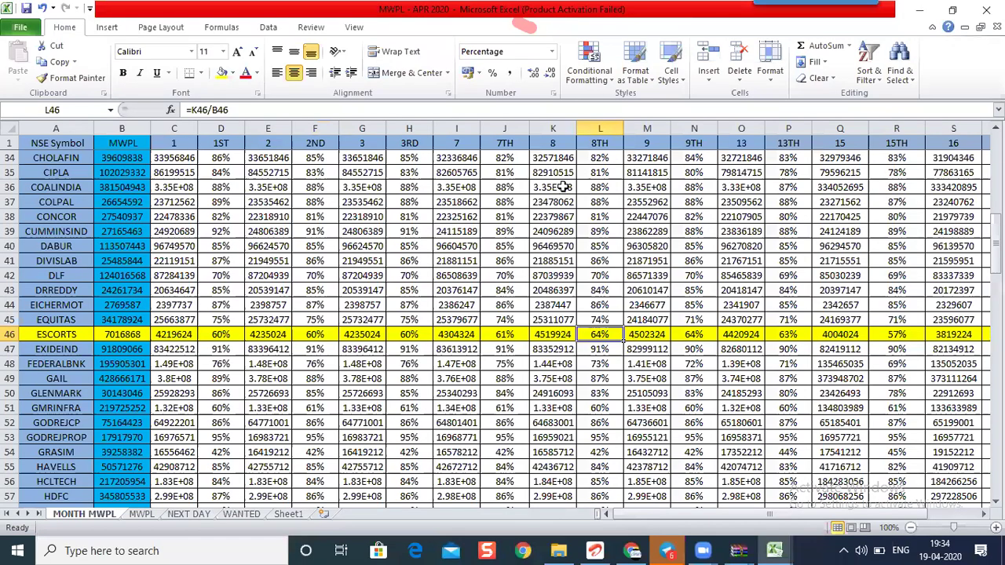
{"action": "key", "text": "Left"}
{"action": "key", "text": "Left"}
{"action": "left_click", "coordinate": [596, 332]}
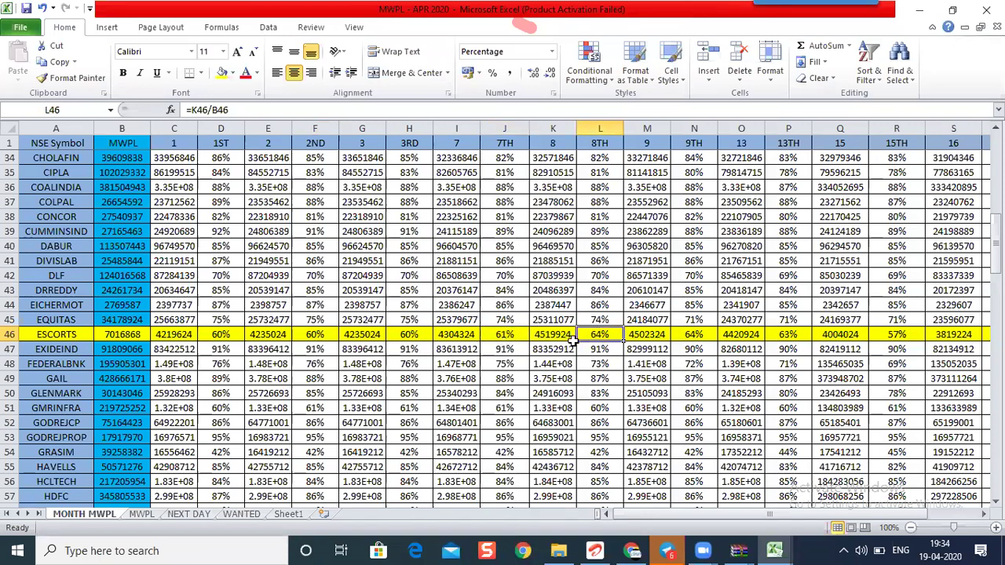
Switch to the TradingView ESCORTS chart, examine the 8 and 9 April candles, and return to the MWPL - APR 2020 workbook.
{"action": "left_click", "coordinate": [631, 550]}
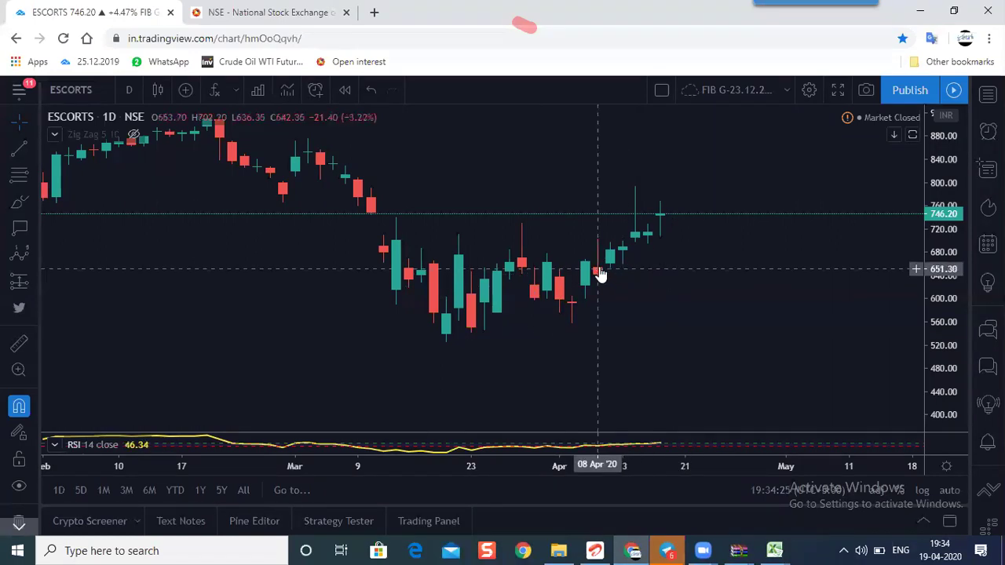
{"action": "scroll", "coordinate": [501, 278], "scroll_direction": "up", "scroll_amount": 2}
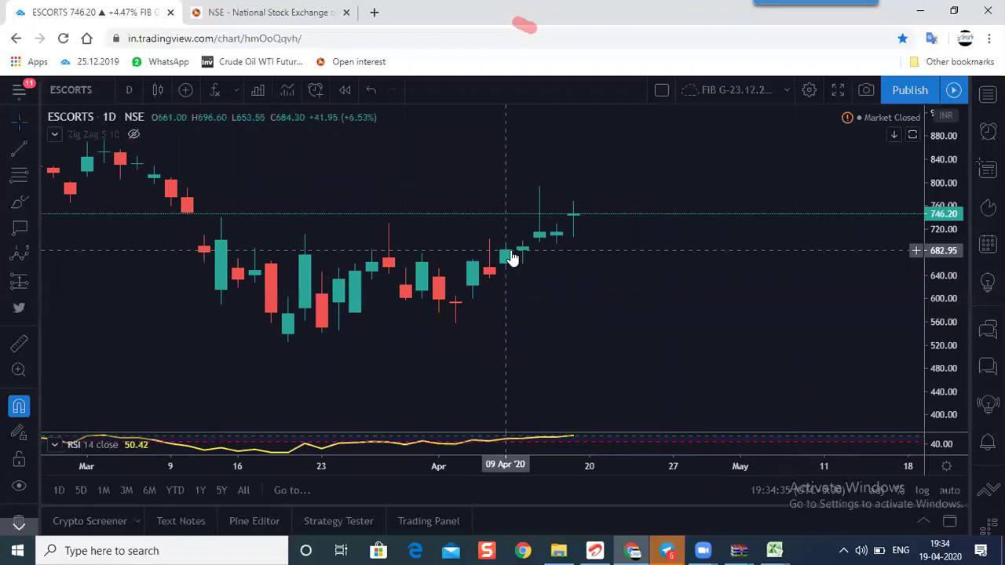
{"action": "mouse_move", "coordinate": [773, 551]}
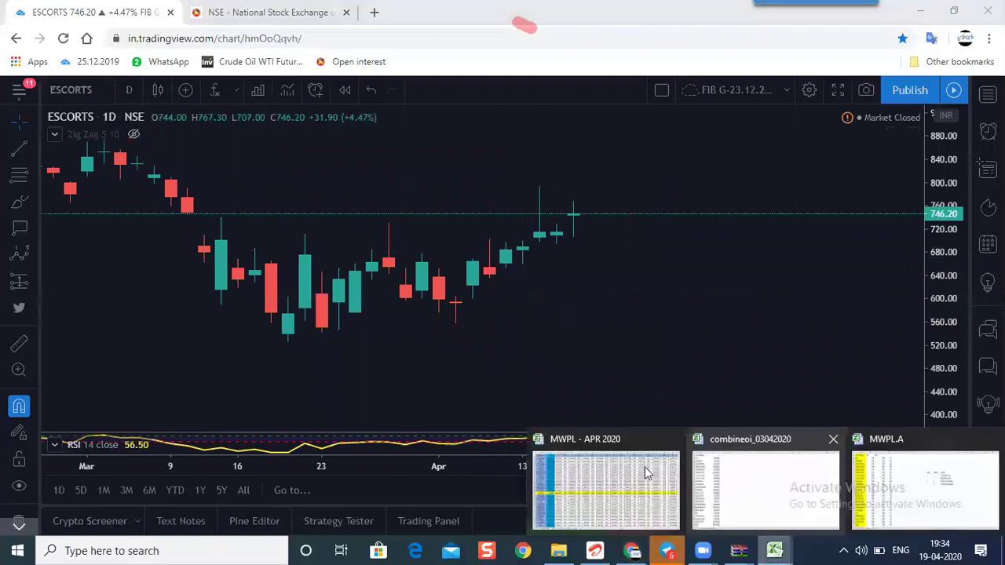
{"action": "left_click", "coordinate": [636, 471]}
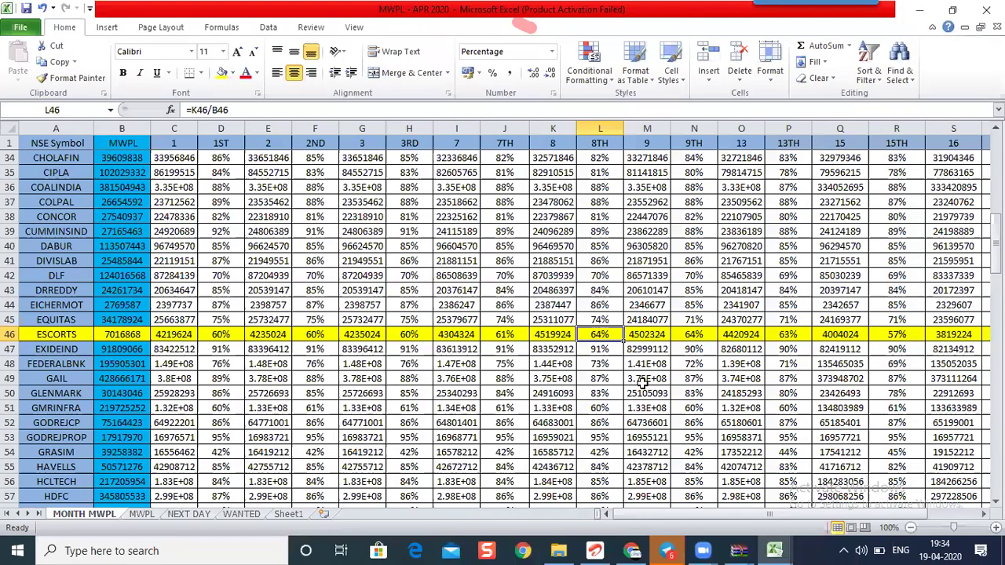
Compare the ESCORTS MWPL percentages for the 13TH and 15TH in row 46.
{"action": "left_click", "coordinate": [782, 335]}
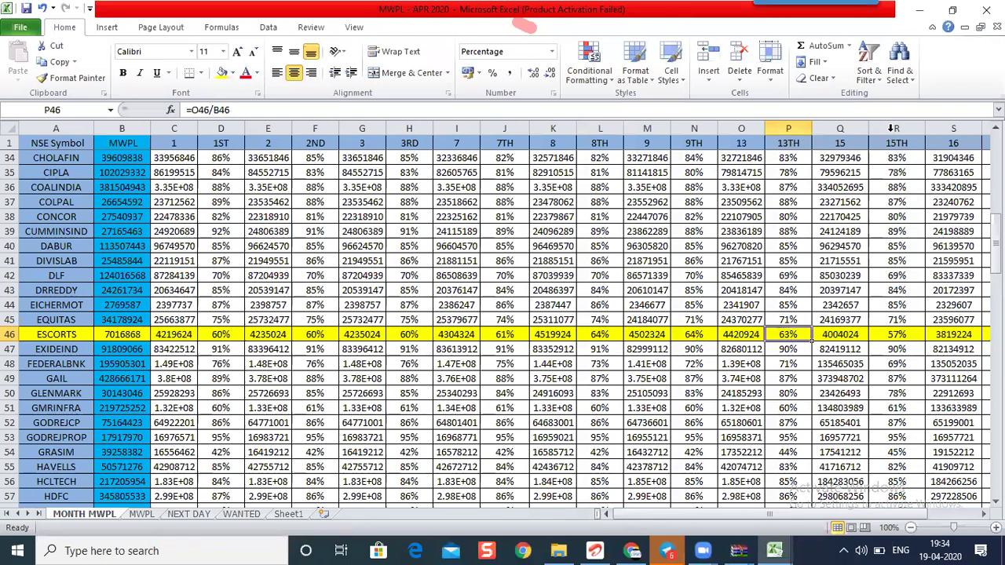
{"action": "left_click", "coordinate": [897, 335]}
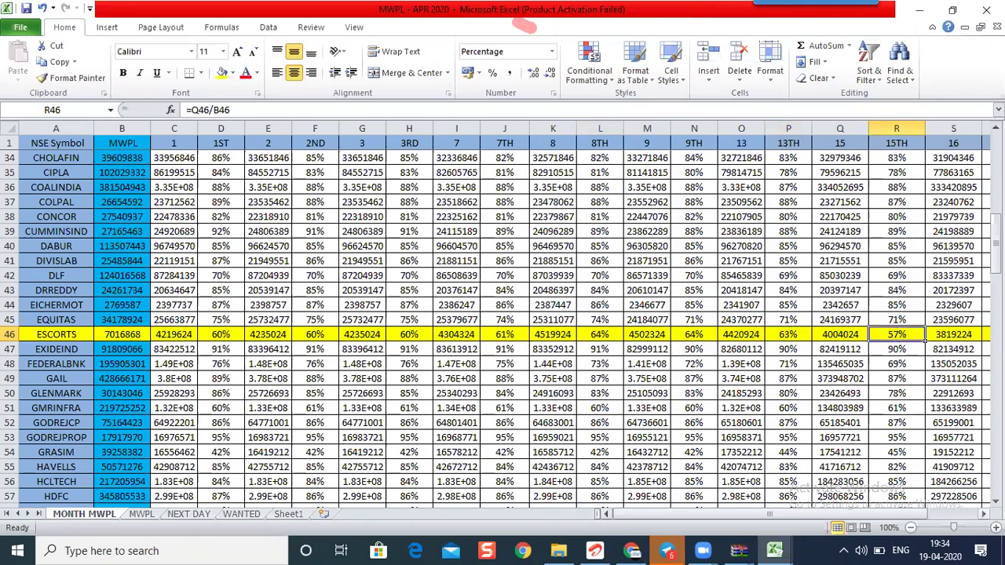
{"action": "left_click", "coordinate": [983, 514]}
{"action": "left_click", "coordinate": [983, 513]}
{"action": "left_click", "coordinate": [982, 513]}
{"action": "left_click", "coordinate": [982, 514]}
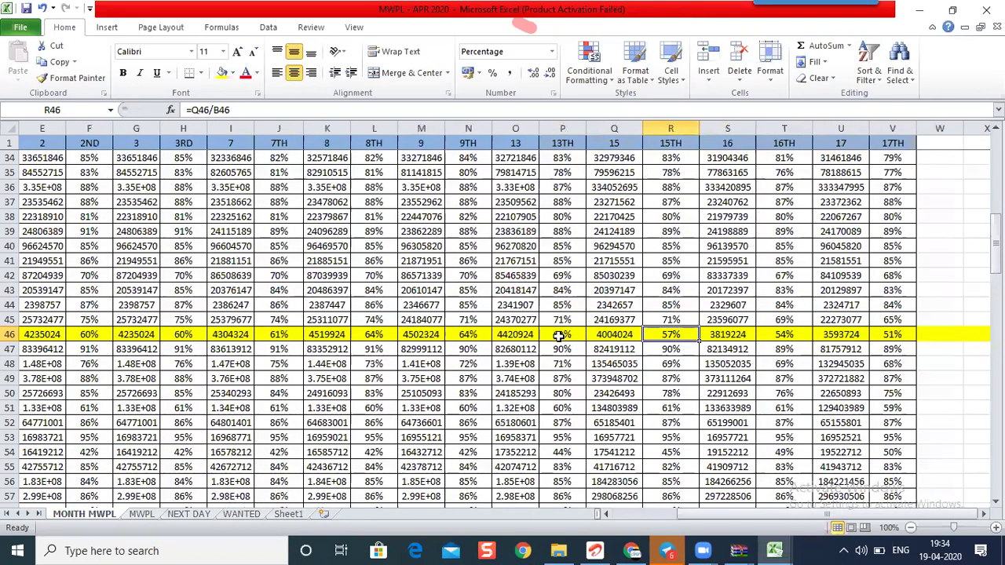
{"action": "left_click", "coordinate": [559, 335]}
{"action": "left_click", "coordinate": [673, 335]}
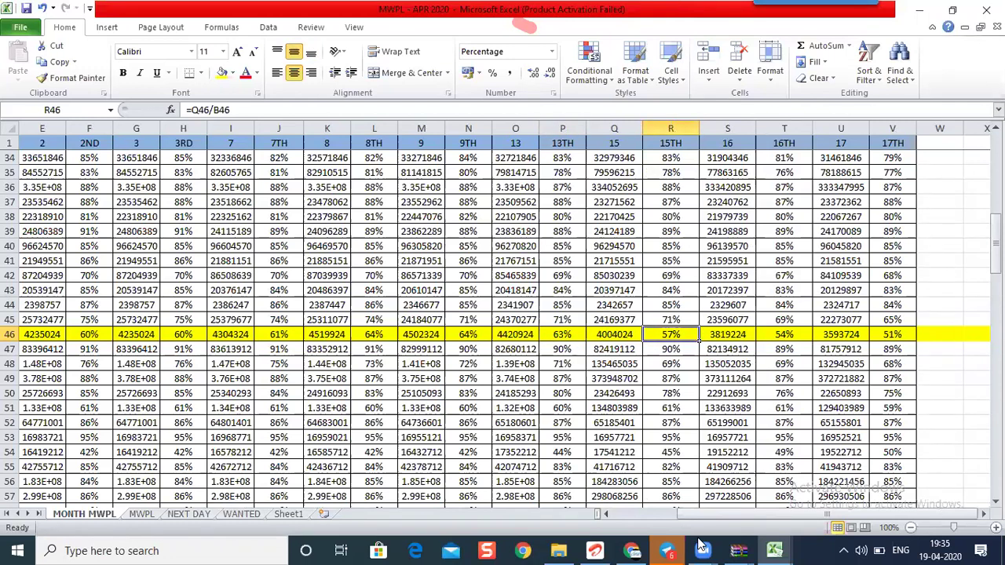
Examine the latest April candles on the TradingView ESCORTS chart, and check the 16TH and 17TH percentages in the MWPL - APR 2020 workbook.
{"action": "left_click", "coordinate": [631, 550]}
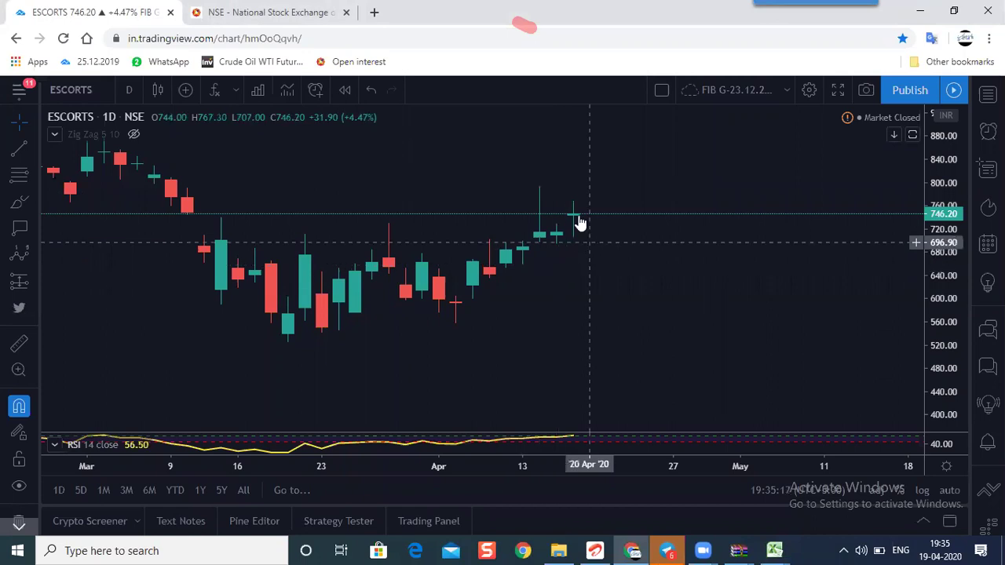
{"action": "left_click", "coordinate": [767, 550]}
{"action": "left_click", "coordinate": [631, 502]}
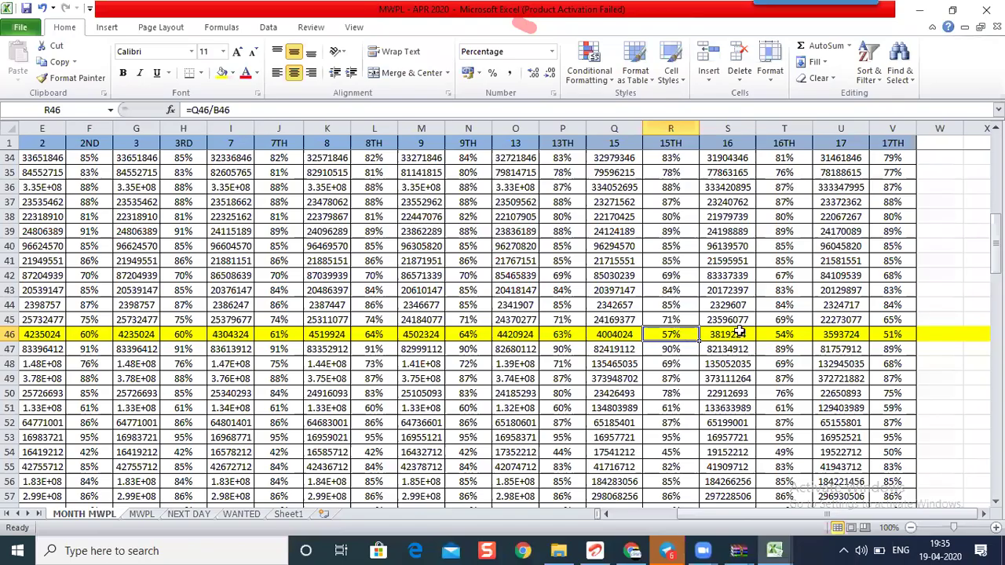
{"action": "left_click", "coordinate": [770, 335]}
{"action": "key", "text": "Right"}
{"action": "key", "text": "Right"}
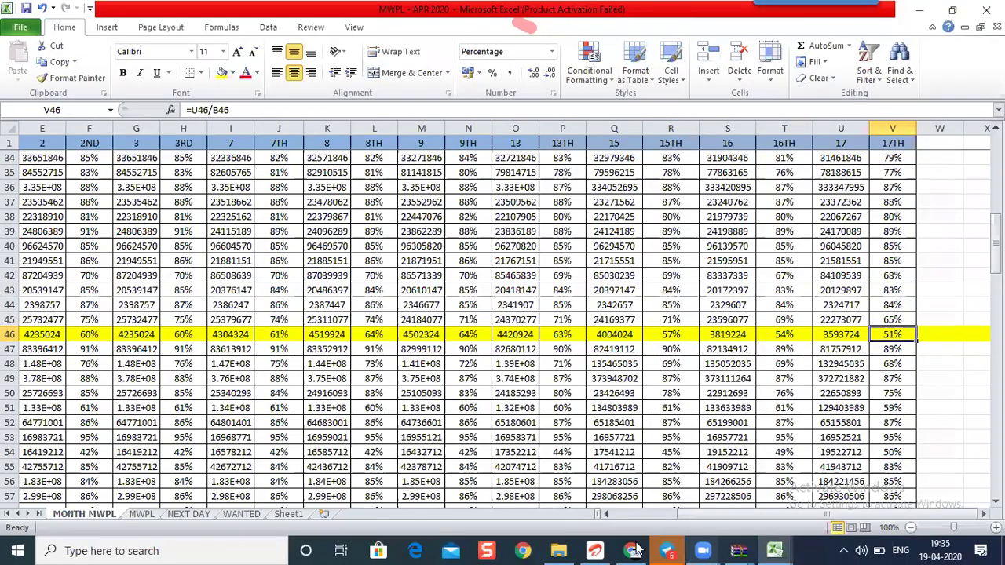
Check the 15 April candle on the TradingView chart, and select the ESCORTS values M46:V46 in the MWPL - APR 2020 workbook.
{"action": "key", "text": "alt+Tab"}
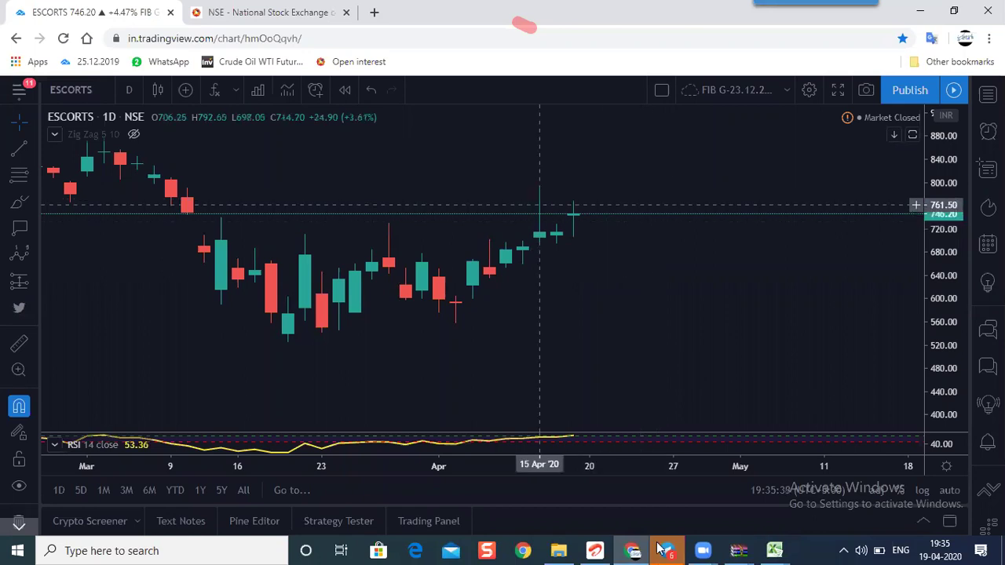
{"action": "left_click", "coordinate": [639, 475]}
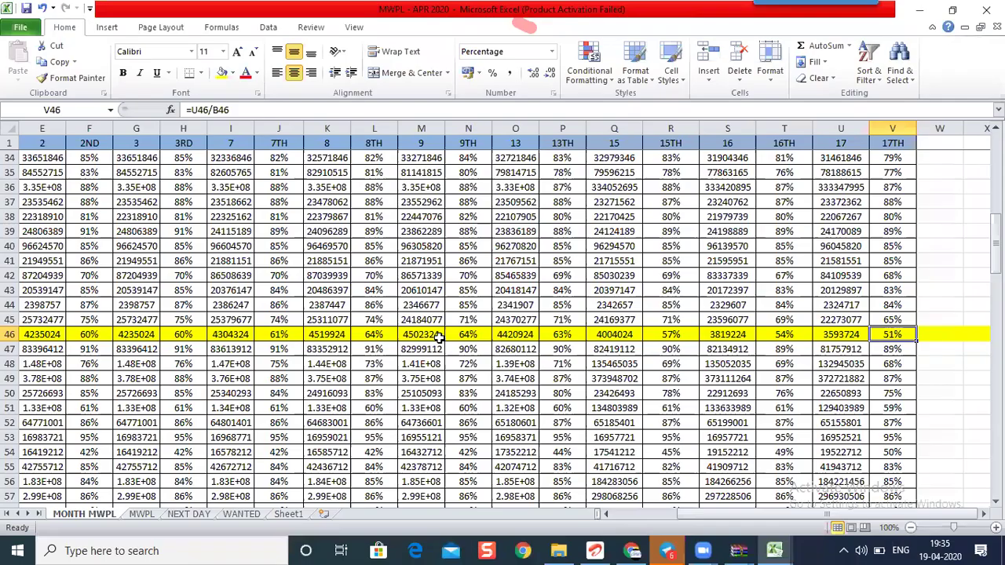
{"action": "left_click_drag", "start_coordinate": [440, 335], "coordinate": [889, 334]}
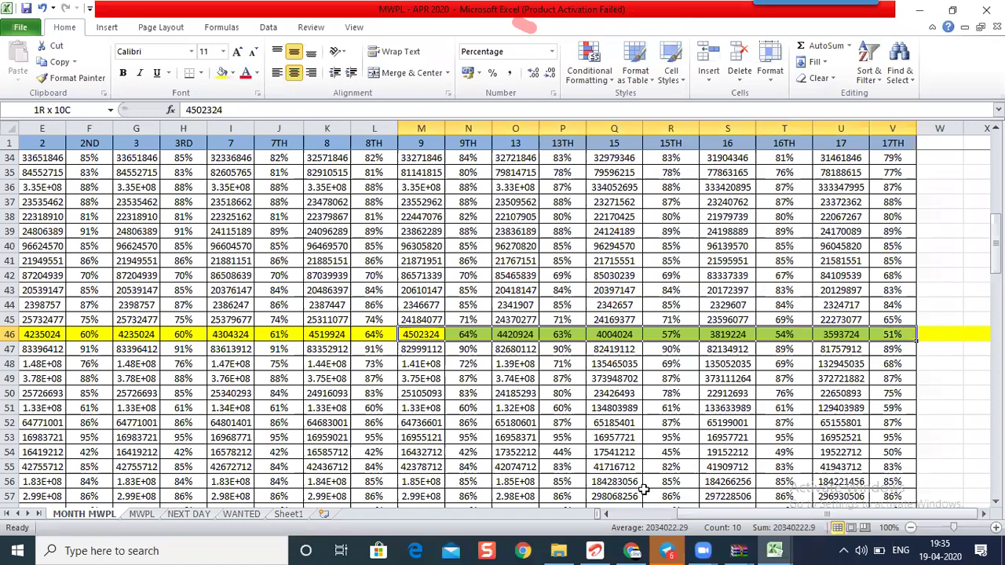
Switch to the MWPL.A workbook and review the LONG BUILDUP row of the price/MWPL trend table.
{"action": "left_click", "coordinate": [290, 512]}
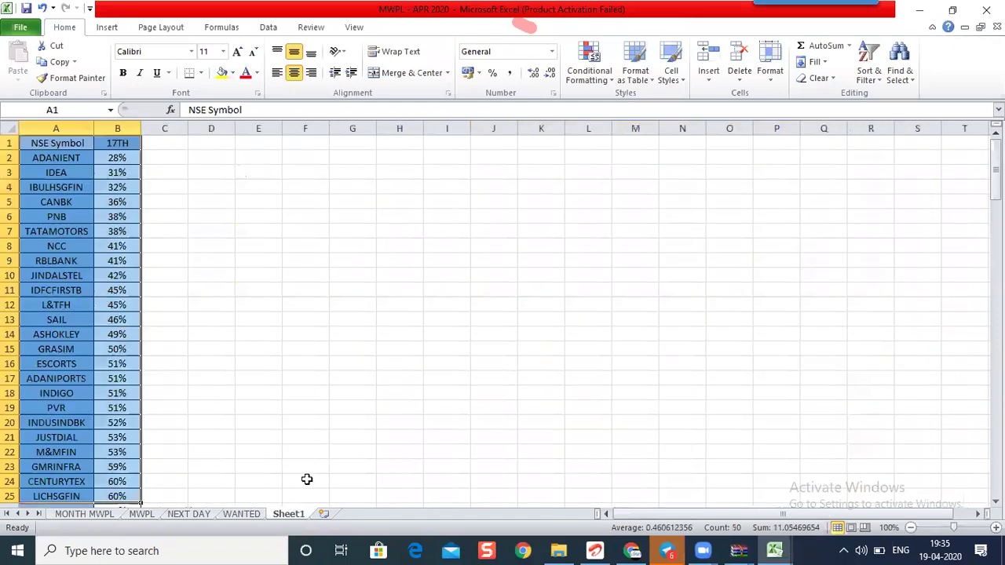
{"action": "key", "text": "ctrl+Page_Up"}
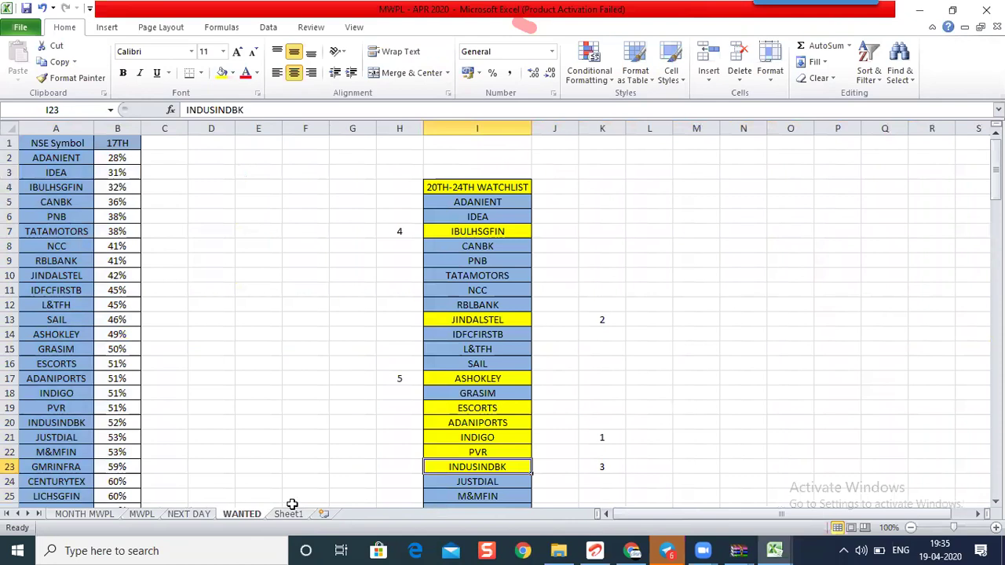
{"action": "key", "text": "ctrl+Page_Down"}
{"action": "mouse_move", "coordinate": [777, 550]}
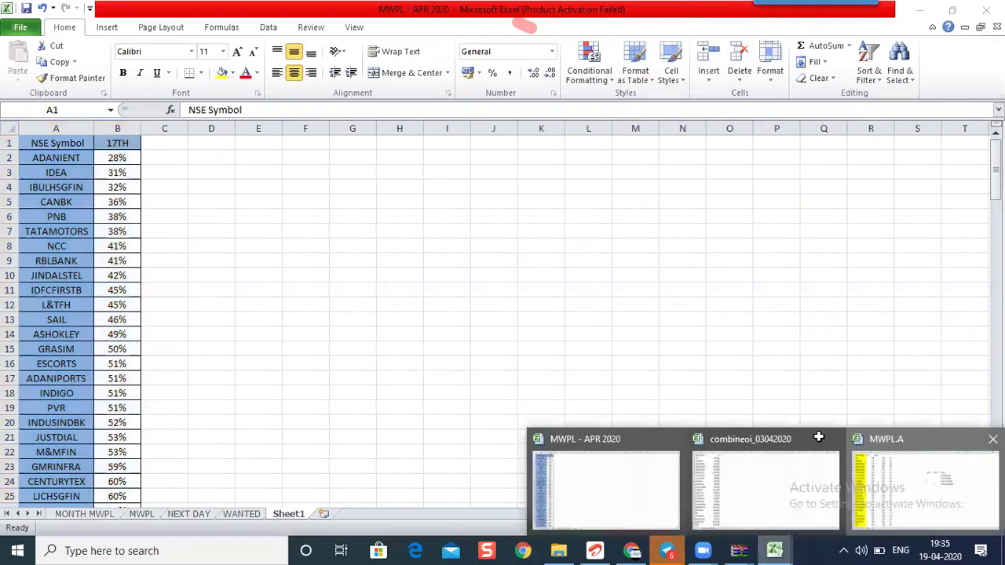
{"action": "key", "text": "alt+Tab"}
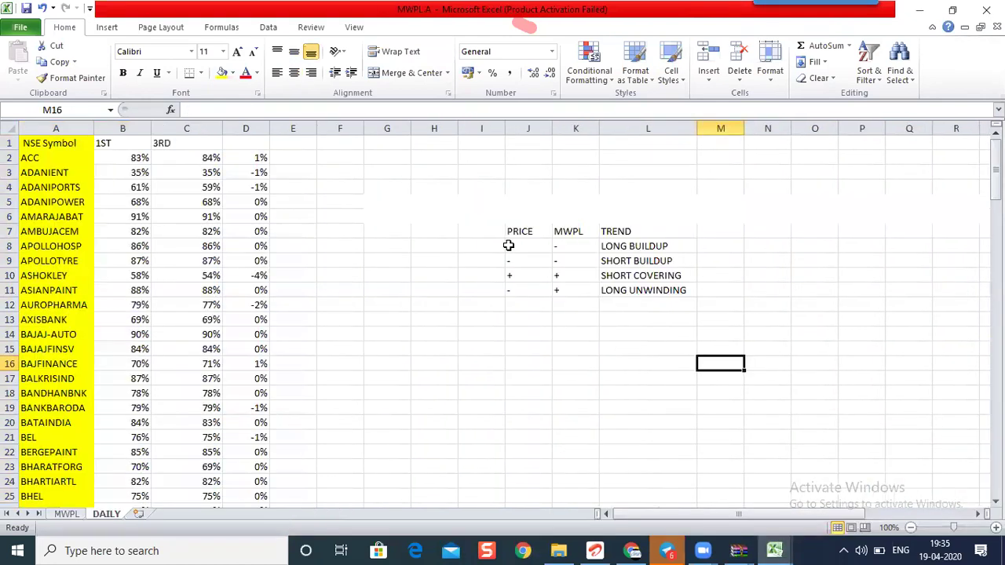
{"action": "left_click", "coordinate": [509, 246]}
{"action": "key", "text": "Right"}
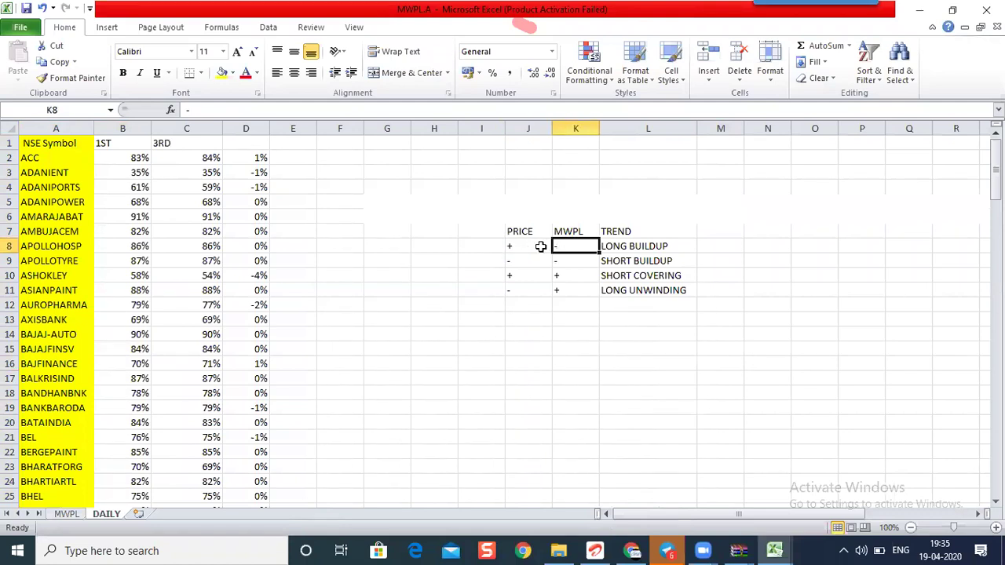
{"action": "left_click", "coordinate": [674, 245]}
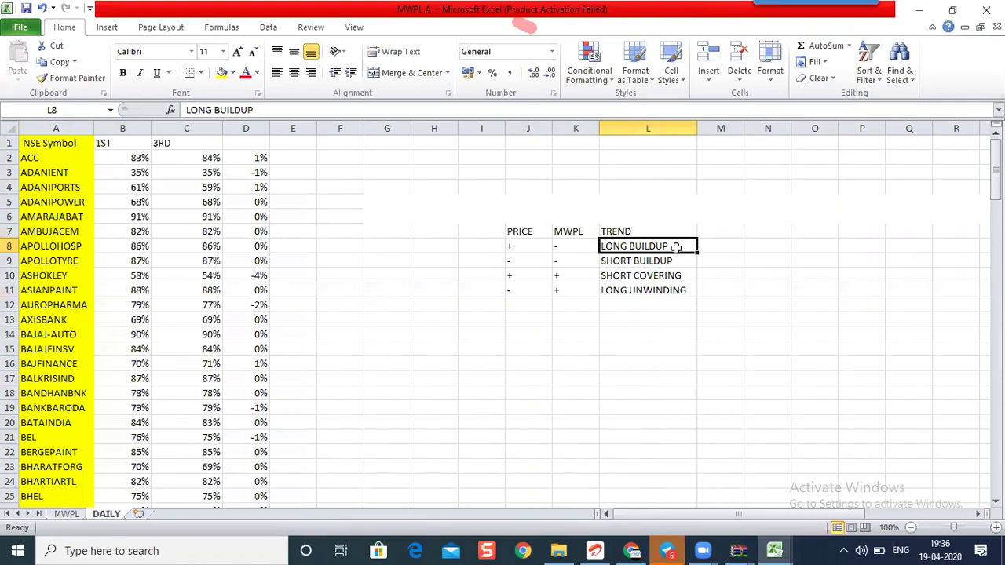
{"action": "left_click", "coordinate": [578, 244]}
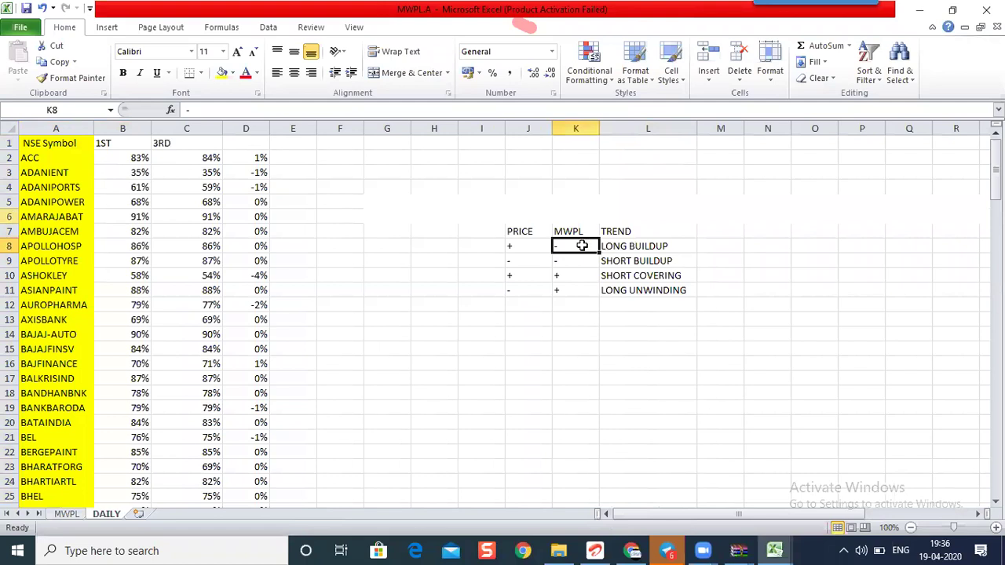
{"action": "key", "text": "Right"}
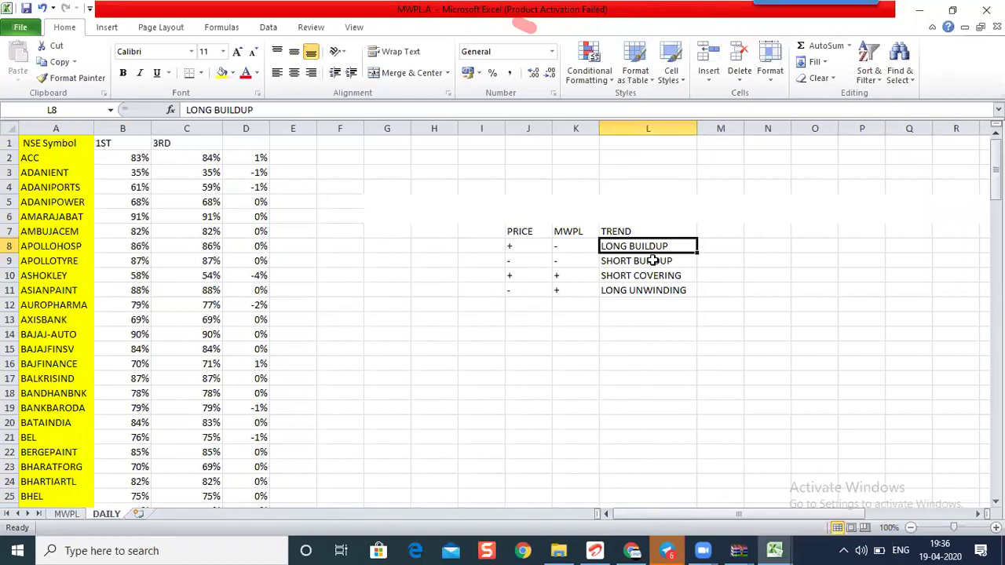
Return to the MONTH MWPL sheet of the MWPL - APR 2020 workbook and select the ESCORTS percentage for the 17TH.
{"action": "left_click", "coordinate": [774, 550]}
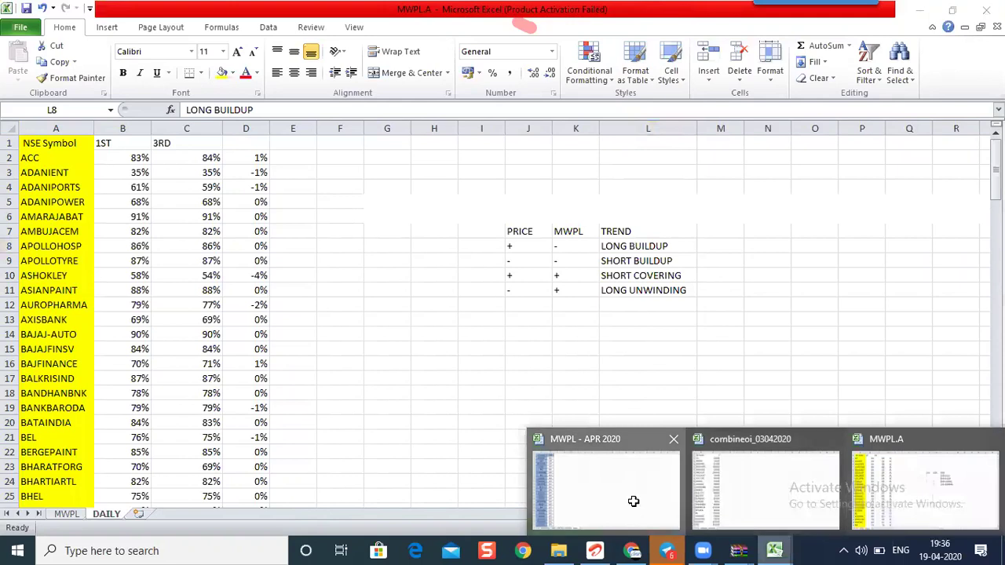
{"action": "left_click", "coordinate": [633, 500]}
{"action": "left_click", "coordinate": [72, 514]}
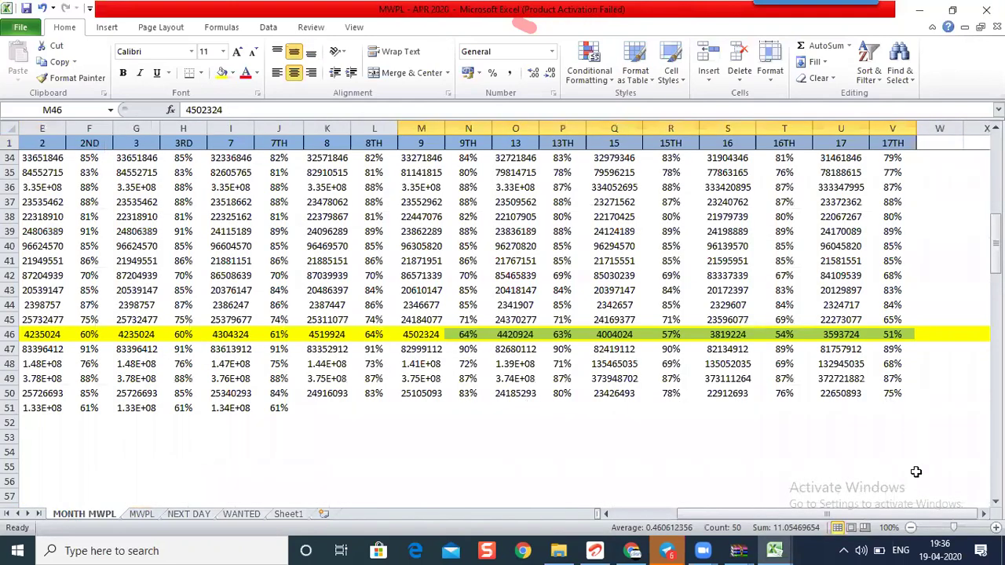
{"action": "scroll", "coordinate": [915, 471], "scroll_direction": "up", "scroll_amount": 2}
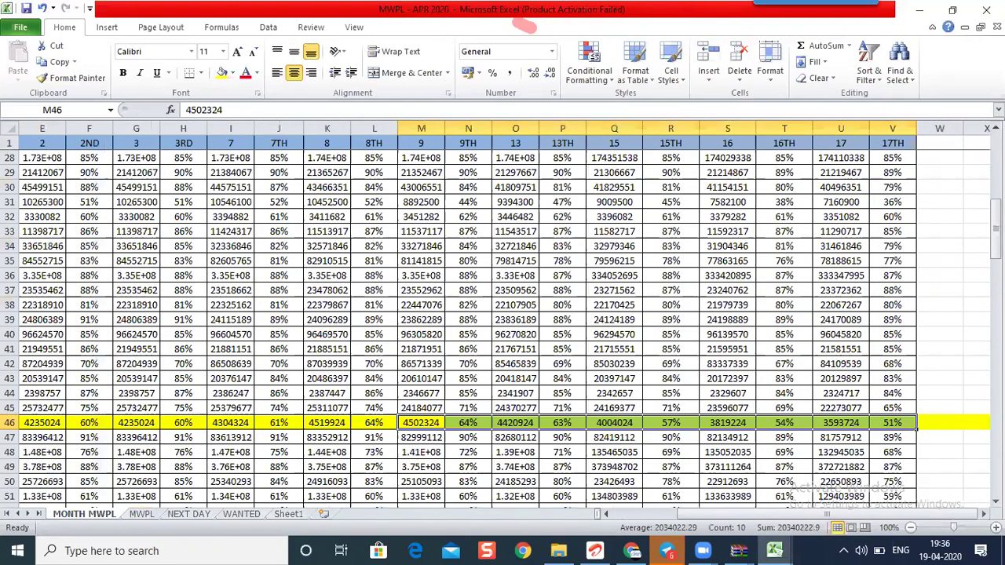
{"action": "left_click", "coordinate": [980, 514]}
{"action": "left_click", "coordinate": [981, 514]}
{"action": "left_click", "coordinate": [980, 514]}
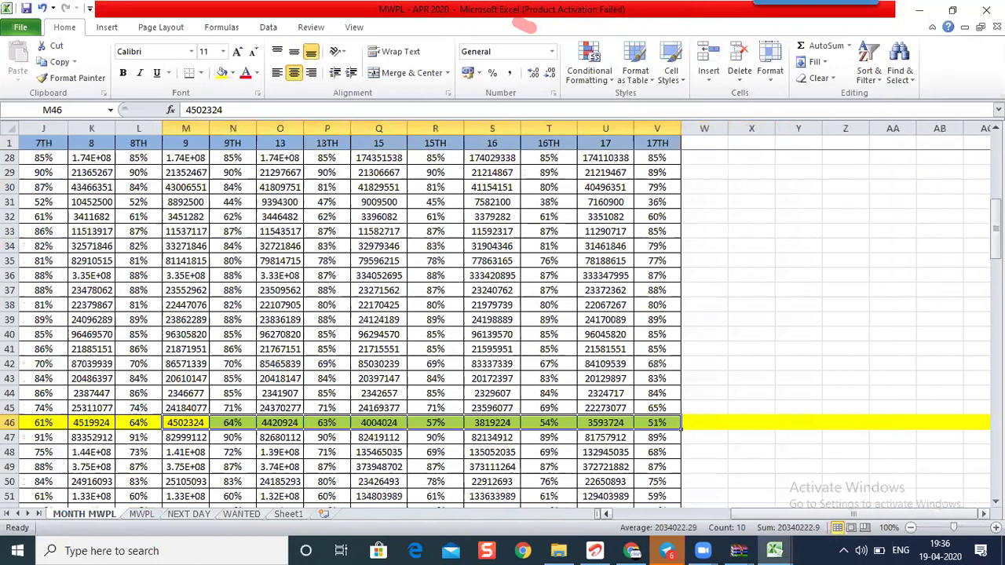
{"action": "scroll", "coordinate": [767, 458], "scroll_direction": "right", "scroll_amount": 2}
{"action": "left_click", "coordinate": [748, 437]}
{"action": "scroll", "coordinate": [690, 393], "scroll_direction": "down", "scroll_amount": 3}
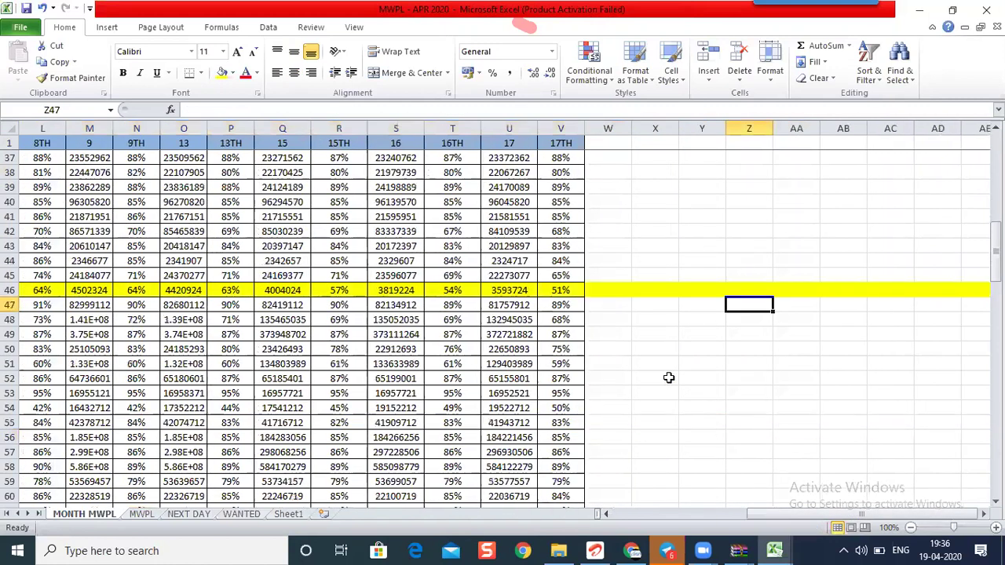
{"action": "left_click", "coordinate": [559, 289]}
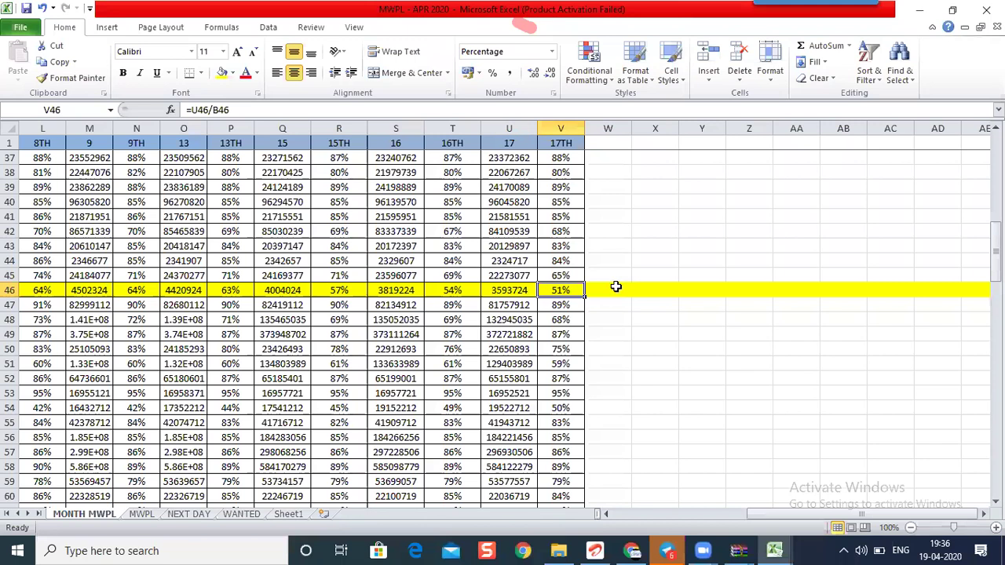
Enter 60 in cell X46 of the ESCORTS row as an example MWPL value and compare it with the 16TH and 17TH figures.
{"action": "left_click", "coordinate": [653, 288]}
{"action": "type", "text": "60"}
{"action": "key", "text": "Return"}
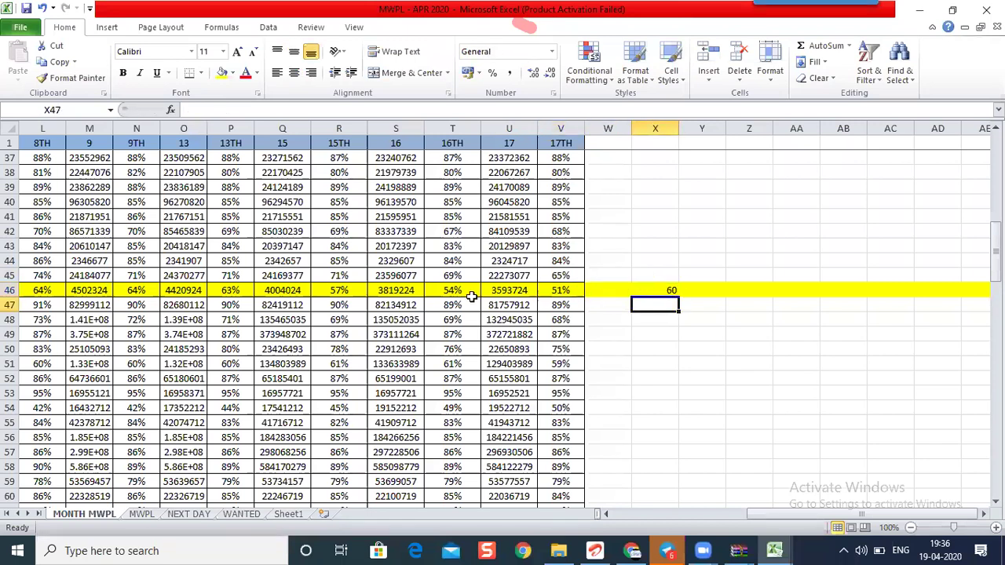
{"action": "left_click_drag", "start_coordinate": [426, 290], "coordinate": [510, 289]}
{"action": "left_click", "coordinate": [664, 289]}
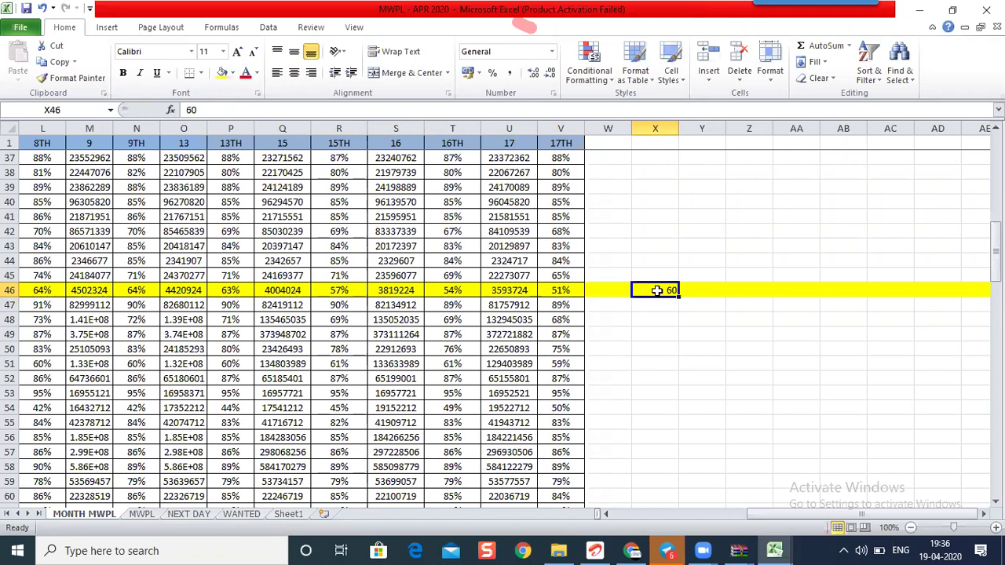
{"action": "left_click_drag", "start_coordinate": [702, 449], "coordinate": [751, 400]}
Switch to the MWPL.A workbook and review the price, MWPL and trend cells of the LONG UNWINDING row.
{"action": "left_click", "coordinate": [788, 550]}
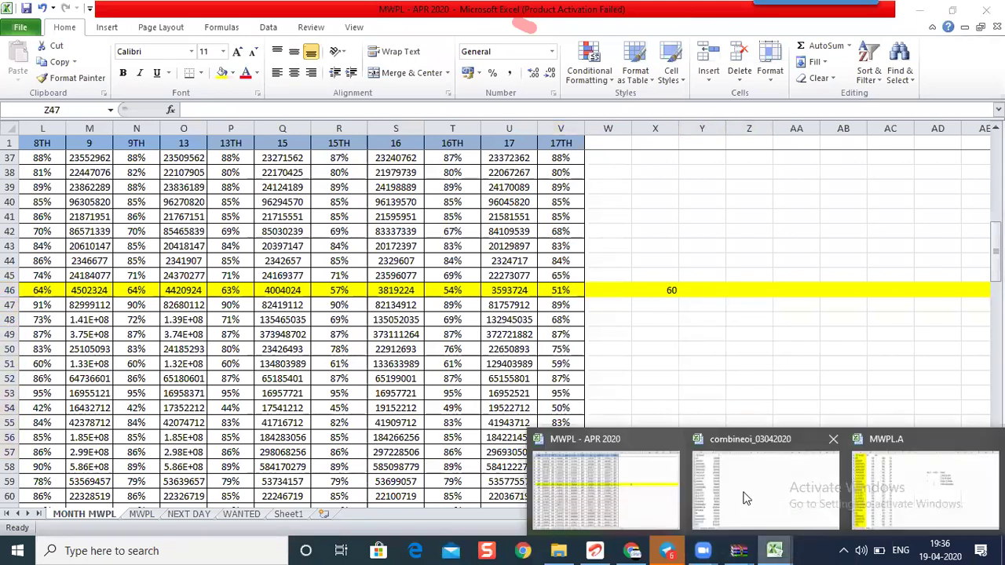
{"action": "left_click", "coordinate": [911, 487]}
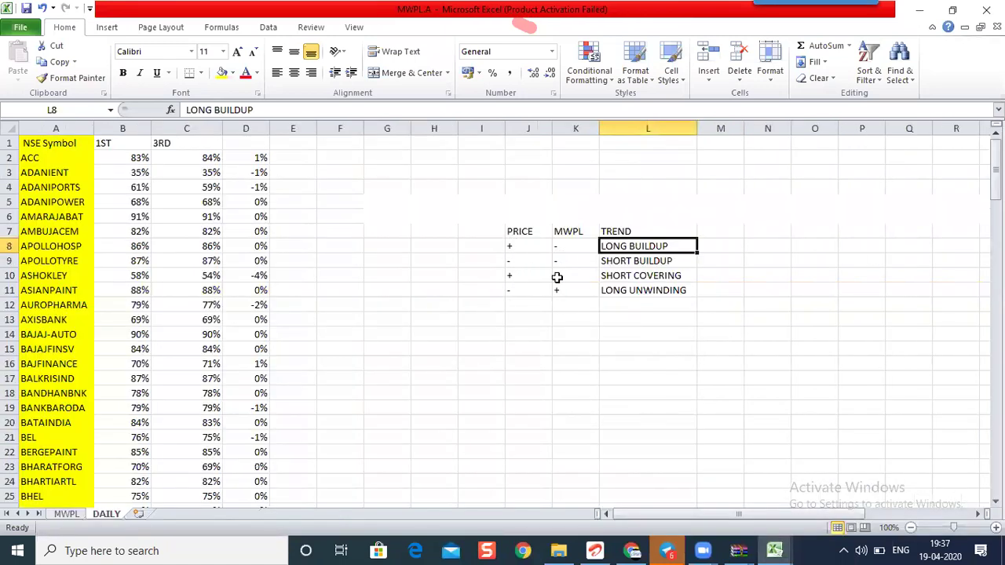
{"action": "left_click", "coordinate": [509, 291]}
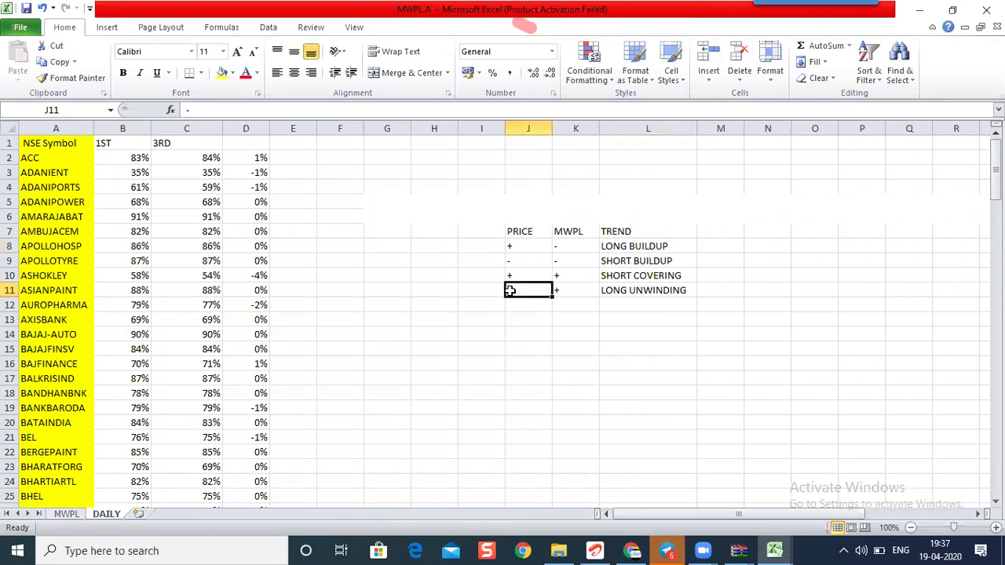
{"action": "left_click", "coordinate": [570, 290]}
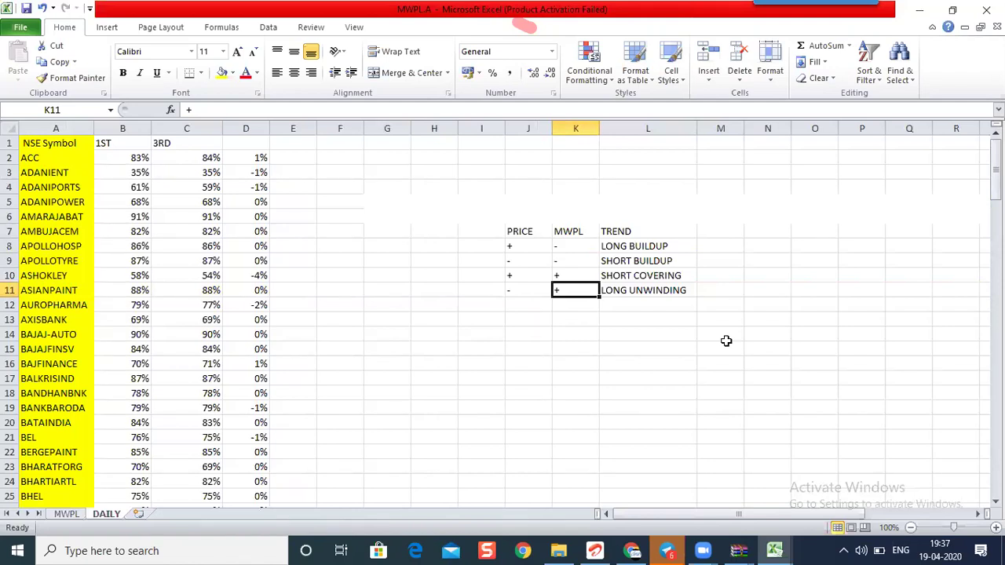
{"action": "left_click", "coordinate": [635, 289]}
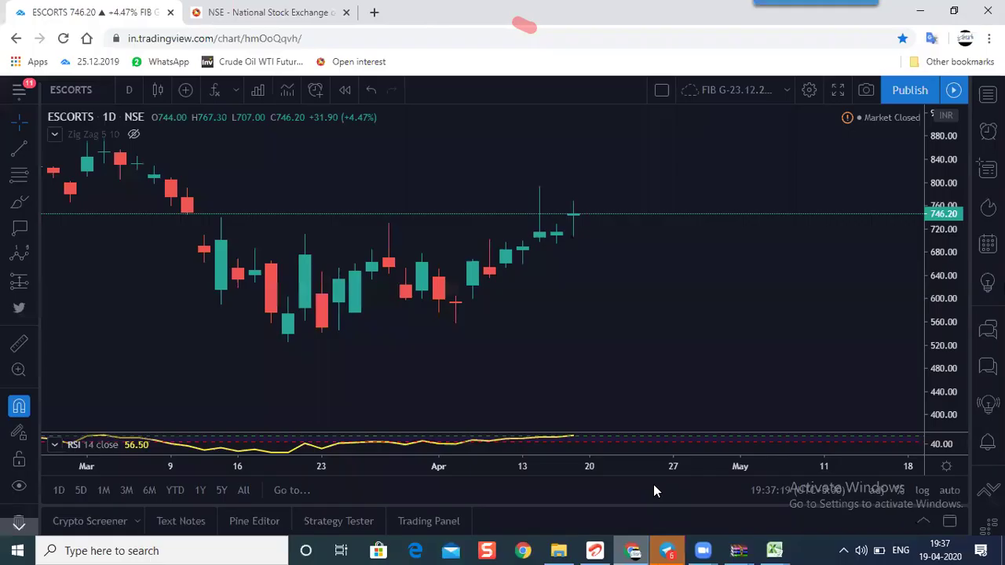
Switch to the TradingView ESCORTS chart and draw three downward arrows descending beyond the latest April candle.
{"action": "left_click", "coordinate": [632, 551]}
{"action": "left_click", "coordinate": [20, 149]}
{"action": "left_click", "coordinate": [698, 206]}
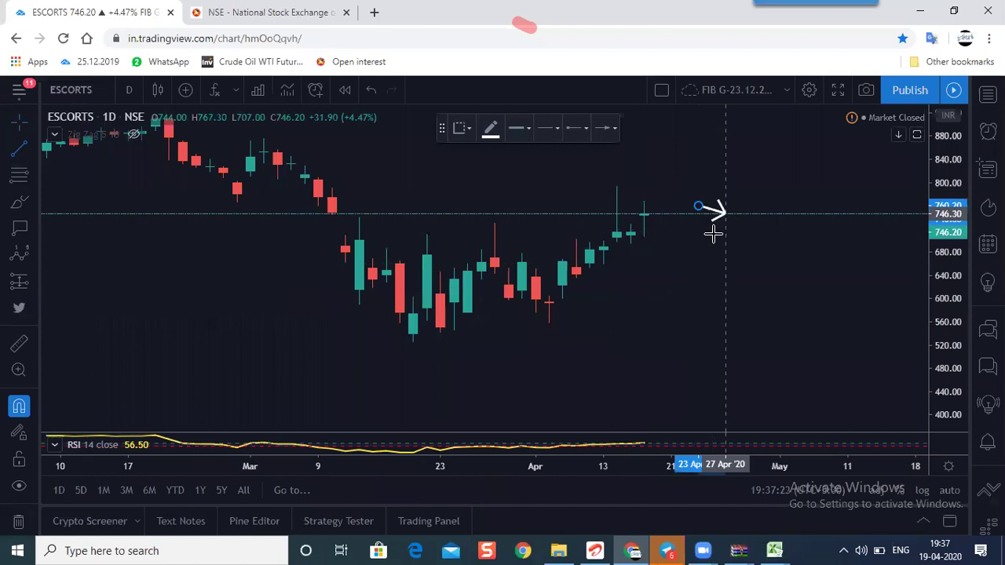
{"action": "left_click", "coordinate": [685, 254]}
{"action": "left_click", "coordinate": [737, 253]}
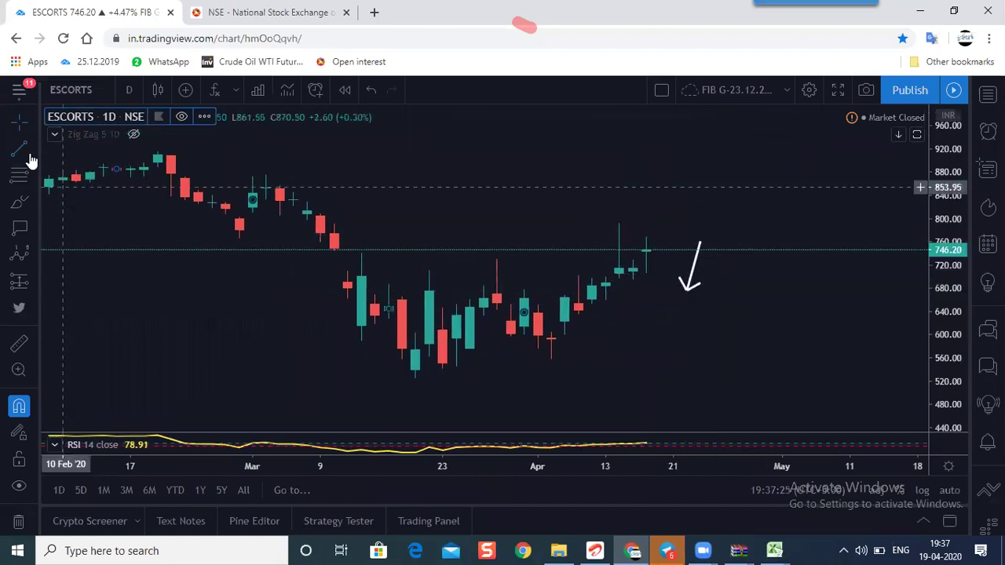
{"action": "left_click", "coordinate": [740, 253]}
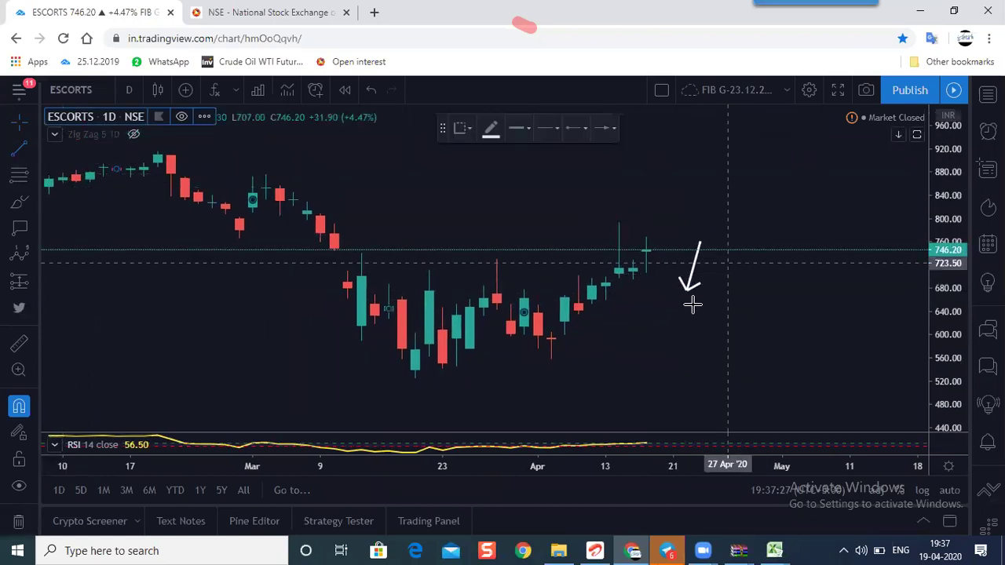
{"action": "left_click", "coordinate": [729, 315]}
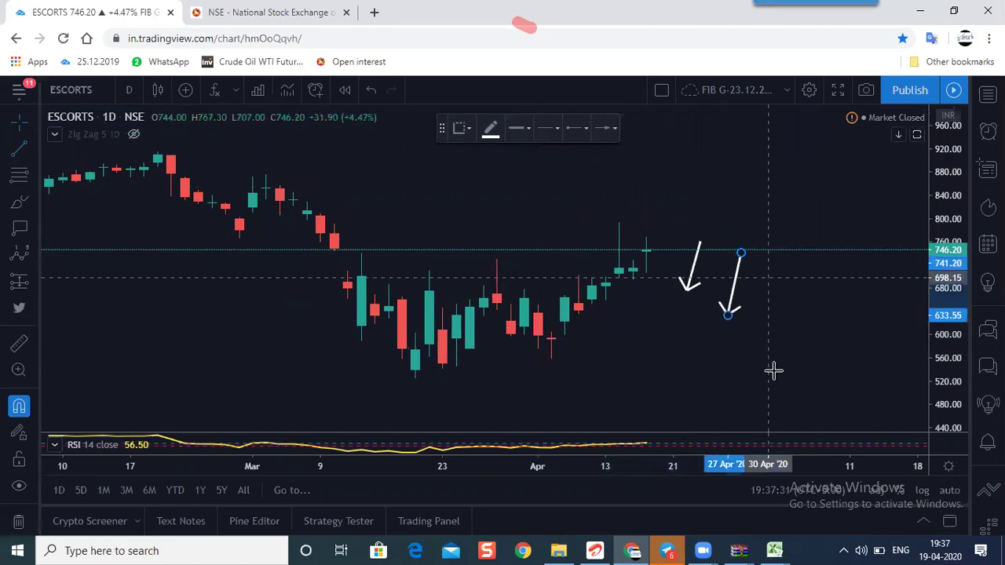
{"action": "left_click", "coordinate": [769, 278]}
{"action": "left_click", "coordinate": [772, 348]}
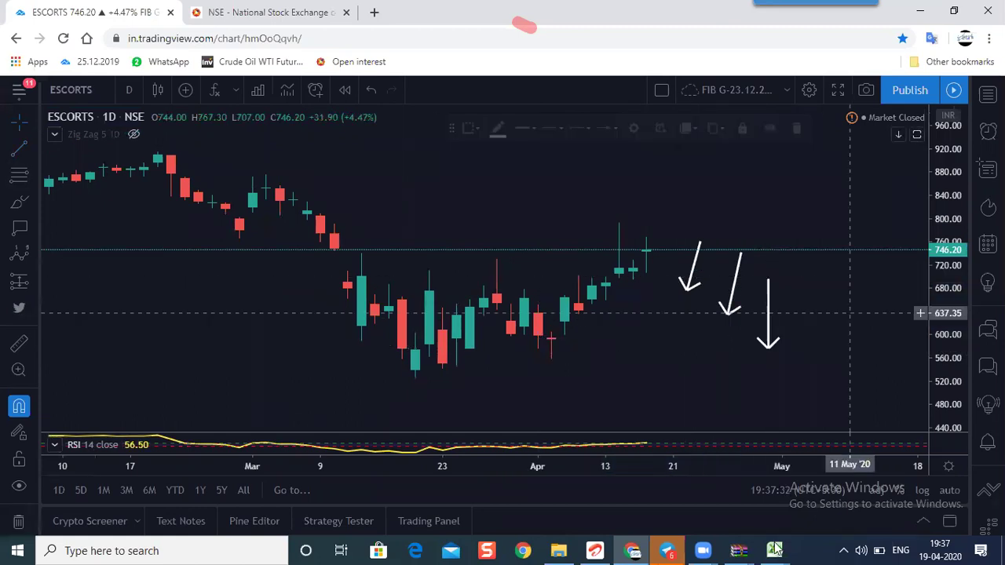
Return to the MWPL.A workbook, review the SHORT BUILDUP row of the trend table, and select the price sign of the SHORT COVERING row.
{"action": "left_click", "coordinate": [773, 550]}
{"action": "left_click", "coordinate": [881, 483]}
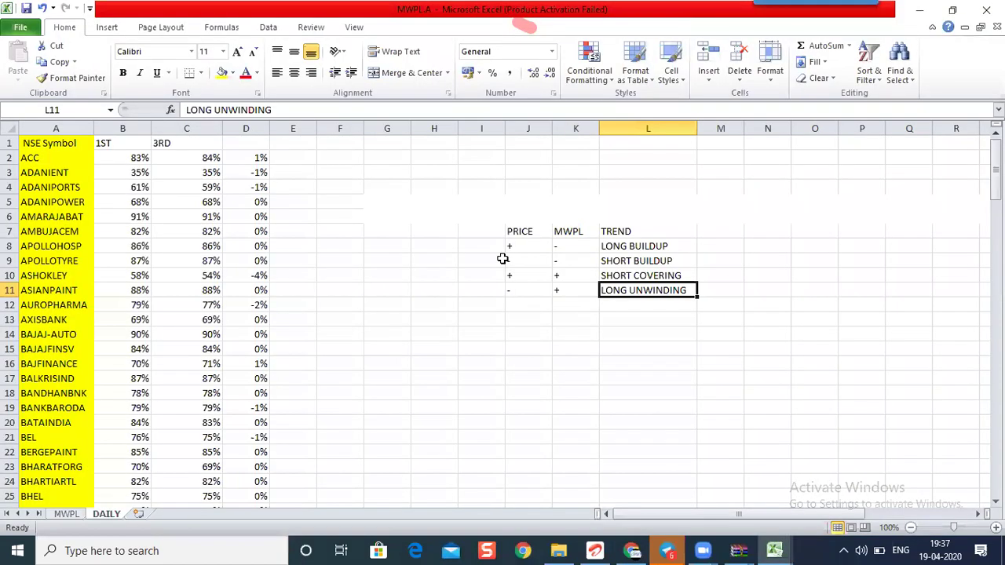
{"action": "left_click", "coordinate": [510, 261]}
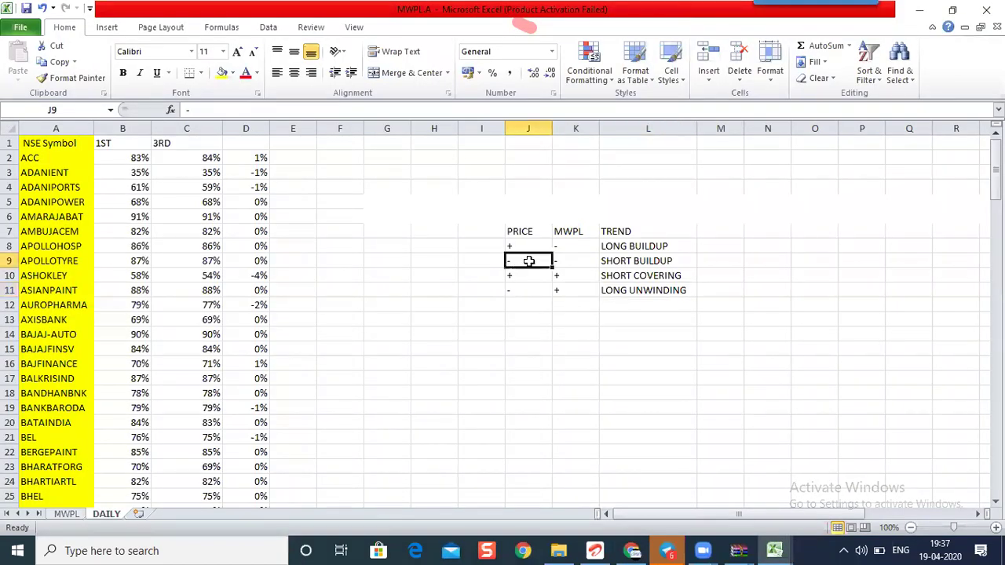
{"action": "left_click", "coordinate": [564, 261]}
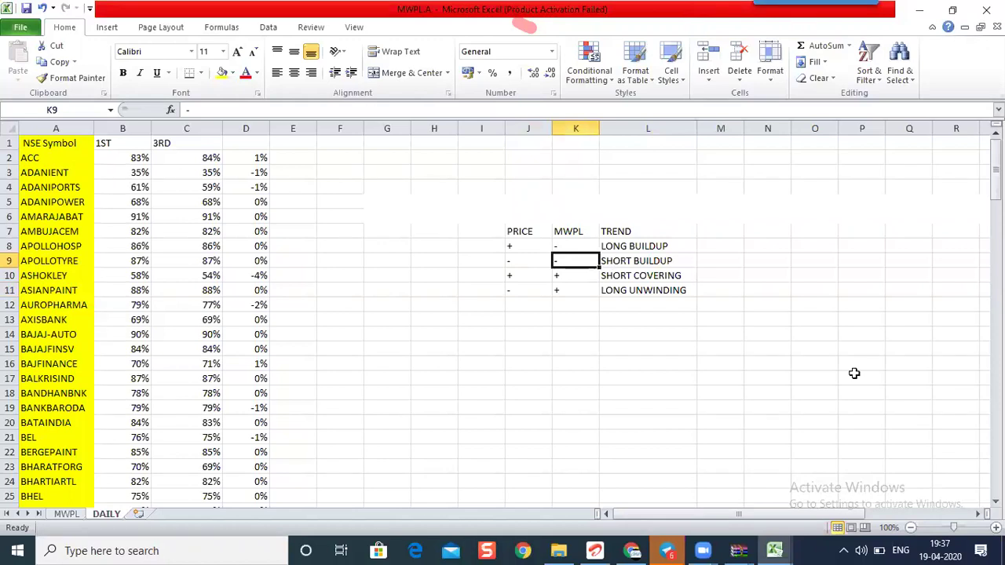
{"action": "key", "text": "Right"}
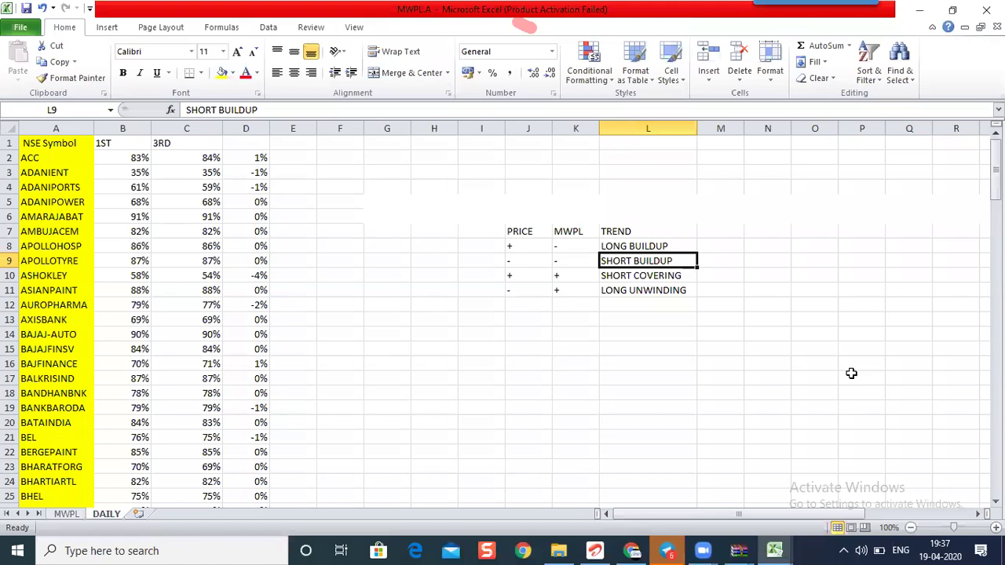
{"action": "left_click", "coordinate": [513, 273]}
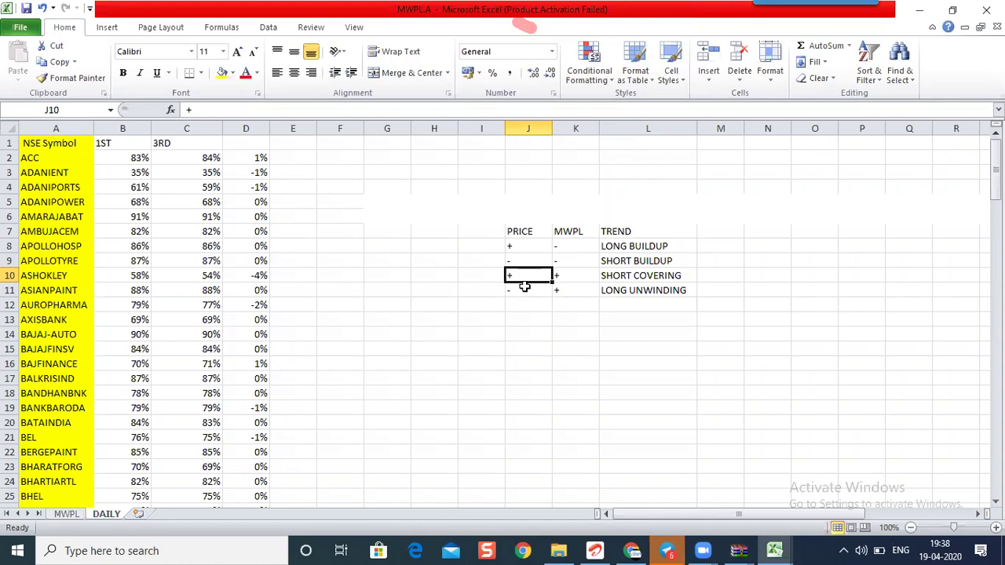
Switch to the ESCORTS chart in TradingView and delete the three white downward arrows beside the latest candles.
{"action": "left_click", "coordinate": [652, 275]}
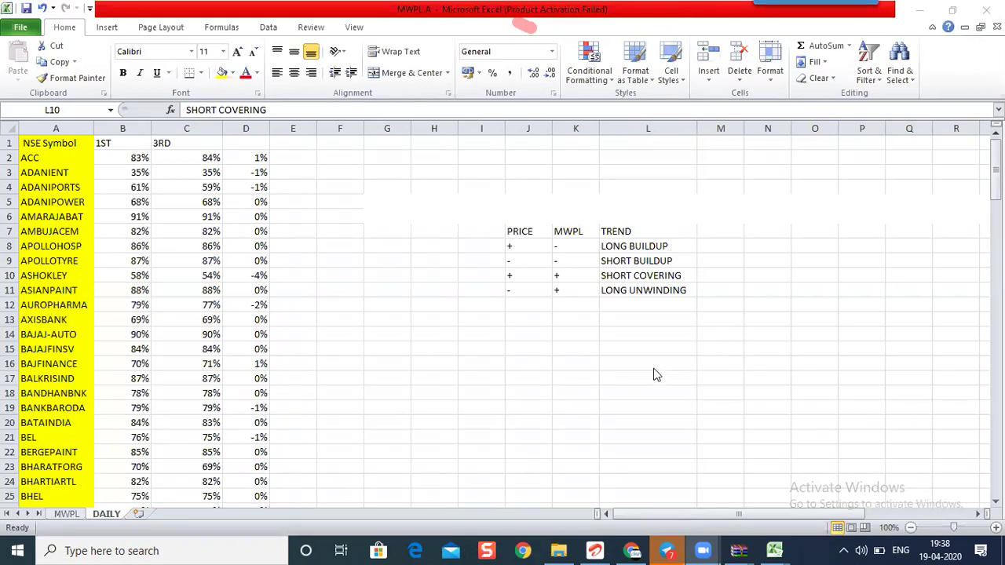
{"action": "left_click", "coordinate": [631, 550]}
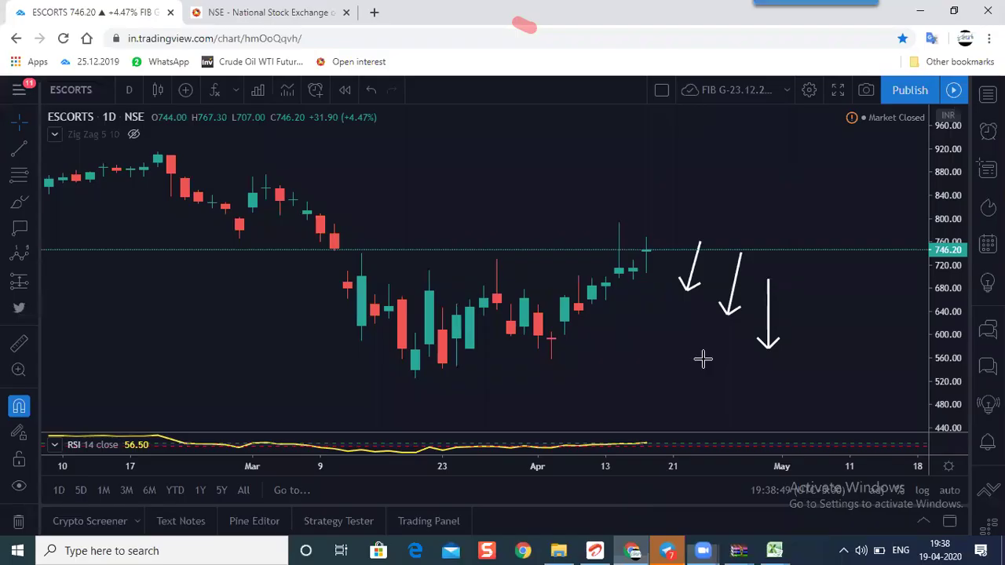
{"action": "left_click", "coordinate": [694, 272]}
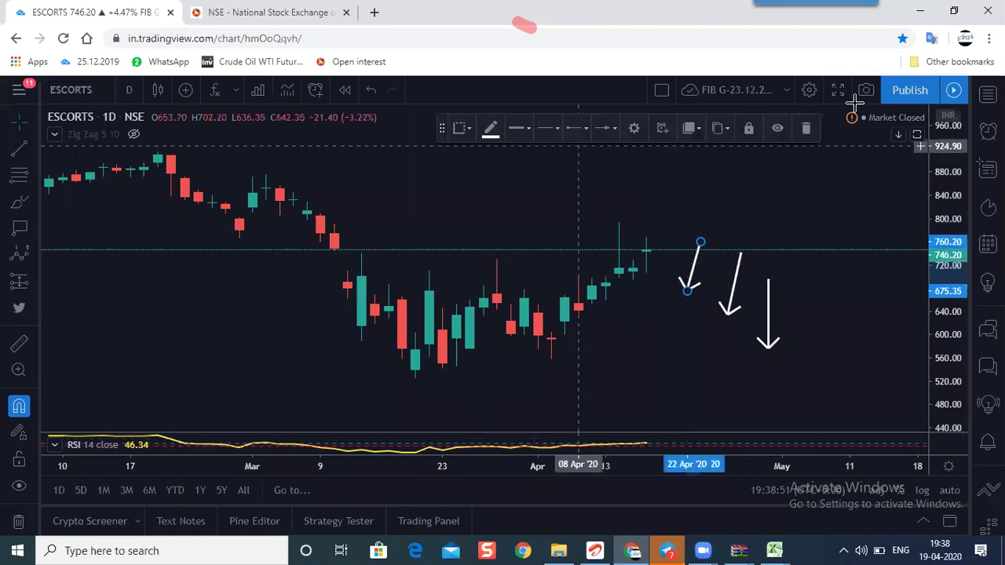
{"action": "left_click", "coordinate": [812, 131]}
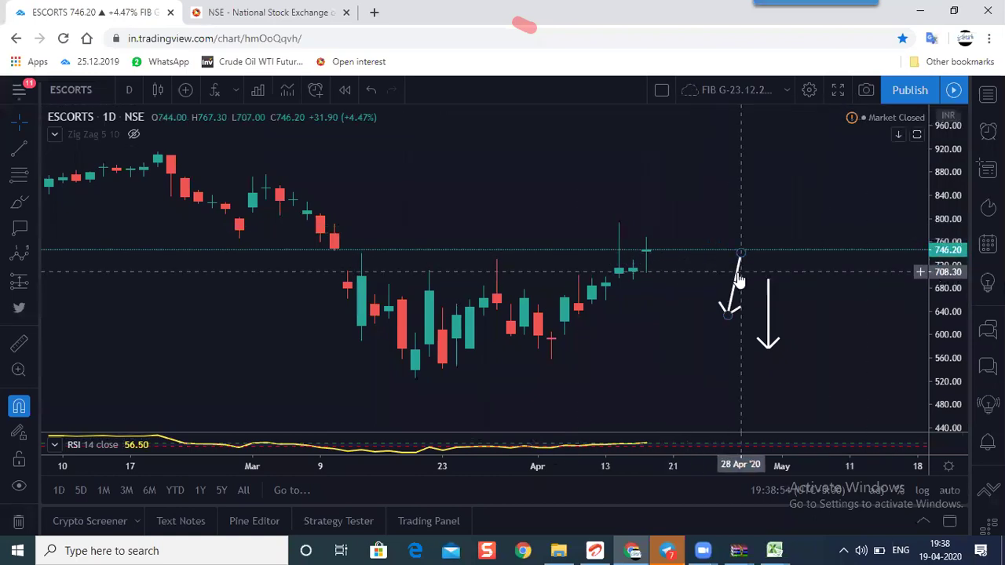
{"action": "left_click", "coordinate": [734, 285]}
{"action": "left_click", "coordinate": [813, 130]}
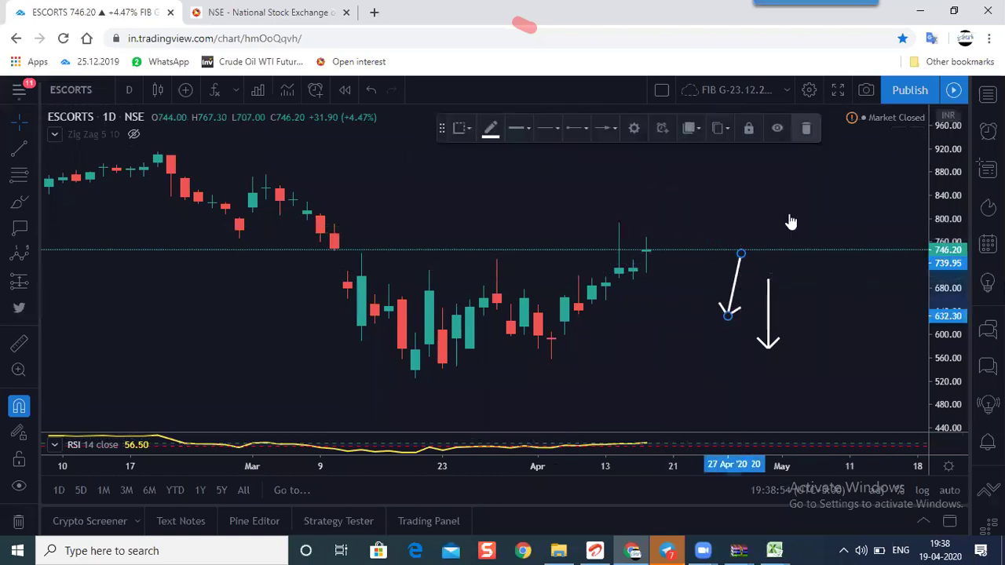
{"action": "left_click", "coordinate": [767, 310]}
{"action": "left_click", "coordinate": [805, 128]}
Draw a narrow green rectangle in the empty area below the candles, spanning about 267 to 380 on the price scale.
{"action": "left_click_drag", "start_coordinate": [653, 321], "coordinate": [572, 117]}
{"action": "left_click_drag", "start_coordinate": [719, 275], "coordinate": [662, 212]}
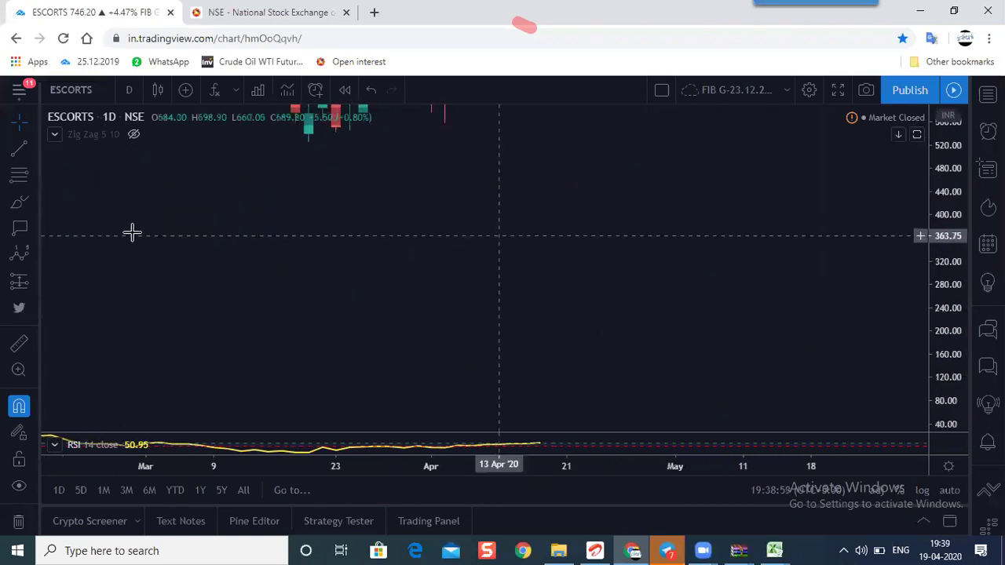
{"action": "left_click", "coordinate": [35, 202]}
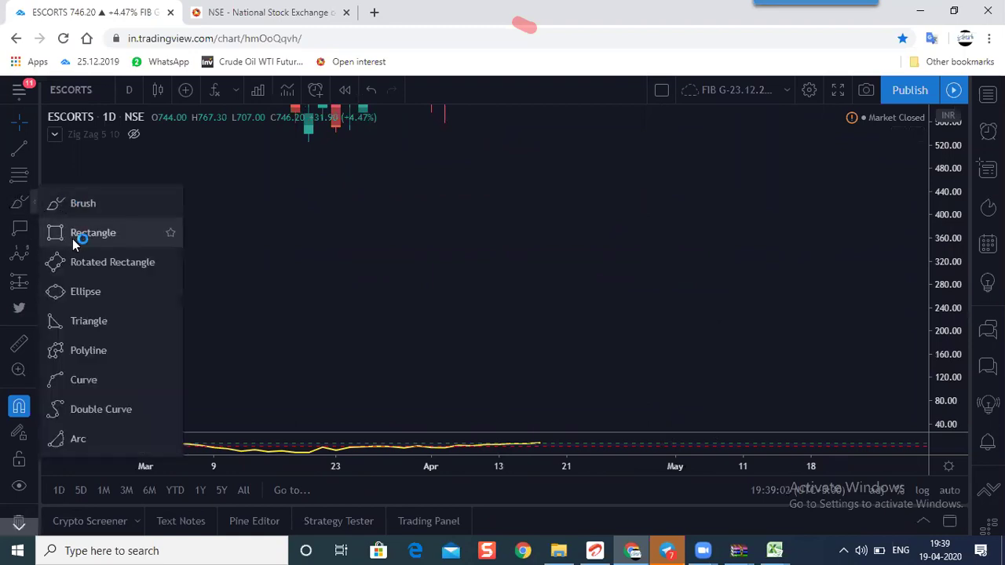
{"action": "left_click", "coordinate": [73, 231]}
{"action": "left_click", "coordinate": [426, 209]}
{"action": "left_click", "coordinate": [426, 174]}
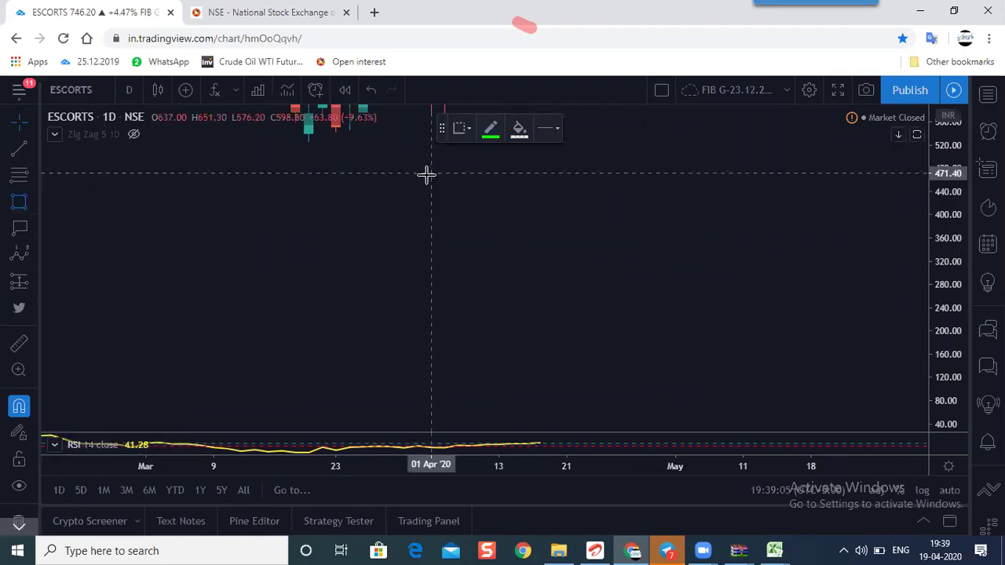
{"action": "left_click", "coordinate": [431, 212]}
{"action": "left_click", "coordinate": [444, 239]}
{"action": "left_click", "coordinate": [484, 279]}
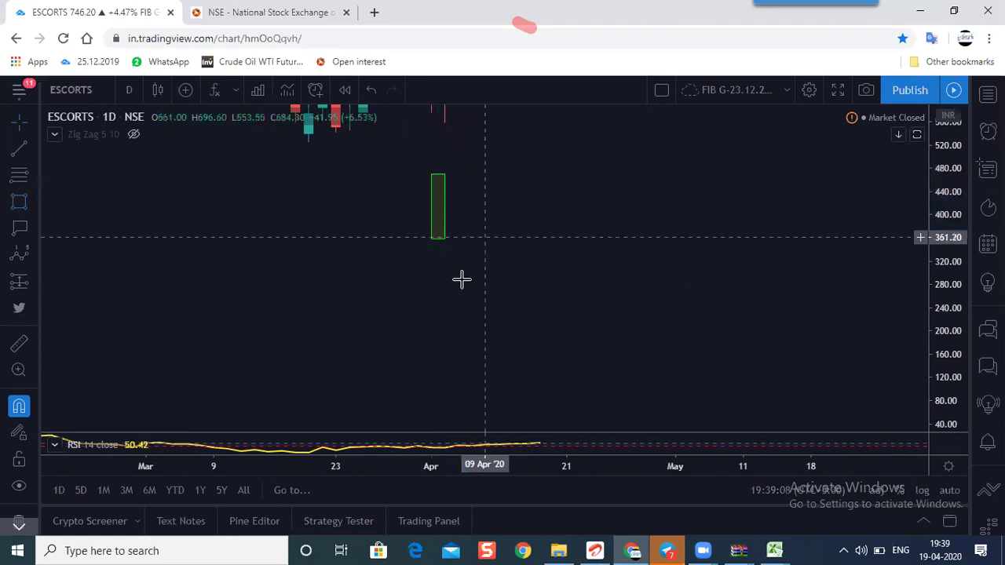
{"action": "left_click_drag", "start_coordinate": [445, 227], "coordinate": [415, 298]}
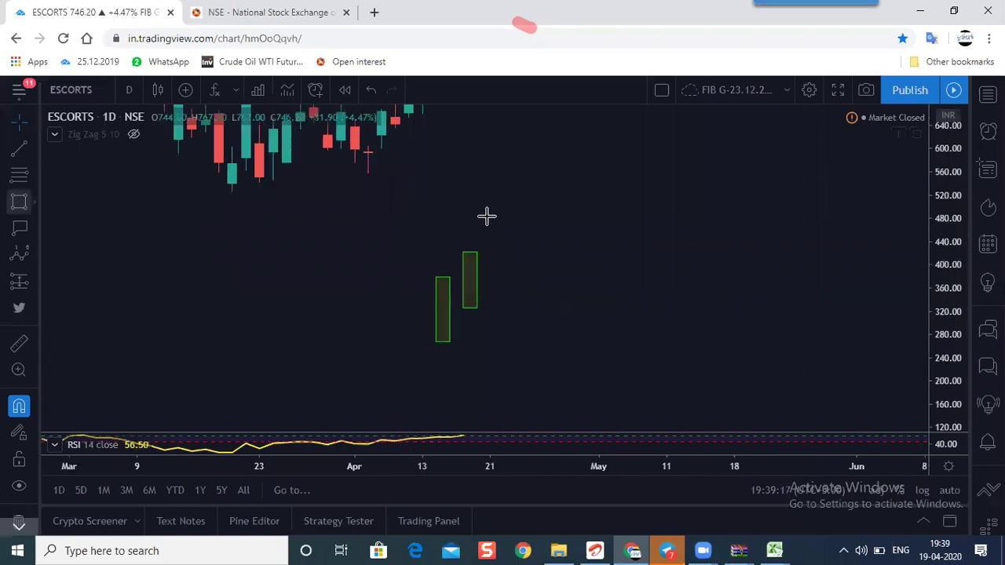
Continue the row of narrow green rectangles with bars at about 388 to 482, 445 to 535 and 445 to 531.
{"action": "left_click", "coordinate": [488, 217]}
{"action": "left_click", "coordinate": [502, 271]}
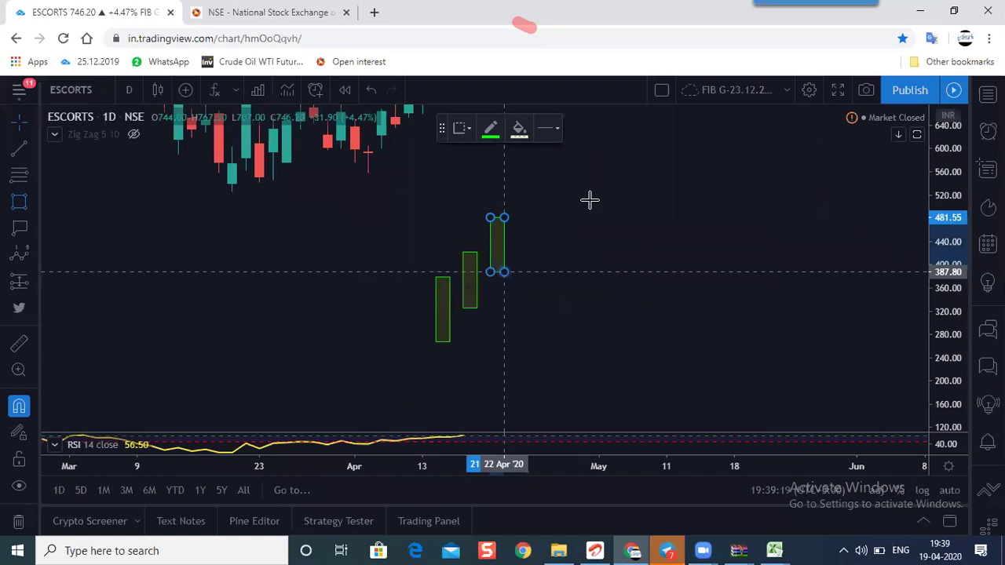
{"action": "left_click", "coordinate": [17, 203]}
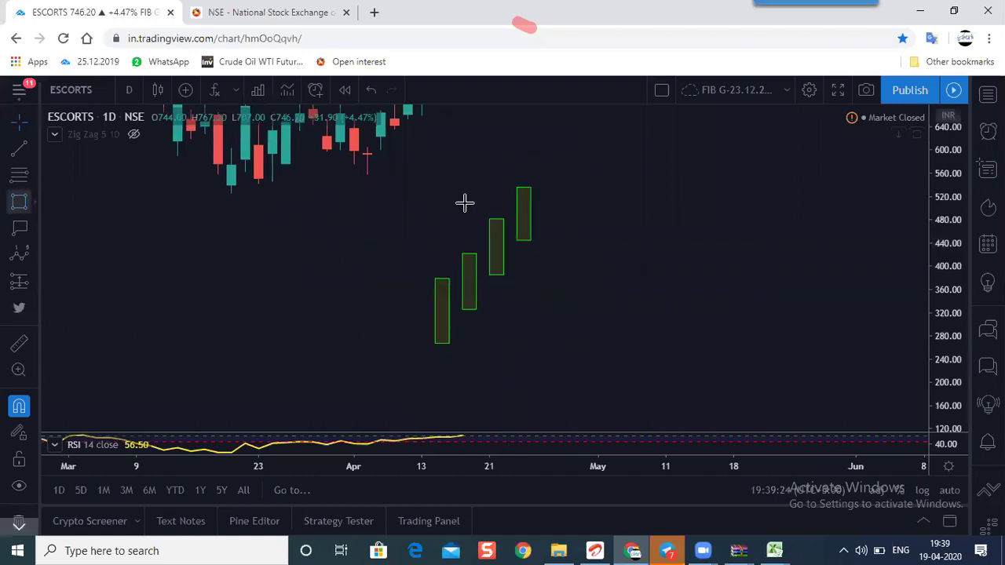
{"action": "left_click", "coordinate": [543, 193]}
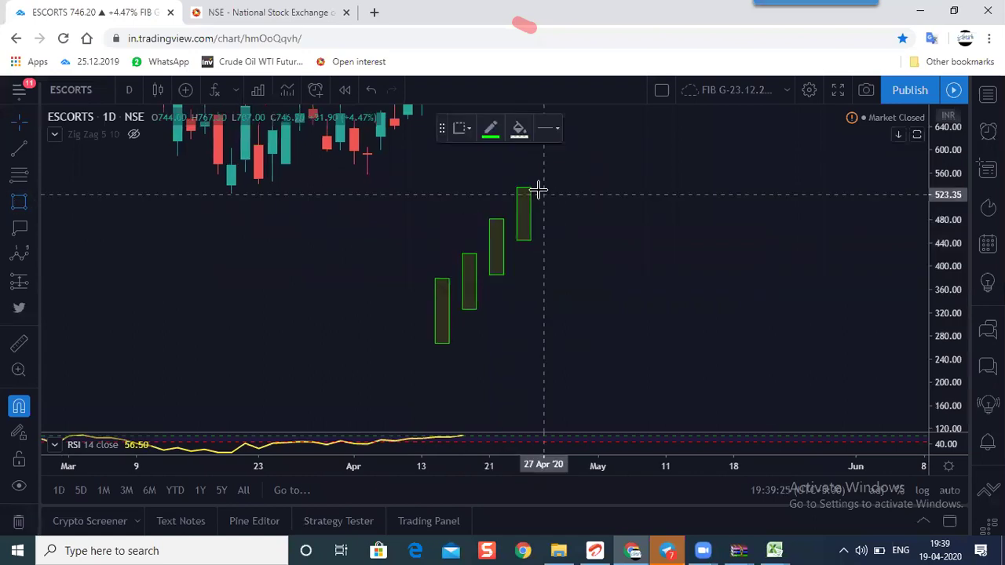
{"action": "left_click", "coordinate": [538, 190]}
{"action": "left_click", "coordinate": [556, 240]}
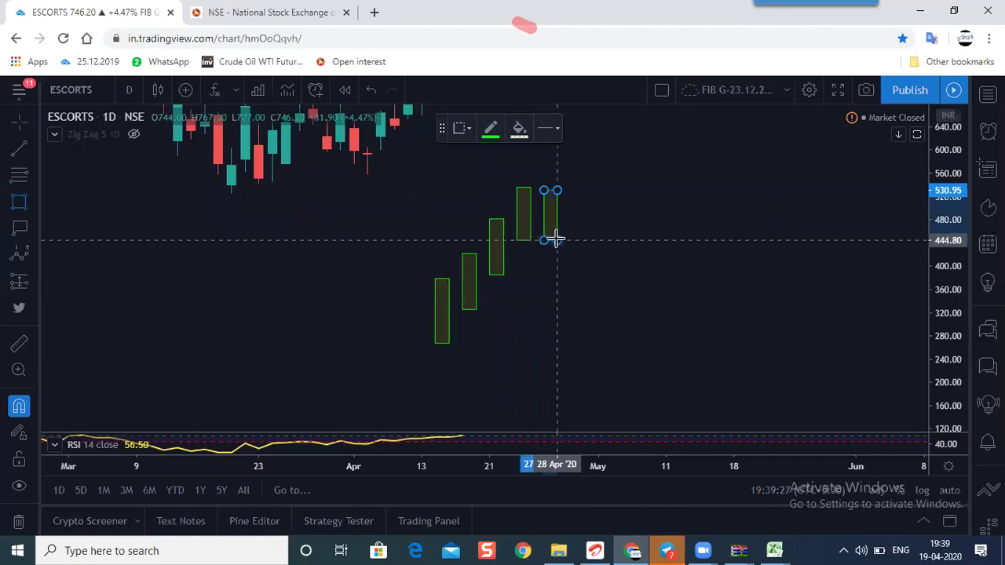
Draw two descending rectangles after the peak, spanning about 387 to 471 and 331 to 422 on the price scale.
{"action": "left_click", "coordinate": [76, 193]}
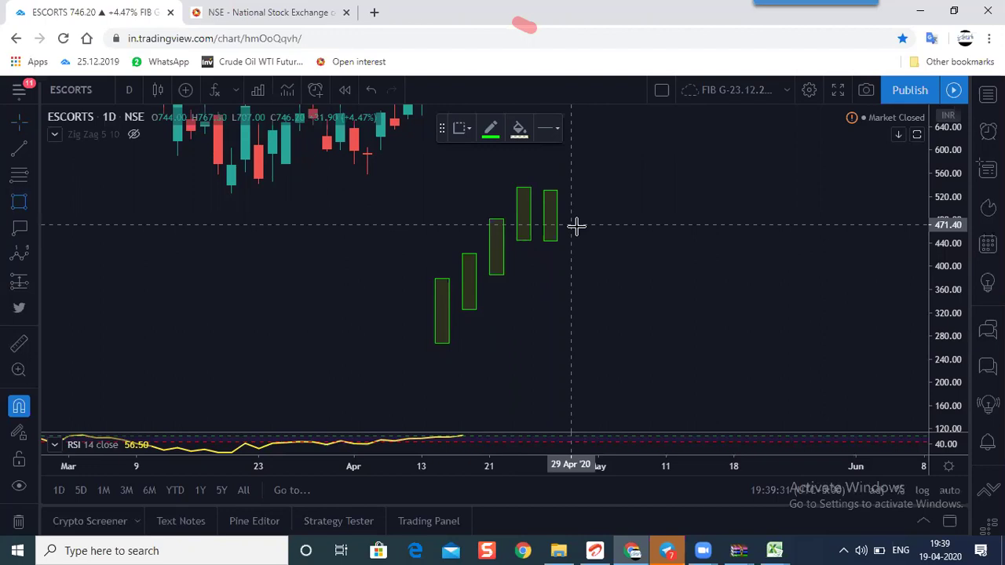
{"action": "left_click", "coordinate": [574, 274]}
{"action": "left_click", "coordinate": [587, 227]}
{"action": "left_click", "coordinate": [589, 240]}
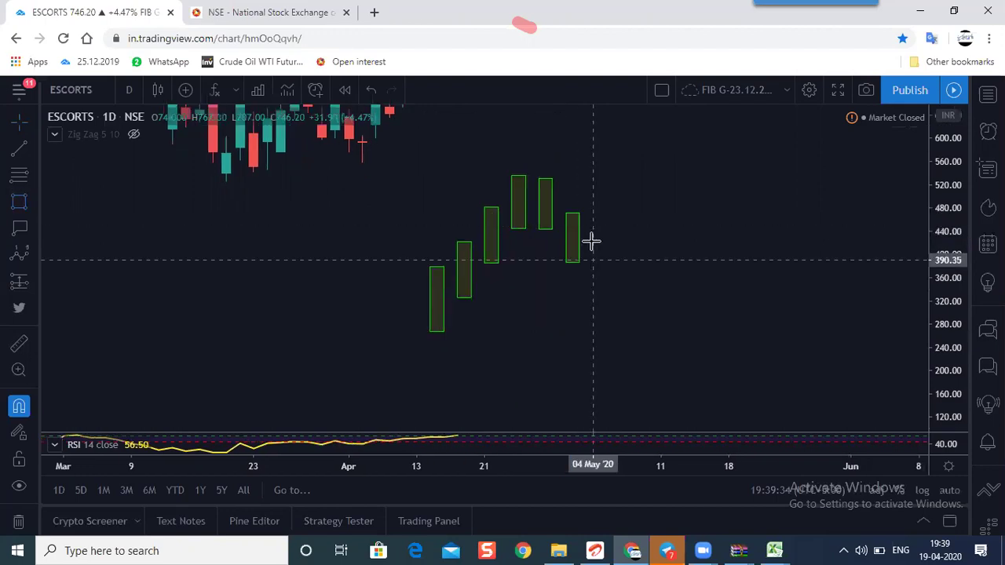
{"action": "left_click", "coordinate": [611, 291]}
{"action": "left_click_drag", "start_coordinate": [611, 298], "coordinate": [610, 301]}
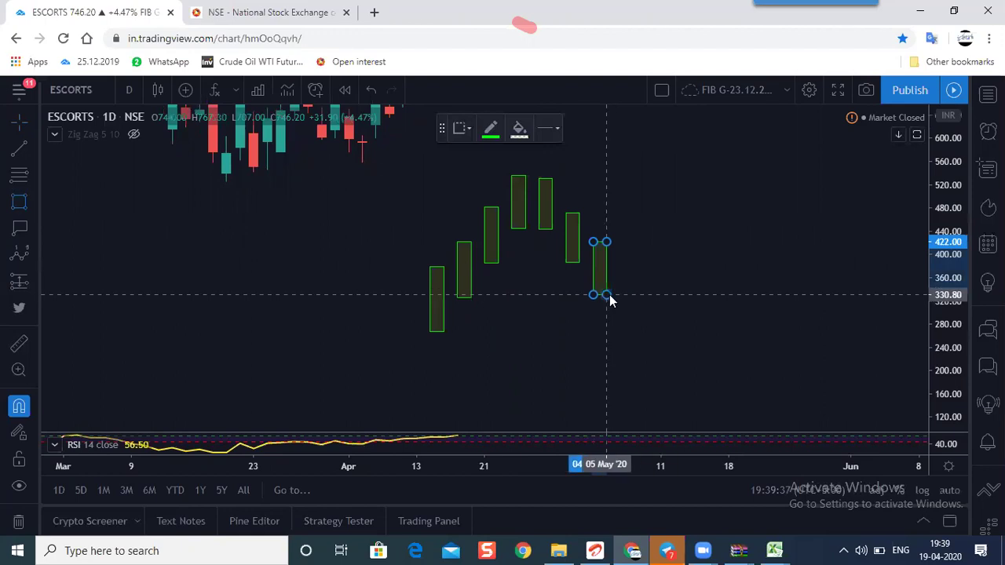
Change the outline colour of the last three rectangles in the row to red.
{"action": "left_click", "coordinate": [490, 128]}
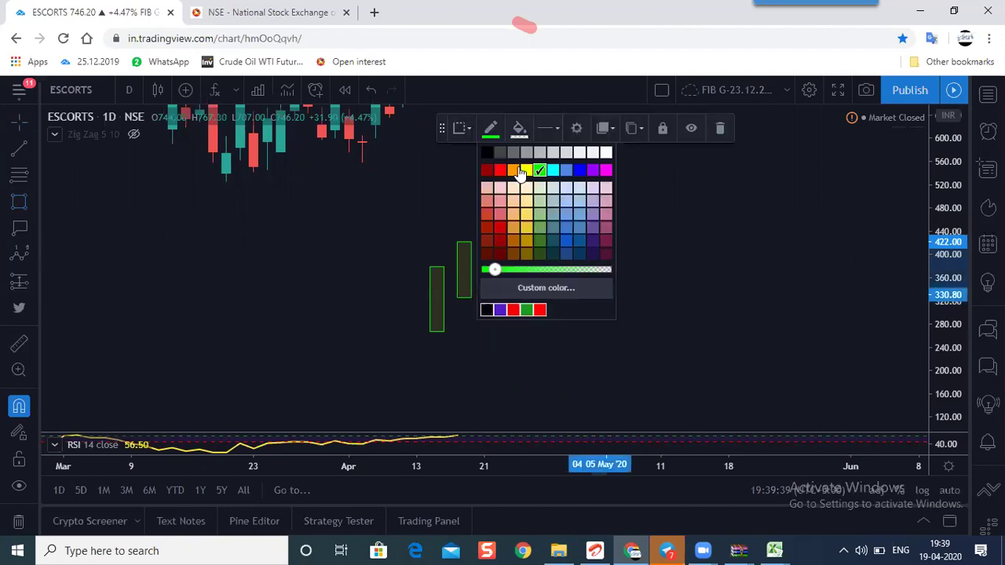
{"action": "left_click", "coordinate": [497, 170]}
{"action": "left_click", "coordinate": [578, 231]}
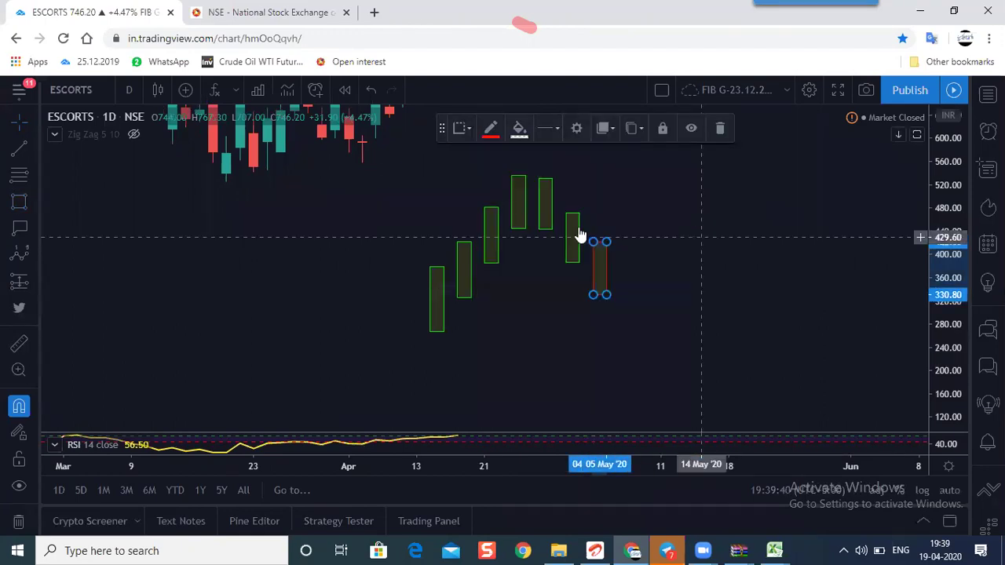
{"action": "left_click", "coordinate": [494, 135]}
{"action": "left_click", "coordinate": [497, 170]}
{"action": "left_click", "coordinate": [550, 206]}
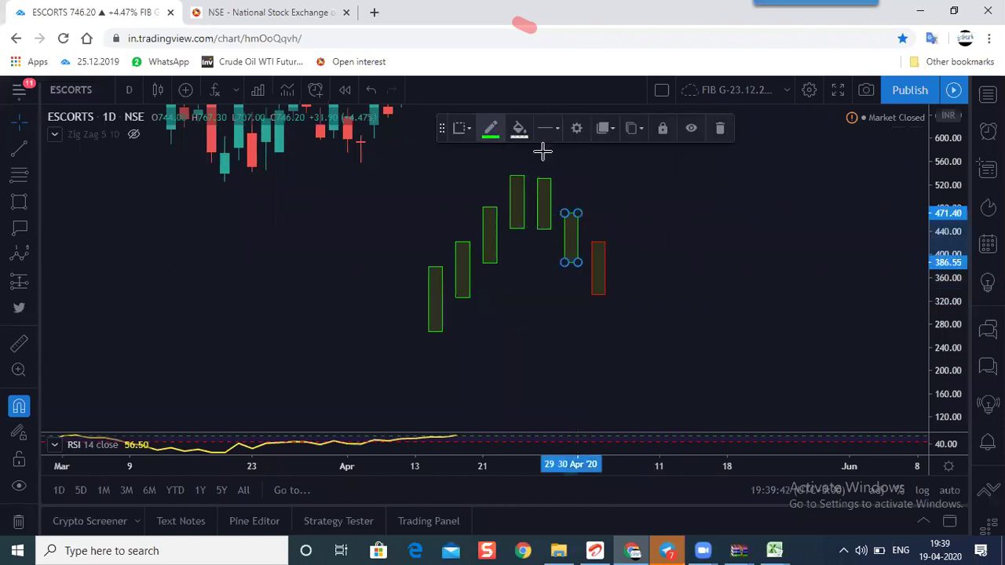
{"action": "left_click", "coordinate": [490, 132]}
{"action": "left_click", "coordinate": [506, 174]}
{"action": "left_click", "coordinate": [672, 231]}
Add a text heading reading PRICE, MWPL and TREND with wide gaps in the empty area beside the drawn bars.
{"action": "left_click_drag", "start_coordinate": [707, 304], "coordinate": [664, 272]}
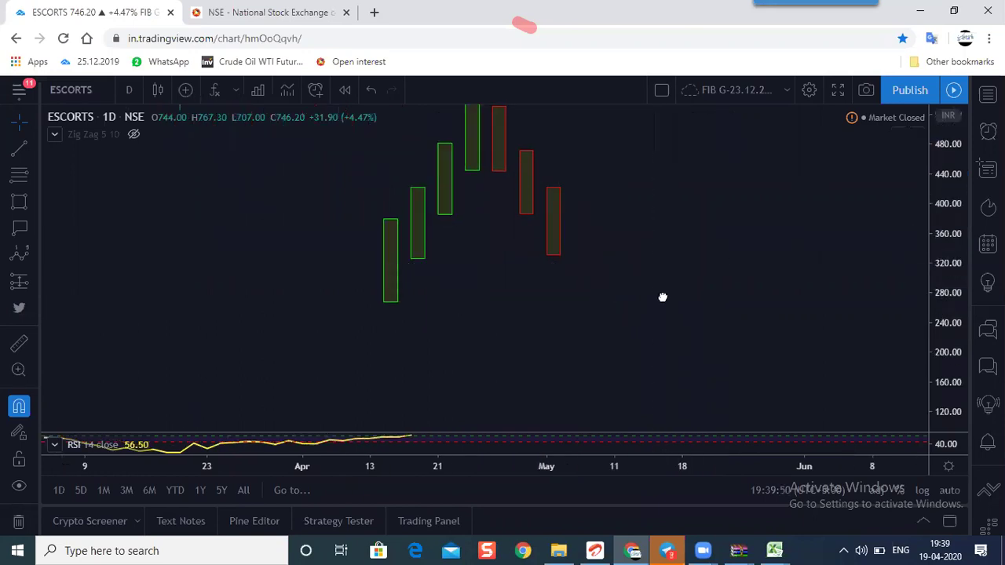
{"action": "scroll", "coordinate": [675, 320], "scroll_direction": "up", "scroll_amount": 2}
{"action": "left_click_drag", "start_coordinate": [601, 269], "coordinate": [686, 328]}
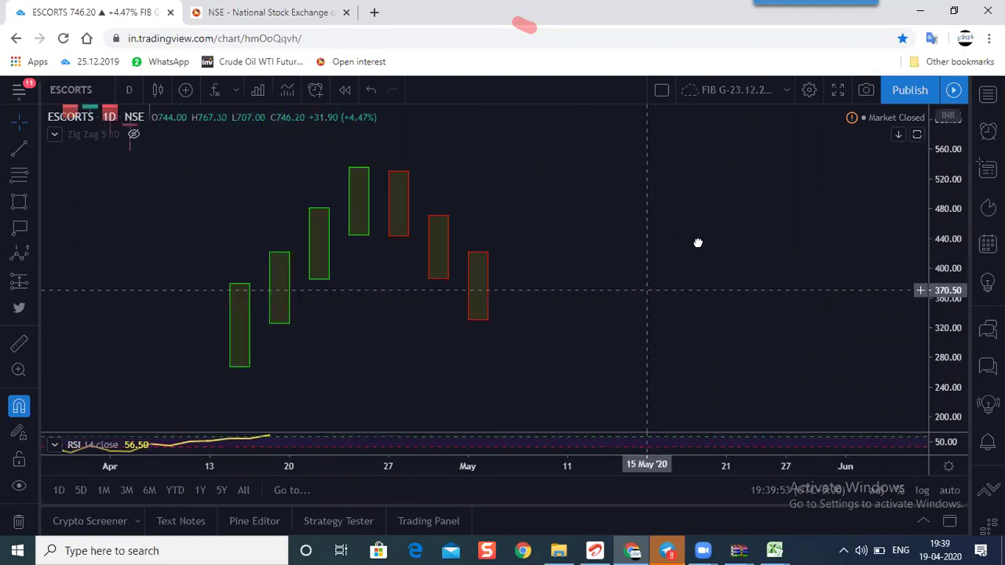
{"action": "left_click_drag", "start_coordinate": [648, 289], "coordinate": [698, 247]}
{"action": "scroll", "coordinate": [773, 248], "scroll_direction": "down", "scroll_amount": 2}
{"action": "left_click_drag", "start_coordinate": [773, 248], "coordinate": [607, 278]}
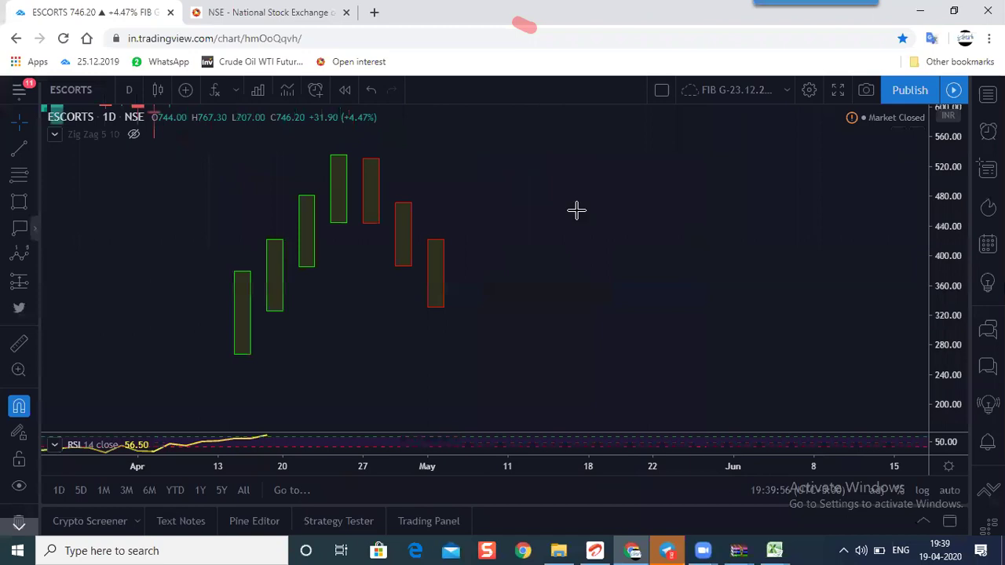
{"action": "left_click", "coordinate": [683, 236]}
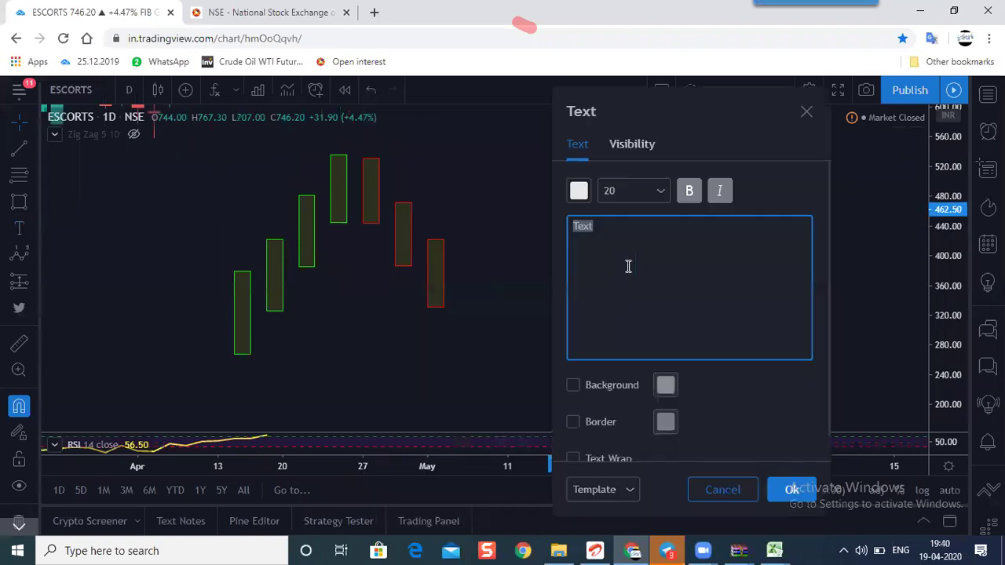
{"action": "type", "text": "PRICE"}
{"action": "type", "text": "MWPL        "}
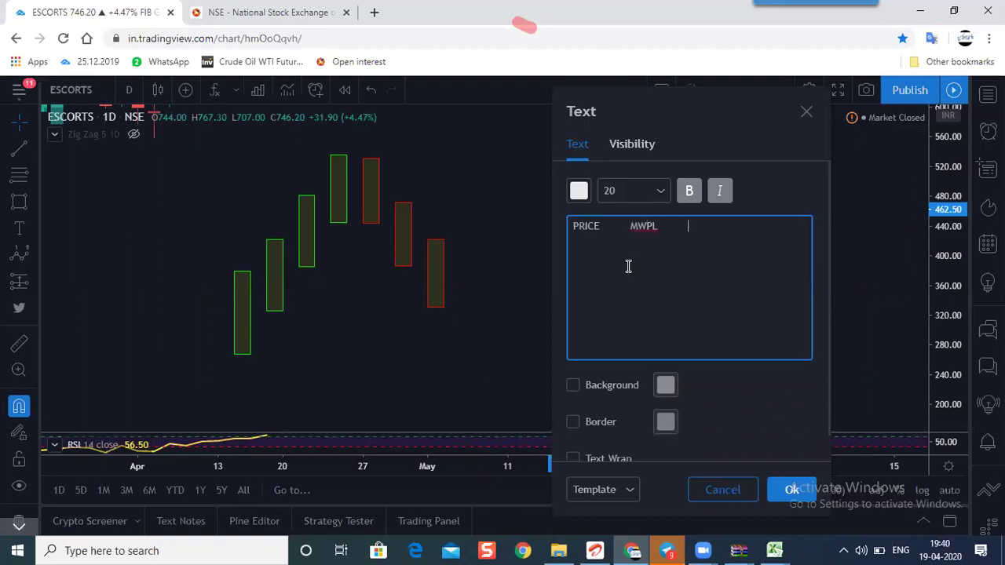
{"action": "type", "text": "TREND"}
{"action": "left_click_drag", "start_coordinate": [699, 225], "coordinate": [668, 198]}
{"action": "key", "text": "Escape"}
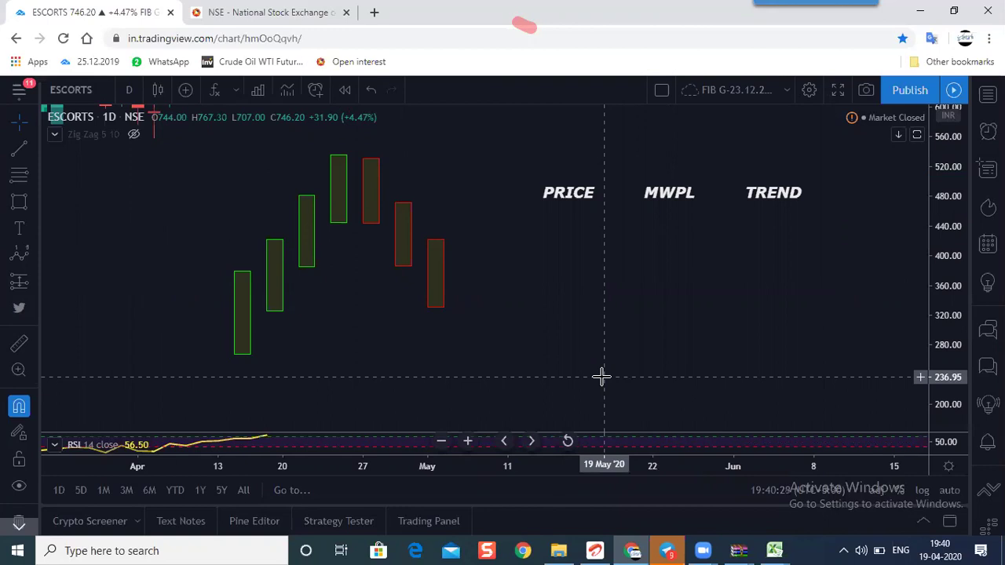
Add a text label reading -5 and place it below the MWPL heading.
{"action": "left_click", "coordinate": [249, 300]}
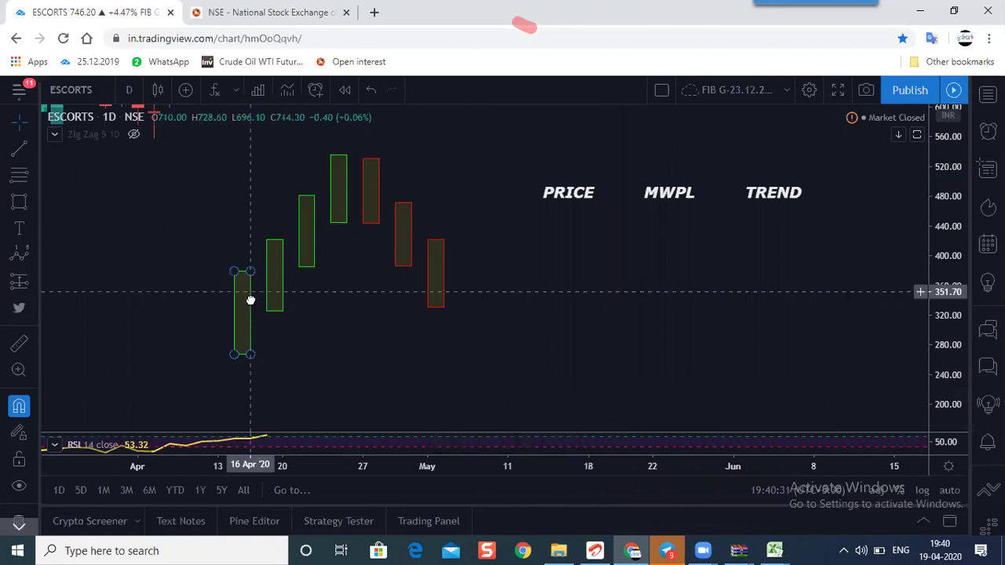
{"action": "left_click", "coordinate": [24, 228]}
{"action": "left_click", "coordinate": [591, 229]}
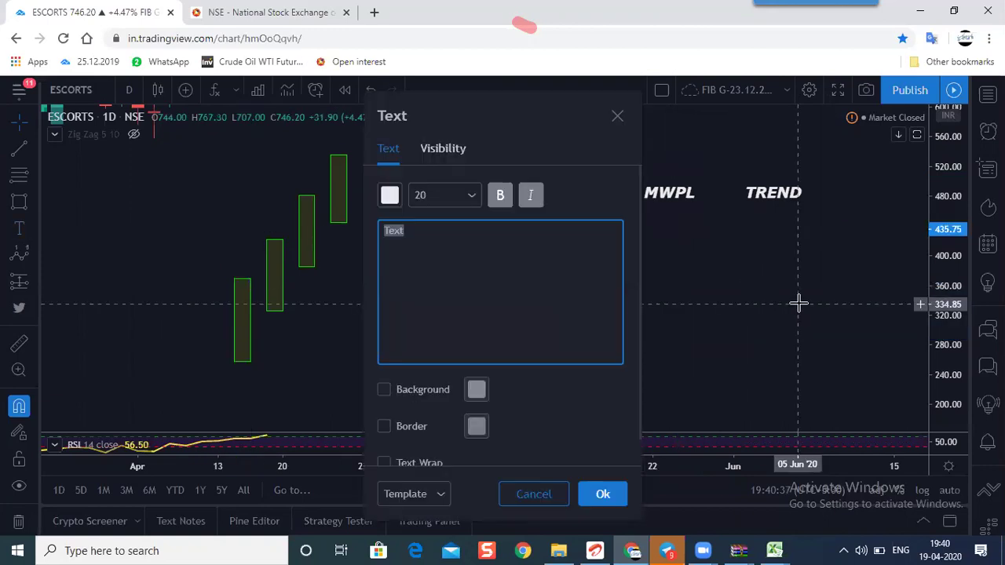
{"action": "type", "text": "-5"}
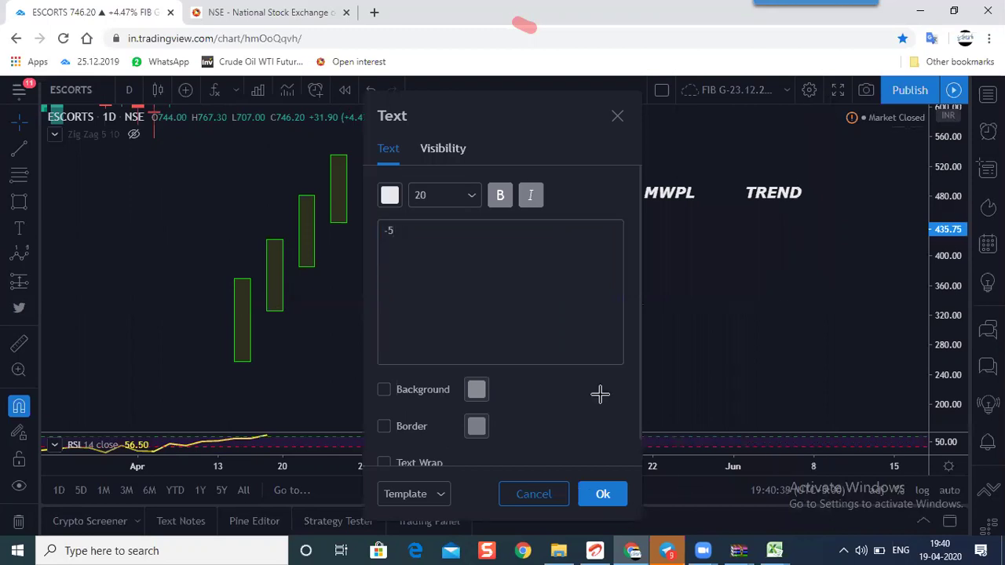
{"action": "key", "text": "ctrl+Return"}
{"action": "left_click_drag", "start_coordinate": [573, 234], "coordinate": [559, 225]}
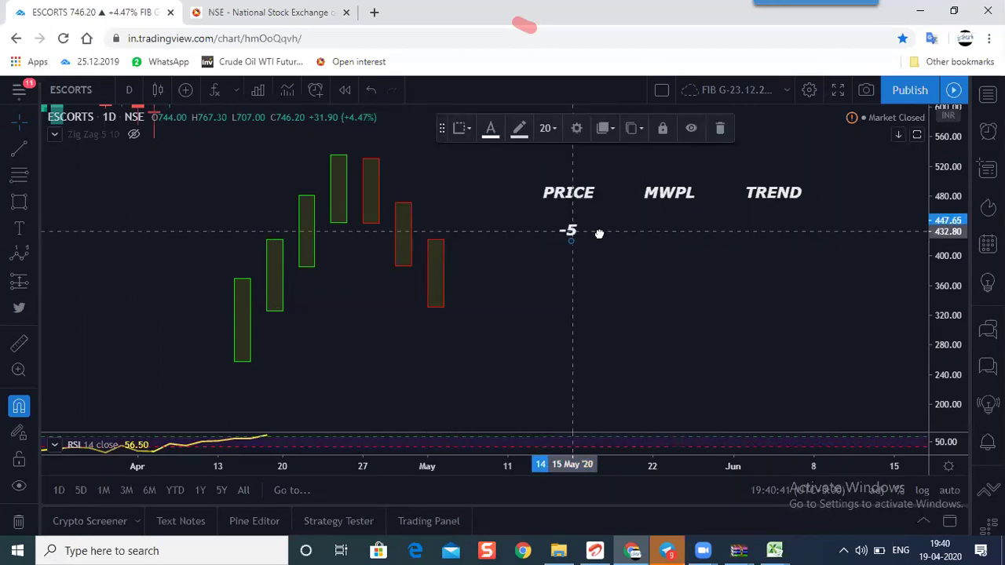
Add a text label reading 20 and place it below the PRICE heading, level with the -5 label.
{"action": "left_click", "coordinate": [20, 226]}
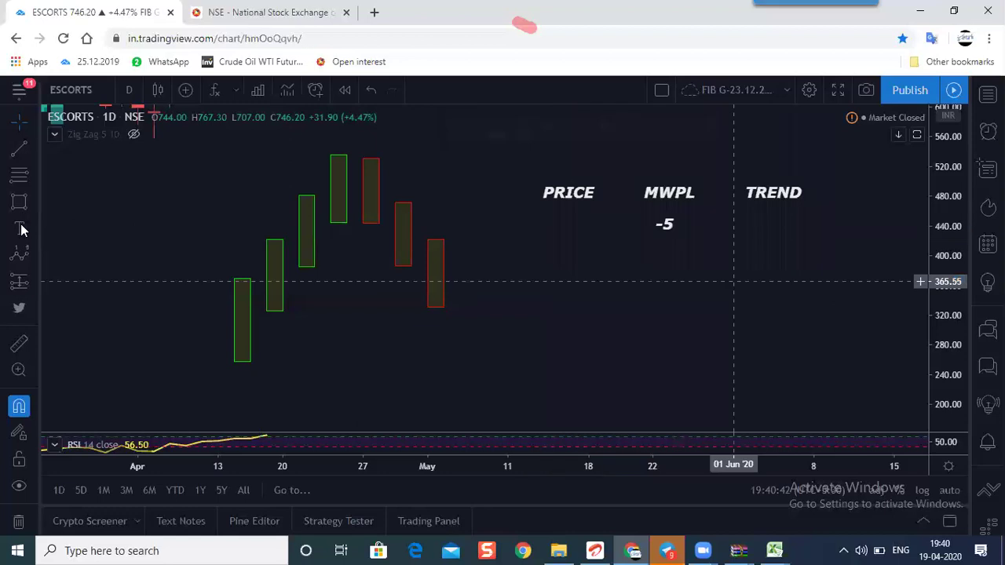
{"action": "left_click", "coordinate": [564, 228]}
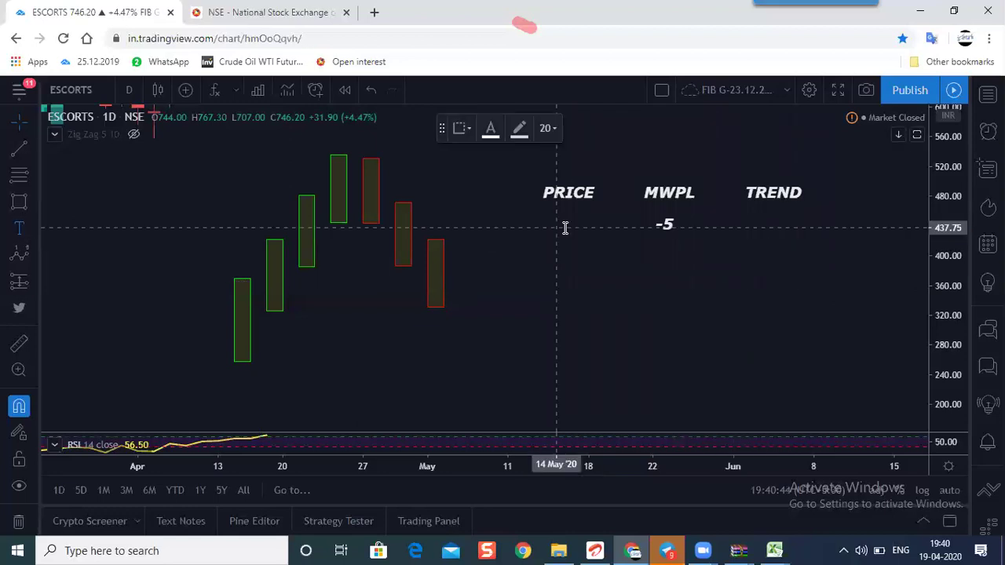
{"action": "type", "text": "20"}
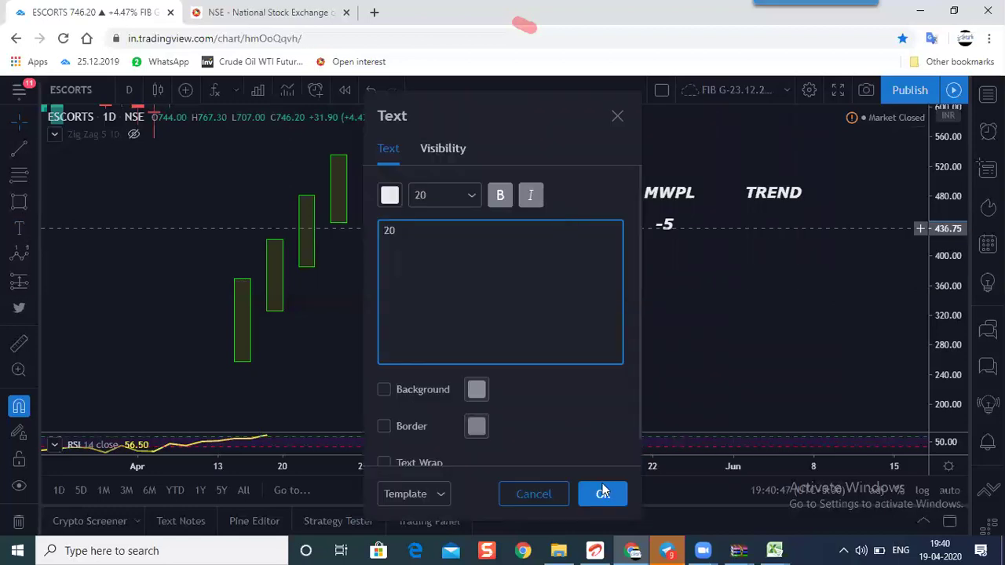
{"action": "left_click_drag", "start_coordinate": [572, 237], "coordinate": [571, 218]}
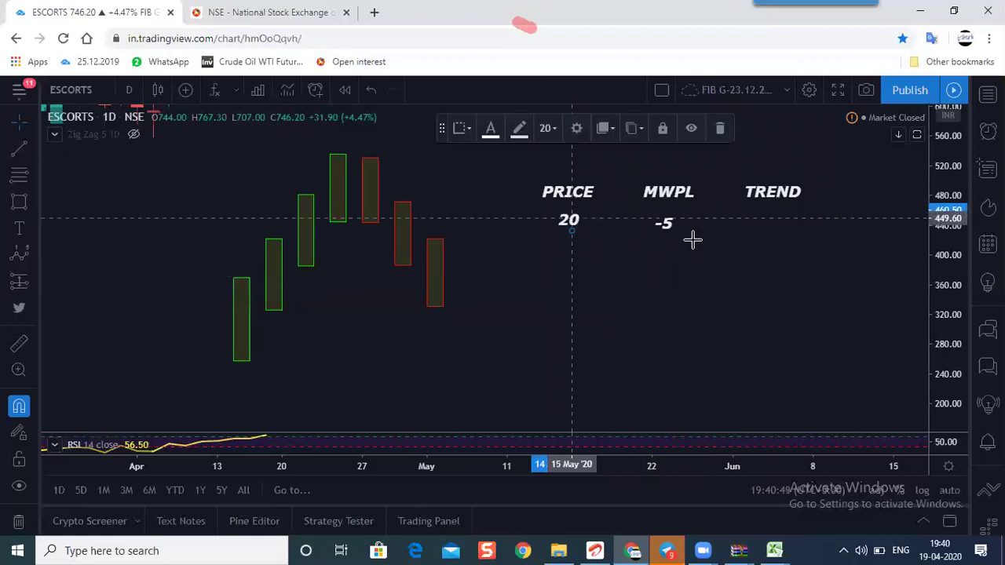
{"action": "left_click", "coordinate": [679, 221]}
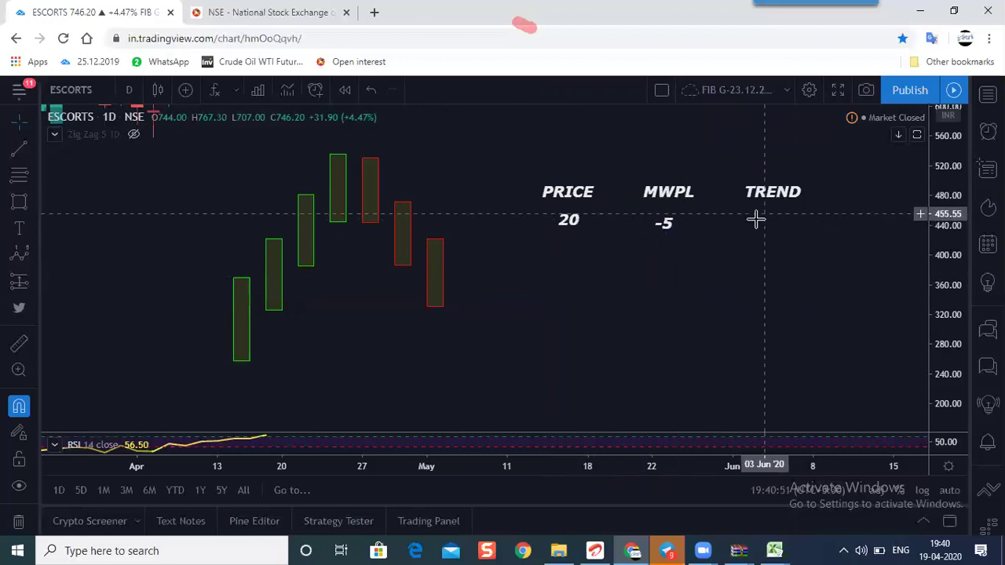
Add a text label reading LONG BULIDUP and place it below the TREND heading, level with the 20 and -5 labels.
{"action": "left_click", "coordinate": [19, 227]}
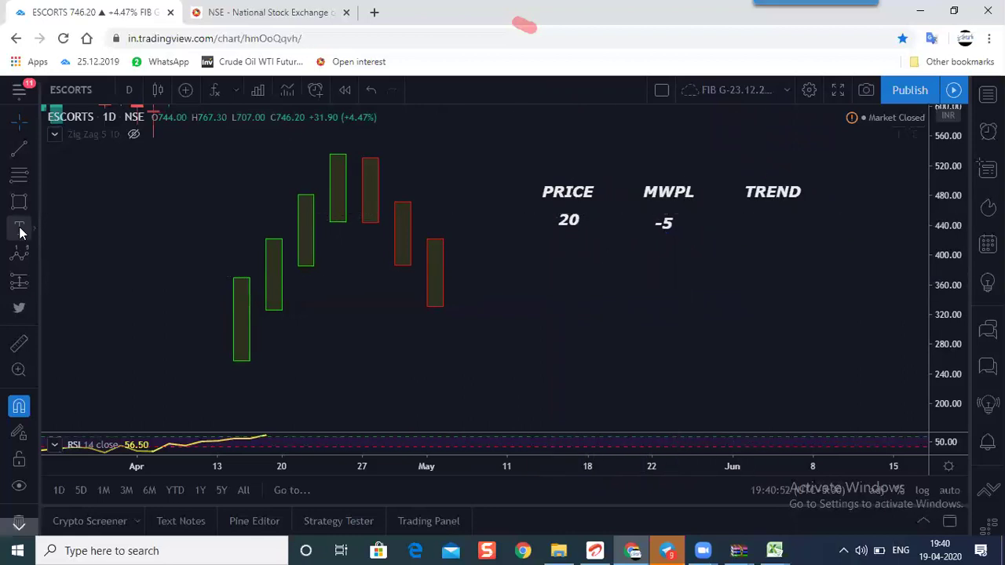
{"action": "left_click", "coordinate": [760, 227]}
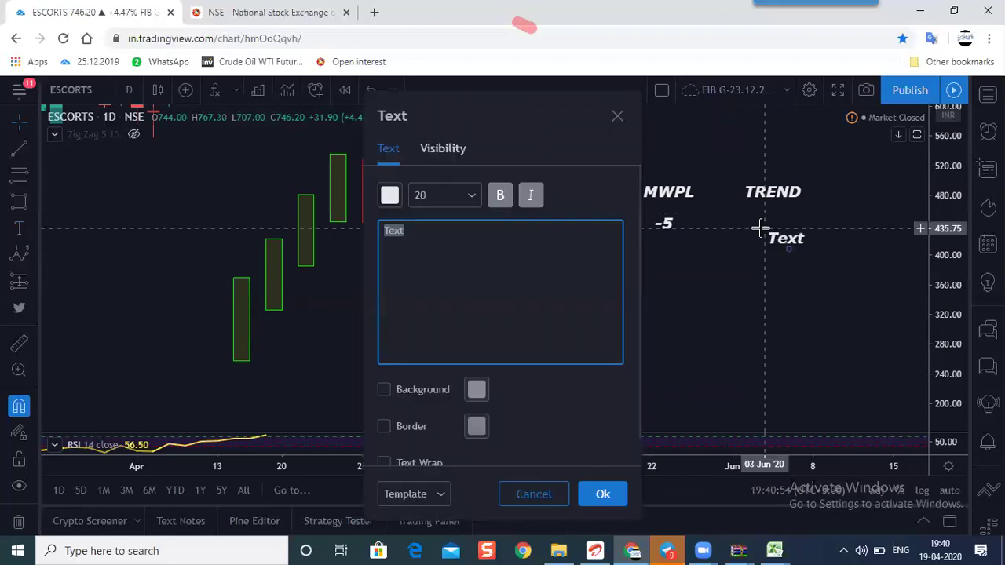
{"action": "type", "text": "LO"}
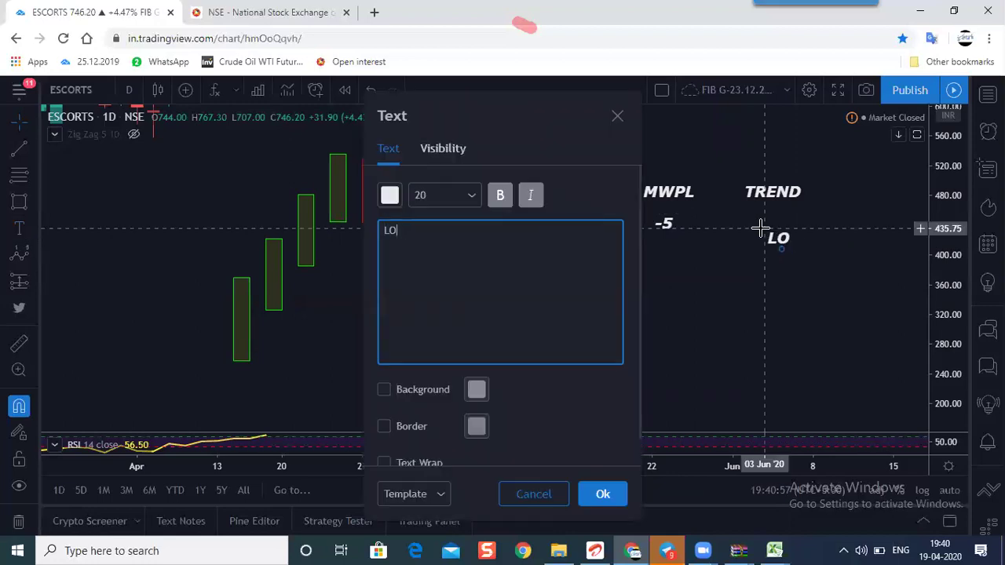
{"action": "type", "text": "NG B"}
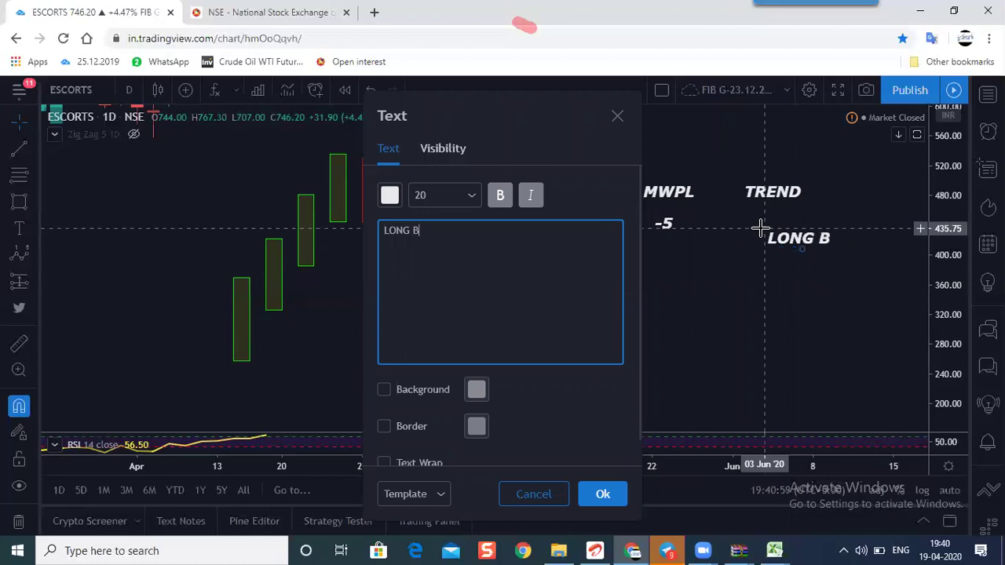
{"action": "type", "text": "ULI"}
{"action": "type", "text": "DUP"}
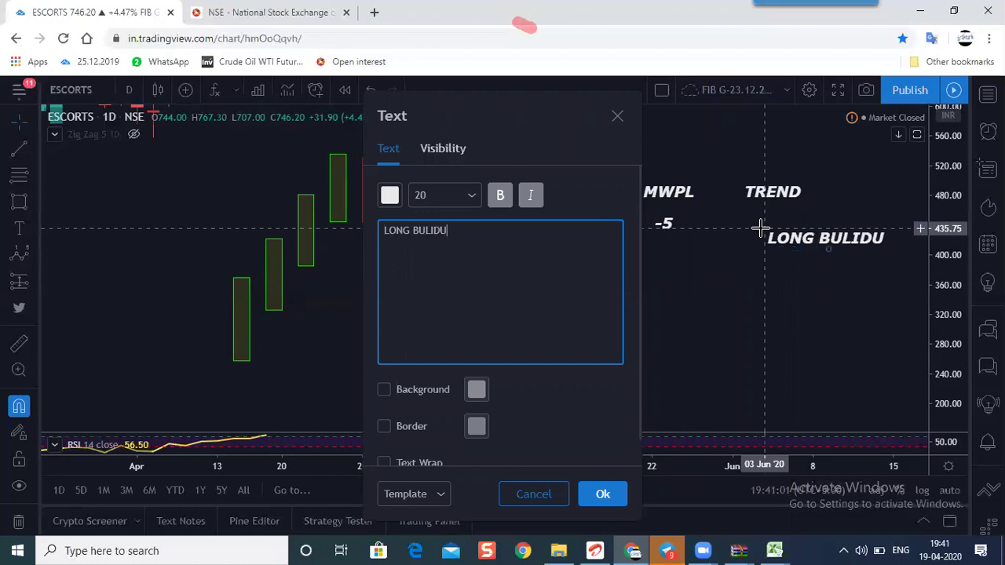
{"action": "left_click", "coordinate": [604, 495]}
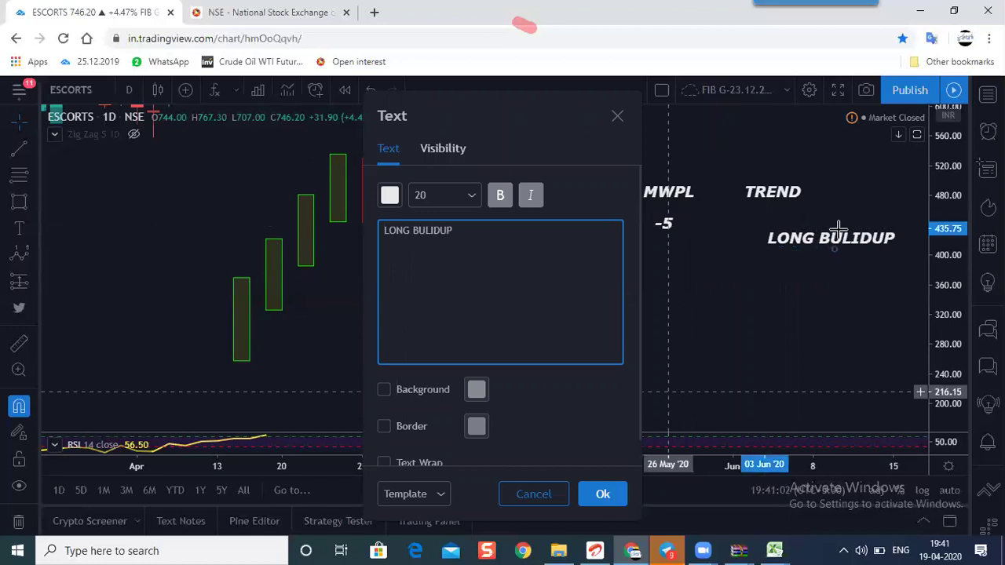
{"action": "left_click_drag", "start_coordinate": [789, 222], "coordinate": [793, 231]}
{"action": "left_click", "coordinate": [794, 256]}
Change the text colour of the PRICE, MWPL and TREND heading to yellow.
{"action": "left_click", "coordinate": [768, 191]}
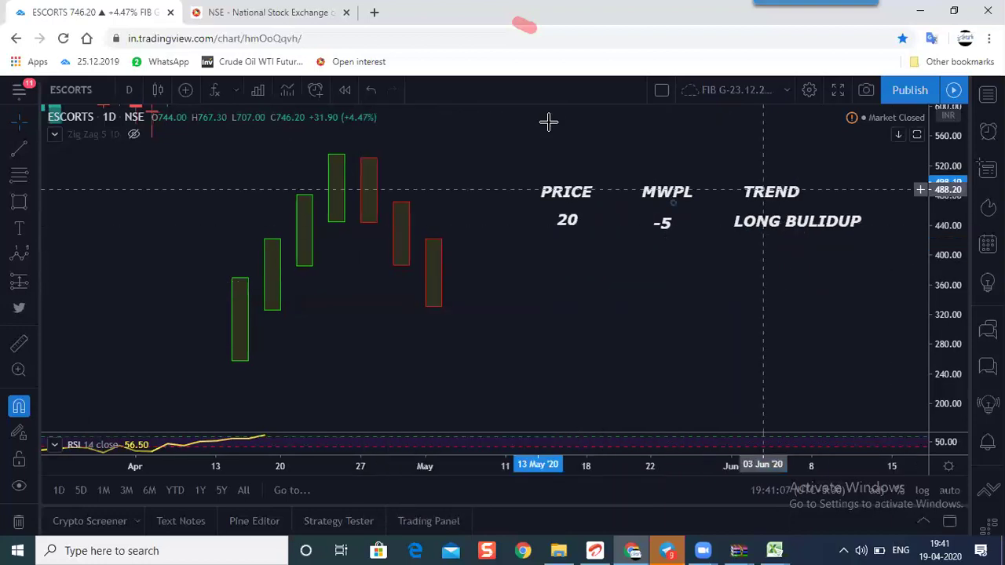
{"action": "left_click", "coordinate": [490, 128]}
{"action": "left_click", "coordinate": [529, 169]}
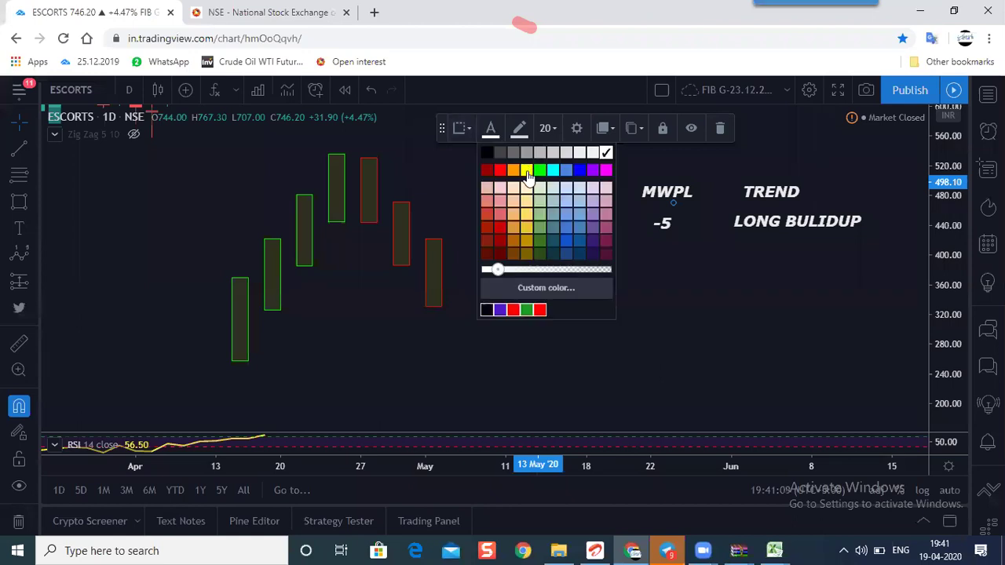
{"action": "left_click", "coordinate": [683, 292]}
{"action": "left_click_drag", "start_coordinate": [669, 308], "coordinate": [649, 302]}
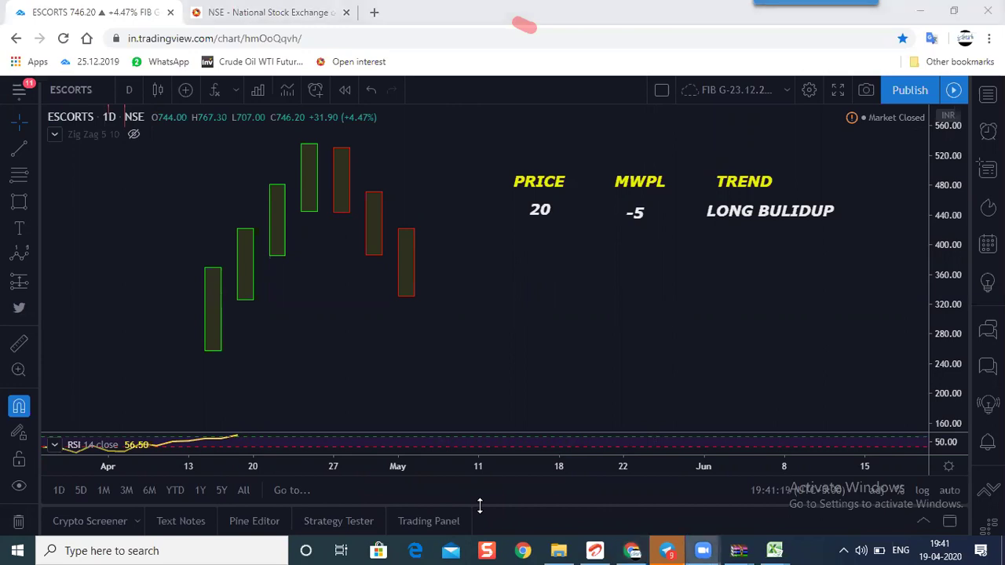
Nudge the -5 label slightly upward to line it up with the LONG BULIDUP label.
{"action": "left_click", "coordinate": [634, 213]}
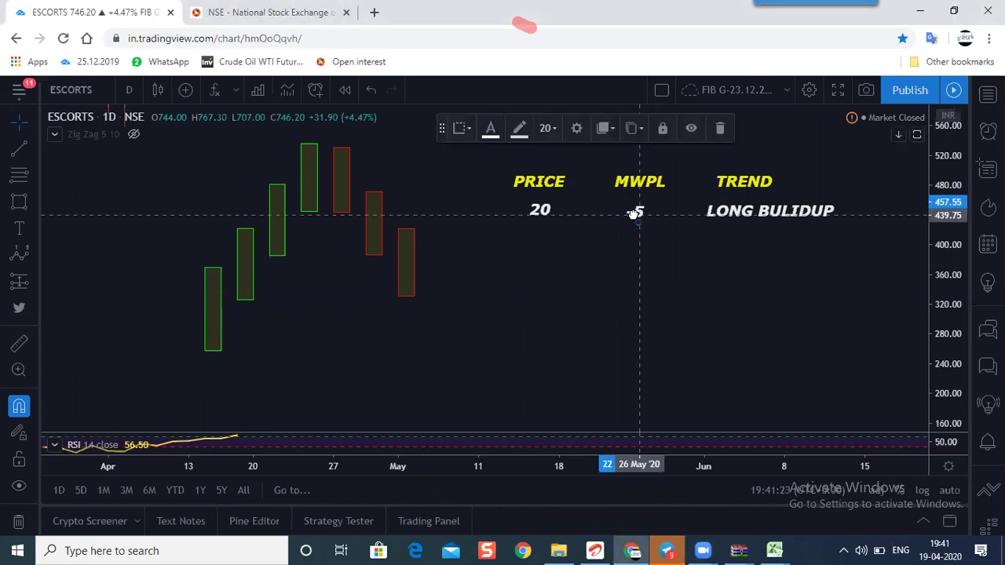
{"action": "left_click", "coordinate": [674, 289]}
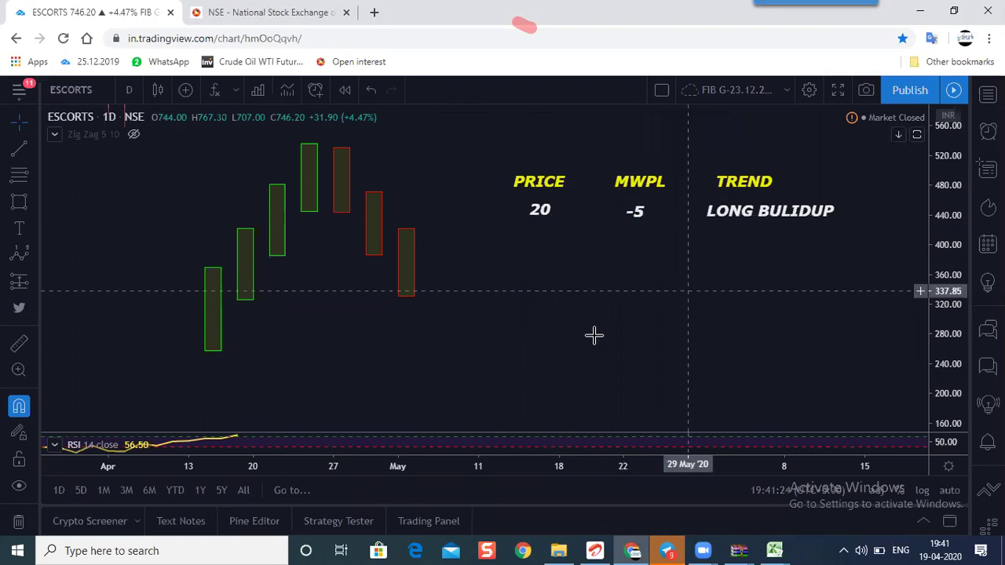
Lower the upper edge of the first green rectangle to a price of about 360.
{"action": "scroll", "coordinate": [611, 353], "scroll_direction": "up", "scroll_amount": 2}
{"action": "left_click_drag", "start_coordinate": [610, 354], "coordinate": [562, 346]}
{"action": "scroll", "coordinate": [636, 336], "scroll_direction": "down", "scroll_amount": 2}
{"action": "scroll", "coordinate": [562, 346], "scroll_direction": "up", "scroll_amount": 2}
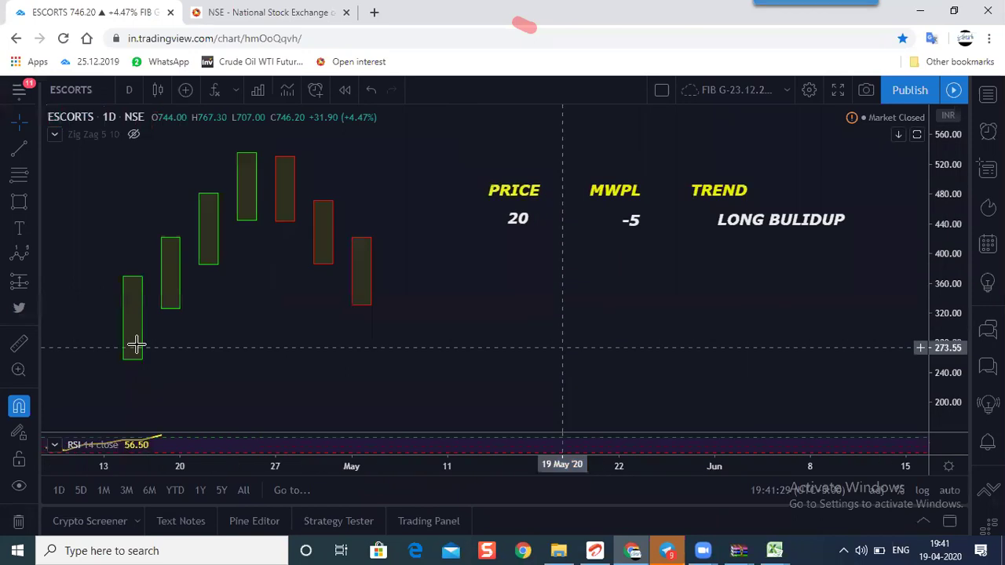
{"action": "left_click_drag", "start_coordinate": [134, 345], "coordinate": [136, 346]}
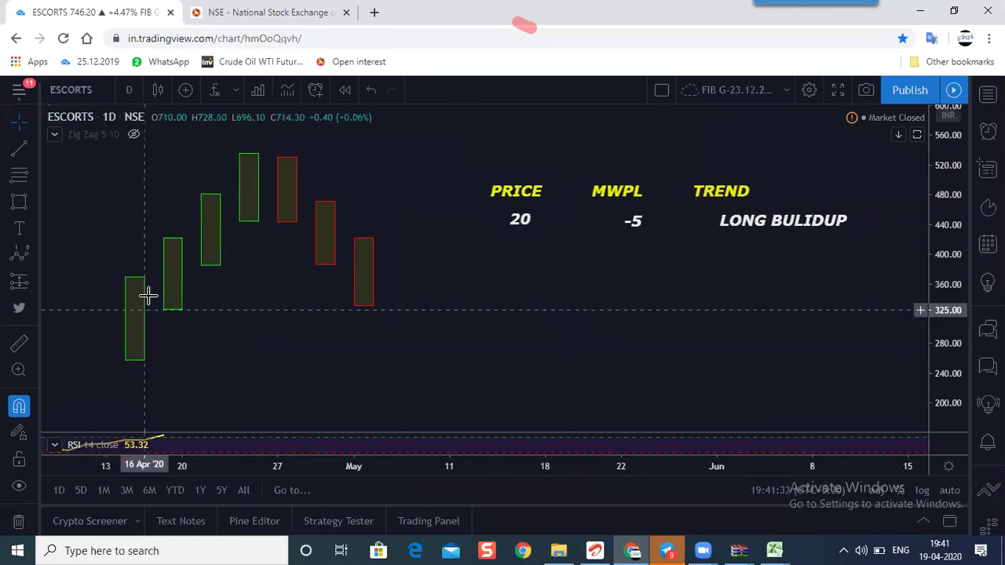
{"action": "left_click", "coordinate": [144, 285]}
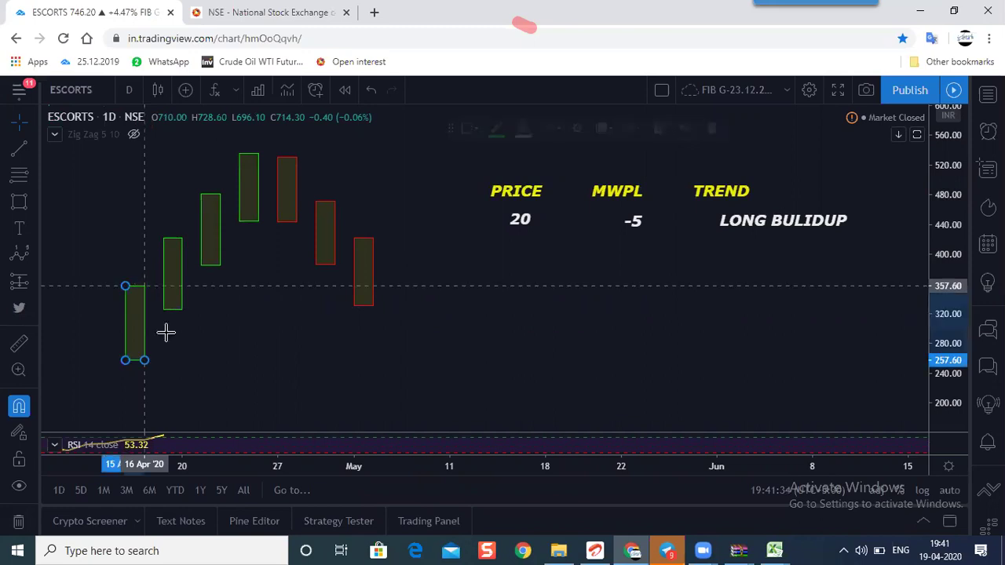
Move the -5 label back under the MWPL heading and shift the LONG BULIDUP label closer to the TREND heading.
{"action": "left_click_drag", "start_coordinate": [634, 223], "coordinate": [618, 220]}
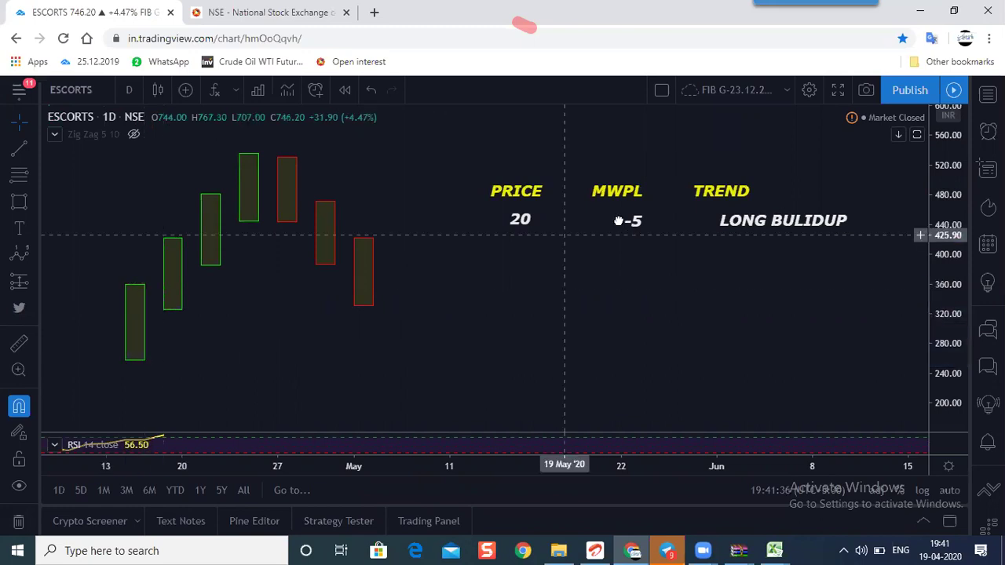
{"action": "left_click", "coordinate": [627, 230]}
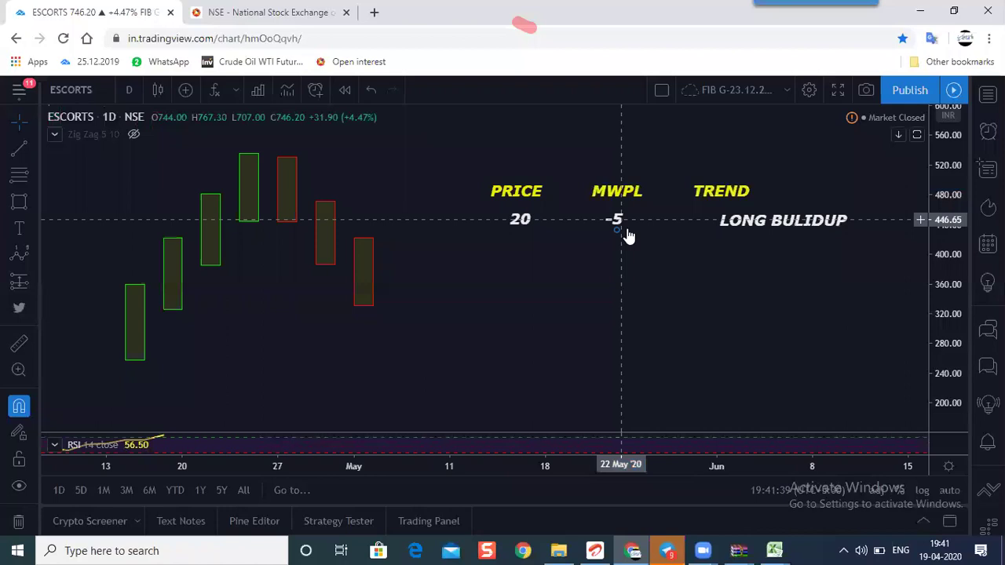
{"action": "left_click_drag", "start_coordinate": [773, 221], "coordinate": [755, 219]}
{"action": "left_click", "coordinate": [590, 230]}
Switch to the MWPL - APR 2020 workbook in Excel and examine the day-to-day MWPL changes on the MWPL and NEXT DAY sheets.
{"action": "left_click", "coordinate": [774, 550]}
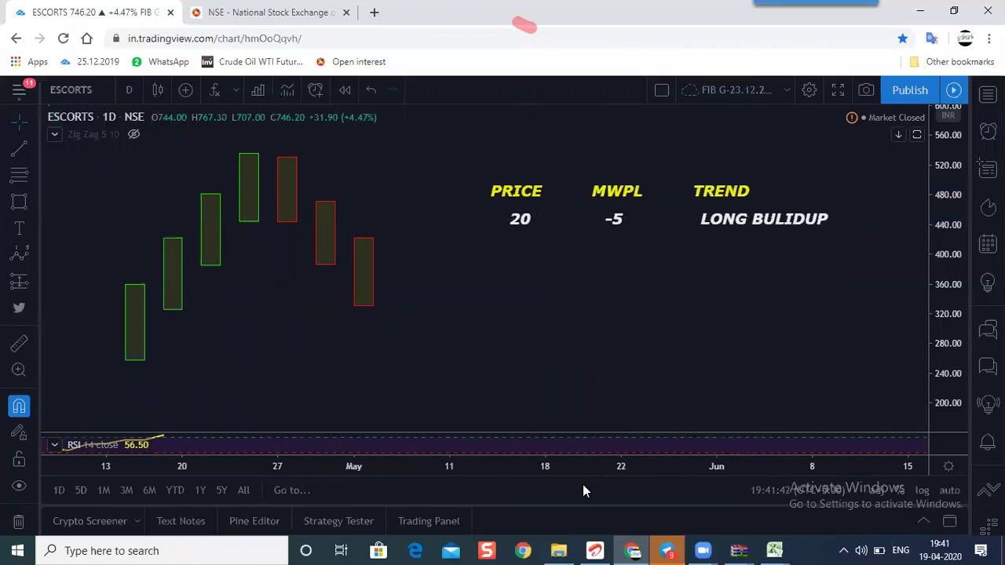
{"action": "key", "text": "alt+Tab"}
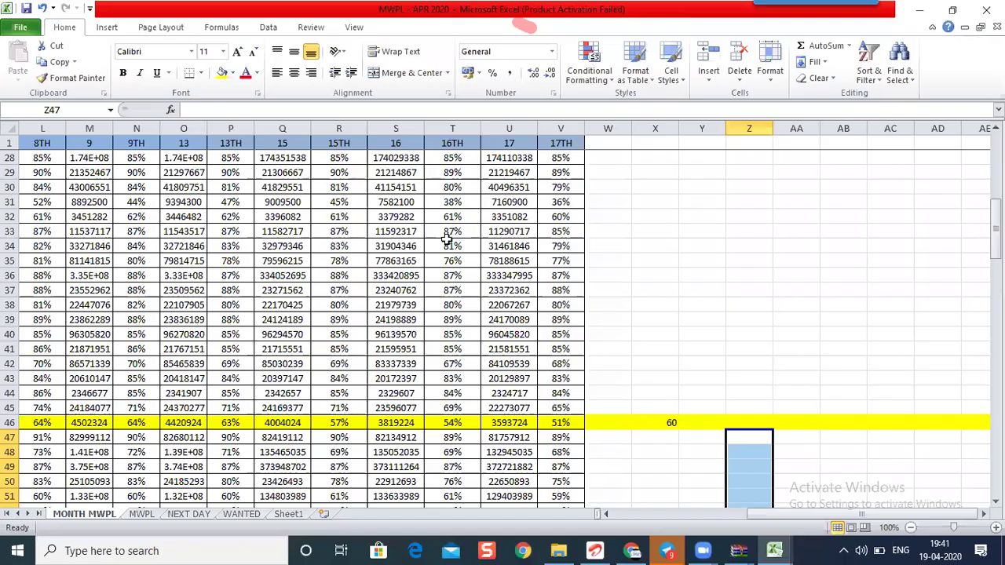
{"action": "left_click", "coordinate": [141, 514]}
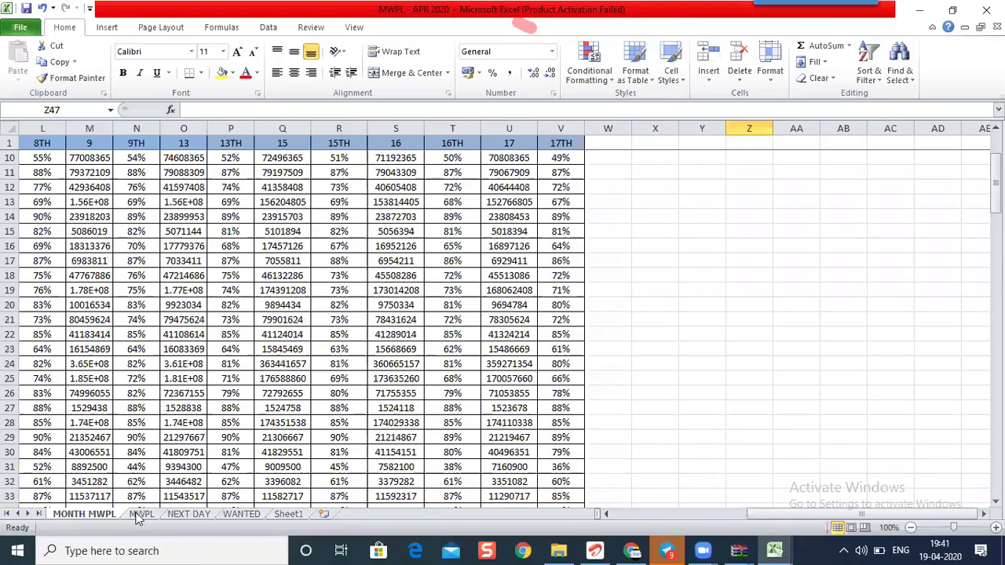
{"action": "left_click", "coordinate": [231, 173]}
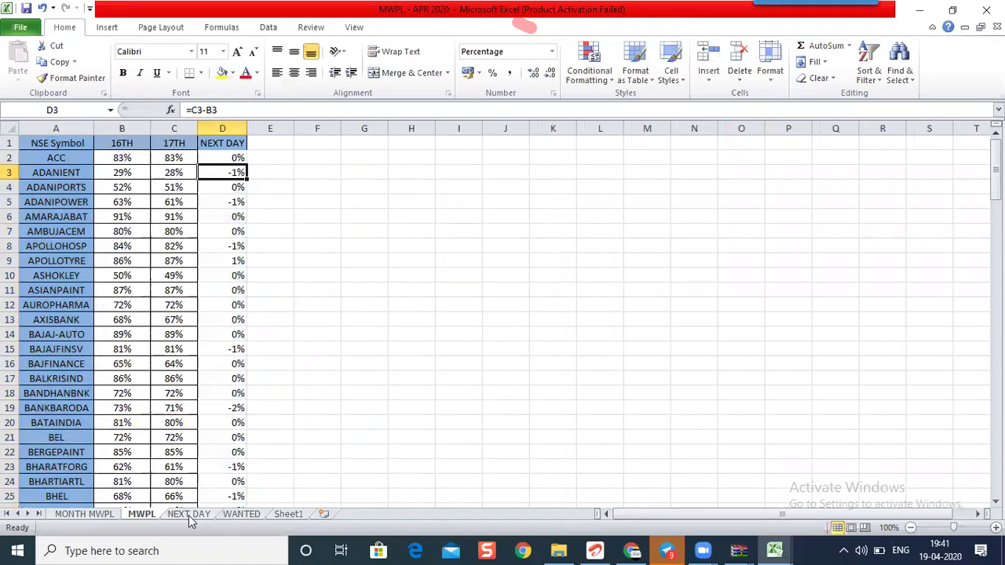
{"action": "key", "text": "ctrl+Page_Down"}
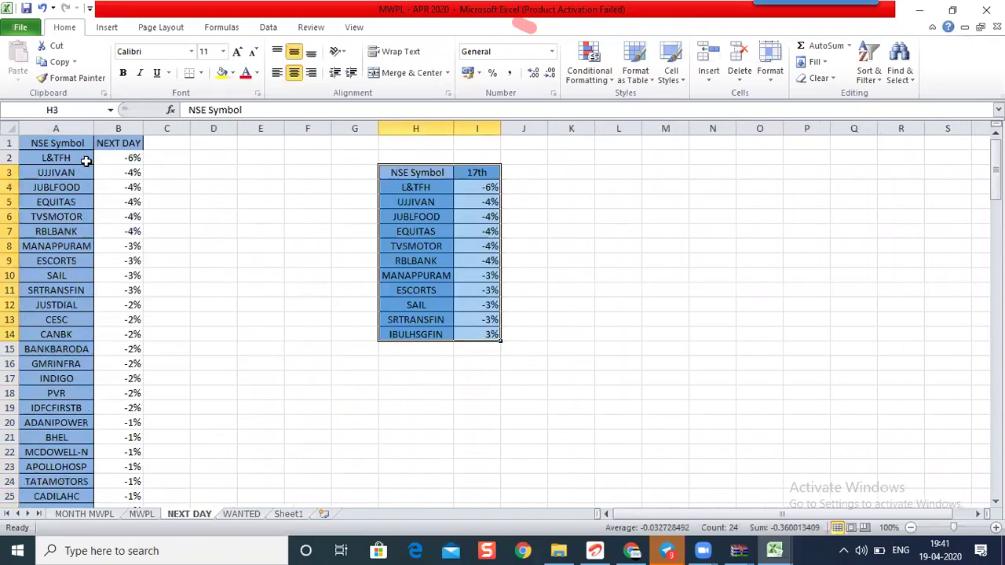
{"action": "left_click", "coordinate": [45, 157]}
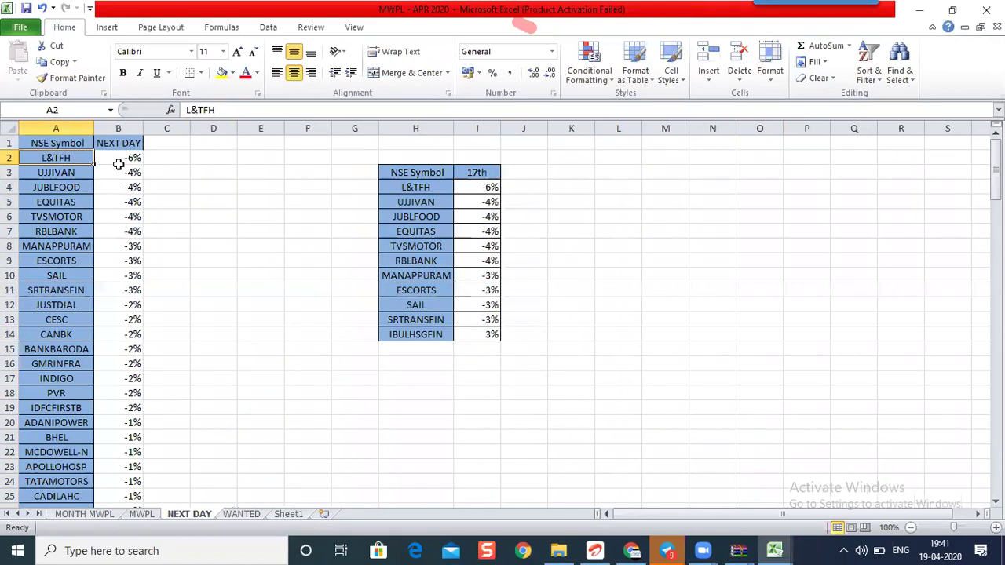
{"action": "left_click", "coordinate": [119, 167]}
{"action": "key", "text": "Up"}
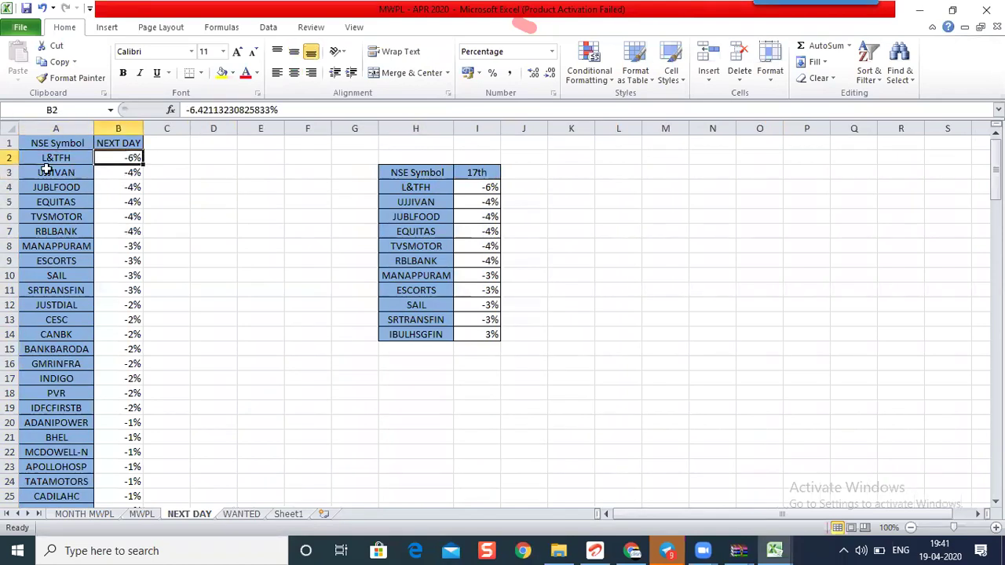
{"action": "key", "text": "Down"}
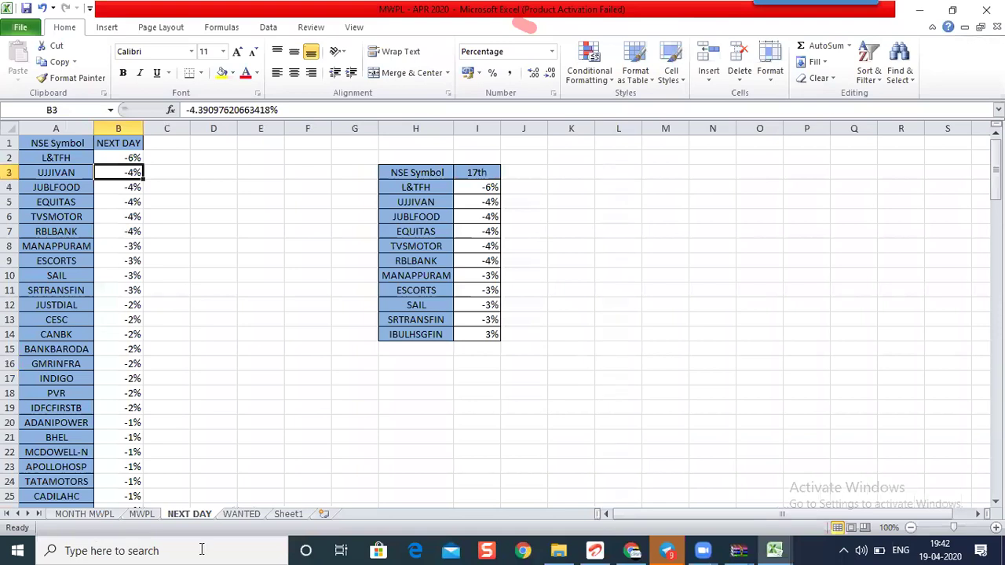
Return to the TradingView chart and move the LONG BULIDUP label directly under the TREND heading, level with the 20 and -5 labels.
{"action": "left_click", "coordinate": [631, 550]}
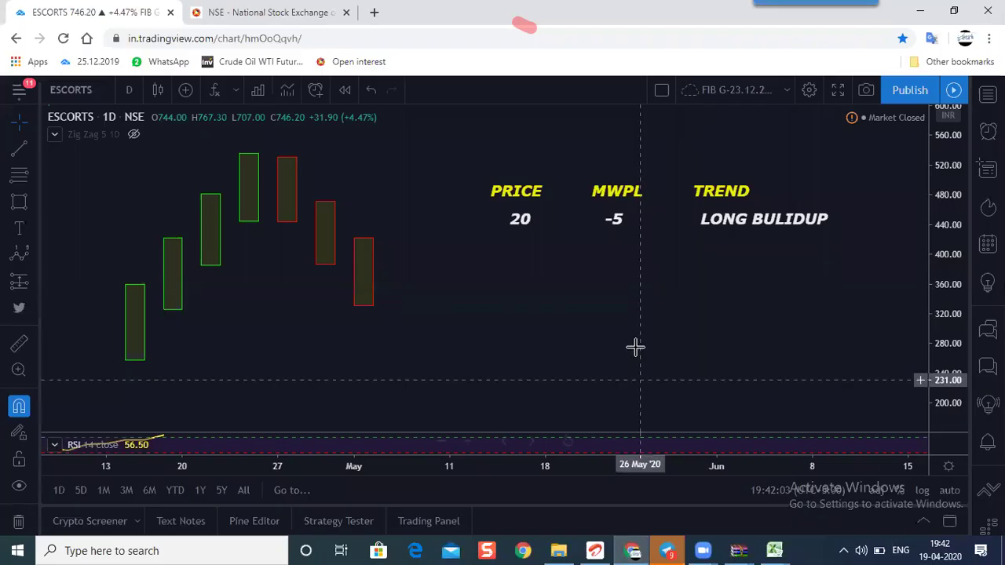
{"action": "left_click", "coordinate": [701, 226]}
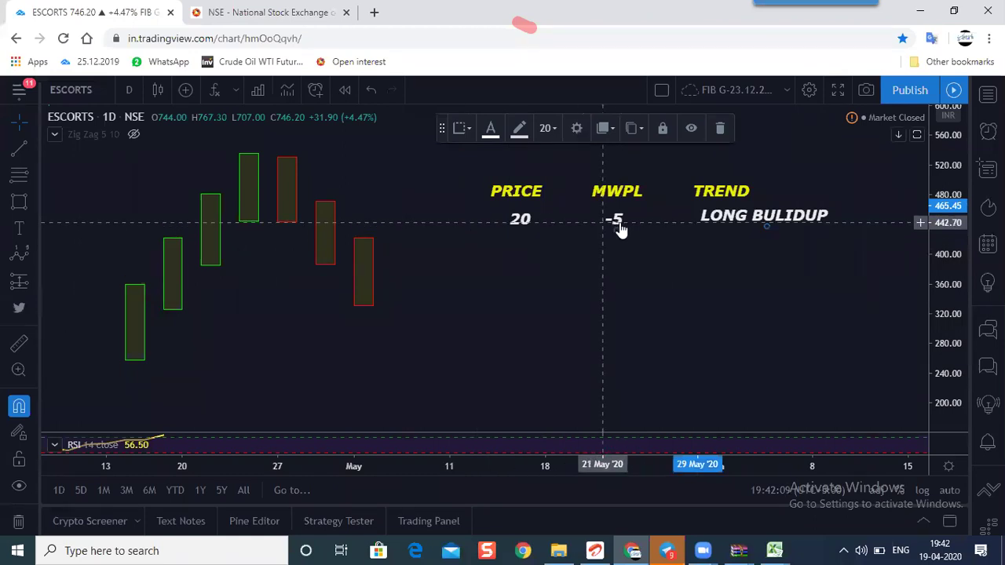
{"action": "left_click_drag", "start_coordinate": [736, 222], "coordinate": [720, 223]}
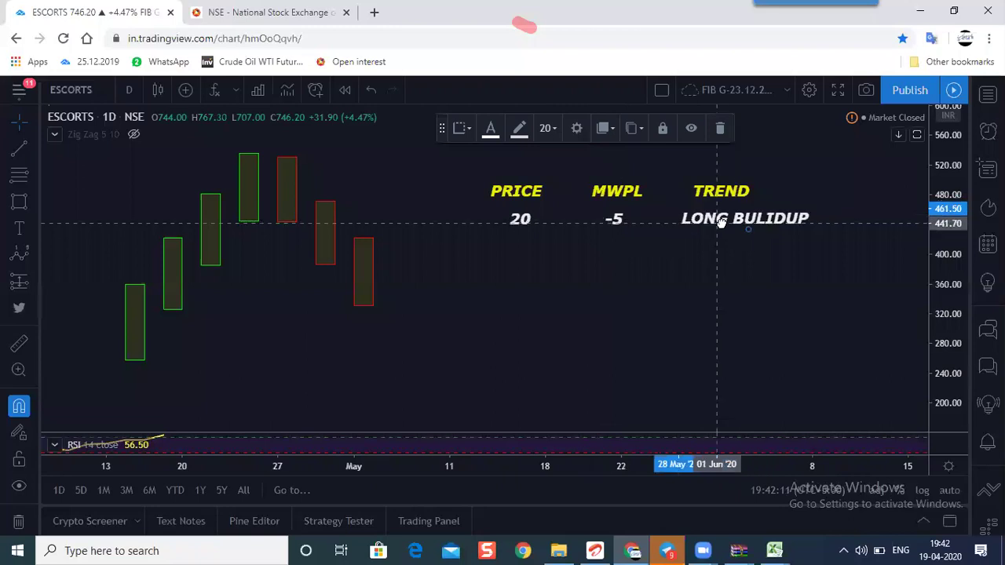
{"action": "left_click", "coordinate": [731, 278]}
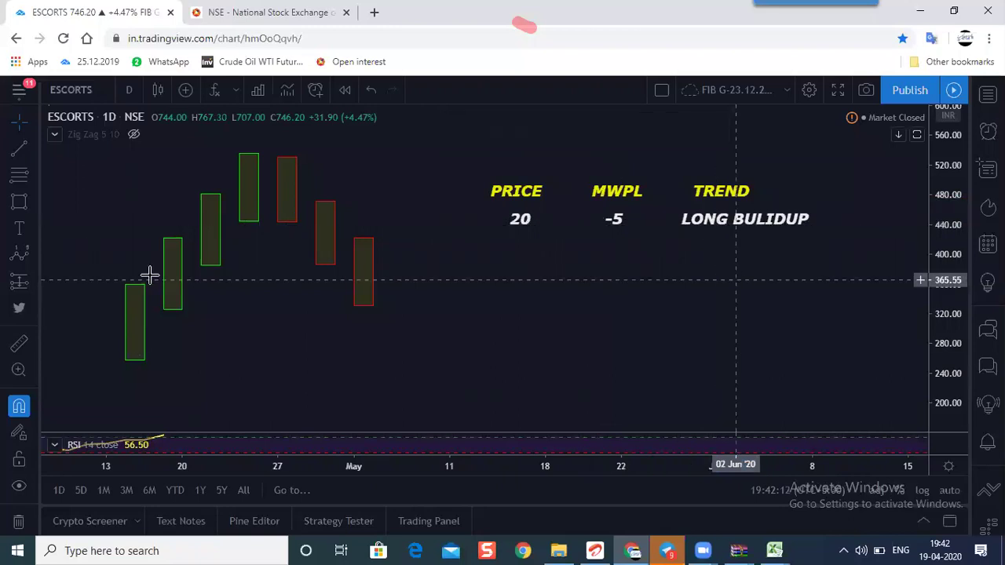
Add a second text label reading 20 below the first one in the PRICE column and colour it white.
{"action": "left_click", "coordinate": [20, 227]}
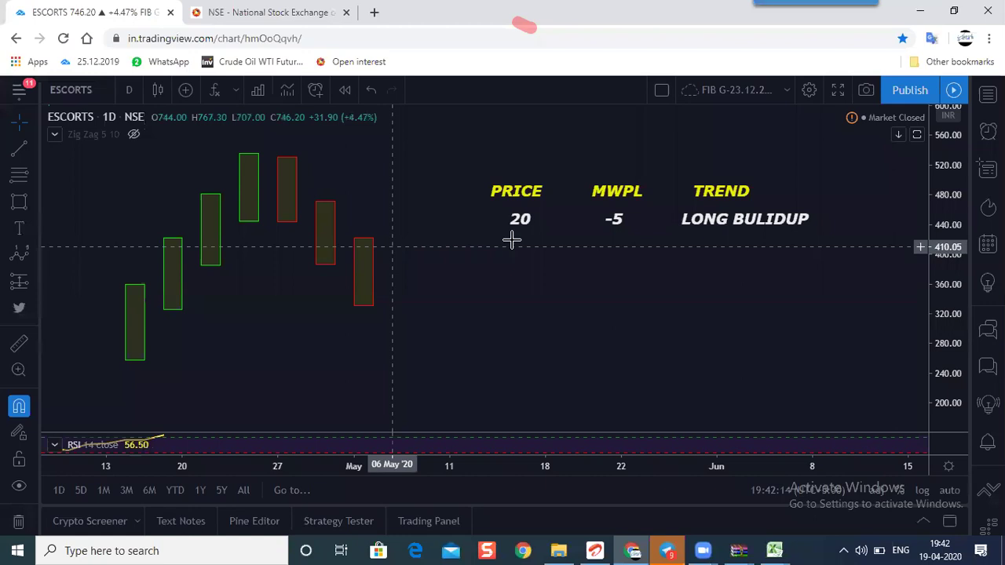
{"action": "left_click", "coordinate": [512, 241]}
{"action": "type", "text": "20"}
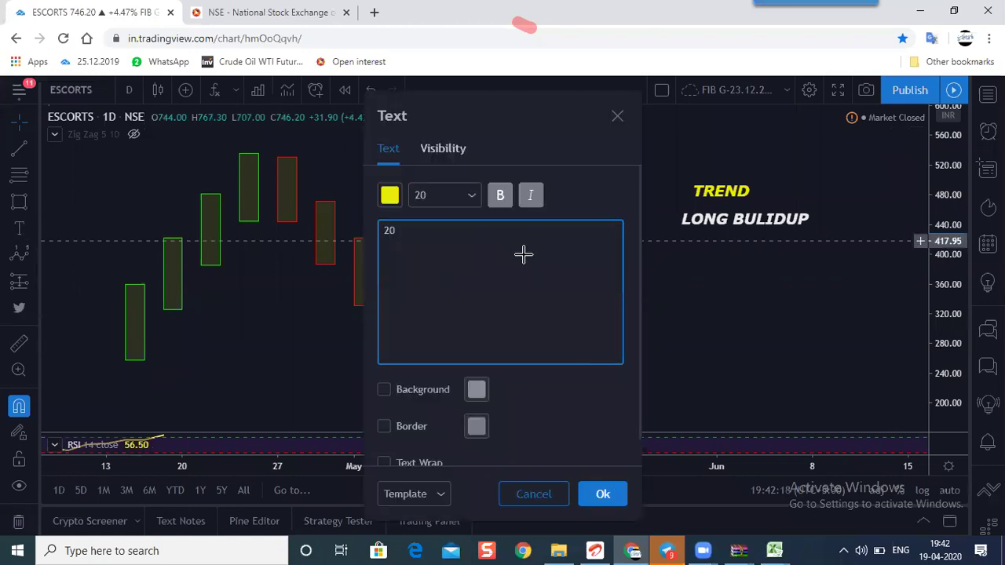
{"action": "key", "text": "Return"}
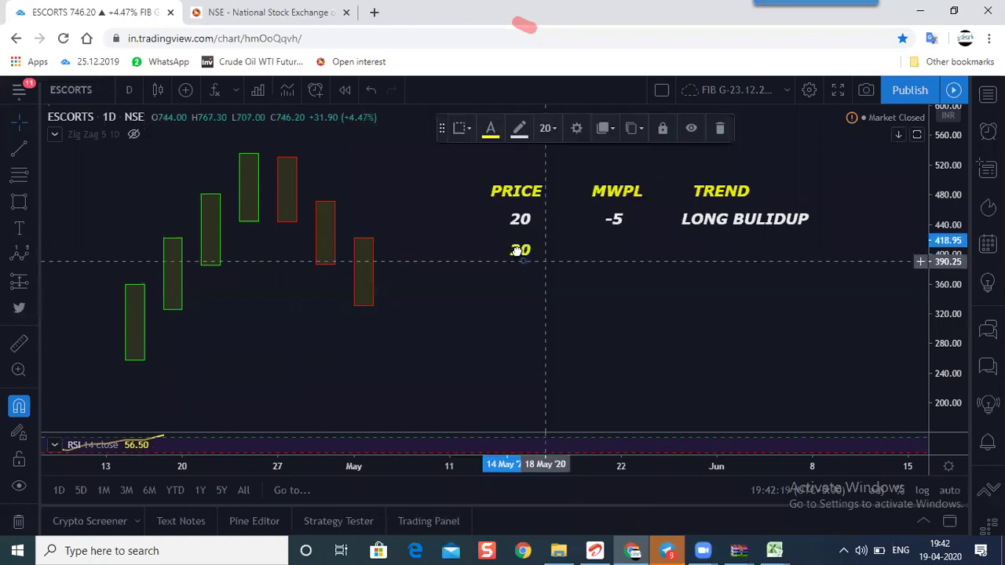
{"action": "left_click", "coordinate": [491, 128]}
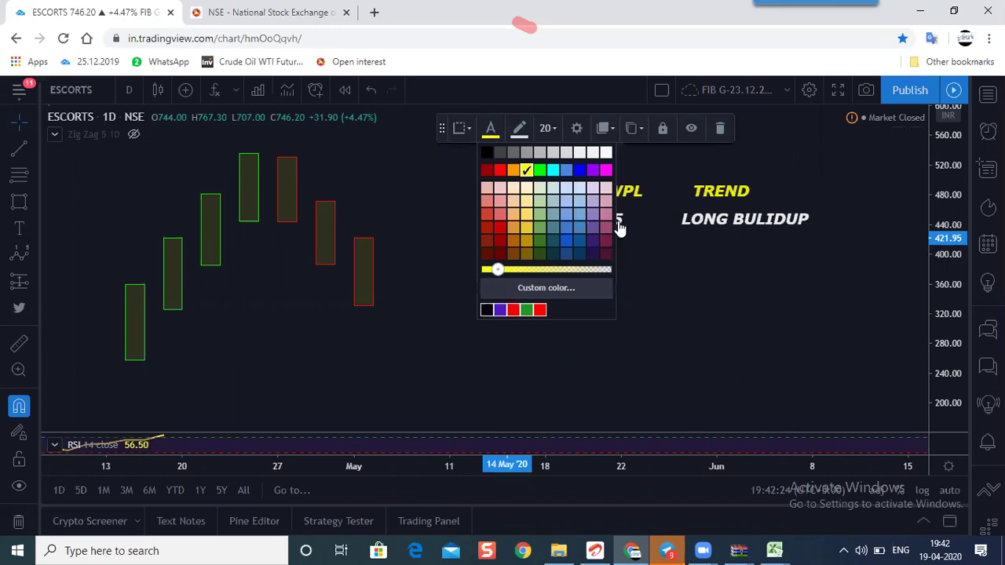
Clone the -5 label and place the copy beneath it in the MWPL column, beside the second 20 label.
{"action": "left_click", "coordinate": [618, 227]}
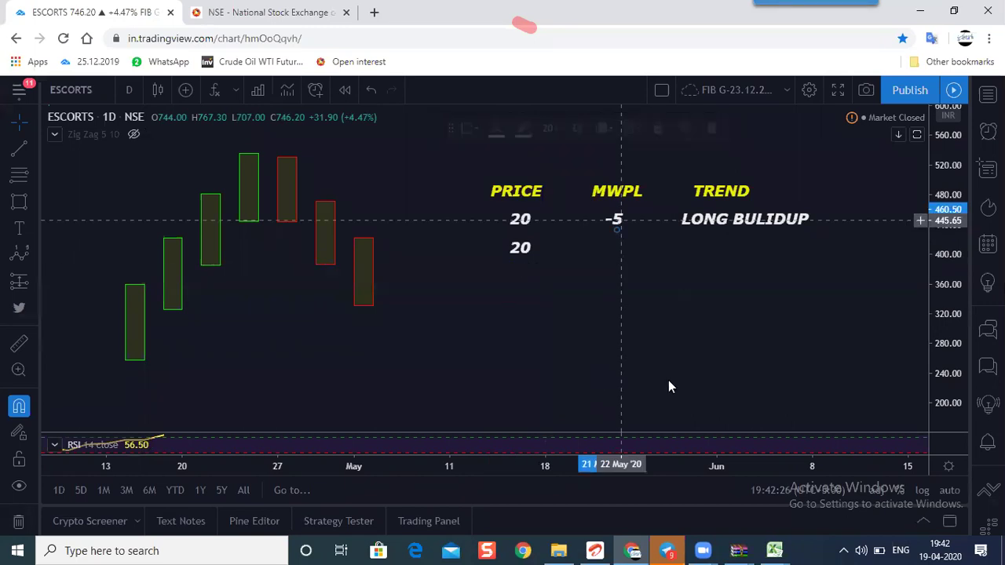
{"action": "right_click", "coordinate": [618, 222]}
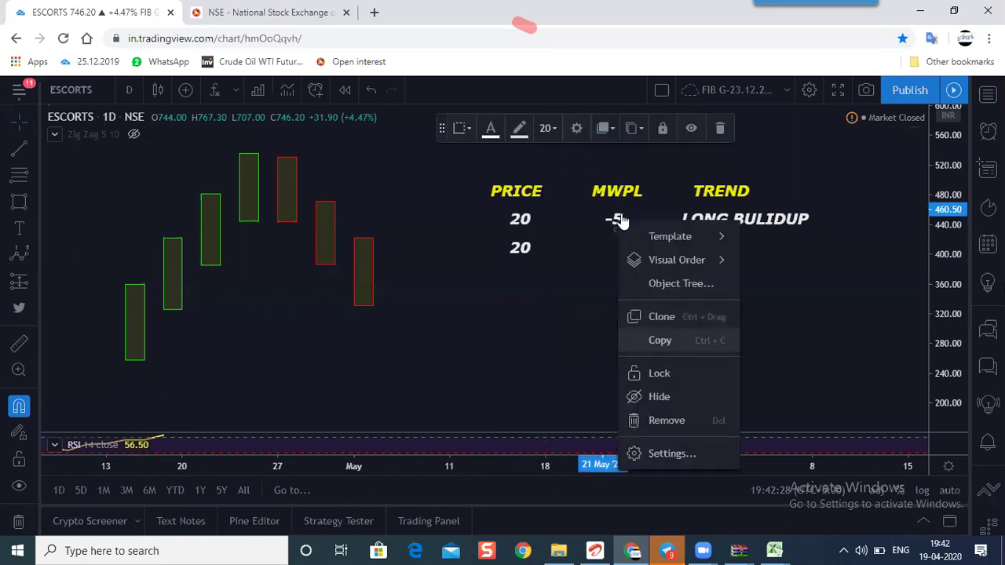
{"action": "left_click", "coordinate": [659, 316]}
{"action": "left_click_drag", "start_coordinate": [617, 191], "coordinate": [616, 242]}
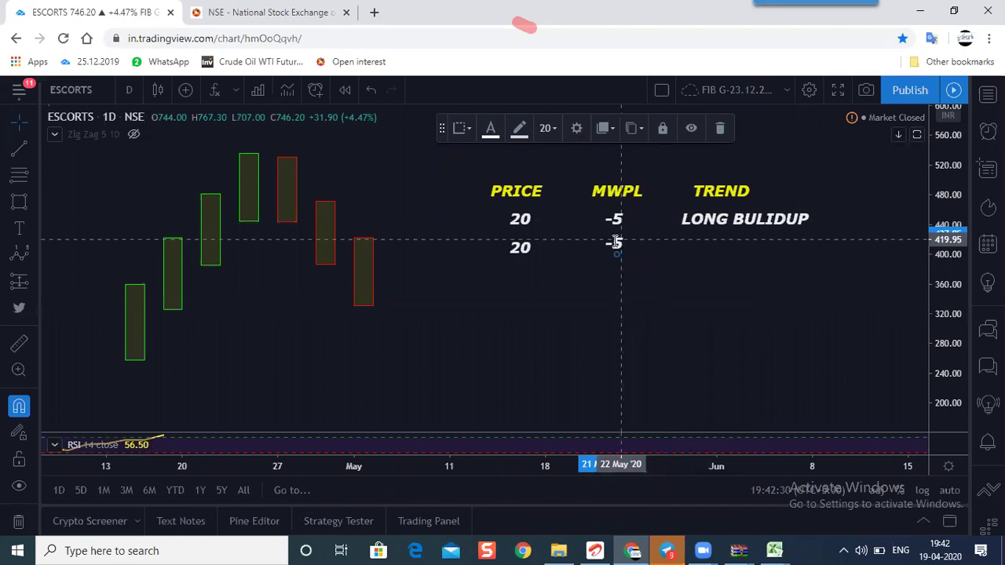
Change the text of the copied label in the second MWPL row to -4.
{"action": "double_click", "coordinate": [616, 243]}
{"action": "left_click", "coordinate": [422, 233]}
{"action": "key", "text": "BackSpace"}
{"action": "type", "text": "4"}
{"action": "left_click", "coordinate": [602, 488]}
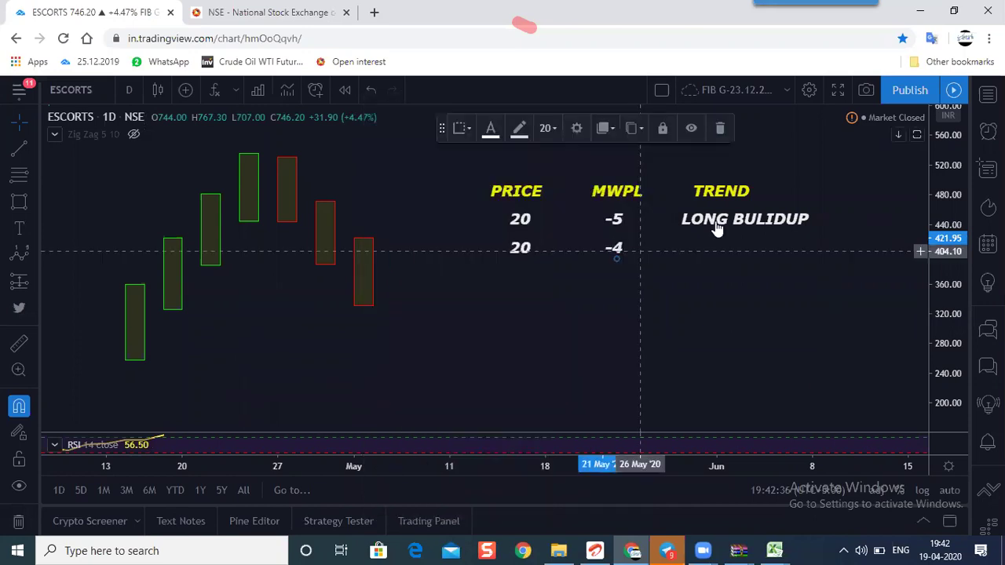
Clone the LONG BULIDUP label and place the copy beneath the original, level with the second 20 and -4.
{"action": "right_click", "coordinate": [752, 381]}
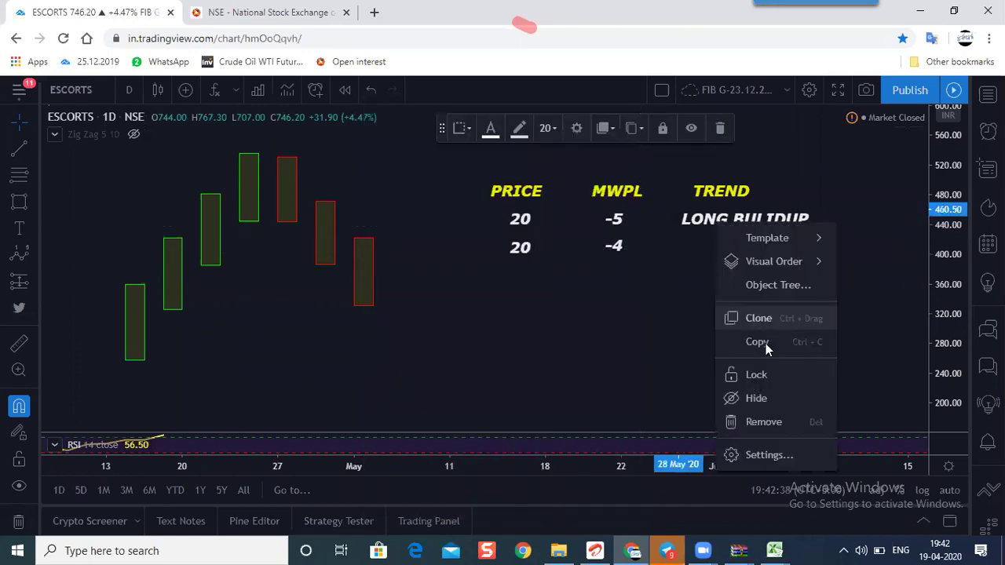
{"action": "left_click", "coordinate": [766, 318]}
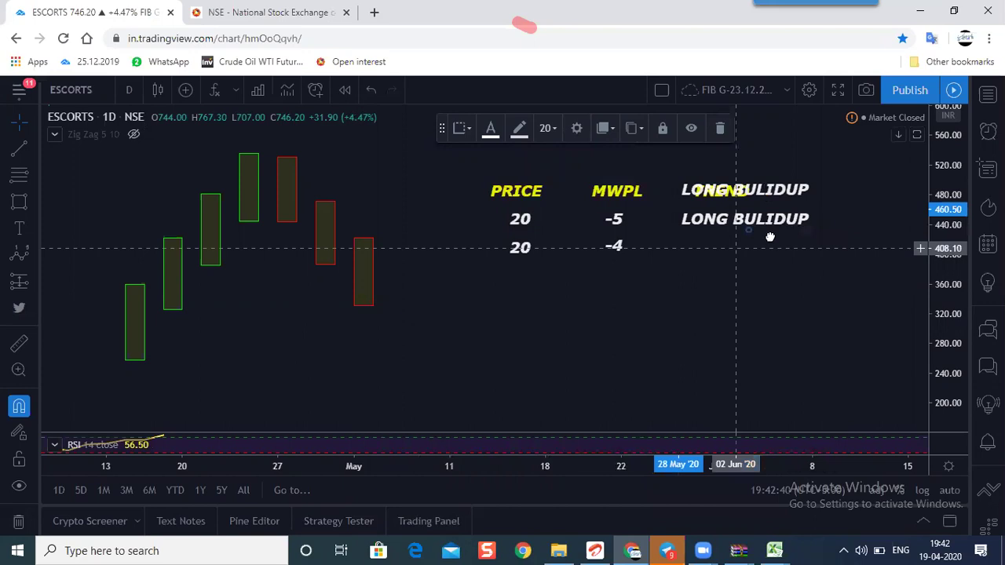
{"action": "left_click_drag", "start_coordinate": [770, 236], "coordinate": [750, 240]}
{"action": "left_click", "coordinate": [750, 332]}
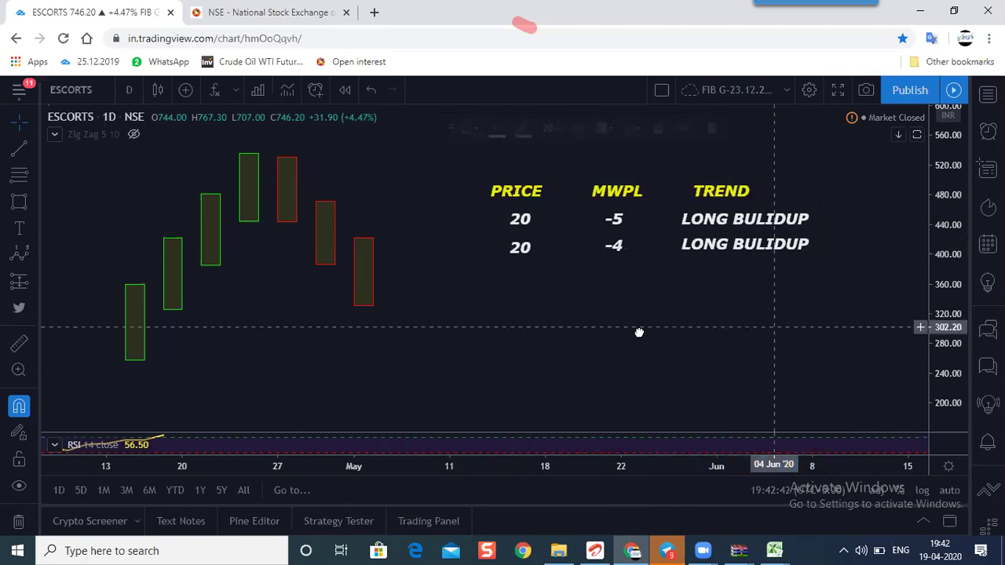
Add a text label reading -20 beneath the two 20 labels in the PRICE column.
{"action": "left_click_drag", "start_coordinate": [427, 357], "coordinate": [432, 364]}
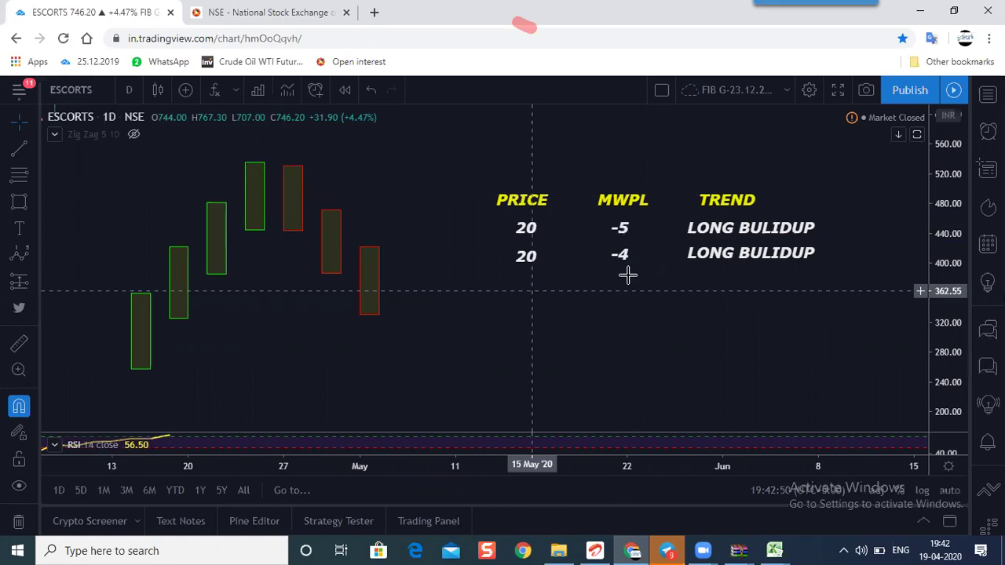
{"action": "left_click", "coordinate": [300, 163]}
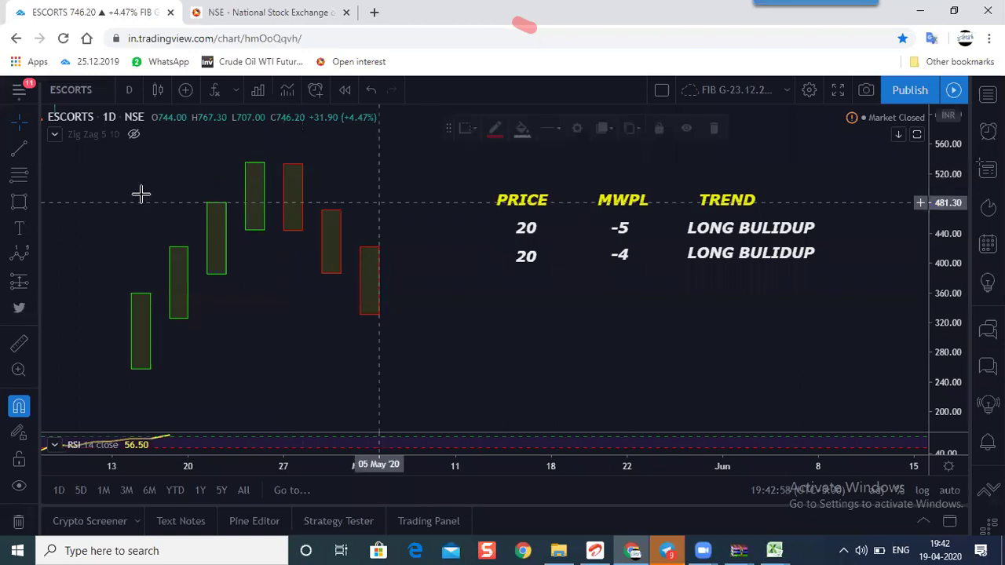
{"action": "left_click", "coordinate": [516, 277]}
{"action": "left_click", "coordinate": [515, 277]}
{"action": "type", "text": "-20"}
{"action": "key", "text": "Return"}
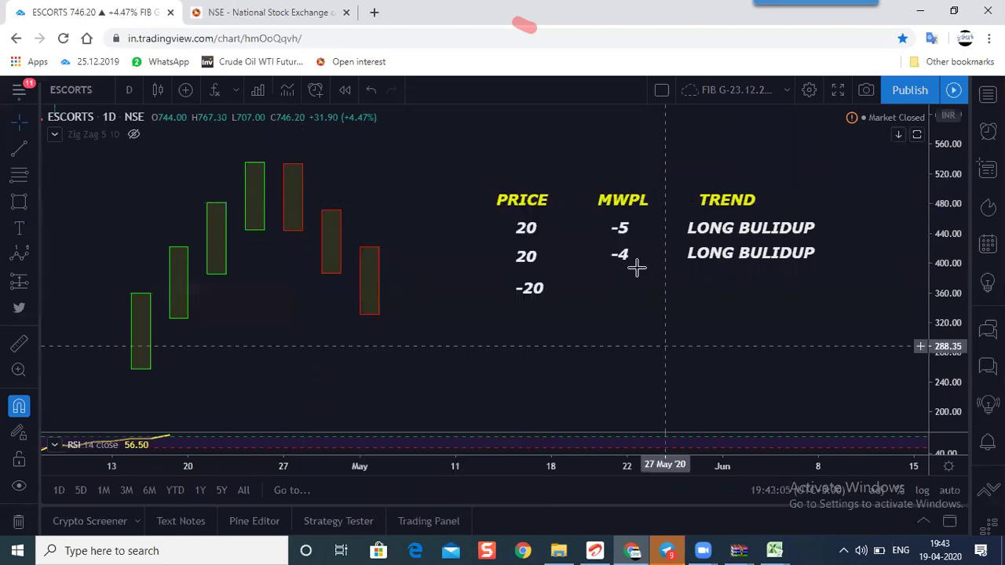
Add a text label reading +6 beneath -4 in the MWPL column, beside the -20 label.
{"action": "left_click", "coordinate": [11, 229]}
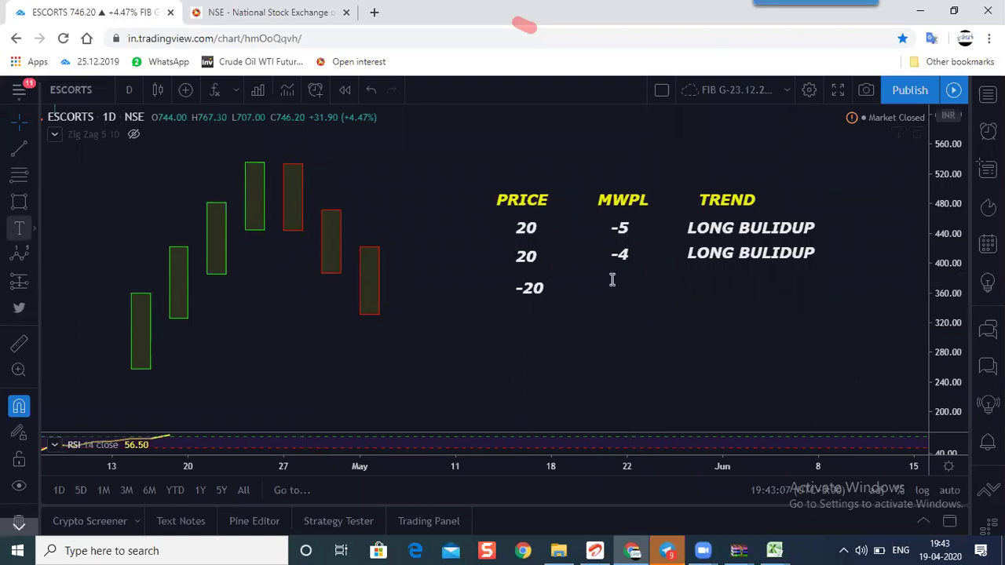
{"action": "left_click", "coordinate": [612, 280]}
{"action": "type", "text": "+6"}
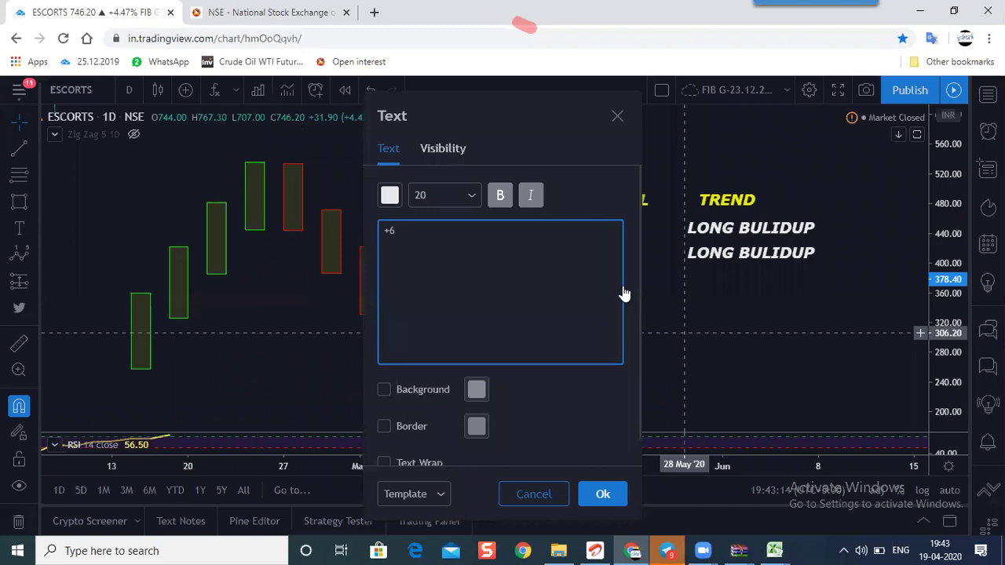
Extend the first red candle slightly downward and shift the second red candle a little lower.
{"action": "left_click", "coordinate": [153, 352]}
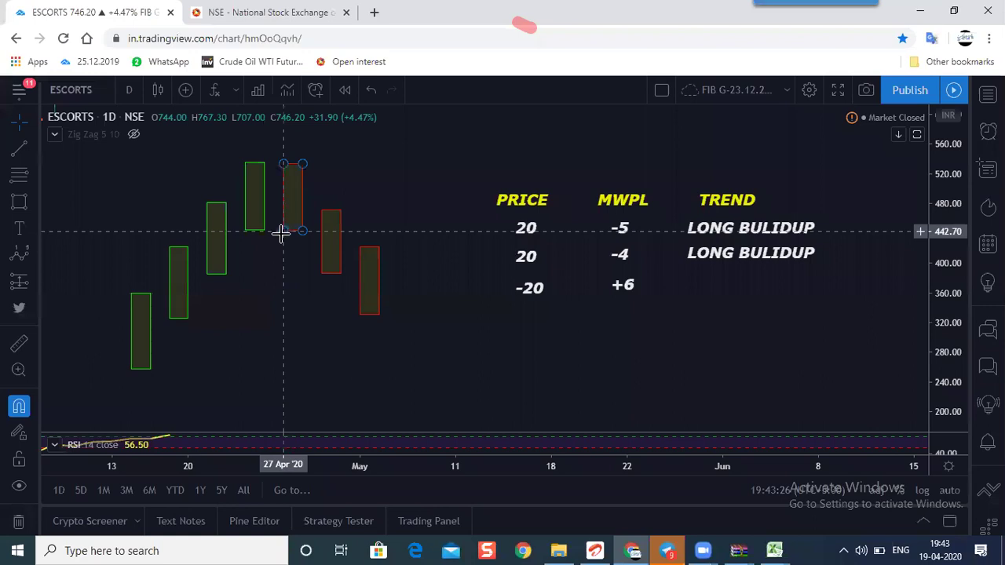
{"action": "left_click_drag", "start_coordinate": [281, 233], "coordinate": [281, 237]}
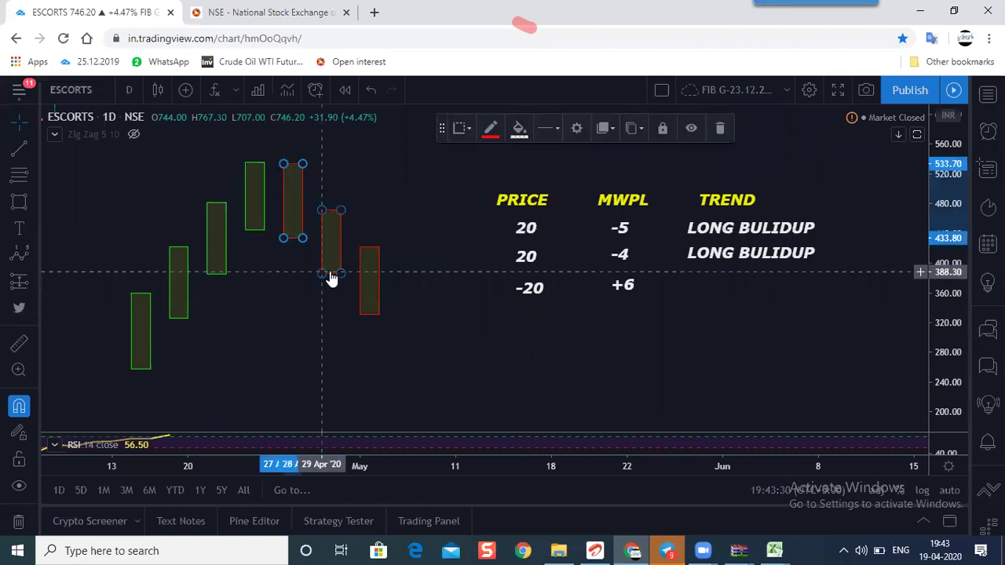
{"action": "left_click", "coordinate": [628, 291]}
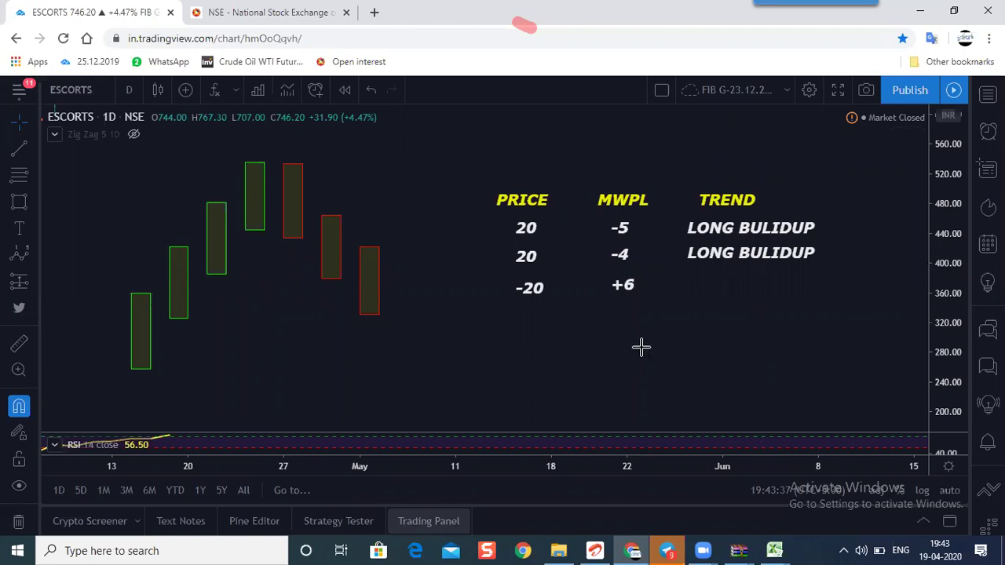
Undo the recent candle and label edits back to the single 20, -5, LONG BULIDUP row under the headings.
{"action": "scroll", "coordinate": [588, 336], "scroll_direction": "down", "scroll_amount": 1}
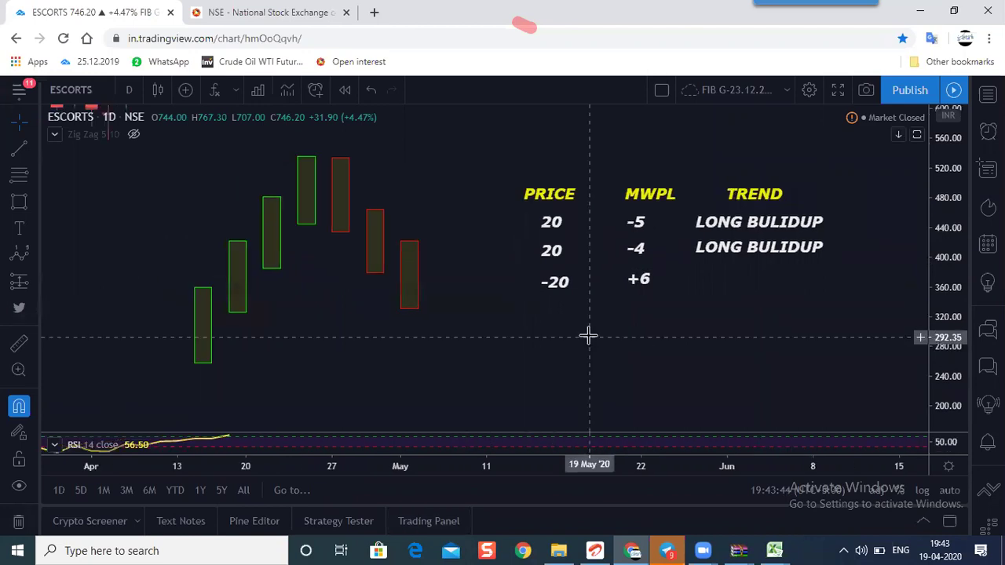
{"action": "scroll", "coordinate": [588, 335], "scroll_direction": "right", "scroll_amount": 1}
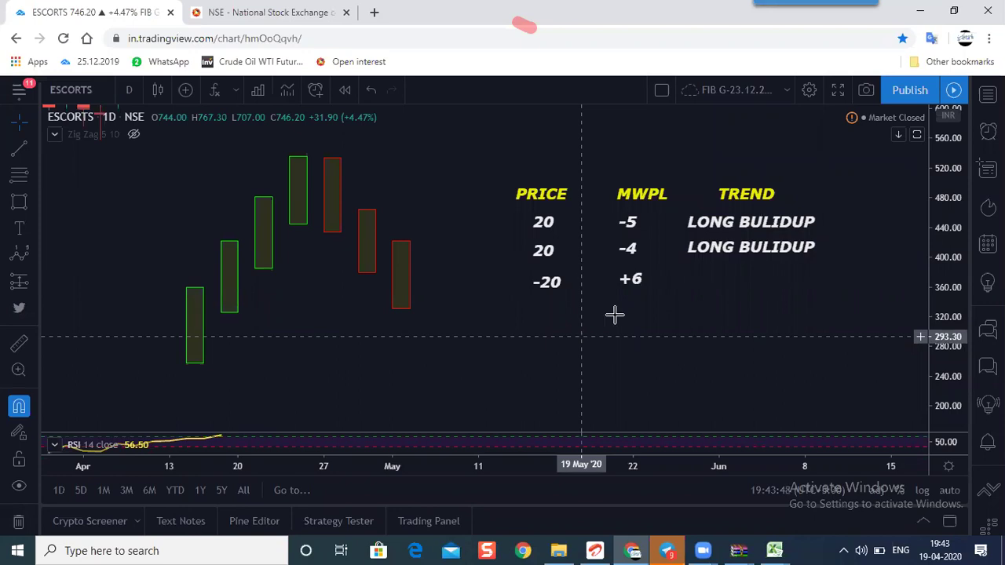
{"action": "left_click", "coordinate": [372, 91]}
{"action": "left_click", "coordinate": [370, 91]}
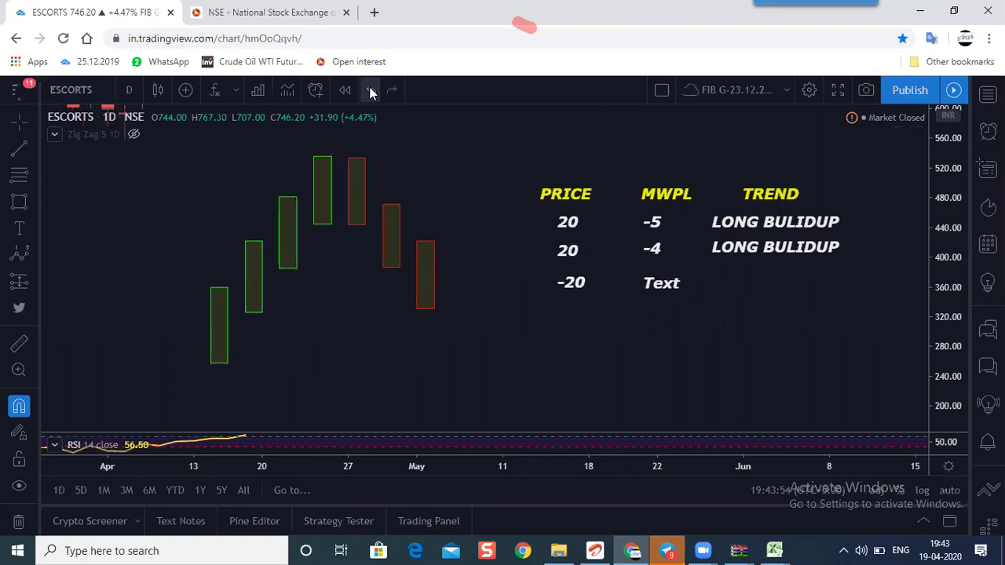
{"action": "left_click", "coordinate": [371, 91]}
{"action": "left_click", "coordinate": [370, 91]}
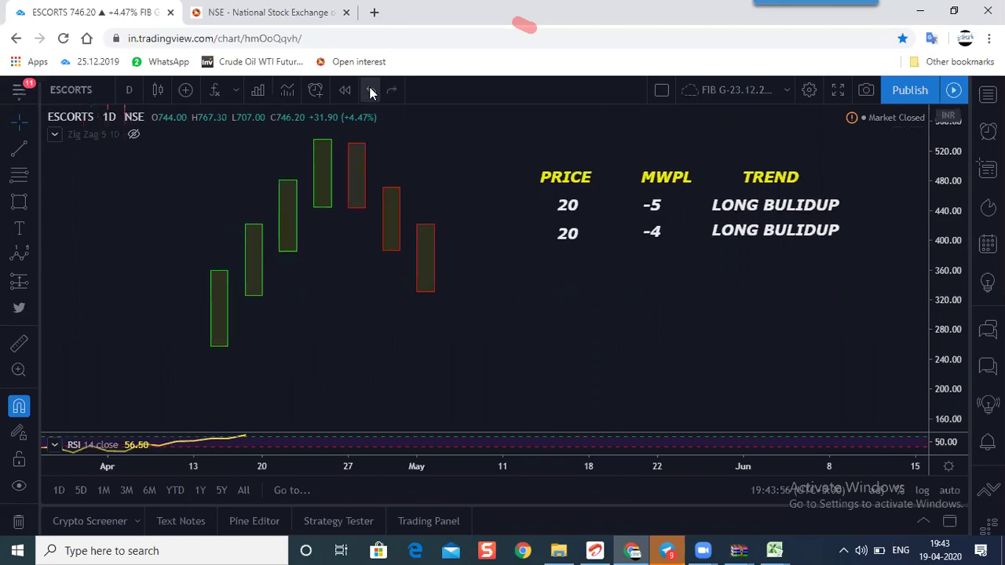
{"action": "left_click", "coordinate": [371, 91]}
{"action": "left_click", "coordinate": [370, 91]}
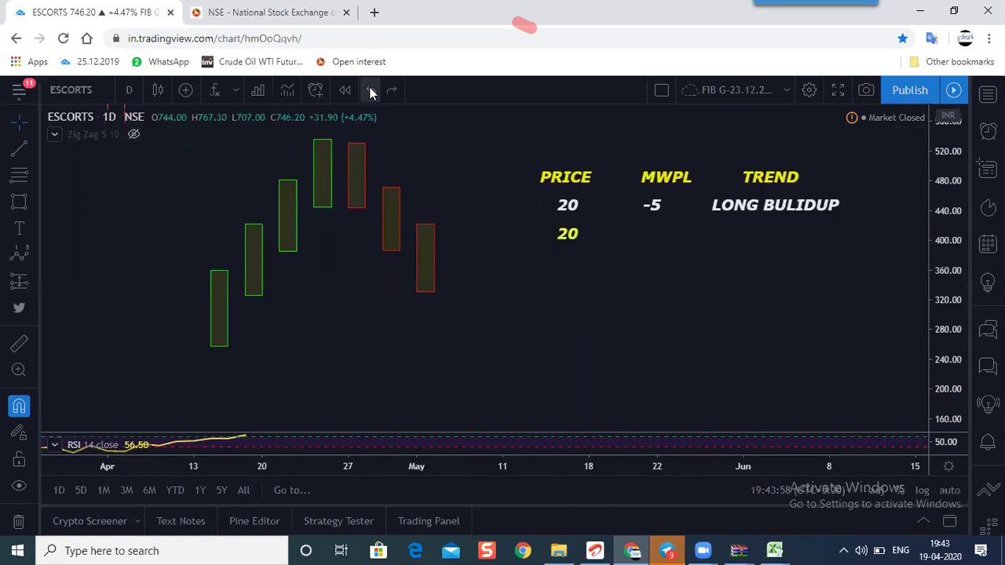
{"action": "left_click", "coordinate": [371, 91]}
{"action": "left_click", "coordinate": [371, 91]}
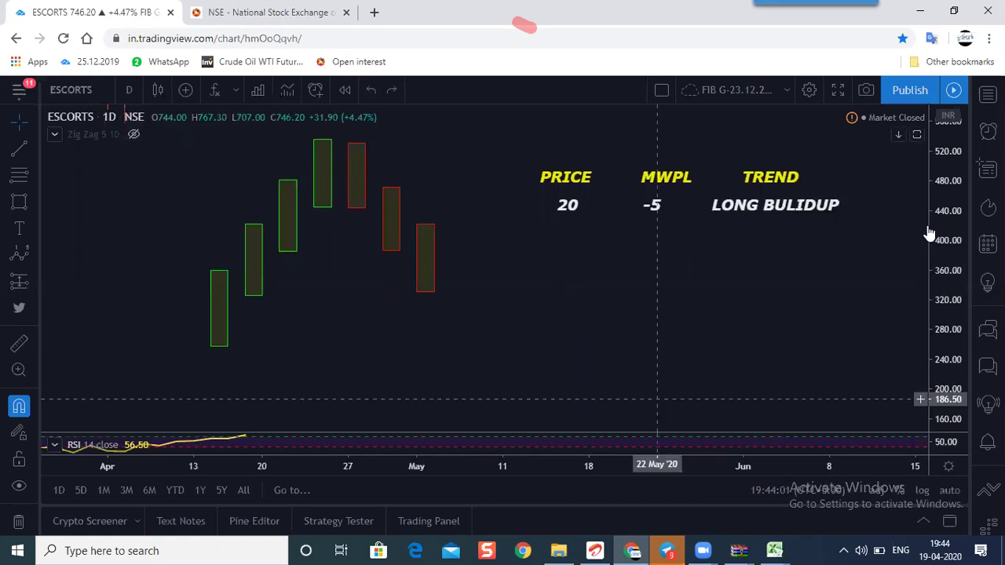
Switch to the MWPL - APR 2020 workbook in Excel, examine L&TFH's value on the NEXT DAY sheet, and return to the TradingView chart.
{"action": "left_click_drag", "start_coordinate": [928, 233], "coordinate": [937, 251]}
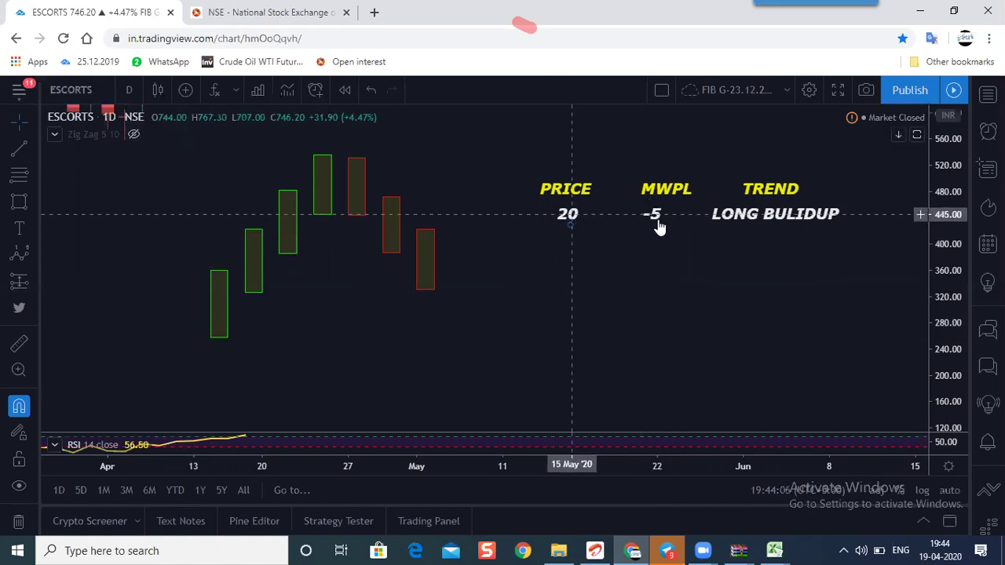
{"action": "left_click", "coordinate": [774, 550]}
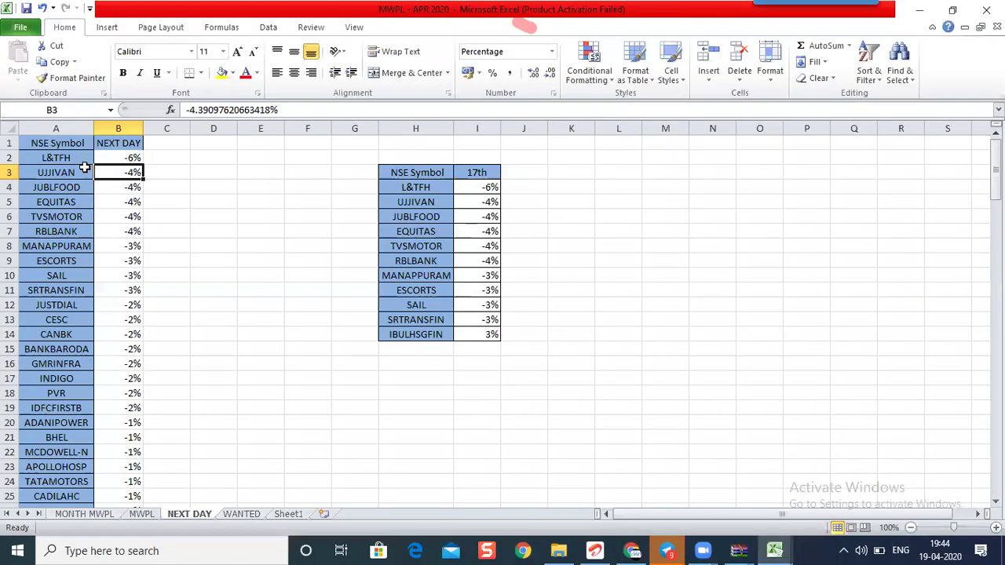
{"action": "left_click", "coordinate": [122, 157]}
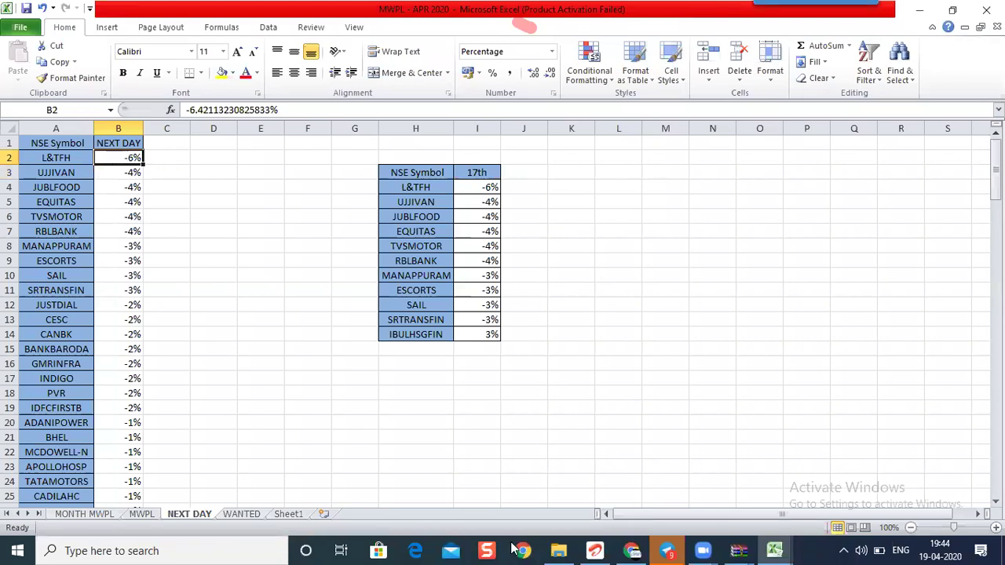
{"action": "left_click", "coordinate": [638, 549]}
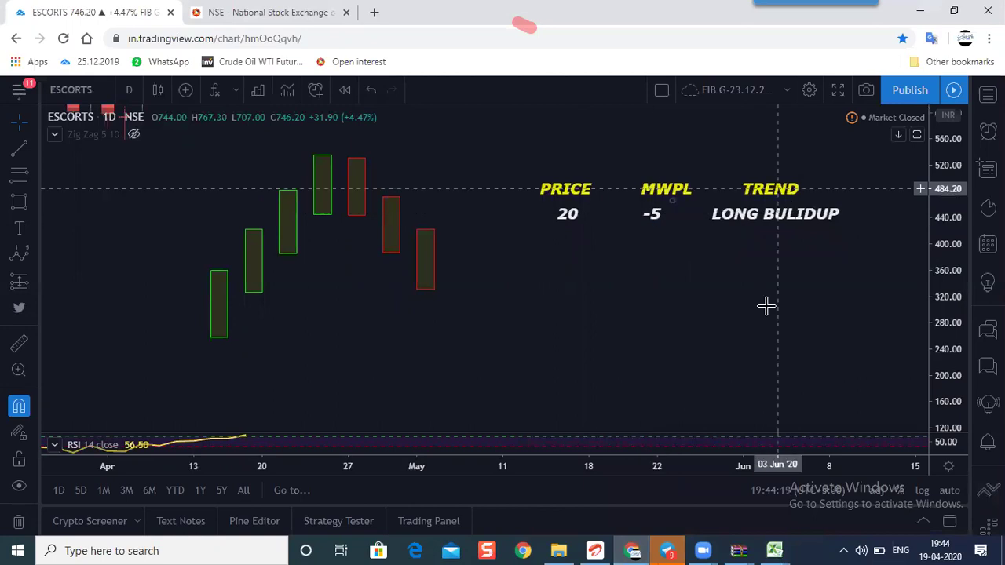
Copy the 20 label and place the duplicate directly beneath it in the PRICE column.
{"action": "left_click", "coordinate": [370, 90]}
{"action": "left_click", "coordinate": [386, 89]}
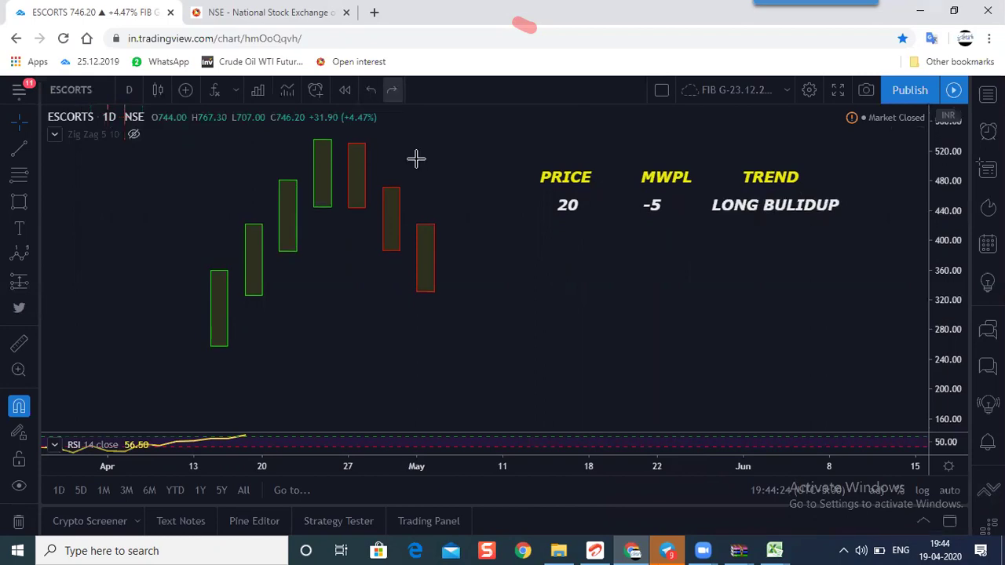
{"action": "left_click", "coordinate": [578, 237]}
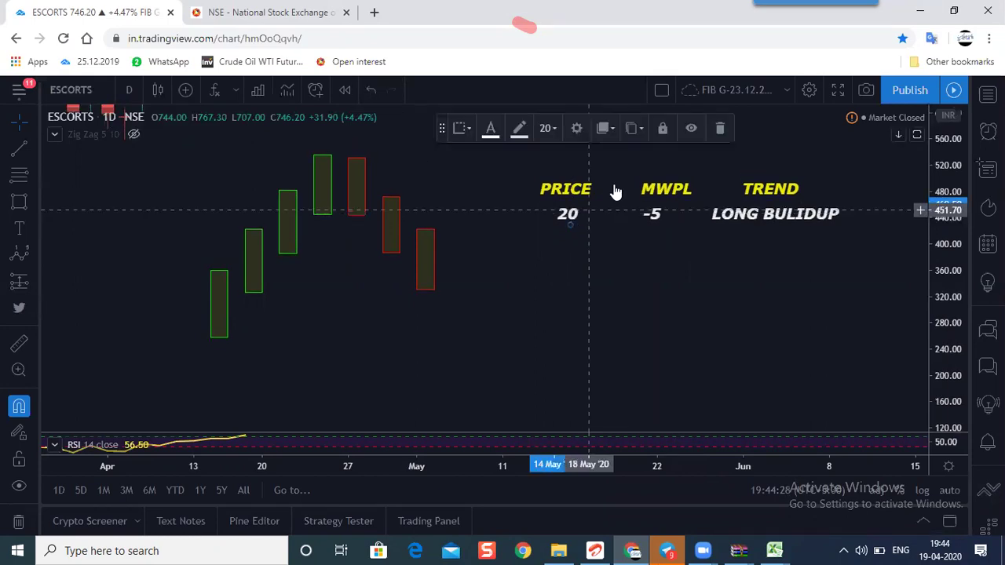
{"action": "right_click", "coordinate": [571, 217]}
{"action": "left_click", "coordinate": [605, 336]}
{"action": "right_click", "coordinate": [562, 280]}
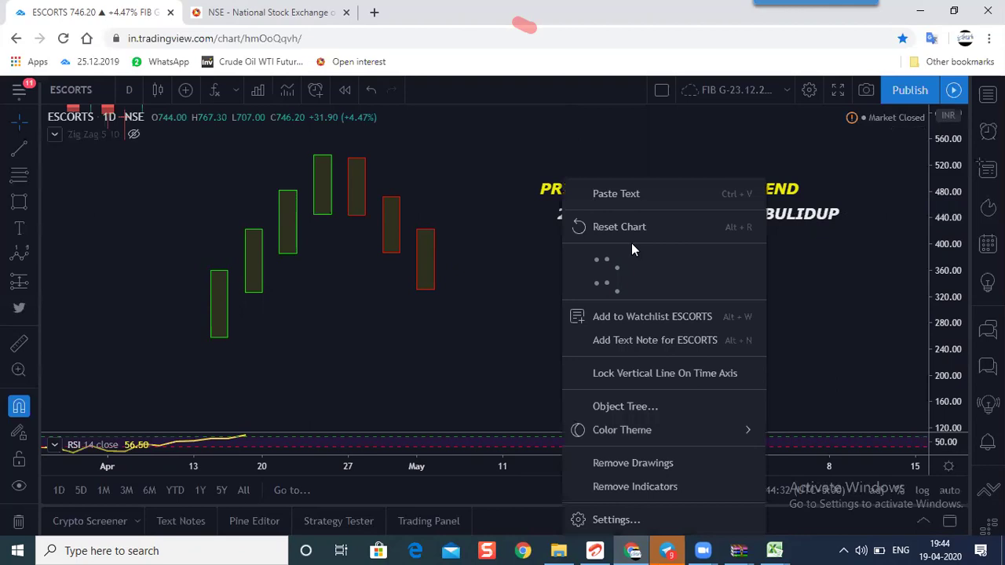
{"action": "left_click", "coordinate": [576, 193]}
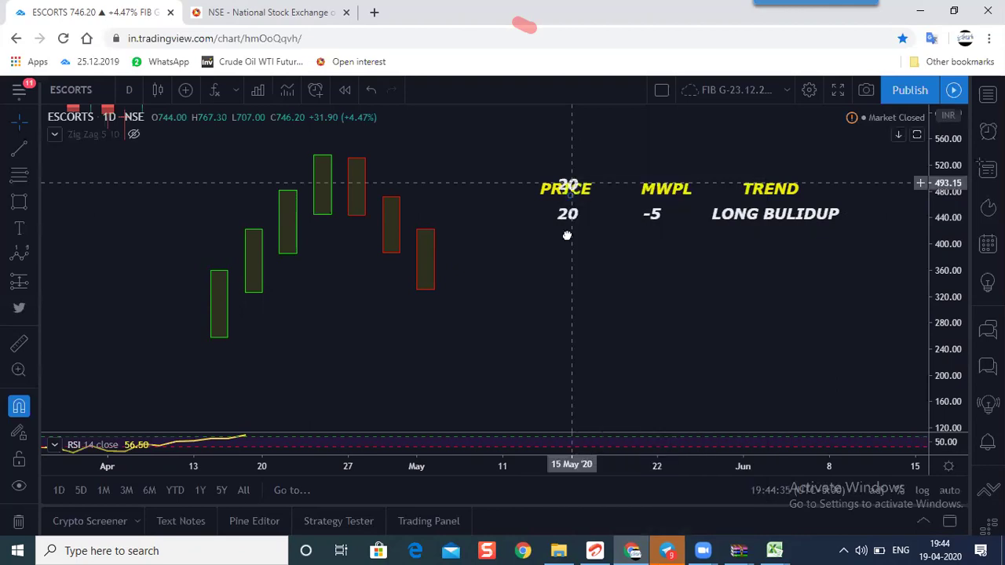
Copy the -5 label and place the duplicate beneath it in the MWPL column, beside the second 20.
{"action": "right_click", "coordinate": [656, 219]}
{"action": "left_click", "coordinate": [695, 320]}
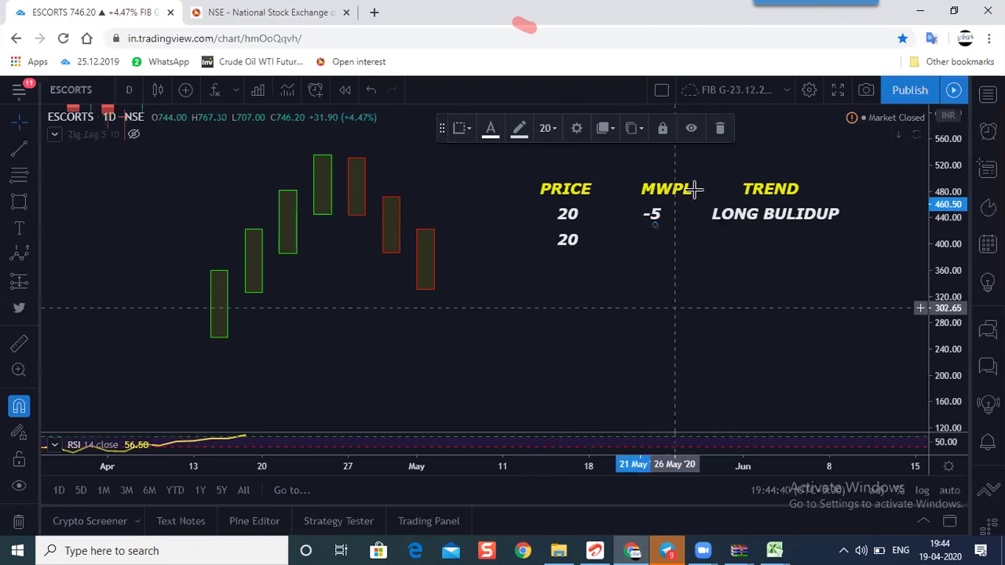
{"action": "right_click", "coordinate": [640, 185]}
{"action": "left_click", "coordinate": [655, 198]}
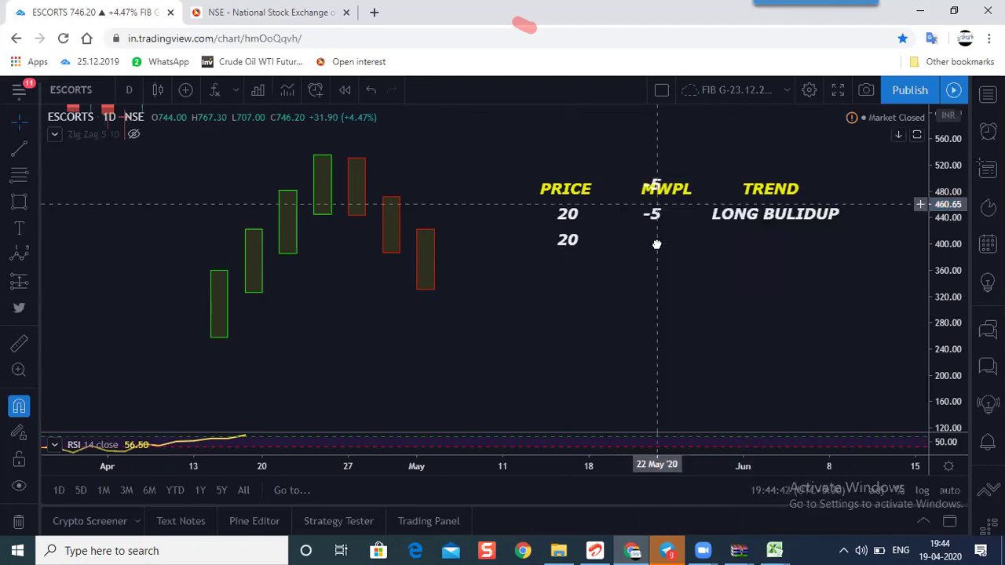
{"action": "left_click_drag", "start_coordinate": [656, 185], "coordinate": [656, 244]}
Copy the LONG BULIDUP label and place the duplicate beneath it in the TREND column, in the second row.
{"action": "right_click", "coordinate": [746, 218]}
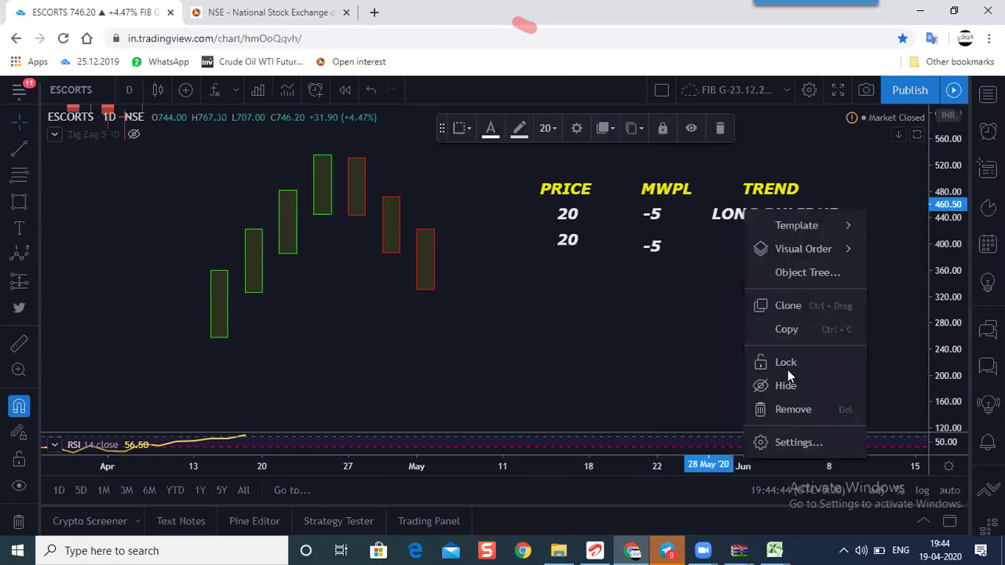
{"action": "right_click", "coordinate": [744, 248]}
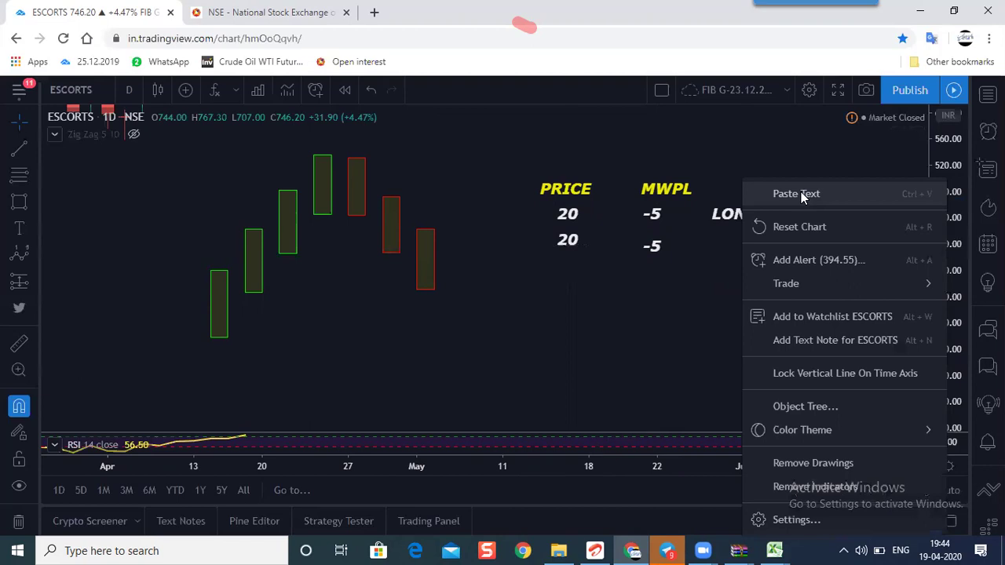
{"action": "left_click", "coordinate": [761, 197]}
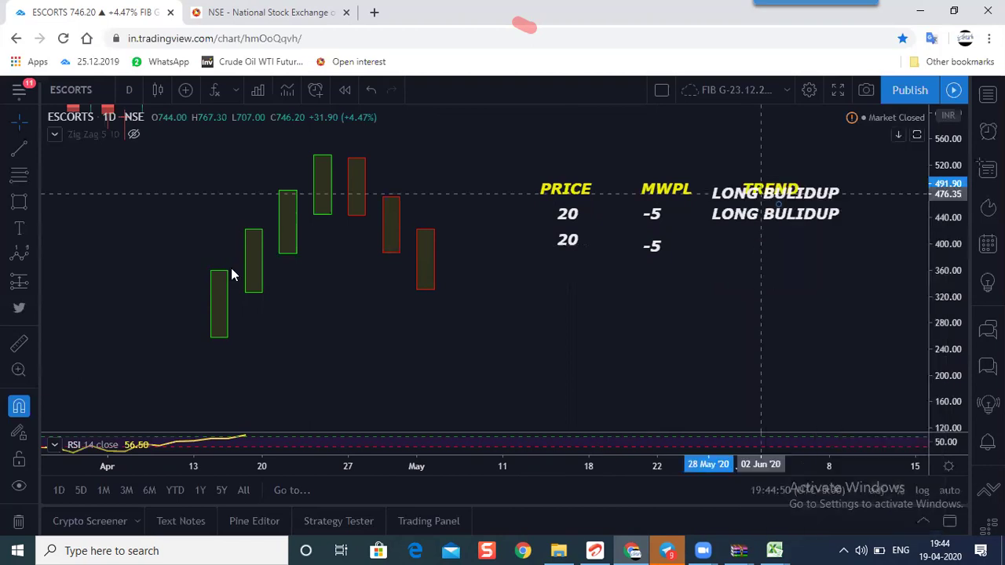
Shorten and lower the third green candle, and move the fourth green candle down to span about 389 to 480, closer beside it.
{"action": "left_click", "coordinate": [261, 255]}
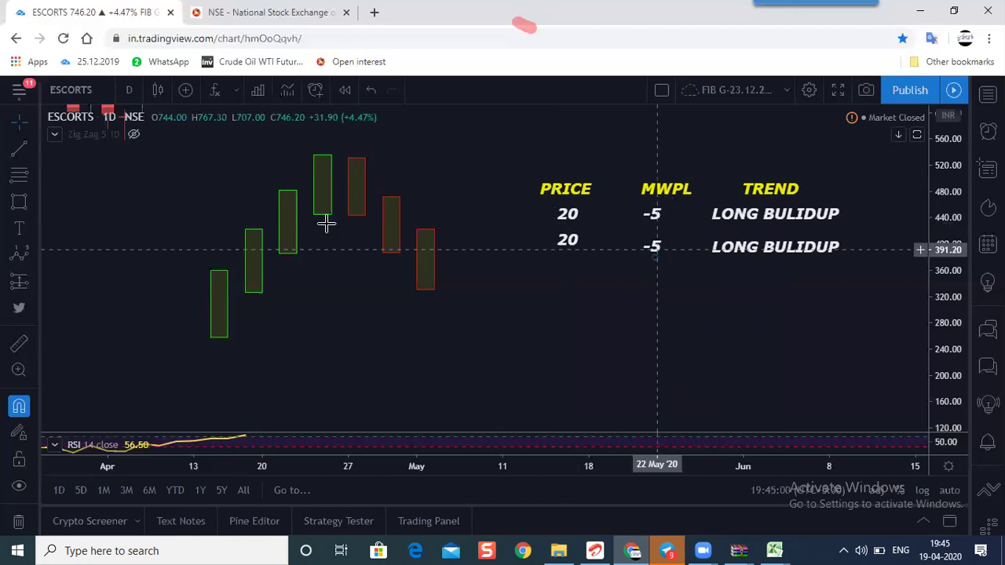
{"action": "left_click", "coordinate": [289, 223]}
{"action": "left_click_drag", "start_coordinate": [297, 190], "coordinate": [291, 251]}
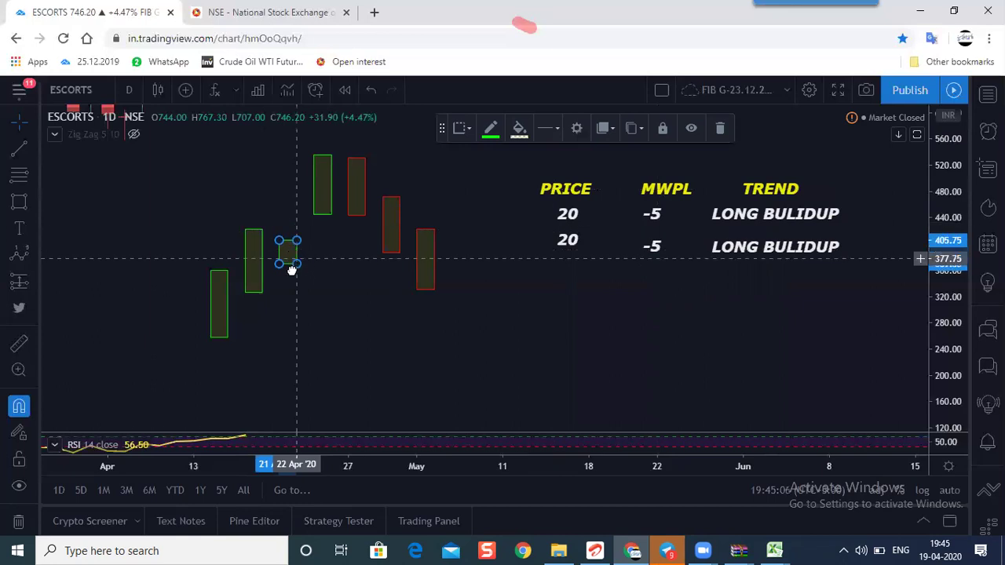
{"action": "left_click_drag", "start_coordinate": [292, 267], "coordinate": [292, 286]}
{"action": "left_click_drag", "start_coordinate": [314, 191], "coordinate": [313, 216]}
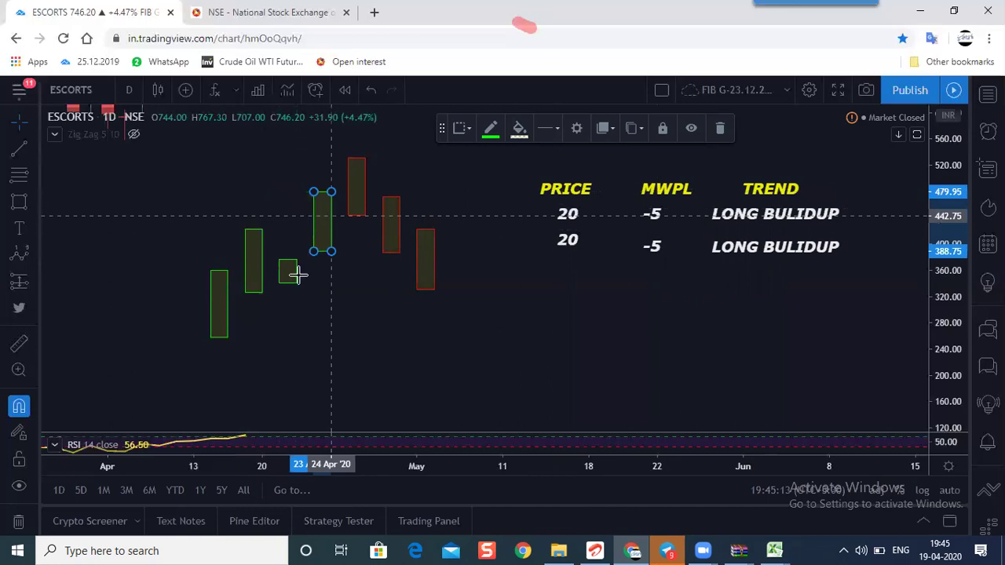
{"action": "left_click", "coordinate": [297, 274]}
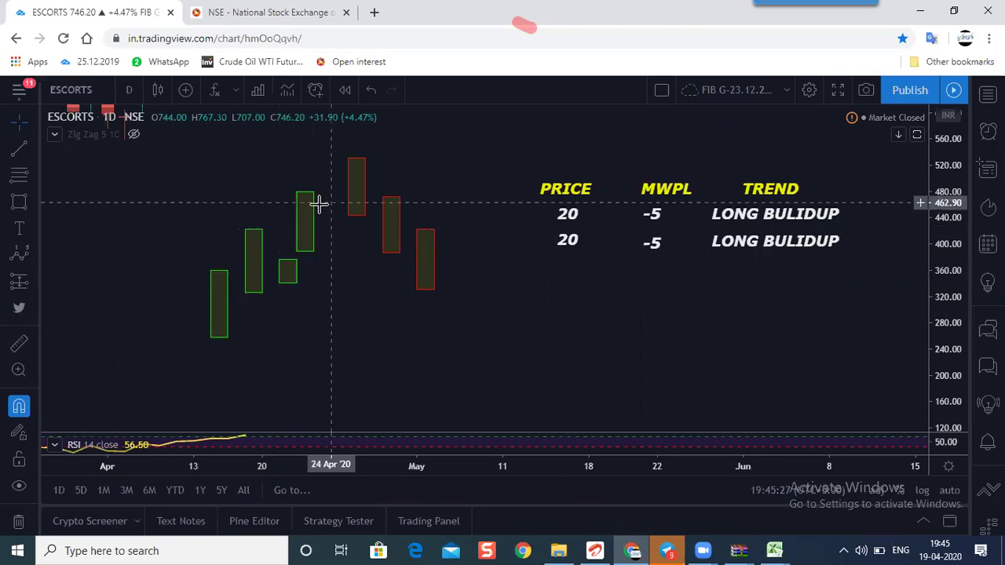
Move the fourth green candle up and right to span about 400 to 490, and raise the short third candle to about 364 to 400.
{"action": "left_click_drag", "start_coordinate": [349, 191], "coordinate": [343, 195]}
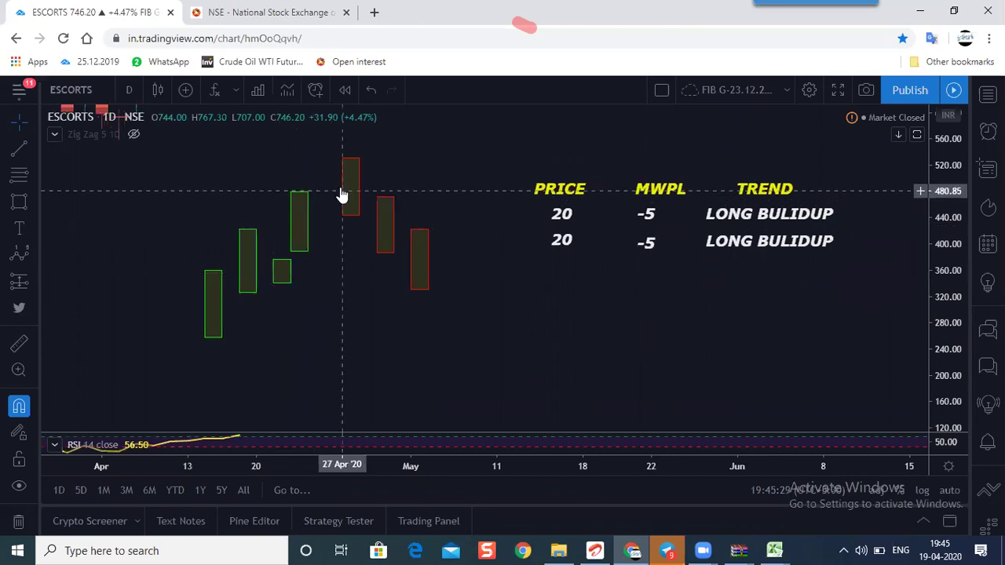
{"action": "left_click", "coordinate": [341, 190]}
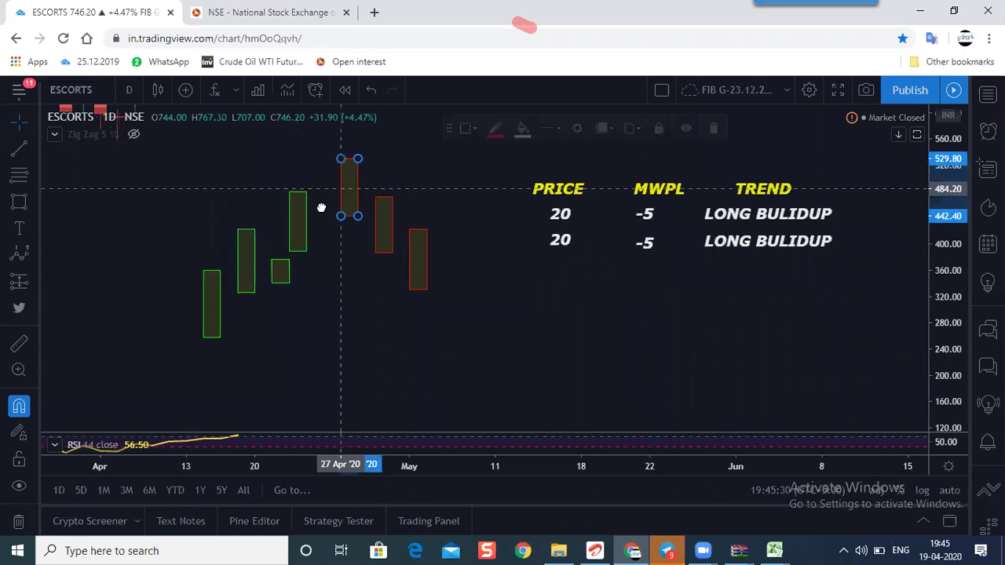
{"action": "left_click", "coordinate": [303, 214]}
{"action": "left_click", "coordinate": [339, 263]}
{"action": "left_click_drag", "start_coordinate": [287, 268], "coordinate": [287, 262]}
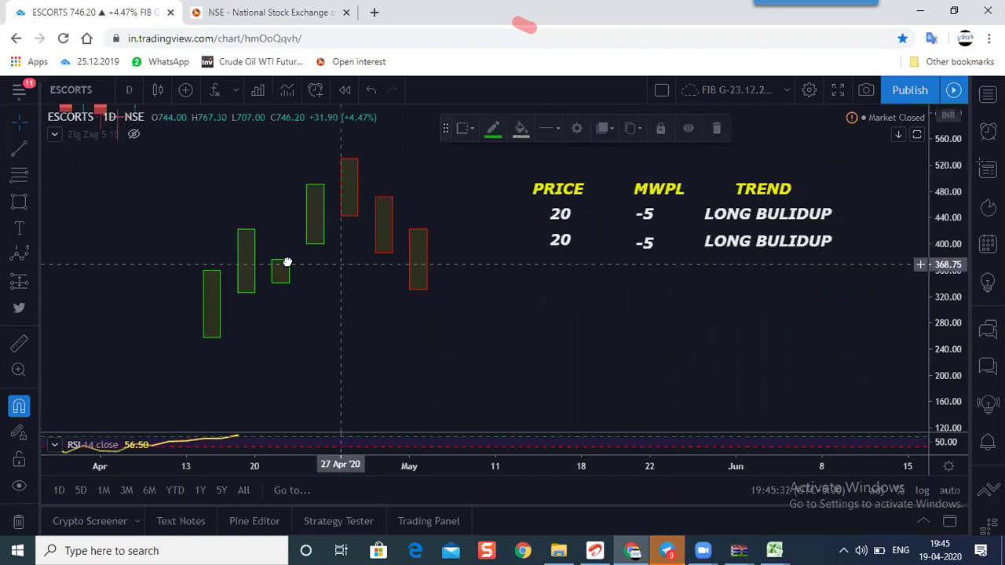
Add a white -20 text label in the third row of the PRICE column, aligned beneath the second 20.
{"action": "left_click", "coordinate": [355, 147]}
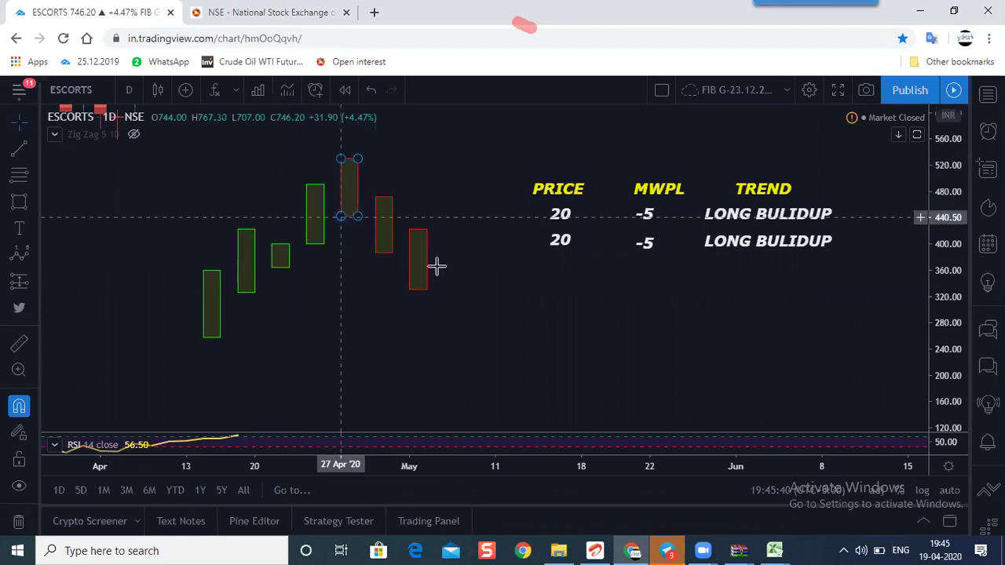
{"action": "left_click", "coordinate": [532, 272]}
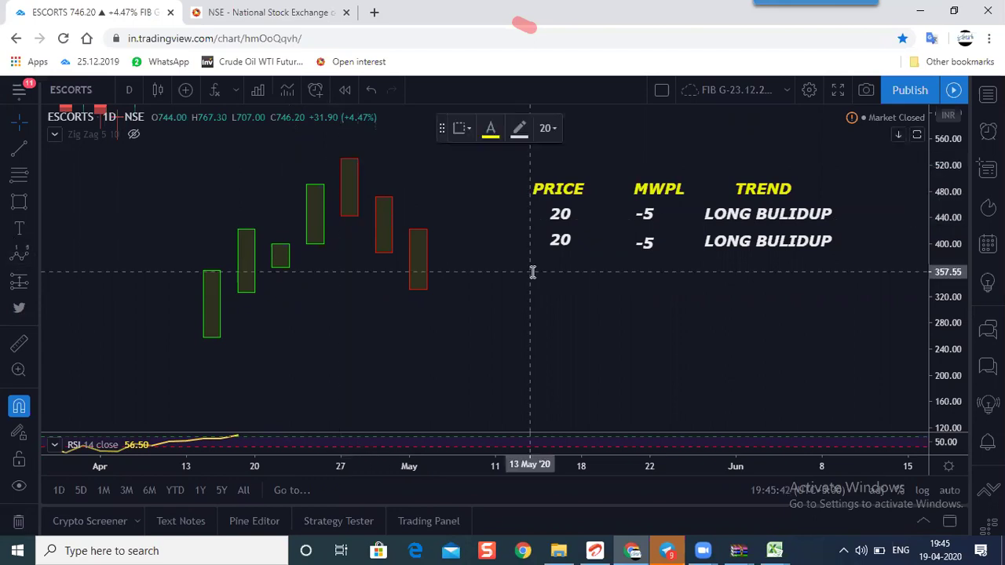
{"action": "type", "text": "-20"}
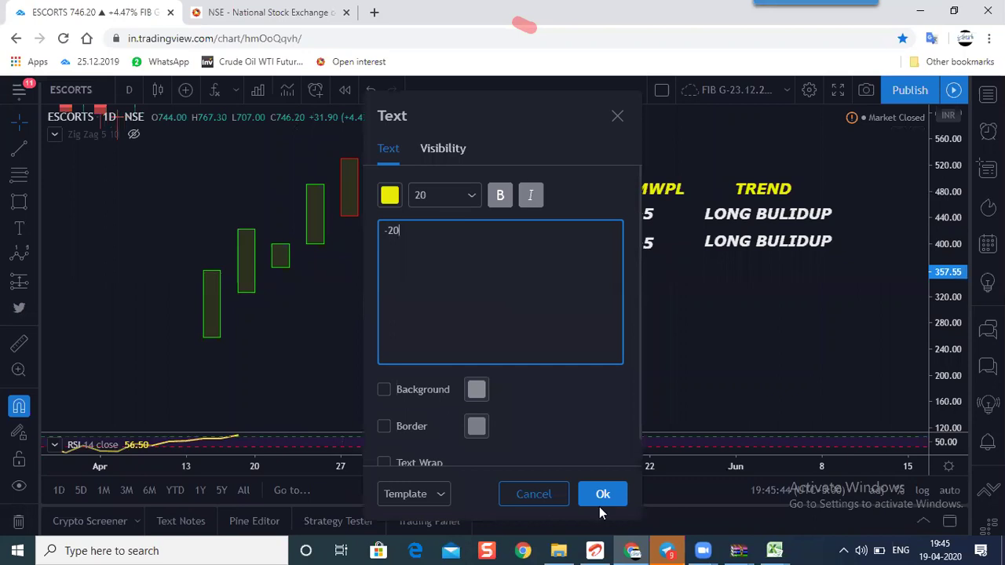
{"action": "key", "text": "Return"}
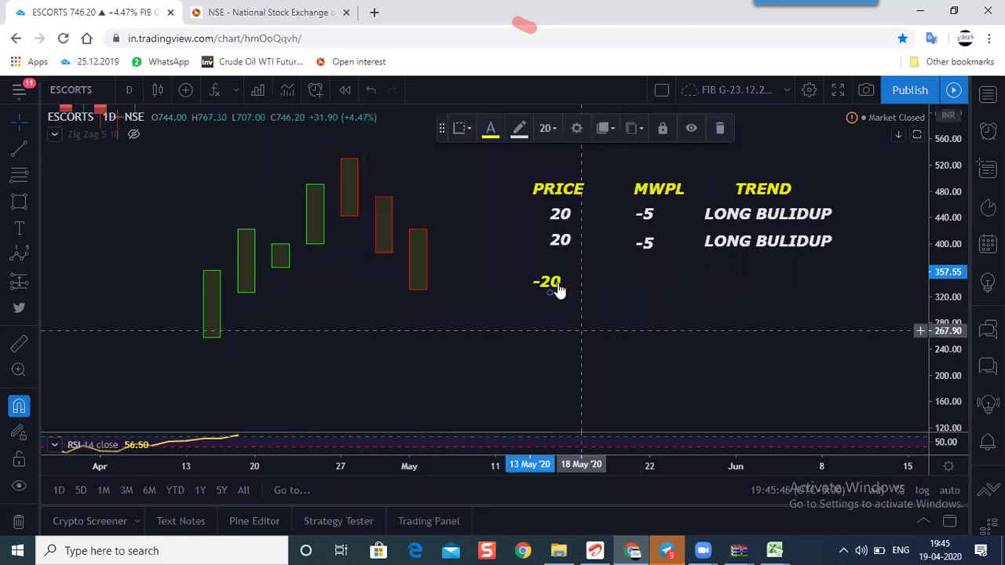
{"action": "left_click_drag", "start_coordinate": [557, 291], "coordinate": [558, 273]}
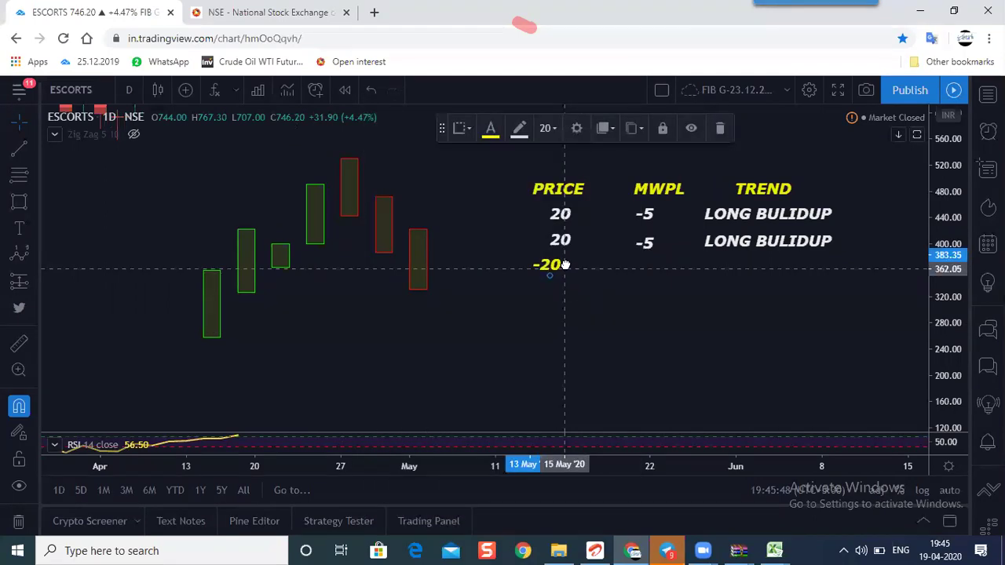
{"action": "left_click", "coordinate": [600, 156]}
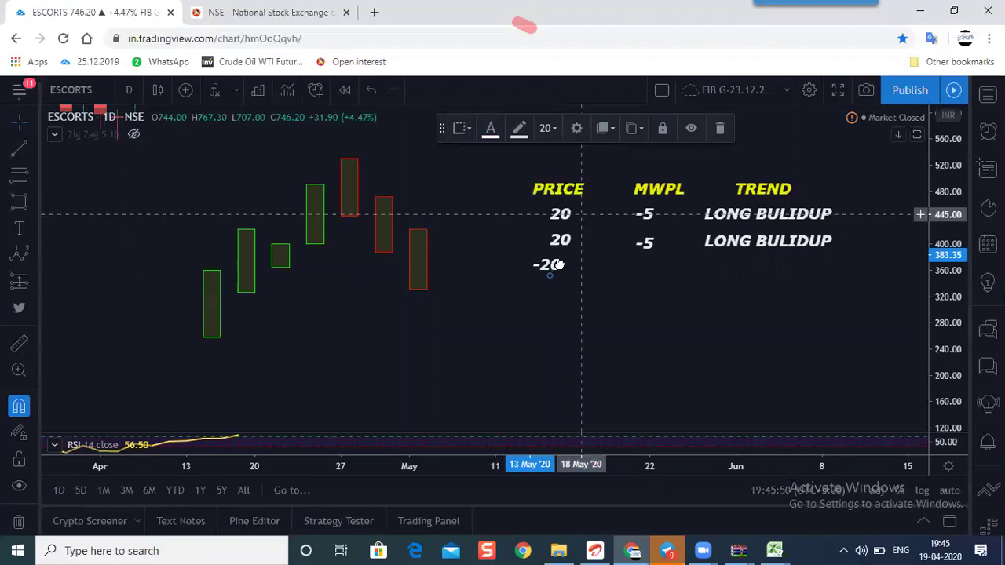
{"action": "left_click_drag", "start_coordinate": [559, 265], "coordinate": [570, 264]}
{"action": "left_click", "coordinate": [206, 303]}
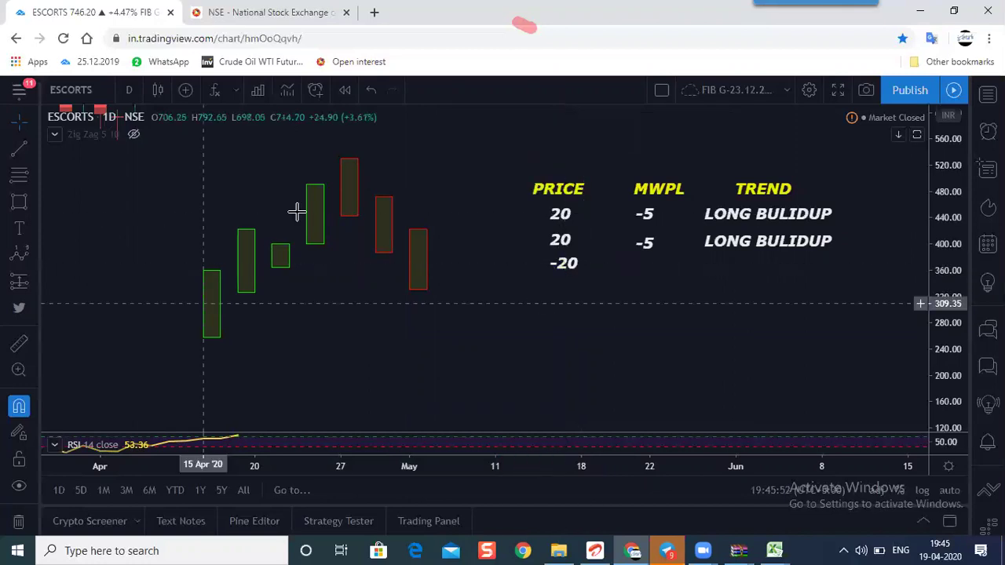
{"action": "left_click", "coordinate": [340, 193]}
{"action": "left_click", "coordinate": [345, 326]}
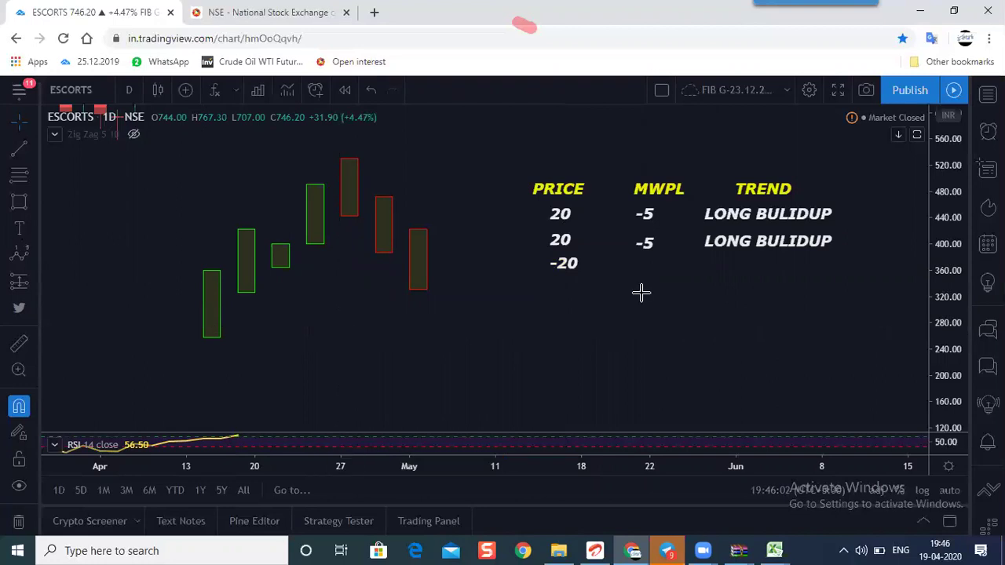
Add a +5 text label in the third row of the MWPL column, beside -20.
{"action": "left_click", "coordinate": [643, 266]}
{"action": "left_click", "coordinate": [642, 266]}
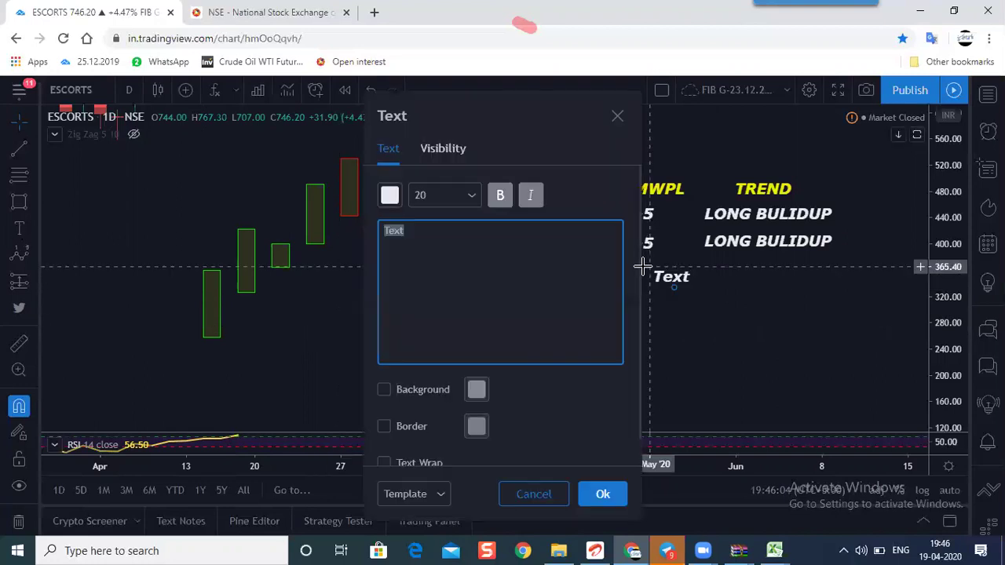
{"action": "type", "text": "+5"}
{"action": "left_click", "coordinate": [657, 351]}
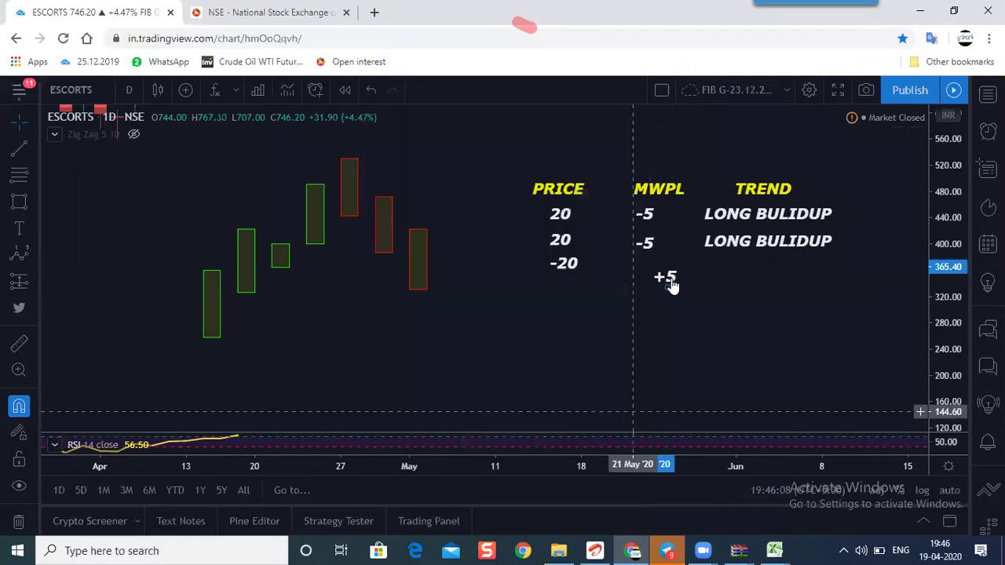
{"action": "left_click_drag", "start_coordinate": [671, 287], "coordinate": [653, 275]}
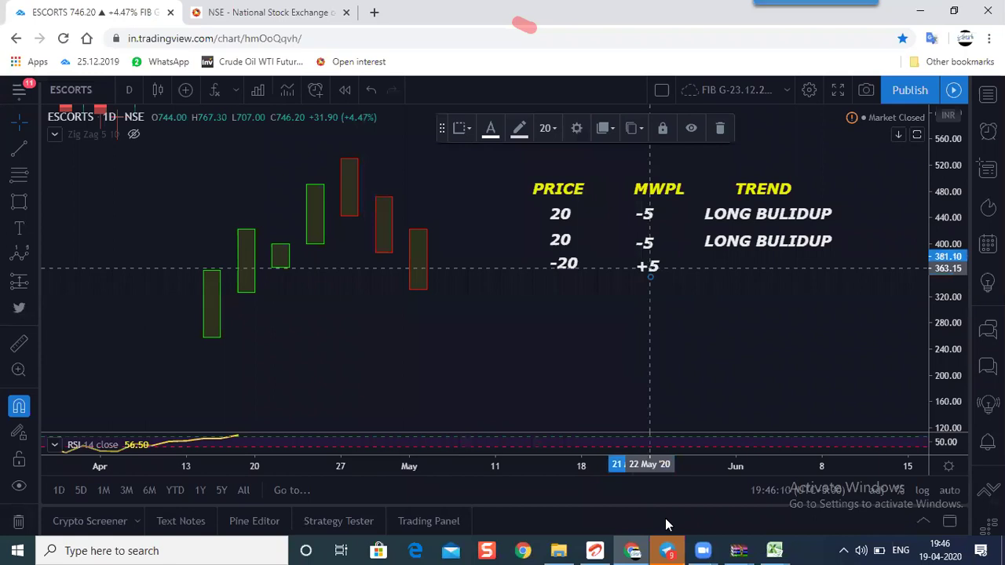
Switch to the Excel MWPL workbook and examine the NEXT DAY percentages from the first symbol, L&TFH, down to the last, IBULHSGFIN.
{"action": "key", "text": "alt+Tab"}
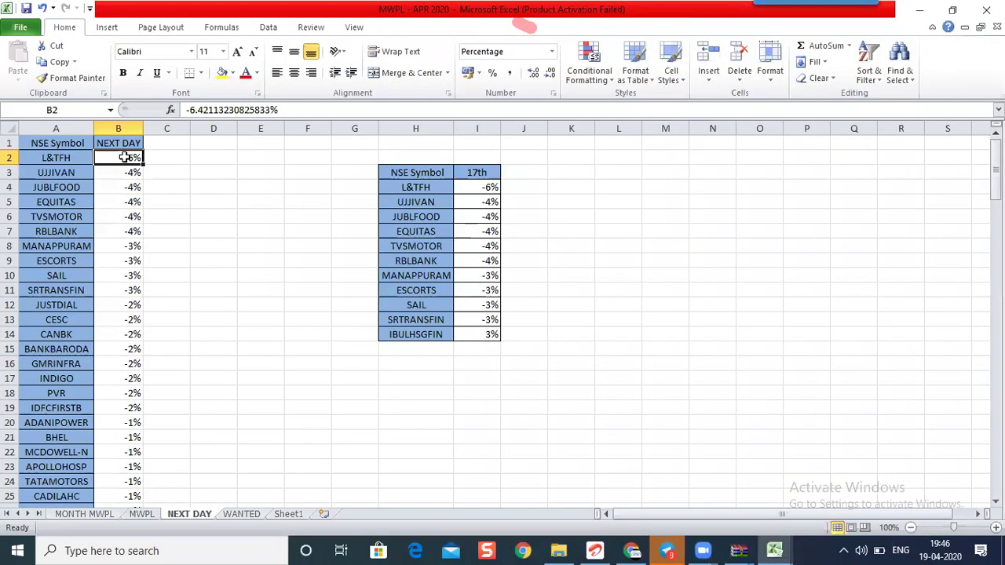
{"action": "left_click", "coordinate": [125, 264], "text": "shift"}
{"action": "scroll", "coordinate": [117, 384], "scroll_direction": "down", "scroll_amount": 20}
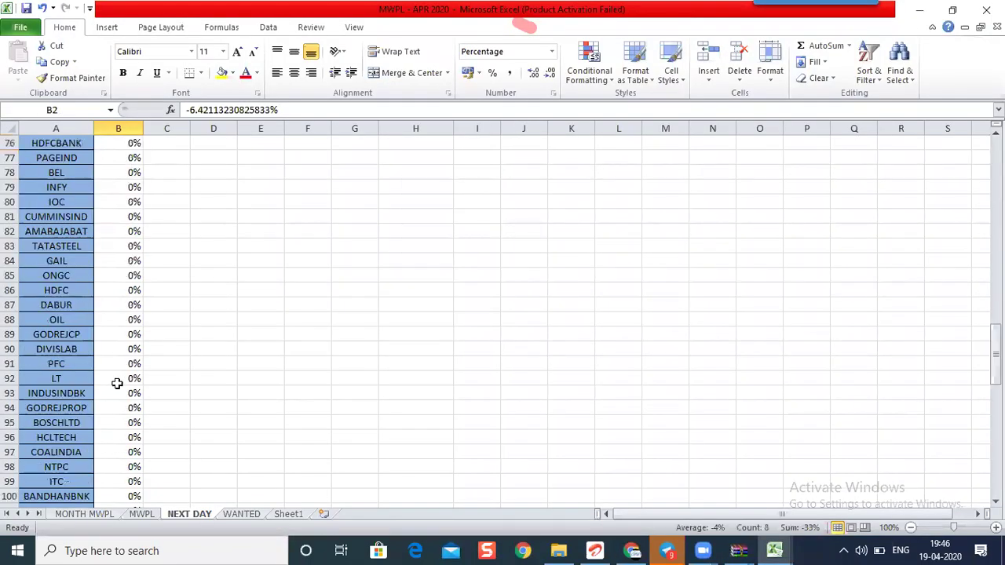
{"action": "scroll", "coordinate": [117, 384], "scroll_direction": "down", "scroll_amount": 17}
{"action": "left_click", "coordinate": [126, 409]}
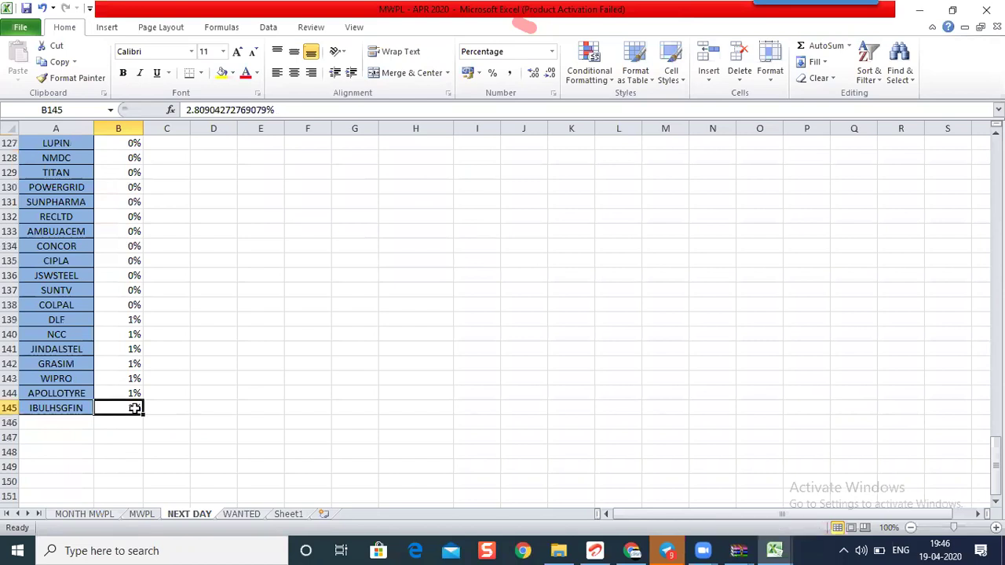
{"action": "left_click_drag", "start_coordinate": [229, 432], "coordinate": [239, 306]}
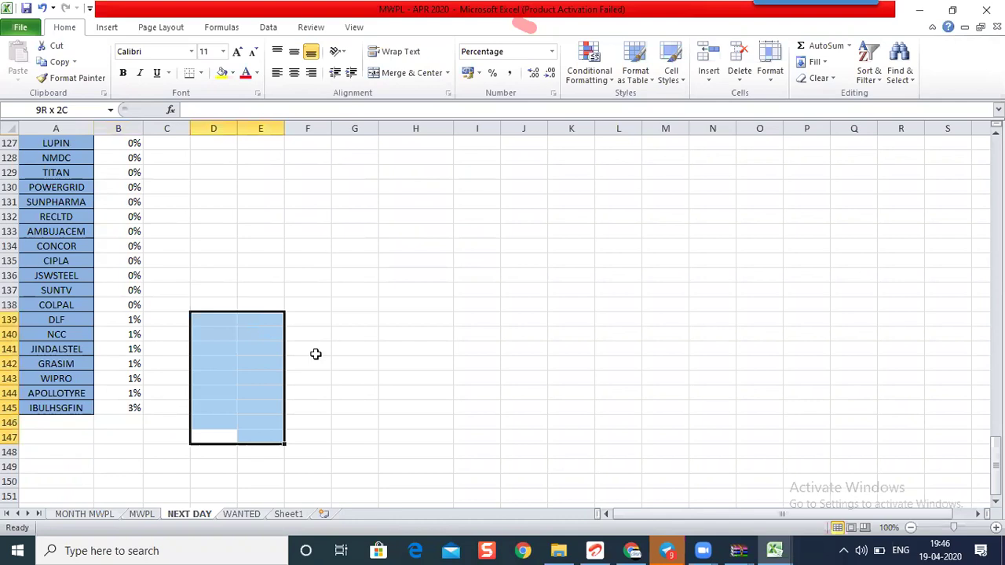
{"action": "left_click_drag", "start_coordinate": [252, 389], "coordinate": [313, 339]}
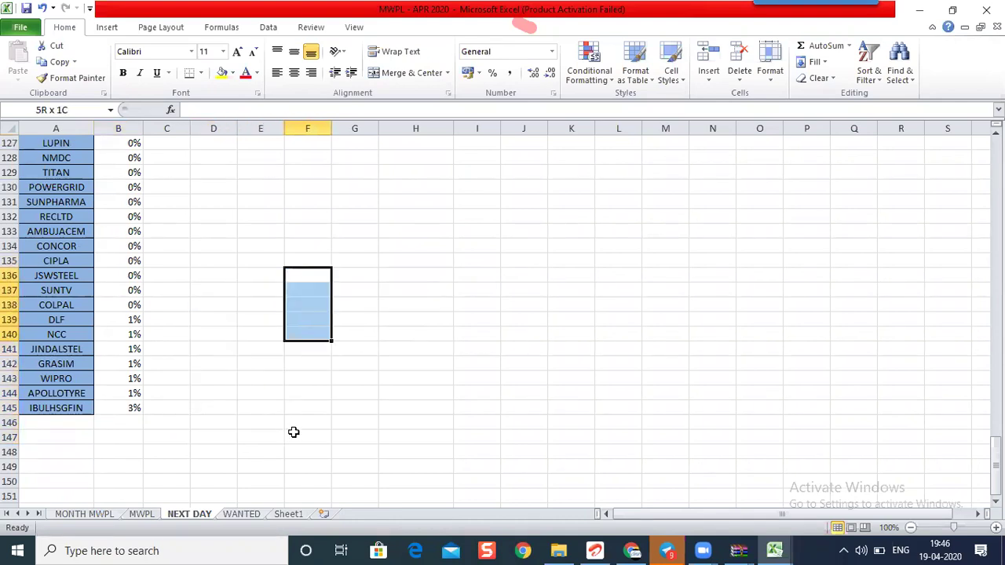
{"action": "left_click_drag", "start_coordinate": [307, 437], "coordinate": [308, 349]}
{"action": "left_click_drag", "start_coordinate": [355, 202], "coordinate": [354, 348]}
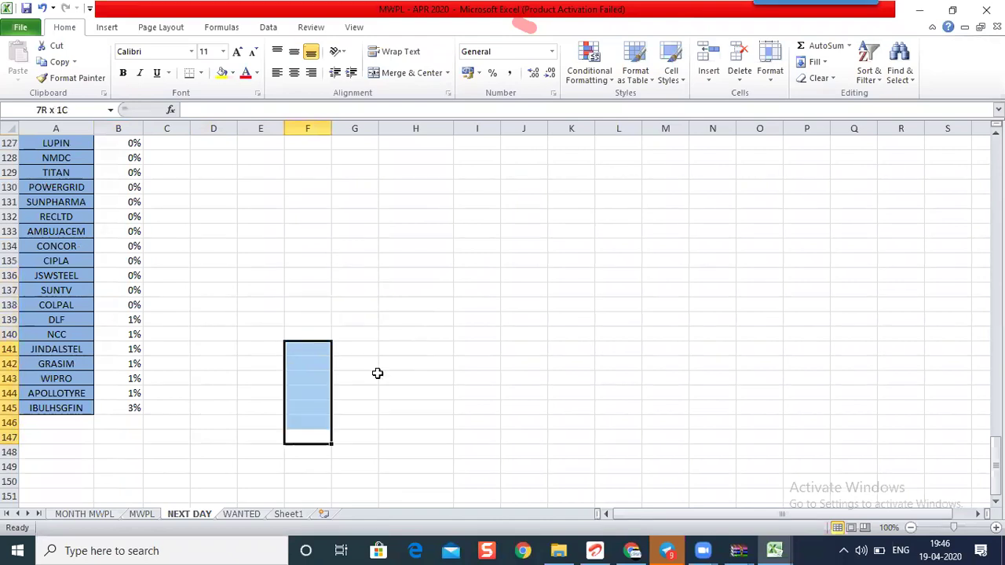
{"action": "left_click", "coordinate": [121, 413]}
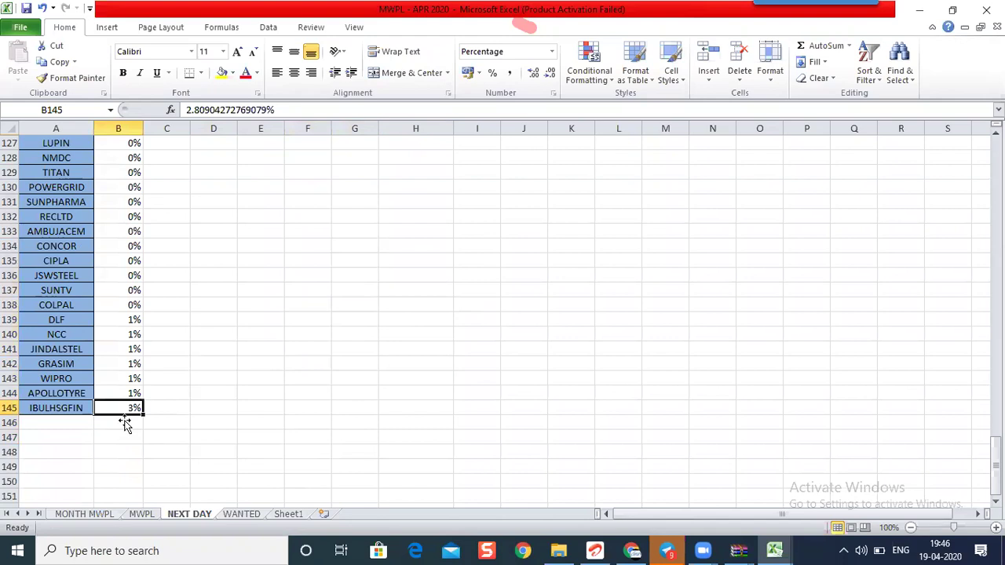
Switch back to the TradingView chart and add a LONG UNWINDING text label in the third row of the TREND column.
{"action": "left_click", "coordinate": [640, 552]}
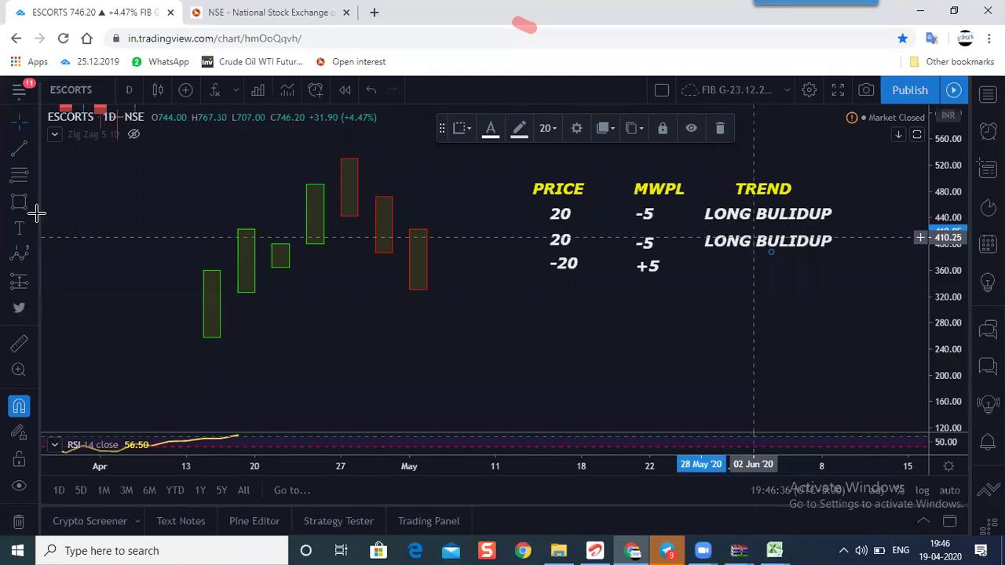
{"action": "left_click", "coordinate": [717, 268]}
{"action": "left_click", "coordinate": [718, 268]}
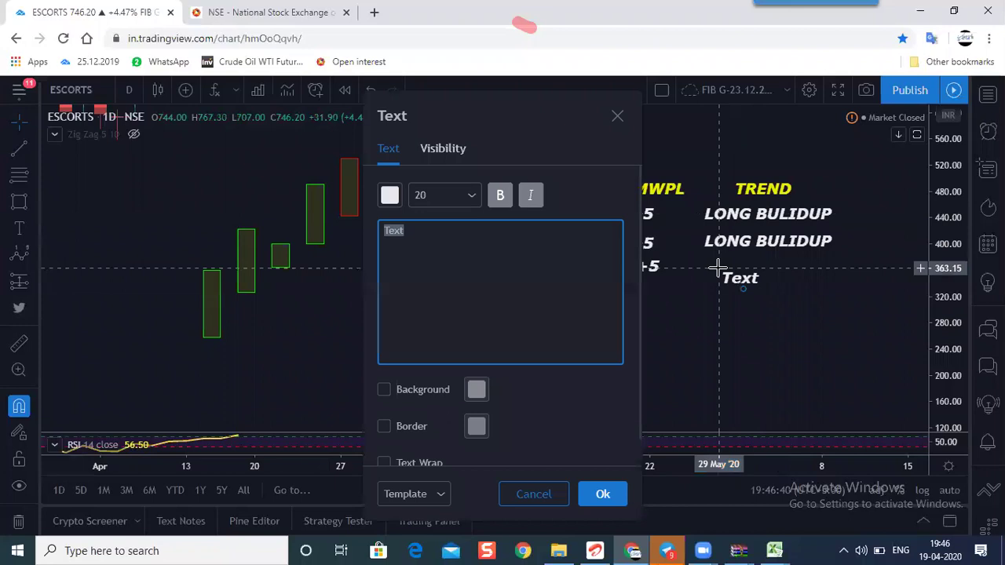
{"action": "type", "text": "LONG U"}
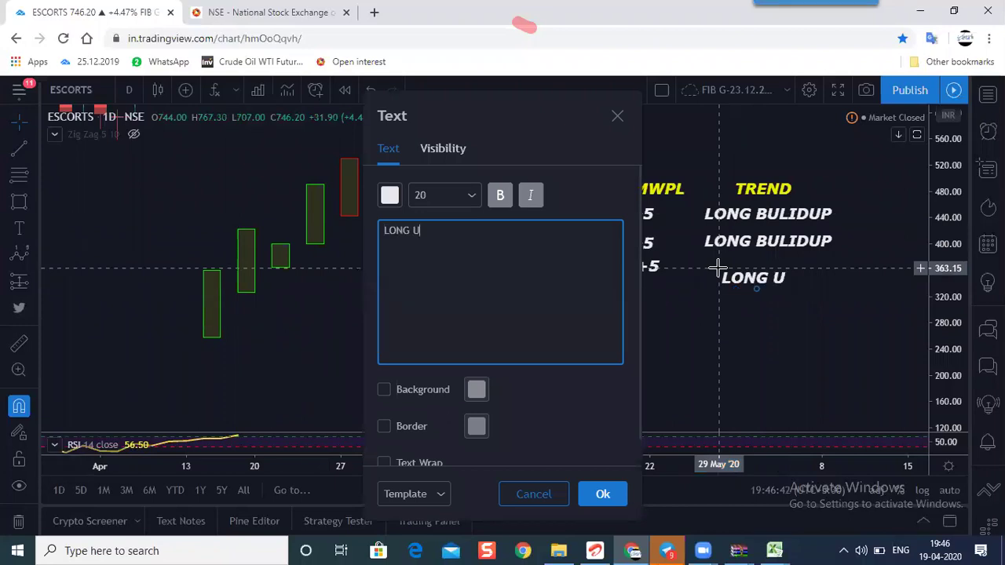
{"action": "type", "text": "NWINDING"}
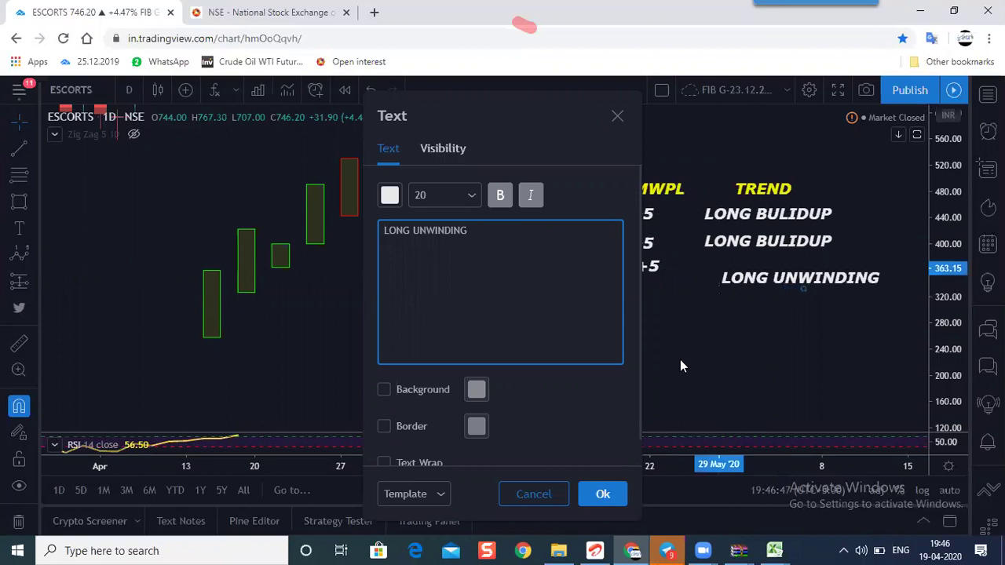
{"action": "left_click", "coordinate": [680, 366]}
{"action": "left_click_drag", "start_coordinate": [751, 278], "coordinate": [735, 265]}
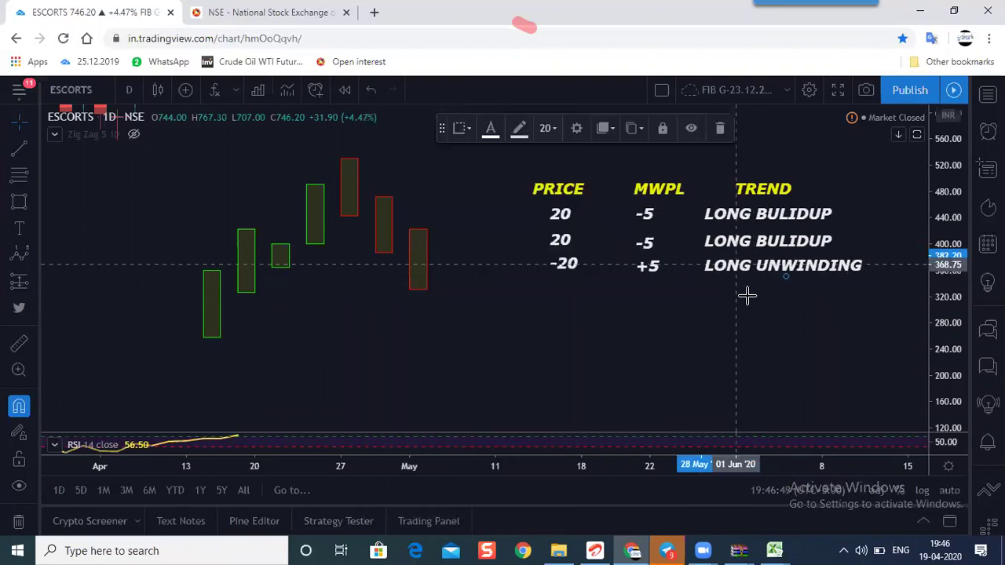
{"action": "left_click", "coordinate": [746, 295]}
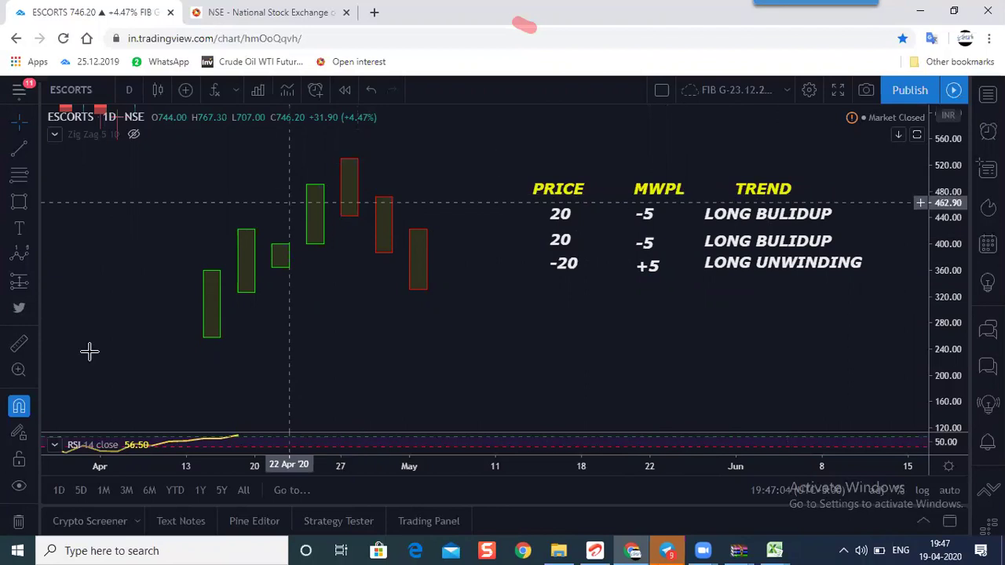
Draw two rising candles after the last red one, spanning about 400 to 503 and 471 to 551, with a gap between them.
{"action": "left_click", "coordinate": [20, 202]}
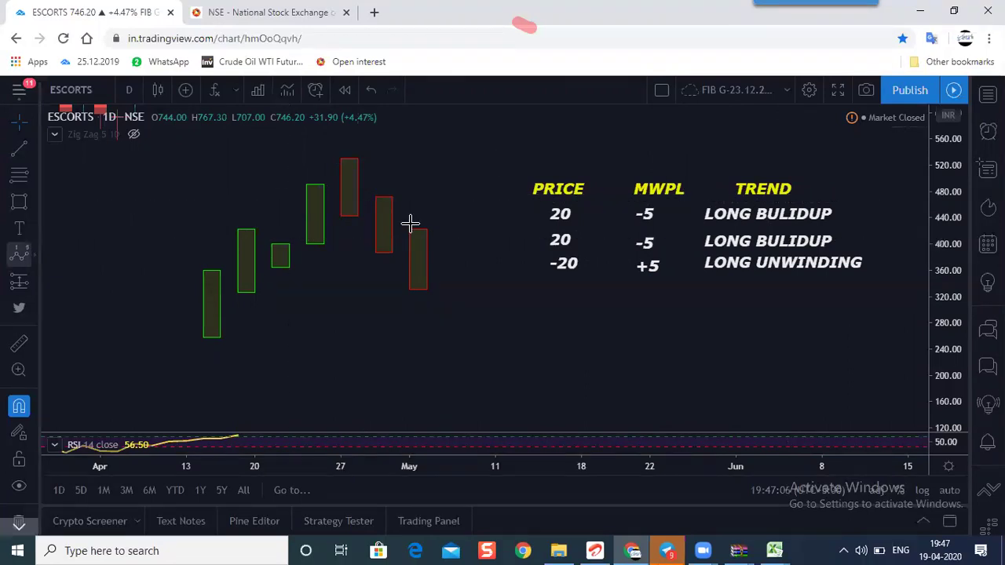
{"action": "left_click", "coordinate": [445, 174]}
{"action": "left_click", "coordinate": [460, 243]}
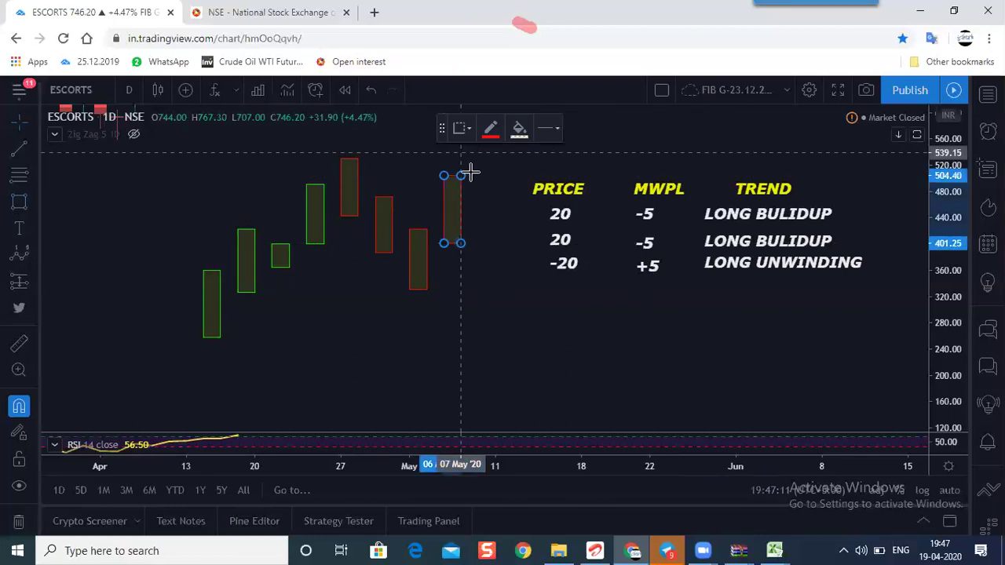
{"action": "left_click", "coordinate": [460, 146]}
{"action": "left_click", "coordinate": [478, 199]}
{"action": "left_click_drag", "start_coordinate": [476, 174], "coordinate": [493, 172]}
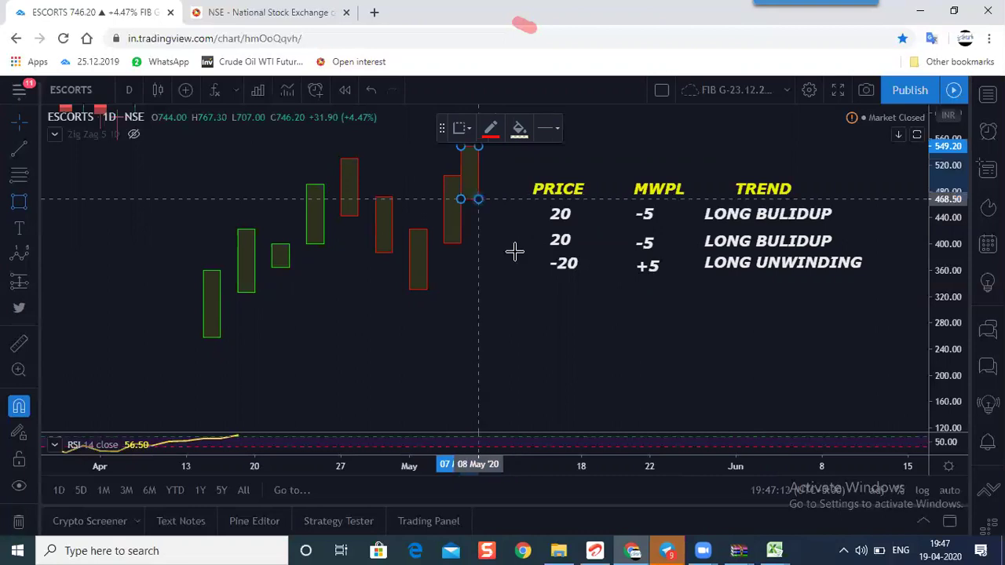
{"action": "left_click_drag", "start_coordinate": [514, 252], "coordinate": [500, 290]}
Change the border colour of the two newly drawn candles to green.
{"action": "left_click", "coordinate": [447, 266]}
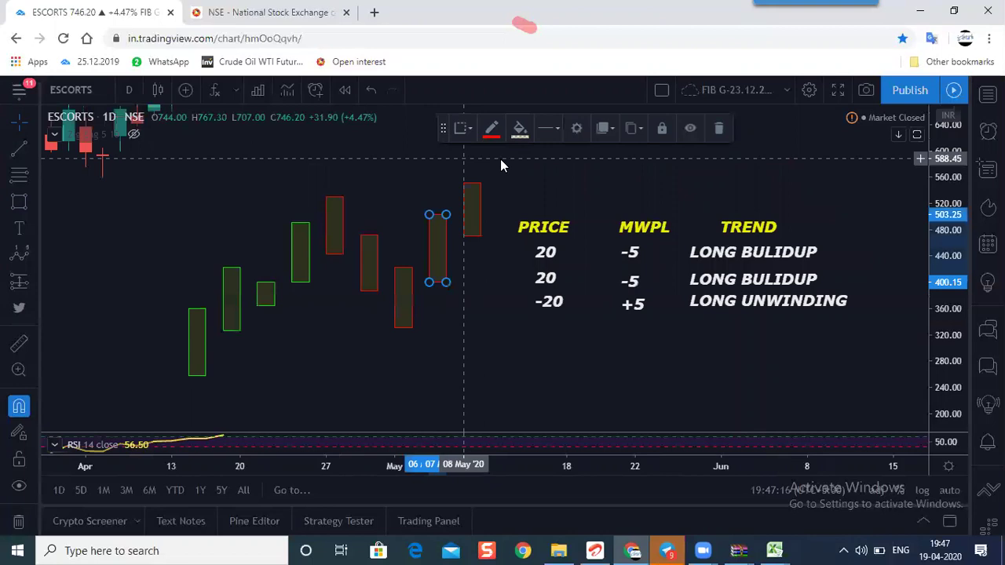
{"action": "left_click", "coordinate": [491, 128]}
{"action": "left_click", "coordinate": [537, 179]}
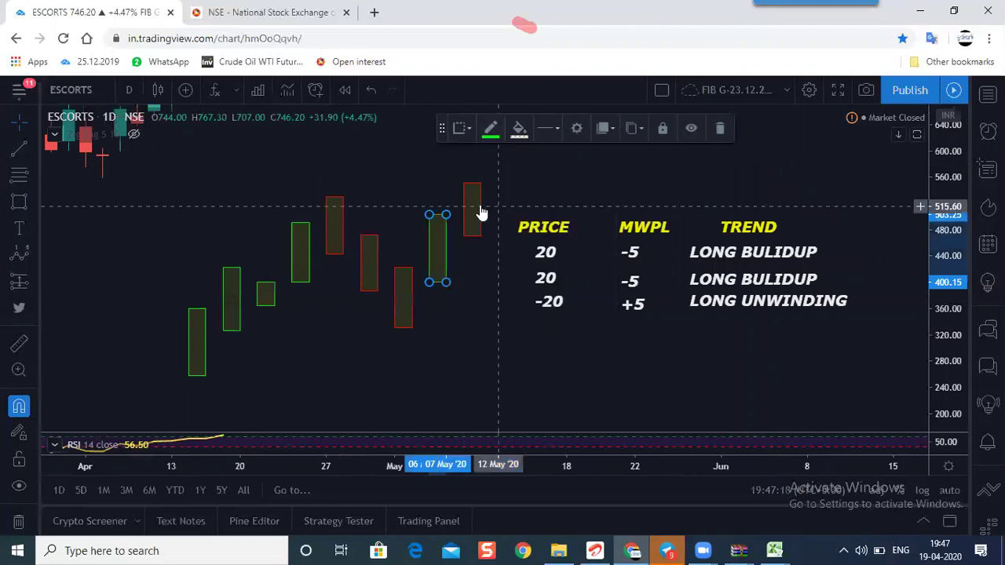
{"action": "left_click", "coordinate": [478, 210]}
{"action": "left_click", "coordinate": [490, 128]}
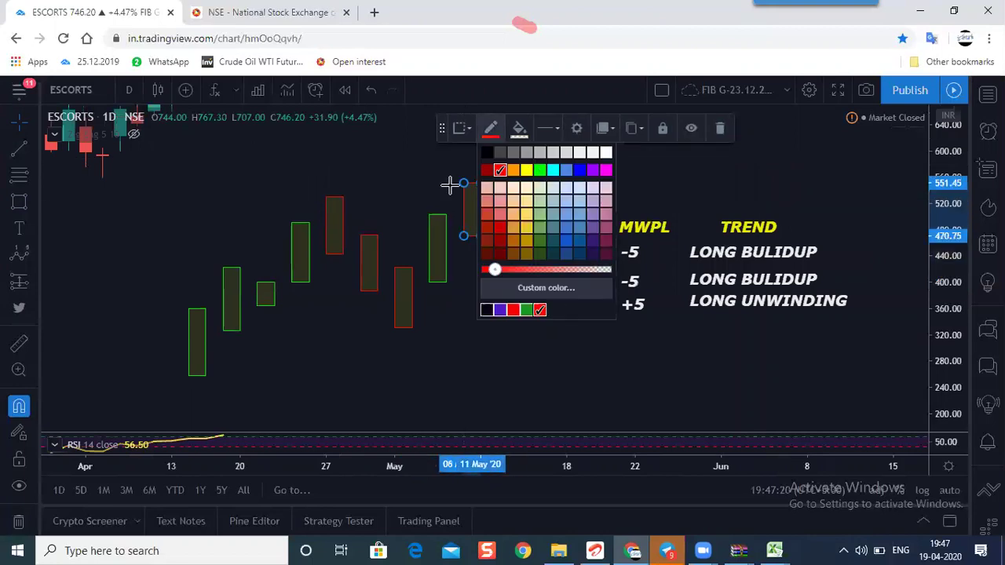
{"action": "left_click", "coordinate": [470, 332]}
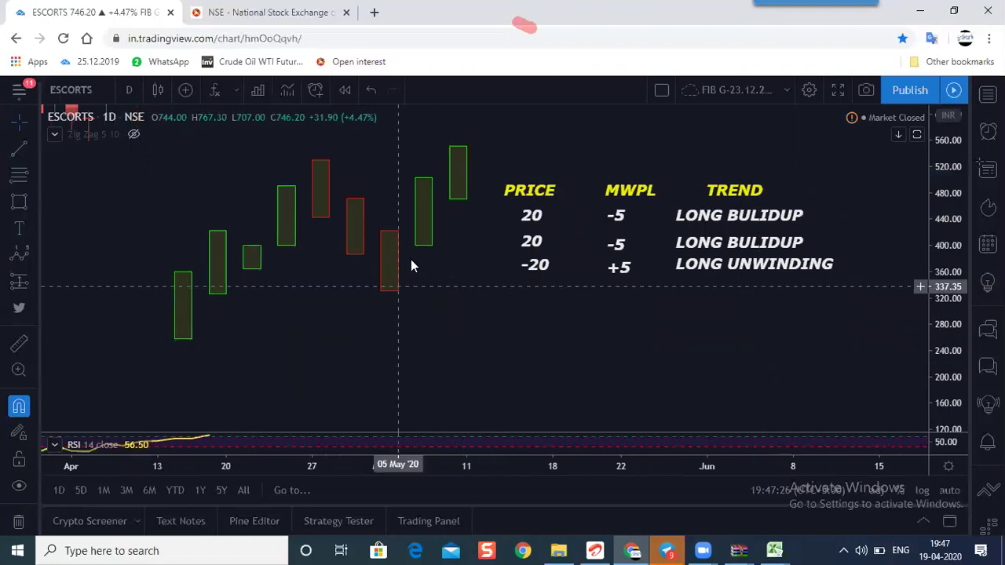
Add a text label reading 20 in the fourth row of the PRICE column.
{"action": "left_click", "coordinate": [22, 229]}
{"action": "left_click", "coordinate": [527, 291]}
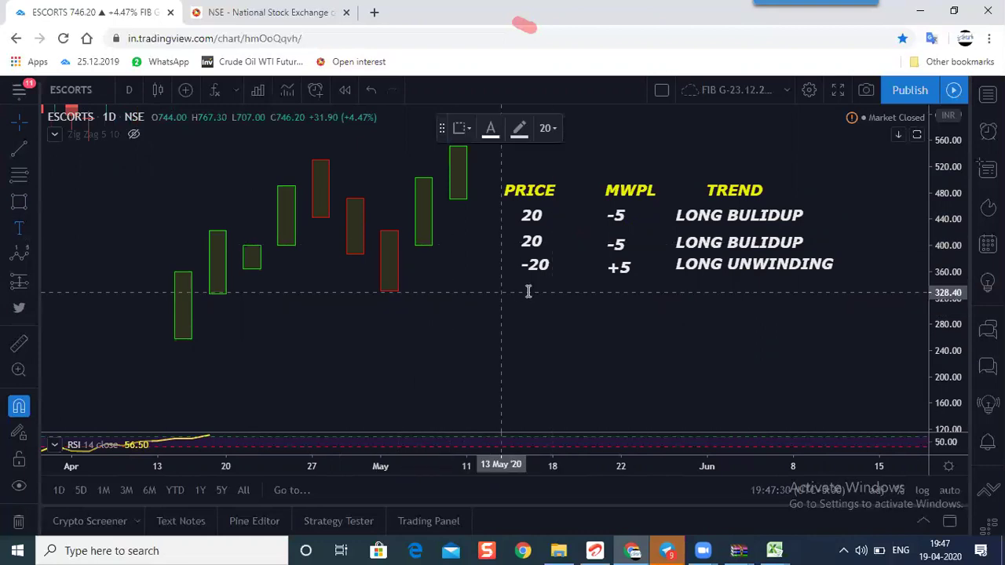
{"action": "type", "text": "20"}
{"action": "key", "text": "Return"}
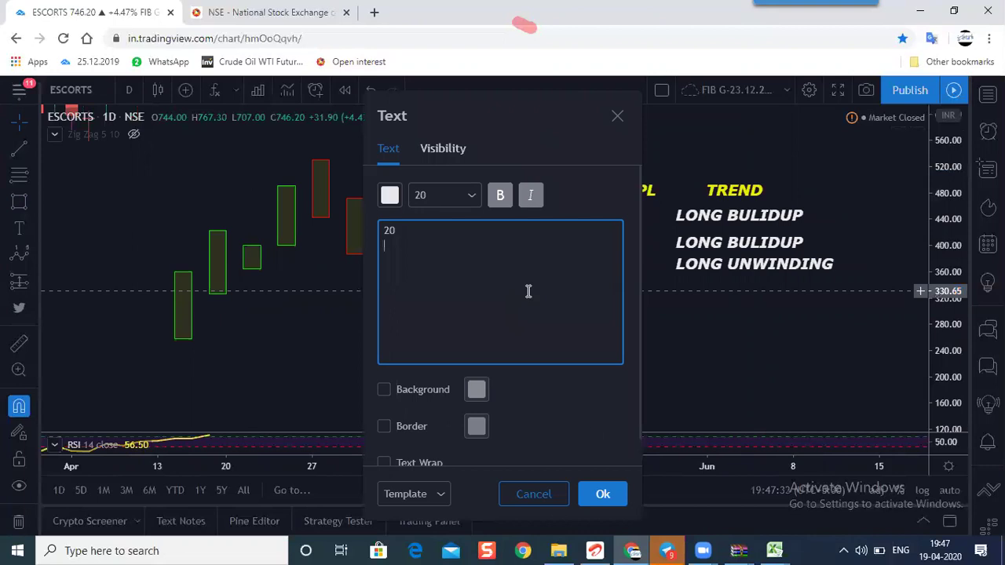
{"action": "left_click", "coordinate": [586, 426]}
{"action": "left_click", "coordinate": [431, 229]}
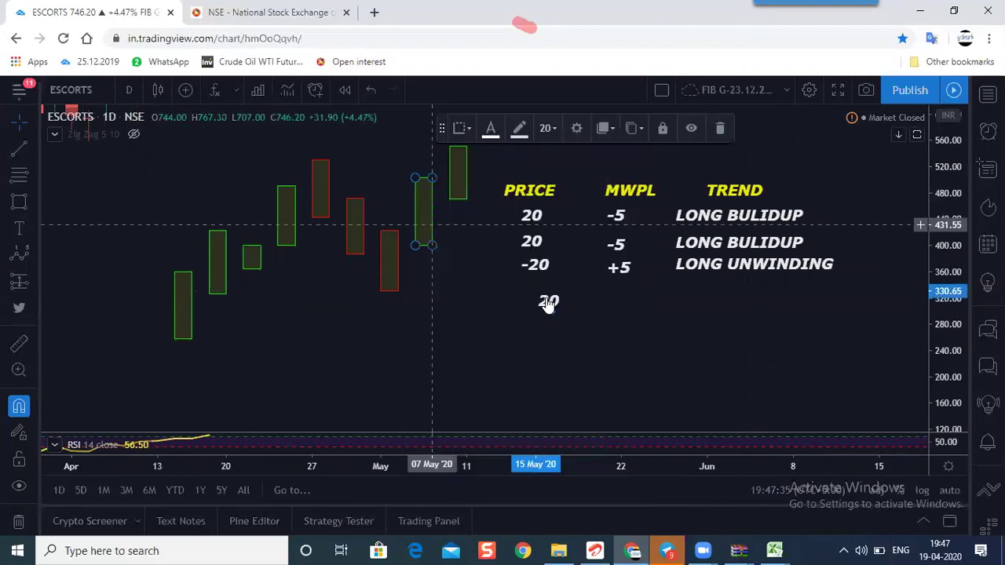
Add a text label reading -5 in the fourth row of the MWPL column.
{"action": "left_click", "coordinate": [641, 304]}
{"action": "left_click", "coordinate": [645, 306]}
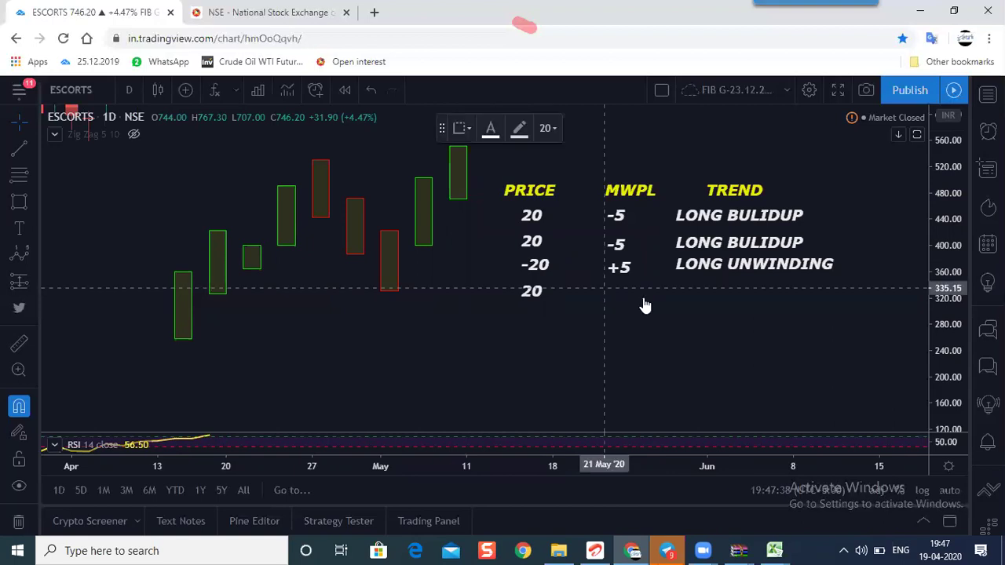
{"action": "left_click", "coordinate": [602, 495]}
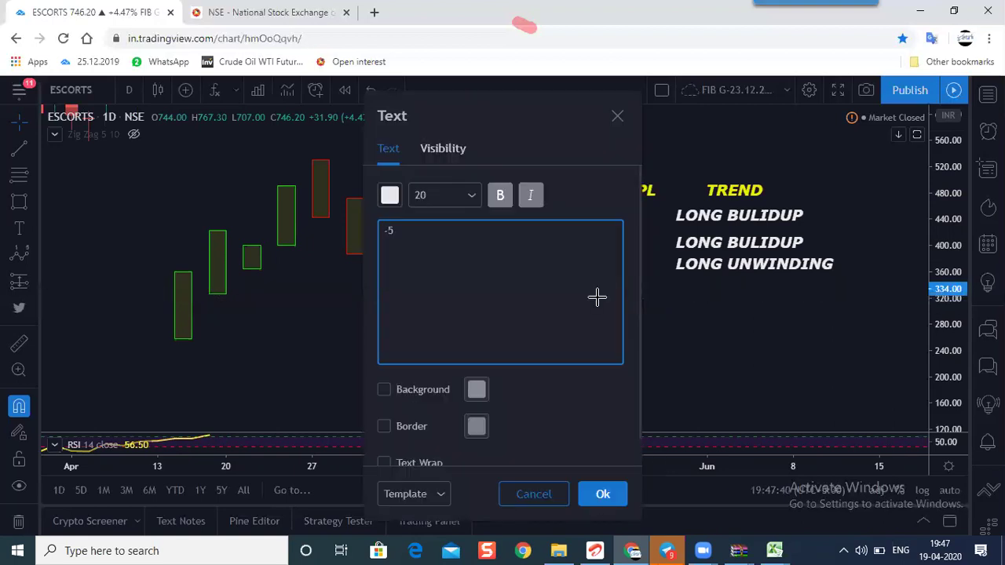
{"action": "left_click", "coordinate": [691, 323]}
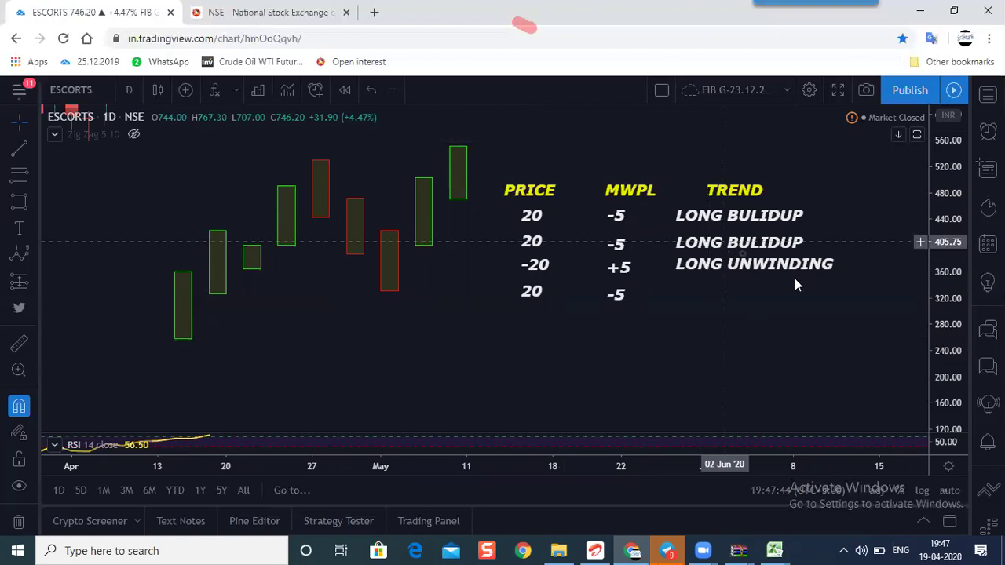
Duplicate the LONG BULIDUP label into the fourth row of the TREND column and even out the spacing of the rows.
{"action": "right_click", "coordinate": [736, 246]}
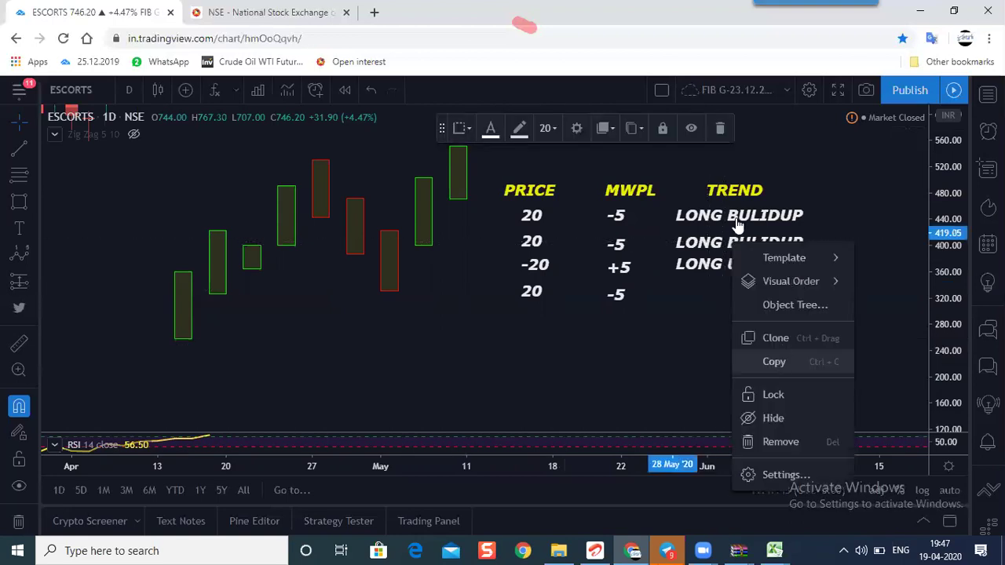
{"action": "key", "text": "Escape"}
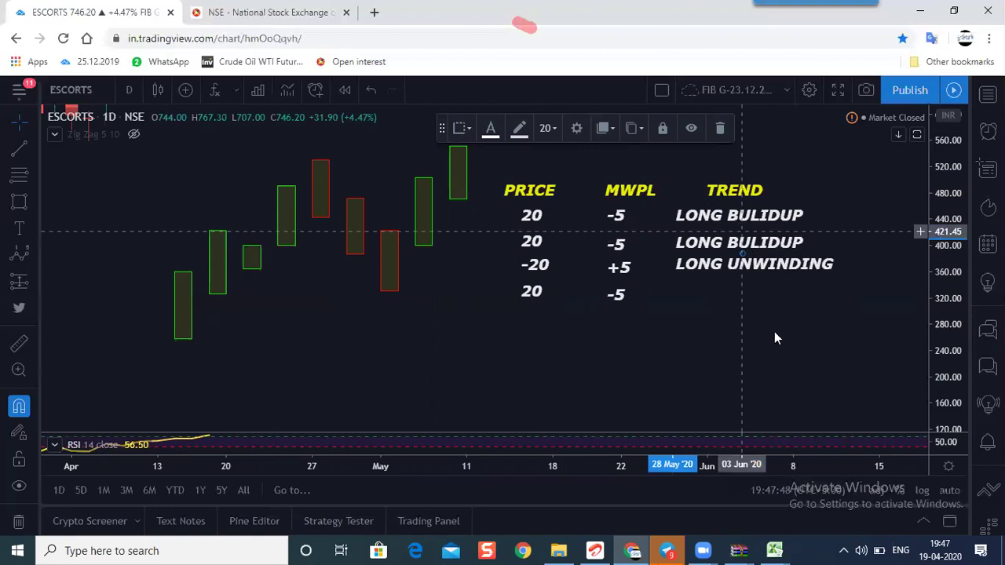
{"action": "right_click", "coordinate": [746, 202]}
{"action": "key", "text": "Escape"}
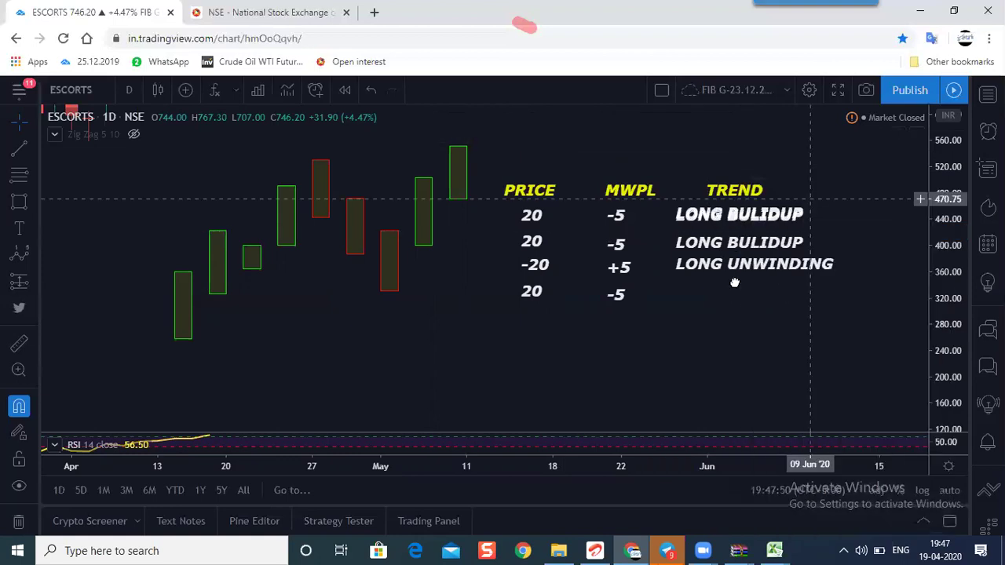
{"action": "key", "text": "ctrl+v"}
{"action": "mouse_move", "coordinate": [744, 281]}
{"action": "left_mouse_down"}
{"action": "mouse_move", "coordinate": [742, 296]}
{"action": "mouse_move", "coordinate": [741, 274]}
{"action": "left_mouse_up"}
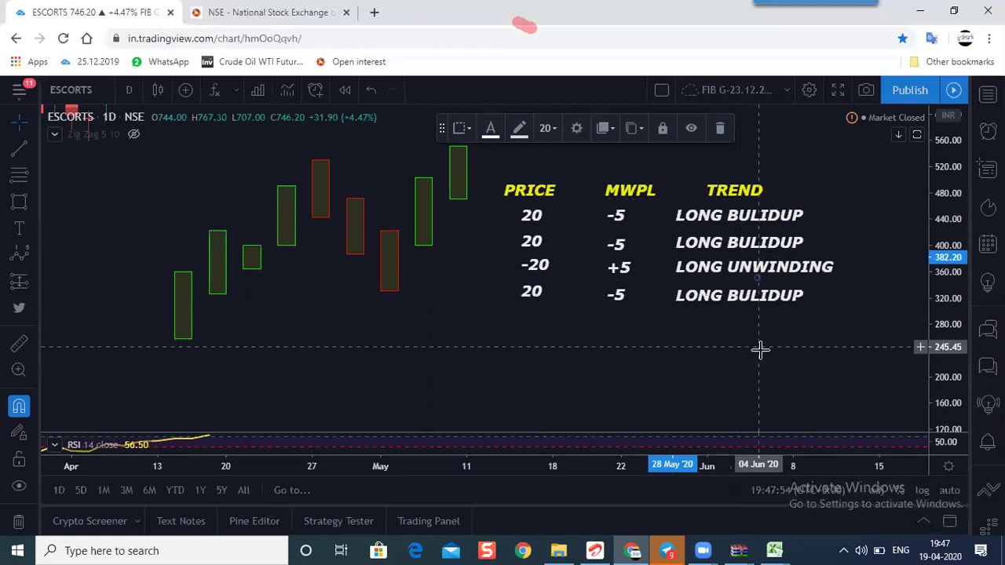
Lengthen the last two green candles, lowering the first one's bottom to about 377 and raising the second one's top to about 590.
{"action": "left_click", "coordinate": [369, 251]}
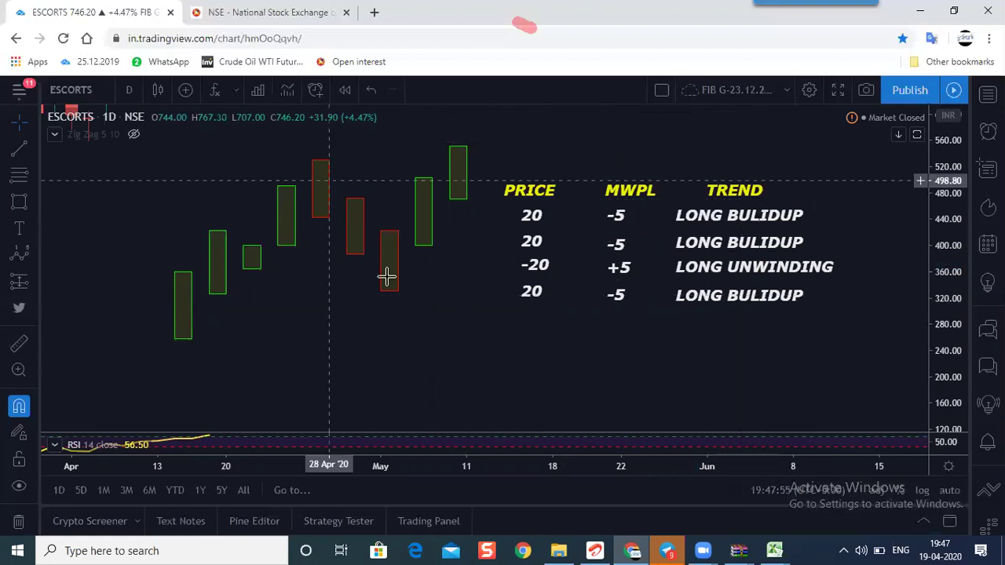
{"action": "left_click", "coordinate": [428, 260]}
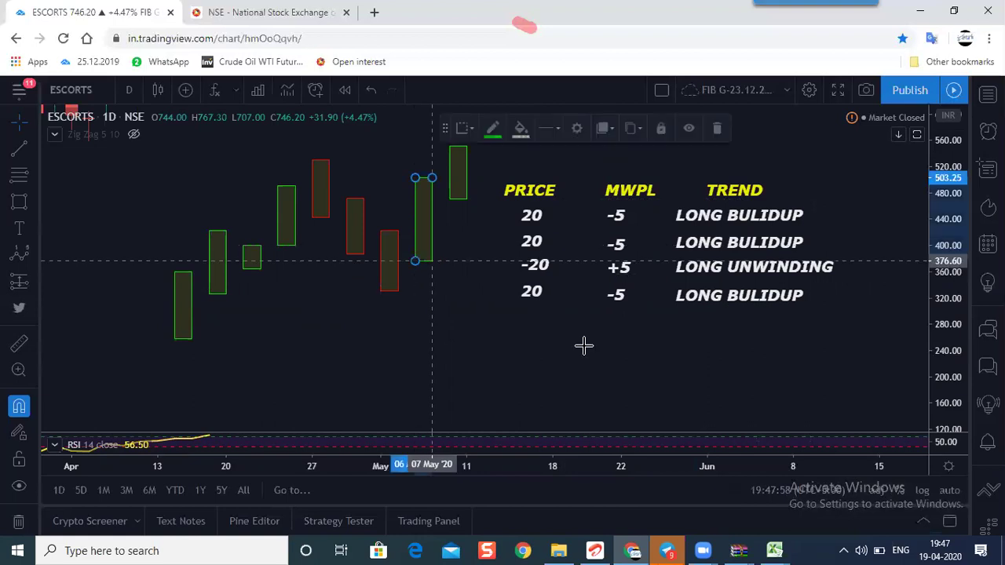
{"action": "left_click", "coordinate": [621, 202]}
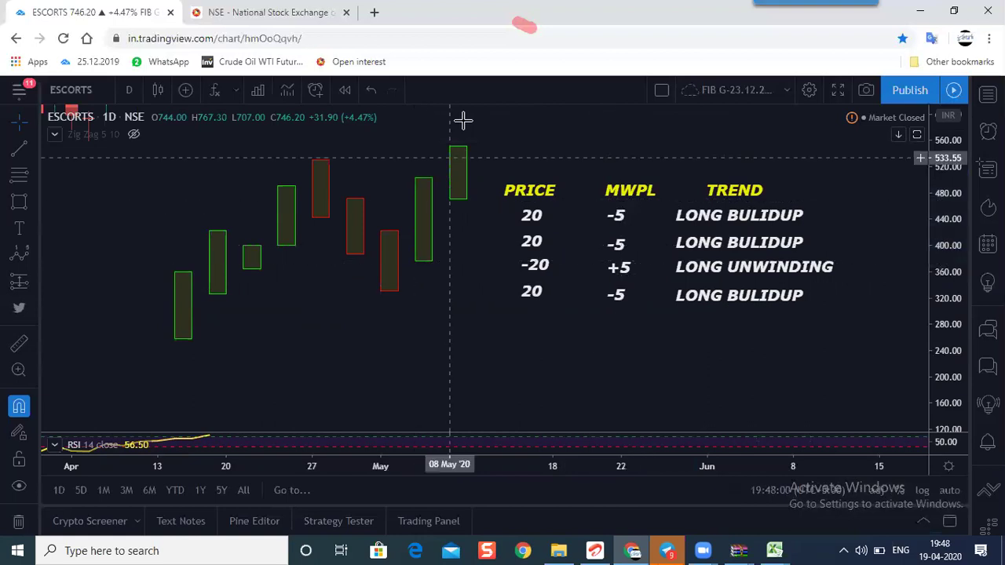
{"action": "left_click_drag", "start_coordinate": [463, 120], "coordinate": [487, 151]}
{"action": "left_click", "coordinate": [487, 154]}
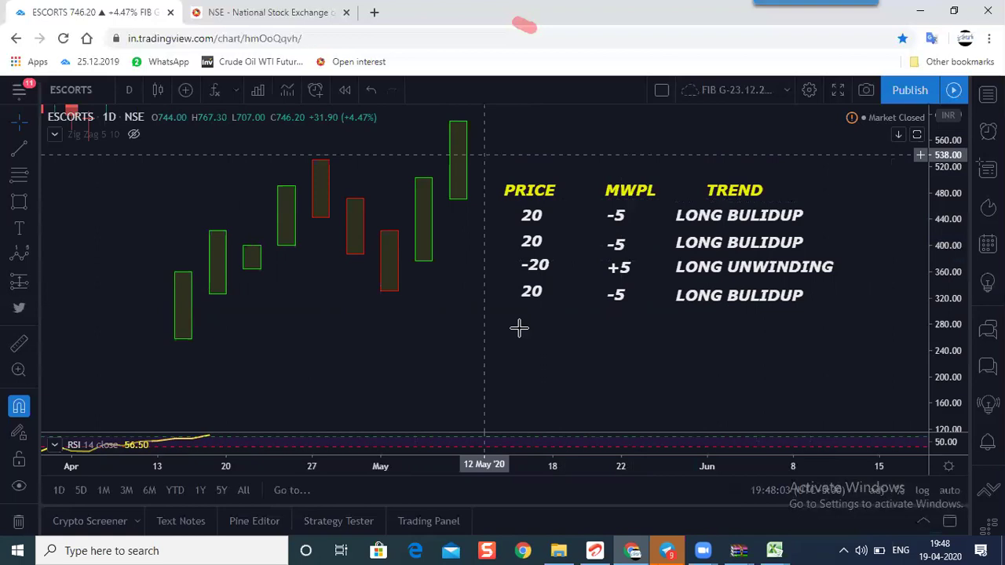
Shift the yellow PRICE, MWPL and TREND header text slightly left so it sits closer over its columns.
{"action": "scroll", "coordinate": [518, 329], "scroll_direction": "down", "scroll_amount": 2}
{"action": "left_click_drag", "start_coordinate": [518, 328], "coordinate": [413, 345]}
{"action": "left_click_drag", "start_coordinate": [544, 359], "coordinate": [519, 352]}
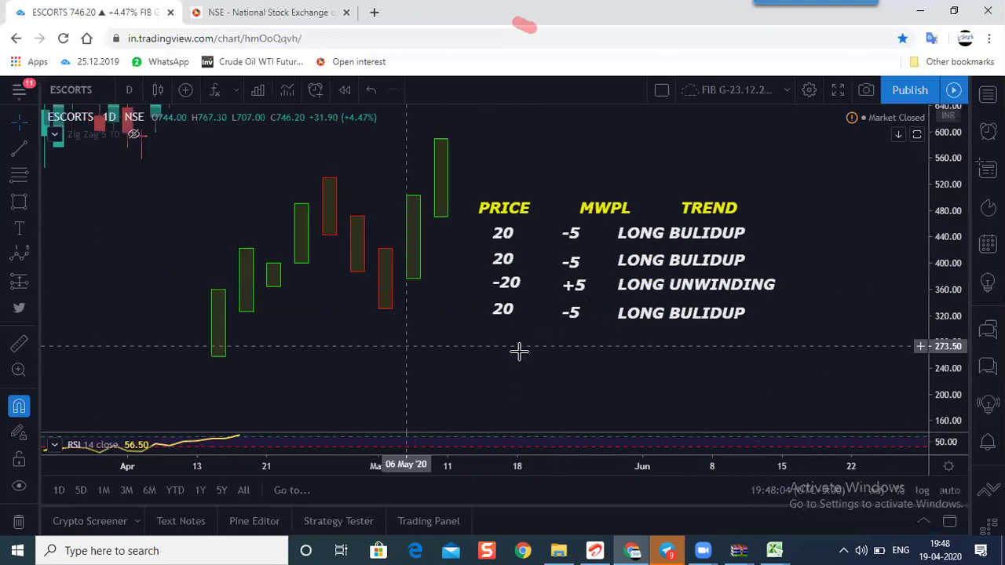
{"action": "key", "text": "Right"}
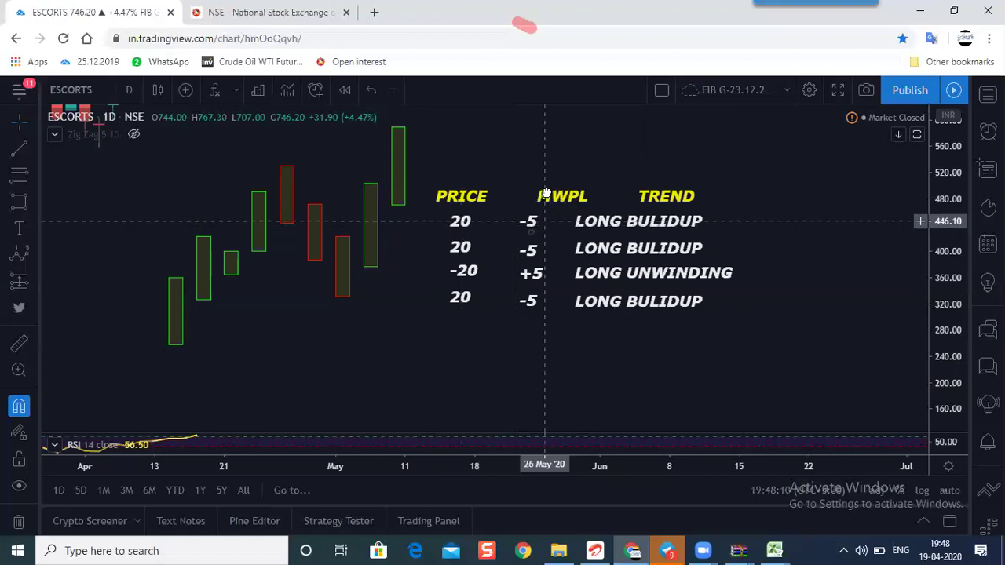
{"action": "left_click_drag", "start_coordinate": [545, 193], "coordinate": [547, 194]}
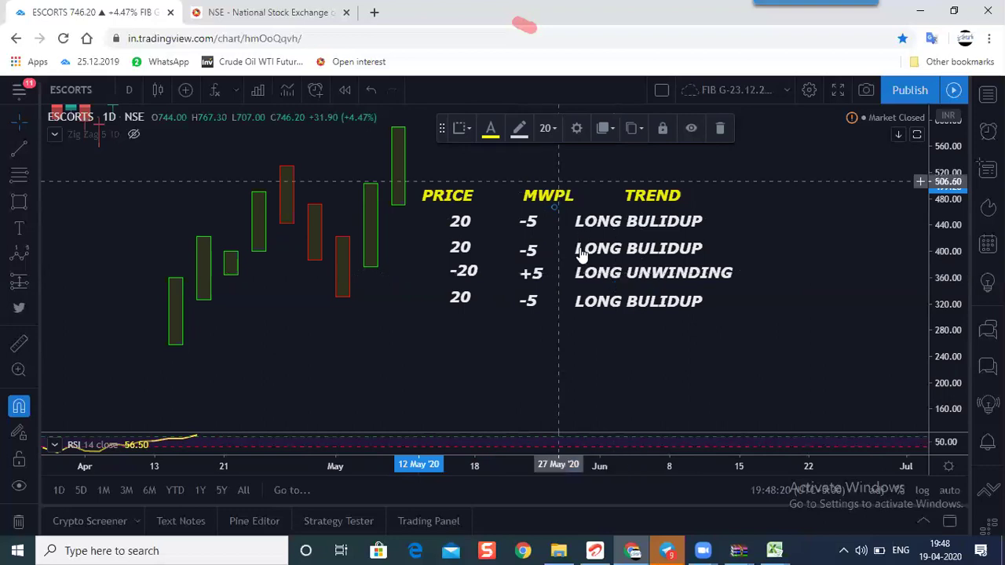
{"action": "left_click", "coordinate": [646, 360]}
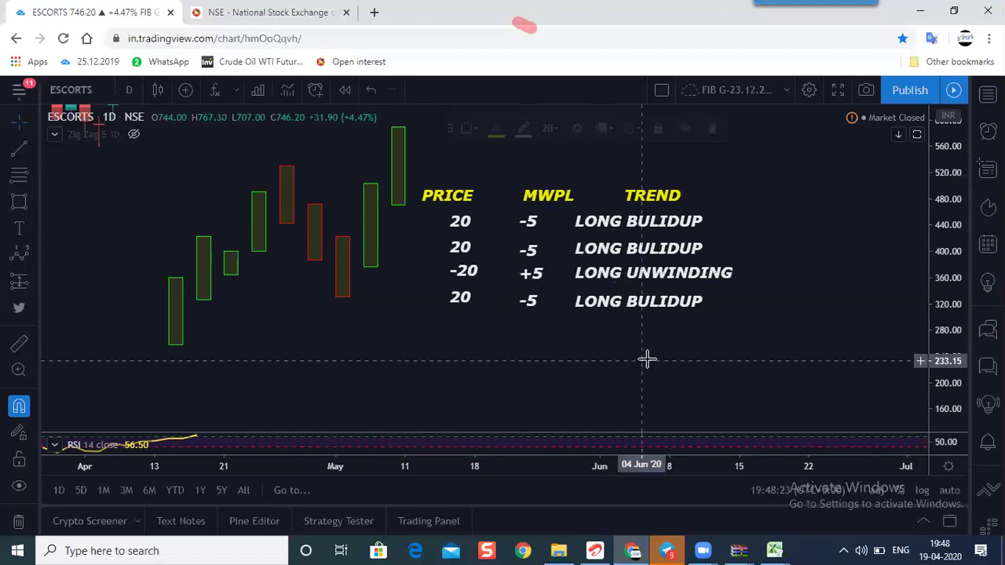
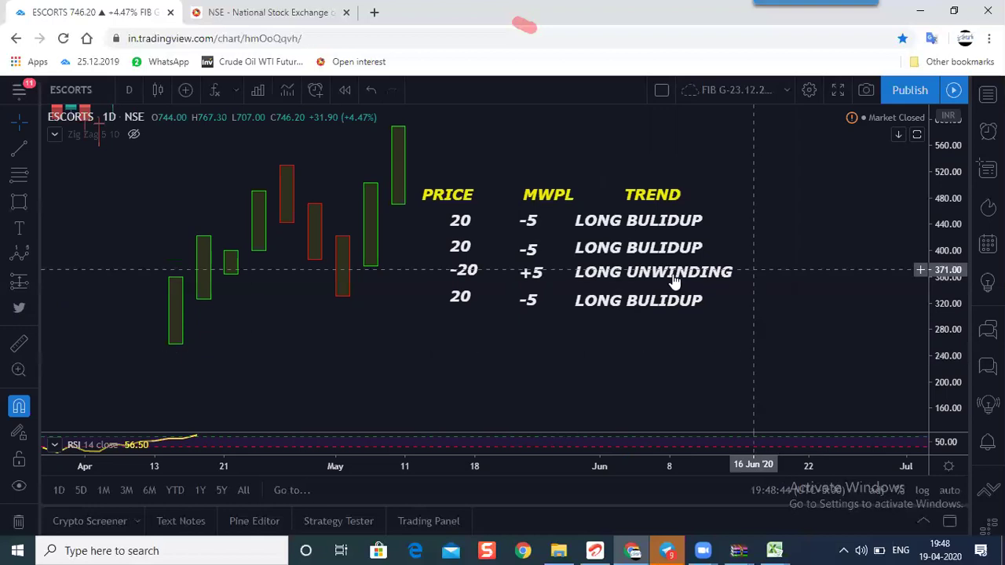
Draw three descending candle rectangles in the empty chart area below, spanning about 182 to 46, 120 to -6 and 53 to -81.
{"action": "left_click_drag", "start_coordinate": [418, 265], "coordinate": [374, 206]}
{"action": "mouse_move", "coordinate": [415, 278]}
{"action": "left_mouse_down"}
{"action": "mouse_move", "coordinate": [383, 157]}
{"action": "mouse_move", "coordinate": [364, 178]}
{"action": "left_mouse_up"}
{"action": "left_click", "coordinate": [18, 206]}
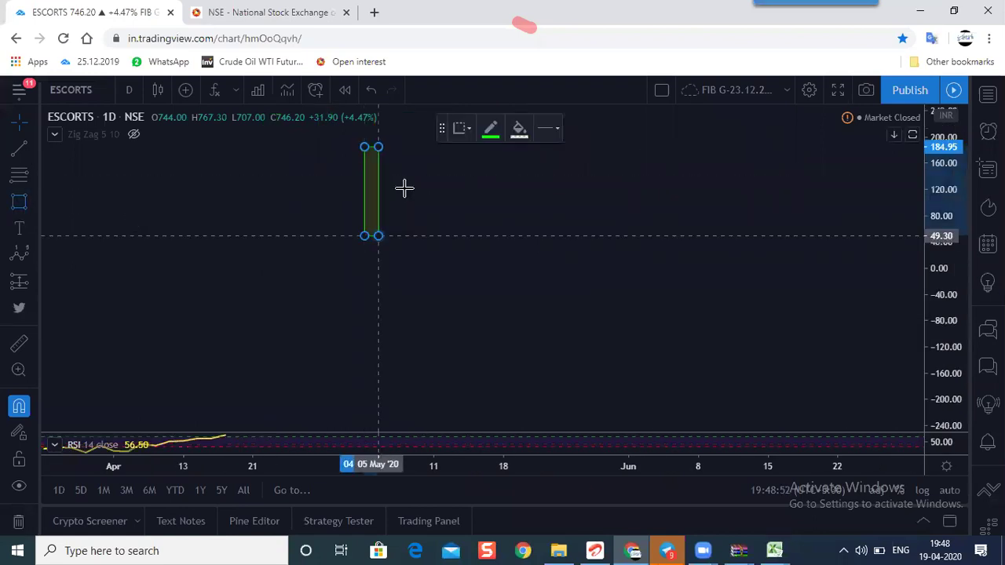
{"action": "left_click", "coordinate": [379, 236]}
{"action": "left_click", "coordinate": [406, 189]}
{"action": "left_click", "coordinate": [418, 270]}
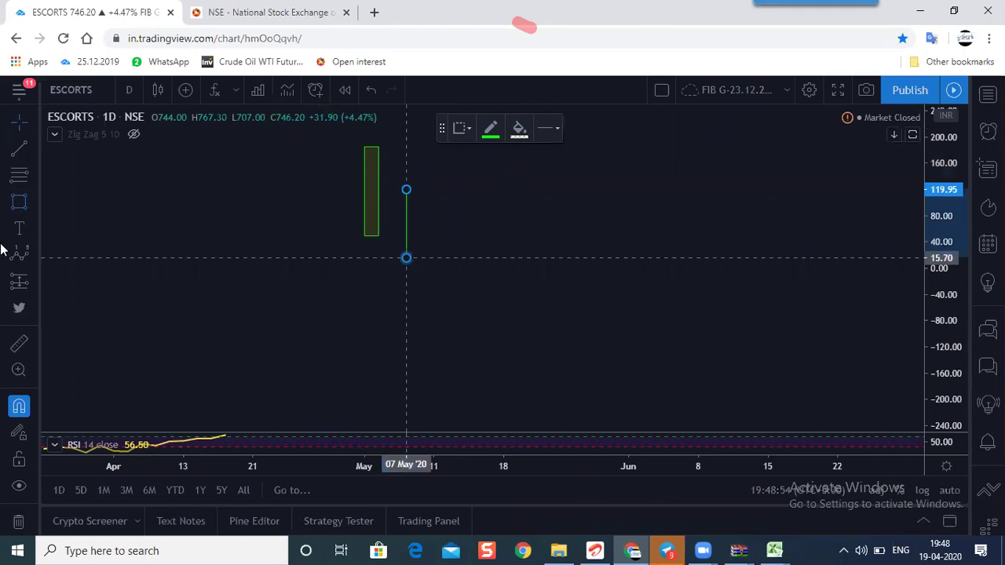
{"action": "left_click", "coordinate": [19, 202]}
{"action": "left_click_drag", "start_coordinate": [433, 233], "coordinate": [452, 322]}
{"action": "left_click", "coordinate": [451, 320]}
{"action": "left_click_drag", "start_coordinate": [378, 212], "coordinate": [388, 214]}
{"action": "left_click_drag", "start_coordinate": [643, 276], "coordinate": [559, 272]}
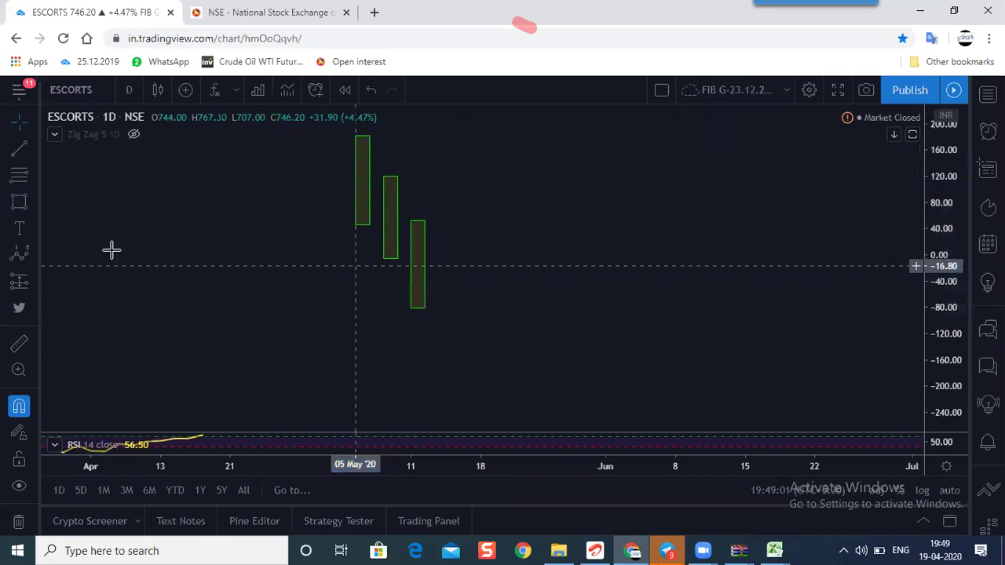
Draw a fourth candle rectangle beside the lowest one, spanning about -80 to 43.
{"action": "left_click", "coordinate": [22, 210]}
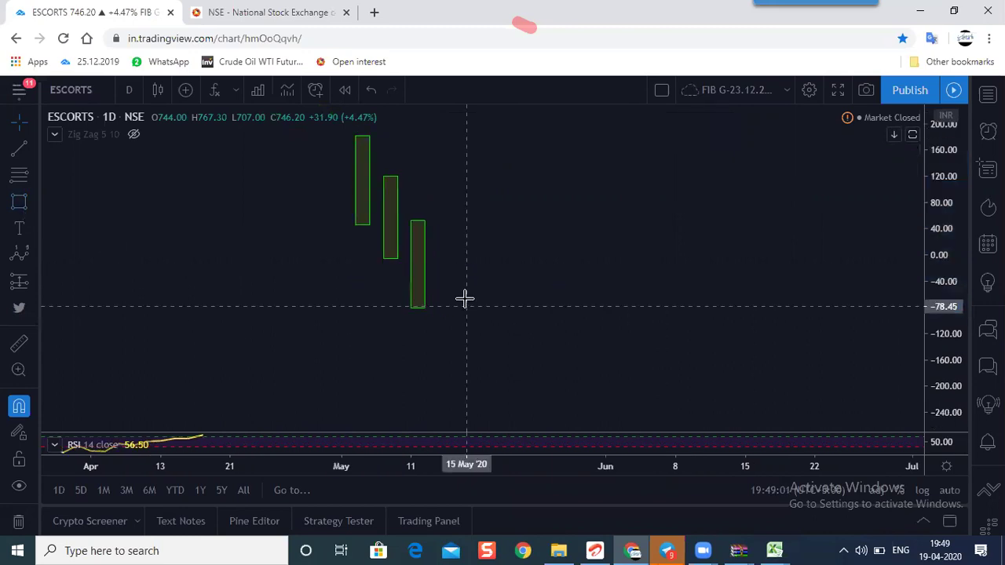
{"action": "left_click", "coordinate": [442, 247]}
{"action": "left_click", "coordinate": [454, 227]}
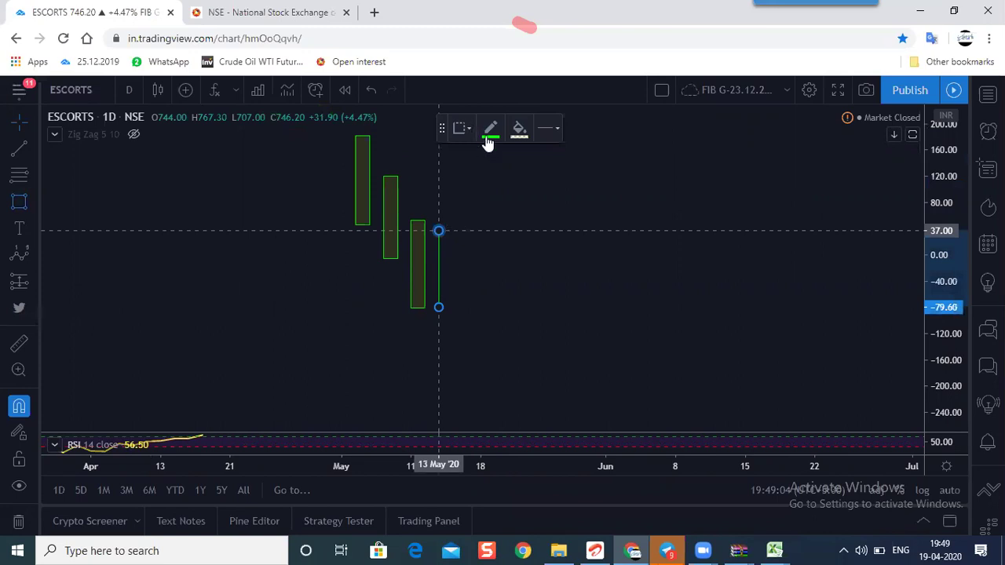
{"action": "left_click", "coordinate": [490, 128]}
{"action": "left_click", "coordinate": [540, 309]}
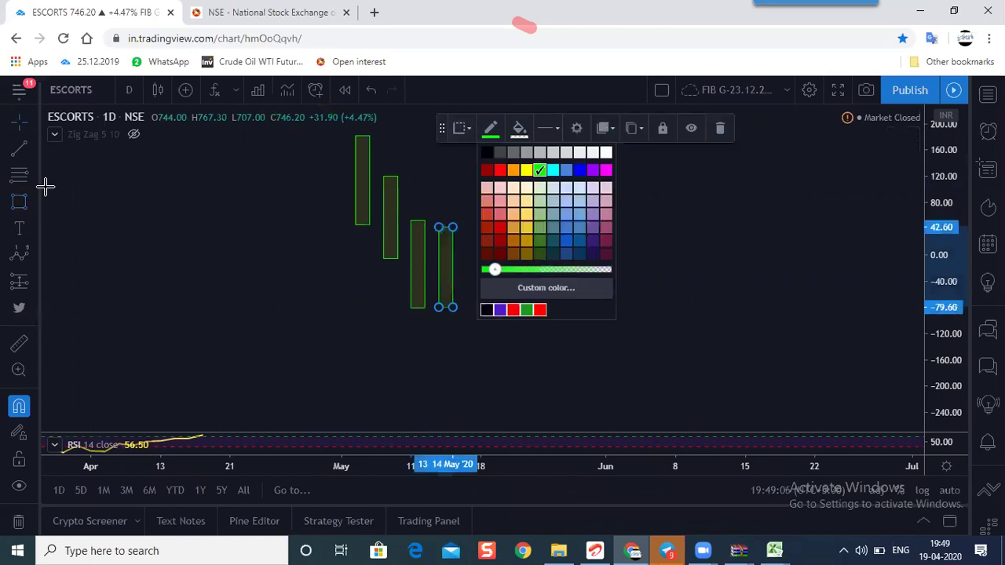
{"action": "left_click", "coordinate": [20, 201]}
{"action": "left_click", "coordinate": [442, 232]}
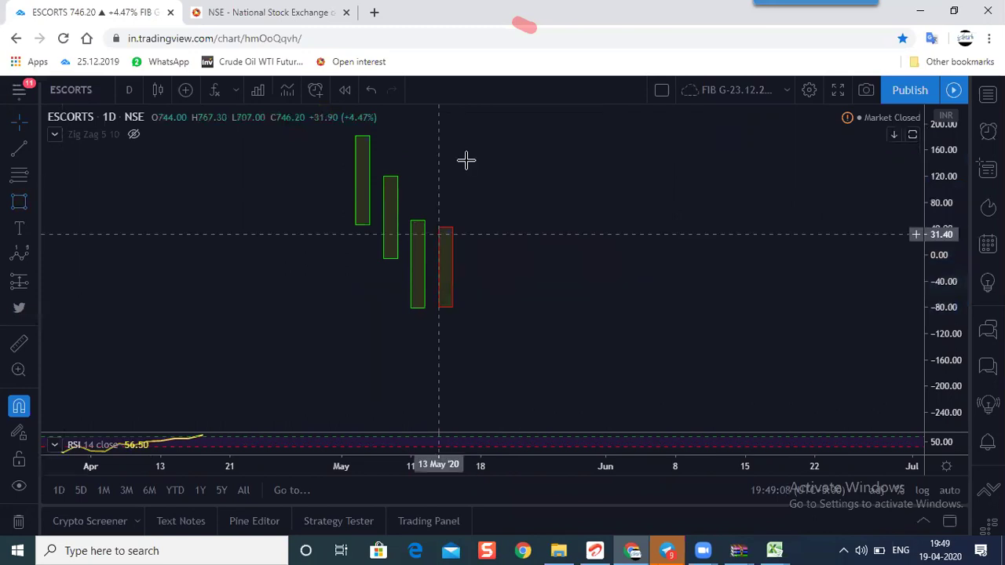
{"action": "left_click", "coordinate": [490, 128]}
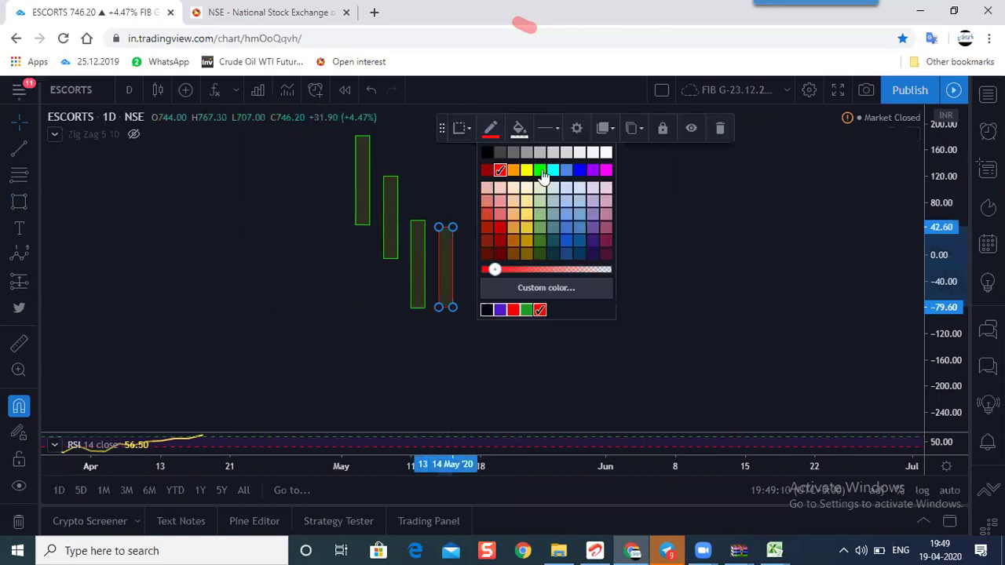
{"action": "left_click", "coordinate": [538, 172]}
Change the border colour of the three descending candles to red.
{"action": "left_click", "coordinate": [367, 161]}
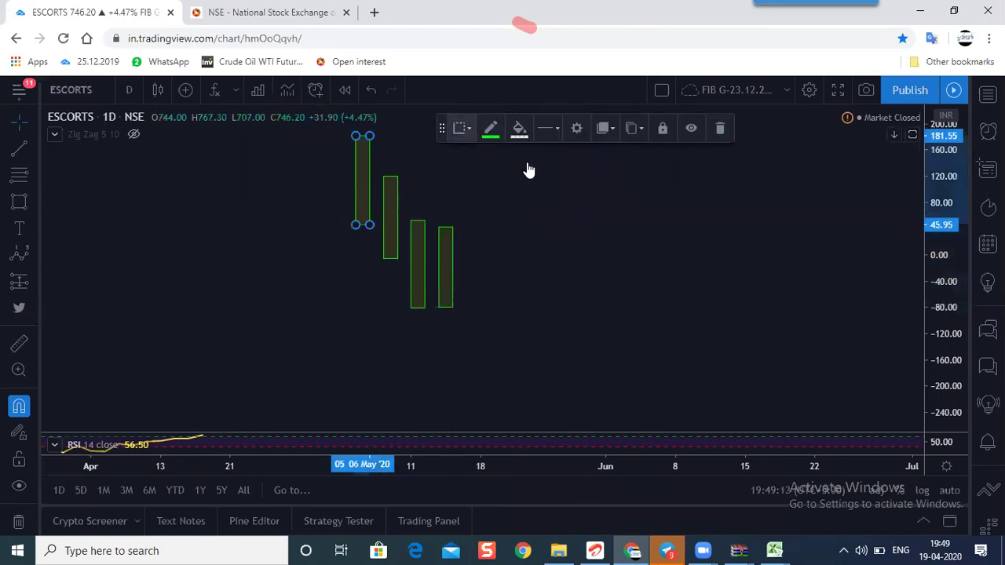
{"action": "left_click", "coordinate": [489, 128]}
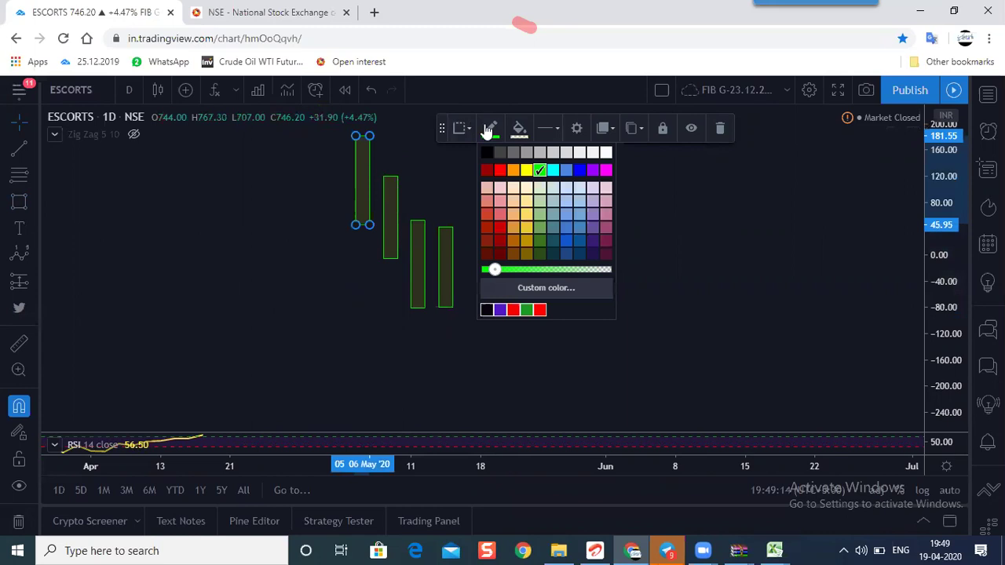
{"action": "left_click", "coordinate": [505, 172]}
{"action": "left_click", "coordinate": [397, 188]}
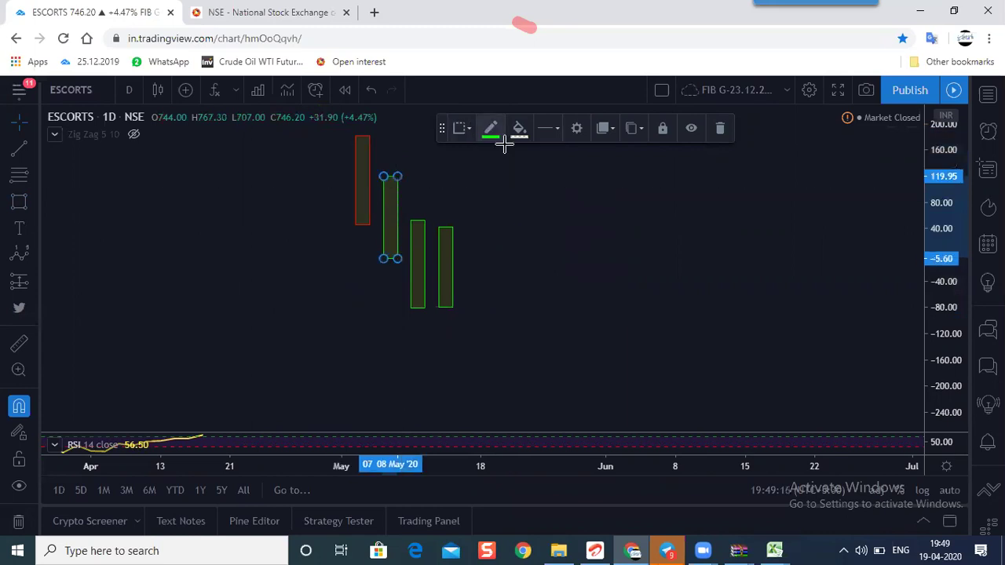
{"action": "left_click", "coordinate": [488, 128]}
{"action": "left_click", "coordinate": [504, 172]}
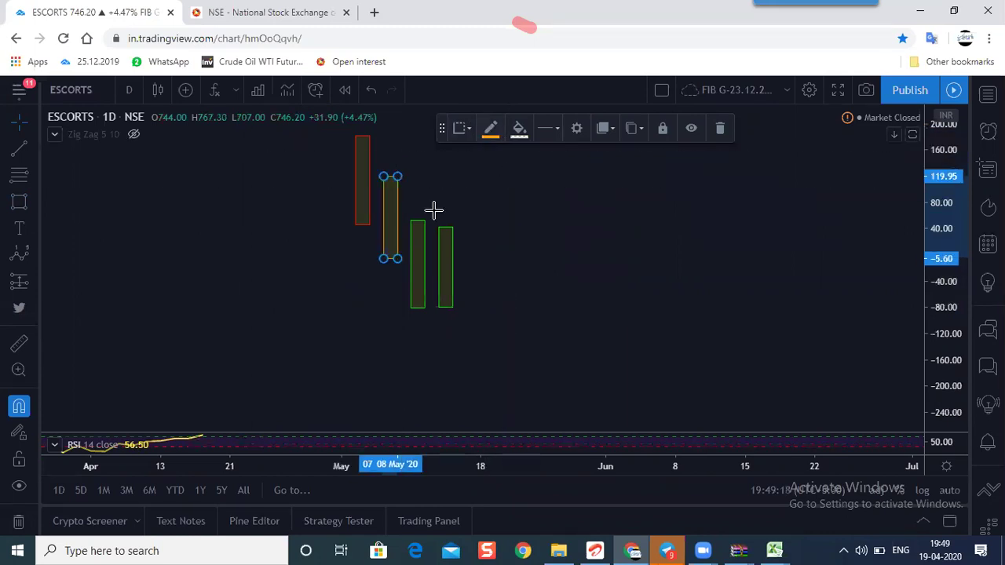
{"action": "left_click", "coordinate": [490, 128]}
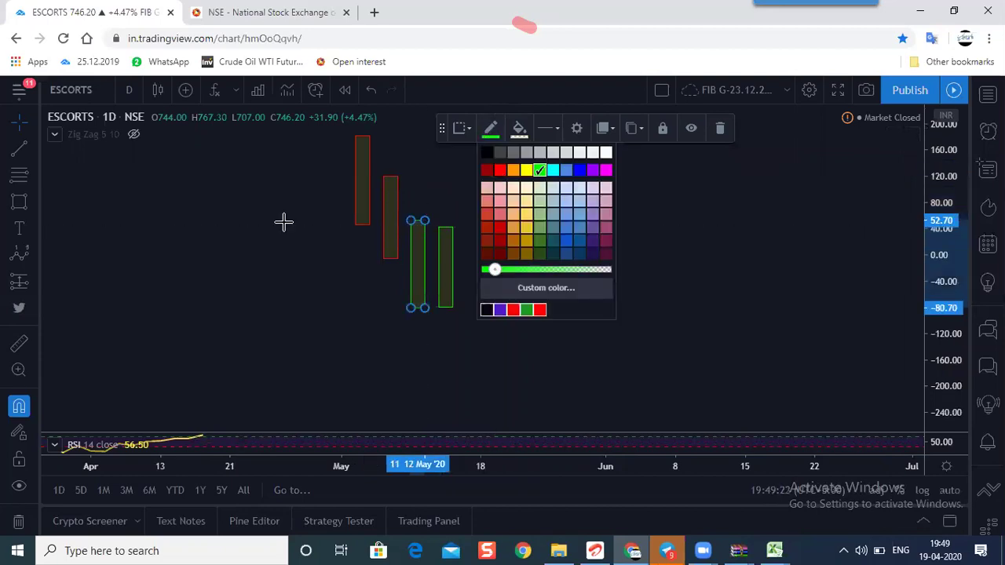
Draw a fifth candle rectangle after the green one, spanning about 113 to 16.
{"action": "left_click", "coordinate": [19, 202]}
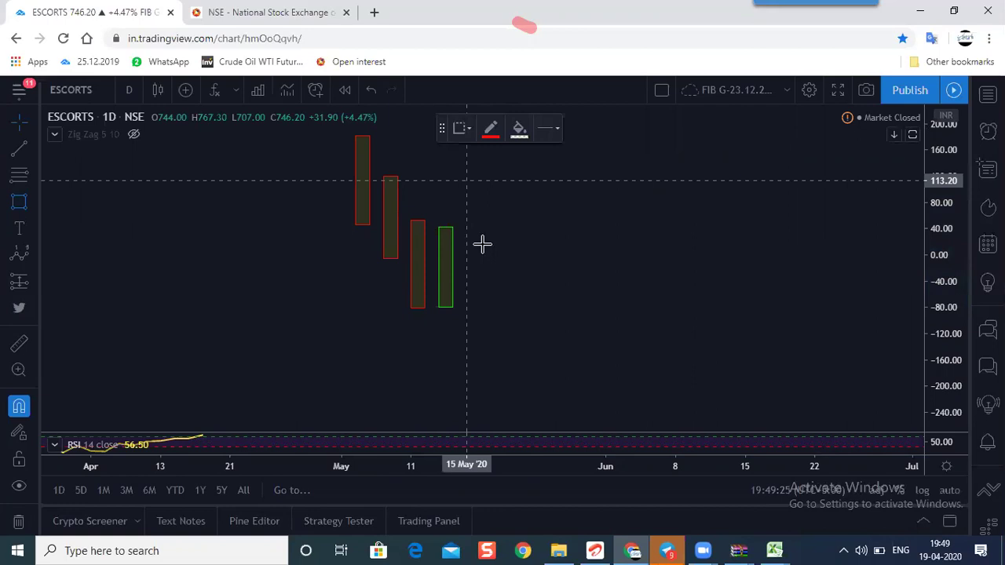
{"action": "left_click_drag", "start_coordinate": [466, 181], "coordinate": [480, 244]}
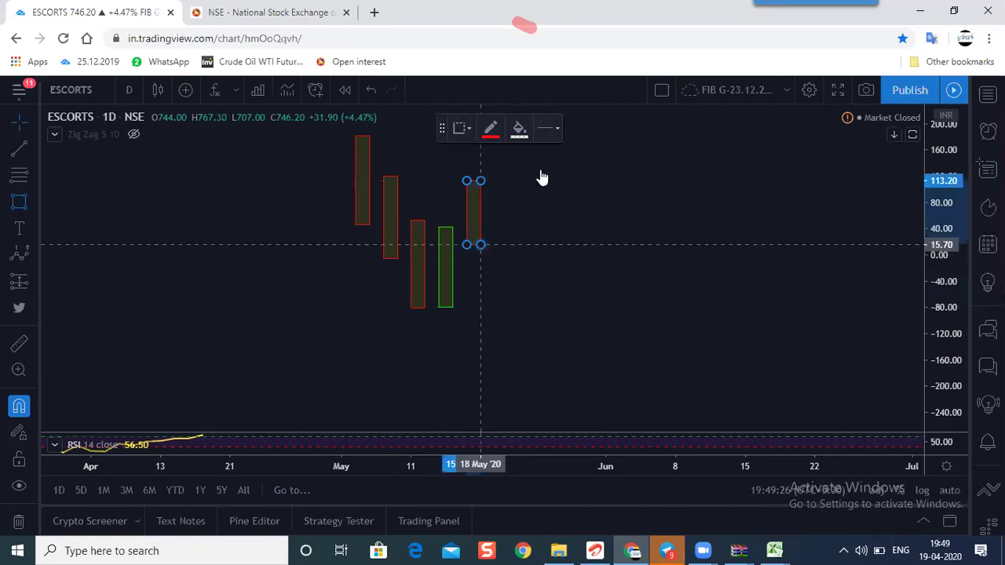
{"action": "left_click", "coordinate": [581, 239]}
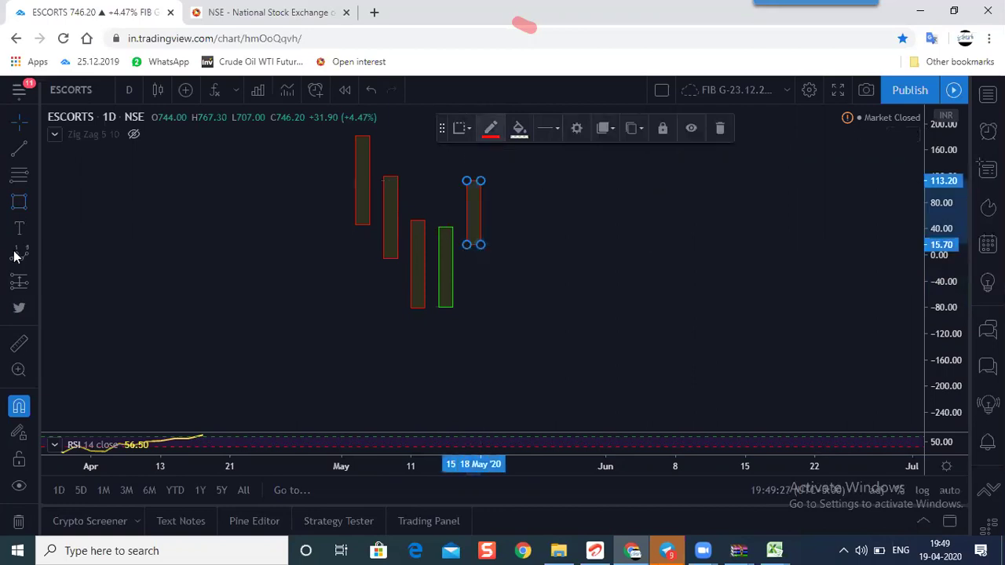
Make the fifth candle's border green and draw a sixth candle rectangle beside it, spanning about 84 to 177.
{"action": "left_click", "coordinate": [19, 202]}
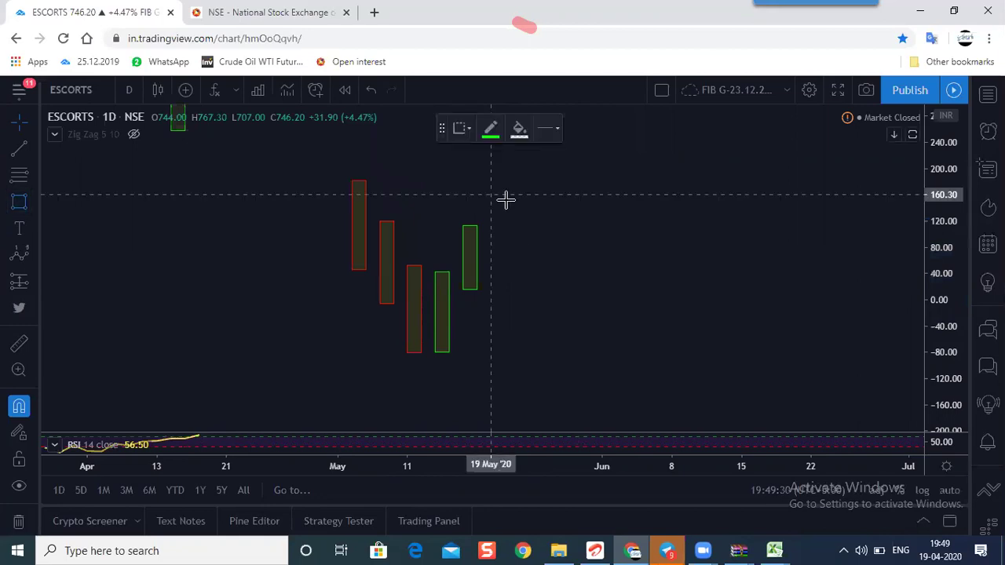
{"action": "left_click_drag", "start_coordinate": [492, 245], "coordinate": [507, 180]}
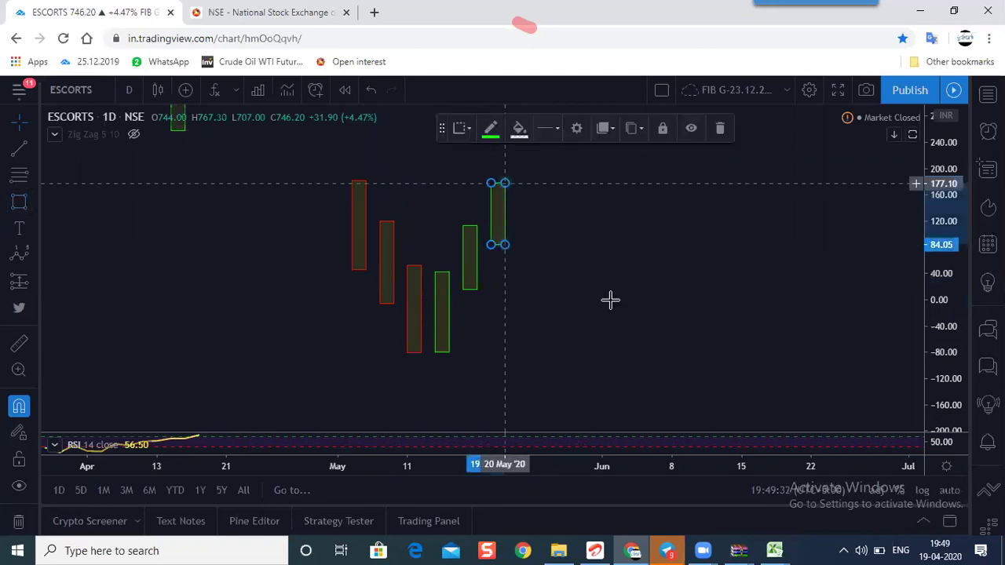
Duplicate the yellow PRICE, MWPL and TREND heading and place the copy beside the top of the new candle group.
{"action": "scroll", "coordinate": [731, 205], "scroll_direction": "down", "scroll_amount": 2}
{"action": "left_click_drag", "start_coordinate": [731, 206], "coordinate": [592, 351]}
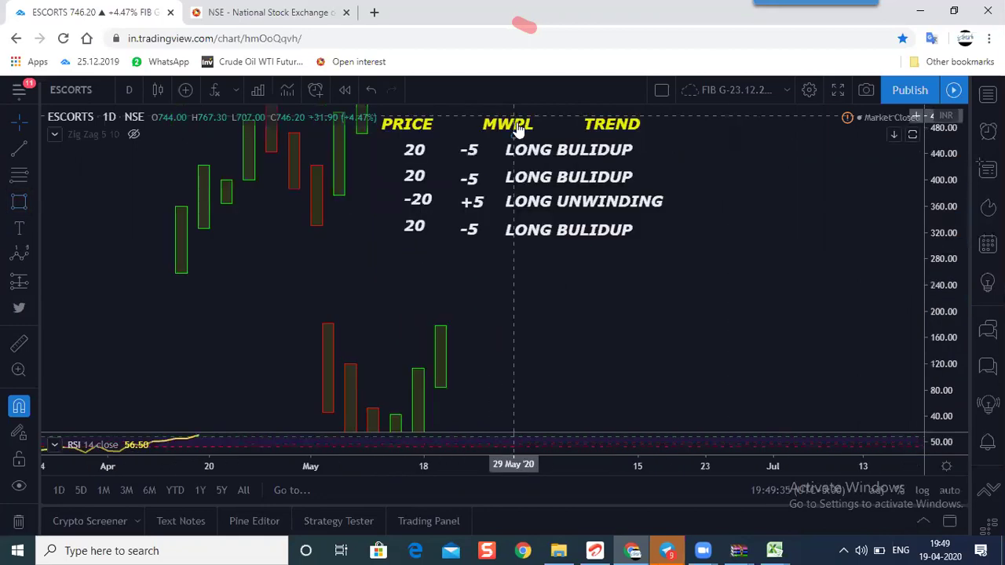
{"action": "right_click", "coordinate": [517, 130]}
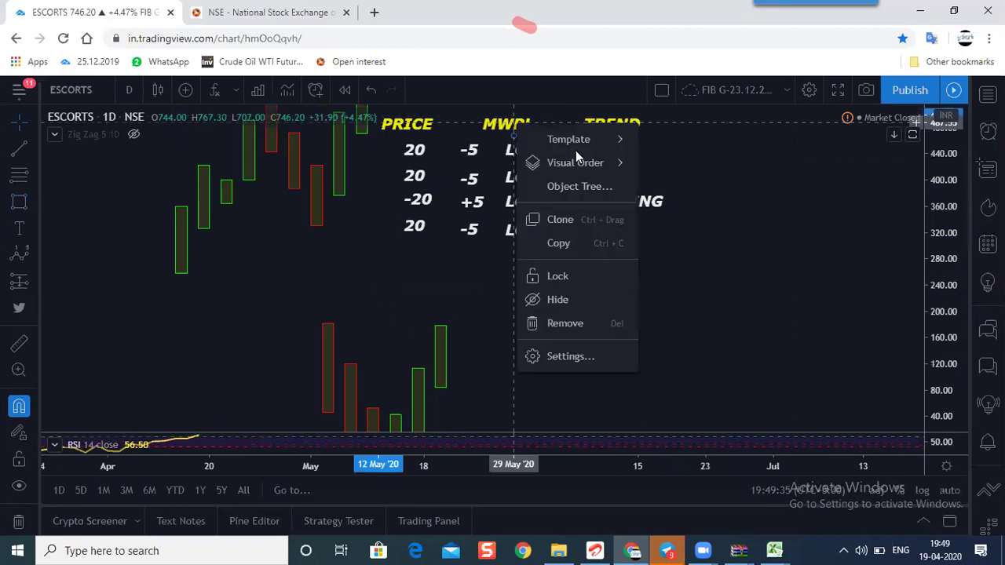
{"action": "left_click", "coordinate": [573, 252]}
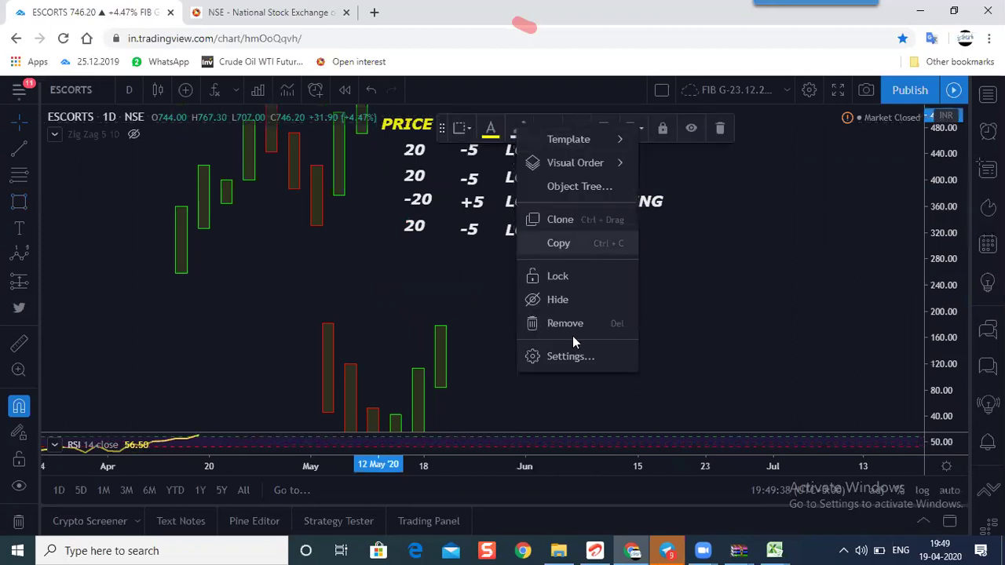
{"action": "right_click", "coordinate": [638, 242]}
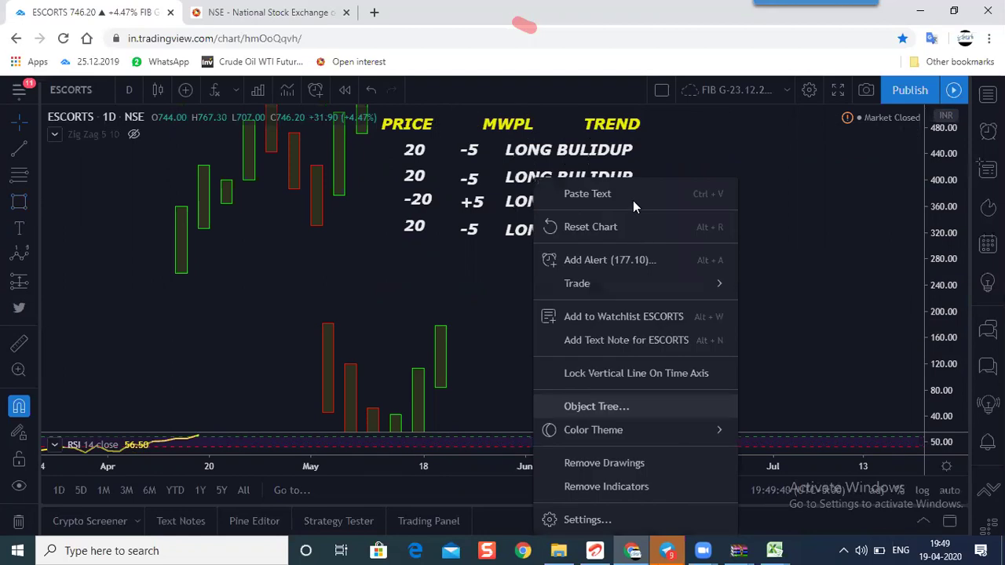
{"action": "key", "text": "Escape"}
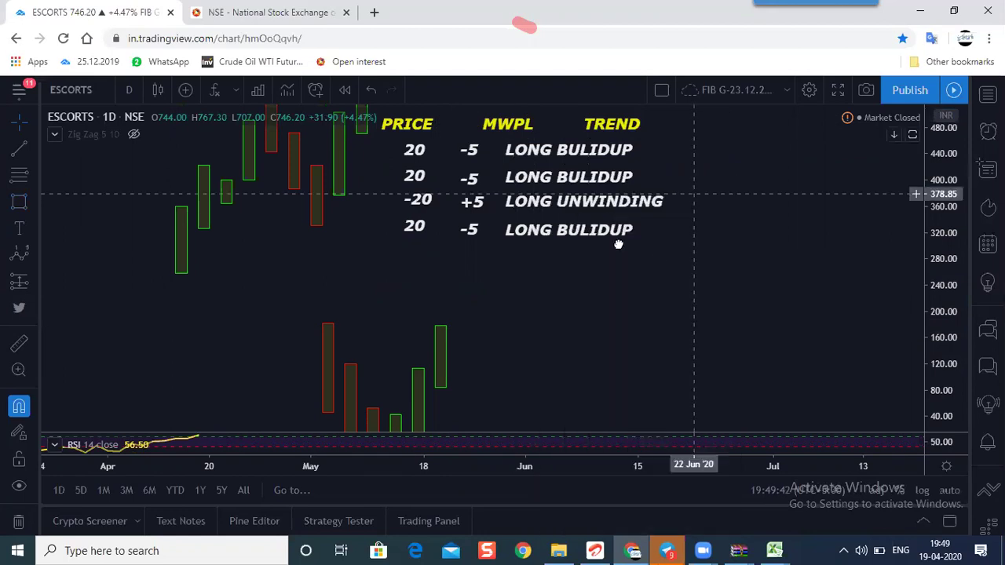
{"action": "key", "text": "ctrl+v"}
{"action": "left_click_drag", "start_coordinate": [598, 191], "coordinate": [621, 407]}
{"action": "left_click_drag", "start_coordinate": [670, 375], "coordinate": [673, 97]}
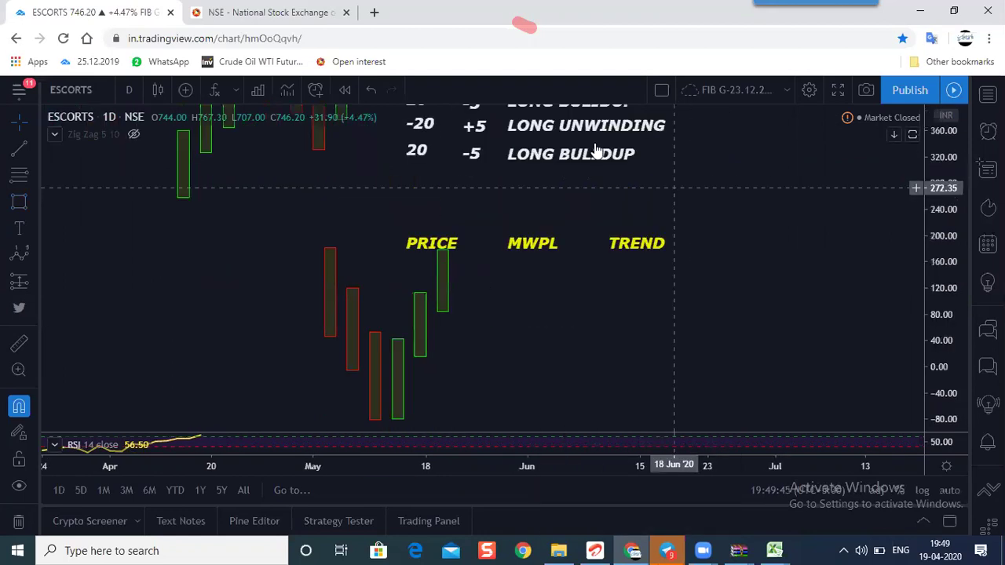
{"action": "left_click_drag", "start_coordinate": [617, 149], "coordinate": [621, 154]}
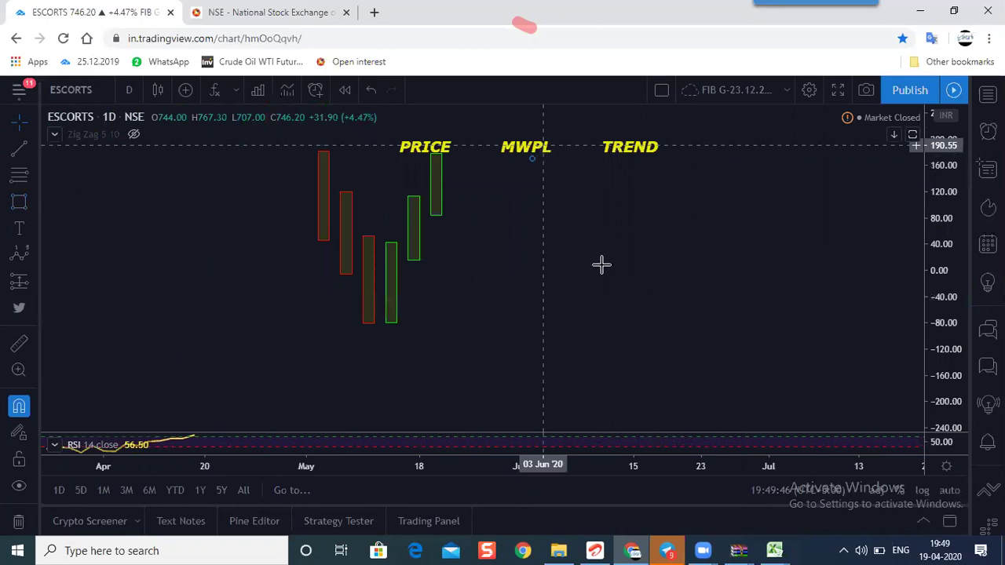
{"action": "left_click", "coordinate": [334, 160]}
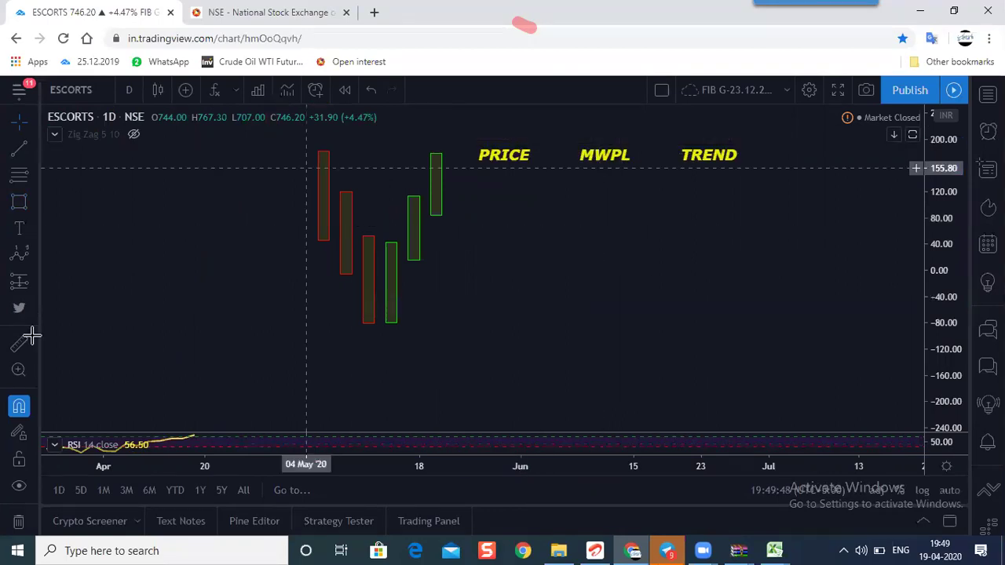
Add the text label -20 below the copied PRICE heading and -5 below MWPL.
{"action": "left_click", "coordinate": [506, 189]}
{"action": "type", "text": "-20"}
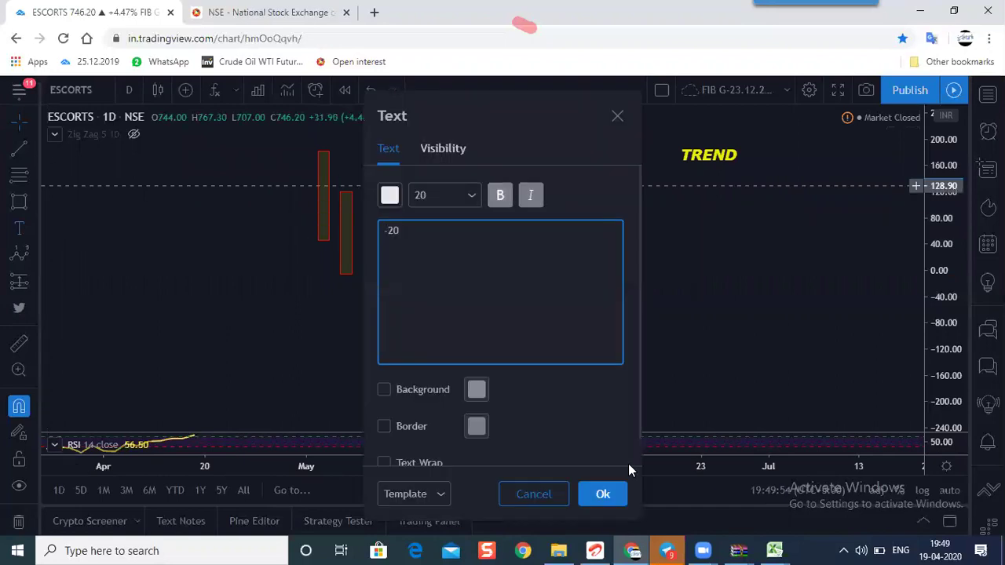
{"action": "left_click", "coordinate": [602, 494]}
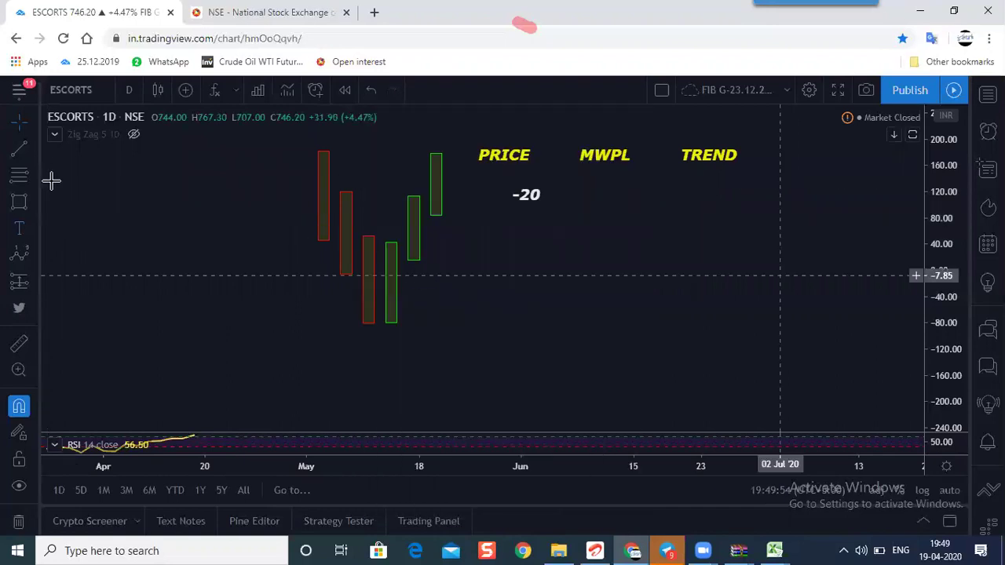
{"action": "left_click", "coordinate": [19, 228]}
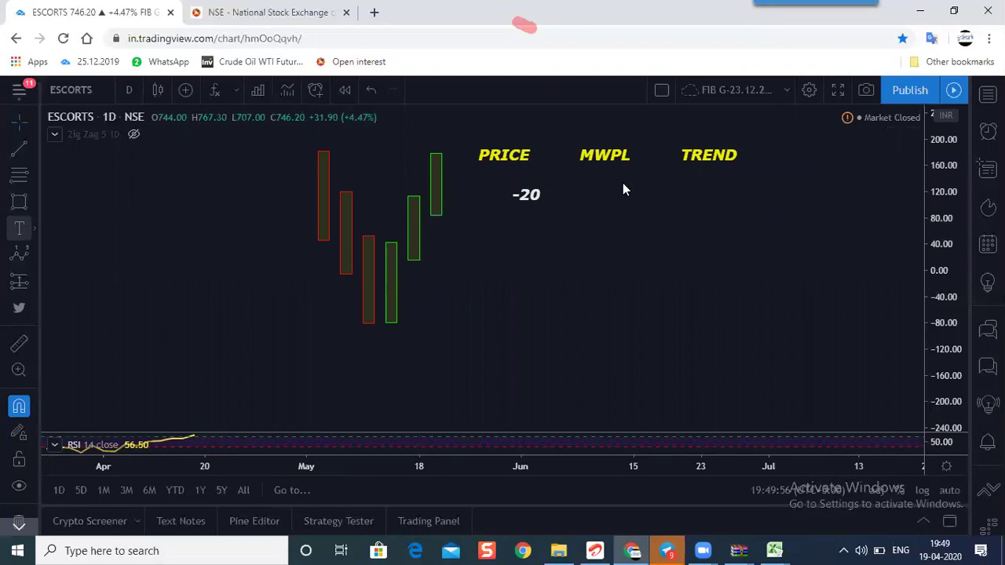
{"action": "left_click", "coordinate": [622, 188]}
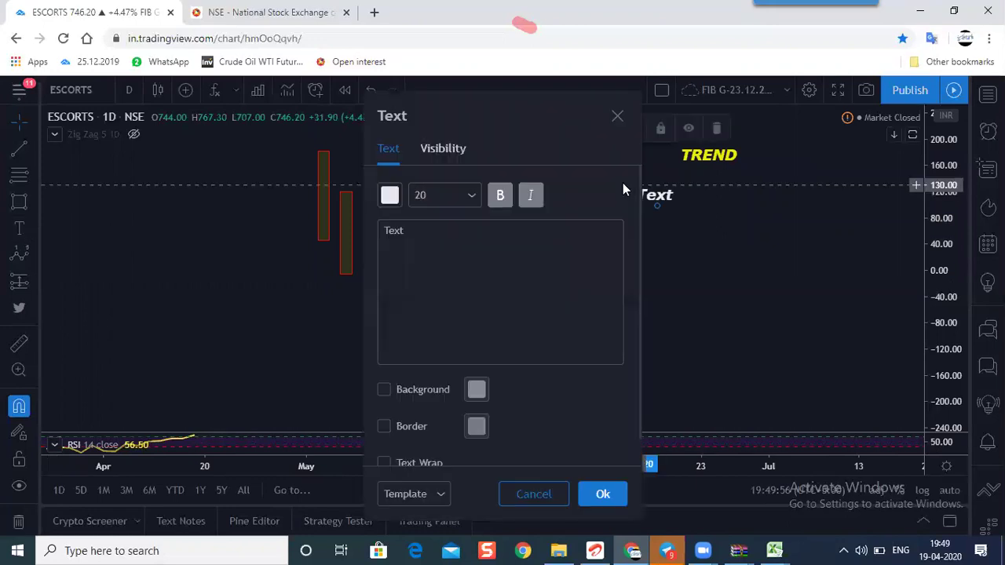
{"action": "type", "text": "-5"}
{"action": "left_click", "coordinate": [602, 494]}
Move the -20 and -5 labels directly beneath the PRICE and MWPL headings as the first row.
{"action": "left_click_drag", "start_coordinate": [526, 207], "coordinate": [502, 189]}
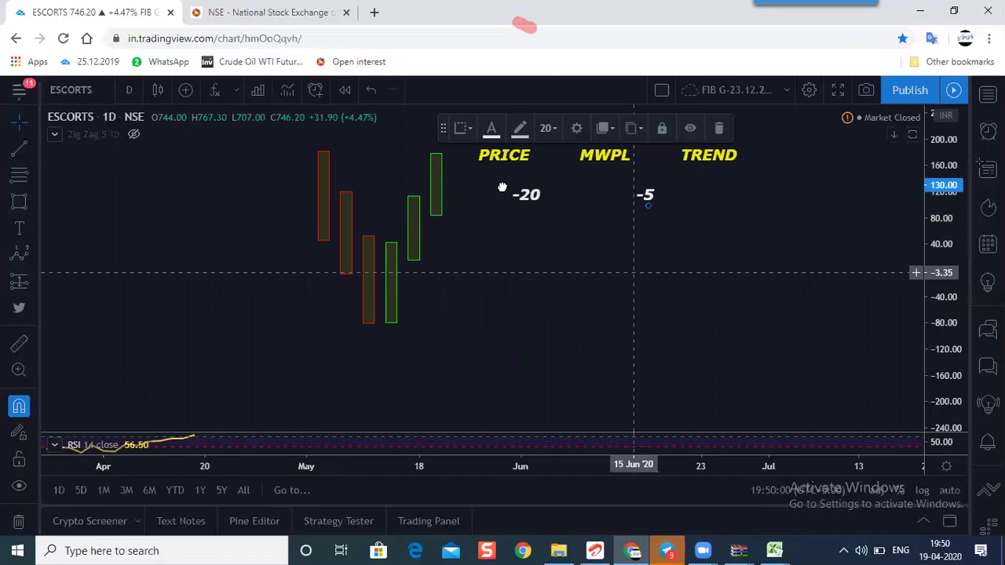
{"action": "left_click_drag", "start_coordinate": [653, 197], "coordinate": [609, 181]}
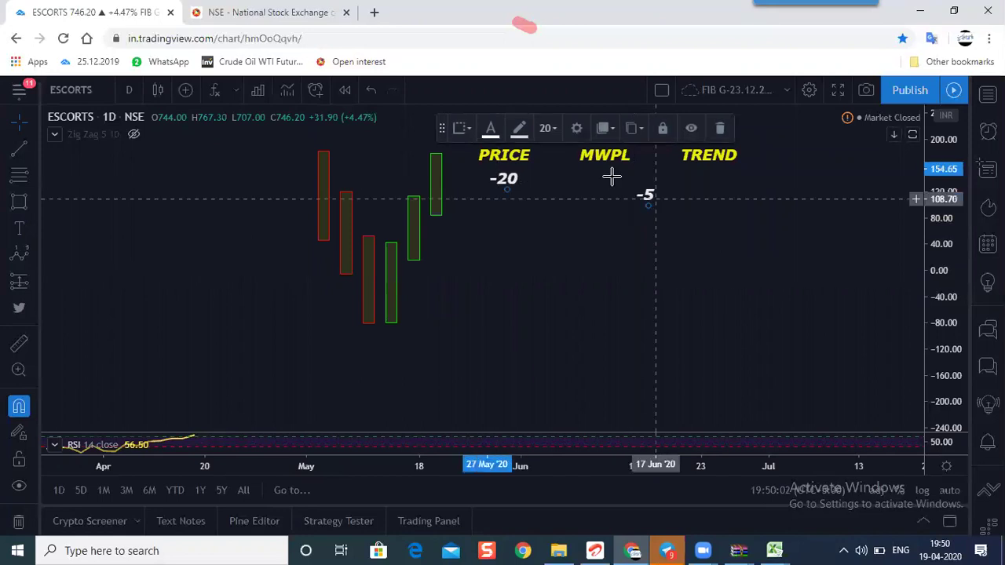
{"action": "left_click", "coordinate": [611, 182]}
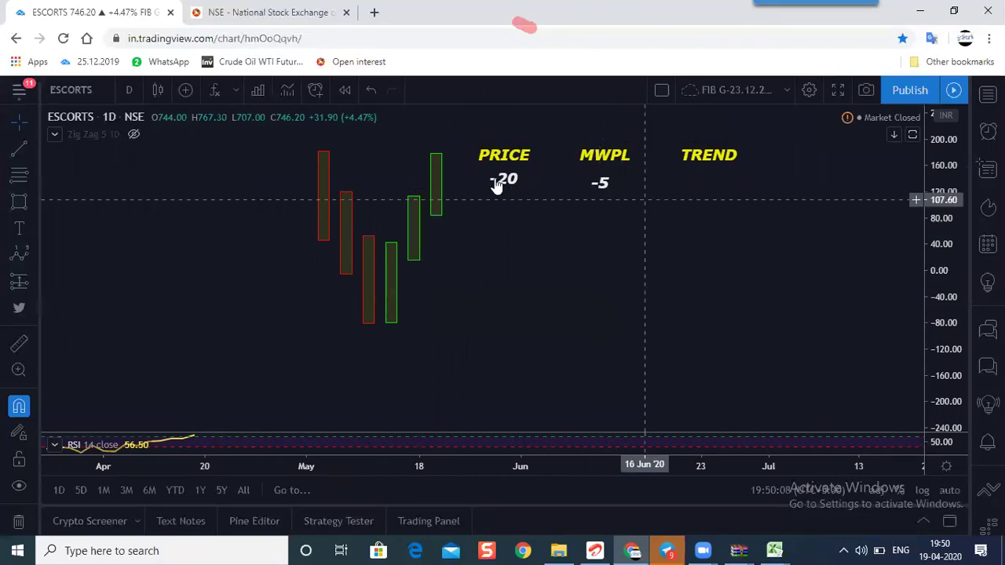
Add the text label SHORT BULIDUP and align it under TREND in the first row.
{"action": "left_click", "coordinate": [28, 229]}
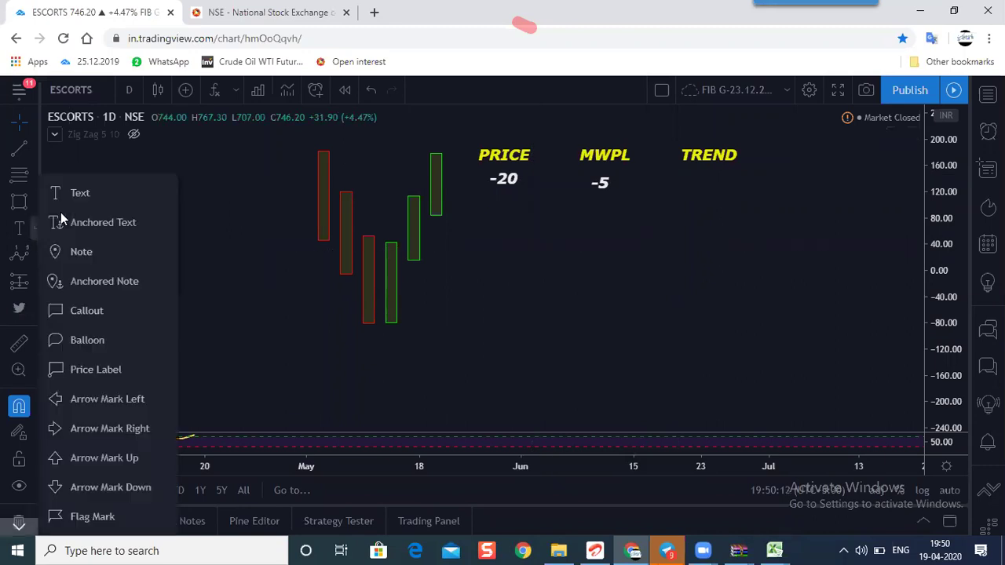
{"action": "left_click", "coordinate": [664, 211]}
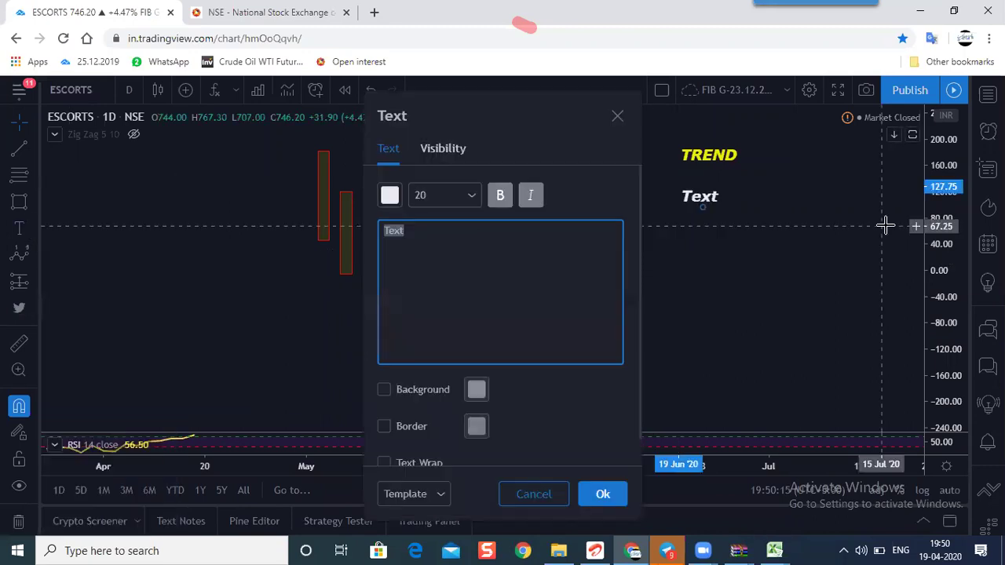
{"action": "type", "text": "SHO"}
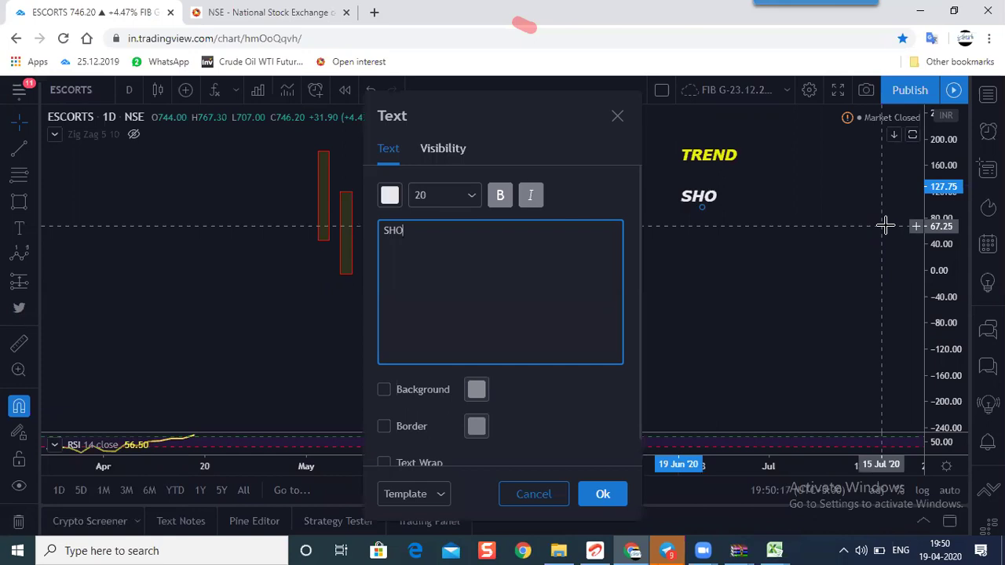
{"action": "type", "text": "RT BULI"}
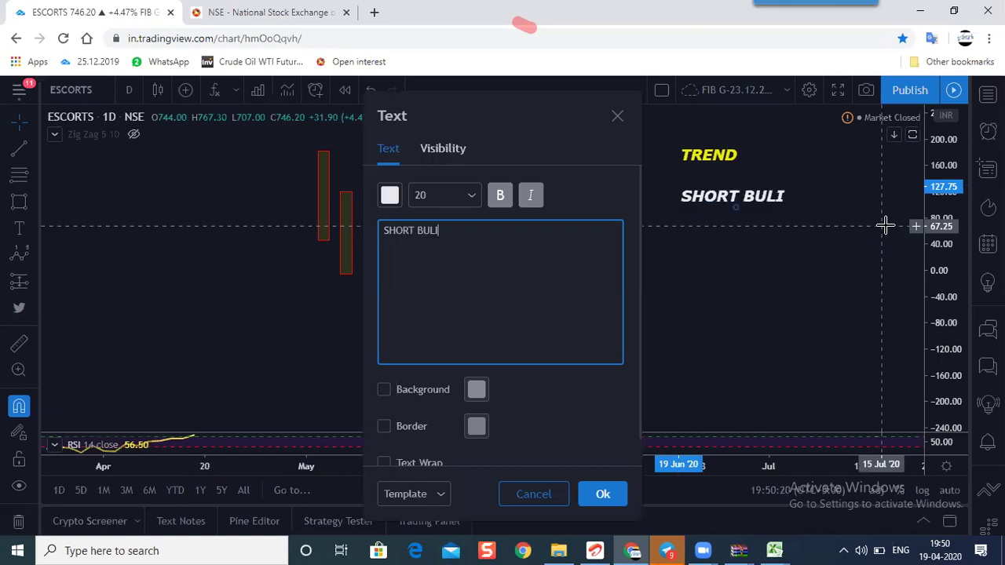
{"action": "type", "text": "DUP"}
{"action": "left_click_drag", "start_coordinate": [737, 203], "coordinate": [714, 193]}
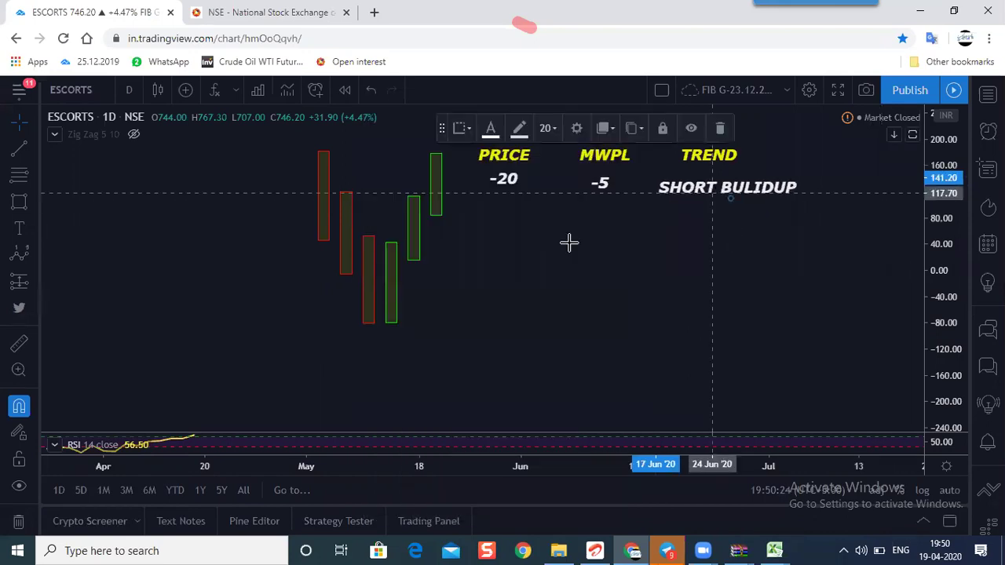
{"action": "left_click", "coordinate": [569, 243]}
Duplicate the -20 label and place the copy in a second row under PRICE.
{"action": "right_click", "coordinate": [503, 180]}
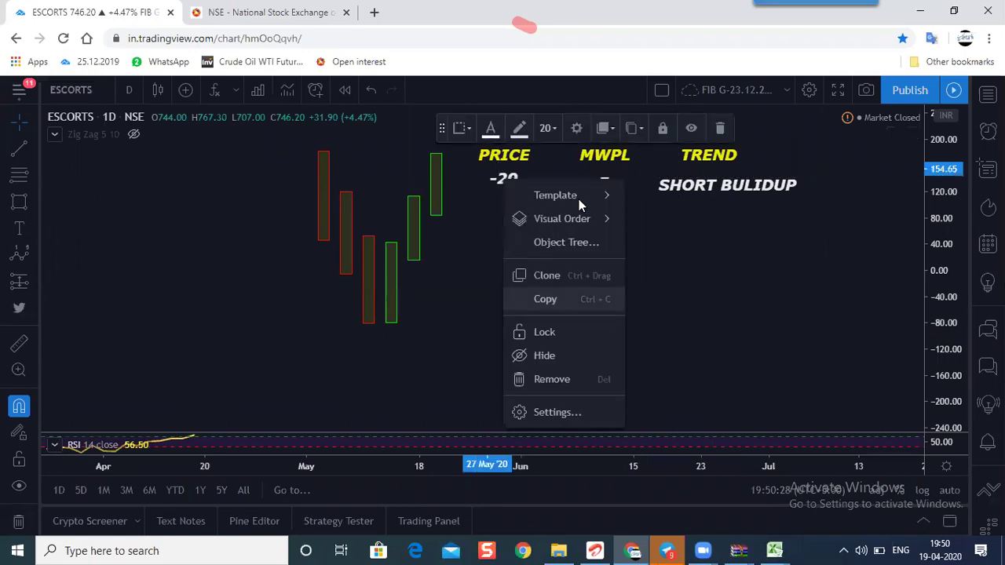
{"action": "right_click", "coordinate": [516, 180]}
{"action": "left_click", "coordinate": [549, 193]}
{"action": "left_click_drag", "start_coordinate": [508, 150], "coordinate": [508, 212]}
Duplicate the -5 label and place the copy in the second row under MWPL.
{"action": "right_click", "coordinate": [609, 185]}
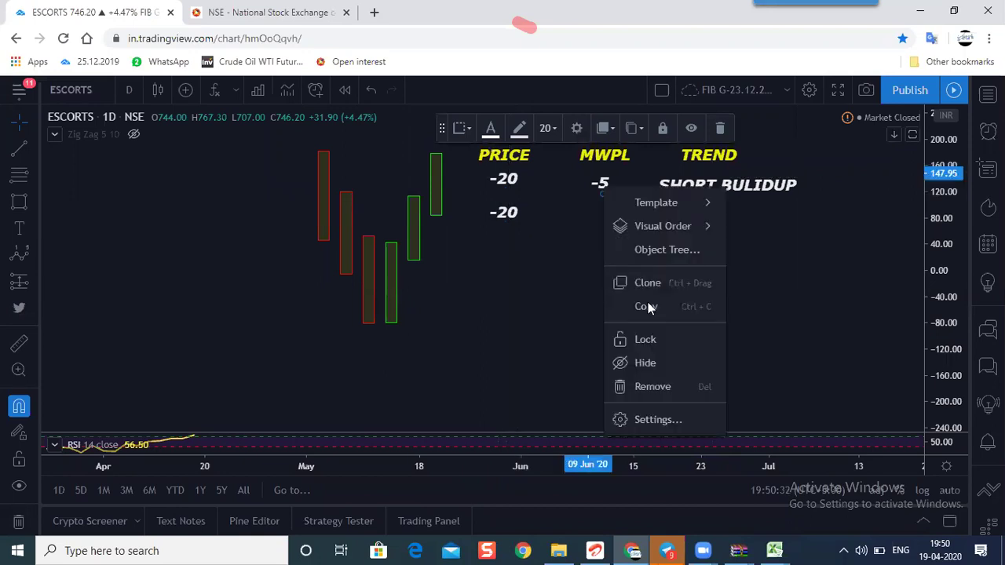
{"action": "left_click", "coordinate": [647, 309]}
{"action": "right_click", "coordinate": [610, 233]}
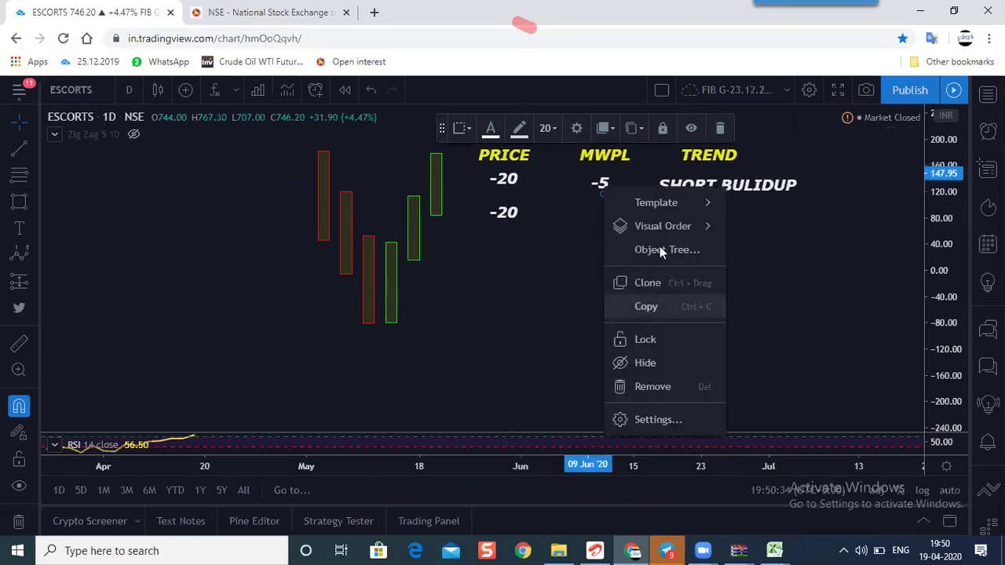
{"action": "left_click", "coordinate": [671, 199]}
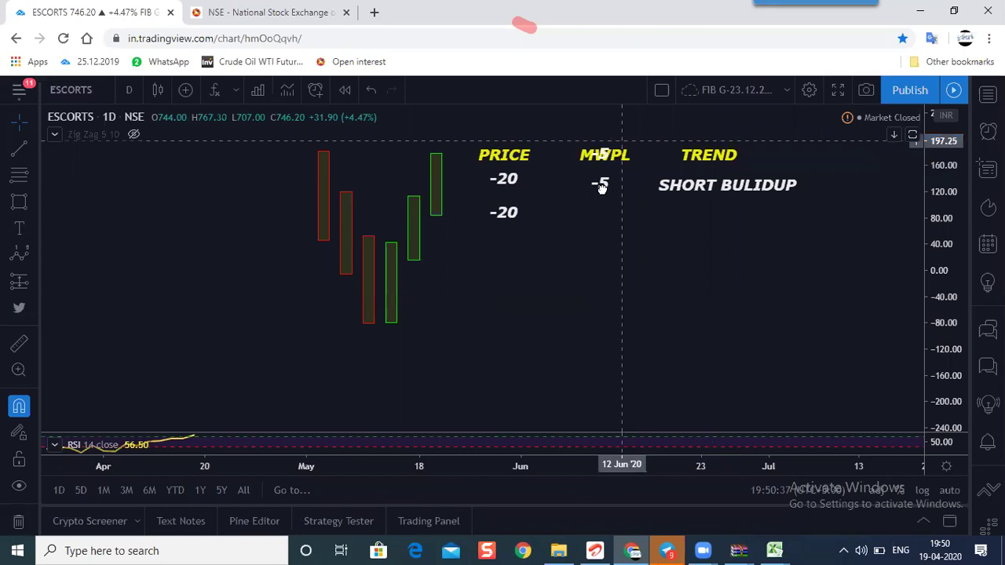
{"action": "left_click_drag", "start_coordinate": [605, 155], "coordinate": [594, 212]}
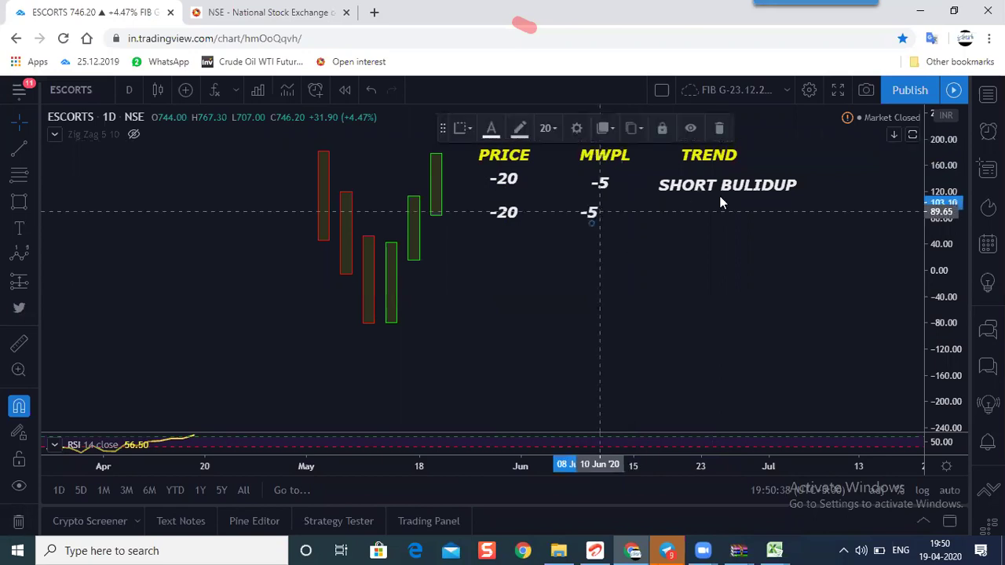
Duplicate the SHORT BULIDUP label and place the copy in the second row under TREND.
{"action": "right_click", "coordinate": [712, 265]}
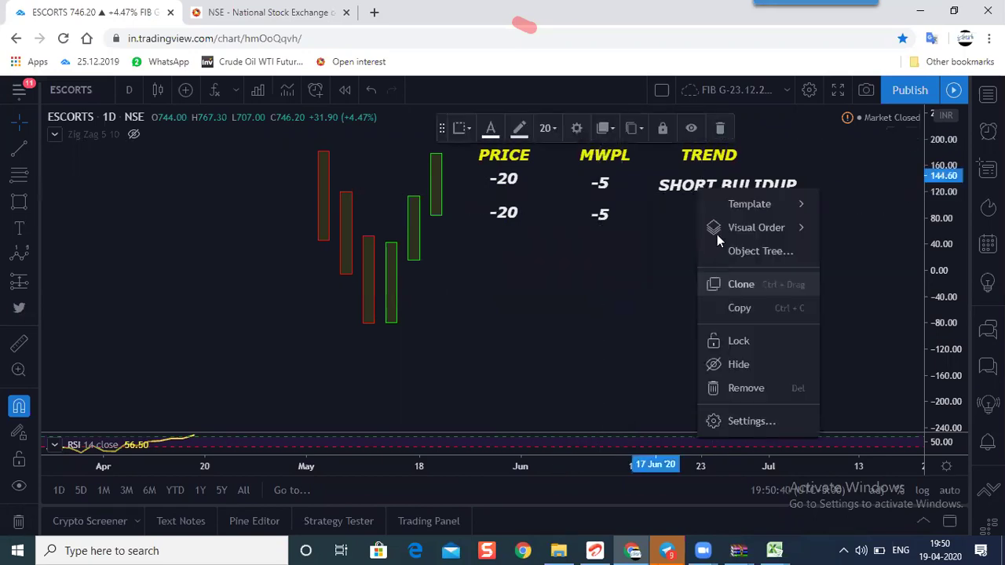
{"action": "right_click", "coordinate": [745, 178]}
{"action": "left_click", "coordinate": [744, 193]}
{"action": "left_click_drag", "start_coordinate": [734, 157], "coordinate": [735, 221]}
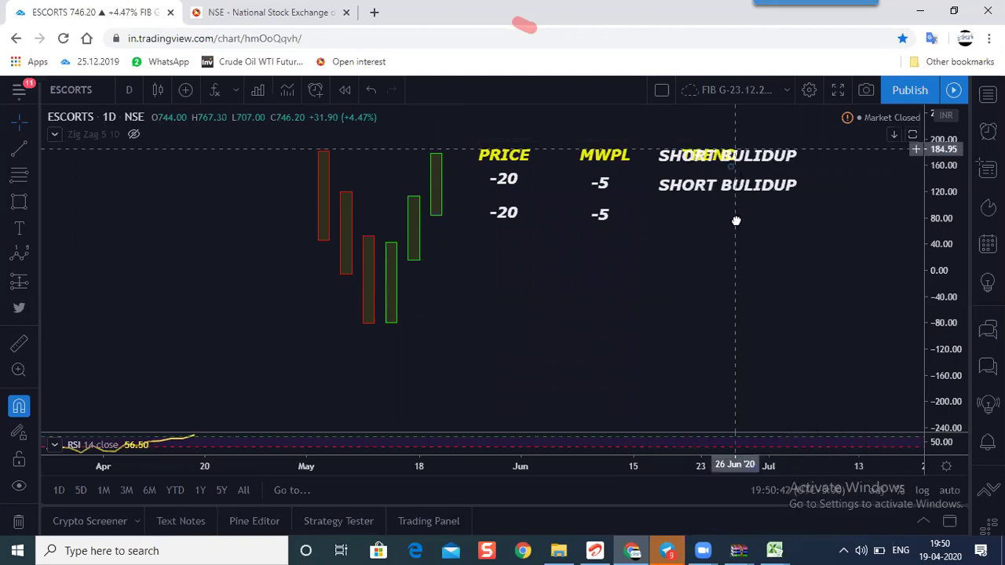
{"action": "left_click", "coordinate": [727, 347]}
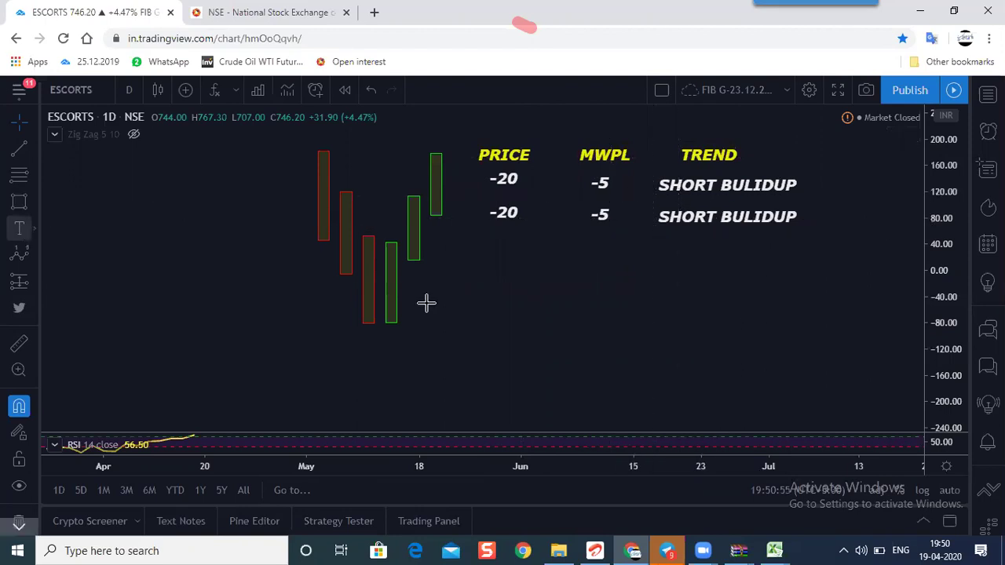
Add the text label 30 as the third PRICE entry and move it close below the second -20.
{"action": "left_click", "coordinate": [375, 289]}
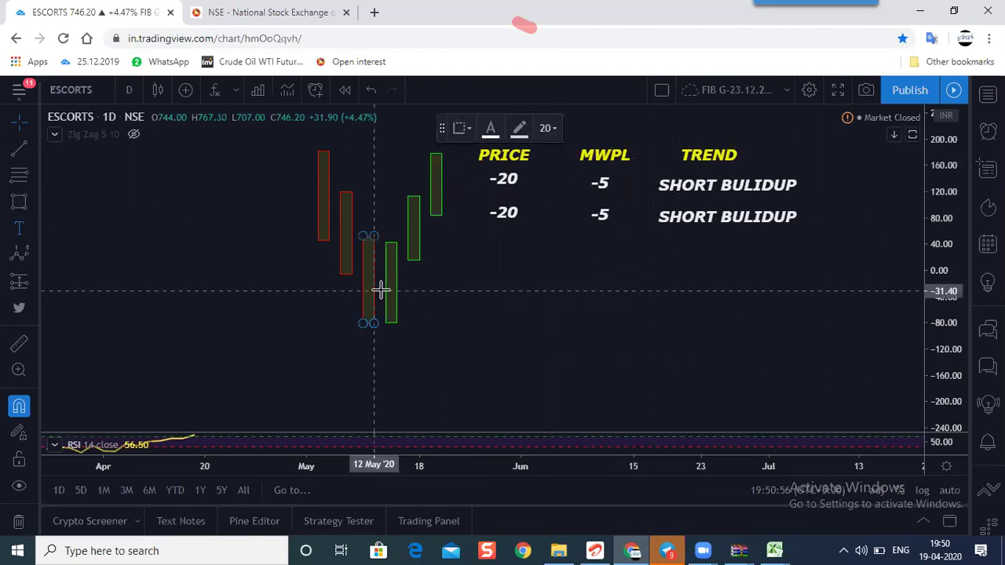
{"action": "left_click", "coordinate": [885, 276]}
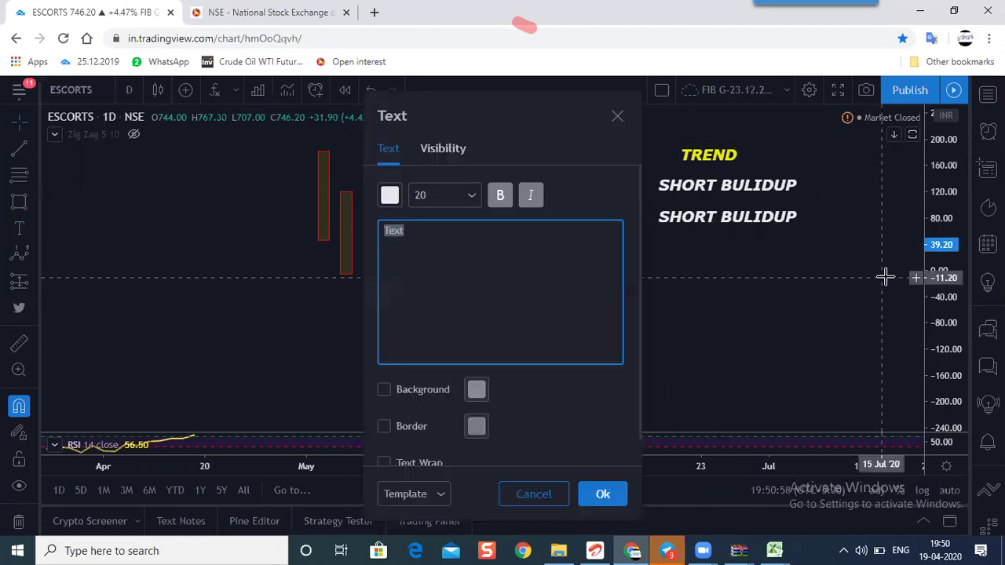
{"action": "type", "text": "30"}
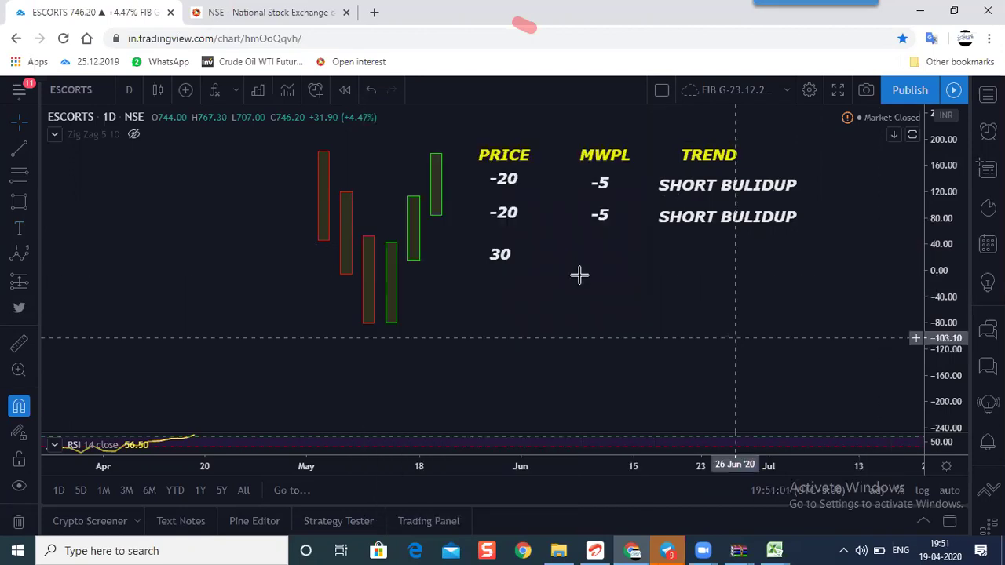
{"action": "left_click", "coordinate": [499, 253]}
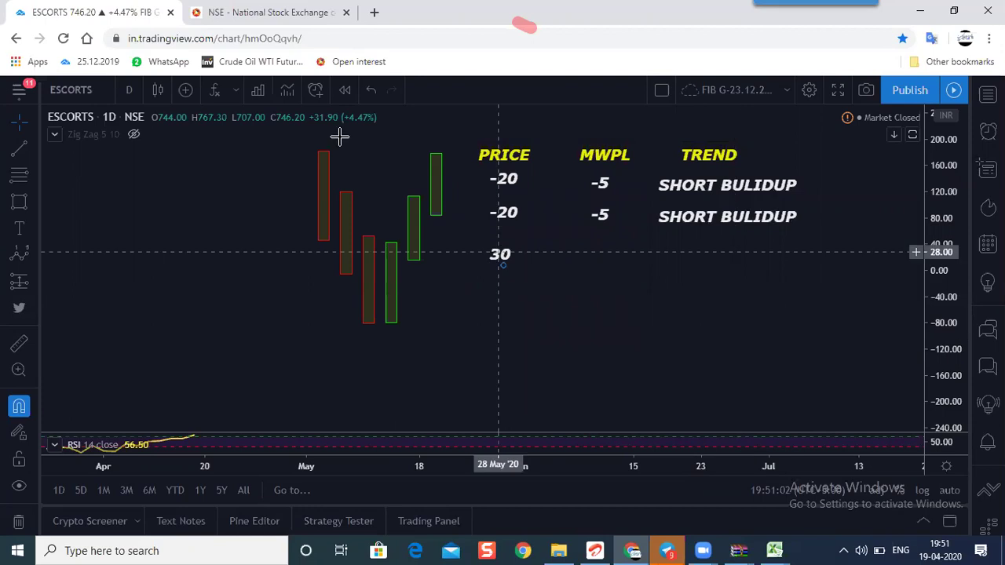
{"action": "key", "text": "ctrl+z"}
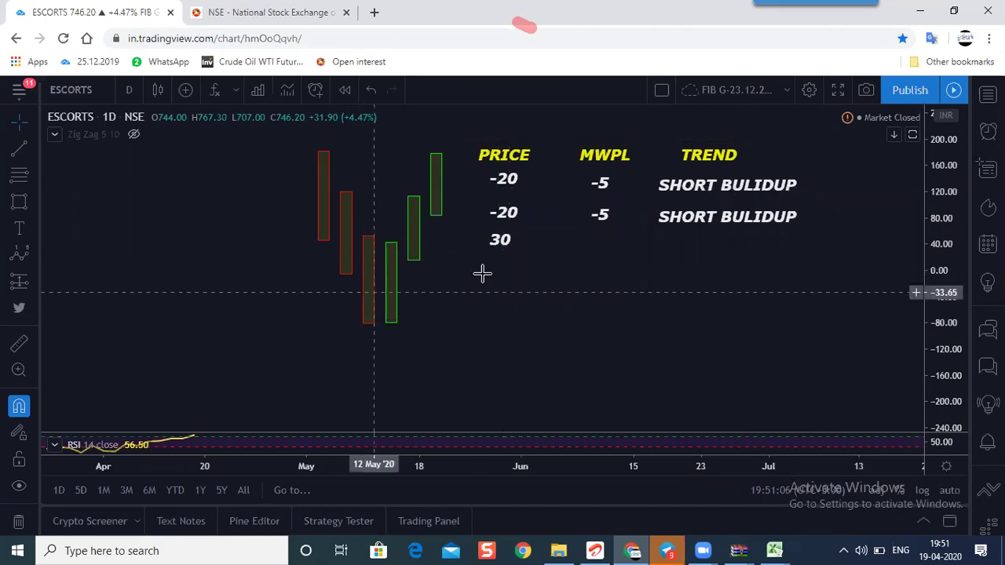
Add the text label 4 as the third MWPL entry, aligned below the second -5.
{"action": "left_click", "coordinate": [21, 221]}
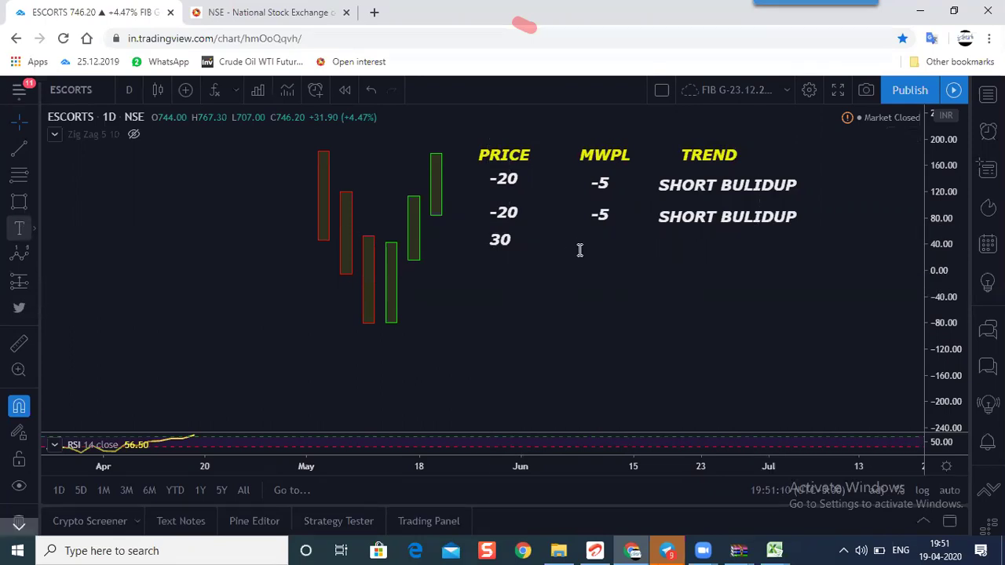
{"action": "left_click", "coordinate": [579, 249]}
{"action": "type", "text": "4"}
{"action": "key", "text": "Return"}
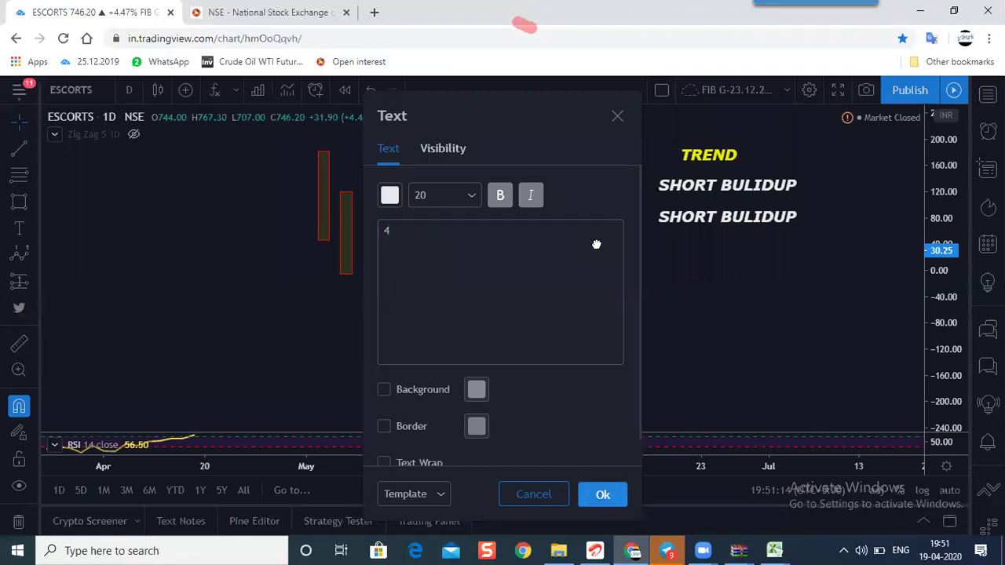
{"action": "left_click", "coordinate": [651, 278]}
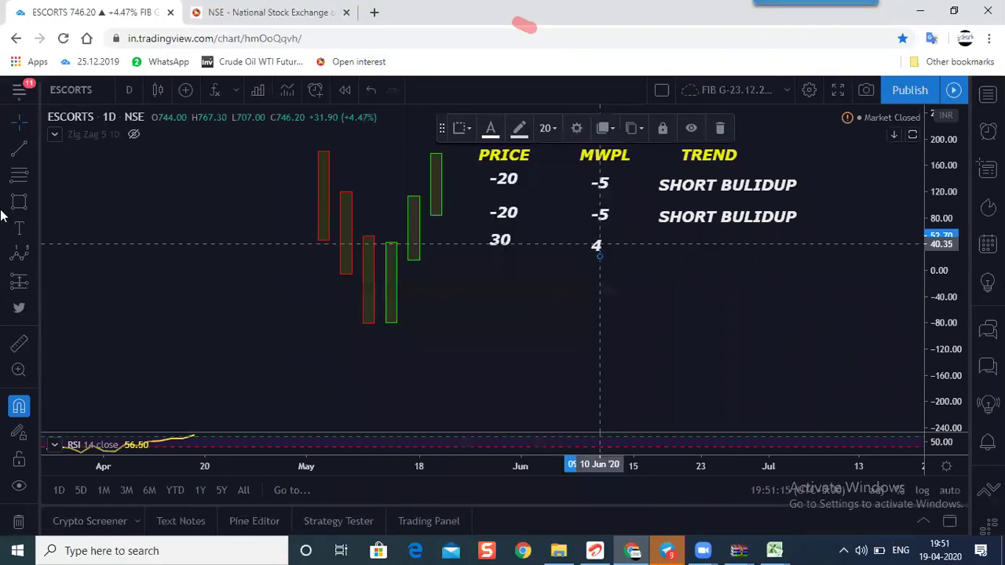
Add the text label SHORT COVERING as the third TREND entry and align it below the second SHORT BULIDUP.
{"action": "left_click", "coordinate": [667, 248]}
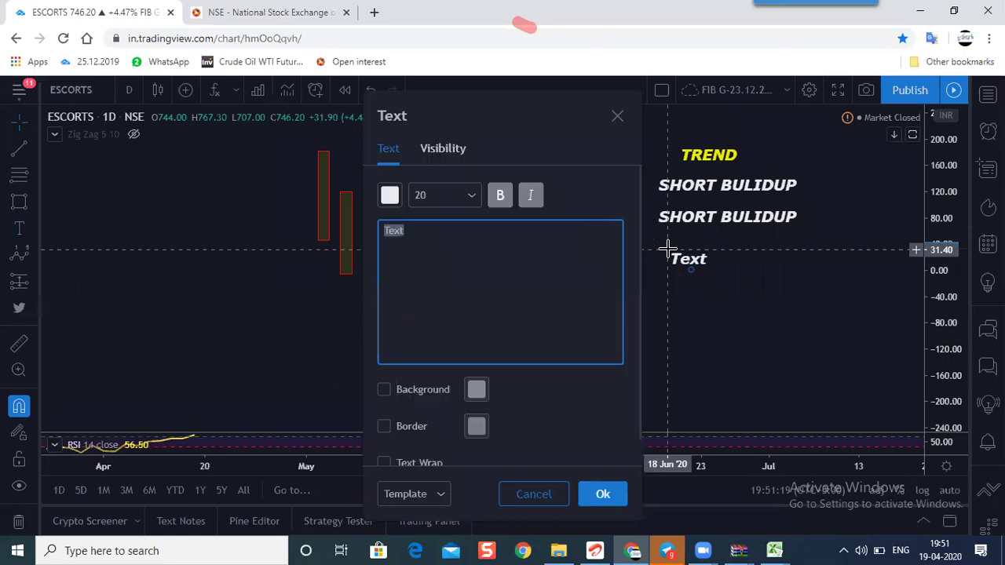
{"action": "type", "text": "SHO"}
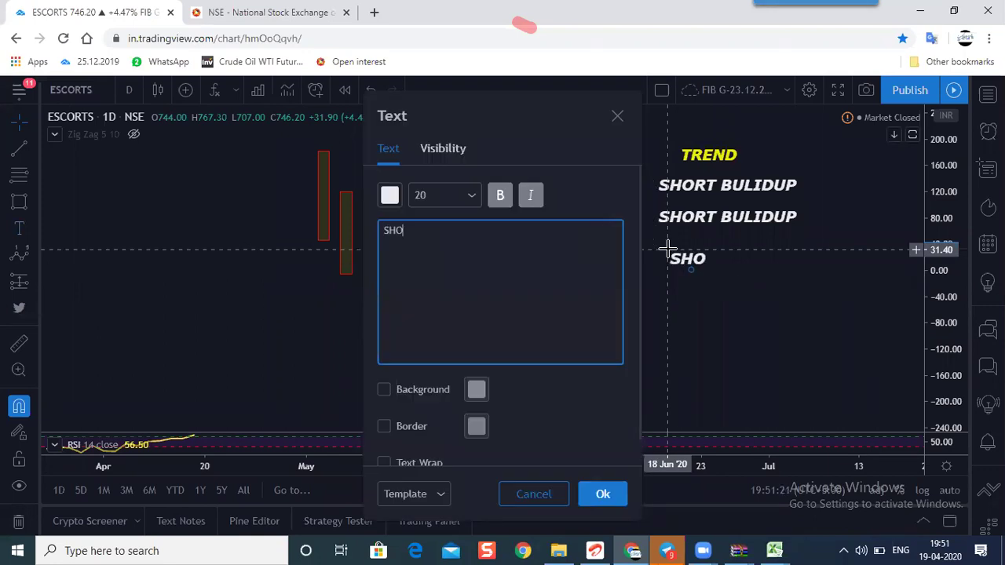
{"action": "type", "text": "RT COVER"}
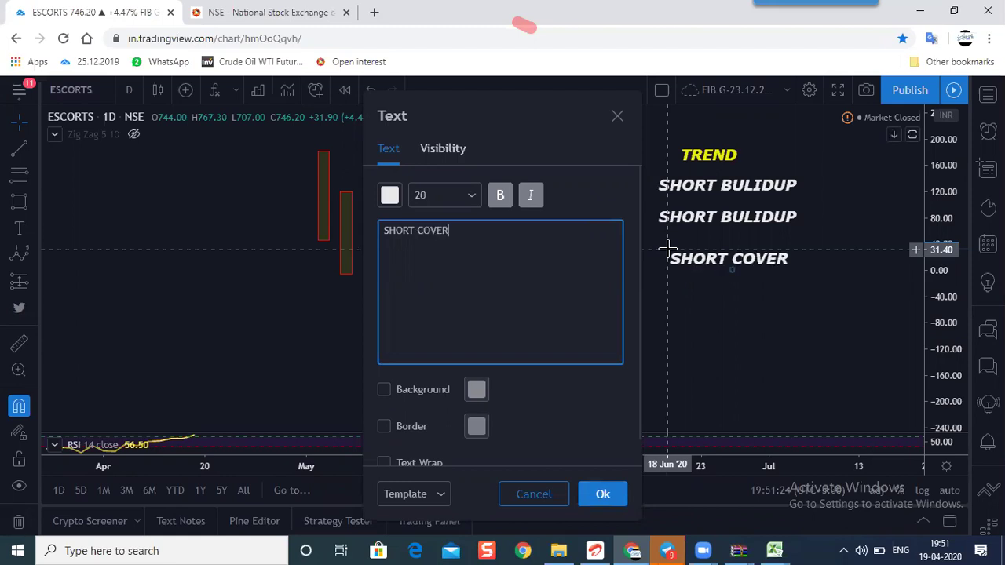
{"action": "type", "text": "ING"}
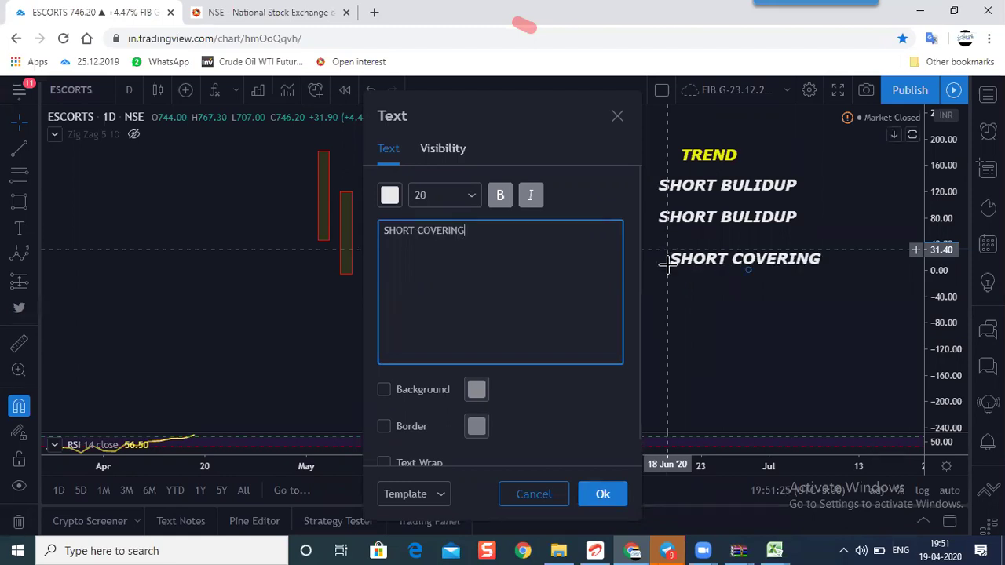
{"action": "left_click", "coordinate": [723, 272]}
{"action": "left_click_drag", "start_coordinate": [708, 262], "coordinate": [701, 249]}
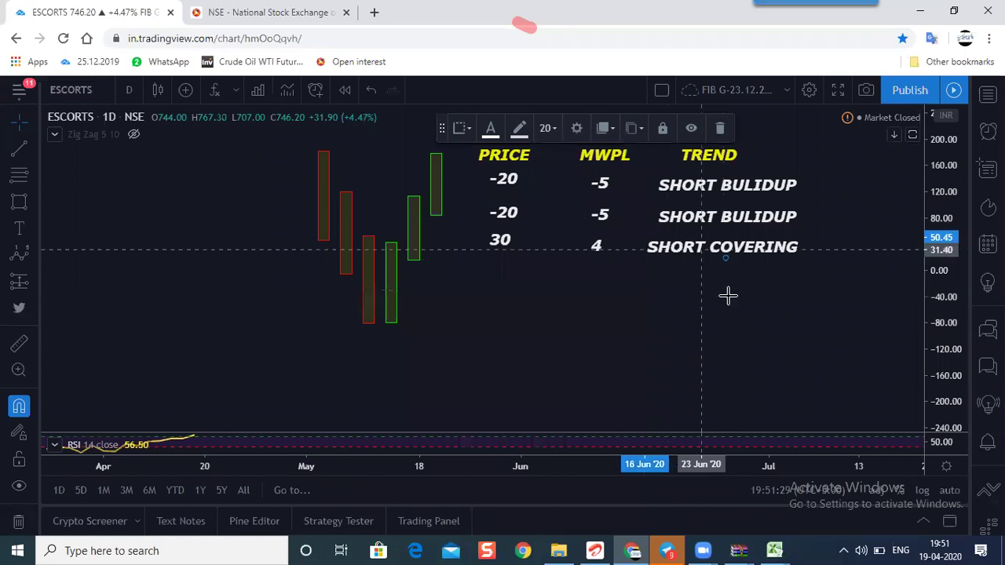
{"action": "left_click", "coordinate": [728, 295]}
{"action": "scroll", "coordinate": [771, 324], "scroll_direction": "down", "scroll_amount": 1}
{"action": "left_click_drag", "start_coordinate": [720, 338], "coordinate": [609, 371]}
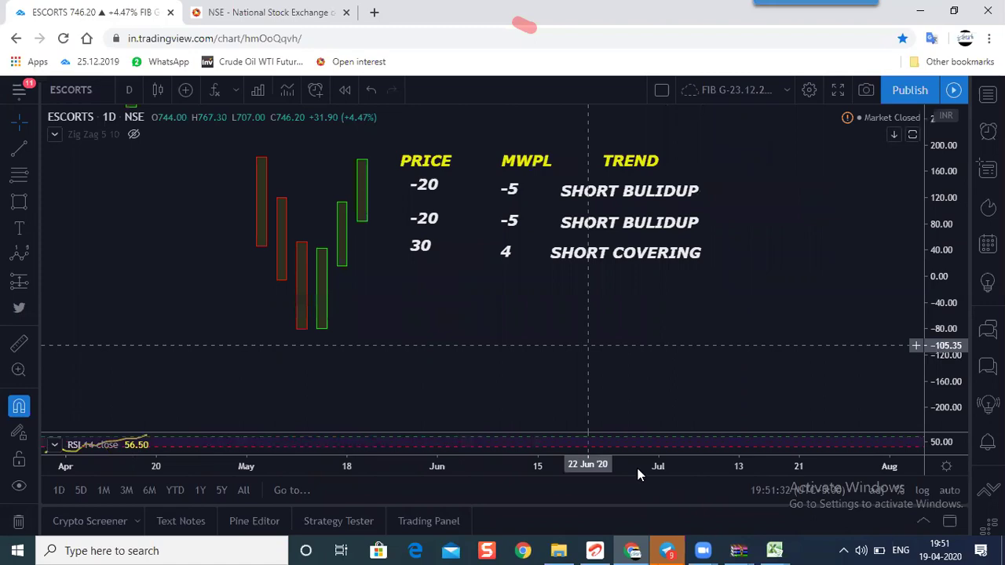
Switch to the MWPL.A workbook in Excel and review the price and MWPL signs for LONG BUILDUP and SHORT BUILDUP.
{"action": "left_click", "coordinate": [757, 476]}
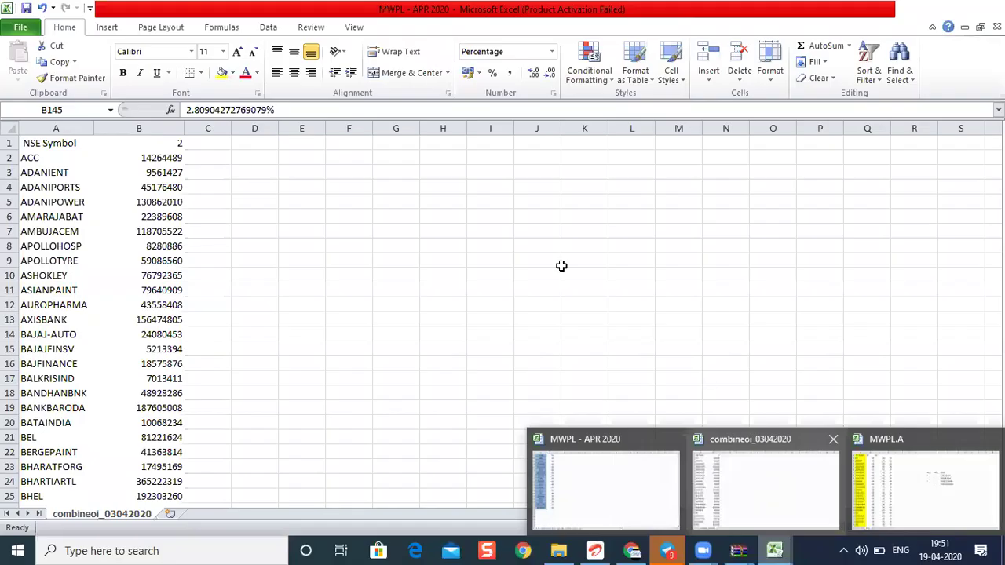
{"action": "left_click", "coordinate": [540, 245]}
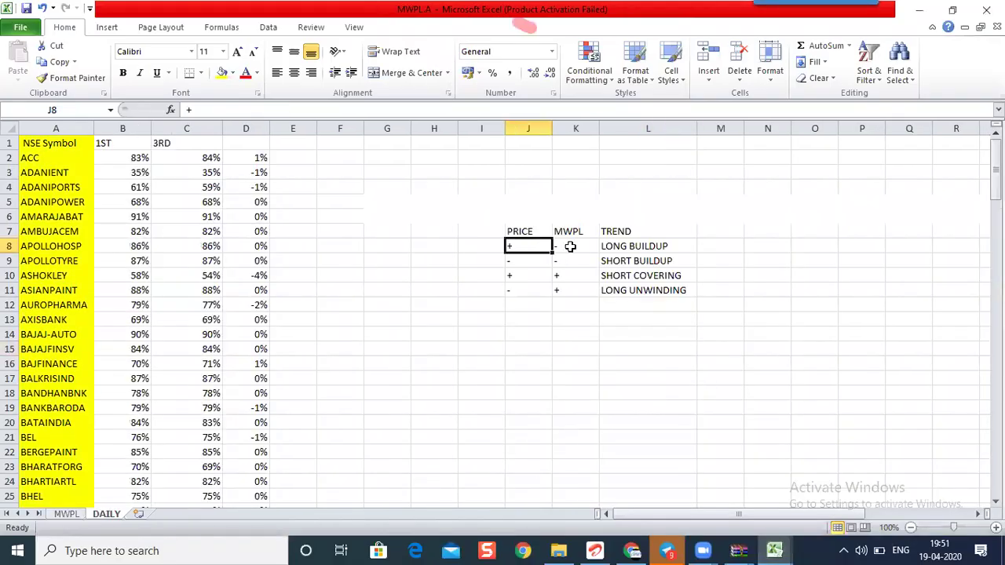
{"action": "left_click", "coordinate": [573, 246]}
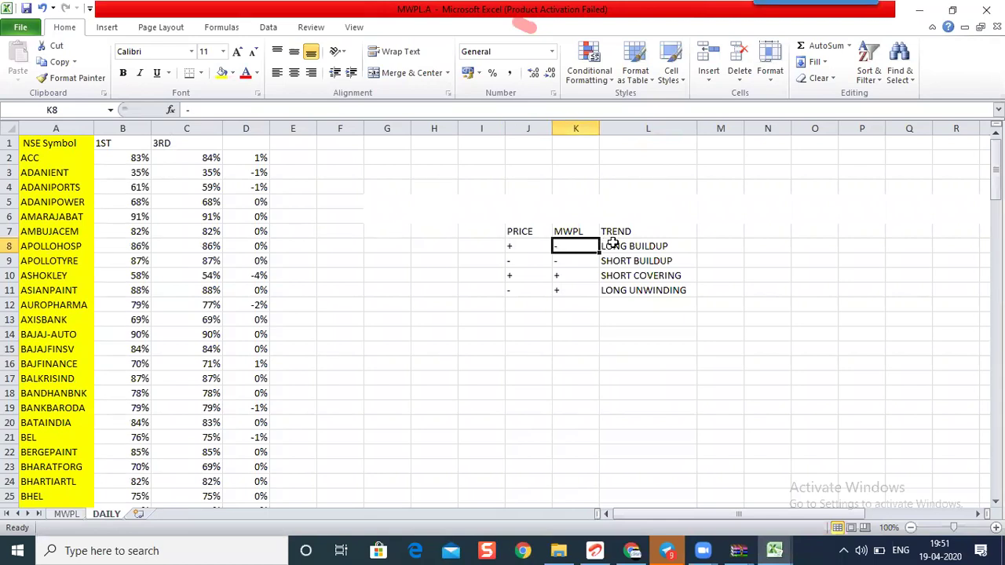
{"action": "key", "text": "Tab"}
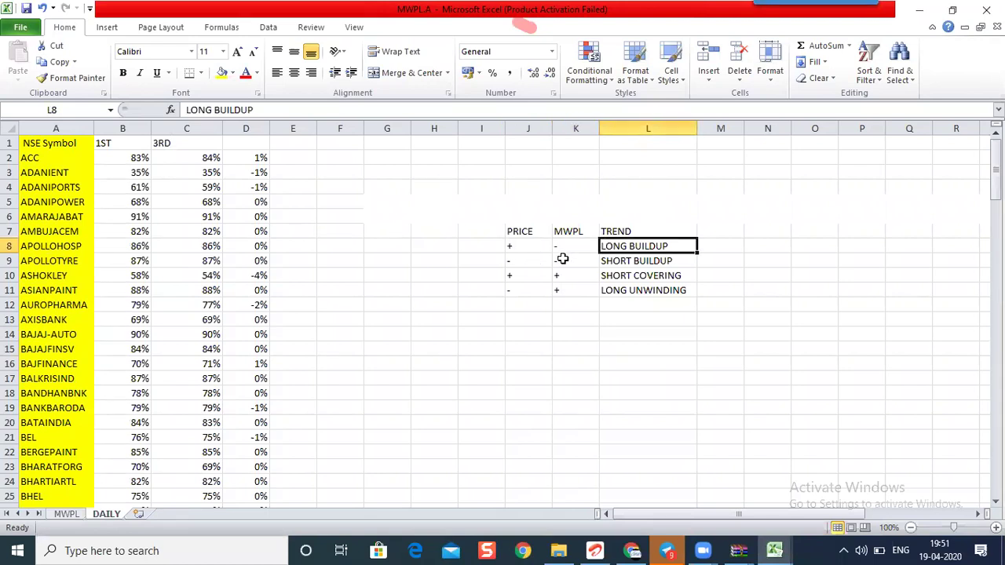
{"action": "key", "text": "Return"}
{"action": "left_click", "coordinate": [568, 261]}
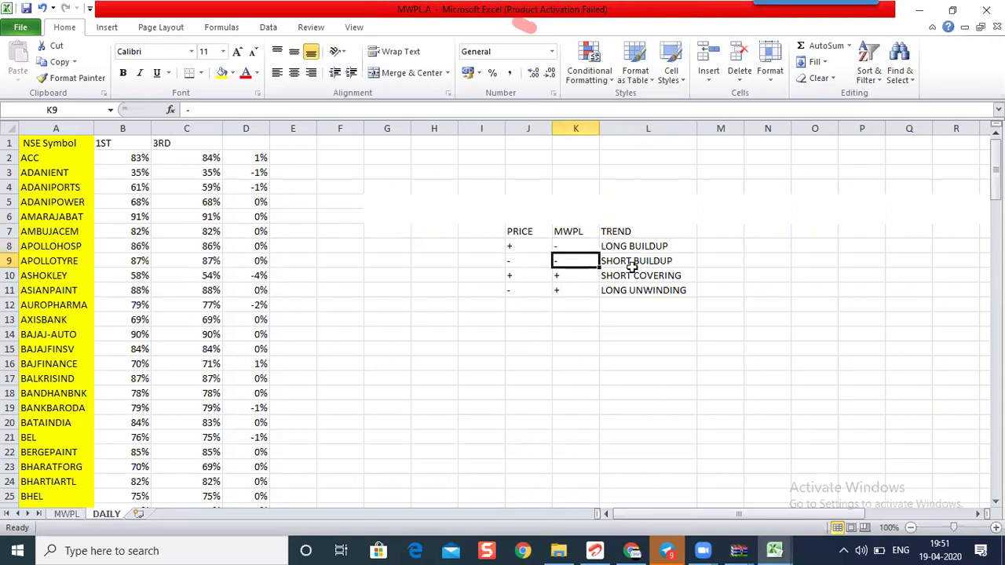
{"action": "left_click", "coordinate": [632, 265]}
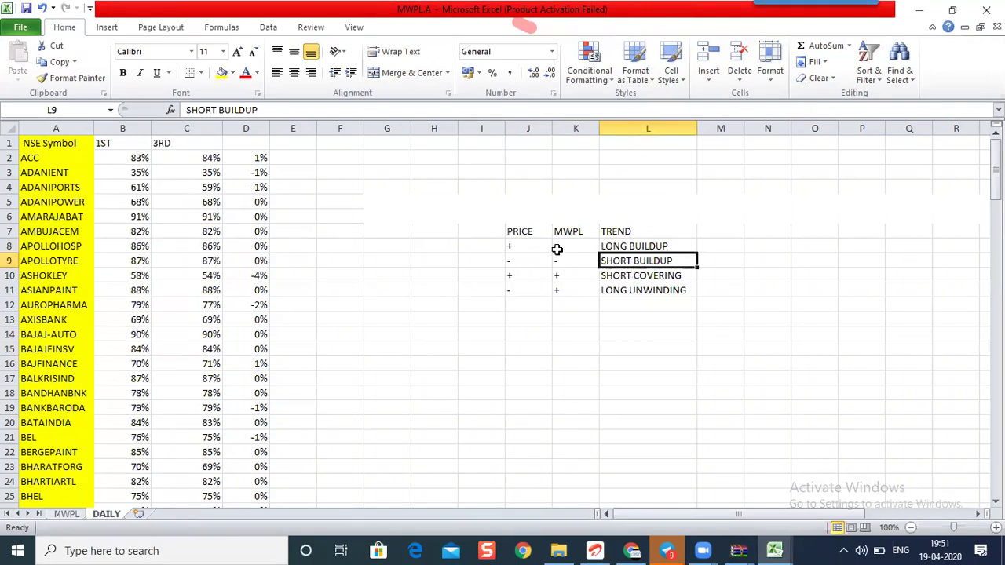
{"action": "key", "text": "Return"}
Examine the price and MWPL signs in the SHORT COVERING row against the neighbouring trend rows.
{"action": "left_click", "coordinate": [570, 275]}
{"action": "left_click", "coordinate": [508, 277]}
{"action": "left_click", "coordinate": [511, 261]}
{"action": "left_click", "coordinate": [510, 274]}
{"action": "left_click", "coordinate": [564, 275]}
{"action": "left_click", "coordinate": [620, 289]}
{"action": "left_click", "coordinate": [620, 276]}
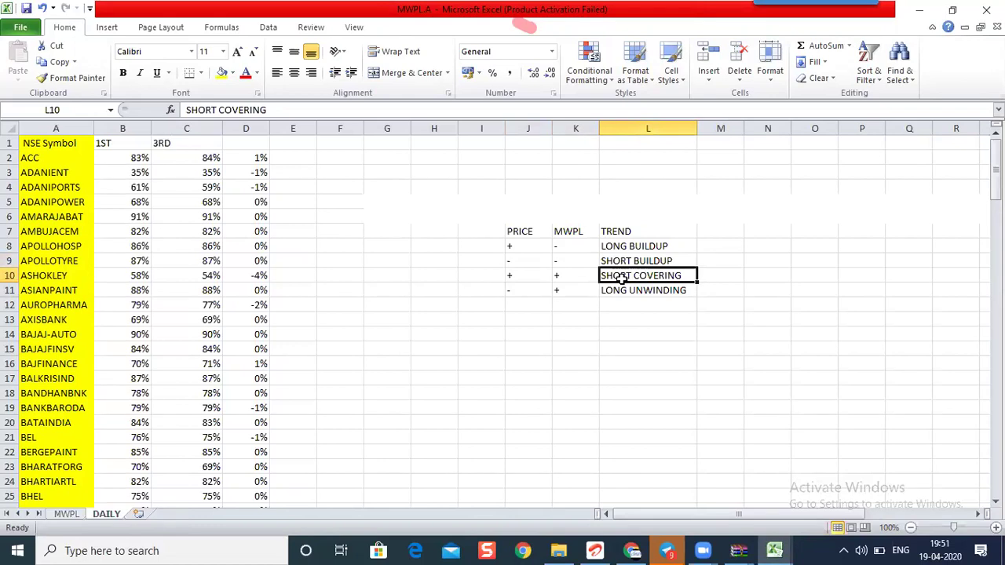
{"action": "left_click", "coordinate": [527, 244]}
{"action": "left_click", "coordinate": [517, 289]}
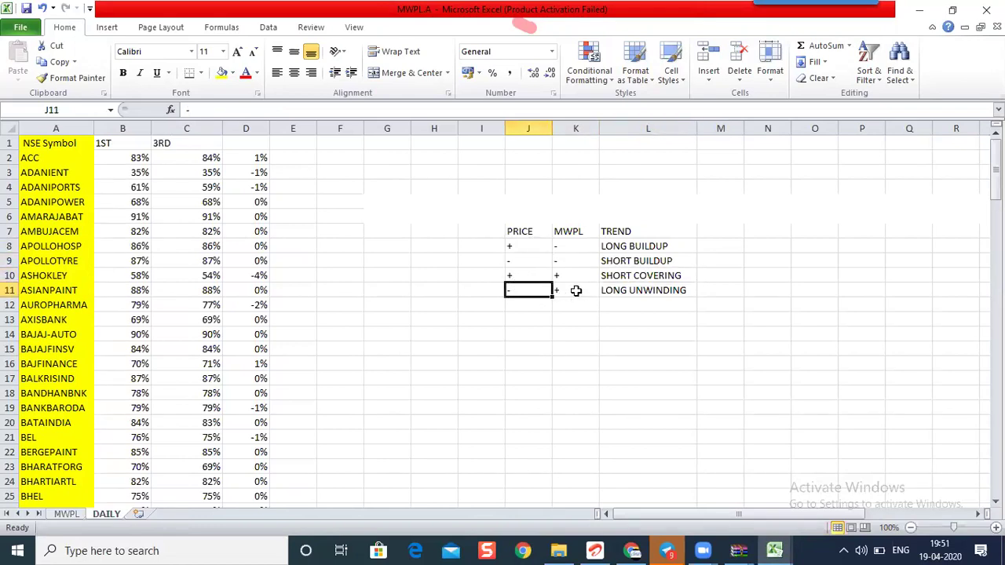
Move the SHORT COVERING row from J10:L10 to row 12, directly below LONG UNWINDING.
{"action": "left_click_drag", "start_coordinate": [520, 275], "coordinate": [663, 276]}
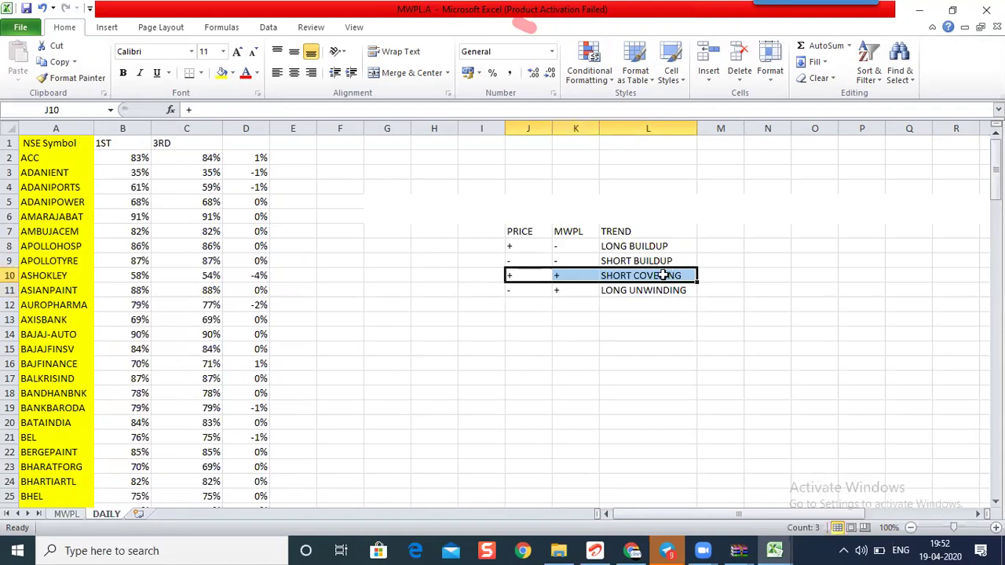
{"action": "key", "text": "ctrl+c"}
{"action": "left_click", "coordinate": [531, 305]}
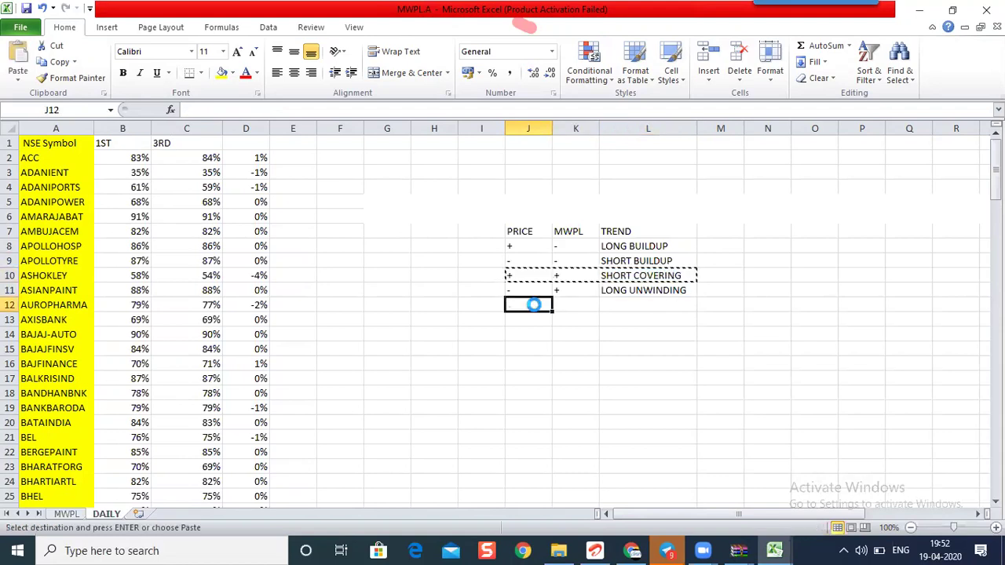
{"action": "key", "text": "Return"}
{"action": "left_click", "coordinate": [763, 273]}
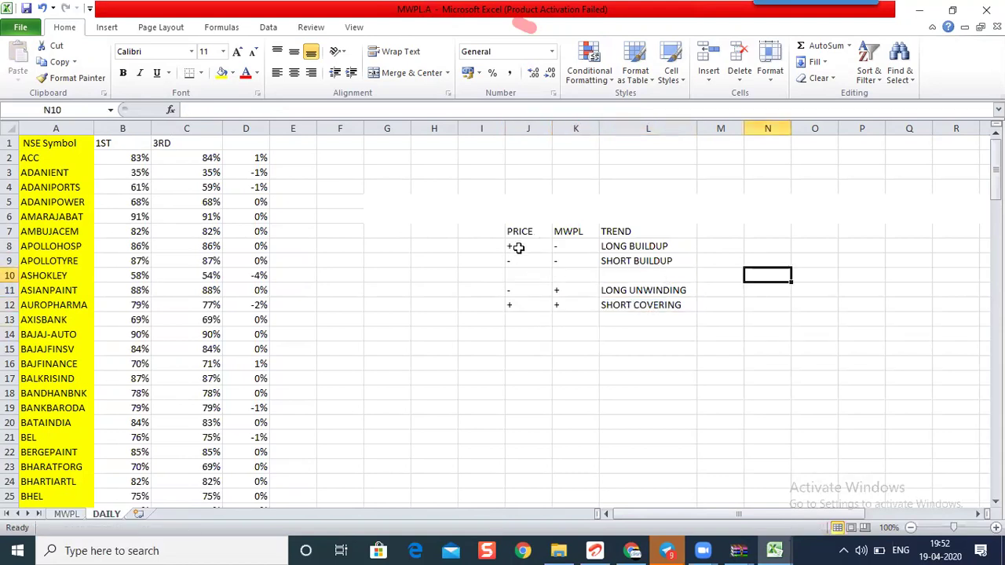
Compare the price and MWPL signs of the LONG BUILDUP row with those of the LONG UNWINDING row.
{"action": "left_click_drag", "start_coordinate": [518, 247], "coordinate": [623, 246]}
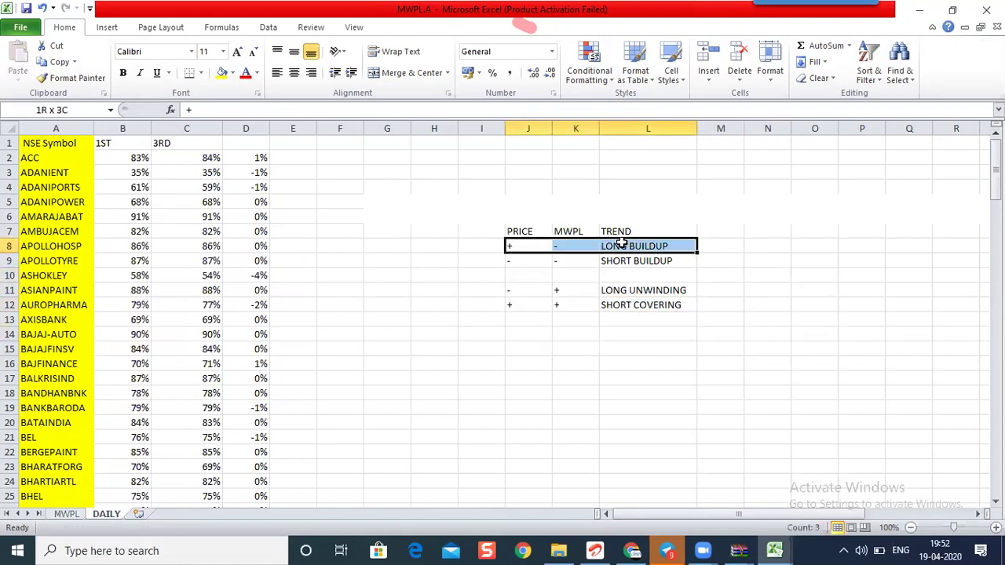
{"action": "left_click", "coordinate": [513, 247]}
{"action": "left_click", "coordinate": [573, 247]}
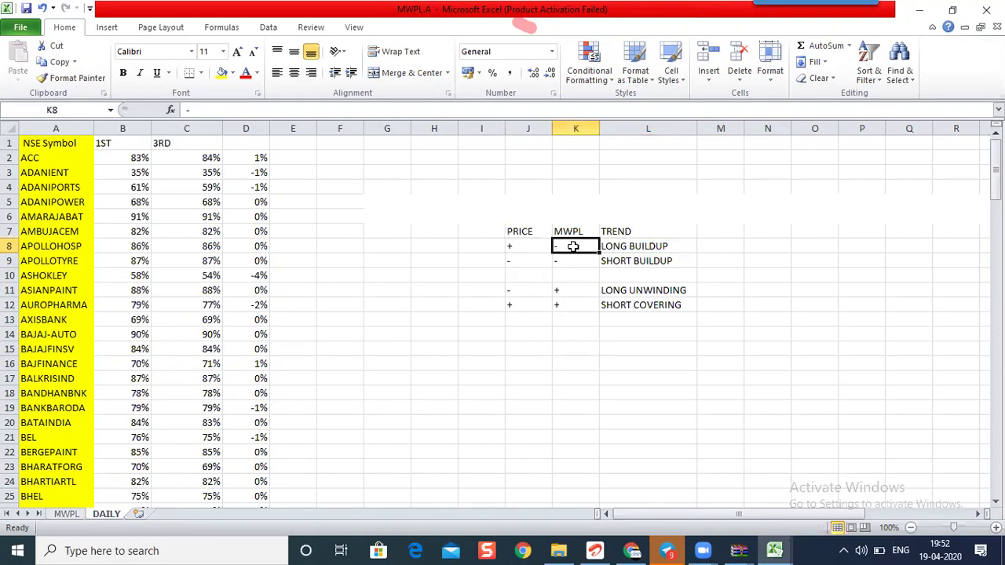
{"action": "left_click", "coordinate": [651, 243]}
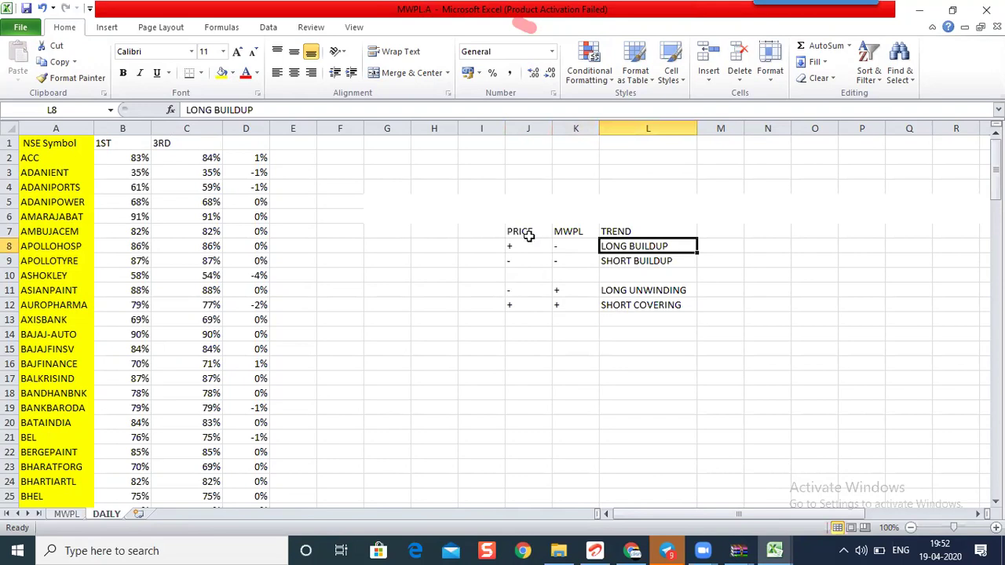
{"action": "left_click", "coordinate": [501, 248]}
{"action": "left_click", "coordinate": [513, 286]}
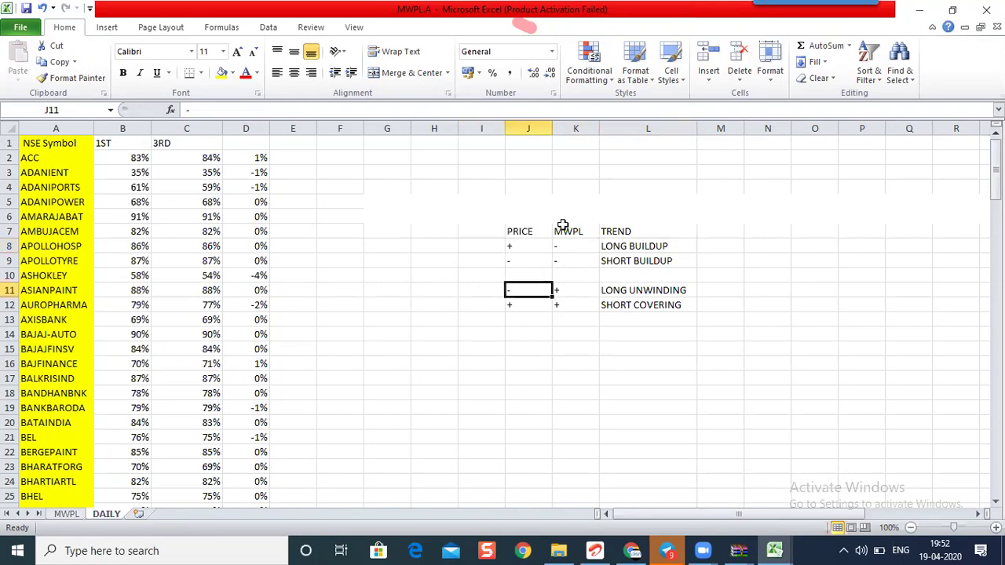
{"action": "left_click", "coordinate": [563, 225]}
{"action": "left_click", "coordinate": [560, 290]}
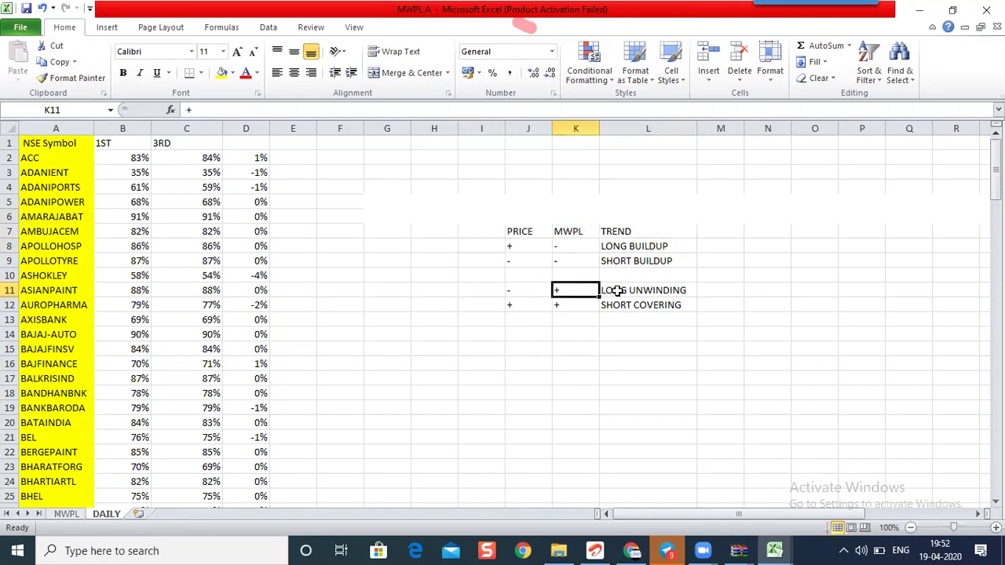
{"action": "left_click", "coordinate": [617, 290]}
{"action": "left_click", "coordinate": [708, 319]}
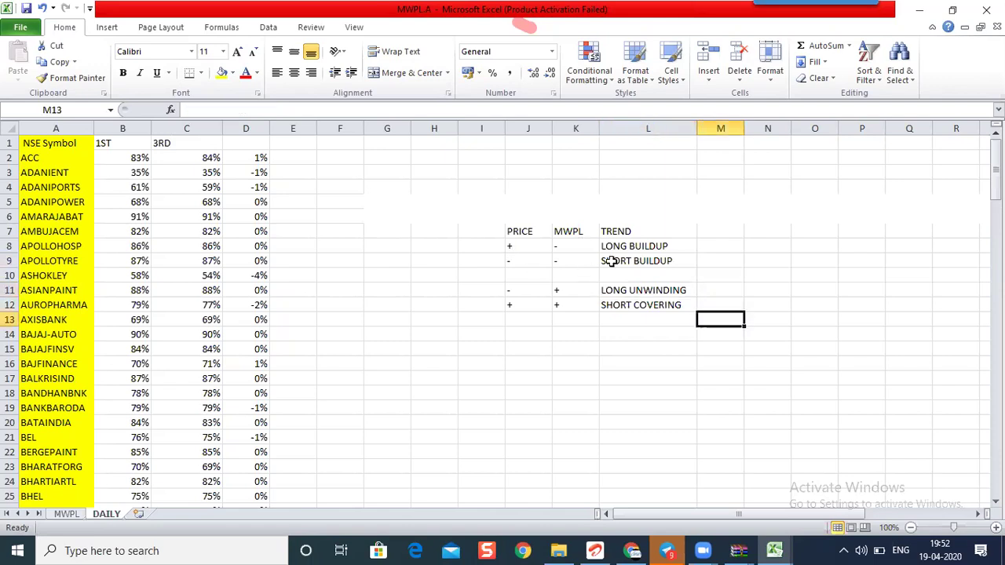
Compare the price and MWPL signs of the SHORT BUILDUP row with those of the SHORT COVERING row.
{"action": "left_click", "coordinate": [514, 260]}
{"action": "left_click", "coordinate": [564, 258]}
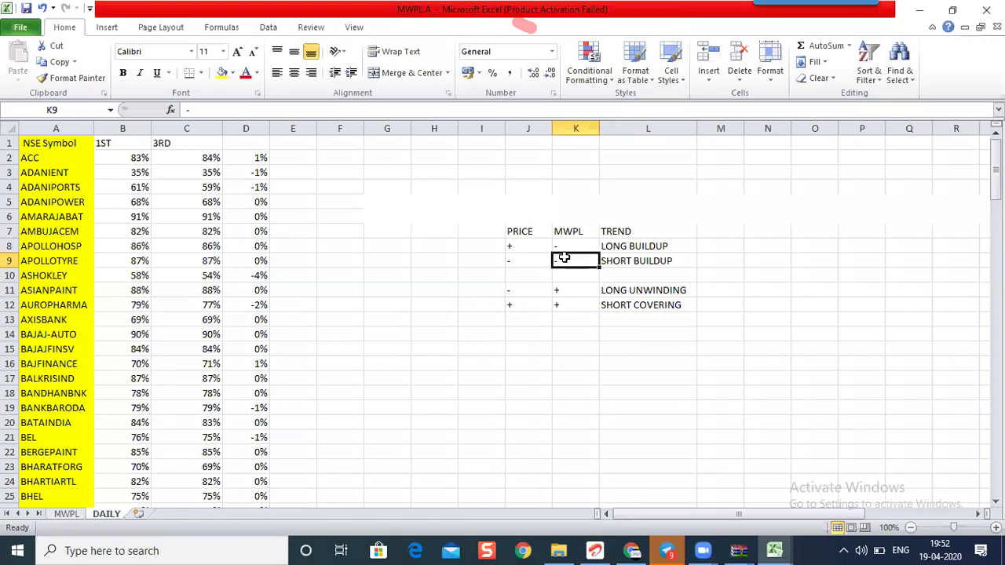
{"action": "left_click", "coordinate": [530, 264]}
{"action": "left_click", "coordinate": [563, 260]}
{"action": "left_click", "coordinate": [645, 264]}
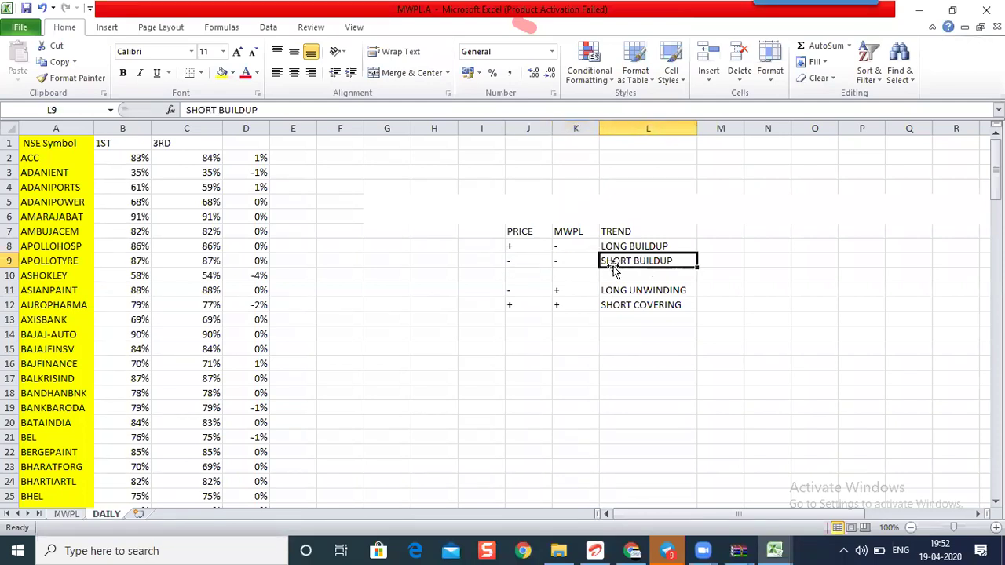
{"action": "left_click", "coordinate": [522, 307]}
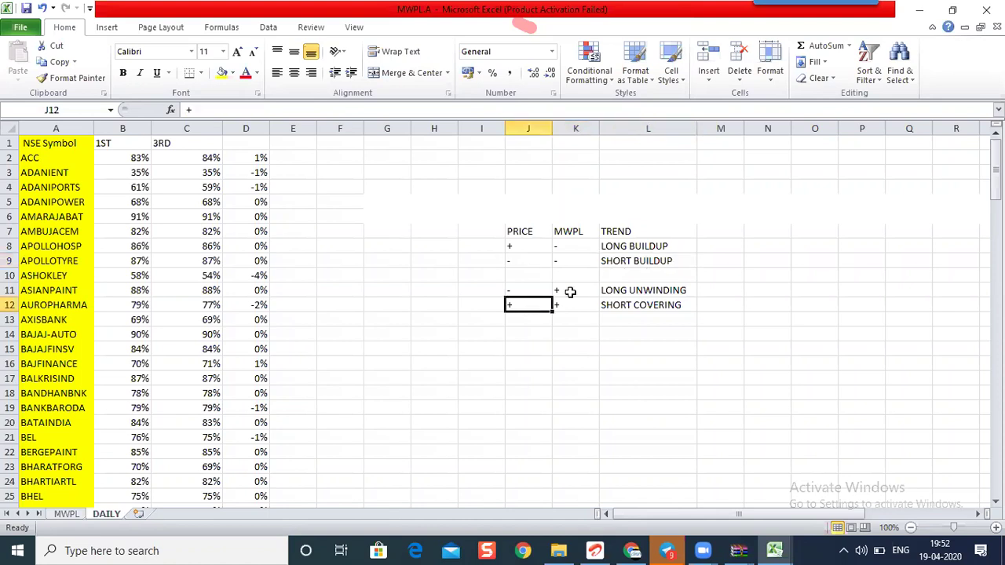
{"action": "left_click", "coordinate": [581, 261]}
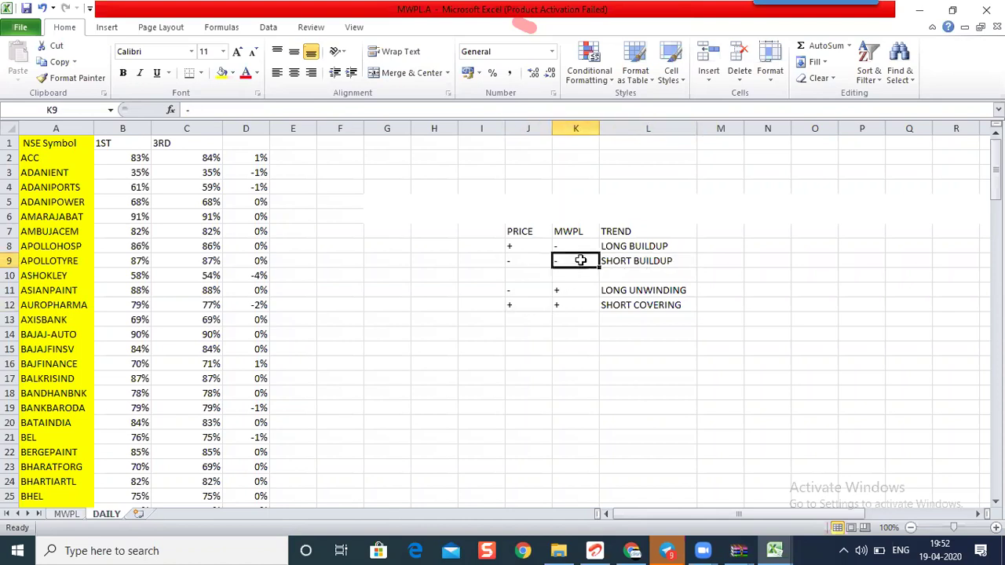
{"action": "left_click", "coordinate": [571, 306]}
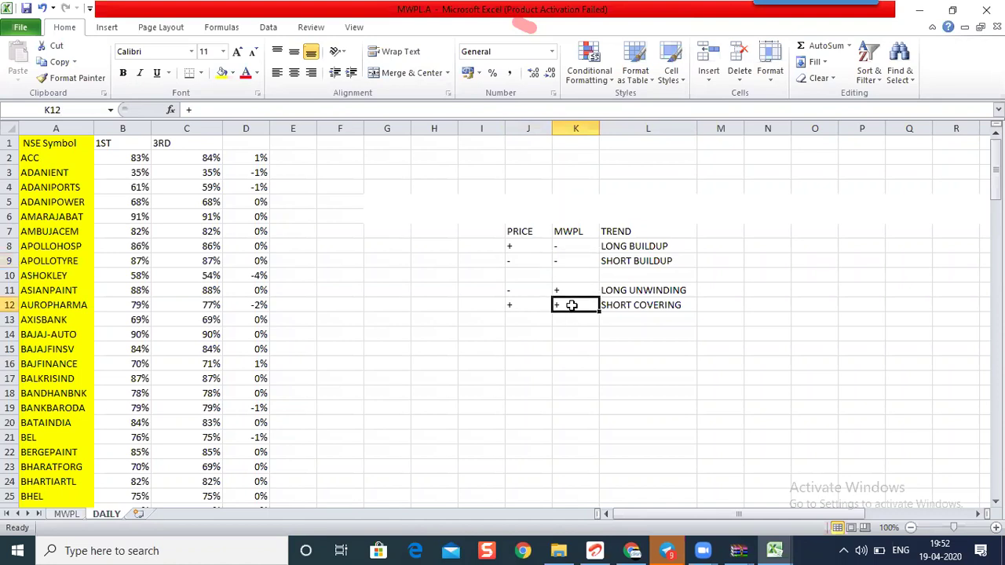
{"action": "left_click", "coordinate": [712, 336]}
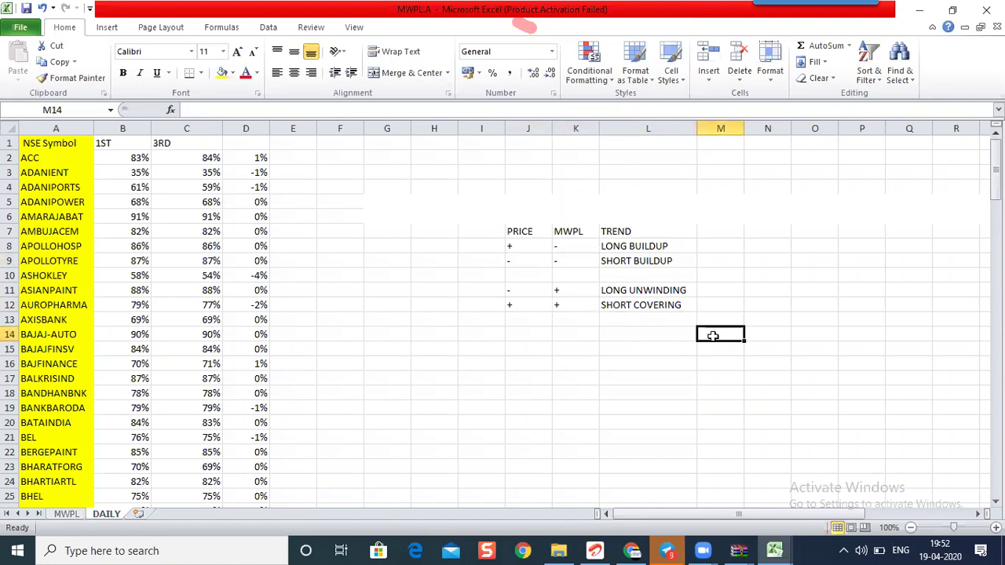
Switch to Chrome and open the moneycontrol Indian stock markets page in a new tab.
{"action": "left_click", "coordinate": [631, 550]}
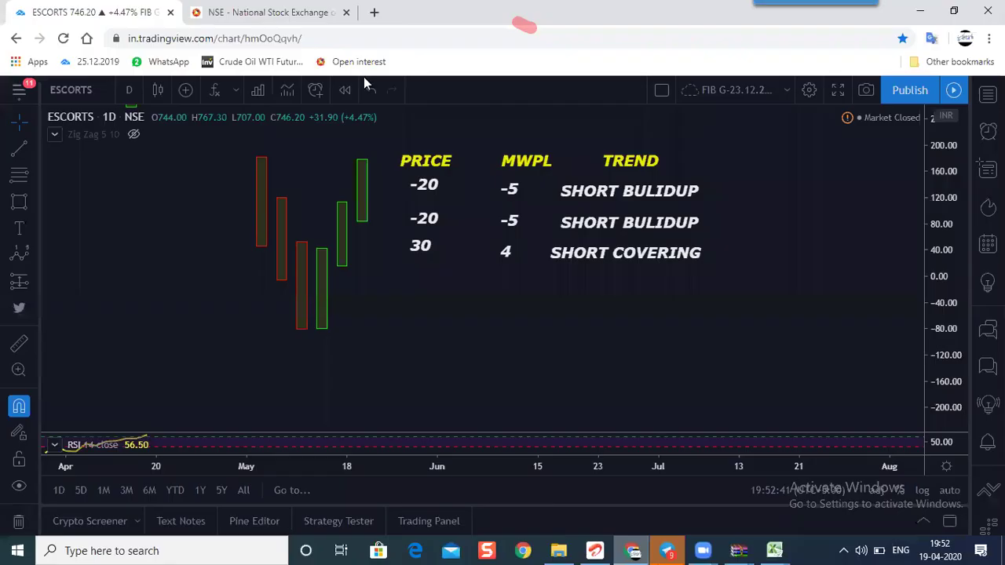
{"action": "left_click", "coordinate": [374, 13]}
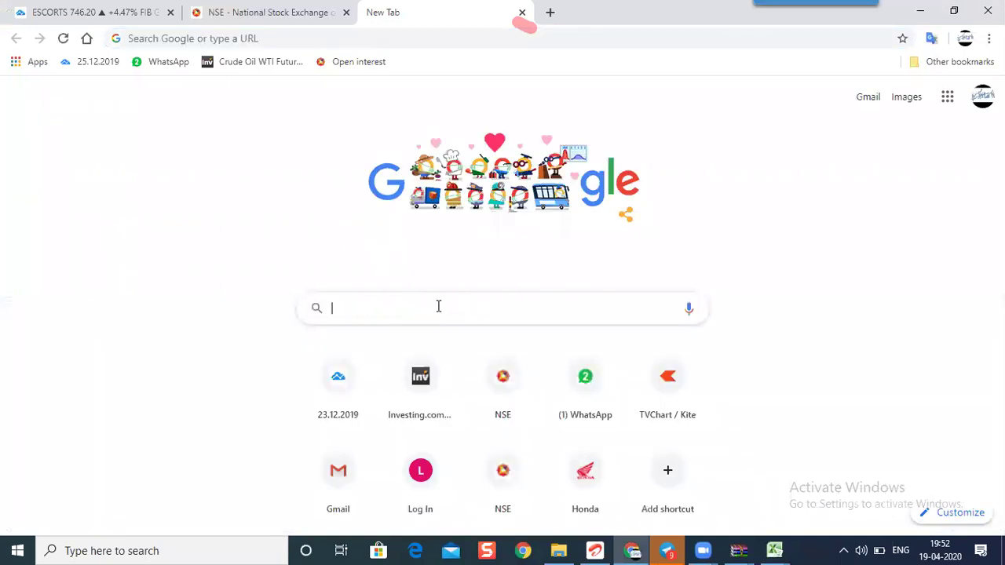
{"action": "type", "text": "MON"}
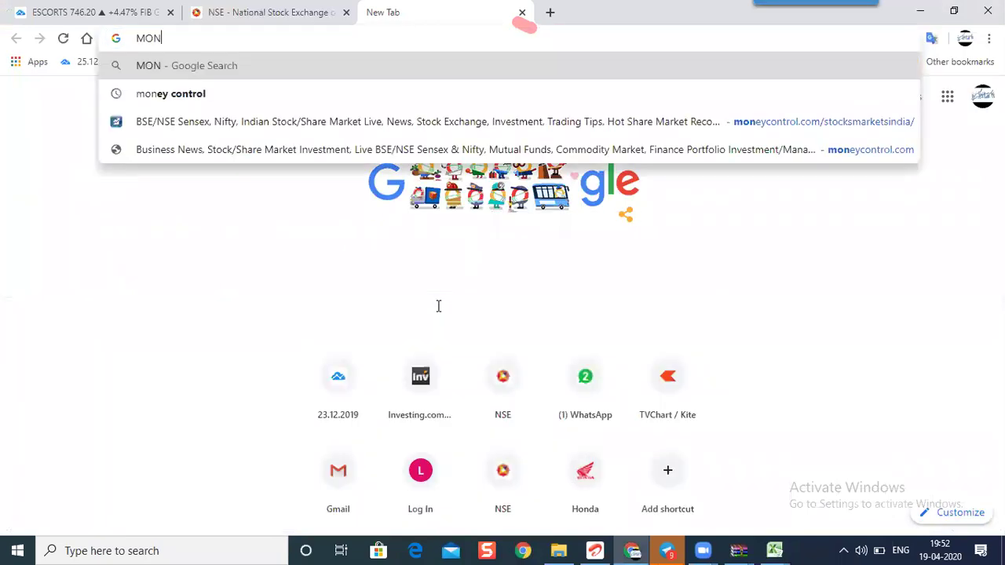
{"action": "type", "text": "EY"}
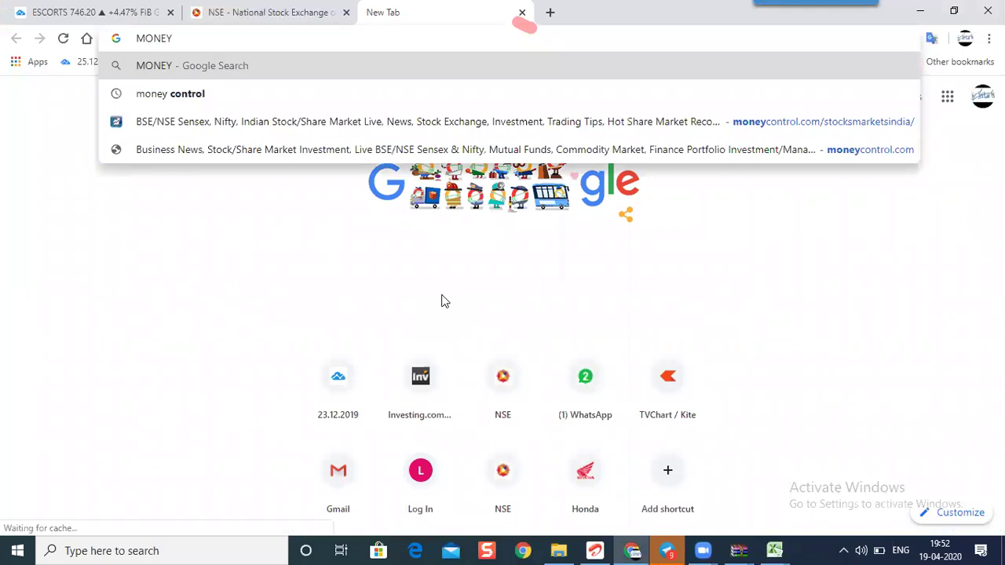
{"action": "left_click", "coordinate": [307, 129]}
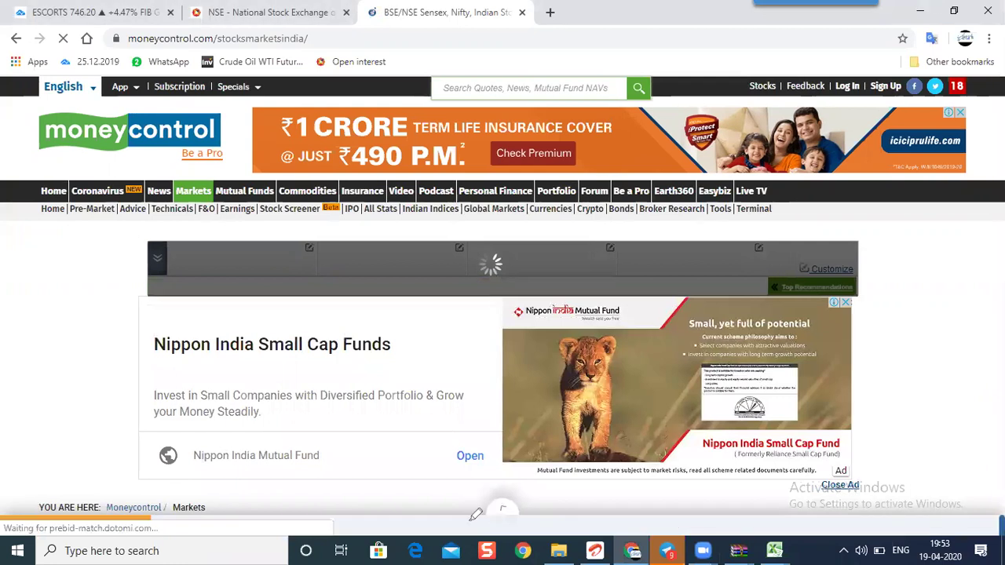
Expand the market dashboard on the moneycontrol page and look over its Indian and global indices.
{"action": "left_click_drag", "start_coordinate": [486, 514], "coordinate": [481, 519]}
{"action": "left_click", "coordinate": [503, 507]}
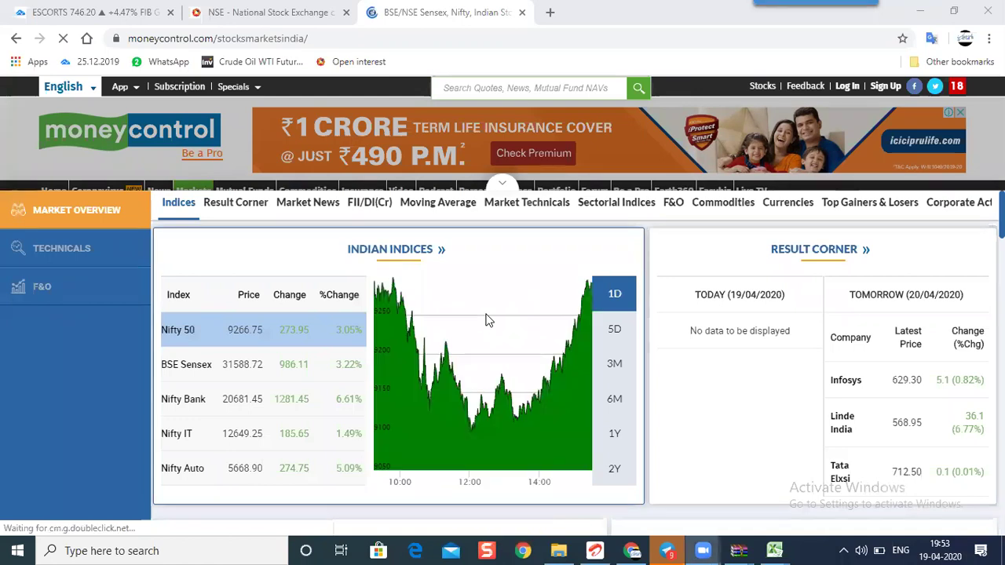
{"action": "scroll", "coordinate": [493, 314], "scroll_direction": "down", "scroll_amount": 2}
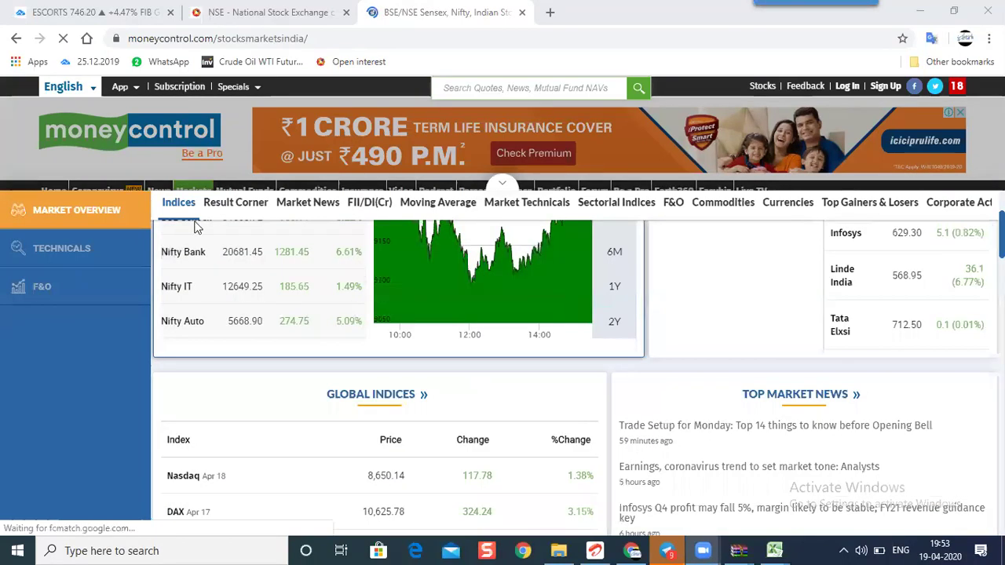
{"action": "scroll", "coordinate": [303, 205], "scroll_direction": "up", "scroll_amount": 2}
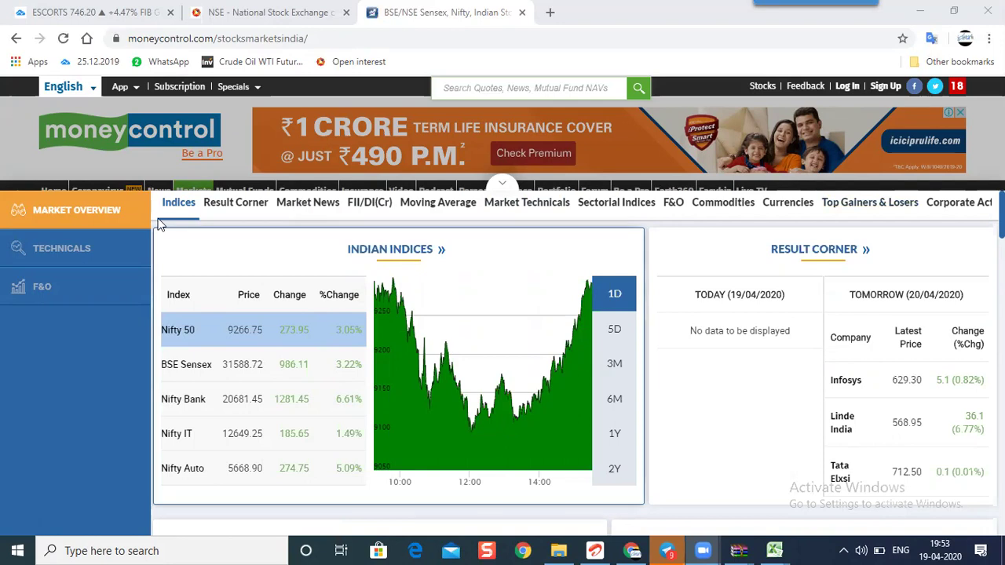
Examine the FII/DII cash and F&O charts and their net totals in the market overview.
{"action": "scroll", "coordinate": [755, 366], "scroll_direction": "down", "scroll_amount": 5}
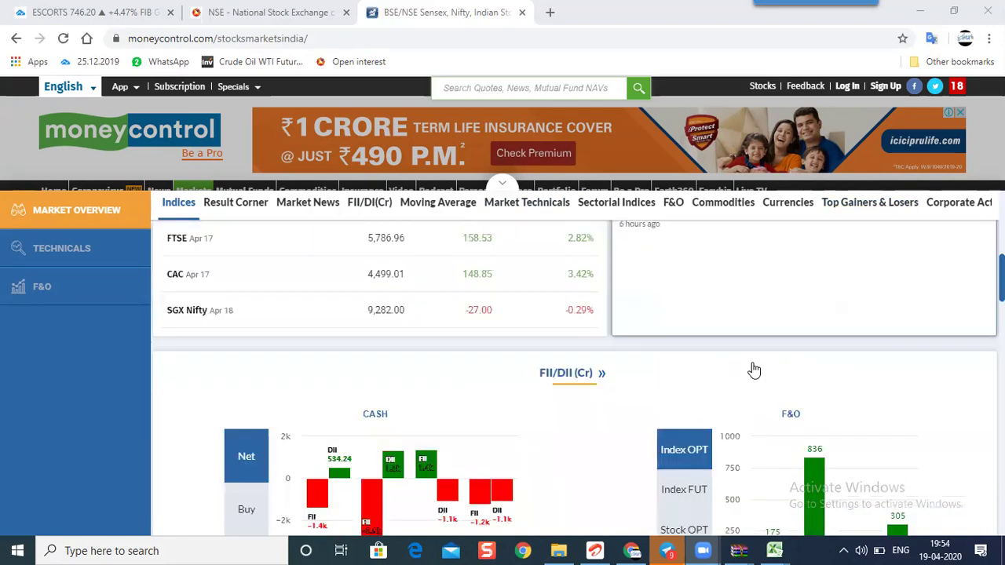
{"action": "scroll", "coordinate": [749, 366], "scroll_direction": "down", "scroll_amount": 3}
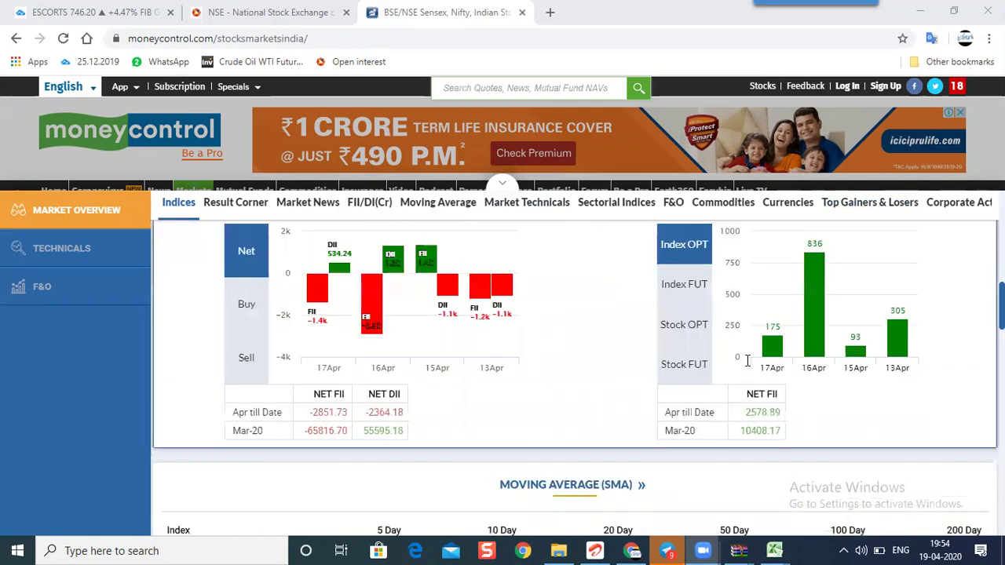
{"action": "scroll", "coordinate": [747, 359], "scroll_direction": "down", "scroll_amount": 2}
{"action": "scroll", "coordinate": [610, 347], "scroll_direction": "up", "scroll_amount": 1}
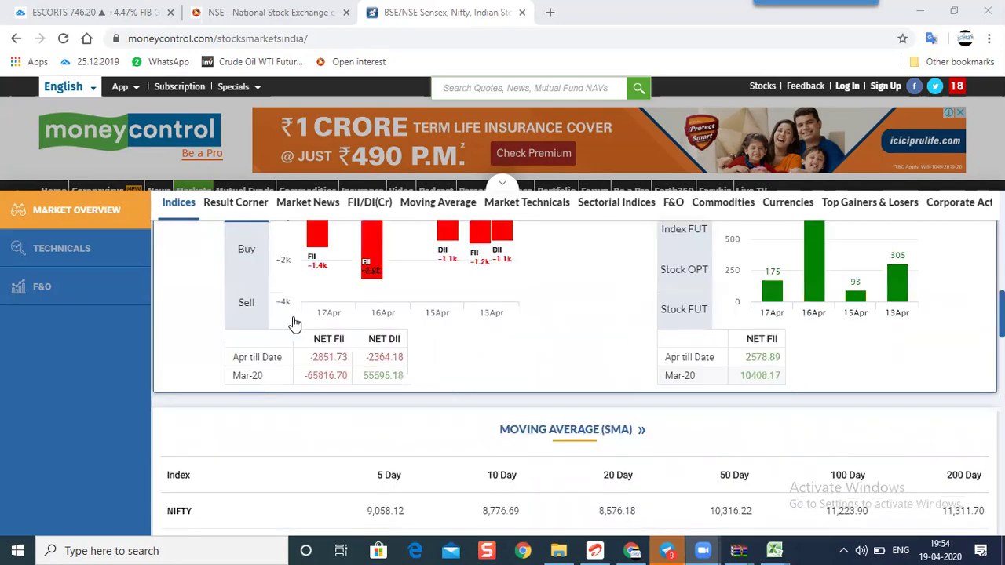
{"action": "scroll", "coordinate": [699, 331], "scroll_direction": "up", "scroll_amount": 3}
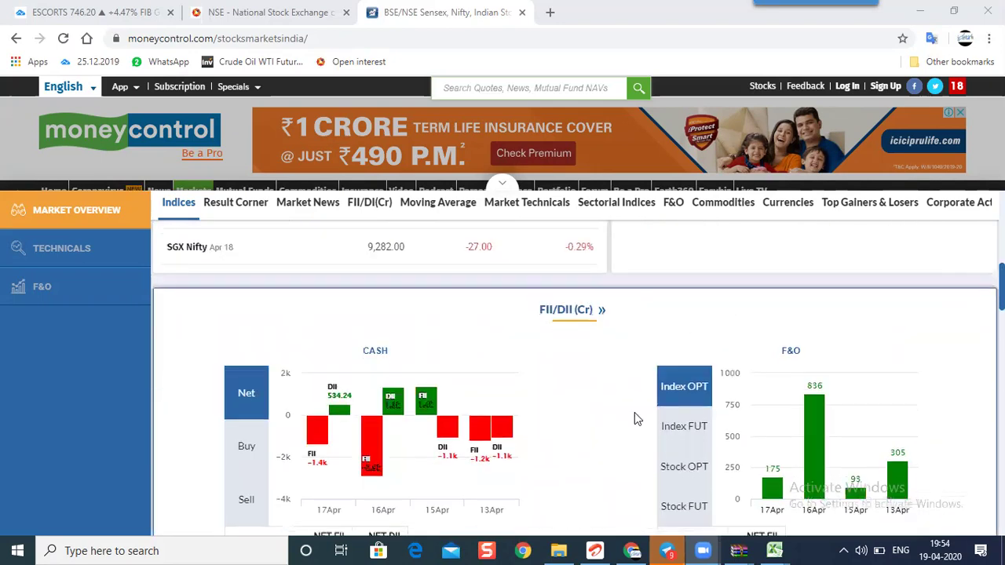
{"action": "scroll", "coordinate": [854, 352], "scroll_direction": "down", "scroll_amount": 5}
{"action": "scroll", "coordinate": [855, 322], "scroll_direction": "up", "scroll_amount": 2}
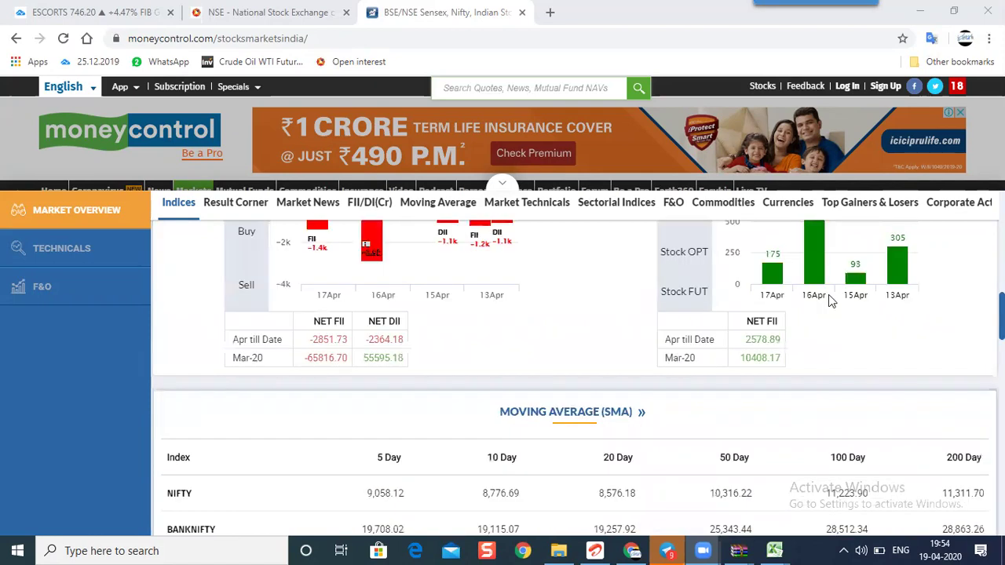
{"action": "scroll", "coordinate": [780, 336], "scroll_direction": "up", "scroll_amount": 1}
{"action": "scroll", "coordinate": [712, 378], "scroll_direction": "up", "scroll_amount": 1}
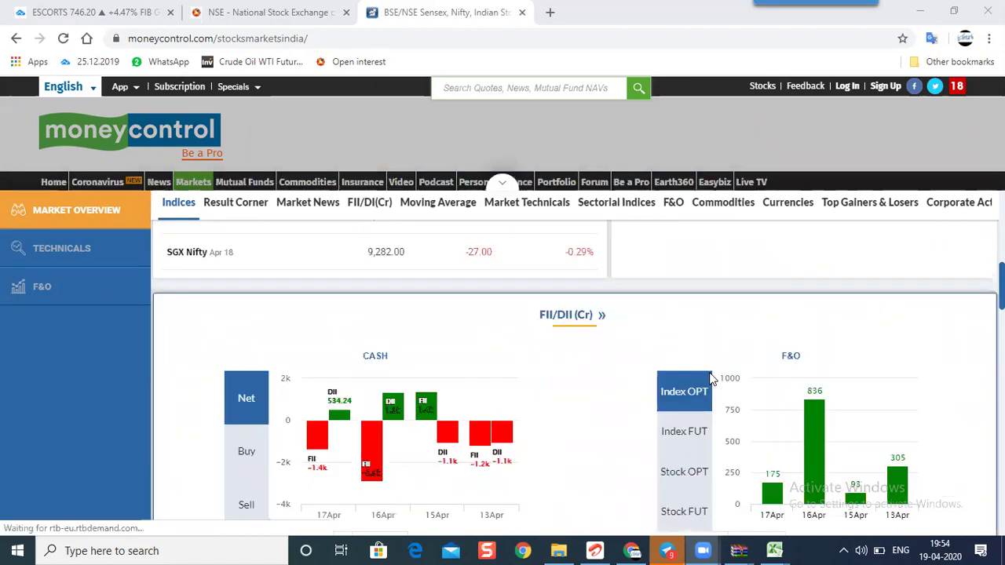
{"action": "scroll", "coordinate": [736, 359], "scroll_direction": "down", "scroll_amount": 2}
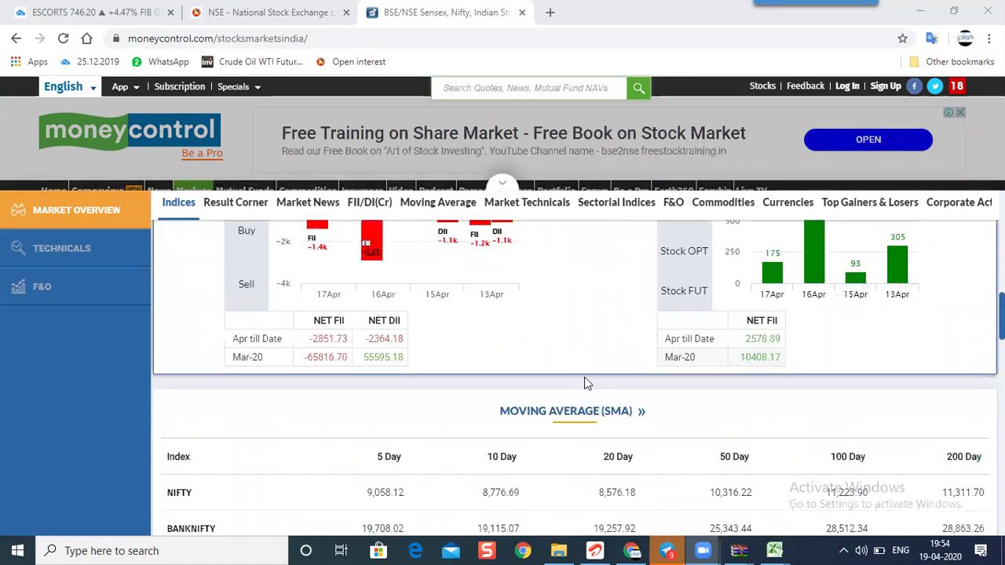
Review the rest of the market overview, from the moving averages and Market Technicals through sectoral indices to today's corporate actions.
{"action": "scroll", "coordinate": [291, 363], "scroll_direction": "down", "scroll_amount": 2}
{"action": "scroll", "coordinate": [241, 273], "scroll_direction": "down", "scroll_amount": 2}
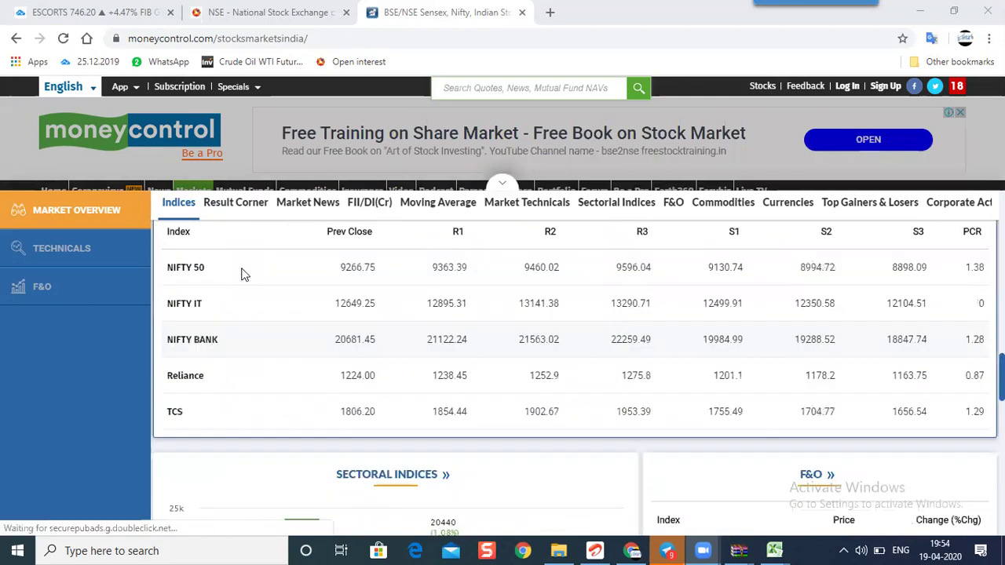
{"action": "scroll", "coordinate": [634, 340], "scroll_direction": "up", "scroll_amount": 1}
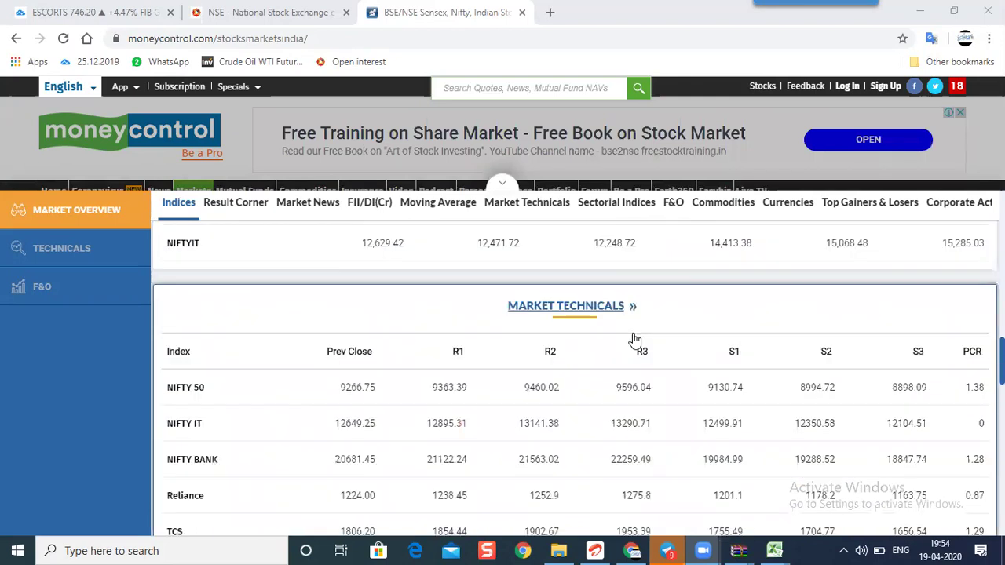
{"action": "scroll", "coordinate": [584, 383], "scroll_direction": "down", "scroll_amount": 1}
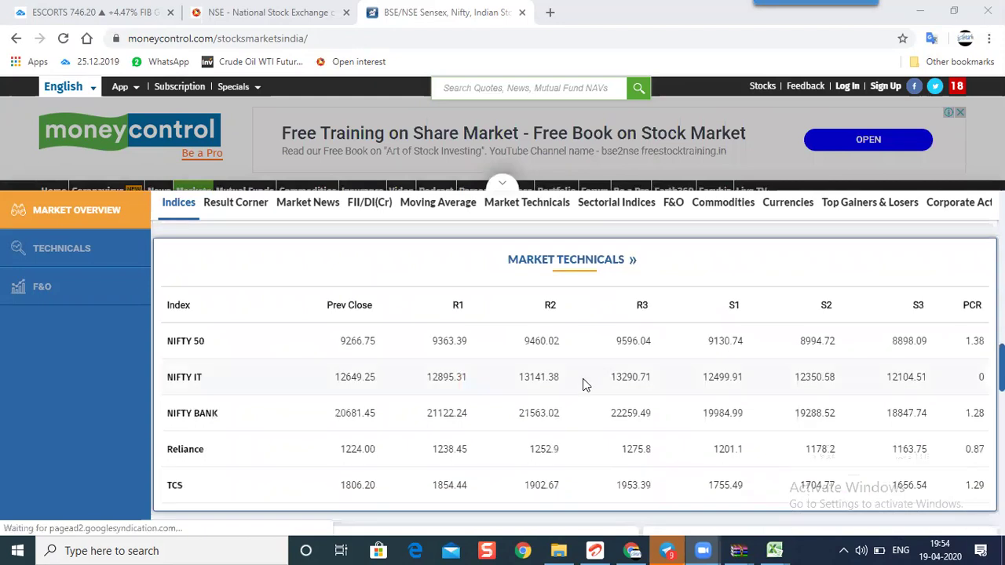
{"action": "scroll", "coordinate": [583, 384], "scroll_direction": "down", "scroll_amount": 3}
{"action": "scroll", "coordinate": [641, 341], "scroll_direction": "down", "scroll_amount": 1}
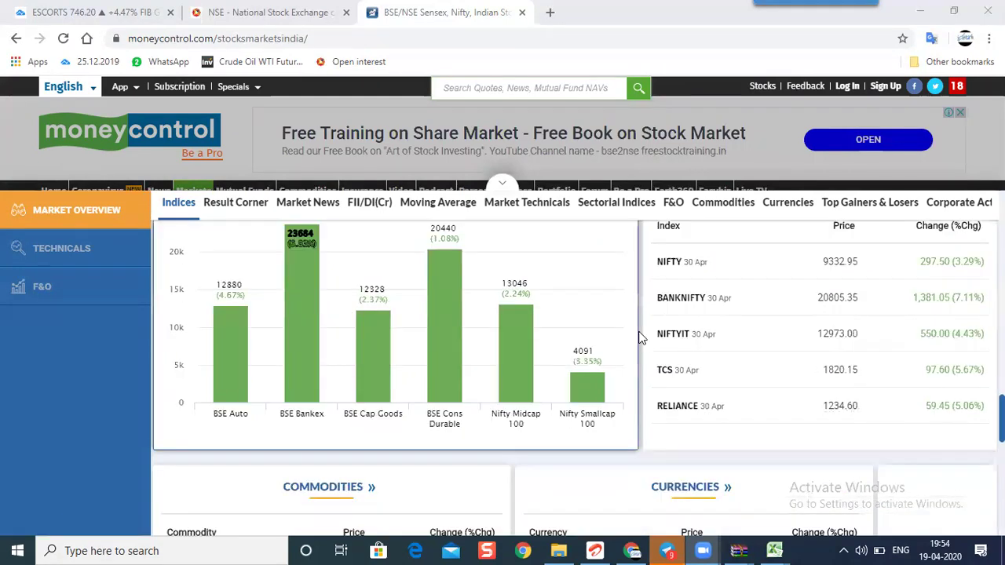
{"action": "scroll", "coordinate": [637, 342], "scroll_direction": "down", "scroll_amount": 1}
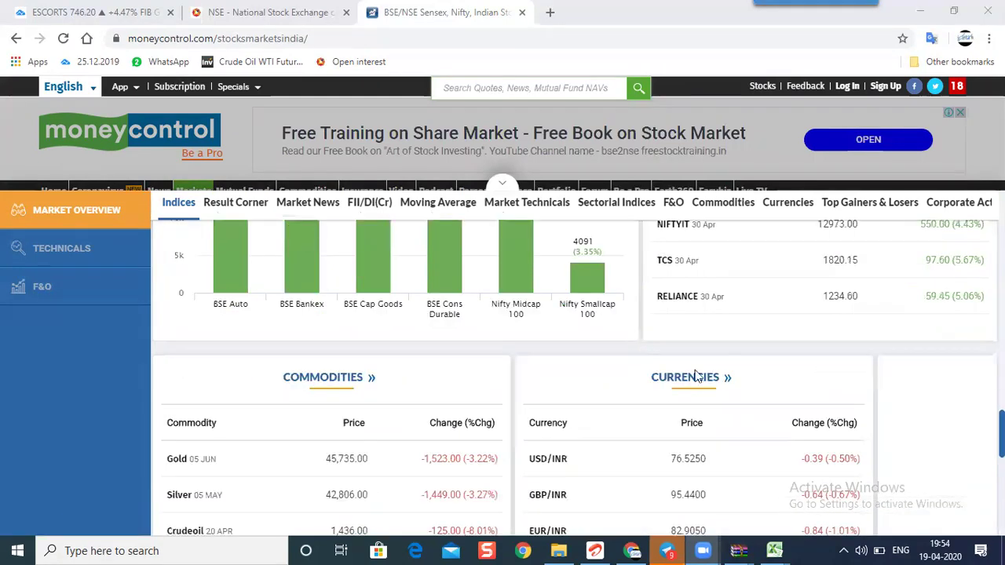
{"action": "scroll", "coordinate": [780, 251], "scroll_direction": "down", "scroll_amount": 3}
{"action": "scroll", "coordinate": [791, 271], "scroll_direction": "down", "scroll_amount": 2}
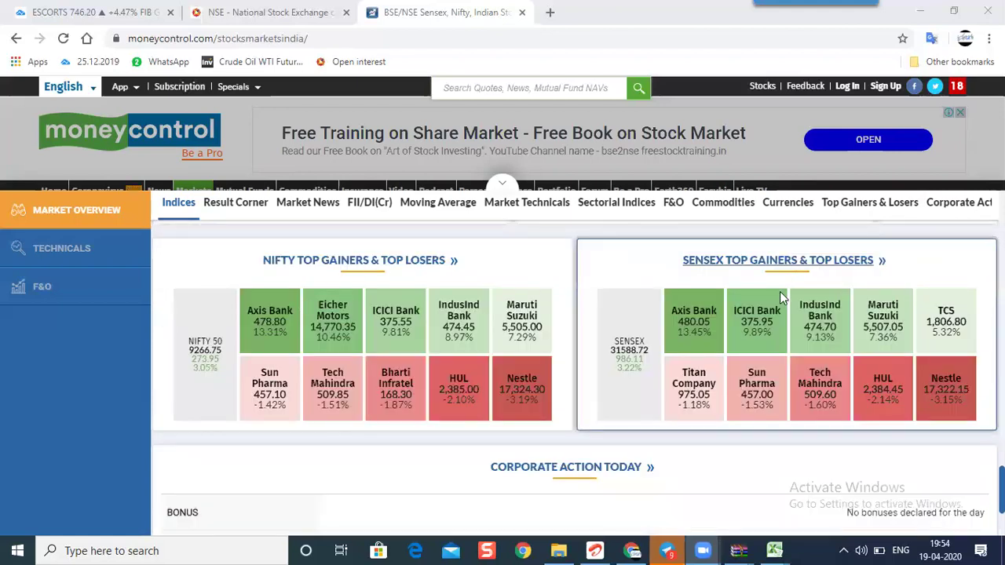
{"action": "scroll", "coordinate": [712, 319], "scroll_direction": "down", "scroll_amount": 2}
{"action": "scroll", "coordinate": [506, 377], "scroll_direction": "down", "scroll_amount": 1}
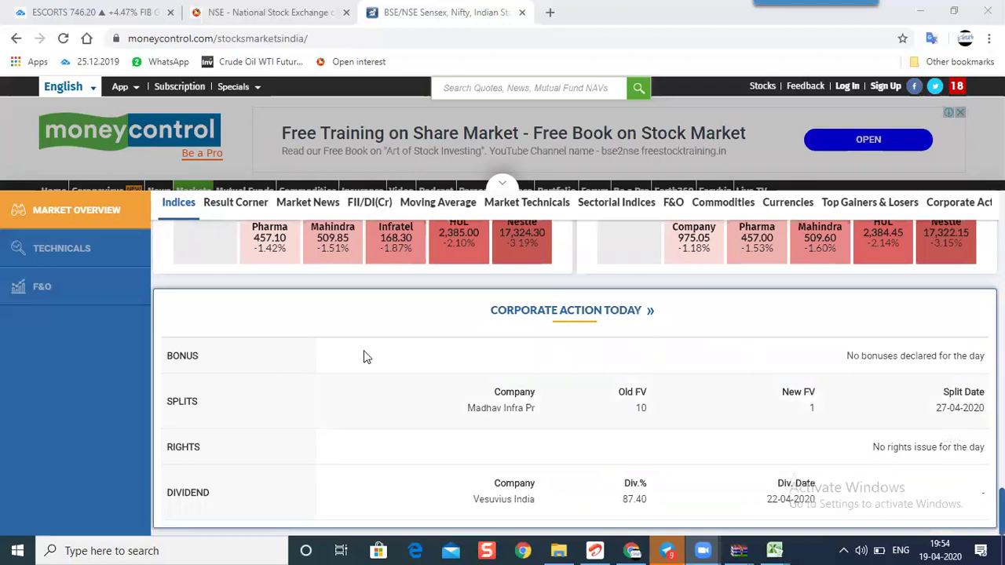
Go through the Technicals section to the F&O section and examine it down to the Open Interest Analysis lists.
{"action": "left_click", "coordinate": [81, 249]}
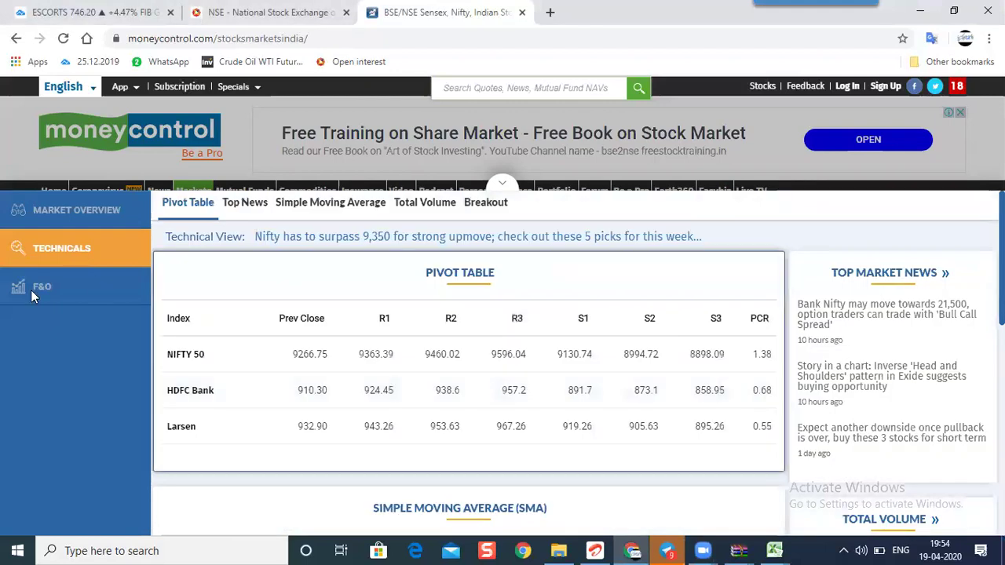
{"action": "left_click", "coordinate": [66, 286]}
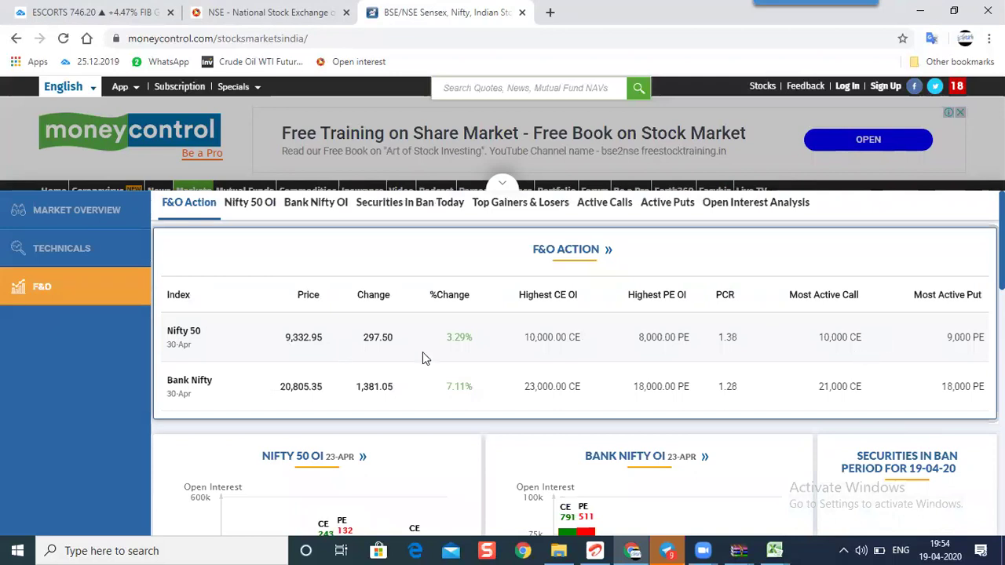
{"action": "scroll", "coordinate": [852, 370], "scroll_direction": "down", "scroll_amount": 3}
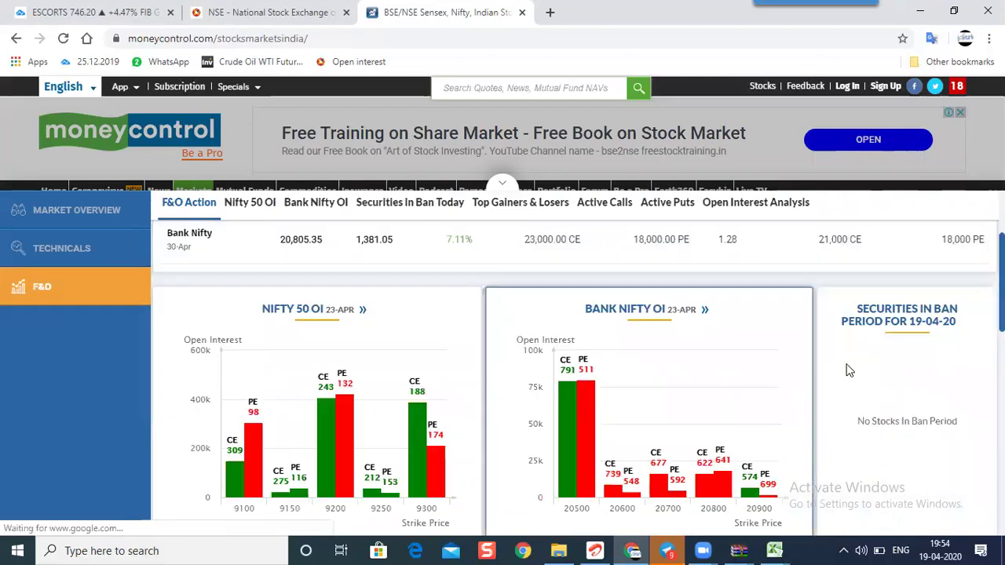
{"action": "scroll", "coordinate": [299, 297], "scroll_direction": "down", "scroll_amount": 1}
{"action": "scroll", "coordinate": [422, 350], "scroll_direction": "down", "scroll_amount": 2}
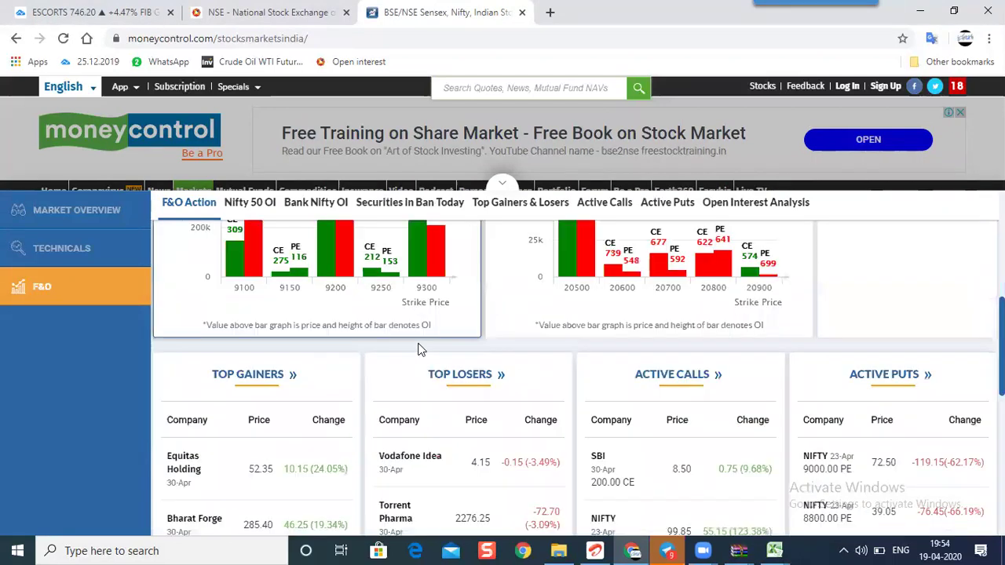
{"action": "scroll", "coordinate": [296, 301], "scroll_direction": "down", "scroll_amount": 3}
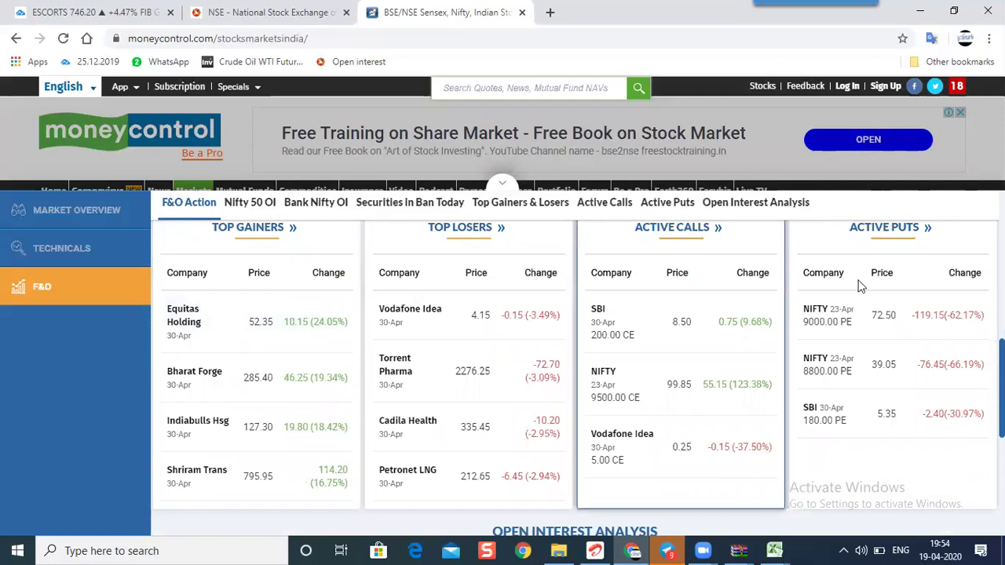
{"action": "scroll", "coordinate": [743, 302], "scroll_direction": "down", "scroll_amount": 2}
{"action": "scroll", "coordinate": [845, 294], "scroll_direction": "down", "scroll_amount": 1}
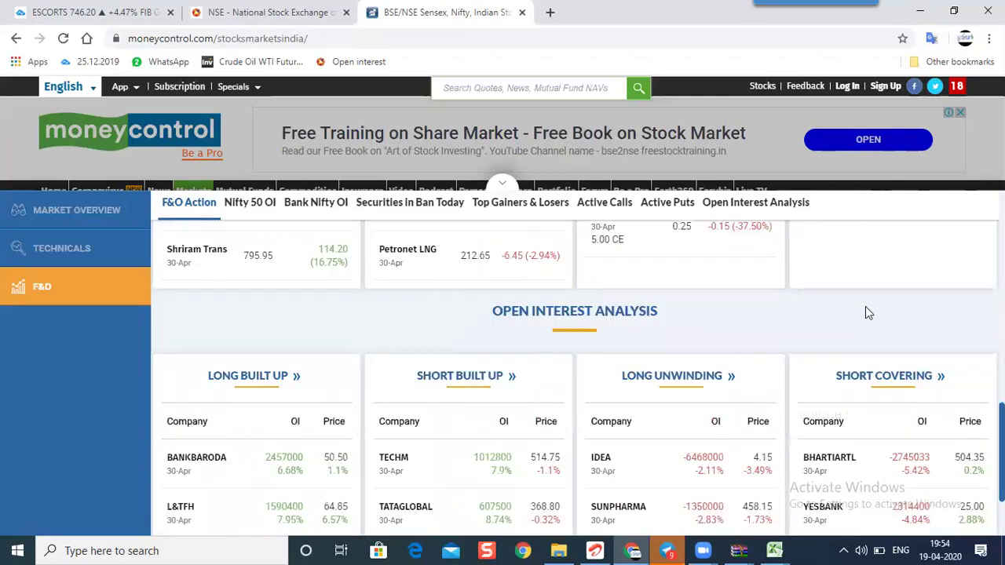
{"action": "scroll", "coordinate": [866, 274], "scroll_direction": "down", "scroll_amount": 1}
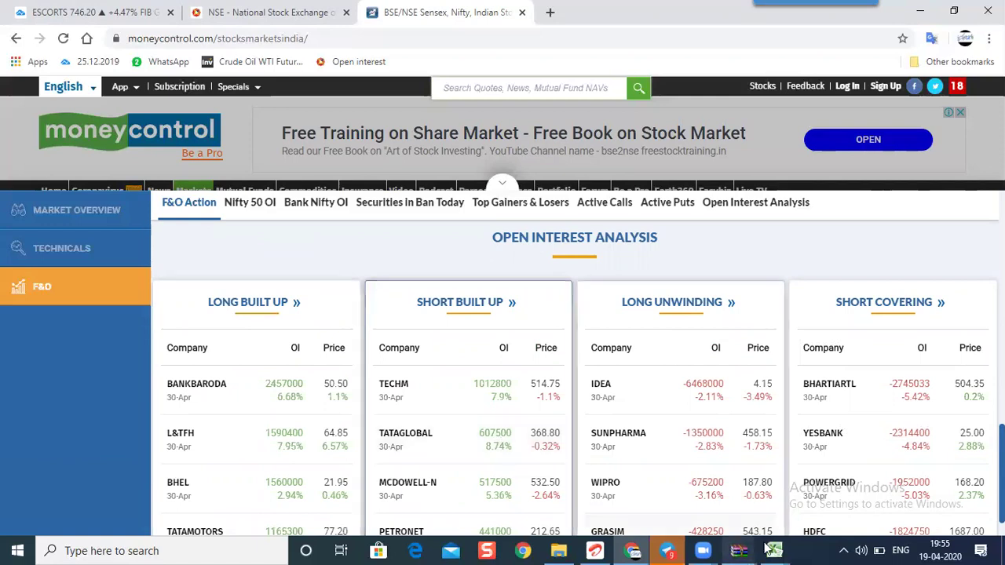
In the Excel sign table, change the trend names in L8 and L9 to LONG BUILTUP and SHORT BUILTUP.
{"action": "mouse_move", "coordinate": [772, 549]}
{"action": "left_click", "coordinate": [912, 462]}
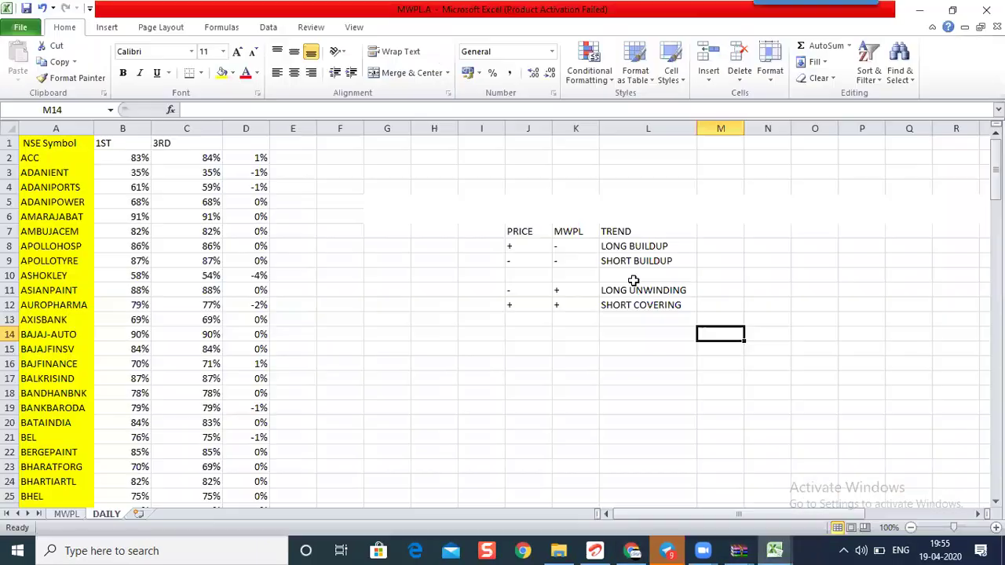
{"action": "left_click", "coordinate": [657, 247]}
{"action": "double_click", "coordinate": [658, 247]}
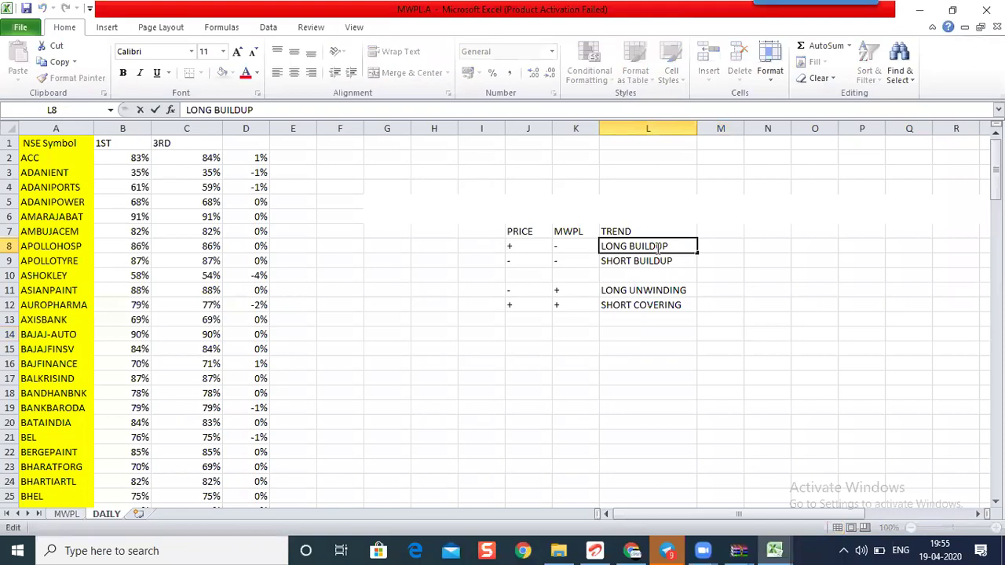
{"action": "key", "text": "BackSpace"}
{"action": "type", "text": "T"}
{"action": "double_click", "coordinate": [660, 263]}
{"action": "key", "text": "BackSpace"}
{"action": "type", "text": "T"}
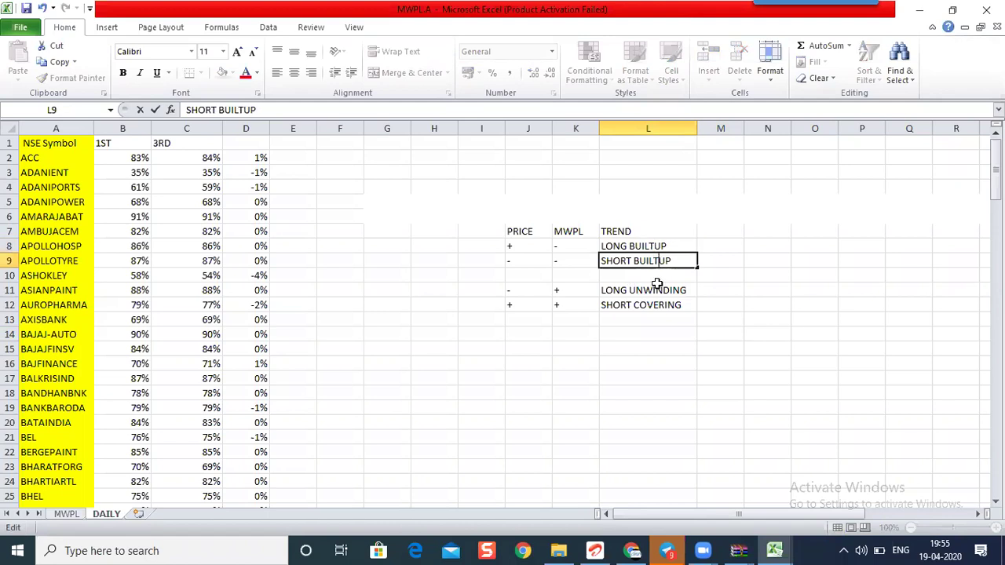
{"action": "left_click", "coordinate": [792, 336]}
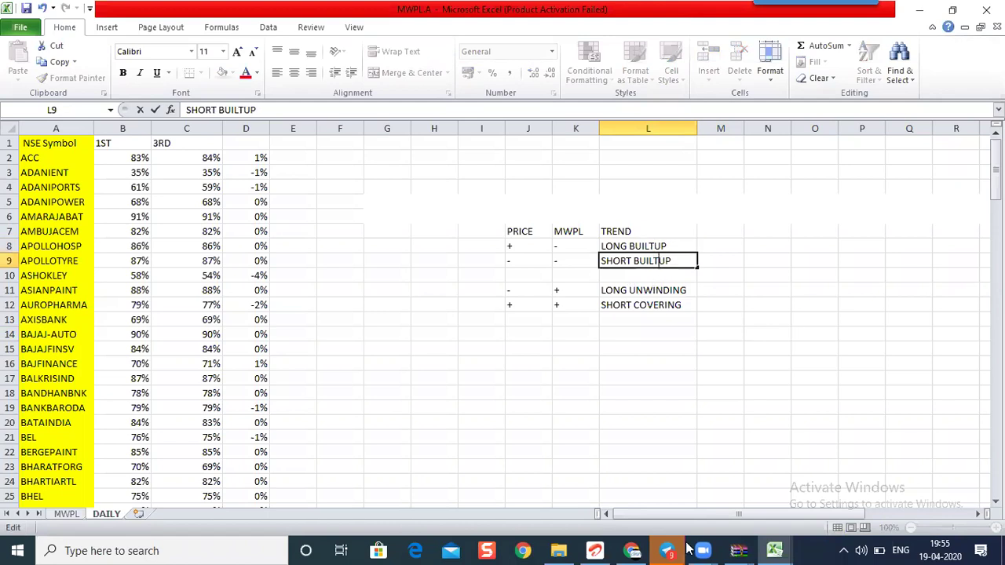
Return to the moneycontrol page in Chrome, compare the four Open Interest Analysis lists and go back up to F&O Action.
{"action": "left_click", "coordinate": [634, 550]}
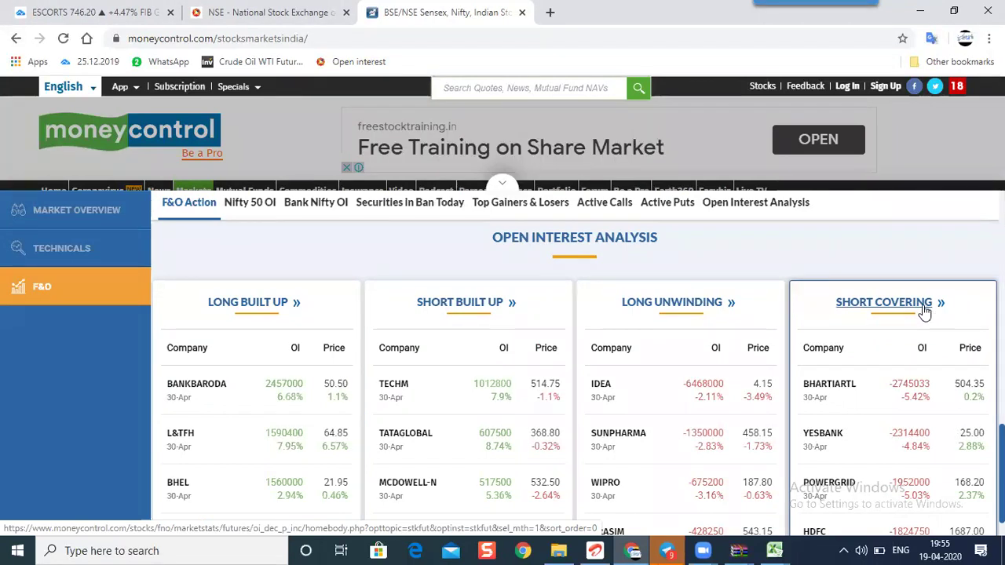
{"action": "scroll", "coordinate": [372, 343], "scroll_direction": "up", "scroll_amount": 10}
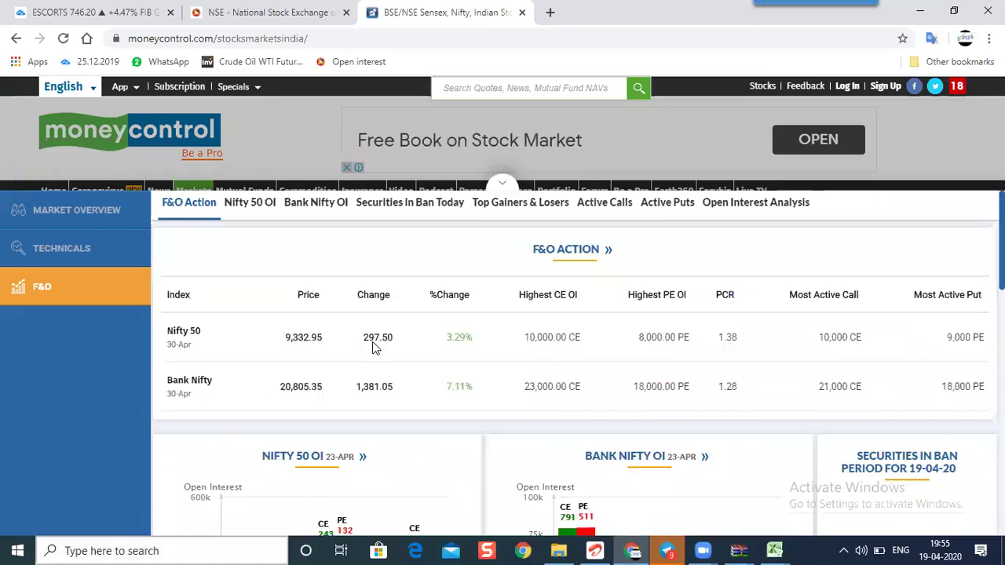
Go down to the Open Interest Analysis lists and review the long, short, unwinding and covering categories.
{"action": "scroll", "coordinate": [444, 380], "scroll_direction": "down", "scroll_amount": 5}
{"action": "scroll", "coordinate": [444, 384], "scroll_direction": "down", "scroll_amount": 3}
{"action": "scroll", "coordinate": [251, 279], "scroll_direction": "down", "scroll_amount": 2}
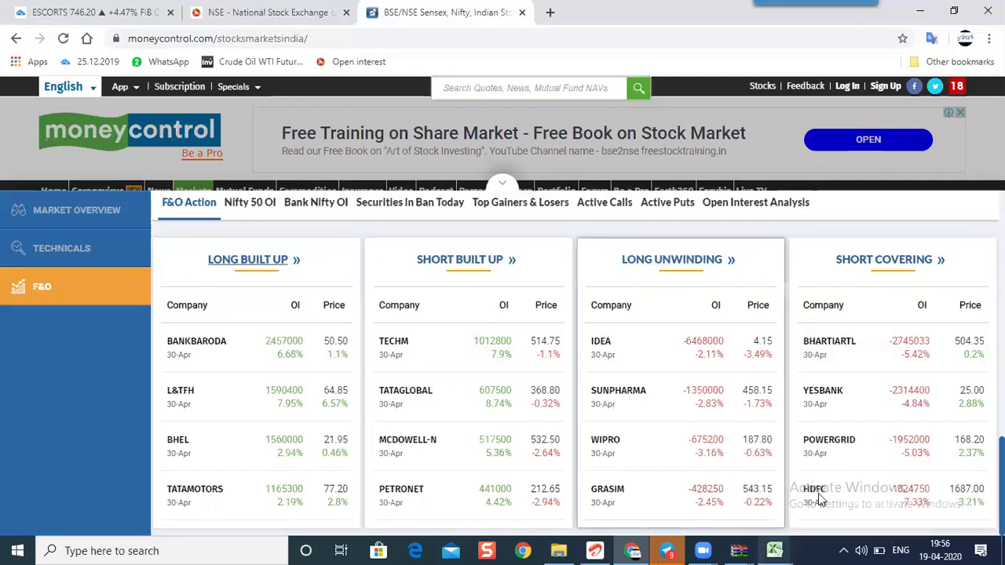
Switch to the Excel sign table and walk through the price, MWPL and trend entries against the daily changes in column D.
{"action": "key", "text": "alt+Tab"}
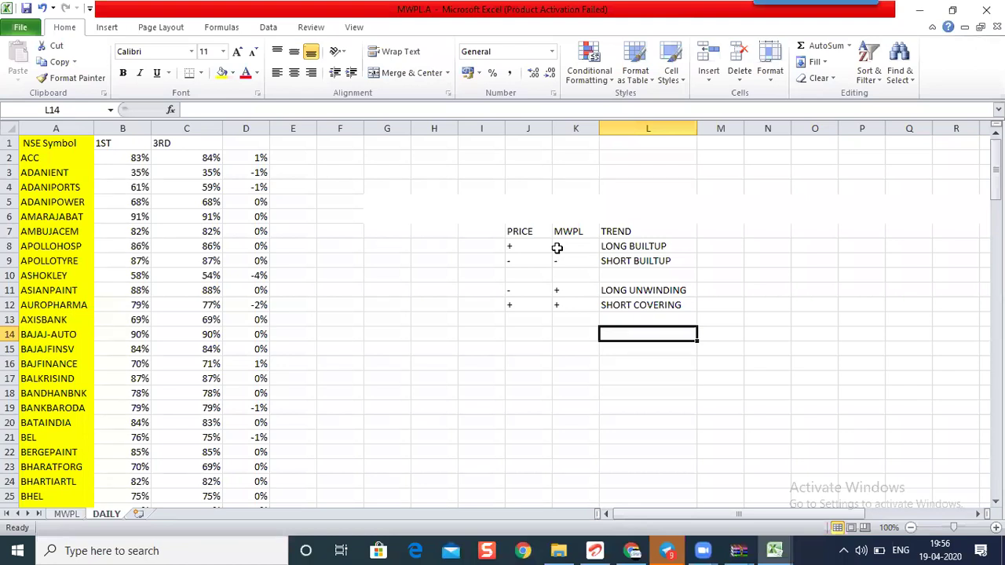
{"action": "left_click", "coordinate": [517, 247]}
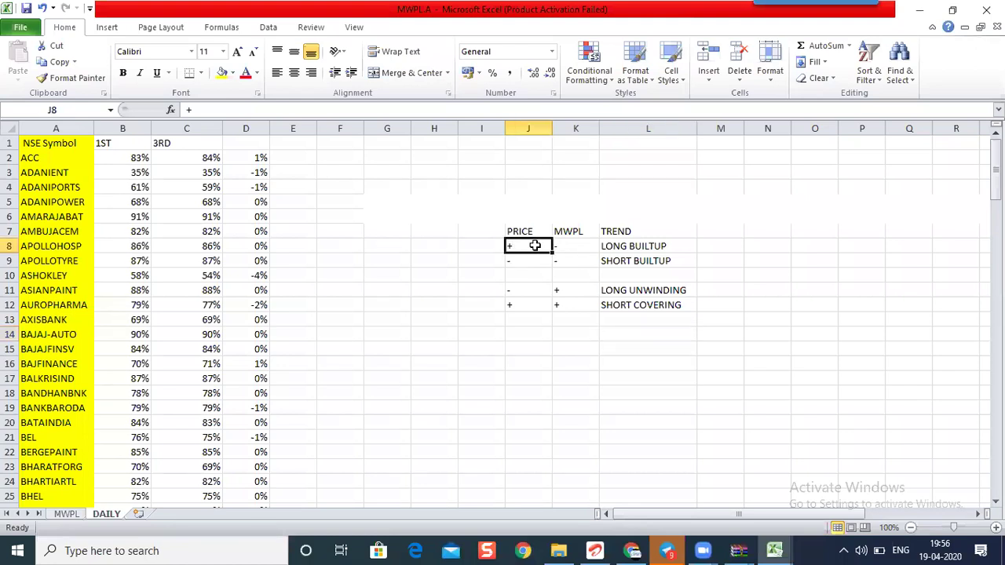
{"action": "key", "text": "Right"}
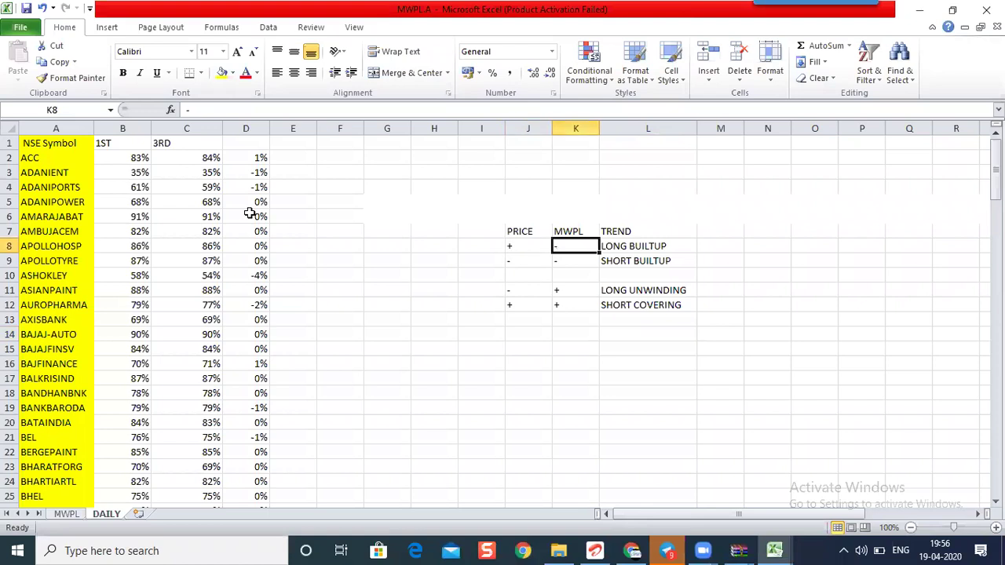
{"action": "left_click_drag", "start_coordinate": [246, 157], "coordinate": [245, 186]}
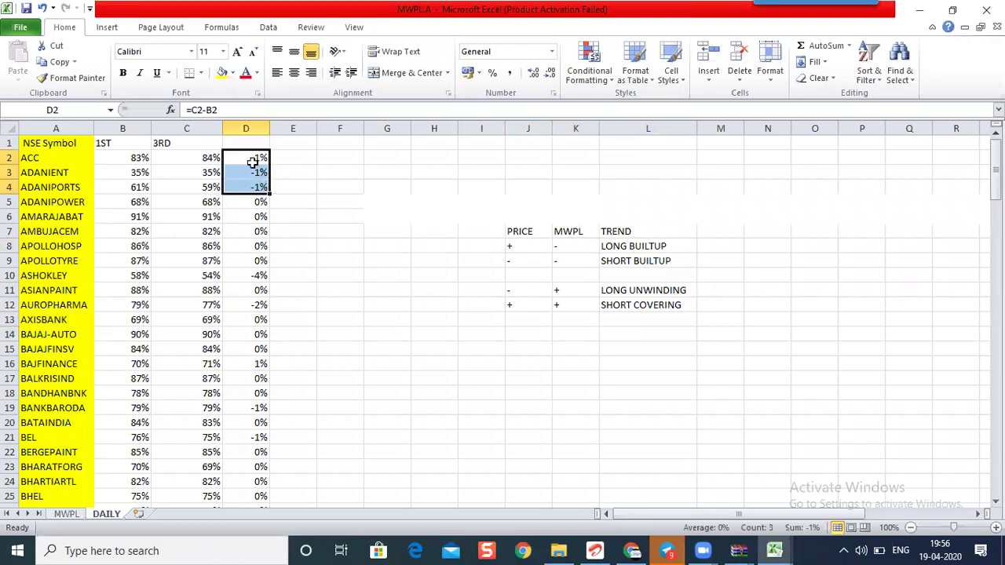
{"action": "key", "text": "ctrl+z"}
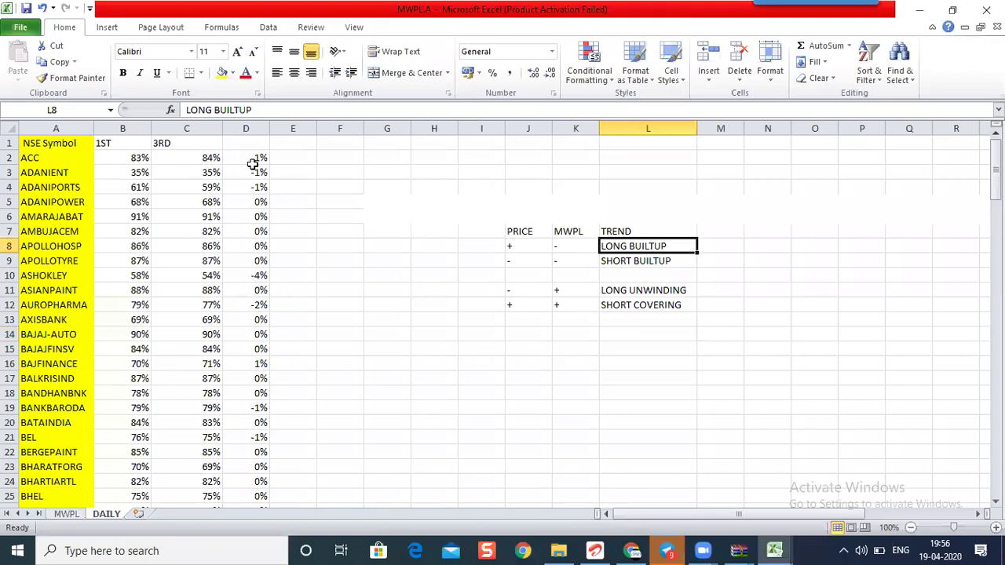
{"action": "key", "text": "ctrl+z"}
{"action": "key", "text": "ctrl+z"}
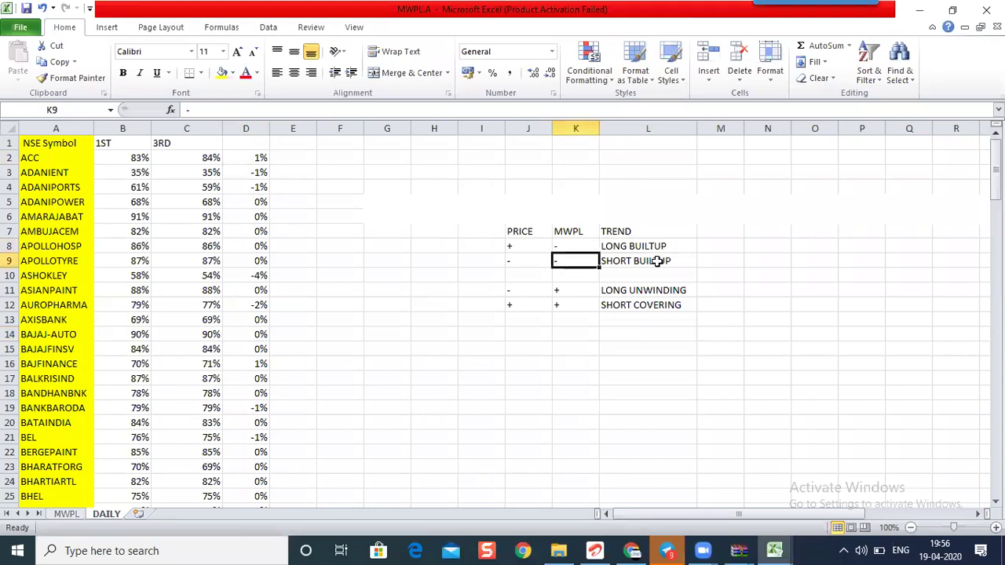
{"action": "left_click", "coordinate": [656, 261]}
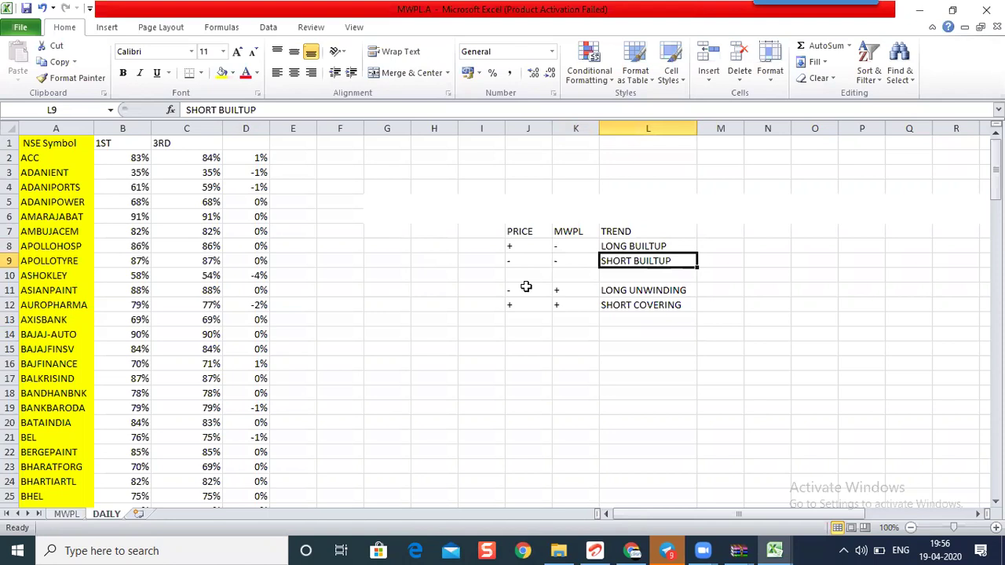
{"action": "left_click_drag", "start_coordinate": [517, 290], "coordinate": [517, 305]}
{"action": "left_click", "coordinate": [566, 291]}
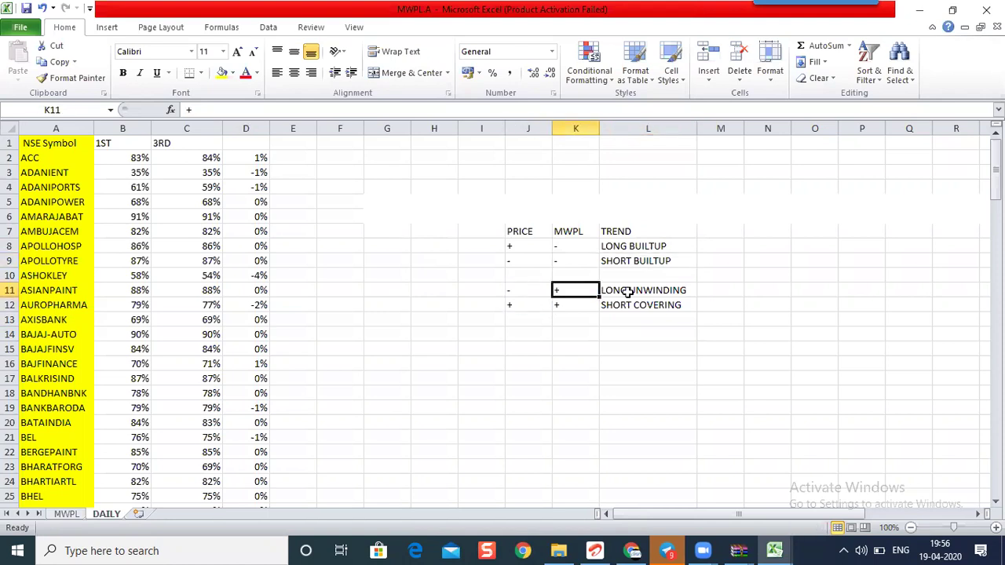
{"action": "key", "text": "Right"}
{"action": "left_click", "coordinate": [588, 359]}
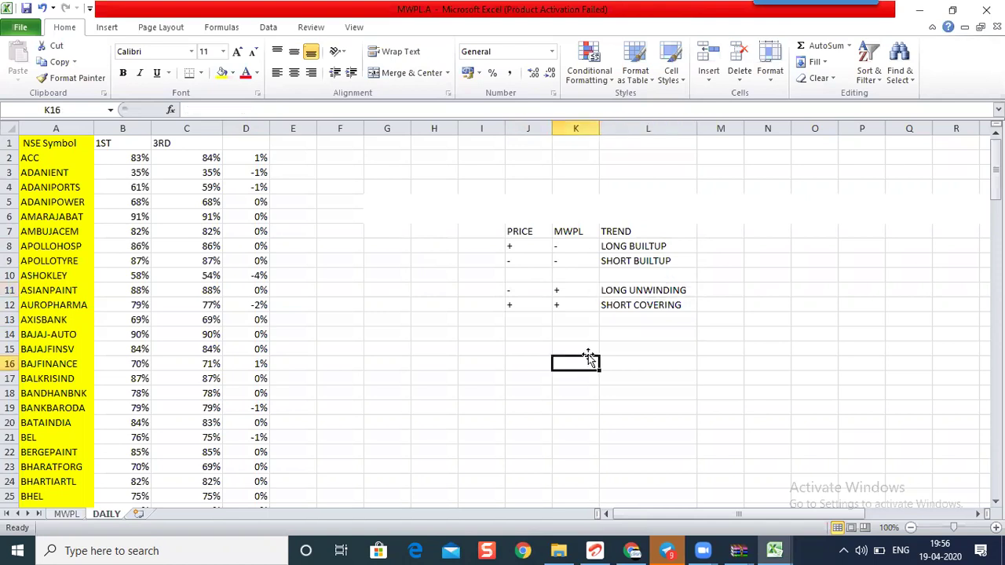
Apply all borders to the whole sign table in J7:L12.
{"action": "key", "text": "Up"}
{"action": "key", "text": "Up"}
{"action": "key", "text": "Up"}
{"action": "left_click_drag", "start_coordinate": [515, 231], "coordinate": [656, 306]}
{"action": "left_click", "coordinate": [202, 73]}
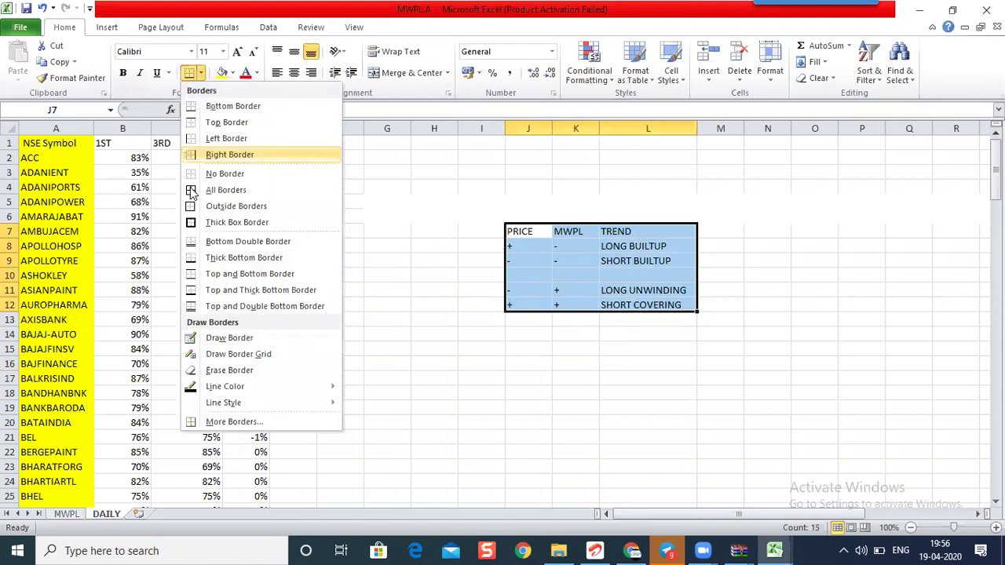
{"action": "left_click", "coordinate": [192, 190]}
{"action": "left_click", "coordinate": [793, 345]}
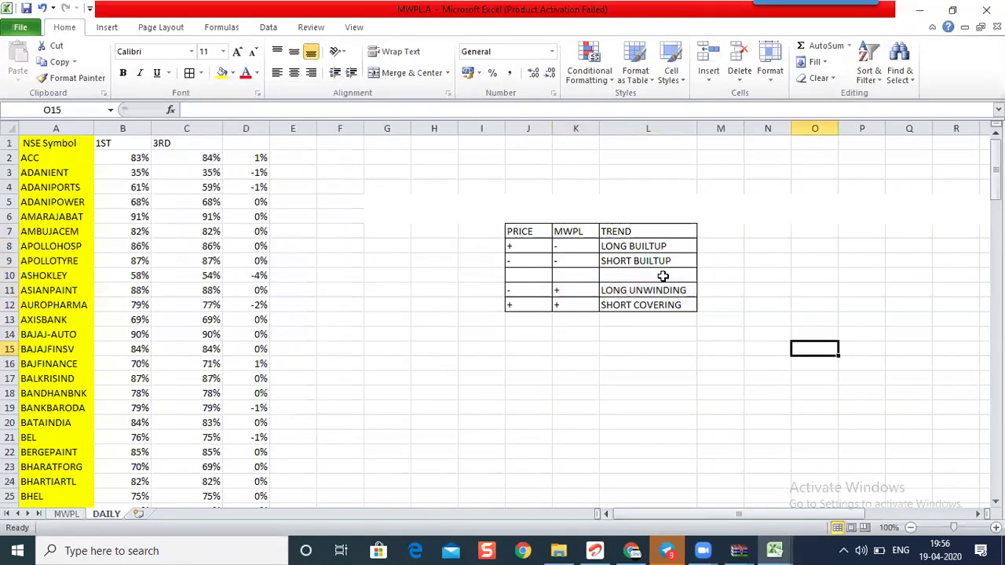
Remove the borders from the blank separator row J10:L10.
{"action": "left_click_drag", "start_coordinate": [527, 275], "coordinate": [651, 274]}
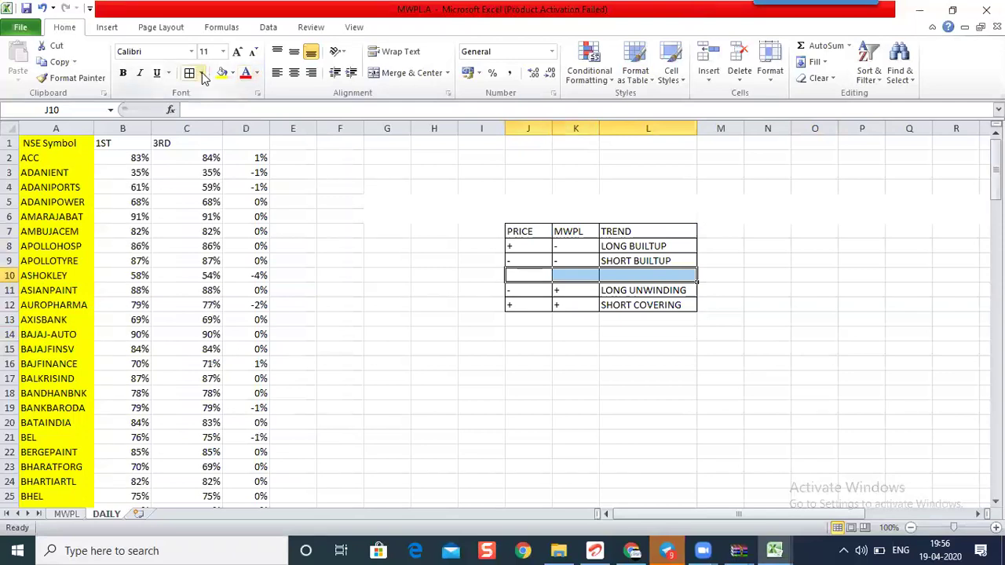
{"action": "left_click", "coordinate": [202, 74]}
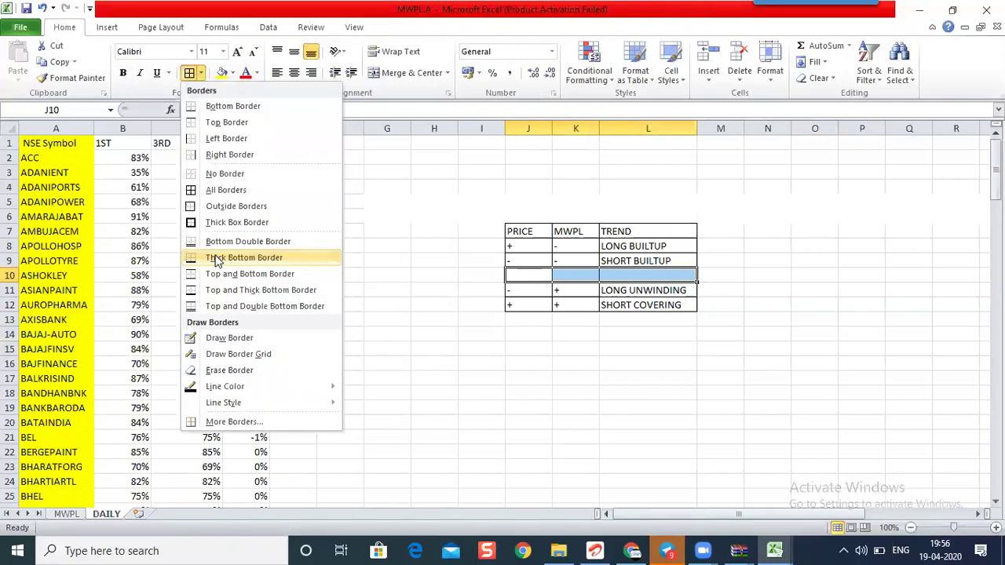
{"action": "left_click", "coordinate": [198, 205]}
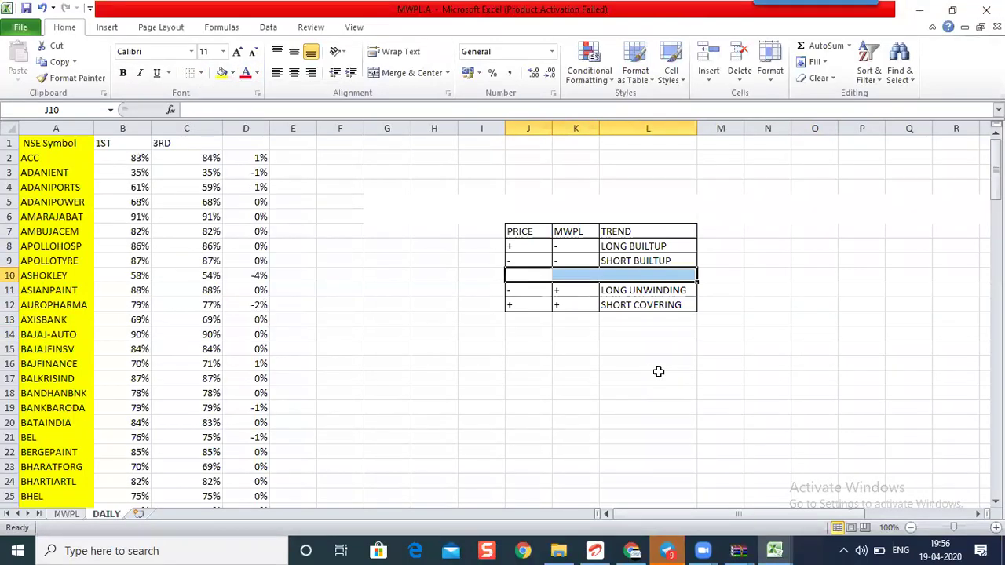
Reapply all borders to the built-up rows J8:L9 and to the unwinding and covering rows J11:L12.
{"action": "left_click_drag", "start_coordinate": [518, 246], "coordinate": [651, 246]}
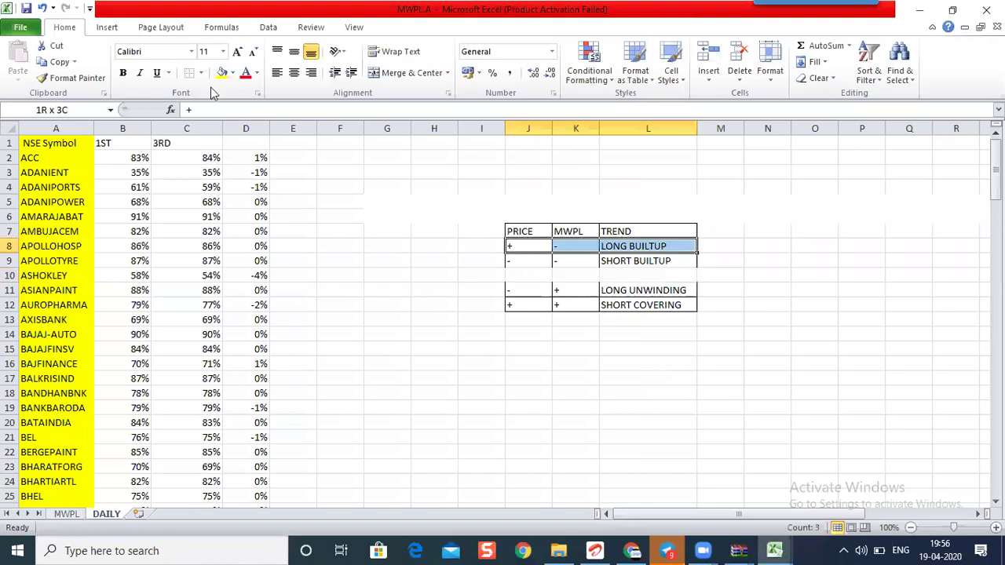
{"action": "key", "text": "shift+Down"}
{"action": "left_click", "coordinate": [200, 73]}
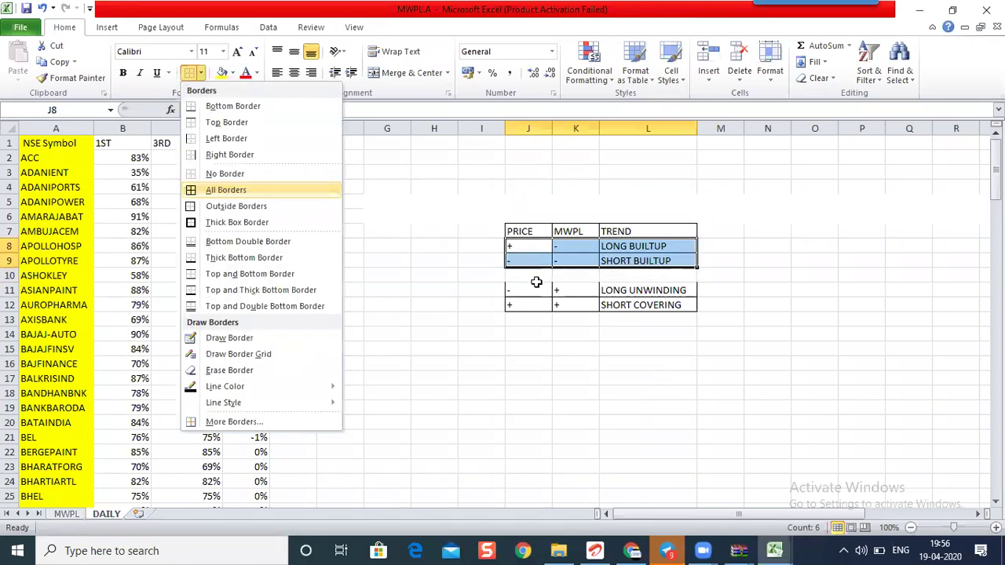
{"action": "left_click", "coordinate": [225, 189]}
{"action": "left_click_drag", "start_coordinate": [527, 290], "coordinate": [626, 304]}
{"action": "left_click", "coordinate": [188, 75]}
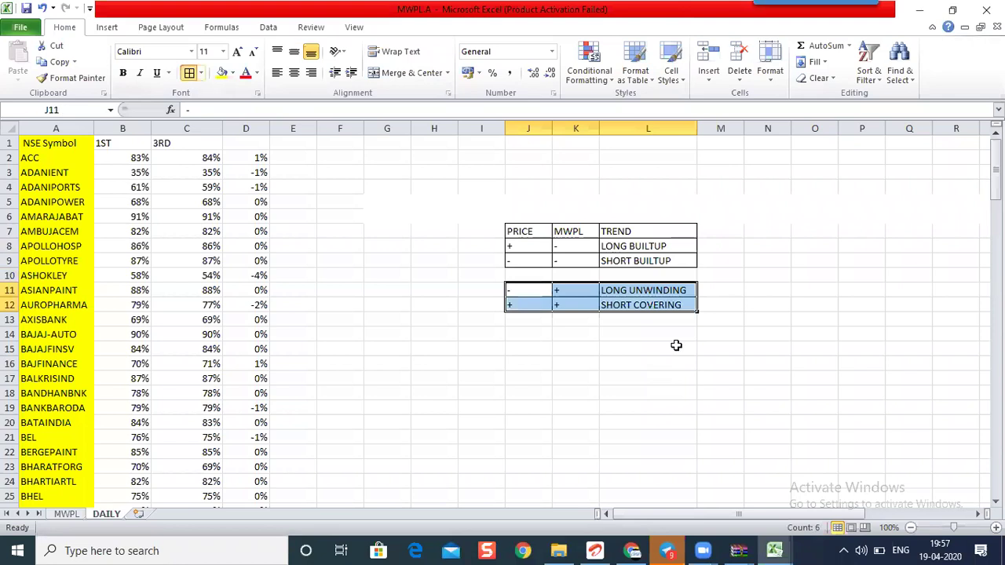
{"action": "left_click", "coordinate": [660, 350]}
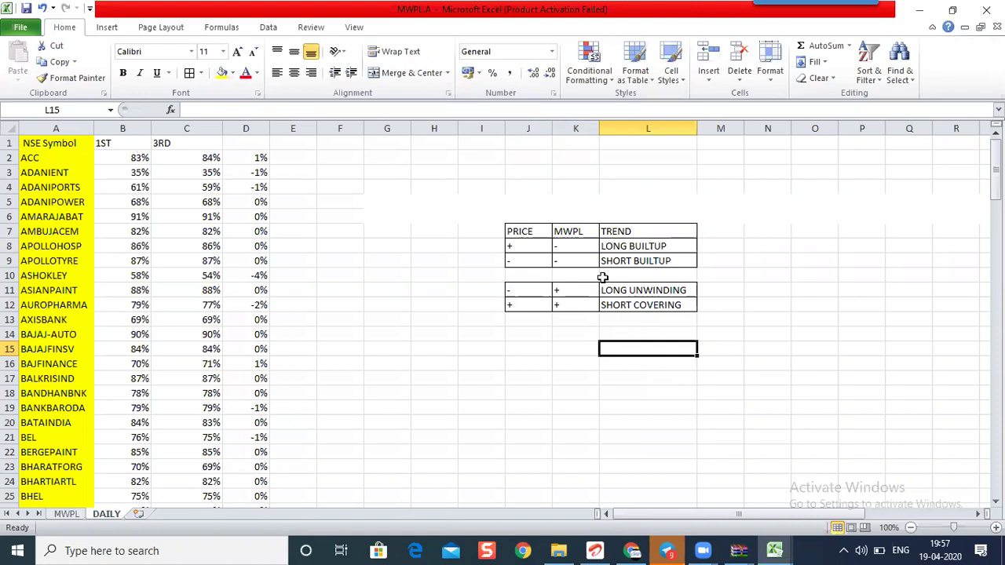
Return to the moneycontrol page in Chrome and examine the F&O section from F&O Action down to the Long Unwinding and Short Covering lists.
{"action": "left_click", "coordinate": [634, 549]}
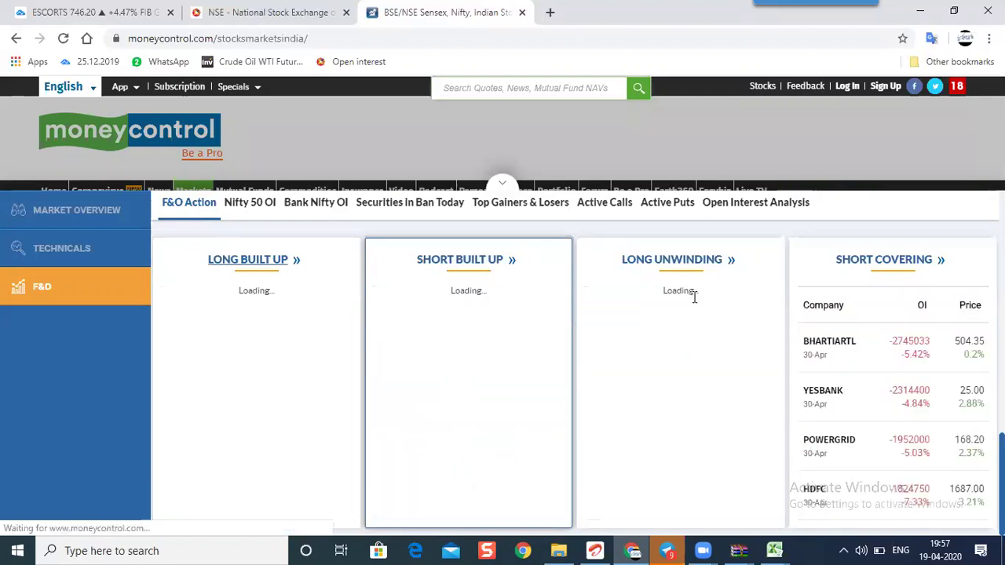
{"action": "scroll", "coordinate": [787, 363], "scroll_direction": "up", "scroll_amount": 10}
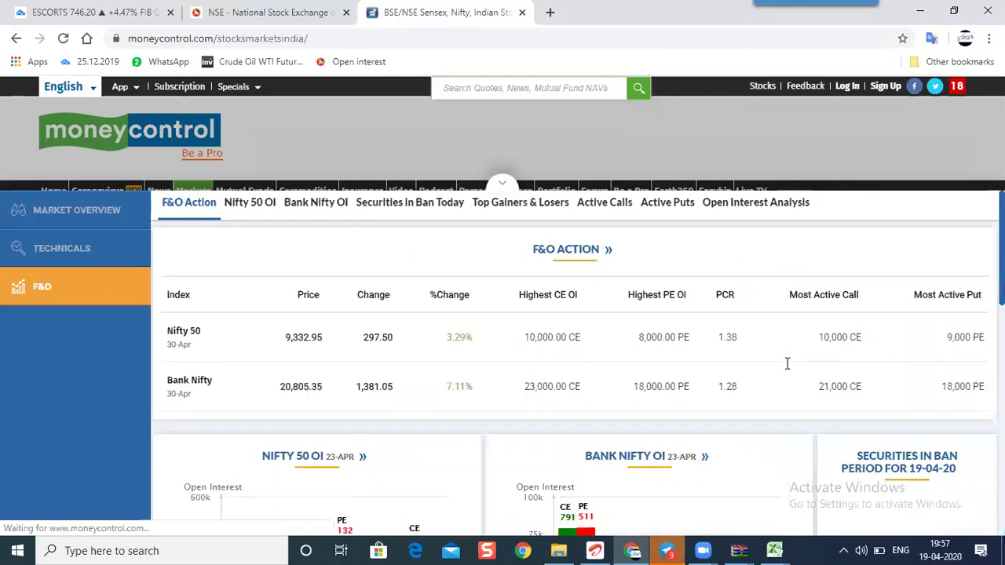
{"action": "scroll", "coordinate": [824, 349], "scroll_direction": "down", "scroll_amount": 2}
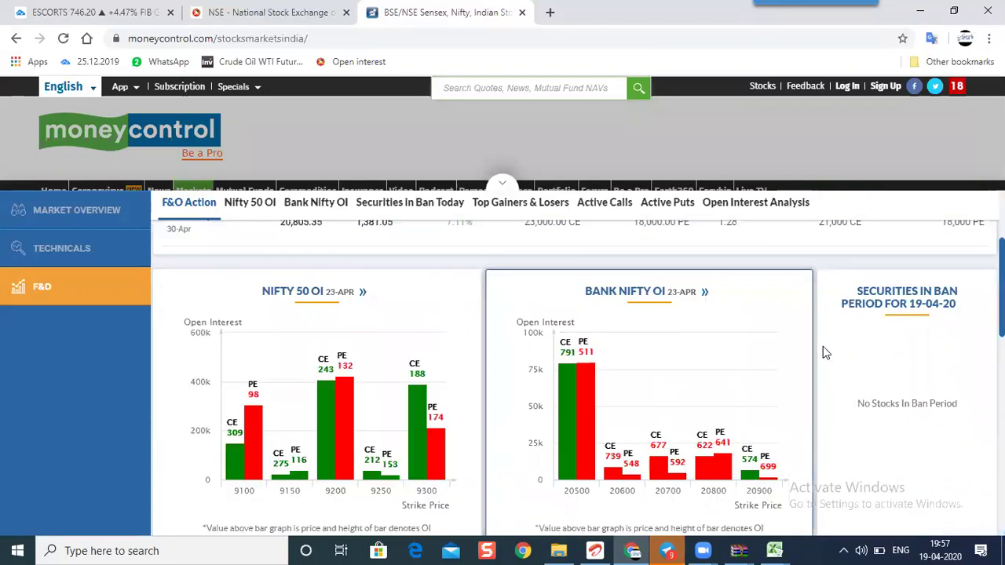
{"action": "scroll", "coordinate": [776, 319], "scroll_direction": "down", "scroll_amount": 4}
{"action": "scroll", "coordinate": [716, 358], "scroll_direction": "down", "scroll_amount": 3}
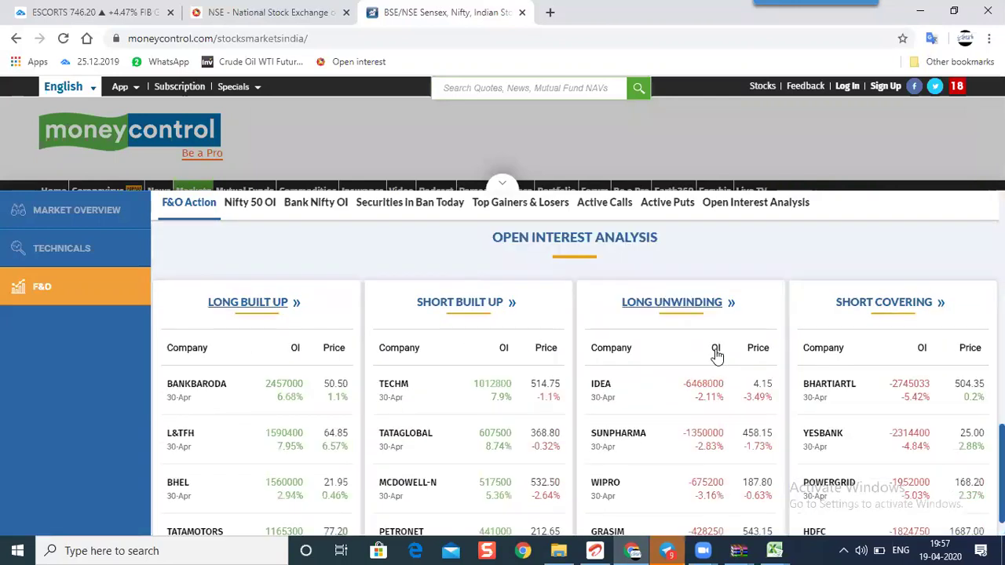
{"action": "scroll", "coordinate": [648, 321], "scroll_direction": "down", "scroll_amount": 1}
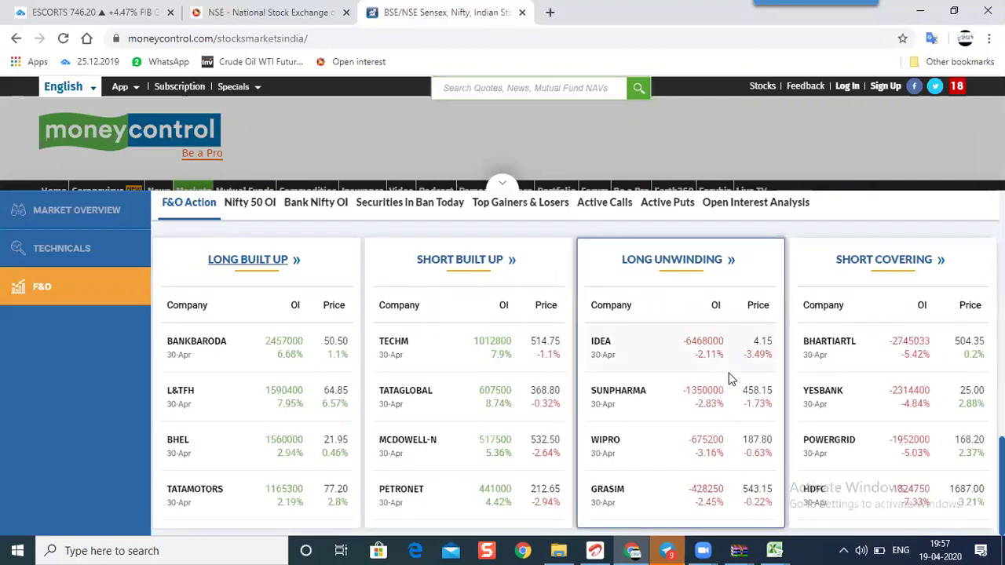
{"action": "left_click", "coordinate": [897, 369]}
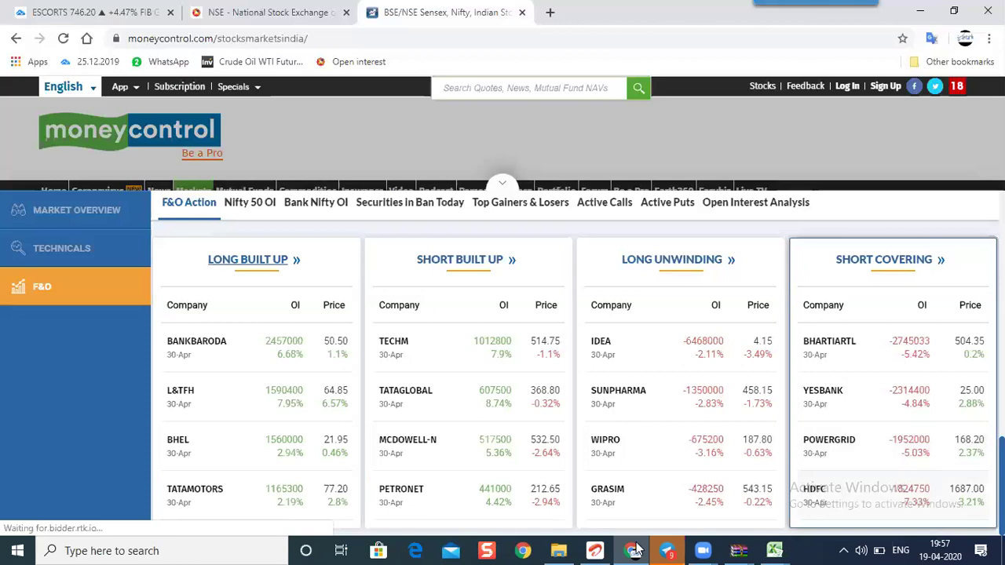
Switch to the ESCORTS chart in TradingView and review the PRICE, MWPL and TREND example beside the candles.
{"action": "key", "text": "alt+Tab"}
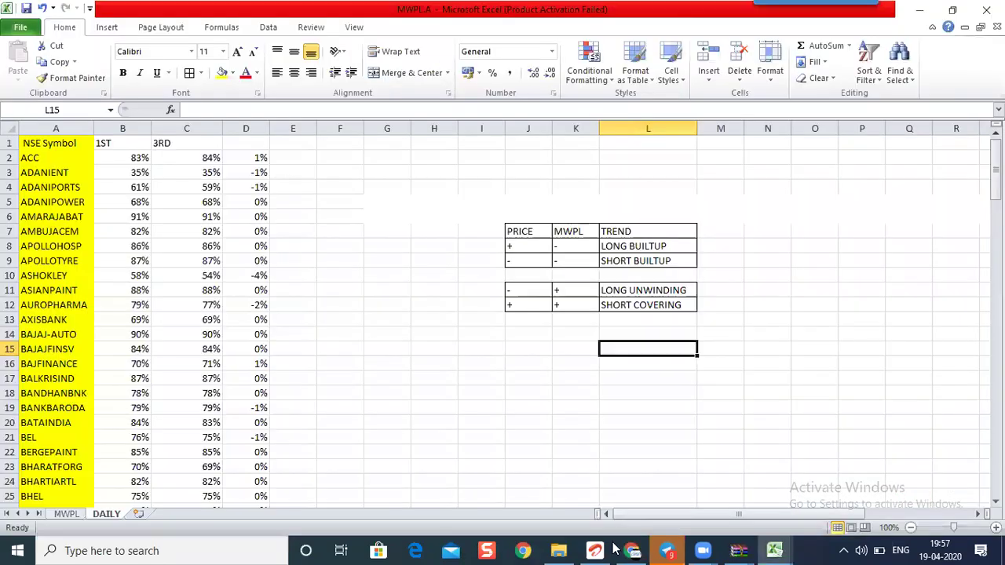
{"action": "key", "text": "alt+Tab"}
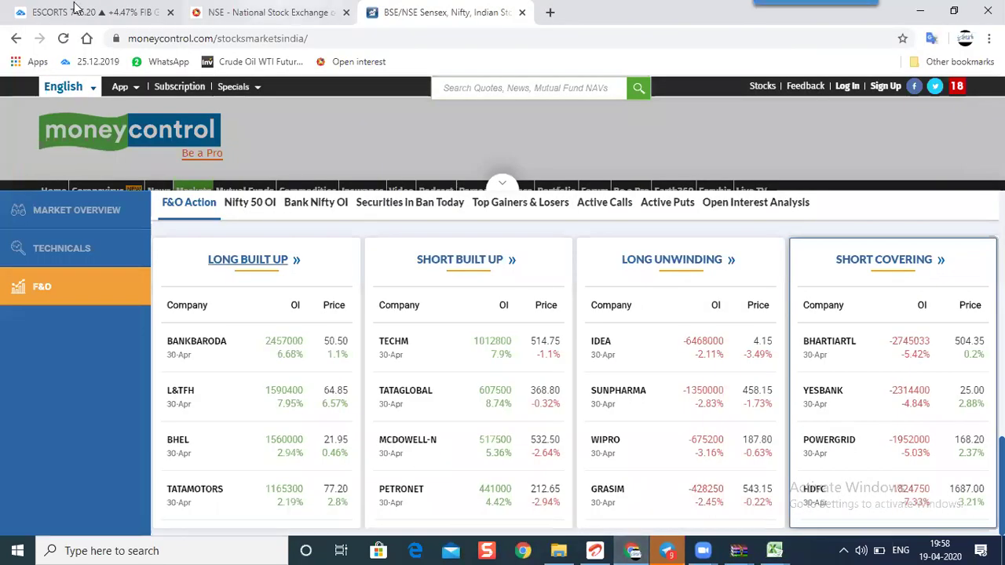
{"action": "key", "text": "ctrl+1"}
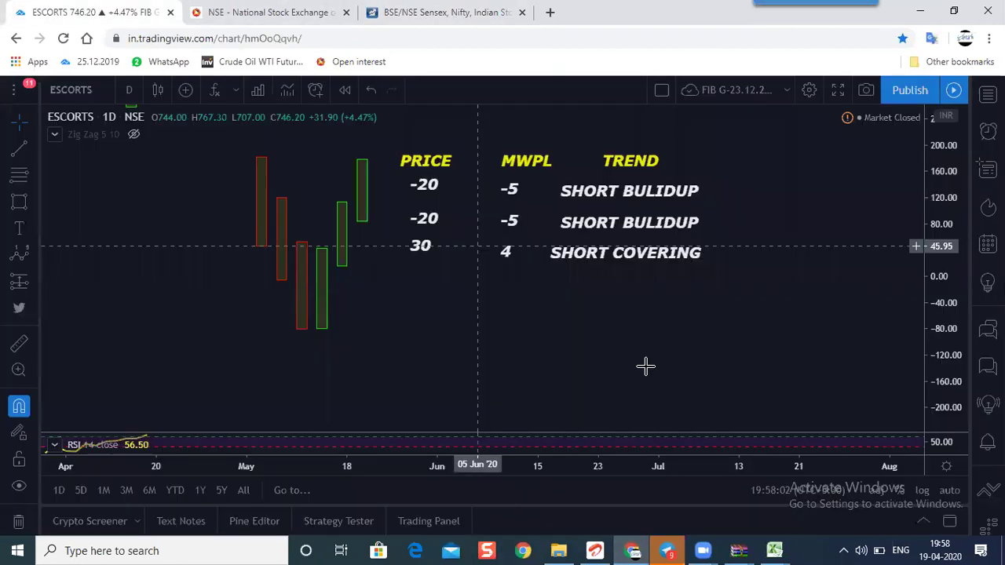
{"action": "scroll", "coordinate": [655, 328], "scroll_direction": "up", "scroll_amount": 1}
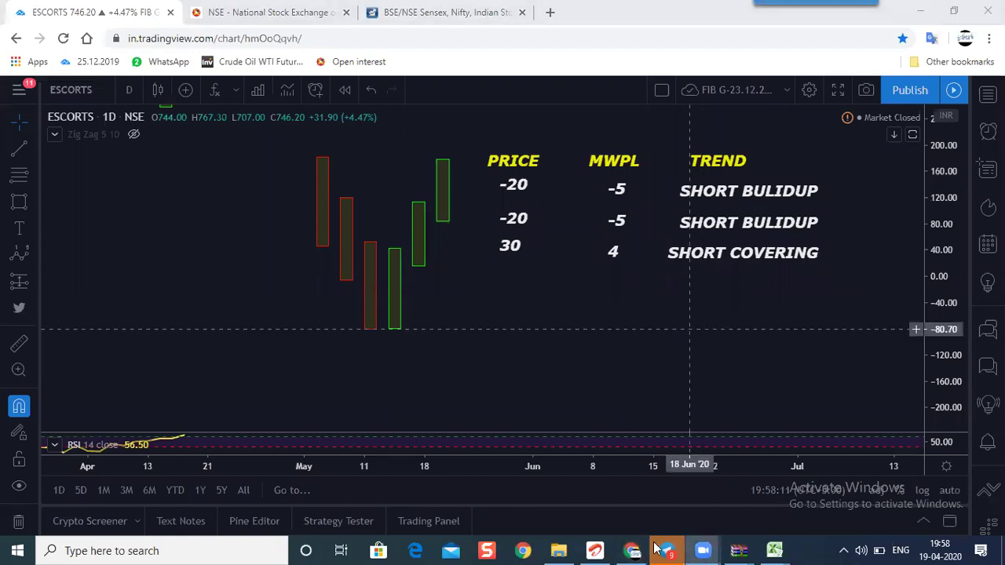
In the MWPL - APR 2020 workbook, check the MONTH MWPL and MWPL sheets and copy the MWPL sheet's NSE Symbol column.
{"action": "key", "text": "alt+Tab"}
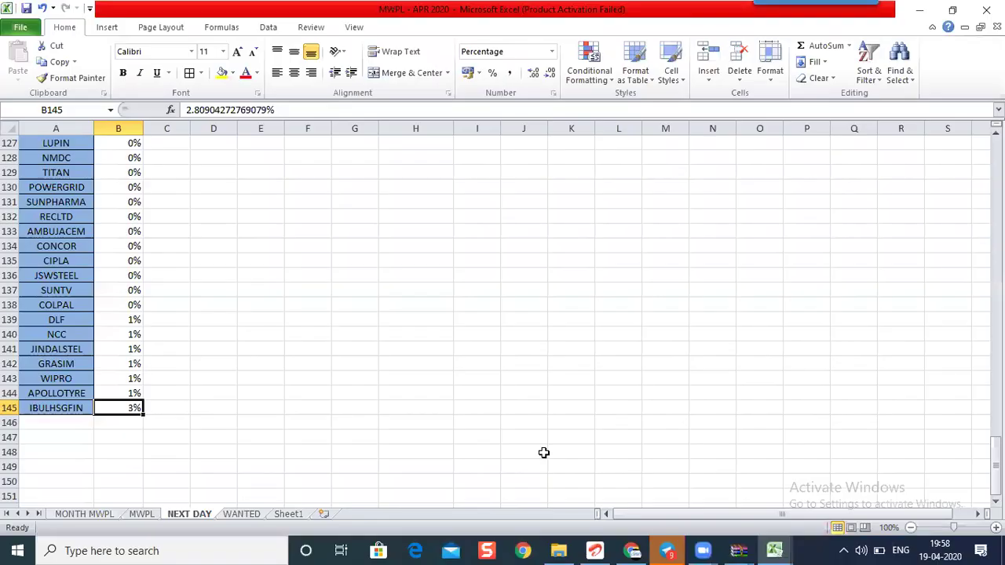
{"action": "left_click", "coordinate": [88, 511]}
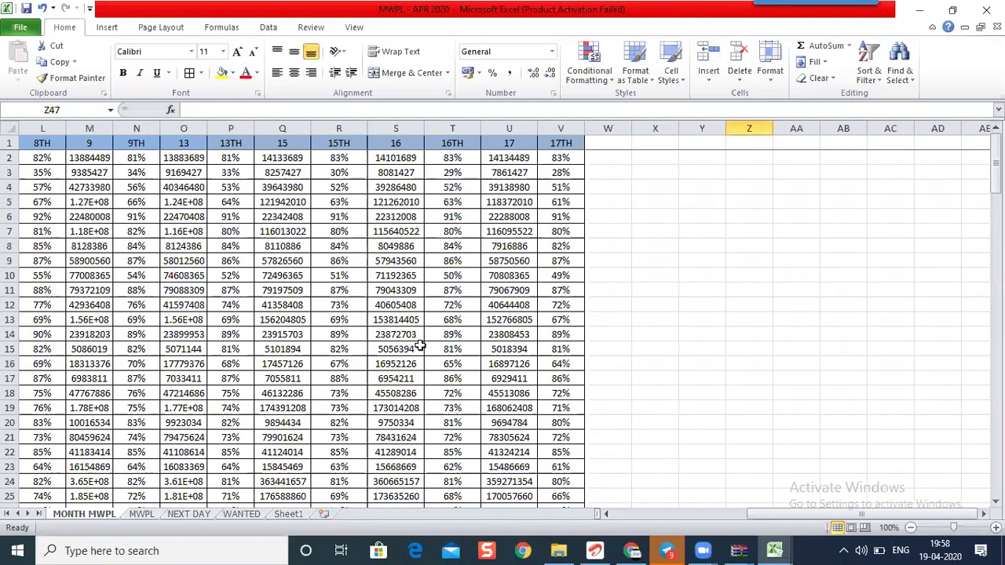
{"action": "left_click", "coordinate": [153, 517]}
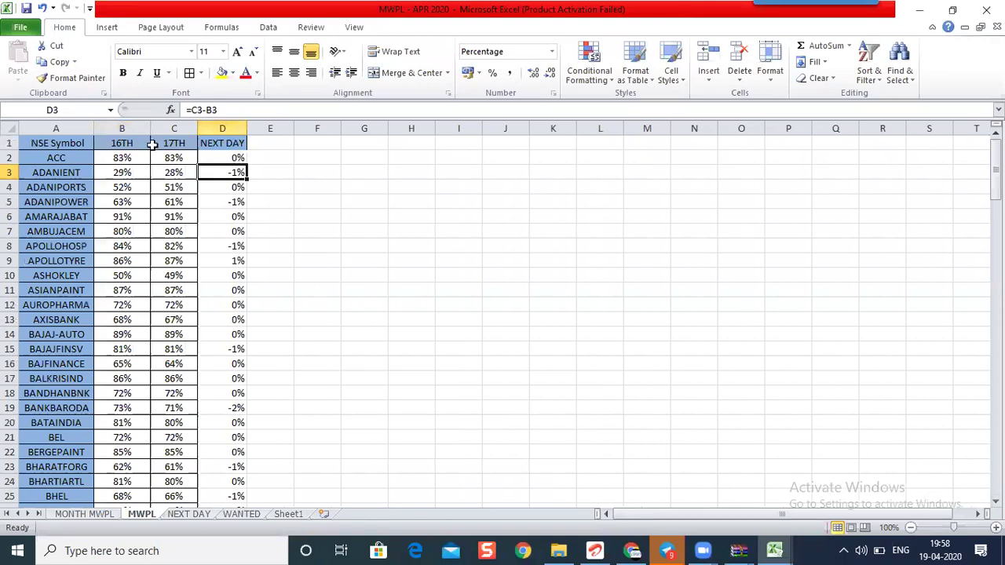
{"action": "left_click", "coordinate": [56, 126]}
{"action": "key", "text": "ctrl+c"}
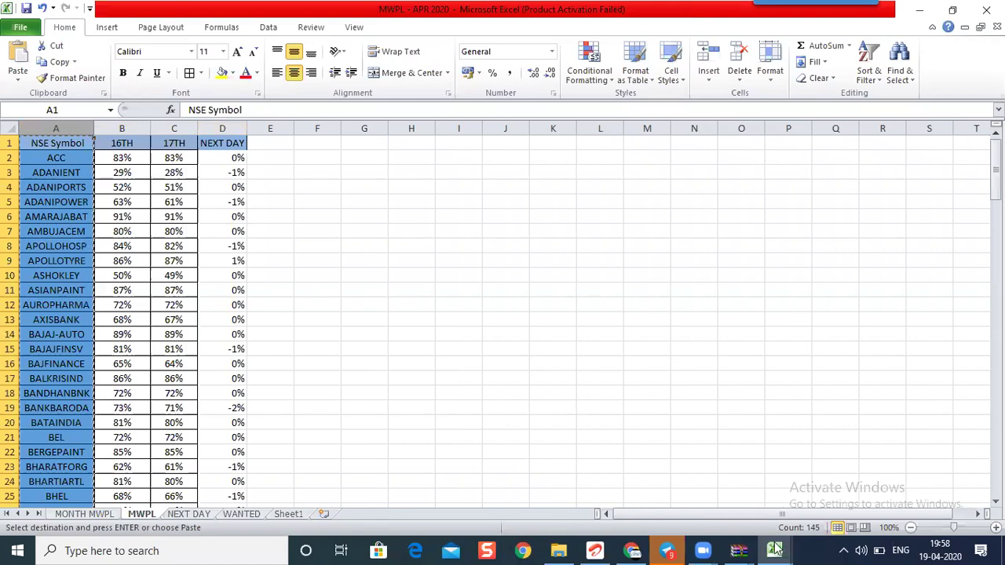
In the MWPL.A workbook, copy the DAILY sheet's NSE Symbol column and the daily change column D into a new sheet.
{"action": "mouse_move", "coordinate": [773, 548]}
{"action": "left_click", "coordinate": [915, 487]}
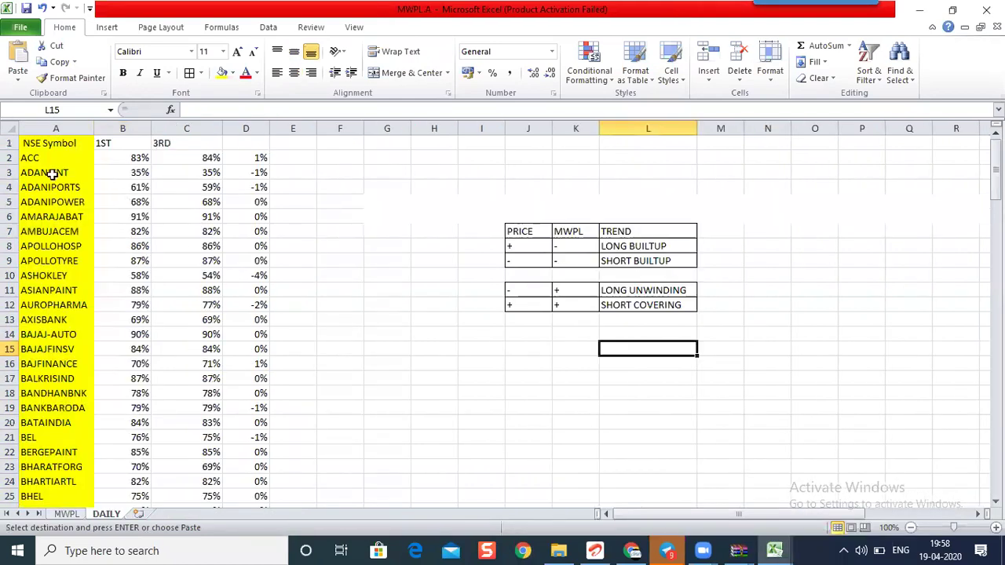
{"action": "left_click", "coordinate": [37, 121]}
{"action": "key", "text": "ctrl+c"}
{"action": "left_click", "coordinate": [249, 119], "text": "ctrl"}
{"action": "key", "text": "ctrl+c"}
{"action": "left_click", "coordinate": [138, 513]}
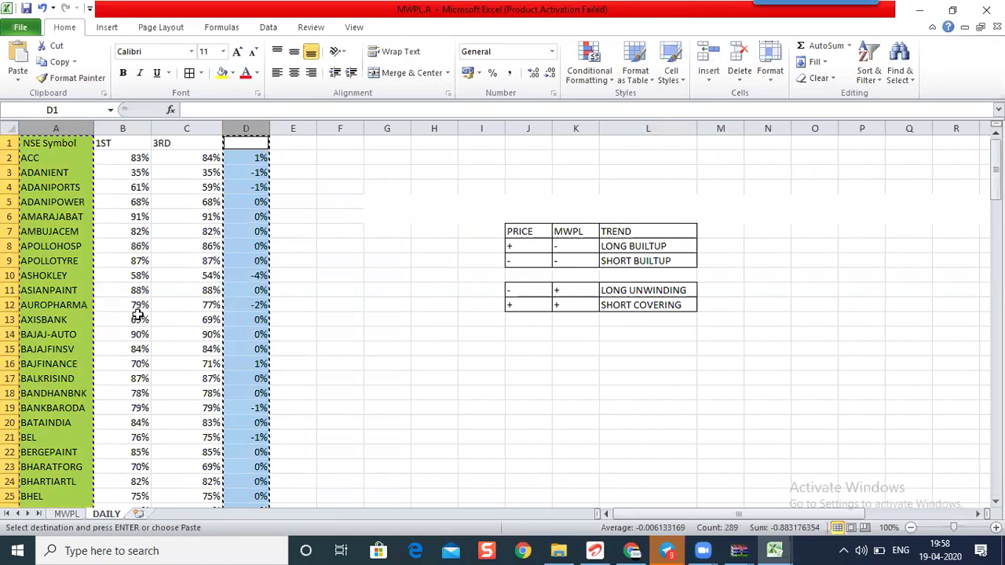
{"action": "key", "text": "ctrl+v"}
{"action": "left_click", "coordinate": [258, 216]}
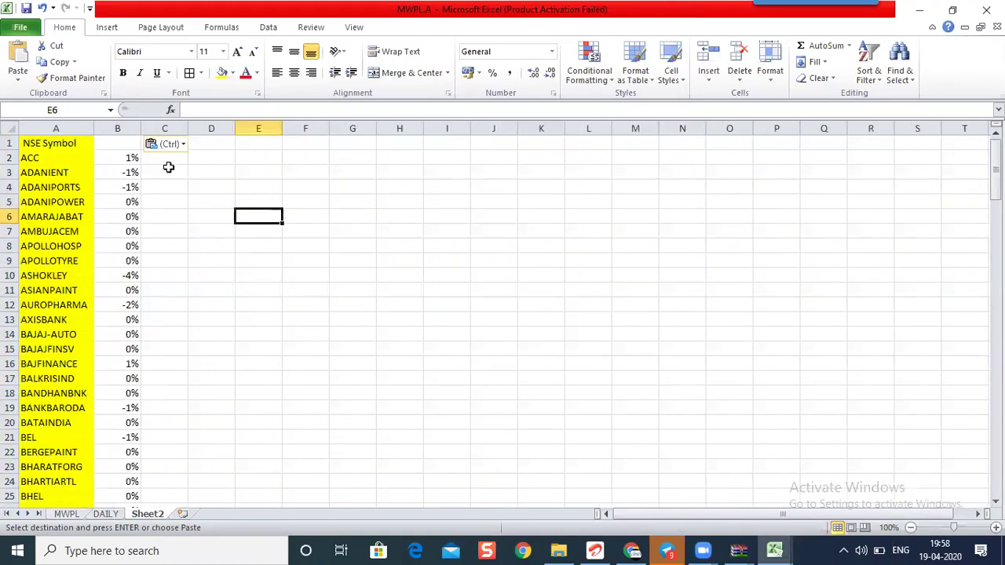
Enter the header 4TH in cell B1 above the copied change percentages.
{"action": "left_click", "coordinate": [117, 143]}
{"action": "type", "text": "4"}
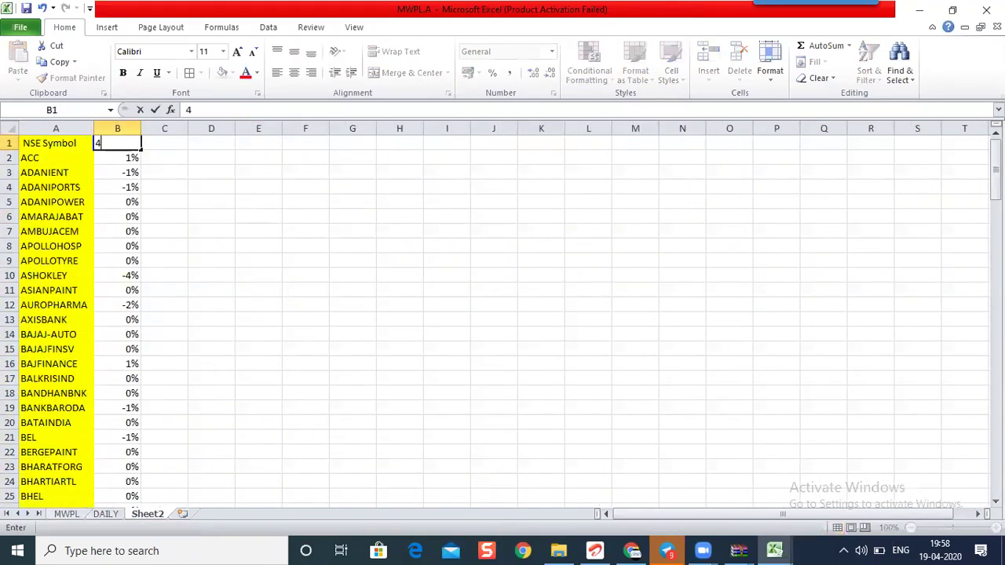
{"action": "type", "text": "R"}
{"action": "key", "text": "BackSpace"}
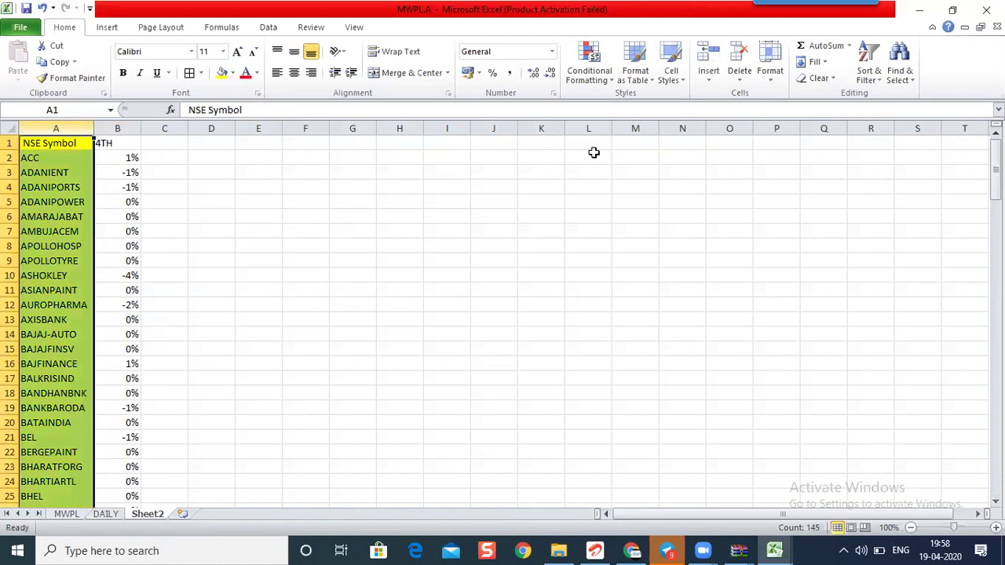
Sort the new sheet by the 4TH column from smallest to largest, expanding the selection to include the symbols.
{"action": "key", "text": "Right"}
{"action": "key", "text": "ctrl+space"}
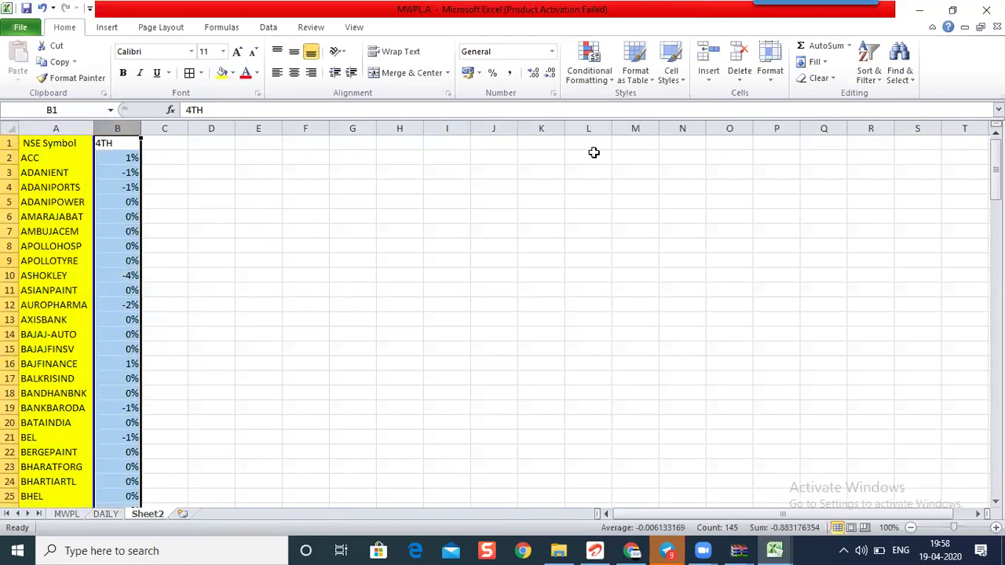
{"action": "left_click", "coordinate": [869, 72]}
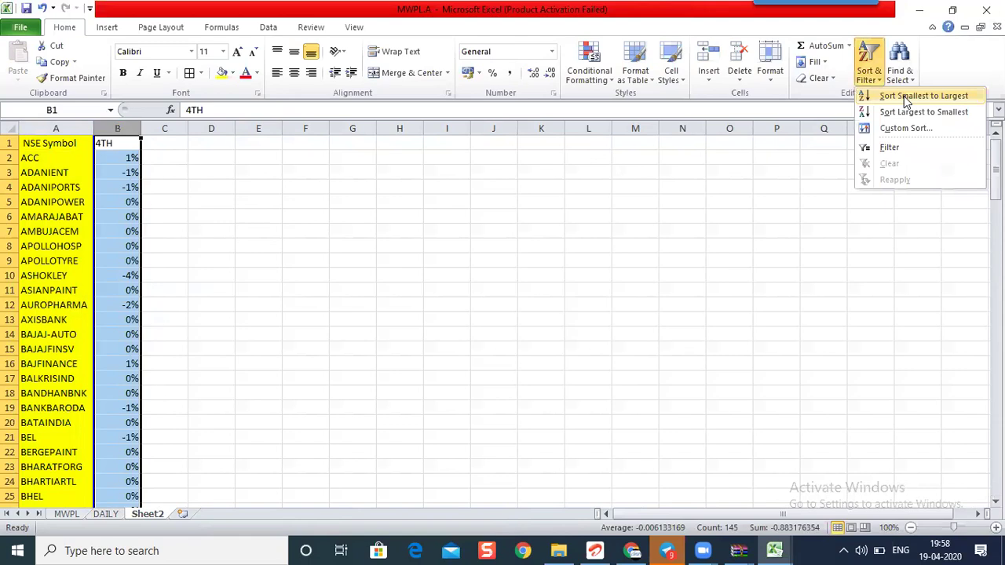
{"action": "left_click", "coordinate": [903, 96]}
{"action": "key", "text": "Return"}
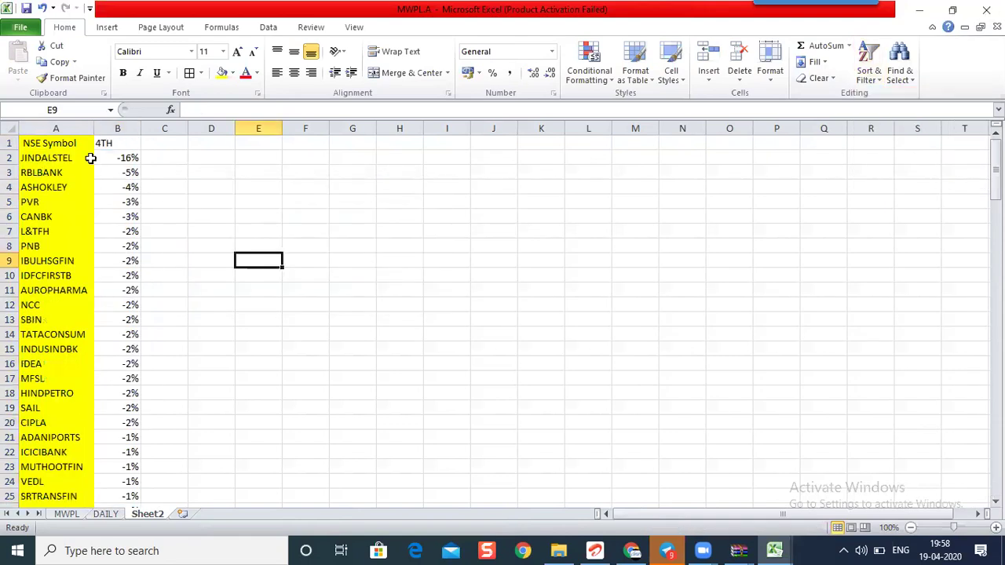
Check JINDALSTEL's change in row 2, switch to TradingView in Chrome, open the JINDALSTEL daily chart and hide its drawings.
{"action": "left_click_drag", "start_coordinate": [88, 158], "coordinate": [116, 157]}
{"action": "left_click", "coordinate": [168, 168]}
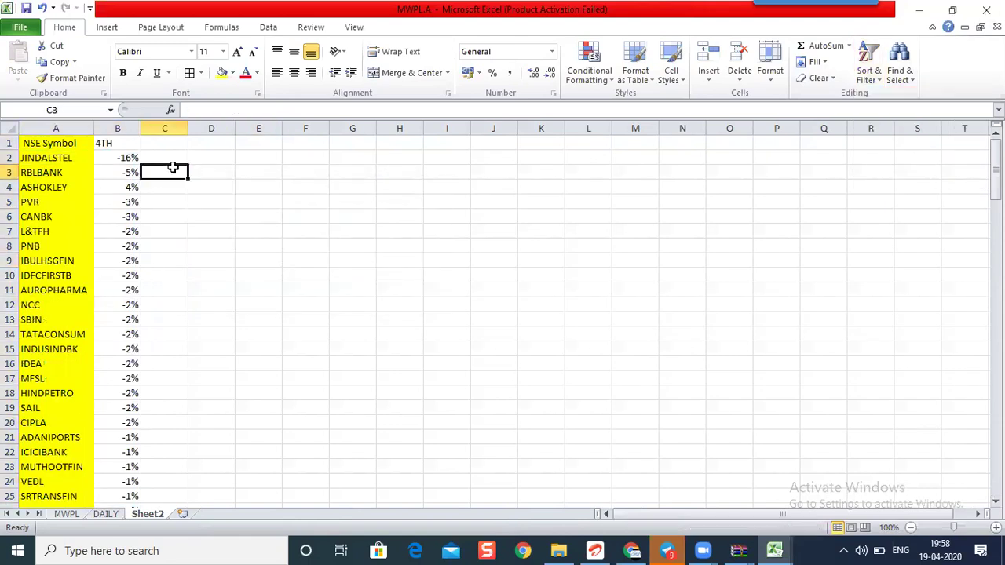
{"action": "left_click", "coordinate": [127, 158]}
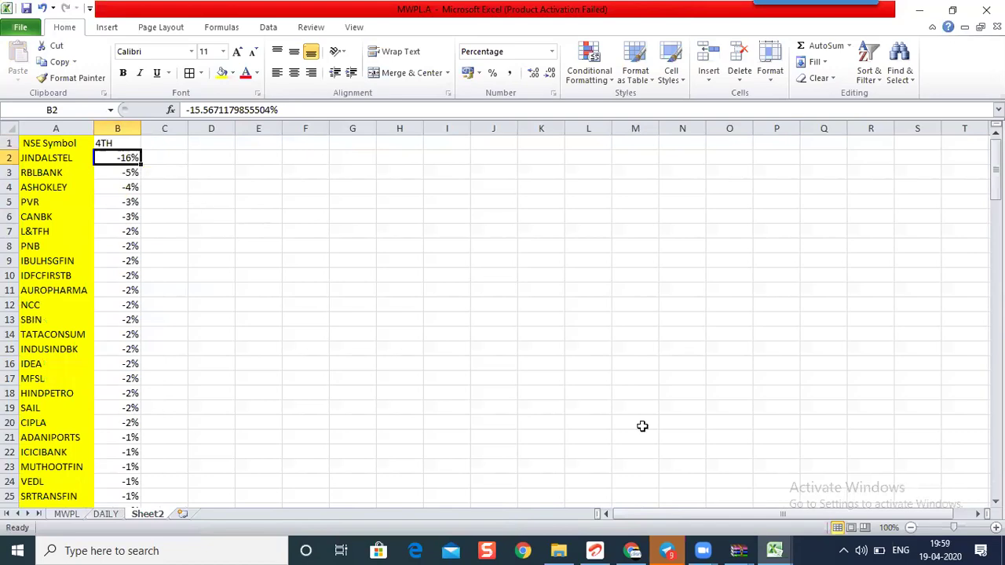
{"action": "left_click", "coordinate": [632, 550]}
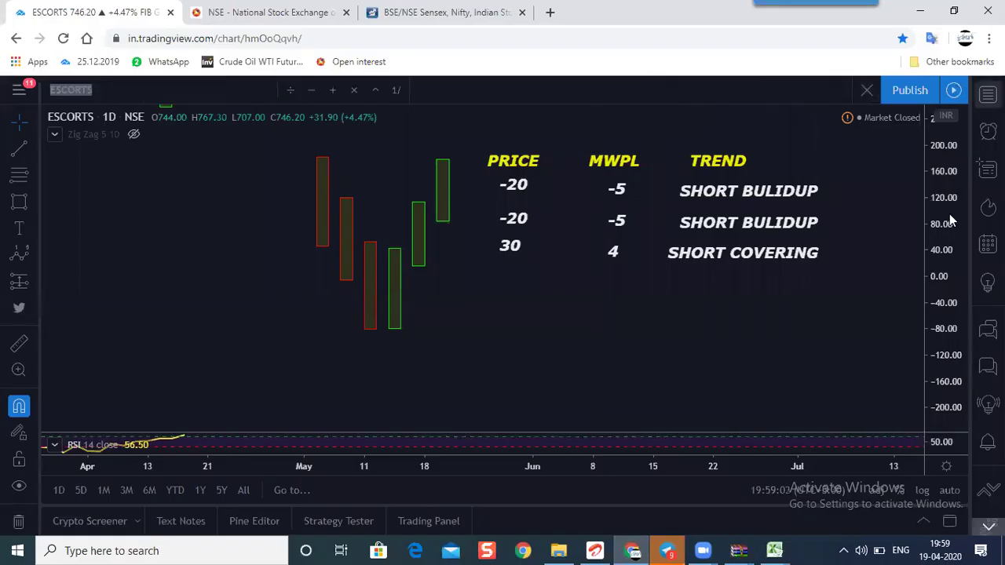
{"action": "left_click", "coordinate": [812, 306]}
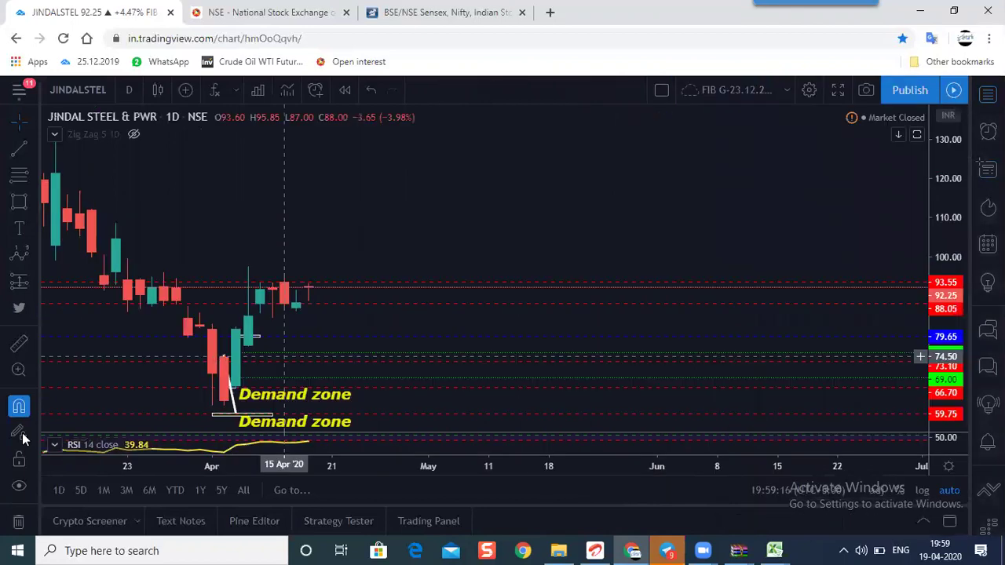
{"action": "left_click", "coordinate": [18, 485]}
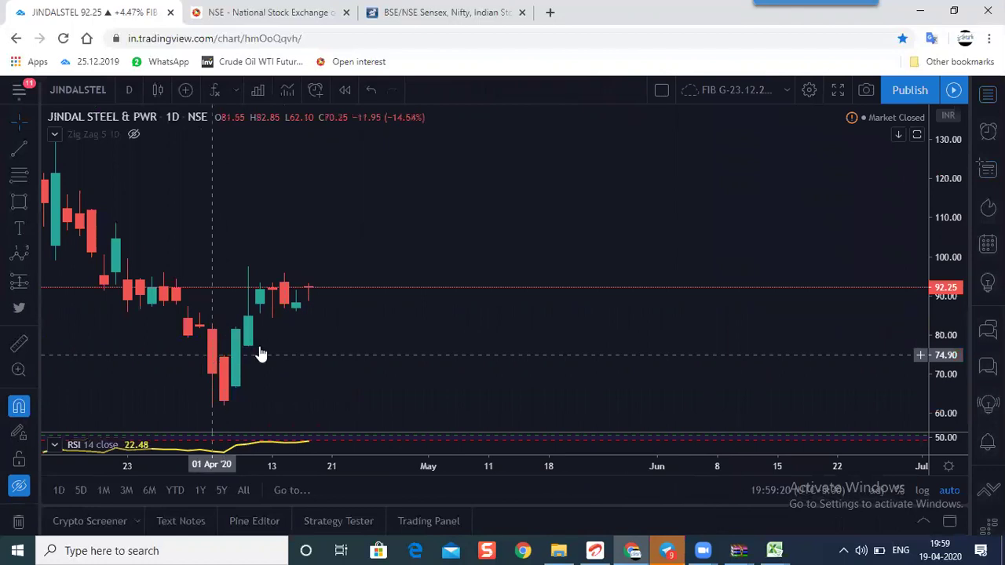
{"action": "scroll", "coordinate": [262, 354], "scroll_direction": "down", "scroll_amount": 2}
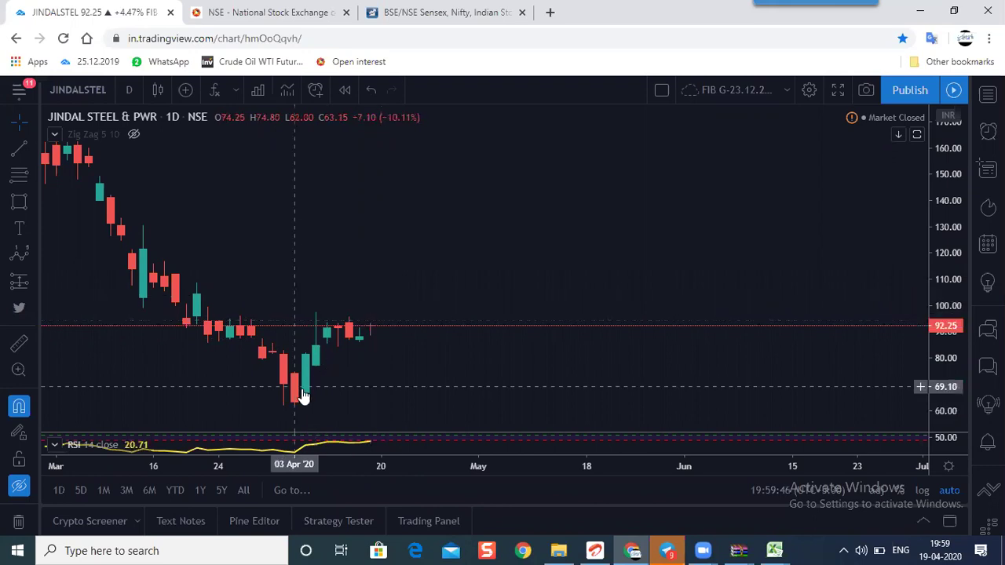
In the MWPL - APR 2020 workbook, find "JINDA" on the MONTH MWPL sheet and fill the JINDALSTEL row 76 yellow.
{"action": "left_click", "coordinate": [628, 489]}
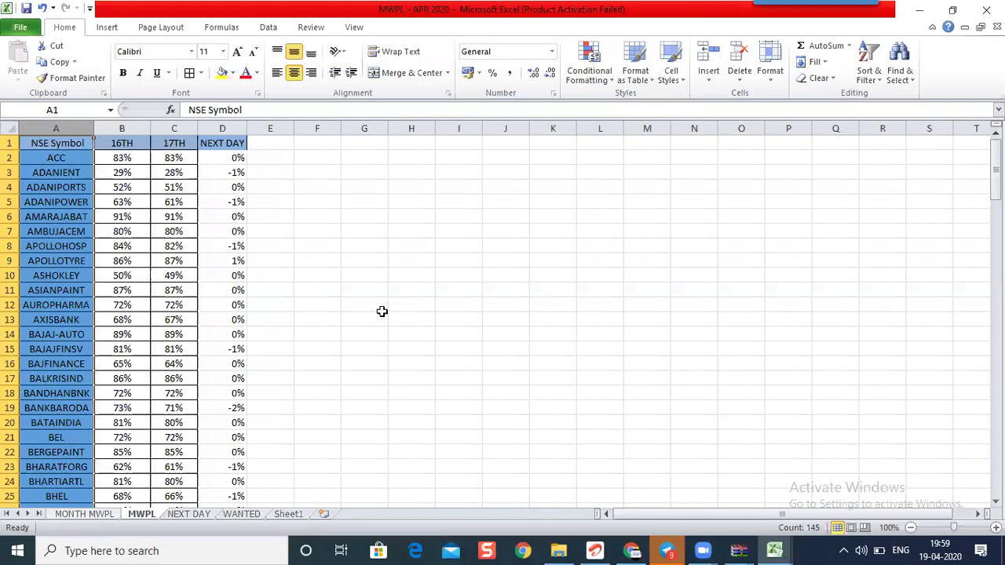
{"action": "key", "text": "ctrl+Page_Up"}
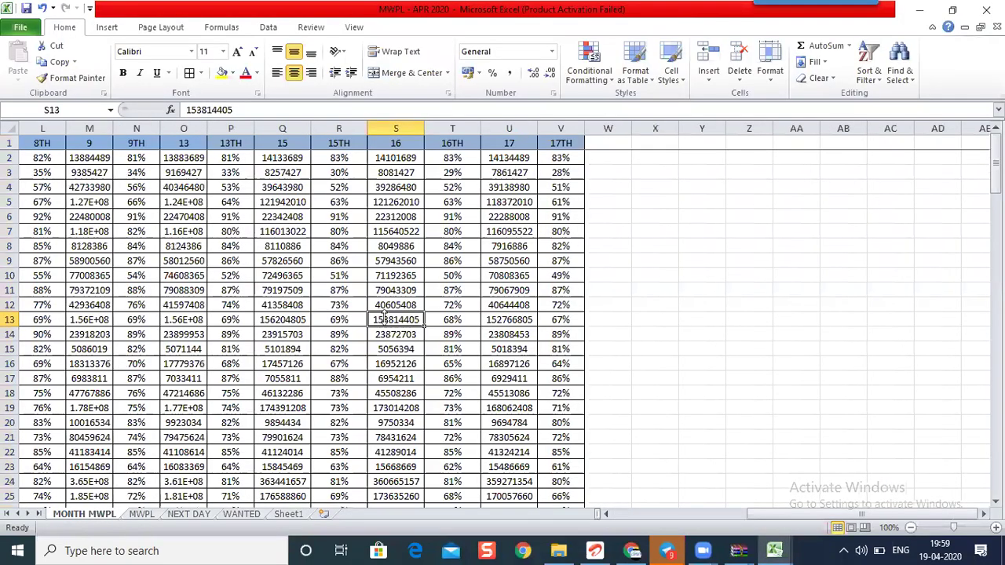
{"action": "key", "text": "ctrl+f"}
{"action": "type", "text": "JINDA"}
{"action": "left_click", "coordinate": [382, 309]}
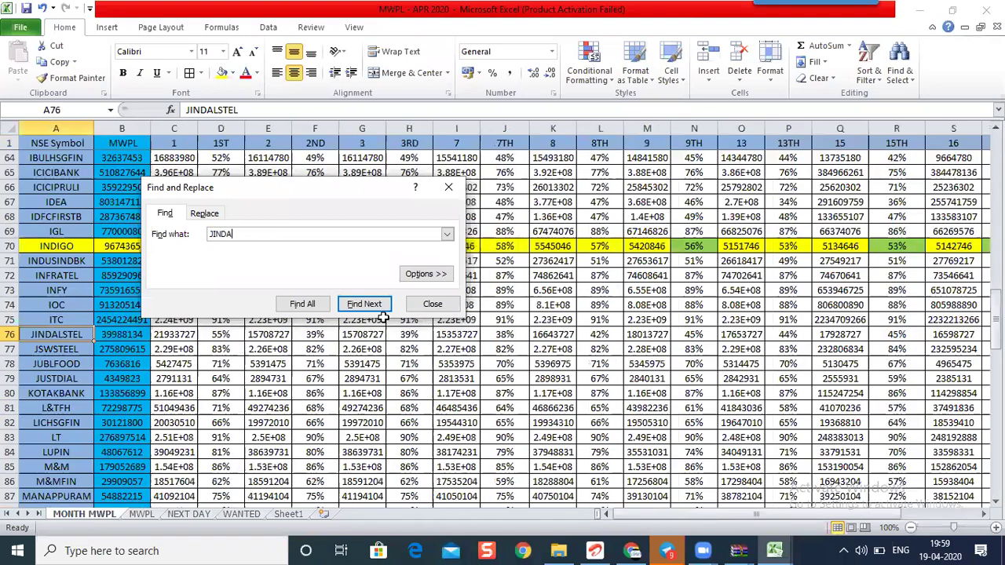
{"action": "key", "text": "Escape"}
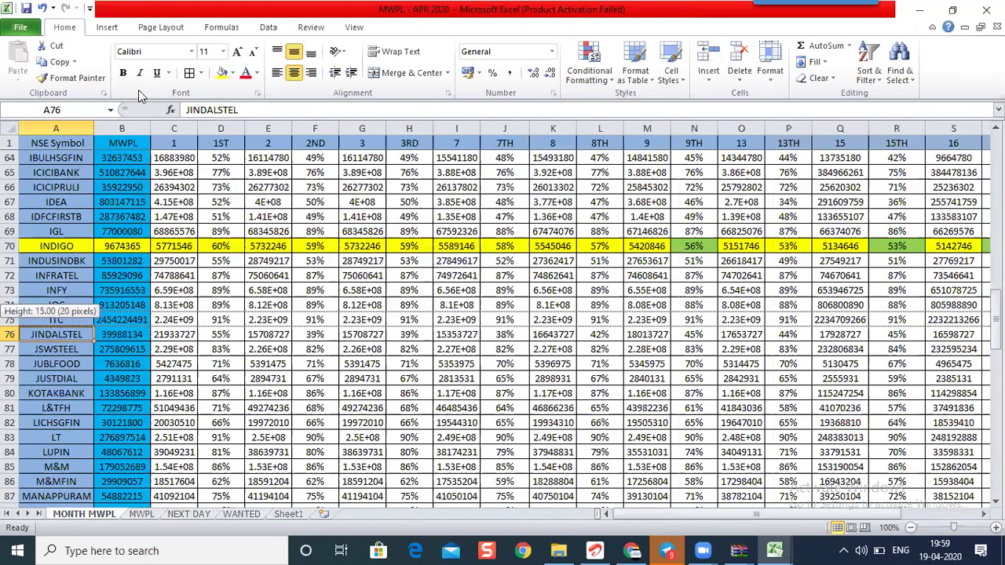
{"action": "left_click", "coordinate": [8, 332]}
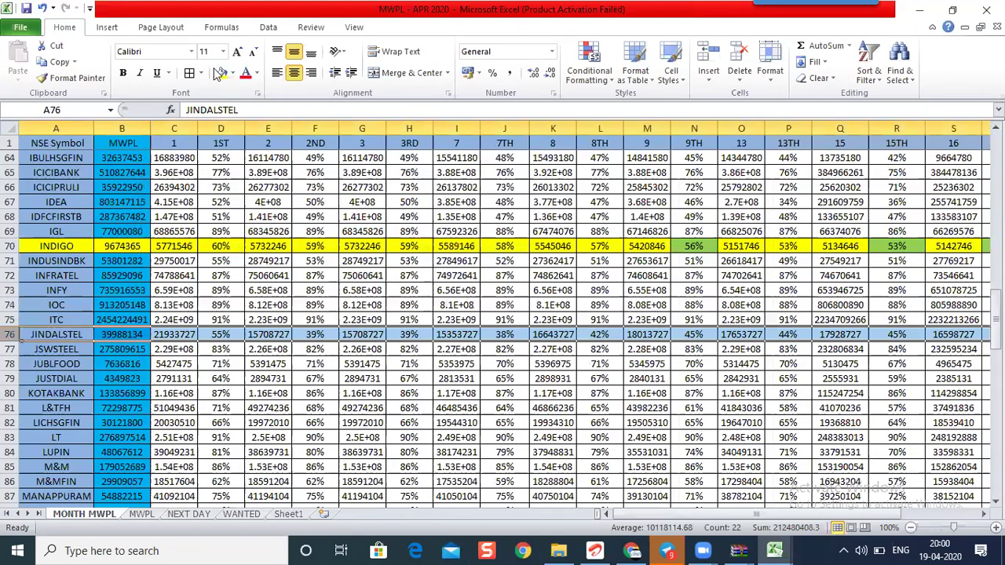
{"action": "left_click", "coordinate": [222, 334]}
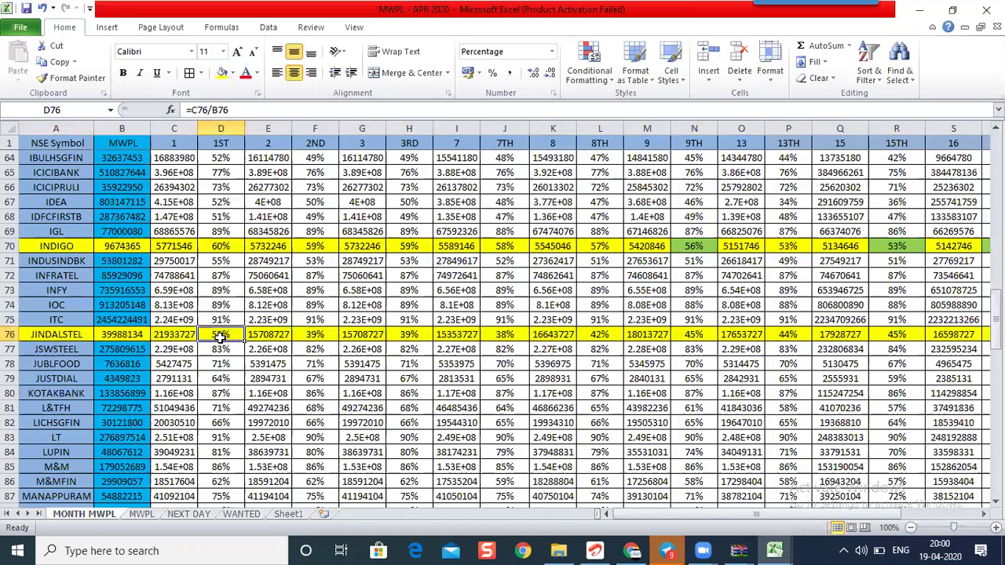
Go along the JINDALSTEL row and fill its 7TH percentage cell J76 green.
{"action": "key", "text": "Right"}
{"action": "key", "text": "Right"}
{"action": "key", "text": "Right"}
{"action": "key", "text": "Right"}
{"action": "key", "text": "Right"}
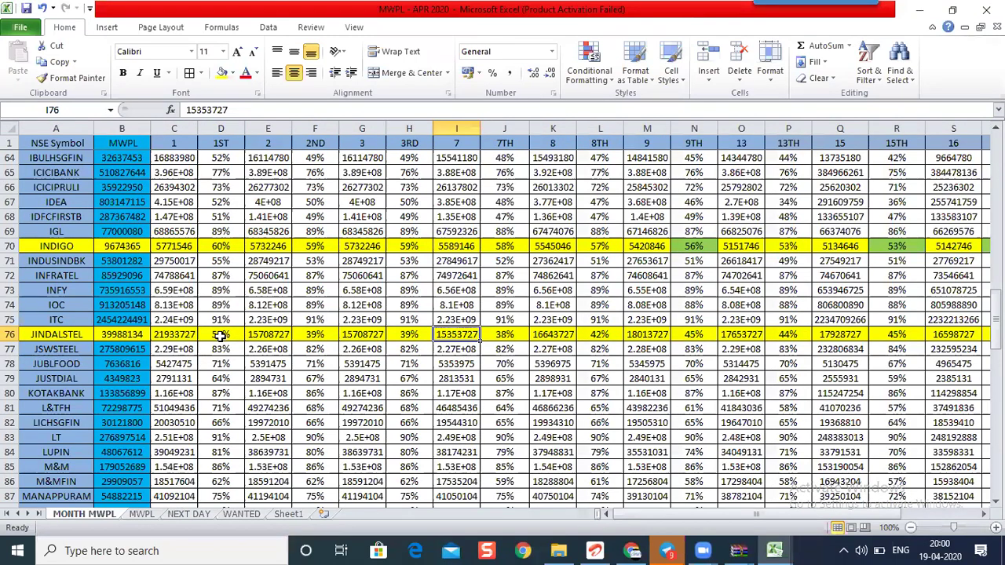
{"action": "key", "text": "Right"}
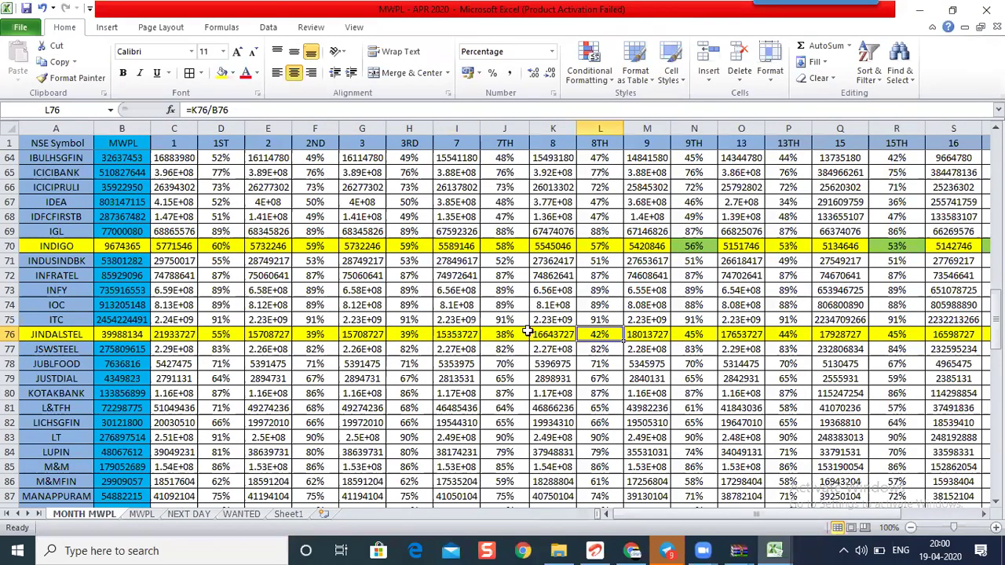
{"action": "left_click", "coordinate": [233, 73]}
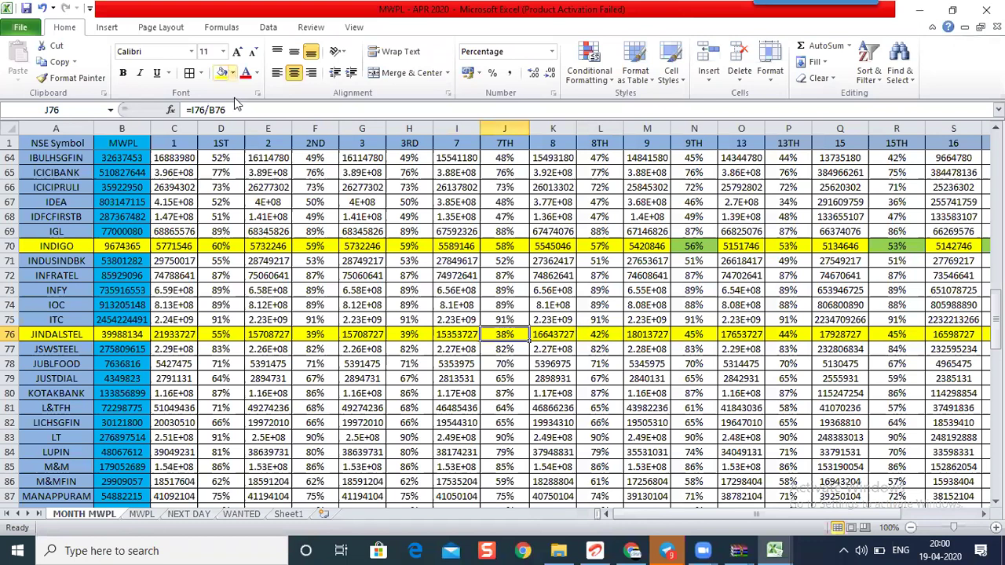
{"action": "left_click", "coordinate": [270, 179]}
{"action": "key", "text": "Escape"}
Review JINDALSTEL's MWPL values in row 76 from the 8TH column through the 17TH.
{"action": "key", "text": "Right"}
{"action": "key", "text": "Right"}
{"action": "left_click", "coordinate": [691, 335]}
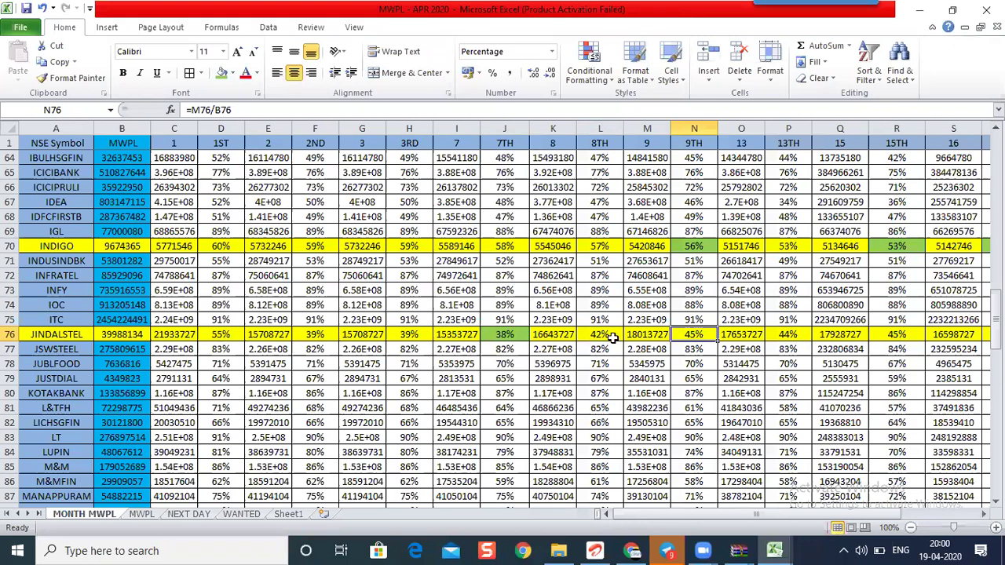
{"action": "key", "text": "Right"}
{"action": "key", "text": "Right"}
{"action": "scroll", "coordinate": [731, 333], "scroll_direction": "right", "scroll_amount": 1}
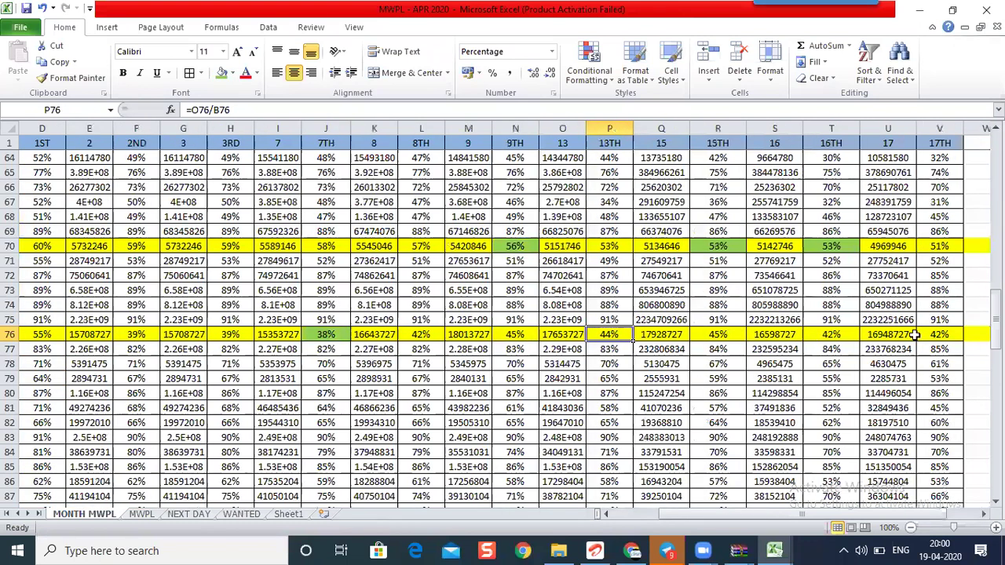
{"action": "key", "text": "Right"}
{"action": "key", "text": "Right"}
{"action": "key", "text": "Right"}
{"action": "key", "text": "Right"}
{"action": "key", "text": "Right"}
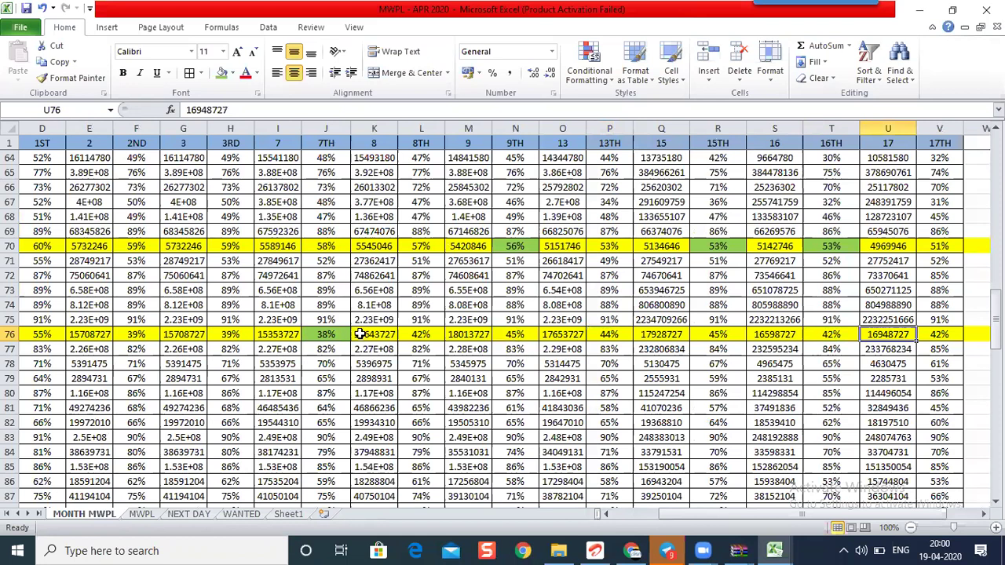
Go back to the start of the JINDALSTEL row and compare its percentages date by date from the 3RD to the 17TH.
{"action": "left_click", "coordinate": [236, 335]}
{"action": "left_click", "coordinate": [123, 334]}
{"action": "key", "text": "Left"}
{"action": "key", "text": "Left"}
{"action": "left_click", "coordinate": [136, 334]}
{"action": "left_click_drag", "start_coordinate": [292, 335], "coordinate": [330, 335]}
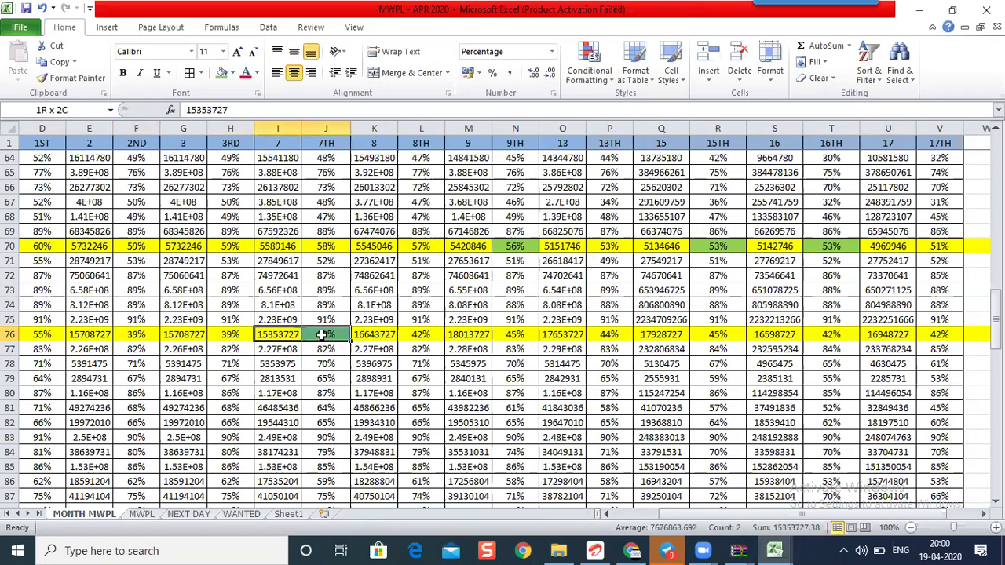
{"action": "left_click", "coordinate": [423, 335]}
{"action": "left_click", "coordinate": [514, 336]}
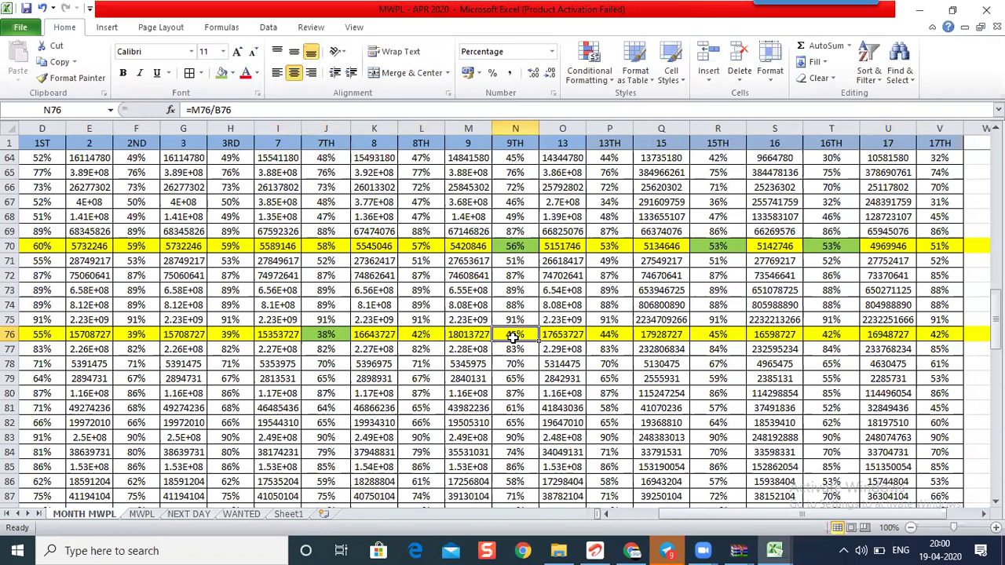
{"action": "left_click", "coordinate": [248, 335]}
{"action": "left_click", "coordinate": [344, 333]}
{"action": "left_click", "coordinate": [441, 336]}
{"action": "left_click", "coordinate": [509, 339]}
{"action": "left_click", "coordinate": [611, 334]}
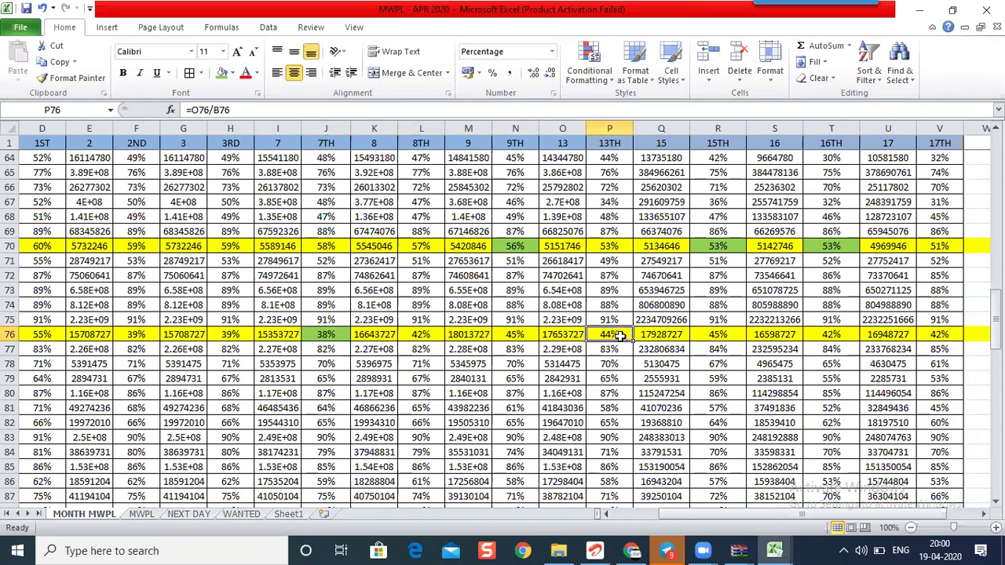
{"action": "left_click", "coordinate": [714, 335]}
{"action": "left_click", "coordinate": [842, 334]}
{"action": "left_click", "coordinate": [926, 336]}
{"action": "left_click_drag", "start_coordinate": [824, 336], "coordinate": [931, 346]}
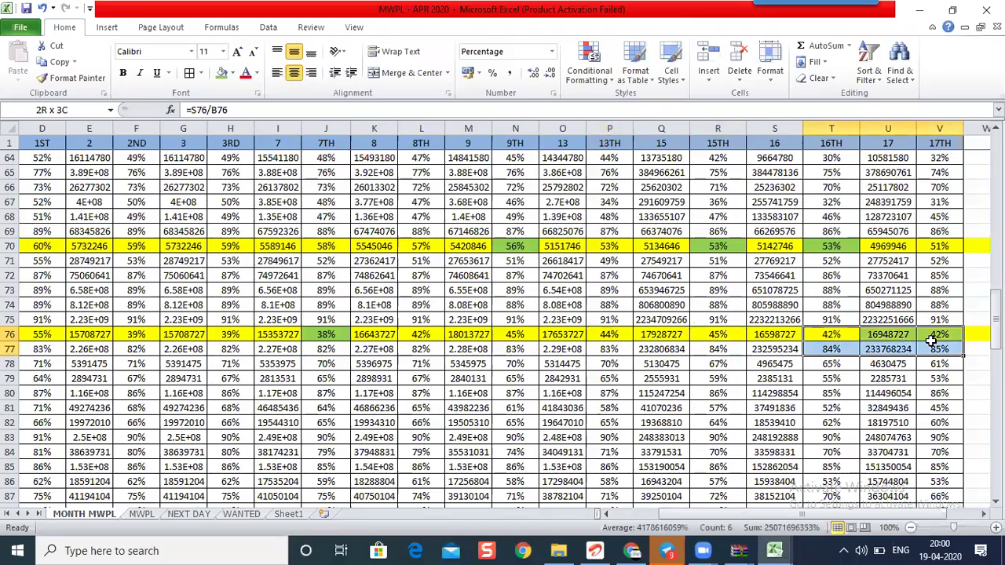
Check the JINDALSTEL chart in TradingView, then compare the stock's 8TH, 9TH and 13TH percentages on the MONTH MWPL sheet.
{"action": "left_click", "coordinate": [632, 550]}
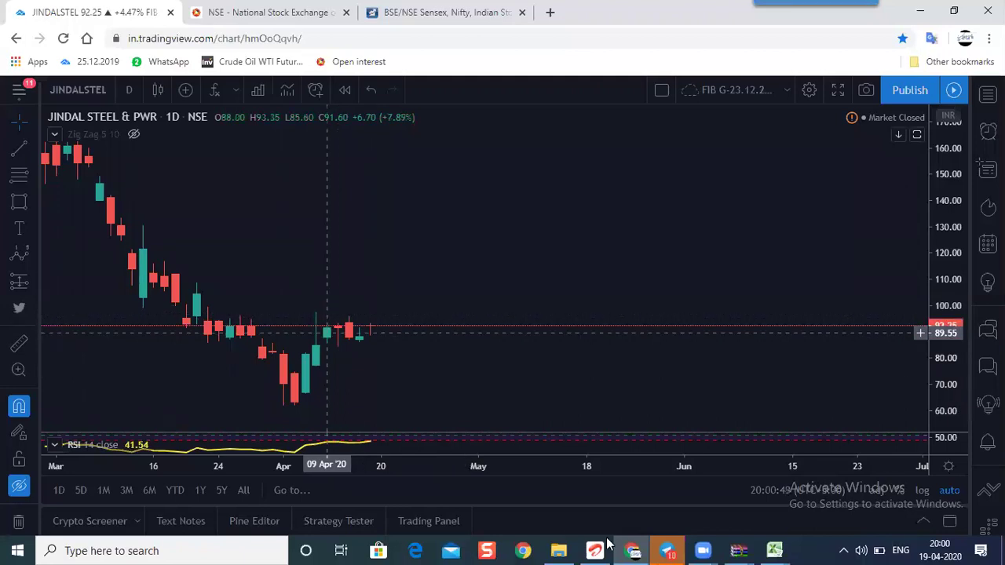
{"action": "left_click", "coordinate": [630, 548]}
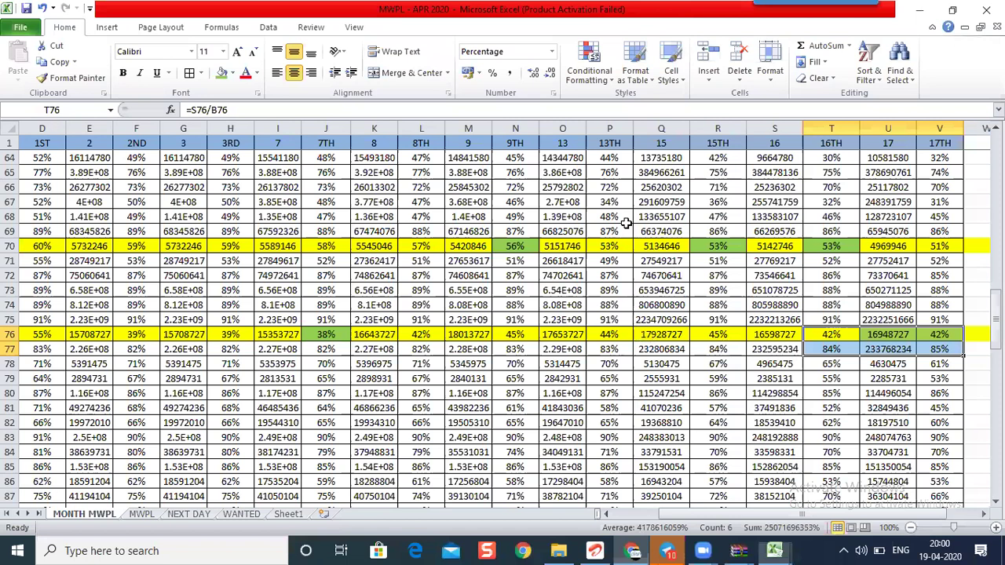
{"action": "key", "text": "Left"}
{"action": "key", "text": "Left"}
{"action": "key", "text": "Left"}
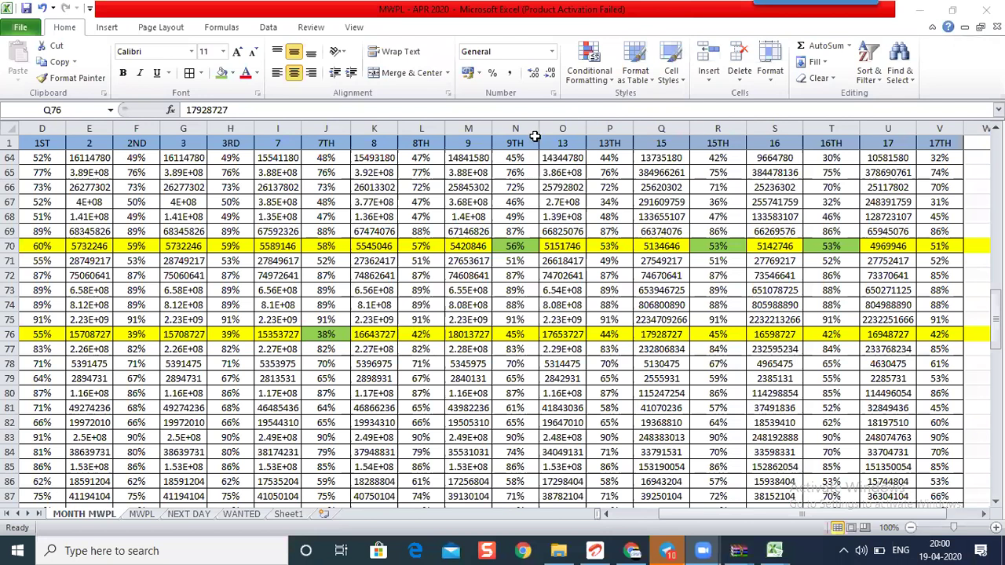
{"action": "left_click", "coordinate": [432, 335]}
{"action": "left_click", "coordinate": [528, 334]}
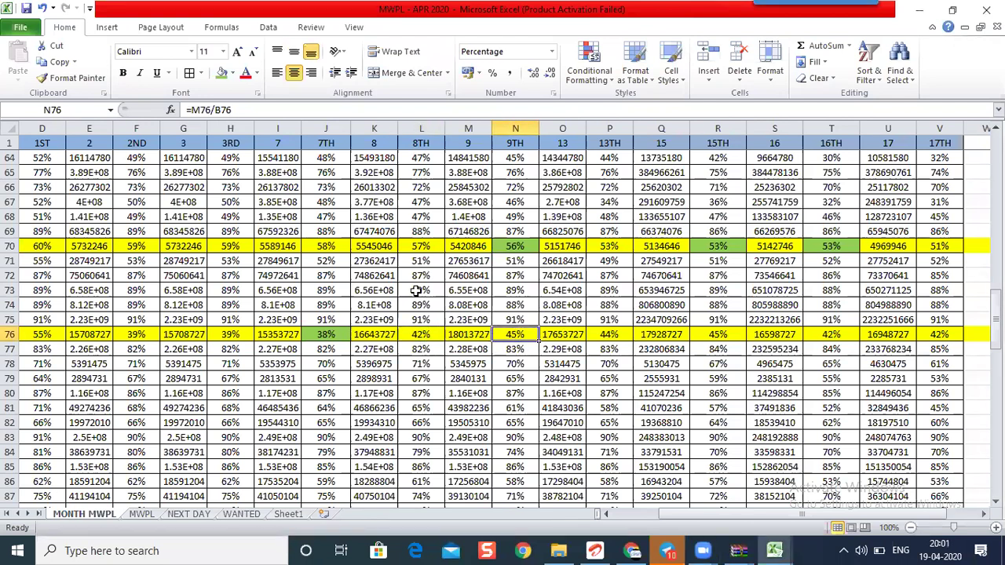
{"action": "left_click", "coordinate": [416, 333]}
{"action": "left_click", "coordinate": [609, 334]}
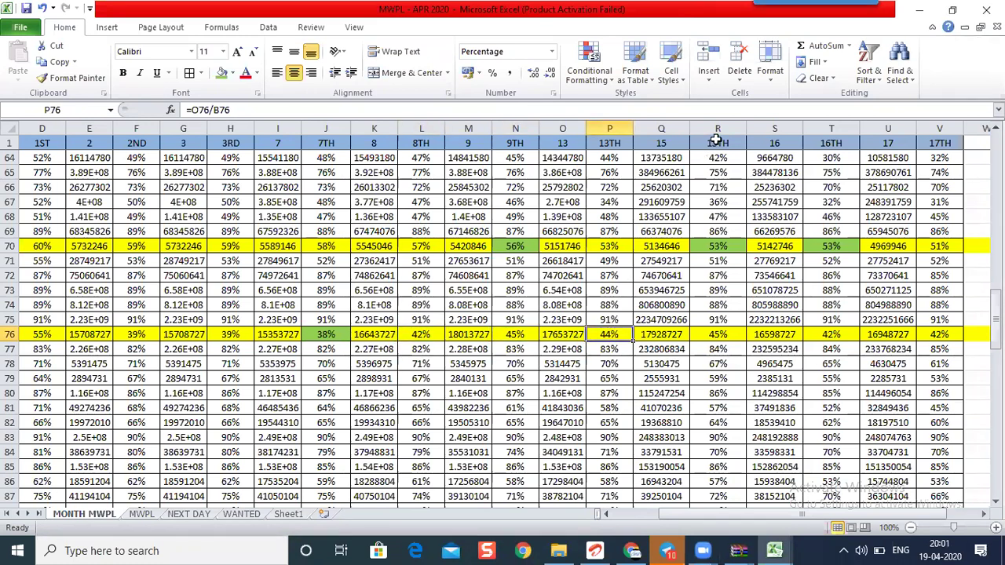
Compare JINDALSTEL's percentages in row 76 from the 8TH to the 15TH, followed by the 16TH and 17TH.
{"action": "left_click", "coordinate": [715, 331]}
{"action": "left_click_drag", "start_coordinate": [441, 334], "coordinate": [741, 333]}
{"action": "left_click_drag", "start_coordinate": [816, 334], "coordinate": [940, 334]}
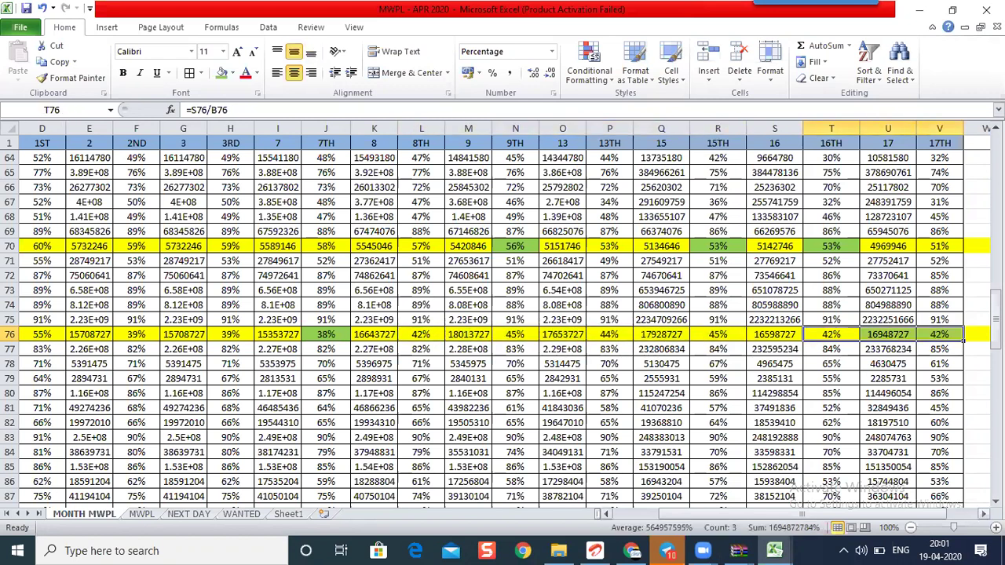
{"action": "left_click", "coordinate": [984, 514]}
{"action": "left_click", "coordinate": [983, 514]}
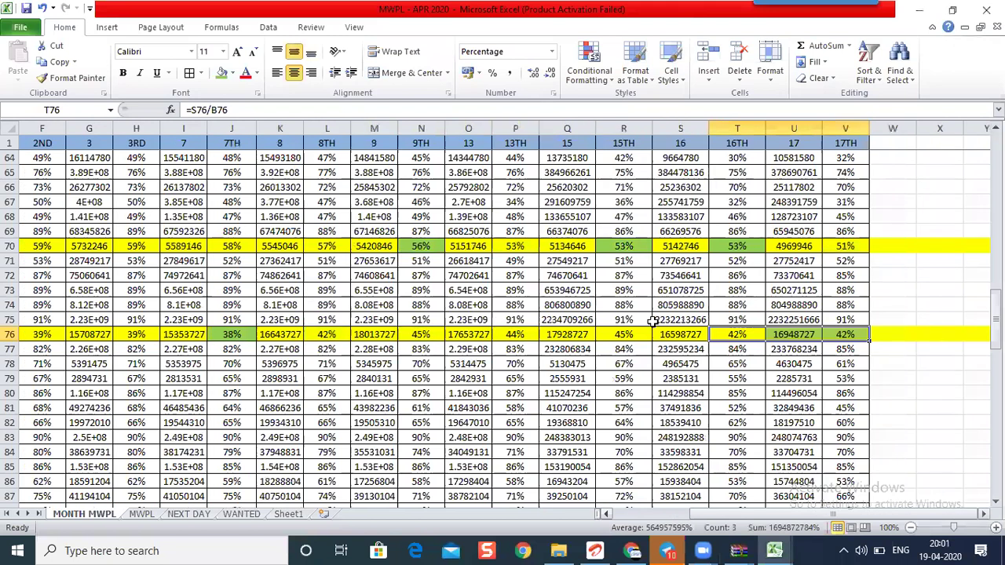
{"action": "scroll", "coordinate": [653, 330], "scroll_direction": "right", "scroll_amount": 4}
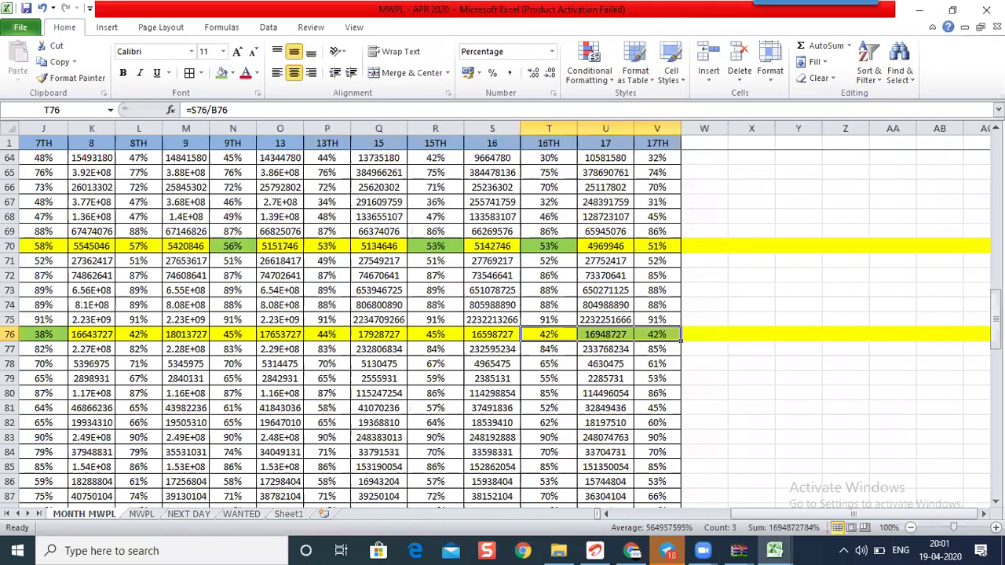
Enter the formula +6/7 in cell W76 at the end of the JINDALSTEL row and clear it again.
{"action": "left_click", "coordinate": [704, 333]}
{"action": "type", "text": "+6"}
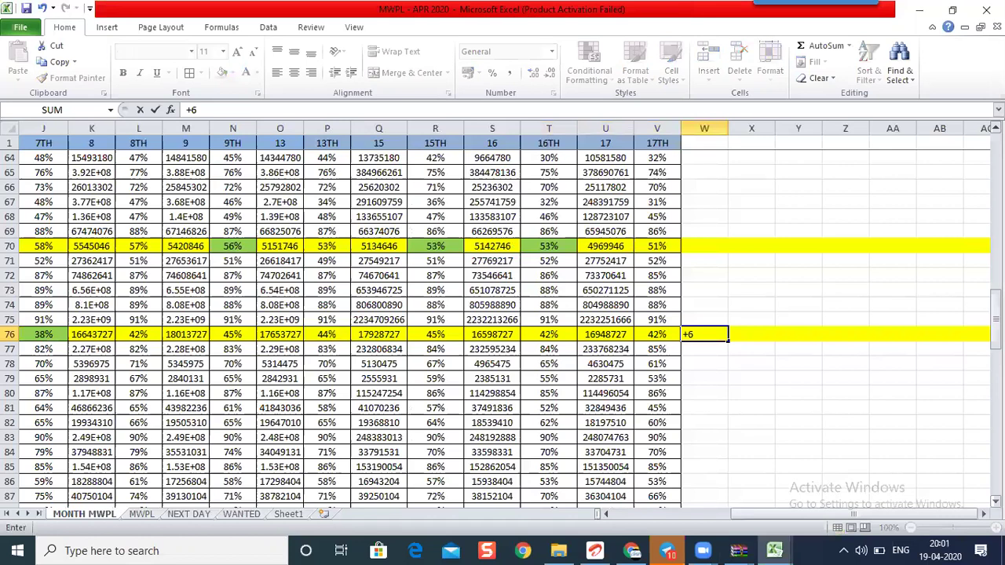
{"action": "type", "text": "/7"}
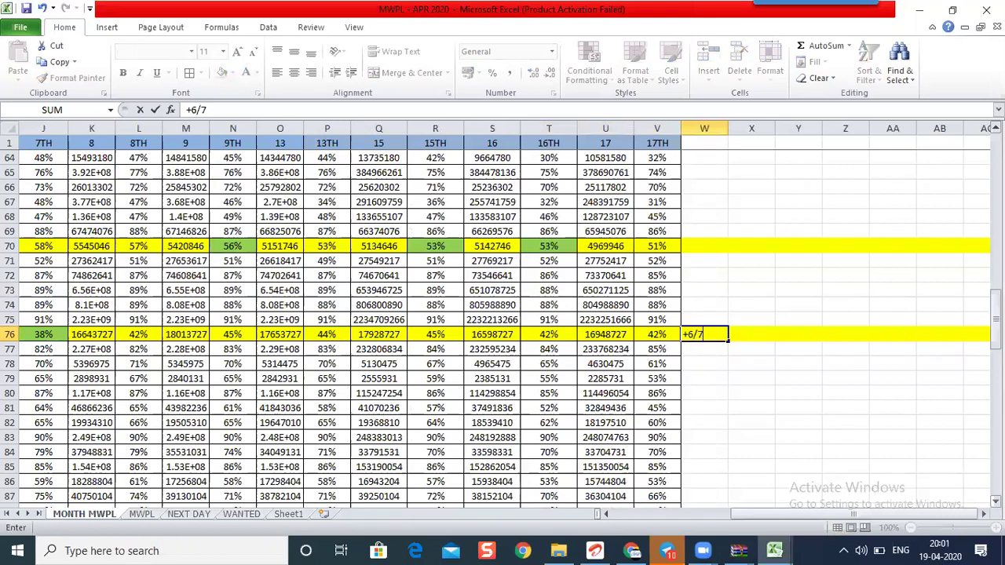
{"action": "key", "text": "Return"}
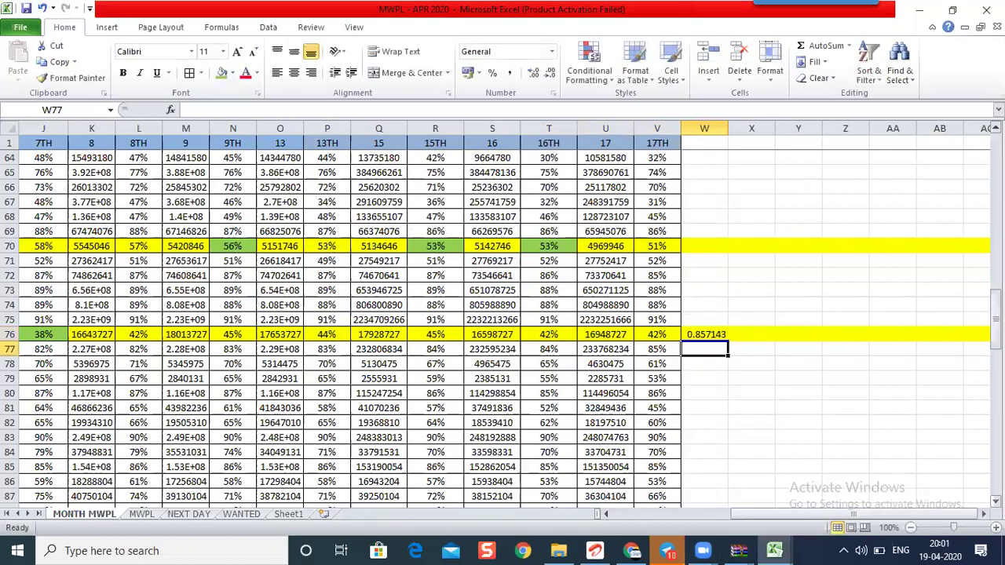
{"action": "left_click", "coordinate": [718, 334]}
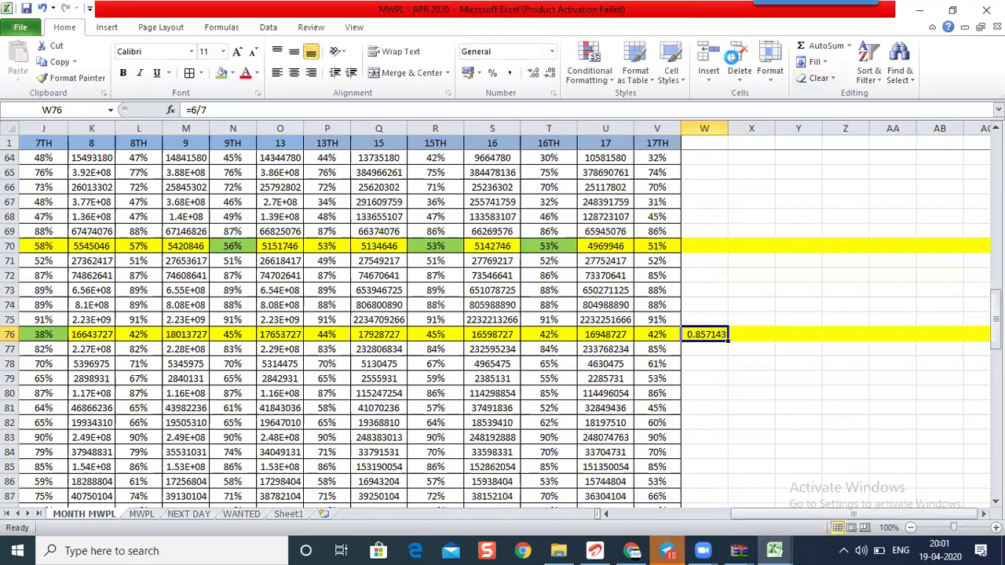
{"action": "key", "text": "Delete"}
{"action": "left_click", "coordinate": [758, 377]}
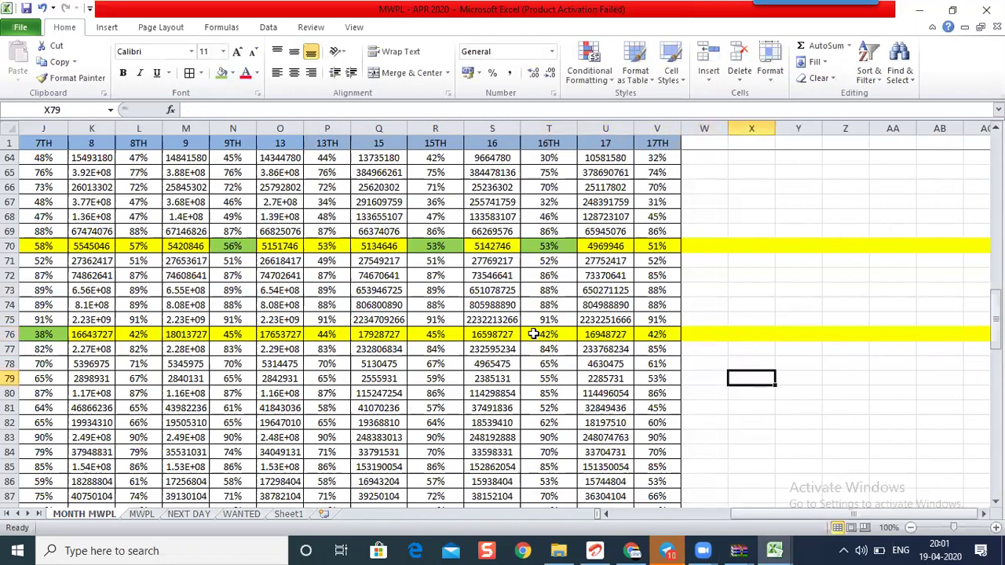
Switch to the JINDALSTEL chart in TradingView and draw a rectangle at 20 Apr '20 from about 88.45 up to about 102.45.
{"action": "left_click", "coordinate": [724, 334]}
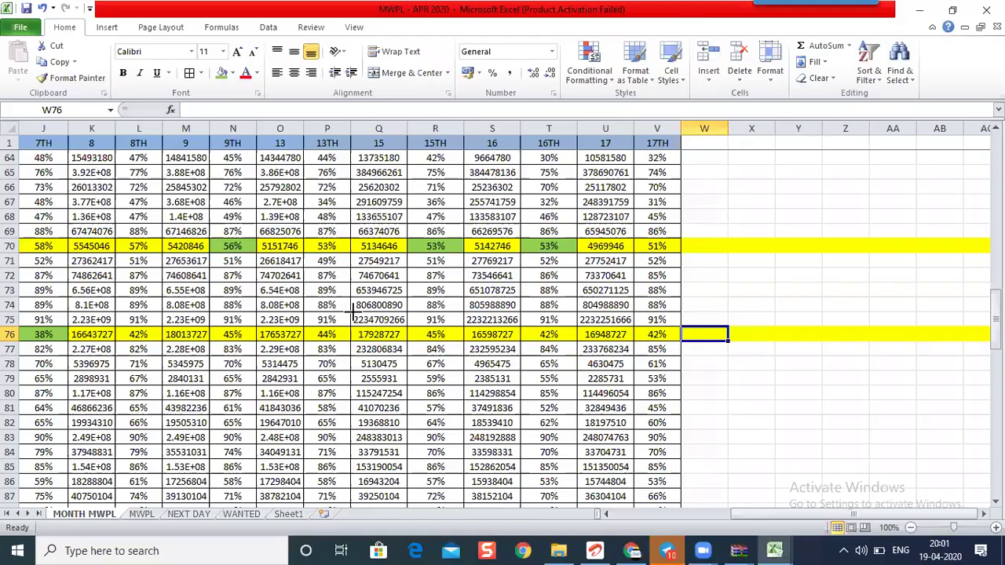
{"action": "key", "text": "alt+Tab"}
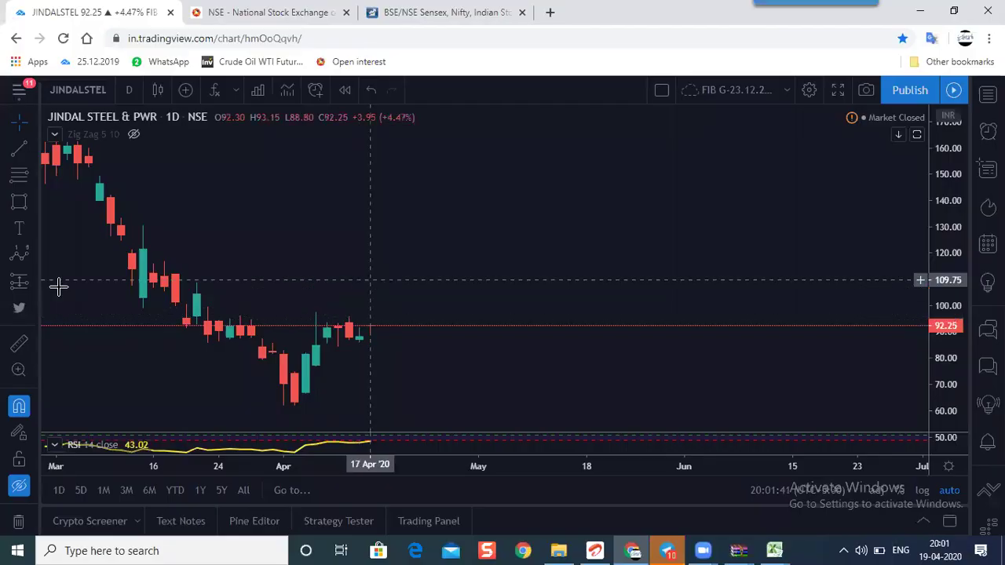
{"action": "left_click", "coordinate": [18, 202]}
{"action": "left_click_drag", "start_coordinate": [380, 336], "coordinate": [381, 299]}
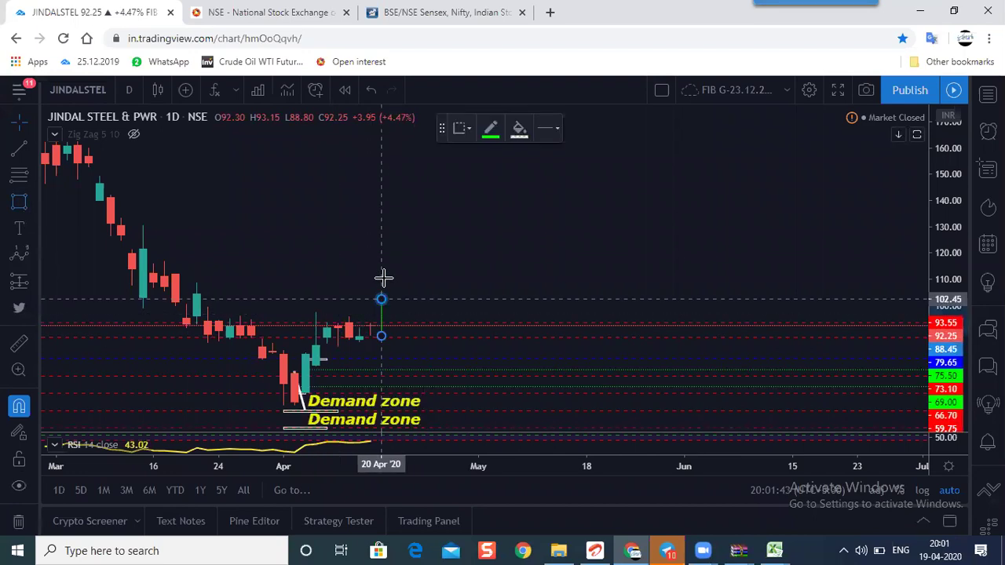
Draw a narrow green rectangle from about 88 to 108 just after the latest JINDALSTEL candle, and delete it again.
{"action": "left_click", "coordinate": [392, 285]}
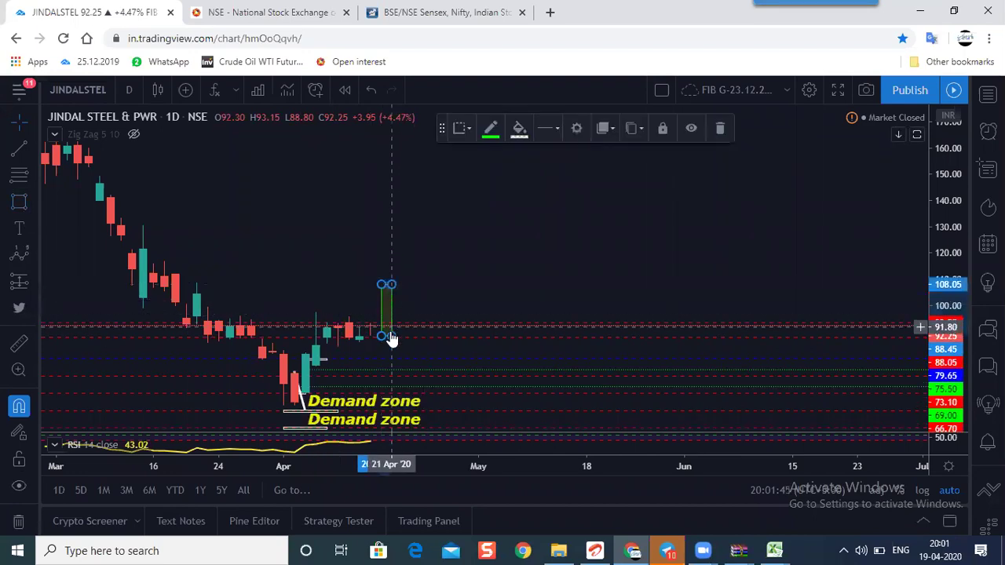
{"action": "left_click_drag", "start_coordinate": [391, 338], "coordinate": [390, 302]}
{"action": "left_click", "coordinate": [421, 287]}
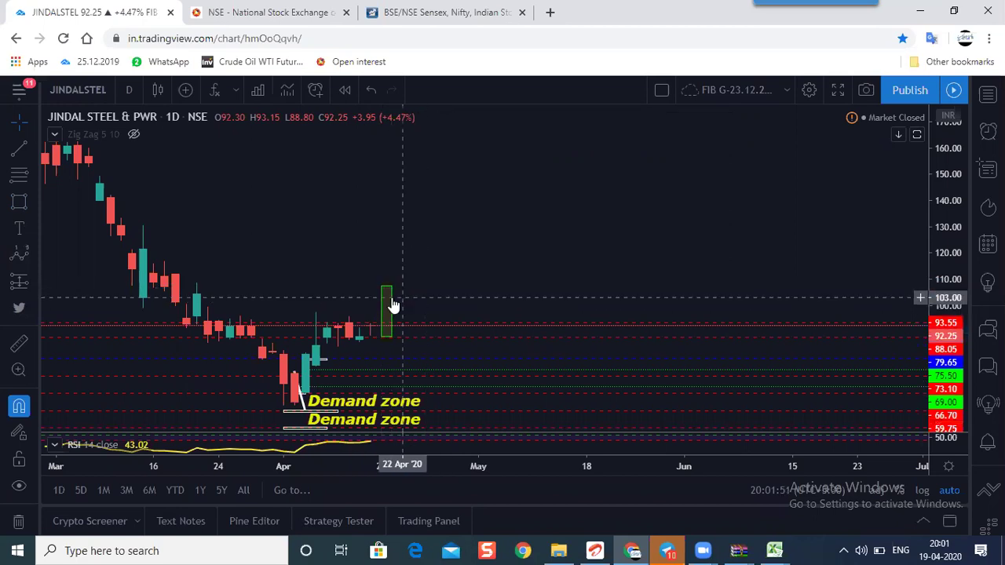
{"action": "left_click", "coordinate": [391, 299]}
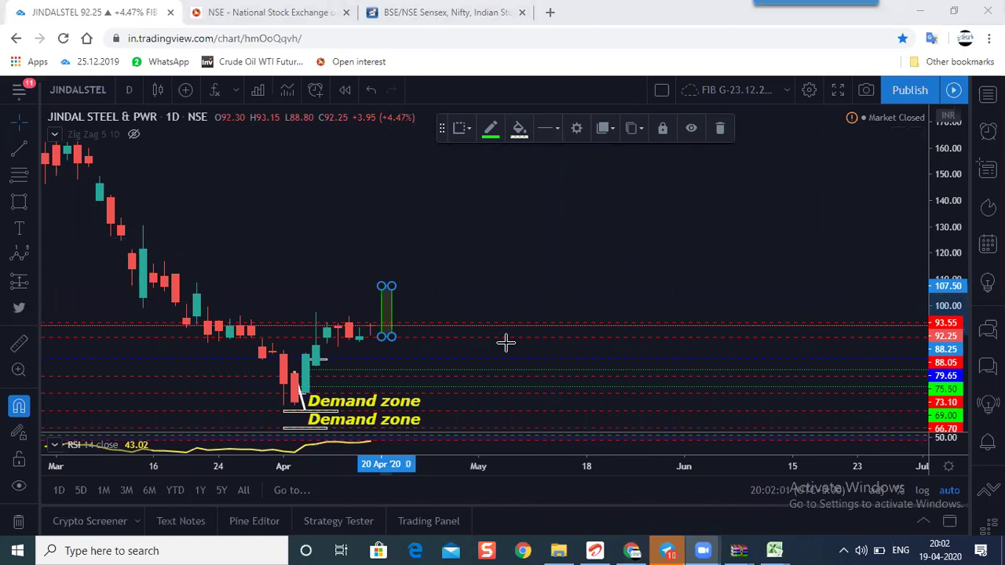
{"action": "left_click", "coordinate": [578, 267]}
{"action": "left_click", "coordinate": [388, 286]}
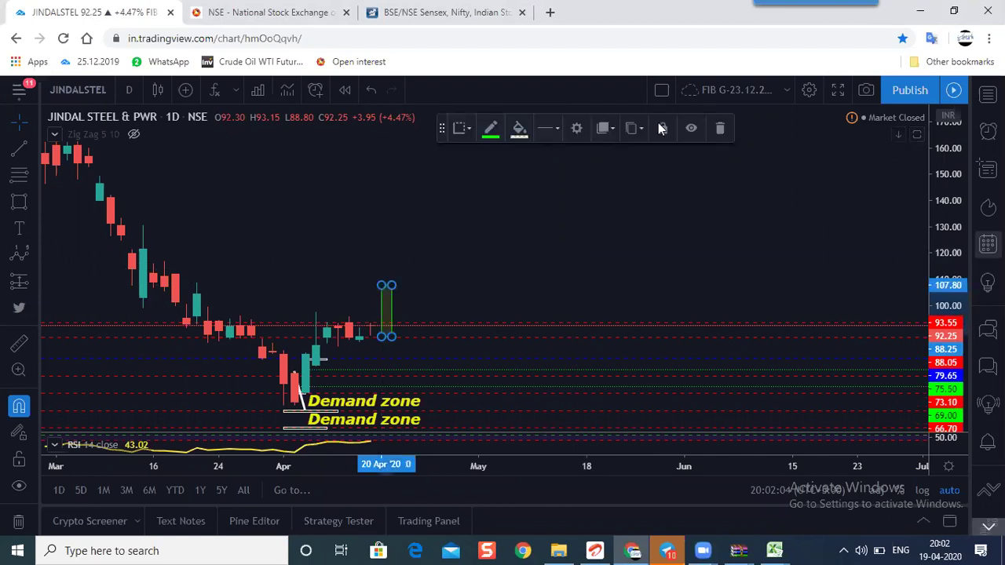
{"action": "left_click", "coordinate": [720, 128]}
Examine the April JINDALSTEL candles against the marked price levels and demand zones.
{"action": "left_click_drag", "start_coordinate": [959, 384], "coordinate": [959, 239]}
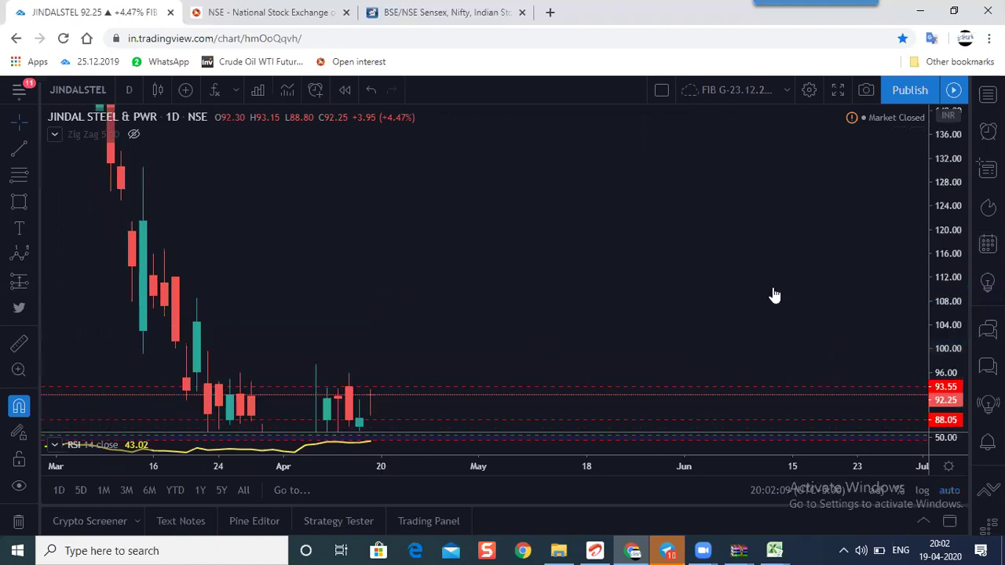
{"action": "scroll", "coordinate": [280, 336], "scroll_direction": "up", "scroll_amount": 3}
{"action": "left_click_drag", "start_coordinate": [280, 336], "coordinate": [571, 230]}
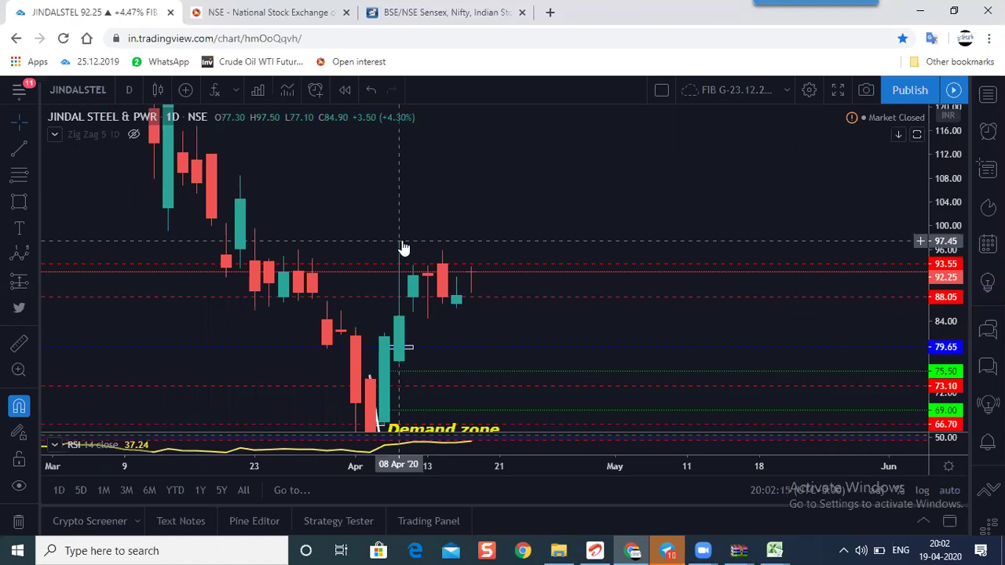
{"action": "left_click_drag", "start_coordinate": [939, 232], "coordinate": [939, 255]}
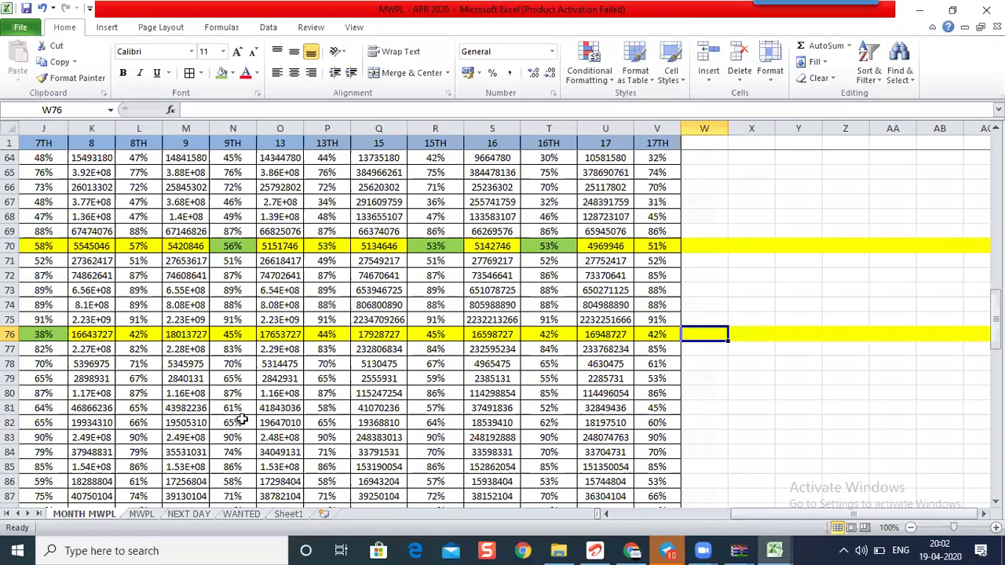
Switch to the MWPL - APR 2020 workbook in Excel and review the MONTH MWPL and Sheet1 percentages.
{"action": "key", "text": "Right"}
{"action": "key", "text": "Right"}
{"action": "key", "text": "Right"}
{"action": "key", "text": "Down"}
{"action": "key", "text": "Down"}
{"action": "key", "text": "Down"}
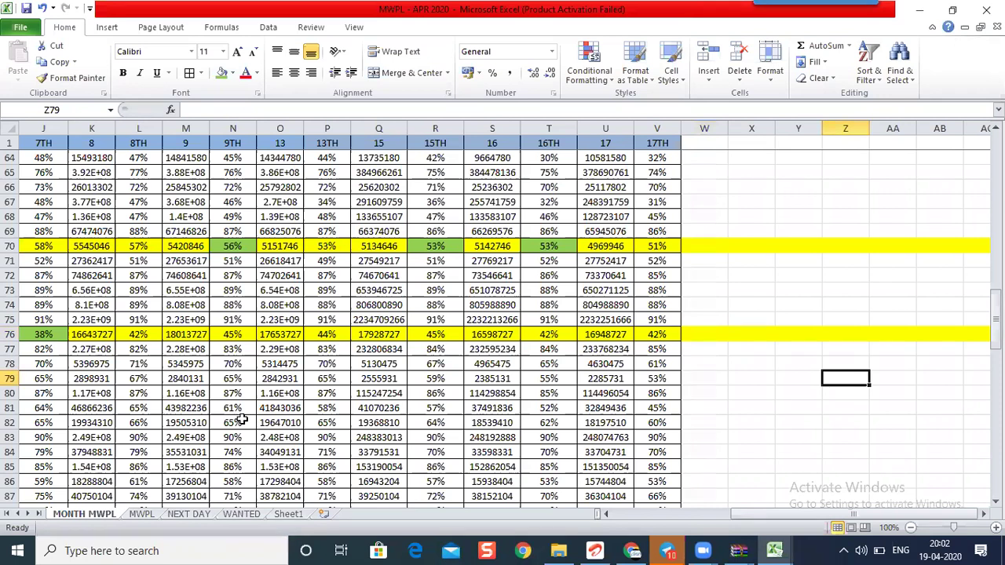
{"action": "left_click", "coordinate": [279, 516]}
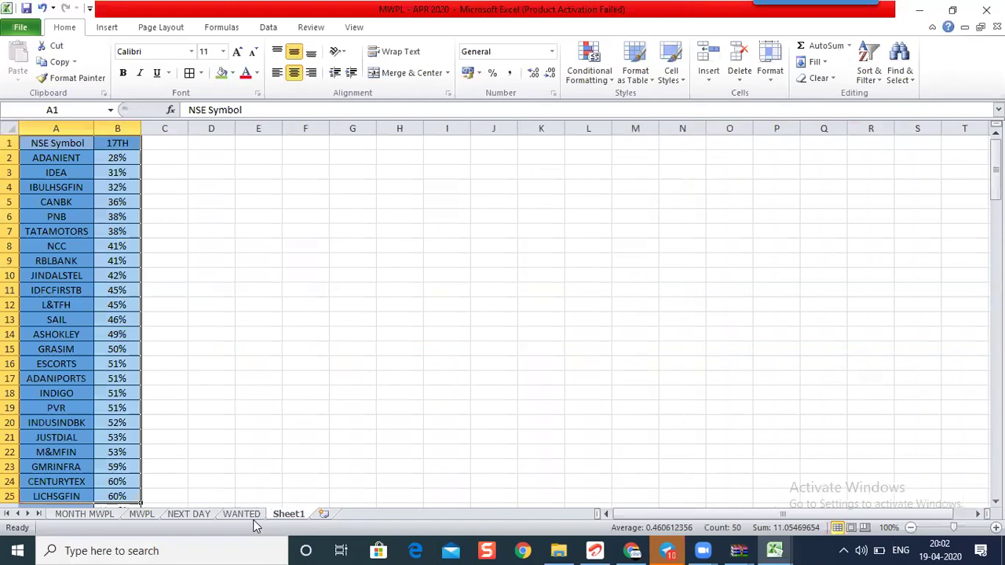
{"action": "left_click", "coordinate": [111, 519]}
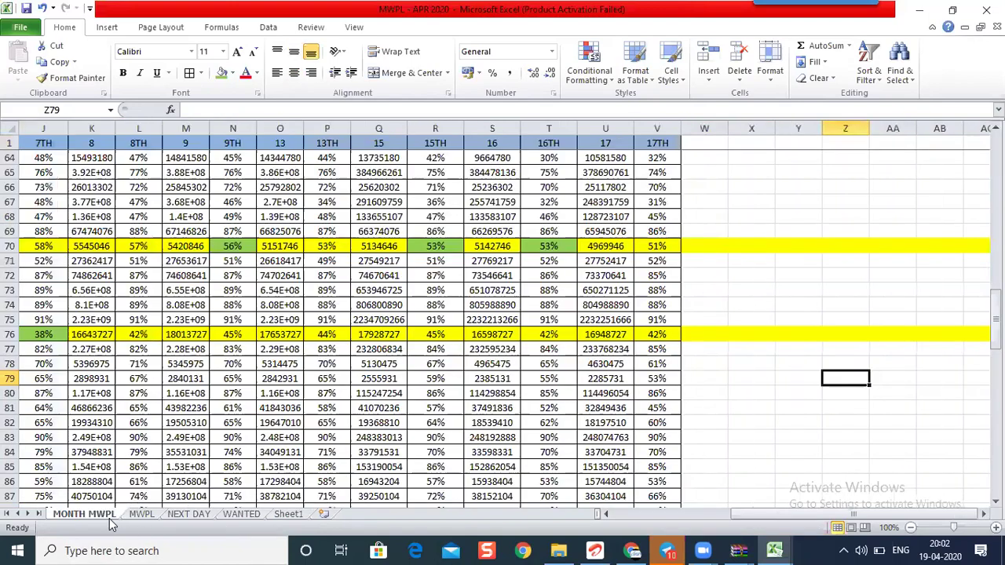
Switch back to TradingView in the browser and load the ESCORTS chart from the watchlist.
{"action": "left_click", "coordinate": [632, 551]}
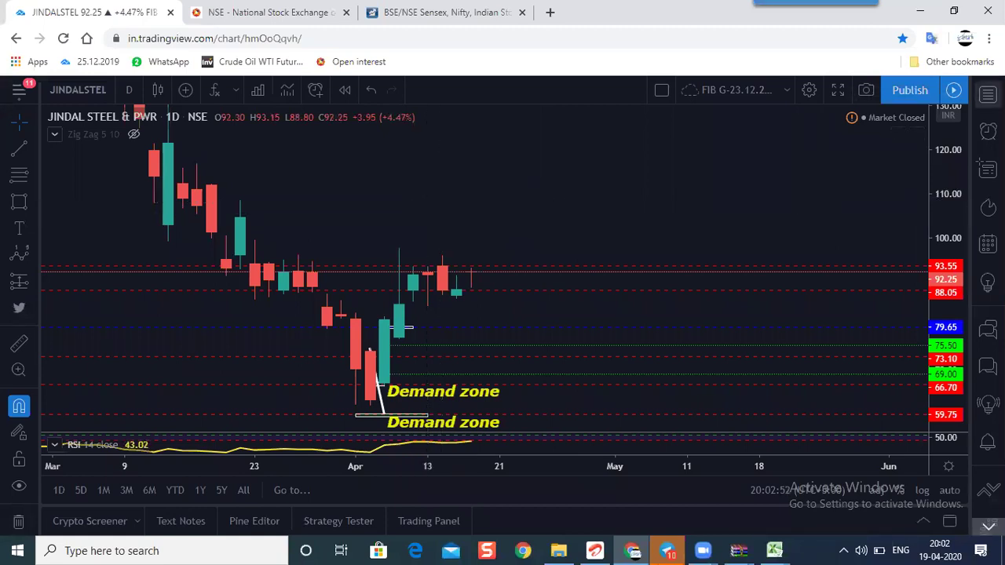
{"action": "left_click", "coordinate": [816, 210]}
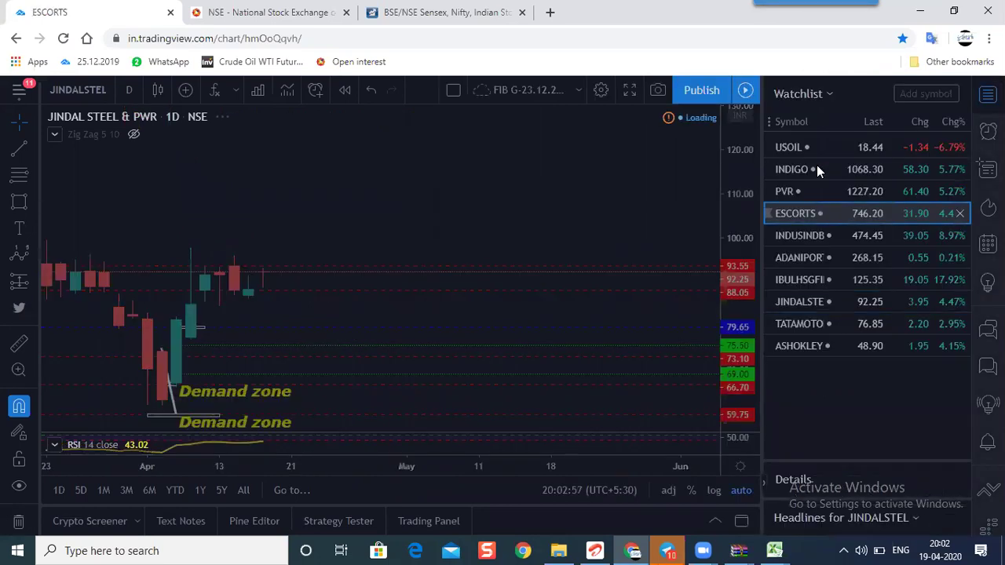
{"action": "left_click", "coordinate": [845, 350]}
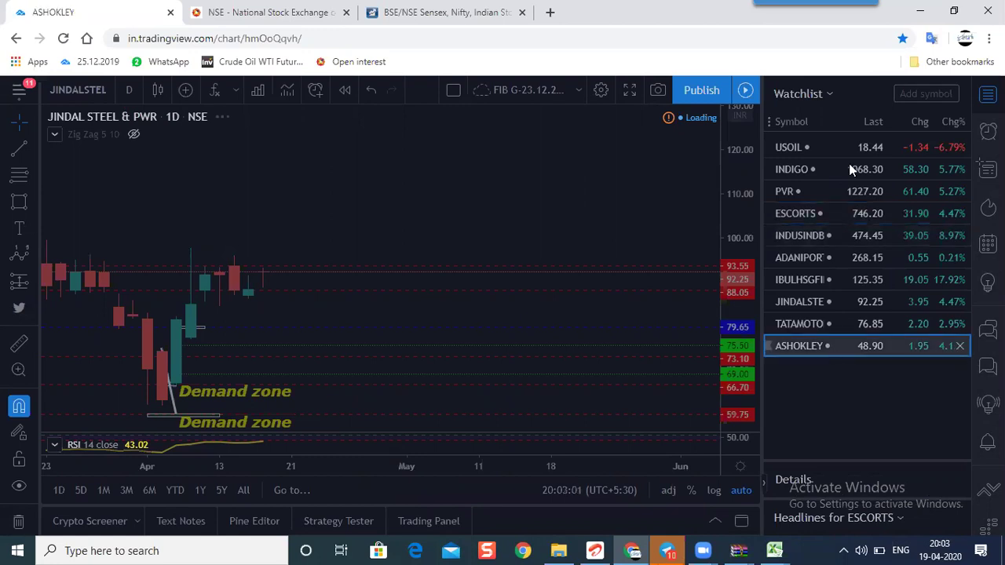
{"action": "left_click", "coordinate": [828, 216]}
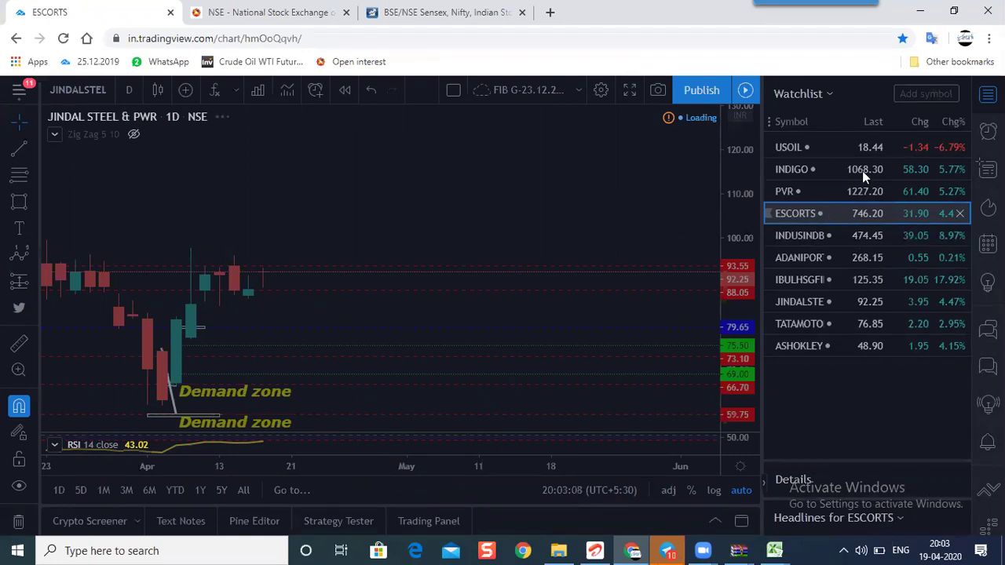
{"action": "left_click", "coordinate": [987, 94]}
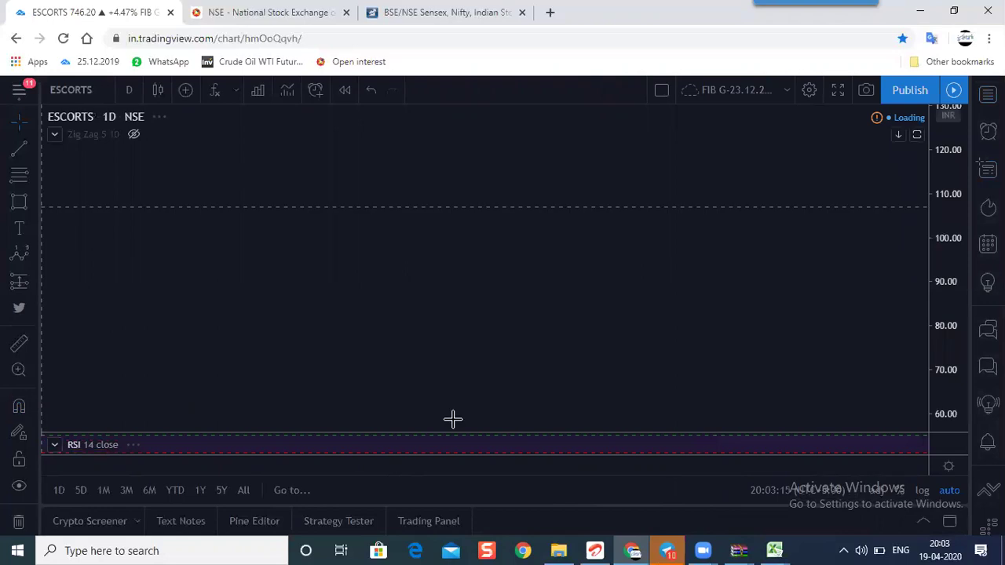
Look over the daily ESCORTS price history and change the chart interval to 1 month.
{"action": "scroll", "coordinate": [652, 313], "scroll_direction": "down", "scroll_amount": 1}
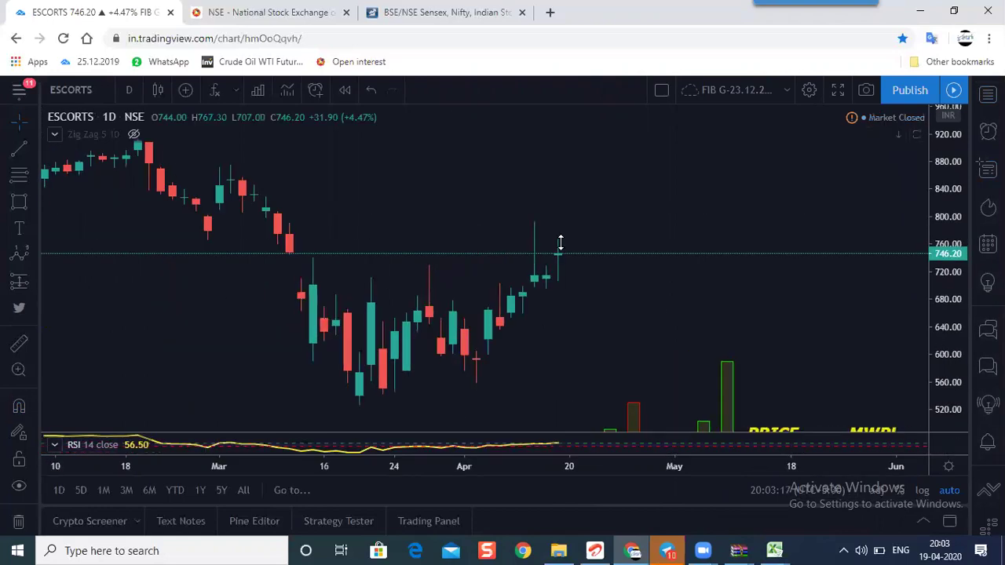
{"action": "scroll", "coordinate": [625, 228], "scroll_direction": "down", "scroll_amount": 1}
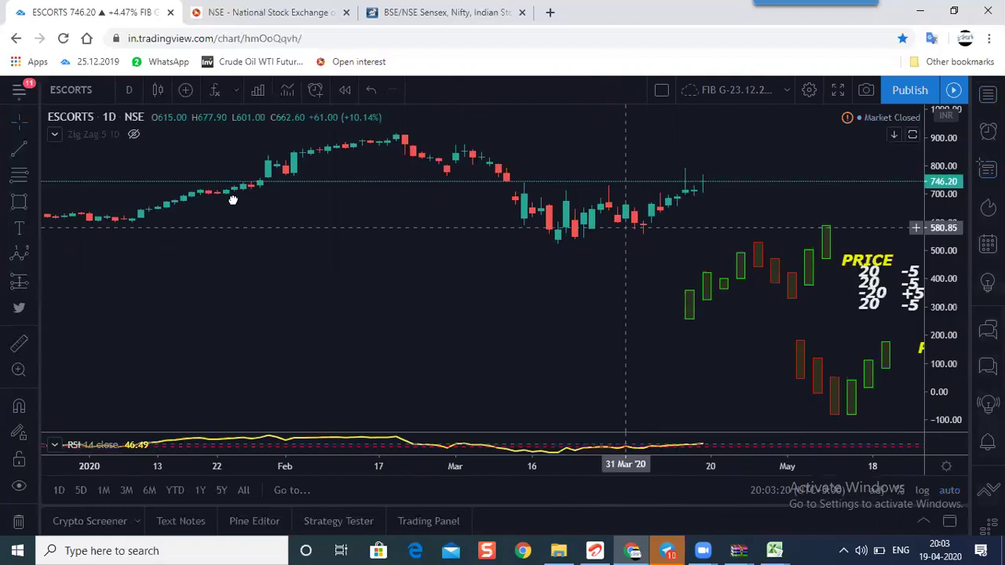
{"action": "left_click_drag", "start_coordinate": [626, 227], "coordinate": [233, 202]}
{"action": "left_click_drag", "start_coordinate": [707, 319], "coordinate": [847, 430]}
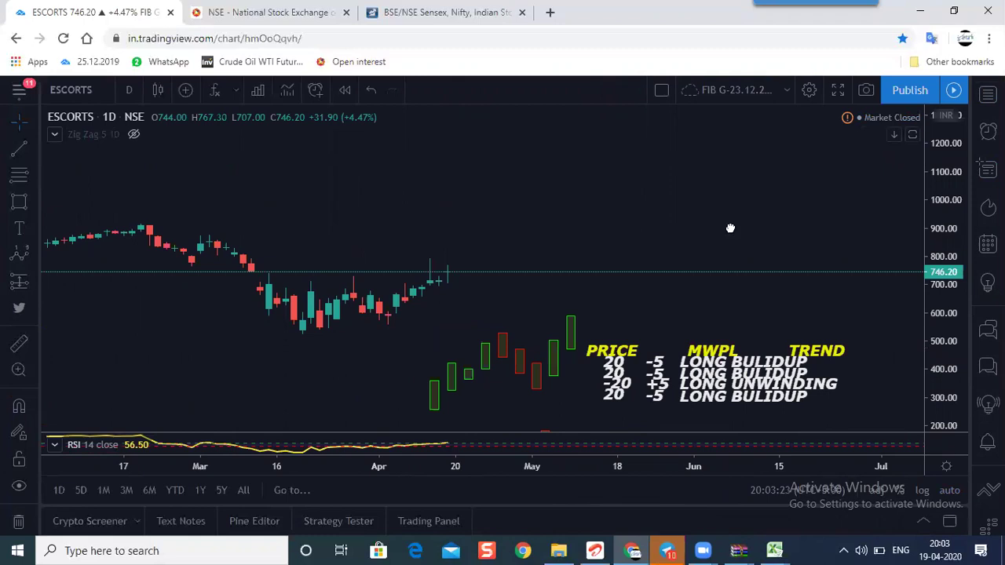
{"action": "scroll", "coordinate": [248, 178], "scroll_direction": "left", "scroll_amount": 3}
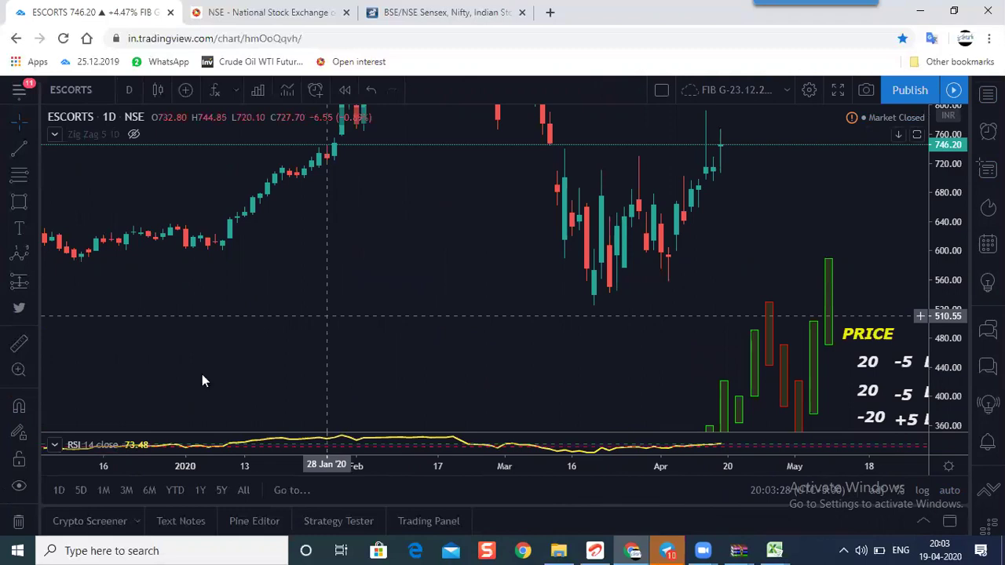
{"action": "left_click", "coordinate": [129, 90]}
{"action": "scroll", "coordinate": [155, 467], "scroll_direction": "down", "scroll_amount": 3}
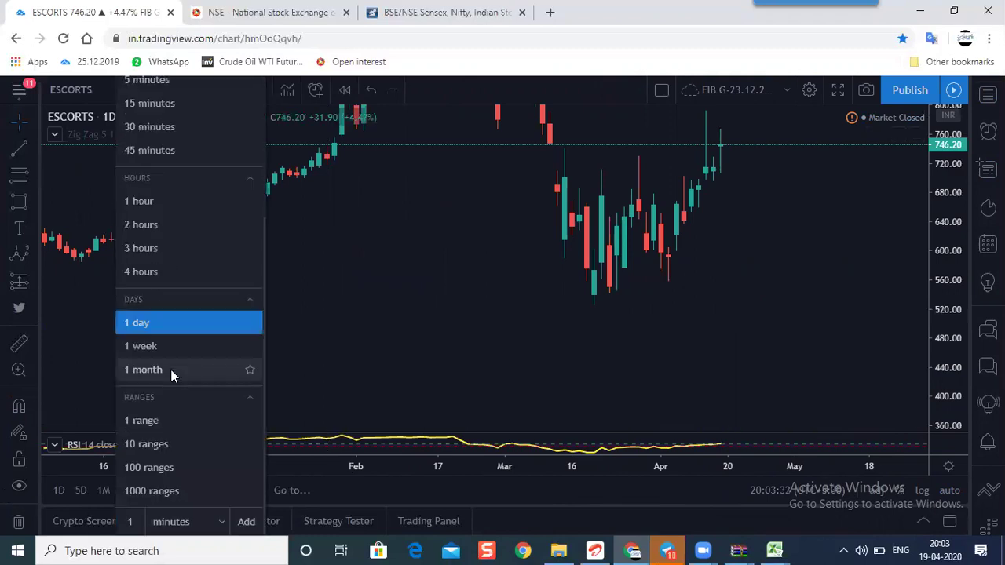
{"action": "left_click", "coordinate": [170, 369]}
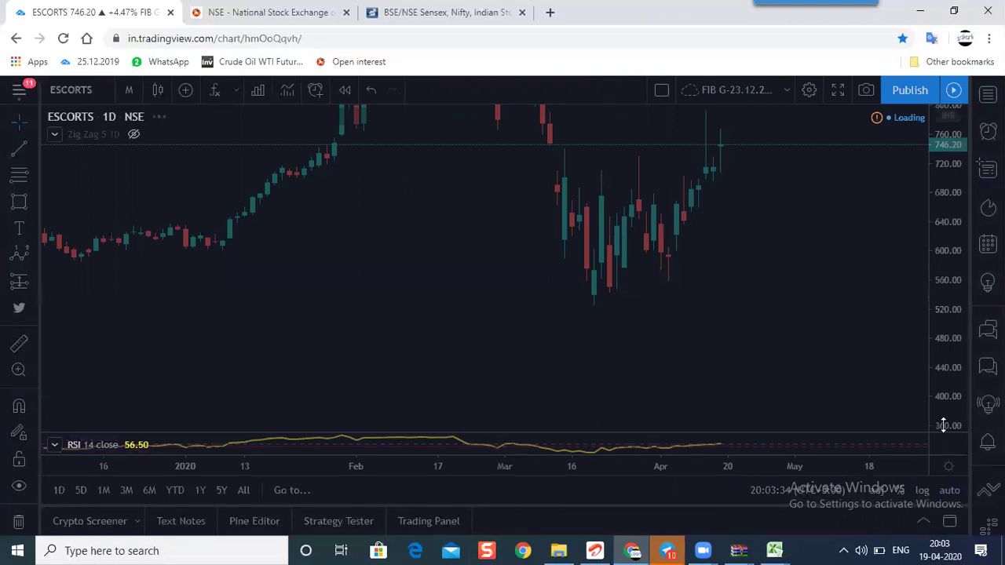
Draw a horizontal line at 695.00 on the monthly ESCORTS chart, at the mid-2017 candles.
{"action": "scroll", "coordinate": [919, 372], "scroll_direction": "up", "scroll_amount": 2}
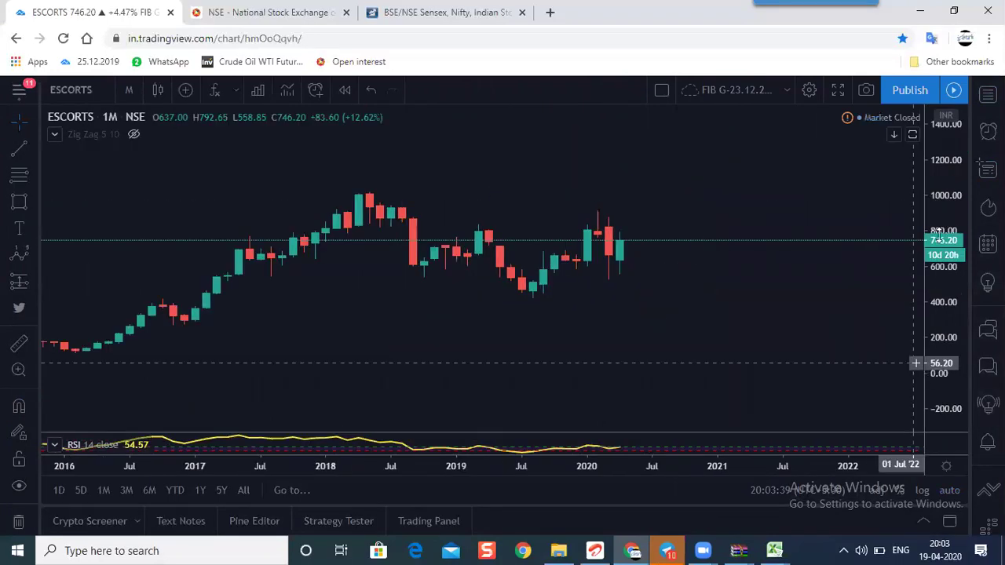
{"action": "scroll", "coordinate": [529, 340], "scroll_direction": "up", "scroll_amount": 2}
{"action": "left_click_drag", "start_coordinate": [603, 343], "coordinate": [717, 300]}
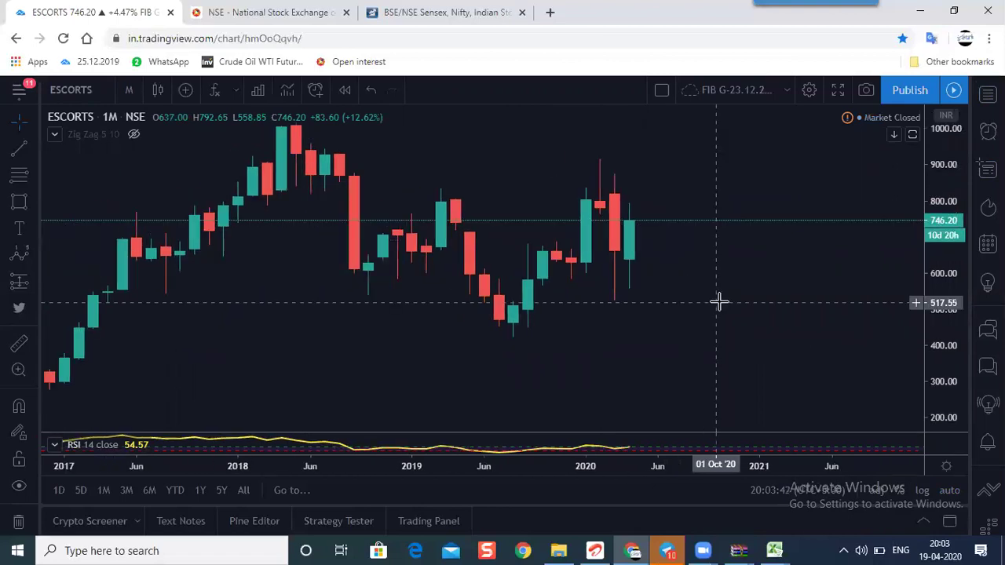
{"action": "left_click", "coordinate": [33, 149]}
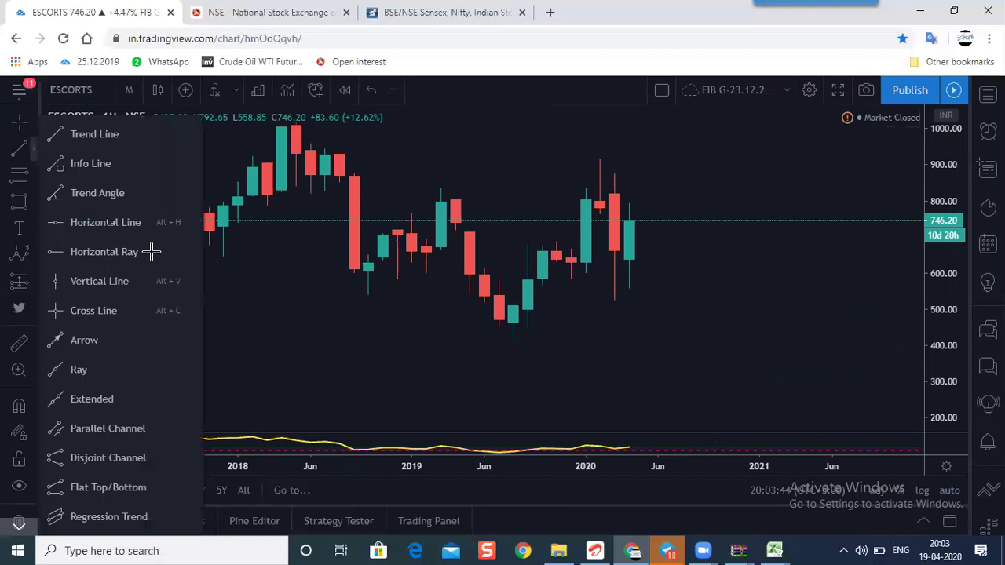
{"action": "left_click", "coordinate": [151, 252]}
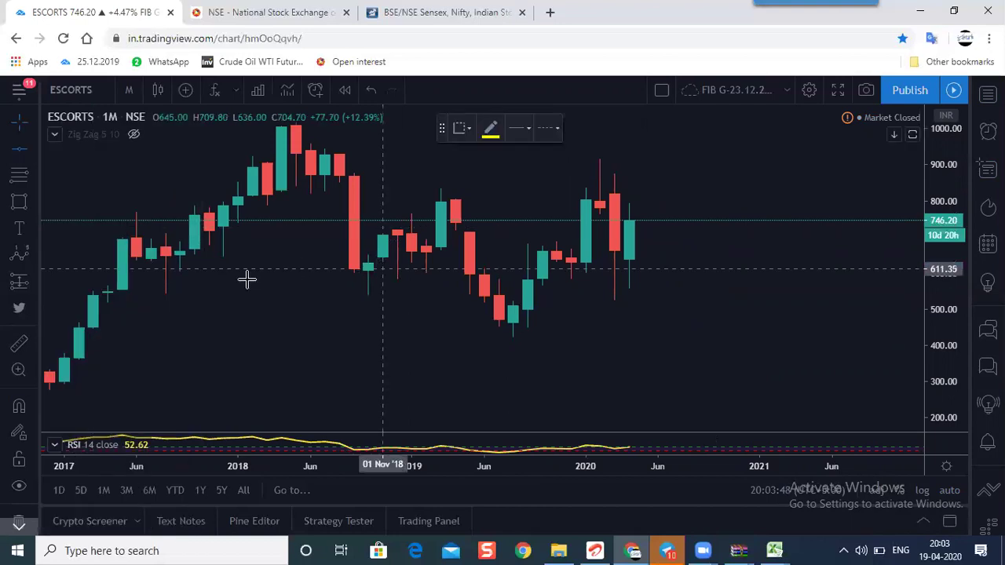
{"action": "scroll", "coordinate": [294, 260], "scroll_direction": "down", "scroll_amount": 1}
{"action": "scroll", "coordinate": [298, 239], "scroll_direction": "down", "scroll_amount": 1}
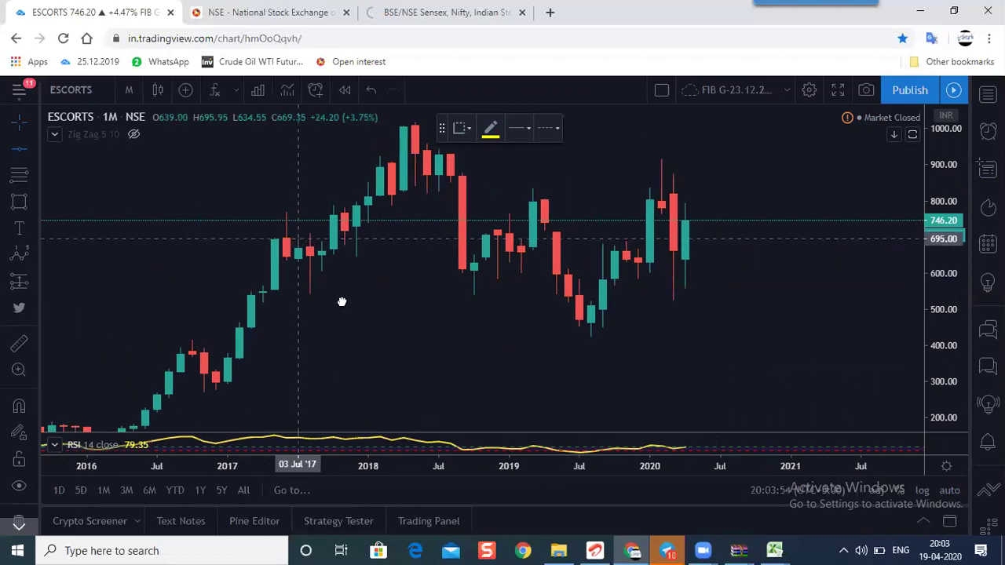
{"action": "left_click_drag", "start_coordinate": [342, 301], "coordinate": [442, 312]}
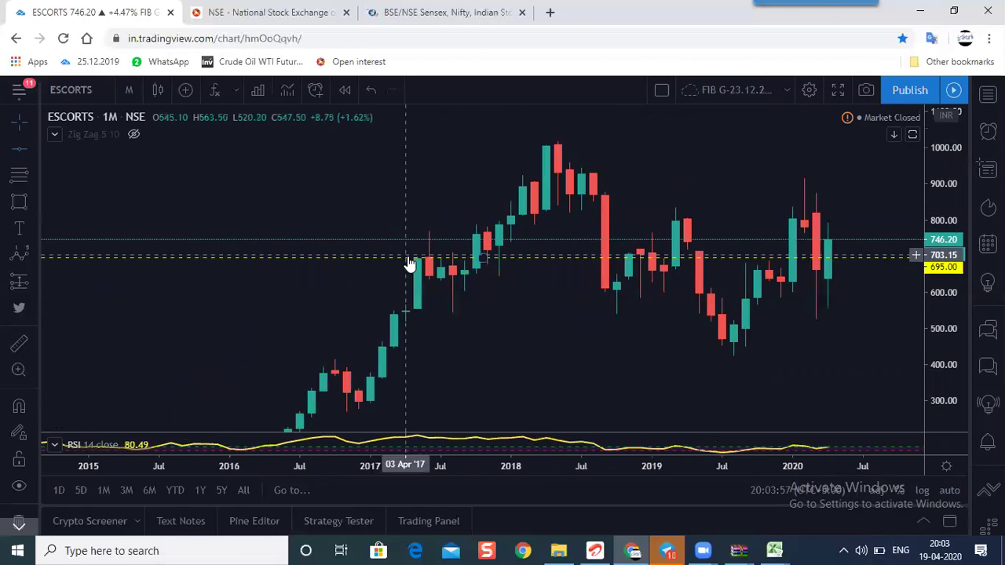
Change the colour of the 695.00 horizontal line to red.
{"action": "left_click", "coordinate": [406, 258]}
{"action": "left_click", "coordinate": [484, 136]}
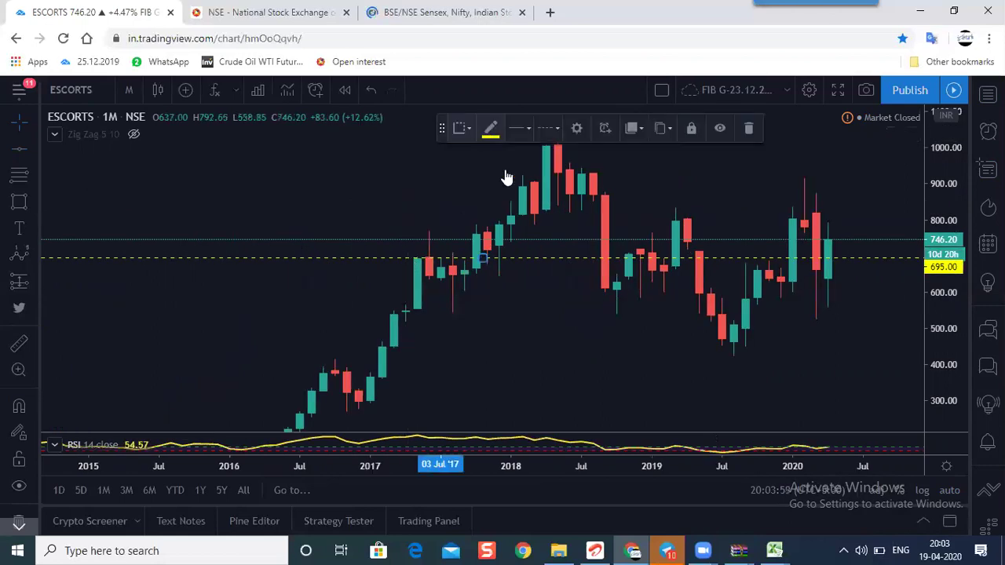
{"action": "left_click", "coordinate": [512, 309]}
{"action": "left_click", "coordinate": [413, 247]}
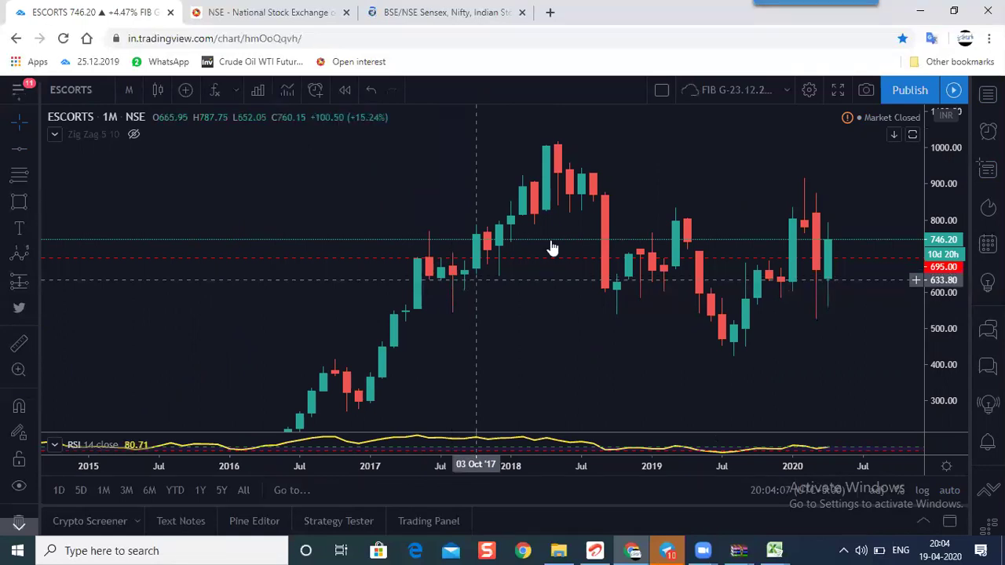
Add red horizontal lines at 1004.95 on the 2018 peak and at 870.35 on the mid-2018 candle bodies.
{"action": "left_click_drag", "start_coordinate": [552, 248], "coordinate": [484, 248]}
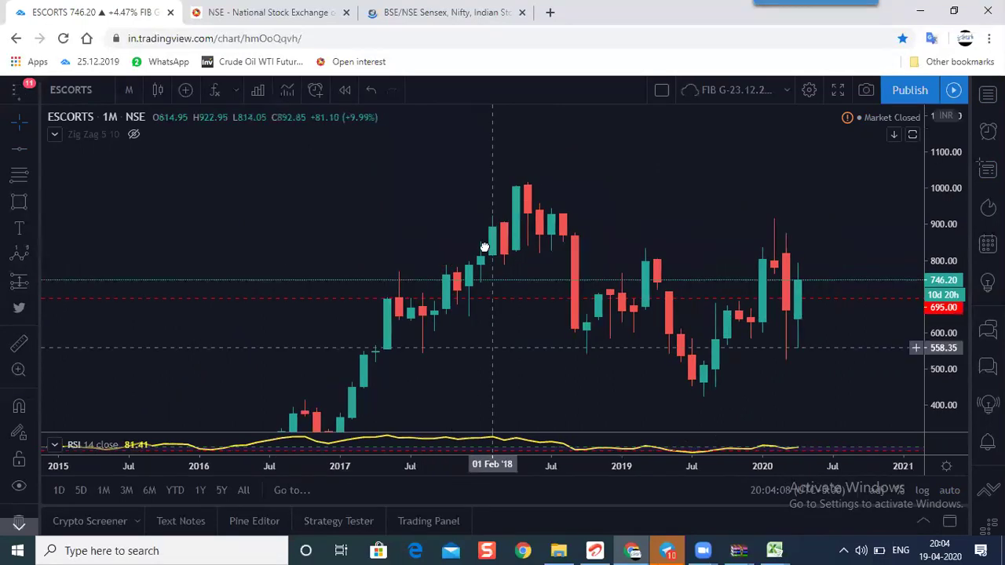
{"action": "left_click", "coordinate": [336, 325]}
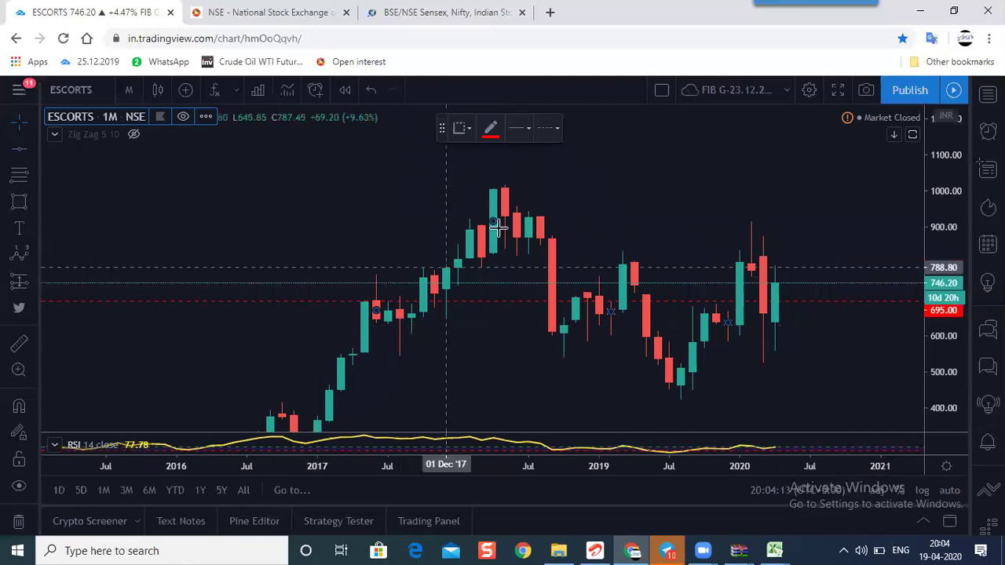
{"action": "left_click", "coordinate": [511, 189]}
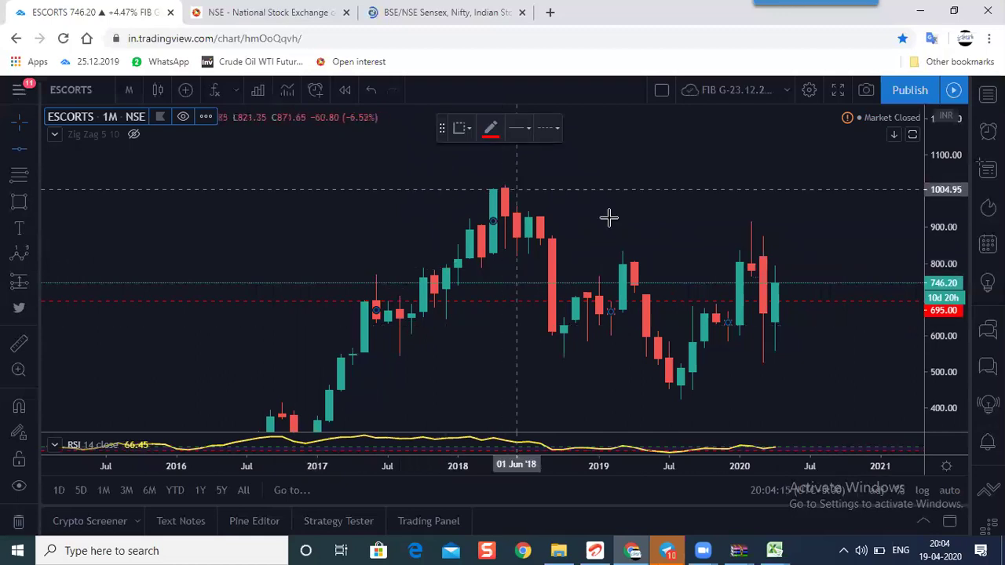
{"action": "left_click_drag", "start_coordinate": [579, 221], "coordinate": [536, 213]}
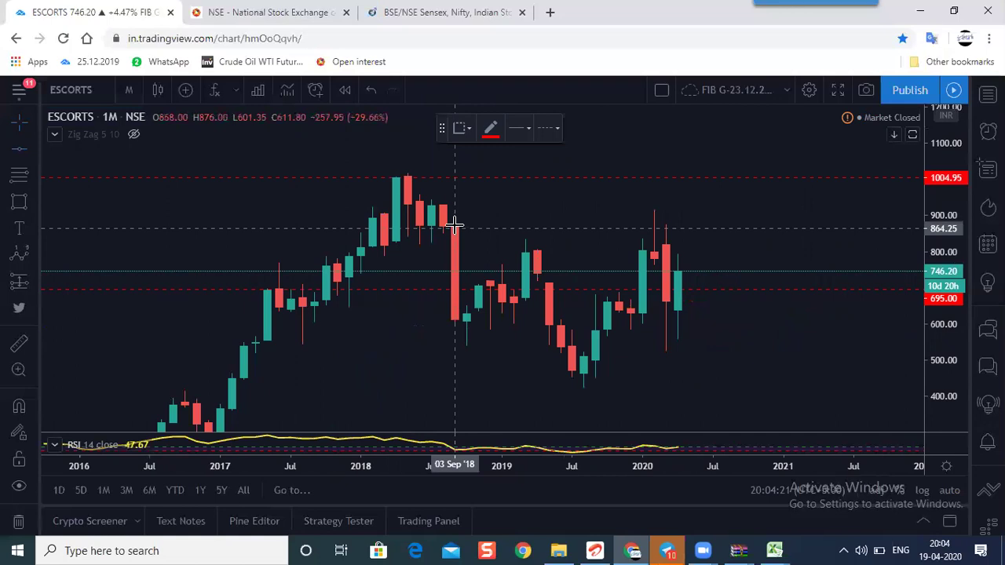
{"action": "left_click", "coordinate": [419, 225]}
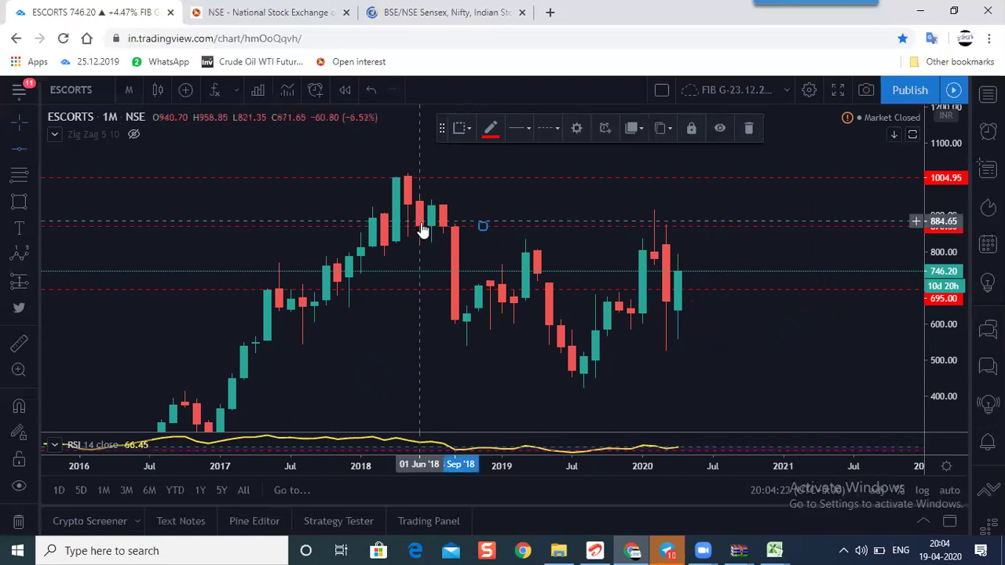
{"action": "left_click_drag", "start_coordinate": [453, 233], "coordinate": [406, 211]}
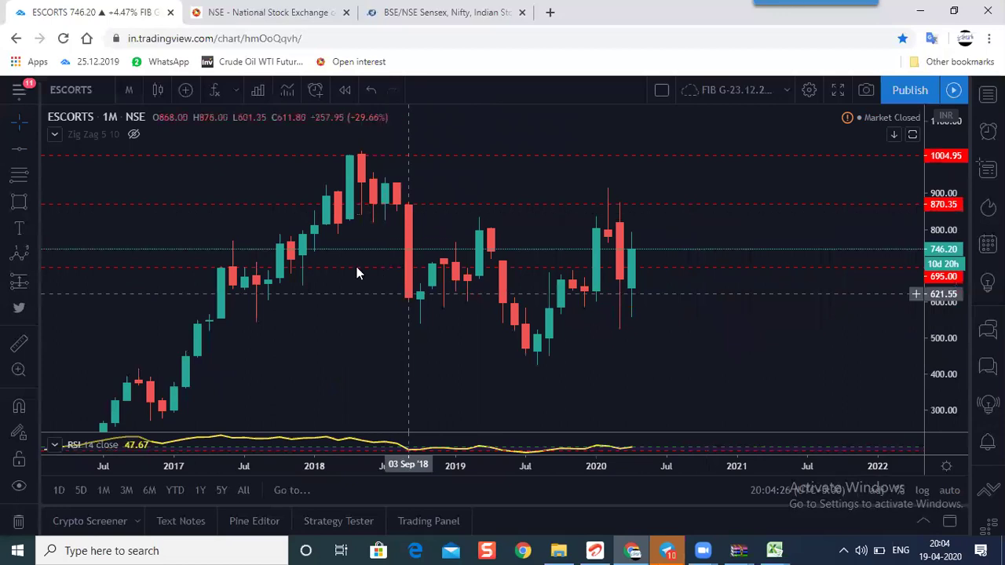
Add red horizontal lines at 607.30 on the late-2018 lows, 796.95 on the early-2019 peak bodies and 468.60 on the mid-2019 low.
{"action": "left_click", "coordinate": [407, 298]}
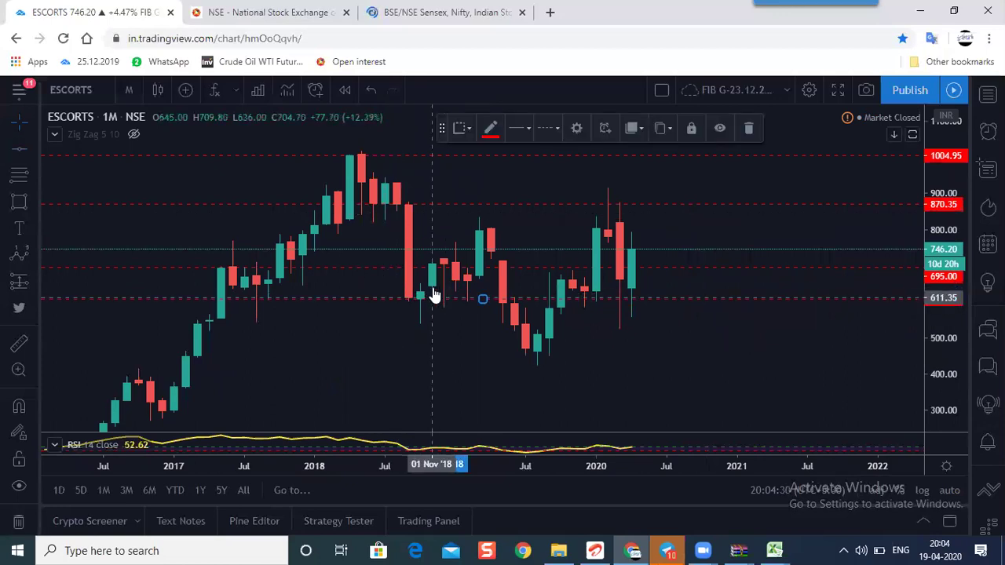
{"action": "left_click", "coordinate": [432, 294]}
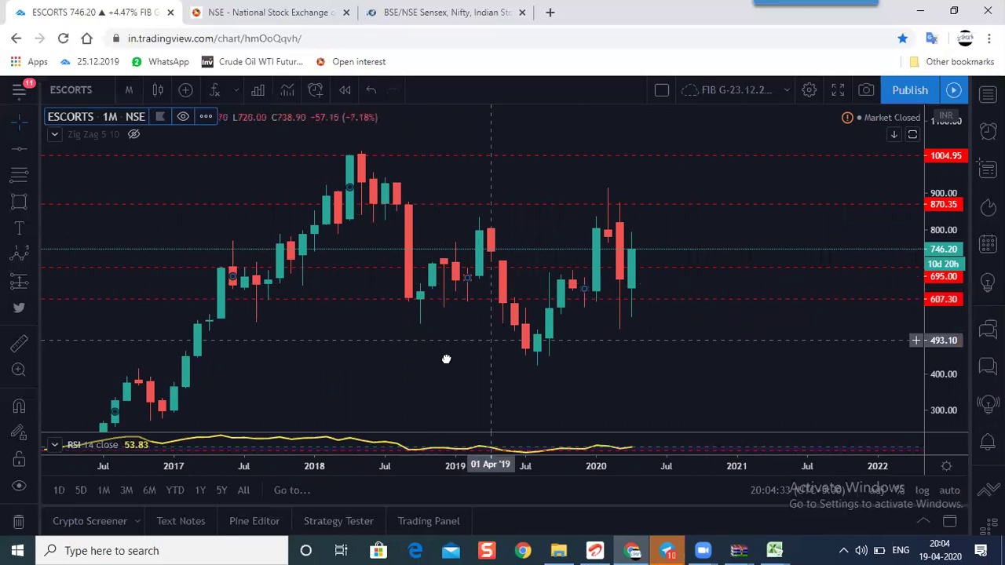
{"action": "left_click_drag", "start_coordinate": [447, 359], "coordinate": [437, 370]}
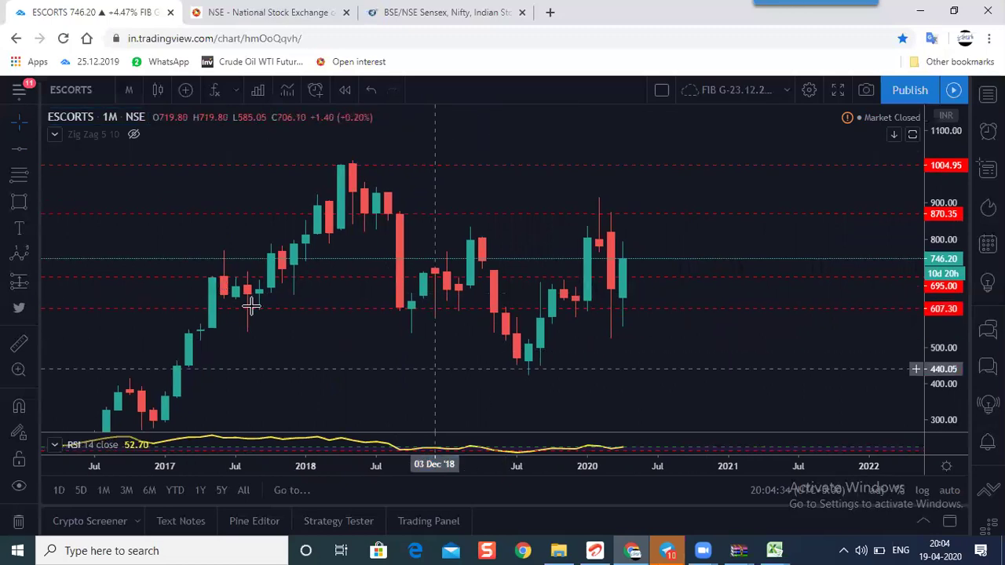
{"action": "left_click", "coordinate": [426, 260]}
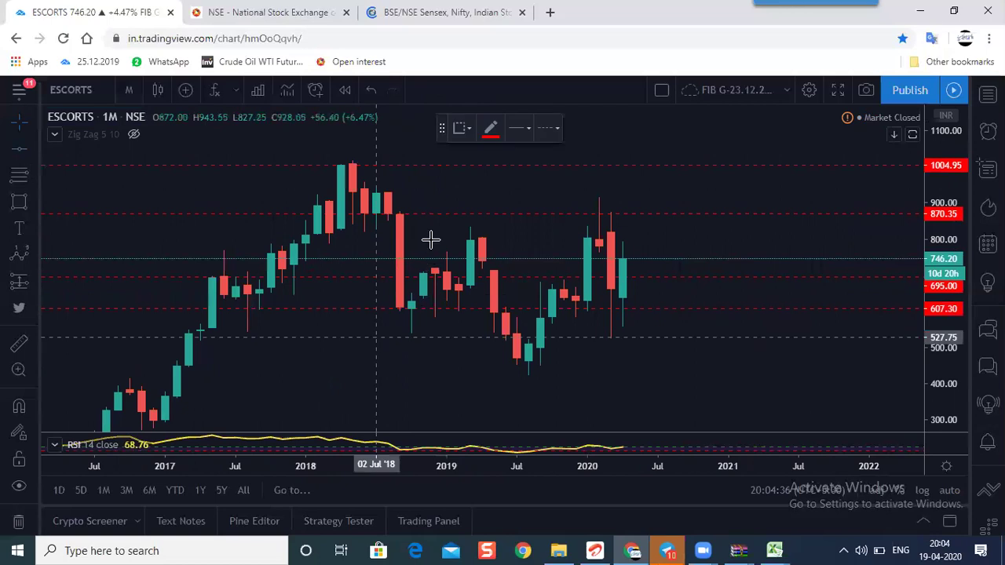
{"action": "left_click", "coordinate": [481, 251]}
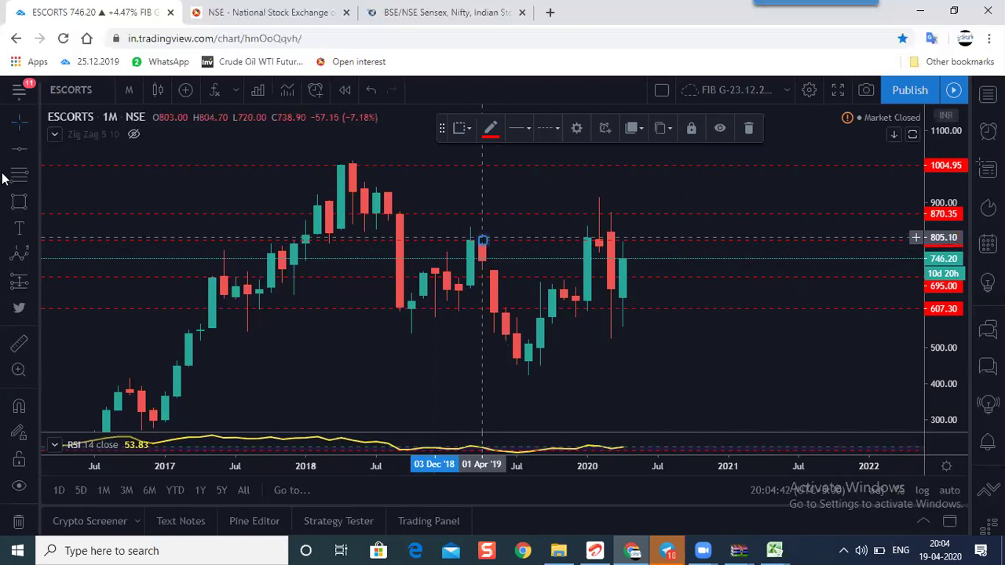
{"action": "left_click", "coordinate": [497, 357]}
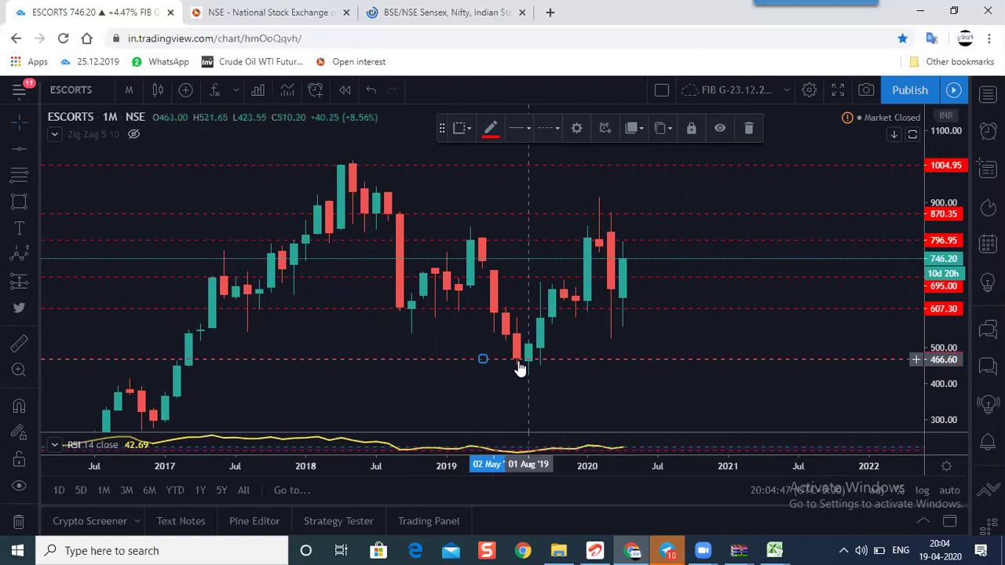
Delete the horizontal lines at 468.60 and 1004.95 from the monthly ESCORTS chart.
{"action": "left_click_drag", "start_coordinate": [616, 335], "coordinate": [583, 369]}
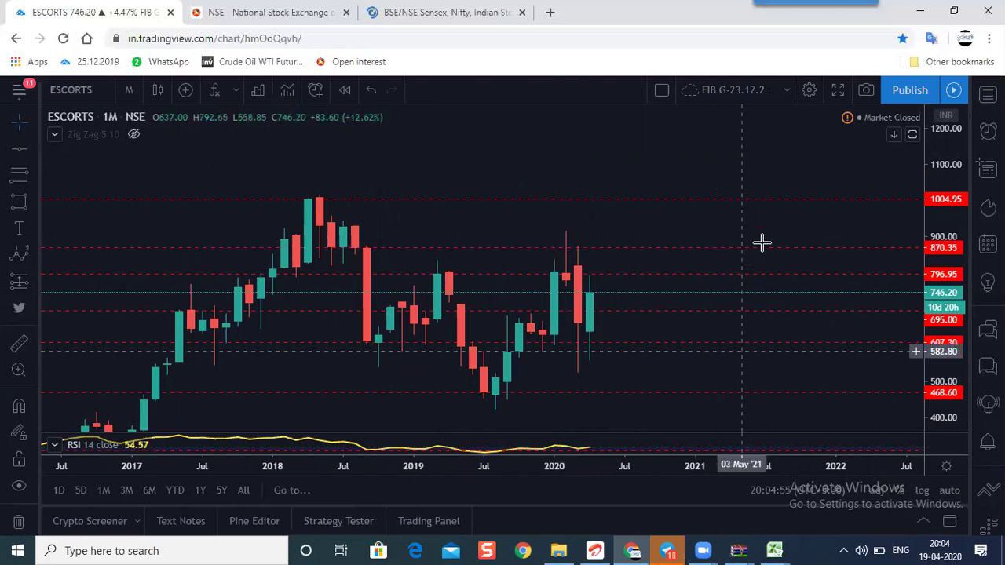
{"action": "left_click_drag", "start_coordinate": [765, 330], "coordinate": [747, 303]}
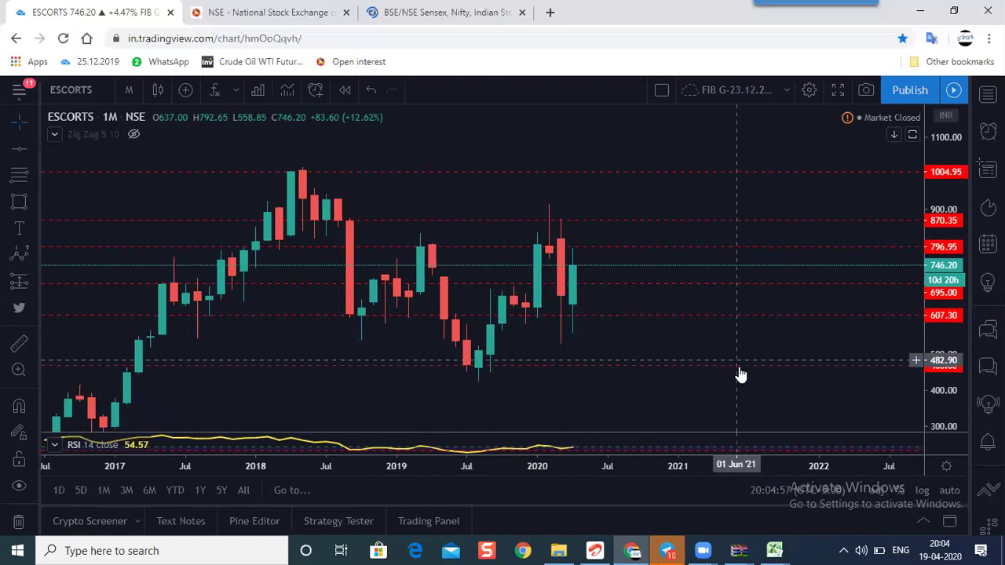
{"action": "left_click", "coordinate": [726, 172]}
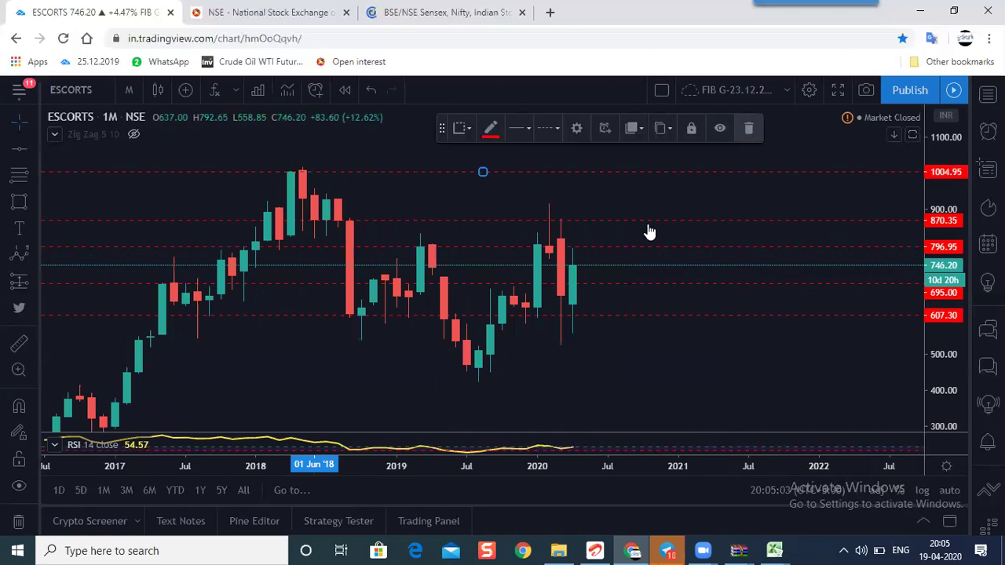
{"action": "key", "text": "Delete"}
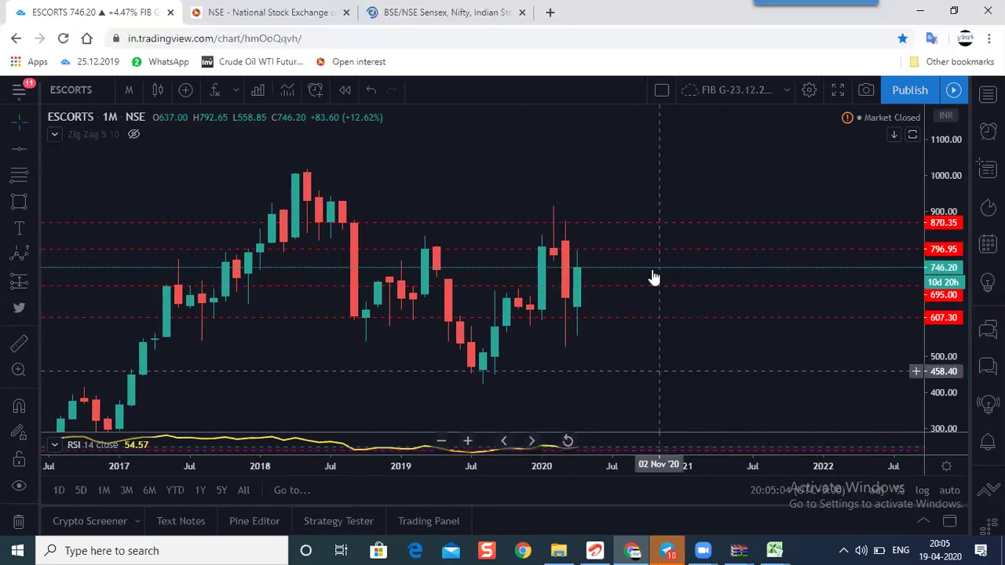
Change the ESCORTS chart interval to 1 day.
{"action": "left_click_drag", "start_coordinate": [651, 272], "coordinate": [660, 255]}
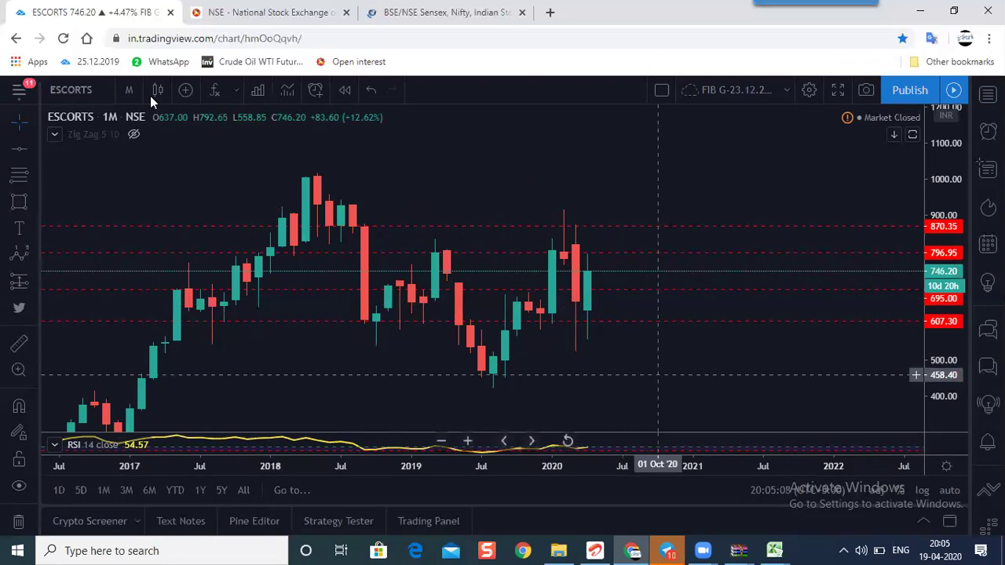
{"action": "left_click", "coordinate": [129, 89]}
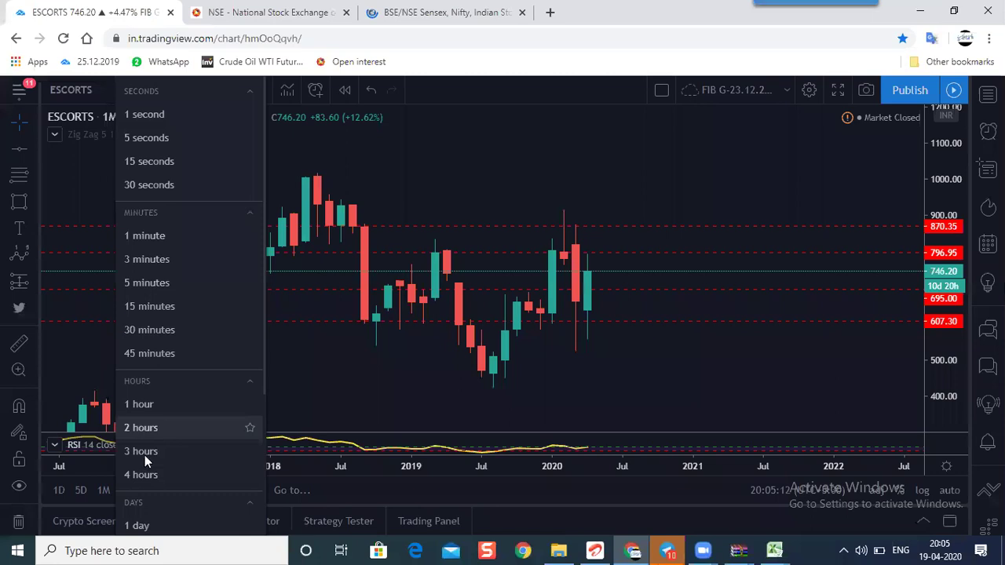
{"action": "left_click", "coordinate": [145, 454]}
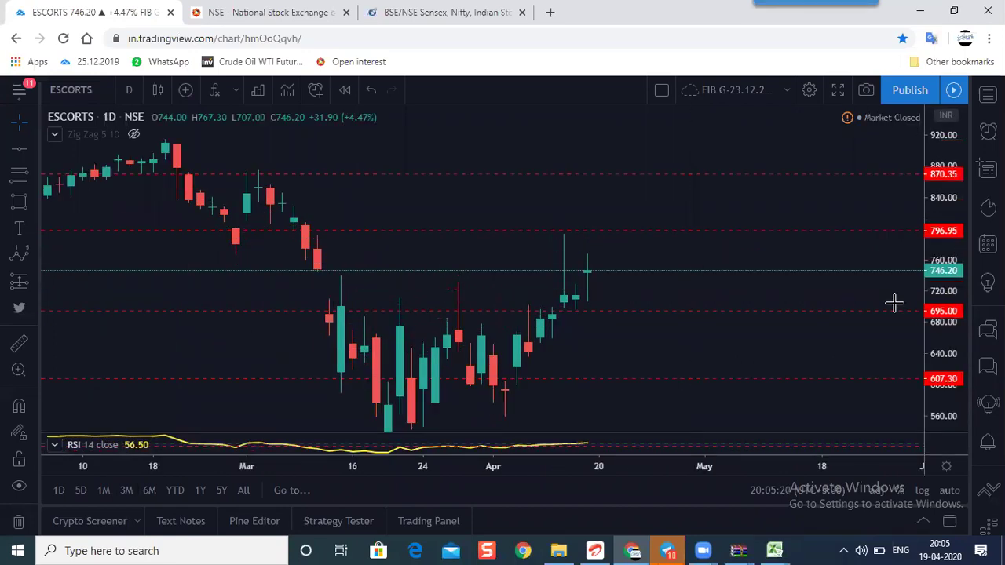
Draw a blue horizontal line at 755.80 on the January 2019 peak of the daily ESCORTS chart.
{"action": "scroll", "coordinate": [891, 310], "scroll_direction": "down", "scroll_amount": 3}
{"action": "scroll", "coordinate": [785, 353], "scroll_direction": "down", "scroll_amount": 2}
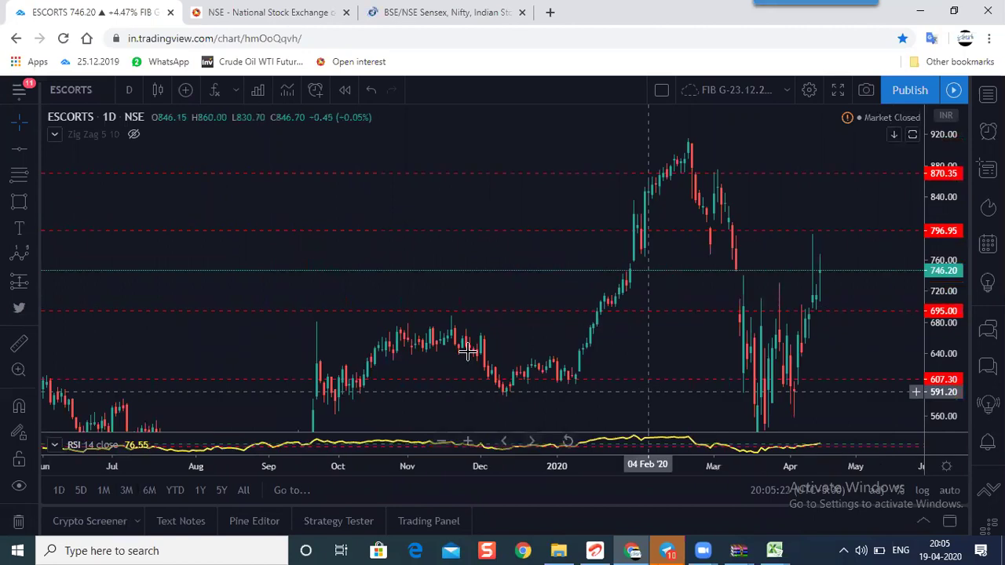
{"action": "scroll", "coordinate": [655, 346], "scroll_direction": "up", "scroll_amount": 1}
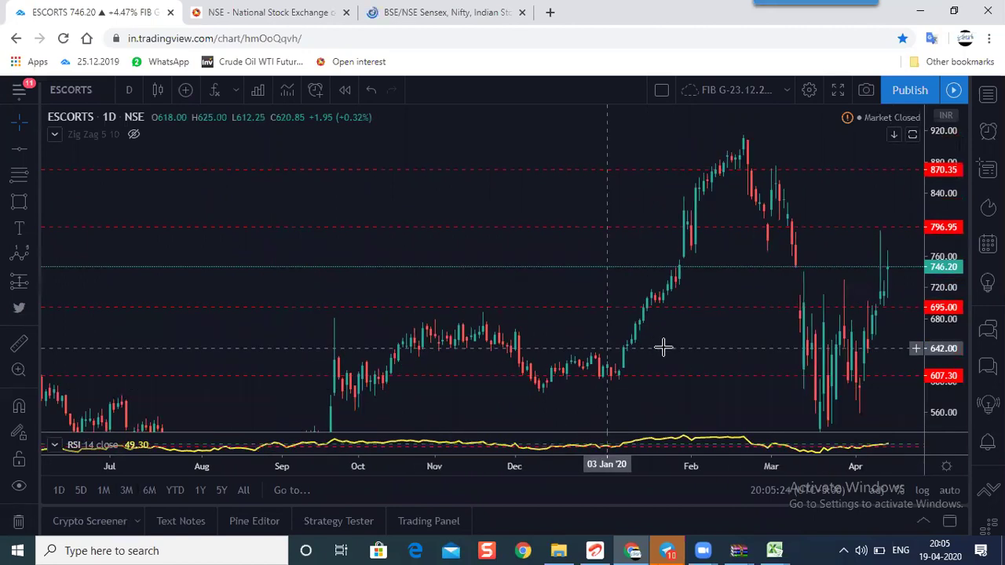
{"action": "scroll", "coordinate": [664, 347], "scroll_direction": "down", "scroll_amount": 2}
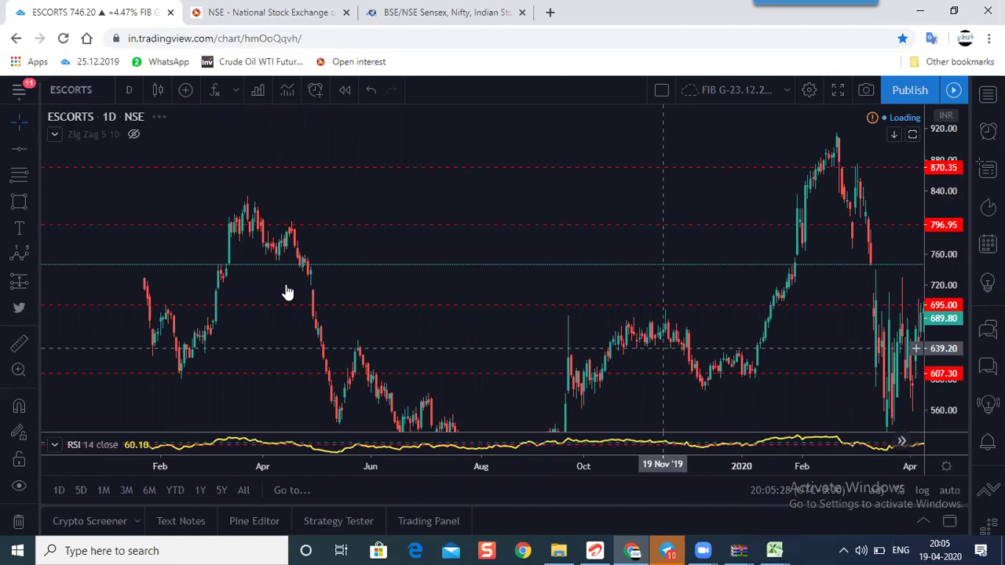
{"action": "left_click_drag", "start_coordinate": [388, 282], "coordinate": [430, 278]}
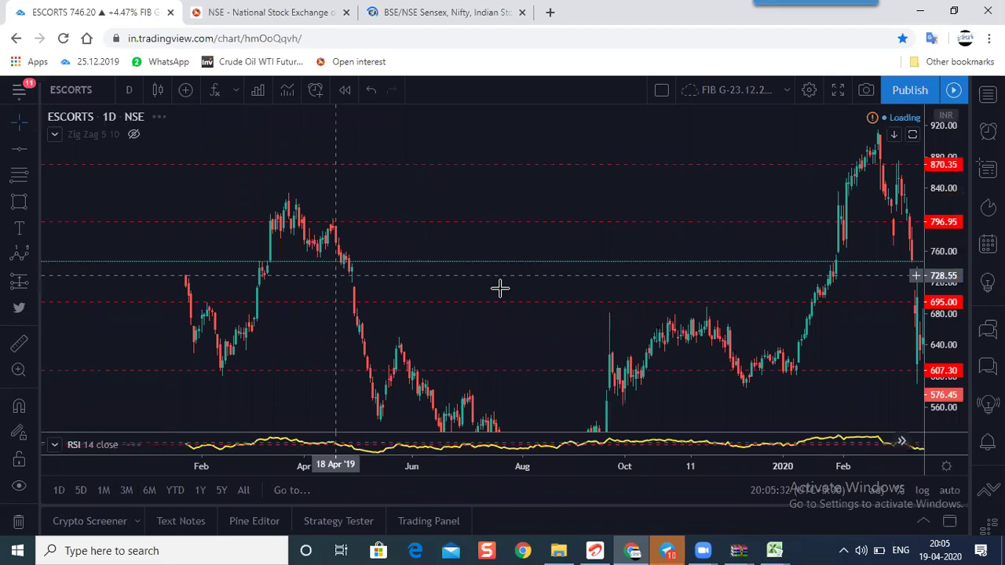
{"action": "scroll", "coordinate": [494, 291], "scroll_direction": "up", "scroll_amount": 2}
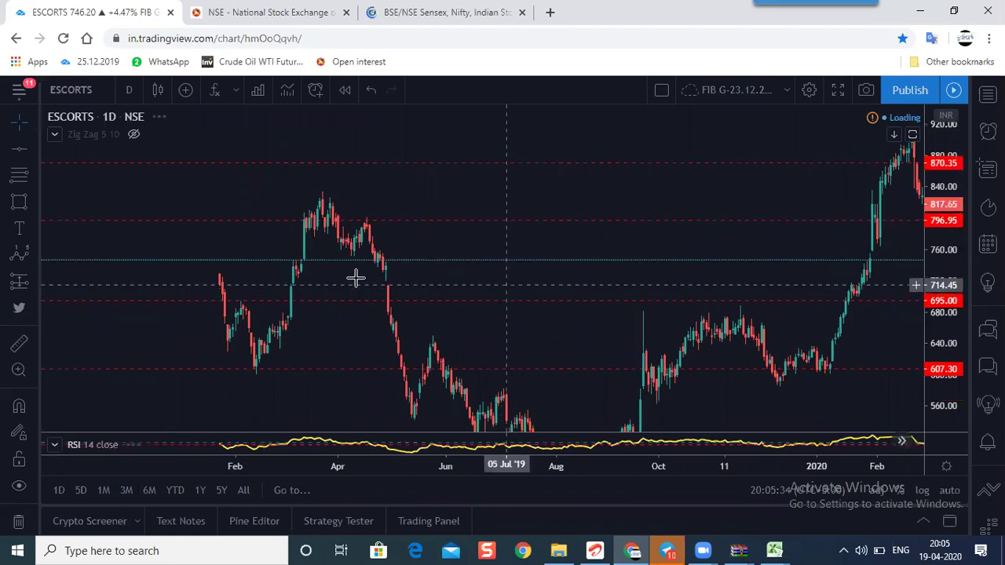
{"action": "left_click_drag", "start_coordinate": [355, 277], "coordinate": [654, 259]}
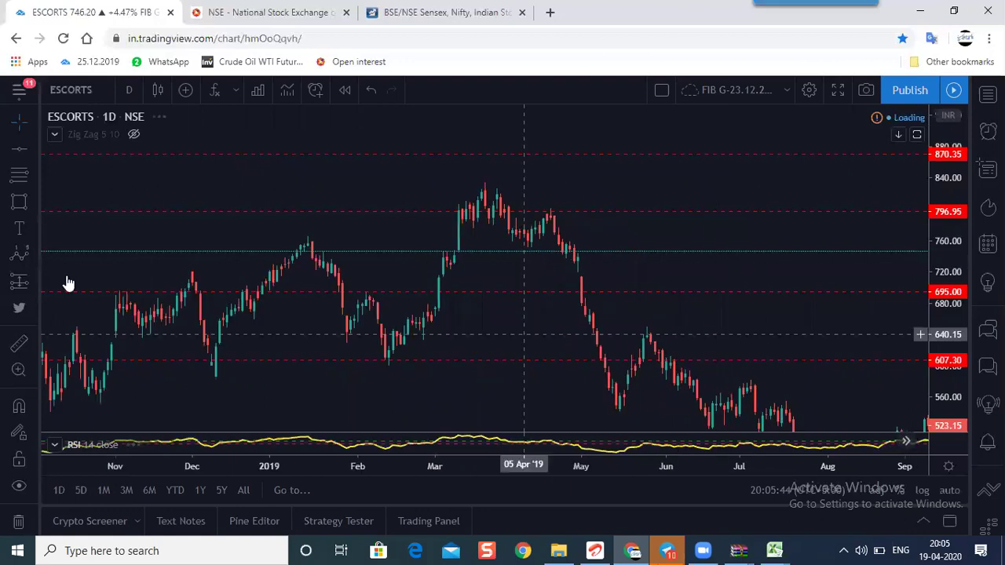
{"action": "left_click", "coordinate": [19, 156]}
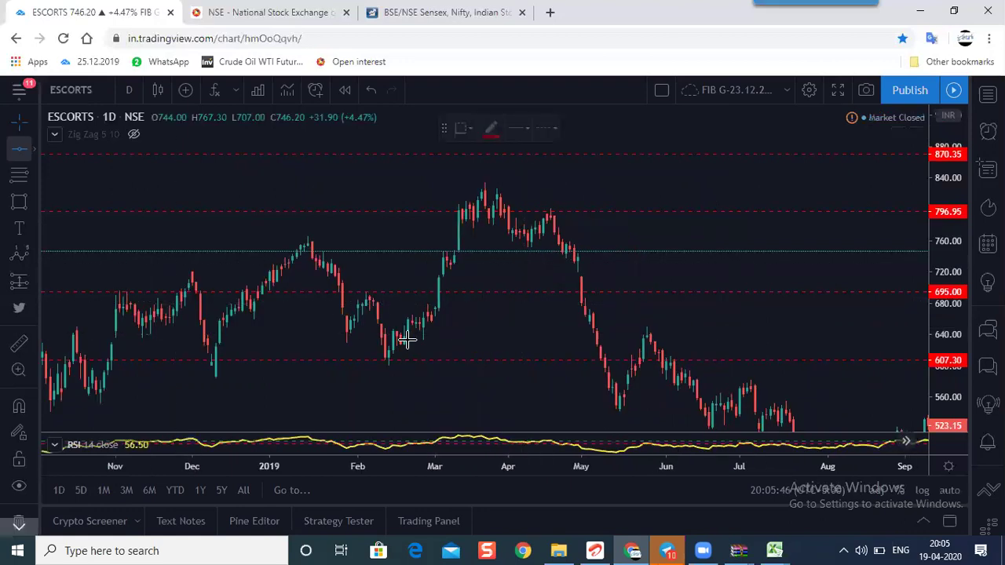
{"action": "left_click", "coordinate": [310, 244]}
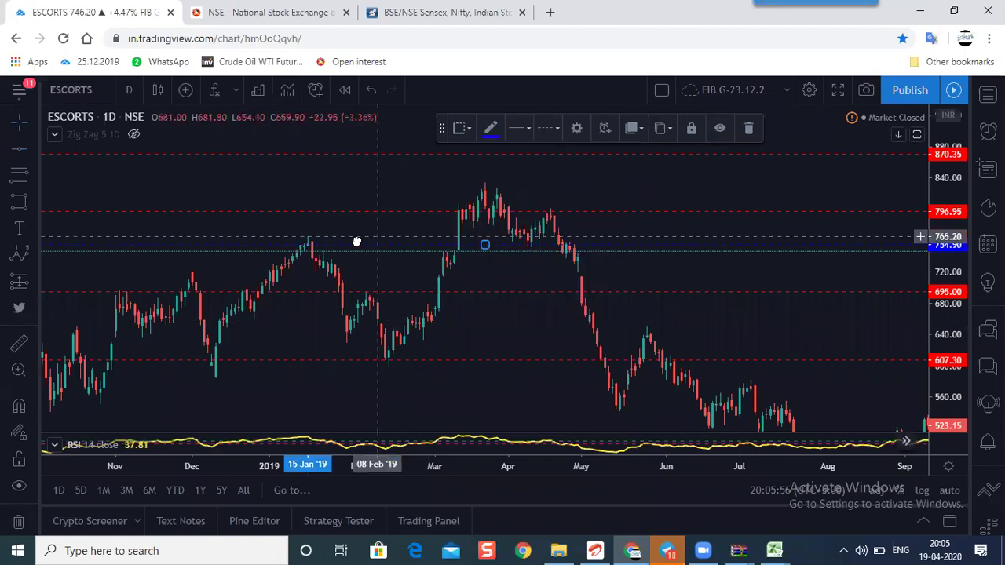
{"action": "left_click_drag", "start_coordinate": [357, 244], "coordinate": [357, 241]}
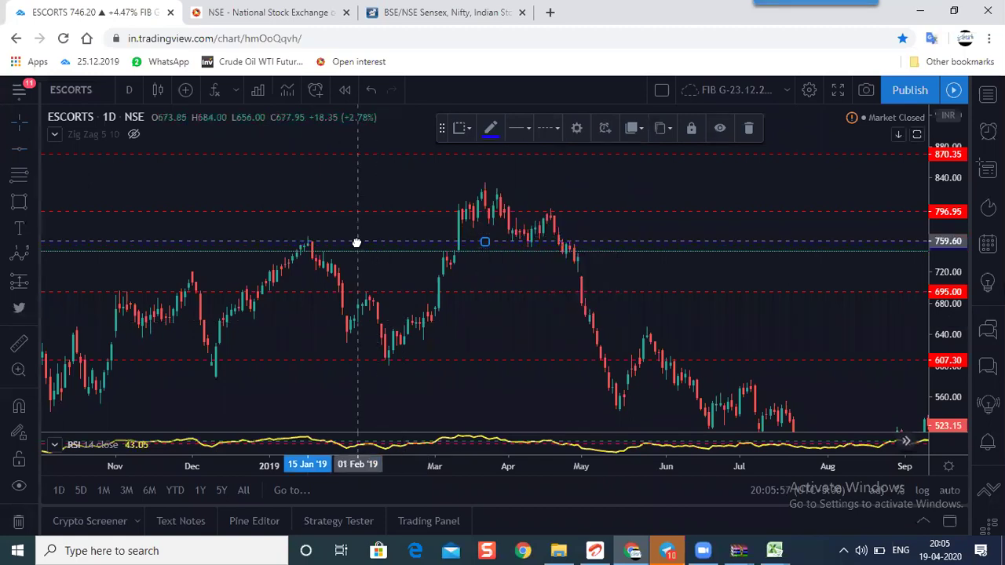
{"action": "left_click", "coordinate": [89, 307]}
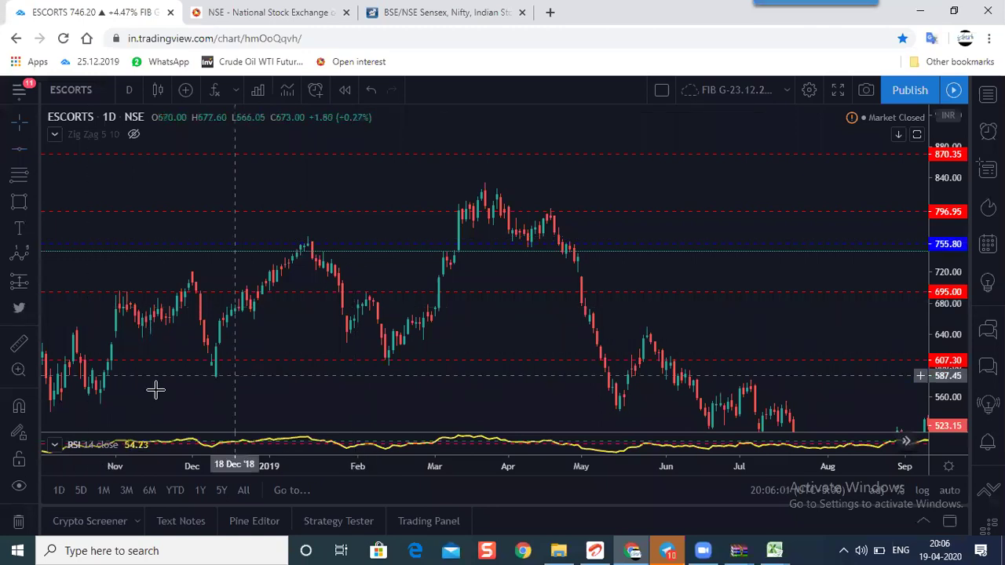
Examine how the daily ESCORTS candles from mid-2018 to April 2020 react around the marked horizontal levels.
{"action": "scroll", "coordinate": [188, 381], "scroll_direction": "down", "scroll_amount": 2}
{"action": "scroll", "coordinate": [224, 378], "scroll_direction": "down", "scroll_amount": 2}
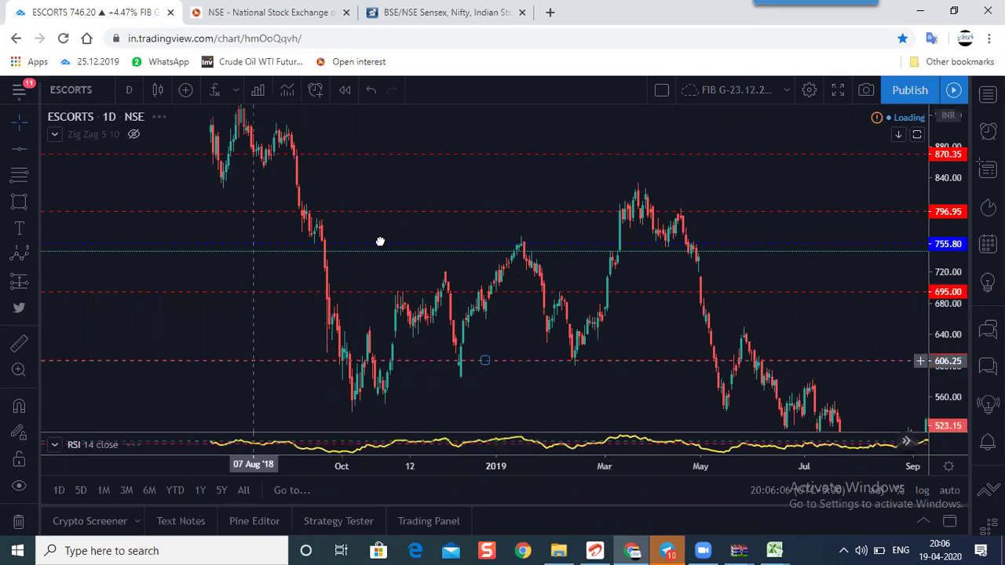
{"action": "left_click_drag", "start_coordinate": [243, 259], "coordinate": [373, 257]}
{"action": "left_click_drag", "start_coordinate": [736, 339], "coordinate": [524, 297]}
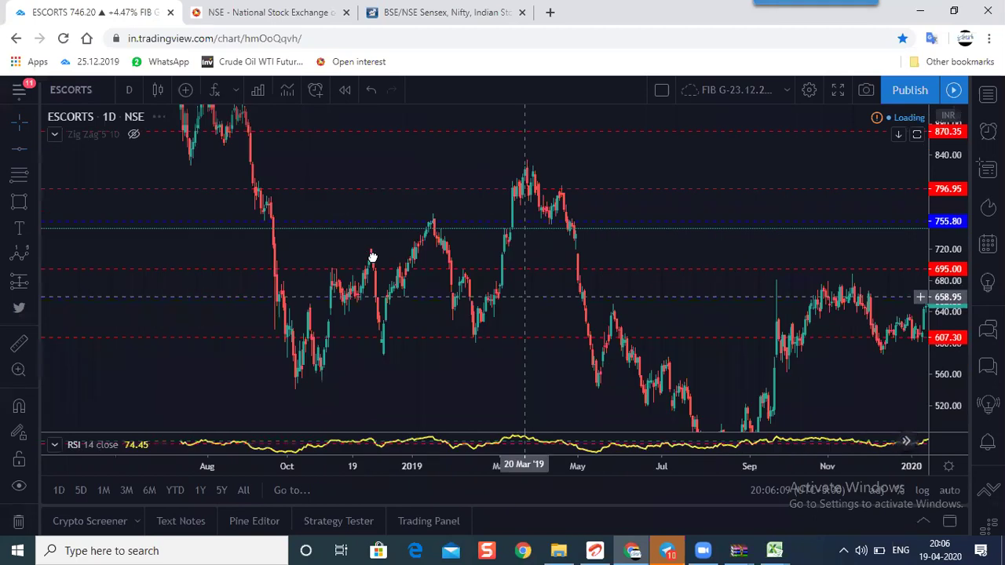
{"action": "left_click_drag", "start_coordinate": [373, 257], "coordinate": [494, 346]}
{"action": "scroll", "coordinate": [390, 359], "scroll_direction": "up", "scroll_amount": 3}
{"action": "left_click_drag", "start_coordinate": [435, 370], "coordinate": [520, 364]}
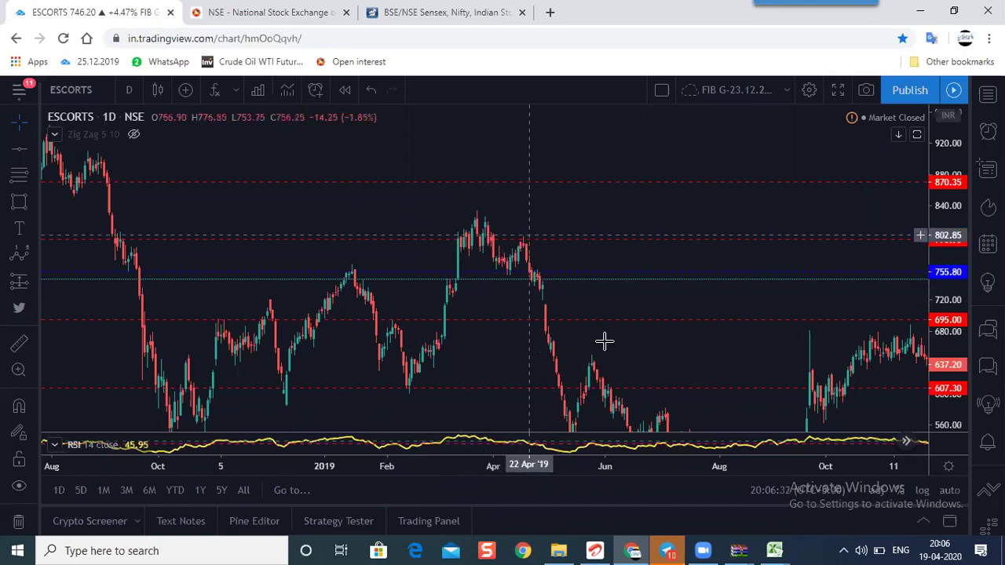
{"action": "left_click_drag", "start_coordinate": [574, 427], "coordinate": [533, 353]}
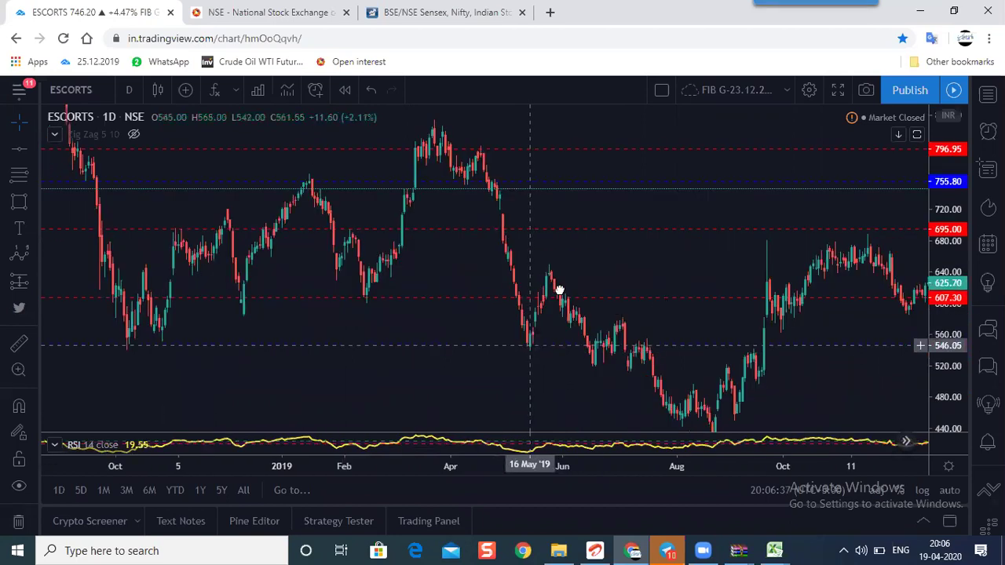
{"action": "left_click_drag", "start_coordinate": [558, 291], "coordinate": [310, 339]}
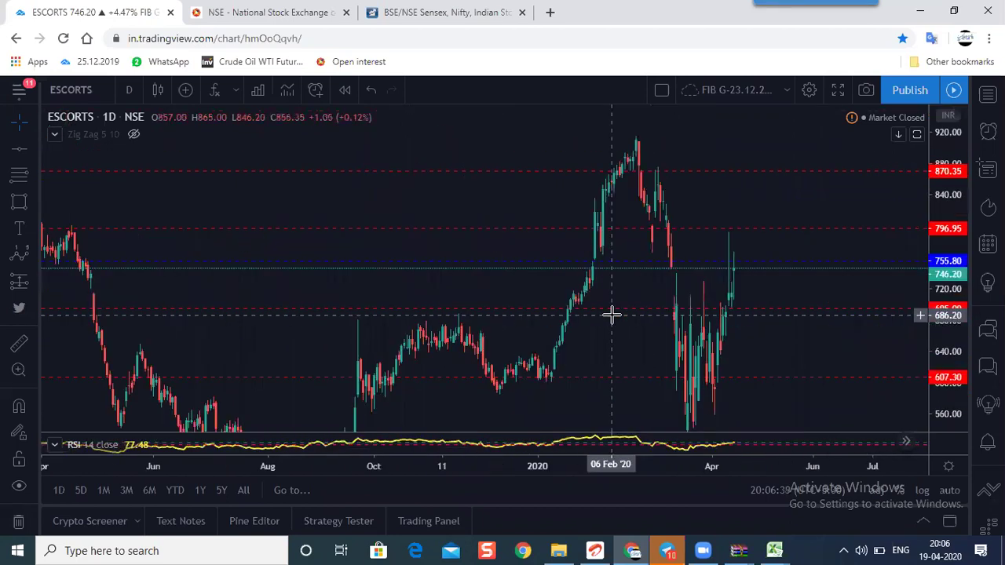
{"action": "scroll", "coordinate": [526, 302], "scroll_direction": "up", "scroll_amount": 2}
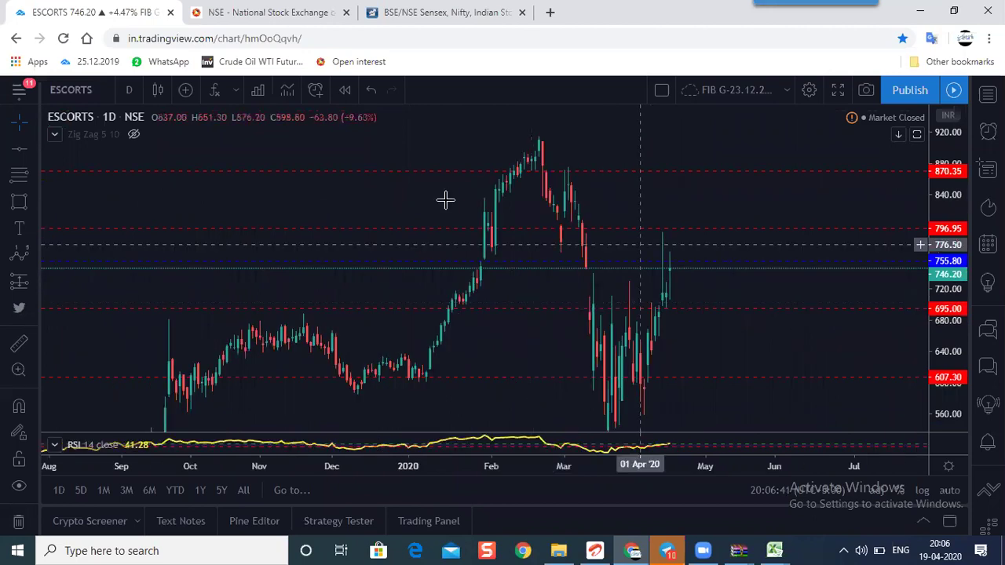
Draw a blue horizontal line at 821.65 on the March 2019 peak candles.
{"action": "left_click_drag", "start_coordinate": [245, 199], "coordinate": [597, 265]}
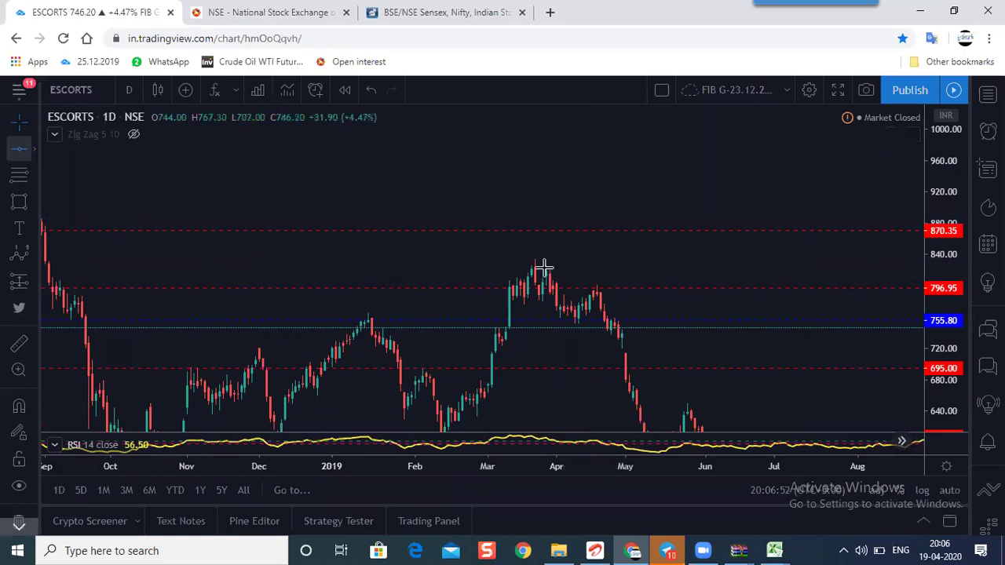
{"action": "left_click", "coordinate": [552, 255]}
{"action": "left_click", "coordinate": [547, 268]}
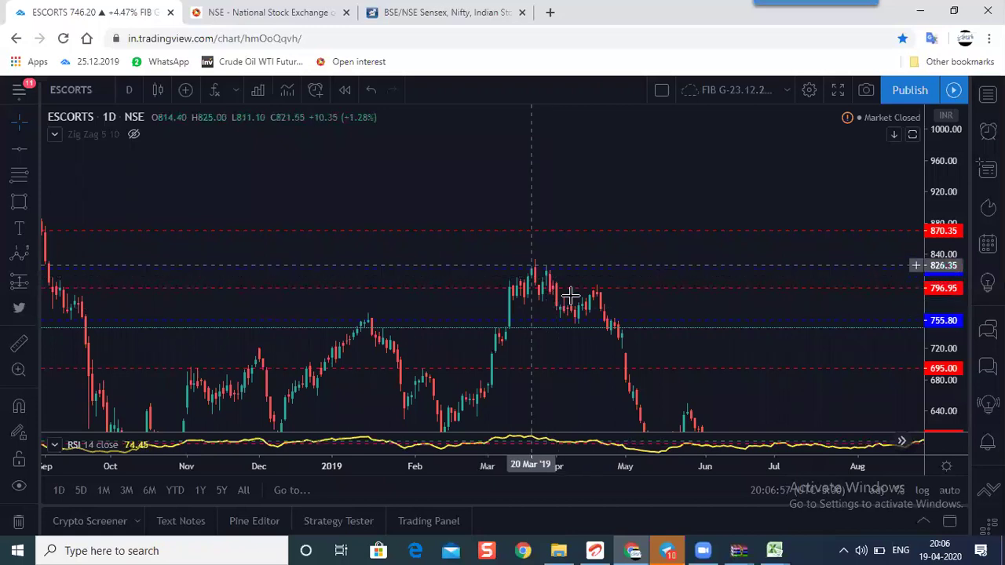
{"action": "left_click", "coordinate": [331, 231]}
Check the marked levels against the 2018 daily candles, and return to the latest candles of March and April 2020.
{"action": "left_click_drag", "start_coordinate": [565, 243], "coordinate": [696, 241]}
{"action": "left_click_drag", "start_coordinate": [401, 242], "coordinate": [570, 258]}
{"action": "left_click_drag", "start_coordinate": [462, 285], "coordinate": [546, 290]}
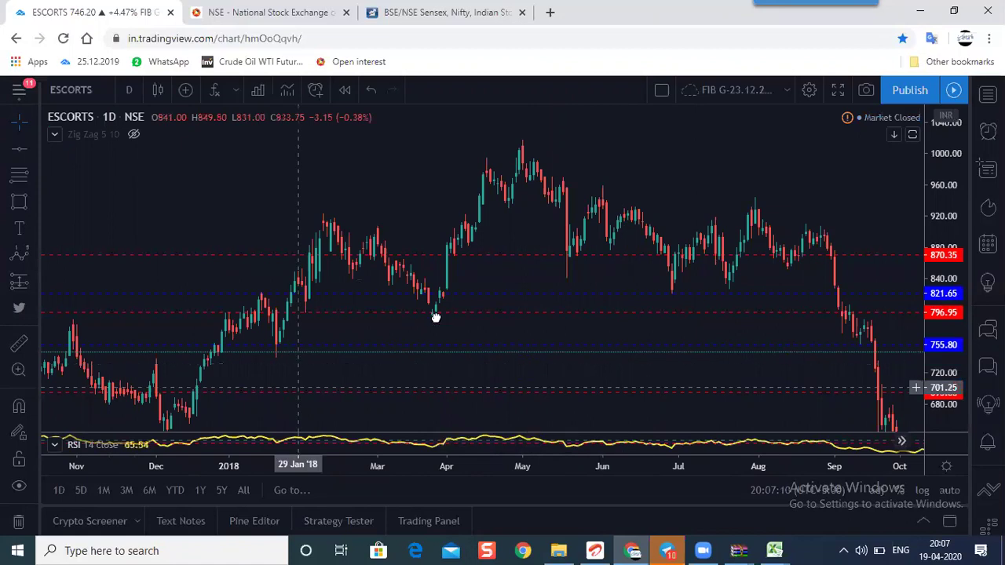
{"action": "left_click_drag", "start_coordinate": [435, 316], "coordinate": [578, 503]}
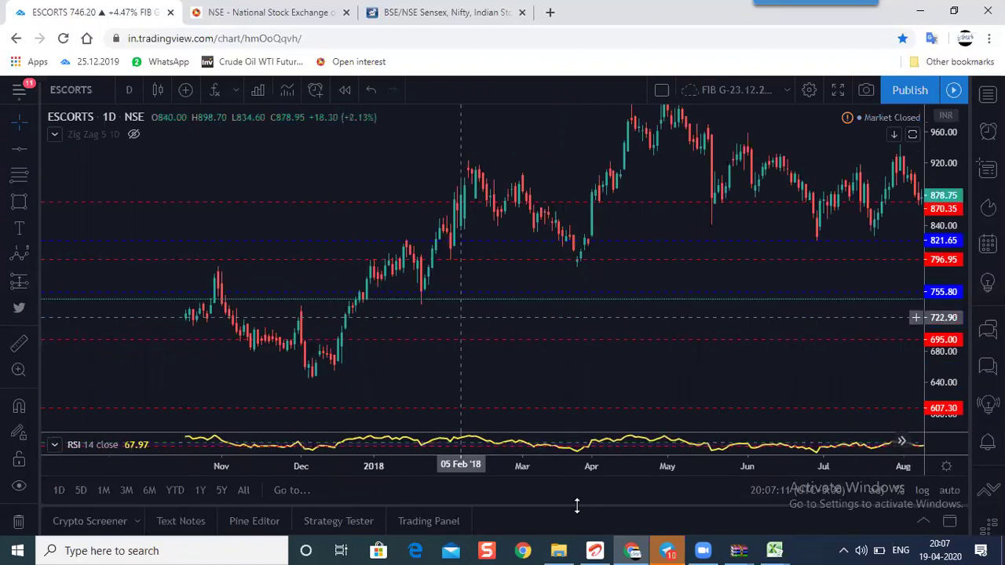
{"action": "left_click", "coordinate": [569, 442]}
{"action": "scroll", "coordinate": [709, 372], "scroll_direction": "up", "scroll_amount": 3}
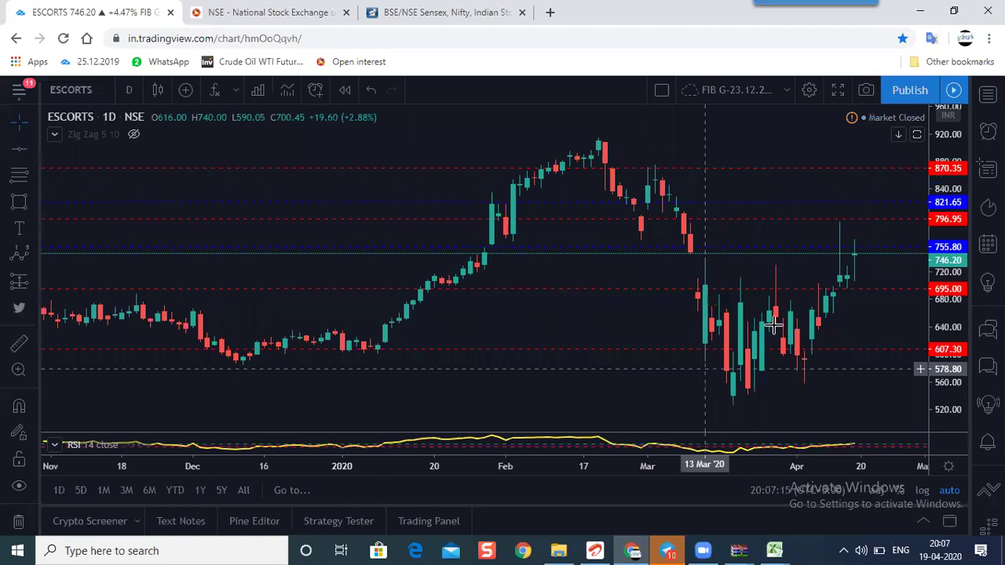
{"action": "scroll", "coordinate": [555, 353], "scroll_direction": "up", "scroll_amount": 3}
{"action": "left_click_drag", "start_coordinate": [589, 353], "coordinate": [507, 353]}
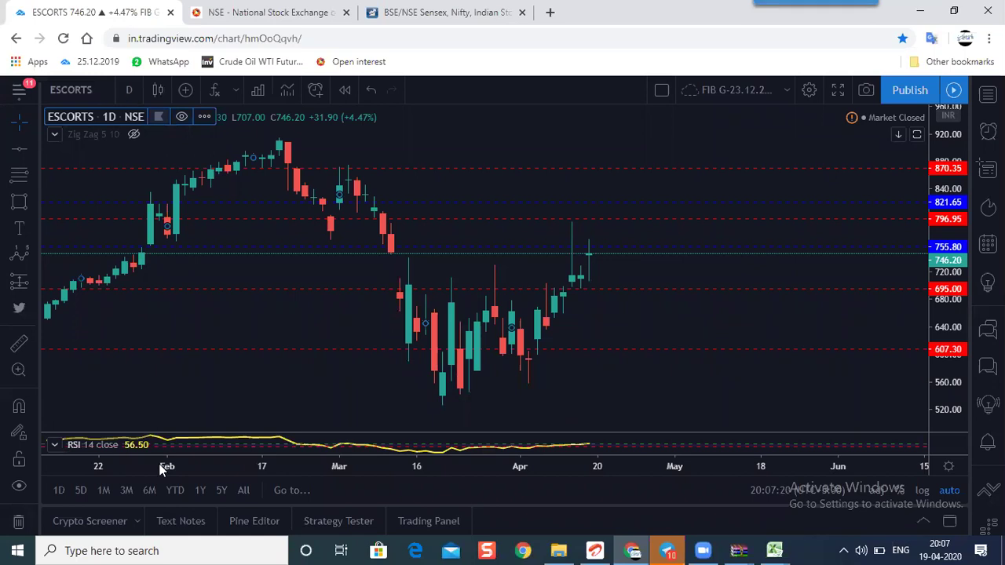
Switch the ESCORTS chart to the 1-month interval and examine the monthly candles around the marked horizontal levels.
{"action": "key", "text": "comma"}
{"action": "scroll", "coordinate": [167, 412], "scroll_direction": "down", "scroll_amount": 2}
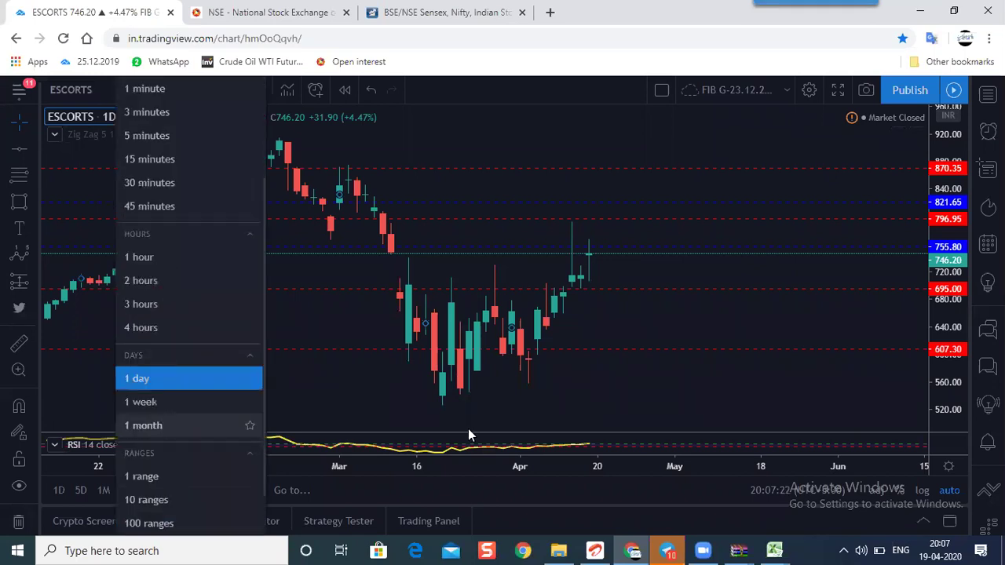
{"action": "key", "text": "Down"}
{"action": "key", "text": "Down"}
{"action": "key", "text": "Return"}
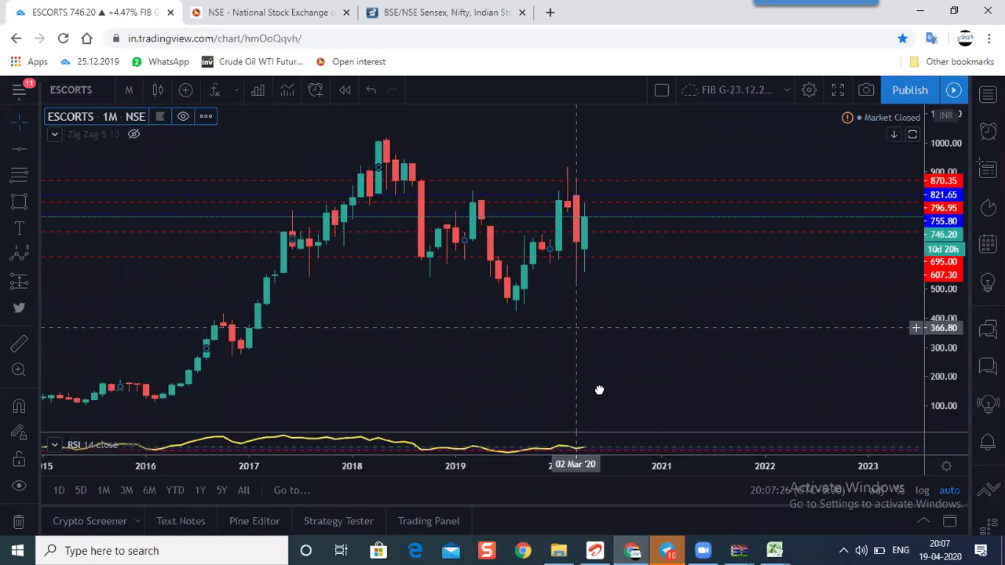
{"action": "scroll", "coordinate": [599, 390], "scroll_direction": "up", "scroll_amount": 1}
{"action": "scroll", "coordinate": [395, 160], "scroll_direction": "down", "scroll_amount": 1}
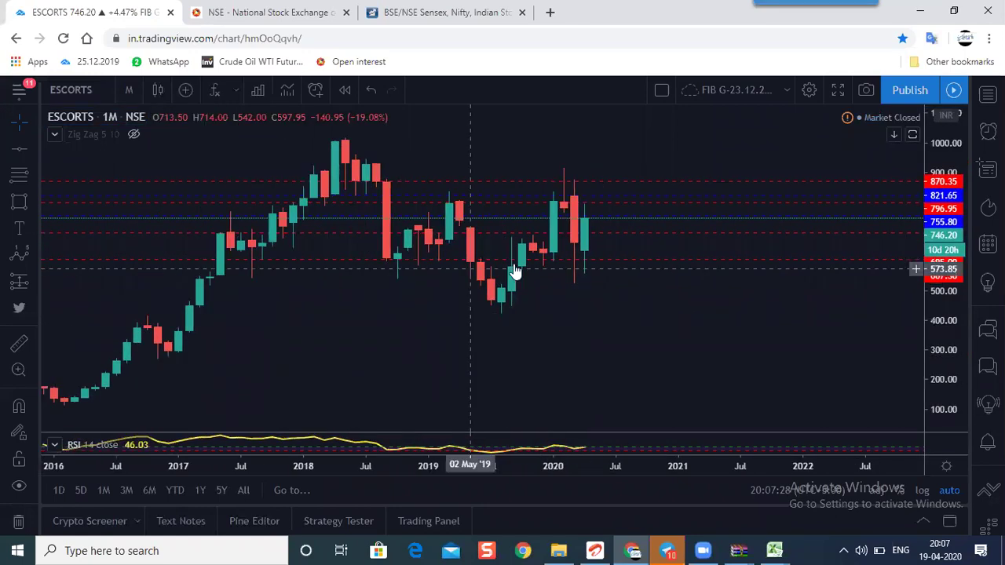
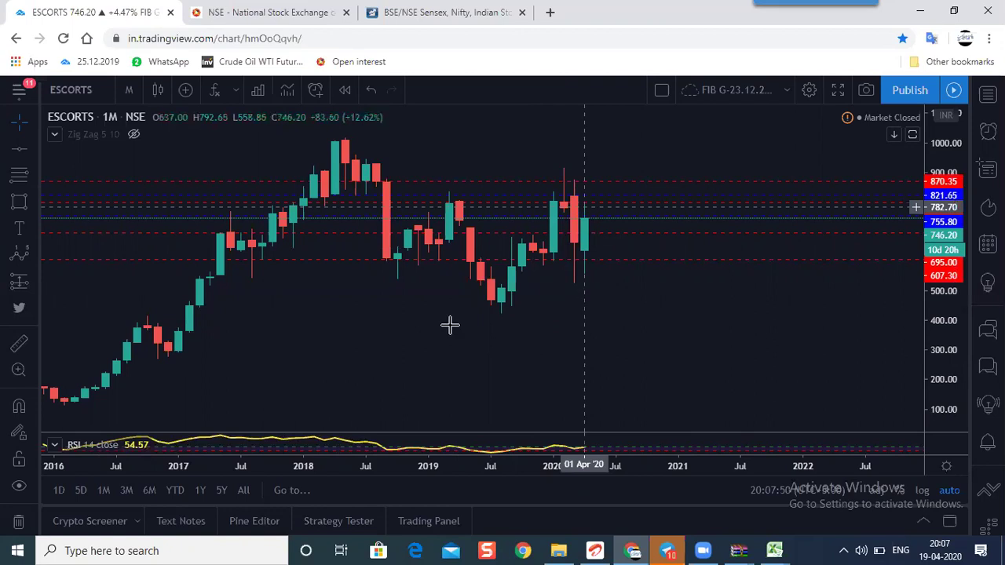
{"action": "scroll", "coordinate": [393, 347], "scroll_direction": "up", "scroll_amount": 2}
{"action": "scroll", "coordinate": [393, 347], "scroll_direction": "up", "scroll_amount": 2}
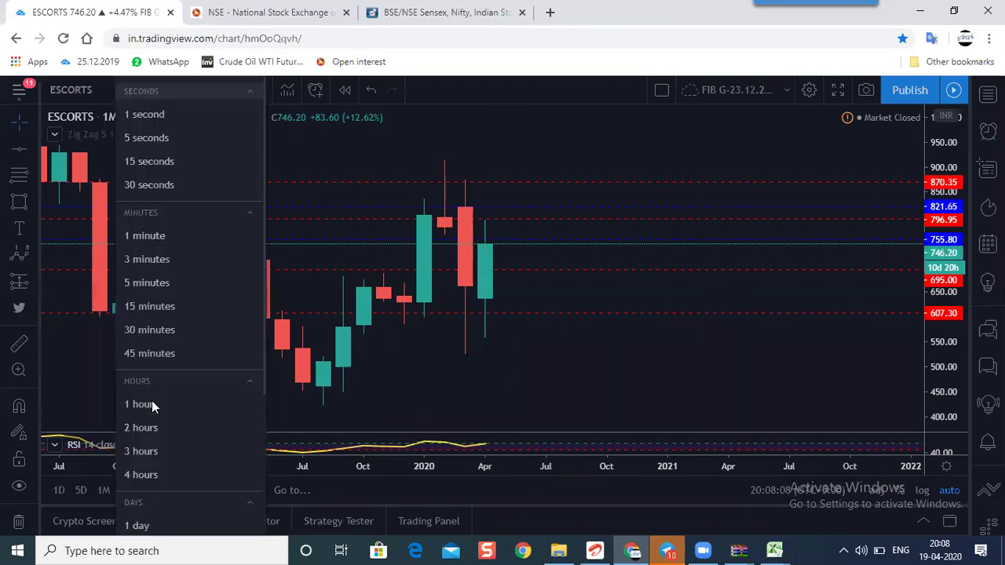
{"action": "left_click", "coordinate": [152, 402]}
{"action": "scroll", "coordinate": [541, 259], "scroll_direction": "down", "scroll_amount": 3}
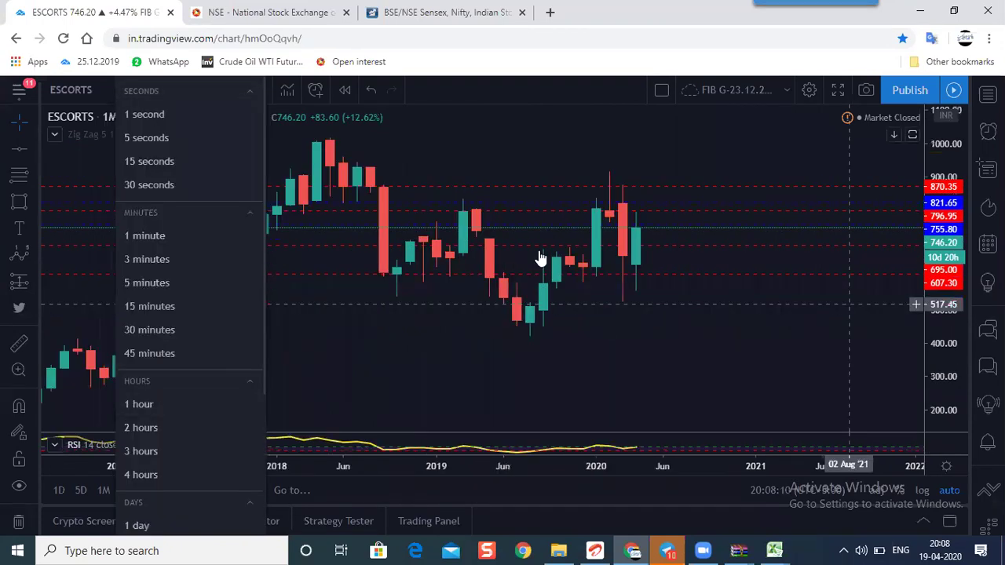
{"action": "left_click", "coordinate": [583, 165]}
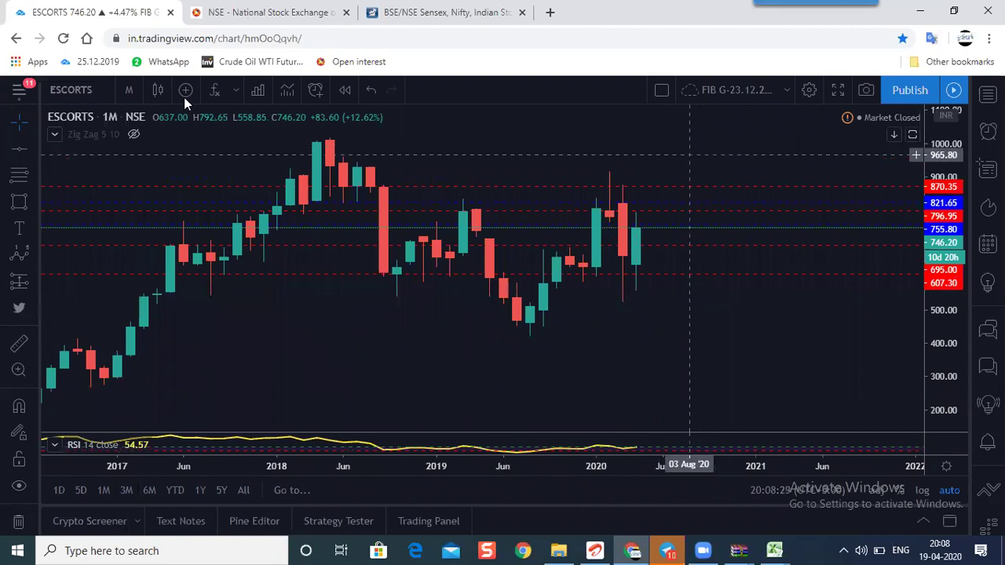
Return the ESCORTS chart to the 1-day interval and show the price as a Line chart, focused on March and April 2020.
{"action": "left_click", "coordinate": [126, 89]}
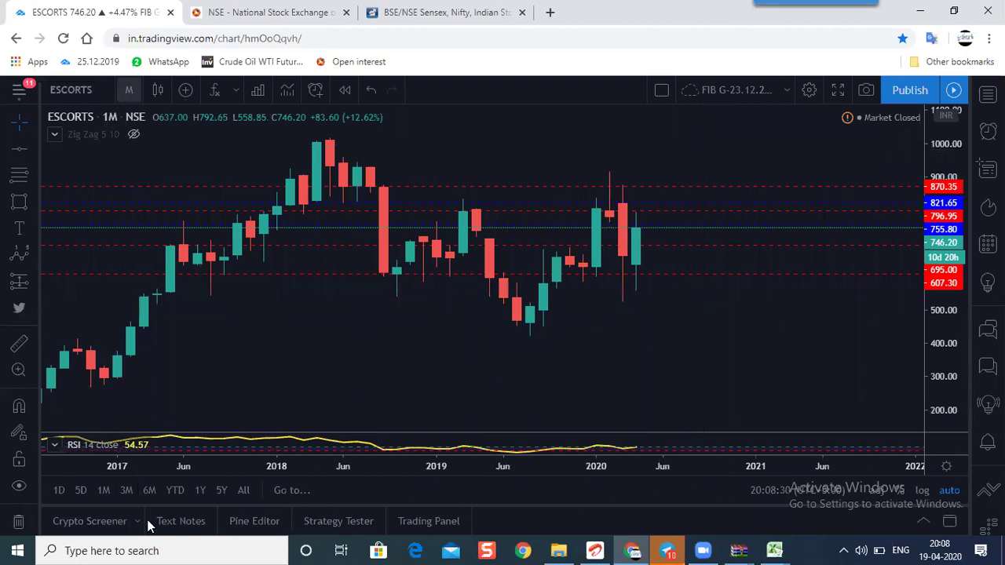
{"action": "left_click", "coordinate": [341, 466]}
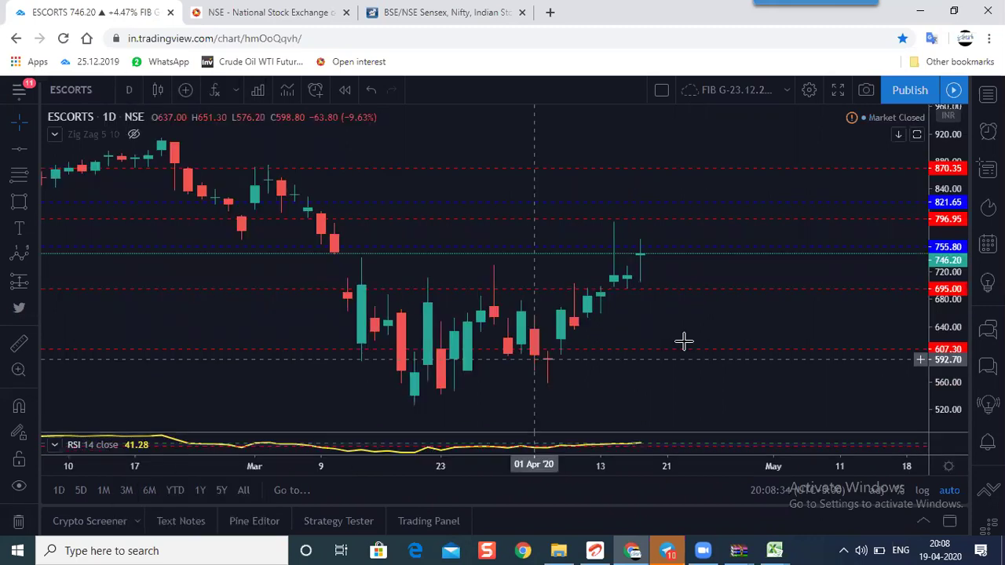
{"action": "scroll", "coordinate": [786, 318], "scroll_direction": "down", "scroll_amount": 3}
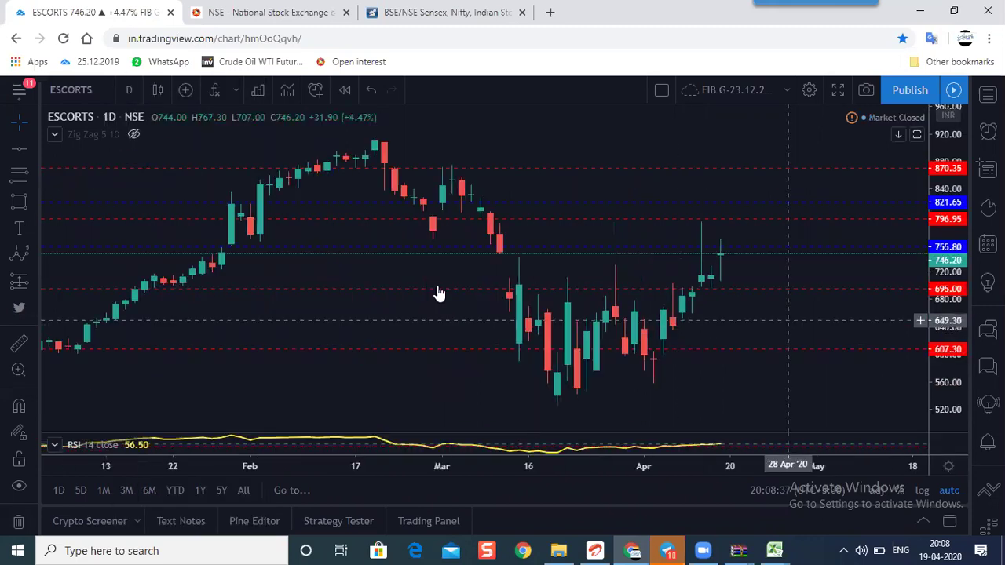
{"action": "left_click", "coordinate": [159, 92]}
{"action": "left_click", "coordinate": [157, 89]}
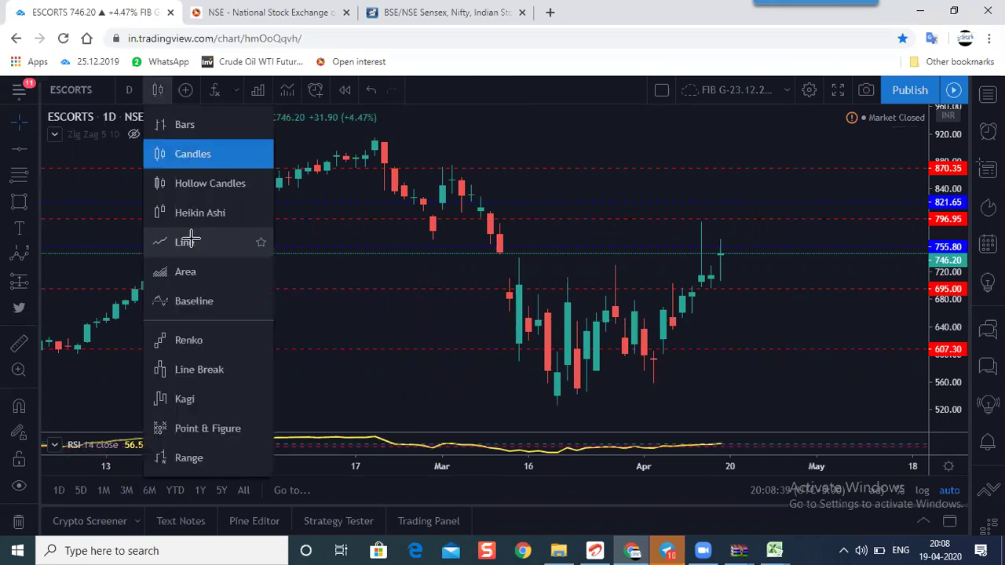
{"action": "left_click", "coordinate": [192, 240]}
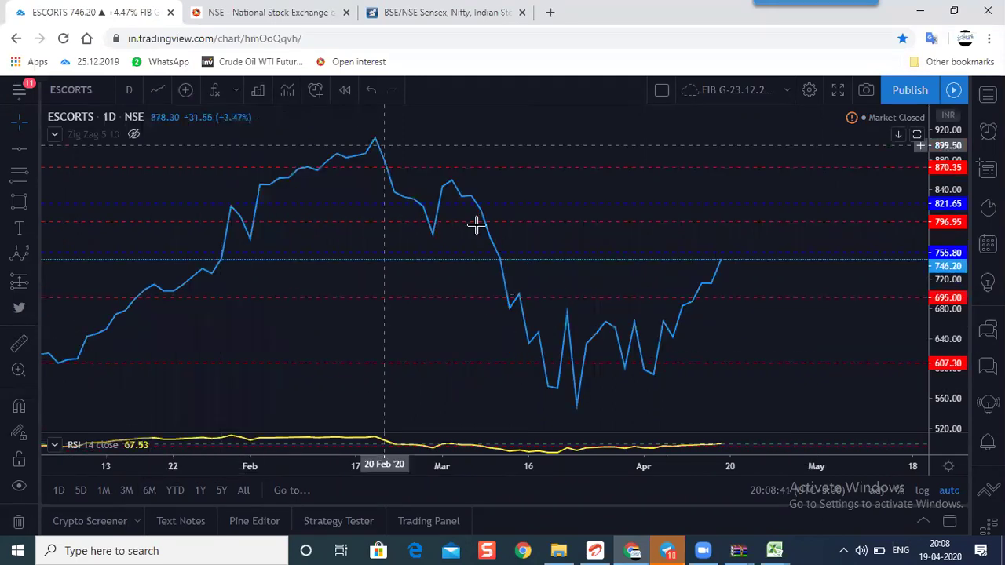
{"action": "scroll", "coordinate": [545, 376], "scroll_direction": "up", "scroll_amount": 1}
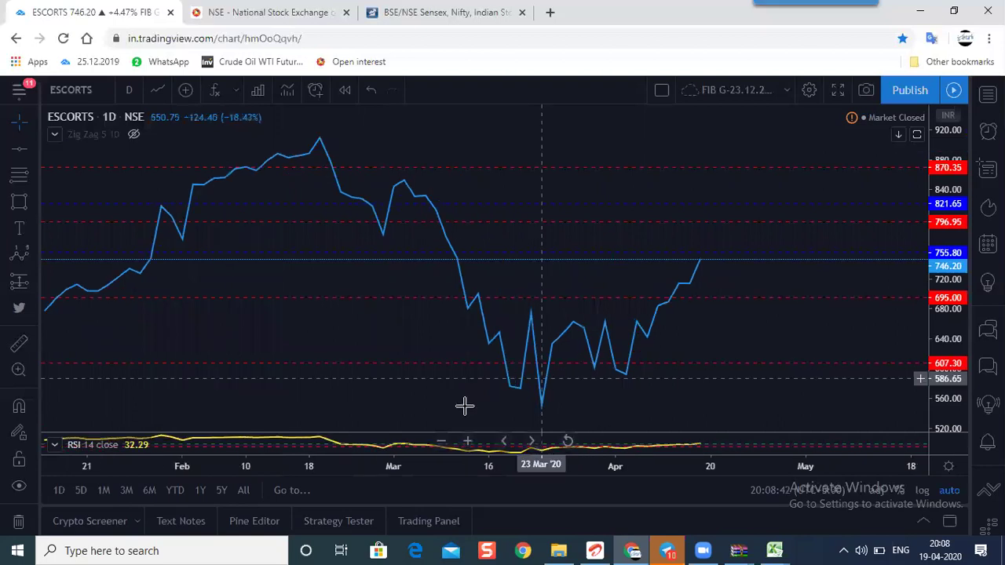
{"action": "scroll", "coordinate": [489, 341], "scroll_direction": "up", "scroll_amount": 1}
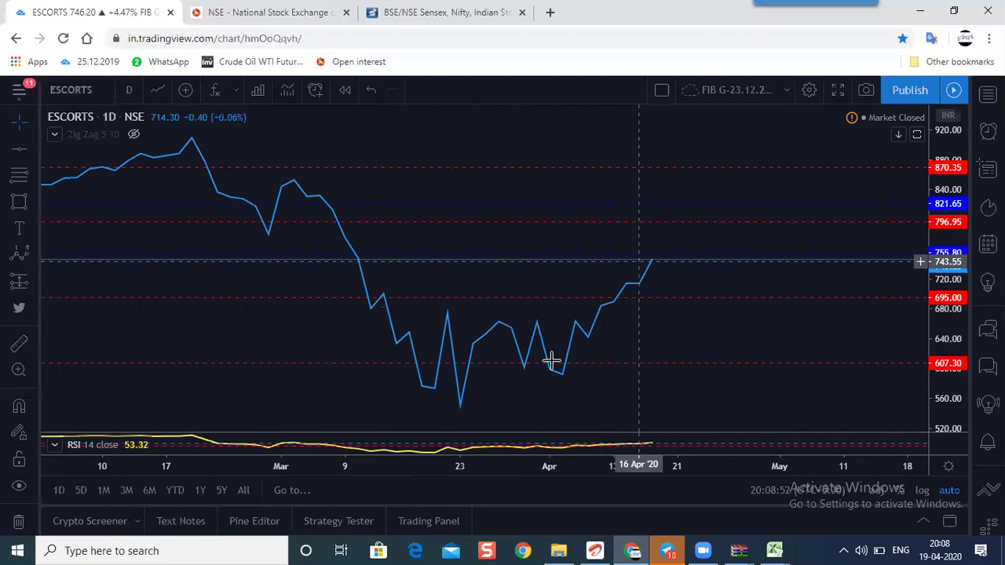
Draw a green rectangle over the sideways price range from 19 March to 15 April 2020, between about 604 and 672.
{"action": "left_click", "coordinate": [20, 201]}
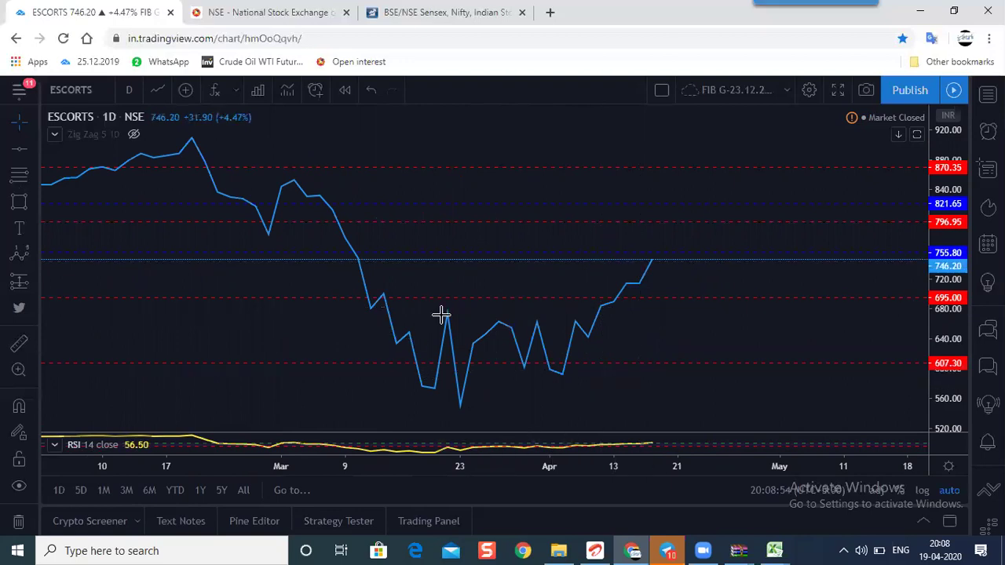
{"action": "left_click", "coordinate": [551, 333]}
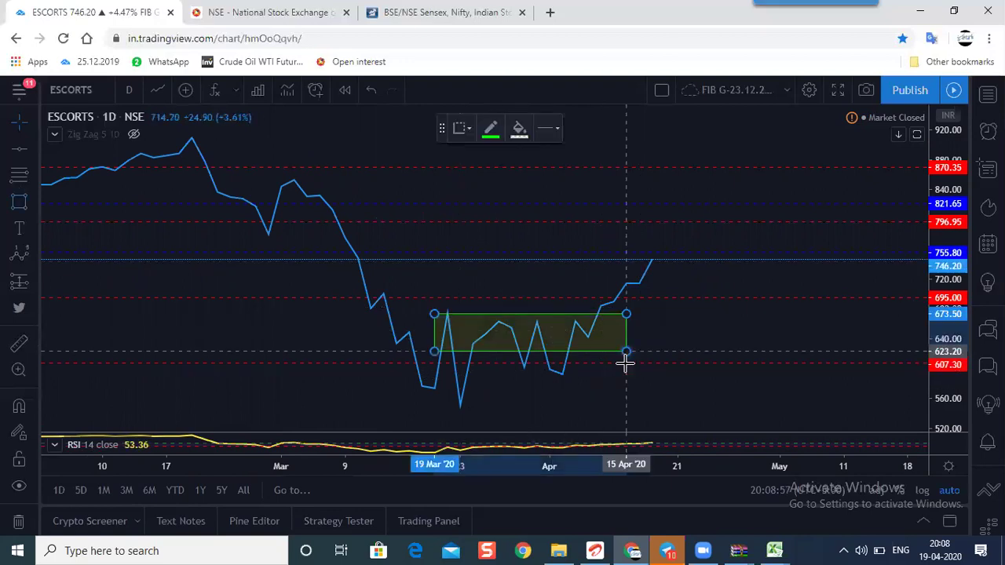
{"action": "left_click", "coordinate": [625, 364]}
{"action": "left_click_drag", "start_coordinate": [626, 314], "coordinate": [628, 318]}
{"action": "left_click", "coordinate": [676, 330]}
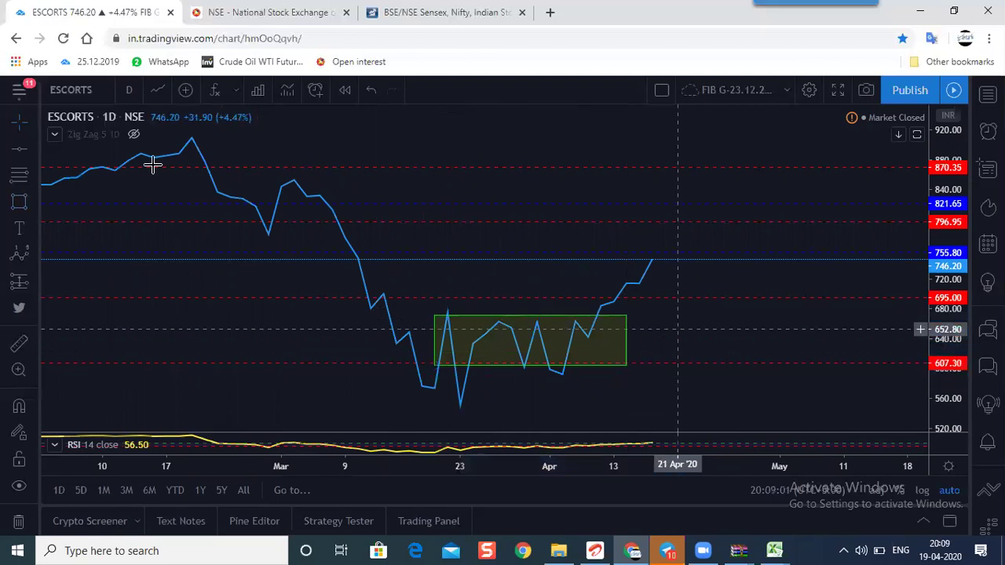
Change the chart style back to Candles and bring the candles around the rectangle into closer view.
{"action": "left_click", "coordinate": [157, 90]}
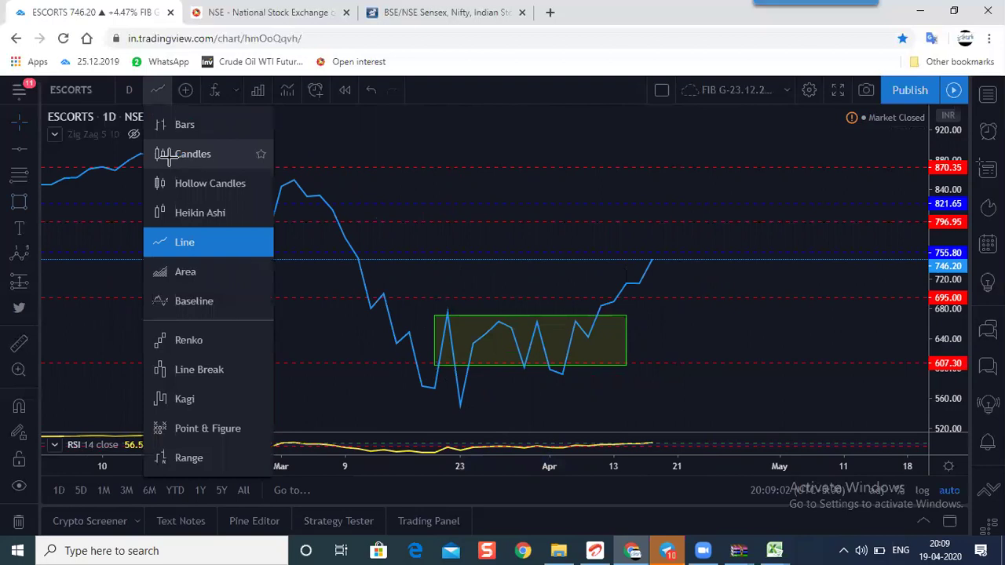
{"action": "left_click", "coordinate": [169, 155]}
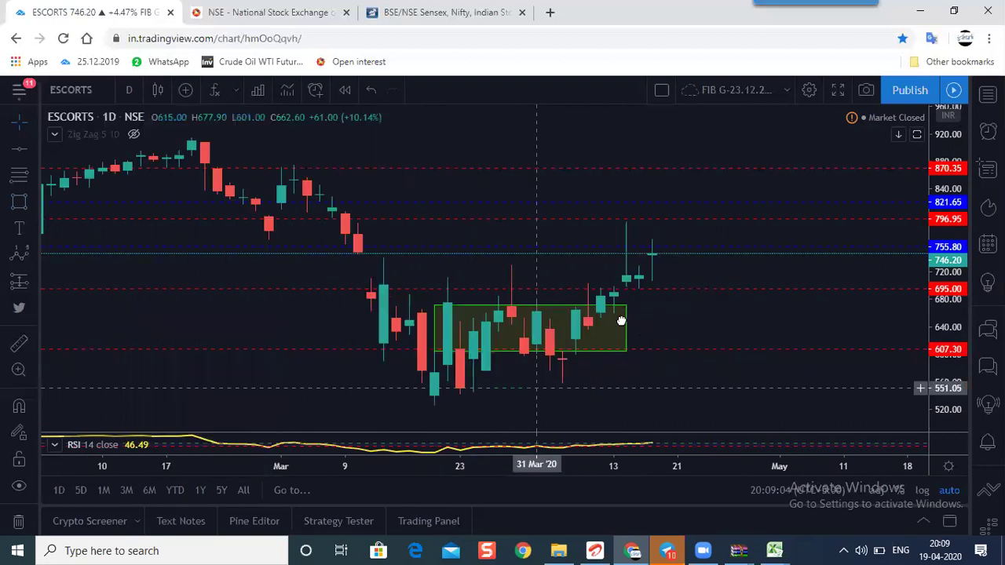
{"action": "left_click_drag", "start_coordinate": [467, 362], "coordinate": [508, 358]}
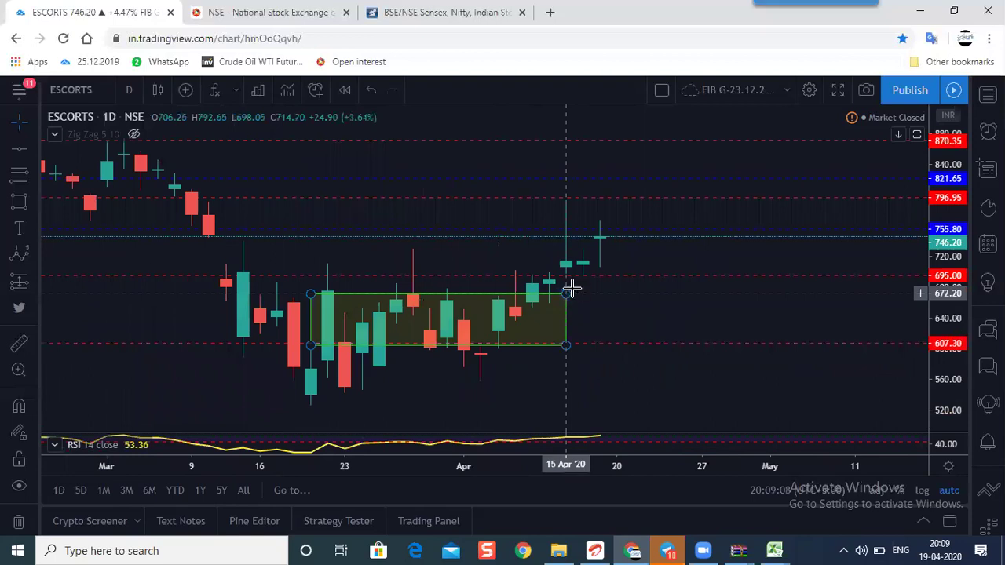
Raise the rectangle's upper edge to 674.10 and extend its right side to 22 April 2020.
{"action": "left_click", "coordinate": [571, 290]}
{"action": "left_click_drag", "start_coordinate": [573, 290], "coordinate": [574, 289]}
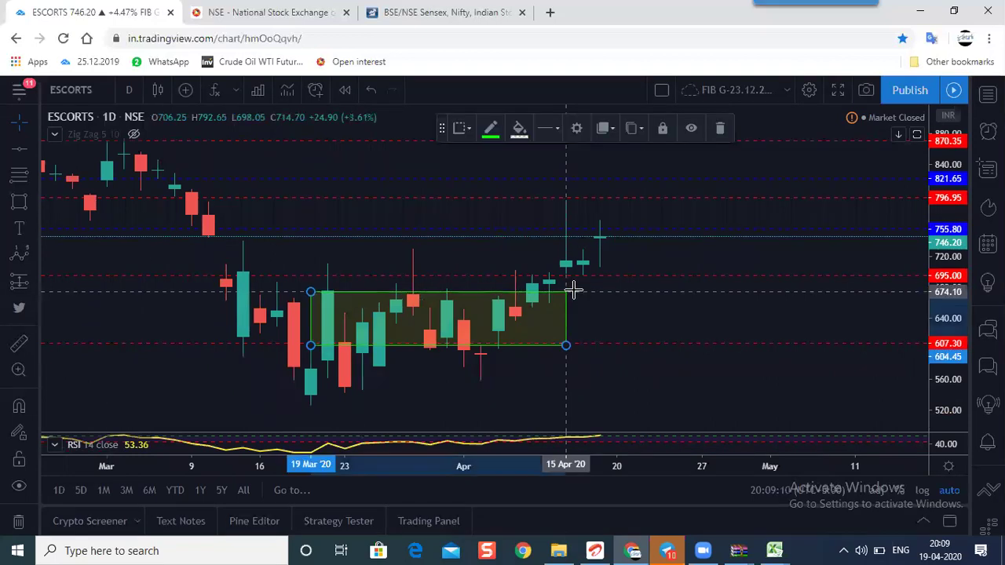
{"action": "left_click", "coordinate": [616, 321]}
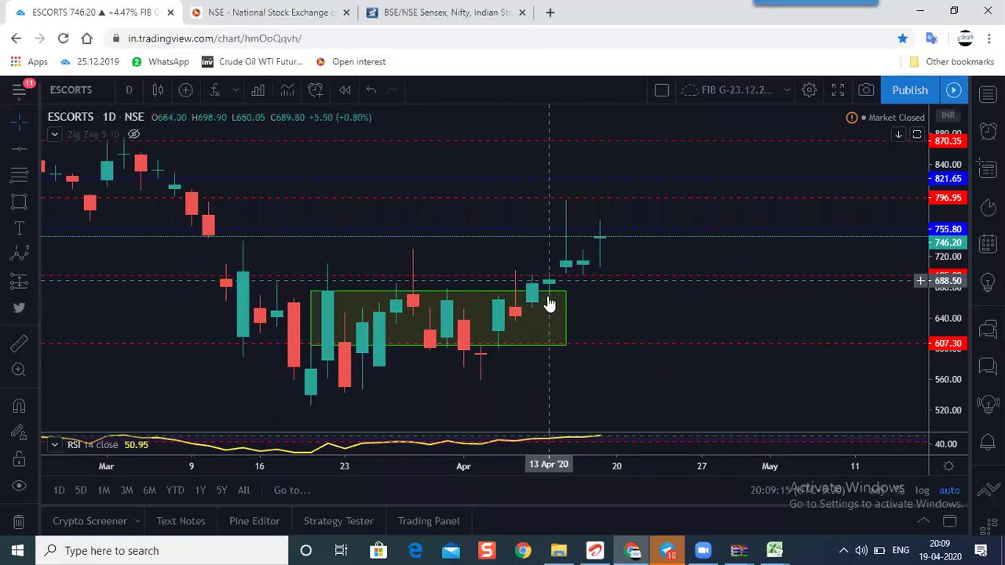
{"action": "left_click", "coordinate": [555, 287]}
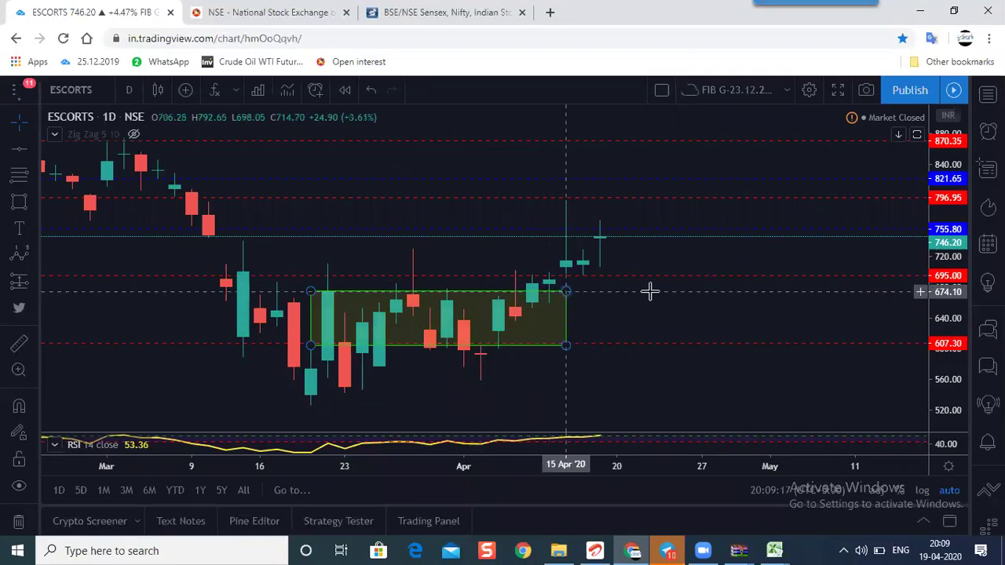
{"action": "left_click_drag", "start_coordinate": [655, 289], "coordinate": [655, 291]}
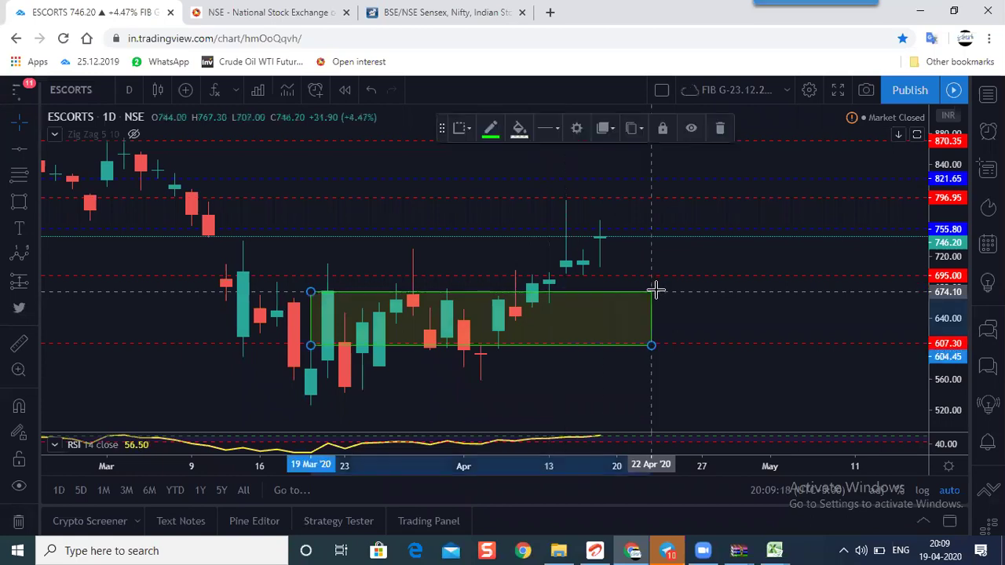
{"action": "left_click", "coordinate": [843, 321]}
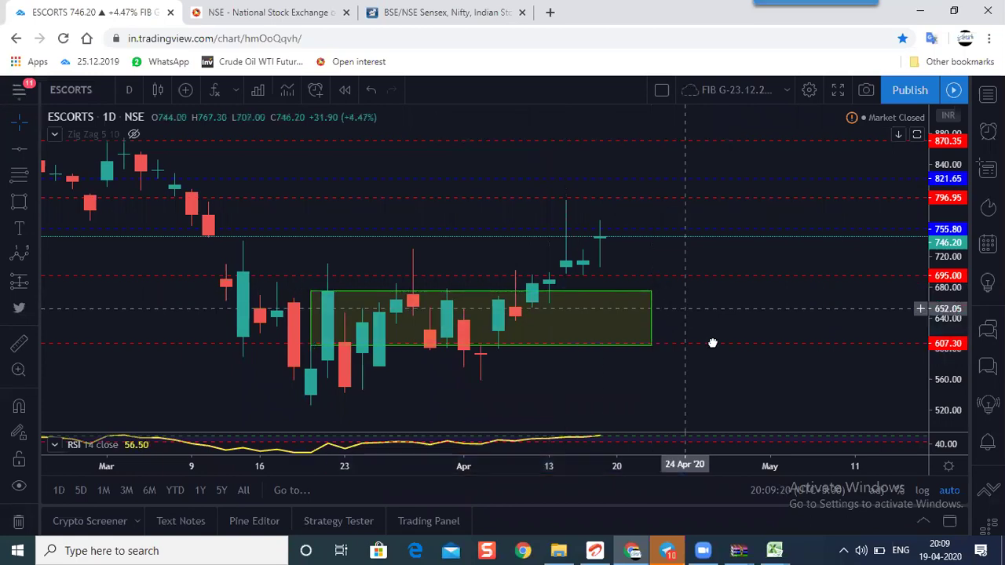
Draw a white trend line from 876.80 on 2 March 2020 down to 517.95 on 20 March, and remove its arrowhead.
{"action": "scroll", "coordinate": [557, 314], "scroll_direction": "down", "scroll_amount": 2}
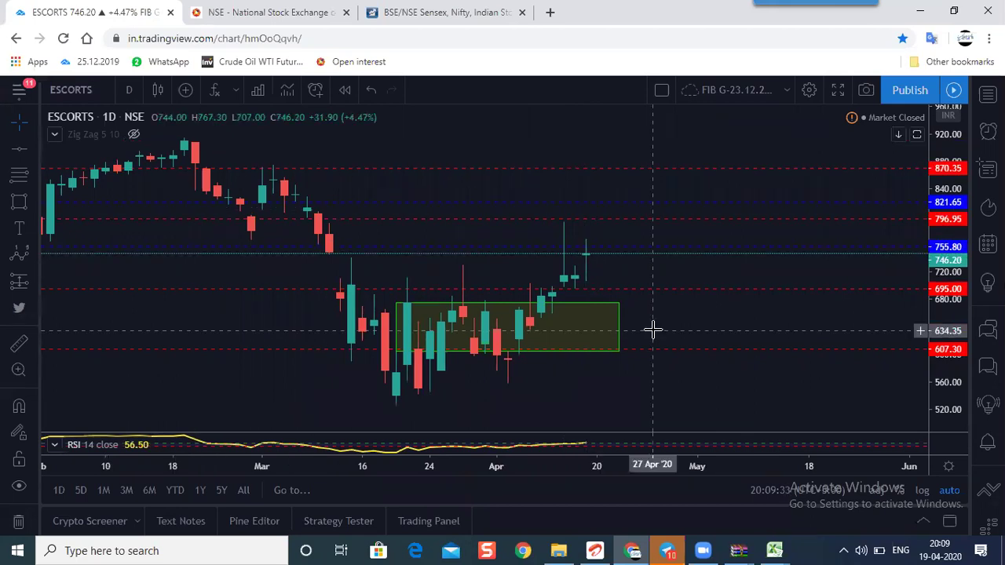
{"action": "scroll", "coordinate": [616, 322], "scroll_direction": "up", "scroll_amount": 2}
{"action": "scroll", "coordinate": [667, 321], "scroll_direction": "down", "scroll_amount": 3}
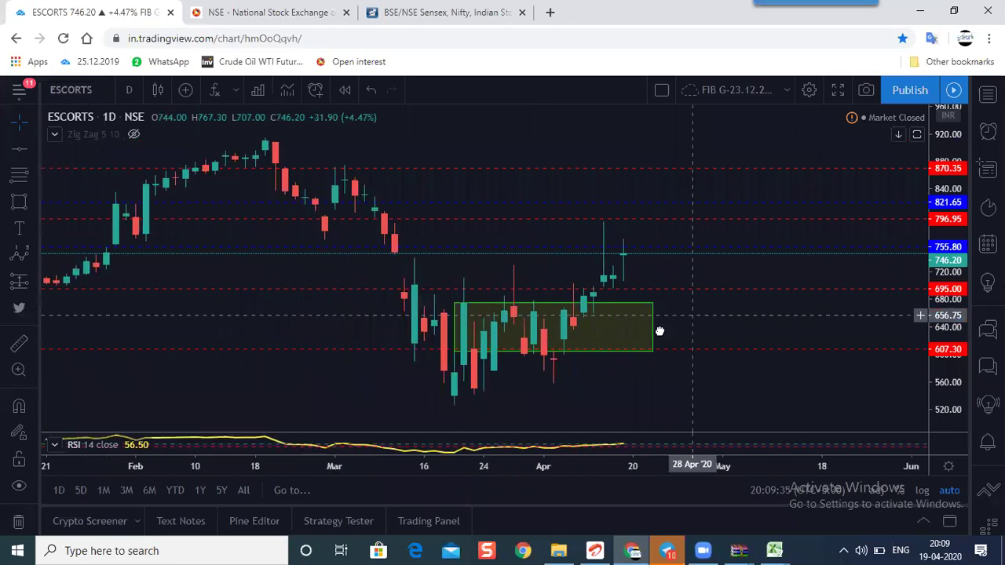
{"action": "left_click_drag", "start_coordinate": [659, 330], "coordinate": [629, 331]}
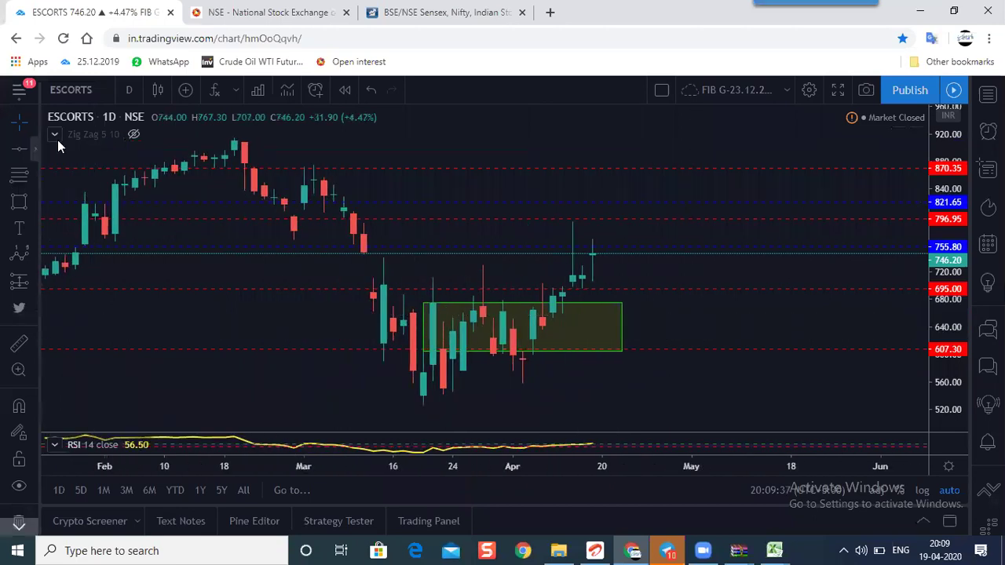
{"action": "left_click", "coordinate": [19, 149]}
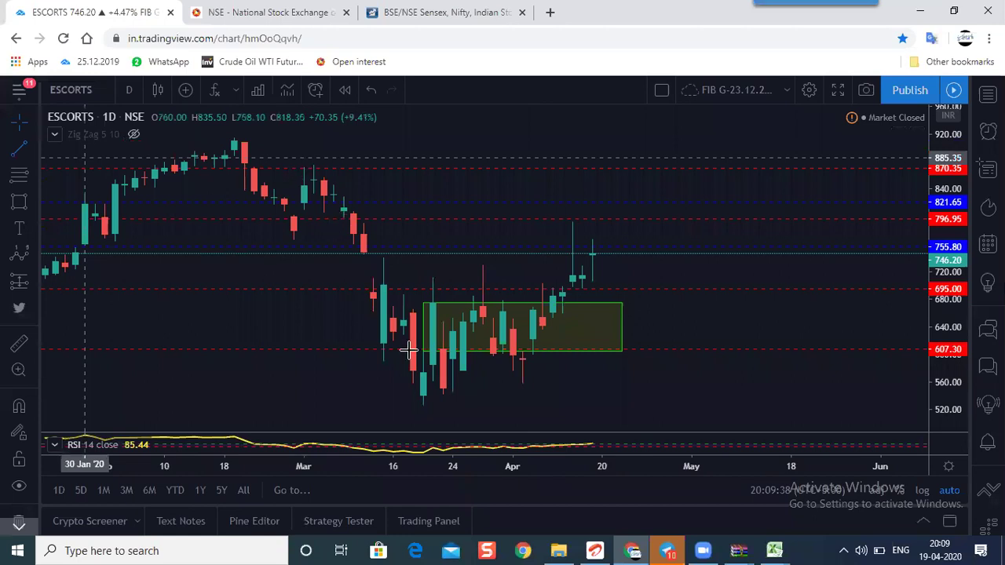
{"action": "left_click", "coordinate": [304, 163]}
{"action": "left_click_drag", "start_coordinate": [432, 404], "coordinate": [431, 408]}
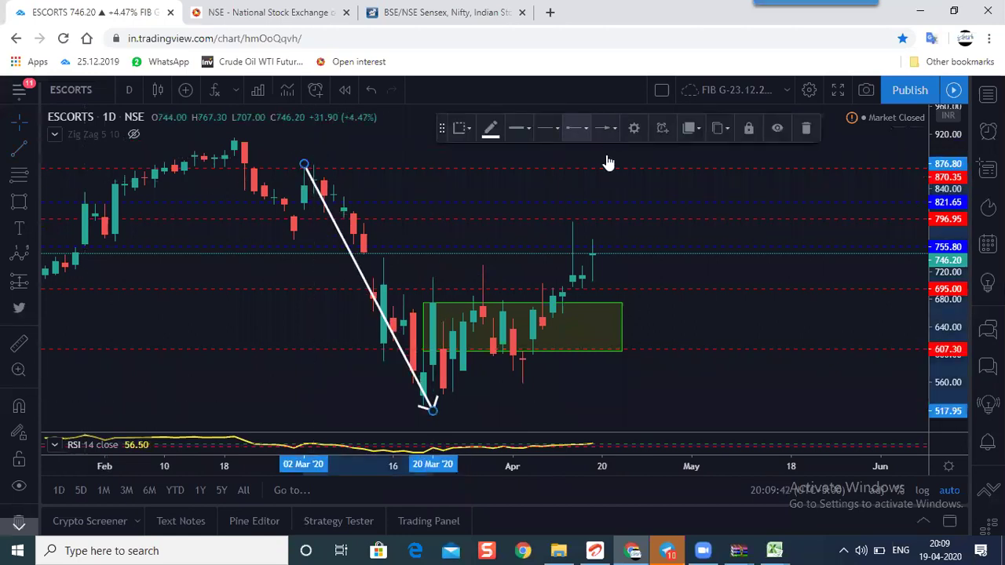
{"action": "left_click", "coordinate": [606, 128]}
Draw a second white trend line from the falling line's lower end up to the 15 April 2020 high at 795.60.
{"action": "left_click", "coordinate": [14, 154]}
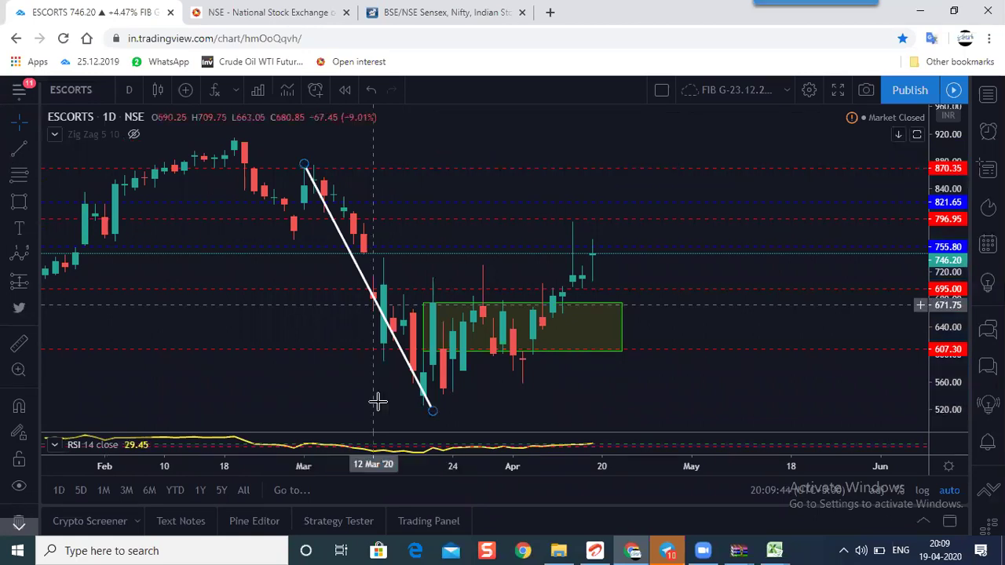
{"action": "left_click", "coordinate": [431, 411]}
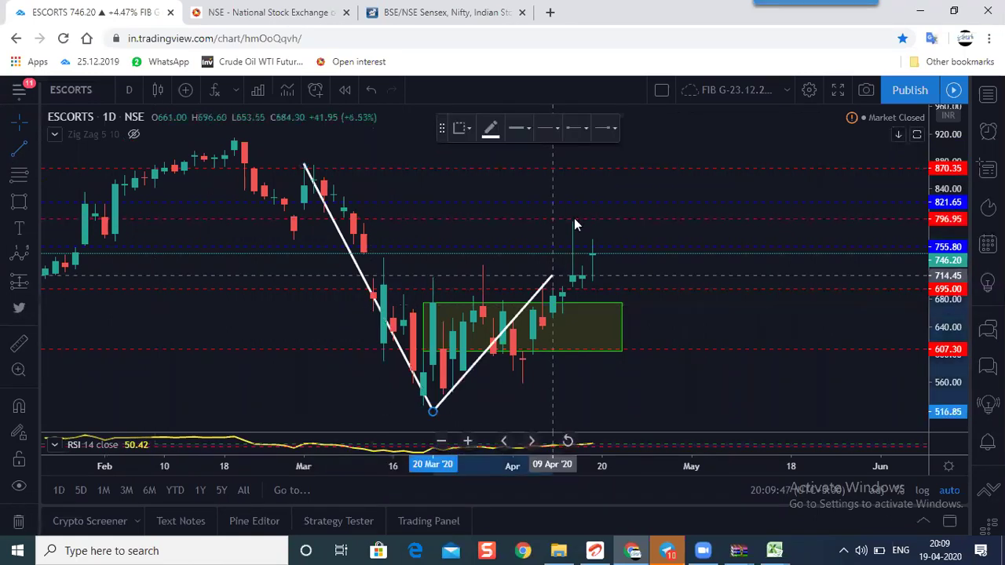
{"action": "left_click", "coordinate": [572, 219]}
{"action": "left_click", "coordinate": [573, 381]}
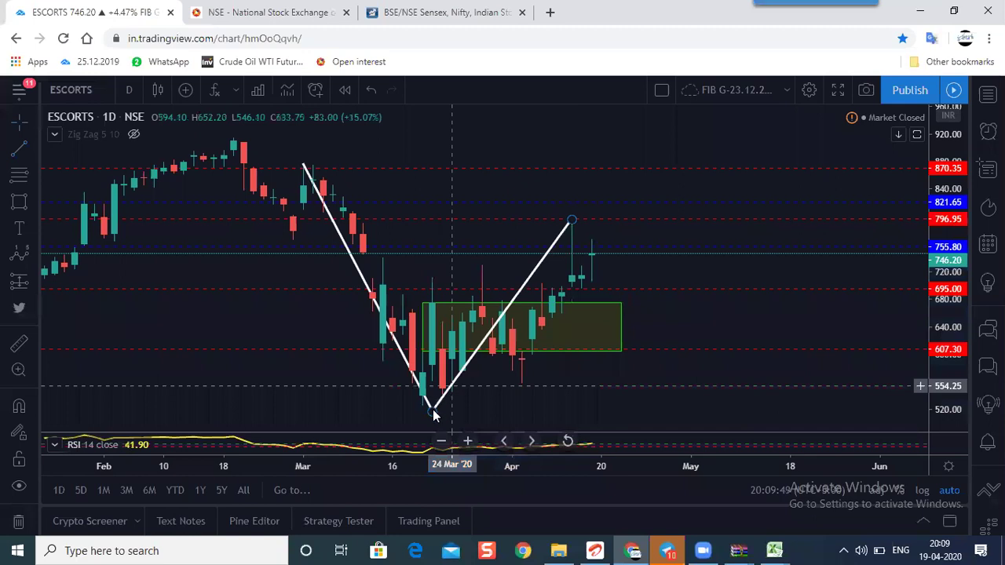
Move the lower ends of both white trend lines onto the 19 March 2020 low.
{"action": "left_click_drag", "start_coordinate": [430, 410], "coordinate": [423, 403]}
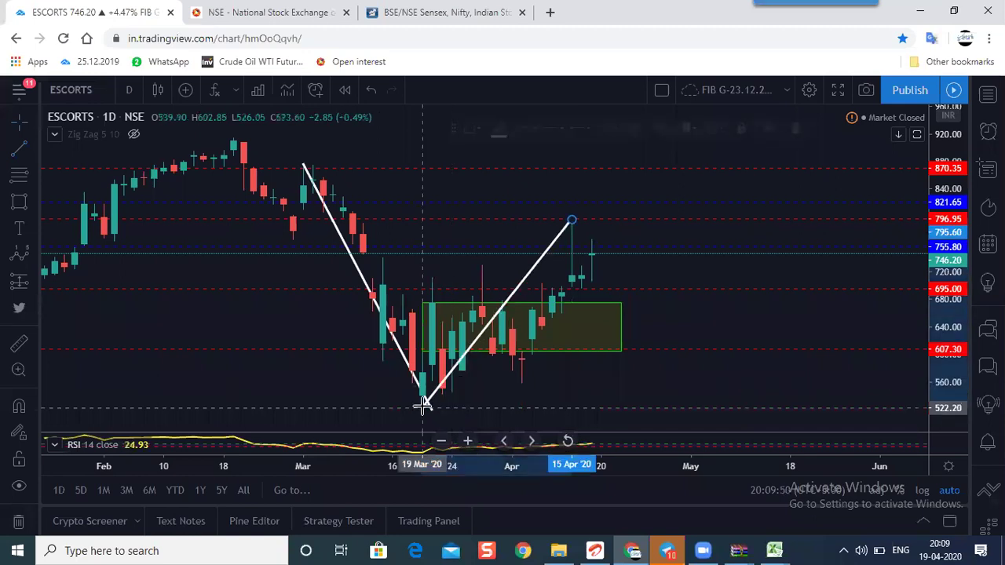
{"action": "left_click", "coordinate": [422, 405]}
{"action": "left_click", "coordinate": [23, 173]}
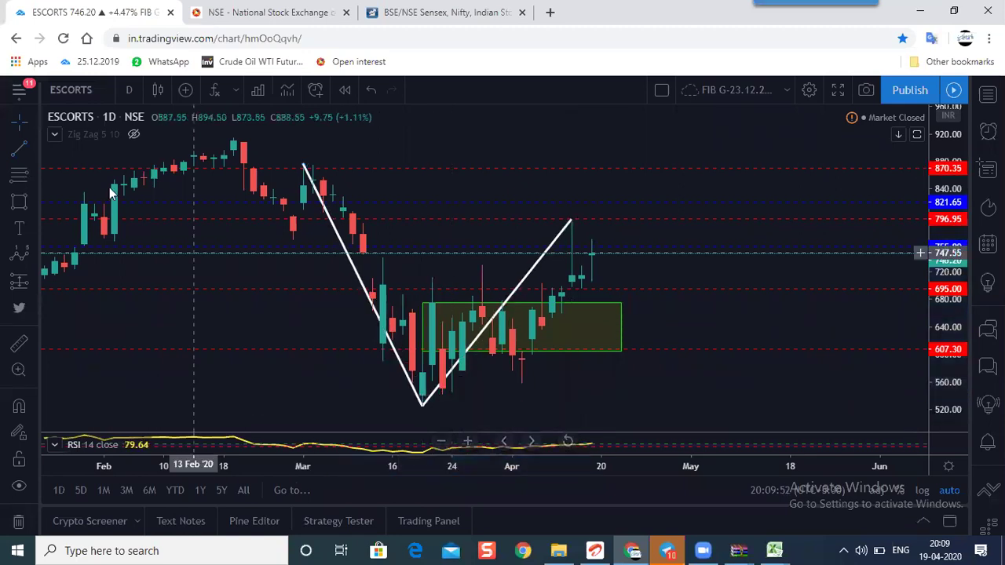
Draw a Fib retracement from 877.85 on 2 March 2020 down to 524.35 on 27 April, and delete it again.
{"action": "left_click", "coordinate": [305, 168]}
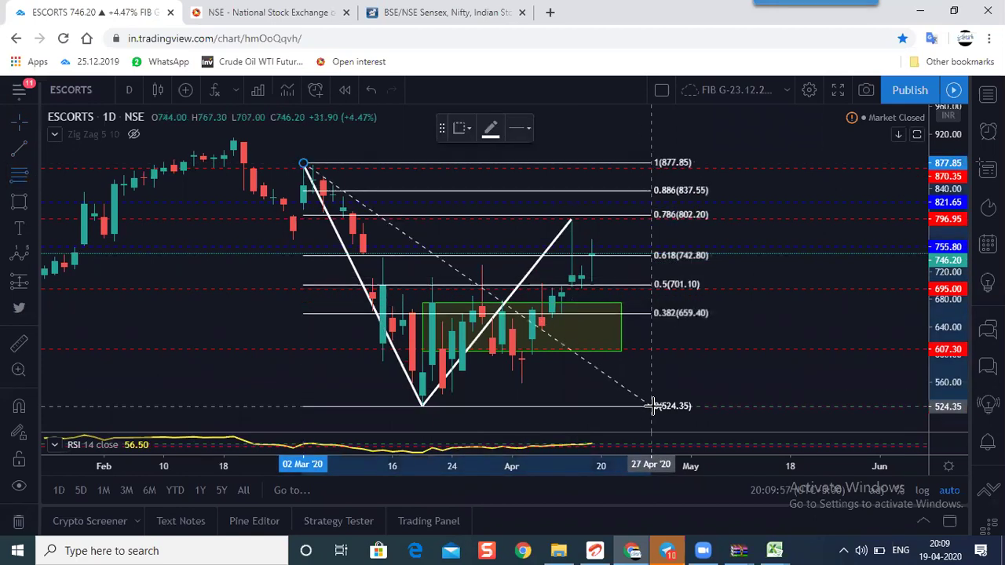
{"action": "left_click", "coordinate": [652, 406]}
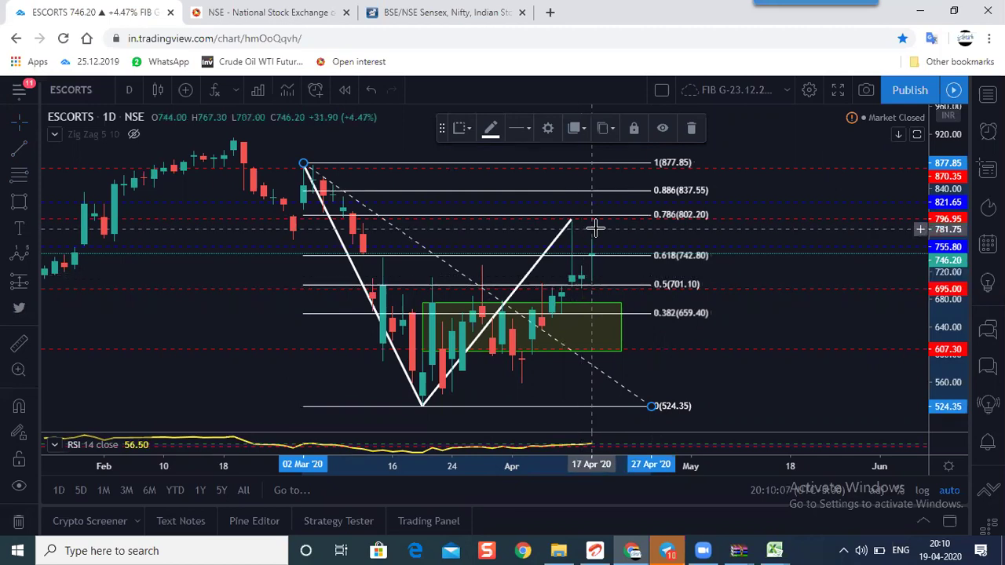
{"action": "key", "text": "Delete"}
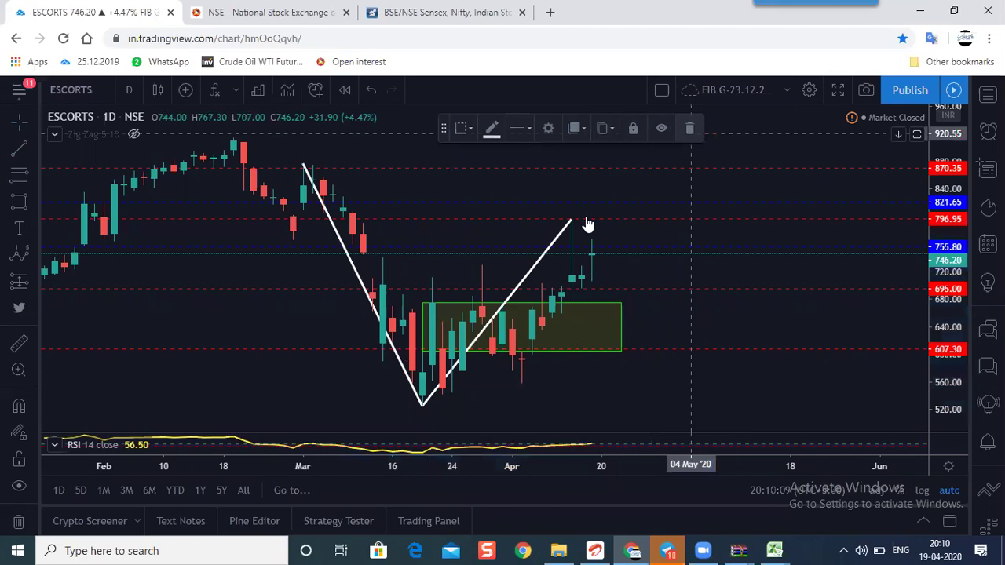
Delete the two white trend lines that mark the March fall and the rise to the 15 April 2020 high.
{"action": "left_click", "coordinate": [792, 141]}
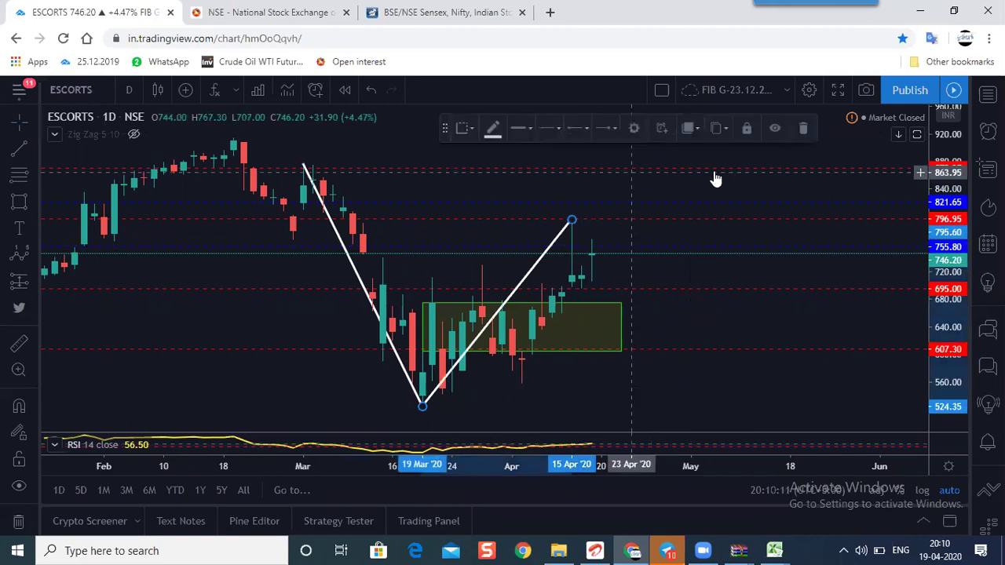
{"action": "left_click", "coordinate": [358, 283]}
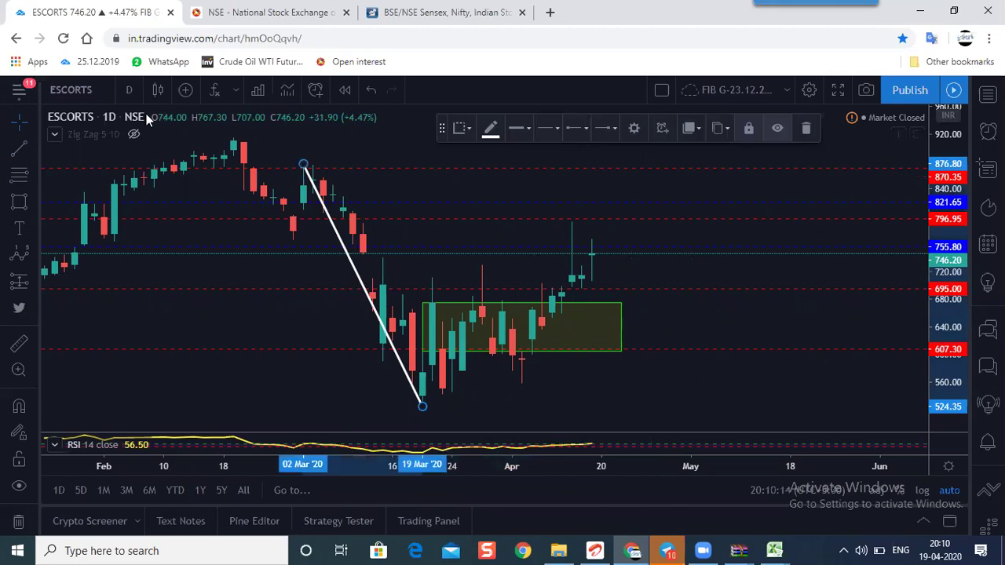
{"action": "key", "text": "Delete"}
Switch the ESCORTS chart to the 1 hour interval and bring the April 2020 candles into view.
{"action": "left_click", "coordinate": [128, 90]}
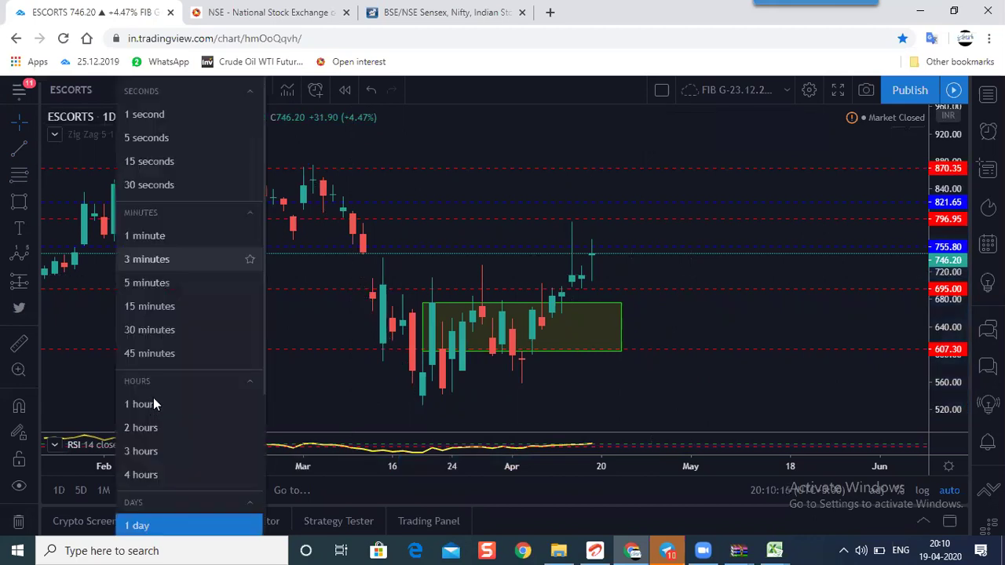
{"action": "left_click", "coordinate": [140, 403]}
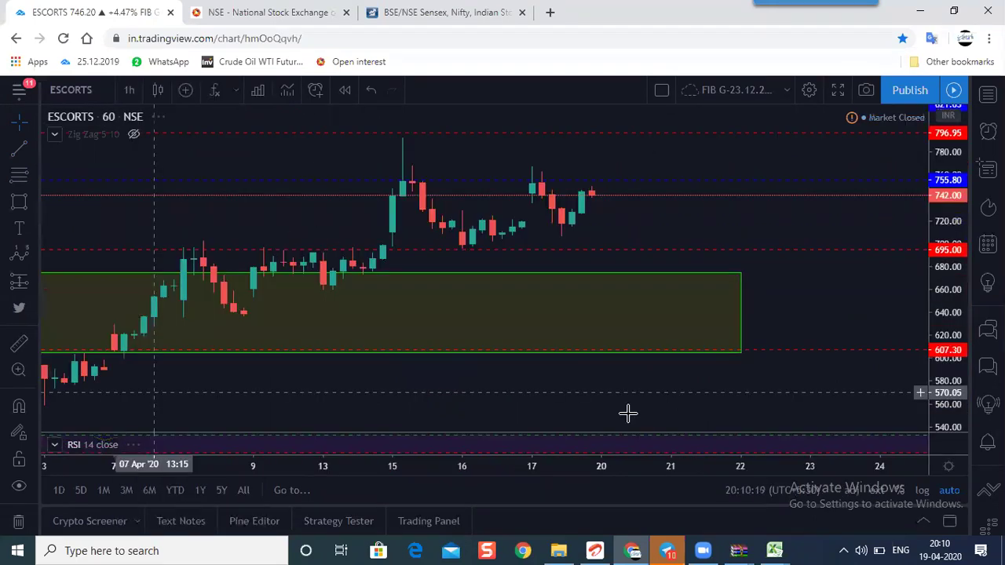
{"action": "scroll", "coordinate": [758, 325], "scroll_direction": "down", "scroll_amount": 2}
{"action": "scroll", "coordinate": [886, 314], "scroll_direction": "down", "scroll_amount": 2}
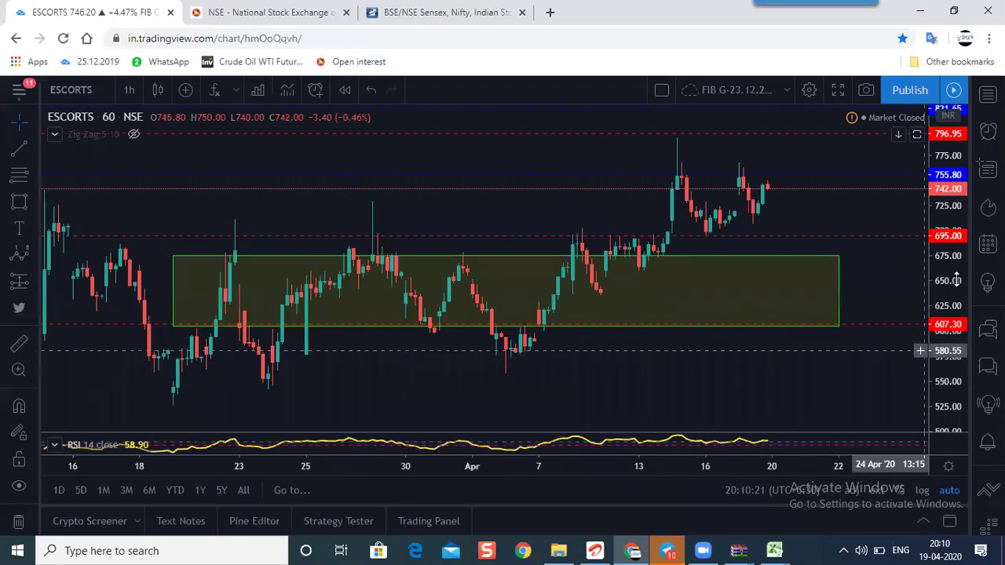
{"action": "scroll", "coordinate": [809, 287], "scroll_direction": "up", "scroll_amount": 2}
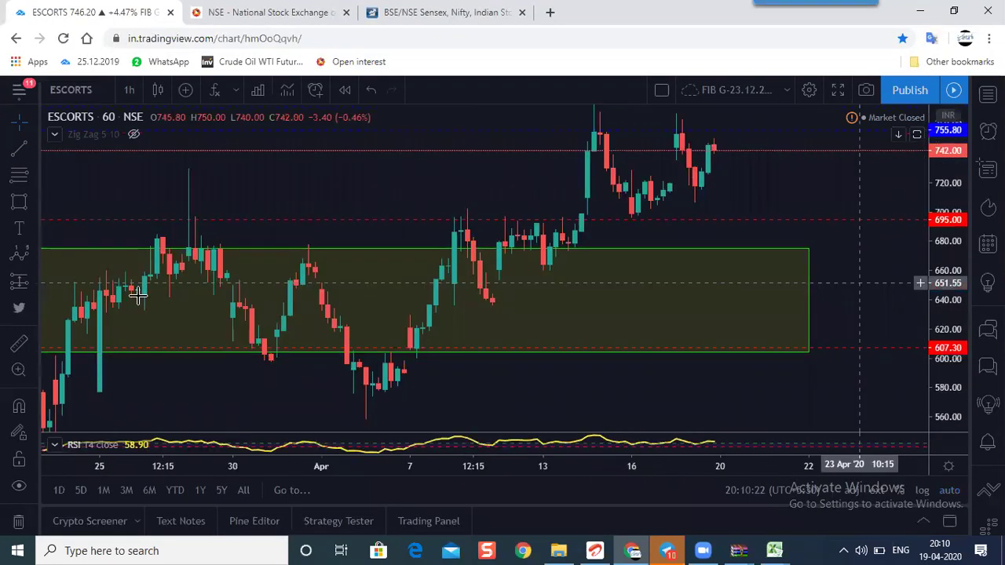
{"action": "left_click_drag", "start_coordinate": [776, 283], "coordinate": [733, 296]}
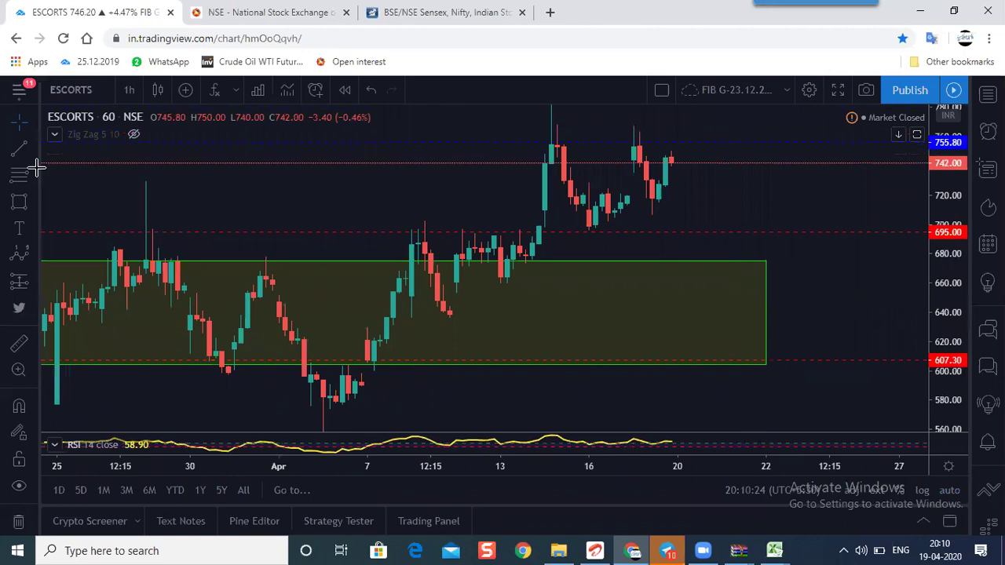
Draw a white trend line from 556.45 on 1 April 2020 up to 701.25 on 8 April.
{"action": "left_click", "coordinate": [19, 149]}
{"action": "left_click", "coordinate": [320, 400]}
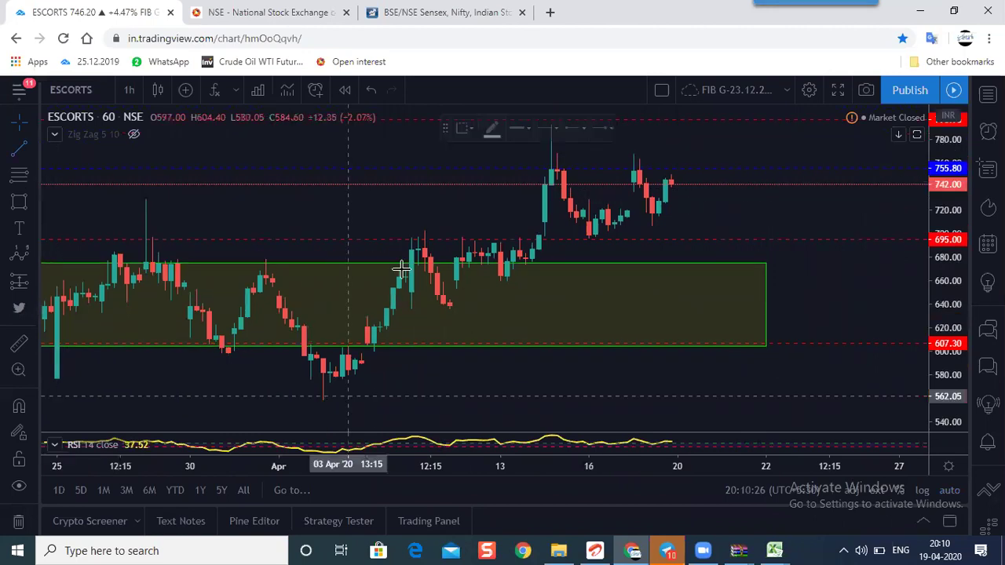
{"action": "left_click", "coordinate": [417, 233]}
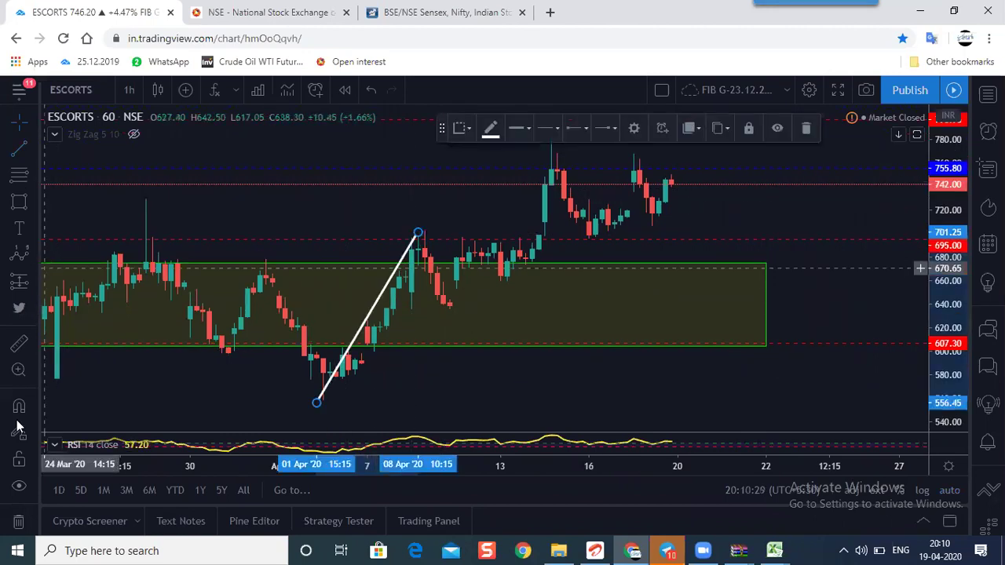
Turn on continuous drawing mode and add trend lines from the 8 April high down to about 630.70 on 9 April and up to about 770.
{"action": "left_click", "coordinate": [22, 151]}
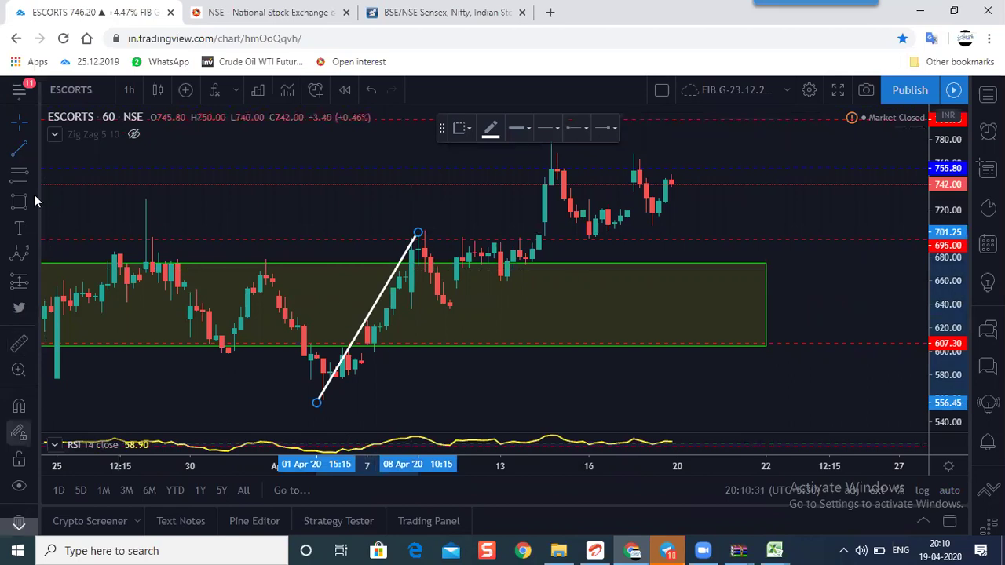
{"action": "left_click", "coordinate": [418, 234]}
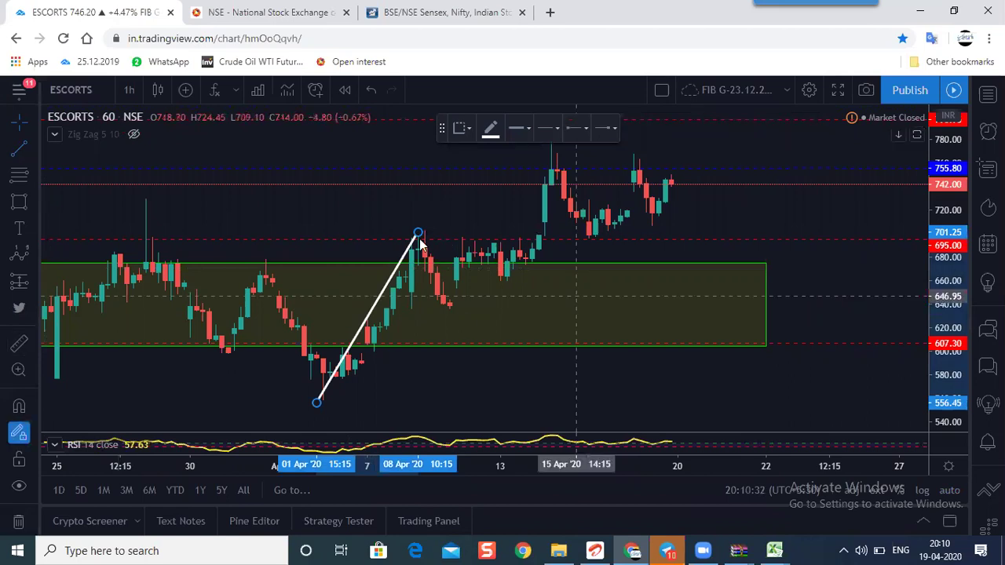
{"action": "left_click", "coordinate": [458, 316]}
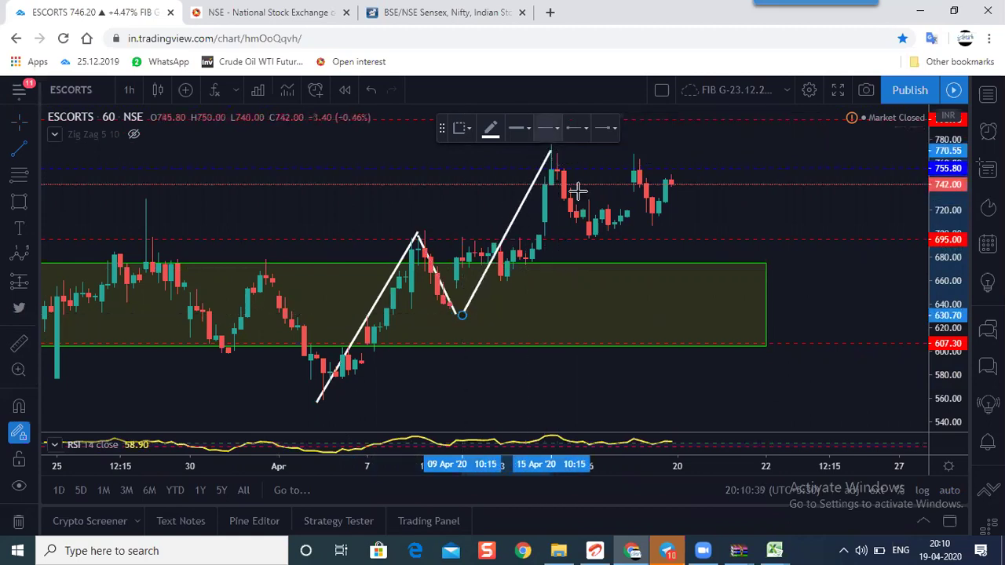
{"action": "left_click", "coordinate": [550, 134]}
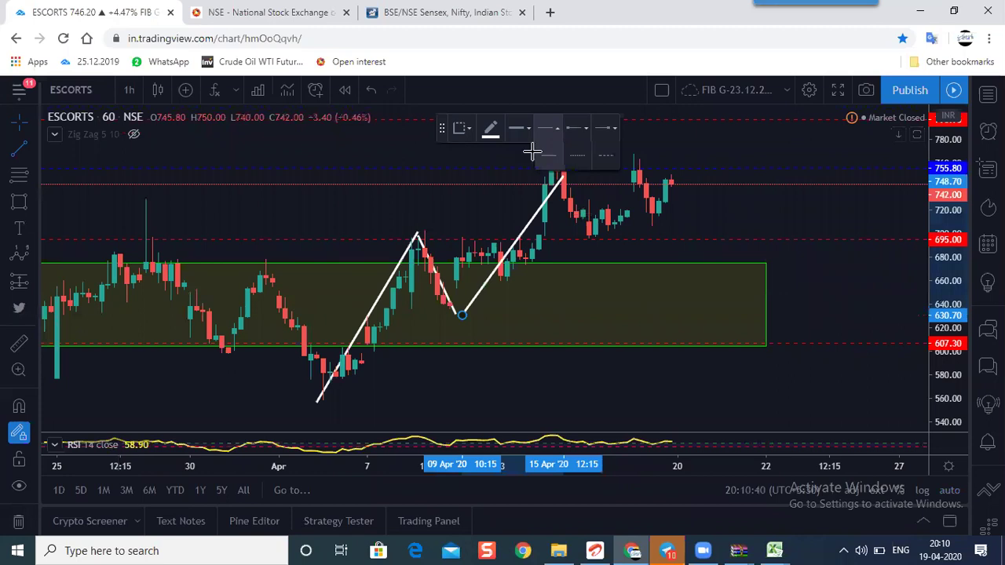
{"action": "left_click", "coordinate": [525, 150]}
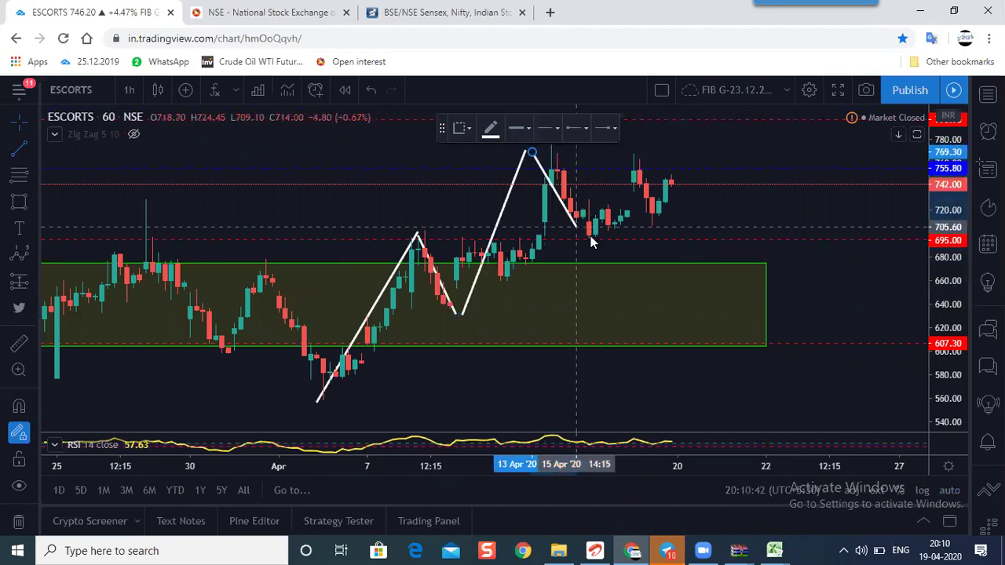
Add trend lines from 769.30 down to about 698.15 on 16 April and up to 770.55 on 17 April, and turn off continuous drawing.
{"action": "left_click", "coordinate": [589, 239]}
{"action": "left_click", "coordinate": [632, 150]}
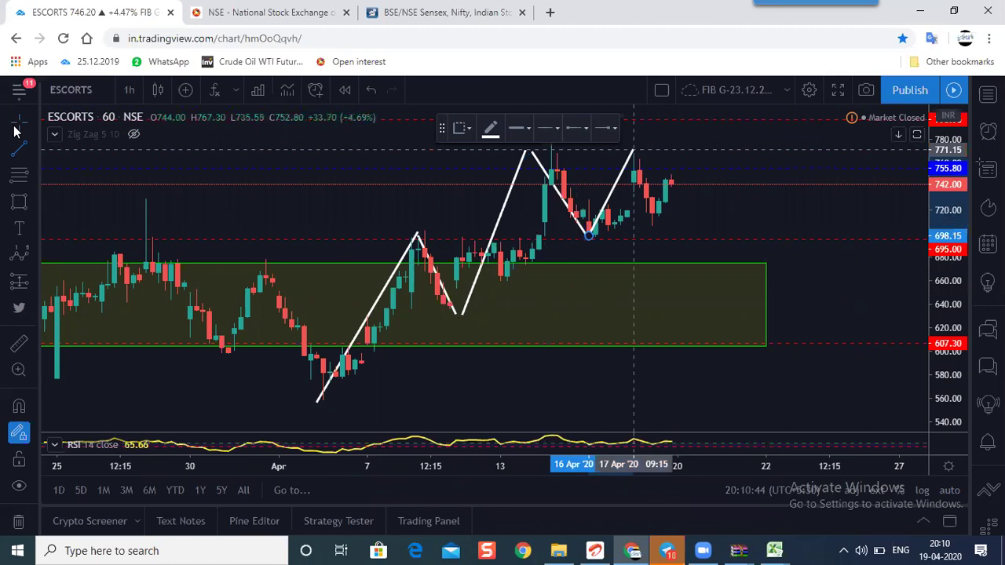
{"action": "left_click", "coordinate": [19, 433]}
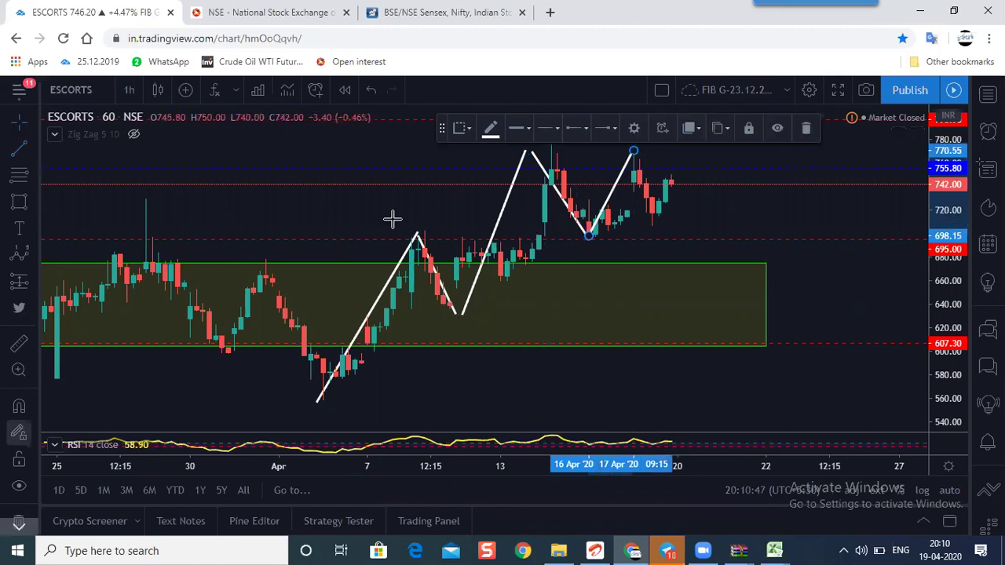
Join the two lines' upper ends at the 15 April high of 793.60, and set the falling line's lower end to 696.90 on 16 April.
{"action": "left_click_drag", "start_coordinate": [392, 220], "coordinate": [361, 298]}
{"action": "left_click_drag", "start_coordinate": [529, 233], "coordinate": [493, 228]}
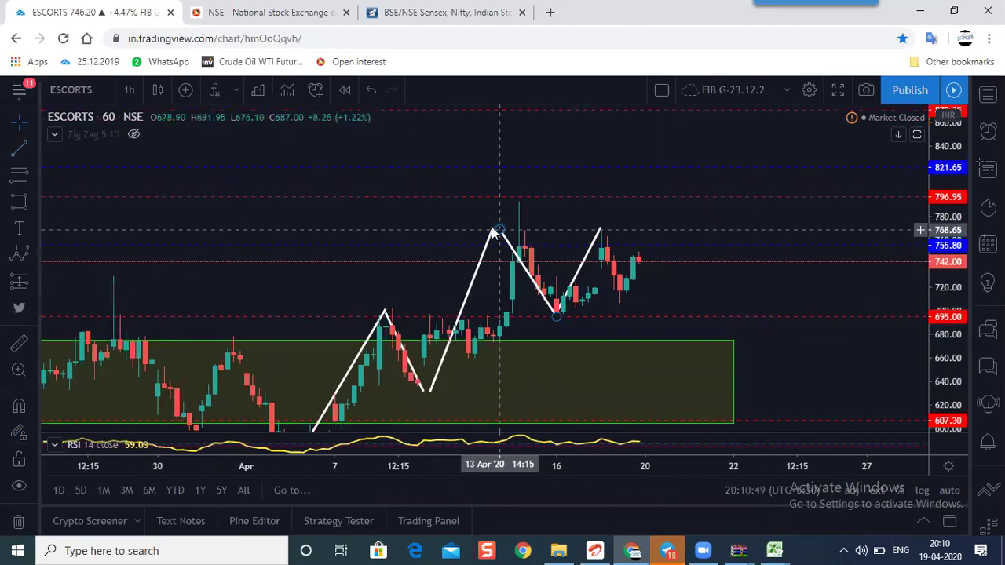
{"action": "left_click", "coordinate": [493, 233]}
{"action": "left_click_drag", "start_coordinate": [518, 200], "coordinate": [518, 203]}
{"action": "left_click_drag", "start_coordinate": [556, 316], "coordinate": [559, 314]}
{"action": "left_click", "coordinate": [564, 295]}
Join the two lines' lower ends at the 9 April low, and move the first rising line's start to 3 April 09:15.
{"action": "left_click", "coordinate": [429, 391]}
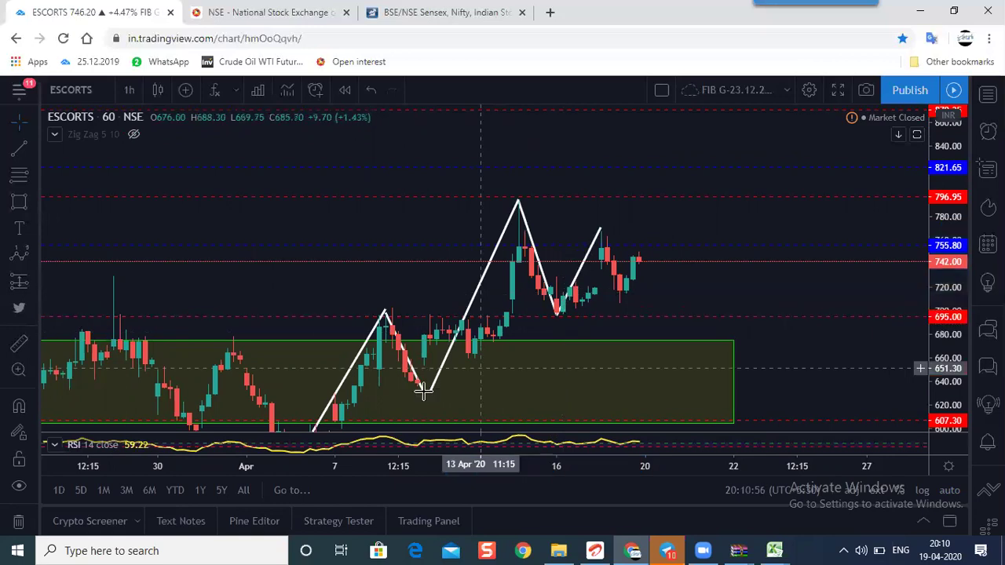
{"action": "left_click", "coordinate": [423, 390]}
{"action": "left_click_drag", "start_coordinate": [677, 333], "coordinate": [689, 256]}
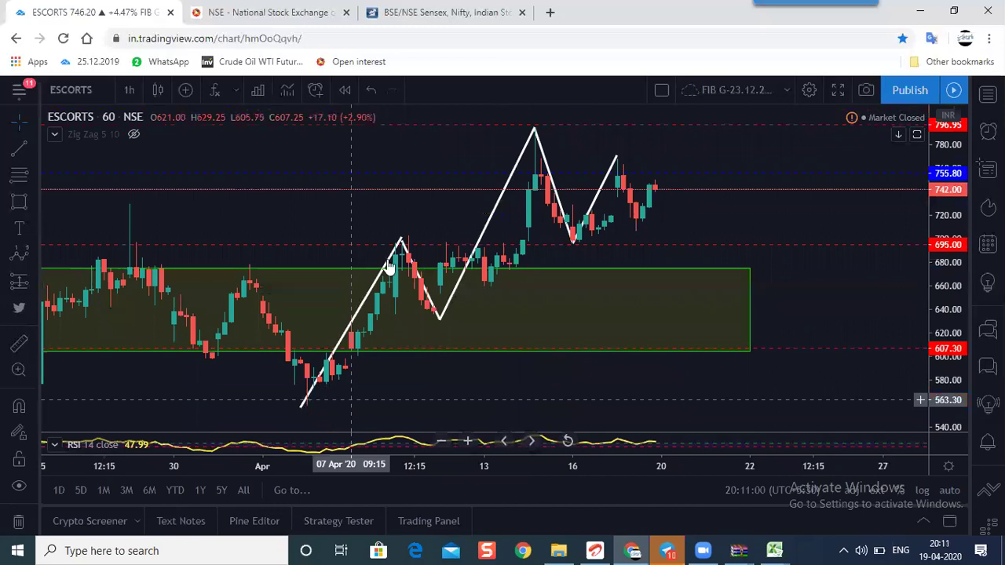
{"action": "left_click", "coordinate": [403, 232]}
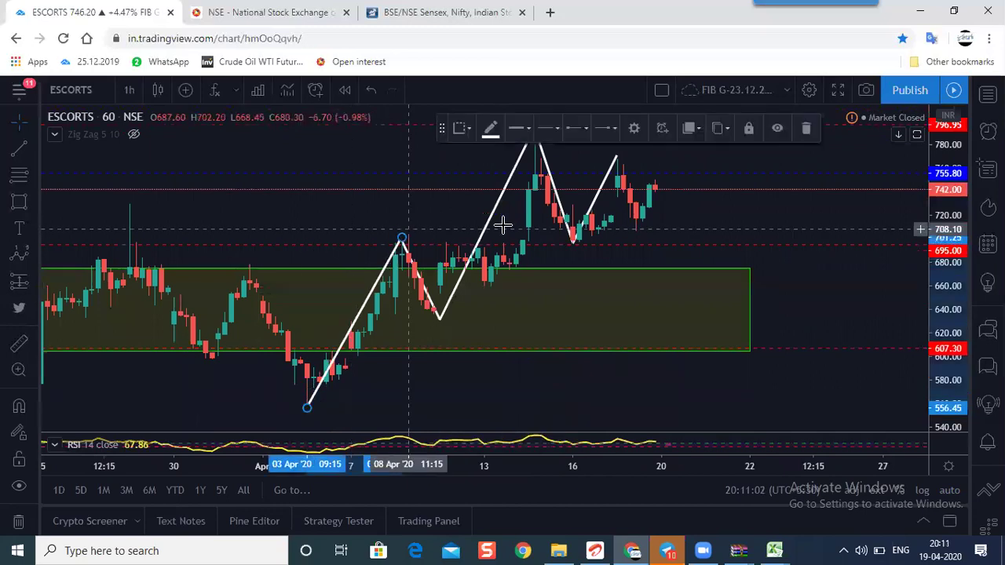
{"action": "left_click_drag", "start_coordinate": [490, 264], "coordinate": [475, 304]}
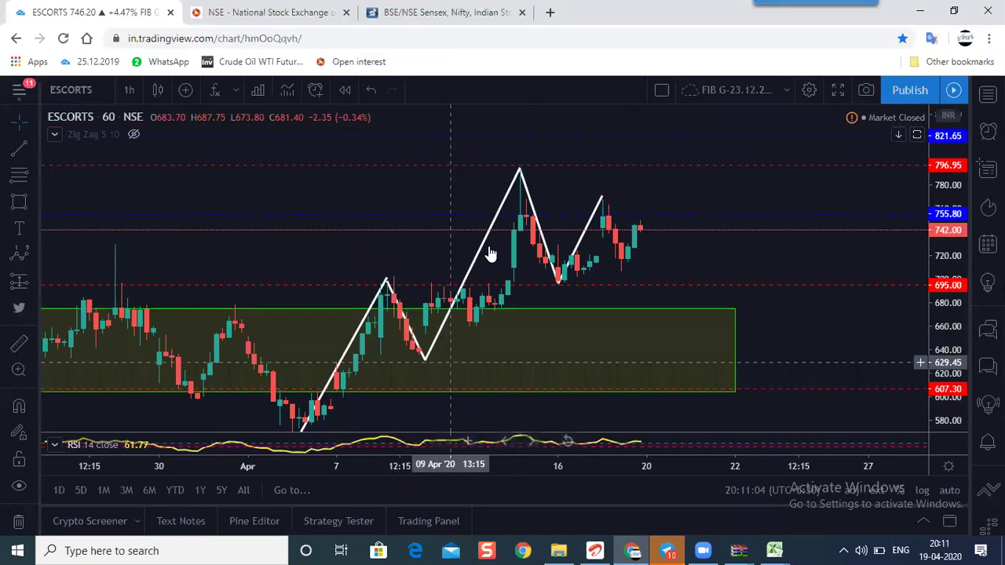
Mark the 16 April low around 695 with a small green rectangle, and delete the large consolidation rectangle.
{"action": "left_click", "coordinate": [521, 168]}
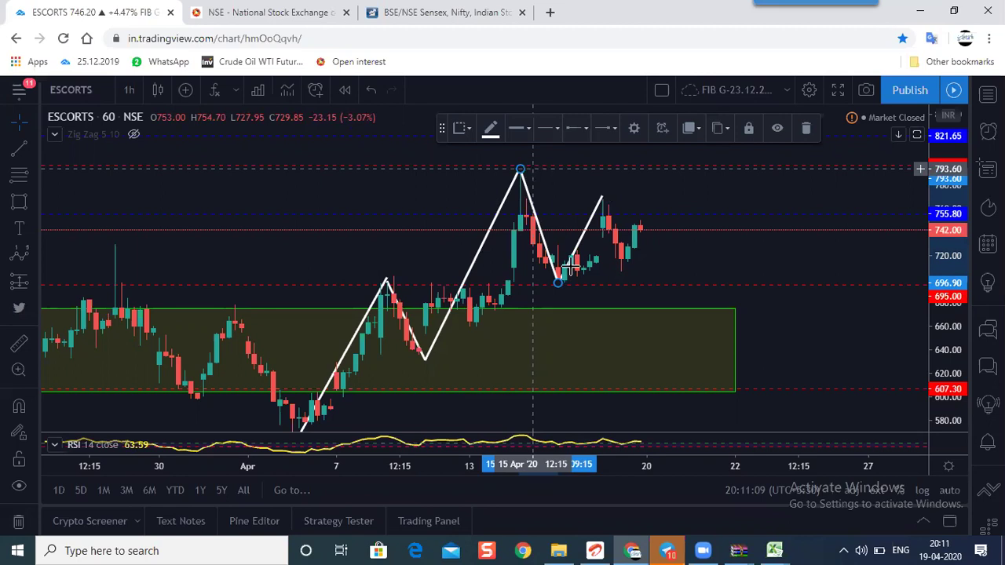
{"action": "scroll", "coordinate": [570, 267], "scroll_direction": "up", "scroll_amount": 2}
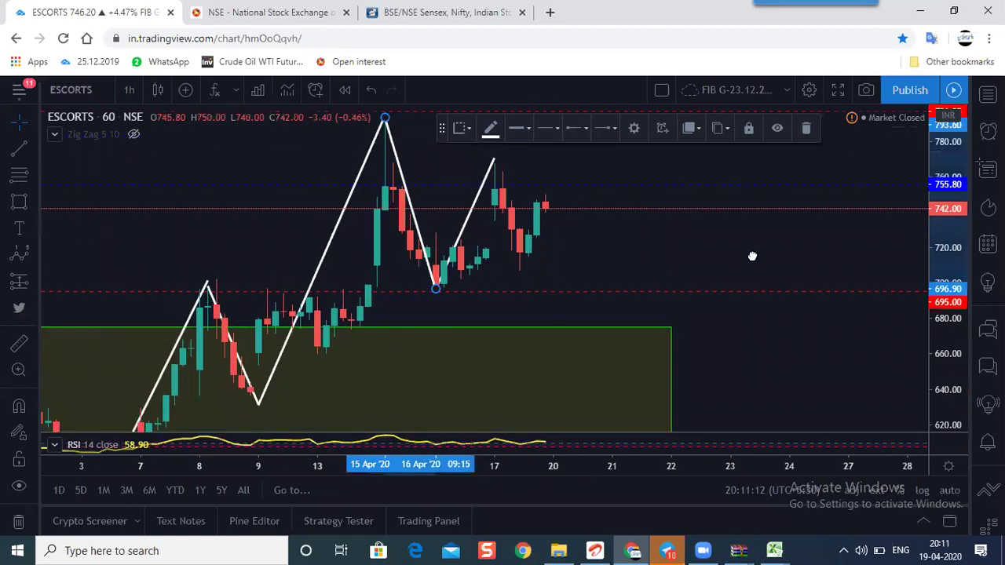
{"action": "left_click_drag", "start_coordinate": [677, 251], "coordinate": [752, 256]}
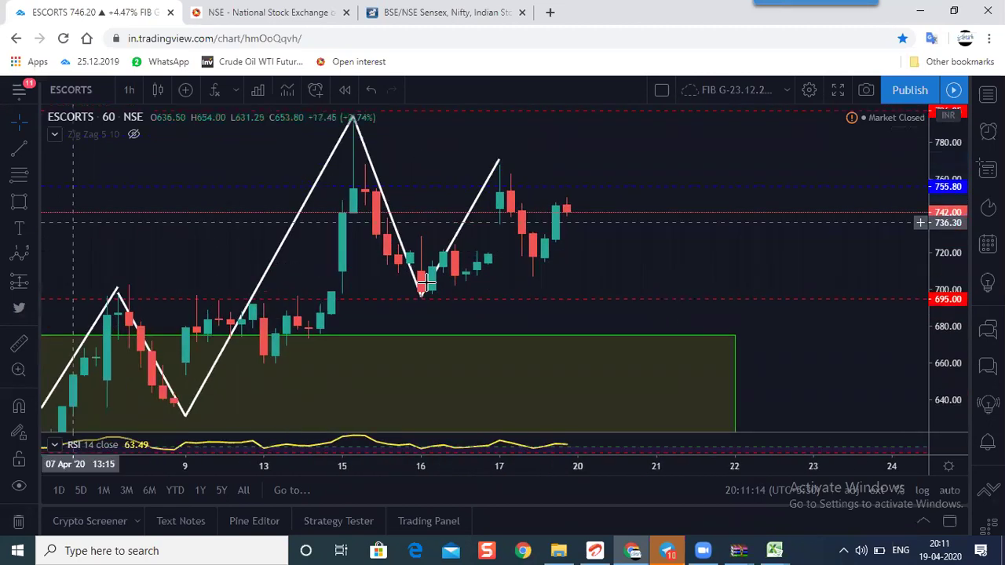
{"action": "left_click", "coordinate": [546, 339]}
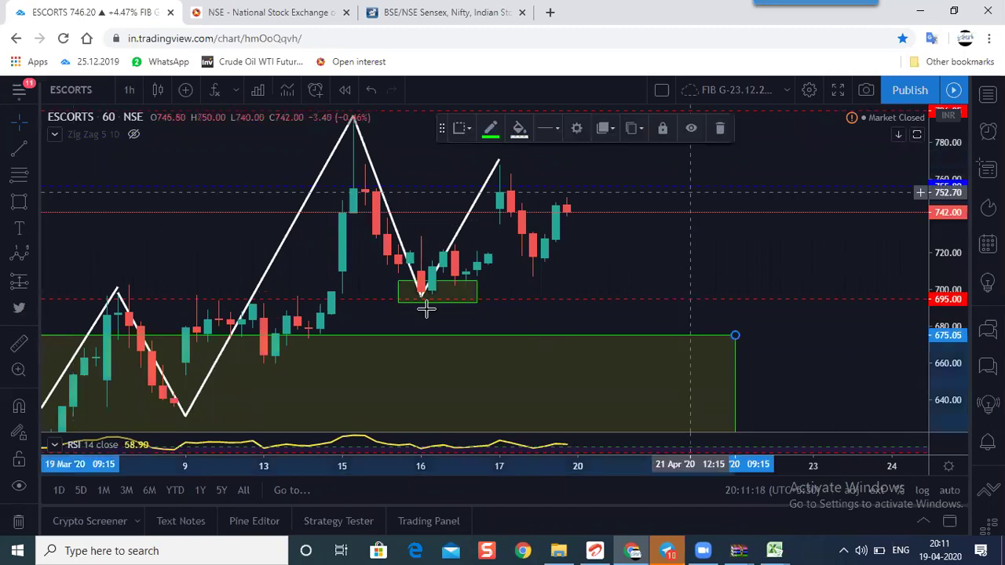
{"action": "key", "text": "Delete"}
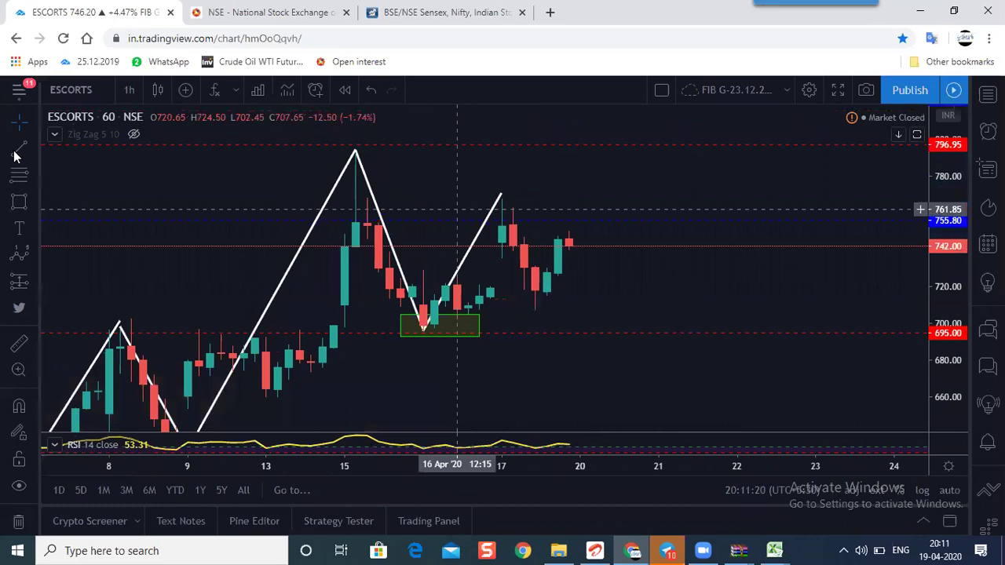
Draw a white trend line from the 17 April 09:15 high down to 704.75 at the 12:15 low.
{"action": "left_click", "coordinate": [16, 152]}
{"action": "left_click", "coordinate": [504, 205]}
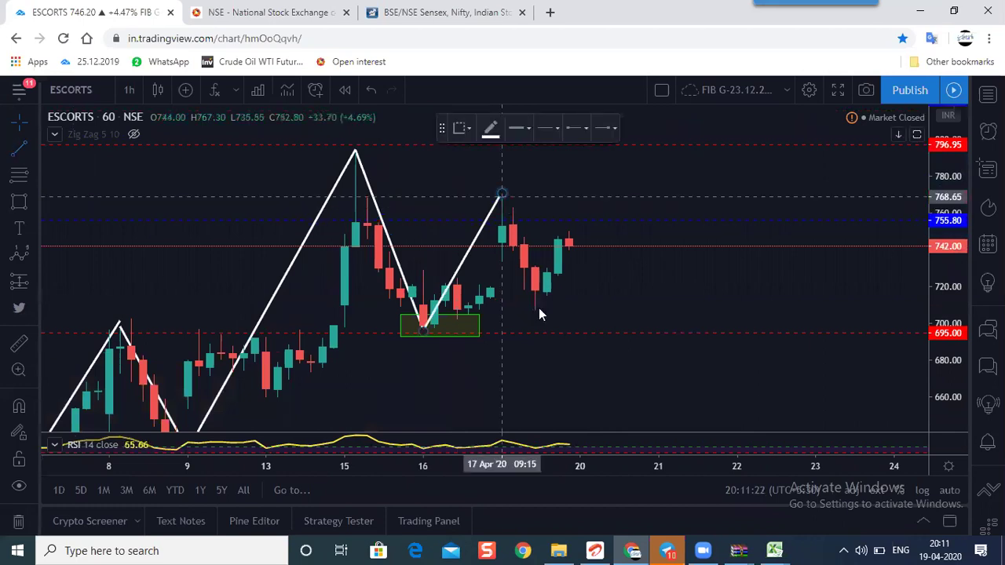
{"action": "left_click", "coordinate": [538, 309]}
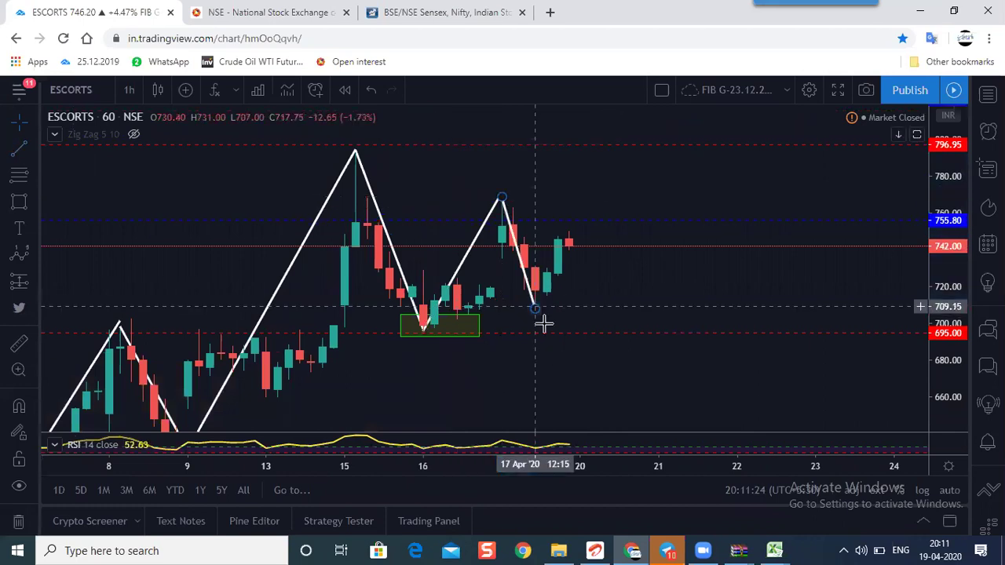
{"action": "left_click", "coordinate": [547, 330]}
{"action": "left_click_drag", "start_coordinate": [546, 330], "coordinate": [535, 313]}
{"action": "left_click", "coordinate": [563, 305]}
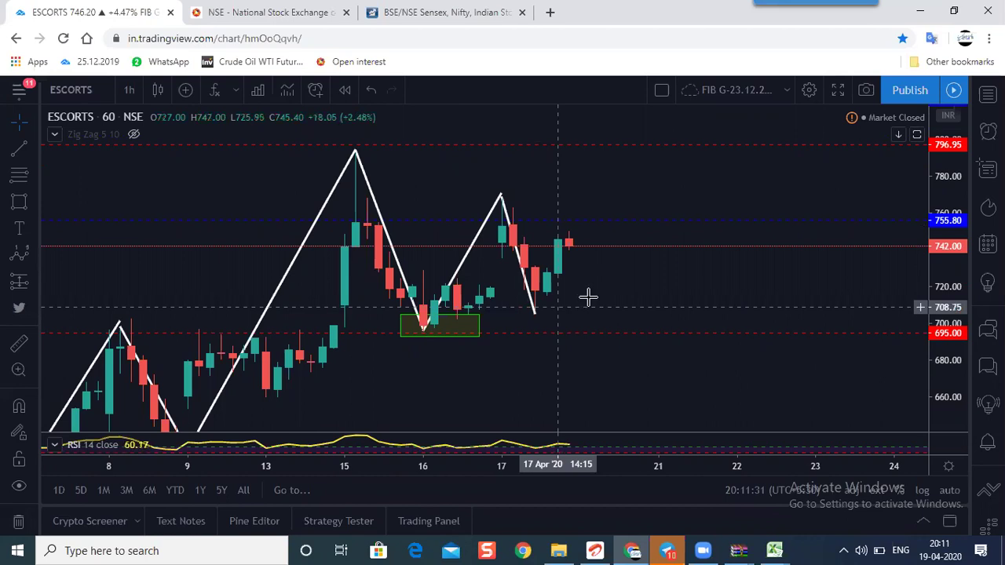
Draw a rising white trend line from the 17 April 12:15 low up to the high of the 14:15 candle.
{"action": "left_click", "coordinate": [536, 308]}
{"action": "left_click", "coordinate": [579, 227]}
{"action": "left_click_drag", "start_coordinate": [579, 227], "coordinate": [557, 233]}
{"action": "left_click", "coordinate": [625, 289]}
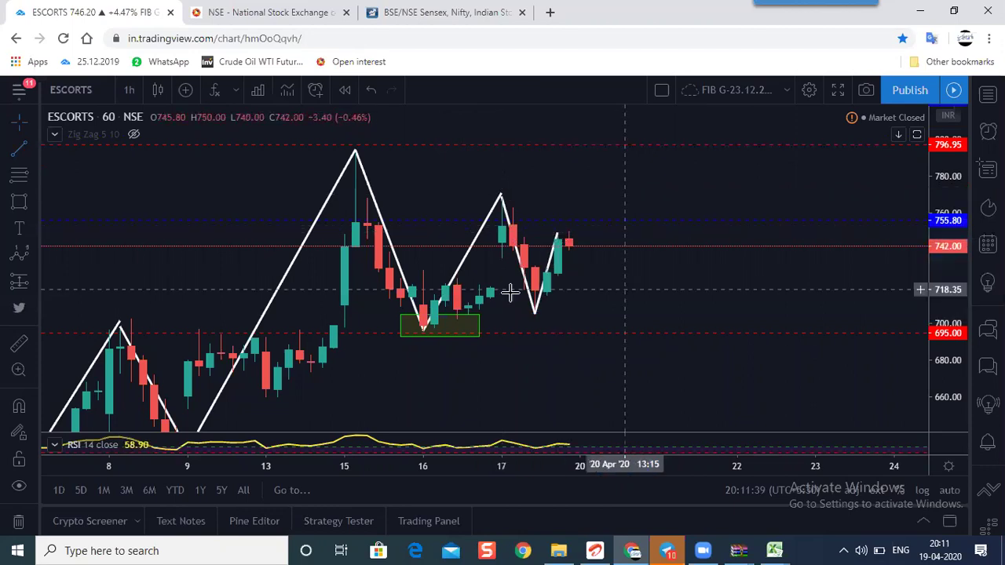
{"action": "scroll", "coordinate": [522, 193], "scroll_direction": "up", "scroll_amount": 2}
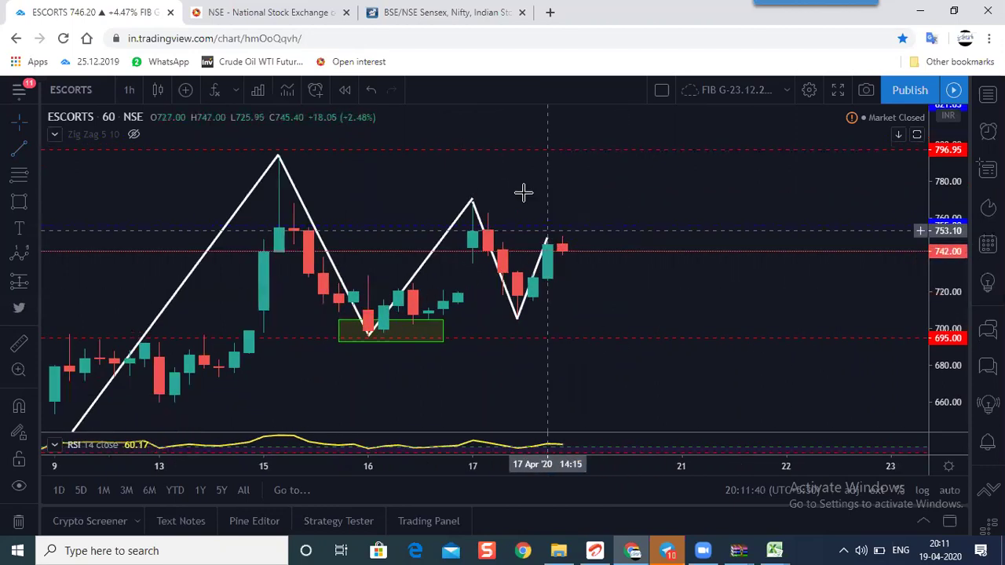
{"action": "left_click", "coordinate": [473, 200]}
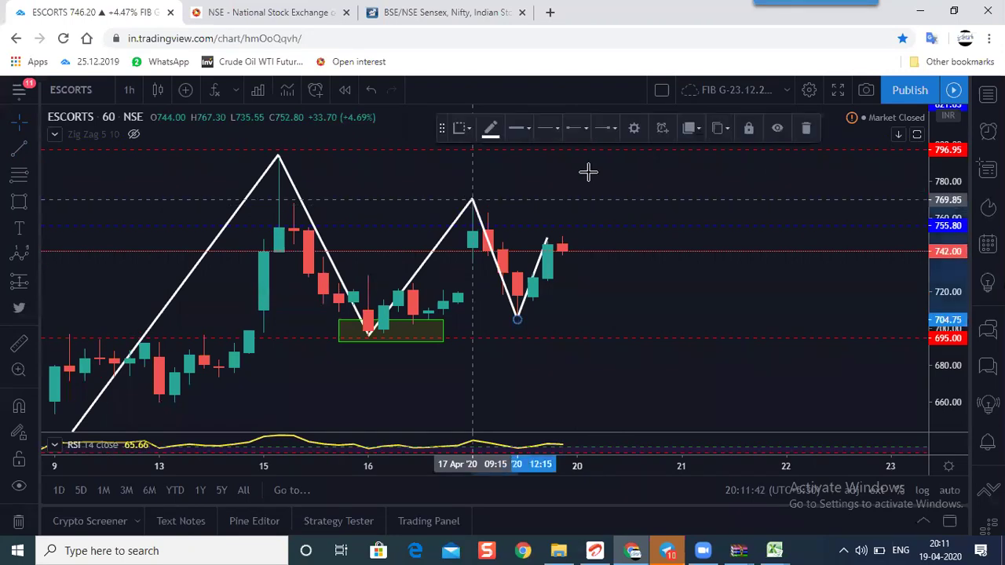
Draw a triangle pattern through the 15 April high, 16 April low, 17 April 09:15 high and 17 April 12:15 low.
{"action": "left_click", "coordinate": [588, 172]}
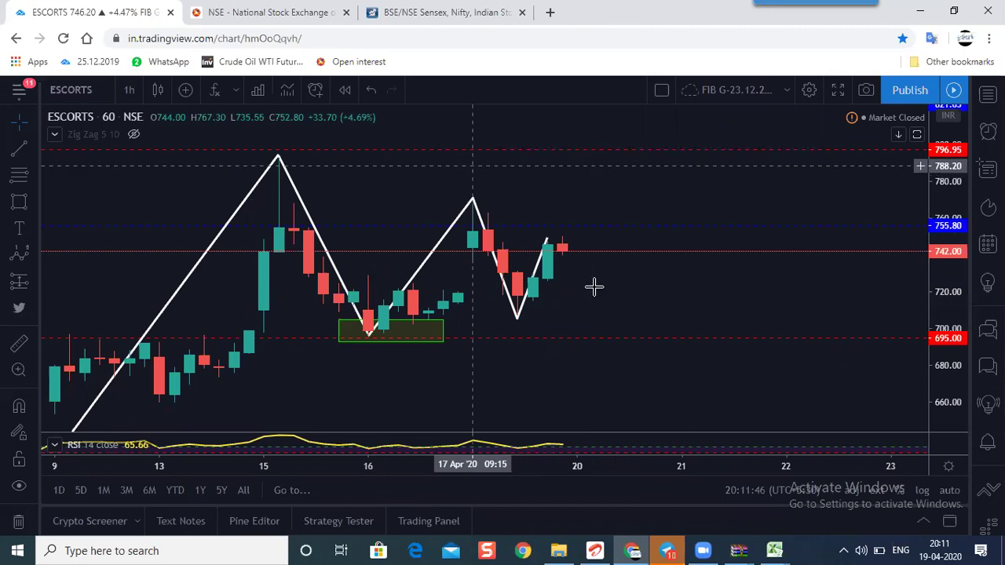
{"action": "left_click_drag", "start_coordinate": [594, 311], "coordinate": [657, 330]}
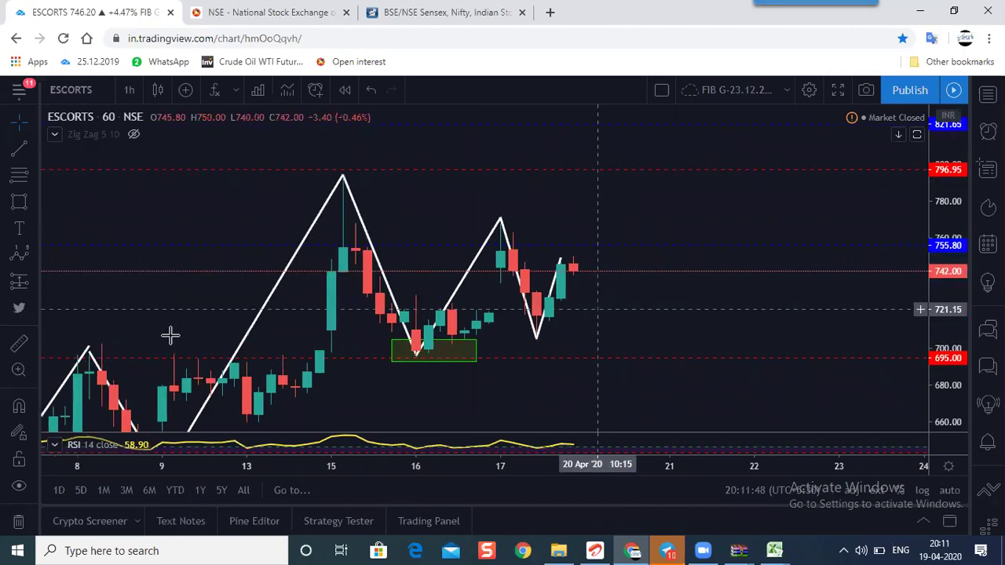
{"action": "left_click", "coordinate": [35, 174]}
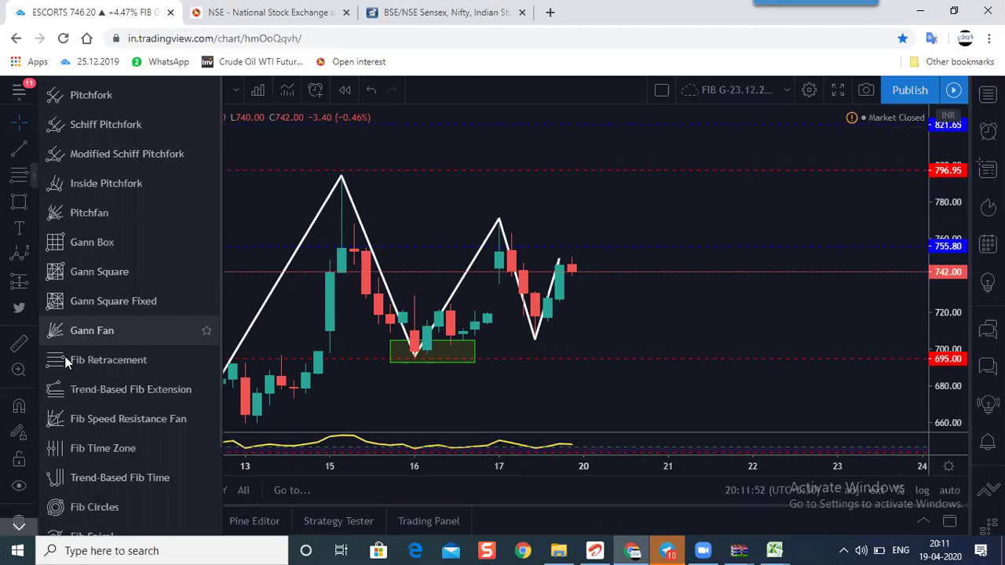
{"action": "left_click", "coordinate": [35, 201]}
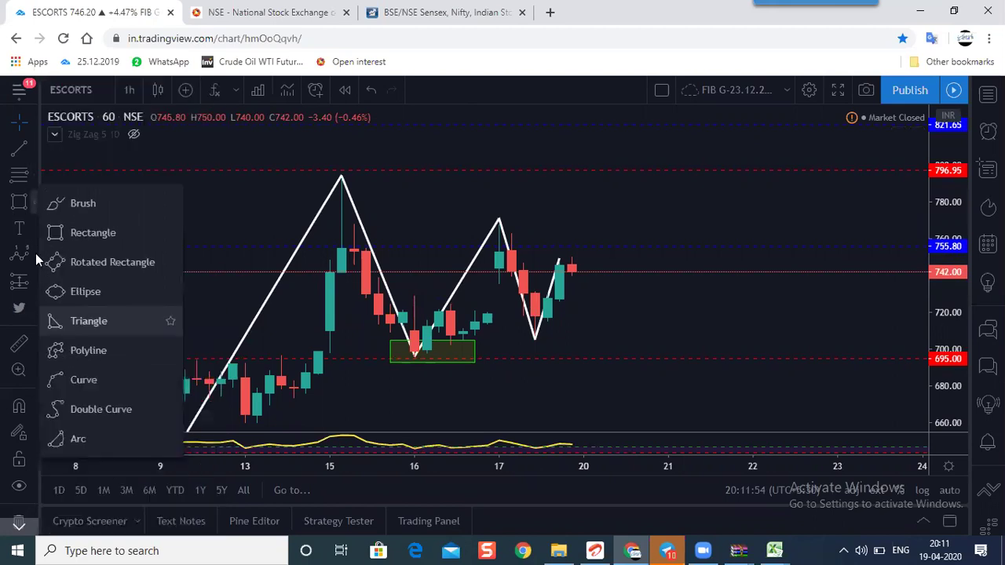
{"action": "left_click", "coordinate": [35, 253]}
{"action": "left_click", "coordinate": [160, 210]}
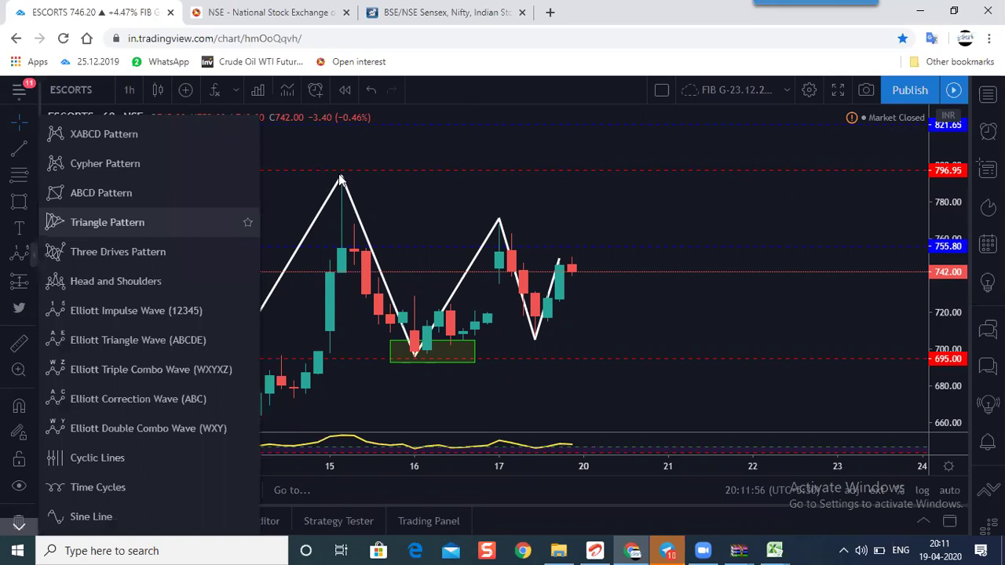
{"action": "left_click", "coordinate": [341, 175]}
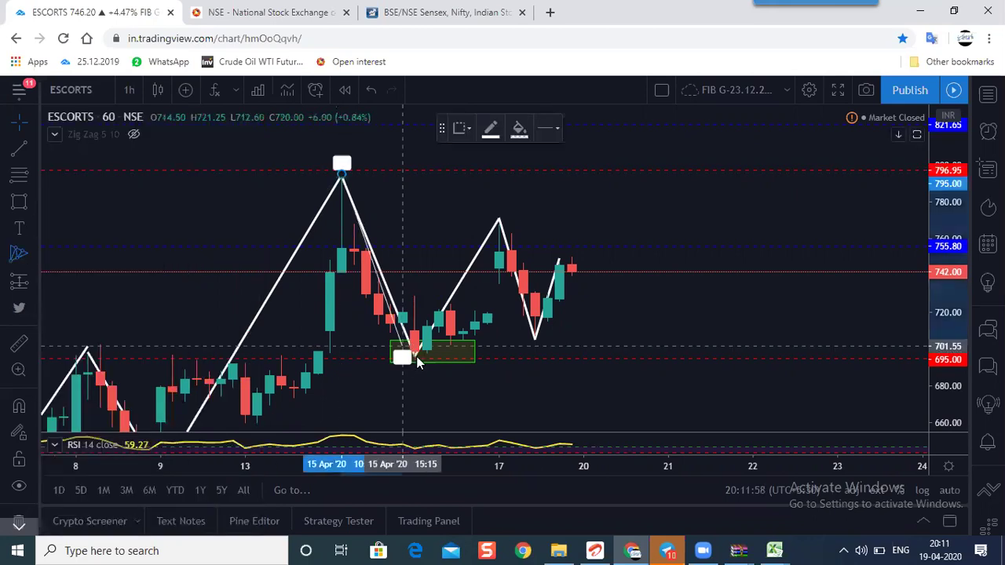
{"action": "left_click", "coordinate": [416, 358]}
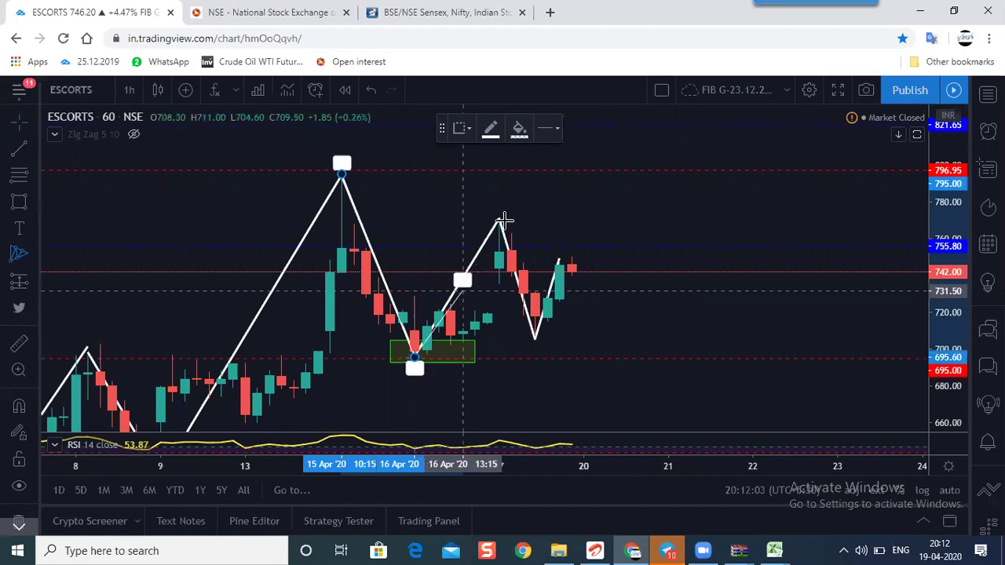
{"action": "left_click", "coordinate": [500, 222]}
{"action": "left_click", "coordinate": [547, 334]}
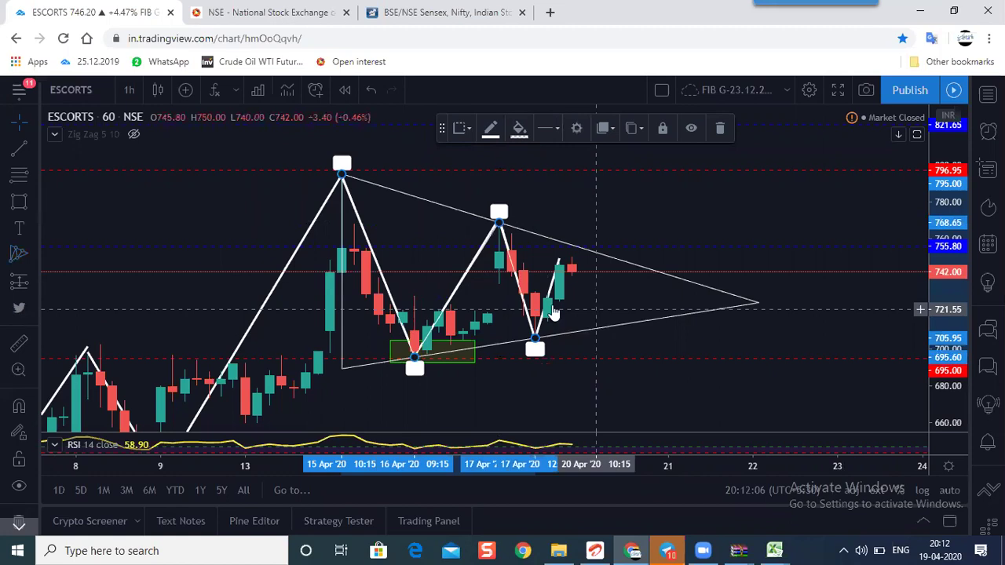
Delete the triangle pattern and the four white trend lines running from the 15 April high to the last 17 April candles.
{"action": "left_click", "coordinate": [551, 306]}
{"action": "left_click", "coordinate": [552, 306]}
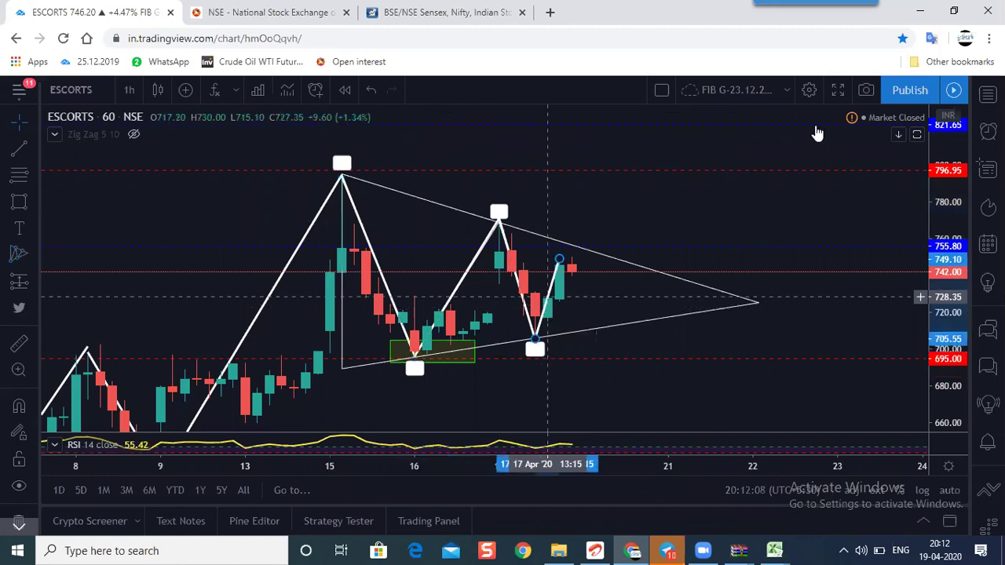
{"action": "key", "text": "Delete"}
{"action": "left_click", "coordinate": [509, 244]}
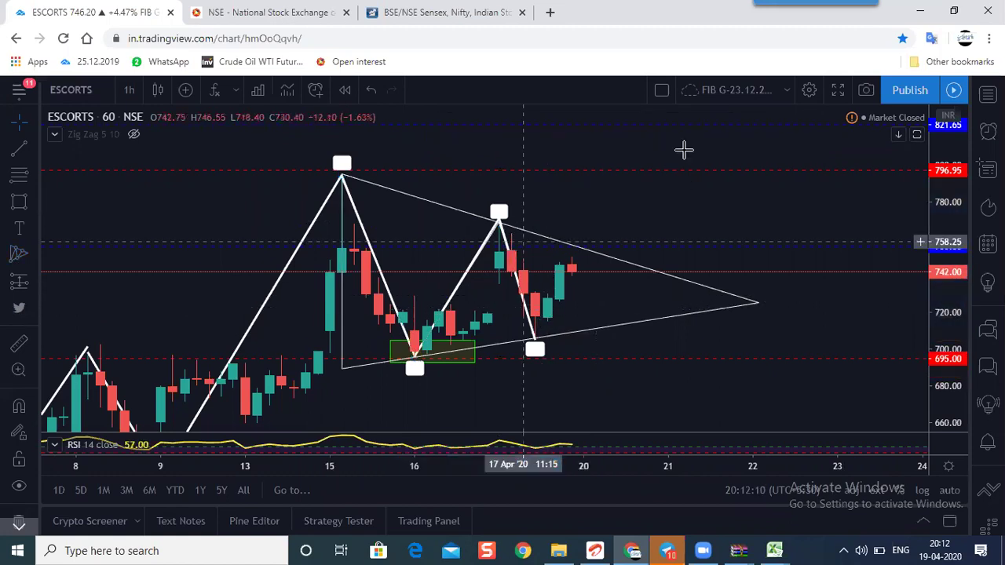
{"action": "left_click", "coordinate": [719, 131]}
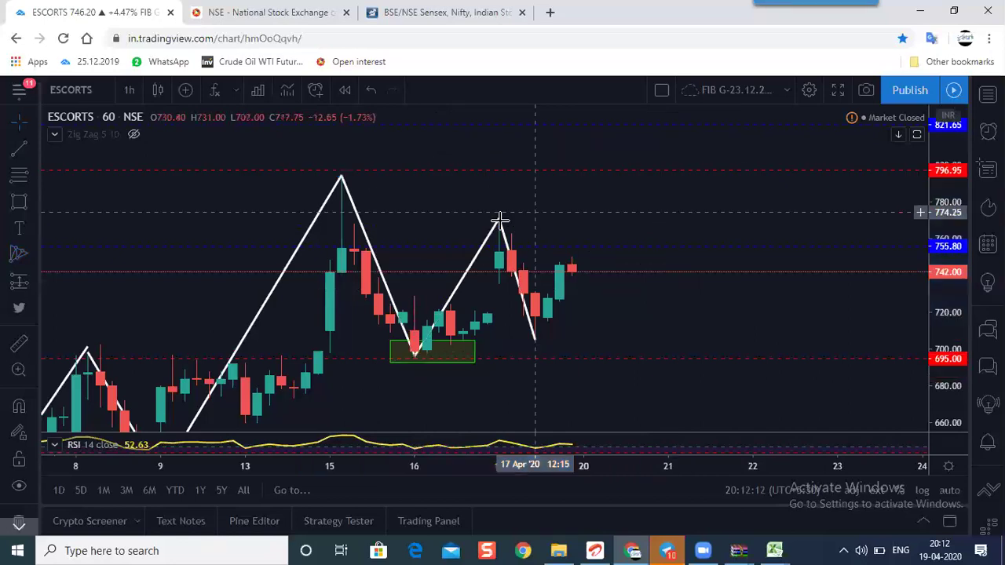
{"action": "left_click", "coordinate": [479, 258]}
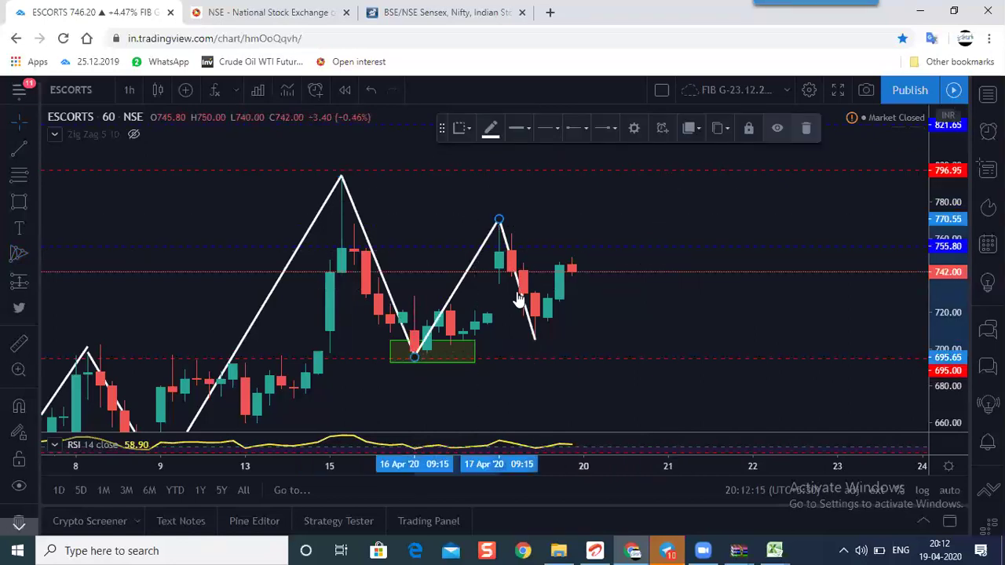
{"action": "left_click", "coordinate": [521, 295]}
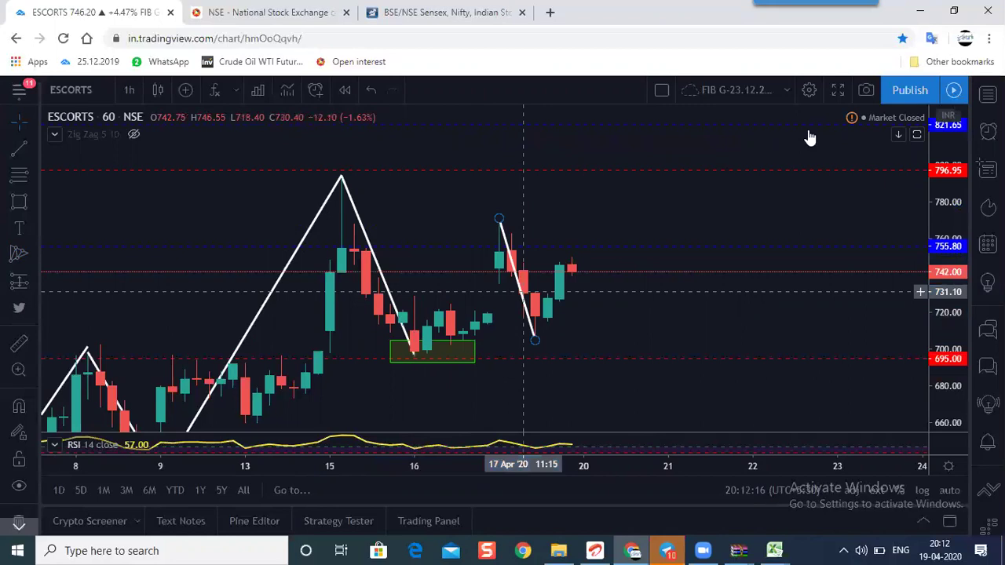
{"action": "key", "text": "Delete"}
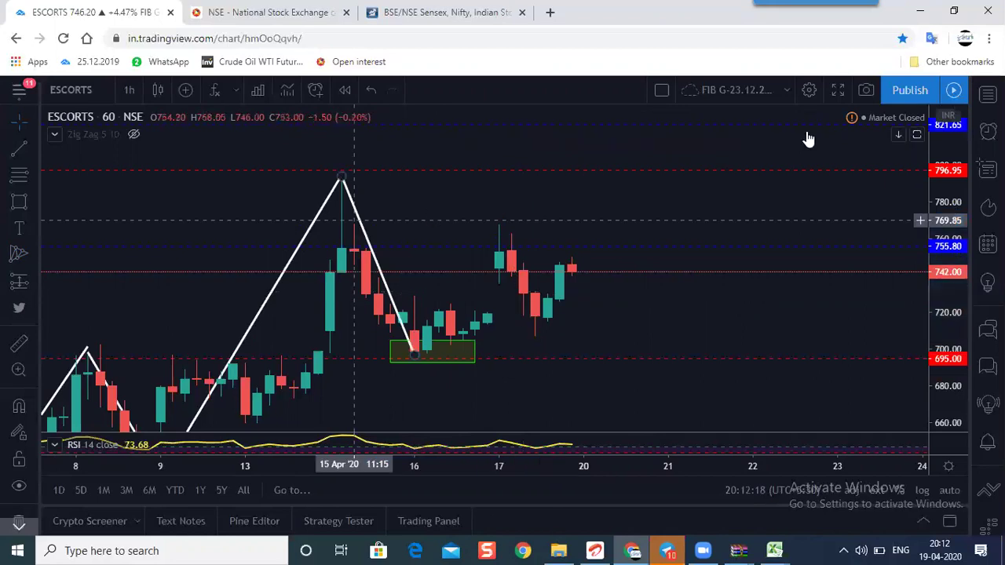
{"action": "key", "text": "Delete"}
Redraw the triangle pattern from the 15 April high through the 16 April low and 17 April high to the 17 April 12:15 low.
{"action": "scroll", "coordinate": [565, 197], "scroll_direction": "down", "scroll_amount": 3}
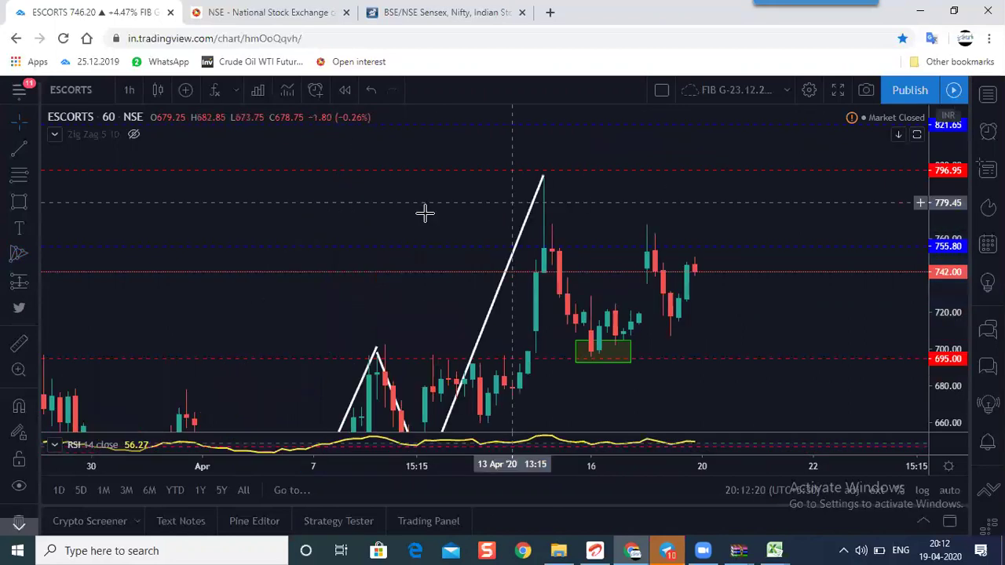
{"action": "scroll", "coordinate": [433, 222], "scroll_direction": "up", "scroll_amount": 5}
{"action": "left_click_drag", "start_coordinate": [440, 230], "coordinate": [448, 231]}
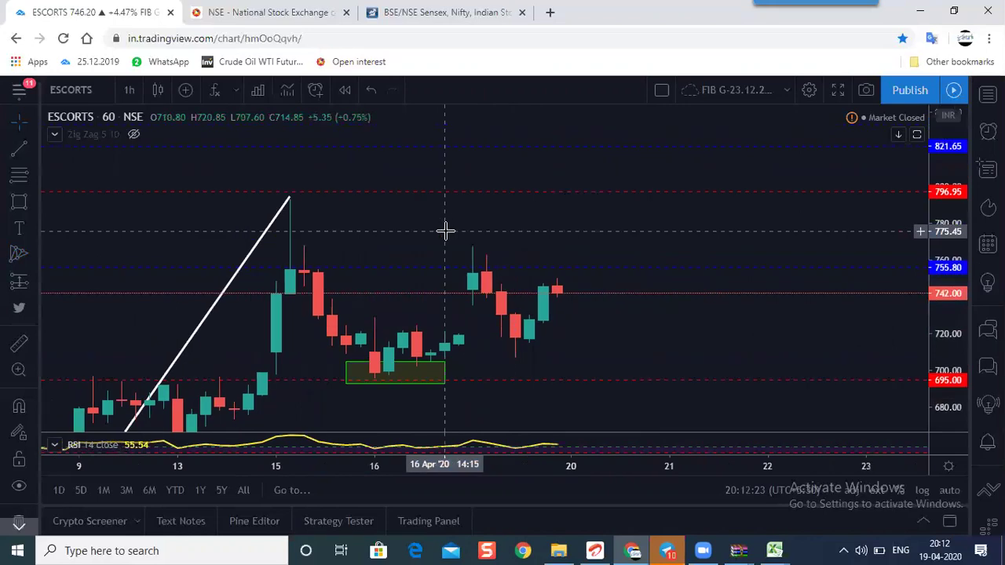
{"action": "left_click", "coordinate": [19, 253]}
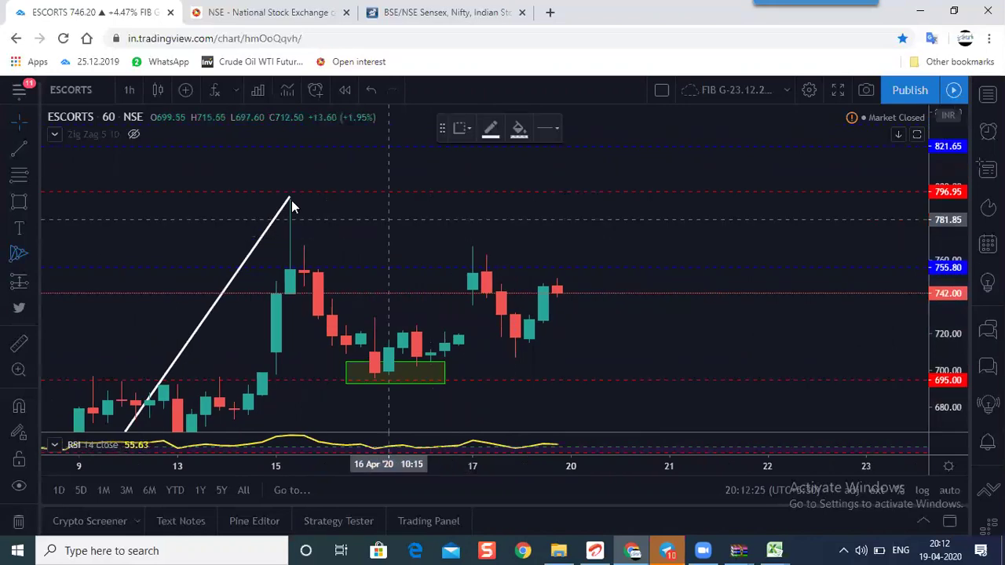
{"action": "left_click", "coordinate": [290, 206]}
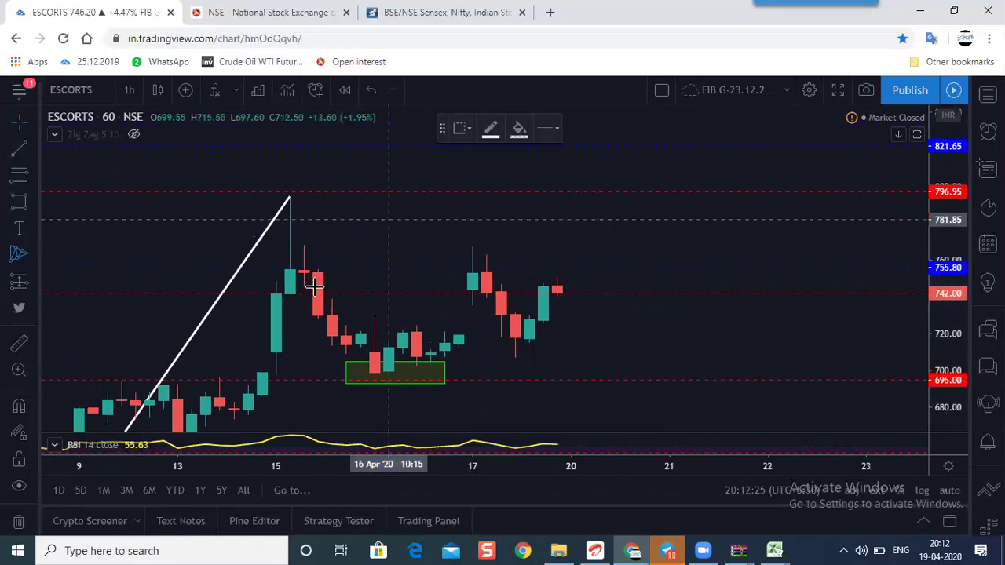
{"action": "left_click", "coordinate": [374, 374]}
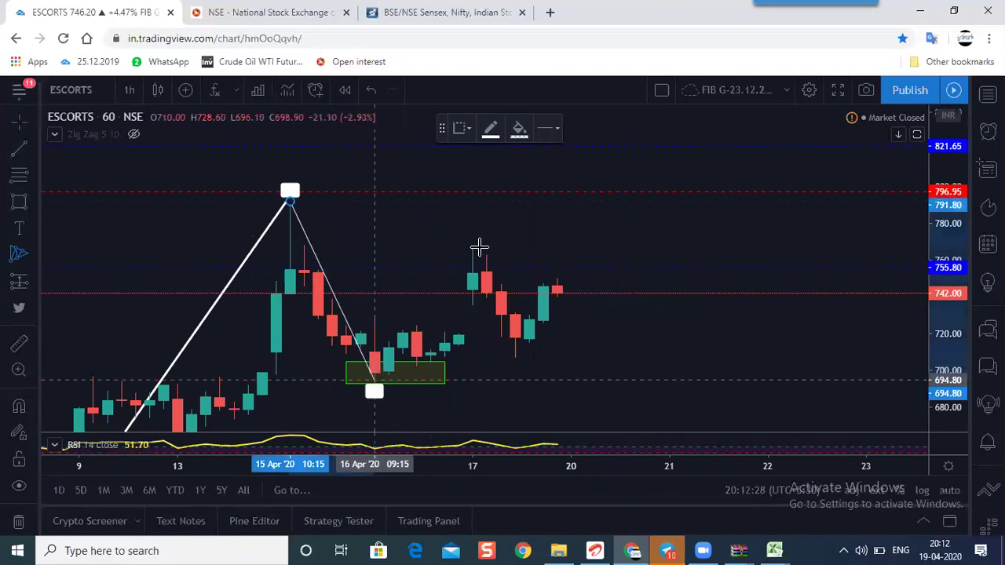
{"action": "left_click", "coordinate": [472, 248]}
{"action": "left_click", "coordinate": [501, 350]}
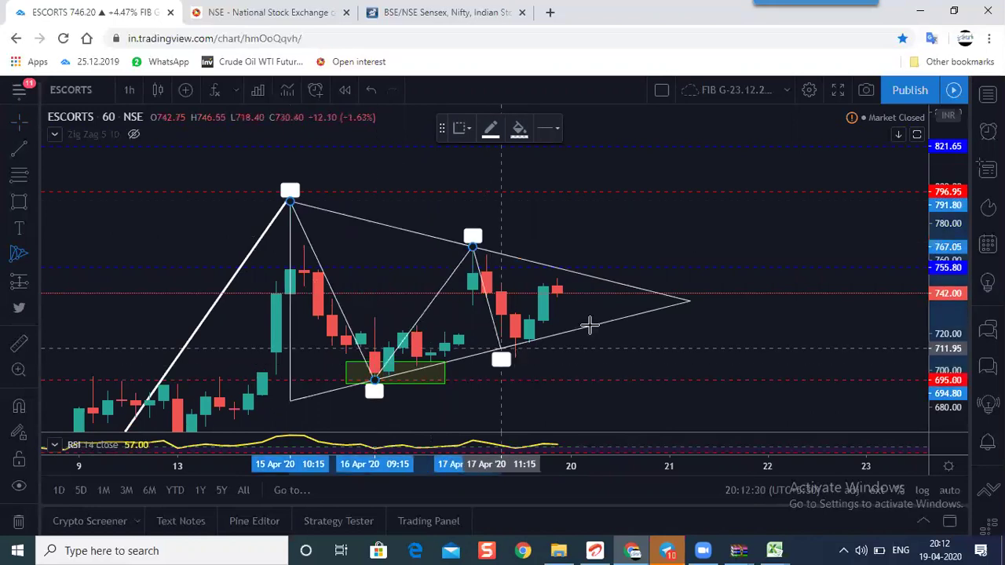
{"action": "left_click", "coordinate": [590, 325]}
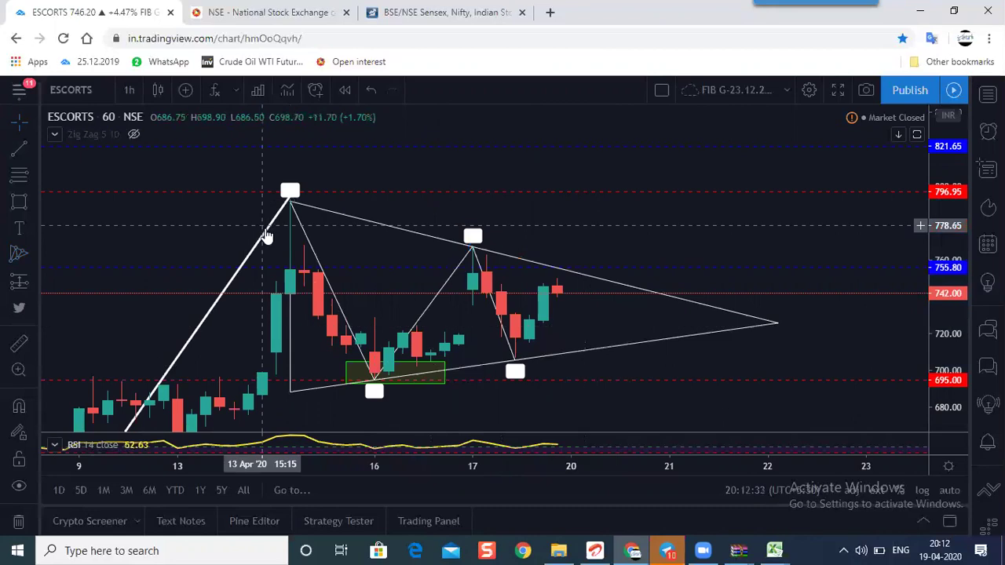
Delete the rising white trend line that ends at the 15 April high.
{"action": "left_click", "coordinate": [267, 236]}
{"action": "left_click", "coordinate": [809, 133]}
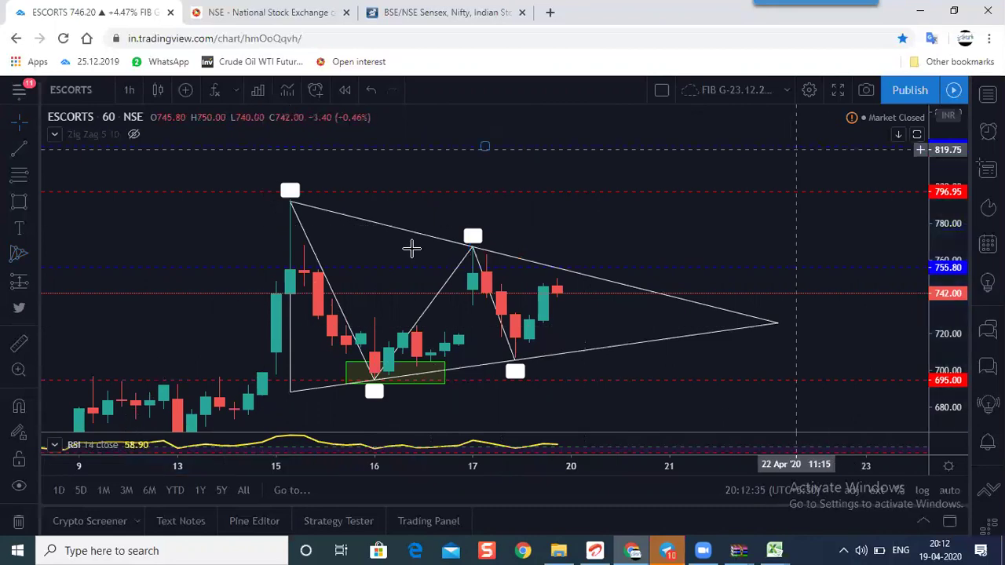
{"action": "scroll", "coordinate": [412, 248], "scroll_direction": "up", "scroll_amount": 2}
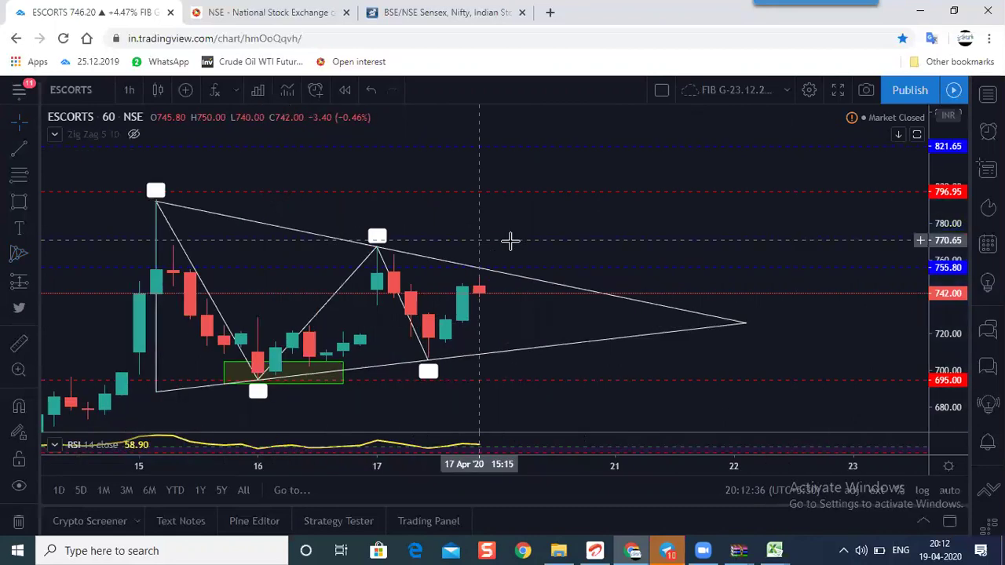
Turn on magnet mode and snap the triangle pattern's points to the 15 April high and the 17 April 12:15 low at 707.00.
{"action": "left_click", "coordinate": [19, 406]}
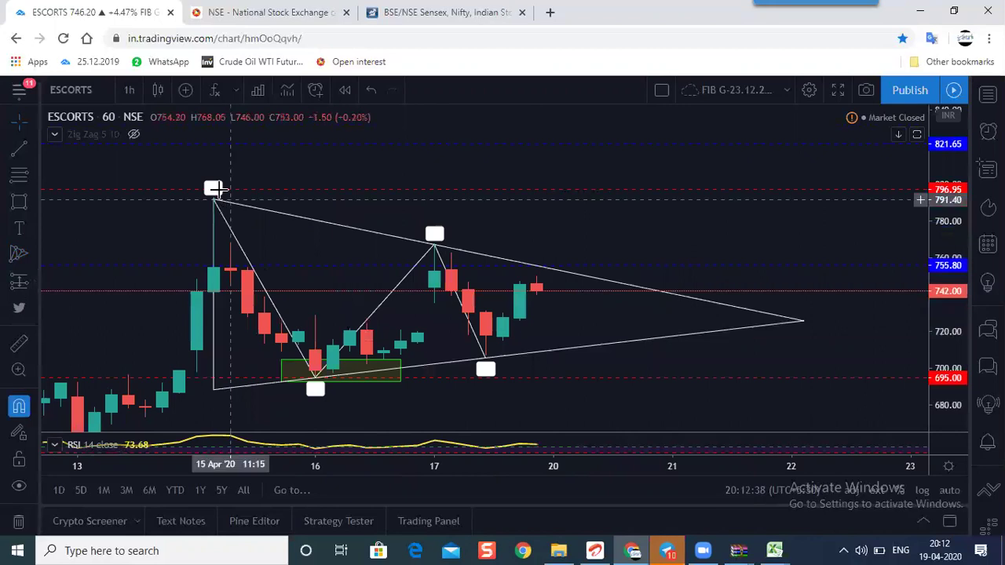
{"action": "left_click_drag", "start_coordinate": [219, 190], "coordinate": [230, 190]}
{"action": "key", "text": "ctrl+z"}
{"action": "left_click_drag", "start_coordinate": [337, 244], "coordinate": [343, 192]}
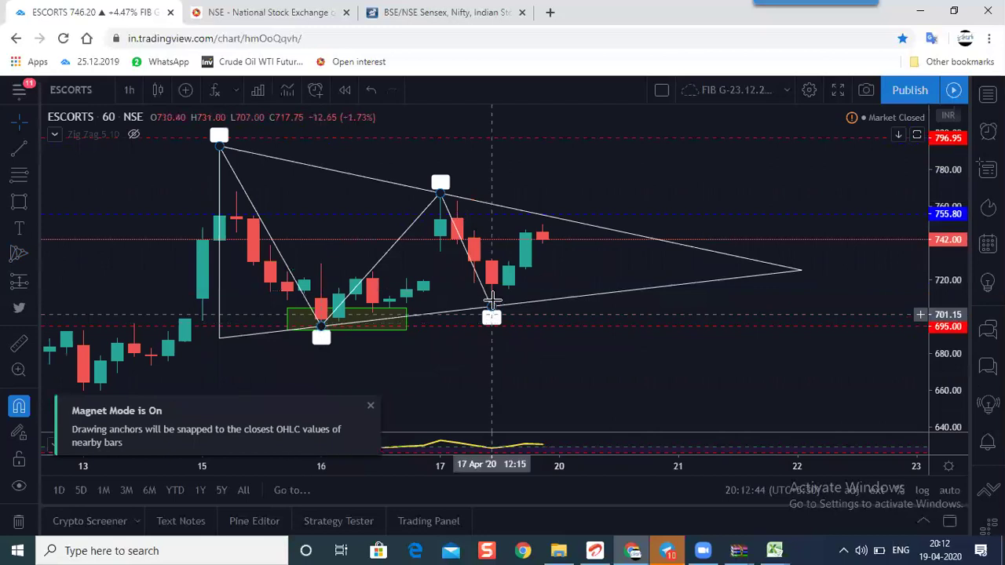
{"action": "left_click_drag", "start_coordinate": [491, 306], "coordinate": [492, 301]}
{"action": "left_click_drag", "start_coordinate": [546, 279], "coordinate": [545, 293]}
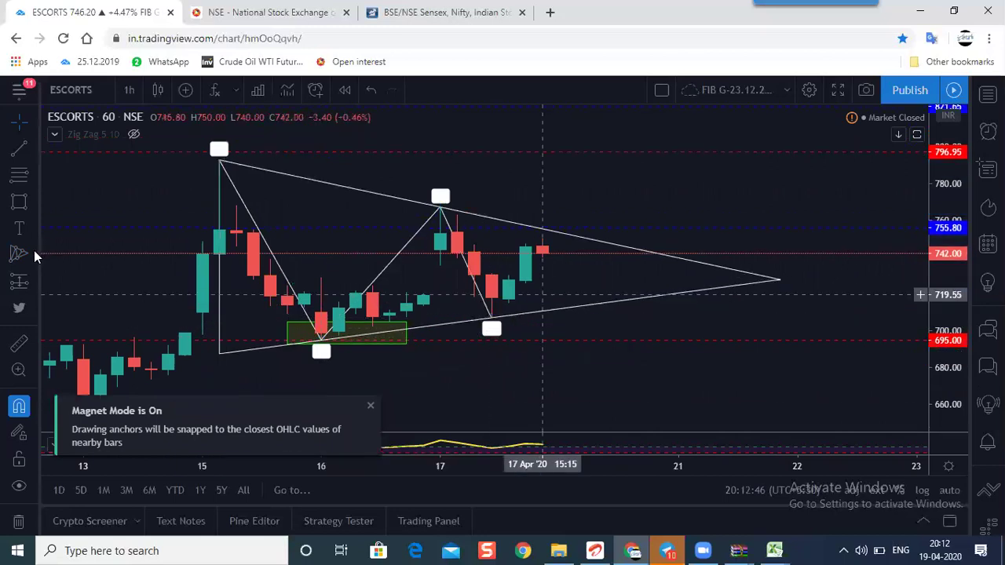
Draw an Elliott Triangle Wave (ABCDE) along the triangle's swing points from the 15 April high, with D at 750.00 and E at 715.95.
{"action": "left_click", "coordinate": [34, 254]}
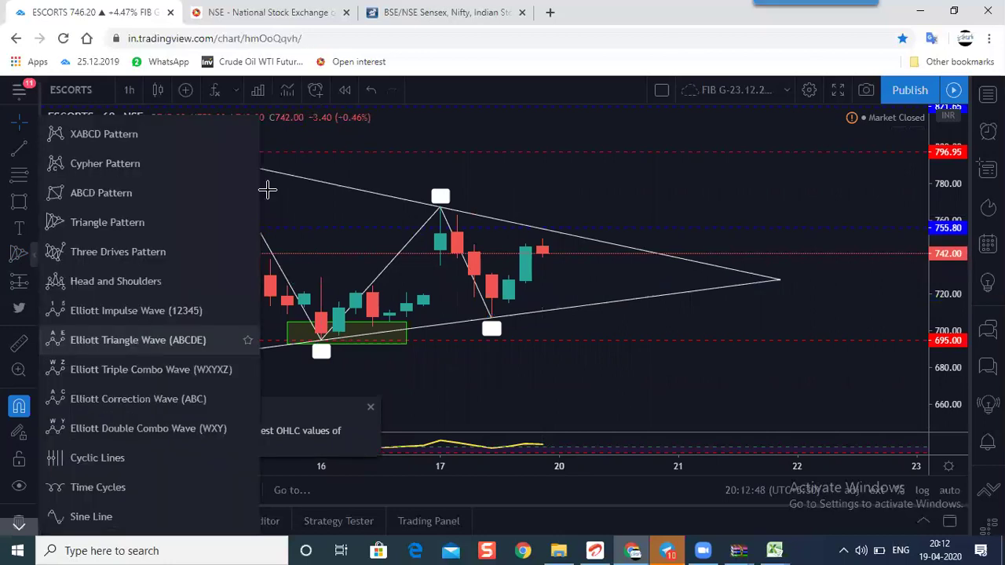
{"action": "left_click", "coordinate": [138, 340]}
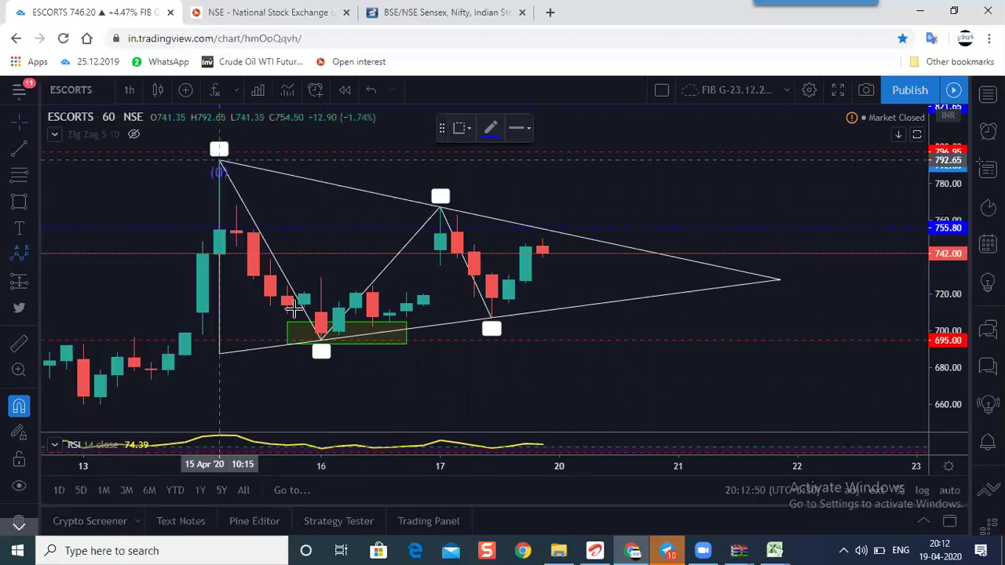
{"action": "left_click", "coordinate": [321, 339]}
{"action": "left_click", "coordinate": [440, 208]}
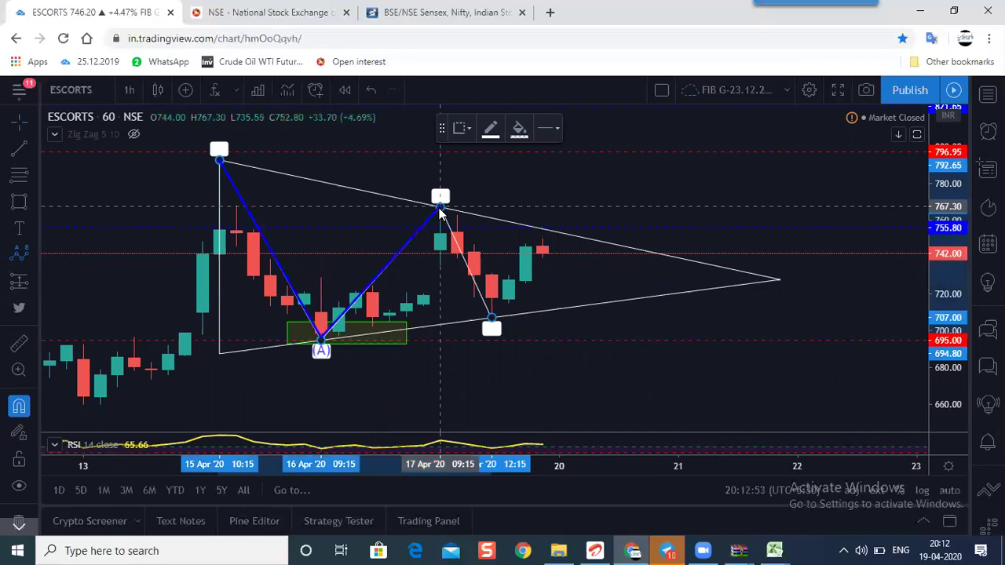
{"action": "left_click", "coordinate": [491, 317]}
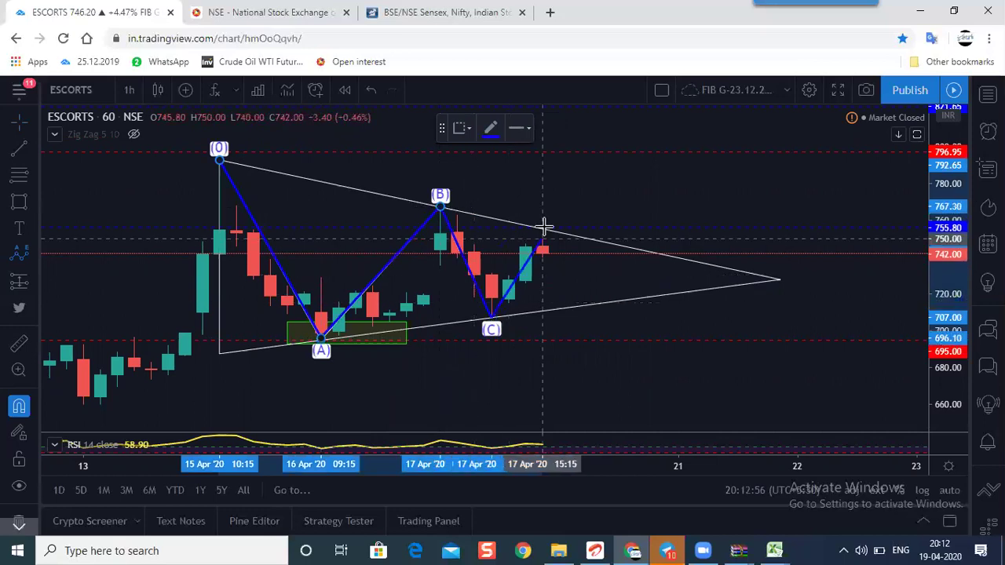
{"action": "left_click", "coordinate": [544, 227]}
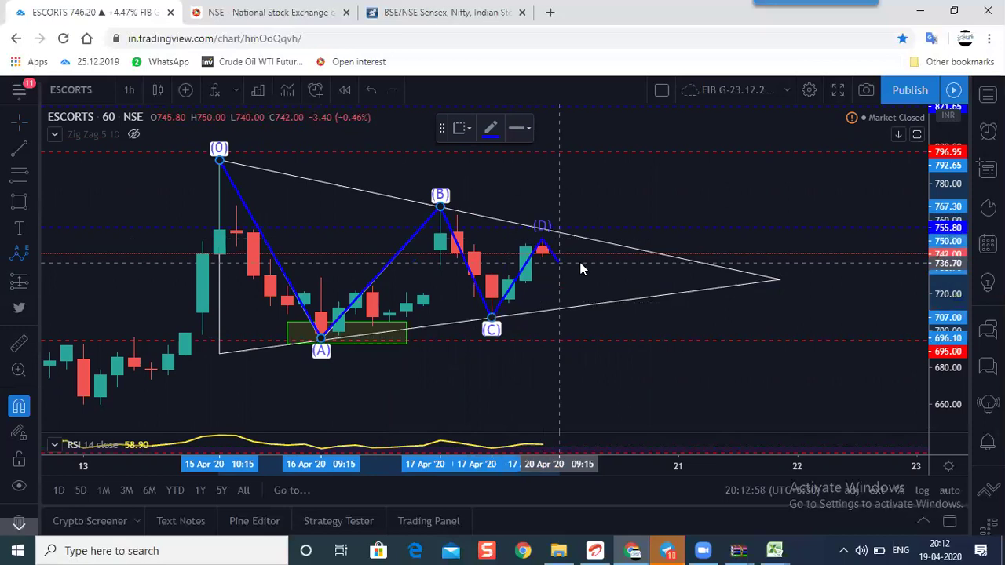
{"action": "left_click", "coordinate": [593, 301]}
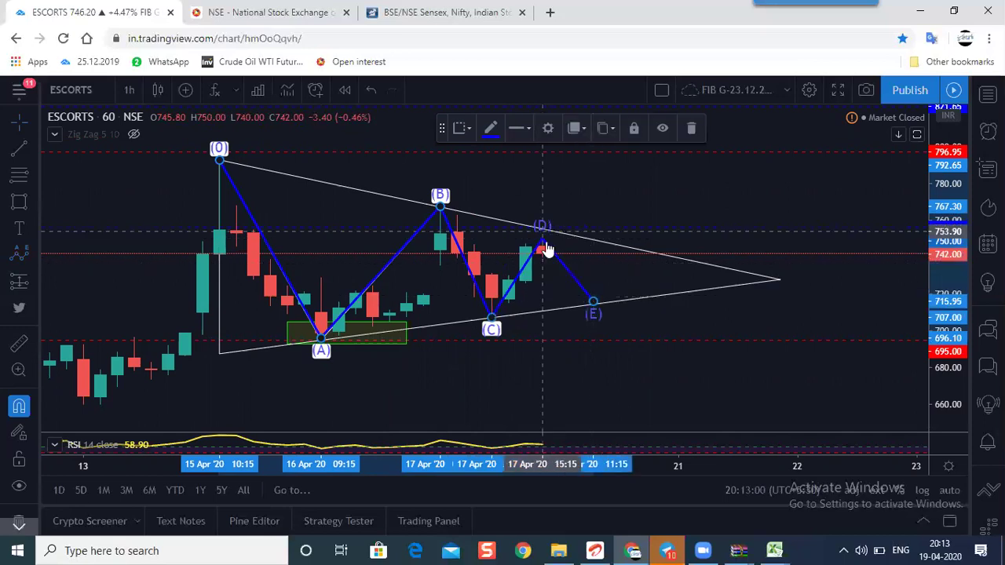
With magnet mode off, move wave point D to 753.90 on the triangle's upper line and shift E slightly along the lower line.
{"action": "left_click_drag", "start_coordinate": [543, 239], "coordinate": [539, 252]}
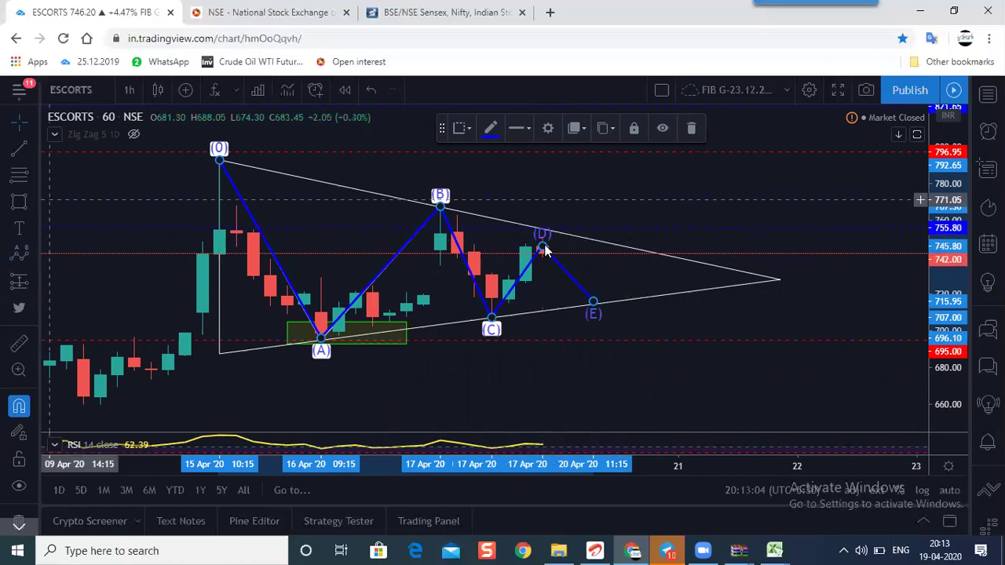
{"action": "left_click_drag", "start_coordinate": [543, 246], "coordinate": [547, 231]}
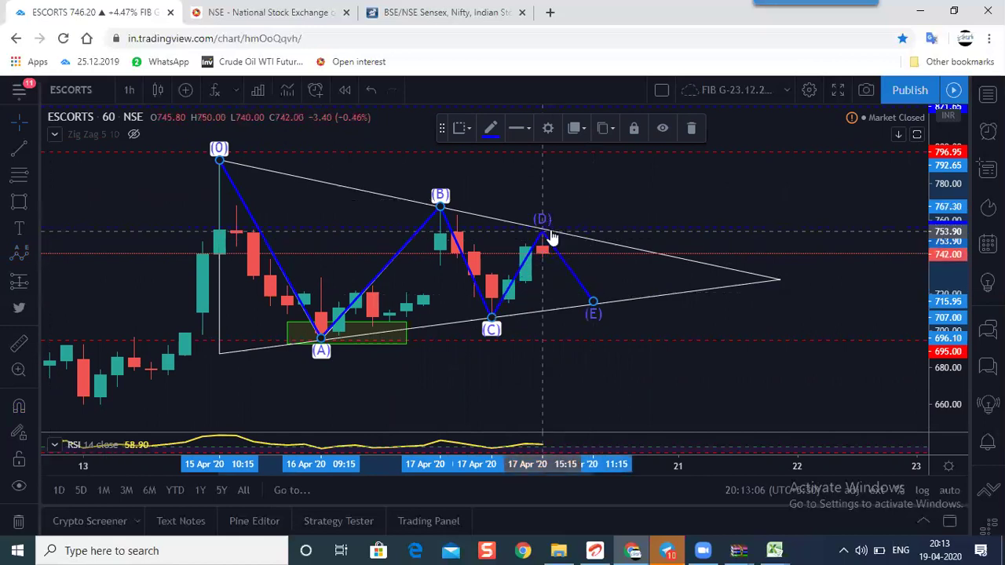
{"action": "left_click_drag", "start_coordinate": [582, 297], "coordinate": [651, 301]}
{"action": "left_click", "coordinate": [630, 287]}
{"action": "scroll", "coordinate": [671, 271], "scroll_direction": "down", "scroll_amount": 1}
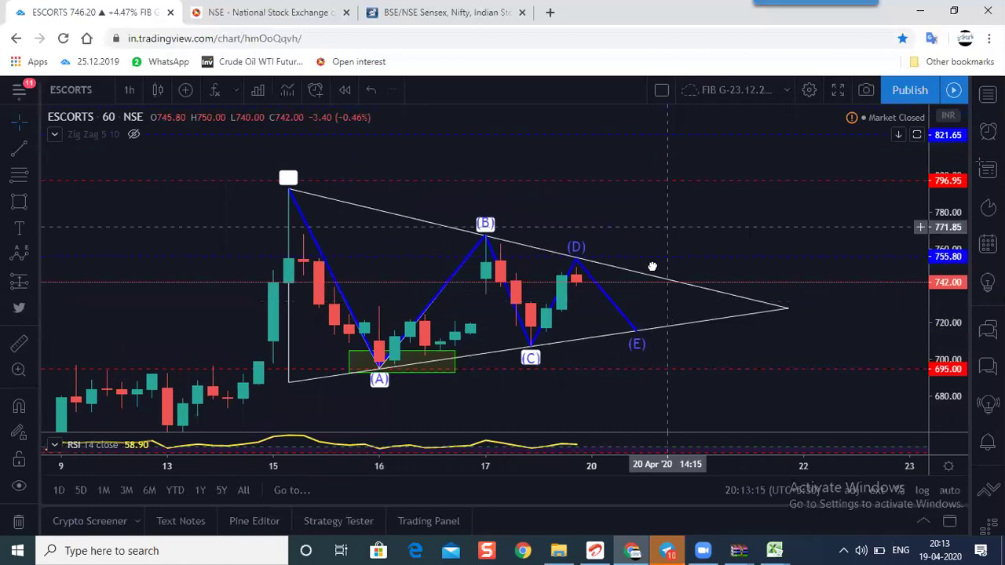
Delete the green rectangle that marks the zone around the 16 April low.
{"action": "scroll", "coordinate": [652, 261], "scroll_direction": "down", "scroll_amount": 1}
{"action": "left_click_drag", "start_coordinate": [959, 177], "coordinate": [942, 260]}
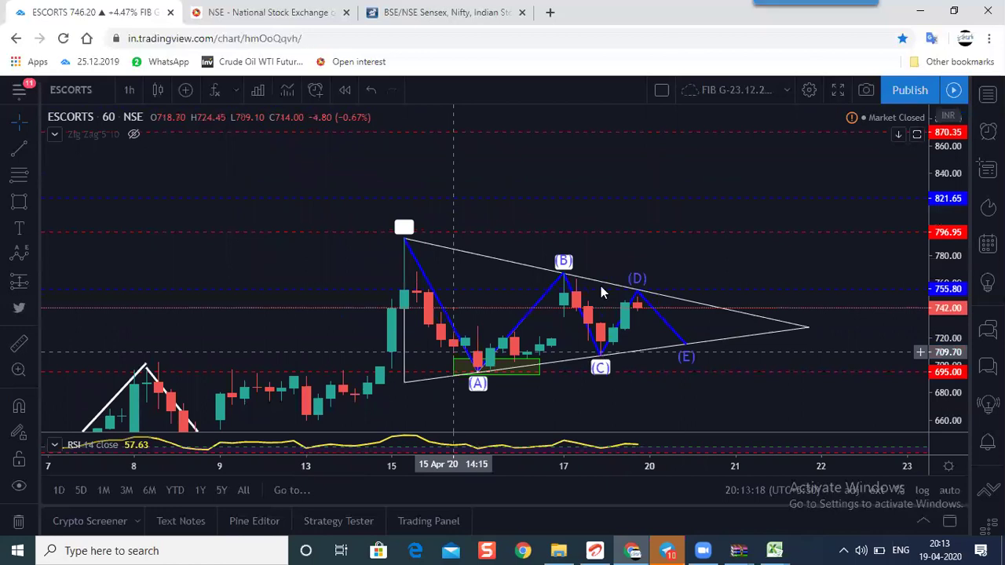
{"action": "scroll", "coordinate": [868, 337], "scroll_direction": "up", "scroll_amount": 1}
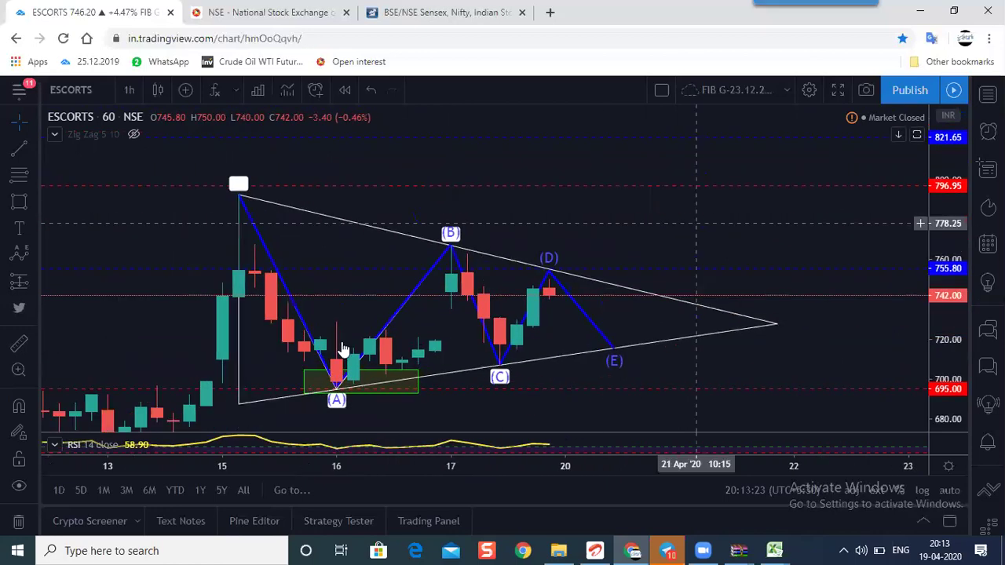
{"action": "left_click", "coordinate": [379, 374]}
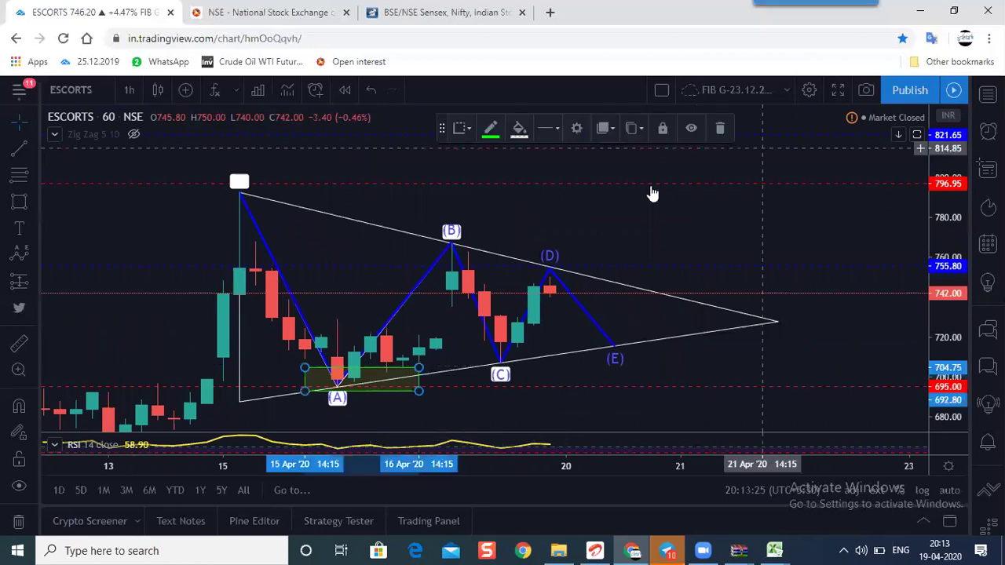
{"action": "left_click", "coordinate": [239, 216]}
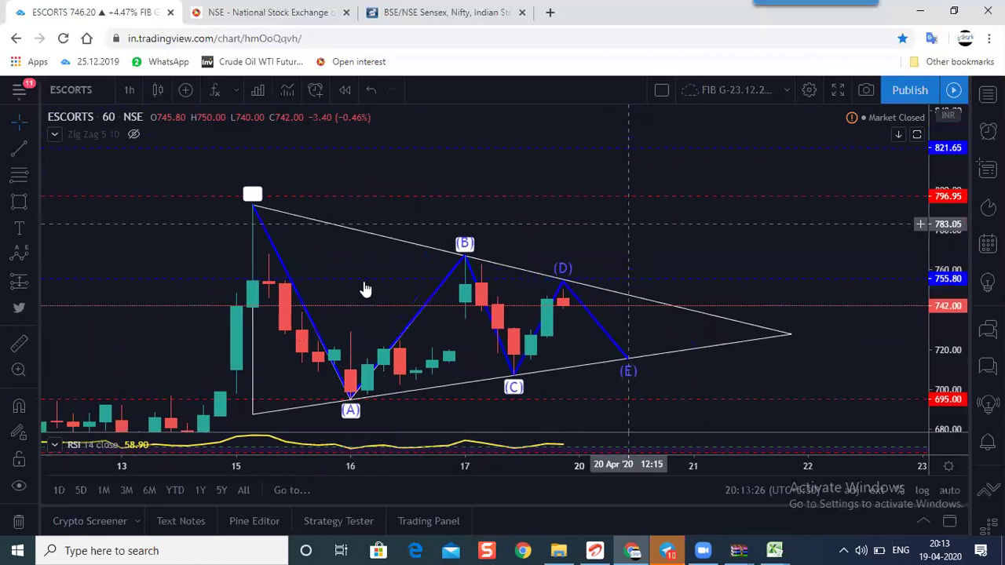
Draw a dotted green horizontal ray from wave point B and, with magnet mode on, snap it to 768.25.
{"action": "left_click", "coordinate": [471, 262]}
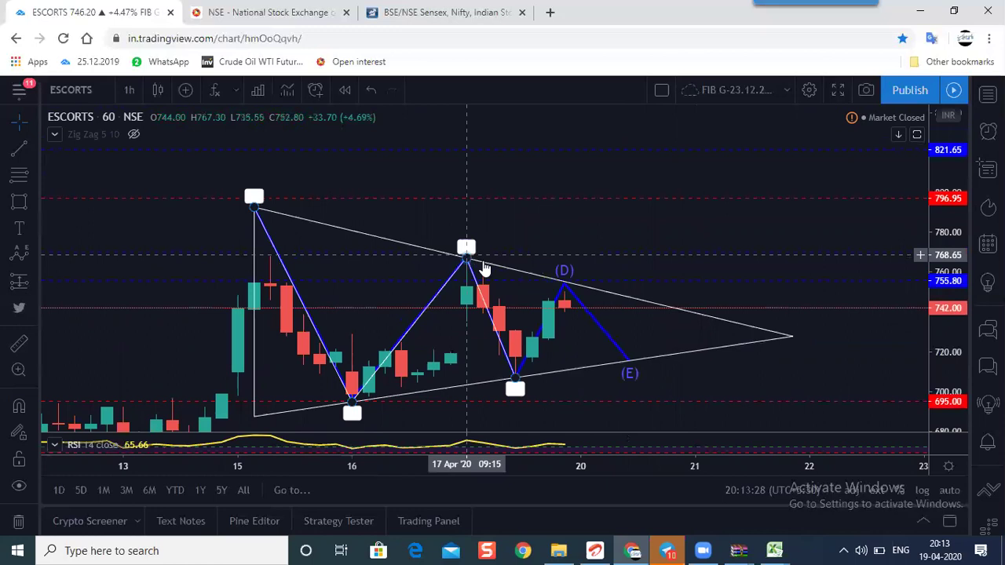
{"action": "left_click", "coordinate": [67, 202]}
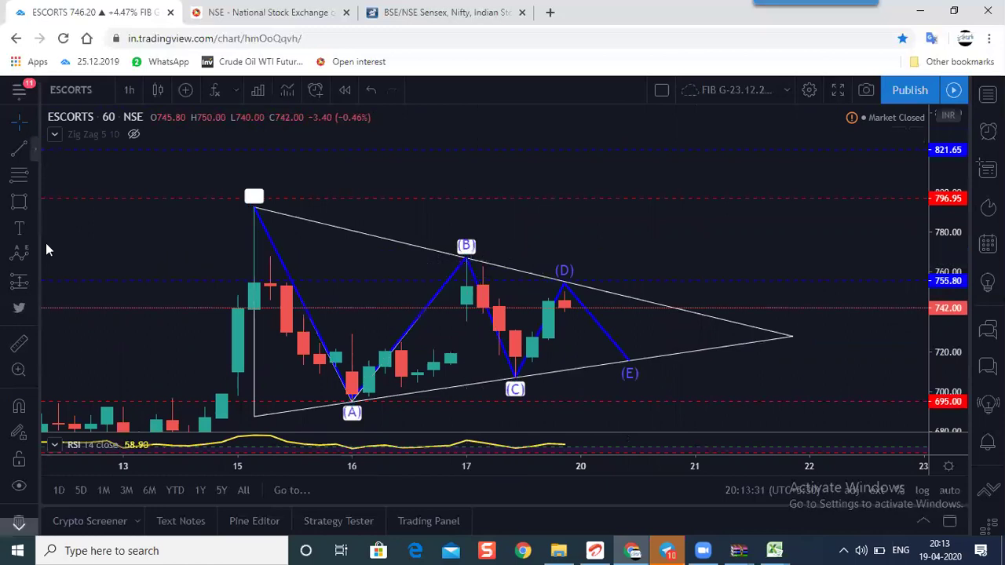
{"action": "left_click", "coordinate": [34, 149]}
{"action": "left_click", "coordinate": [467, 258]}
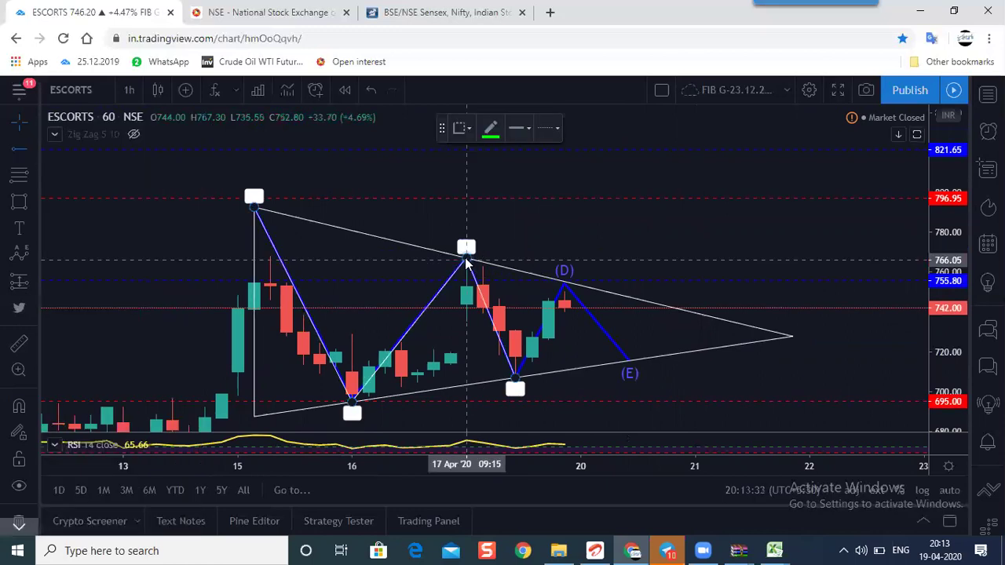
{"action": "left_click", "coordinate": [18, 406]}
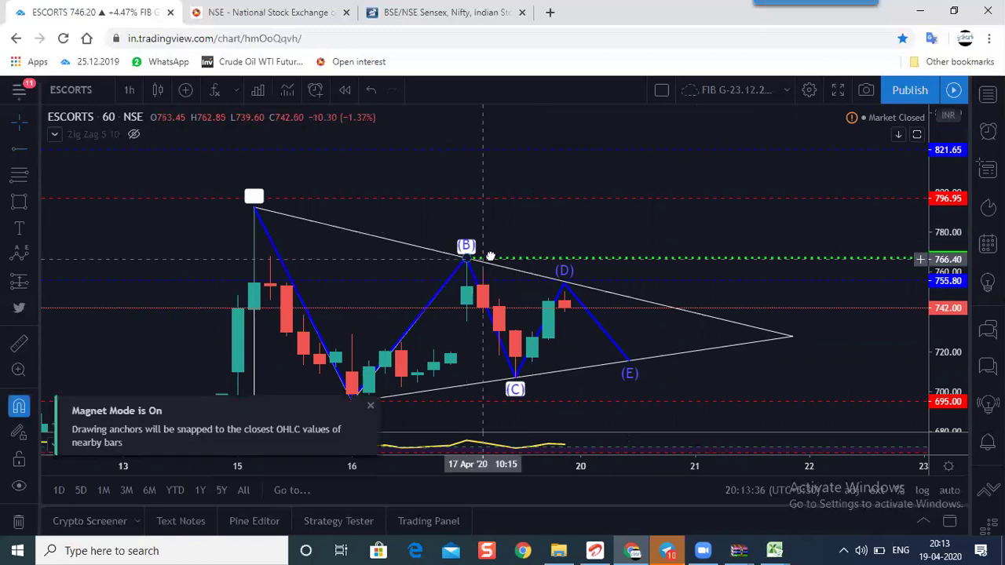
{"action": "left_click_drag", "start_coordinate": [493, 255], "coordinate": [485, 251]}
{"action": "left_click_drag", "start_coordinate": [543, 241], "coordinate": [551, 218]}
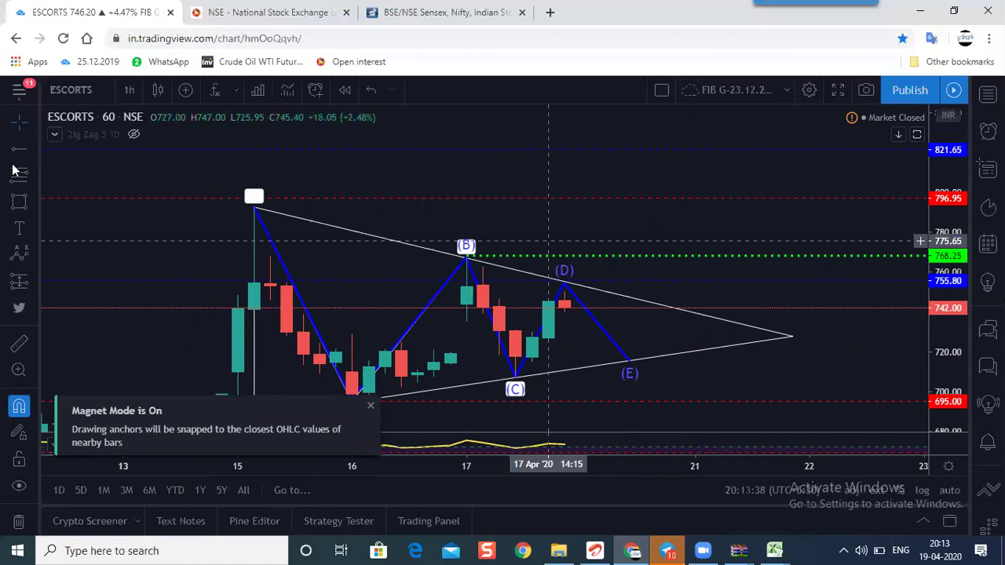
Draw a second dotted green horizontal ray from wave point C at 707.00.
{"action": "left_click", "coordinate": [519, 345]}
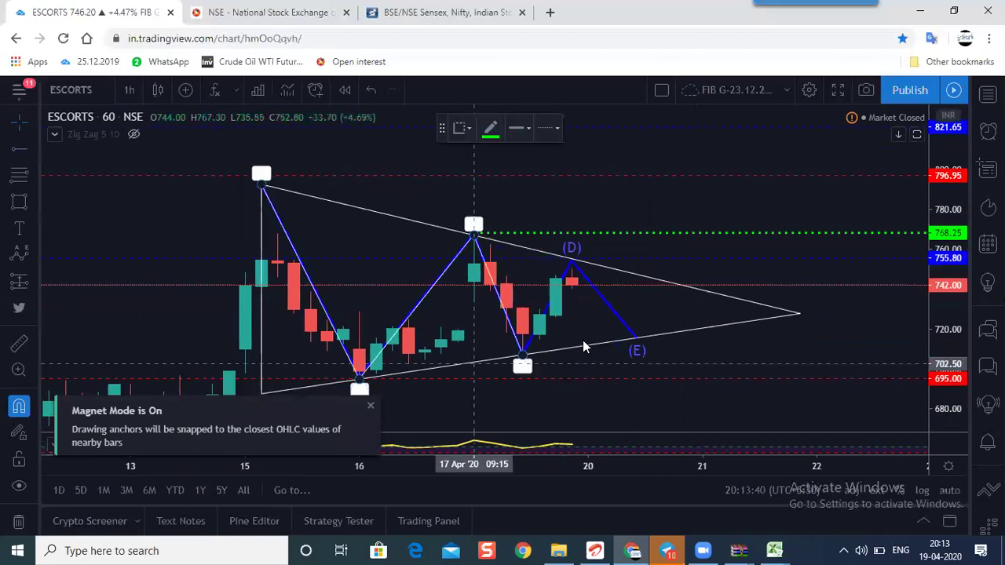
{"action": "key", "text": "alt+h"}
{"action": "left_click_drag", "start_coordinate": [686, 357], "coordinate": [680, 354]}
{"action": "left_click", "coordinate": [673, 319]}
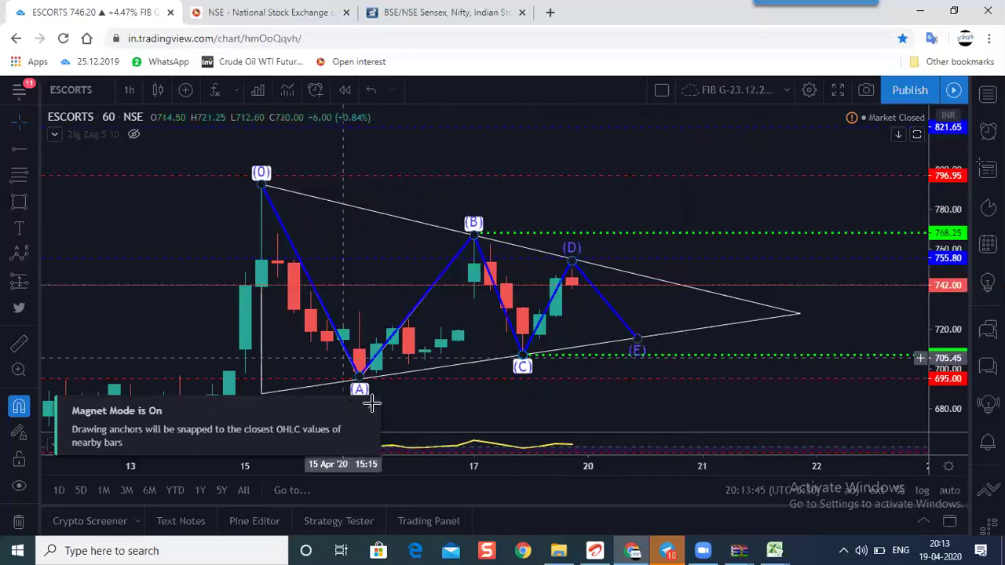
Examine the triangle and the price action between the 768.25 and 707.00 rays.
{"action": "left_click_drag", "start_coordinate": [434, 401], "coordinate": [404, 397]}
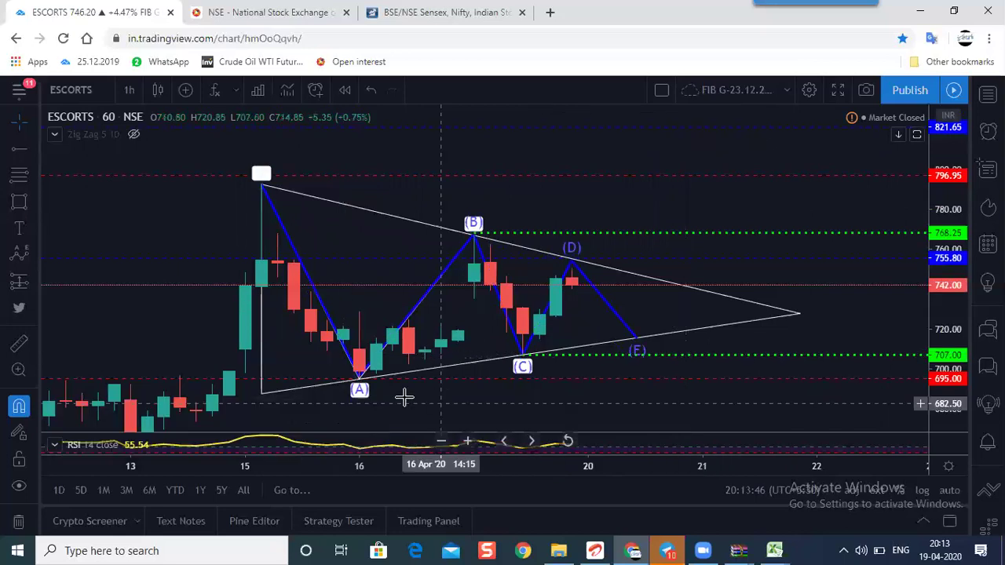
{"action": "key", "text": "Right"}
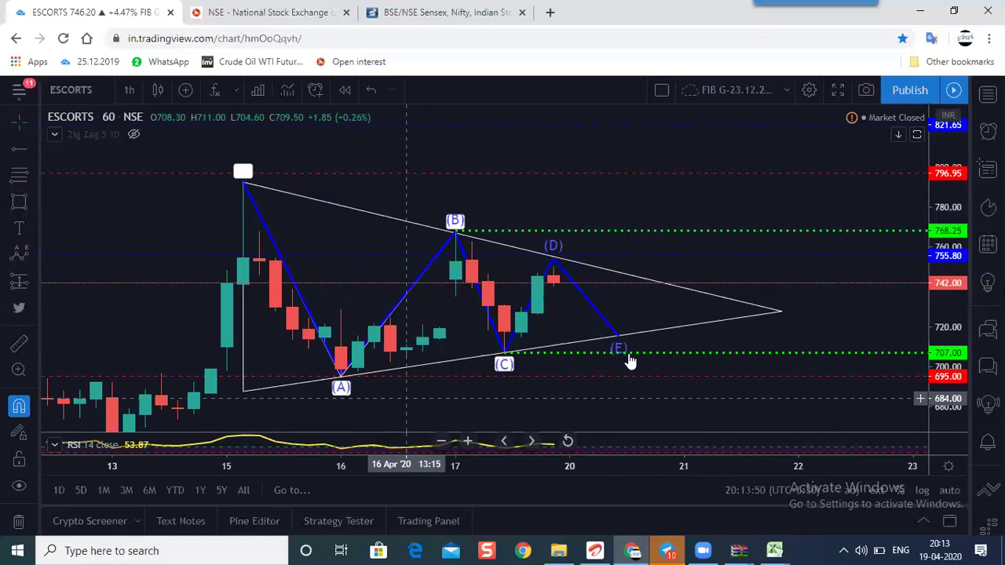
{"action": "scroll", "coordinate": [819, 325], "scroll_direction": "down", "scroll_amount": 2}
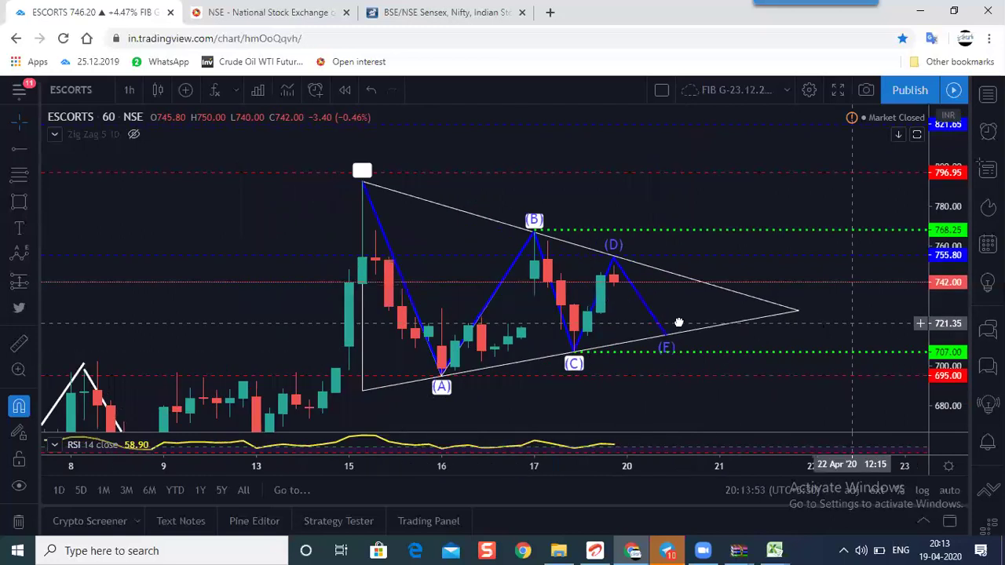
{"action": "scroll", "coordinate": [679, 323], "scroll_direction": "right", "scroll_amount": 3}
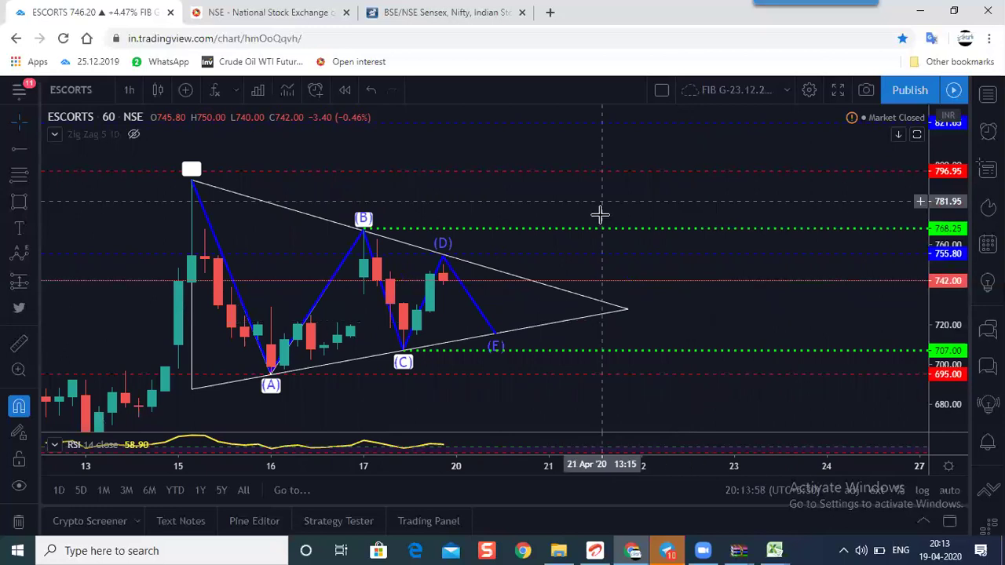
{"action": "left_click_drag", "start_coordinate": [602, 201], "coordinate": [607, 215]}
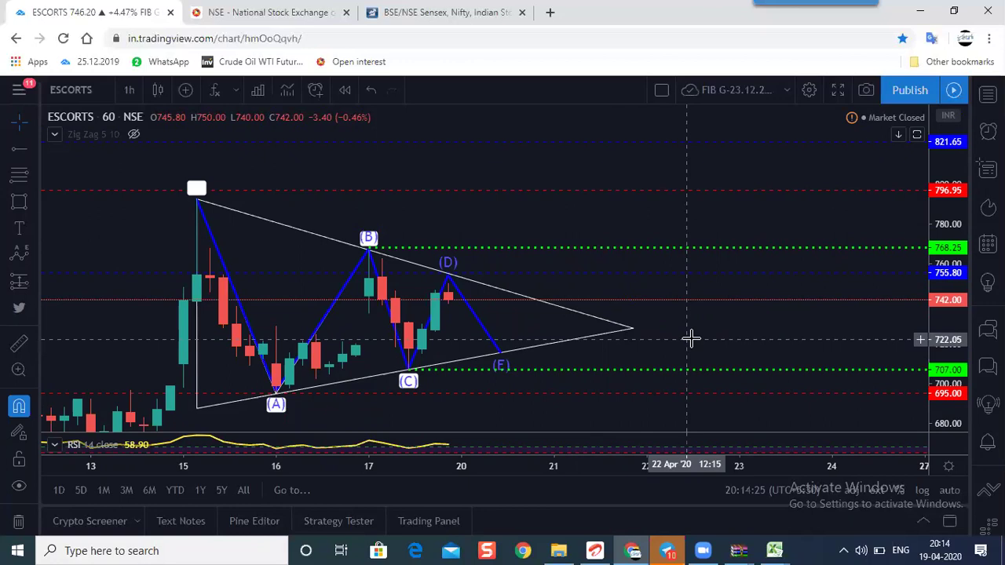
{"action": "scroll", "coordinate": [648, 350], "scroll_direction": "up", "scroll_amount": 1}
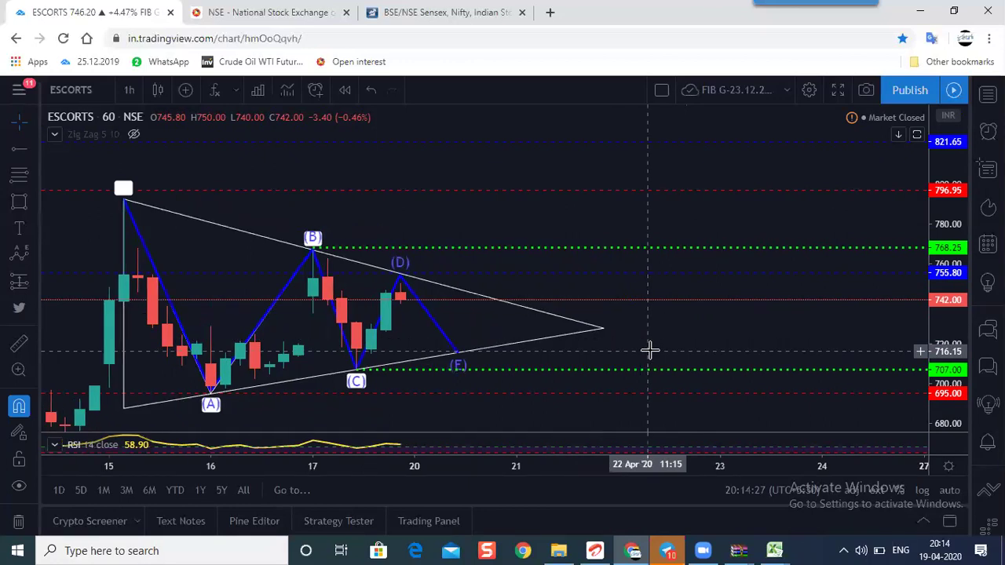
{"action": "left_click_drag", "start_coordinate": [722, 341], "coordinate": [766, 318]}
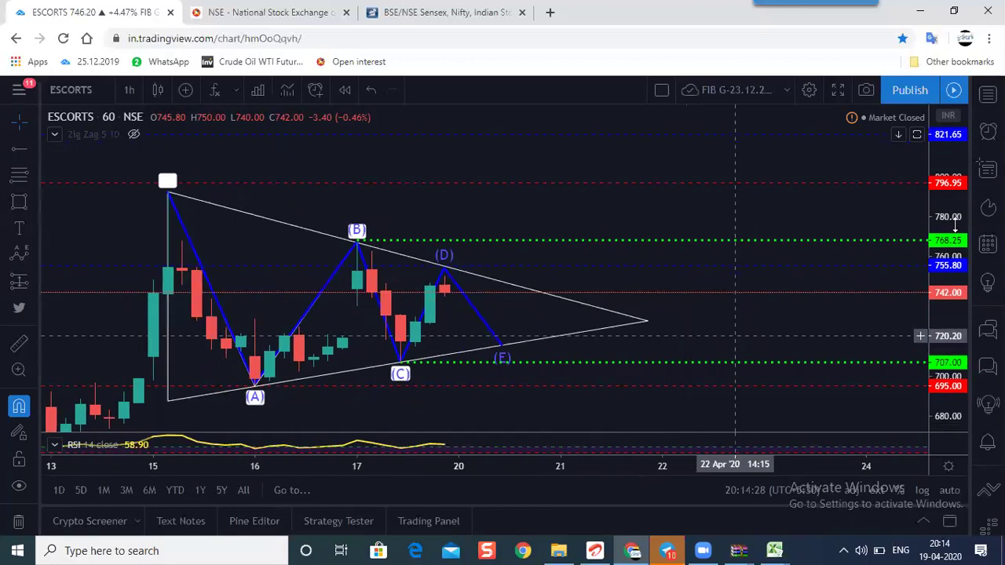
{"action": "left_click_drag", "start_coordinate": [959, 174], "coordinate": [908, 235]}
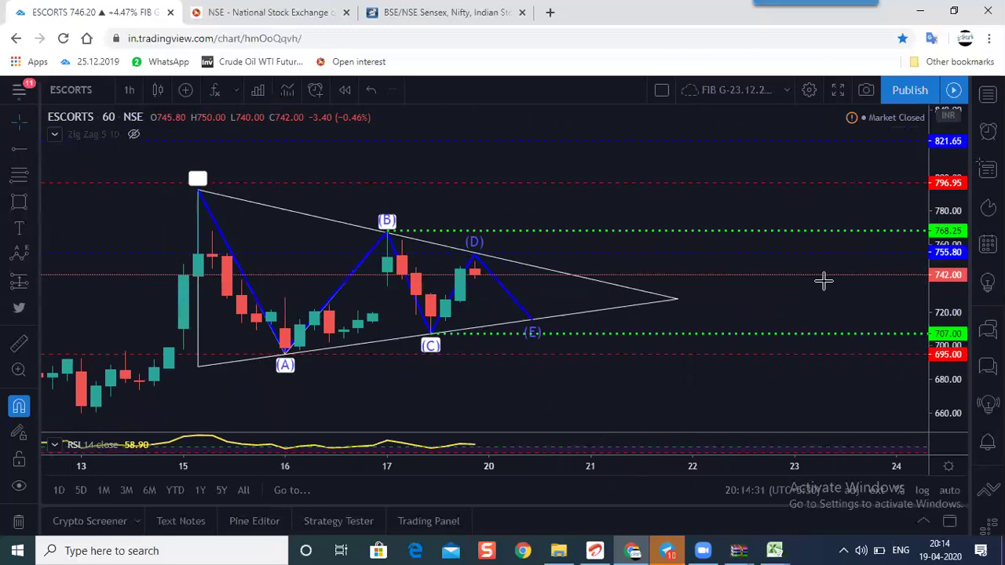
{"action": "left_click_drag", "start_coordinate": [315, 307], "coordinate": [352, 319]}
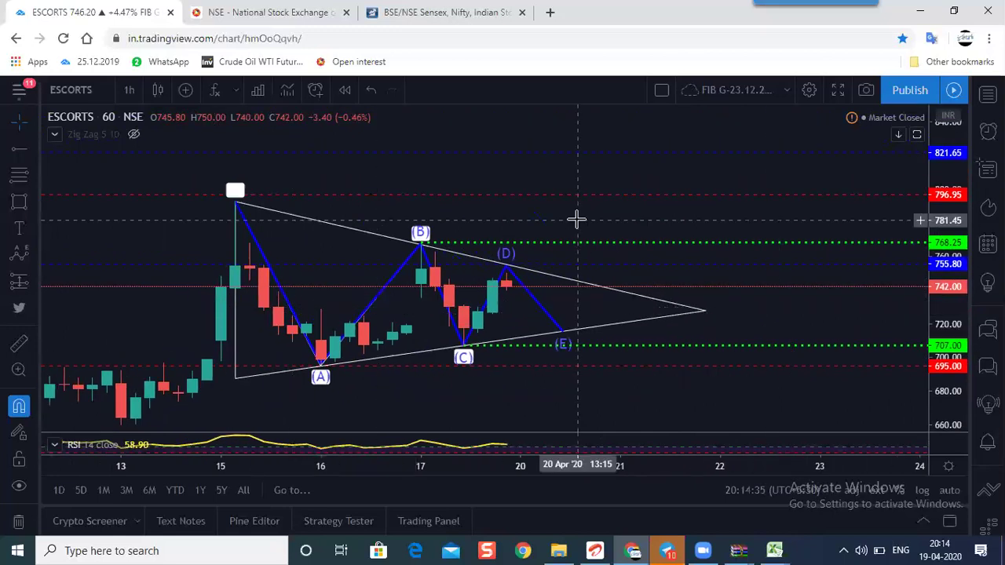
With magnet mode off, draw a vertical white trend line on 16 April 09:15 from wave point A up to 794.55.
{"action": "left_click", "coordinate": [30, 148]}
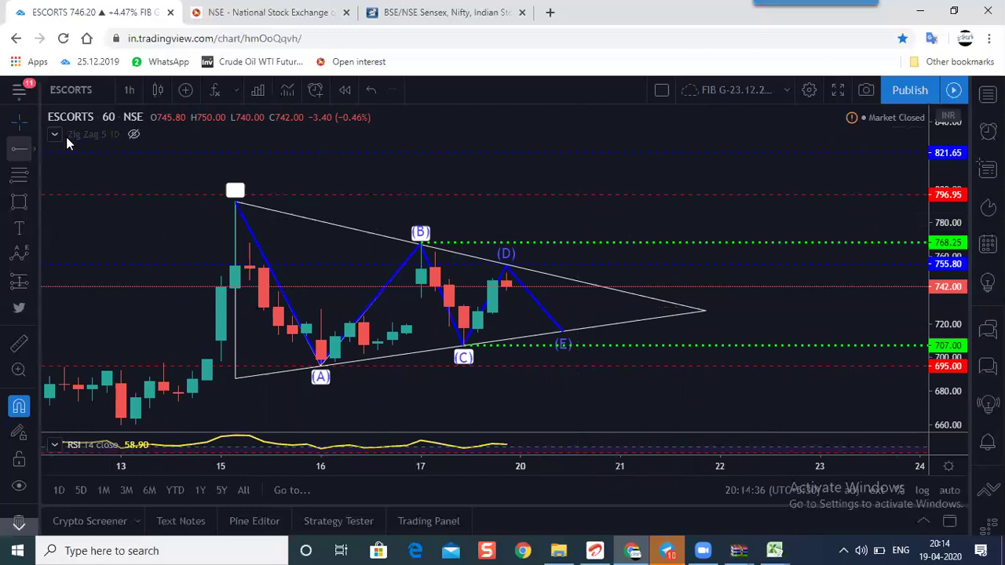
{"action": "left_click", "coordinate": [307, 351]}
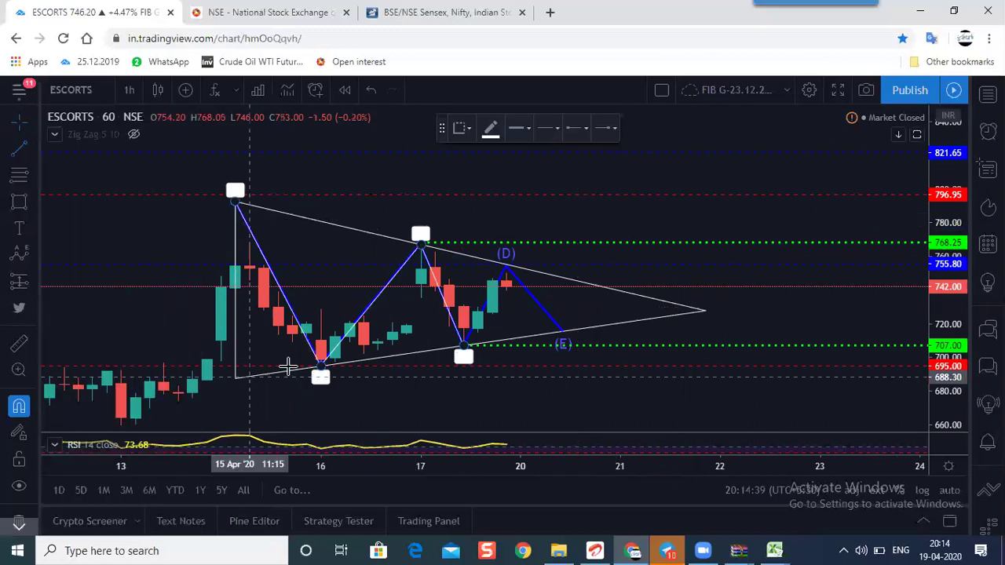
{"action": "left_click", "coordinate": [287, 366]}
{"action": "left_click", "coordinate": [327, 217]}
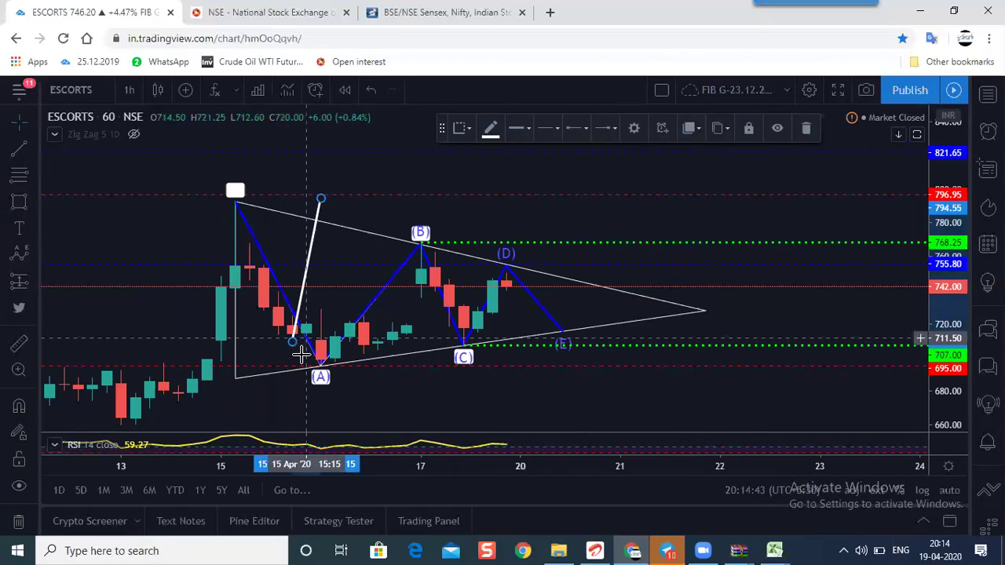
{"action": "mouse_move", "coordinate": [312, 367]}
{"action": "left_mouse_down"}
{"action": "mouse_move", "coordinate": [327, 313]}
{"action": "mouse_move", "coordinate": [321, 363]}
{"action": "left_mouse_up"}
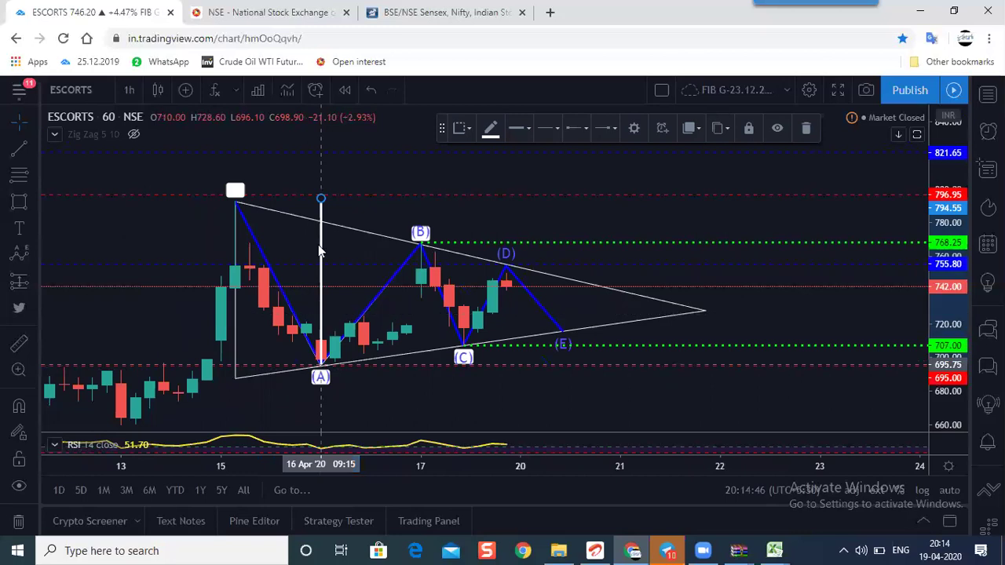
Move the vertical height line to 20 April 09:15 so that its lower end sits at 767.90 on the upper green ray.
{"action": "left_click_drag", "start_coordinate": [322, 247], "coordinate": [330, 247]}
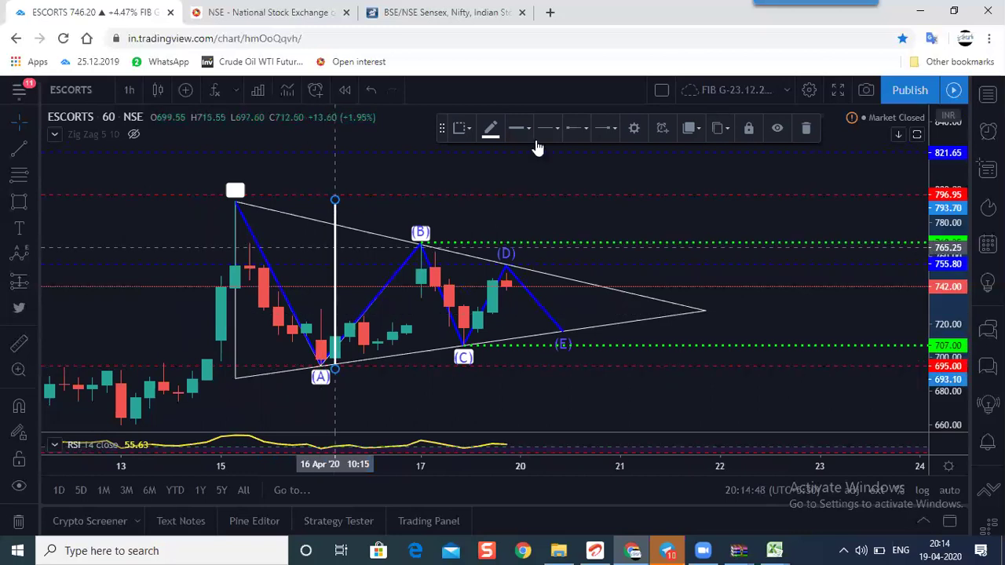
{"action": "left_click_drag", "start_coordinate": [523, 130], "coordinate": [521, 128]}
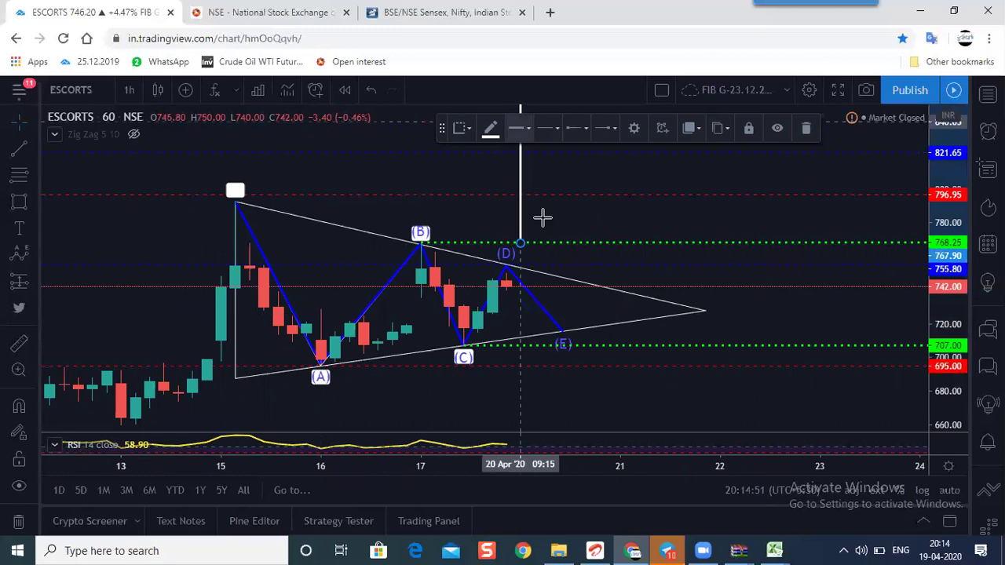
{"action": "left_click_drag", "start_coordinate": [550, 286], "coordinate": [554, 319]}
{"action": "left_click_drag", "start_coordinate": [588, 193], "coordinate": [594, 263]}
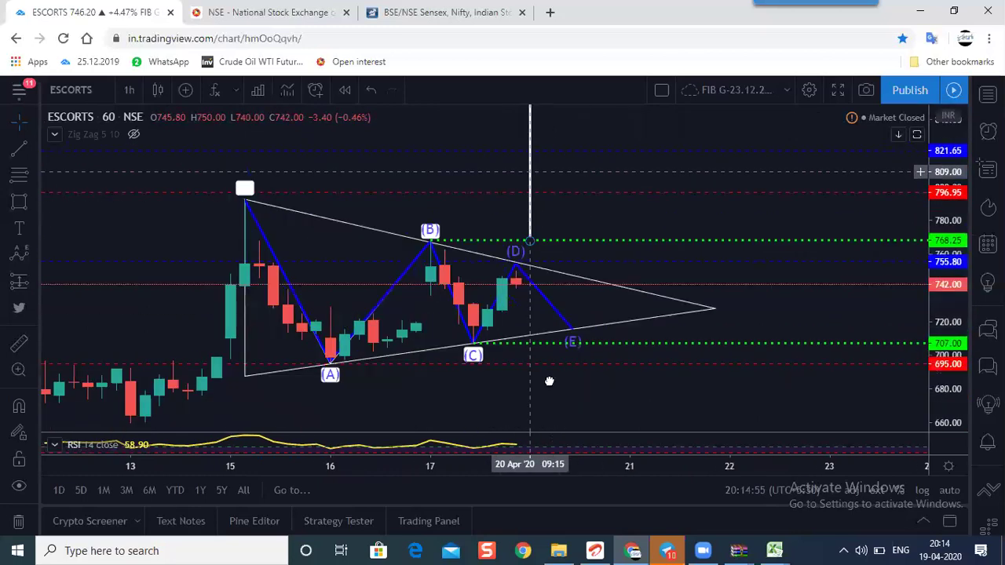
Move the height line below the 707.00 ray on 20 April 10:15, with its upper end at 706.65.
{"action": "left_click_drag", "start_coordinate": [549, 381], "coordinate": [545, 448]}
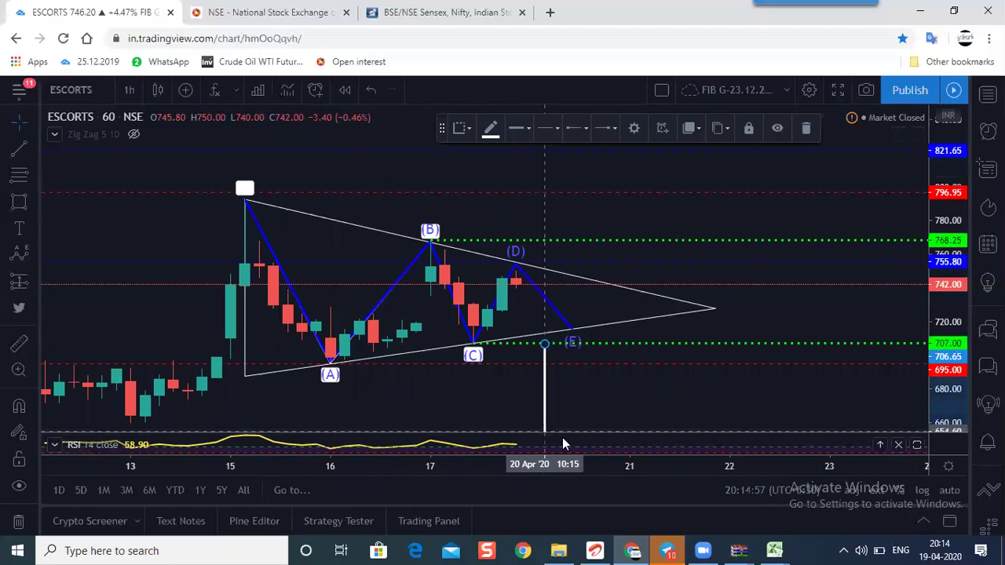
{"action": "left_click_drag", "start_coordinate": [764, 385], "coordinate": [772, 204]}
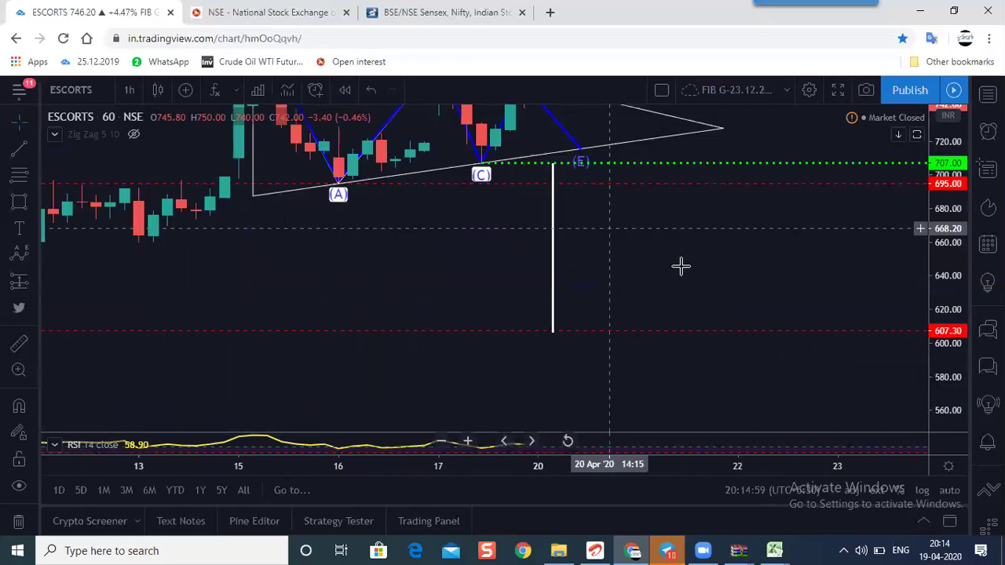
{"action": "scroll", "coordinate": [722, 260], "scroll_direction": "down", "scroll_amount": 2}
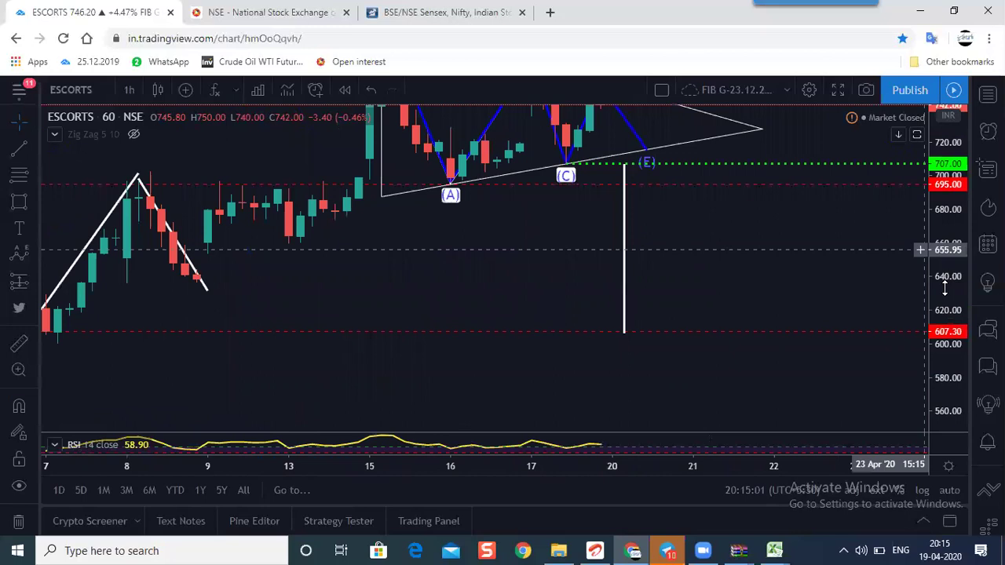
{"action": "scroll", "coordinate": [710, 302], "scroll_direction": "down", "scroll_amount": 1}
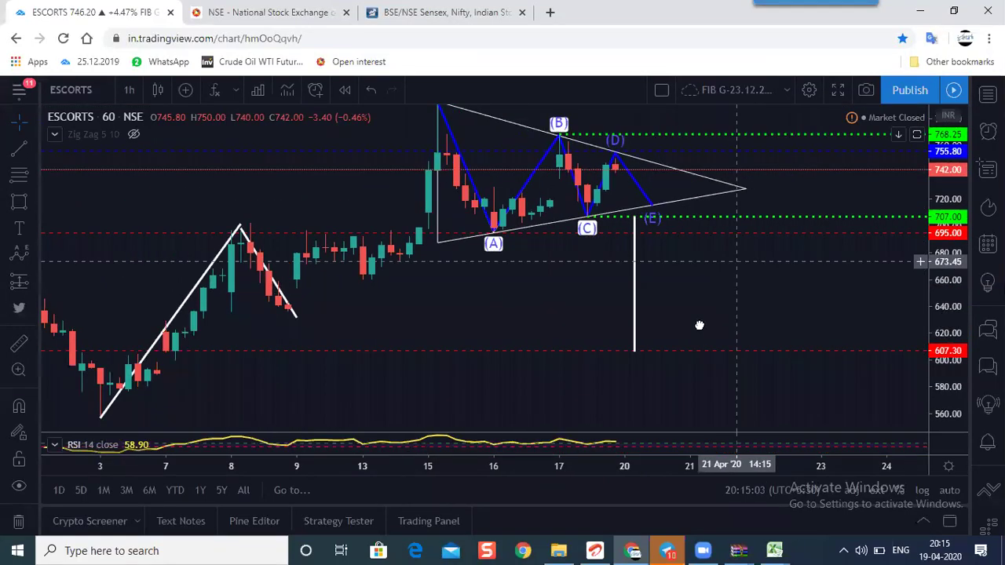
{"action": "left_click_drag", "start_coordinate": [736, 261], "coordinate": [693, 346]}
Move the height line above the 768.25 ray on 20 April 15:15, spanning 772.55 to 873.10.
{"action": "left_click_drag", "start_coordinate": [937, 182], "coordinate": [943, 263]}
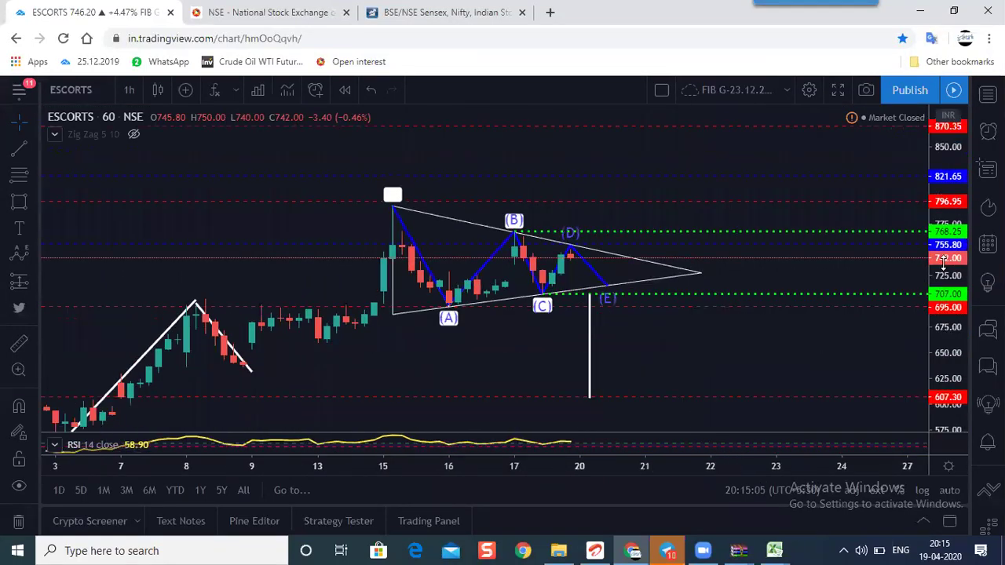
{"action": "left_click_drag", "start_coordinate": [643, 190], "coordinate": [635, 209]}
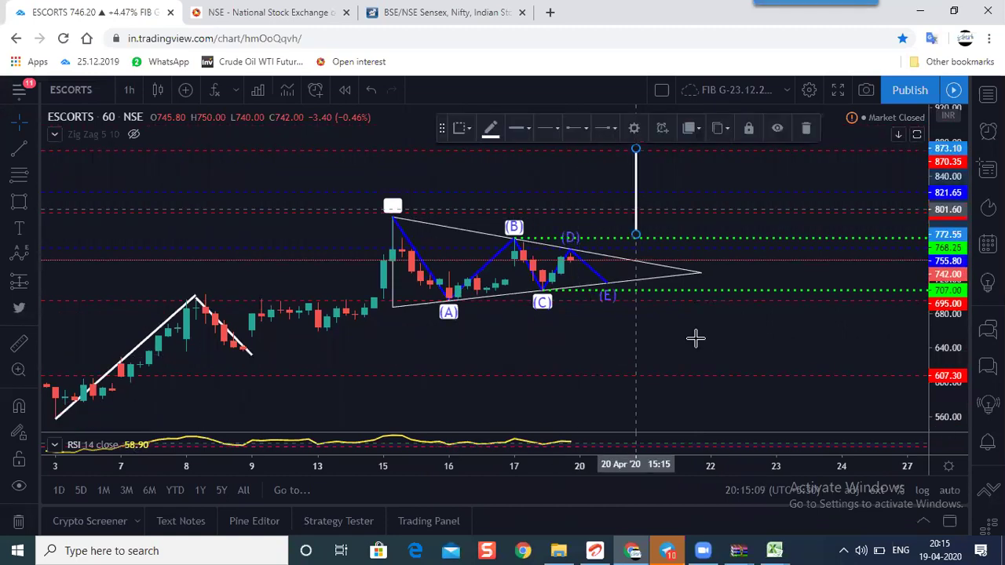
Place the height line under the lower green ray on 21 April 09:15, spanning 705.50 to 604.90.
{"action": "left_click_drag", "start_coordinate": [636, 171], "coordinate": [621, 327]}
{"action": "left_click_drag", "start_coordinate": [636, 204], "coordinate": [620, 322]}
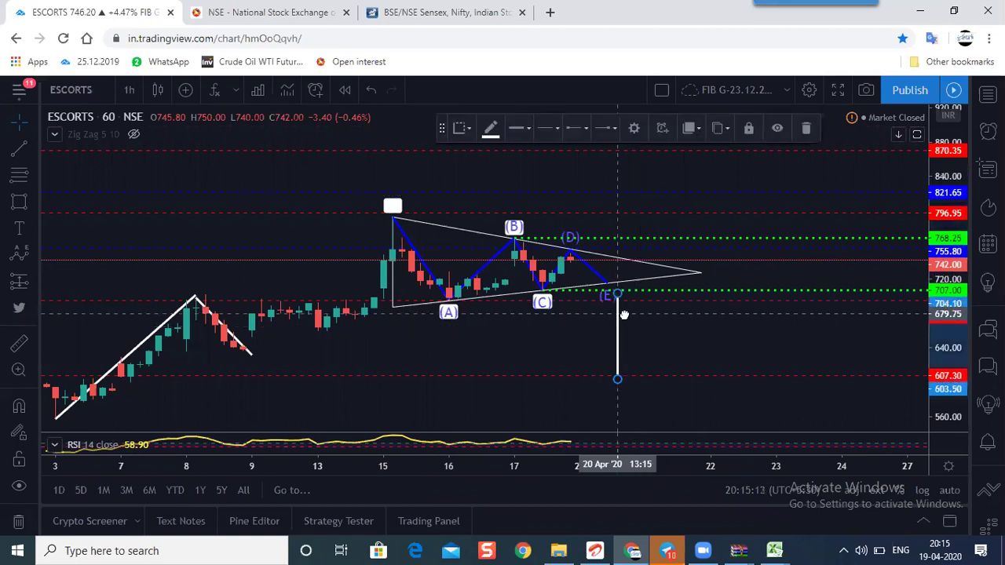
{"action": "left_click_drag", "start_coordinate": [930, 357], "coordinate": [935, 260]}
{"action": "left_click_drag", "start_coordinate": [748, 384], "coordinate": [646, 307]}
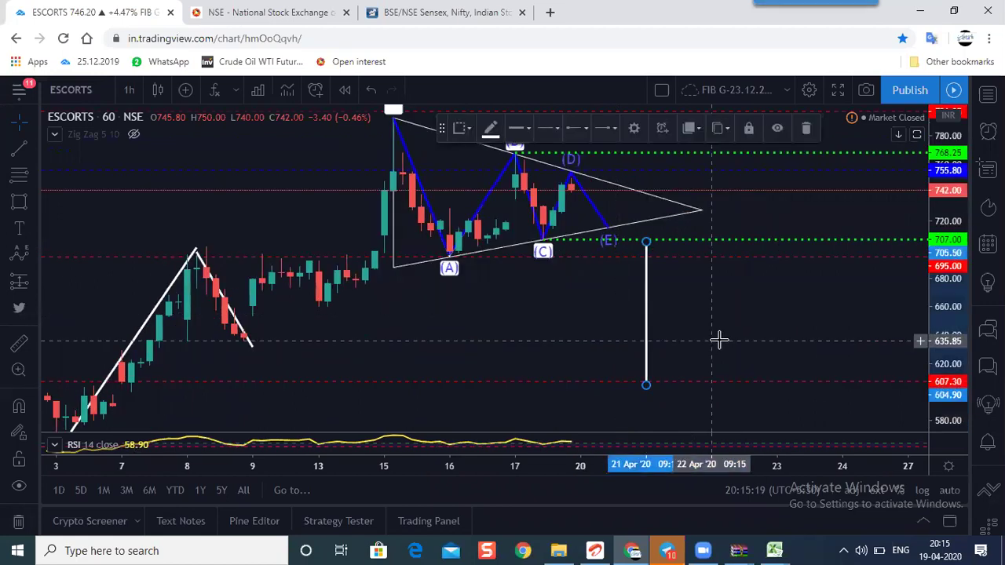
Move the vertical height line below point C to 17 April 13:15, spanning 708.05 to 607.50.
{"action": "left_click", "coordinate": [719, 339]}
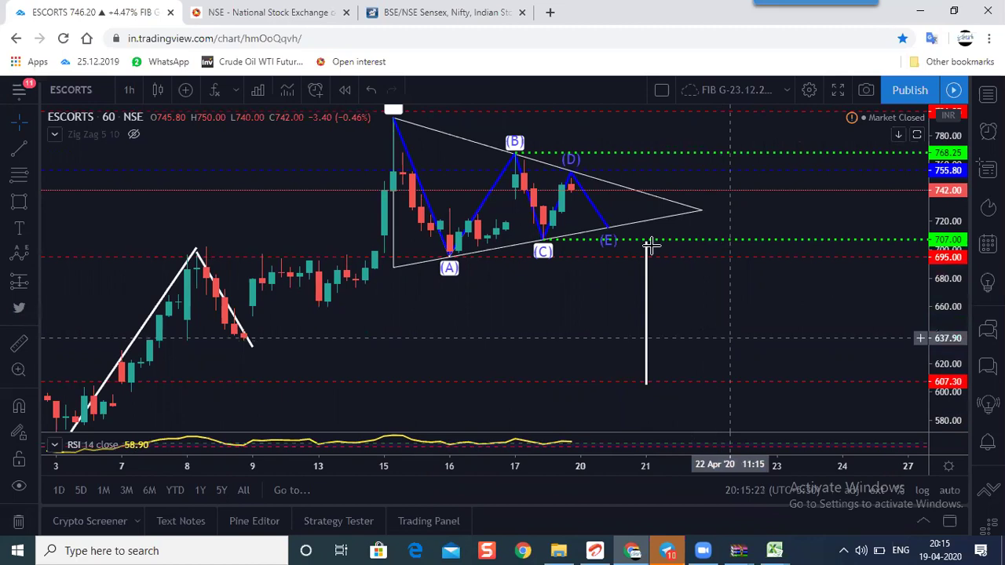
{"action": "left_click", "coordinate": [648, 292]}
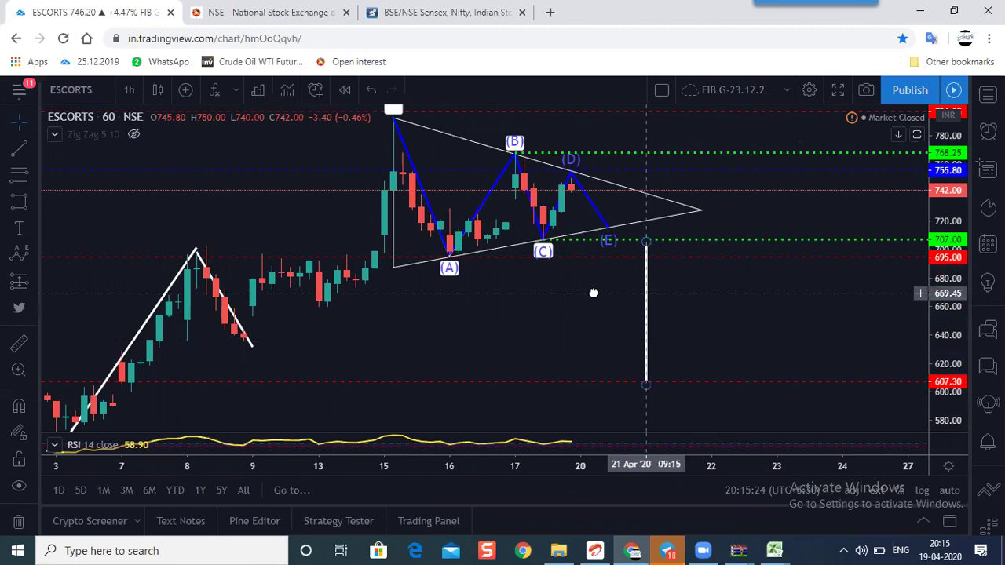
{"action": "left_click_drag", "start_coordinate": [646, 293], "coordinate": [552, 288]}
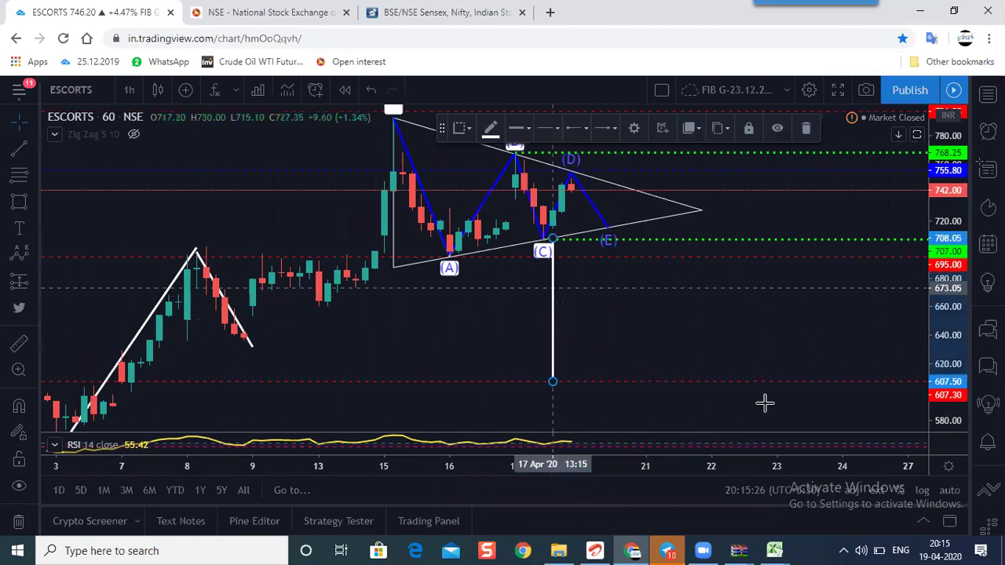
{"action": "left_click", "coordinate": [756, 374]}
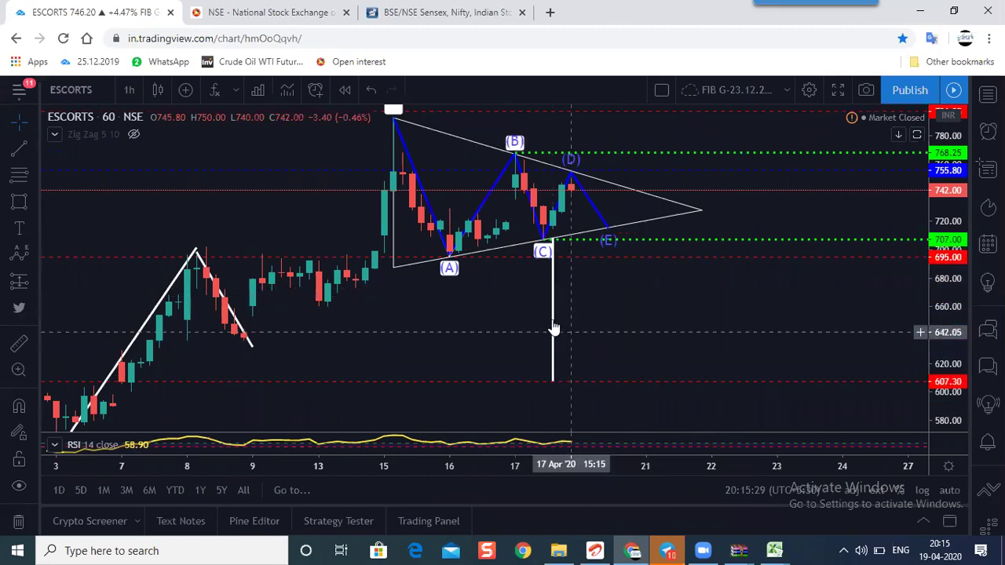
Move the height line above the upper green ray on 20 April 15:15, spanning 769.20 to 869.80.
{"action": "left_click_drag", "start_coordinate": [729, 311], "coordinate": [756, 318]}
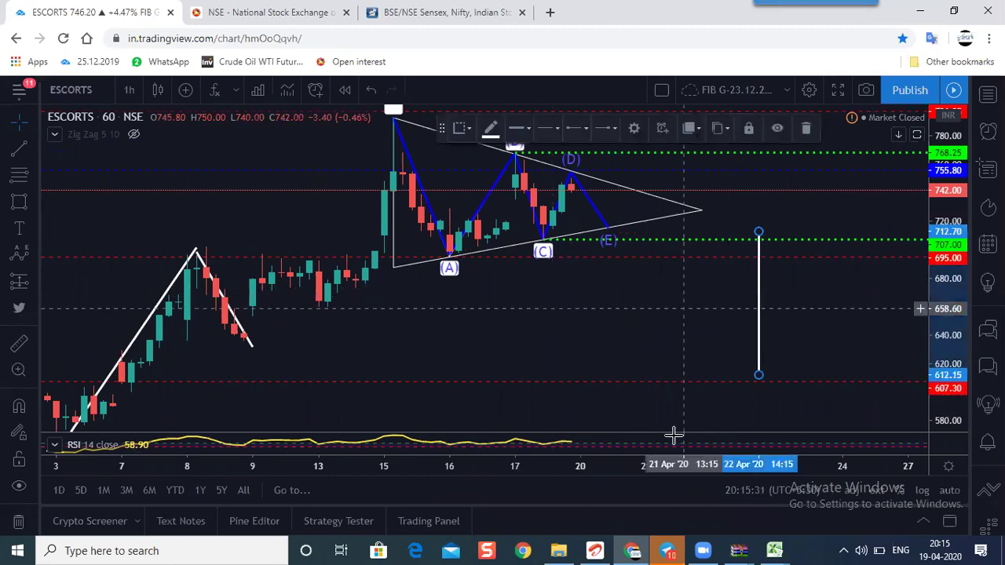
{"action": "left_click_drag", "start_coordinate": [760, 410], "coordinate": [722, 179]}
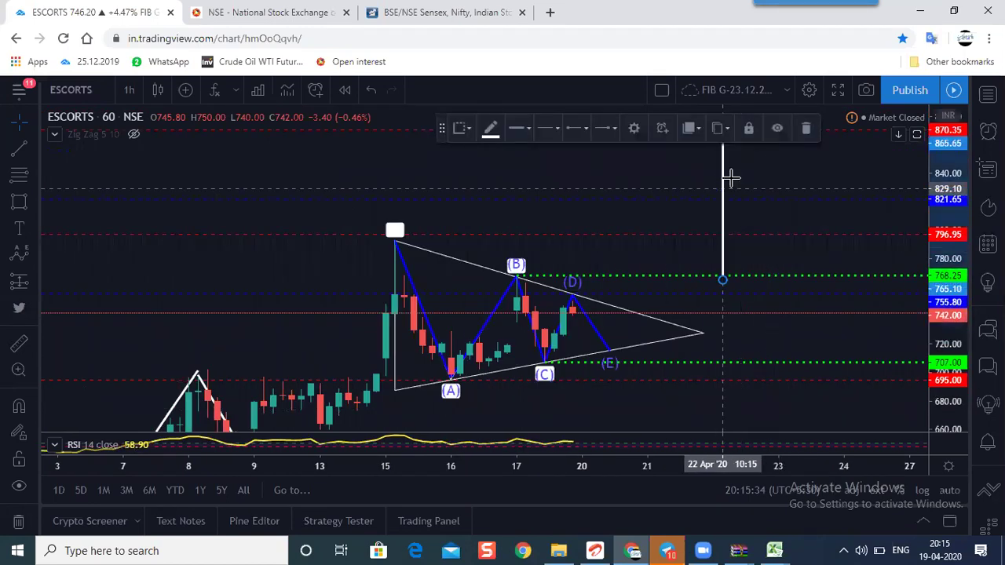
{"action": "left_click_drag", "start_coordinate": [719, 256], "coordinate": [637, 253]}
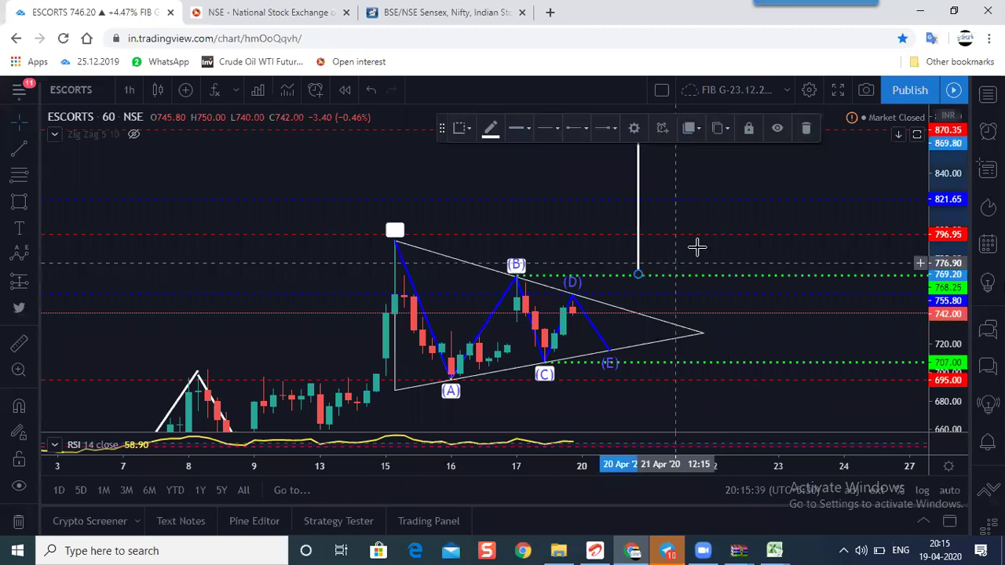
{"action": "left_click", "coordinate": [728, 278]}
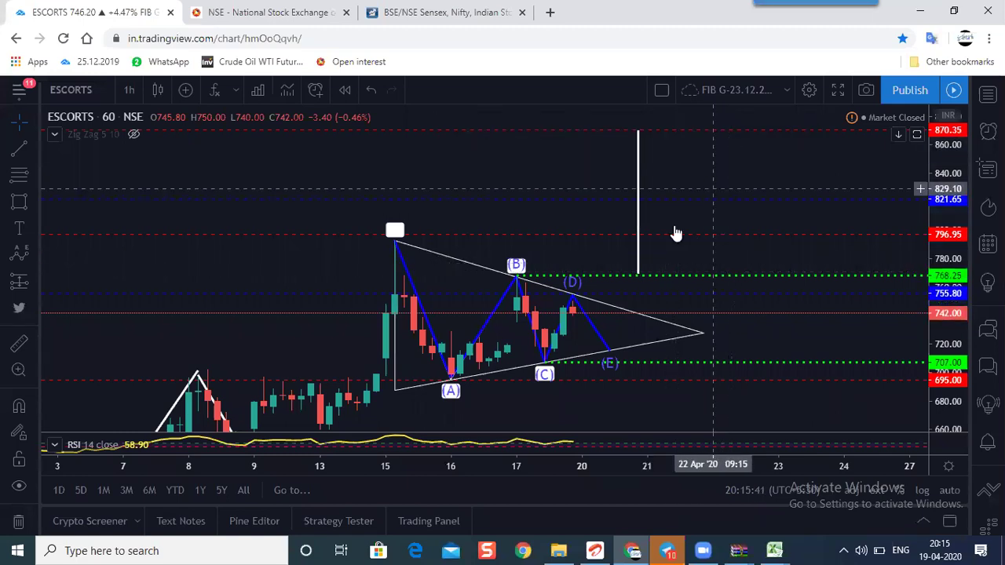
Shift the height line to 17 April 12:15 above the upper green ray, spanning 769.75 to 870.30.
{"action": "left_click_drag", "start_coordinate": [691, 175], "coordinate": [670, 183]}
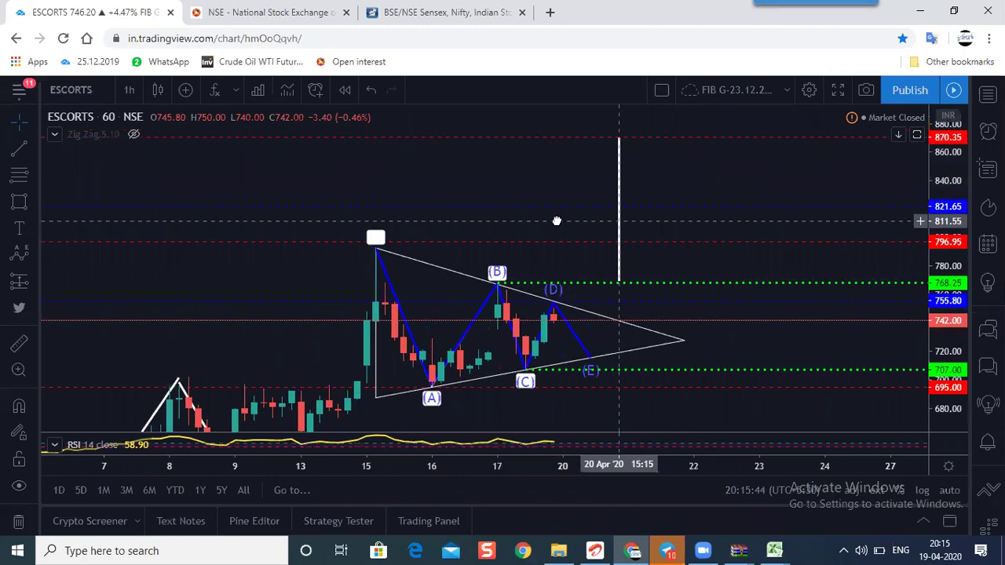
{"action": "left_click_drag", "start_coordinate": [564, 211], "coordinate": [489, 234]}
{"action": "left_click_drag", "start_coordinate": [540, 268], "coordinate": [643, 263]}
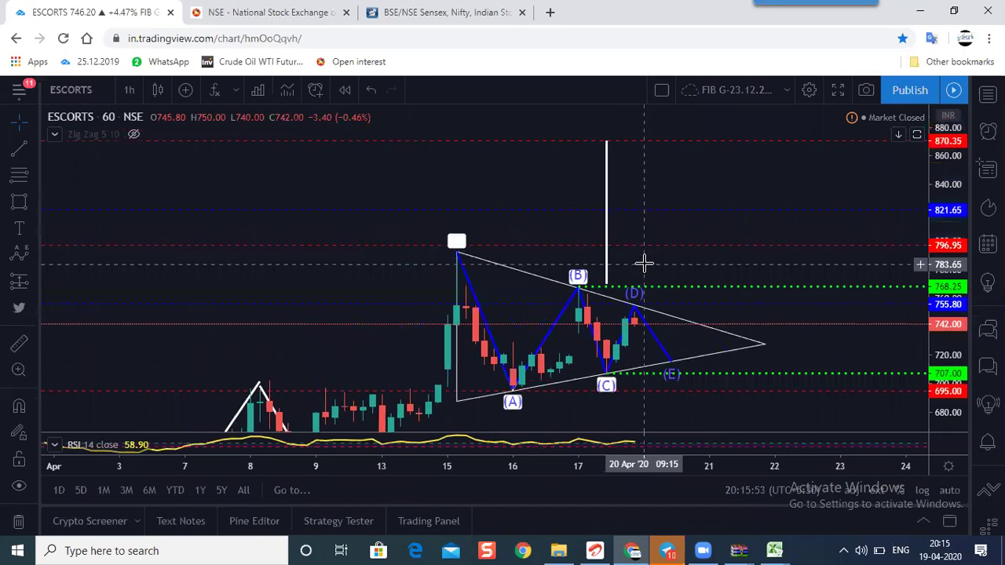
{"action": "left_click", "coordinate": [641, 292]}
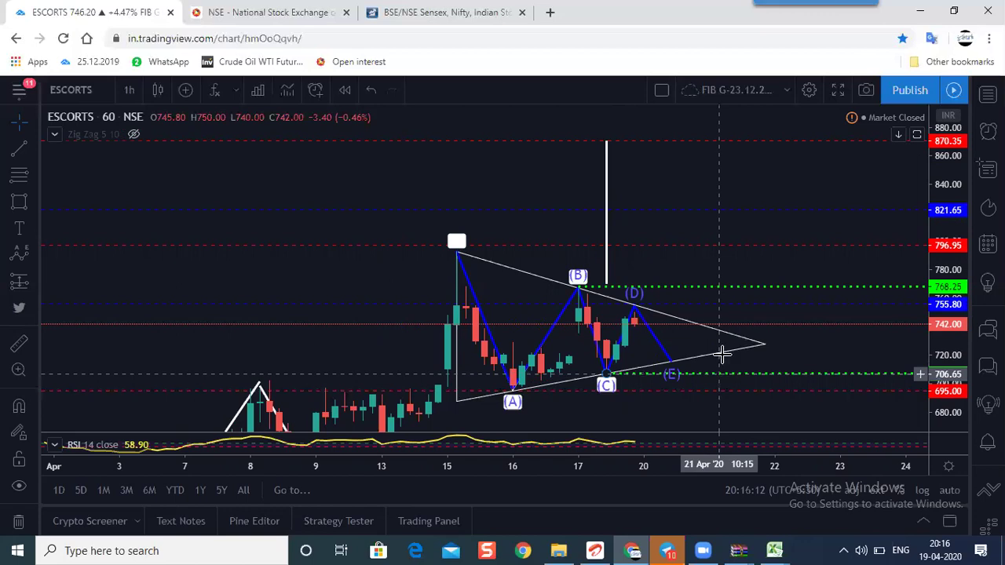
Delete the white vertical height line above the triangle.
{"action": "scroll", "coordinate": [729, 347], "scroll_direction": "up", "scroll_amount": 1}
{"action": "scroll", "coordinate": [765, 346], "scroll_direction": "up", "scroll_amount": 1}
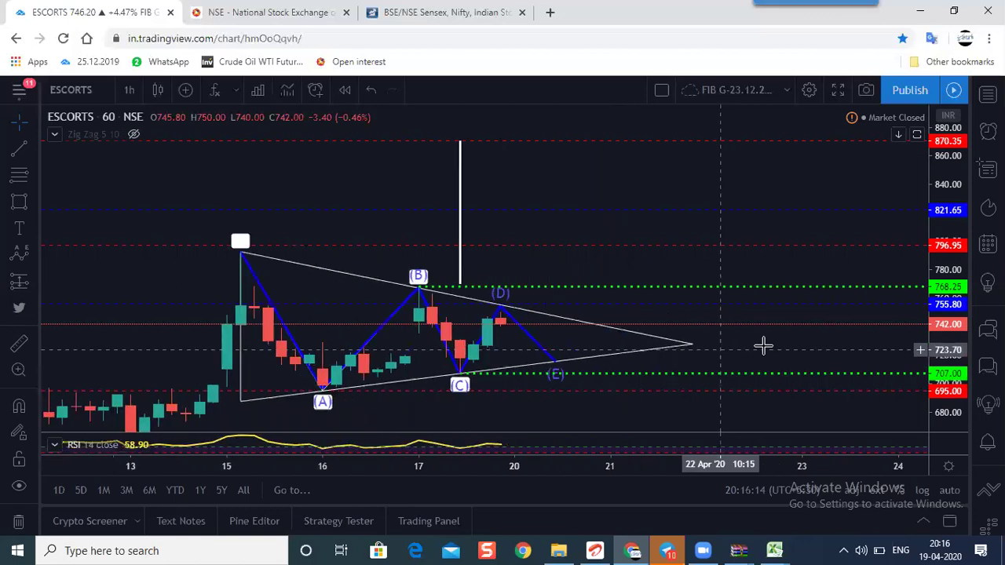
{"action": "left_click_drag", "start_coordinate": [281, 251], "coordinate": [326, 246]}
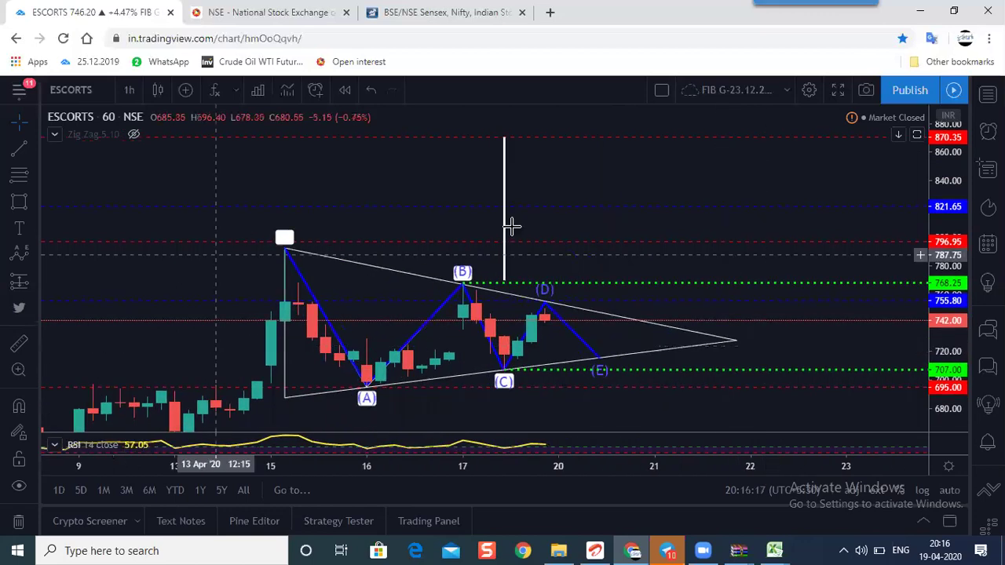
{"action": "left_click", "coordinate": [504, 233]}
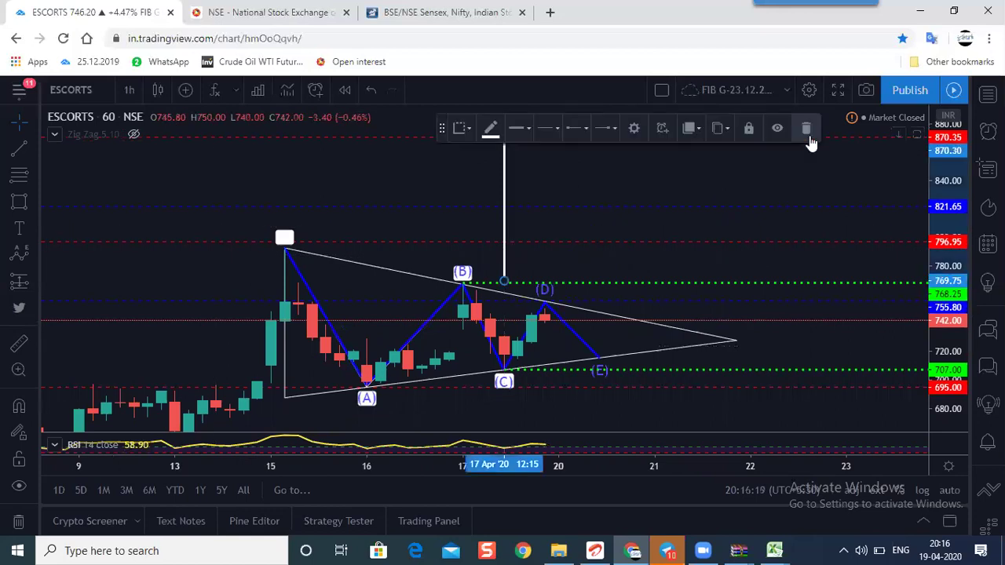
{"action": "key", "text": "Delete"}
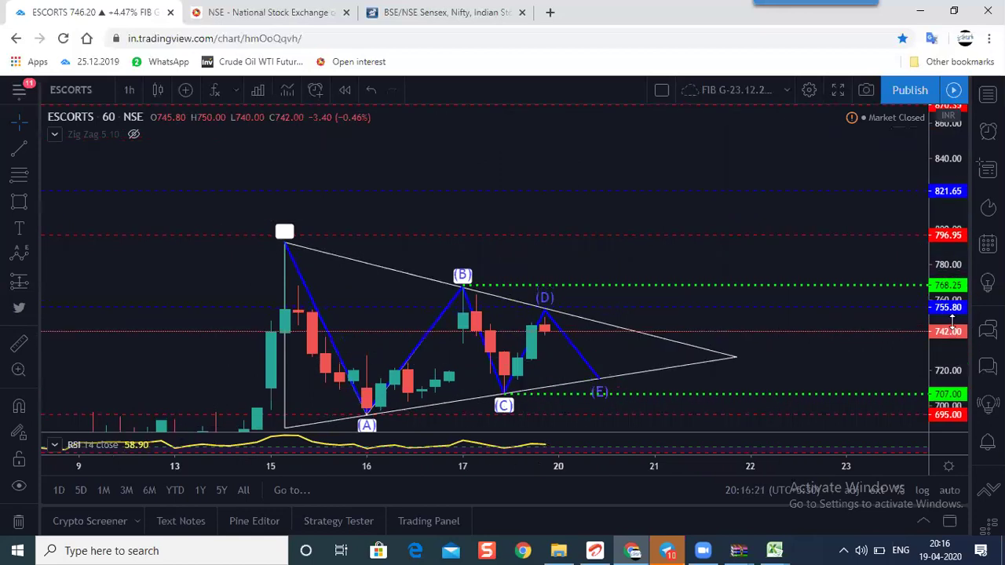
{"action": "left_click_drag", "start_coordinate": [700, 258], "coordinate": [665, 233]}
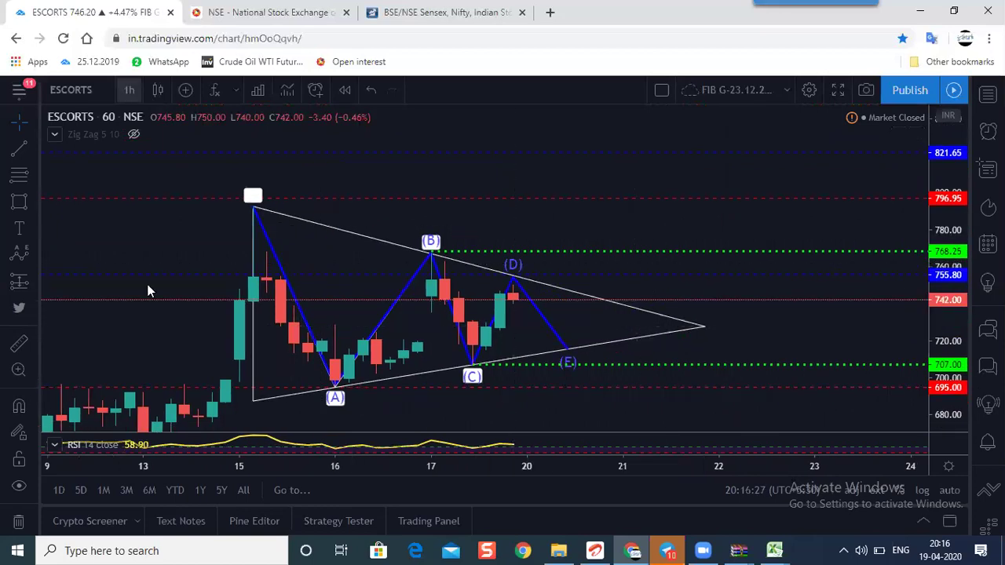
Switch the ESCORTS chart to the 15-minute interval with the whole triangle in view.
{"action": "left_click", "coordinate": [149, 307]}
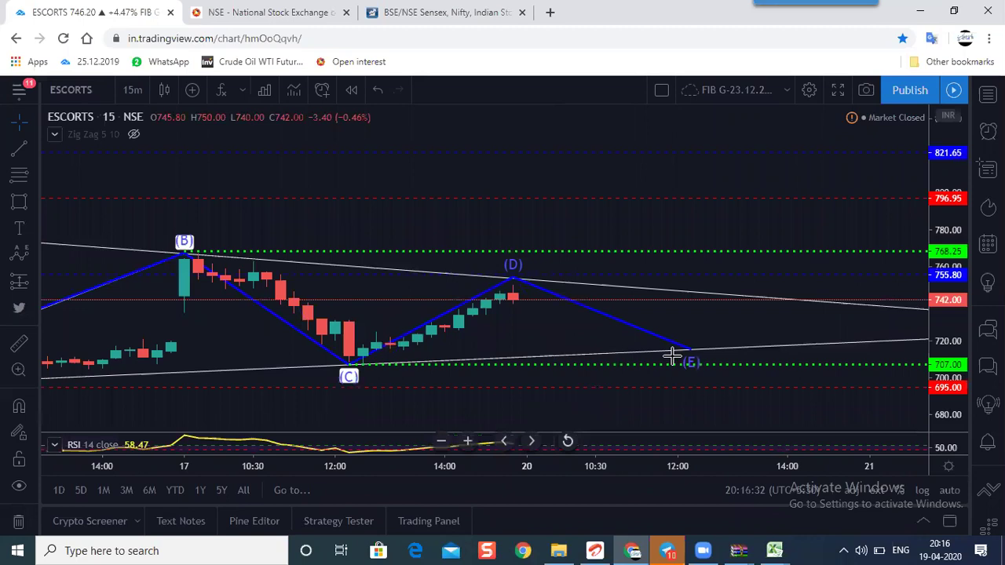
{"action": "scroll", "coordinate": [673, 371], "scroll_direction": "down", "scroll_amount": 8}
{"action": "left_click_drag", "start_coordinate": [489, 406], "coordinate": [343, 217]}
{"action": "scroll", "coordinate": [343, 217], "scroll_direction": "up", "scroll_amount": 2}
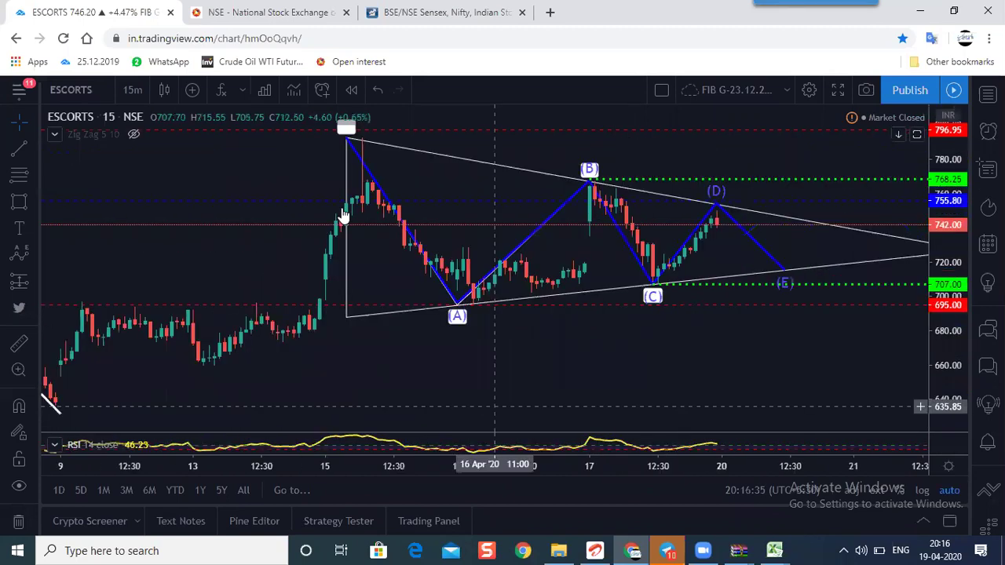
Move the starting points of the blue ABCDE wave and the white triangle to the 15 April 11:00 candle's high.
{"action": "left_click", "coordinate": [339, 141]}
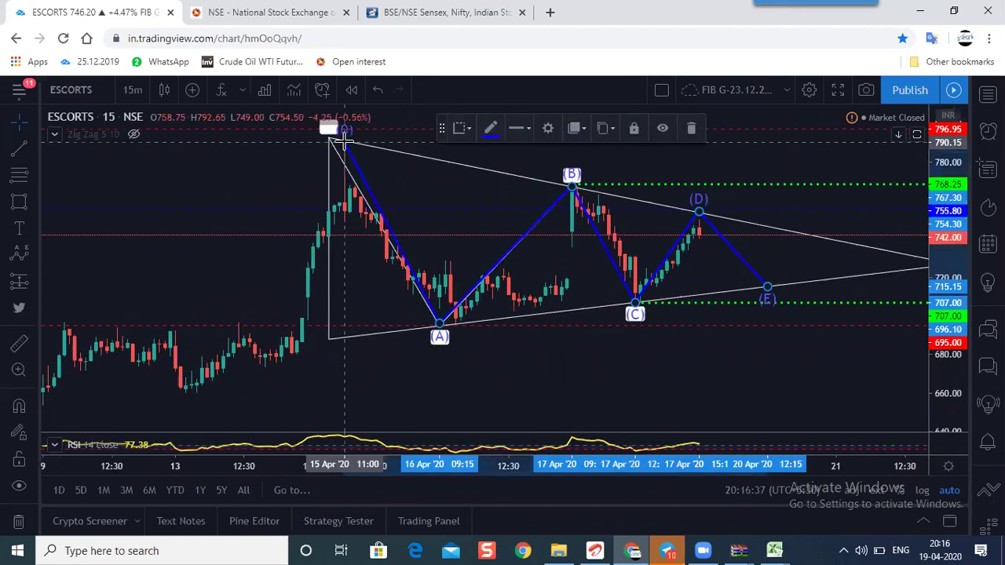
{"action": "left_click_drag", "start_coordinate": [326, 138], "coordinate": [345, 139]}
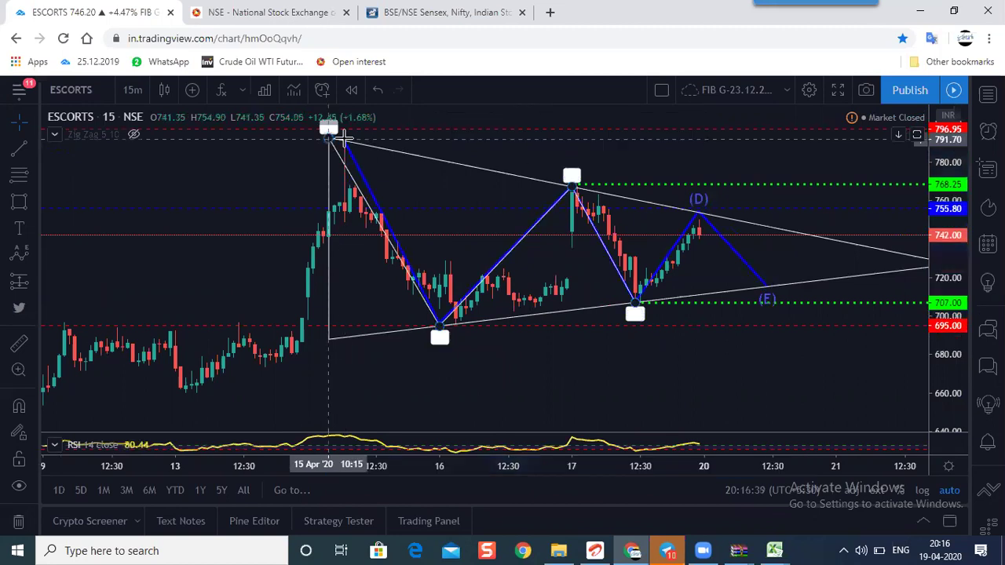
{"action": "left_click", "coordinate": [400, 207]}
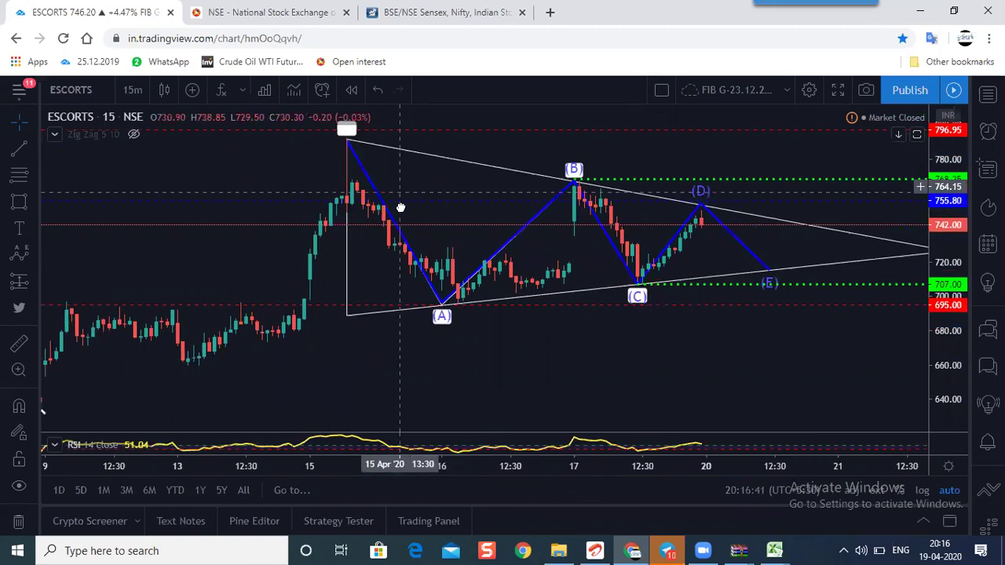
{"action": "left_click_drag", "start_coordinate": [530, 345], "coordinate": [531, 381]}
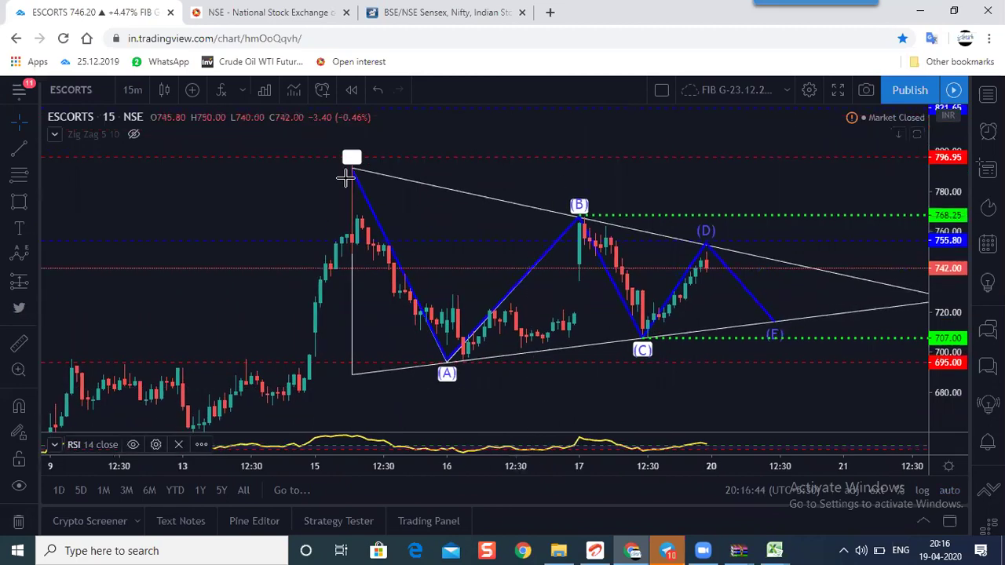
Turn on magnet mode and snap the starting points of the triangle and the blue wave to 792.65 on 15 April 11:00.
{"action": "key", "text": "ctrl"}
{"action": "left_click", "coordinate": [350, 167]}
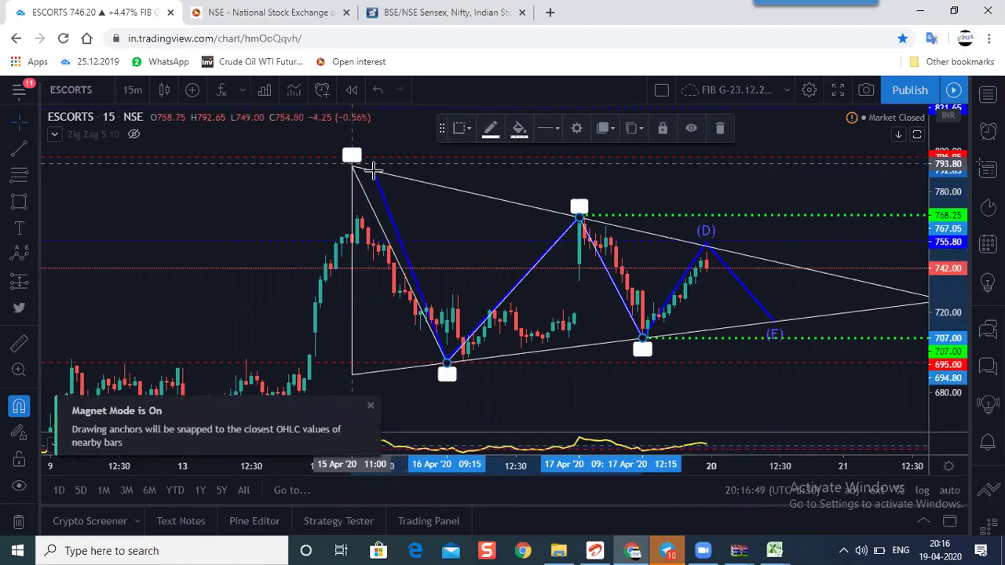
{"action": "left_click", "coordinate": [431, 204]}
{"action": "left_click", "coordinate": [374, 173]}
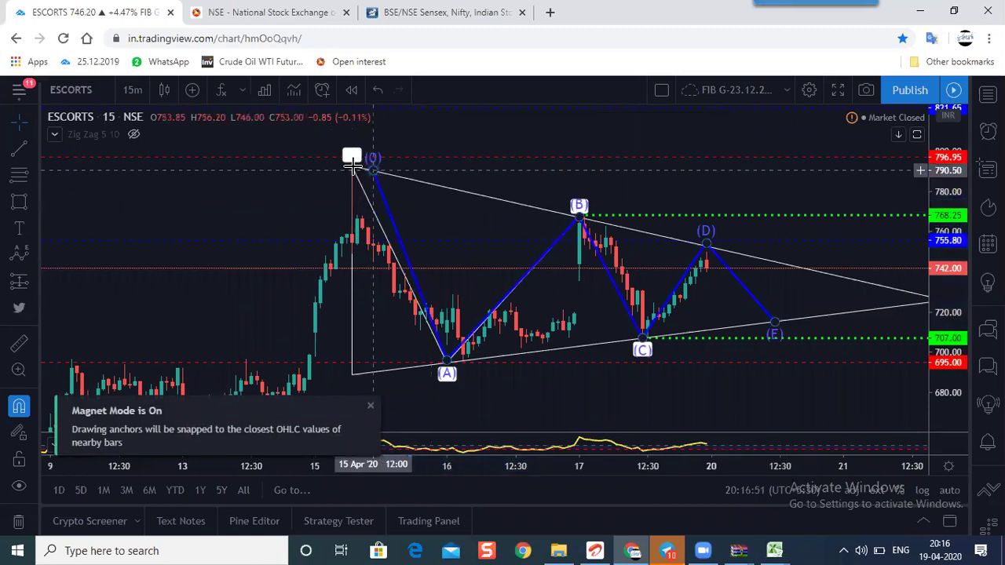
{"action": "left_click_drag", "start_coordinate": [352, 166], "coordinate": [352, 165]}
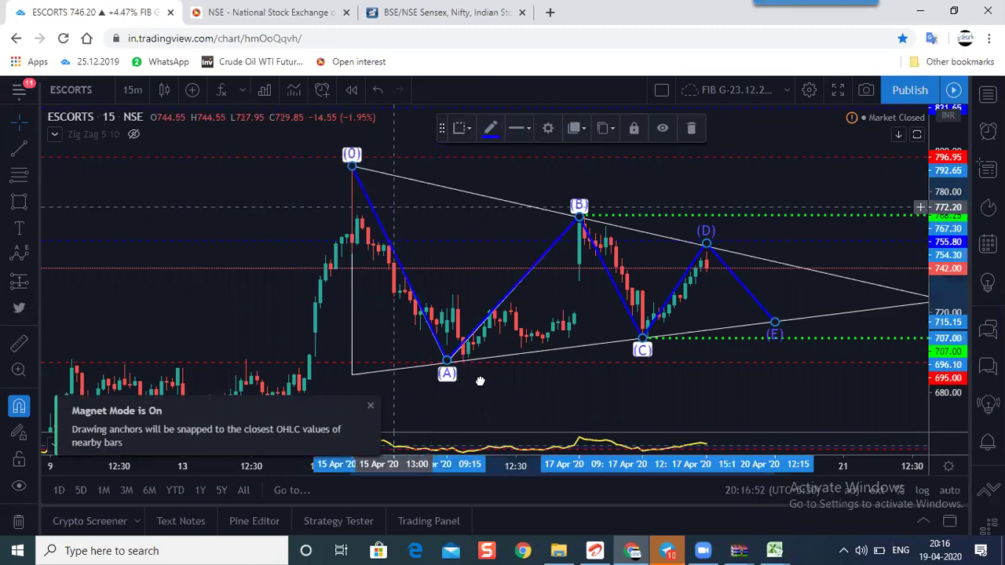
Move point A of the triangle and the blue wave to the 16 April 10:00 candle's low at 696.10.
{"action": "left_click", "coordinate": [460, 336]}
{"action": "left_click_drag", "start_coordinate": [480, 393], "coordinate": [466, 354]}
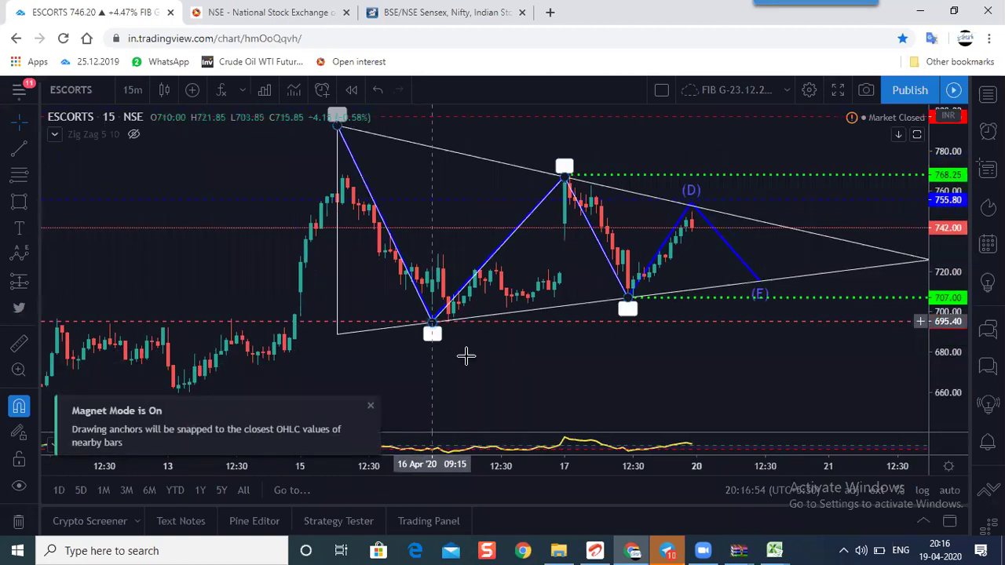
{"action": "left_click_drag", "start_coordinate": [433, 320], "coordinate": [448, 320]}
{"action": "left_click", "coordinate": [479, 365]}
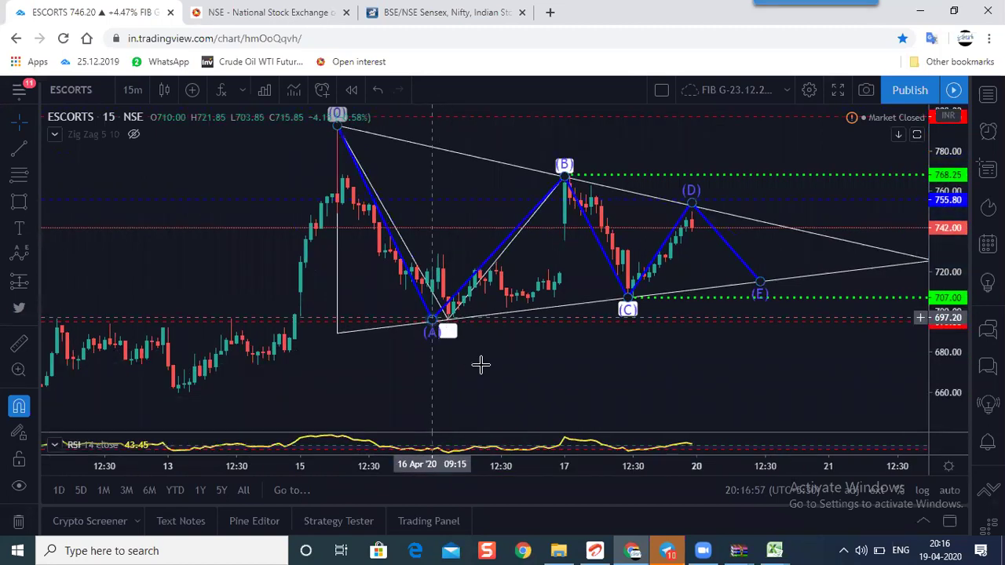
{"action": "left_click_drag", "start_coordinate": [462, 404], "coordinate": [419, 431]}
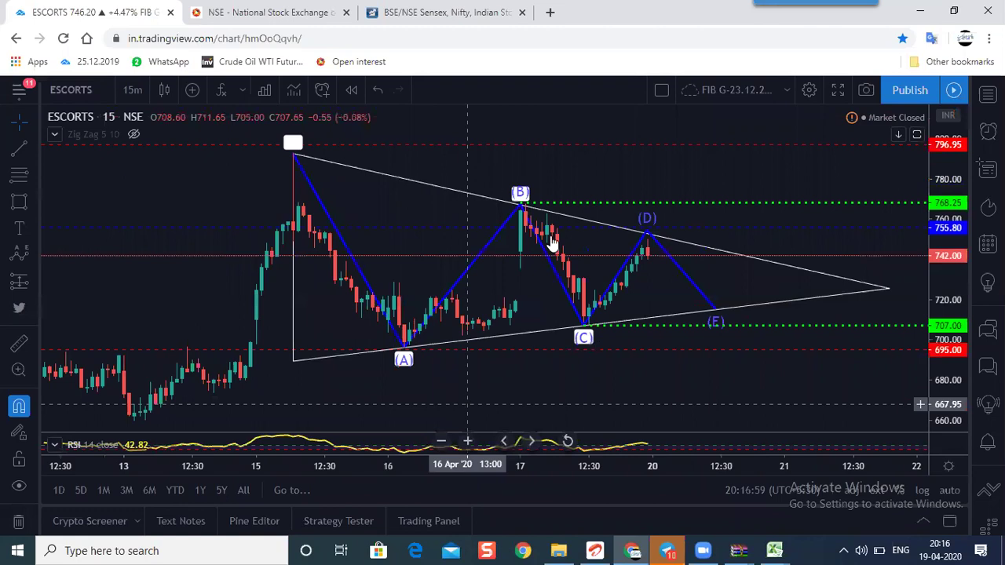
Try to reposition the upper green ray at point B, first at 764.35 and then at 770.95.
{"action": "left_click_drag", "start_coordinate": [530, 202], "coordinate": [526, 206]}
{"action": "left_click", "coordinate": [532, 209]}
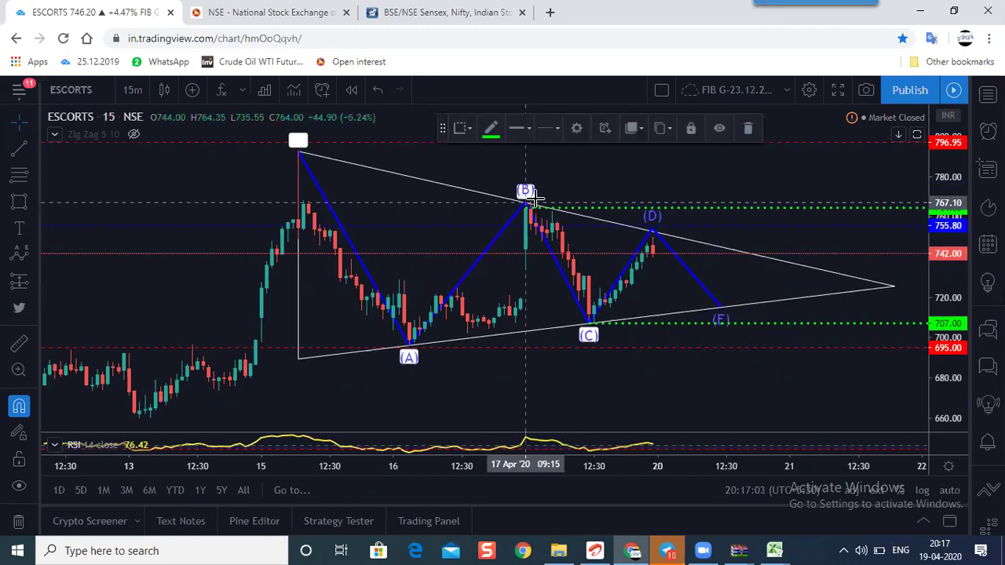
{"action": "left_click", "coordinate": [575, 200]}
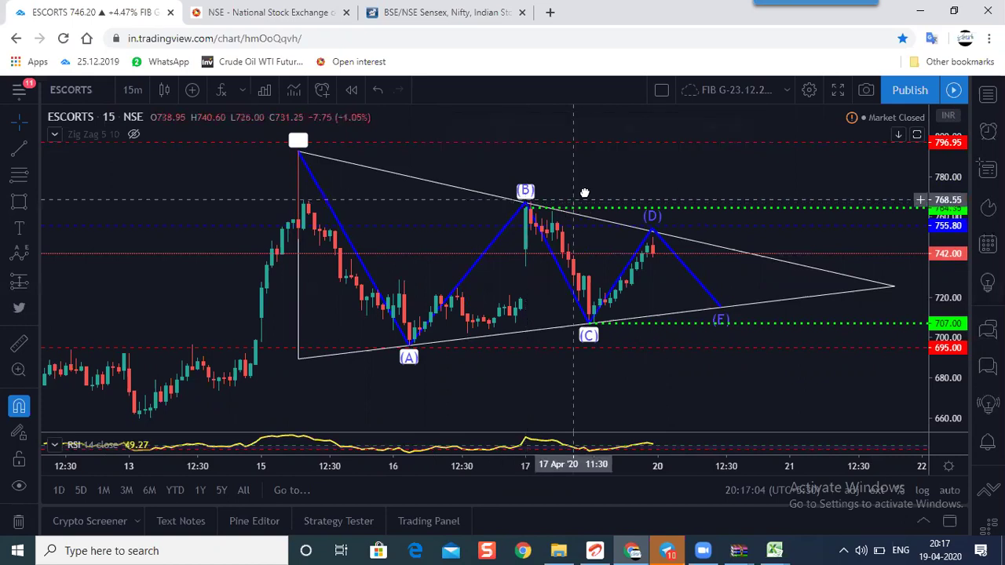
{"action": "left_click", "coordinate": [533, 205]}
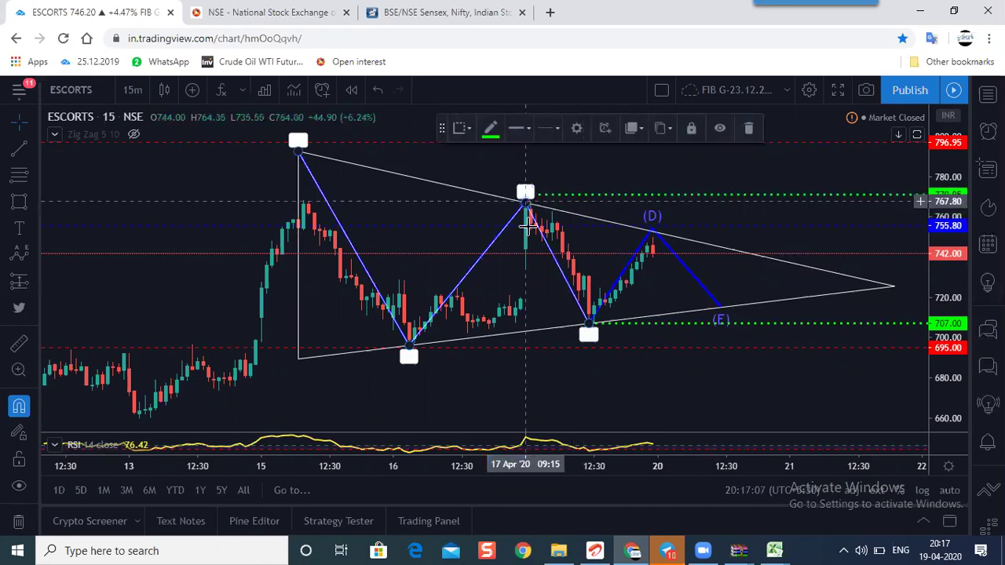
Move the white triangle's point B to the 17 April 09:30 candle's high at 767.30.
{"action": "left_click", "coordinate": [532, 216]}
{"action": "left_click_drag", "start_coordinate": [532, 204], "coordinate": [531, 201]}
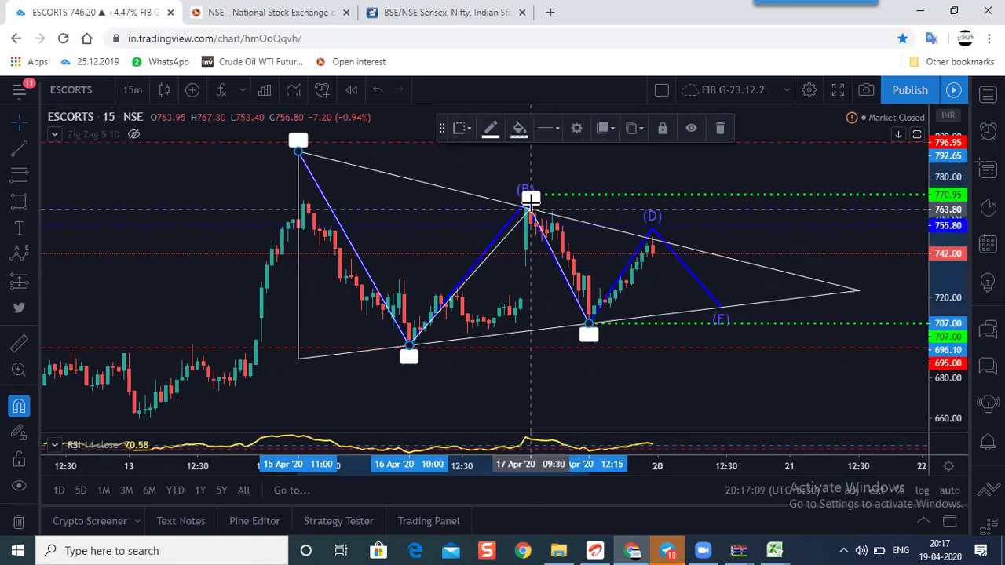
{"action": "left_click", "coordinate": [576, 180]}
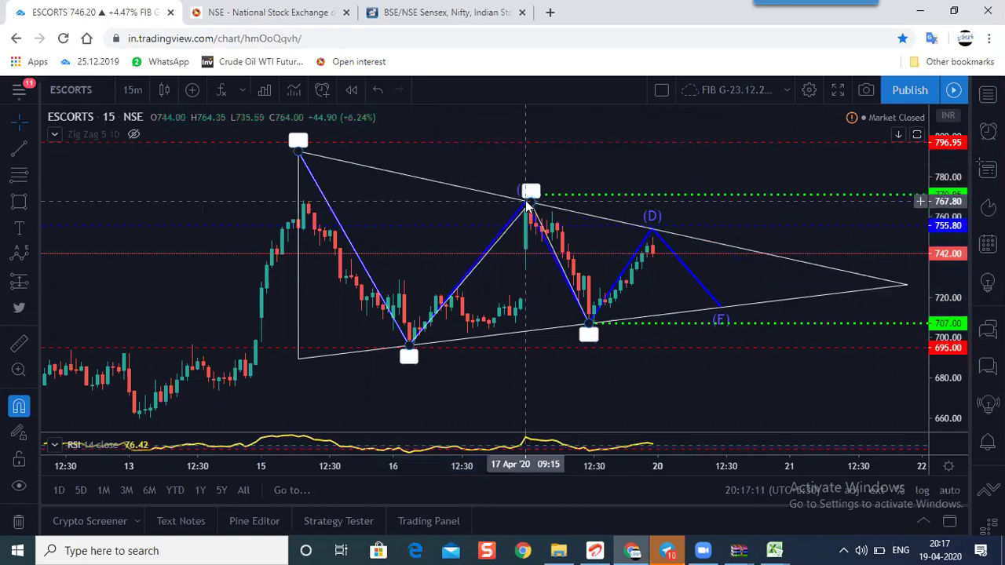
Anchor the upper green ray at the 17 April 09:30 candle's high of 767.30.
{"action": "left_click", "coordinate": [522, 204]}
{"action": "left_click", "coordinate": [530, 208]}
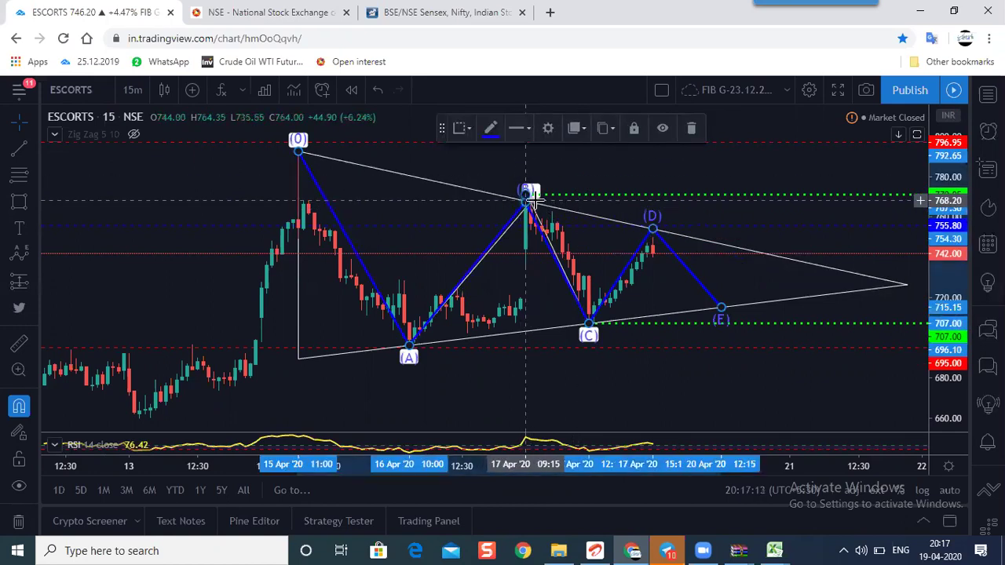
{"action": "left_click_drag", "start_coordinate": [527, 199], "coordinate": [531, 203]}
{"action": "left_click", "coordinate": [568, 194]}
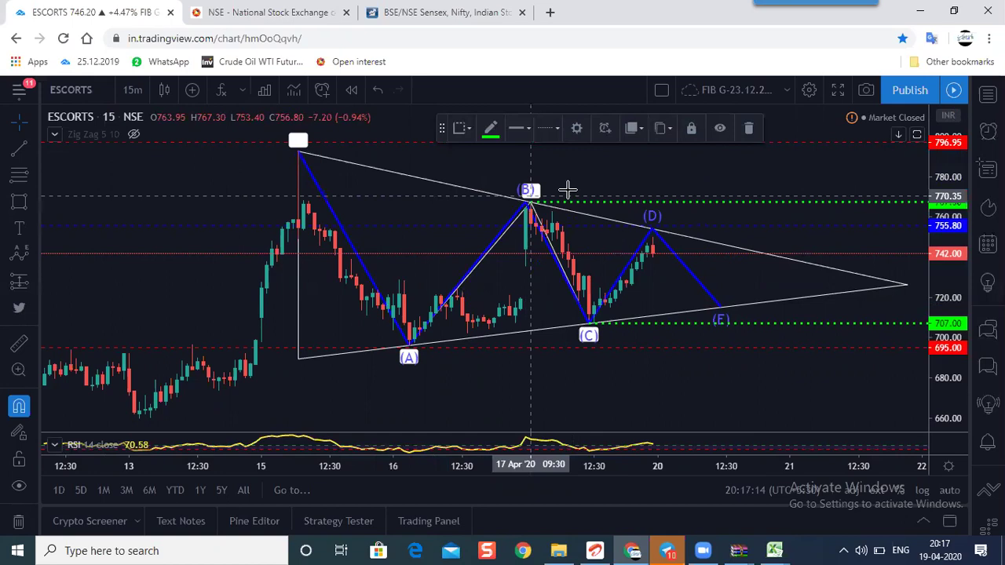
Move the blue wave's point B to the 17 April 09:30 candle's high at 767.30.
{"action": "left_click", "coordinate": [523, 205]}
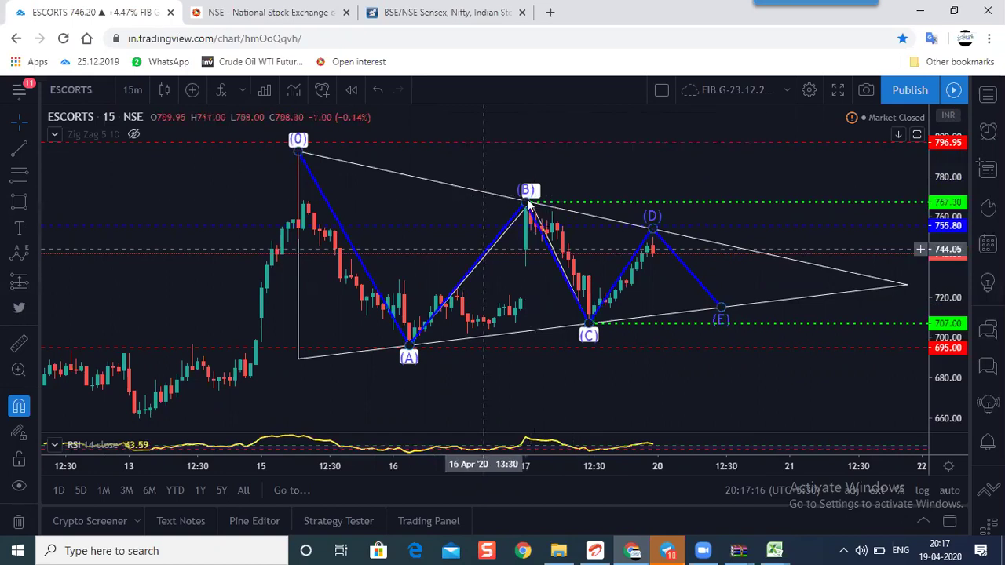
{"action": "left_click_drag", "start_coordinate": [523, 203], "coordinate": [531, 202]}
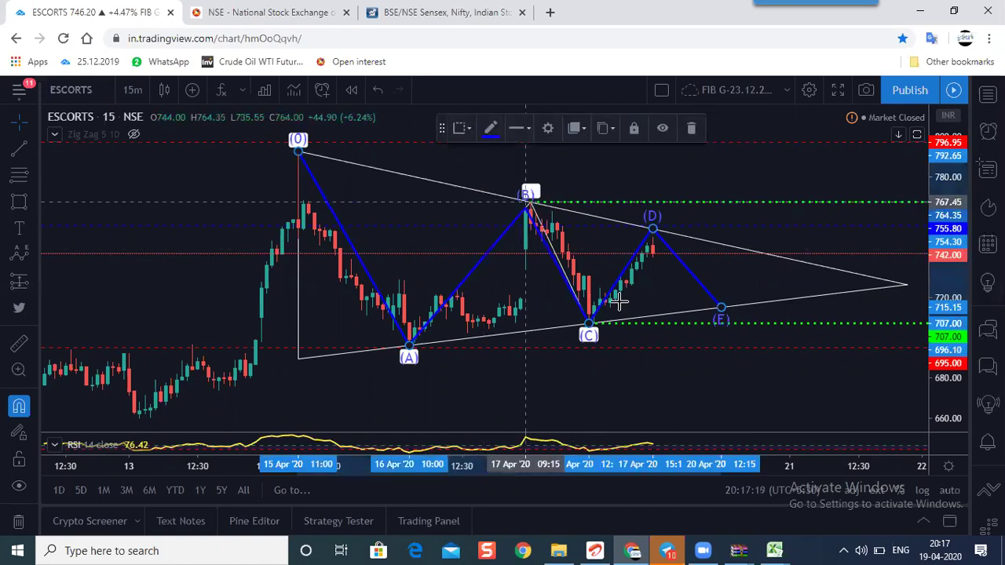
{"action": "left_click", "coordinate": [632, 312]}
Move point C of the blue wave and the white triangle to the 17 April 12:30 candle's low at 707.00.
{"action": "left_click_drag", "start_coordinate": [550, 278], "coordinate": [491, 277]}
{"action": "left_click", "coordinate": [507, 294]}
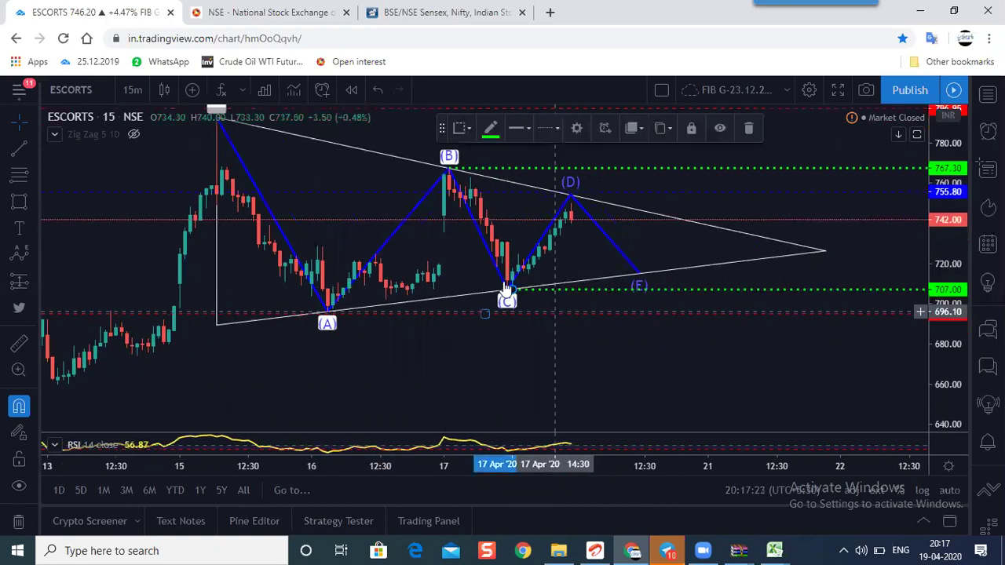
{"action": "left_click_drag", "start_coordinate": [511, 289], "coordinate": [529, 340]}
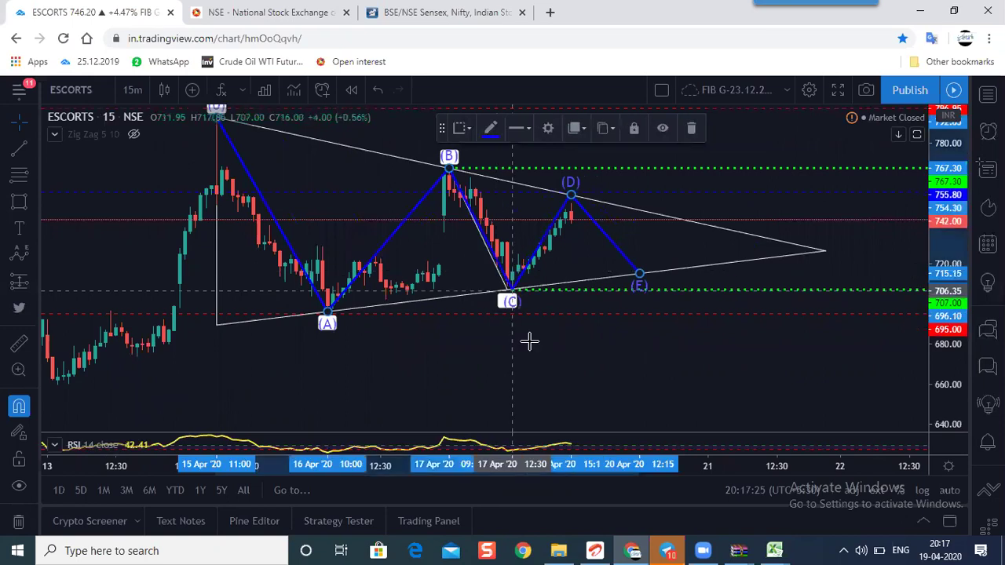
{"action": "left_click", "coordinate": [506, 292]}
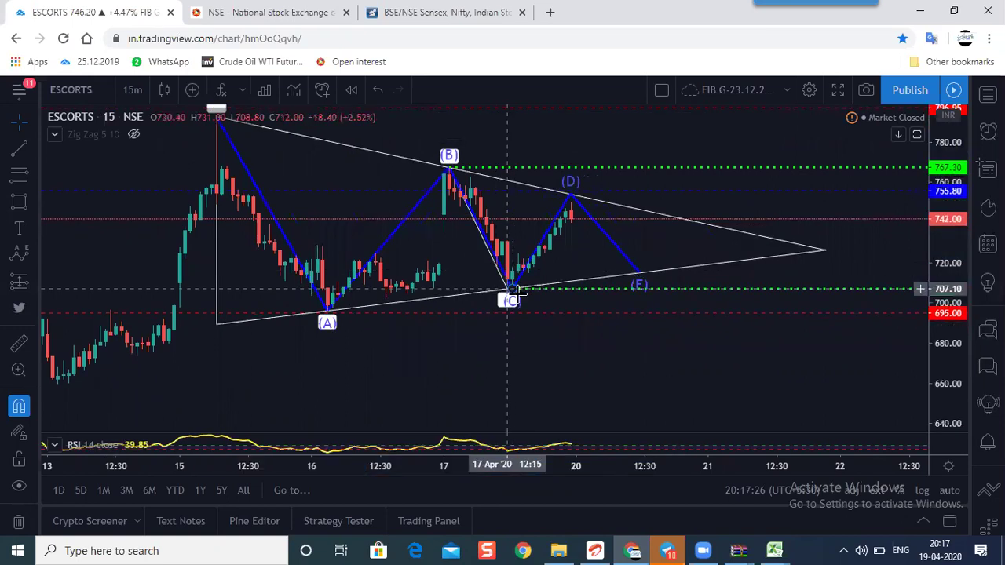
{"action": "left_click", "coordinate": [511, 297]}
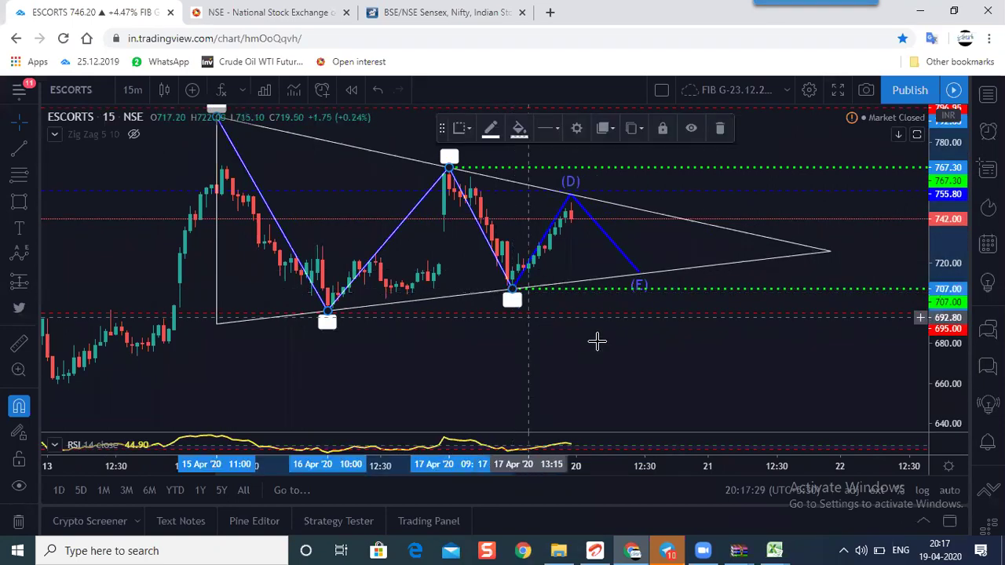
Delete the white triangle pattern, leaving the blue ABCDE wave on the chart.
{"action": "left_click_drag", "start_coordinate": [577, 382], "coordinate": [562, 404]}
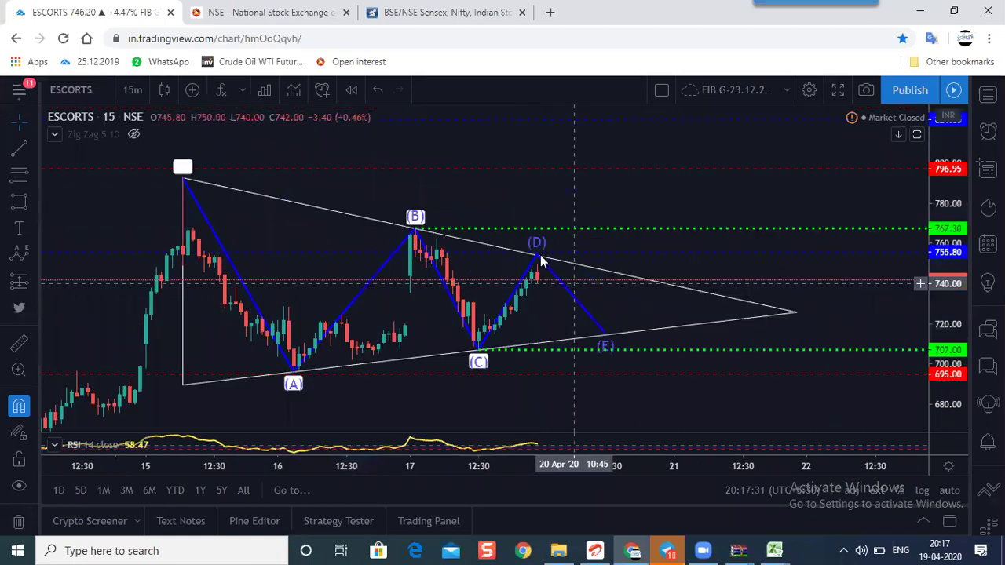
{"action": "left_click_drag", "start_coordinate": [603, 303], "coordinate": [608, 319]}
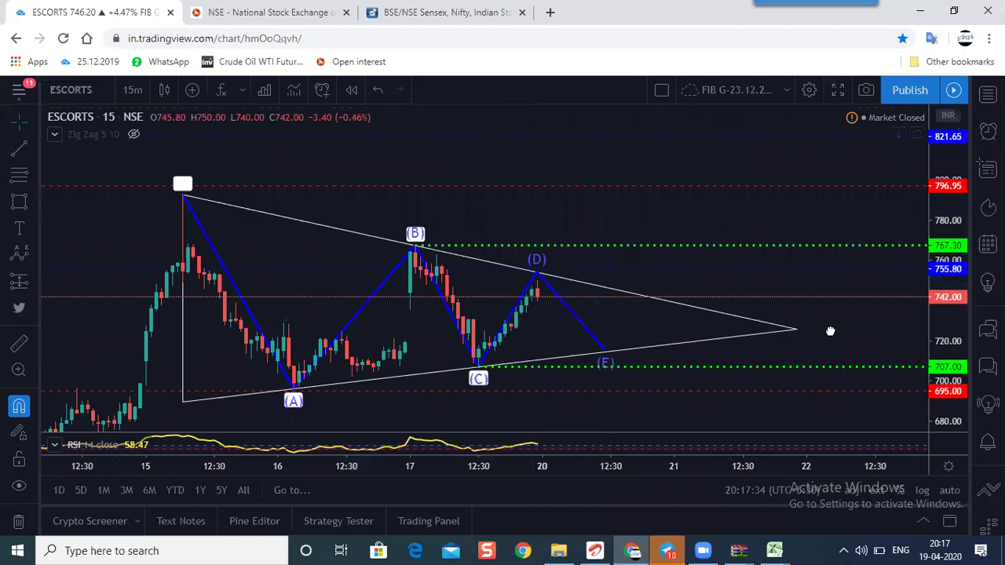
{"action": "left_click_drag", "start_coordinate": [810, 303], "coordinate": [811, 304]}
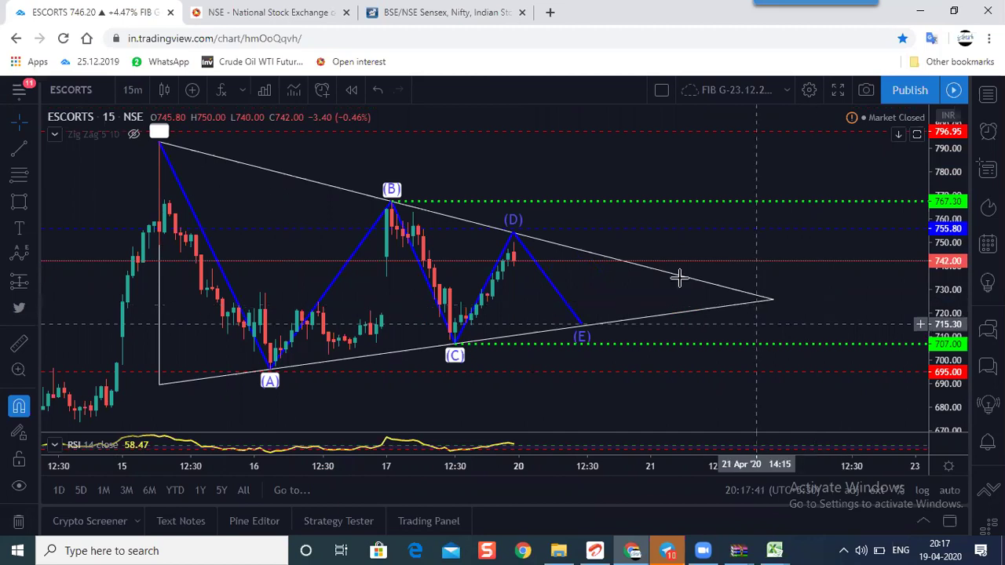
{"action": "left_click", "coordinate": [677, 275]}
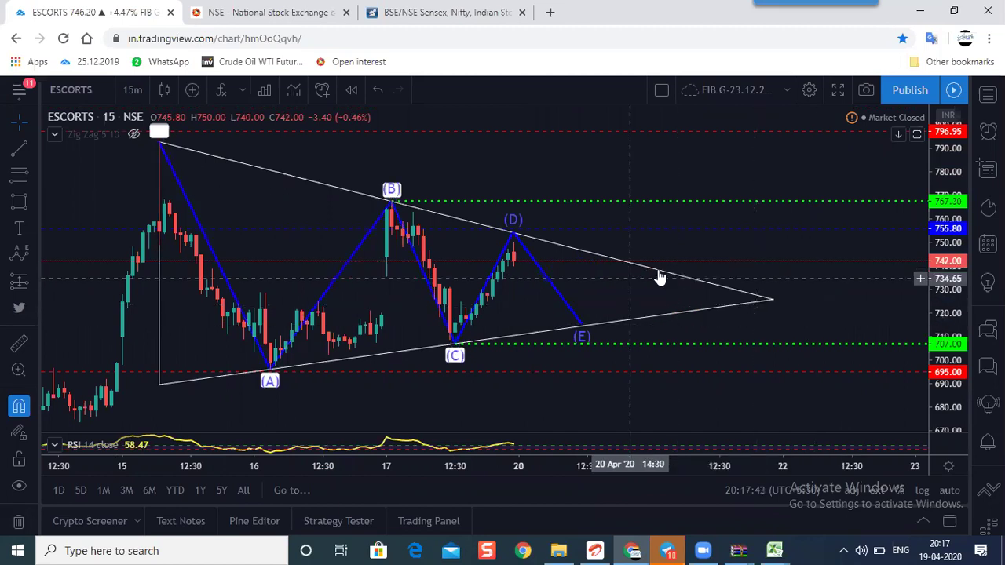
{"action": "left_click", "coordinate": [657, 275]}
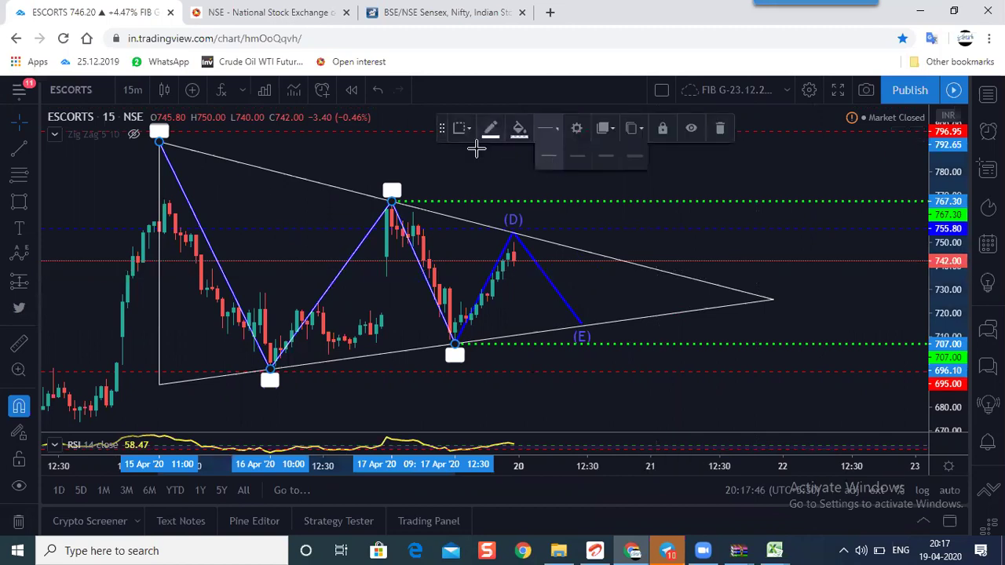
{"action": "left_click", "coordinate": [500, 142]}
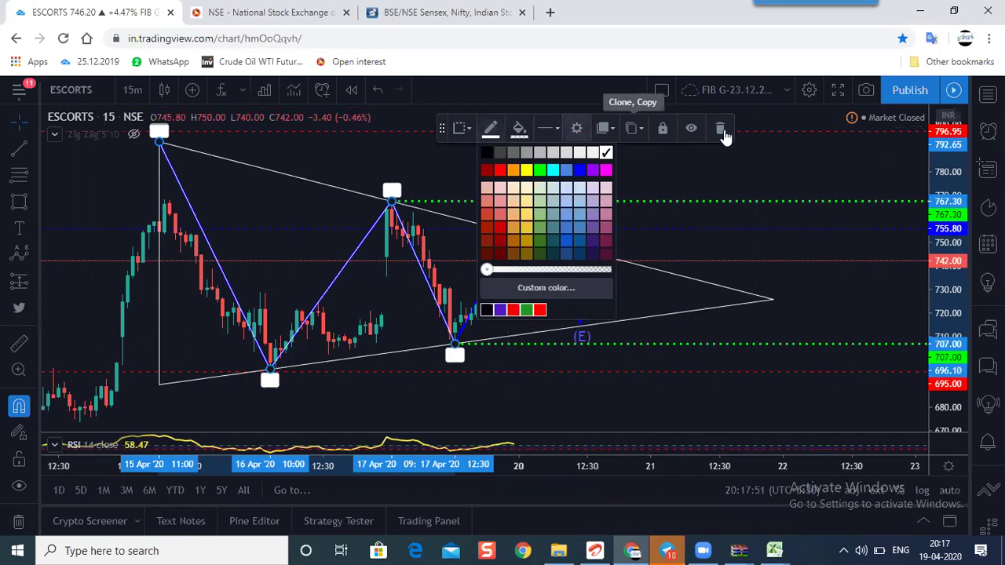
{"action": "left_click", "coordinate": [725, 139]}
{"action": "key", "text": "Delete"}
Turn off the connecting wave lines of the blue Elliott Triangle Wave (ABCDE) so only its labels are drawn.
{"action": "scroll", "coordinate": [662, 330], "scroll_direction": "up", "scroll_amount": 2}
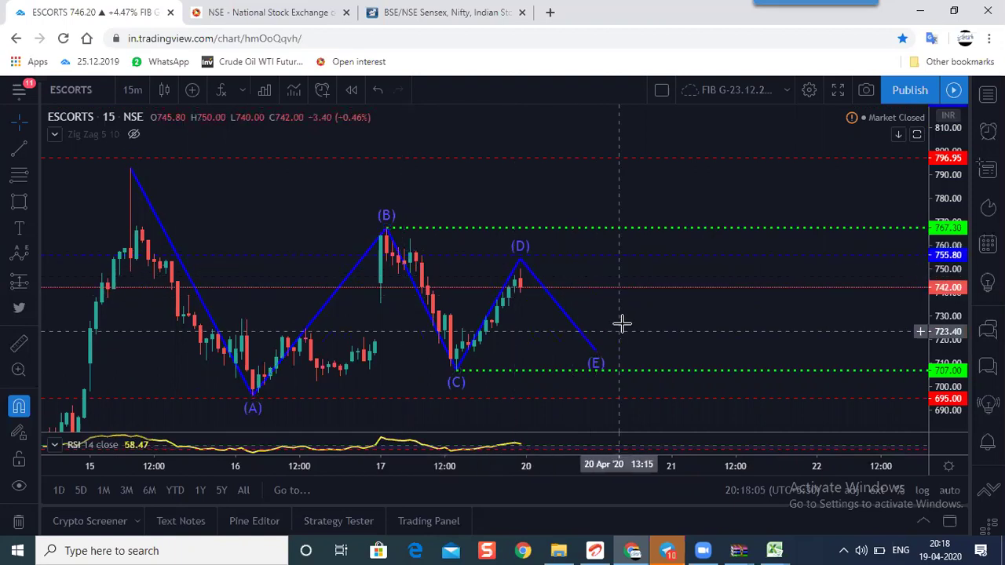
{"action": "left_click_drag", "start_coordinate": [578, 312], "coordinate": [448, 312]}
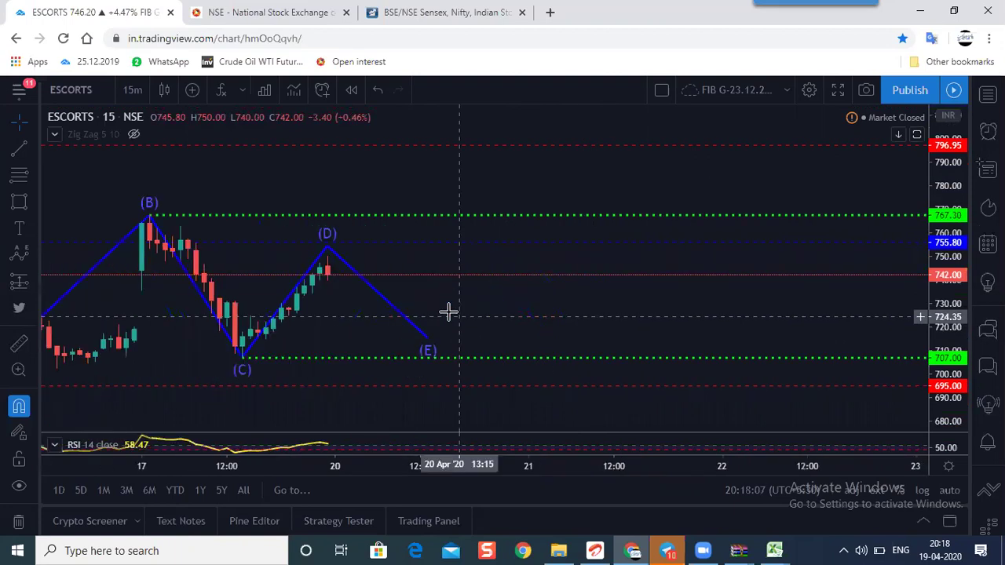
{"action": "left_click", "coordinate": [412, 323]}
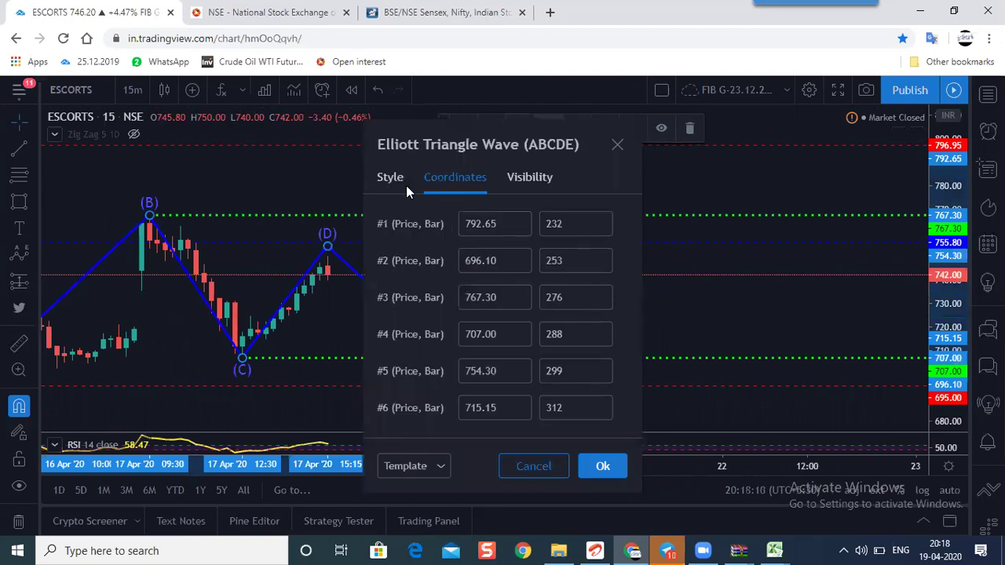
{"action": "left_click", "coordinate": [584, 350]}
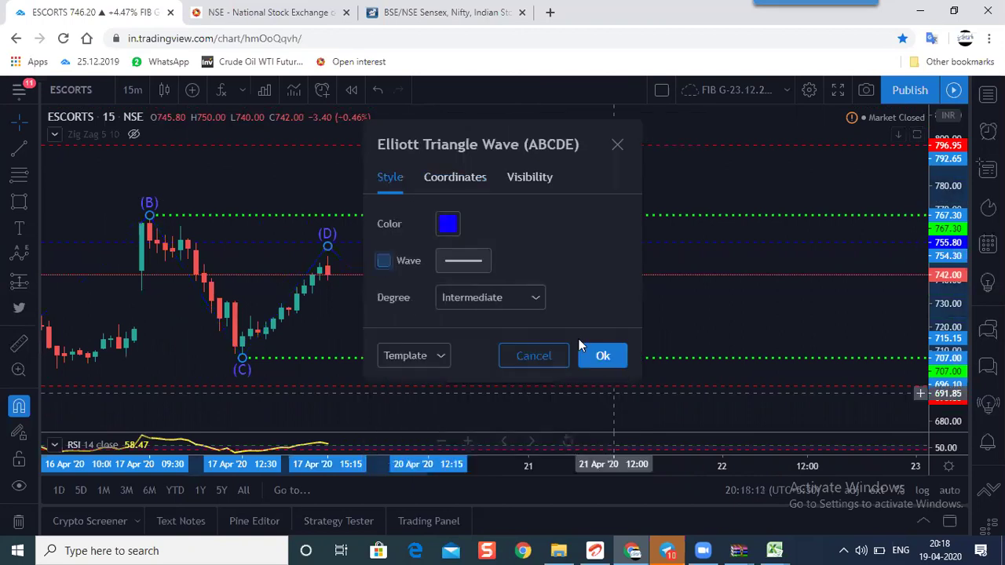
Set the Elliott Triangle Wave's degree to Minute.
{"action": "scroll", "coordinate": [646, 316], "scroll_direction": "down", "scroll_amount": 2}
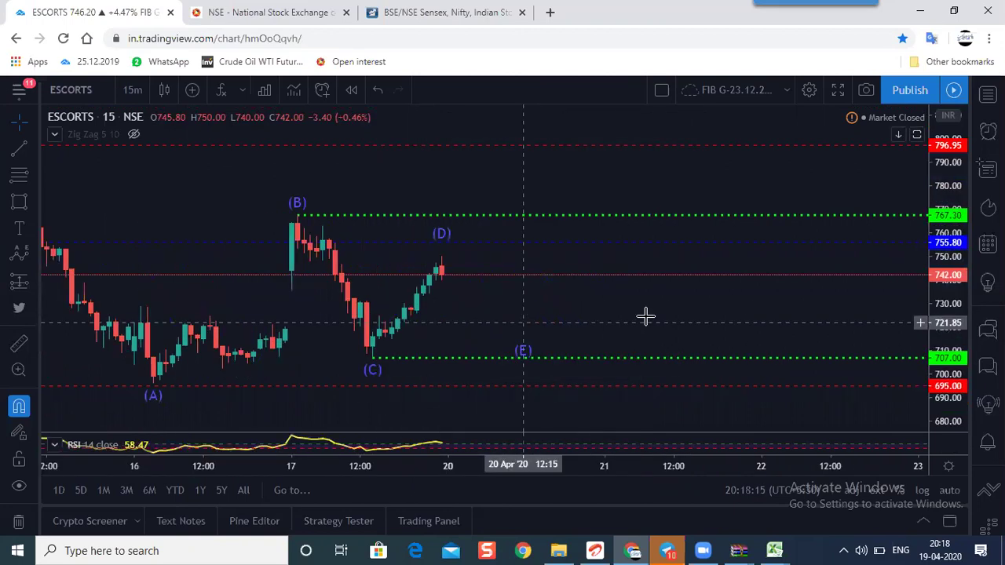
{"action": "scroll", "coordinate": [941, 236], "scroll_direction": "down", "scroll_amount": 2}
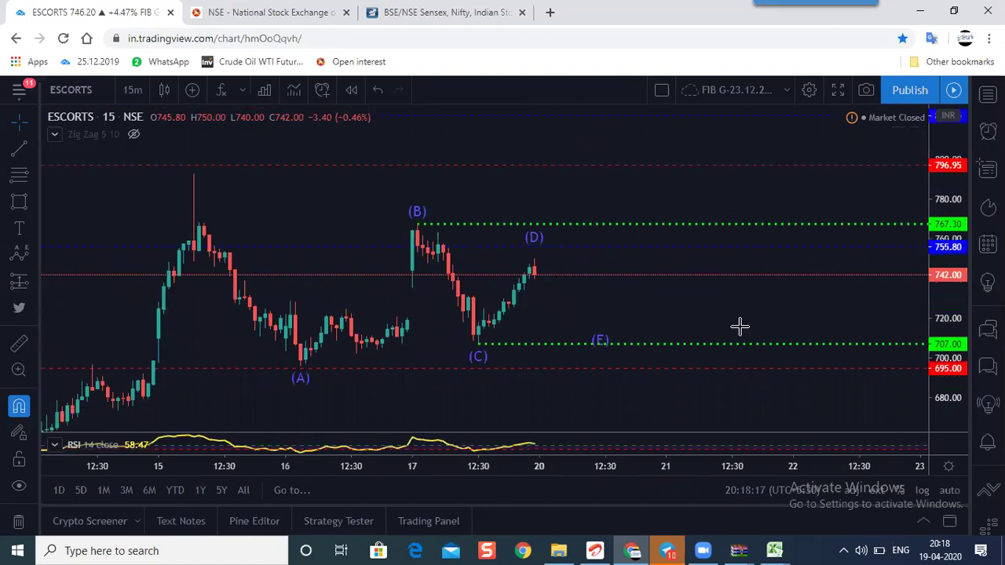
{"action": "scroll", "coordinate": [689, 310], "scroll_direction": "down", "scroll_amount": 1}
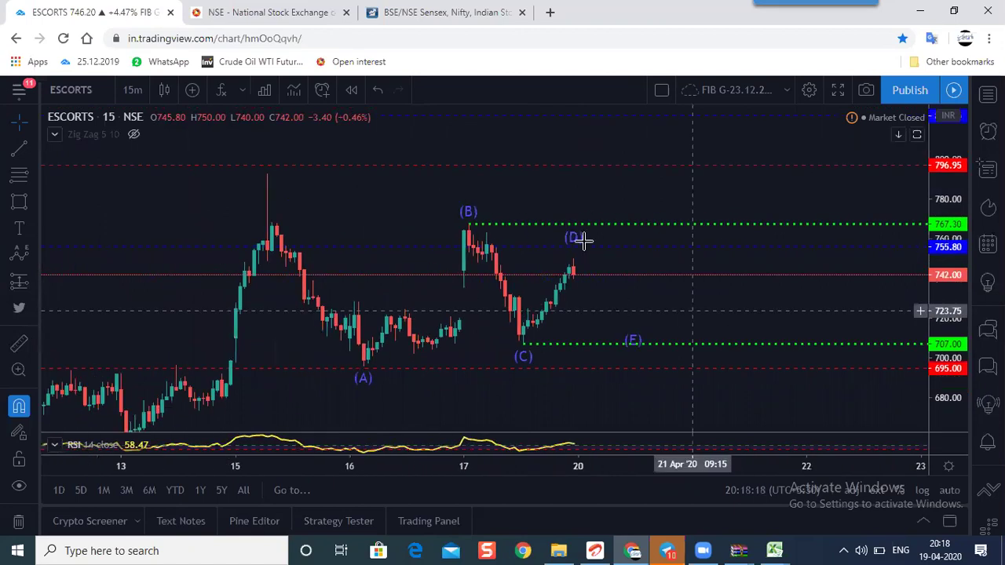
{"action": "left_click", "coordinate": [522, 352]}
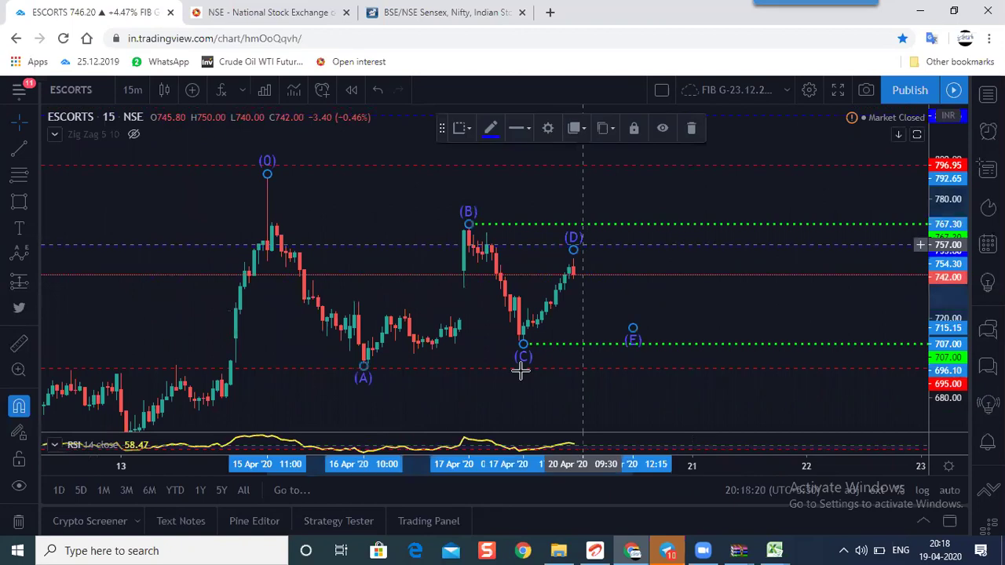
{"action": "double_click", "coordinate": [478, 354]}
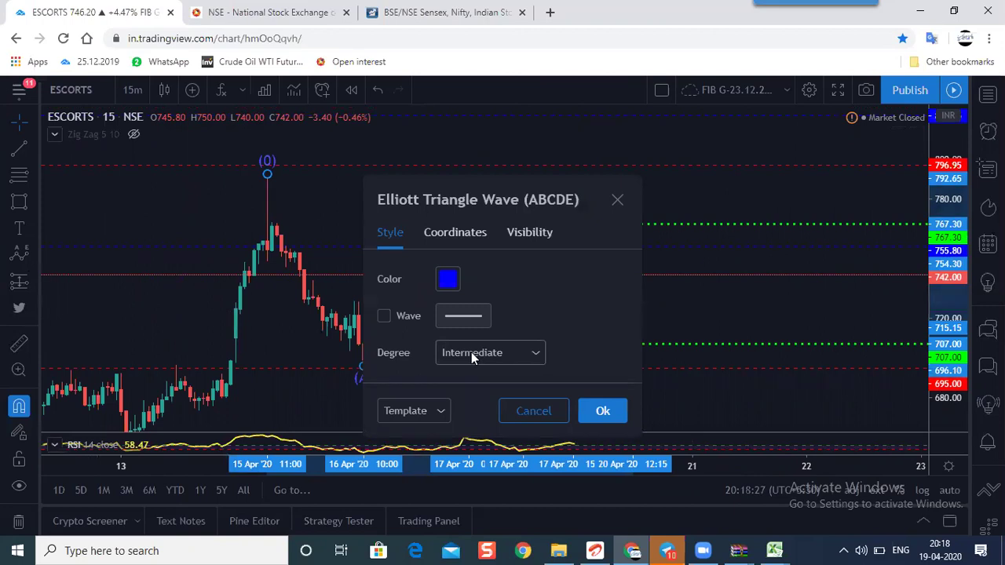
{"action": "left_click", "coordinate": [473, 357]}
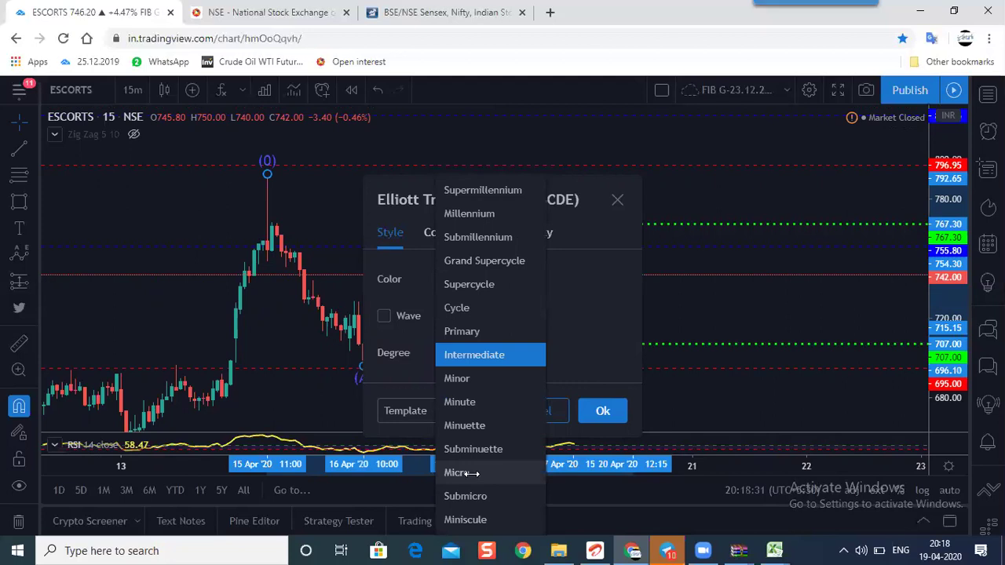
{"action": "left_click", "coordinate": [510, 470]}
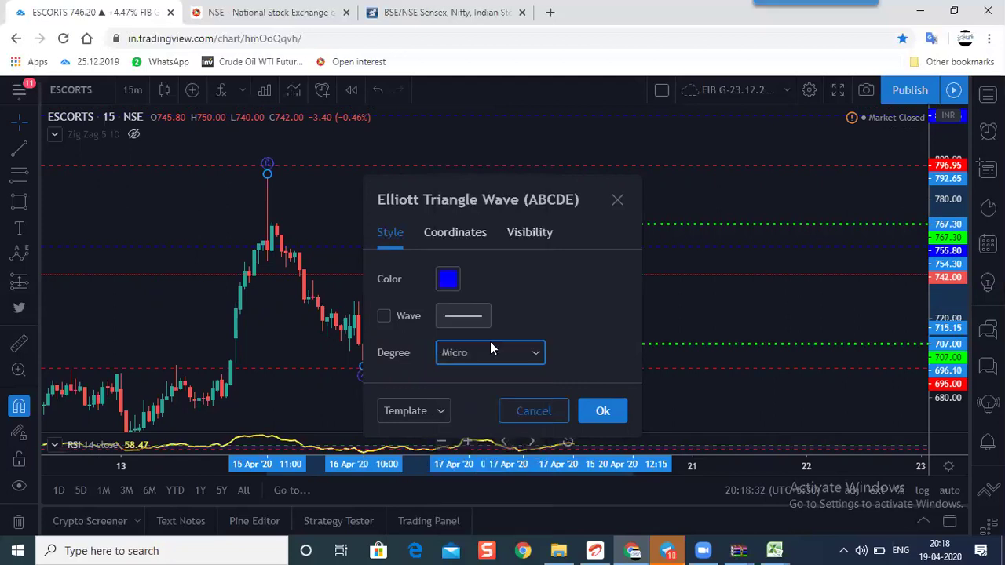
{"action": "key", "text": "space"}
{"action": "left_click", "coordinate": [474, 405]}
{"action": "left_click", "coordinate": [601, 411]}
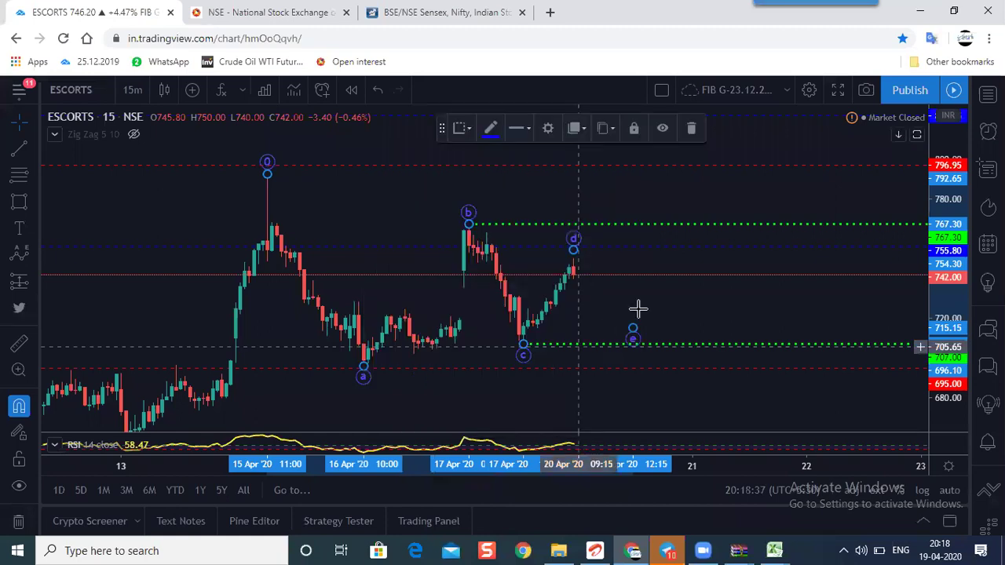
{"action": "left_click", "coordinate": [529, 310]}
Draw a white trend line from point c's 707.00 low on 17 April 12:30 up to about 797 at 20 April 11:30.
{"action": "scroll", "coordinate": [530, 313], "scroll_direction": "up", "scroll_amount": 1}
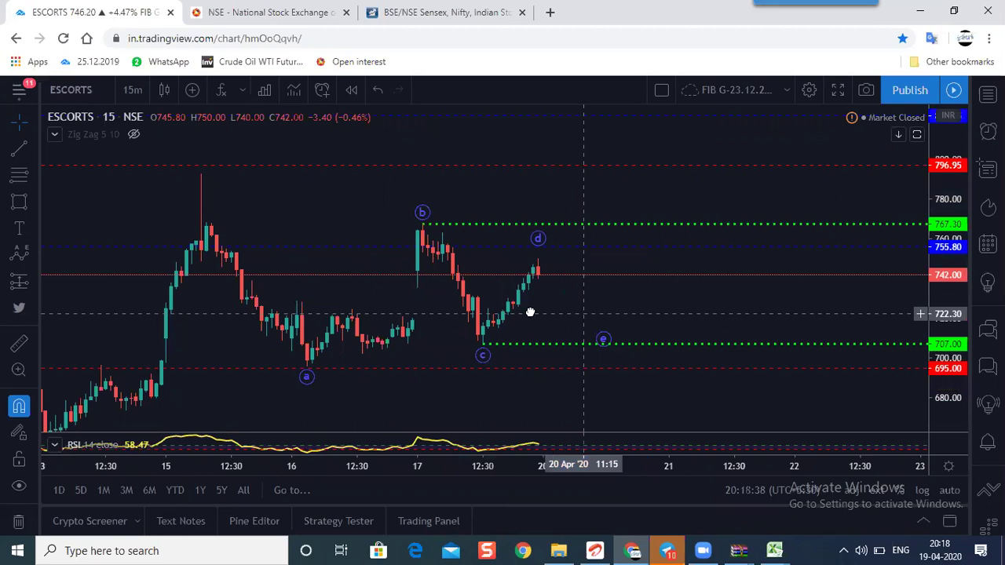
{"action": "scroll", "coordinate": [881, 366], "scroll_direction": "up", "scroll_amount": 1}
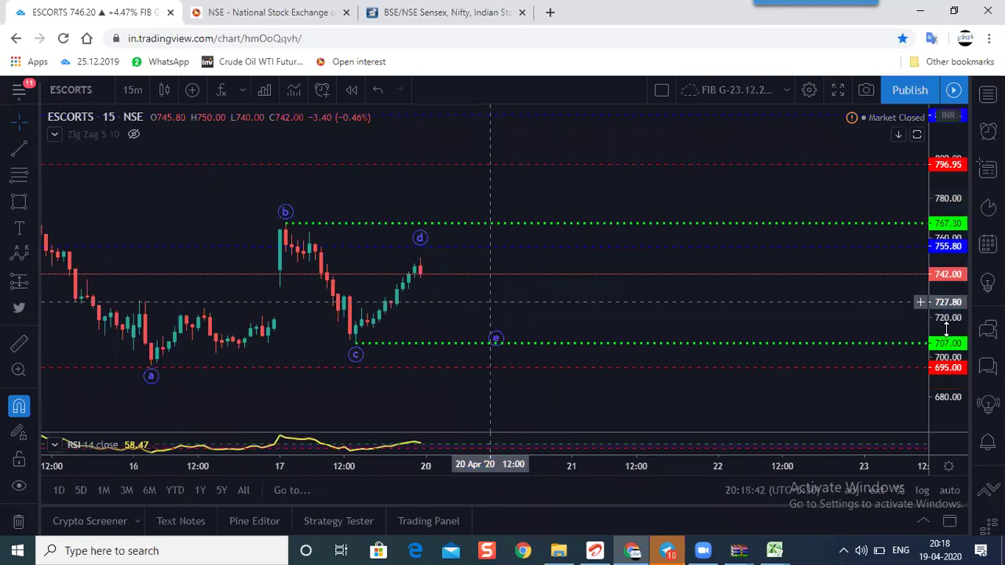
{"action": "scroll", "coordinate": [946, 337], "scroll_direction": "up", "scroll_amount": 1}
{"action": "scroll", "coordinate": [577, 296], "scroll_direction": "down", "scroll_amount": 1}
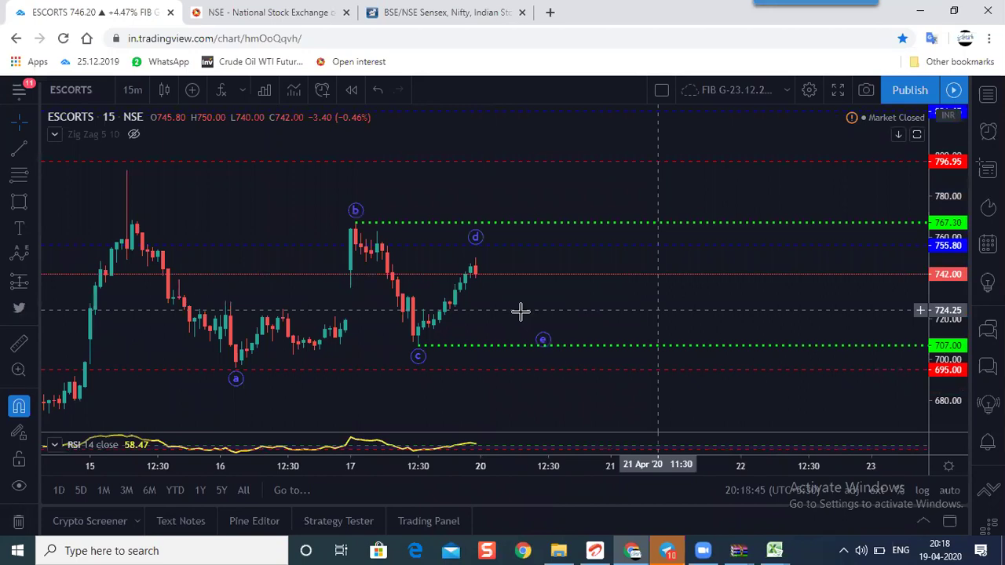
{"action": "scroll", "coordinate": [520, 311], "scroll_direction": "up", "scroll_amount": 1}
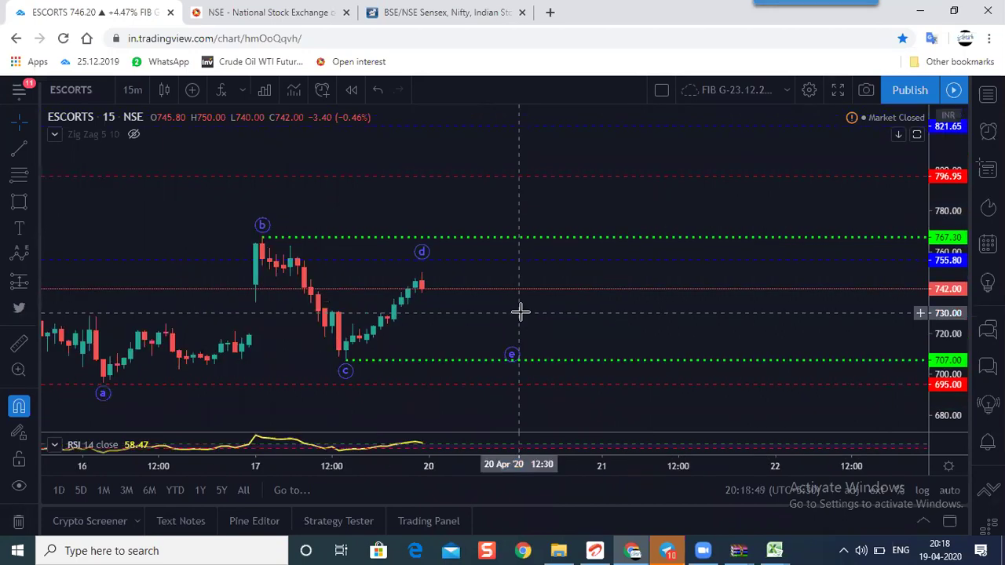
{"action": "left_click_drag", "start_coordinate": [938, 332], "coordinate": [938, 292]}
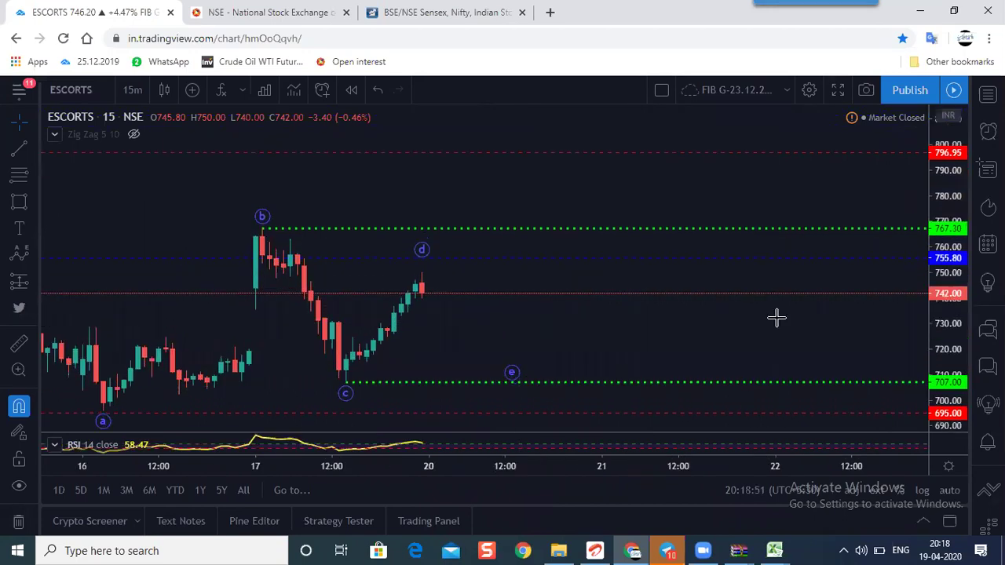
{"action": "scroll", "coordinate": [621, 332], "scroll_direction": "down", "scroll_amount": 1}
{"action": "scroll", "coordinate": [483, 332], "scroll_direction": "up", "scroll_amount": 1}
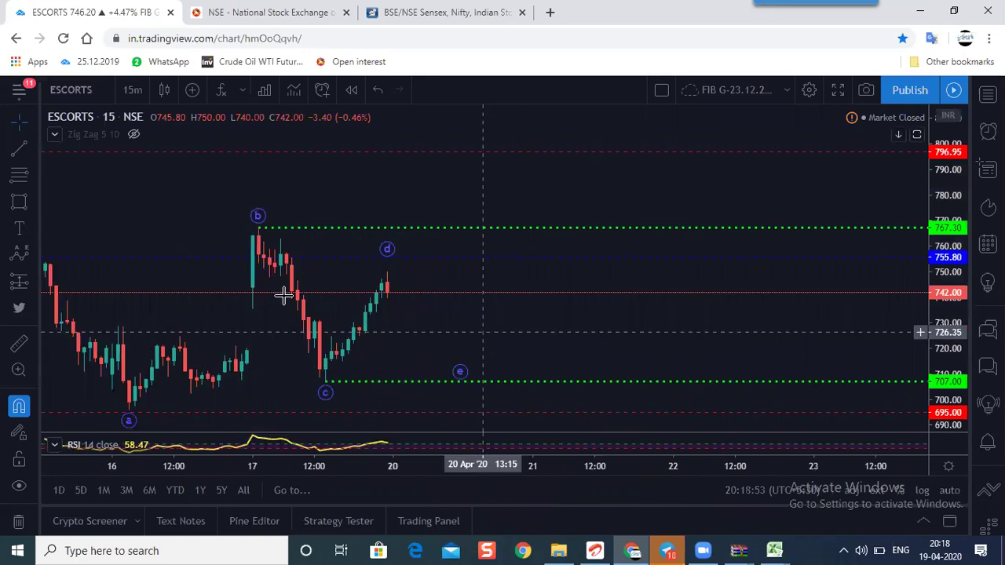
{"action": "left_click", "coordinate": [20, 148]}
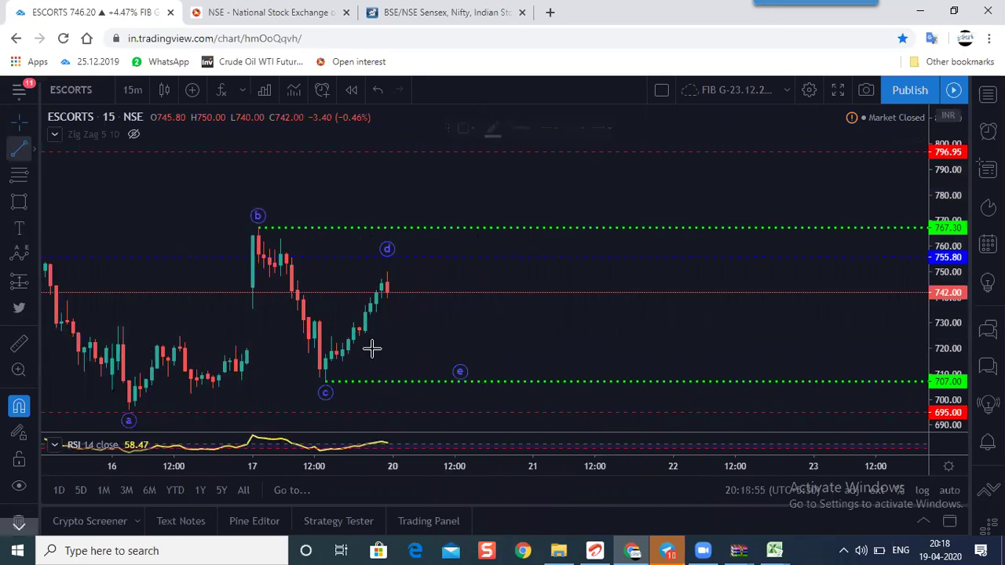
{"action": "left_click", "coordinate": [325, 382]}
{"action": "left_click", "coordinate": [365, 305]}
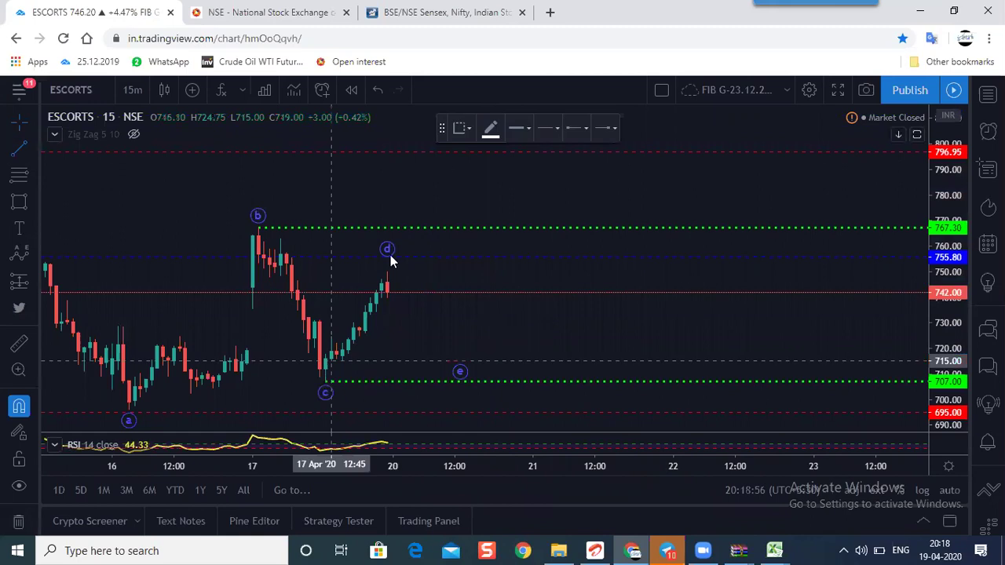
{"action": "left_click", "coordinate": [445, 151]}
Draw a second white trend line from the first line's upper end down to just above the green 767.30 ray.
{"action": "left_click", "coordinate": [19, 147]}
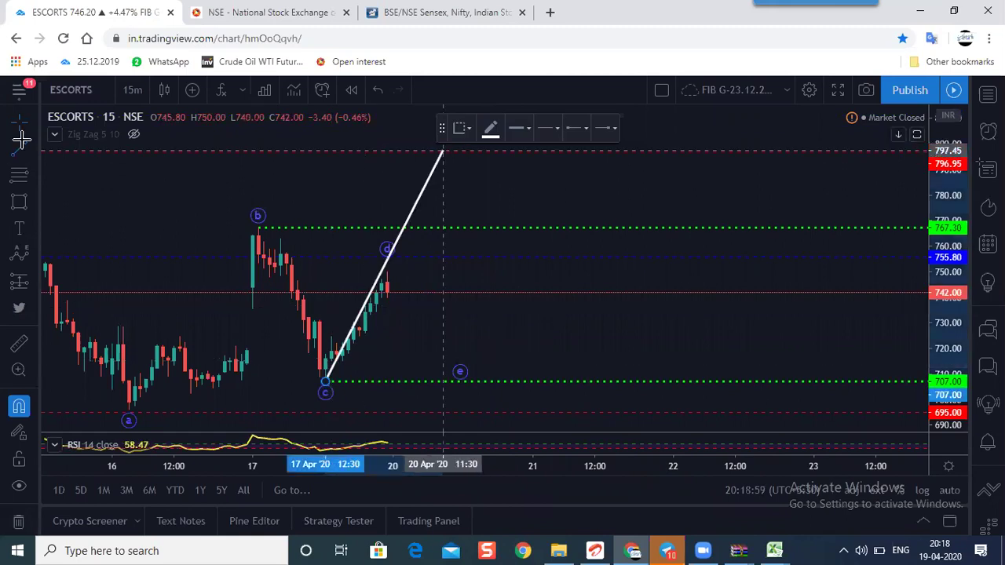
{"action": "left_click", "coordinate": [442, 152]}
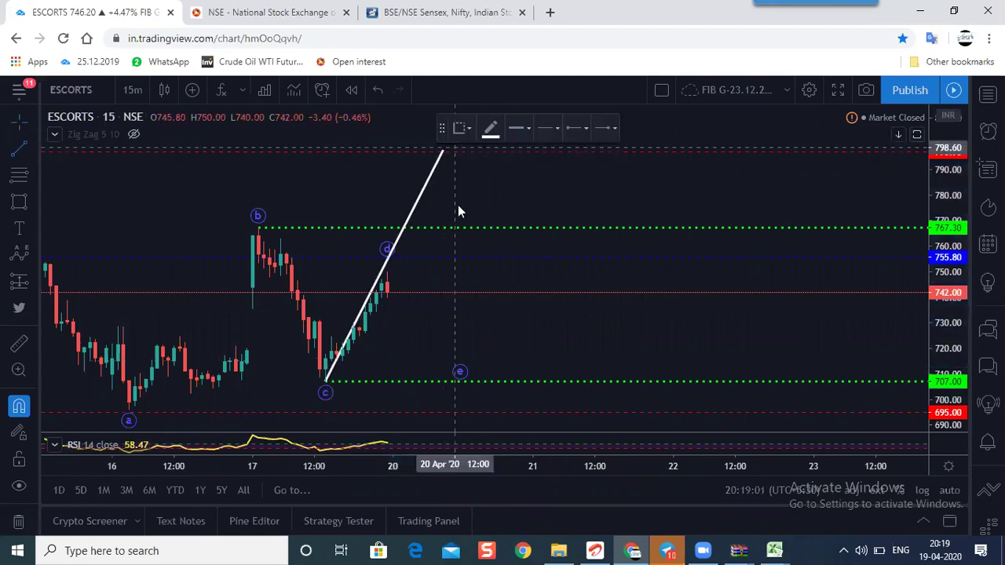
{"action": "left_click", "coordinate": [466, 226]}
{"action": "left_click_drag", "start_coordinate": [514, 201], "coordinate": [455, 251]}
{"action": "left_click", "coordinate": [23, 155]}
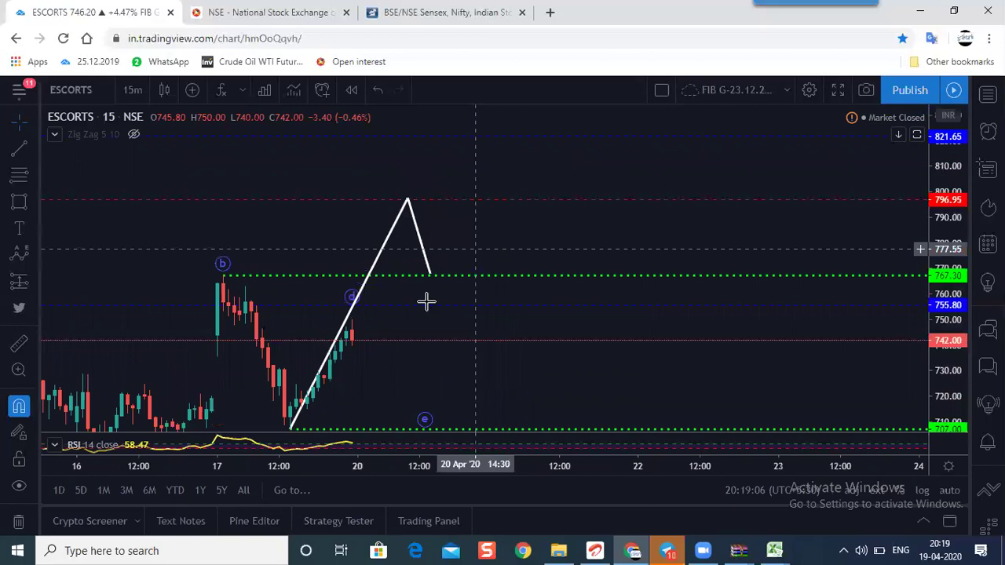
Draw a third white trend line from the second line's lower end up to about 831 at 21 April 09:15.
{"action": "left_click", "coordinate": [430, 278]}
{"action": "left_click", "coordinate": [474, 162]}
{"action": "mouse_move", "coordinate": [505, 195]}
{"action": "left_mouse_down"}
{"action": "mouse_move", "coordinate": [502, 236]}
{"action": "mouse_move", "coordinate": [491, 167]}
{"action": "left_mouse_up"}
{"action": "left_click", "coordinate": [510, 320]}
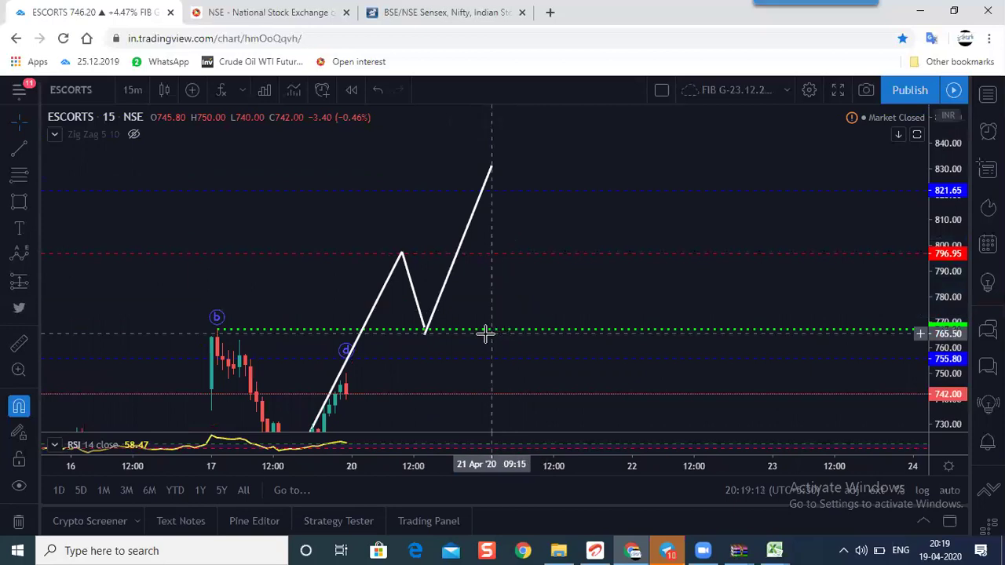
{"action": "left_click", "coordinate": [424, 328]}
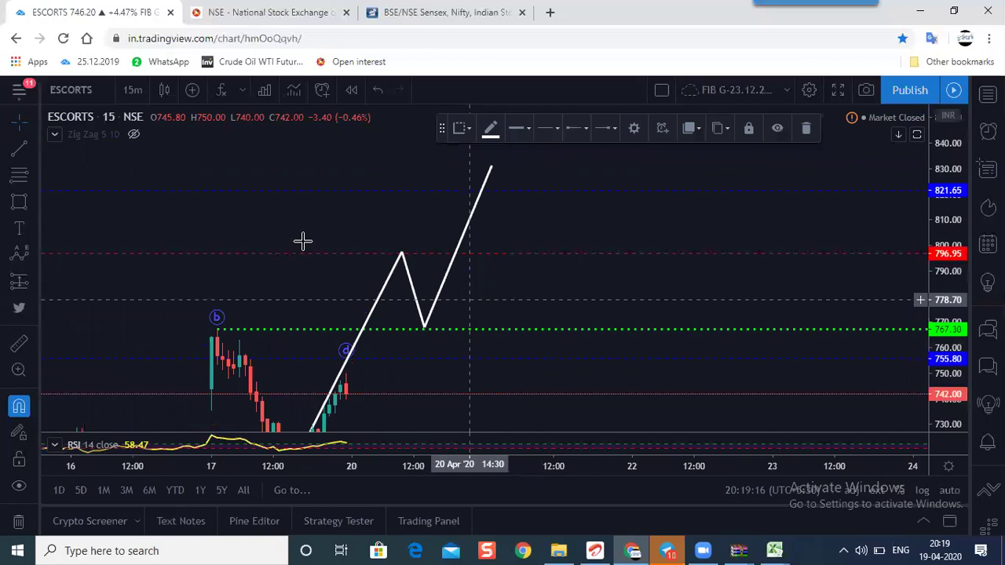
Draw a thin green rectangle along the red 796.95 line and shift it to start around the second trend line's lower end.
{"action": "left_click", "coordinate": [390, 247]}
{"action": "left_click", "coordinate": [537, 248]}
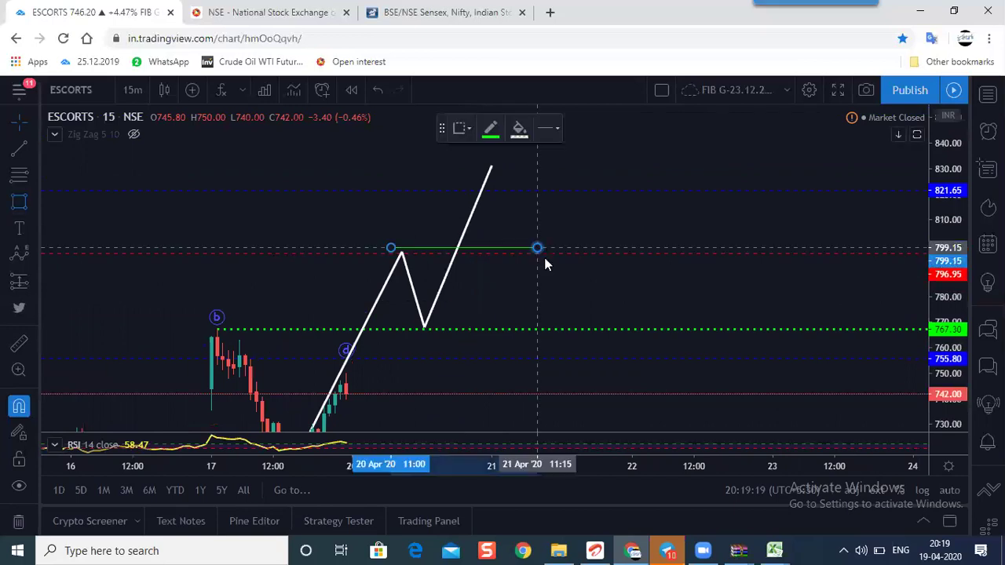
{"action": "left_click", "coordinate": [542, 259]}
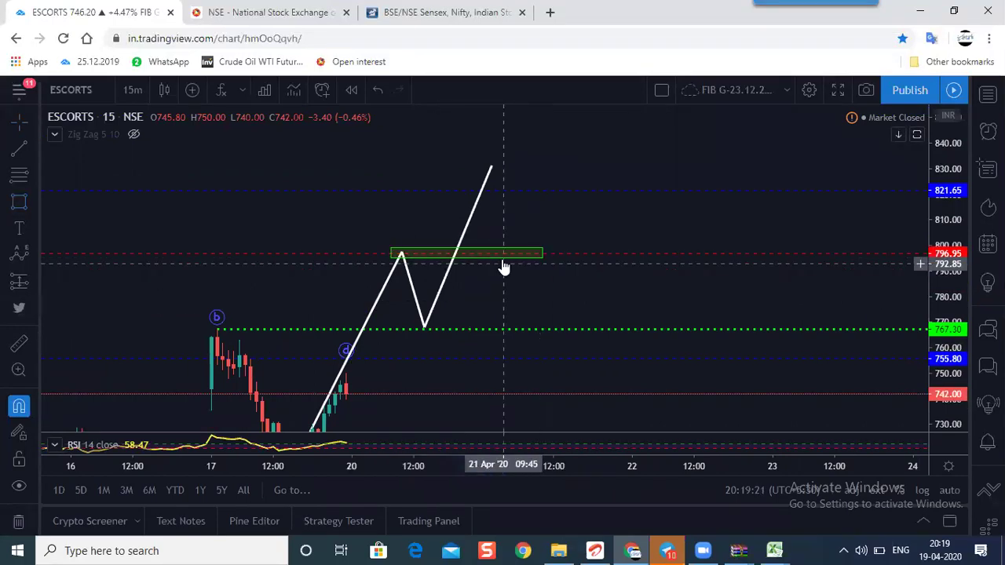
{"action": "left_click_drag", "start_coordinate": [500, 259], "coordinate": [533, 260]}
{"action": "left_click", "coordinate": [500, 285]}
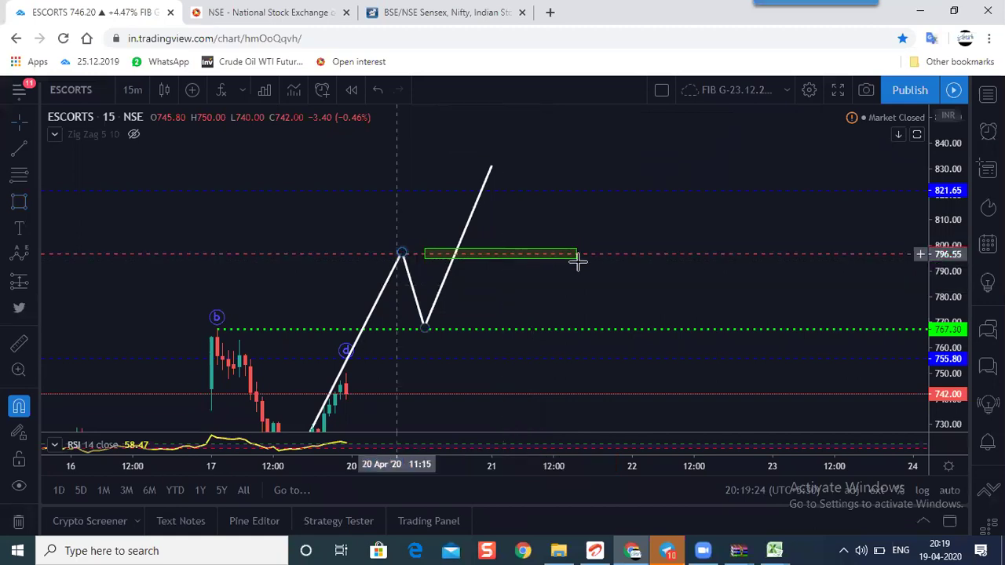
Move the third trend line's upper end down to 820.75 at 20 April 15:15, just below the blue 821.65 line.
{"action": "scroll", "coordinate": [574, 283], "scroll_direction": "down", "scroll_amount": 3}
{"action": "scroll", "coordinate": [405, 271], "scroll_direction": "up", "scroll_amount": 3}
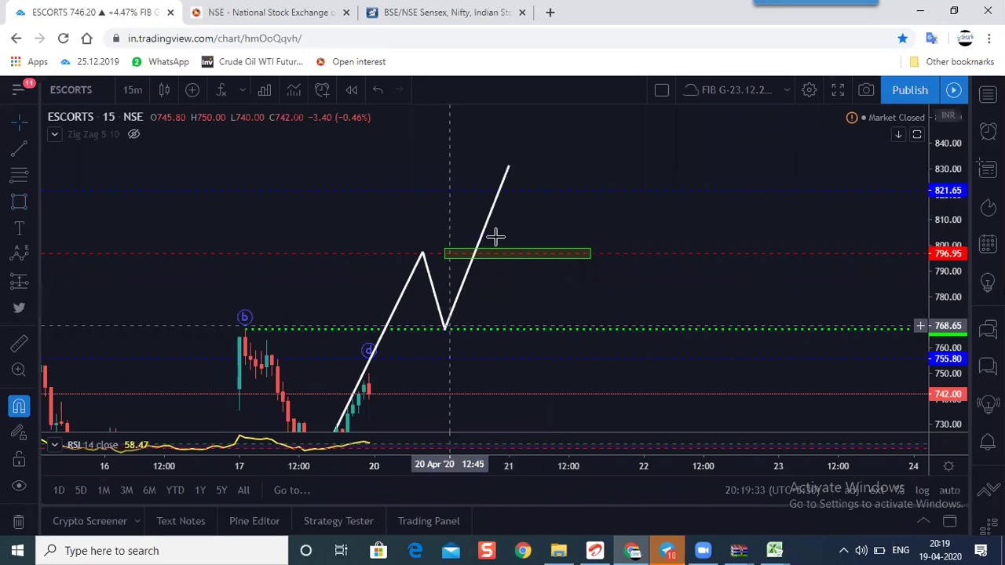
{"action": "mouse_move", "coordinate": [508, 171]}
{"action": "left_mouse_down"}
{"action": "mouse_move", "coordinate": [473, 272]}
{"action": "mouse_move", "coordinate": [503, 192]}
{"action": "left_mouse_up"}
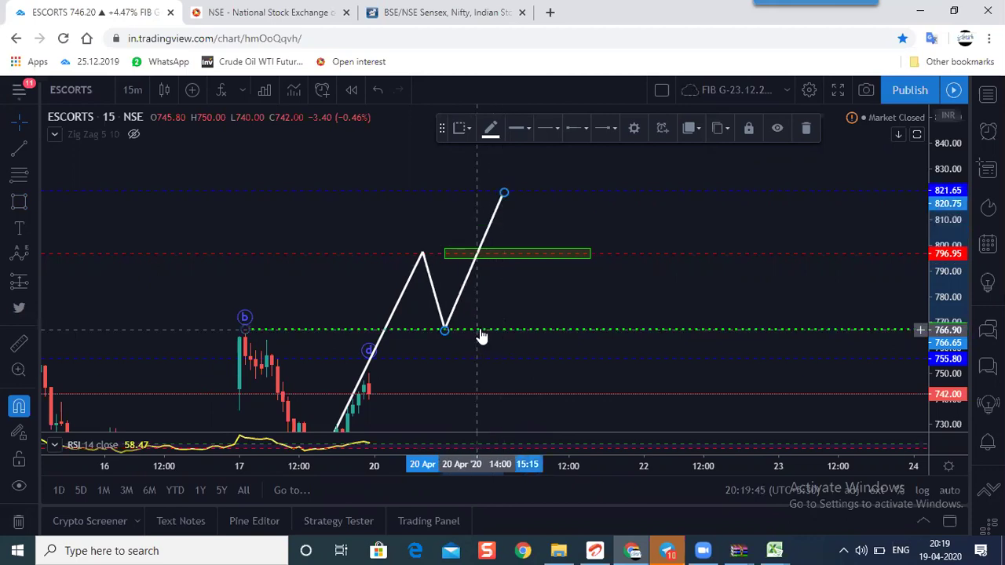
Add the text BUY 770 PE beside the third trend line's lower end, at the green 767.30 ray.
{"action": "left_click_drag", "start_coordinate": [497, 314], "coordinate": [505, 275]}
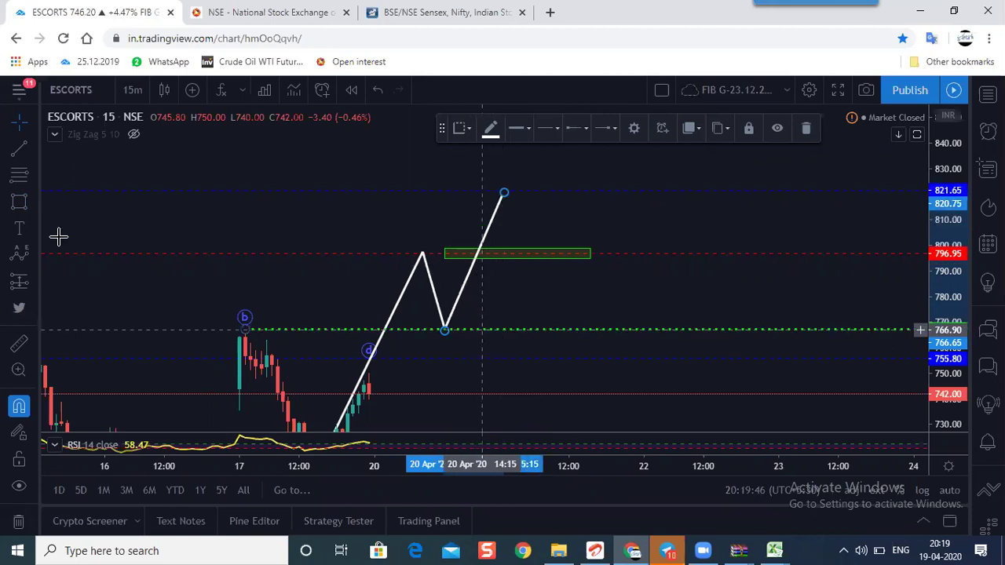
{"action": "left_click", "coordinate": [465, 306]}
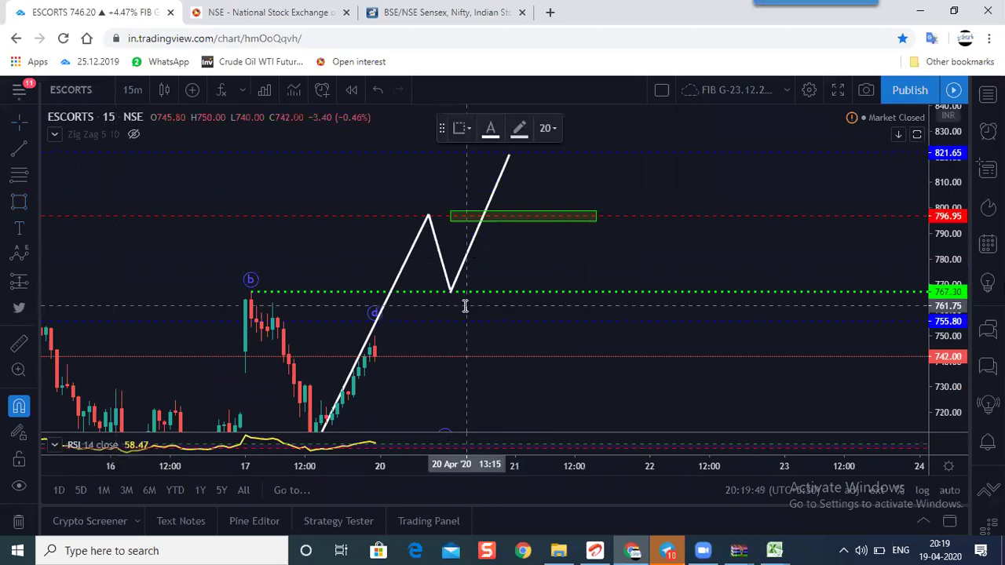
{"action": "type", "text": "770 PE"}
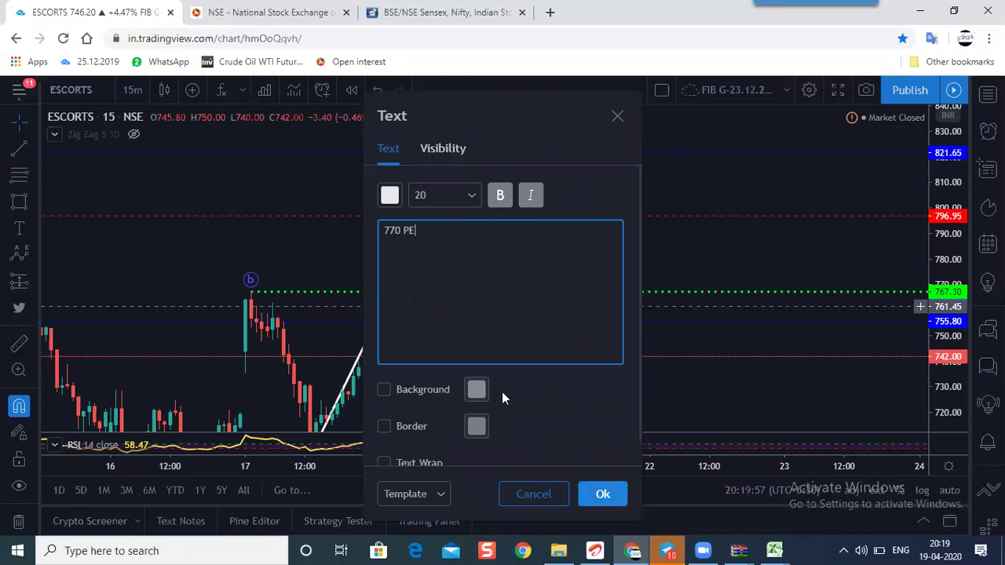
{"action": "key", "text": "ctrl+a"}
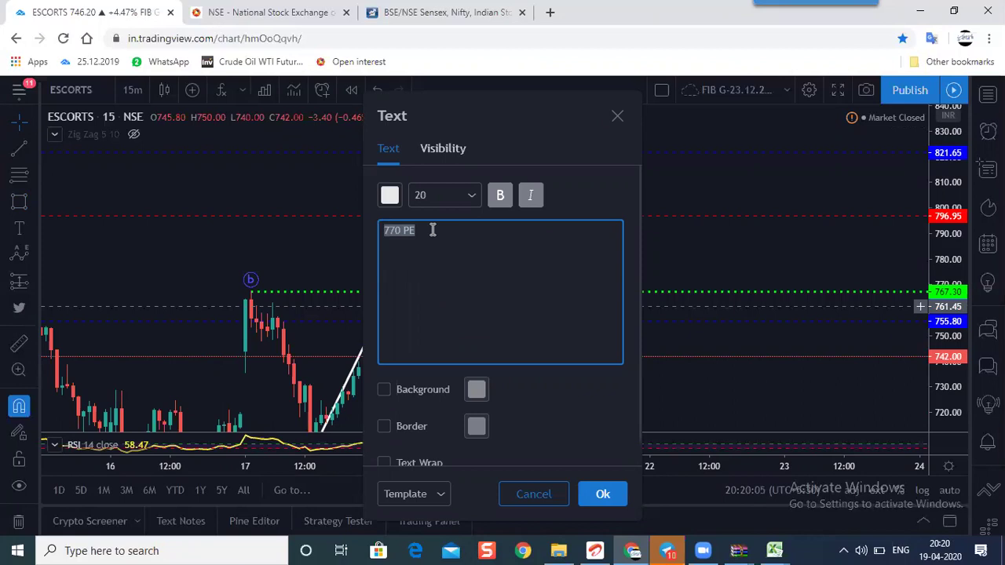
{"action": "type", "text": "BUY 770 PE"}
{"action": "left_click_drag", "start_coordinate": [498, 316], "coordinate": [525, 267]}
{"action": "left_click", "coordinate": [514, 251]}
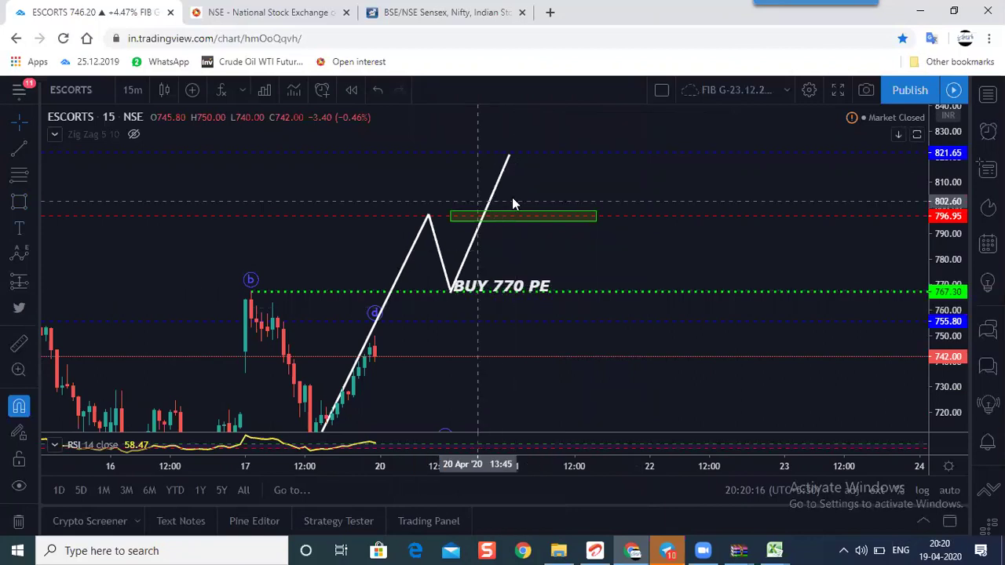
Add the text BUY ABOVE just above the red 796.95 line, beside the third trend line.
{"action": "left_click", "coordinate": [512, 200]}
{"action": "type", "text": "BUY ABOVE"}
{"action": "left_click", "coordinate": [598, 493]}
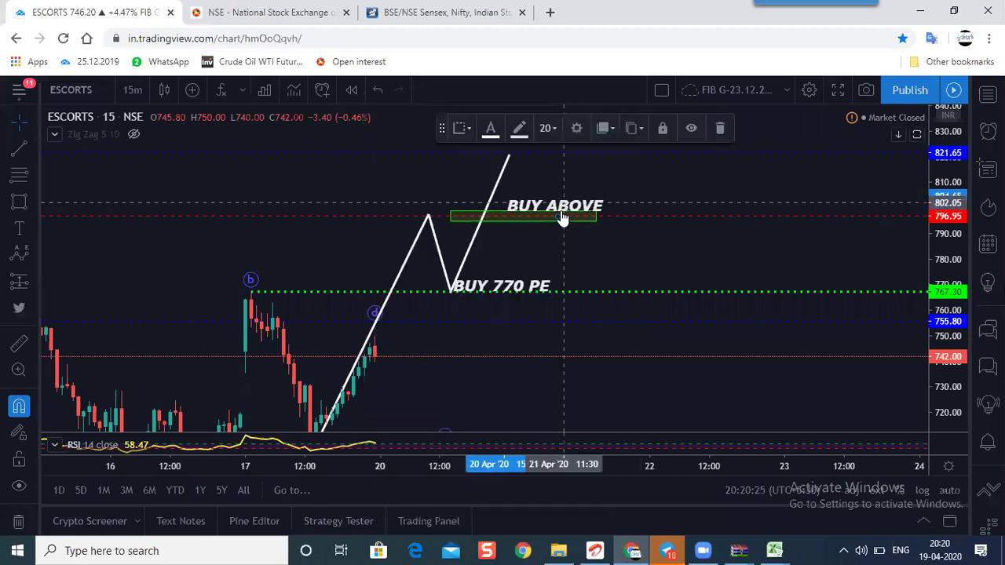
Delete the green rectangle on the red 796.95 line.
{"action": "left_click", "coordinate": [560, 218]}
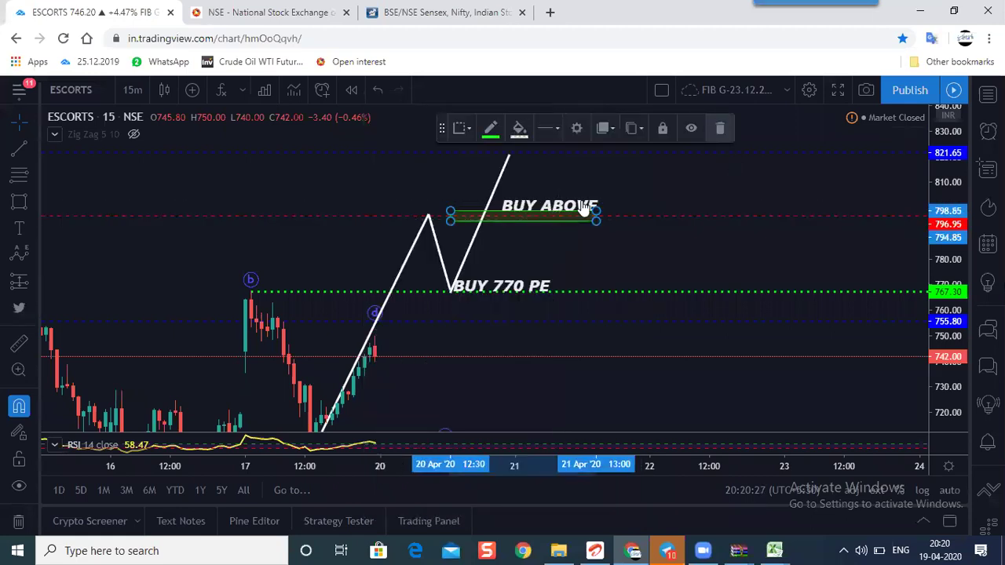
{"action": "left_click", "coordinate": [721, 123]}
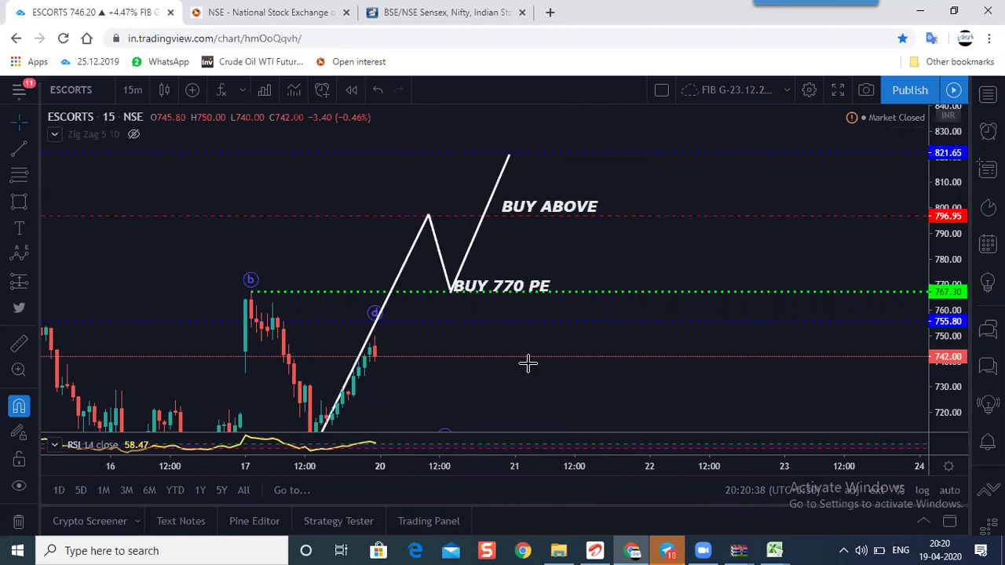
Draw a falling white trend line from 740.00 at the last candle down to about 684 at 20 April 10:15.
{"action": "left_click_drag", "start_coordinate": [939, 324], "coordinate": [938, 390]}
{"action": "left_click_drag", "start_coordinate": [514, 355], "coordinate": [511, 307]}
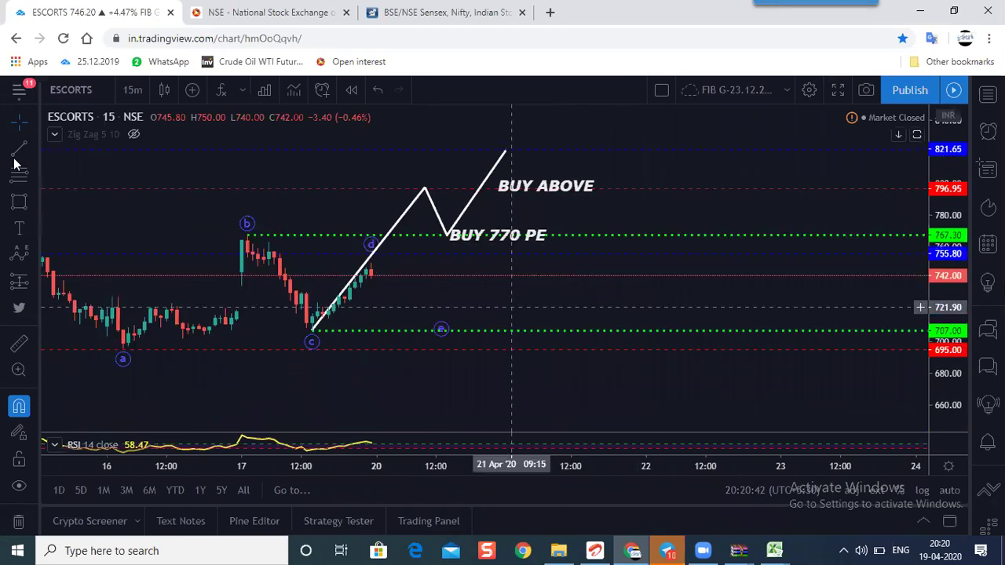
{"action": "left_click_drag", "start_coordinate": [341, 324], "coordinate": [320, 258]}
{"action": "left_click", "coordinate": [374, 263]}
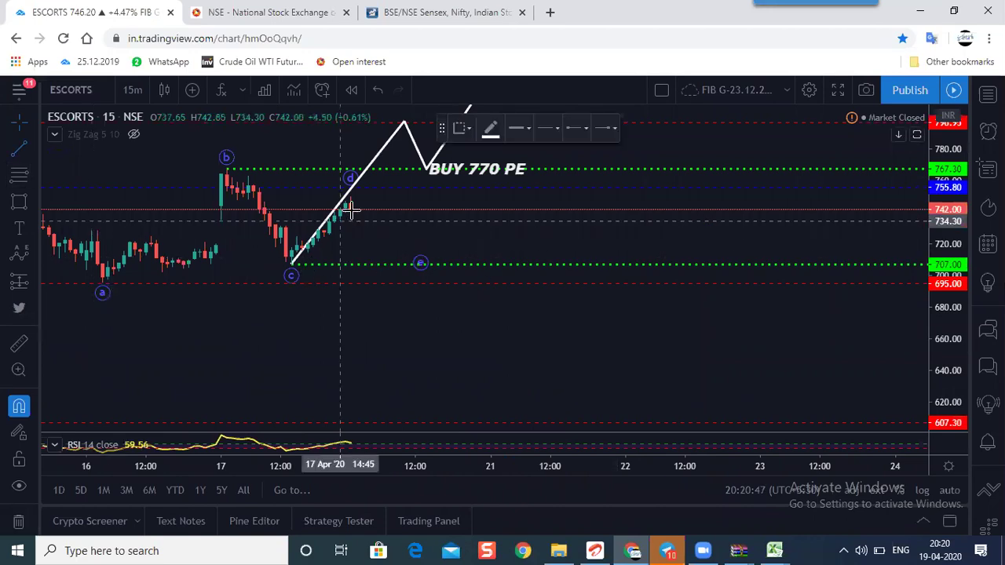
{"action": "left_click", "coordinate": [376, 302]}
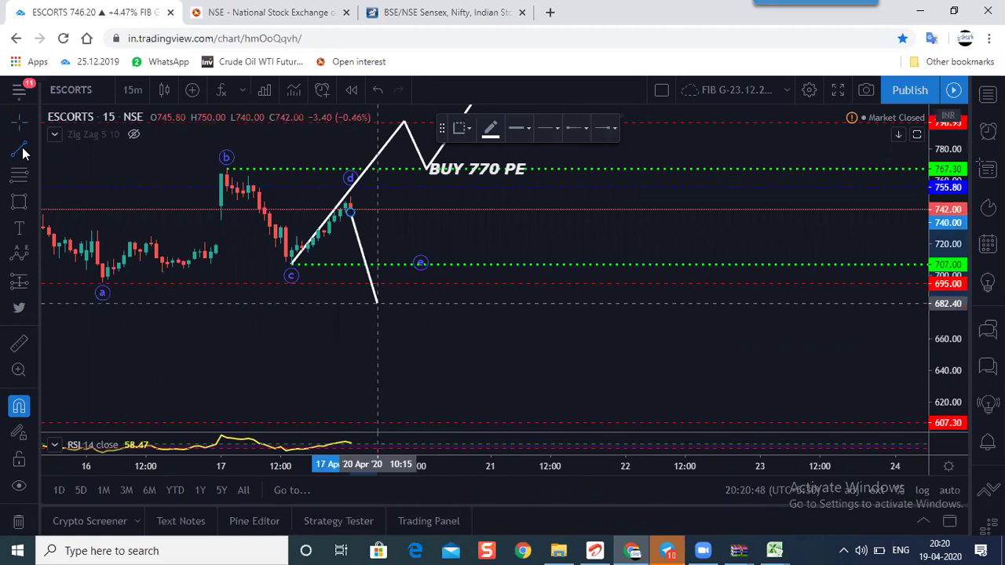
Draw a rising trend line from the falling line's lower end up to 707.05 at 20 April 11:15.
{"action": "left_click", "coordinate": [367, 306]}
{"action": "left_click", "coordinate": [398, 264]}
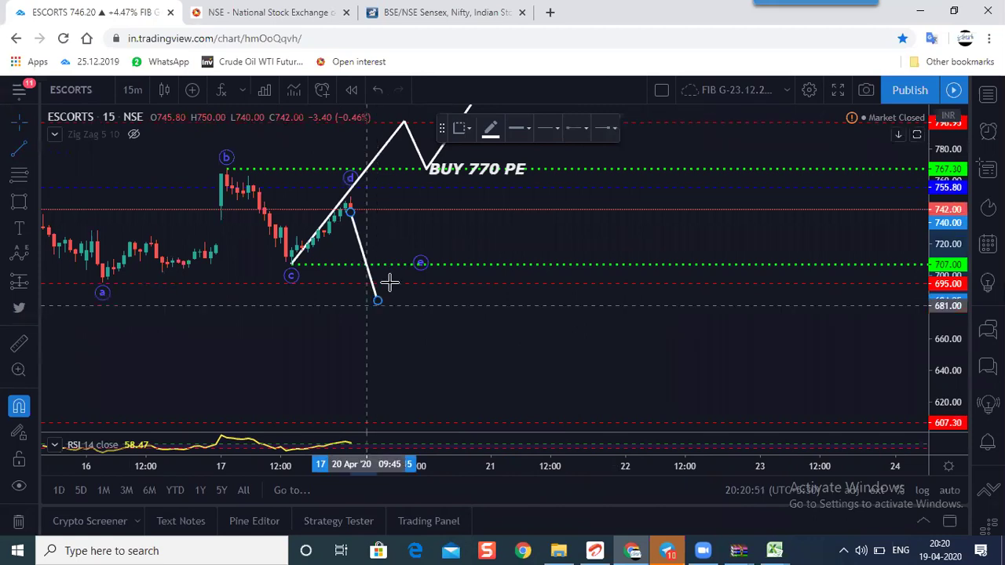
{"action": "left_click_drag", "start_coordinate": [367, 305], "coordinate": [377, 301]}
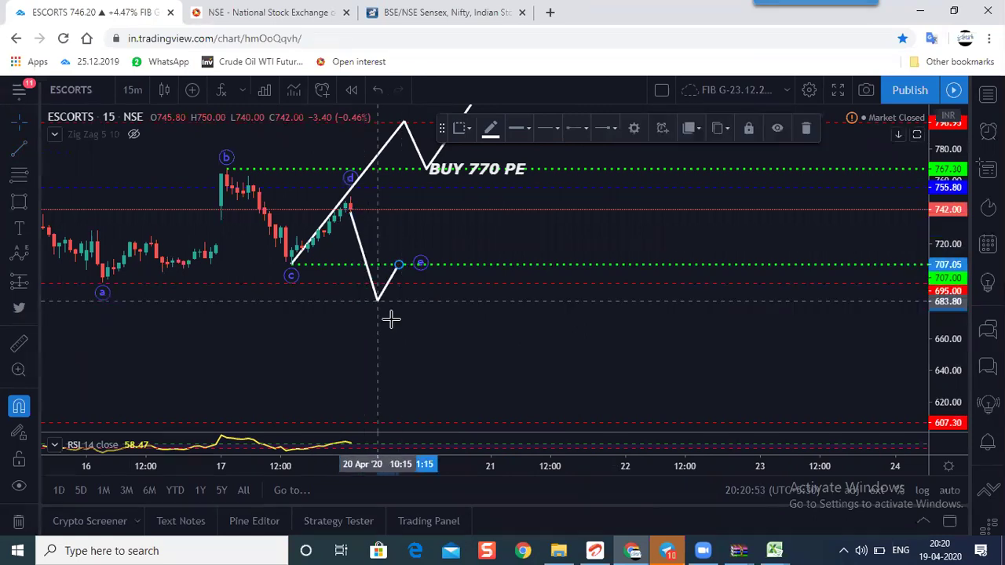
Draw another falling trend line from the rebound's end at the green 707.00 ray down to about 664.
{"action": "left_click", "coordinate": [30, 153]}
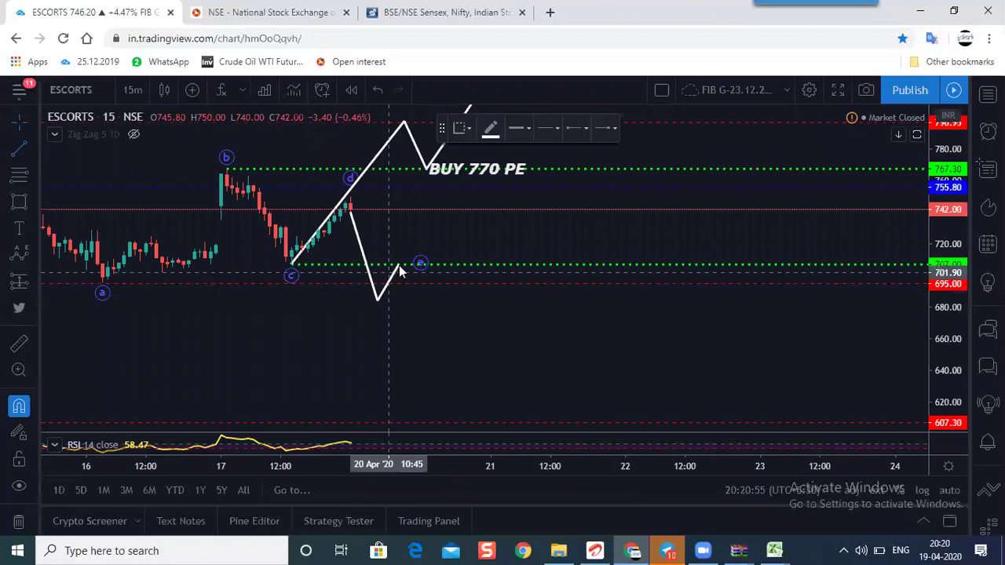
{"action": "left_click_drag", "start_coordinate": [399, 266], "coordinate": [408, 351]}
{"action": "left_click_drag", "start_coordinate": [405, 317], "coordinate": [403, 311]}
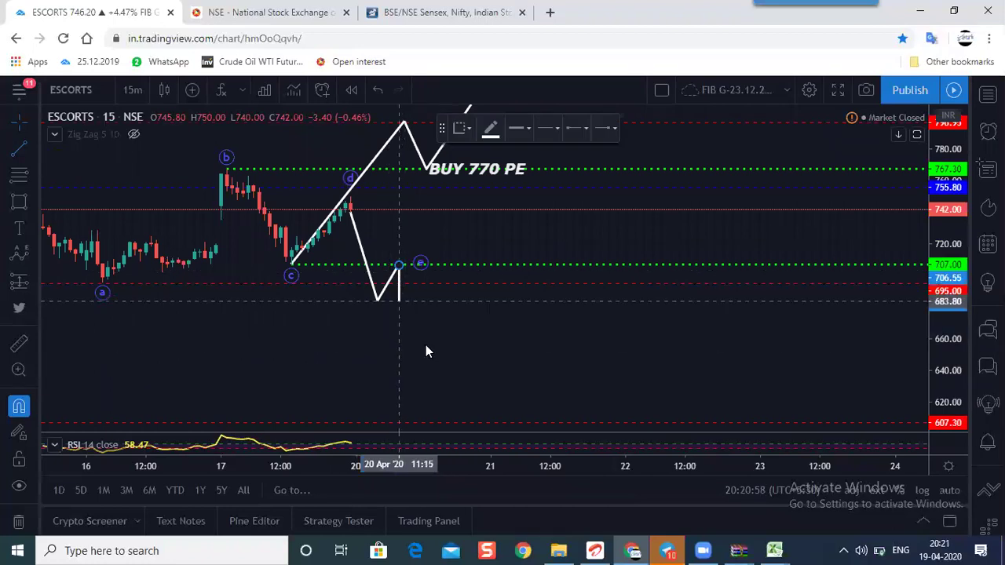
{"action": "left_click", "coordinate": [431, 333]}
{"action": "left_click", "coordinate": [591, 347]}
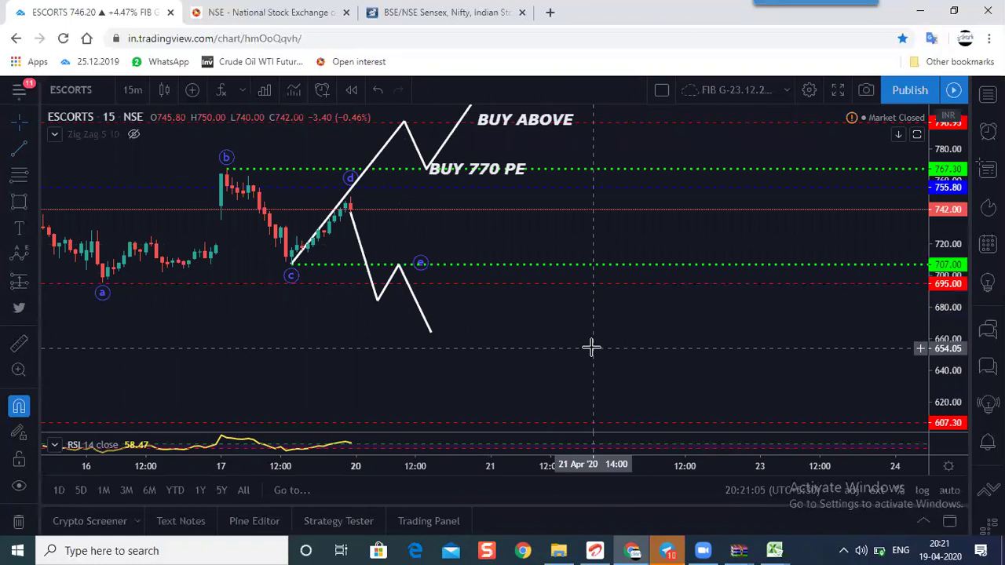
Delete the three trend lines of the downward path below the last candle.
{"action": "left_click", "coordinate": [378, 301]}
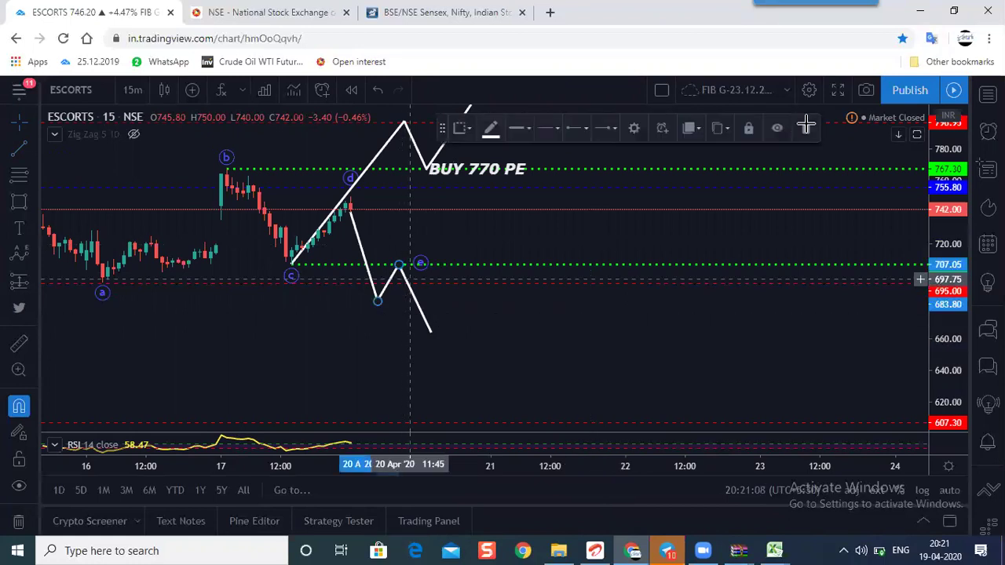
{"action": "left_click", "coordinate": [806, 125]}
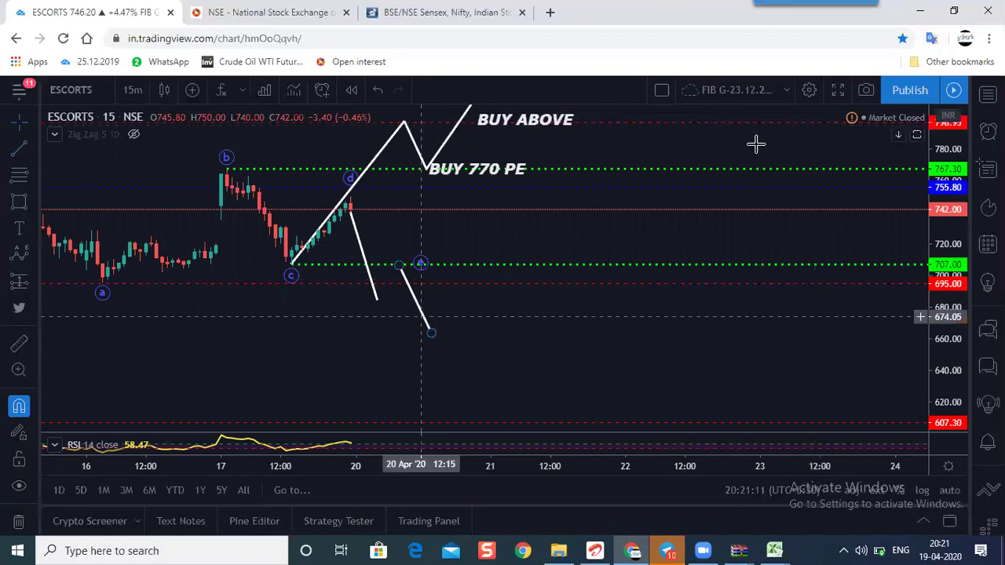
{"action": "left_click", "coordinate": [807, 126]}
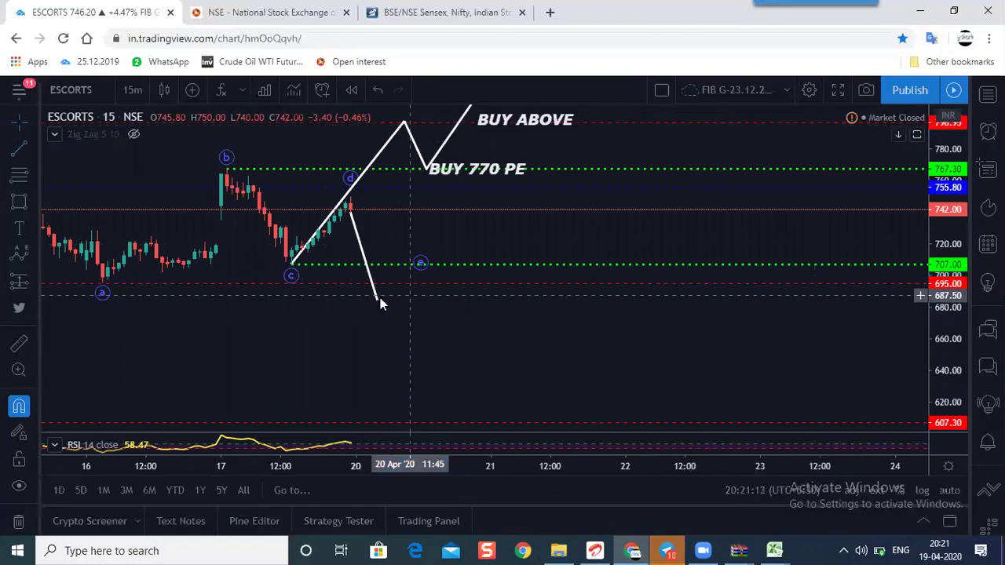
{"action": "left_click", "coordinate": [379, 297]}
{"action": "left_click", "coordinate": [812, 128]}
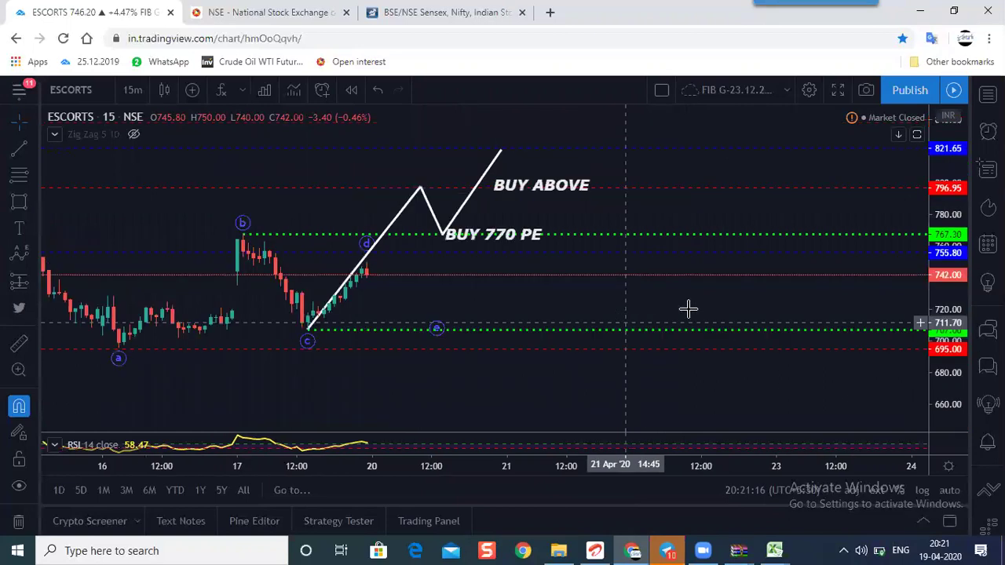
Move the BUY 770 PE text clear of the trend lines and align the third line's lower end with the second line's end.
{"action": "scroll", "coordinate": [713, 298], "scroll_direction": "down", "scroll_amount": 2}
{"action": "scroll", "coordinate": [717, 360], "scroll_direction": "up", "scroll_amount": 1}
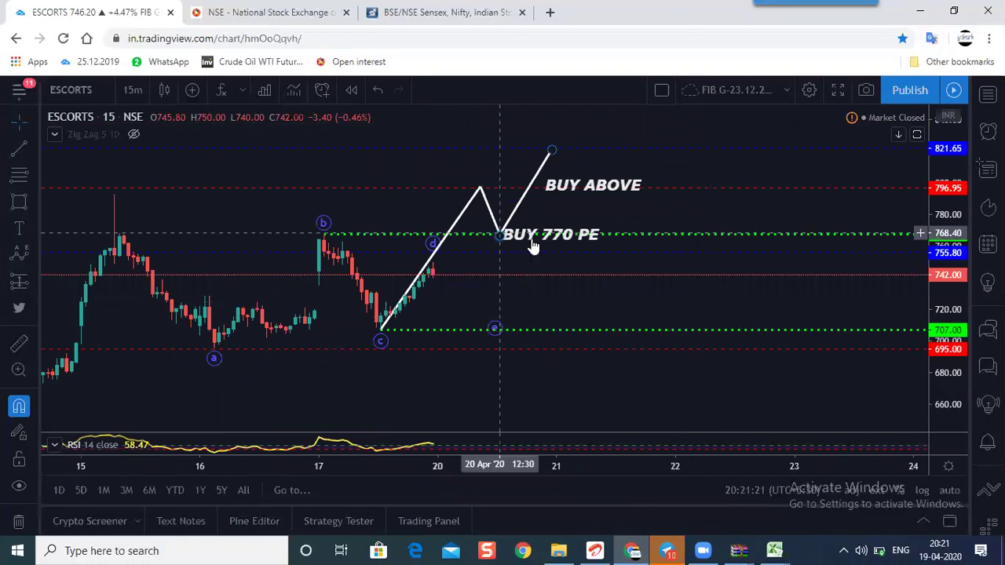
{"action": "mouse_move", "coordinate": [531, 232]}
{"action": "left_mouse_down"}
{"action": "mouse_move", "coordinate": [568, 225]}
{"action": "mouse_move", "coordinate": [558, 224]}
{"action": "left_mouse_up"}
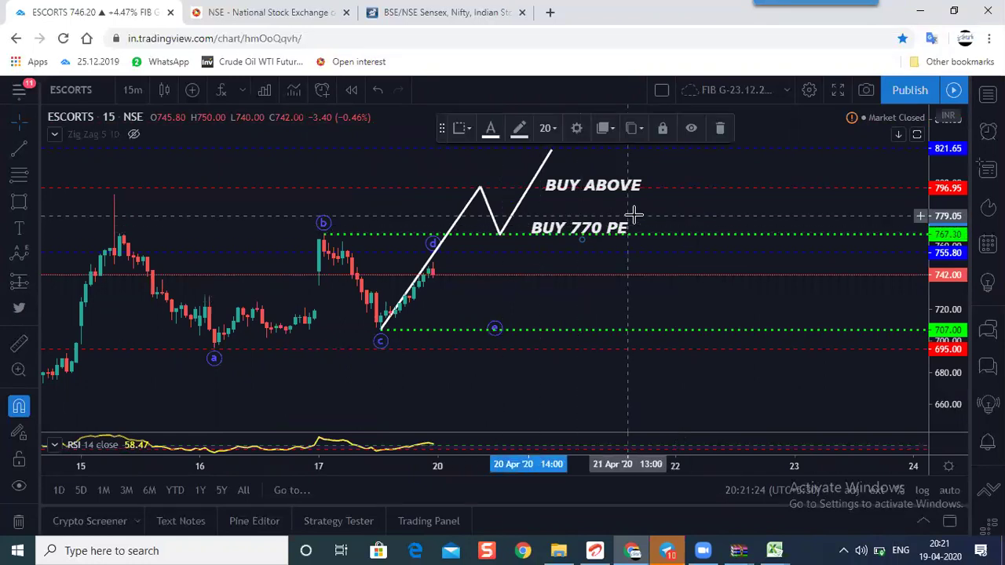
{"action": "left_click", "coordinate": [501, 234]}
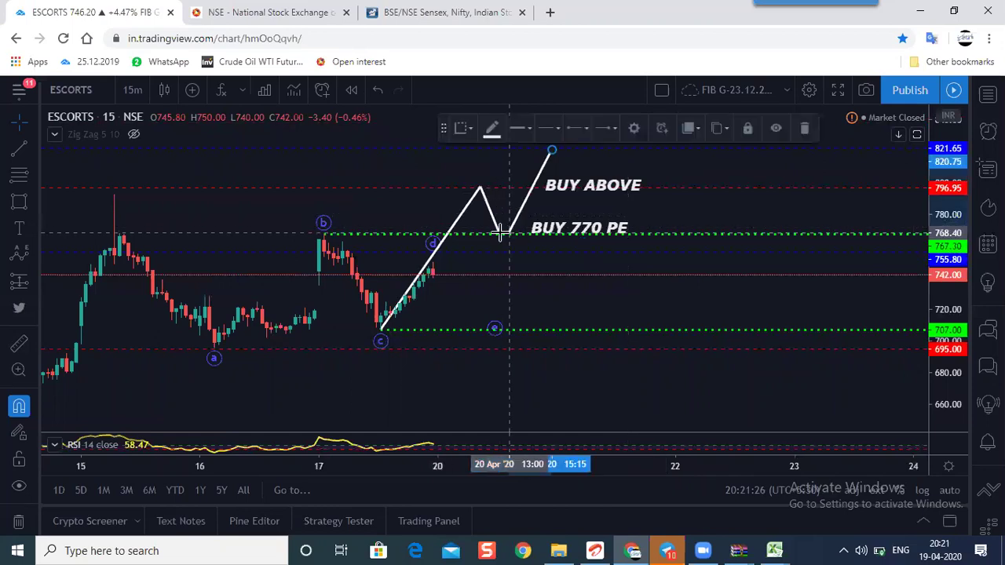
{"action": "left_click", "coordinate": [633, 289]}
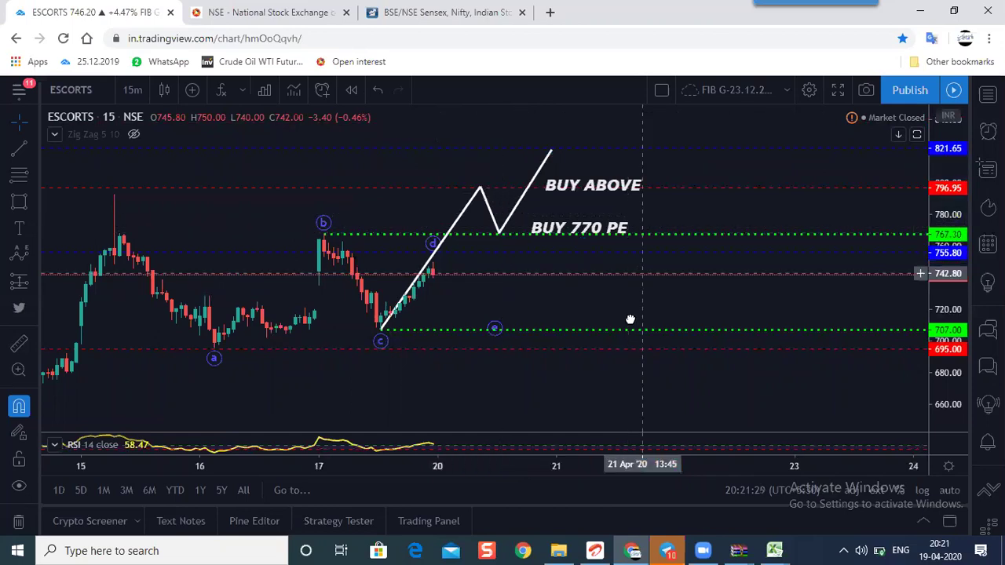
{"action": "left_click_drag", "start_coordinate": [630, 303], "coordinate": [630, 320]}
{"action": "scroll", "coordinate": [518, 314], "scroll_direction": "up", "scroll_amount": 2}
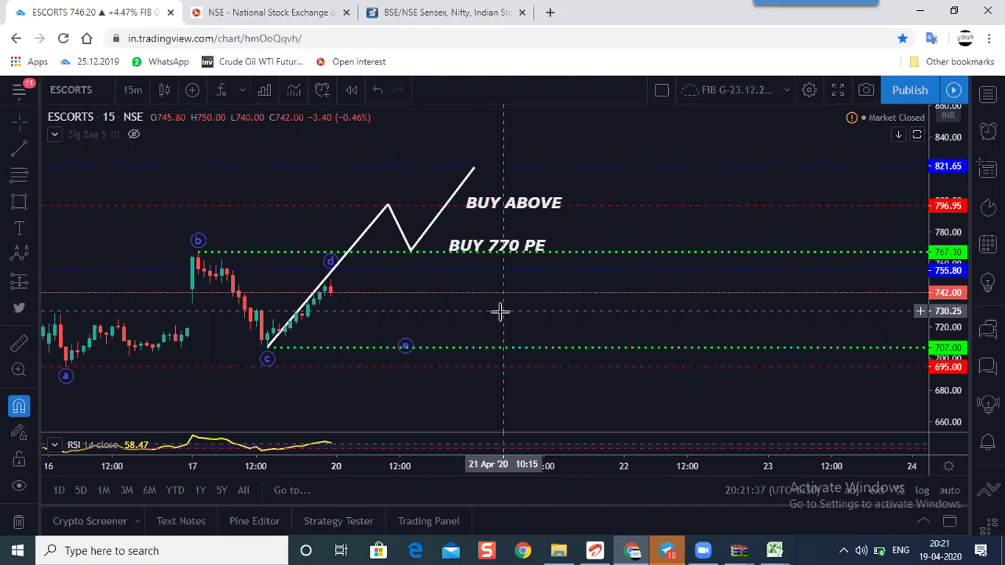
{"action": "scroll", "coordinate": [501, 311], "scroll_direction": "up", "scroll_amount": 1}
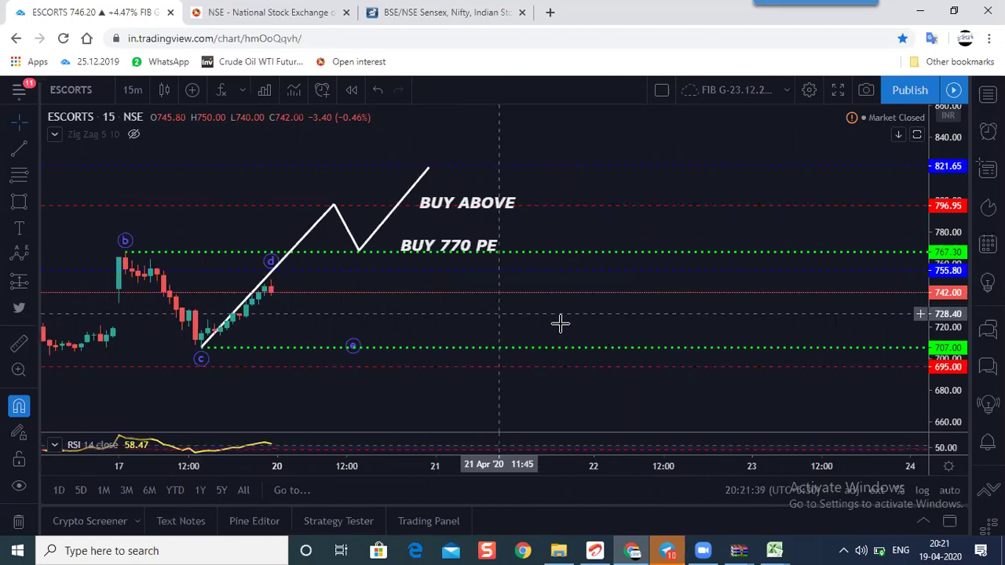
{"action": "scroll", "coordinate": [777, 296], "scroll_direction": "down", "scroll_amount": 2}
{"action": "left_click_drag", "start_coordinate": [934, 309], "coordinate": [932, 305]}
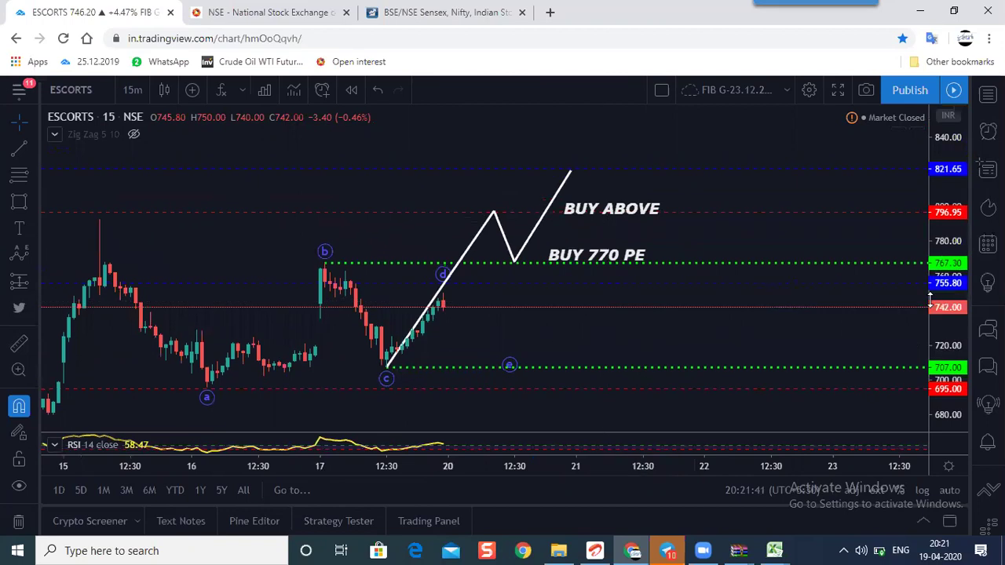
{"action": "scroll", "coordinate": [594, 348], "scroll_direction": "up", "scroll_amount": 1}
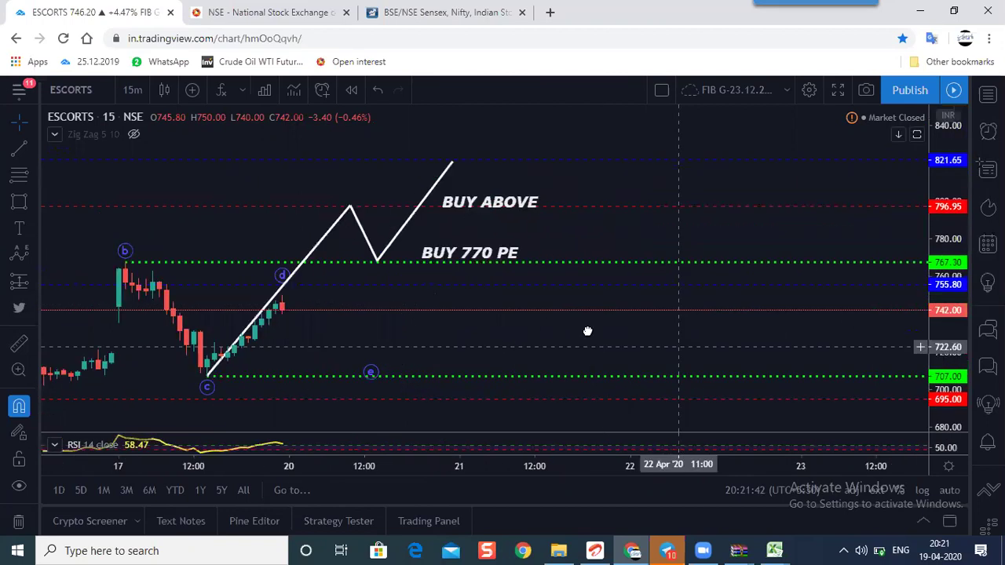
Move the BUY 770 PE text to 777.45 at 20 April 13:00, close beside the dip of the white price path.
{"action": "left_click_drag", "start_coordinate": [507, 337], "coordinate": [587, 330]}
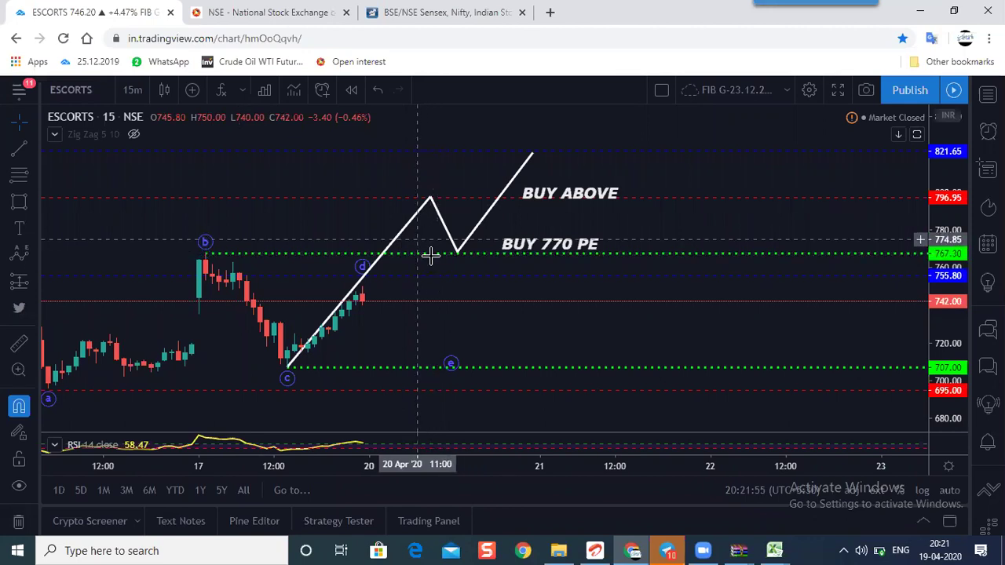
{"action": "left_click_drag", "start_coordinate": [502, 246], "coordinate": [512, 248]}
{"action": "key", "text": "ctrl+z"}
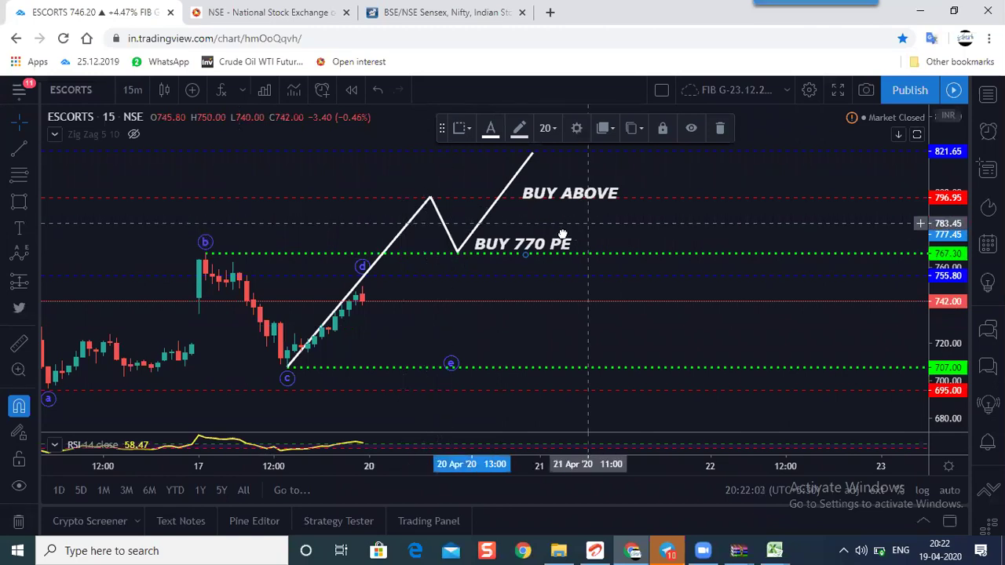
{"action": "left_click_drag", "start_coordinate": [570, 205], "coordinate": [562, 243]}
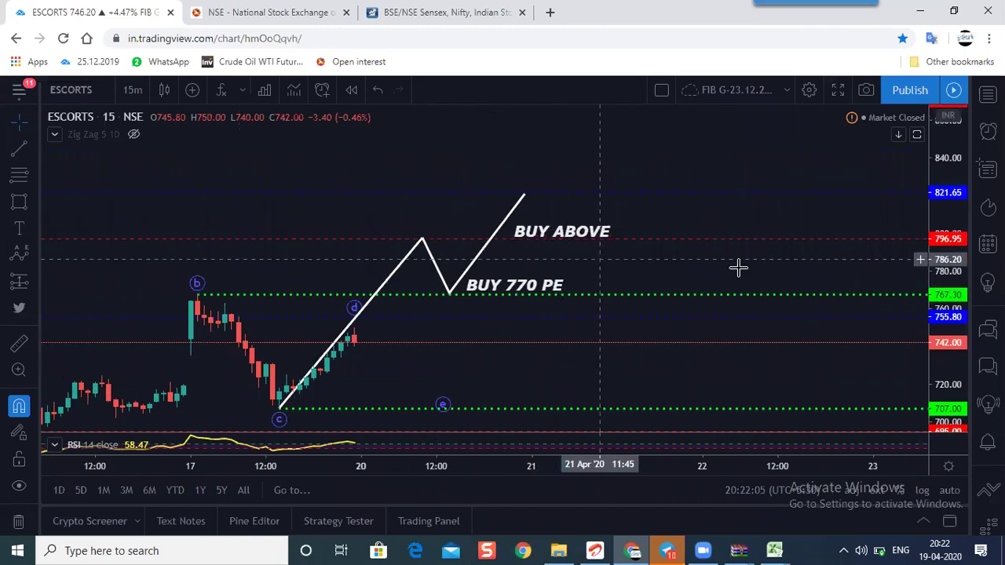
{"action": "scroll", "coordinate": [706, 251], "scroll_direction": "down", "scroll_amount": 2}
{"action": "left_click_drag", "start_coordinate": [702, 260], "coordinate": [645, 228]}
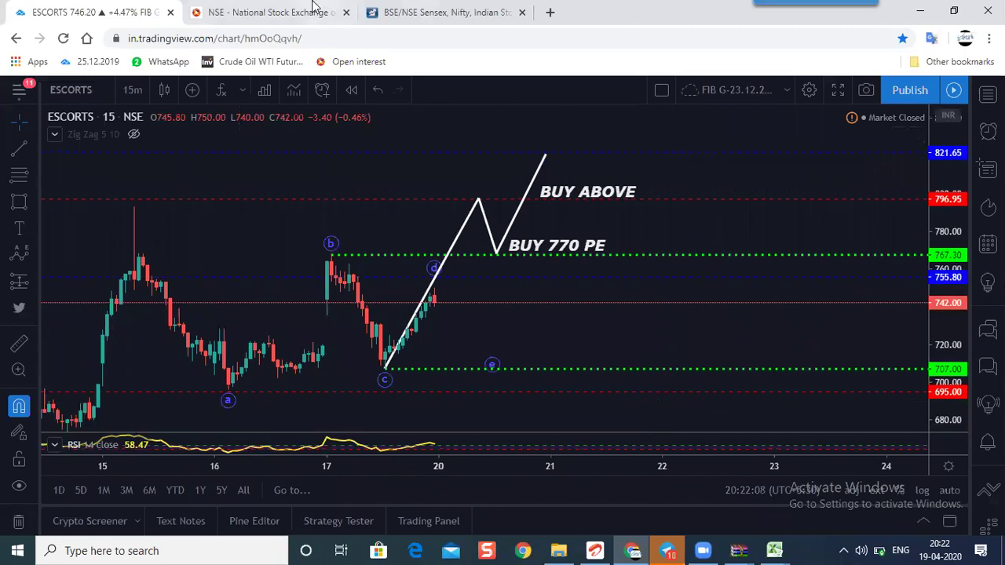
Try to open the ESCORTS quote under Equity Derivatives on the NSE site and check the Airtel connection.
{"action": "left_click", "coordinate": [287, 18]}
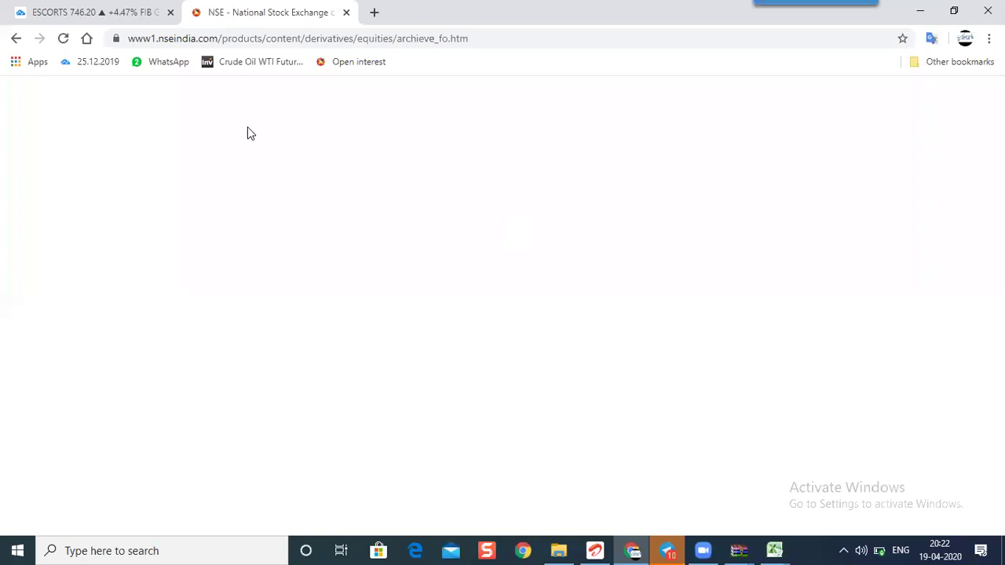
{"action": "left_click", "coordinate": [495, 139]}
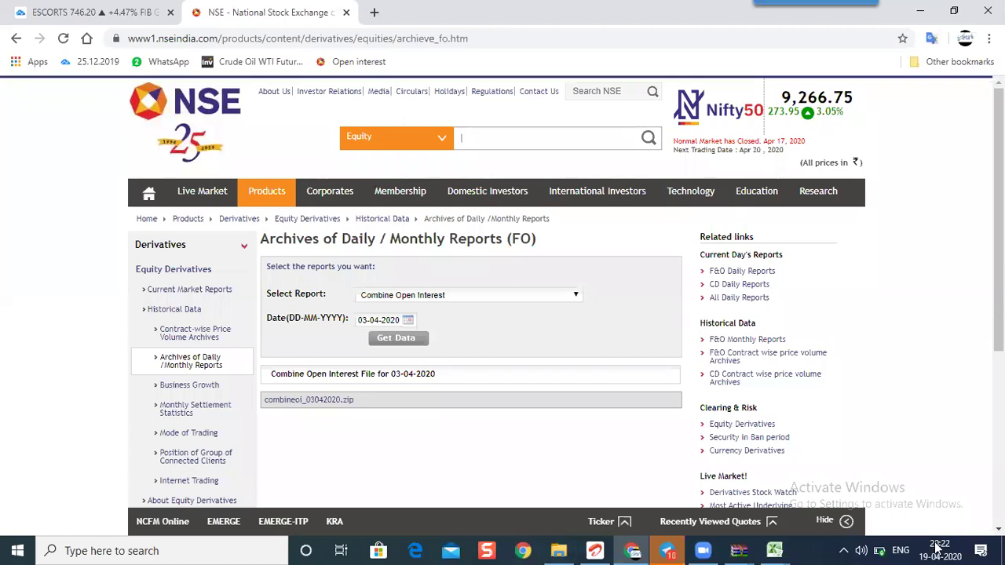
{"action": "mouse_move", "coordinate": [935, 547]}
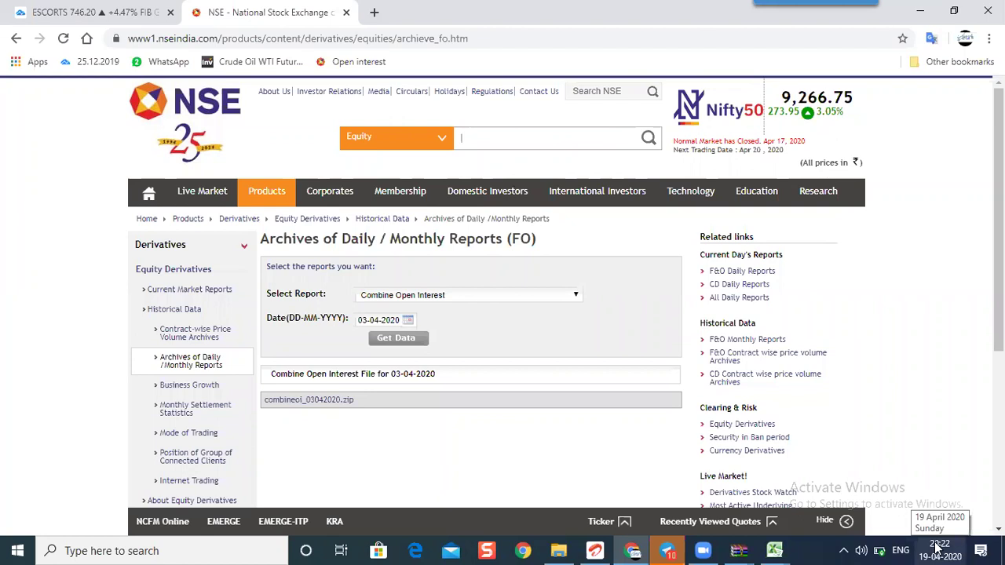
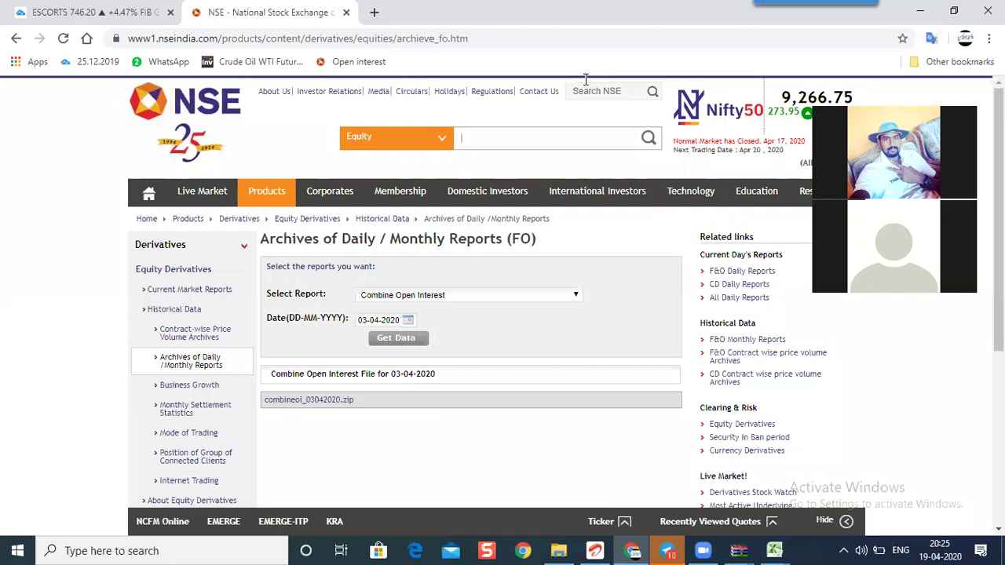
{"action": "left_click", "coordinate": [816, 2]}
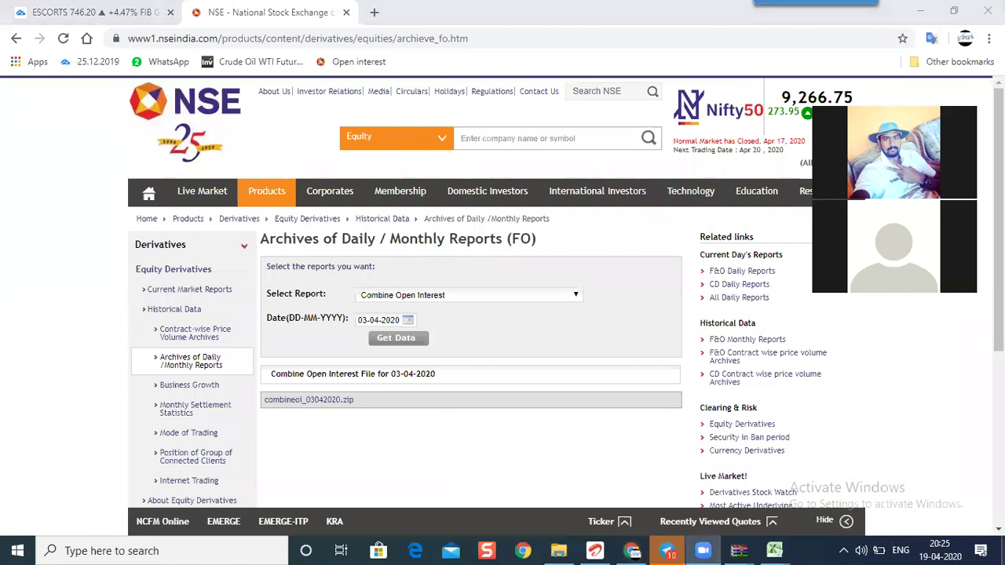
{"action": "left_click", "coordinate": [719, 478]}
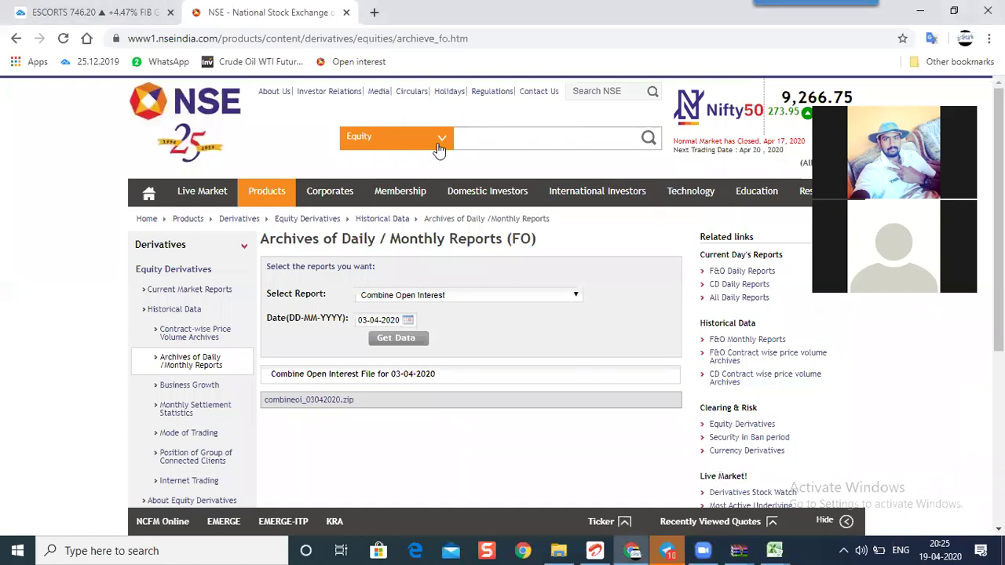
{"action": "left_click", "coordinate": [396, 140]}
{"action": "left_click", "coordinate": [400, 163]}
{"action": "left_click", "coordinate": [490, 141]}
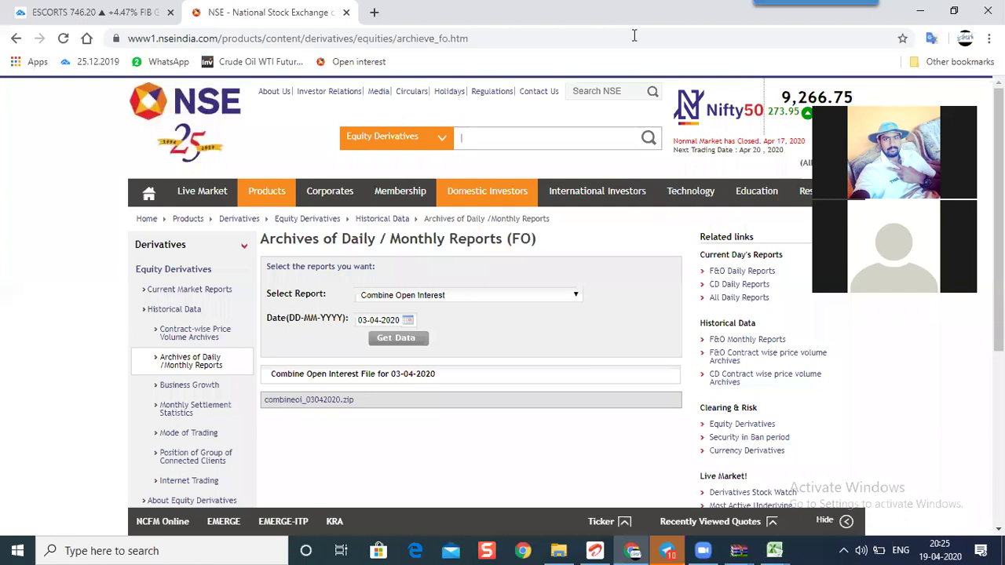
{"action": "type", "text": "ESCOR"}
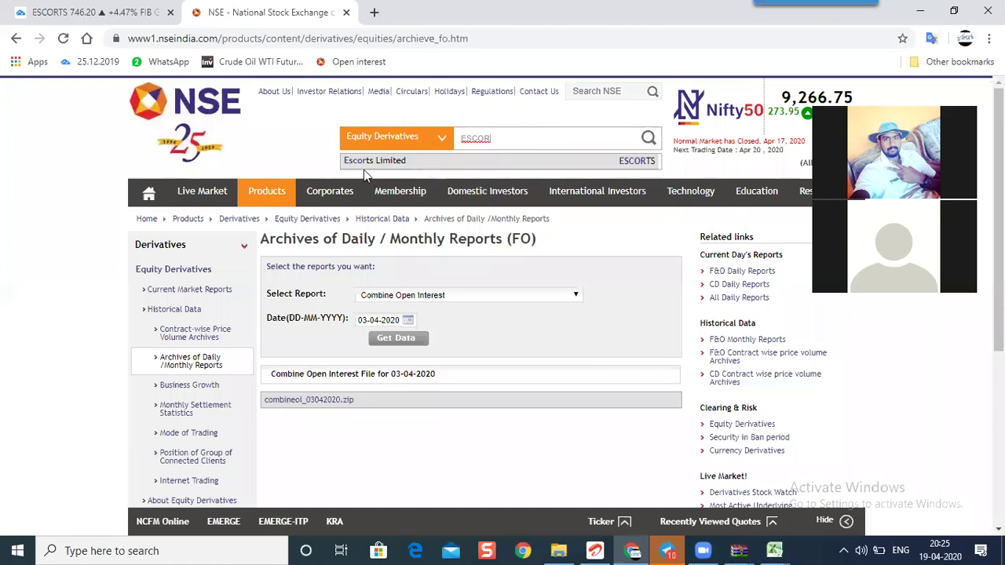
{"action": "left_click", "coordinate": [362, 162]}
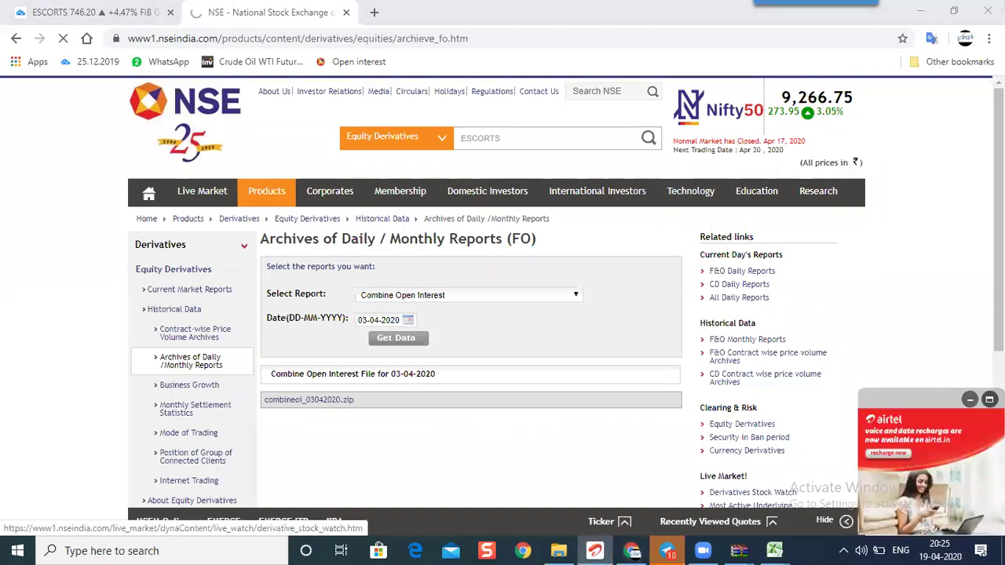
{"action": "left_click", "coordinate": [988, 400]}
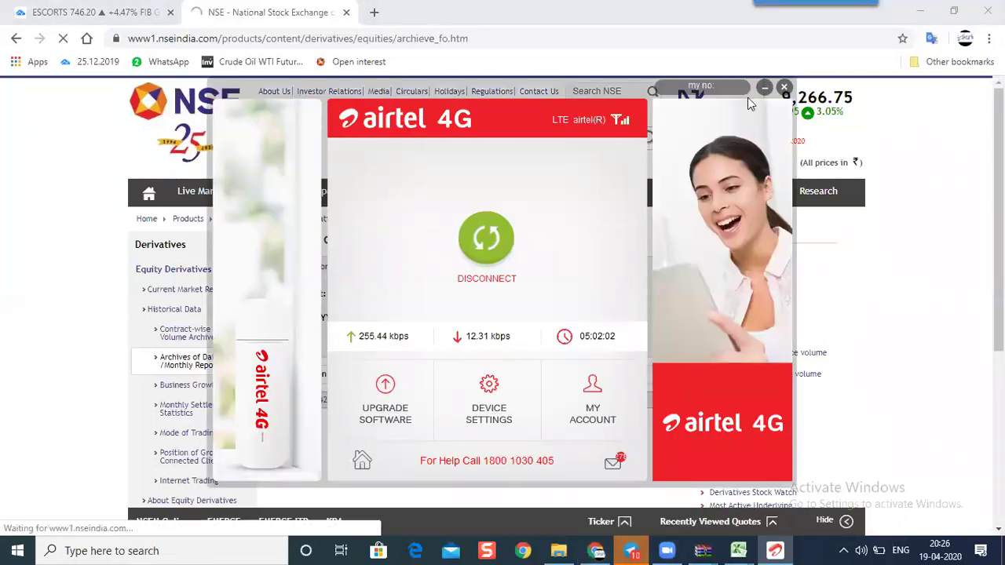
{"action": "left_click", "coordinate": [765, 87]}
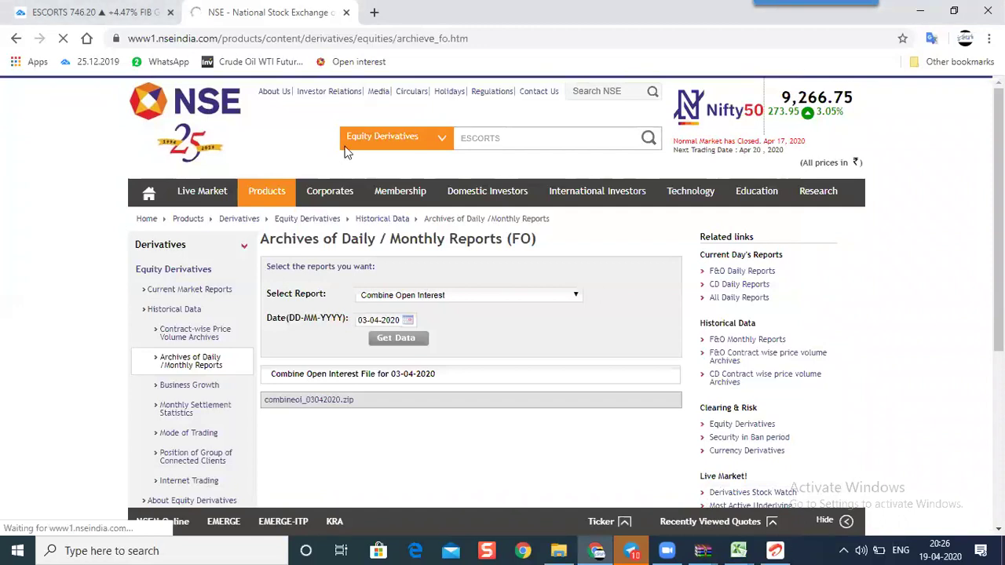
Reopen the NSE archives page in a fresh tab in place of the stalled one and look up the Equity Derivatives quote for ESCORTS.
{"action": "left_click", "coordinate": [375, 14]}
{"action": "left_click", "coordinate": [345, 65]}
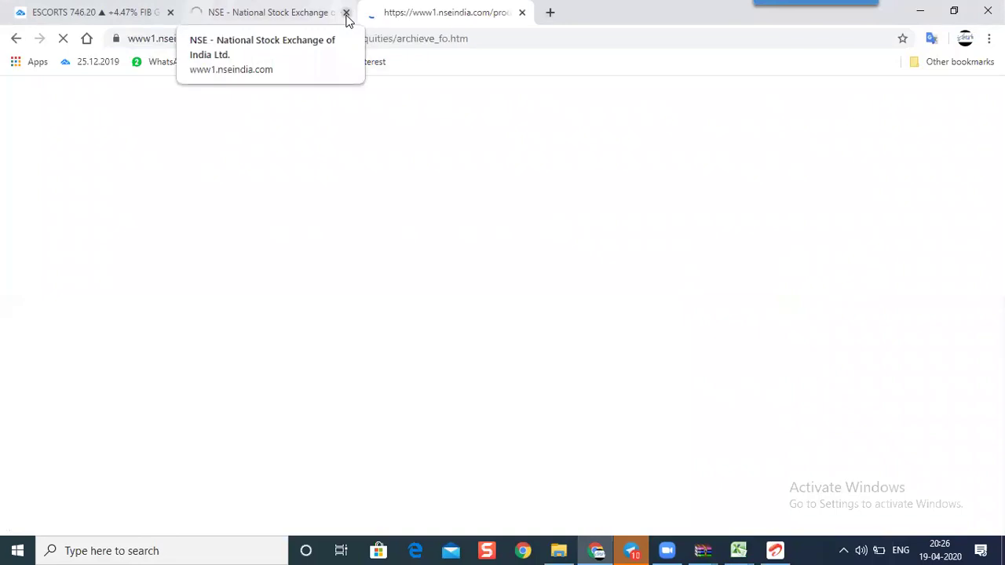
{"action": "left_click", "coordinate": [346, 13]}
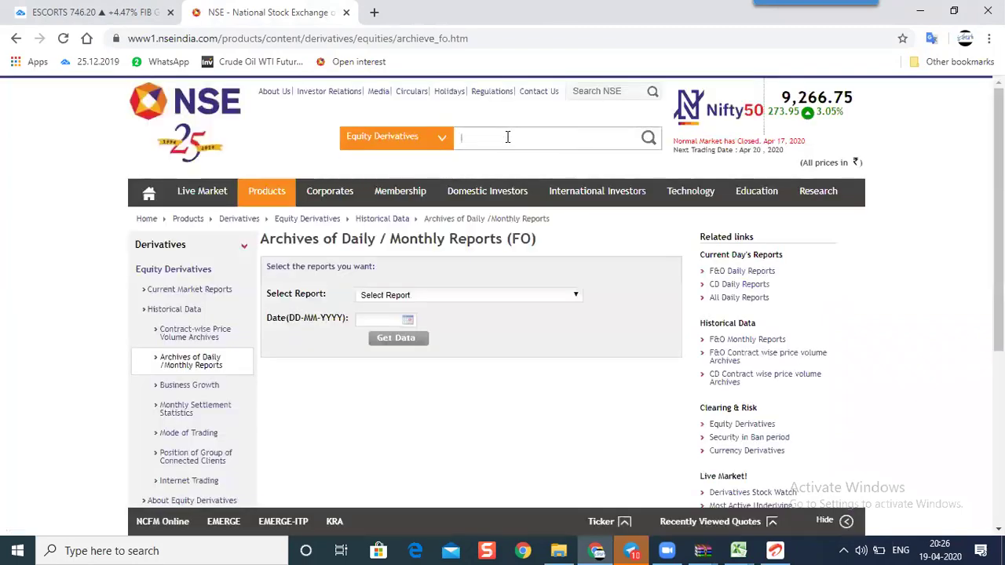
{"action": "type", "text": "ESCOR"}
{"action": "left_click", "coordinate": [365, 161]}
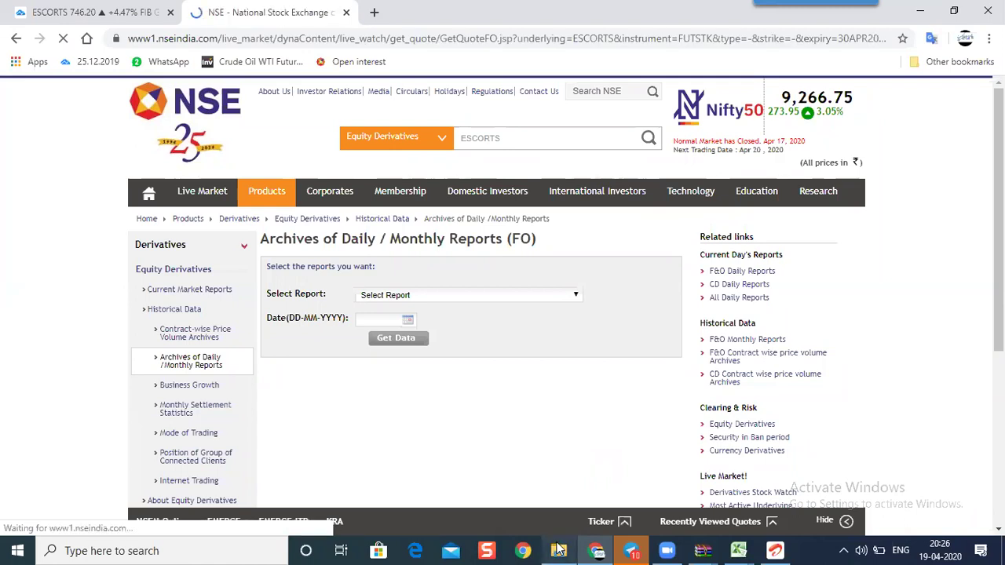
In Excel, close the combineoi_03042020 workbook without saving and close the MWPL.A workbook.
{"action": "mouse_move", "coordinate": [558, 551]}
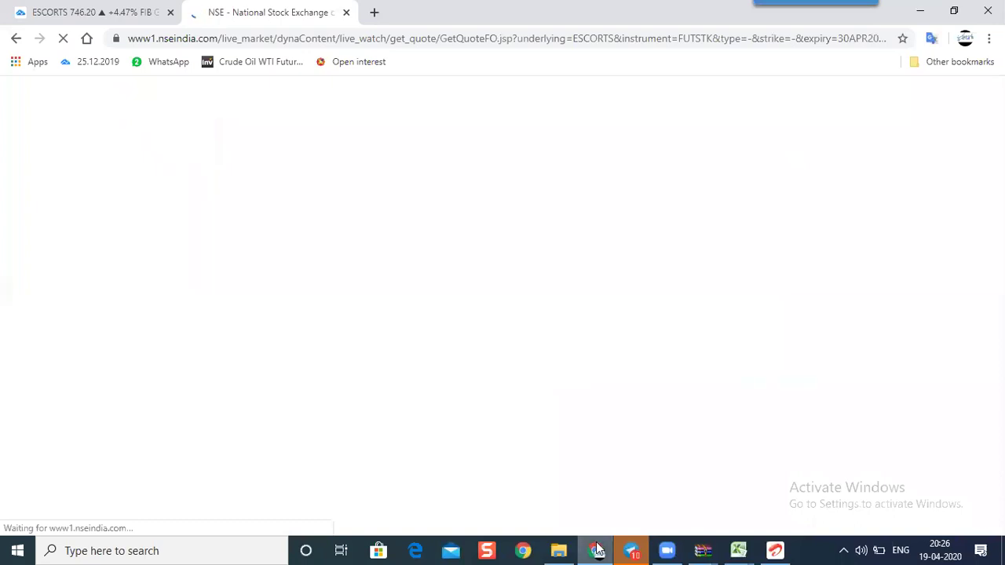
{"action": "mouse_move", "coordinate": [738, 551]}
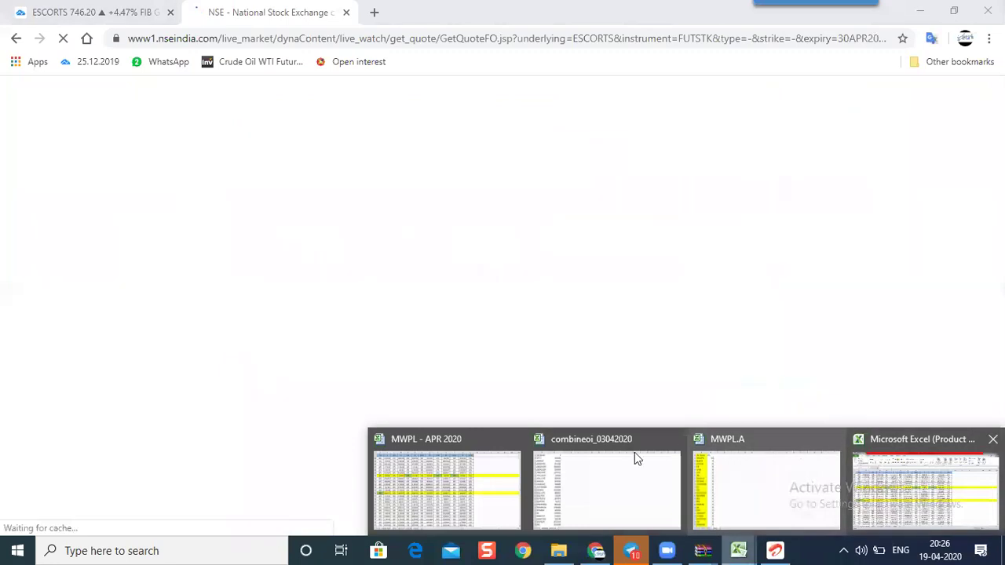
{"action": "left_click", "coordinate": [673, 438]}
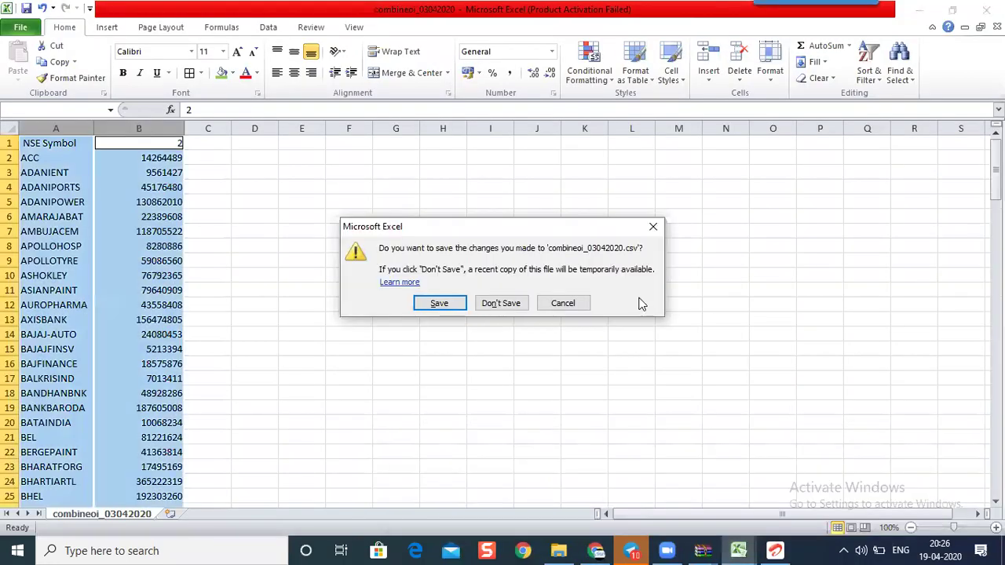
{"action": "left_click", "coordinate": [484, 306]}
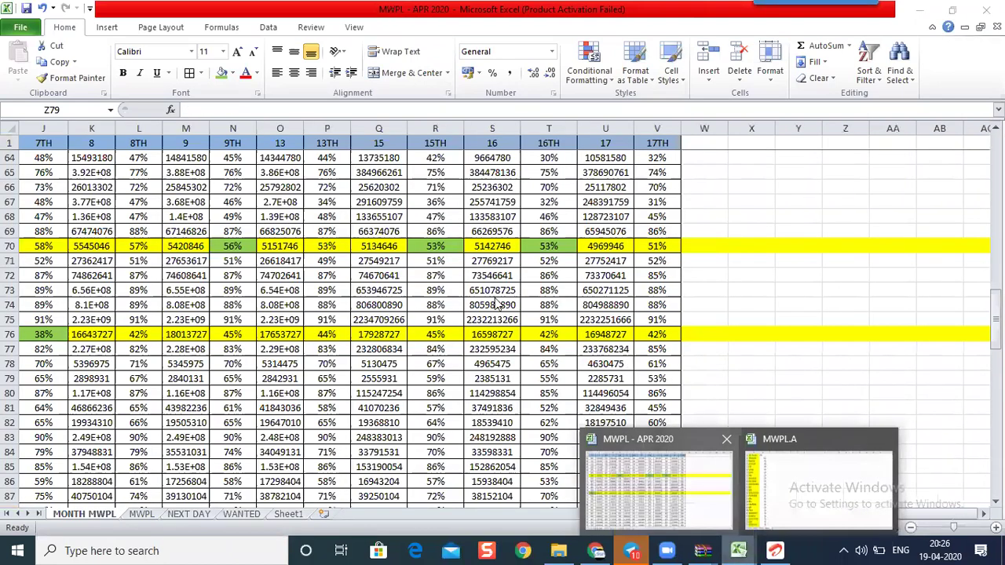
{"action": "left_click", "coordinate": [887, 439]}
{"action": "key", "text": "Return"}
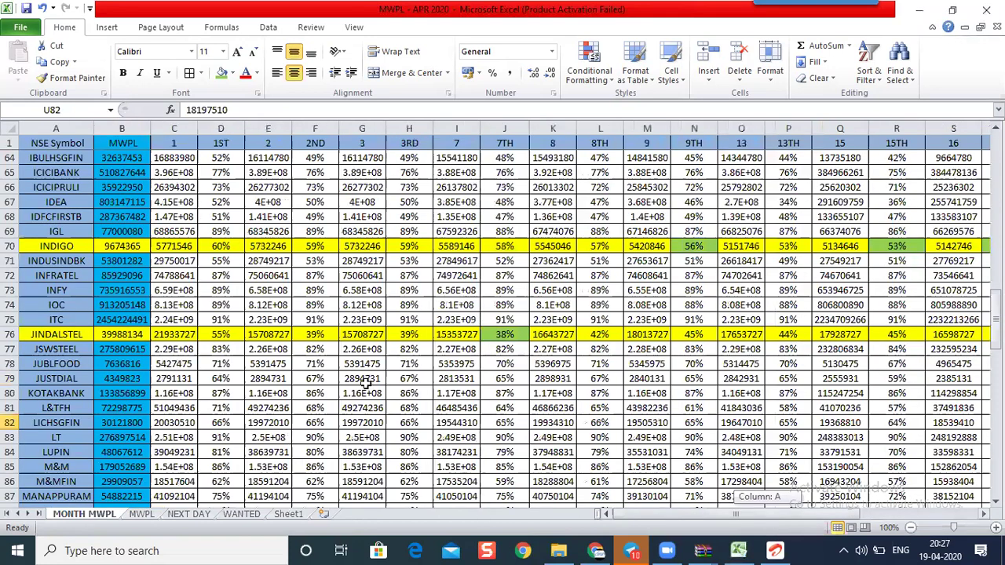
Find ESCORTS in the MONTH MWPL sheet of the MWPL - APR 2020 workbook.
{"action": "left_click", "coordinate": [467, 393]}
{"action": "key", "text": "ctrl+f"}
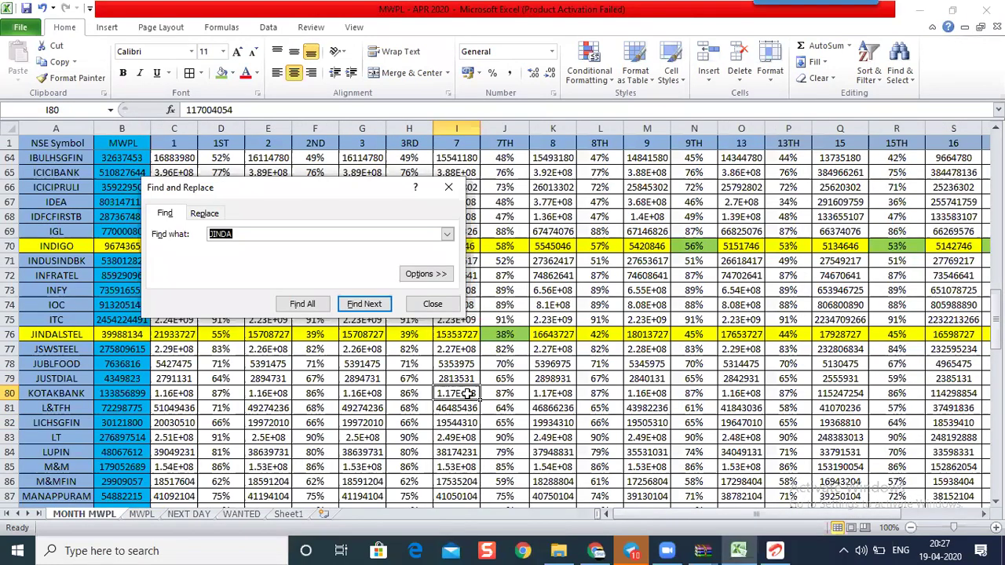
{"action": "type", "text": "ESCR"}
{"action": "key", "text": "BackSpace"}
{"action": "type", "text": "ORTD"}
{"action": "key", "text": "BackSpace"}
{"action": "type", "text": "S"}
{"action": "key", "text": "Return"}
{"action": "key", "text": "Escape"}
Examine the ESCORTS row's open interest figures and percentages across the dates from the 1st to the 17th.
{"action": "left_click", "coordinate": [215, 334]}
{"action": "key", "text": "Right"}
{"action": "key", "text": "Right"}
{"action": "key", "text": "Right"}
{"action": "key", "text": "Right"}
{"action": "key", "text": "Right"}
{"action": "key", "text": "Right"}
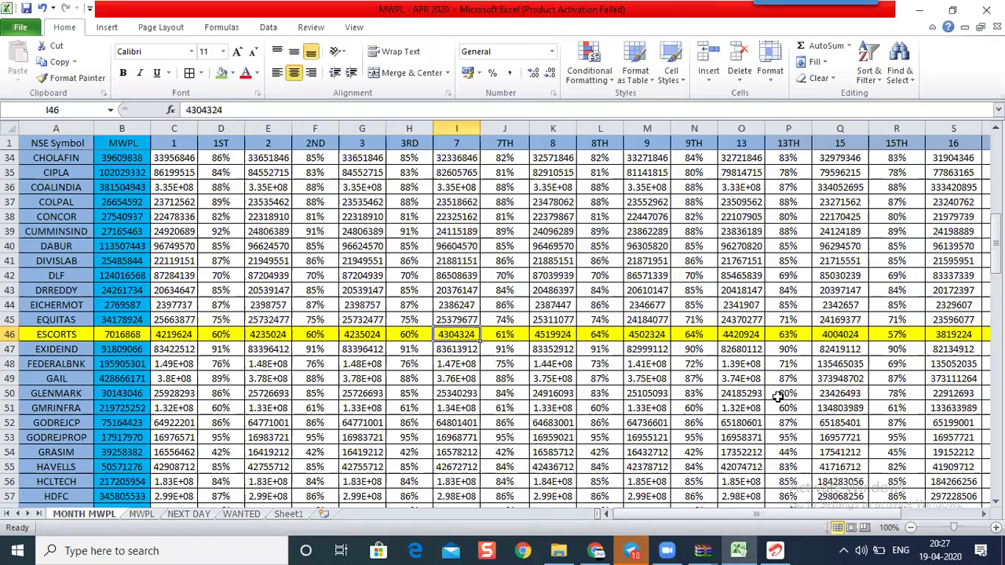
{"action": "key", "text": "Right"}
{"action": "key", "text": "Right"}
{"action": "key", "text": "Right"}
{"action": "key", "text": "Right"}
{"action": "key", "text": "Right"}
{"action": "key", "text": "Right"}
{"action": "key", "text": "Right"}
{"action": "key", "text": "Right"}
{"action": "key", "text": "Right"}
{"action": "key", "text": "Right"}
{"action": "key", "text": "Right"}
{"action": "key", "text": "Right"}
{"action": "key", "text": "Right"}
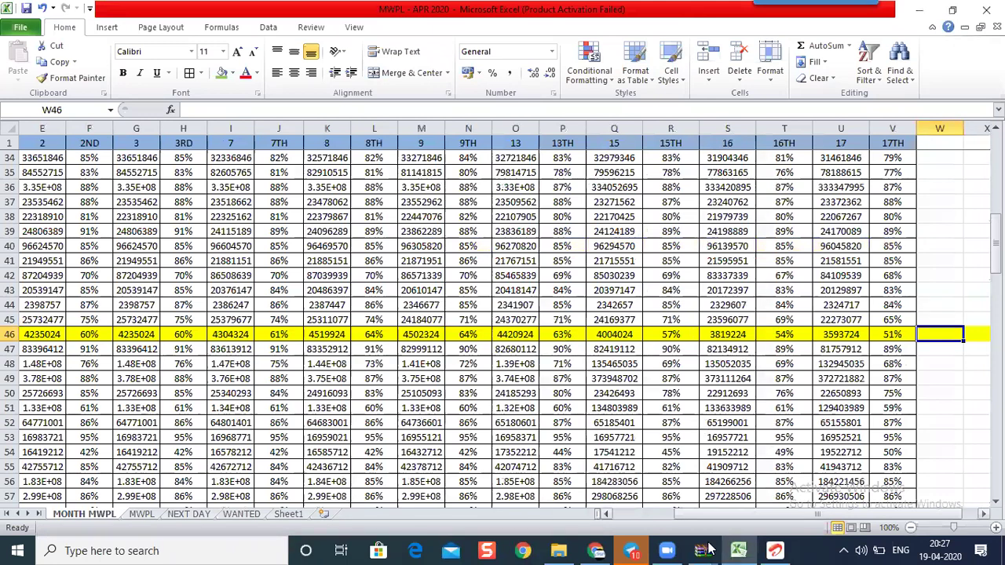
Switch back to the NSE quote page in Chrome and open the option chain for ESCORTS.
{"action": "left_click", "coordinate": [596, 550]}
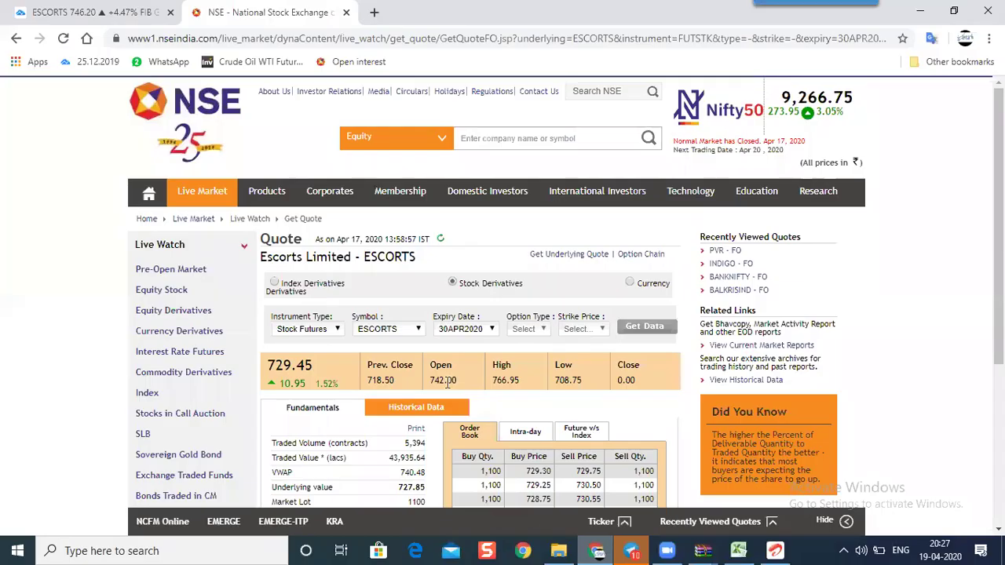
{"action": "left_click", "coordinate": [642, 256]}
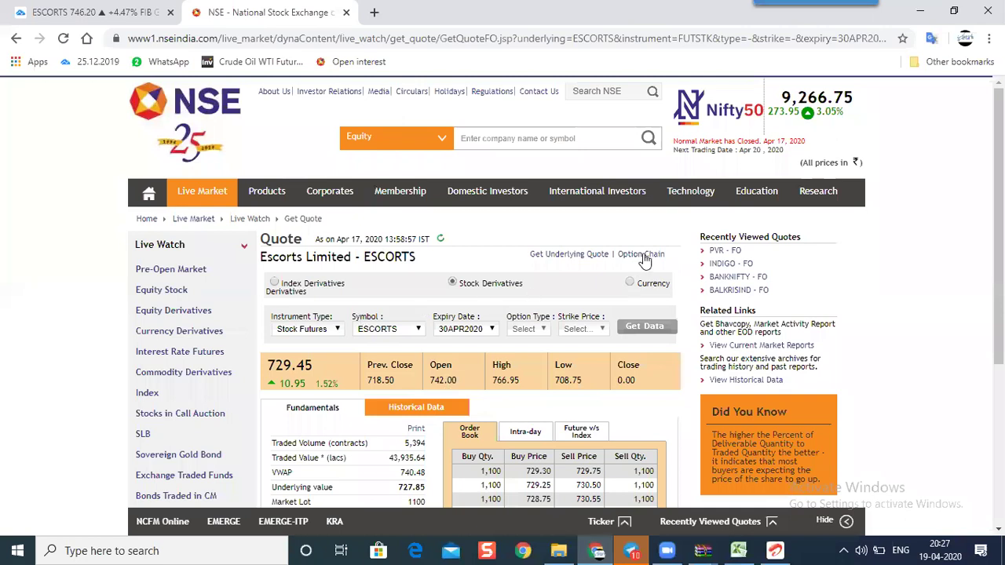
Return to the TradingView chart and examine the ESCORTS price history around the ABCDE points, marked levels and sketched path.
{"action": "left_click", "coordinate": [86, 9]}
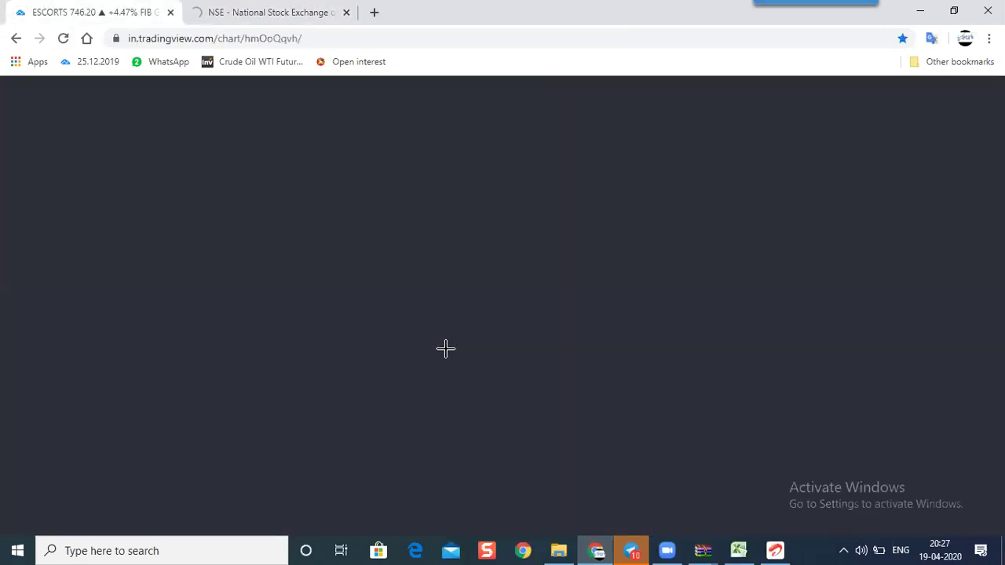
{"action": "scroll", "coordinate": [598, 295], "scroll_direction": "down", "scroll_amount": 3}
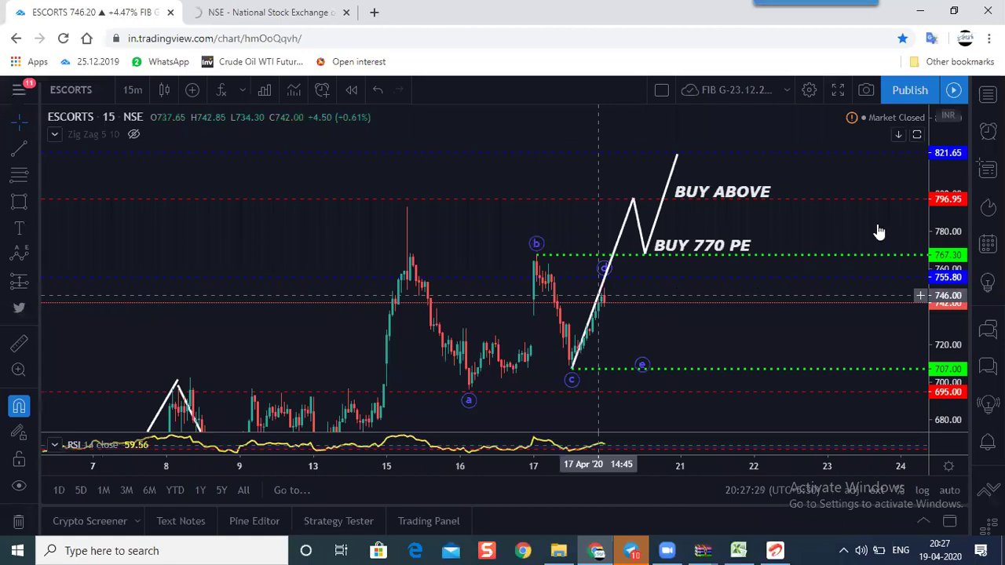
{"action": "scroll", "coordinate": [879, 228], "scroll_direction": "down", "scroll_amount": 1}
{"action": "left_click_drag", "start_coordinate": [952, 329], "coordinate": [951, 404]}
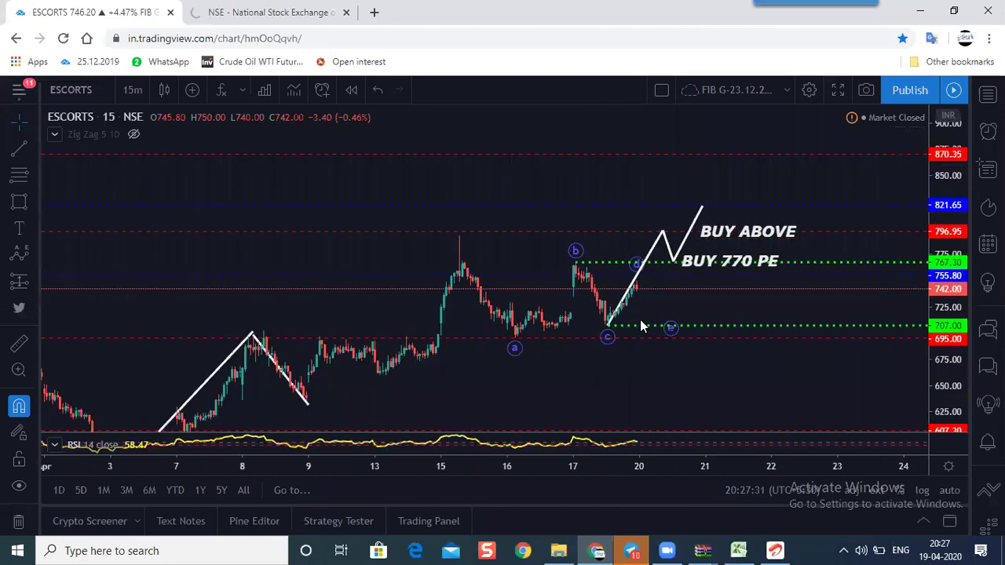
{"action": "left_click", "coordinate": [133, 92]}
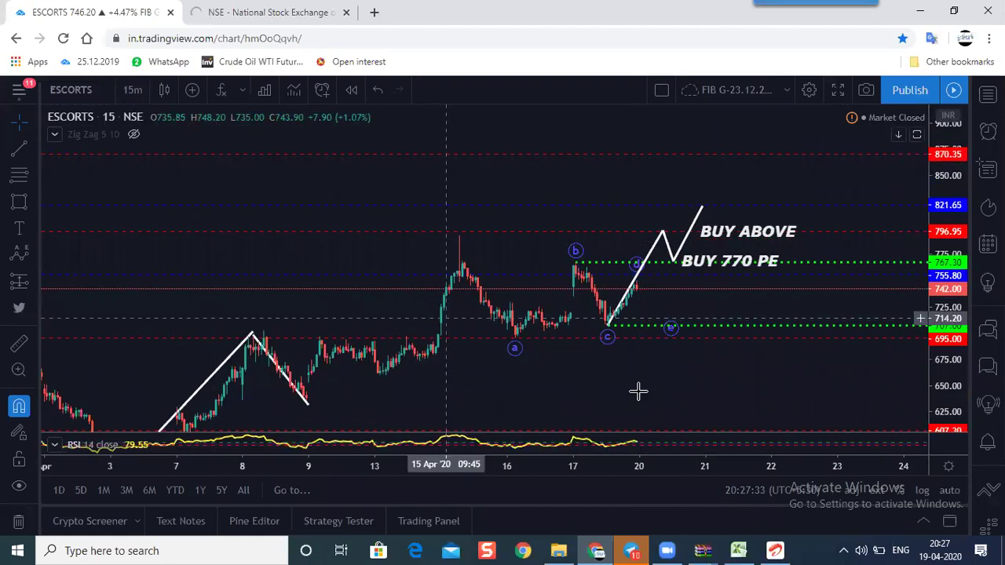
{"action": "scroll", "coordinate": [673, 400], "scroll_direction": "down", "scroll_amount": 2}
{"action": "left_click_drag", "start_coordinate": [593, 244], "coordinate": [587, 287]}
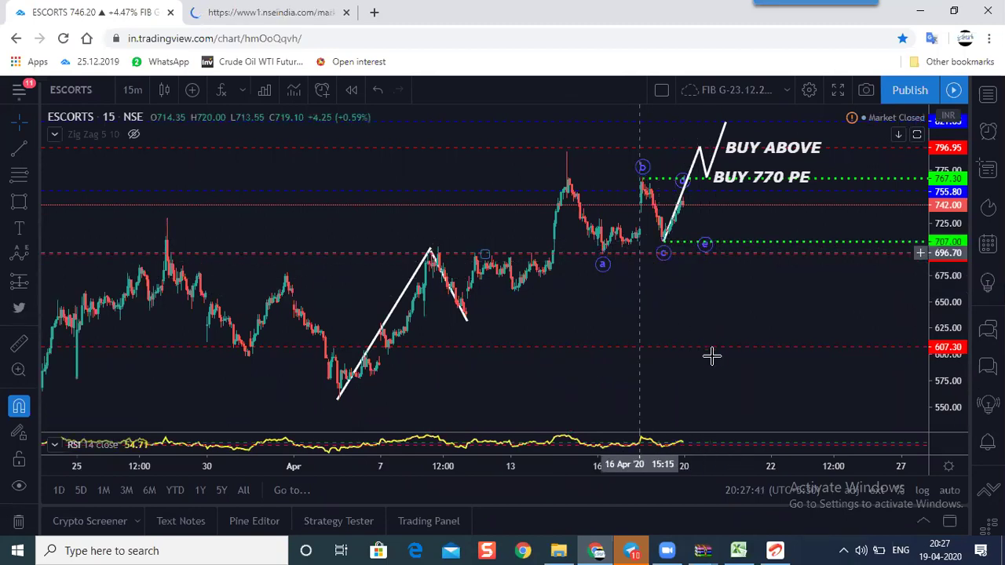
{"action": "scroll", "coordinate": [711, 354], "scroll_direction": "up", "scroll_amount": 3}
{"action": "scroll", "coordinate": [922, 322], "scroll_direction": "up", "scroll_amount": 2}
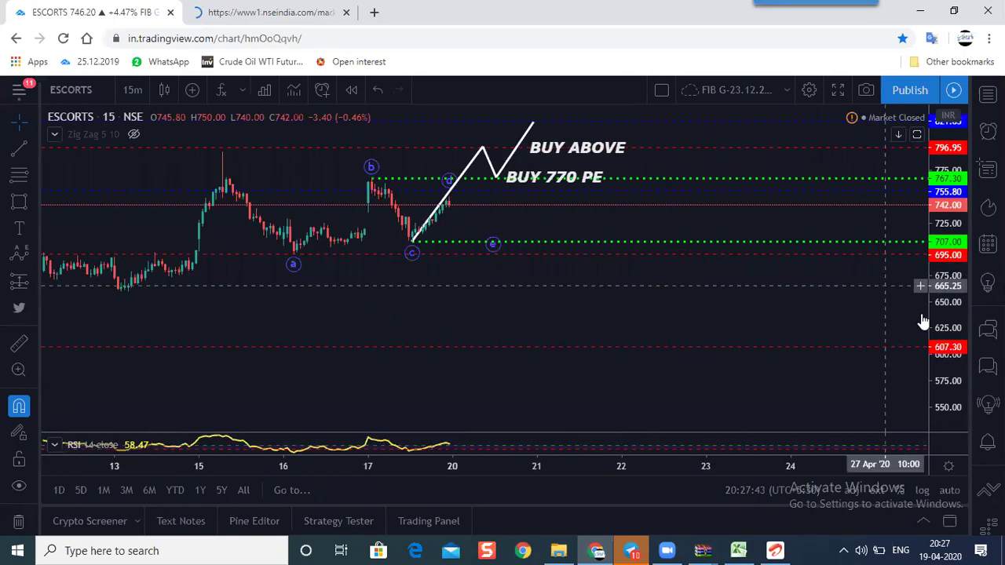
{"action": "left_click_drag", "start_coordinate": [432, 298], "coordinate": [493, 426]}
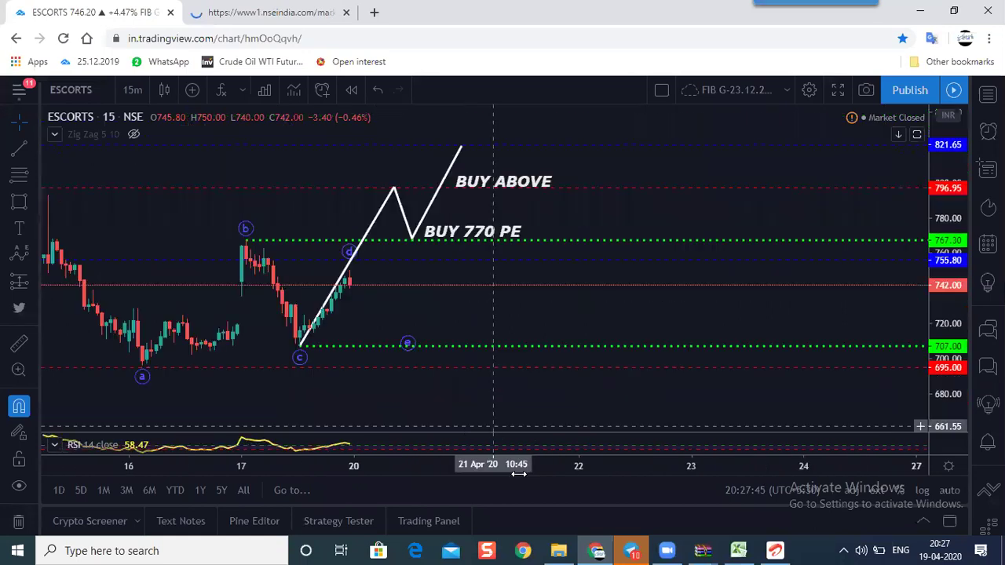
Switch to the NSE browser page, go back to the ESCORTS futures quote and try to open its option chain again.
{"action": "scroll", "coordinate": [651, 258], "scroll_direction": "down", "scroll_amount": 1}
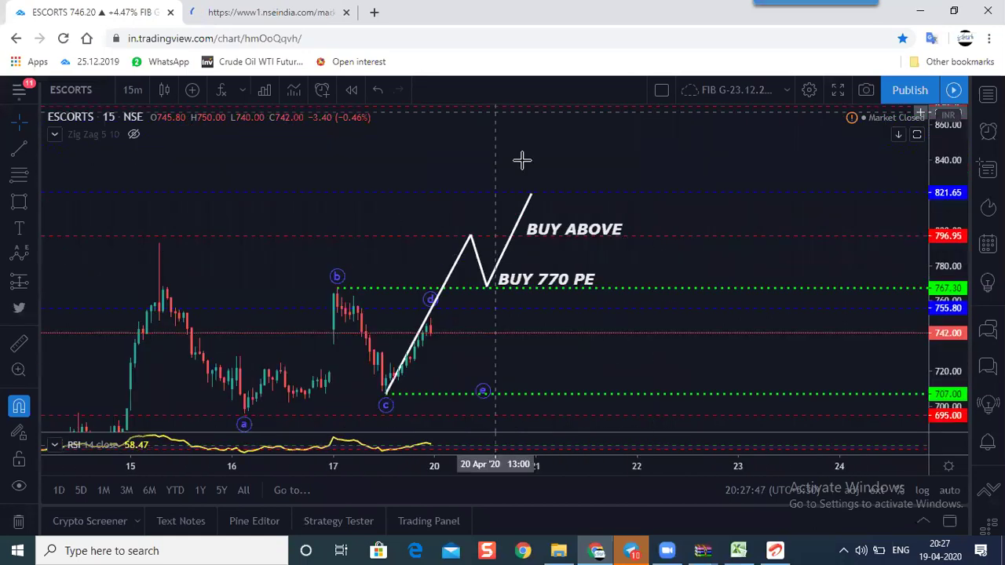
{"action": "left_click", "coordinate": [275, 13]}
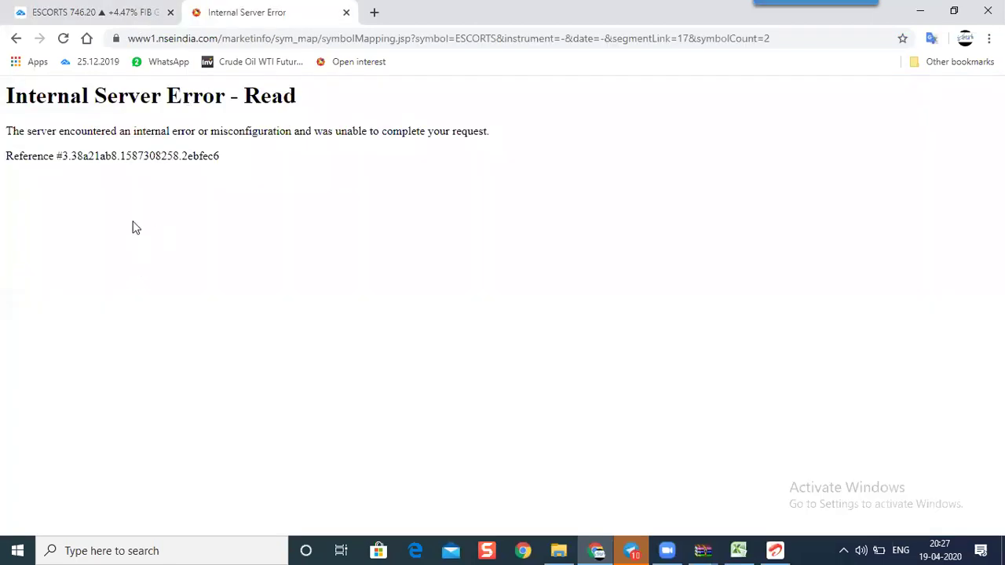
{"action": "left_click", "coordinate": [17, 38]}
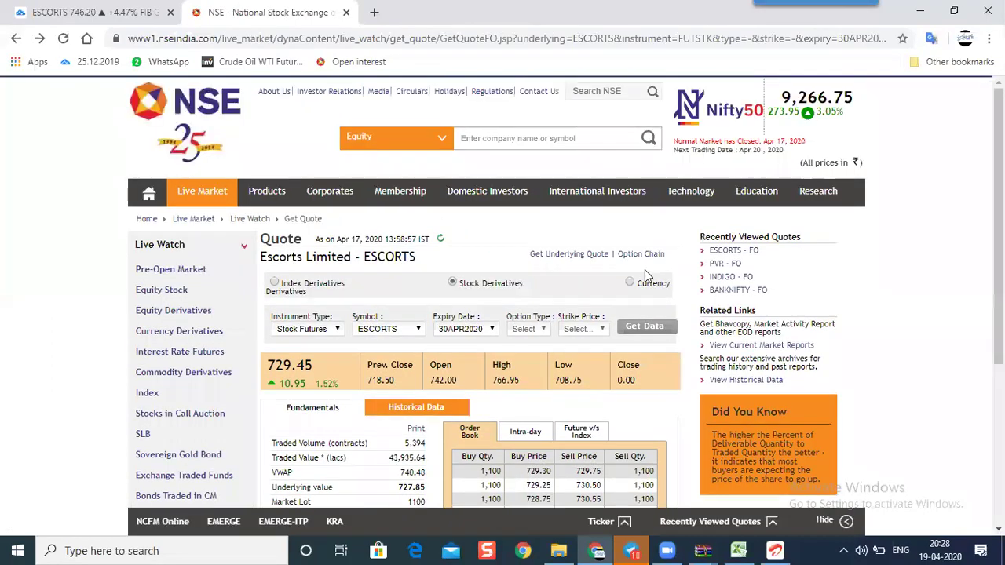
{"action": "left_click", "coordinate": [647, 259]}
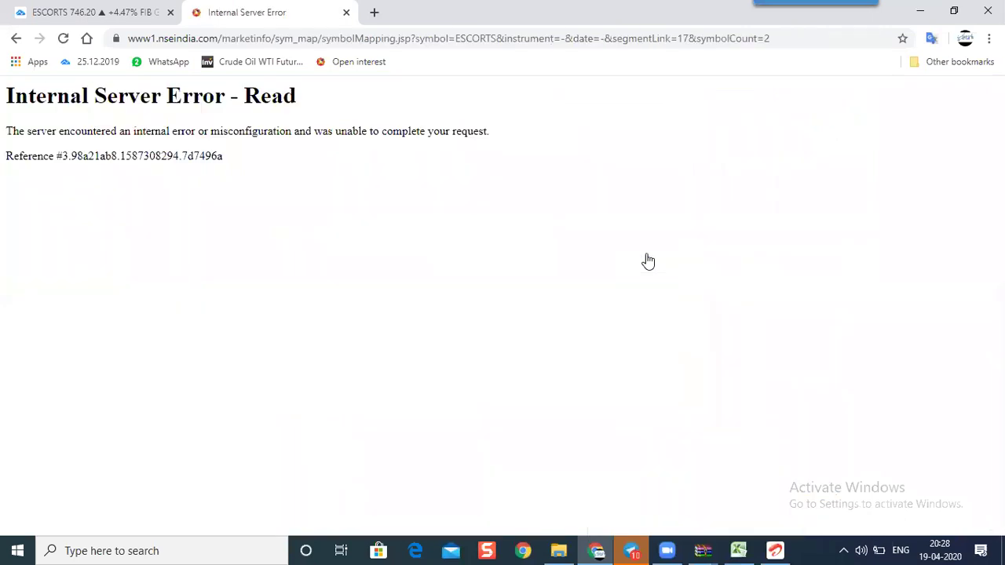
Open the Windows list of available network connections to check the internet connection.
{"action": "left_click", "coordinate": [843, 549]}
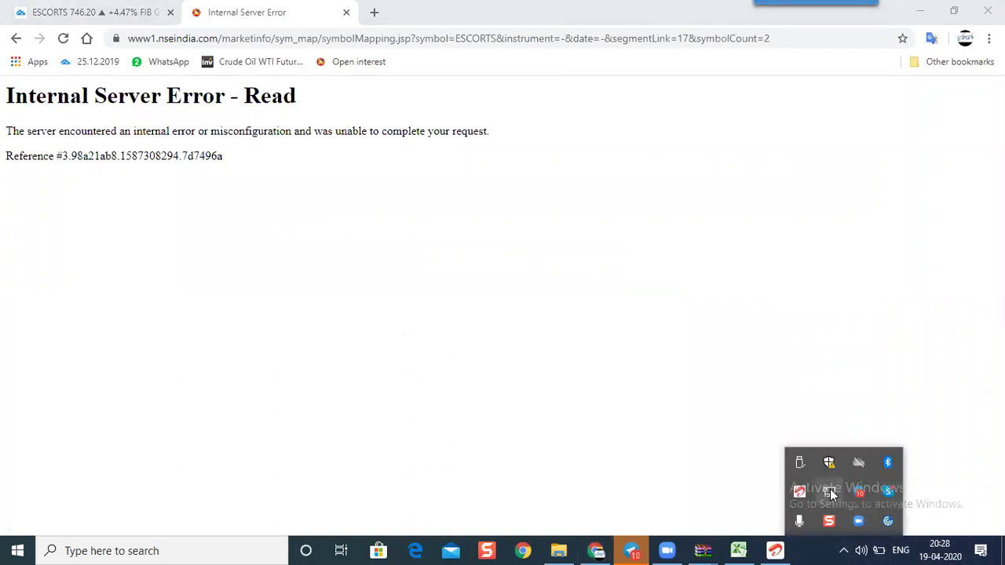
{"action": "left_click", "coordinate": [830, 492]}
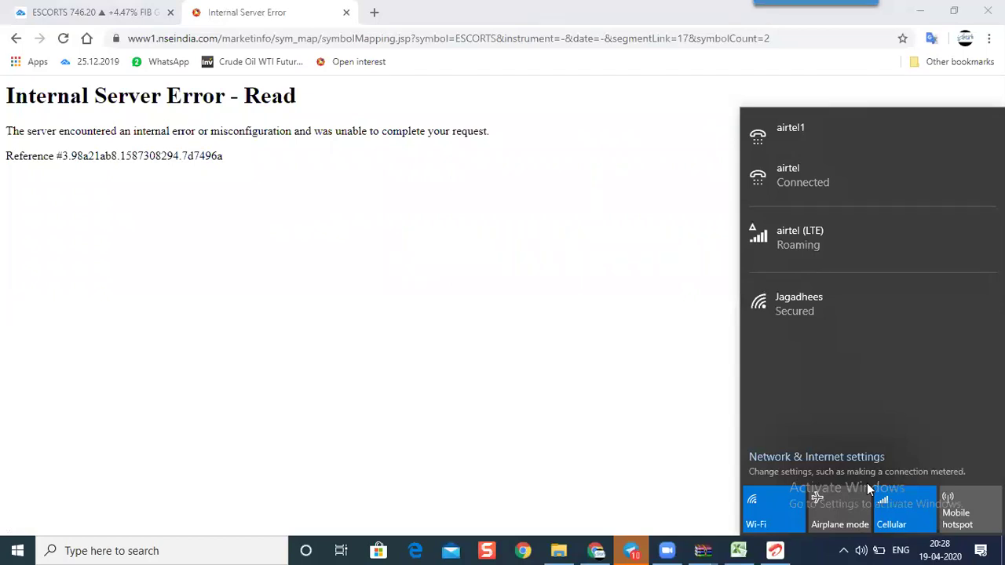
Connect the computer to the available secured Wi-Fi network and open an additional empty browser tab.
{"action": "left_click", "coordinate": [807, 312]}
{"action": "left_click", "coordinate": [919, 372]}
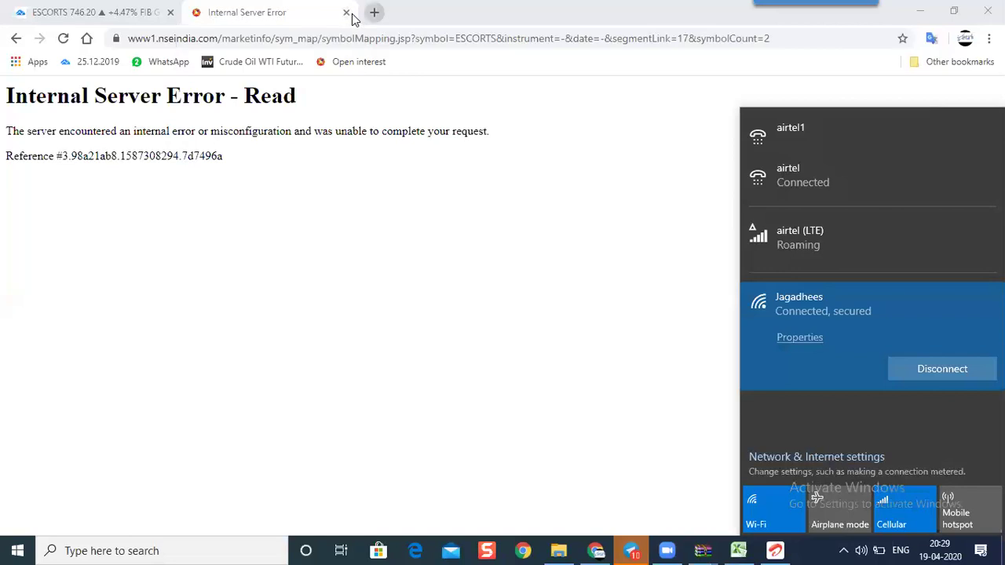
{"action": "left_click", "coordinate": [374, 11]}
Return from the NSE server error page to the ESCORTS stock futures quote.
{"action": "left_click", "coordinate": [266, 12]}
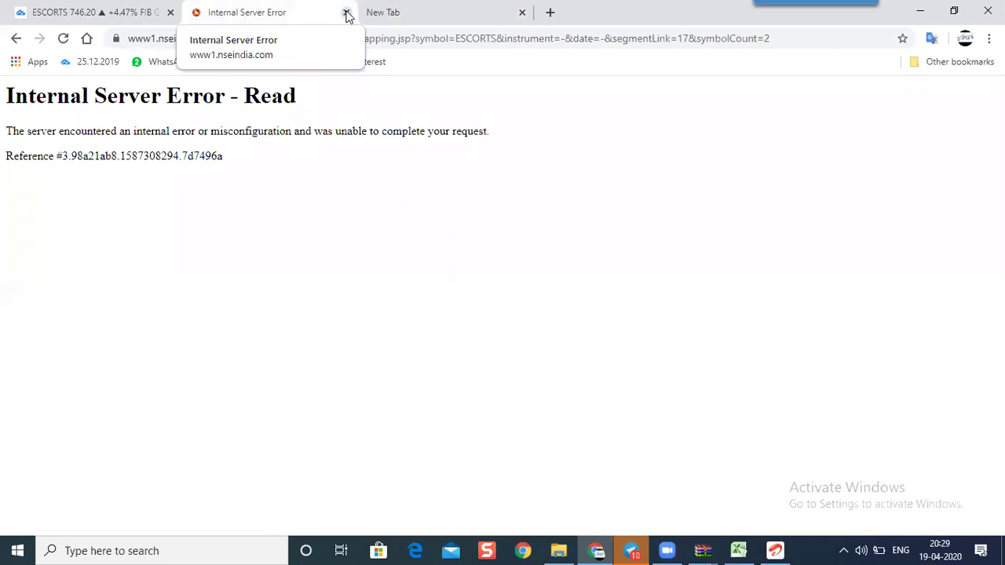
{"action": "left_click", "coordinate": [128, 11]}
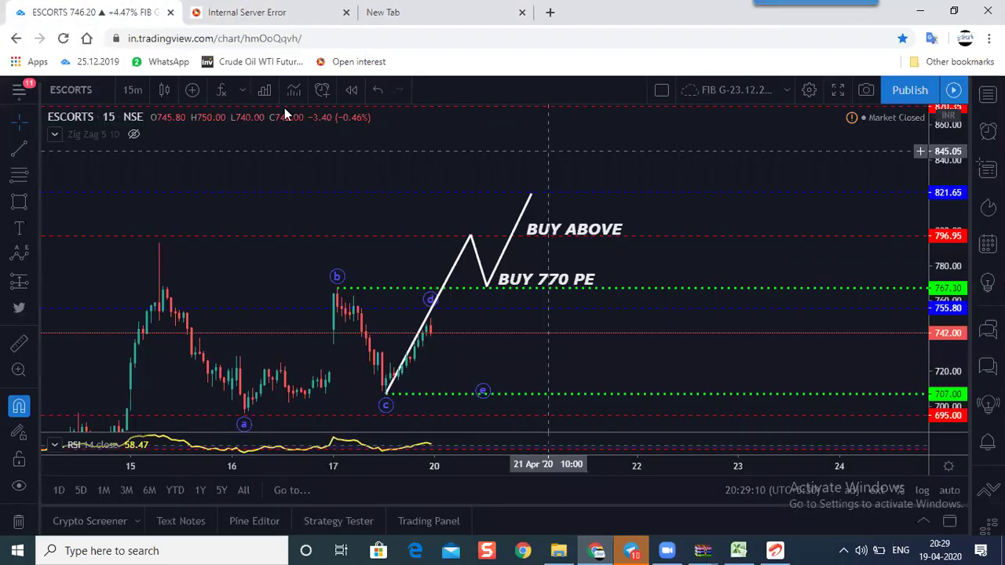
{"action": "left_click", "coordinate": [274, 9]}
{"action": "left_click", "coordinate": [16, 41]}
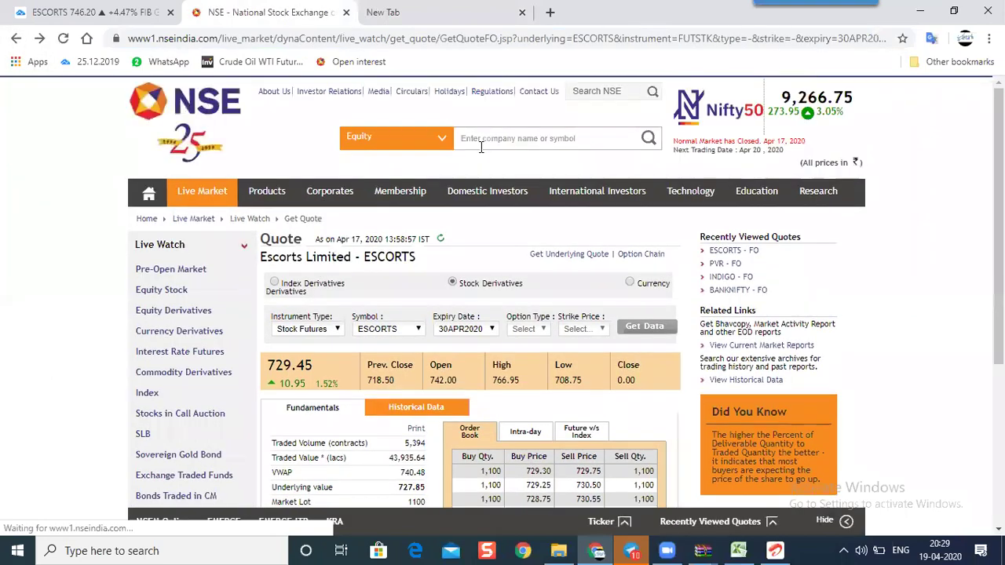
Search NSE equities for JINDAL and choose Jindal Steel & Power Limited.
{"action": "left_click", "coordinate": [485, 140]}
{"action": "type", "text": "JINDAL"}
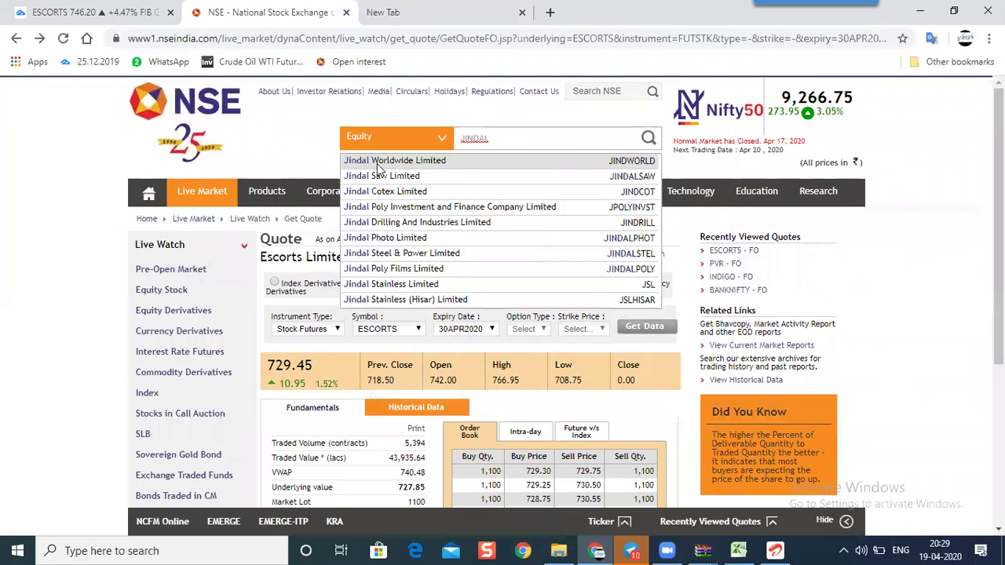
{"action": "left_click", "coordinate": [363, 253]}
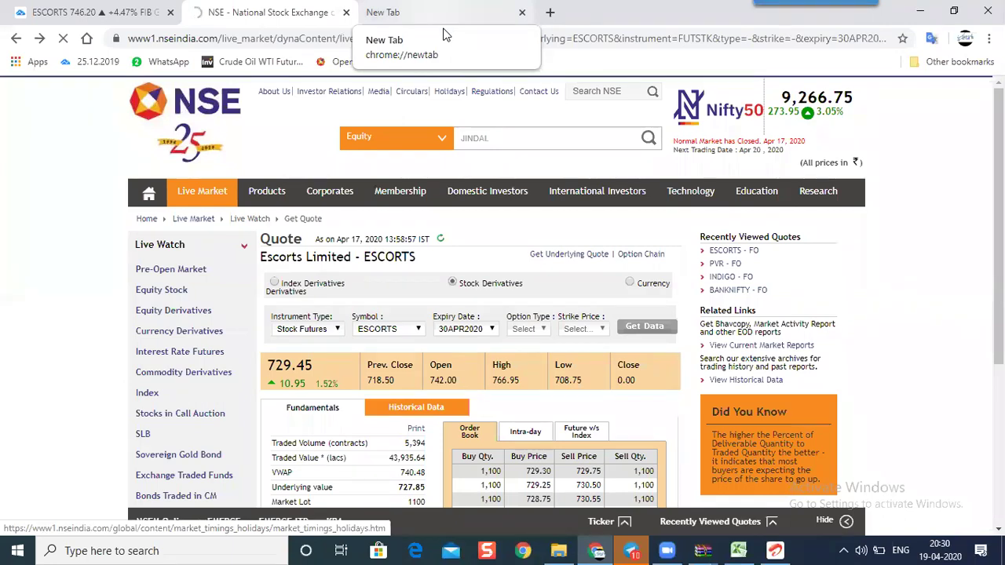
On the TradingView ESCORTS chart, move the BUY 770 PE label just below the 767.30 dotted line.
{"action": "left_click", "coordinate": [94, 12]}
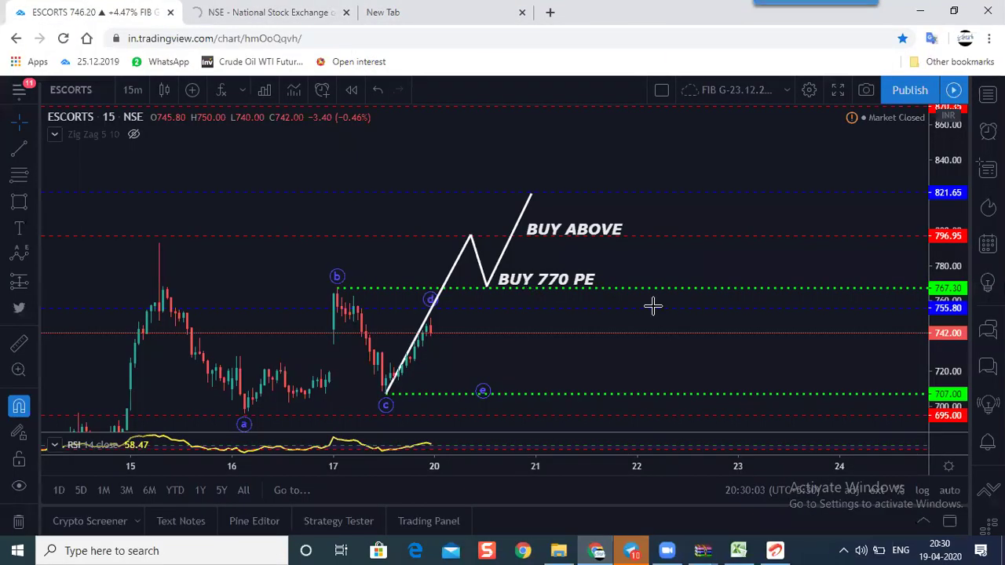
{"action": "scroll", "coordinate": [856, 300], "scroll_direction": "down", "scroll_amount": 3}
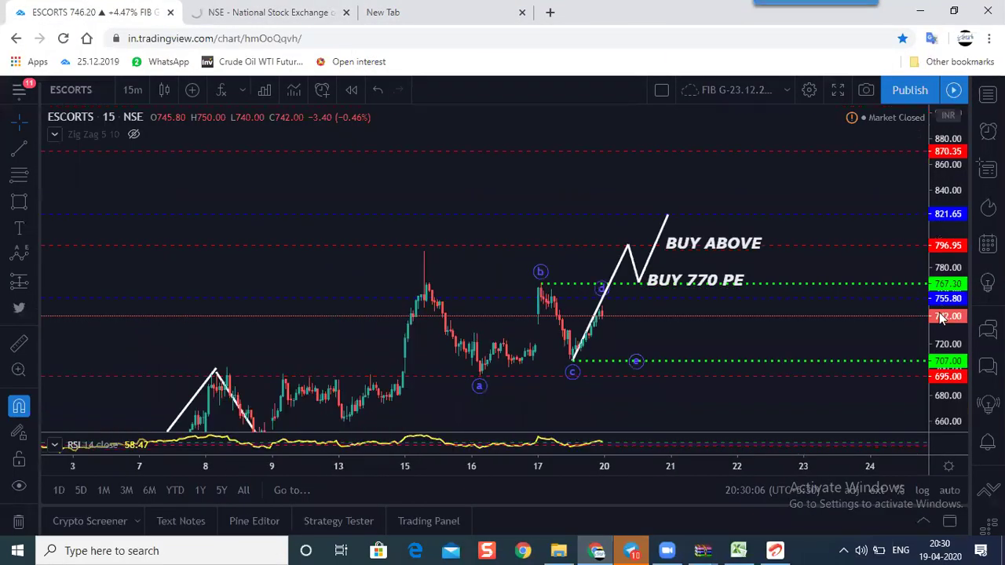
{"action": "scroll", "coordinate": [835, 278], "scroll_direction": "up", "scroll_amount": 3}
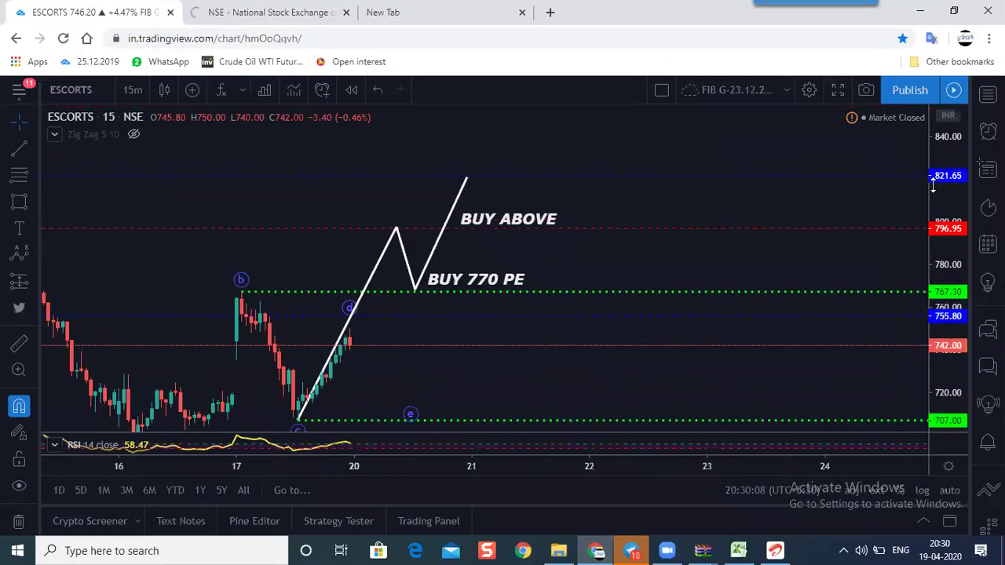
{"action": "scroll", "coordinate": [668, 251], "scroll_direction": "down", "scroll_amount": 2}
{"action": "scroll", "coordinate": [510, 280], "scroll_direction": "up", "scroll_amount": 3}
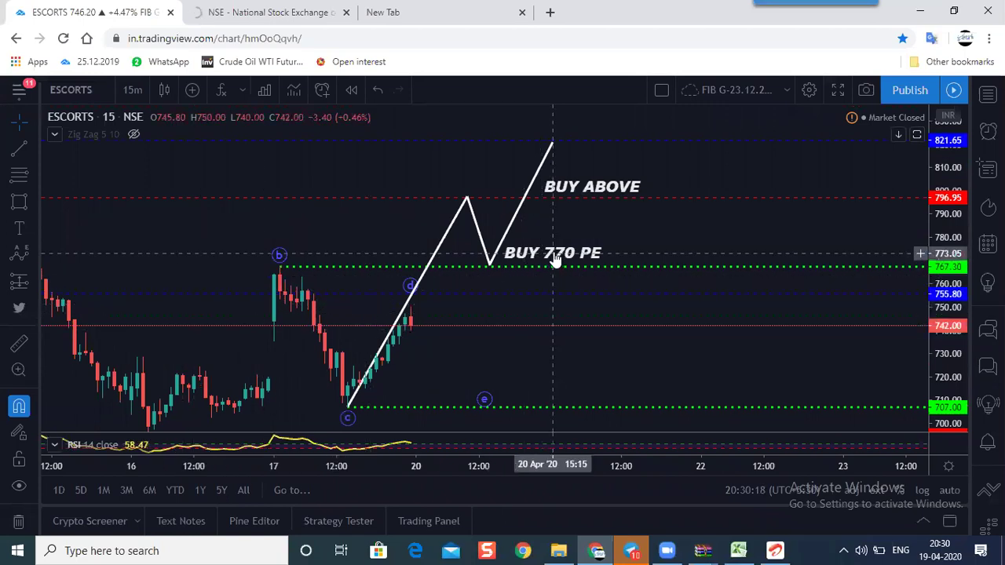
{"action": "mouse_move", "coordinate": [535, 252]}
{"action": "left_mouse_down"}
{"action": "mouse_move", "coordinate": [475, 255]}
{"action": "mouse_move", "coordinate": [498, 281]}
{"action": "left_mouse_up"}
{"action": "left_click_drag", "start_coordinate": [434, 291], "coordinate": [508, 279]}
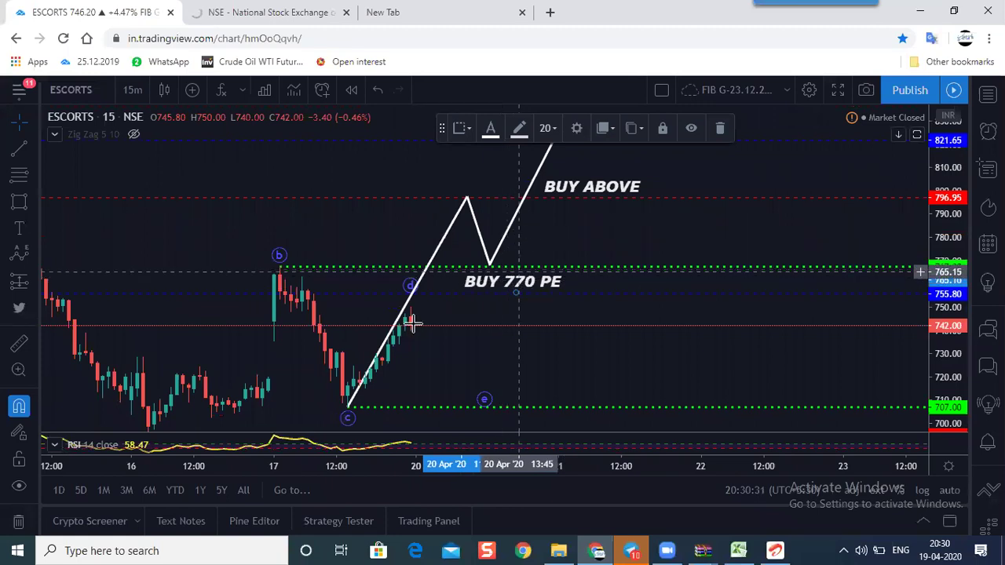
Shorten the first rising white line to end at about 775.60 and attach the pullback line's start to that peak.
{"action": "left_click_drag", "start_coordinate": [422, 304], "coordinate": [413, 323]}
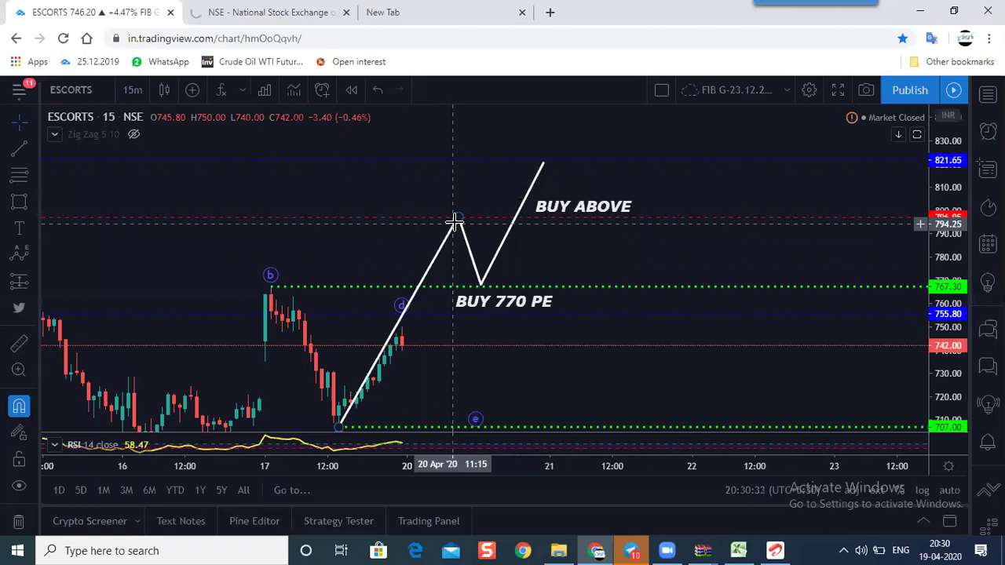
{"action": "left_click", "coordinate": [455, 221]}
{"action": "mouse_move", "coordinate": [455, 222]}
{"action": "left_mouse_down"}
{"action": "mouse_move", "coordinate": [423, 241]}
{"action": "mouse_move", "coordinate": [440, 217]}
{"action": "mouse_move", "coordinate": [429, 268]}
{"action": "left_mouse_up"}
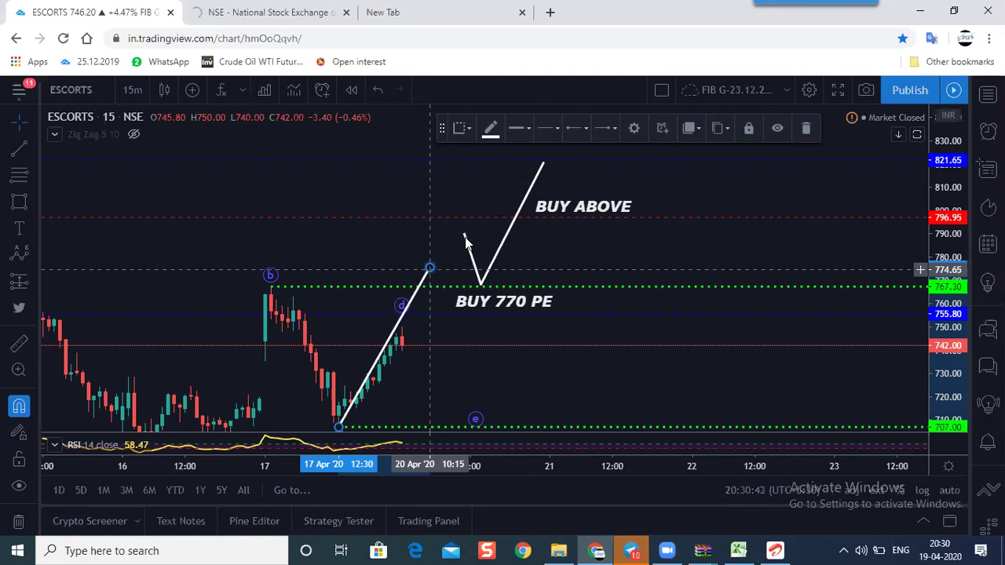
{"action": "left_click_drag", "start_coordinate": [464, 237], "coordinate": [429, 268]}
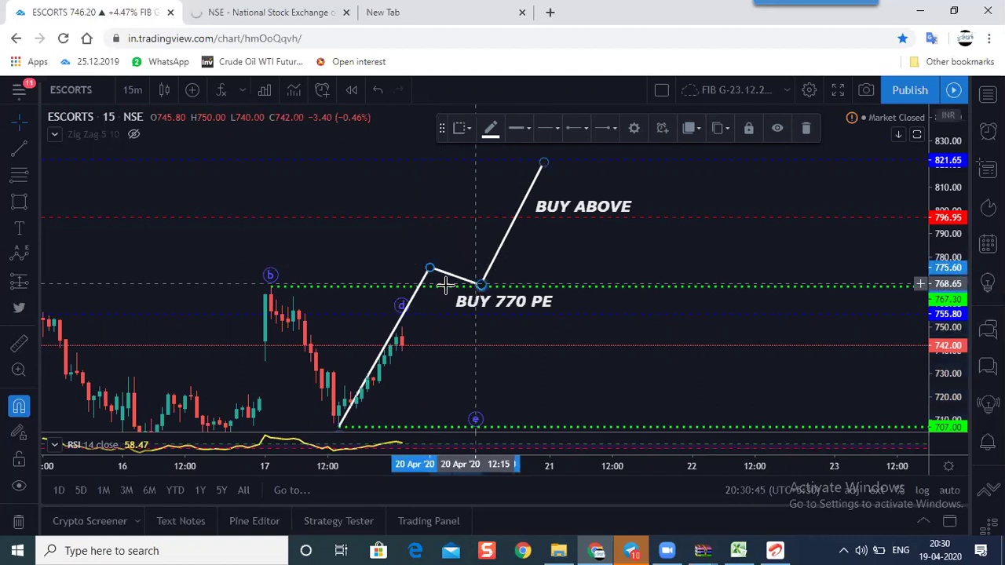
Shift the low between the pullback and final rising lines closer to the peak, and place the BUY 770 PE label beneath it at about 766.35.
{"action": "mouse_move", "coordinate": [477, 286]}
{"action": "left_mouse_down"}
{"action": "mouse_move", "coordinate": [449, 288]}
{"action": "mouse_move", "coordinate": [446, 315]}
{"action": "mouse_move", "coordinate": [454, 292]}
{"action": "left_mouse_up"}
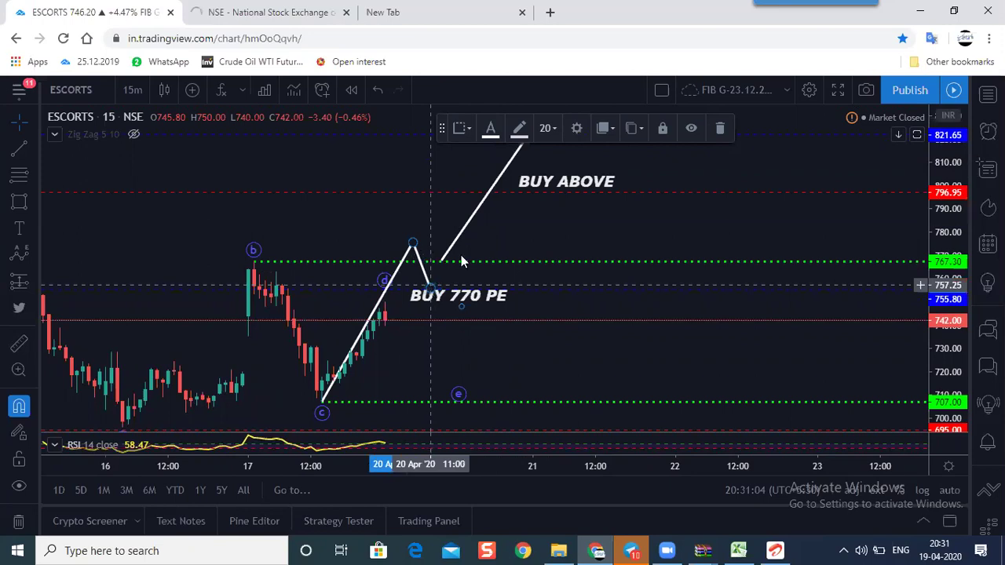
{"action": "left_click", "coordinate": [461, 280]}
{"action": "left_click_drag", "start_coordinate": [461, 280], "coordinate": [464, 281]}
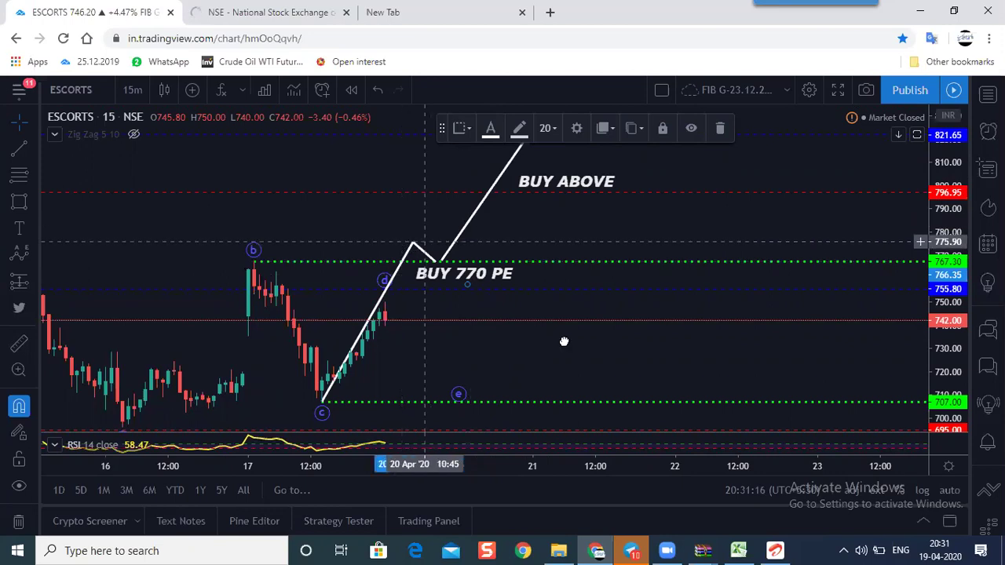
Add a price label on the red dashed 870.35 level above the projected path, at about 870.40.
{"action": "scroll", "coordinate": [563, 342], "scroll_direction": "down", "scroll_amount": 3}
{"action": "left_click_drag", "start_coordinate": [671, 211], "coordinate": [560, 358]}
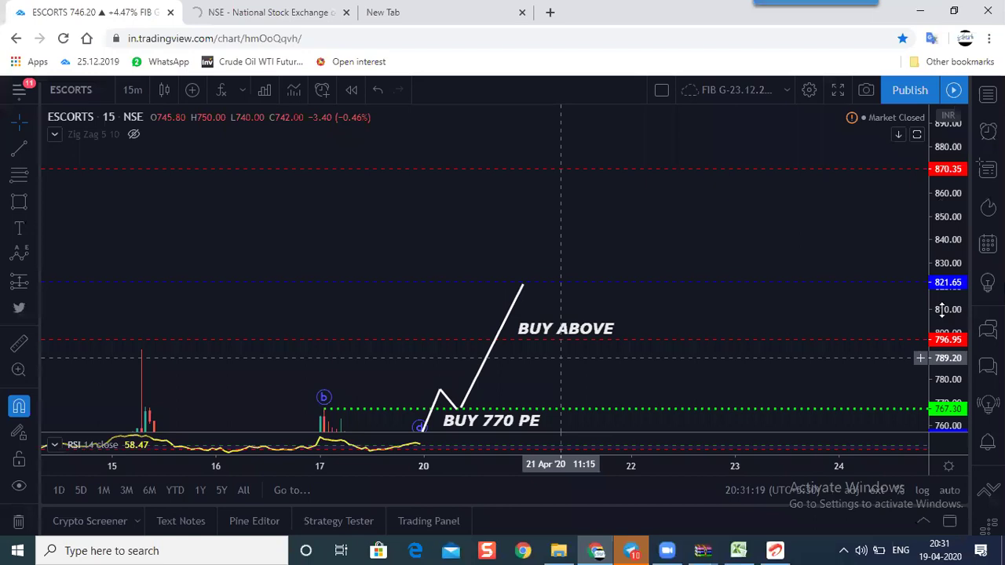
{"action": "scroll", "coordinate": [548, 230], "scroll_direction": "down", "scroll_amount": 2}
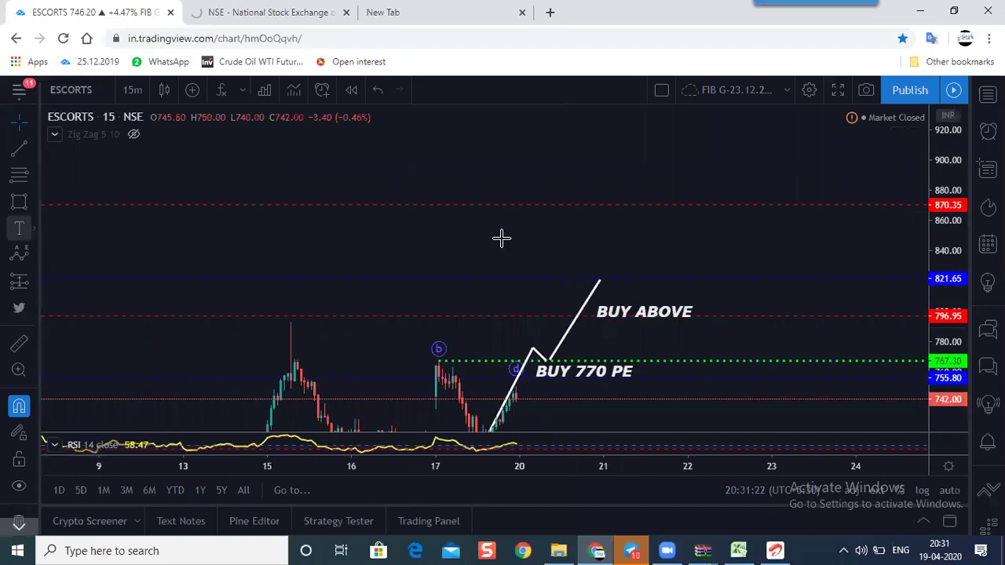
{"action": "left_click", "coordinate": [34, 227]}
{"action": "left_click", "coordinate": [75, 367]}
{"action": "left_click", "coordinate": [604, 204]}
Extend the final rising white line's upper end to about 868.45, just under the red dashed 870.35 level.
{"action": "left_click_drag", "start_coordinate": [680, 238], "coordinate": [617, 172]}
{"action": "mouse_move", "coordinate": [557, 179]}
{"action": "left_mouse_down"}
{"action": "mouse_move", "coordinate": [572, 141]}
{"action": "mouse_move", "coordinate": [554, 177]}
{"action": "left_mouse_up"}
{"action": "mouse_move", "coordinate": [535, 212]}
{"action": "left_mouse_down"}
{"action": "mouse_move", "coordinate": [550, 165]}
{"action": "mouse_move", "coordinate": [517, 158]}
{"action": "left_mouse_up"}
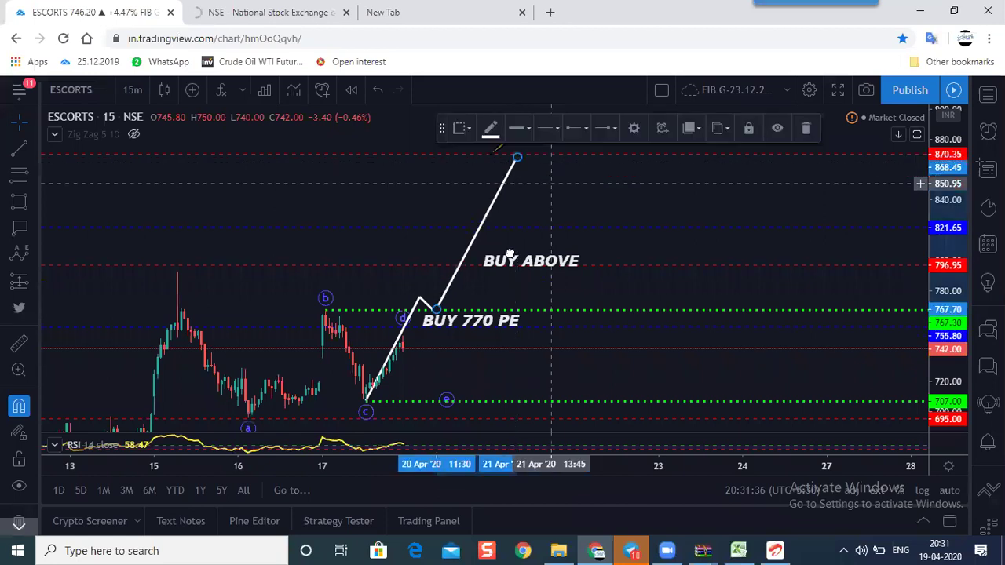
Raise the pullback line's start to about 781.10 and extend the first rising line to meet it.
{"action": "left_click_drag", "start_coordinate": [488, 291], "coordinate": [509, 251]}
{"action": "left_click_drag", "start_coordinate": [937, 351], "coordinate": [938, 310]}
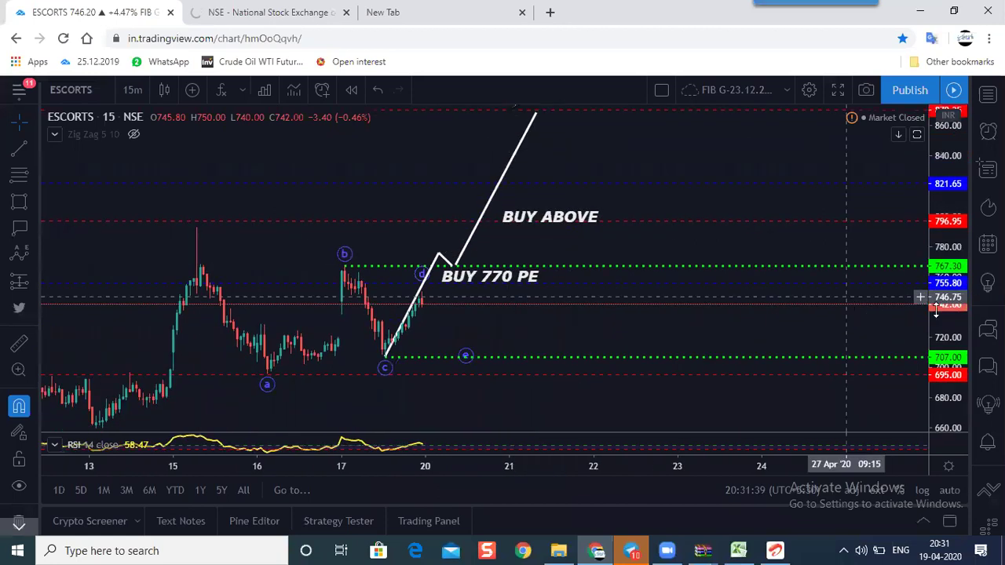
{"action": "scroll", "coordinate": [534, 236], "scroll_direction": "up", "scroll_amount": 2}
{"action": "left_click_drag", "start_coordinate": [534, 236], "coordinate": [657, 303]}
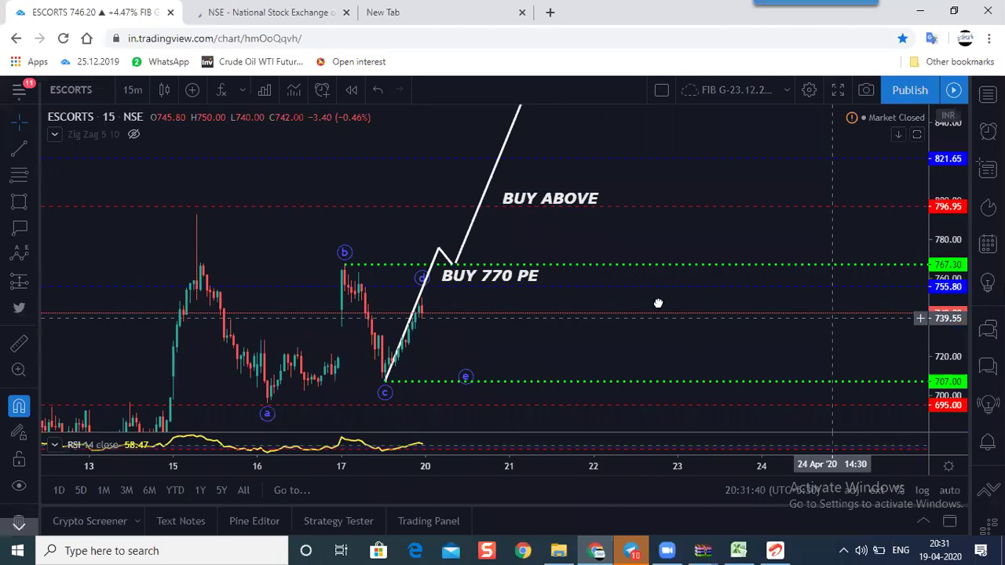
{"action": "mouse_move", "coordinate": [476, 329]}
{"action": "left_mouse_down"}
{"action": "mouse_move", "coordinate": [543, 312]}
{"action": "mouse_move", "coordinate": [526, 300]}
{"action": "mouse_move", "coordinate": [476, 314]}
{"action": "left_mouse_up"}
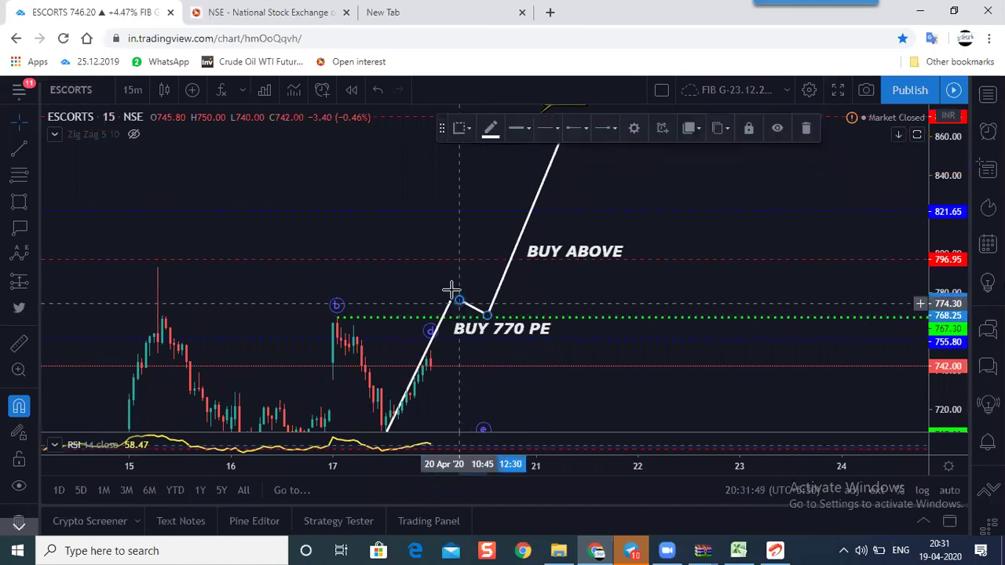
{"action": "left_click_drag", "start_coordinate": [459, 300], "coordinate": [451, 290]}
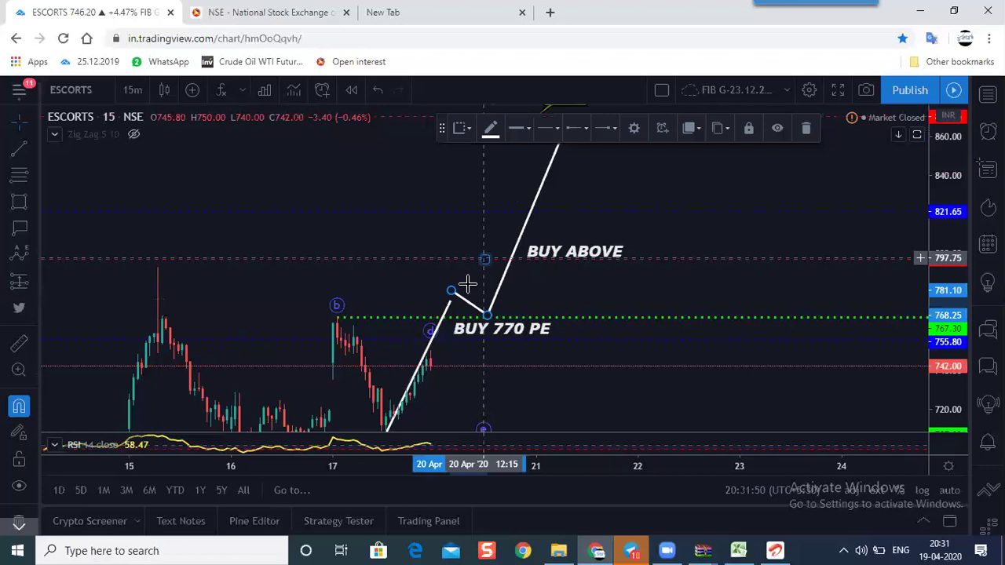
{"action": "left_click_drag", "start_coordinate": [449, 305], "coordinate": [451, 293]}
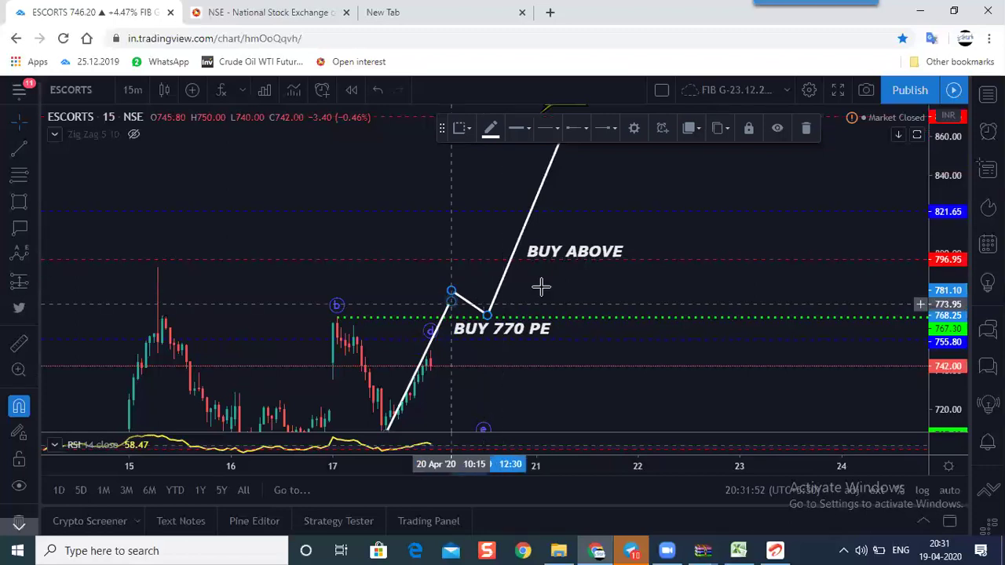
{"action": "left_click", "coordinate": [511, 298]}
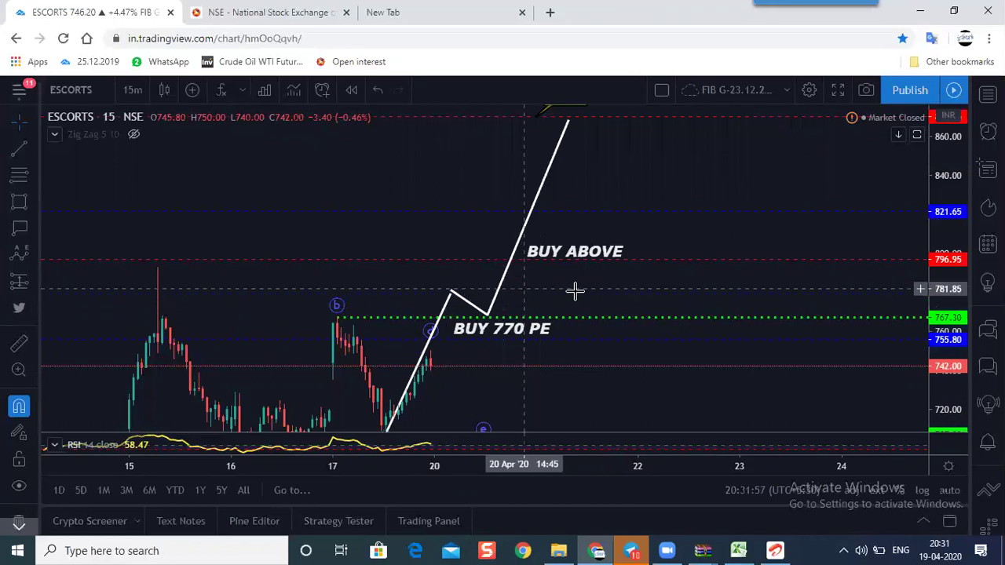
Examine the projected path from the 767.30 dotted support up to the 870.40 price label.
{"action": "scroll", "coordinate": [576, 292], "scroll_direction": "down", "scroll_amount": 1}
{"action": "left_click_drag", "start_coordinate": [609, 301], "coordinate": [578, 302]}
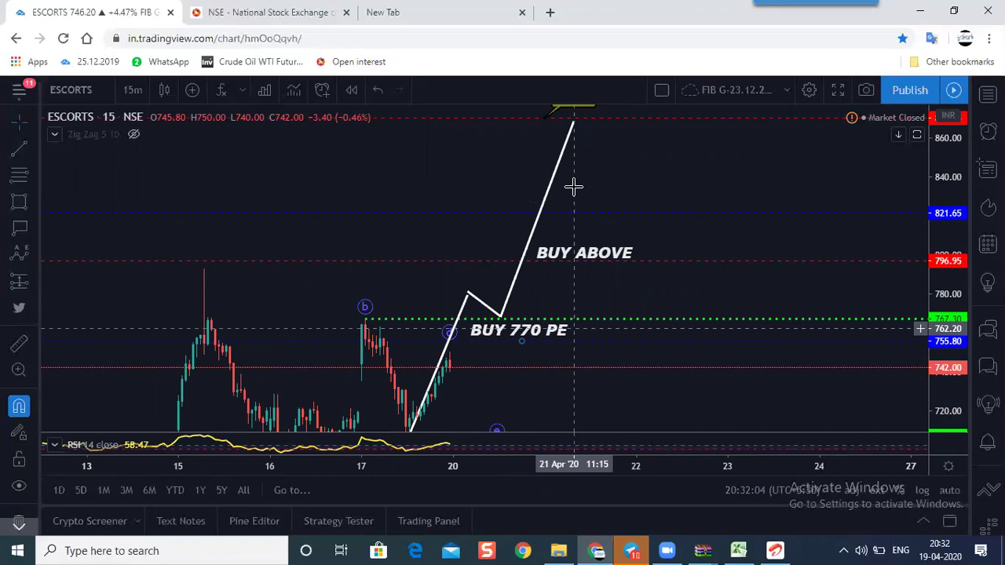
{"action": "left_click_drag", "start_coordinate": [573, 188], "coordinate": [559, 218]}
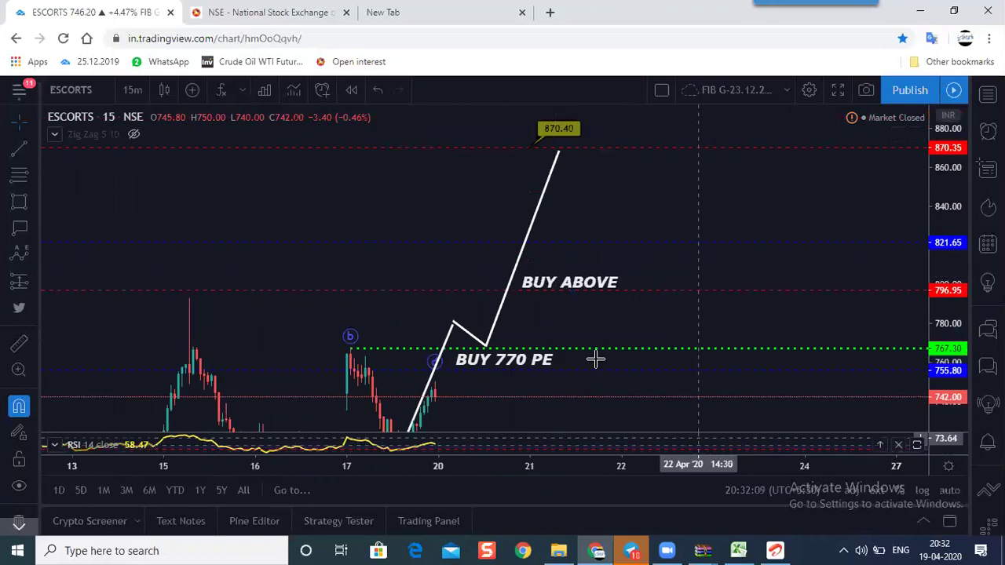
{"action": "left_click_drag", "start_coordinate": [588, 357], "coordinate": [586, 352]}
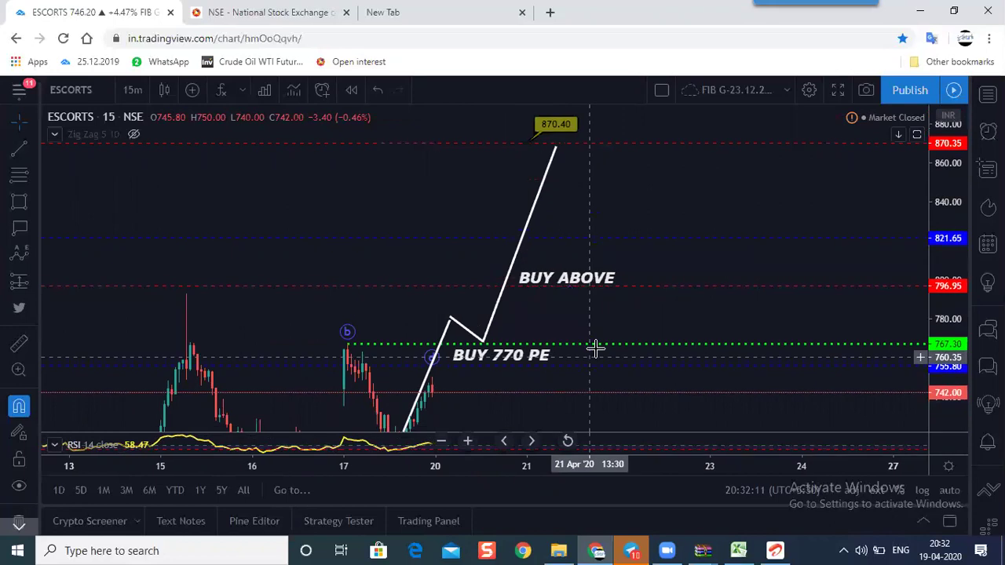
{"action": "left_click_drag", "start_coordinate": [937, 389], "coordinate": [934, 363]}
{"action": "left_click_drag", "start_coordinate": [709, 343], "coordinate": [616, 280]}
{"action": "scroll", "coordinate": [616, 280], "scroll_direction": "up", "scroll_amount": 3}
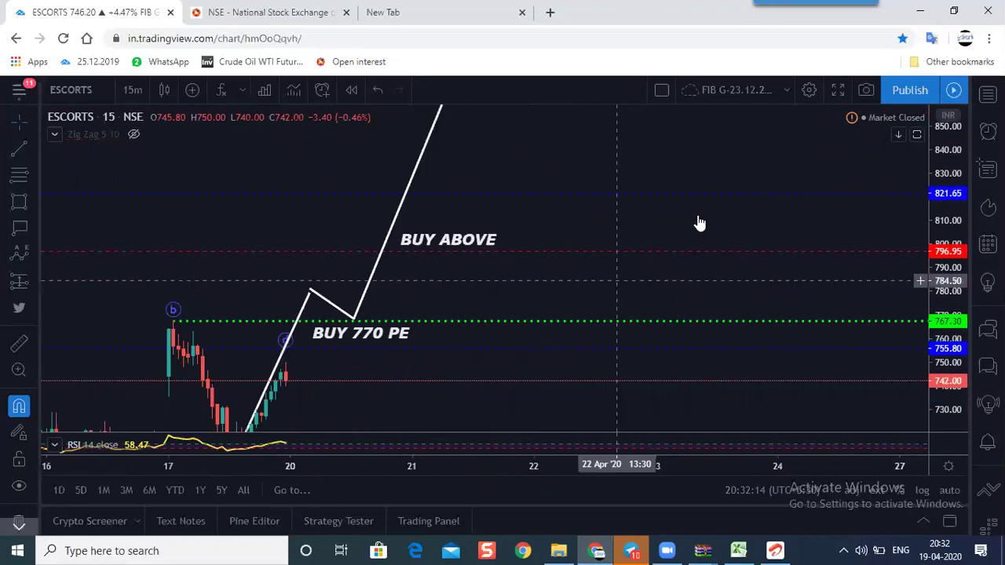
{"action": "scroll", "coordinate": [643, 190], "scroll_direction": "down", "scroll_amount": 2}
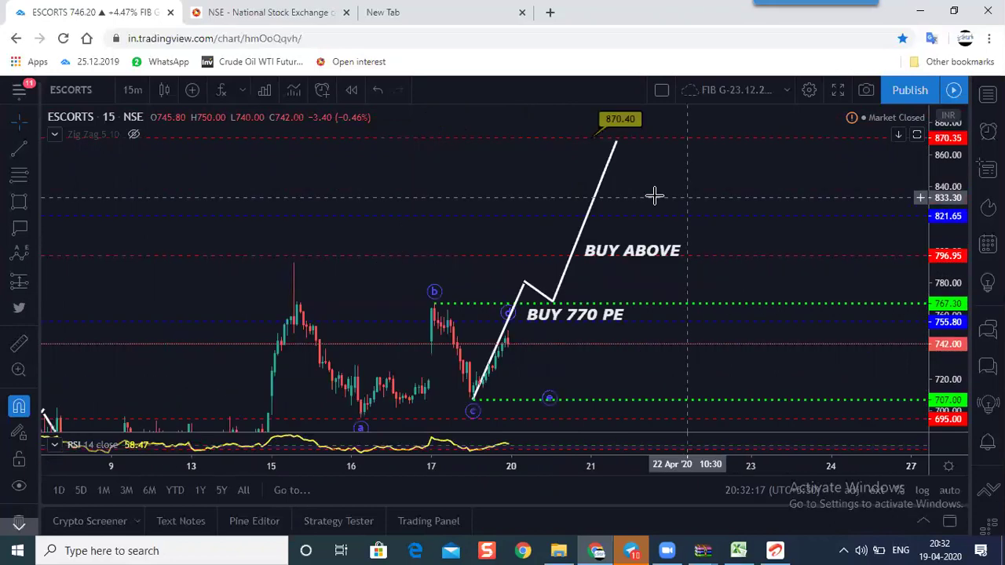
{"action": "left_click_drag", "start_coordinate": [655, 195], "coordinate": [625, 193]}
{"action": "left_click_drag", "start_coordinate": [939, 355], "coordinate": [934, 318]}
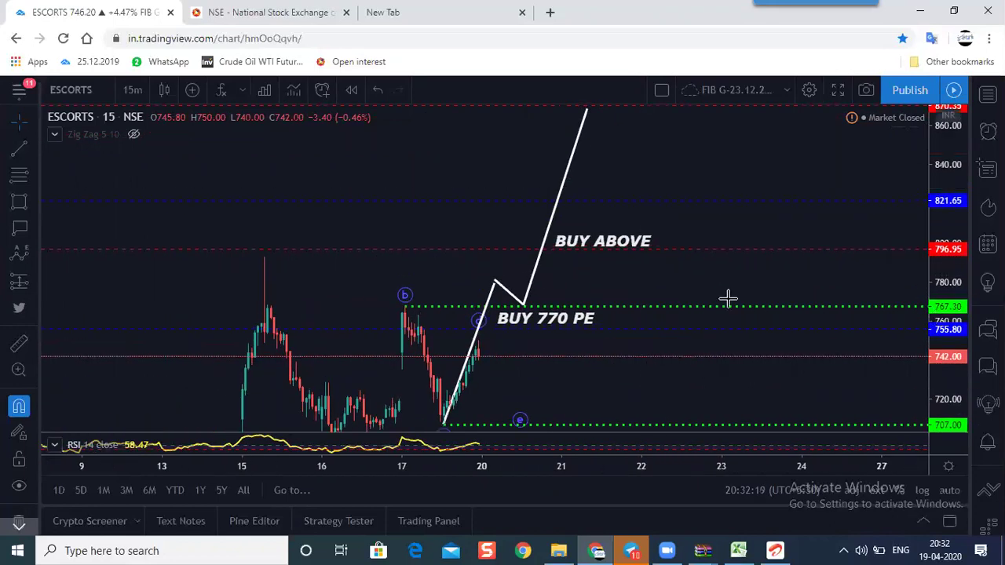
{"action": "scroll", "coordinate": [589, 280], "scroll_direction": "up", "scroll_amount": 2}
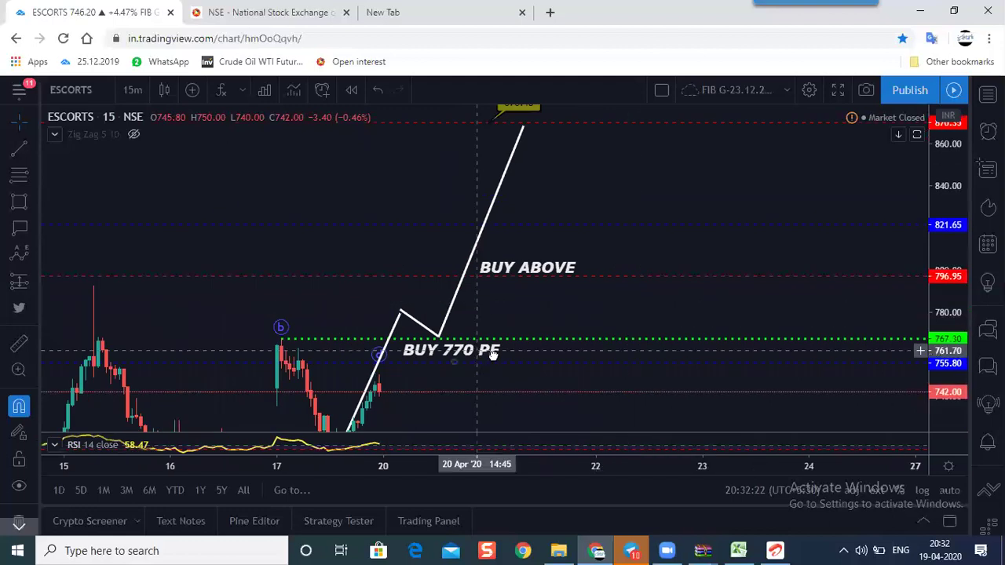
Move the BUY 770 PE label to about 764.95 and adjust the first rising line's upper end to about 777.45.
{"action": "left_click_drag", "start_coordinate": [493, 355], "coordinate": [496, 359]}
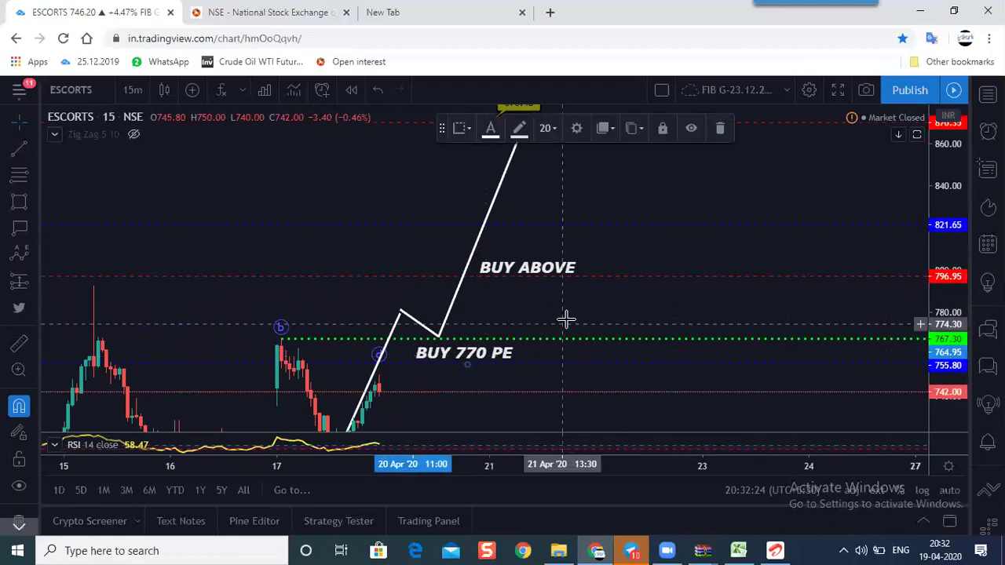
{"action": "left_click", "coordinate": [565, 322]}
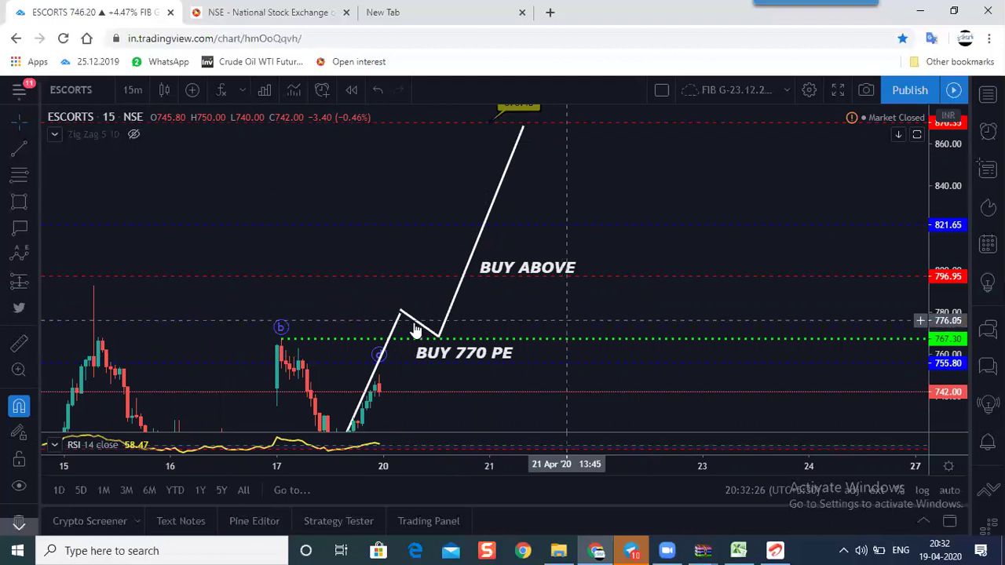
{"action": "left_click_drag", "start_coordinate": [401, 316], "coordinate": [399, 308]}
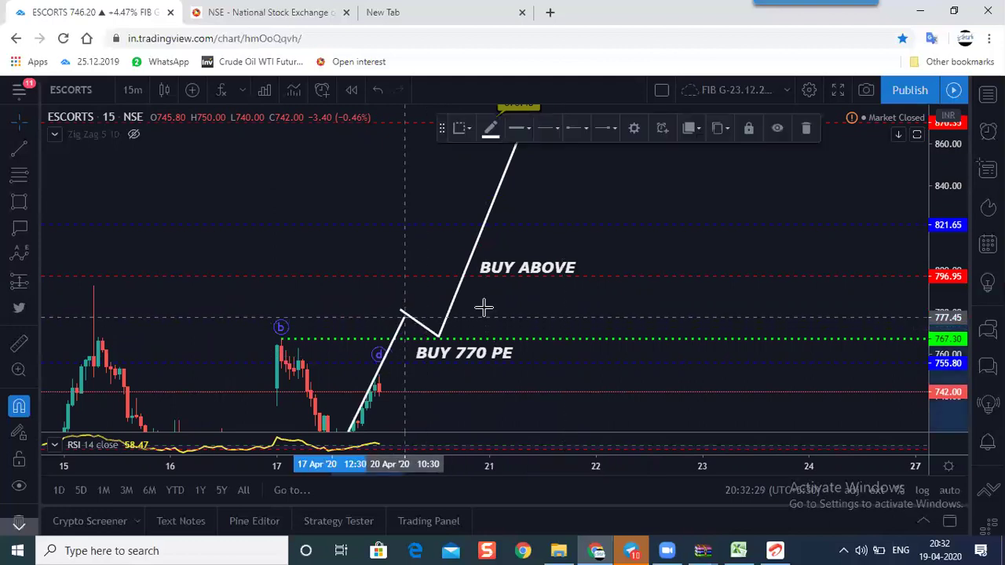
Move the yellow price label to the upper end of the final rising line, at about 870.05.
{"action": "left_click", "coordinate": [482, 307]}
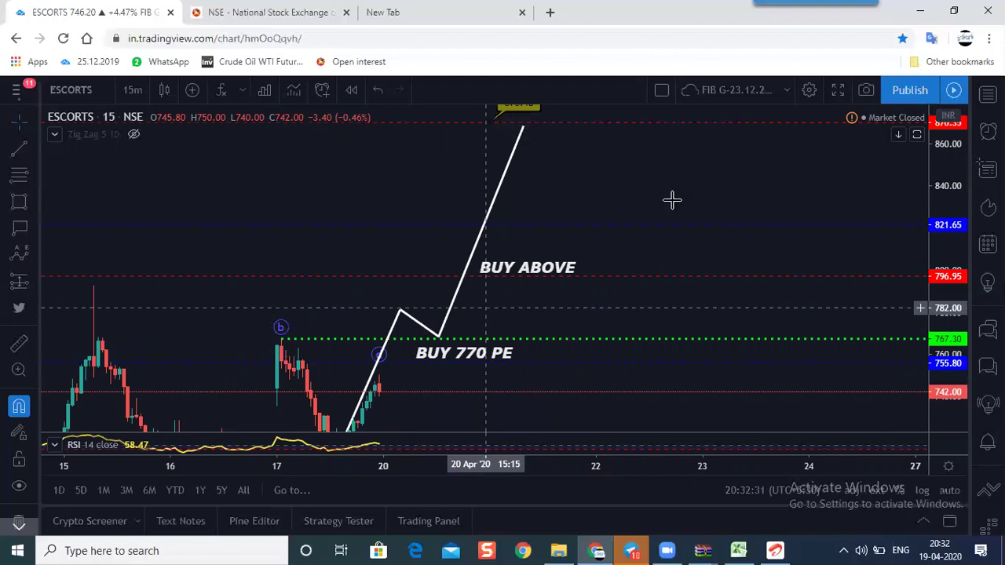
{"action": "scroll", "coordinate": [672, 201], "scroll_direction": "down", "scroll_amount": 2}
{"action": "left_click_drag", "start_coordinate": [553, 242], "coordinate": [412, 299]}
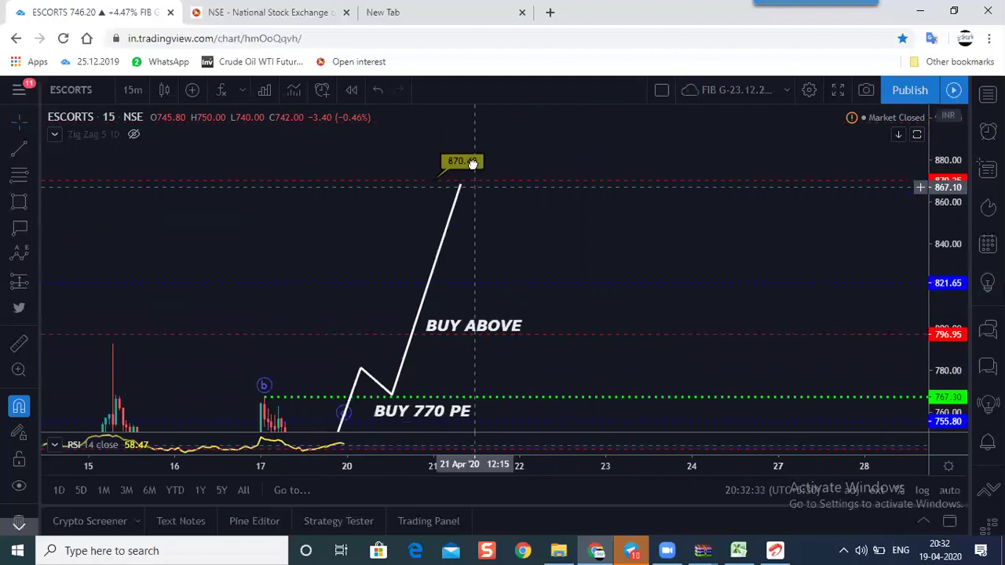
{"action": "left_click", "coordinate": [494, 167]}
{"action": "left_click_drag", "start_coordinate": [485, 169], "coordinate": [497, 165]}
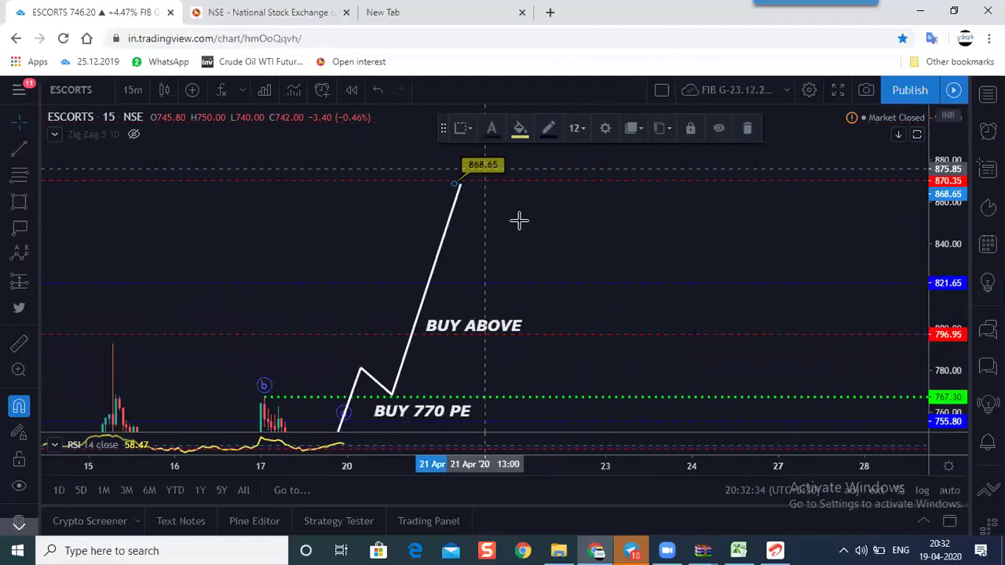
{"action": "left_click", "coordinate": [518, 218]}
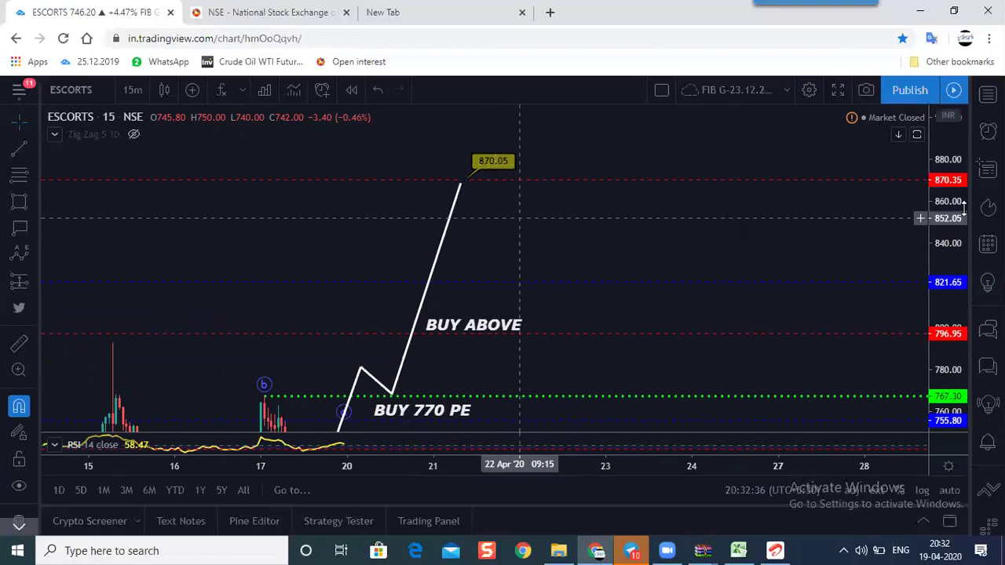
{"action": "left_click_drag", "start_coordinate": [964, 208], "coordinate": [948, 226]}
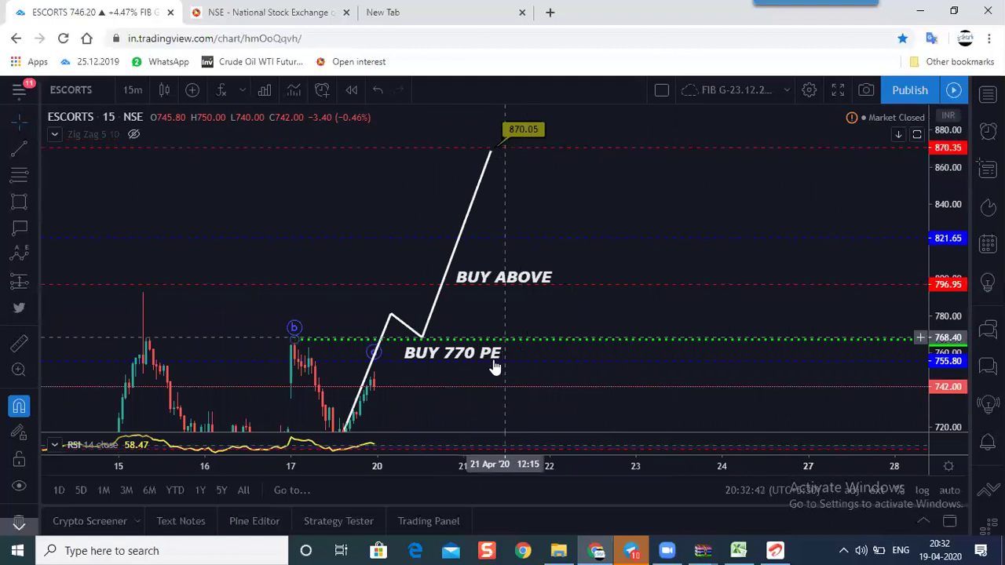
Draw a falling white trend line from the path's peak at about 867.75 down to about 799.65.
{"action": "left_click", "coordinate": [19, 148]}
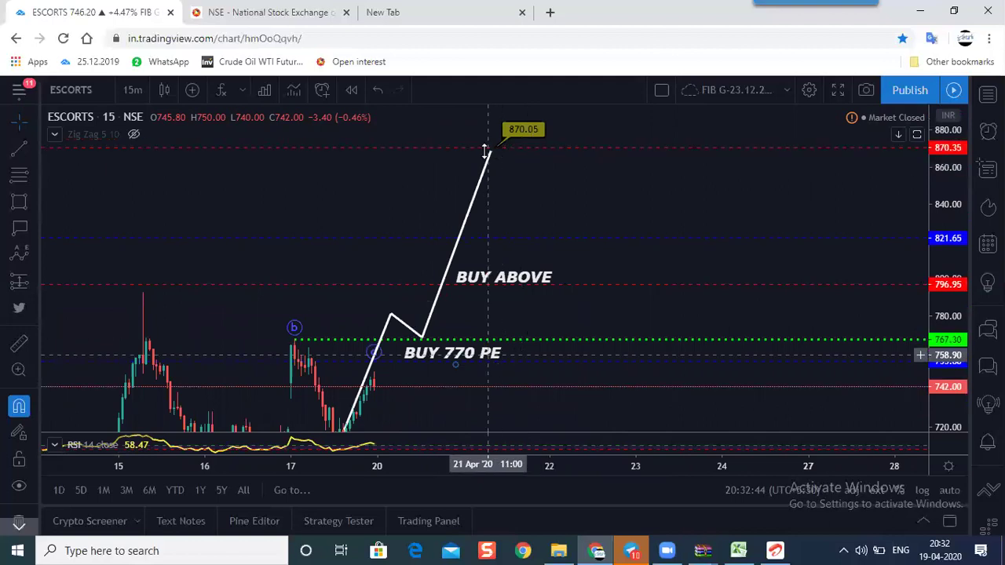
{"action": "left_click", "coordinate": [488, 152]}
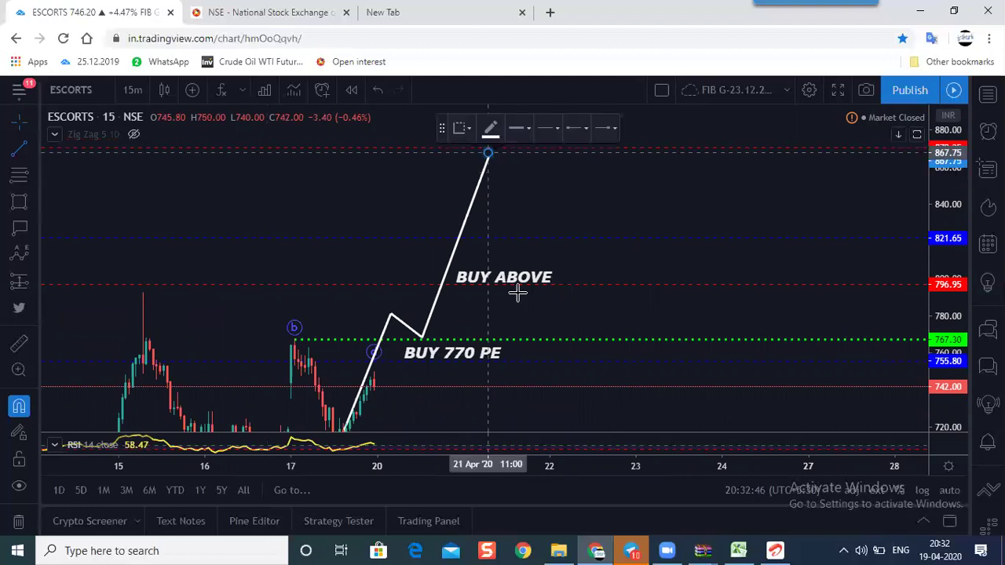
{"action": "left_click", "coordinate": [547, 277]}
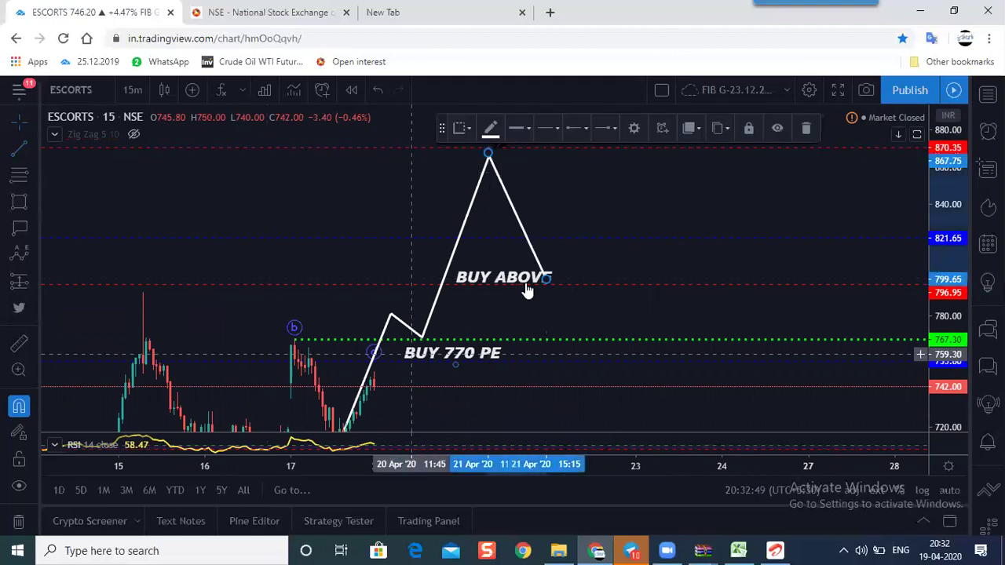
Move the BUY ABOVE label closer to the final rising line, at about 806.30, and remove the trial falling line.
{"action": "left_click", "coordinate": [500, 278]}
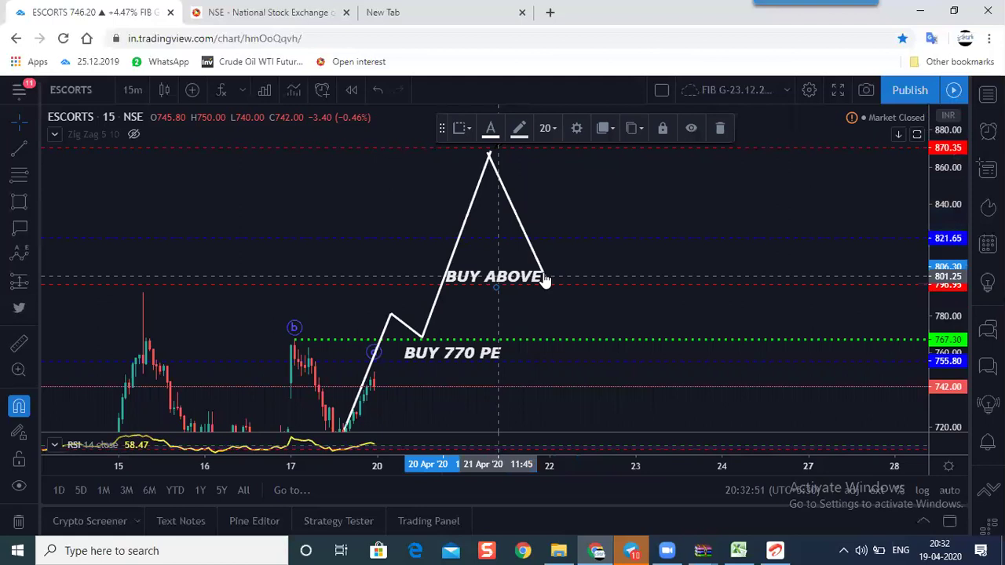
{"action": "left_click", "coordinate": [554, 280]}
{"action": "left_click_drag", "start_coordinate": [489, 153], "coordinate": [490, 149]}
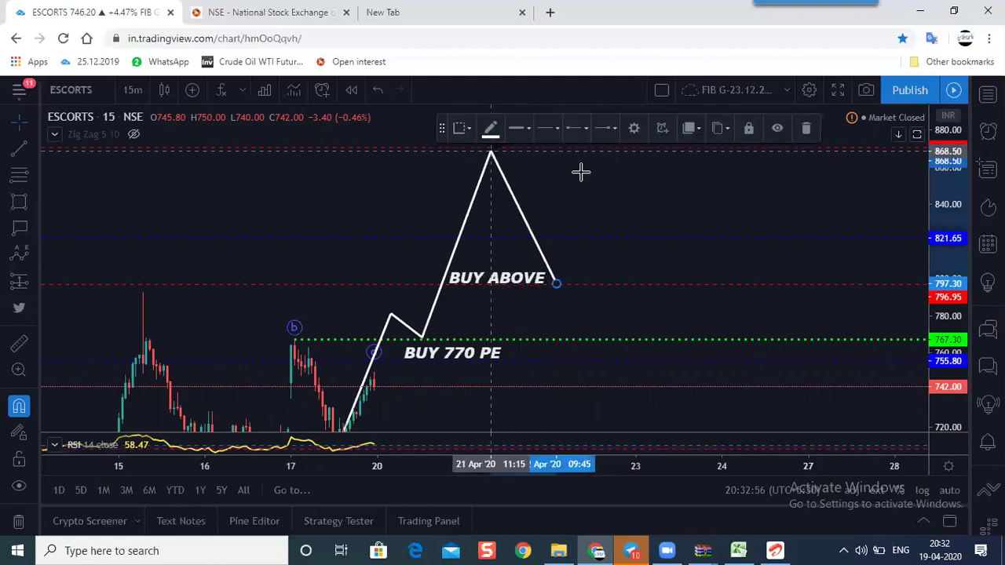
{"action": "left_click", "coordinate": [556, 280]}
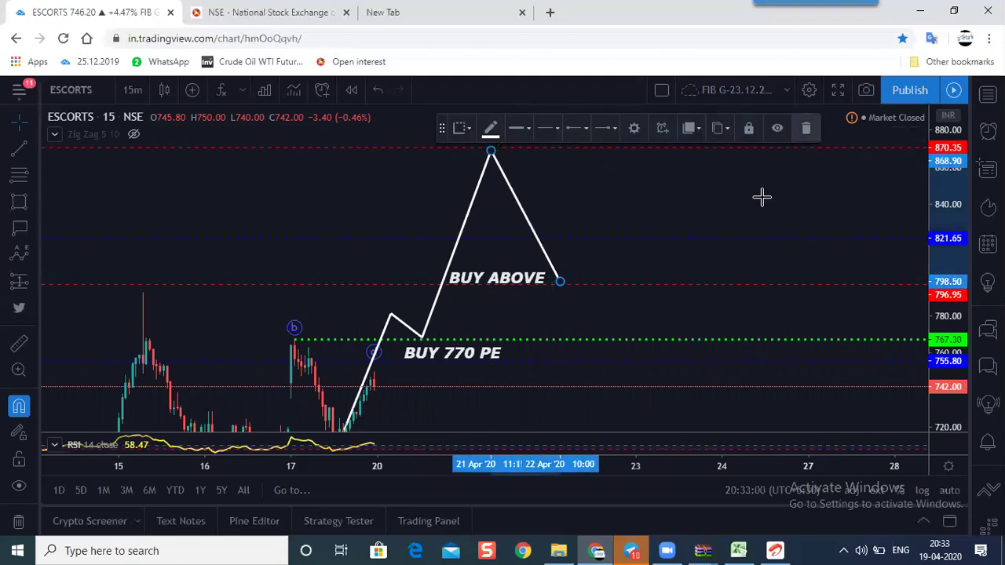
{"action": "scroll", "coordinate": [749, 193], "scroll_direction": "down", "scroll_amount": 2}
{"action": "left_click_drag", "start_coordinate": [711, 215], "coordinate": [641, 203]}
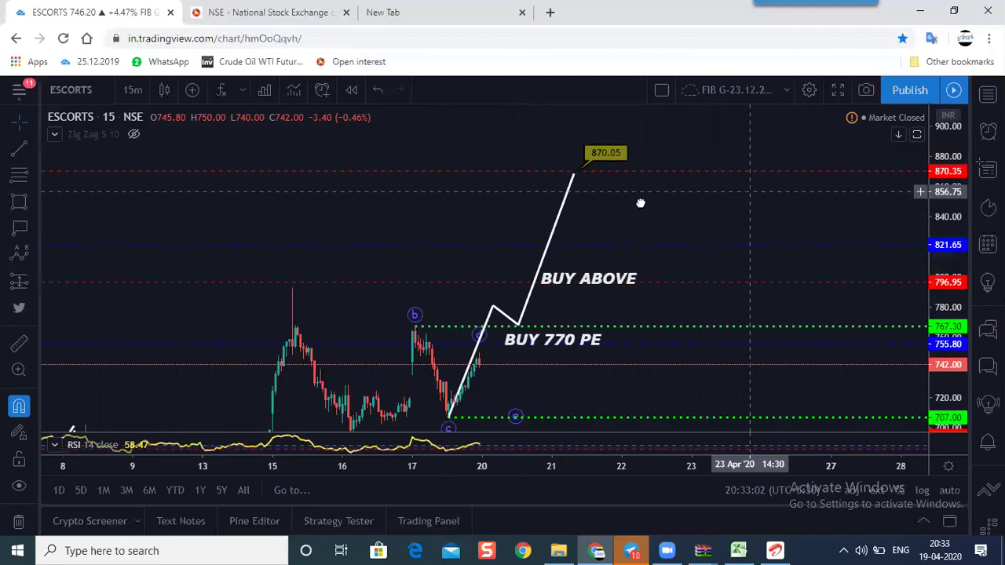
{"action": "scroll", "coordinate": [640, 203], "scroll_direction": "up", "scroll_amount": 2}
{"action": "left_click_drag", "start_coordinate": [553, 256], "coordinate": [546, 265]}
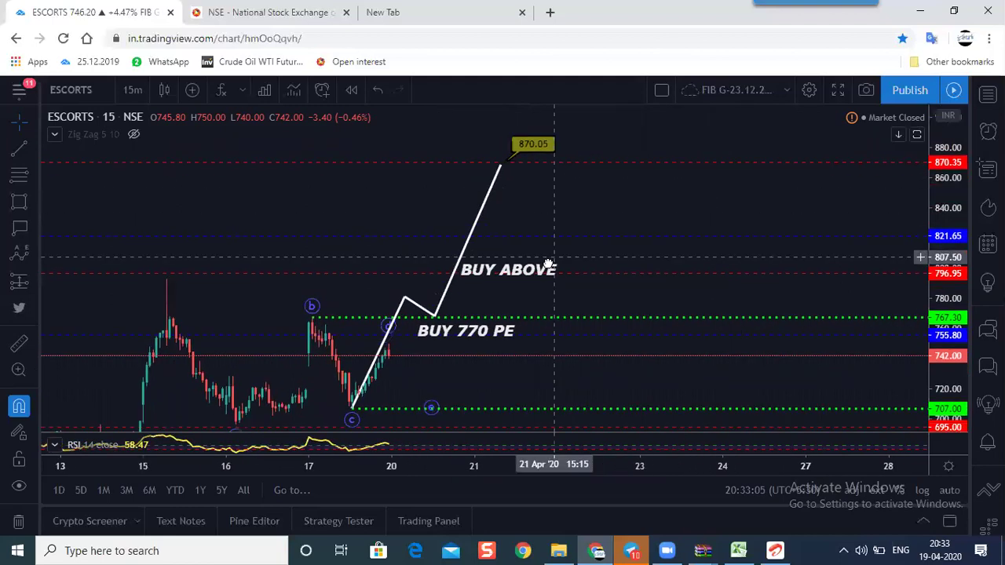
{"action": "left_click", "coordinate": [626, 206]}
{"action": "left_click_drag", "start_coordinate": [721, 144], "coordinate": [728, 140]}
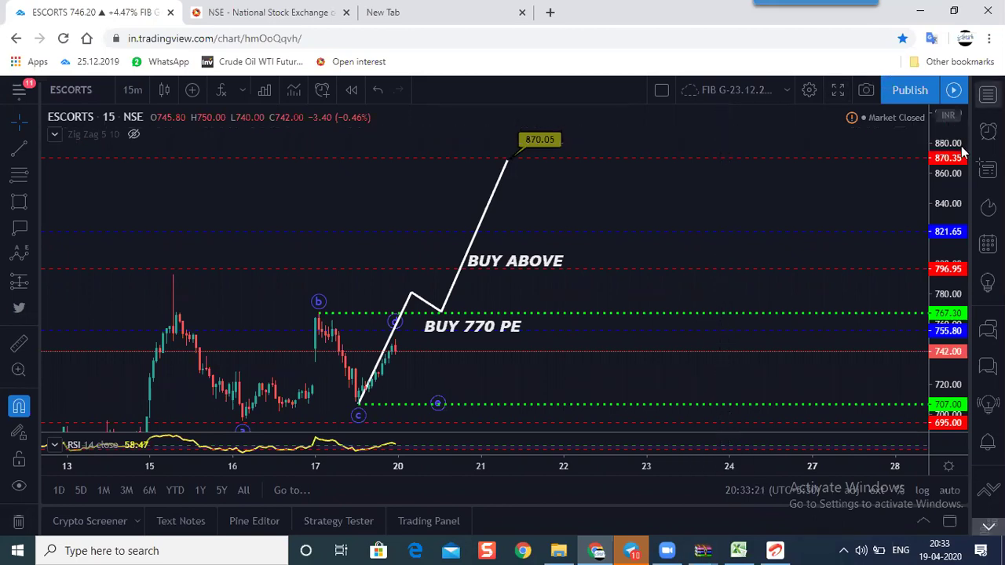
Open the PVR chart from the watchlist and examine its projected path from 1165.70 through SELL @ 1323-1343 to 1103.80.
{"action": "left_click", "coordinate": [987, 93]}
{"action": "left_click", "coordinate": [807, 196]}
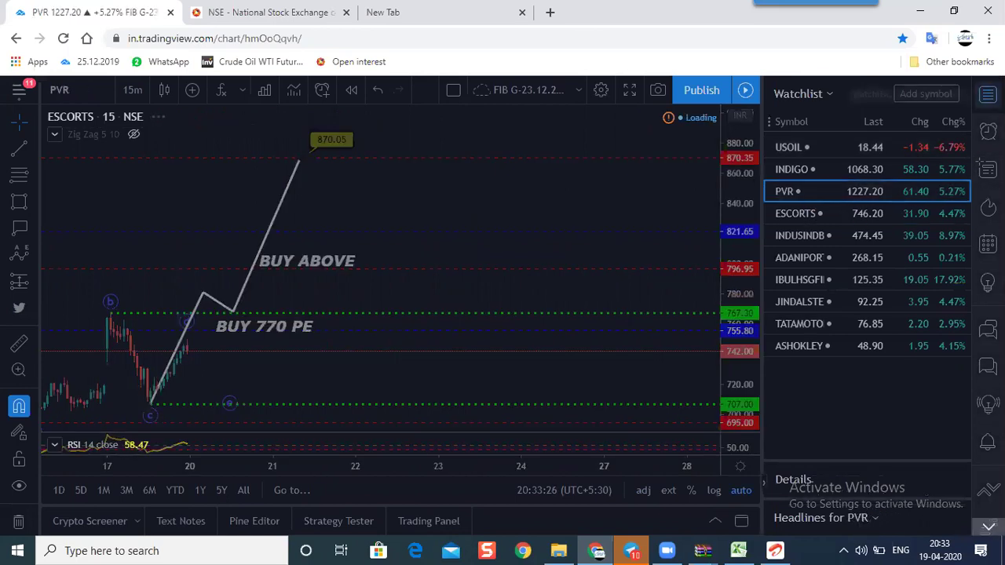
{"action": "left_click", "coordinate": [987, 93]}
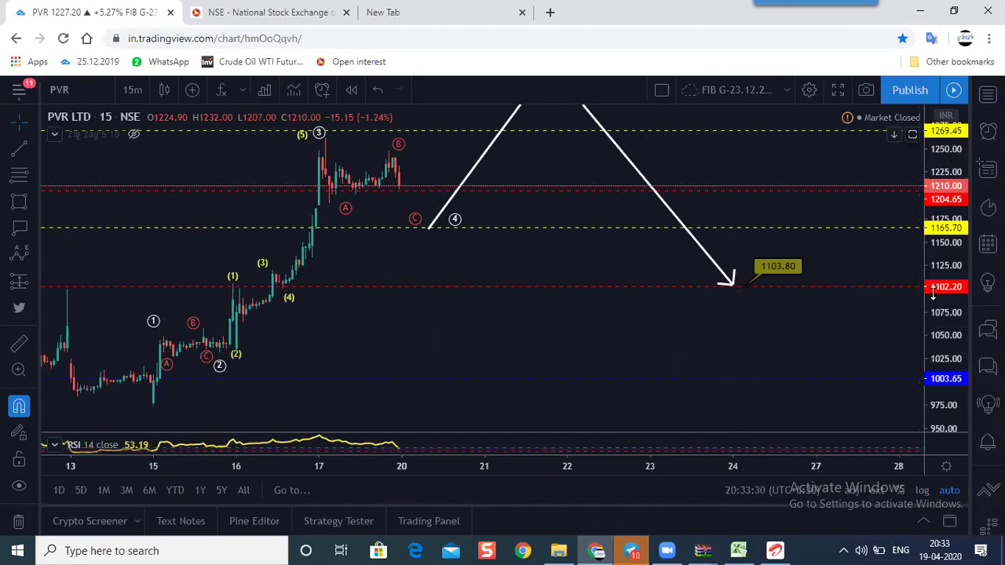
{"action": "left_click_drag", "start_coordinate": [936, 301], "coordinate": [944, 229]}
{"action": "left_click_drag", "start_coordinate": [566, 226], "coordinate": [562, 371]}
{"action": "left_click_drag", "start_coordinate": [512, 280], "coordinate": [509, 262]}
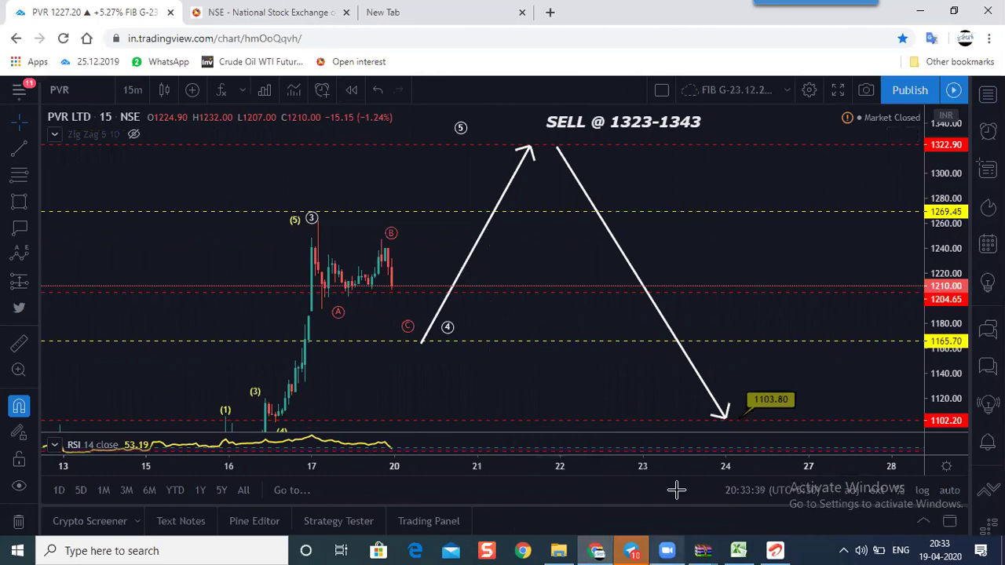
Switch to Telegram and open the PVR OPTION CHAIN picture at full size.
{"action": "key", "text": "alt+Tab"}
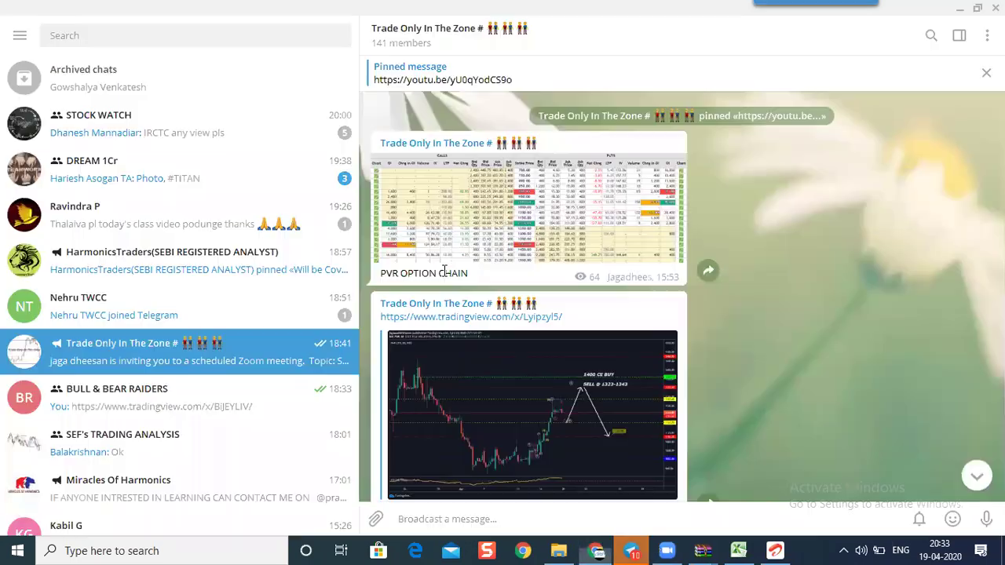
{"action": "left_click", "coordinate": [502, 227]}
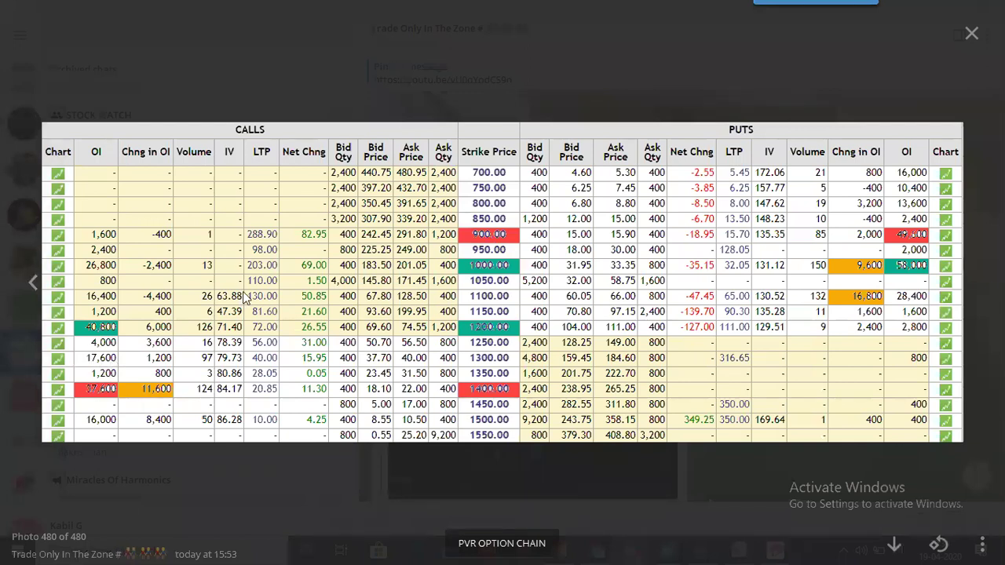
Highlight the 1300 strike's call row, emphasise its 17,600 OI, and draw a falling-then-rising arrow across the calls.
{"action": "left_click_drag", "start_coordinate": [88, 353], "coordinate": [514, 354]}
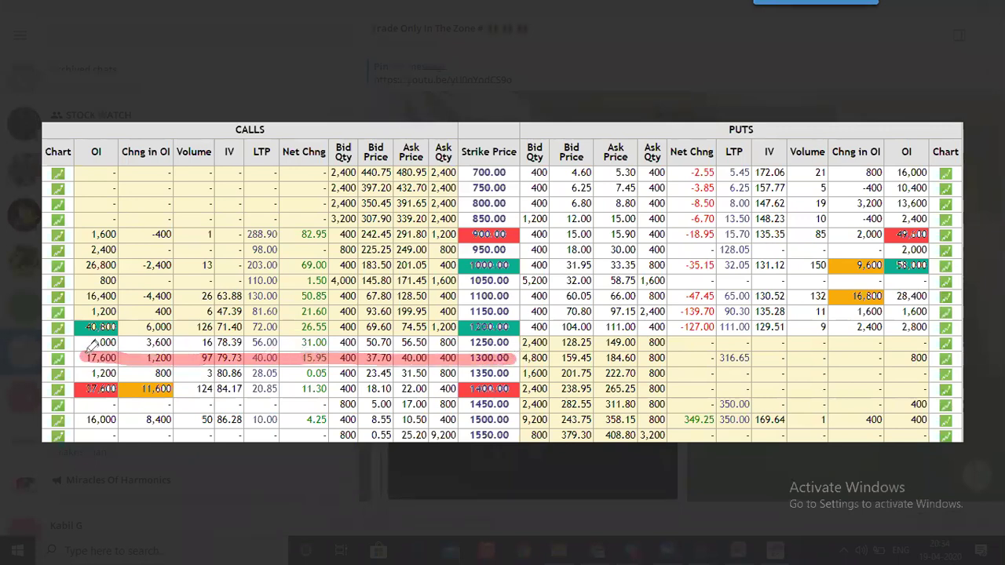
{"action": "mouse_move", "coordinate": [91, 343]}
{"action": "left_mouse_down"}
{"action": "mouse_move", "coordinate": [79, 355]}
{"action": "mouse_move", "coordinate": [98, 370]}
{"action": "mouse_move", "coordinate": [124, 366]}
{"action": "mouse_move", "coordinate": [91, 343]}
{"action": "mouse_move", "coordinate": [149, 296]}
{"action": "left_mouse_up"}
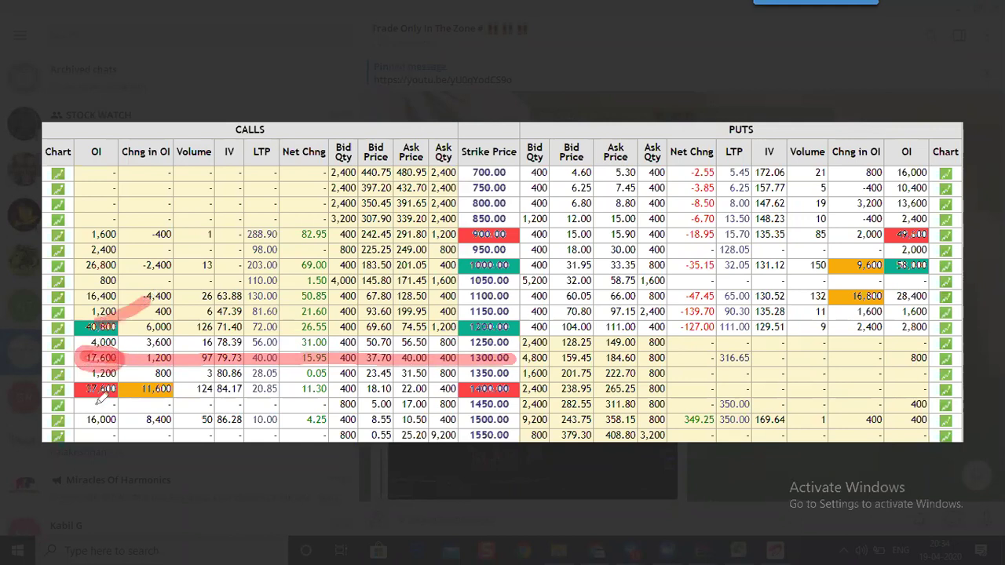
{"action": "left_click_drag", "start_coordinate": [96, 401], "coordinate": [171, 375]}
{"action": "left_click_drag", "start_coordinate": [90, 355], "coordinate": [120, 358]}
{"action": "left_click_drag", "start_coordinate": [474, 358], "coordinate": [504, 358]}
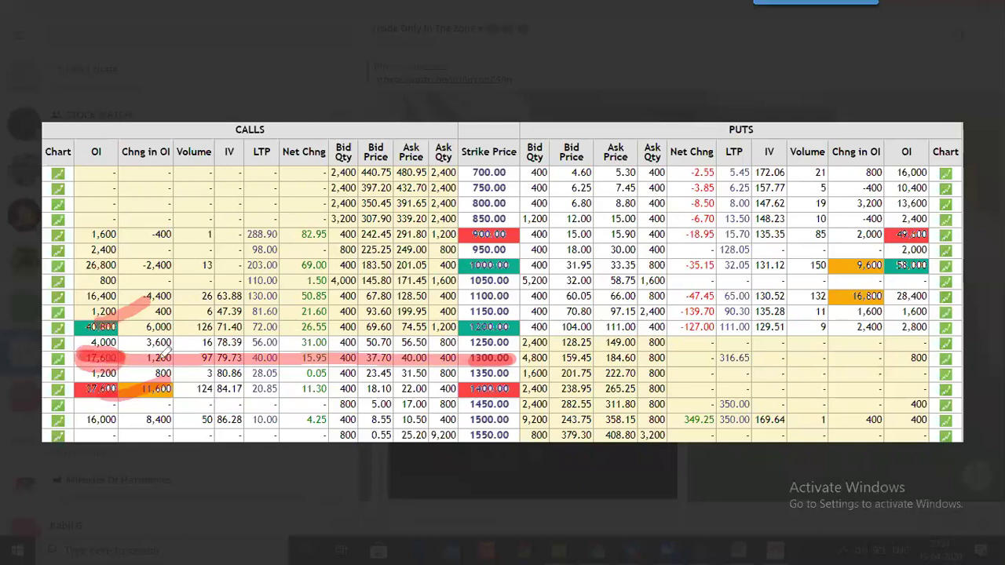
{"action": "mouse_move", "coordinate": [274, 307]}
{"action": "left_mouse_down"}
{"action": "mouse_move", "coordinate": [309, 377]}
{"action": "mouse_move", "coordinate": [328, 350]}
{"action": "mouse_move", "coordinate": [333, 359]}
{"action": "mouse_move", "coordinate": [428, 223]}
{"action": "mouse_move", "coordinate": [438, 224]}
{"action": "mouse_move", "coordinate": [441, 252]}
{"action": "left_mouse_up"}
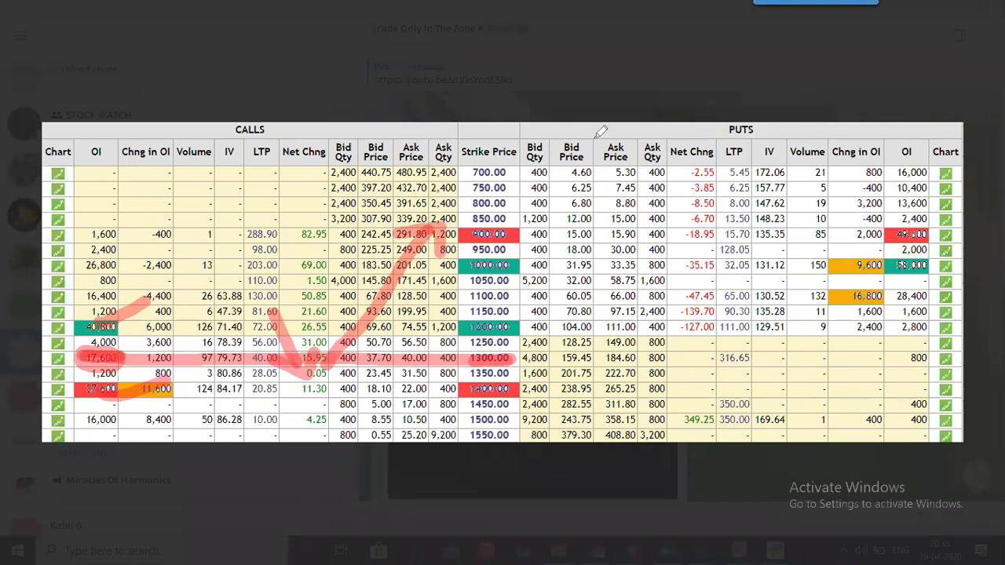
Erase all the red annotation marks from the calls side and the 1300 strike.
{"action": "key", "text": "ctrl+shift+5"}
{"action": "left_click_drag", "start_coordinate": [390, 304], "coordinate": [390, 239]}
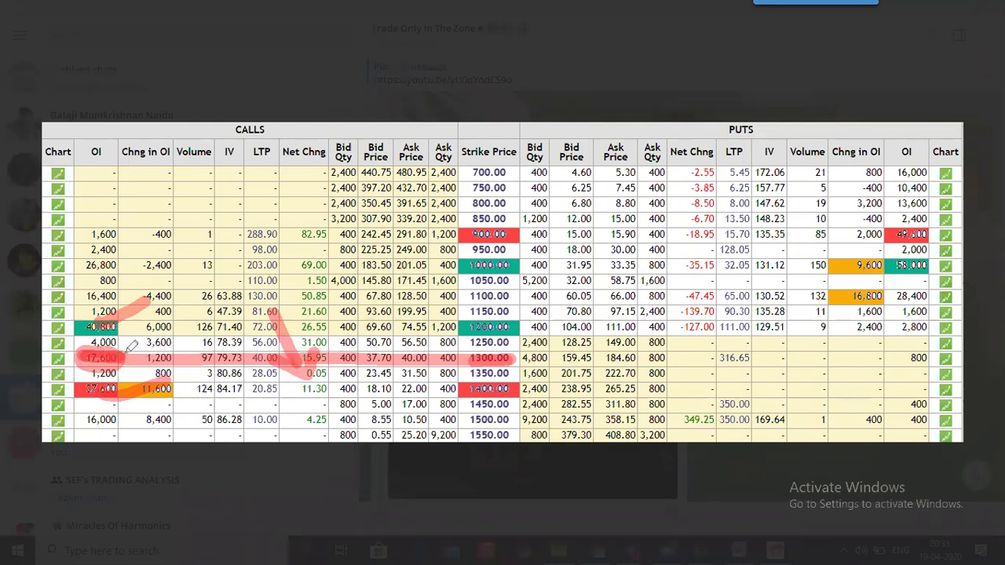
{"action": "left_click", "coordinate": [744, 127]}
{"action": "mouse_move", "coordinate": [376, 331]}
{"action": "left_mouse_down"}
{"action": "mouse_move", "coordinate": [151, 296]}
{"action": "mouse_move", "coordinate": [102, 383]}
{"action": "left_mouse_up"}
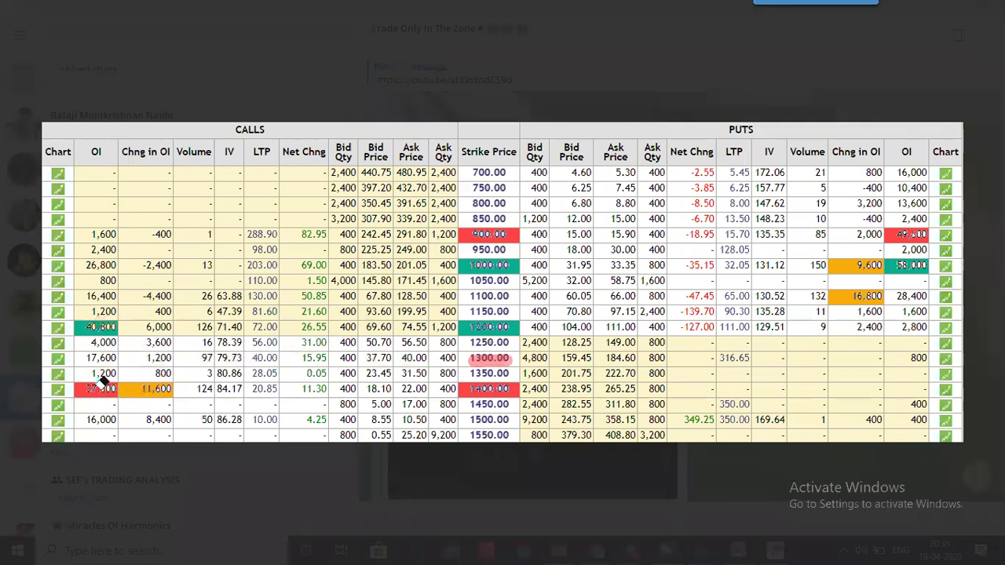
{"action": "left_click", "coordinate": [799, 130]}
{"action": "left_click", "coordinate": [488, 362]}
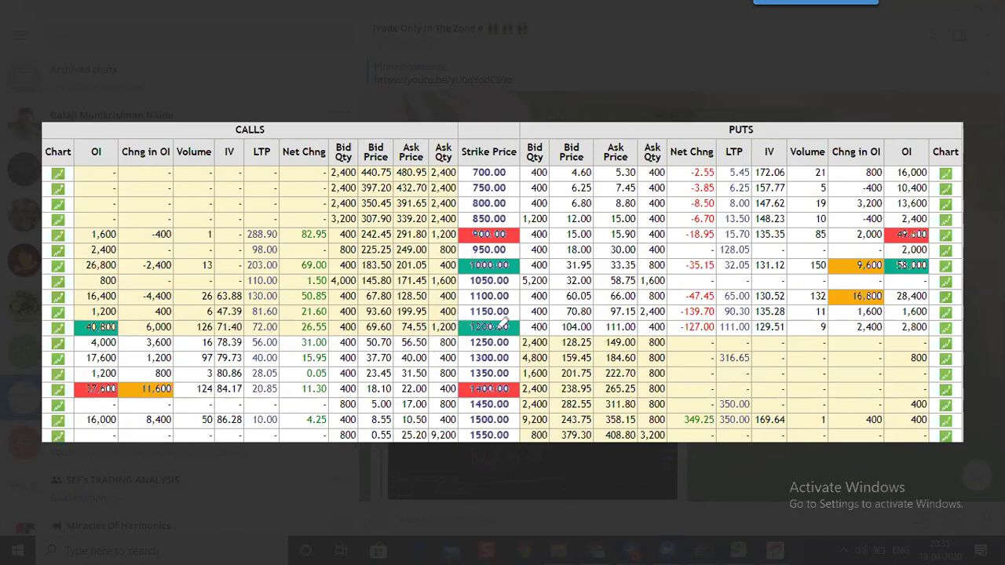
Draw a downward arrow at the 1300 call prices and a rising arrow over the put bid prices.
{"action": "mouse_move", "coordinate": [404, 323]}
{"action": "left_mouse_down"}
{"action": "mouse_move", "coordinate": [409, 359]}
{"action": "mouse_move", "coordinate": [385, 355]}
{"action": "mouse_move", "coordinate": [405, 367]}
{"action": "mouse_move", "coordinate": [436, 342]}
{"action": "left_mouse_up"}
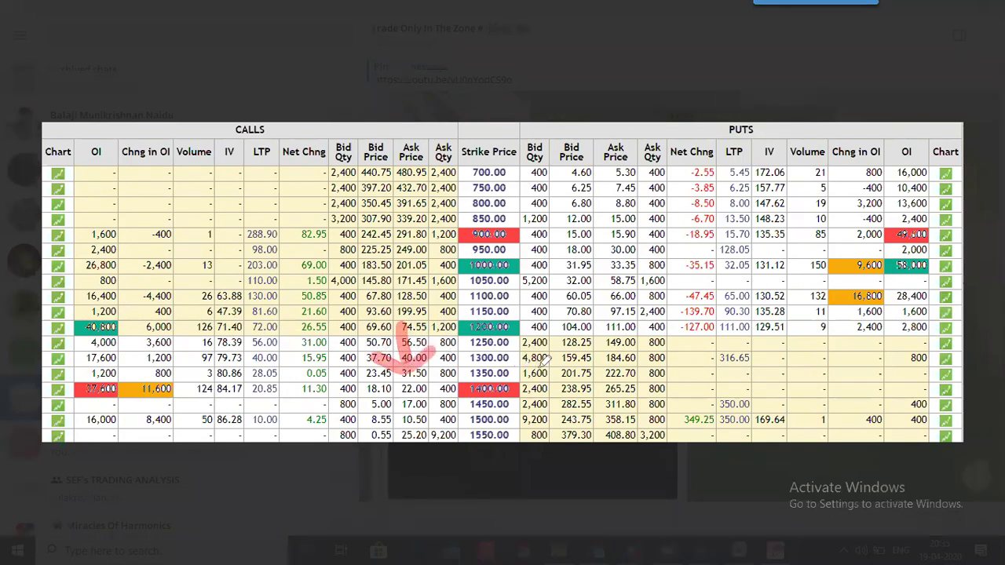
{"action": "mouse_move", "coordinate": [539, 364]}
{"action": "left_mouse_down"}
{"action": "mouse_move", "coordinate": [587, 294]}
{"action": "mouse_move", "coordinate": [596, 322]}
{"action": "left_mouse_up"}
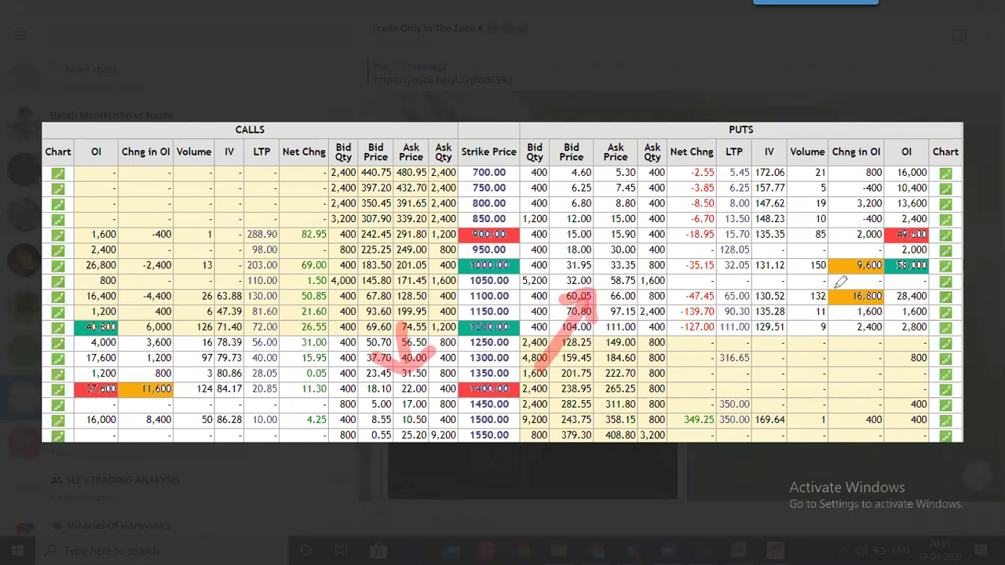
Circle the 16,800 put change in OI at 1100 and the 17,600 call OI at 1300, and highlight the puts' Chng in OI heading.
{"action": "mouse_move", "coordinate": [879, 282]}
{"action": "left_mouse_down"}
{"action": "mouse_move", "coordinate": [821, 303]}
{"action": "mouse_move", "coordinate": [885, 314]}
{"action": "mouse_move", "coordinate": [856, 271]}
{"action": "mouse_move", "coordinate": [830, 292]}
{"action": "left_mouse_up"}
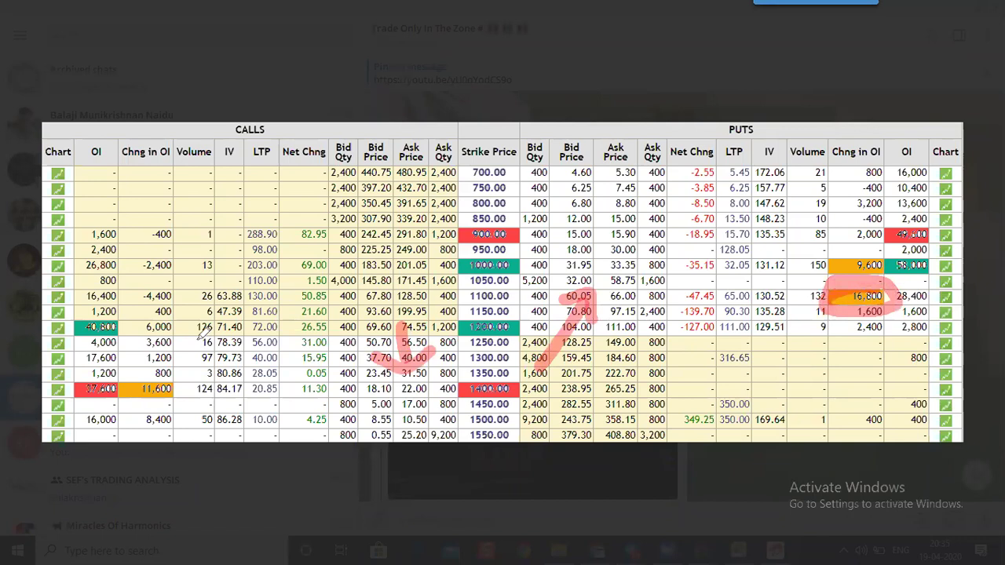
{"action": "mouse_move", "coordinate": [148, 343]}
{"action": "left_mouse_down"}
{"action": "mouse_move", "coordinate": [61, 350]}
{"action": "mouse_move", "coordinate": [138, 347]}
{"action": "left_mouse_up"}
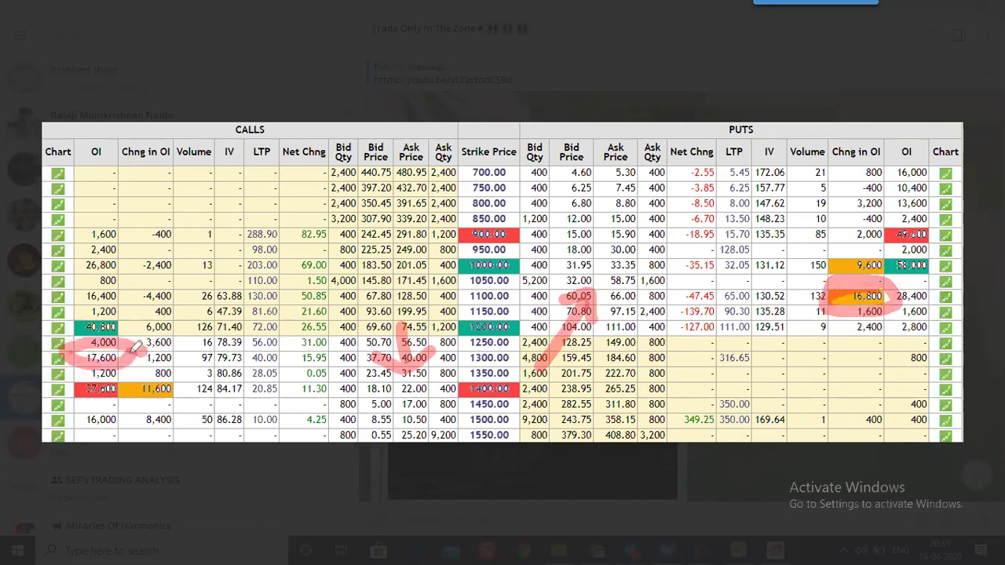
{"action": "left_click_drag", "start_coordinate": [835, 303], "coordinate": [856, 283]}
{"action": "left_click_drag", "start_coordinate": [835, 151], "coordinate": [872, 156]}
{"action": "mouse_move", "coordinate": [864, 278]}
{"action": "left_mouse_down"}
{"action": "mouse_move", "coordinate": [832, 314]}
{"action": "mouse_move", "coordinate": [868, 276]}
{"action": "left_mouse_up"}
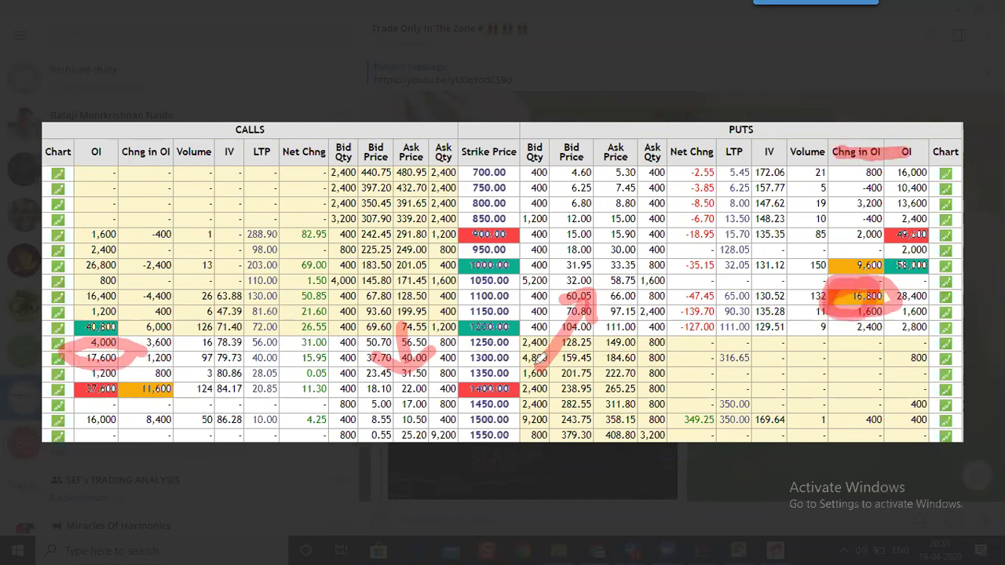
Continue the zigzag arrows across the put prices, then erase those arrows and the circles around the OI values.
{"action": "mouse_move", "coordinate": [581, 377]}
{"action": "left_mouse_down"}
{"action": "mouse_move", "coordinate": [645, 284]}
{"action": "mouse_move", "coordinate": [682, 361]}
{"action": "left_mouse_up"}
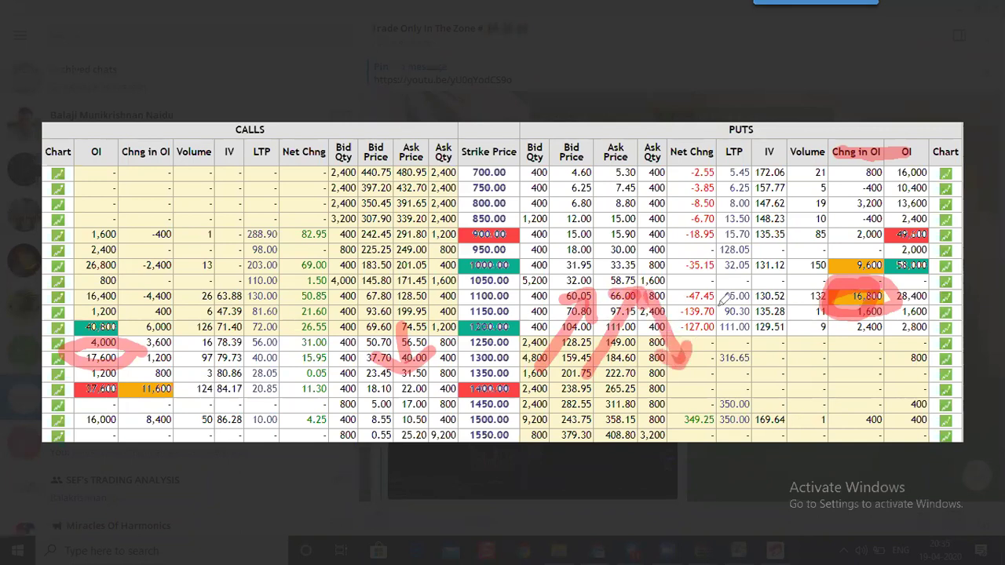
{"action": "mouse_move", "coordinate": [720, 294]}
{"action": "left_mouse_down"}
{"action": "mouse_move", "coordinate": [727, 373]}
{"action": "mouse_move", "coordinate": [706, 363]}
{"action": "mouse_move", "coordinate": [778, 292]}
{"action": "mouse_move", "coordinate": [798, 331]}
{"action": "left_mouse_up"}
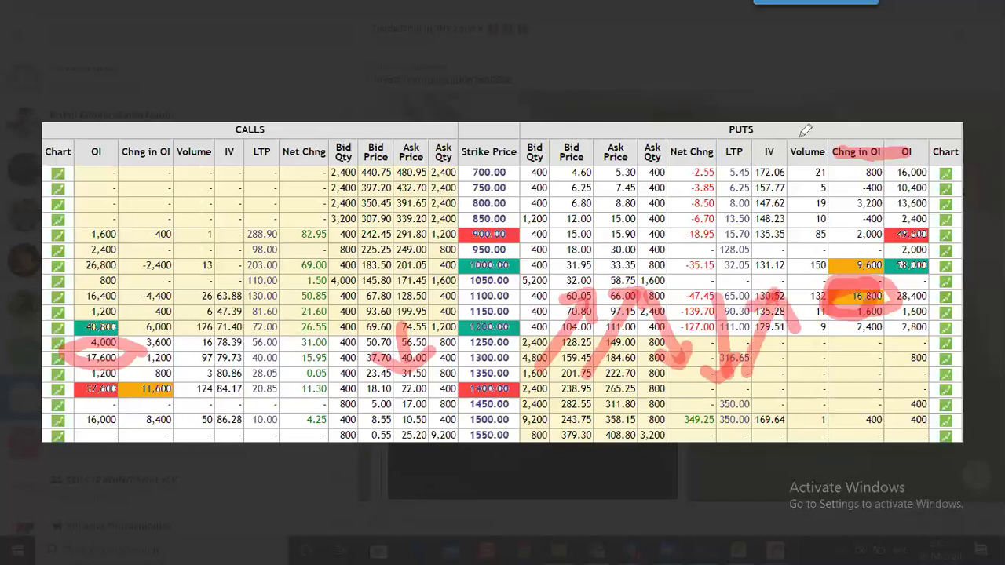
{"action": "mouse_move", "coordinate": [760, 390]}
{"action": "left_mouse_down"}
{"action": "mouse_move", "coordinate": [871, 259]}
{"action": "mouse_move", "coordinate": [781, 292]}
{"action": "mouse_move", "coordinate": [669, 296]}
{"action": "mouse_move", "coordinate": [635, 270]}
{"action": "mouse_move", "coordinate": [457, 291]}
{"action": "mouse_move", "coordinate": [778, 365]}
{"action": "mouse_move", "coordinate": [540, 295]}
{"action": "mouse_move", "coordinate": [606, 300]}
{"action": "mouse_move", "coordinate": [332, 360]}
{"action": "mouse_move", "coordinate": [680, 179]}
{"action": "mouse_move", "coordinate": [732, 135]}
{"action": "left_mouse_up"}
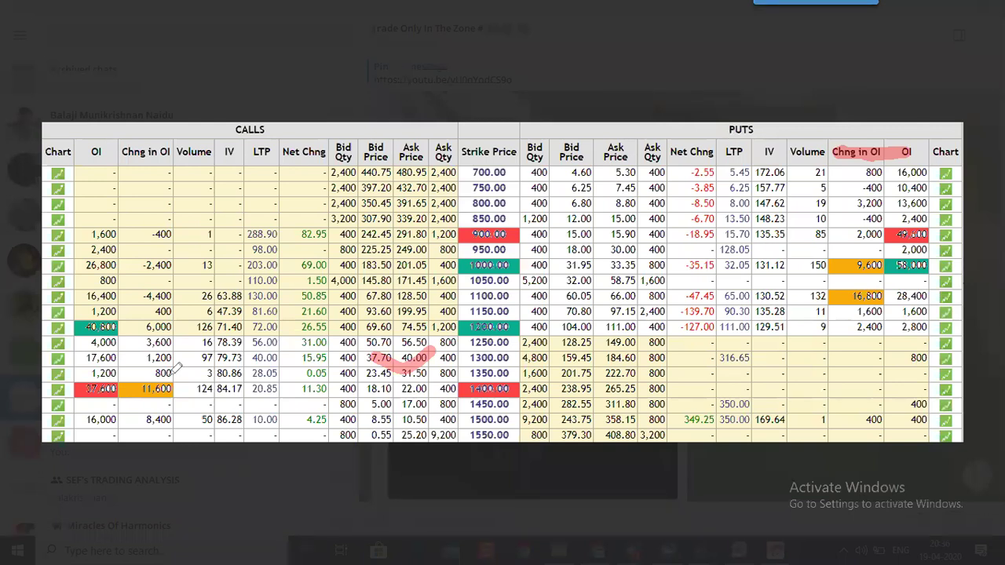
Highlight the 1300 strike's call row and the 1100 strike's put row in red.
{"action": "mouse_move", "coordinate": [80, 358]}
{"action": "left_mouse_down"}
{"action": "mouse_move", "coordinate": [369, 366]}
{"action": "mouse_move", "coordinate": [502, 353]}
{"action": "left_mouse_up"}
{"action": "mouse_move", "coordinate": [568, 298]}
{"action": "left_mouse_down"}
{"action": "mouse_move", "coordinate": [831, 284]}
{"action": "mouse_move", "coordinate": [936, 292]}
{"action": "mouse_move", "coordinate": [697, 304]}
{"action": "mouse_move", "coordinate": [550, 303]}
{"action": "mouse_move", "coordinate": [538, 291]}
{"action": "left_mouse_up"}
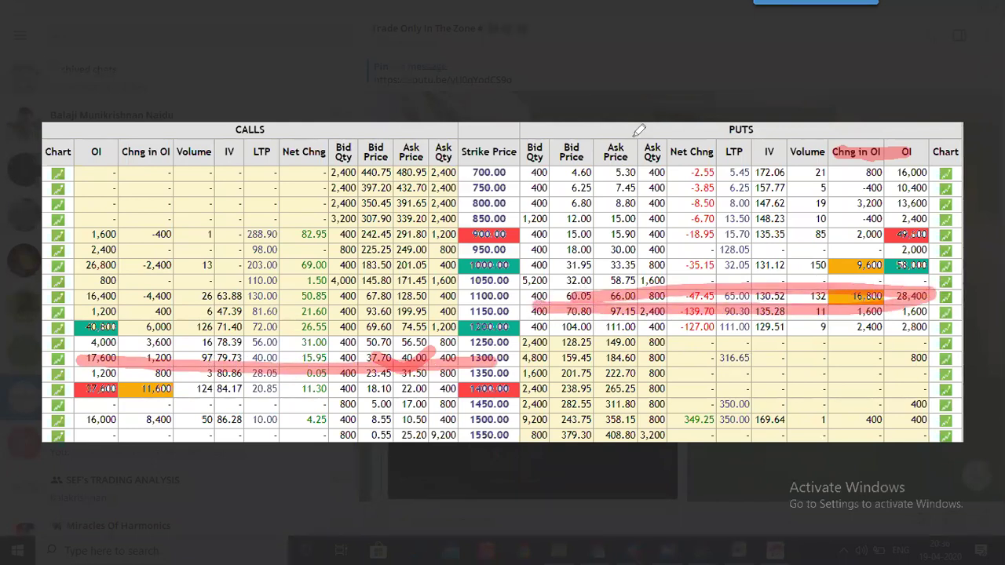
Remove the red highlights from the 1100 put row and 1300 call row, and switch to the PVR chart in Chrome.
{"action": "key", "text": "ctrl+z"}
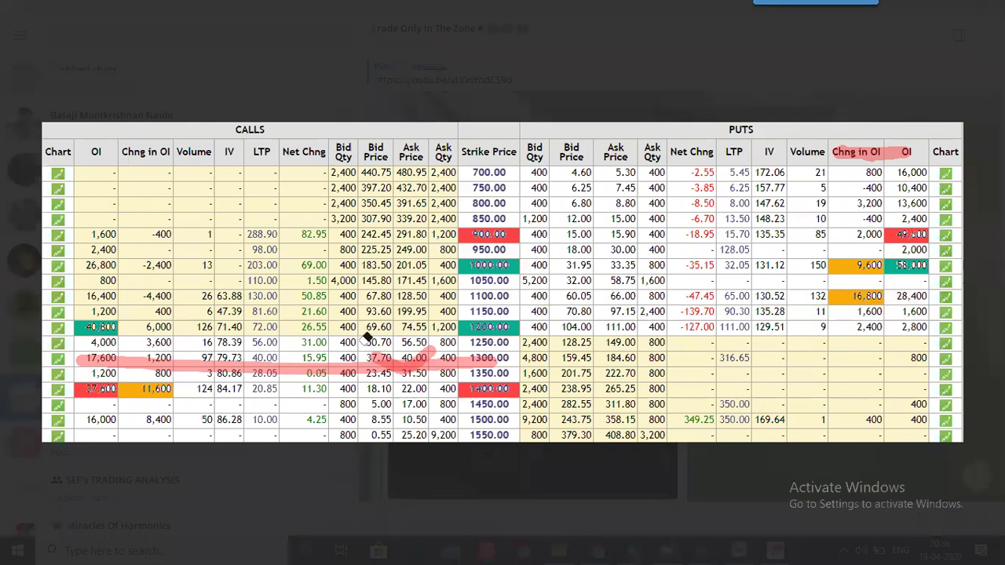
{"action": "key", "text": "ctrl+z"}
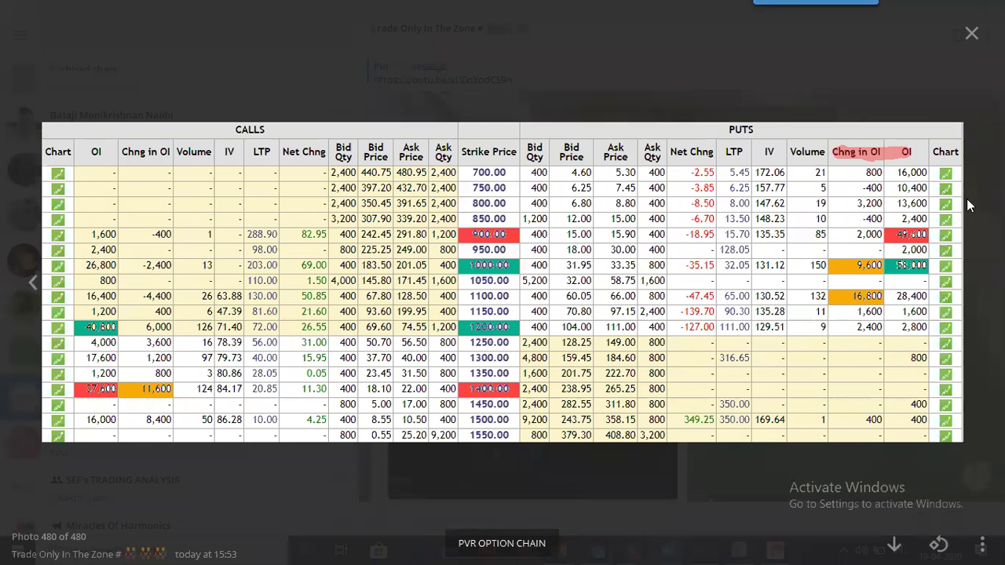
{"action": "left_click", "coordinate": [635, 515]}
{"action": "left_click", "coordinate": [596, 550]}
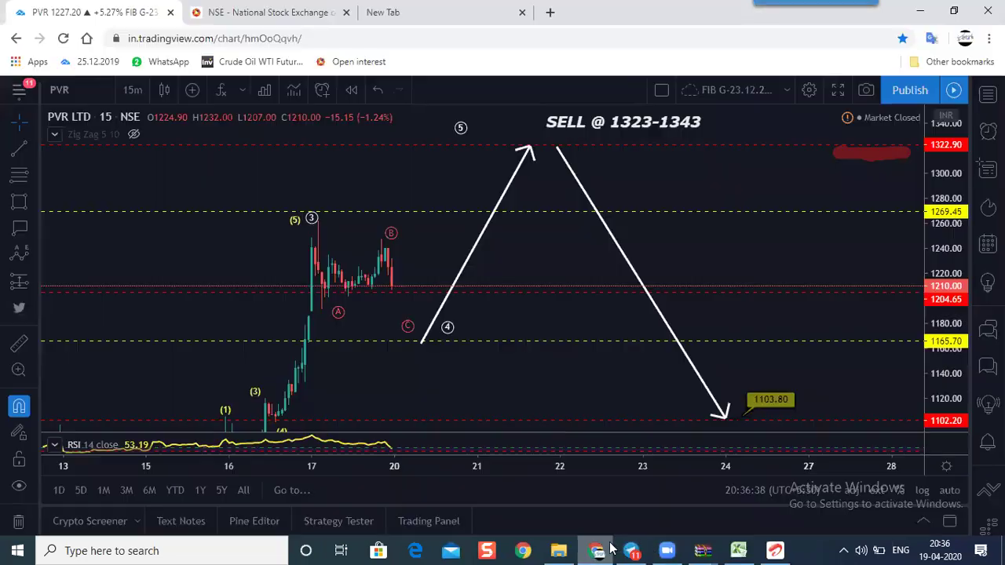
Draw a trend line from the wave B high at 1247.35 down to about 1104.50, and move the rising arrow's start to its end.
{"action": "scroll", "coordinate": [471, 338], "scroll_direction": "down", "scroll_amount": 3}
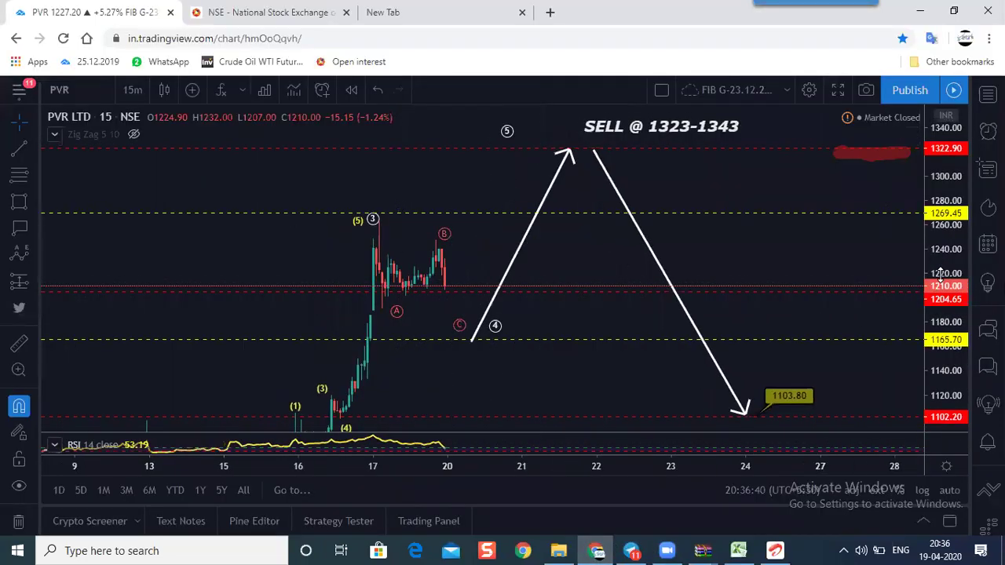
{"action": "left_click_drag", "start_coordinate": [512, 380], "coordinate": [523, 303]}
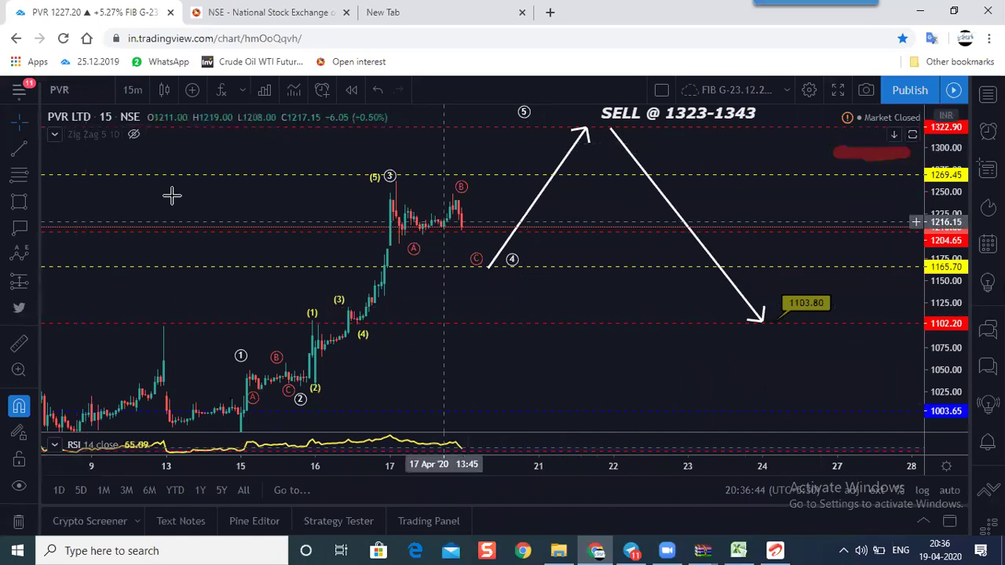
{"action": "left_click", "coordinate": [20, 150]}
{"action": "left_click", "coordinate": [452, 194]}
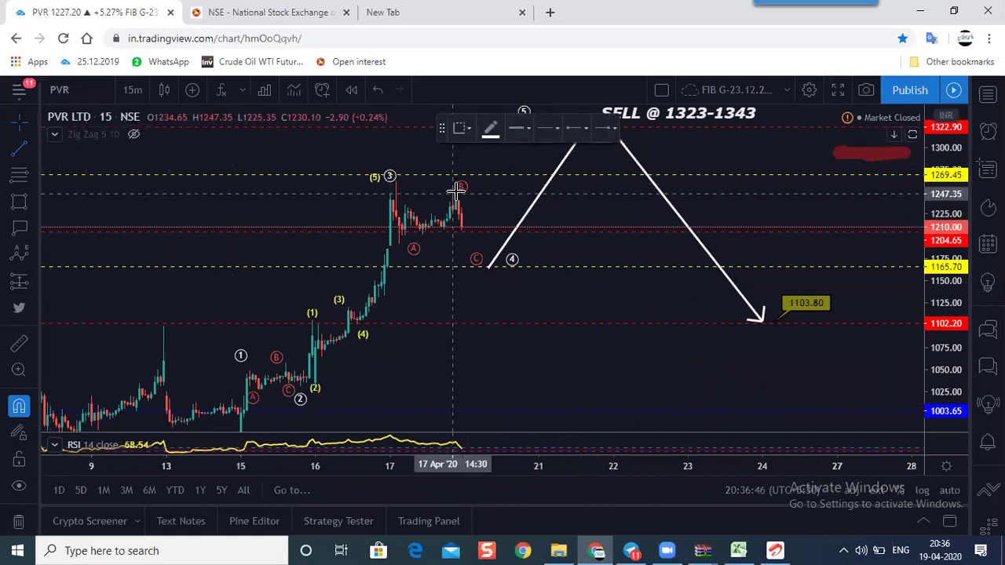
{"action": "left_click", "coordinate": [503, 321]}
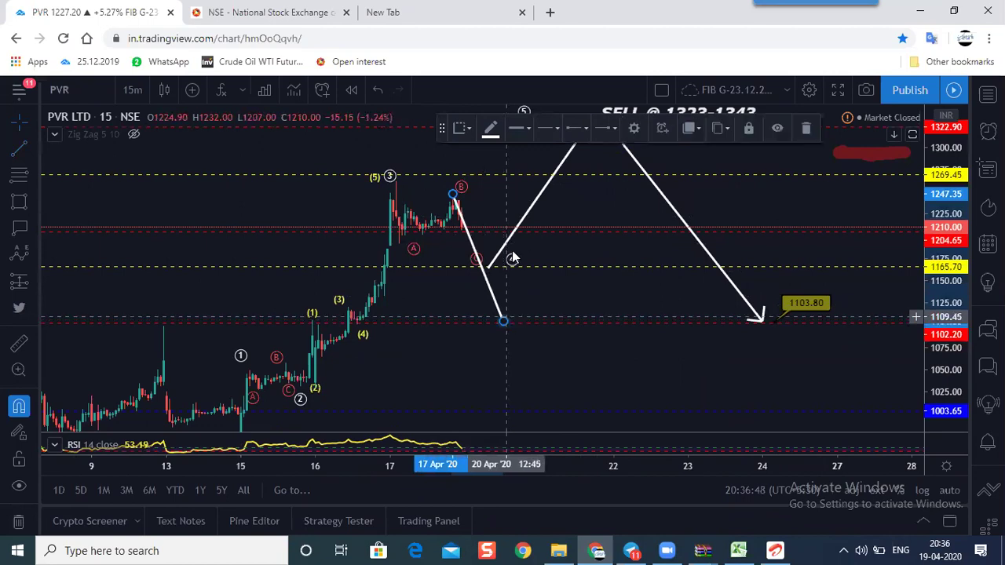
{"action": "left_click", "coordinate": [531, 313]}
{"action": "left_click_drag", "start_coordinate": [530, 312], "coordinate": [508, 333]}
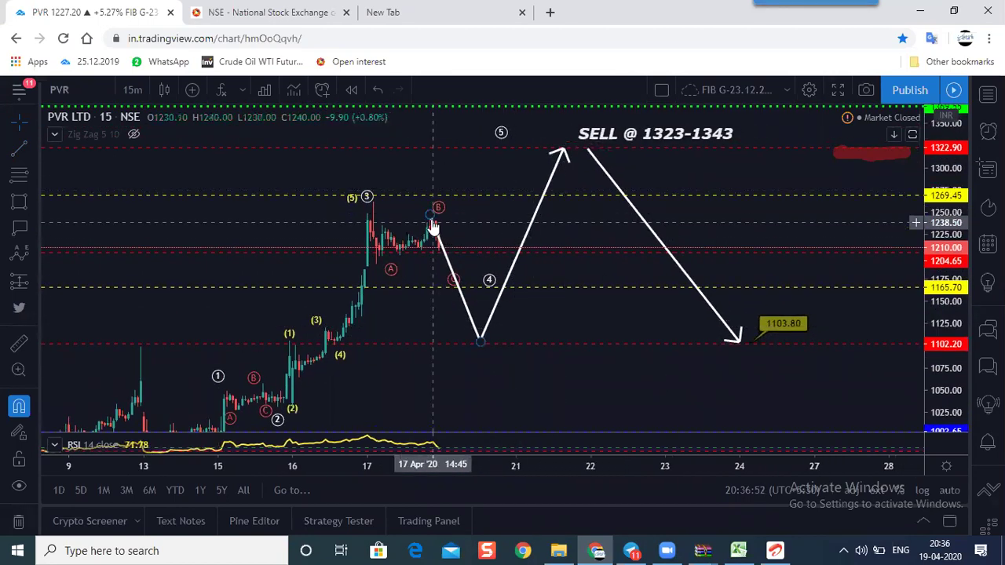
Reposition the falling pullback line's start at about 1240, near the last candles below wave B.
{"action": "left_click_drag", "start_coordinate": [442, 223], "coordinate": [442, 217]}
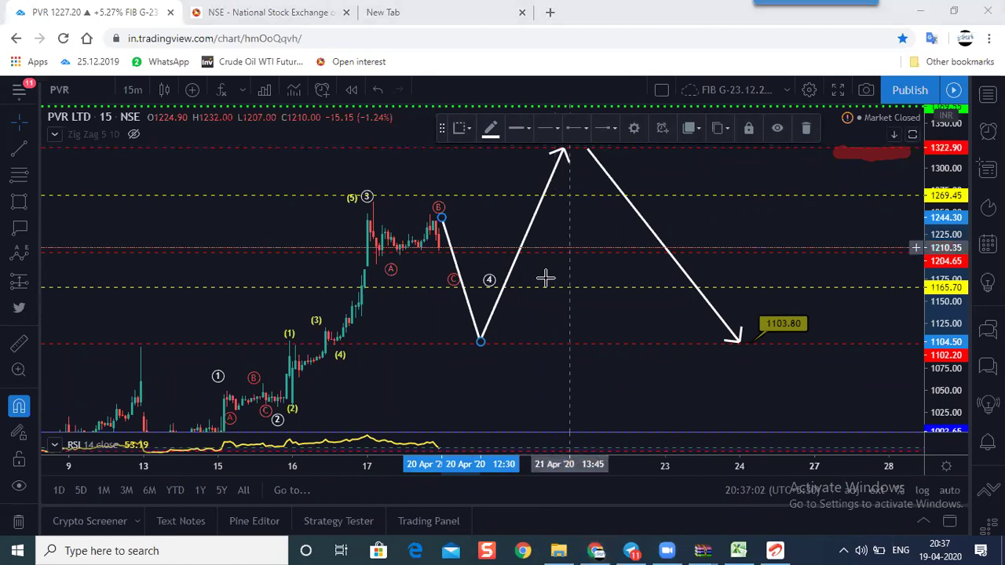
{"action": "left_click", "coordinate": [570, 325]}
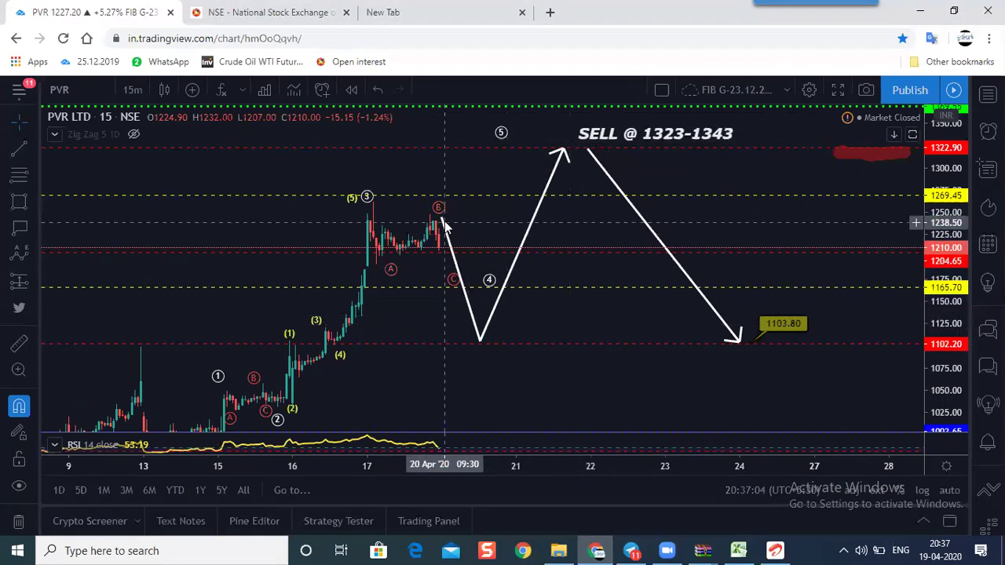
{"action": "left_click", "coordinate": [492, 335]}
{"action": "left_click", "coordinate": [496, 333]}
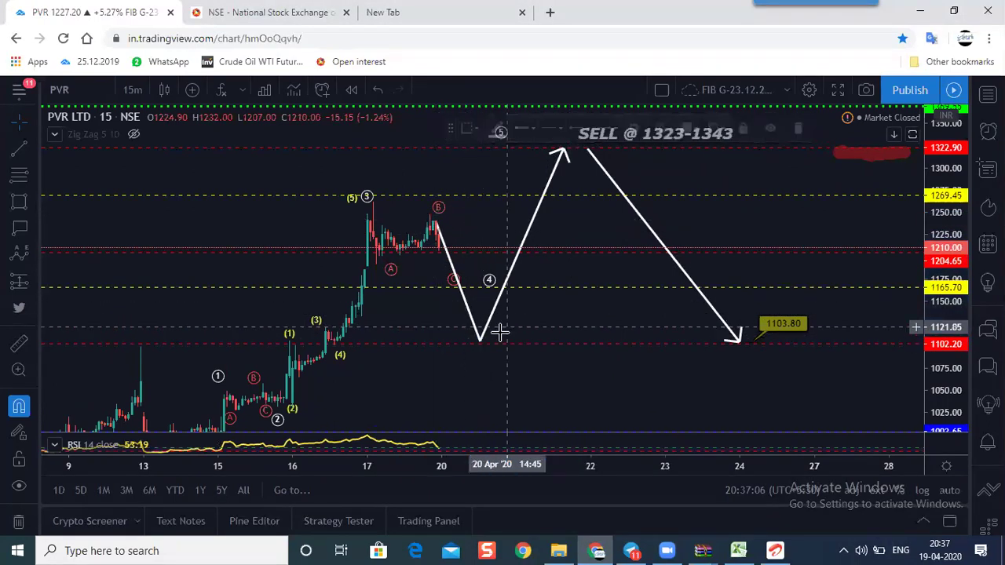
Move the rising arrow's tip to the sell arrow's start at 1322.85, and erase the leftover red highlight.
{"action": "mouse_move", "coordinate": [560, 154]}
{"action": "left_mouse_down"}
{"action": "mouse_move", "coordinate": [588, 155]}
{"action": "mouse_move", "coordinate": [579, 149]}
{"action": "left_mouse_up"}
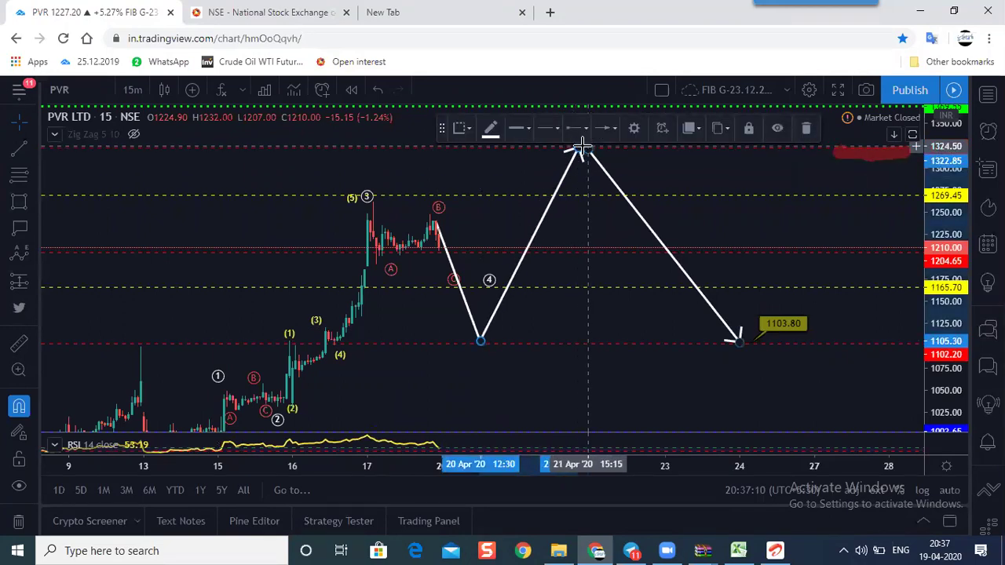
{"action": "left_click_drag", "start_coordinate": [683, 183], "coordinate": [651, 206]}
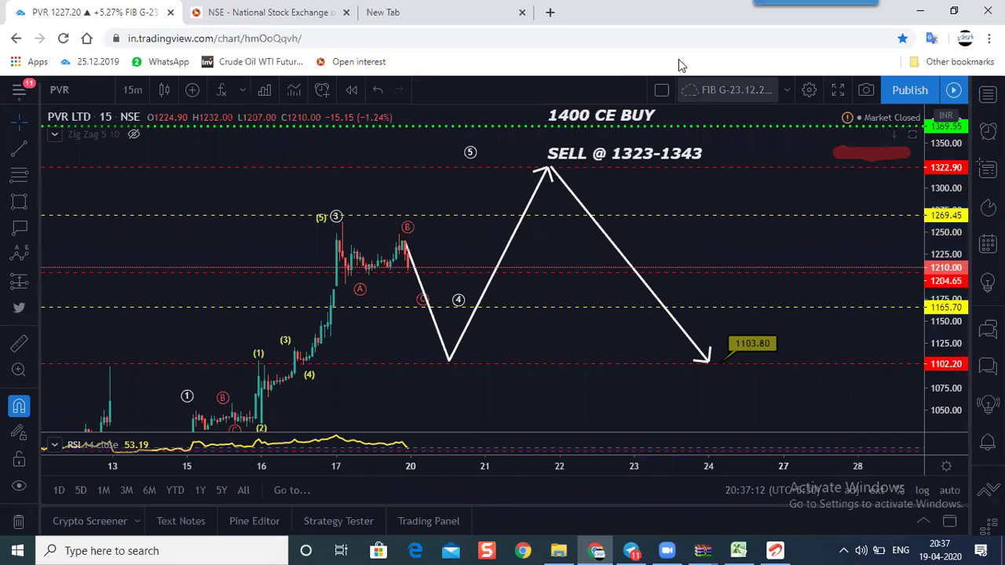
{"action": "left_click", "coordinate": [866, 165]}
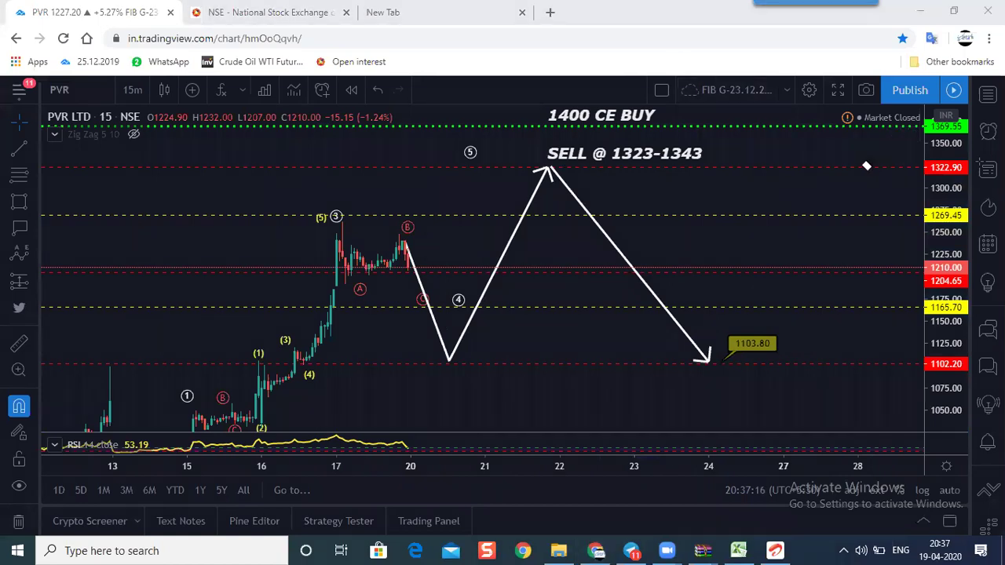
Try a shallower pullback by raising its low to about 1208.70, and lower it back to about 1104.50.
{"action": "left_click_drag", "start_coordinate": [681, 231], "coordinate": [689, 210]}
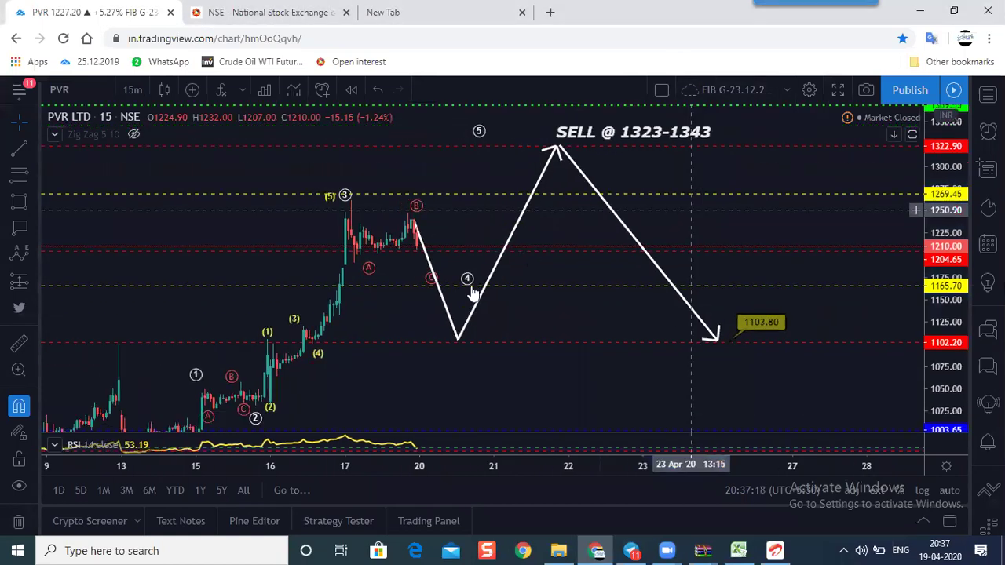
{"action": "mouse_move", "coordinate": [456, 343]}
{"action": "left_mouse_down"}
{"action": "mouse_move", "coordinate": [438, 238]}
{"action": "mouse_move", "coordinate": [434, 247]}
{"action": "left_mouse_up"}
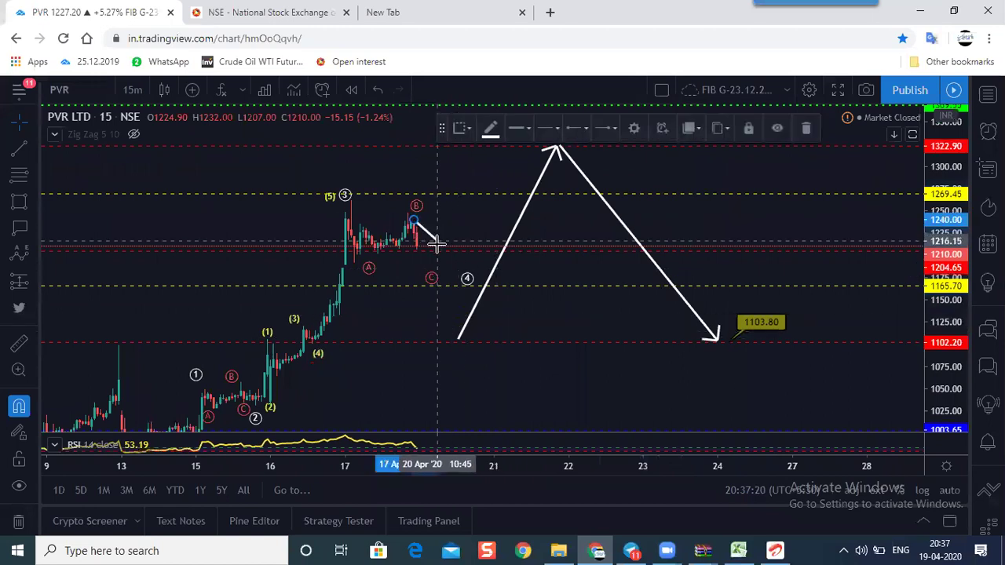
{"action": "left_click_drag", "start_coordinate": [460, 338], "coordinate": [426, 248]}
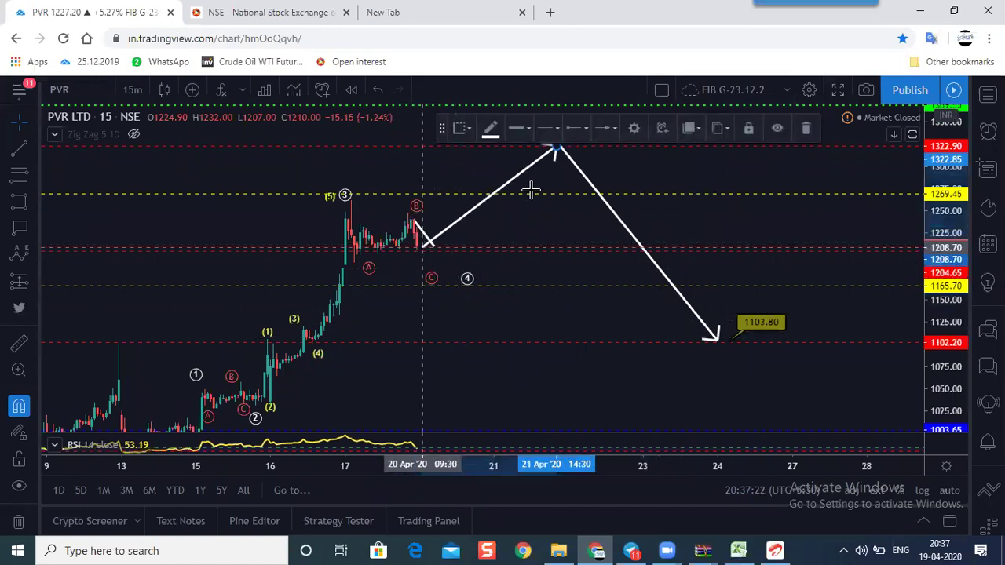
{"action": "left_click", "coordinate": [639, 328]}
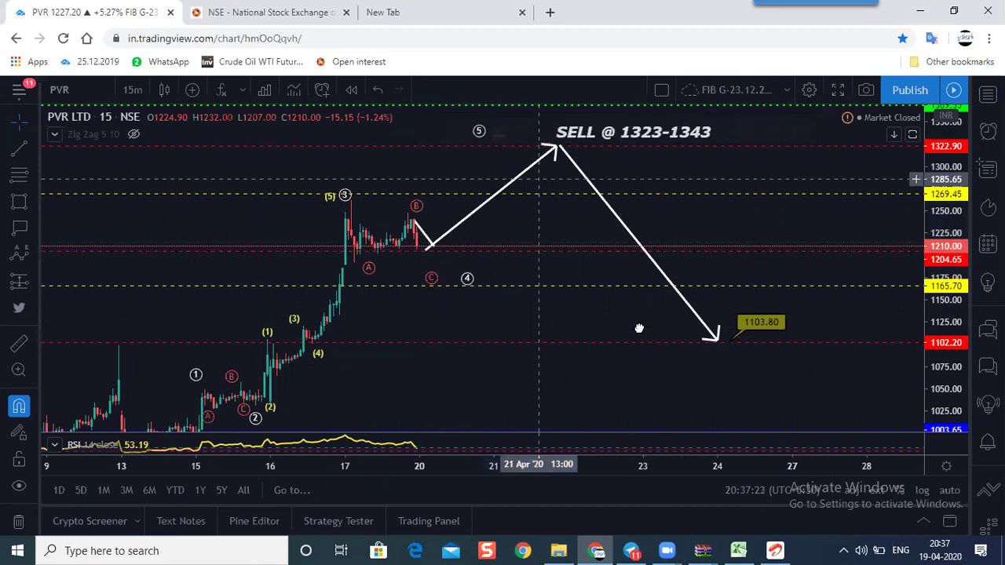
{"action": "scroll", "coordinate": [379, 287], "scroll_direction": "down", "scroll_amount": 2}
{"action": "left_click_drag", "start_coordinate": [516, 249], "coordinate": [406, 267]}
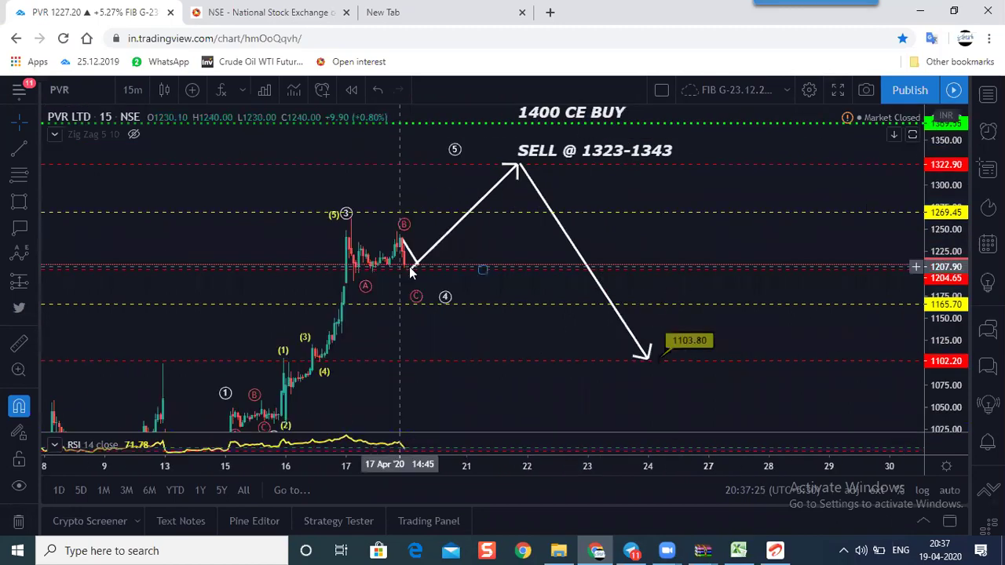
{"action": "left_click_drag", "start_coordinate": [470, 261], "coordinate": [422, 297]}
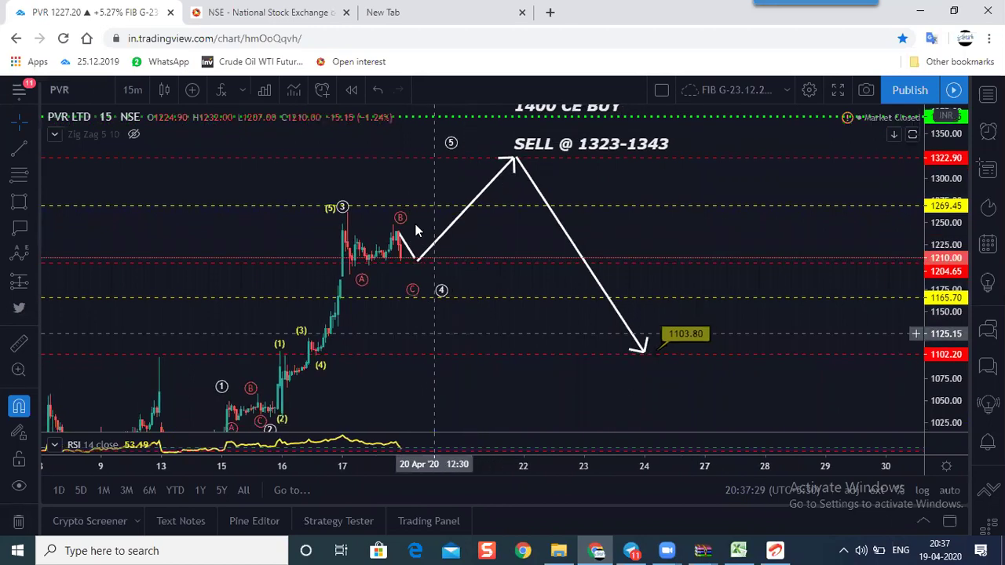
{"action": "mouse_move", "coordinate": [409, 222]}
{"action": "left_mouse_down"}
{"action": "mouse_move", "coordinate": [417, 307]}
{"action": "mouse_move", "coordinate": [427, 317]}
{"action": "left_mouse_up"}
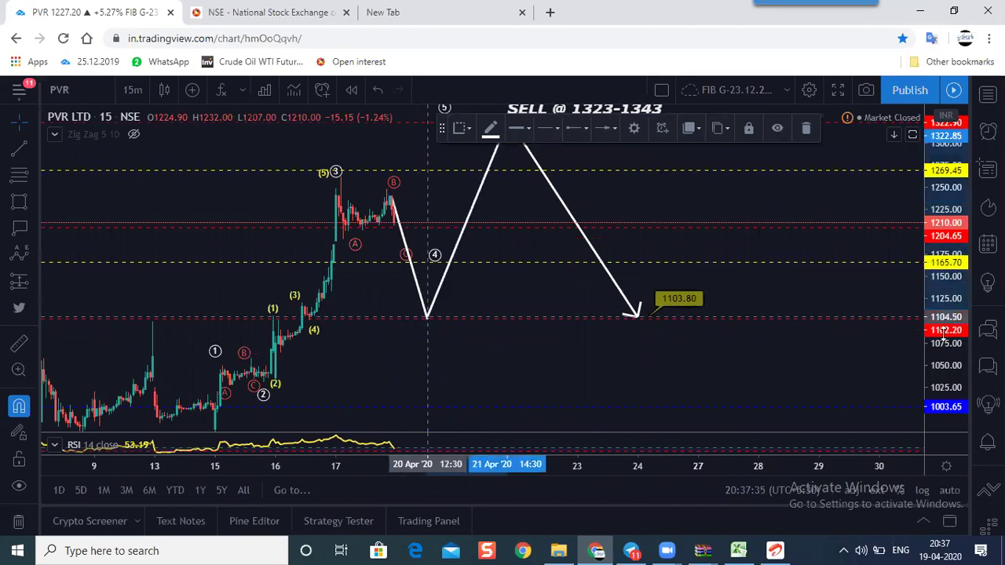
{"action": "left_click", "coordinate": [927, 250]}
Turn off magnet mode and place a narrow green rectangle along the 1204.65 level, from 17 April 09:45 to about 21 April.
{"action": "scroll", "coordinate": [305, 213], "scroll_direction": "up", "scroll_amount": 3}
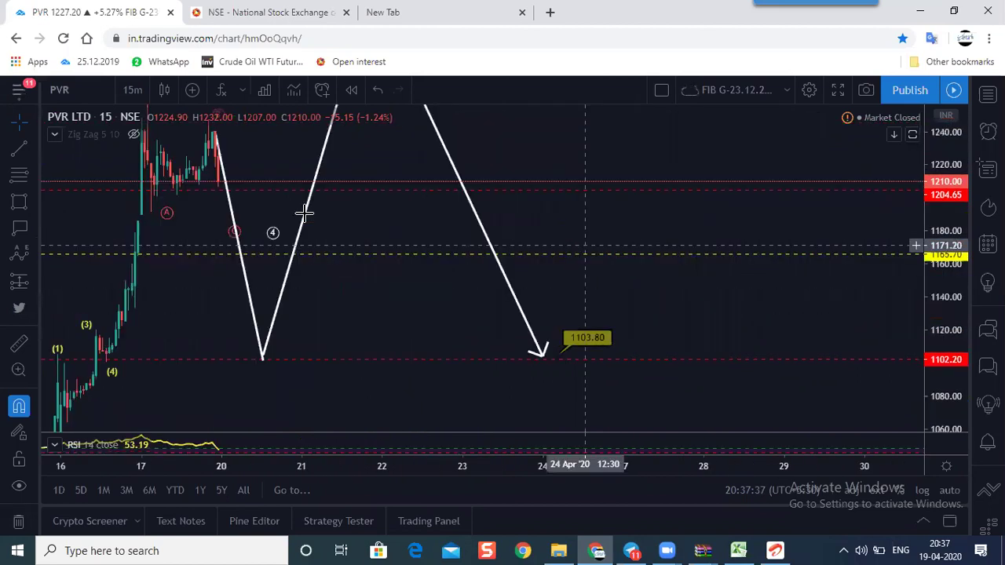
{"action": "scroll", "coordinate": [657, 276], "scroll_direction": "up", "scroll_amount": 2}
{"action": "scroll", "coordinate": [686, 280], "scroll_direction": "up", "scroll_amount": 2}
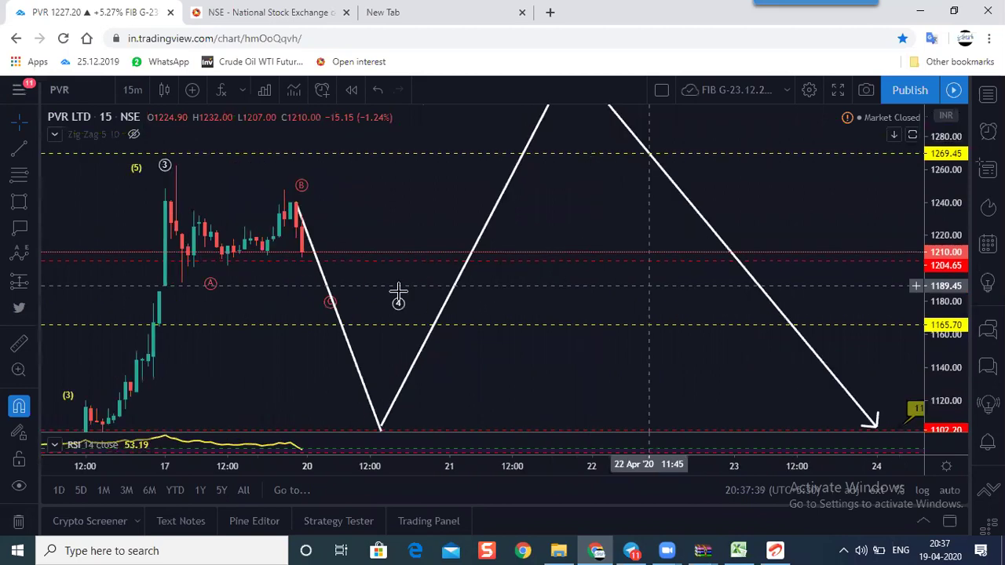
{"action": "left_click", "coordinate": [233, 248]}
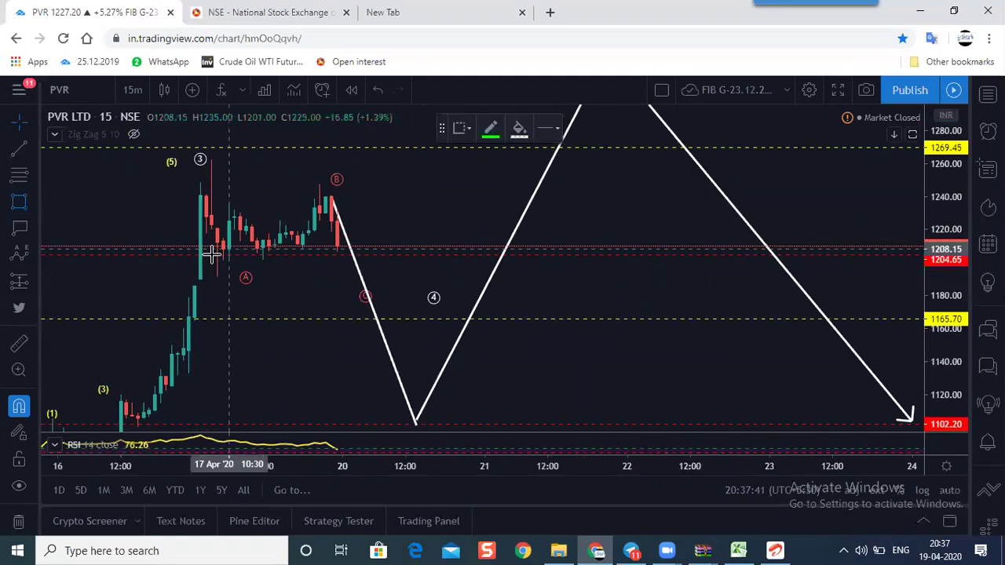
{"action": "left_click_drag", "start_coordinate": [235, 247], "coordinate": [272, 251]}
{"action": "left_click", "coordinate": [28, 200]}
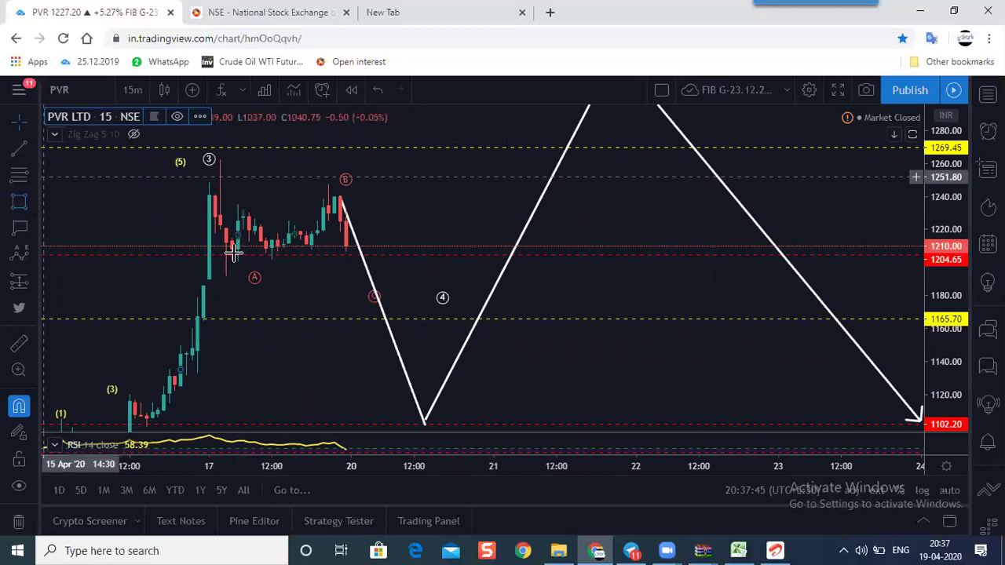
{"action": "left_click", "coordinate": [257, 251]}
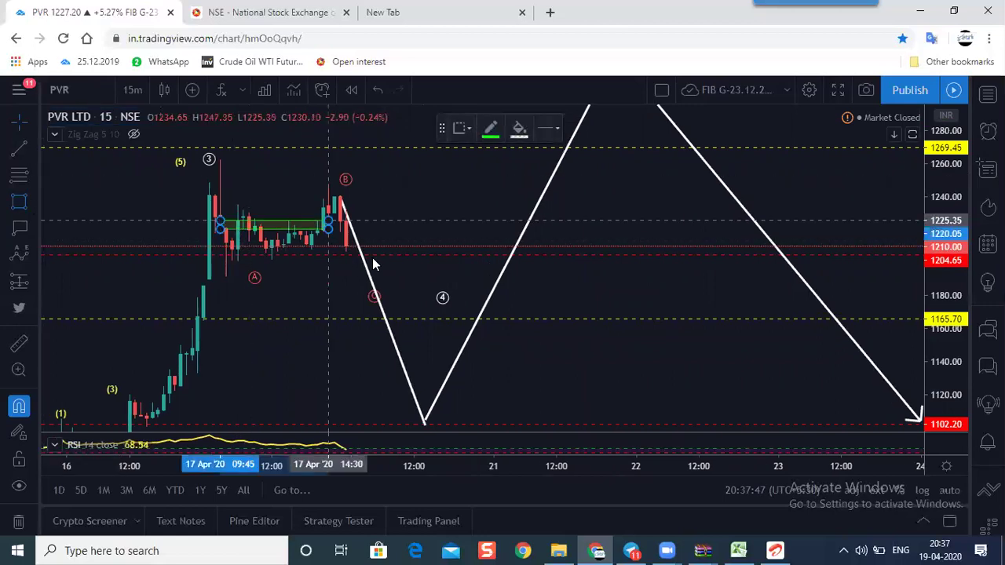
{"action": "left_click_drag", "start_coordinate": [328, 220], "coordinate": [515, 251]}
{"action": "left_click_drag", "start_coordinate": [576, 291], "coordinate": [532, 299]}
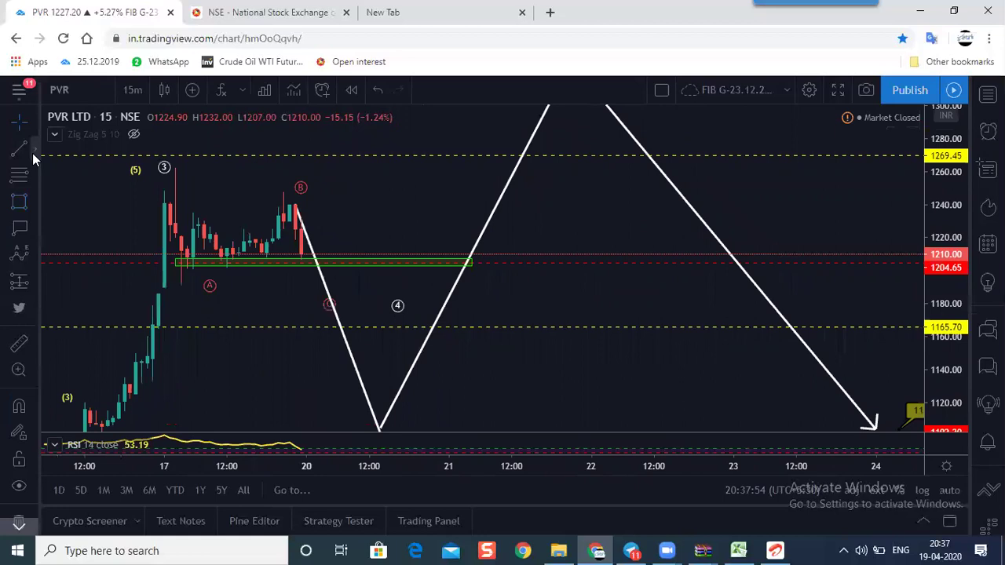
Draw a horizontal ray from the wave B high at about 1247, and set the pullback low to about 1100.85.
{"action": "key", "text": "alt+c"}
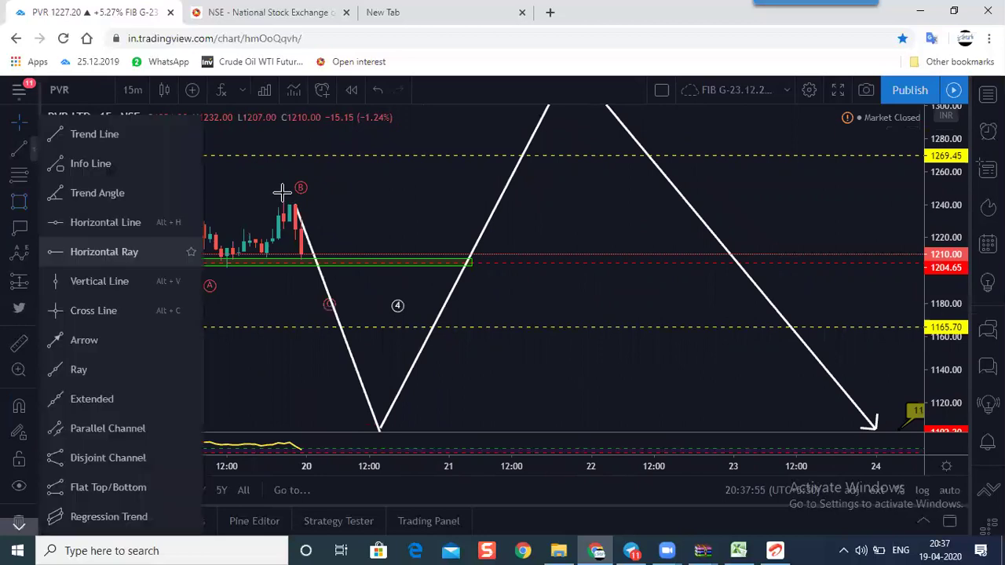
{"action": "left_click_drag", "start_coordinate": [345, 219], "coordinate": [324, 215]}
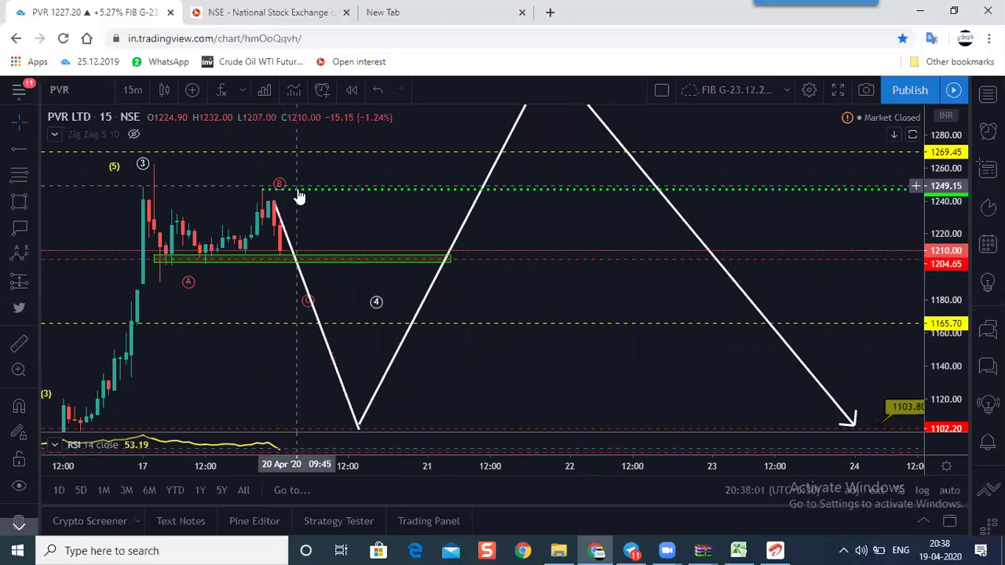
{"action": "left_click_drag", "start_coordinate": [382, 416], "coordinate": [340, 337]}
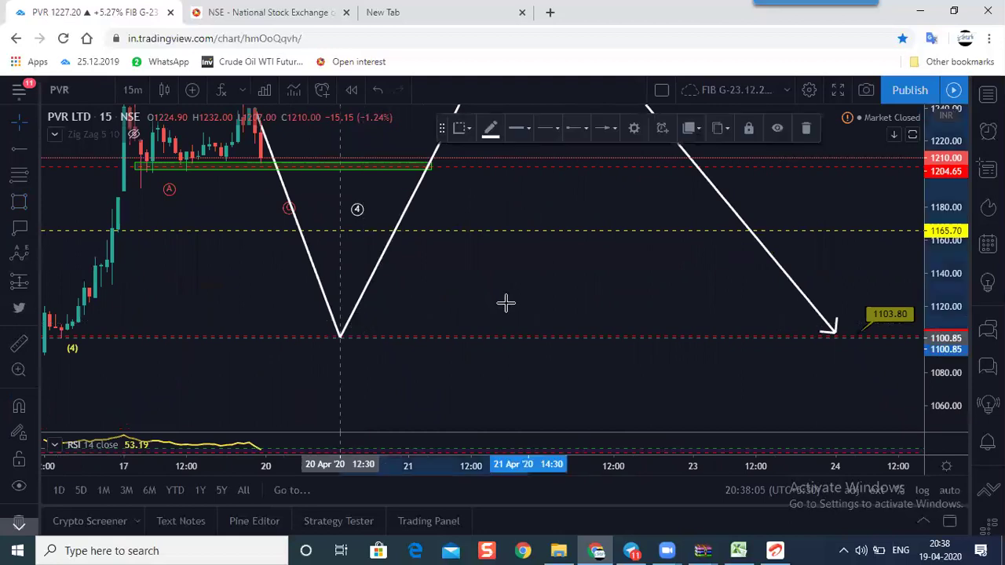
{"action": "left_click", "coordinate": [525, 333]}
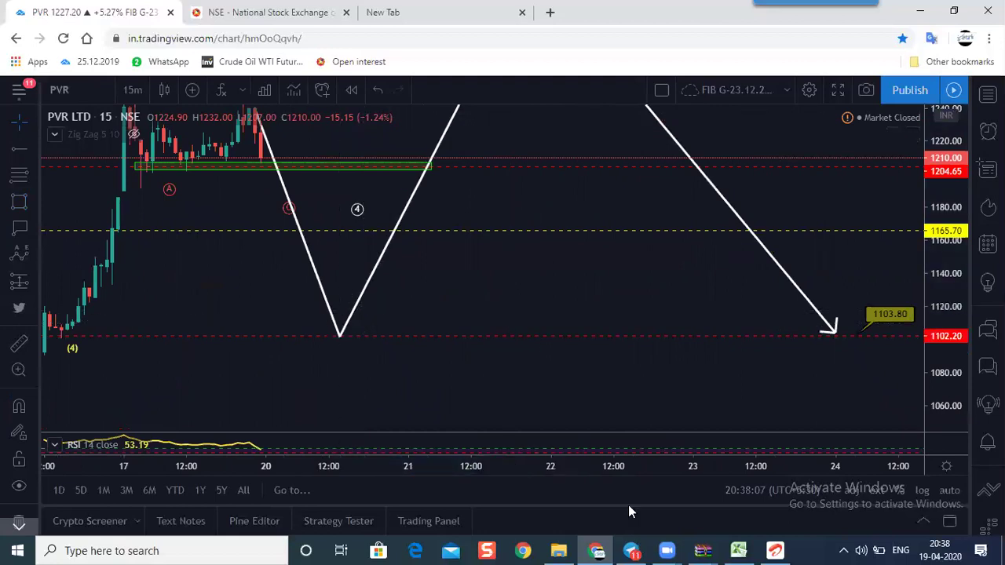
Switch to the option chain photo in Telegram, and mark the puts' Chng in OI heading and the 1100 row's 16,800 value in red.
{"action": "key", "text": "alt+Tab"}
{"action": "left_click", "coordinate": [393, 235]}
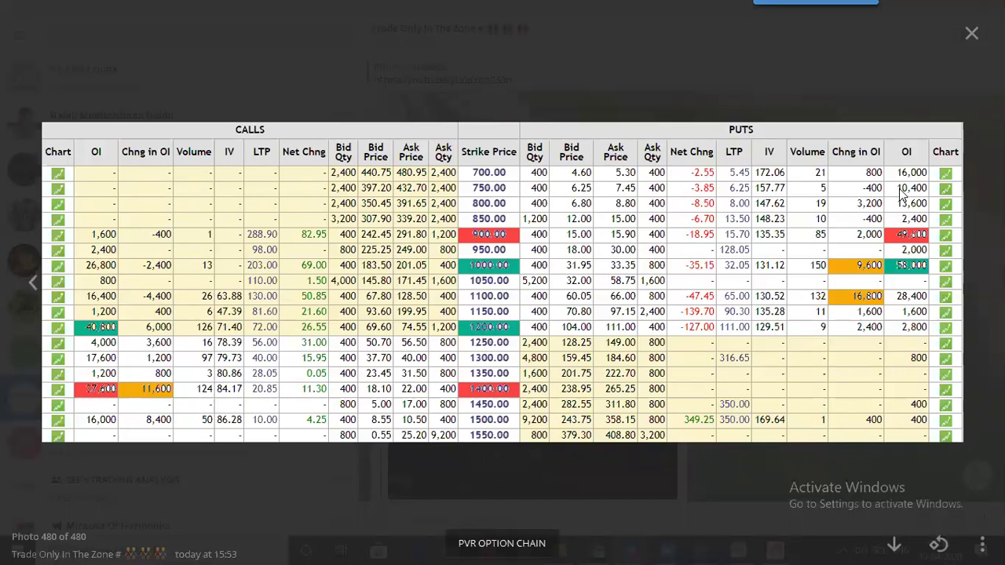
{"action": "mouse_move", "coordinate": [858, 281]}
{"action": "left_mouse_down"}
{"action": "mouse_move", "coordinate": [817, 296]}
{"action": "mouse_move", "coordinate": [889, 307]}
{"action": "mouse_move", "coordinate": [875, 280]}
{"action": "left_mouse_up"}
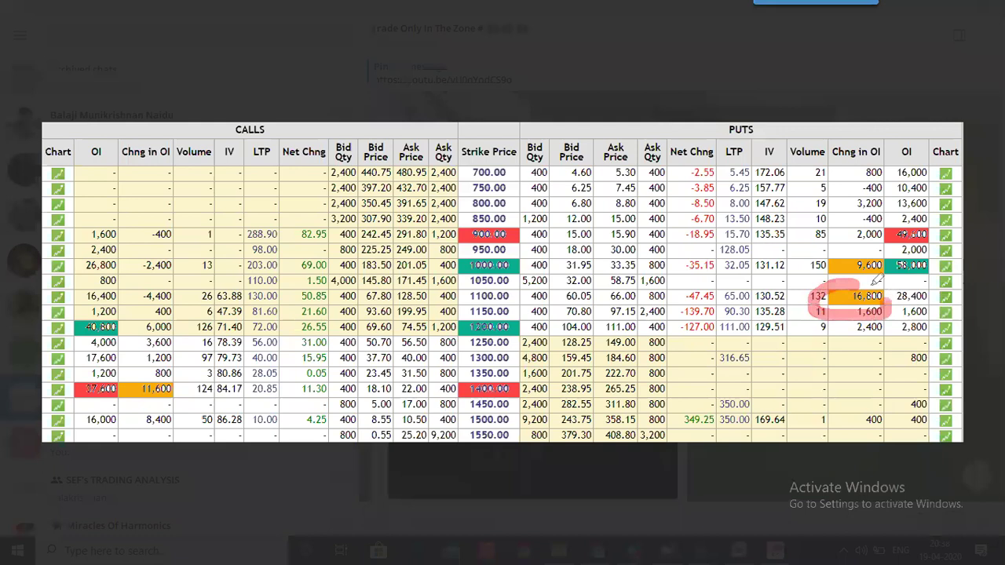
{"action": "mouse_move", "coordinate": [864, 135]}
{"action": "left_mouse_down"}
{"action": "mouse_move", "coordinate": [837, 135]}
{"action": "mouse_move", "coordinate": [854, 166]}
{"action": "mouse_move", "coordinate": [824, 140]}
{"action": "left_mouse_up"}
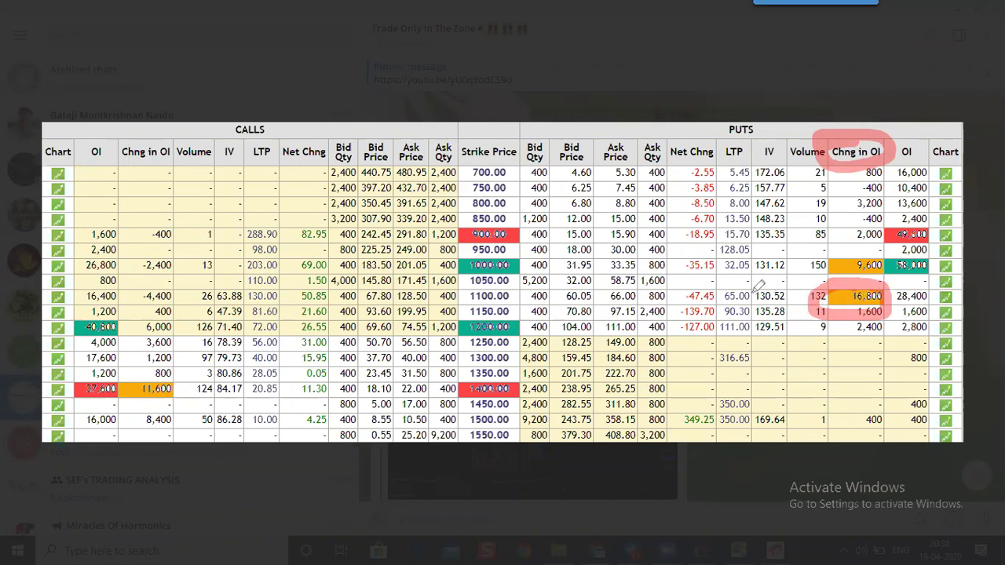
{"action": "left_click_drag", "start_coordinate": [637, 297], "coordinate": [861, 284]}
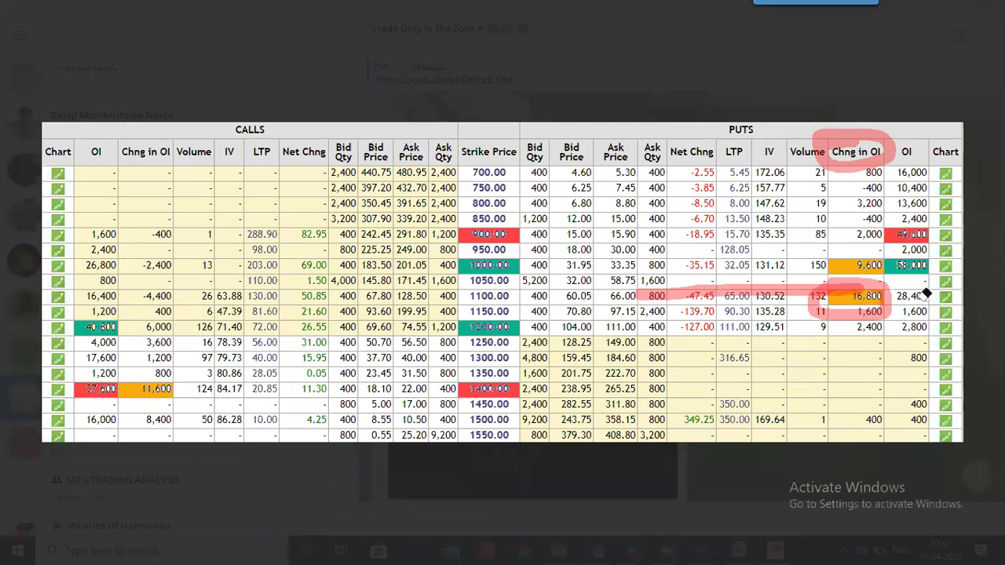
Replace the red marks on the 1100 row with a line from its strike to 16,800 and arrows rising to 16,800 and falling from the strike.
{"action": "left_click", "coordinate": [884, 296]}
{"action": "left_click", "coordinate": [741, 296]}
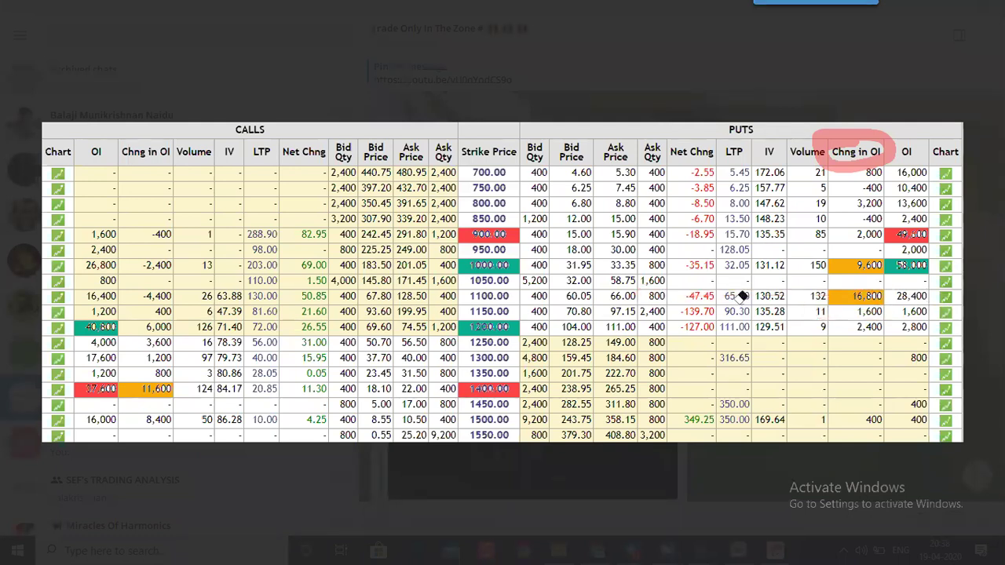
{"action": "key", "text": "ctrl+shift+3"}
{"action": "left_click", "coordinate": [695, 362]}
{"action": "mouse_move", "coordinate": [693, 363]}
{"action": "left_mouse_down"}
{"action": "mouse_move", "coordinate": [797, 289]}
{"action": "mouse_move", "coordinate": [773, 288]}
{"action": "mouse_move", "coordinate": [804, 318]}
{"action": "left_mouse_up"}
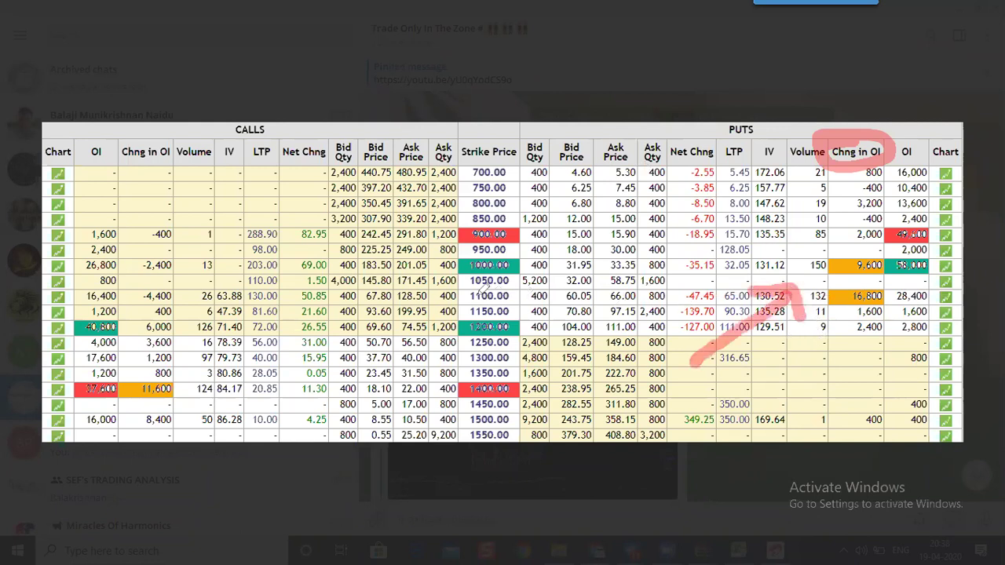
{"action": "left_click_drag", "start_coordinate": [460, 296], "coordinate": [821, 291]}
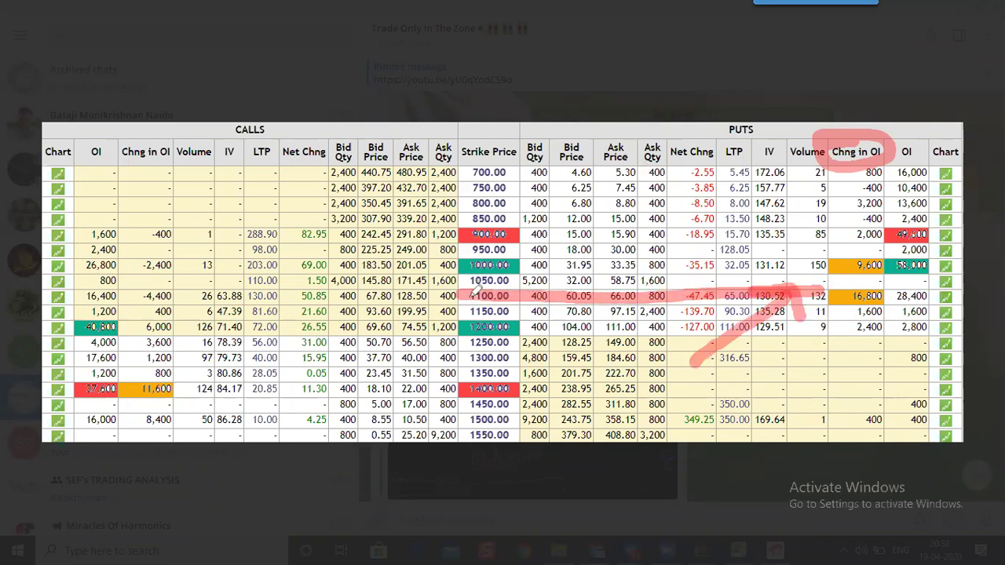
{"action": "mouse_move", "coordinate": [463, 288]}
{"action": "left_mouse_down"}
{"action": "mouse_move", "coordinate": [408, 362]}
{"action": "mouse_move", "coordinate": [435, 358]}
{"action": "left_mouse_up"}
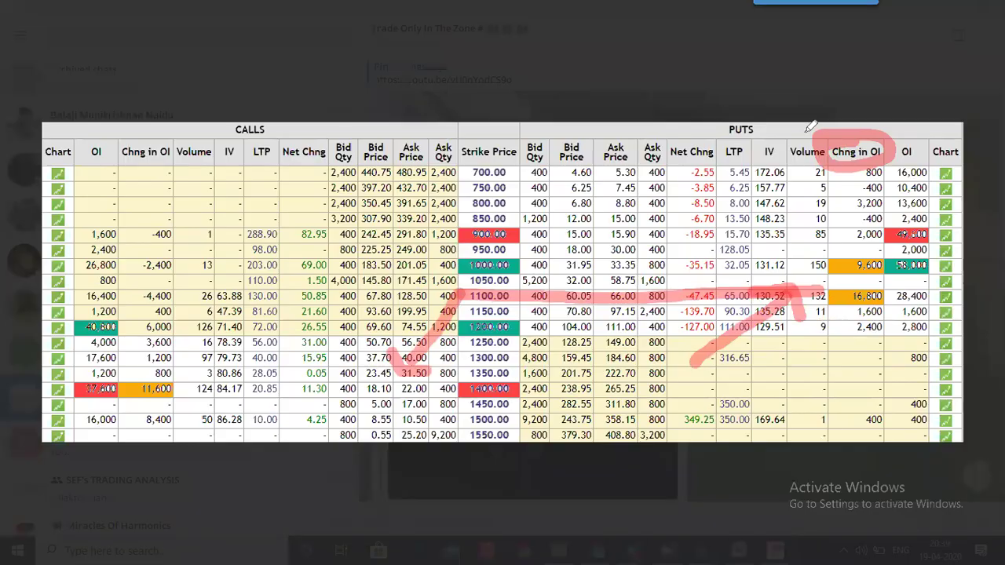
Close the option chain photo, and view the 60-minute PVR chart photo posted below it.
{"action": "left_click", "coordinate": [922, 38]}
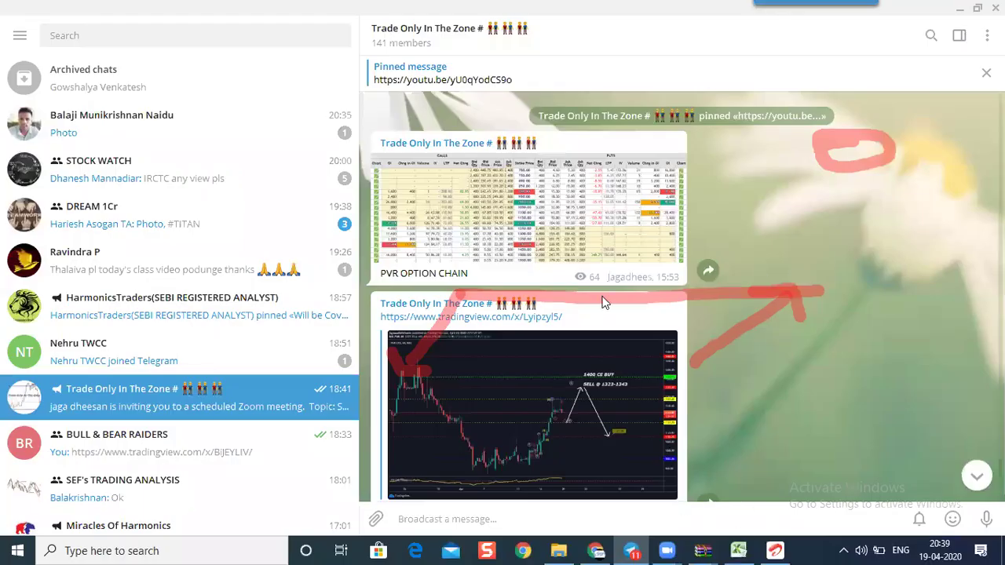
{"action": "left_click", "coordinate": [574, 438]}
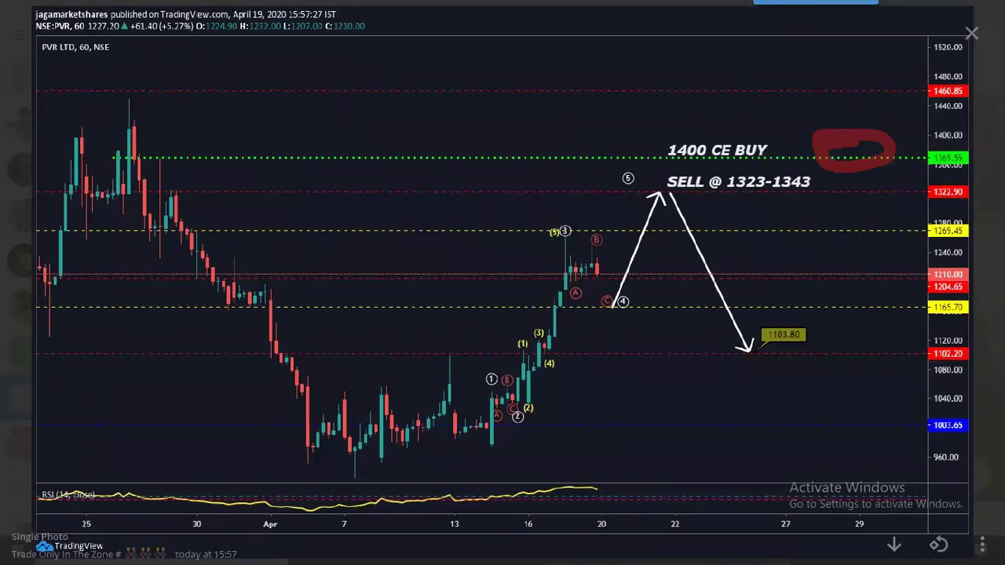
{"action": "left_click", "coordinate": [975, 38]}
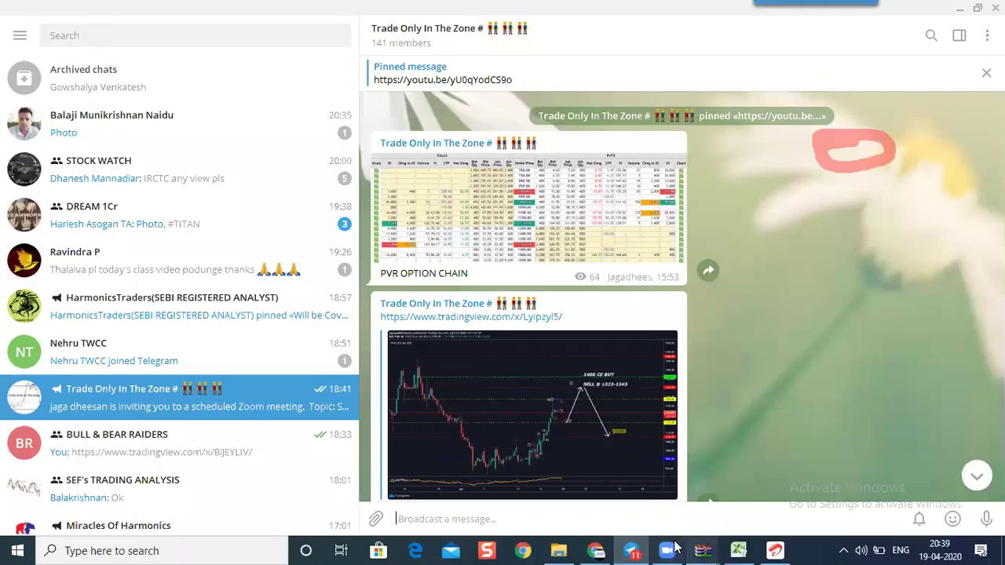
Switch to the TradingView chart, and erase the leftover red circle drawn over the screen.
{"action": "left_click", "coordinate": [600, 536]}
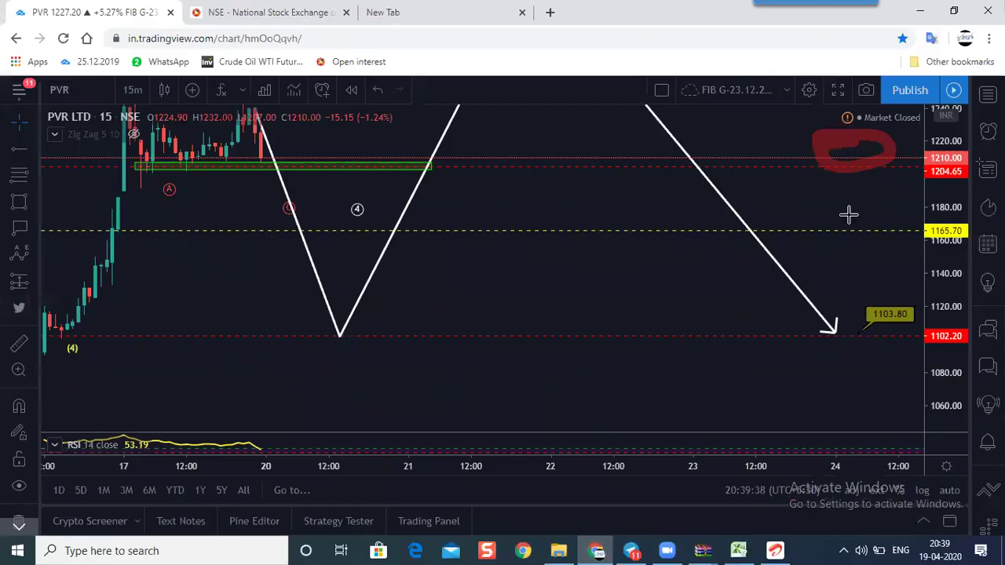
{"action": "left_click_drag", "start_coordinate": [939, 263], "coordinate": [937, 343]}
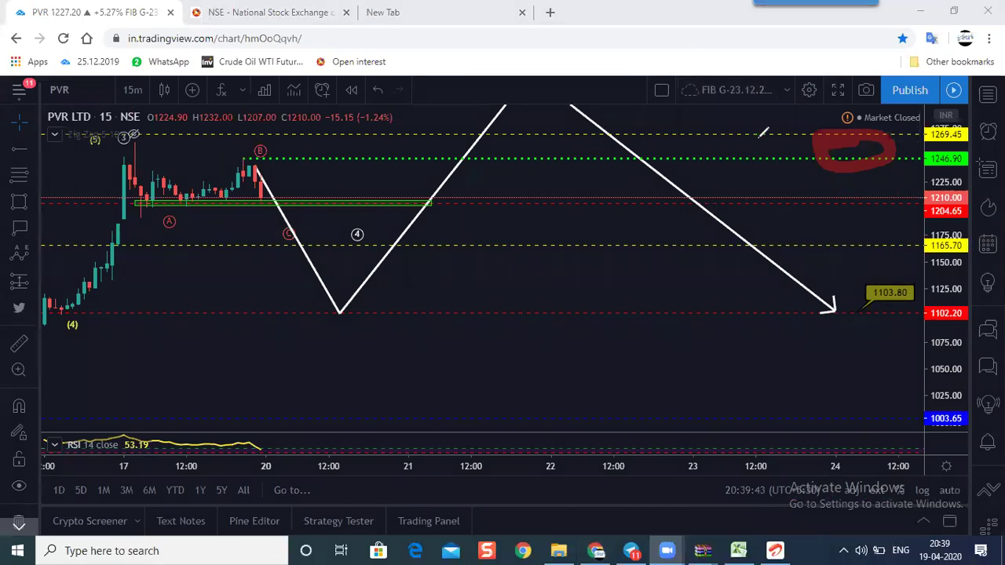
{"action": "left_click", "coordinate": [820, 139]}
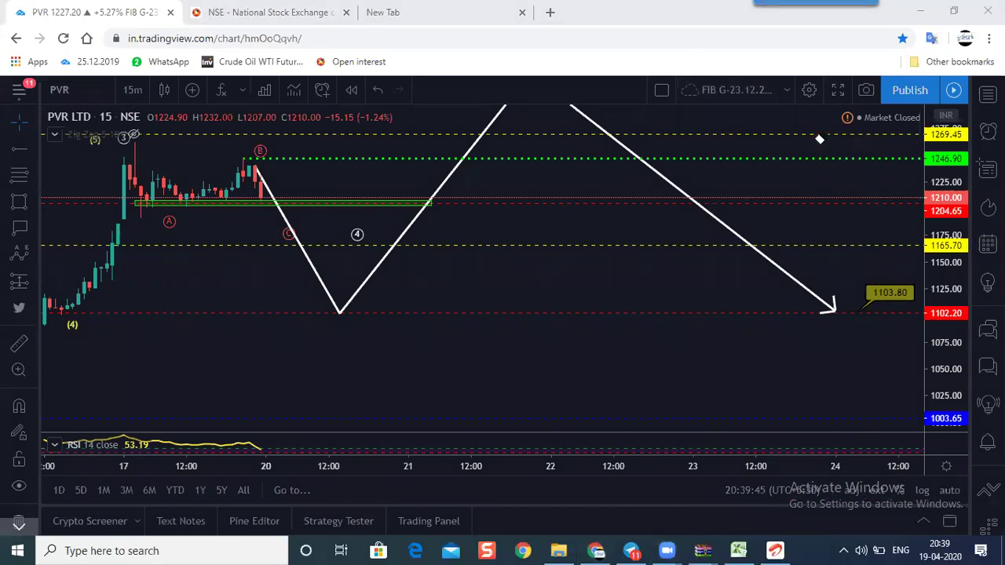
Nudge the 1400 CE BUY / SELL @ 1323-1343 note slightly beside the projected peak at 1322.90.
{"action": "left_click_drag", "start_coordinate": [583, 228], "coordinate": [640, 320]}
{"action": "scroll", "coordinate": [771, 264], "scroll_direction": "down", "scroll_amount": 4}
{"action": "left_click_drag", "start_coordinate": [796, 379], "coordinate": [646, 327]}
{"action": "left_click_drag", "start_coordinate": [948, 216], "coordinate": [948, 318]}
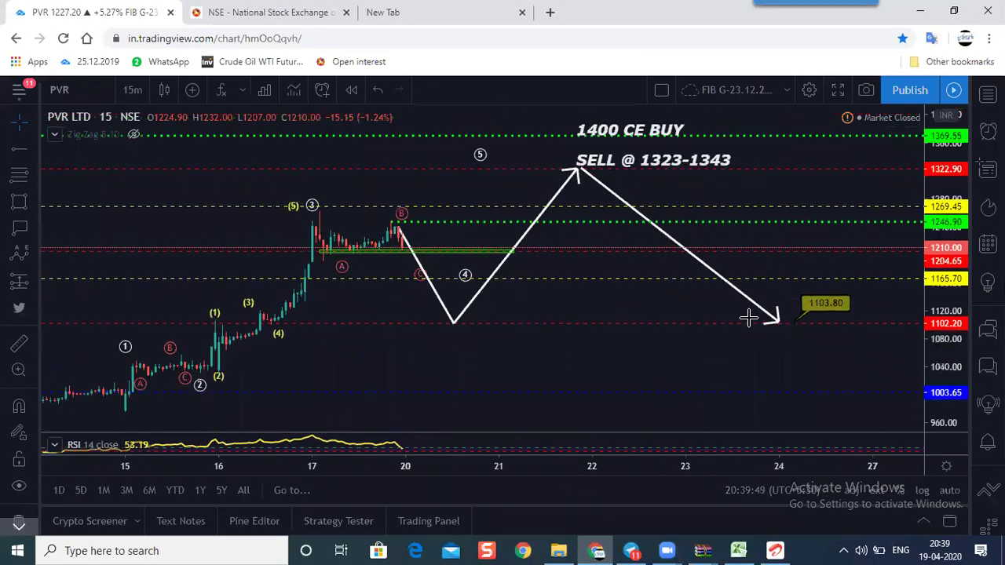
{"action": "scroll", "coordinate": [683, 342], "scroll_direction": "down", "scroll_amount": 2}
{"action": "left_click_drag", "start_coordinate": [658, 348], "coordinate": [546, 403]}
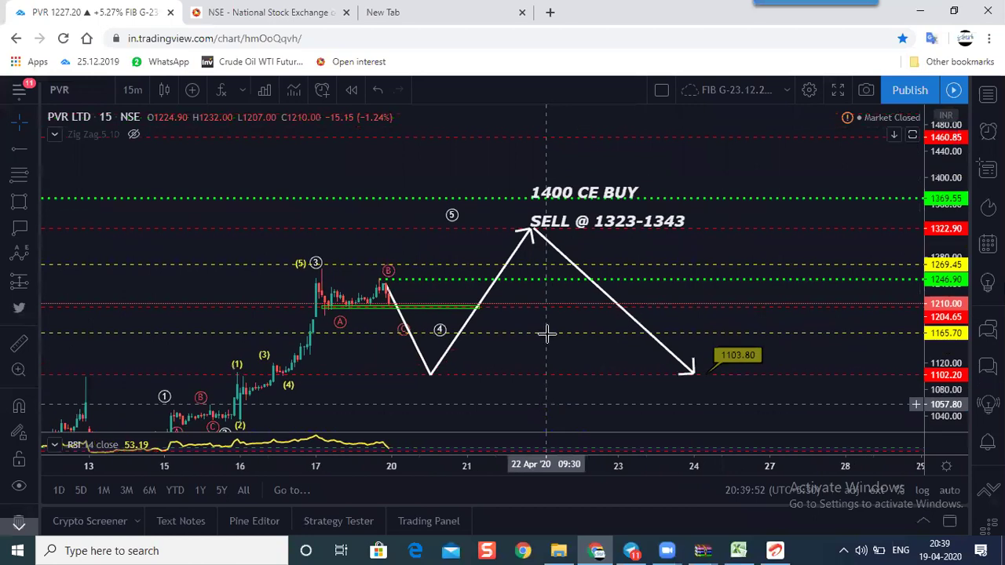
{"action": "mouse_move", "coordinate": [574, 197]}
{"action": "left_mouse_down"}
{"action": "mouse_move", "coordinate": [564, 192]}
{"action": "mouse_move", "coordinate": [571, 221]}
{"action": "mouse_move", "coordinate": [616, 190]}
{"action": "left_mouse_up"}
{"action": "left_click", "coordinate": [596, 246]}
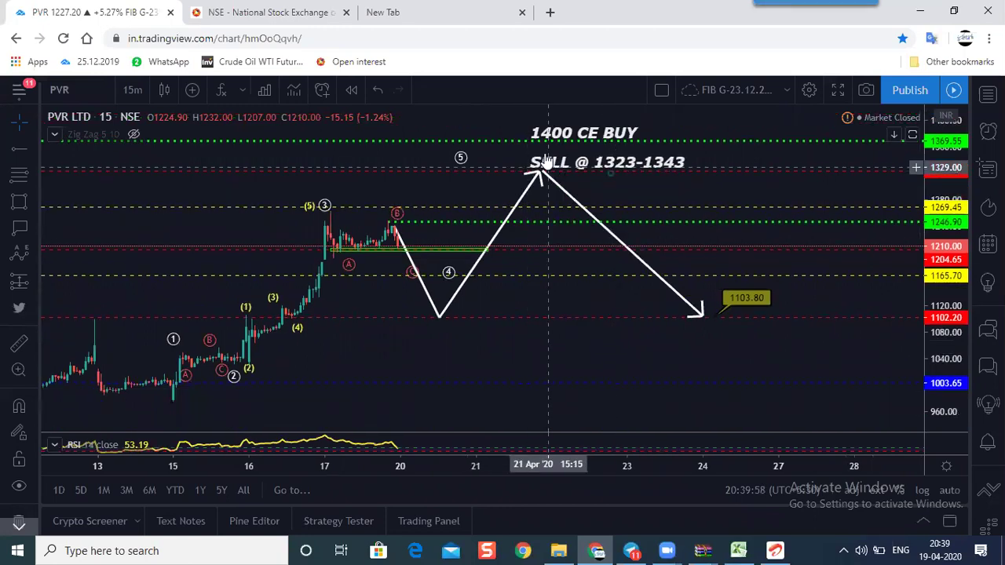
Shift the red A-B-C wave labels slightly earlier, and move the C point down to about 1113 at 20 April 11:45.
{"action": "left_click_drag", "start_coordinate": [946, 308], "coordinate": [946, 240]}
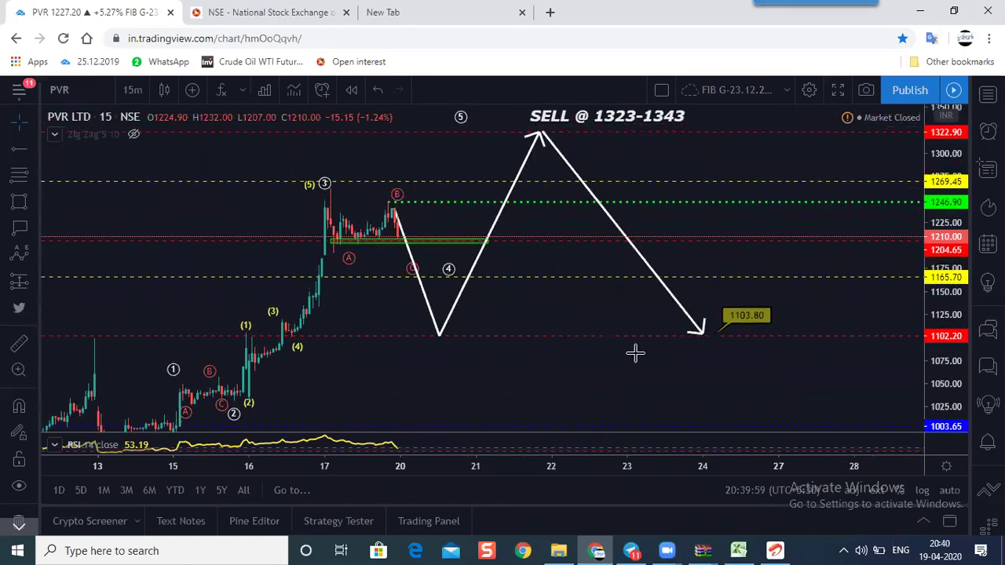
{"action": "scroll", "coordinate": [631, 351], "scroll_direction": "up", "scroll_amount": 3}
{"action": "left_click_drag", "start_coordinate": [399, 306], "coordinate": [837, 305]}
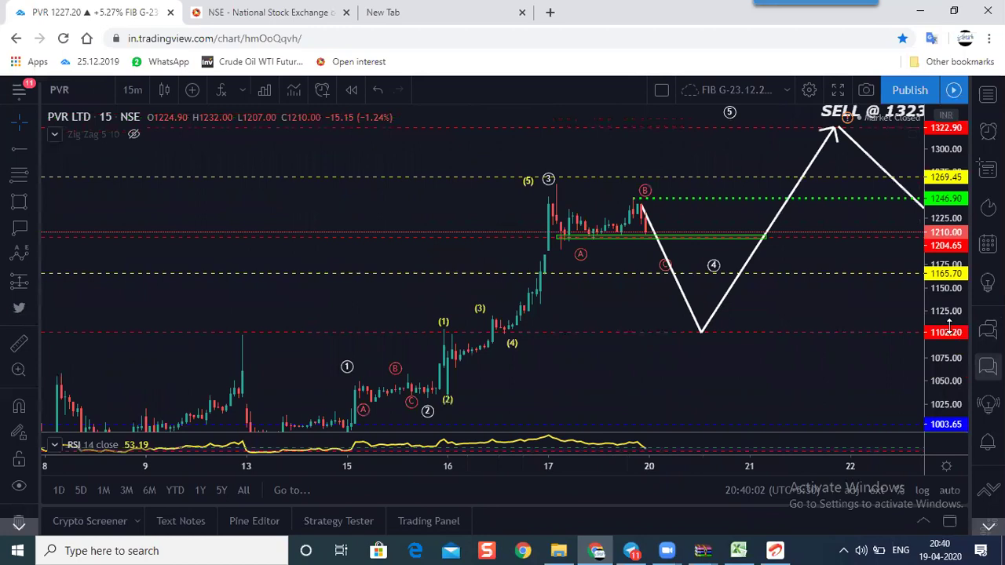
{"action": "scroll", "coordinate": [824, 303], "scroll_direction": "up", "scroll_amount": 4}
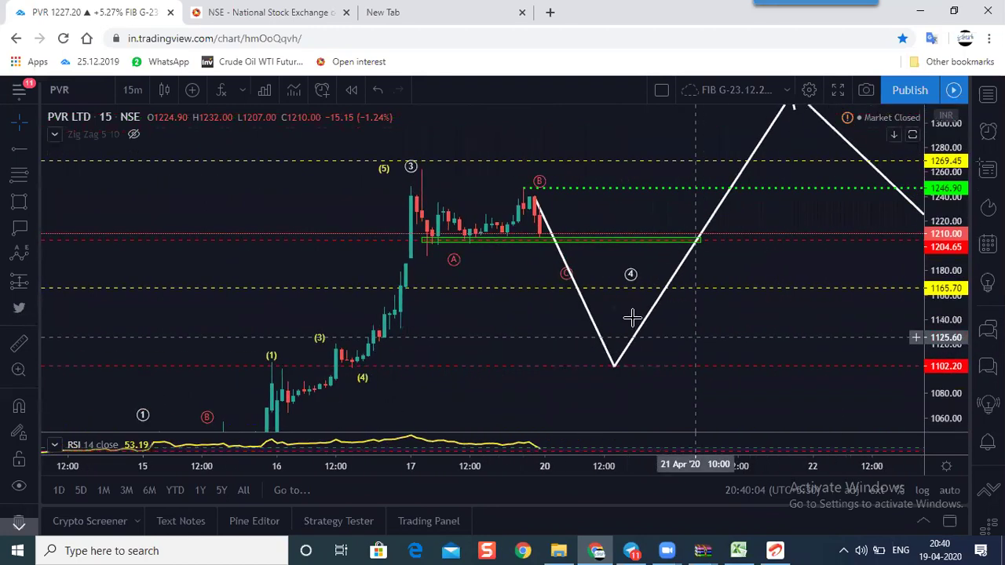
{"action": "mouse_move", "coordinate": [558, 287]}
{"action": "left_mouse_down"}
{"action": "mouse_move", "coordinate": [544, 277]}
{"action": "mouse_move", "coordinate": [554, 269]}
{"action": "mouse_move", "coordinate": [557, 278]}
{"action": "left_mouse_up"}
{"action": "left_click_drag", "start_coordinate": [591, 351], "coordinate": [598, 362]}
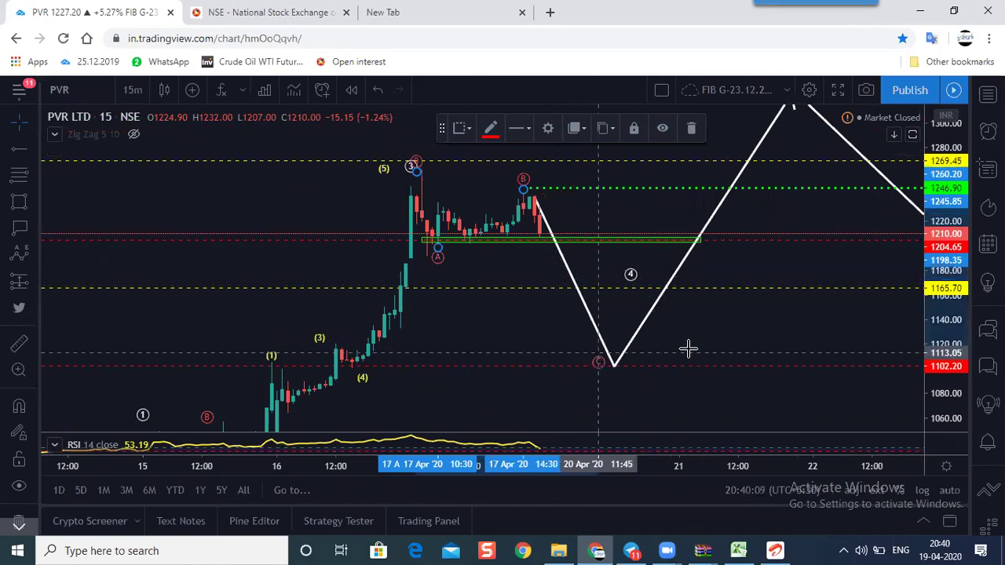
{"action": "key", "text": "Escape"}
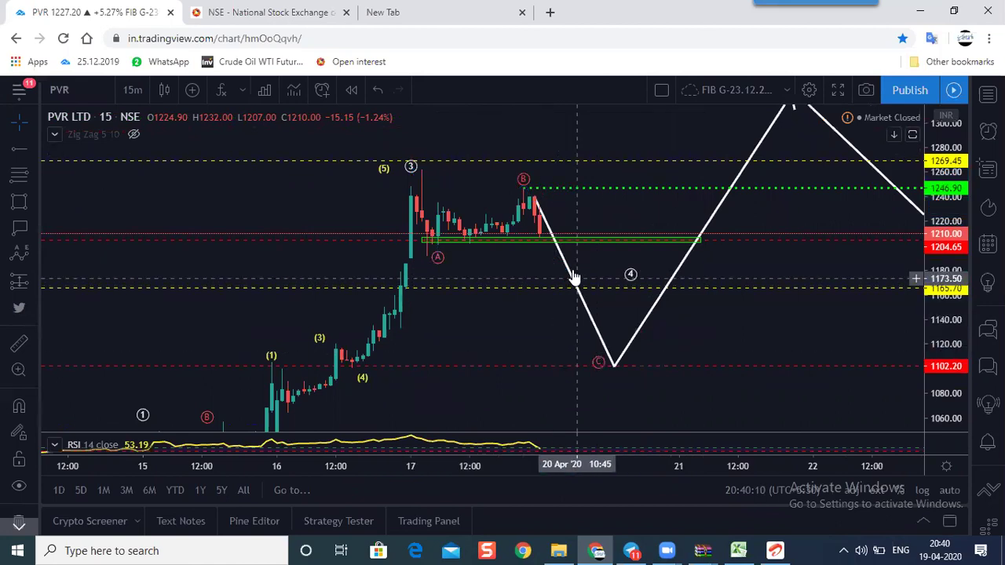
Delete the white line falling from wave B to the pullback low.
{"action": "left_click", "coordinate": [574, 276]}
{"action": "left_click", "coordinate": [700, 275]}
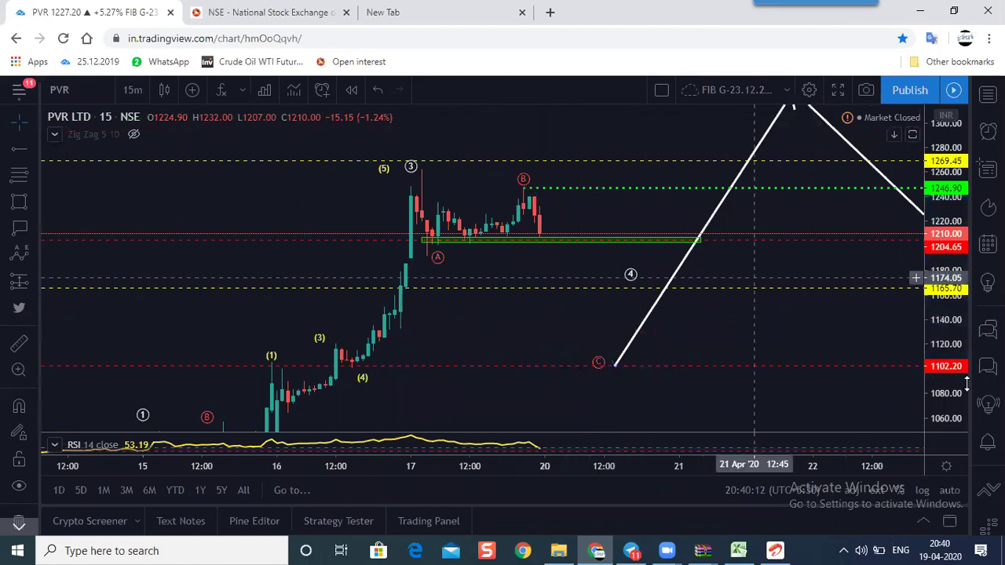
Move the circled white wave 4 label down to about 1105.70 at 20 April 13:00, and delete the circled white wave count.
{"action": "left_click_drag", "start_coordinate": [700, 275], "coordinate": [622, 272]}
{"action": "mouse_move", "coordinate": [698, 270]}
{"action": "left_mouse_down"}
{"action": "mouse_move", "coordinate": [729, 306]}
{"action": "mouse_move", "coordinate": [735, 224]}
{"action": "mouse_move", "coordinate": [639, 194]}
{"action": "mouse_move", "coordinate": [621, 333]}
{"action": "left_mouse_up"}
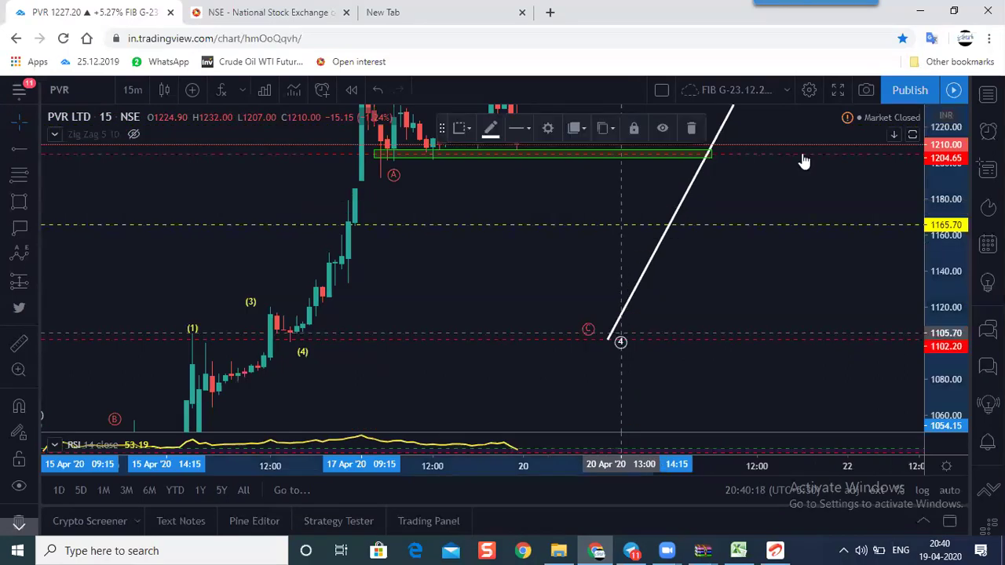
{"action": "left_click", "coordinate": [730, 280]}
Set the green dotted ray to 1247.50 from 17 April 14:15, and place the wave B label just above its start.
{"action": "left_click_drag", "start_coordinate": [785, 358], "coordinate": [787, 418]}
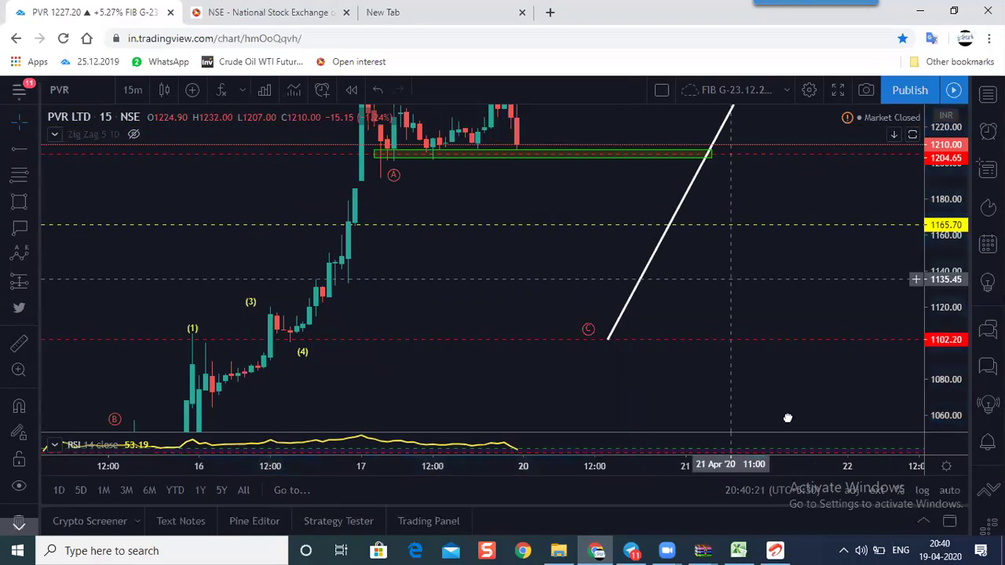
{"action": "scroll", "coordinate": [572, 255], "scroll_direction": "up", "scroll_amount": 2}
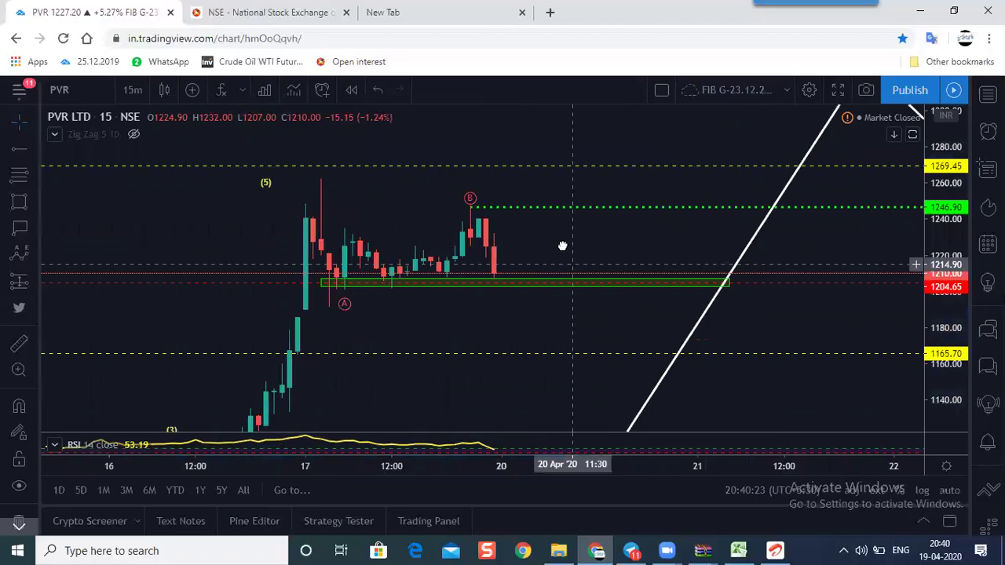
{"action": "left_click", "coordinate": [461, 199]}
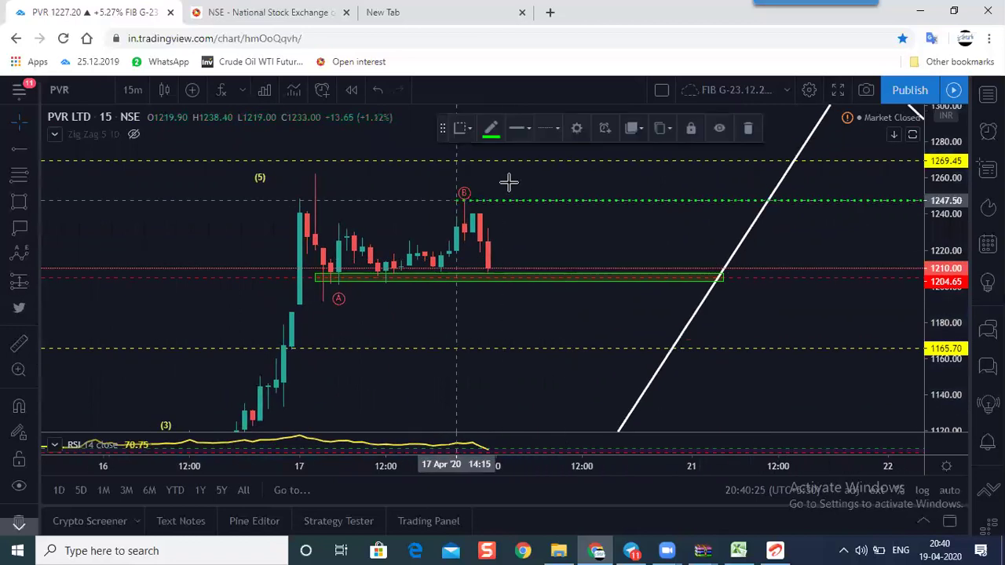
{"action": "left_click", "coordinate": [463, 197]}
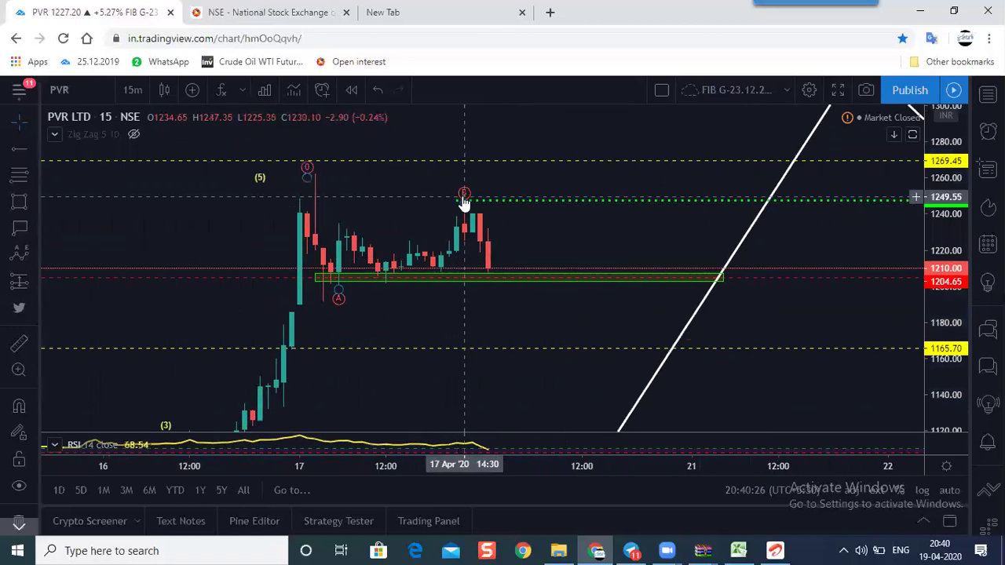
{"action": "key", "text": "ctrl+z"}
Place a text note at about 1252.40, just above the green ray beside wave B, with the text 1250.
{"action": "left_click", "coordinate": [33, 196]}
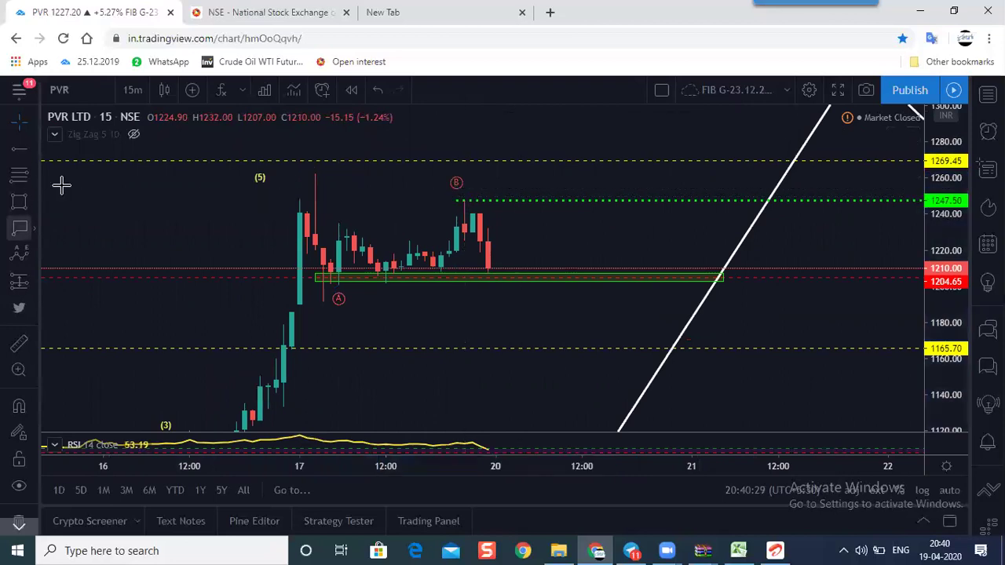
{"action": "left_click", "coordinate": [35, 202]}
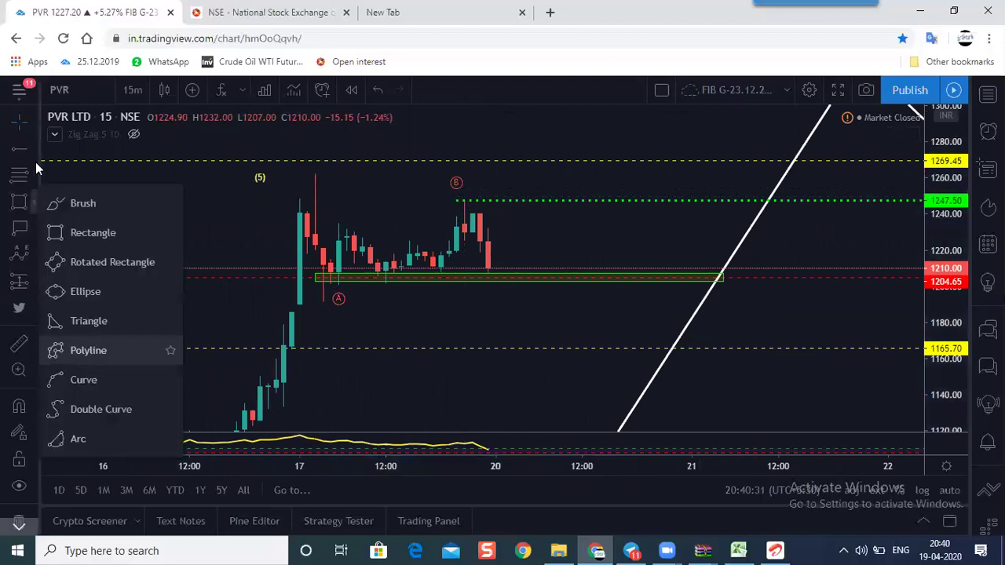
{"action": "left_click", "coordinate": [35, 228]}
{"action": "left_click", "coordinate": [112, 197]}
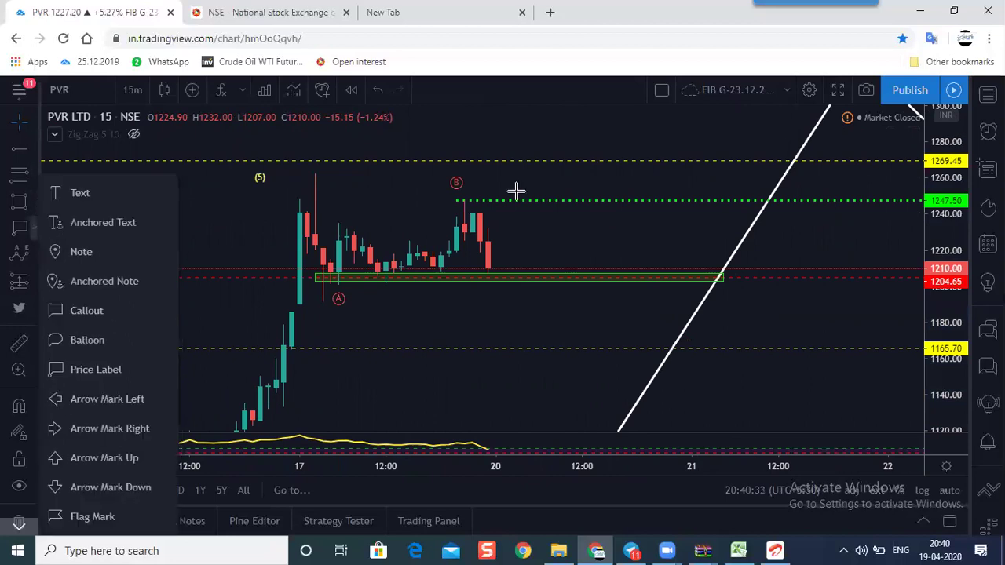
{"action": "left_click", "coordinate": [495, 192]}
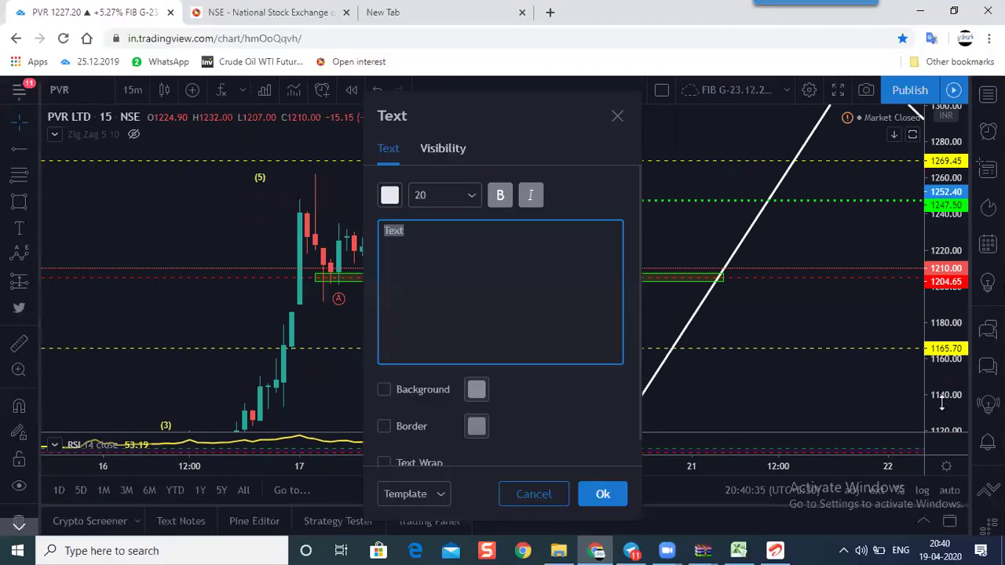
{"action": "type", "text": "1250"}
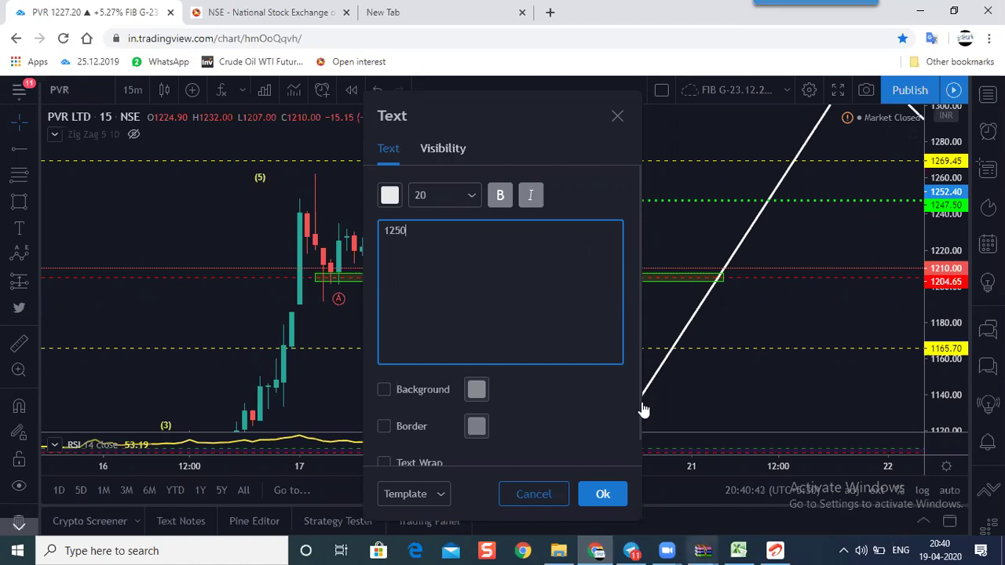
Check the PVR option chain photo in Telegram, and return to the chart's text note.
{"action": "key", "text": "alt+Tab"}
{"action": "left_click", "coordinate": [594, 247]}
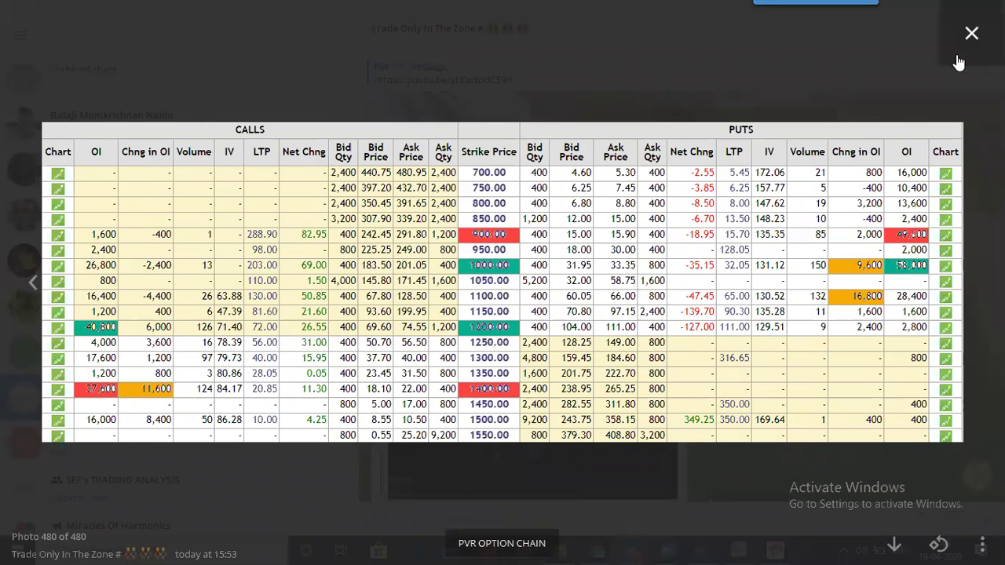
{"action": "left_click", "coordinate": [689, 464]}
{"action": "left_click", "coordinate": [595, 550]}
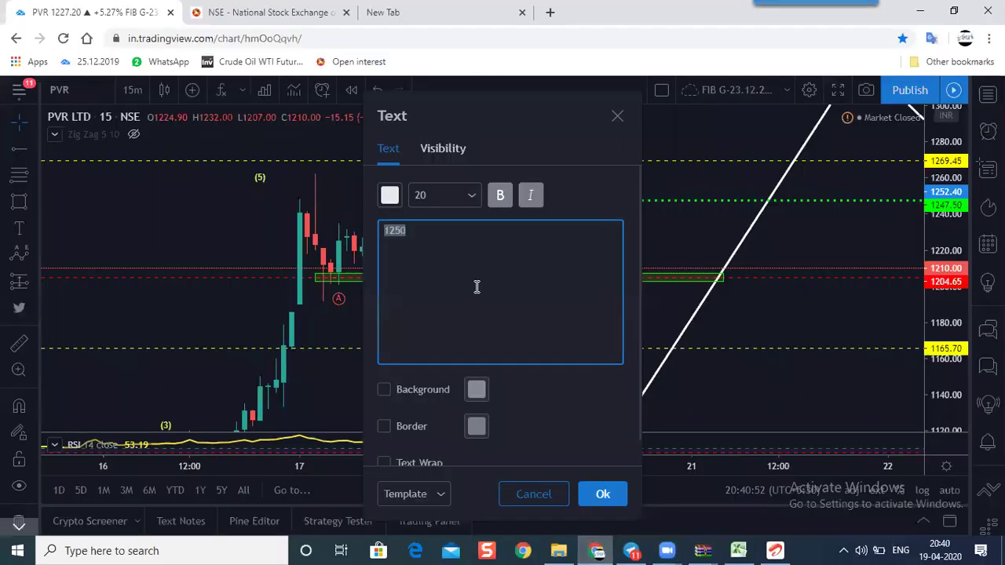
Change the note's text to BUY 1250 PE, and position it just above the green ray beside wave B.
{"action": "type", "text": "BUY 1250"}
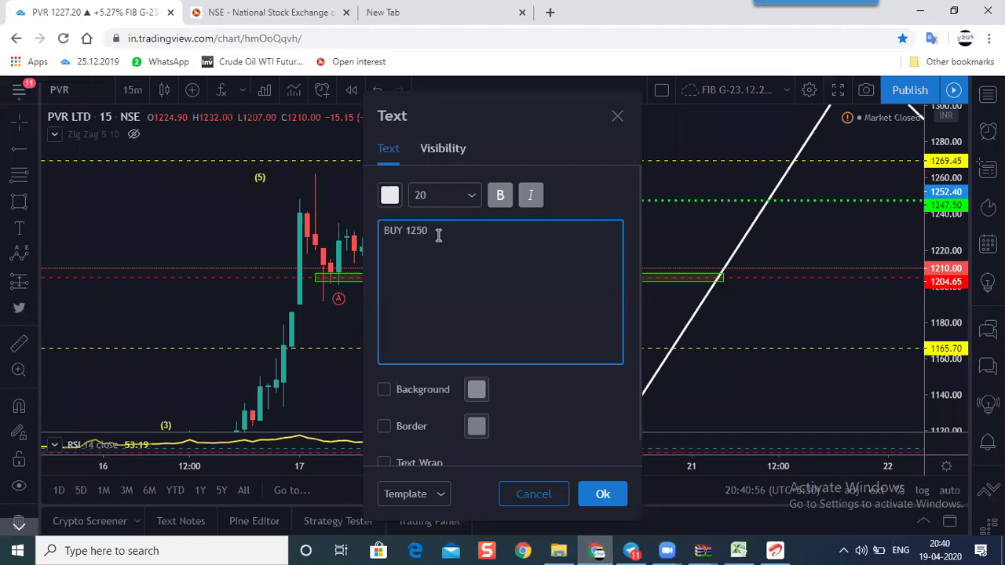
{"action": "type", "text": " PE"}
{"action": "left_click", "coordinate": [602, 493]}
{"action": "left_click_drag", "start_coordinate": [523, 185], "coordinate": [518, 184]}
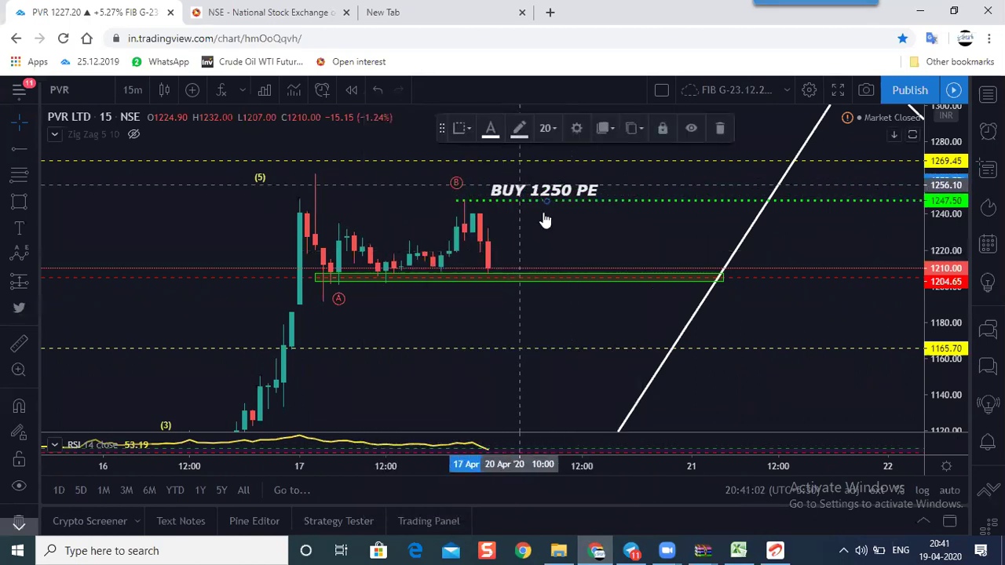
Add a text note reading SELL BELOW just above the green rectangle, to the right of the last candle.
{"action": "left_click", "coordinate": [10, 228]}
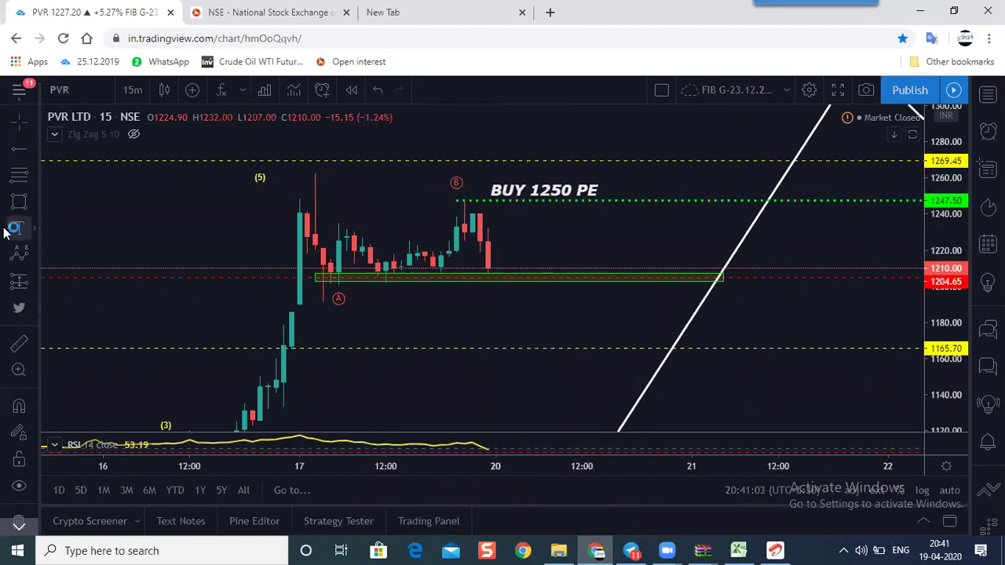
{"action": "left_click", "coordinate": [530, 259]}
{"action": "type", "text": "sE"}
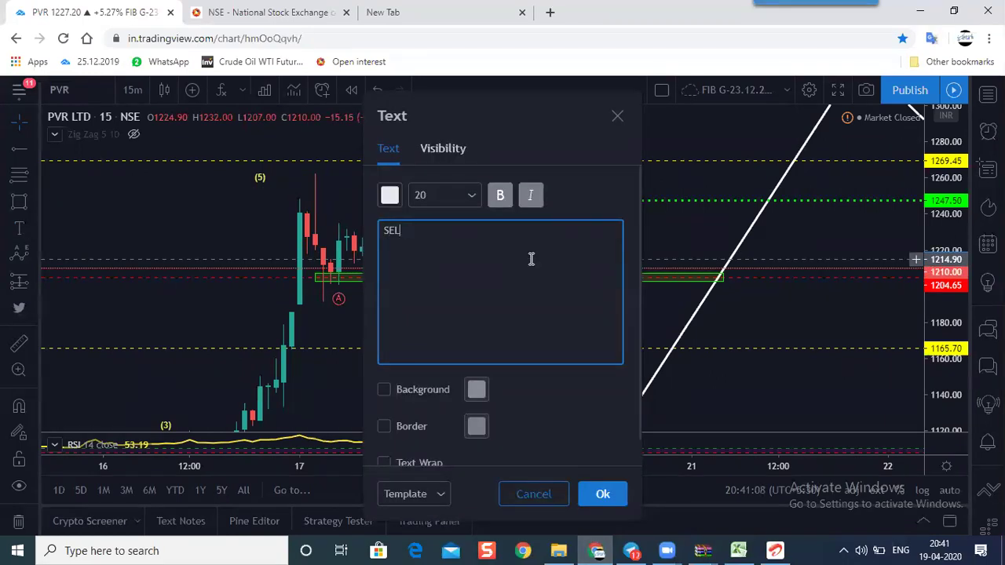
{"action": "type", "text": "LL BELOW"}
{"action": "left_click", "coordinate": [604, 494]}
{"action": "left_click_drag", "start_coordinate": [554, 262], "coordinate": [549, 264]}
{"action": "left_click_drag", "start_coordinate": [565, 308], "coordinate": [542, 289]}
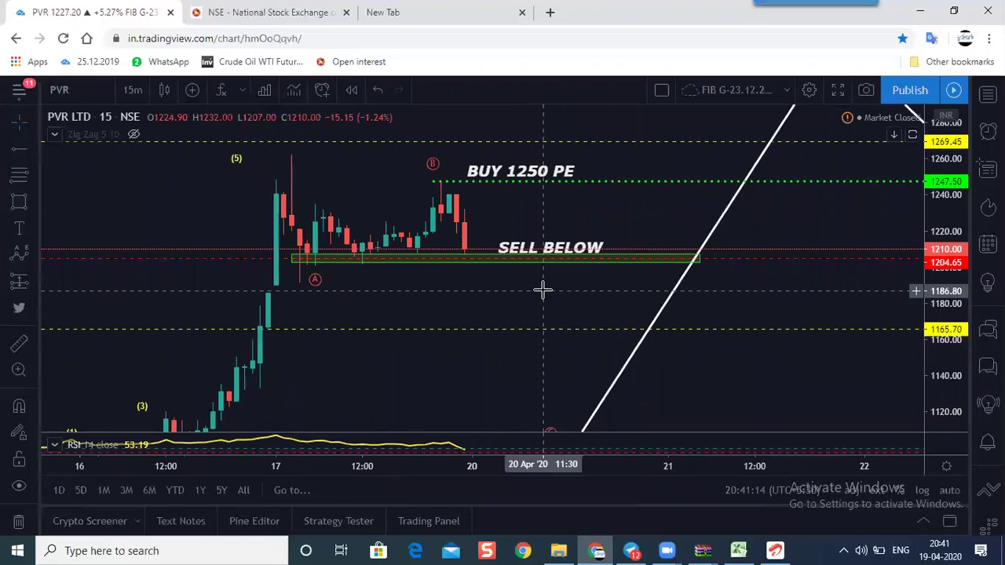
Place a price label at 1102.25 on the red dashed line, just before the wave C label.
{"action": "left_click", "coordinate": [32, 232]}
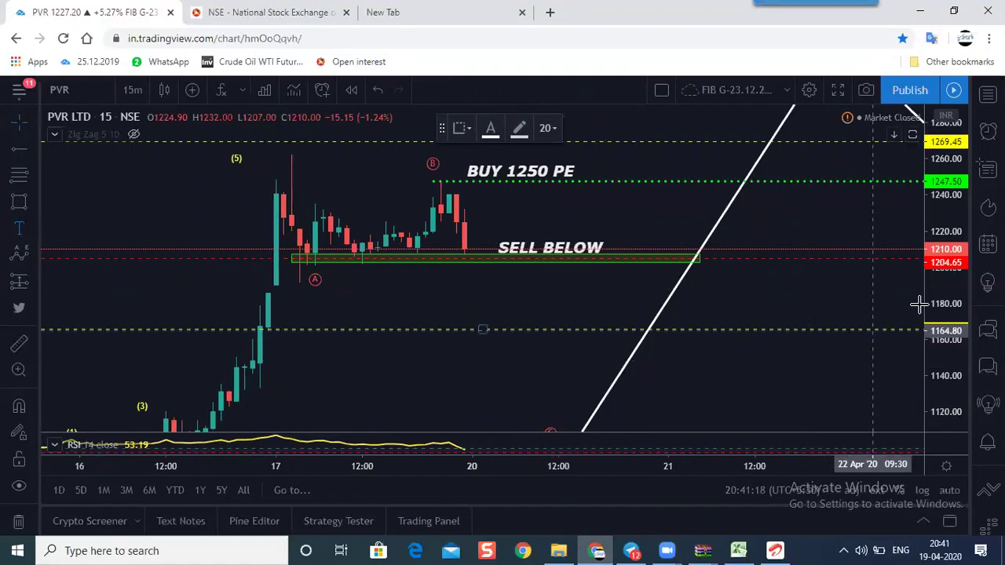
{"action": "left_click_drag", "start_coordinate": [934, 354], "coordinate": [909, 389]}
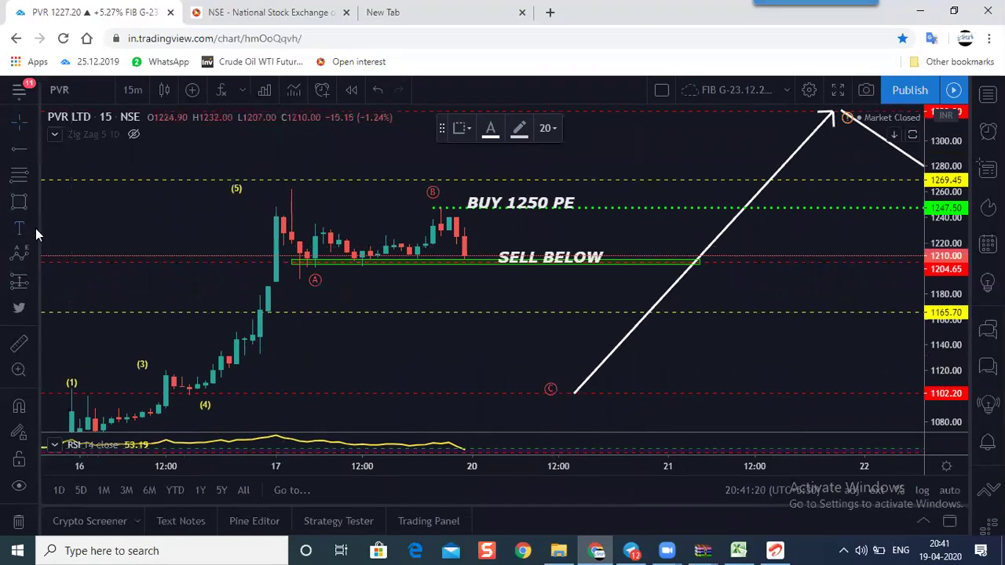
{"action": "left_click", "coordinate": [36, 233]}
{"action": "left_click", "coordinate": [79, 369]}
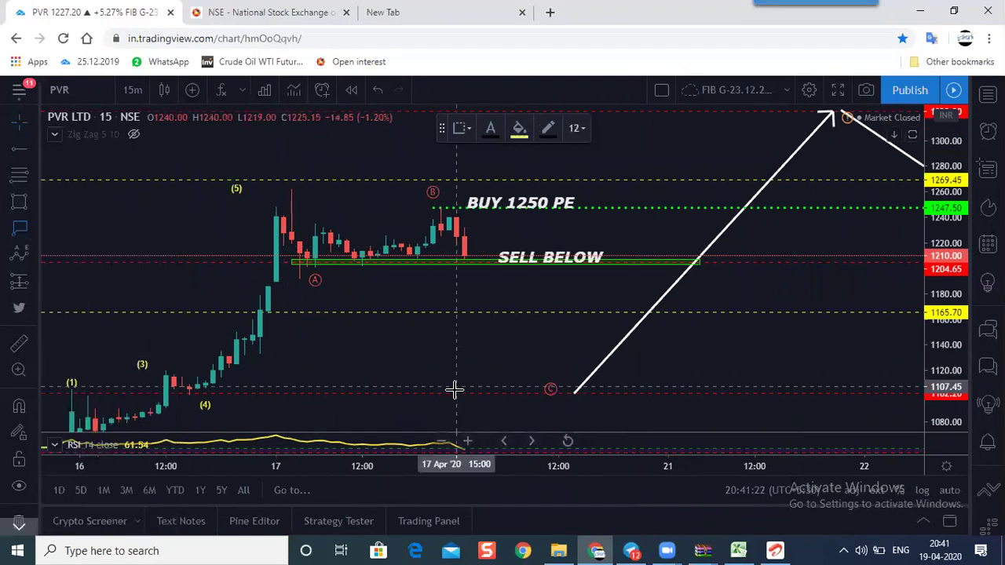
{"action": "left_click", "coordinate": [453, 390]}
{"action": "mouse_move", "coordinate": [512, 372]}
{"action": "left_mouse_down"}
{"action": "mouse_move", "coordinate": [427, 351]}
{"action": "mouse_move", "coordinate": [476, 352]}
{"action": "mouse_move", "coordinate": [468, 322]}
{"action": "left_mouse_up"}
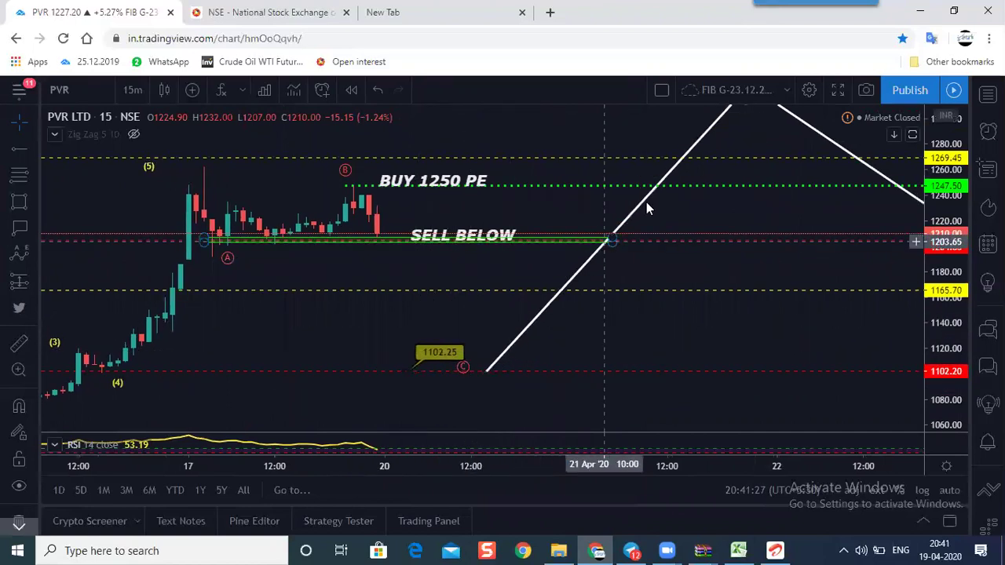
Delete the green rectangle zone along the 1204.65 dashed line.
{"action": "left_click", "coordinate": [611, 241]}
{"action": "key", "text": "Delete"}
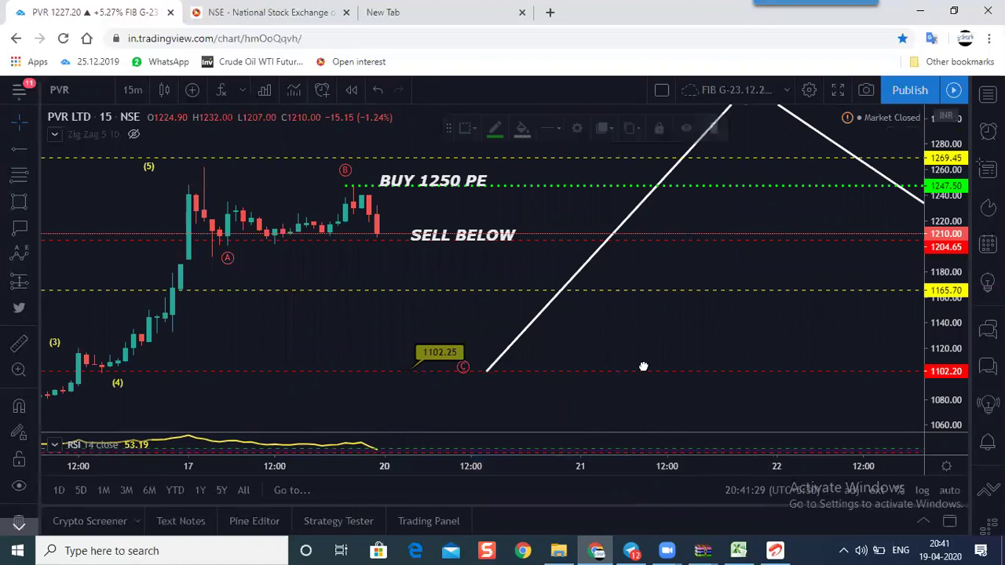
{"action": "scroll", "coordinate": [644, 366], "scroll_direction": "down", "scroll_amount": 3}
{"action": "left_click_drag", "start_coordinate": [662, 334], "coordinate": [643, 367]}
Move the price label onto the wave C label, at 1103.40.
{"action": "left_click_drag", "start_coordinate": [542, 297], "coordinate": [545, 292]}
{"action": "left_click_drag", "start_coordinate": [686, 361], "coordinate": [654, 319]}
{"action": "left_click_drag", "start_coordinate": [444, 395], "coordinate": [500, 400]}
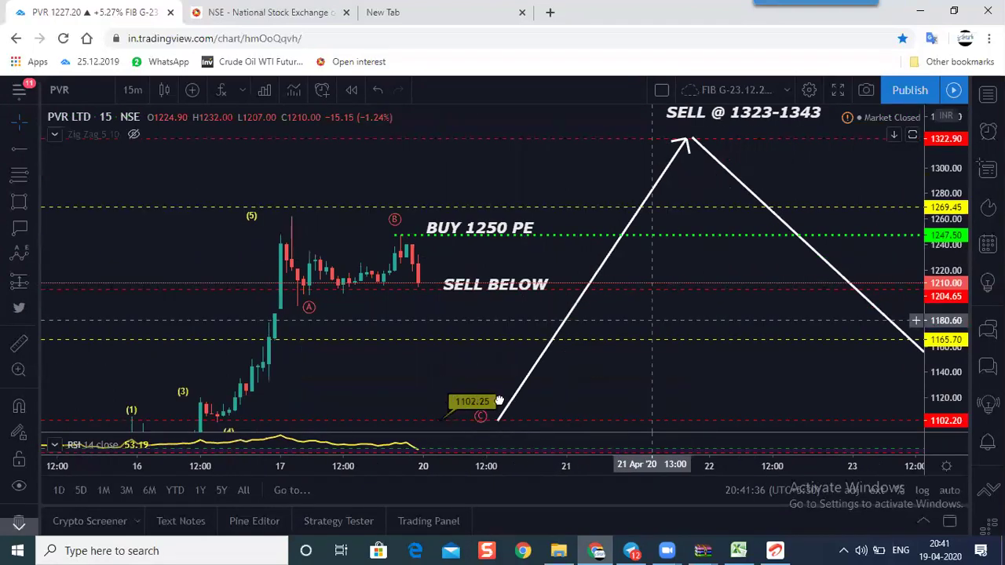
{"action": "left_click_drag", "start_coordinate": [575, 382], "coordinate": [572, 375]}
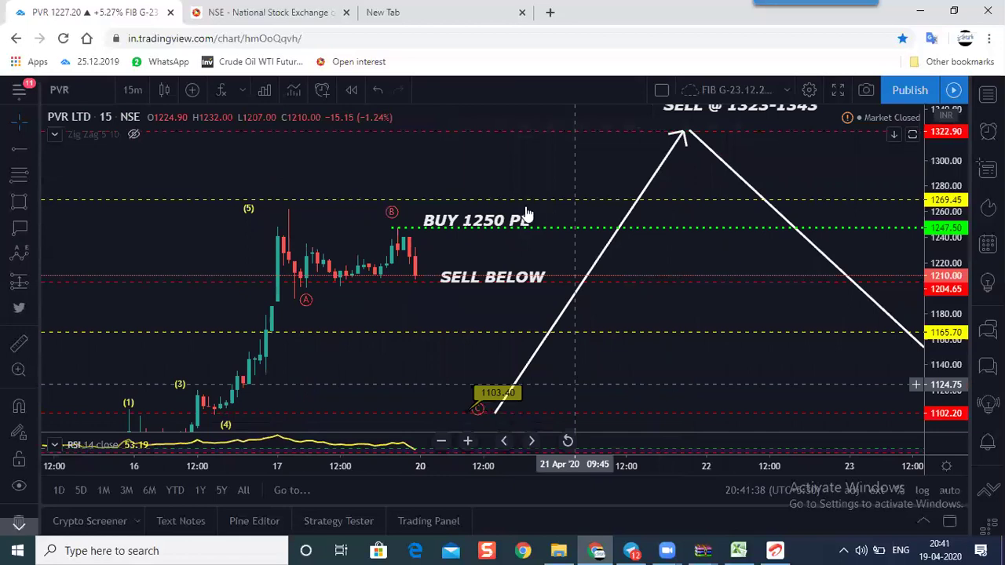
Change the upper note's text to BUY 1250 CE, and nudge the SELL BELOW note slightly upward.
{"action": "left_click_drag", "start_coordinate": [527, 214], "coordinate": [529, 203]}
{"action": "double_click", "coordinate": [475, 237]}
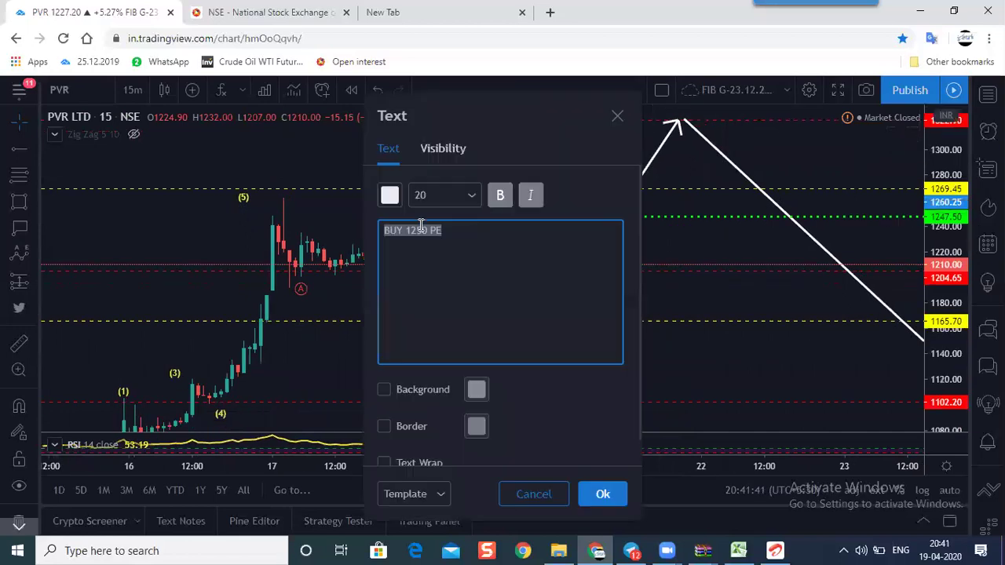
{"action": "double_click", "coordinate": [421, 228]}
{"action": "left_click", "coordinate": [443, 231]}
{"action": "key", "text": "BackSpace"}
{"action": "key", "text": "BackSpace"}
{"action": "type", "text": "CE"}
{"action": "left_click_drag", "start_coordinate": [625, 299], "coordinate": [605, 284]}
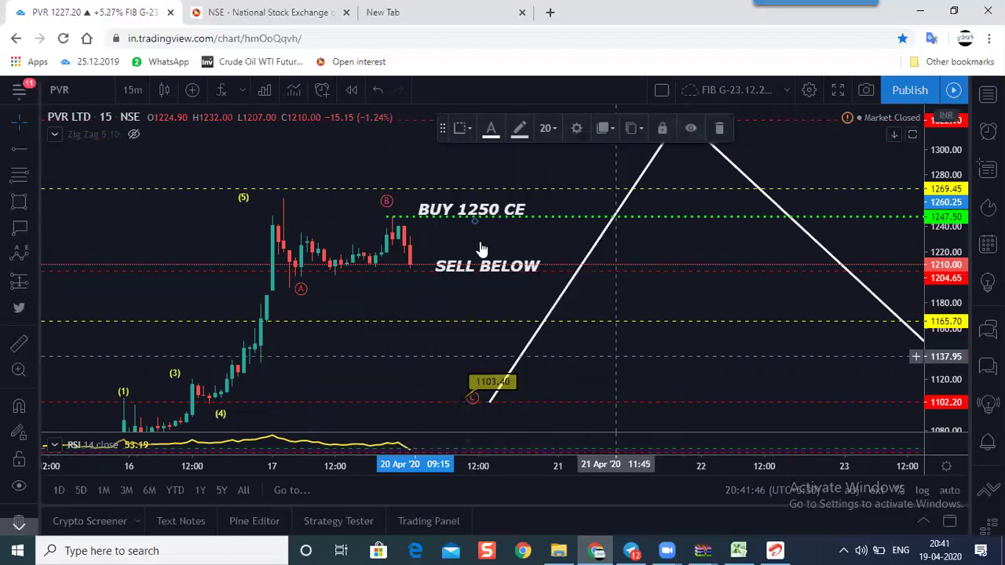
{"action": "left_click_drag", "start_coordinate": [482, 248], "coordinate": [474, 238]}
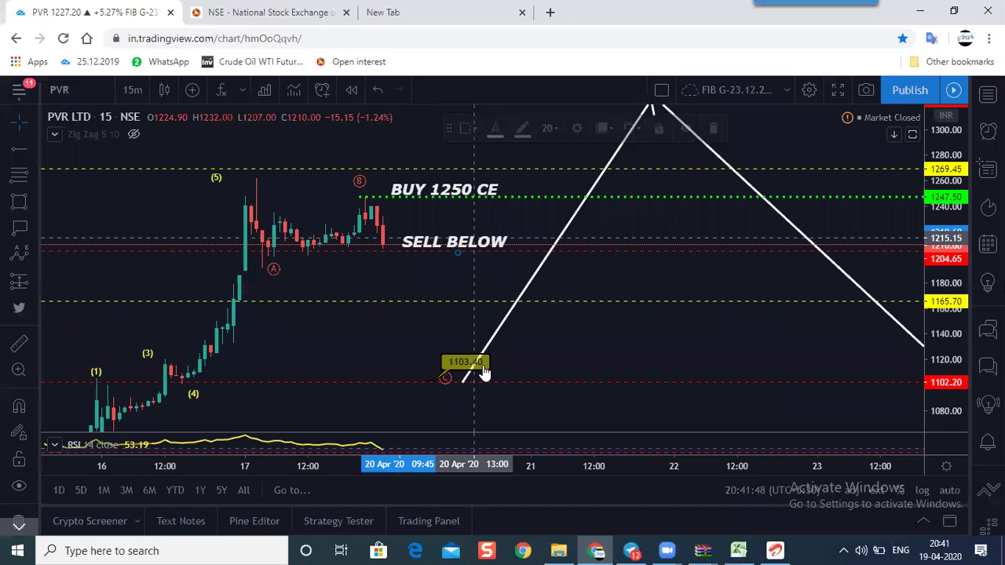
Delete the white rising arrow to 1322.90 and the white falling arrow back to the 1102.20 line.
{"action": "left_click_drag", "start_coordinate": [572, 351], "coordinate": [571, 354]}
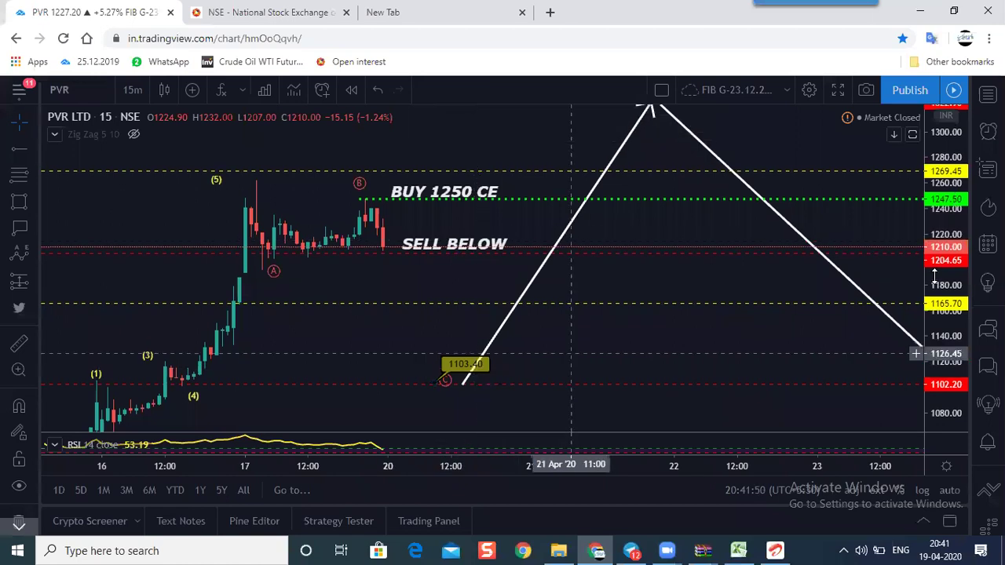
{"action": "left_click_drag", "start_coordinate": [934, 276], "coordinate": [934, 329]}
{"action": "left_click_drag", "start_coordinate": [651, 177], "coordinate": [580, 223]}
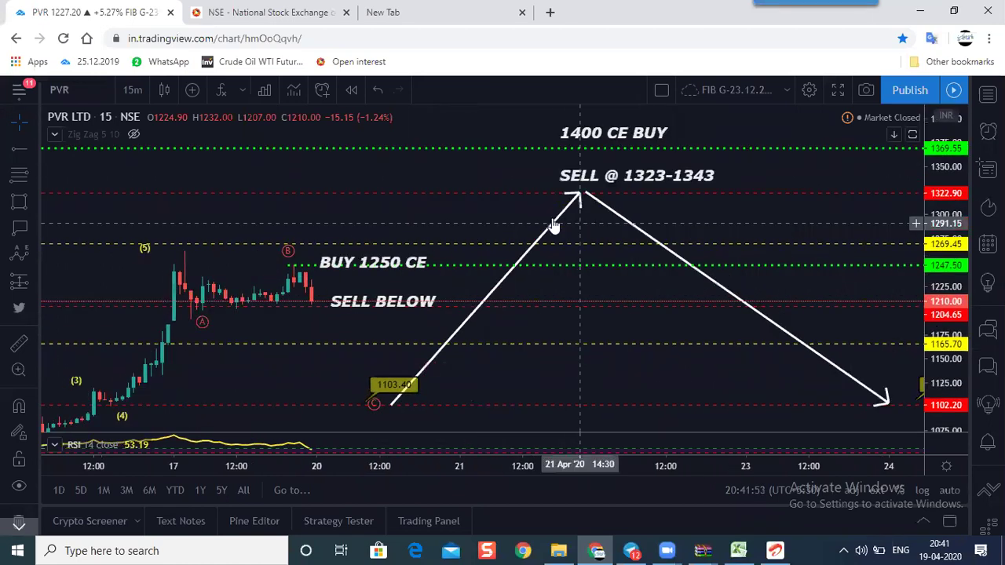
{"action": "left_click", "coordinate": [553, 225]}
{"action": "key", "text": "Delete"}
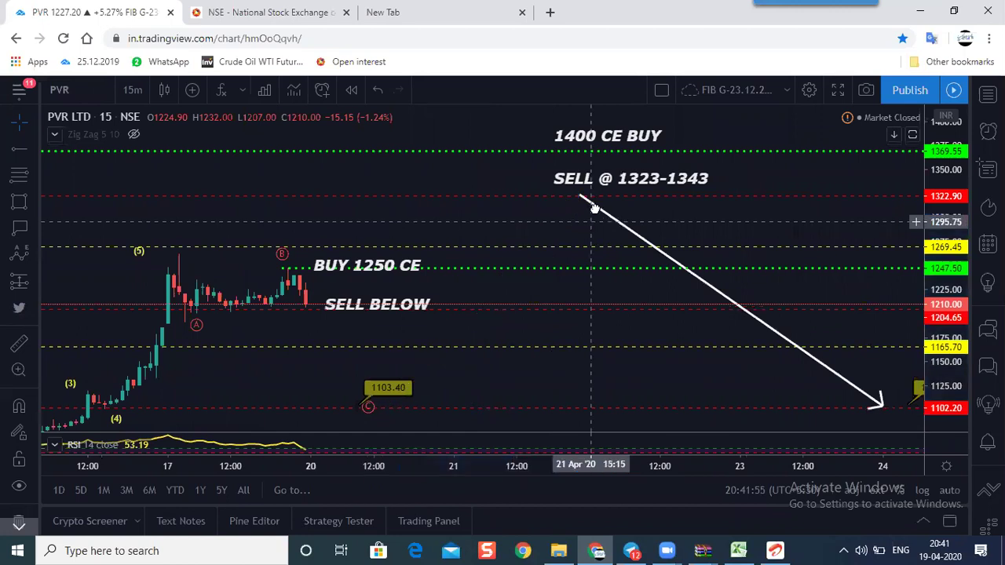
{"action": "left_click", "coordinate": [594, 207]}
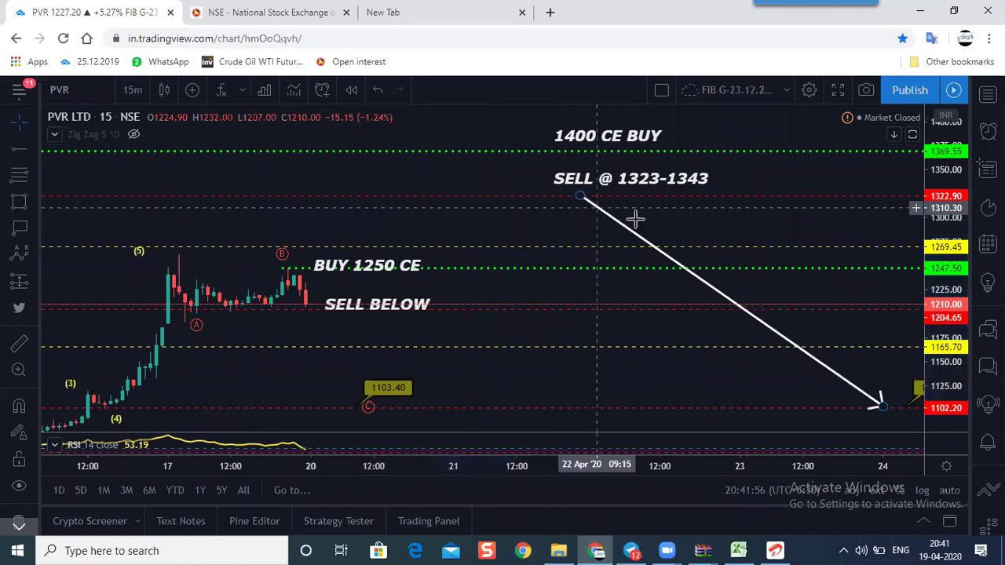
{"action": "key", "text": "Delete"}
Raise the BUY 1250 CE note clear of the green dotted ray, and align SELL BELOW beside the last candle just above the 1204.65 line.
{"action": "scroll", "coordinate": [538, 272], "scroll_direction": "down", "scroll_amount": 3}
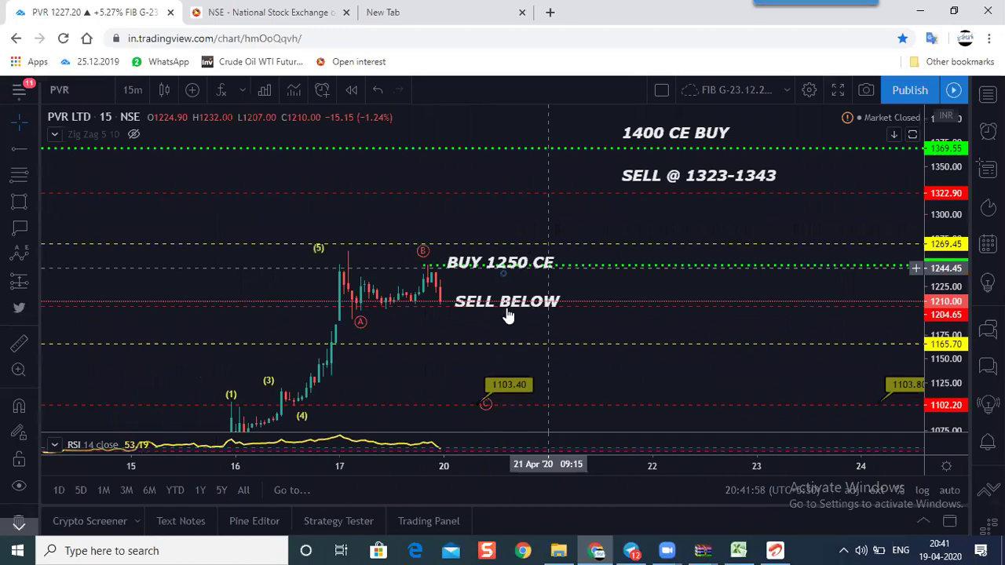
{"action": "left_click", "coordinate": [508, 314]}
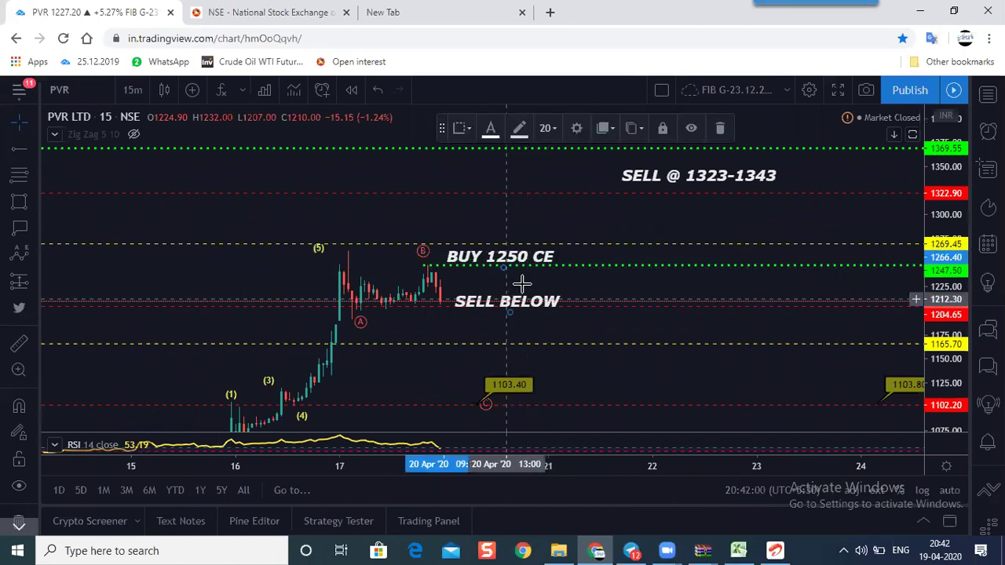
{"action": "left_click_drag", "start_coordinate": [522, 283], "coordinate": [518, 281]}
{"action": "left_click", "coordinate": [551, 248]}
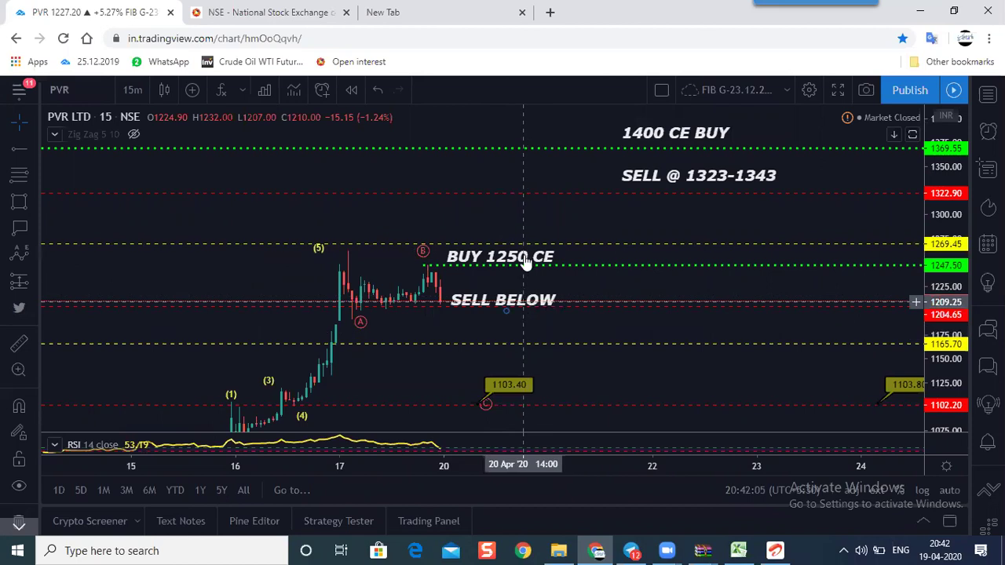
{"action": "left_click_drag", "start_coordinate": [561, 276], "coordinate": [541, 292]}
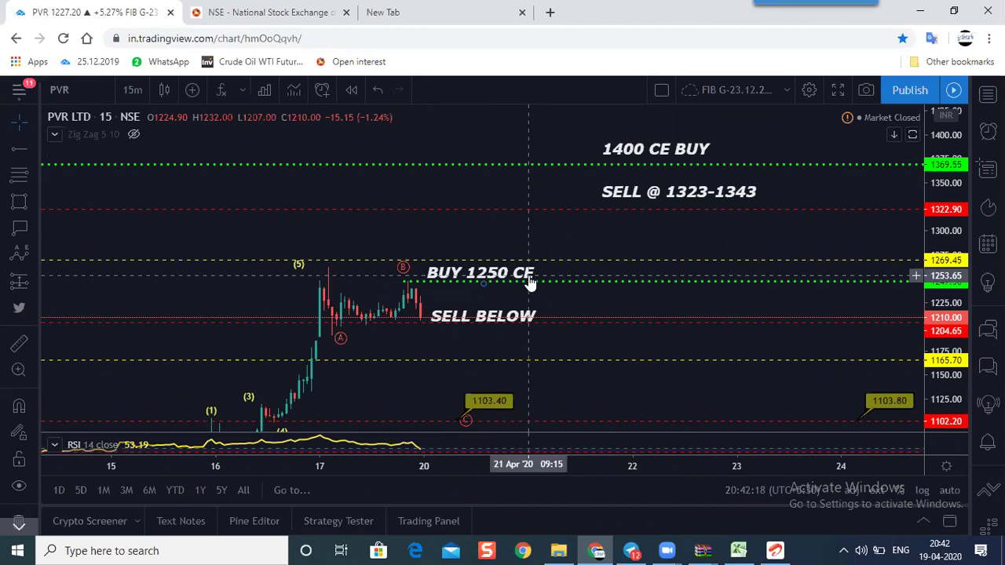
{"action": "left_click_drag", "start_coordinate": [468, 317], "coordinate": [459, 312]}
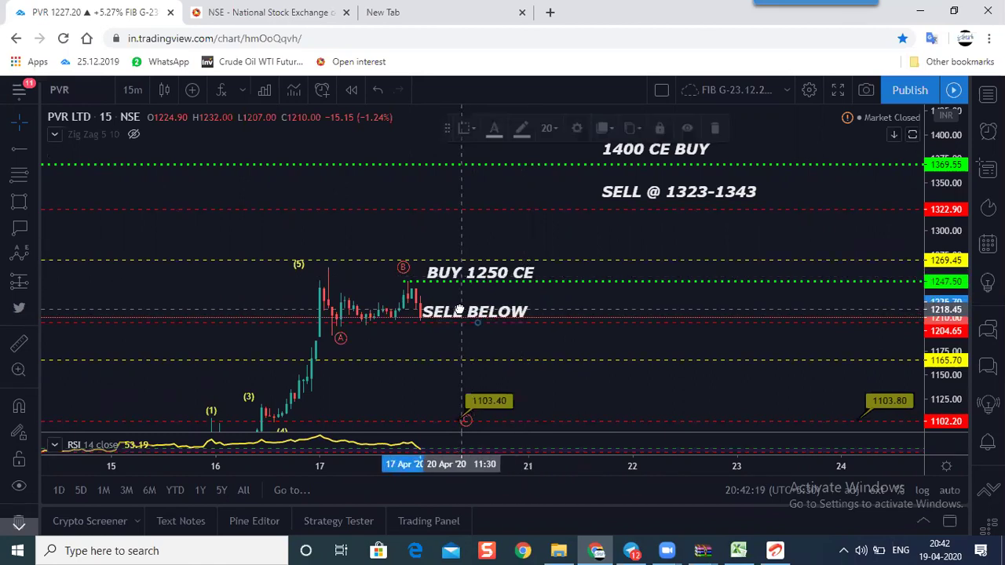
{"action": "left_click", "coordinate": [540, 300]}
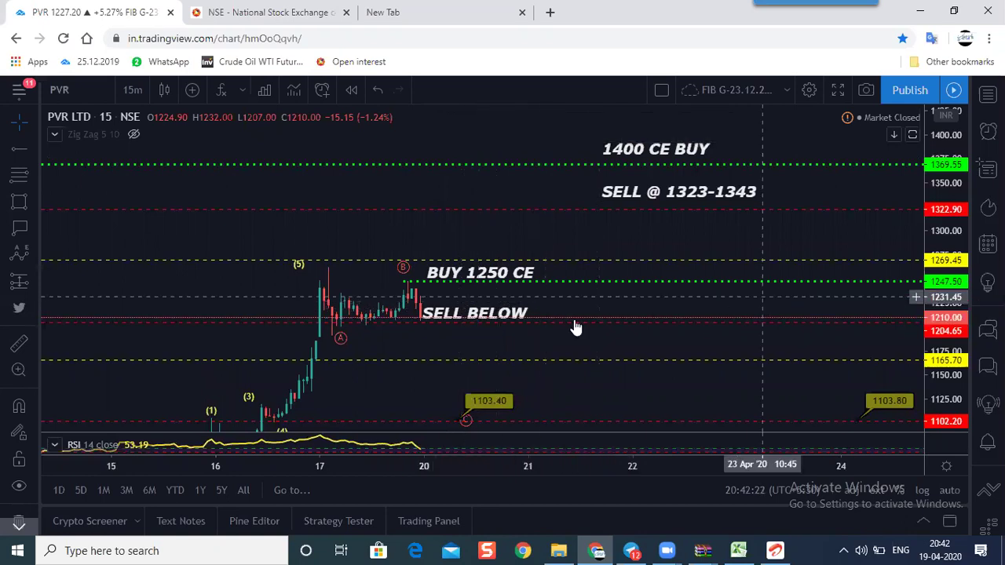
{"action": "left_click_drag", "start_coordinate": [491, 317], "coordinate": [492, 314]}
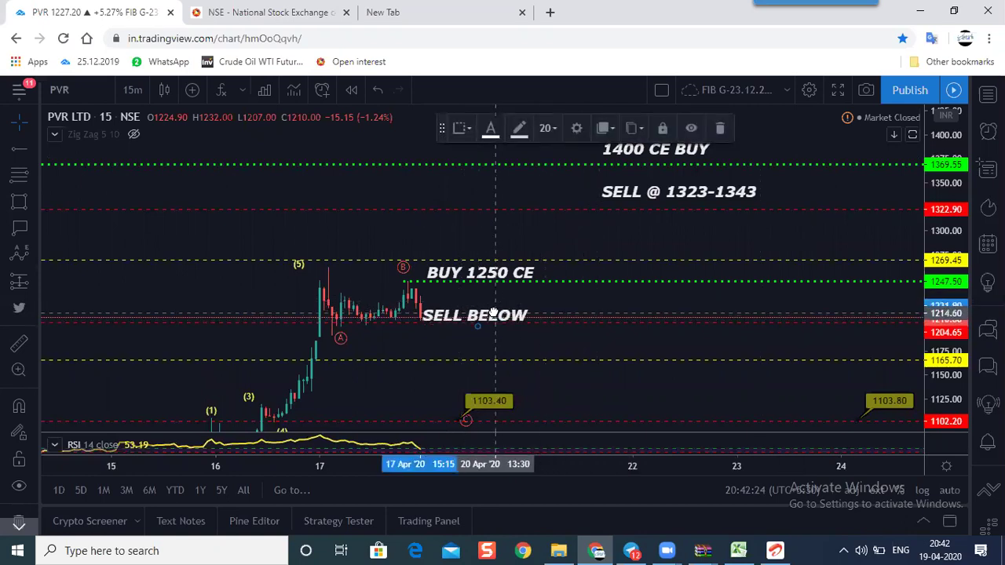
{"action": "left_click", "coordinate": [534, 291]}
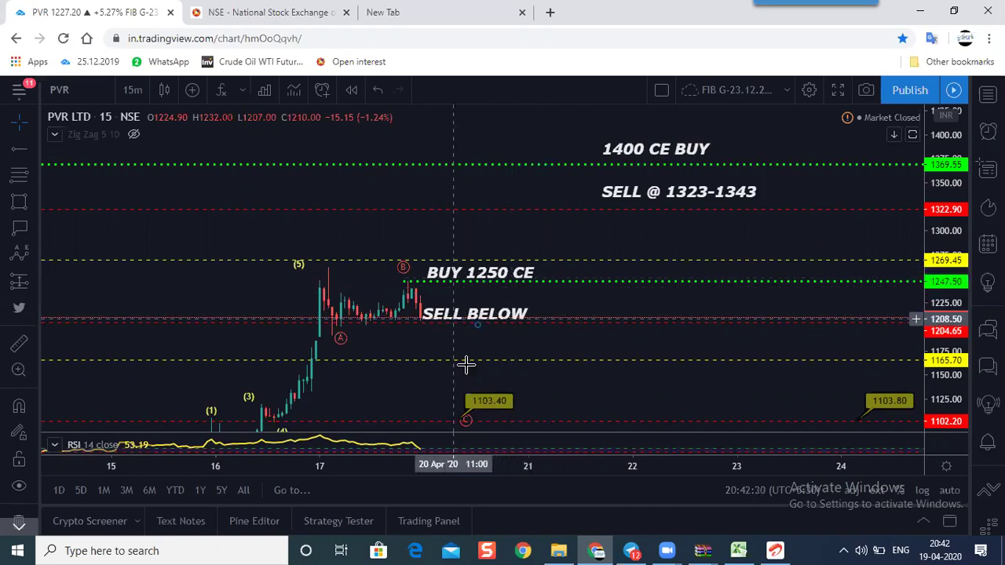
Draw a falling trend line from the last candle's low at 1207.40 to about 1164.65 on 20 April 09:30.
{"action": "left_click_drag", "start_coordinate": [476, 340], "coordinate": [466, 318]}
{"action": "left_click_drag", "start_coordinate": [934, 395], "coordinate": [942, 342]}
{"action": "scroll", "coordinate": [628, 367], "scroll_direction": "up", "scroll_amount": 3}
{"action": "left_click_drag", "start_coordinate": [366, 341], "coordinate": [492, 295]}
{"action": "left_click", "coordinate": [23, 154]}
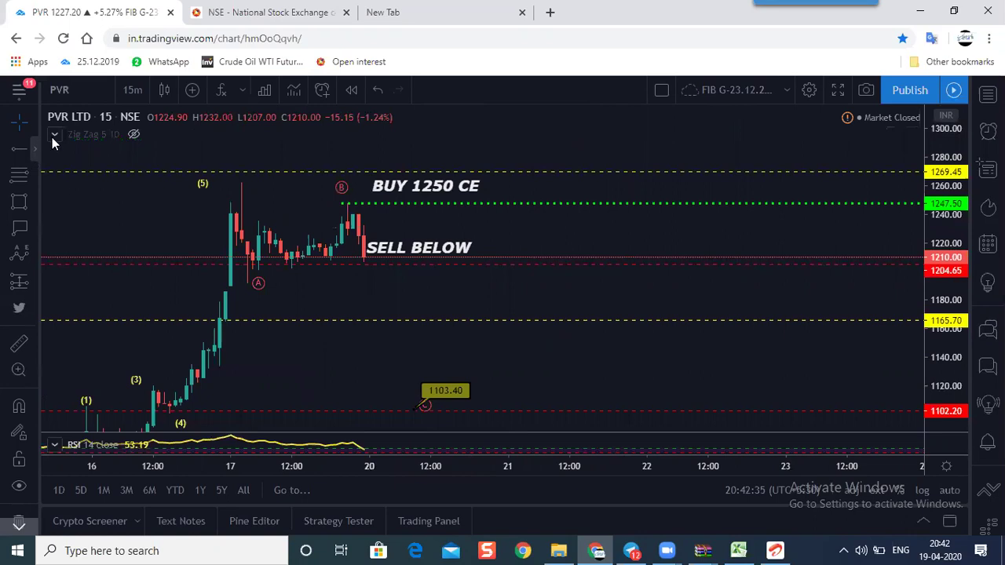
{"action": "left_click", "coordinate": [368, 266]}
{"action": "left_click", "coordinate": [371, 320]}
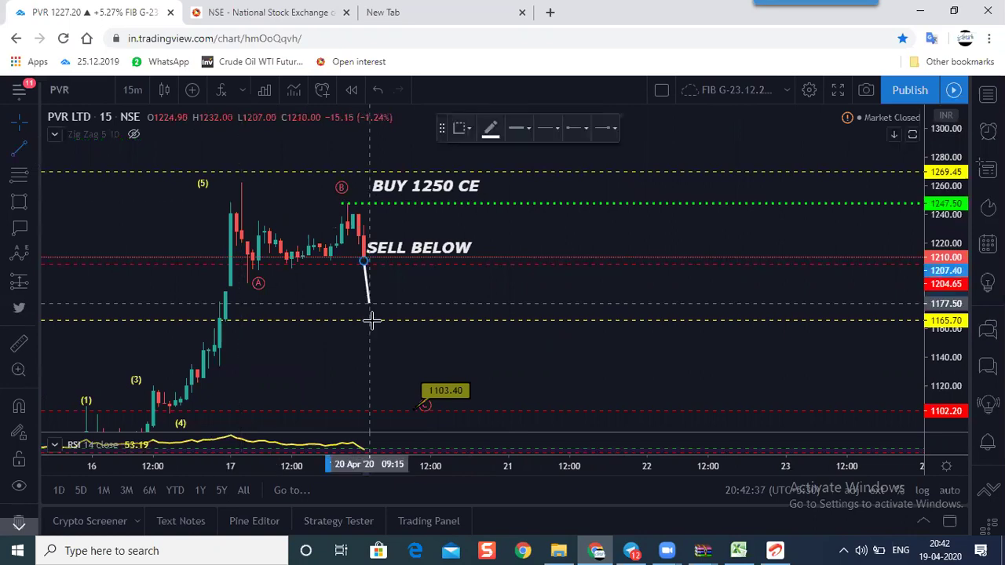
{"action": "left_click", "coordinate": [375, 324]}
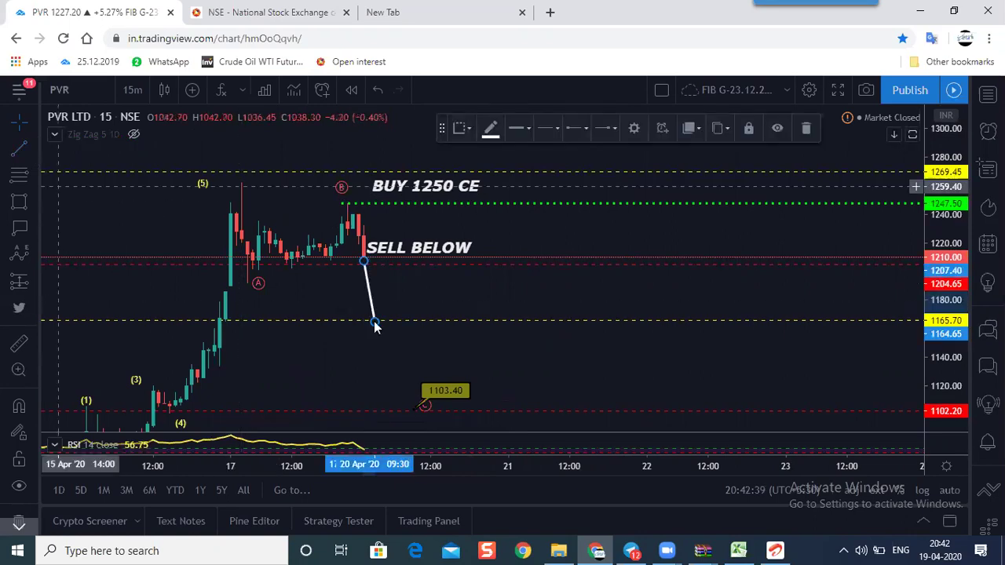
Draw a rising trend line from the falling line's foot at about 1165.15 to 1205.30 on 20 April 10:30.
{"action": "left_click", "coordinate": [19, 148]}
{"action": "left_click", "coordinate": [374, 320]}
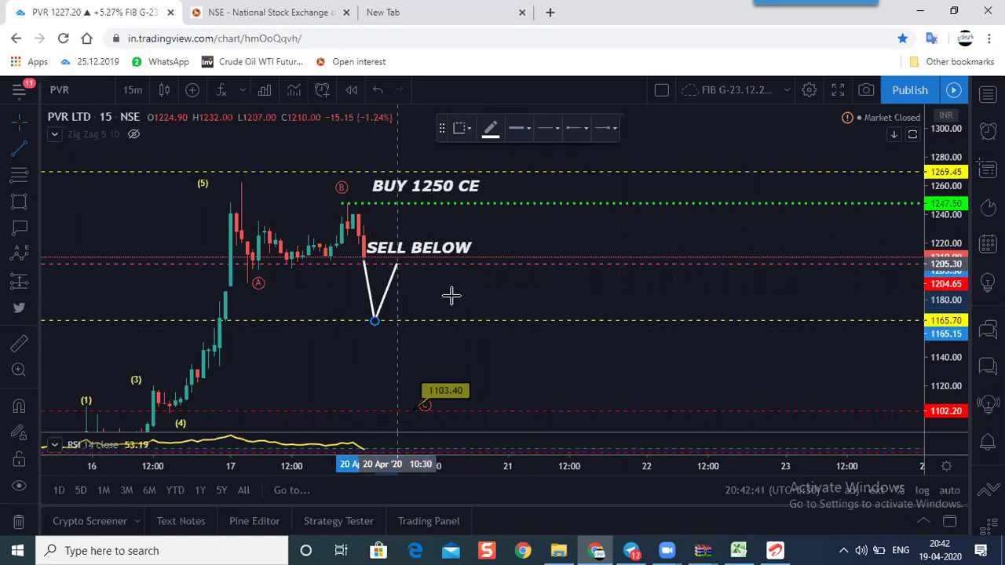
{"action": "left_click", "coordinate": [397, 263]}
{"action": "left_click", "coordinate": [468, 306]}
Reshape the white V to start at 20 April 09:15, bottom out near 1167.20 at 10:00, and end at 10:45.
{"action": "left_click_drag", "start_coordinate": [364, 264], "coordinate": [368, 263]}
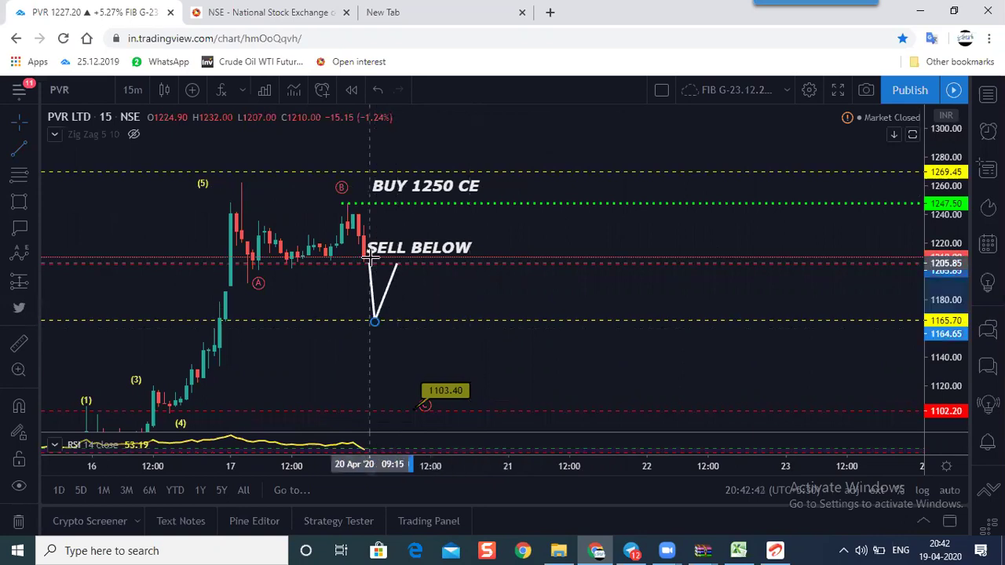
{"action": "left_click_drag", "start_coordinate": [375, 321], "coordinate": [391, 321]}
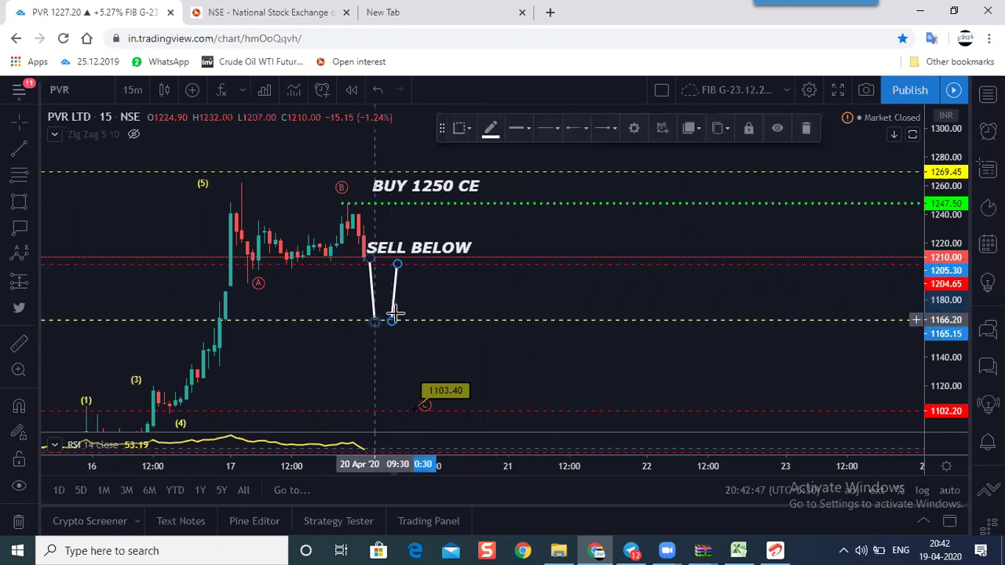
{"action": "left_click_drag", "start_coordinate": [375, 321], "coordinate": [386, 320]}
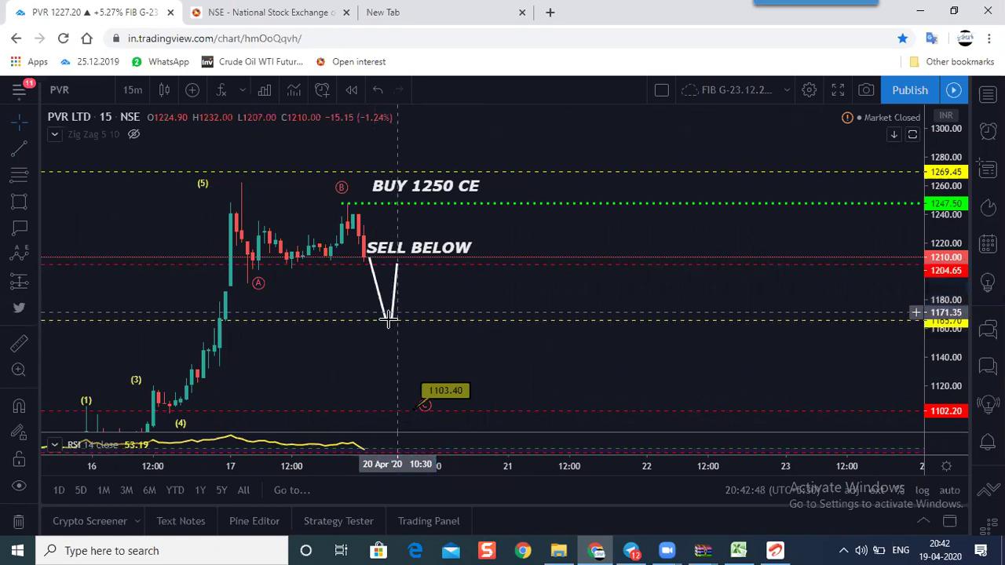
{"action": "left_click", "coordinate": [401, 264]}
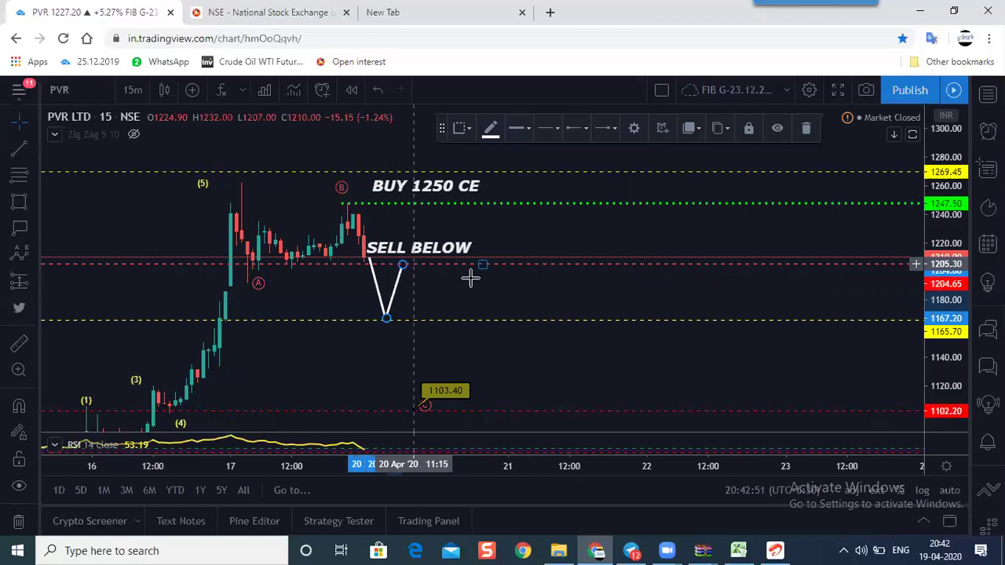
Move the SELL BELOW note along the 1210 line so that it starts beside the V's upper end.
{"action": "left_click", "coordinate": [402, 250]}
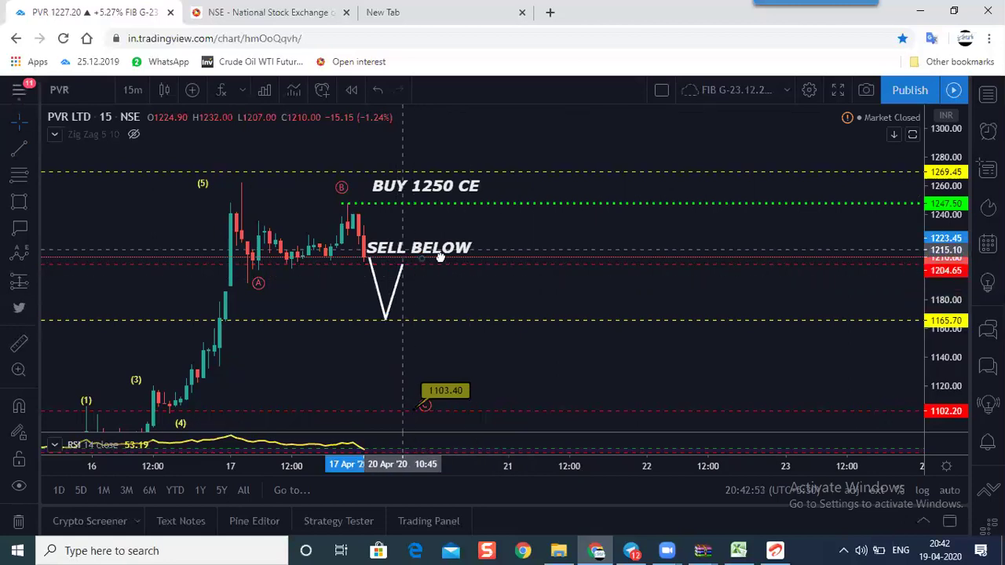
{"action": "left_click_drag", "start_coordinate": [473, 293], "coordinate": [473, 381]}
{"action": "left_click_drag", "start_coordinate": [497, 297], "coordinate": [426, 353]}
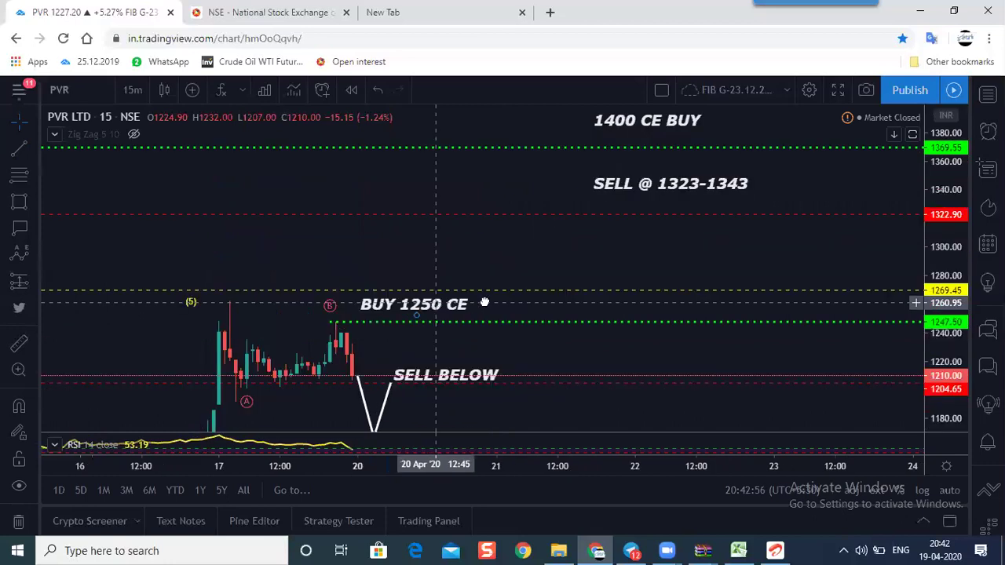
Draw a white inverted V from the last peak near 1237.75 up to 1289.80 at 20 April 10:15 and down to about 1246.50 at 11:45.
{"action": "left_click", "coordinate": [17, 157]}
{"action": "left_click", "coordinate": [343, 337]}
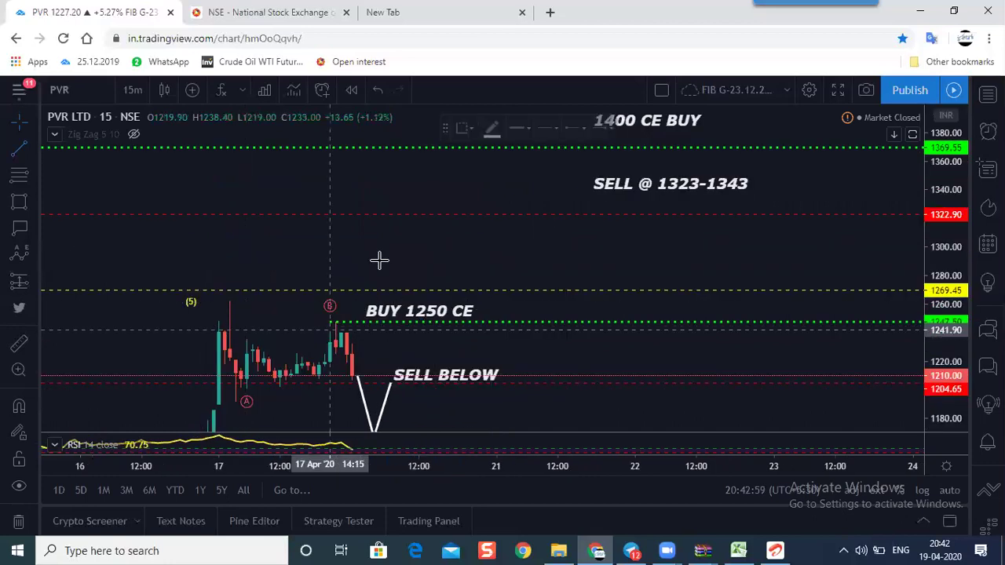
{"action": "left_click", "coordinate": [340, 336]}
{"action": "left_click", "coordinate": [379, 262]}
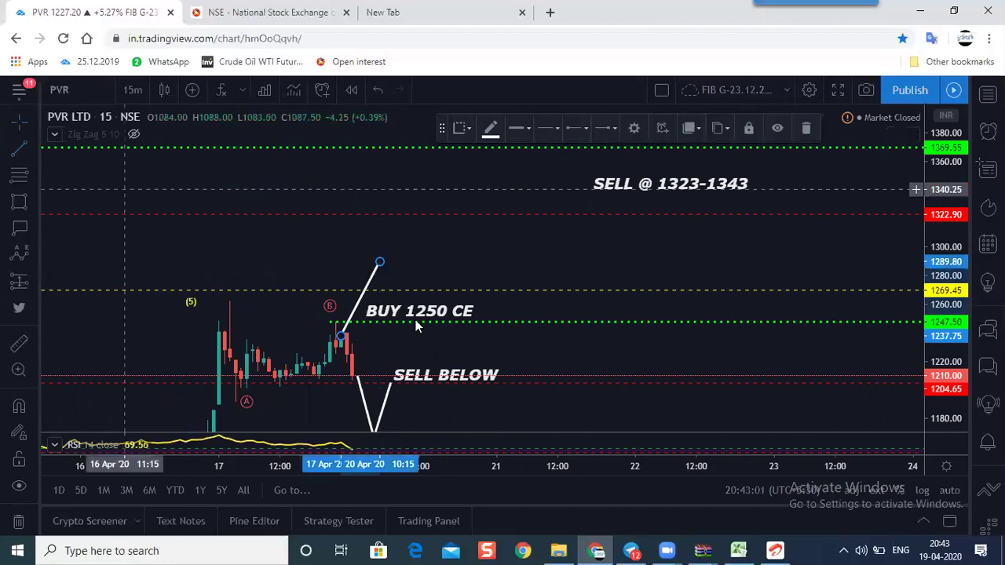
{"action": "left_click", "coordinate": [414, 319]}
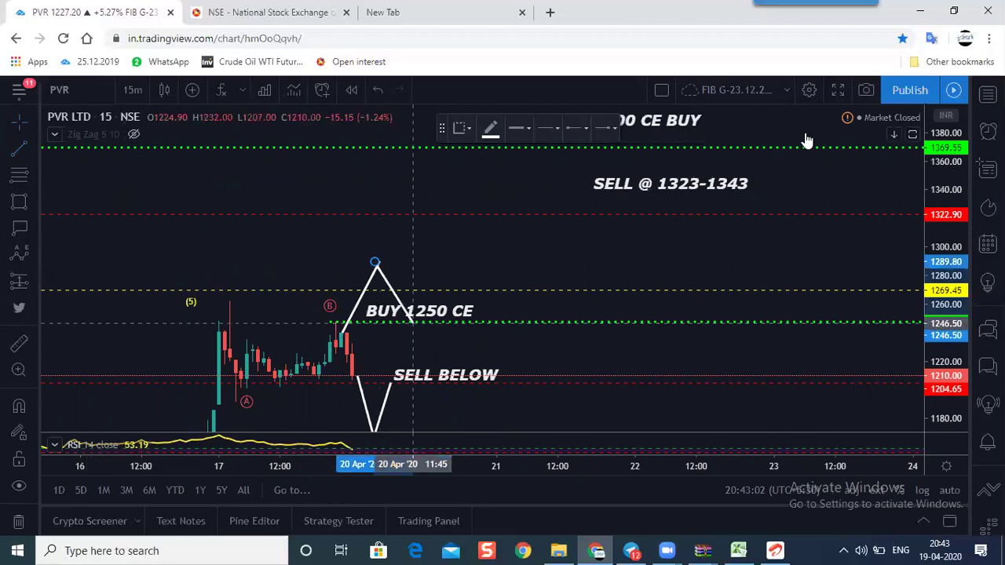
Delete the rising and falling lines of the white inverted V above the BUY 1250 CE note.
{"action": "key", "text": "Delete"}
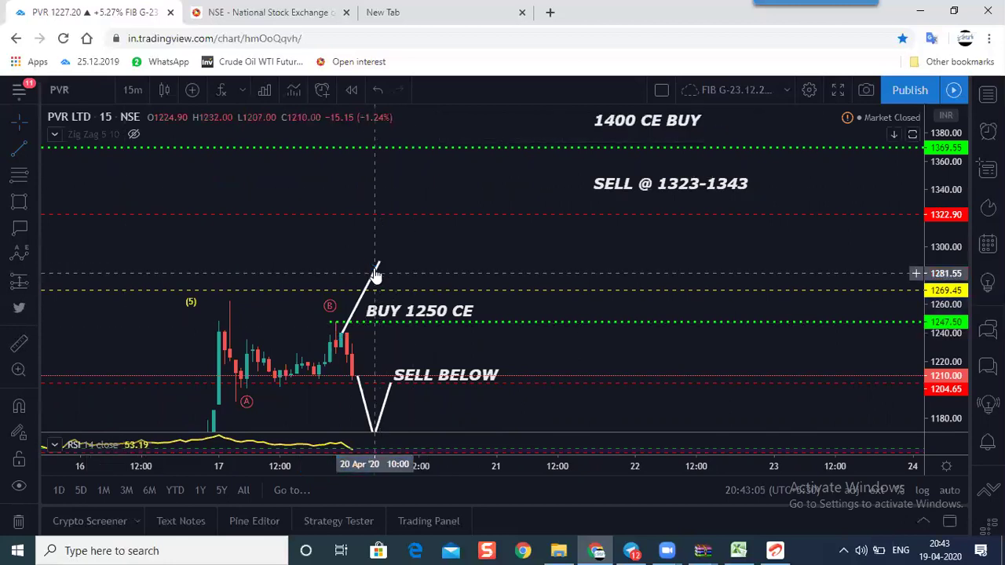
{"action": "left_click", "coordinate": [374, 272]}
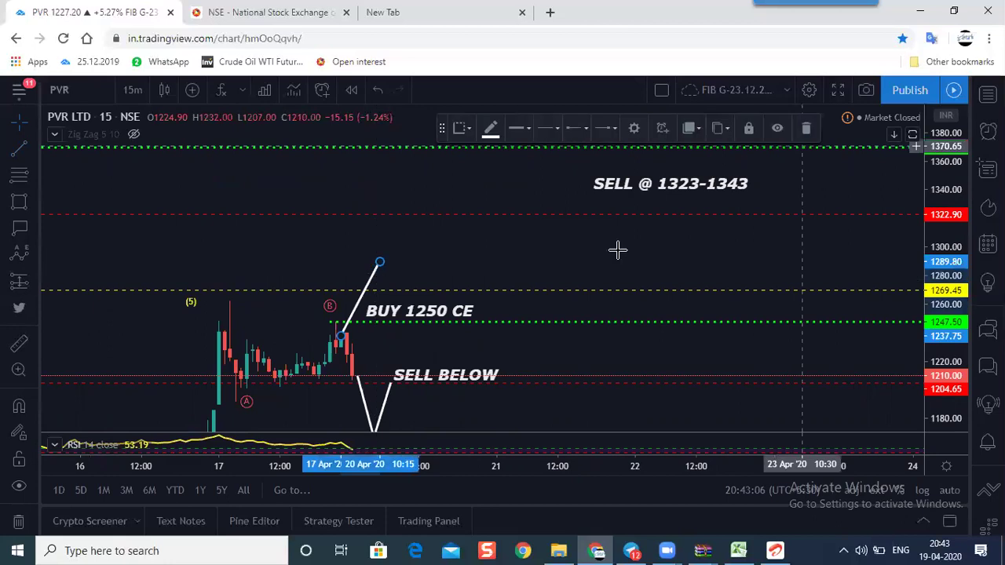
{"action": "key", "text": "Delete"}
Draw a falling trend line from the V's upper end at 1203.90 to wave label C beside the 1102.20 level.
{"action": "left_click_drag", "start_coordinate": [769, 211], "coordinate": [730, 273]}
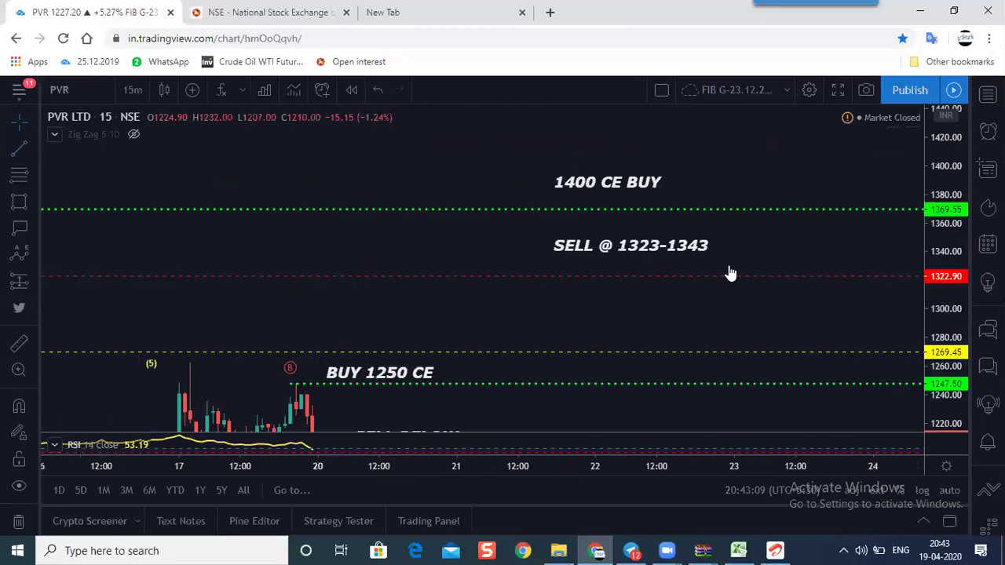
{"action": "scroll", "coordinate": [710, 263], "scroll_direction": "down", "scroll_amount": 3}
{"action": "left_click", "coordinate": [710, 213]}
{"action": "left_click_drag", "start_coordinate": [708, 213], "coordinate": [709, 219]}
{"action": "scroll", "coordinate": [788, 307], "scroll_direction": "down", "scroll_amount": 2}
{"action": "left_click_drag", "start_coordinate": [788, 308], "coordinate": [664, 161]}
{"action": "left_click", "coordinate": [20, 147]}
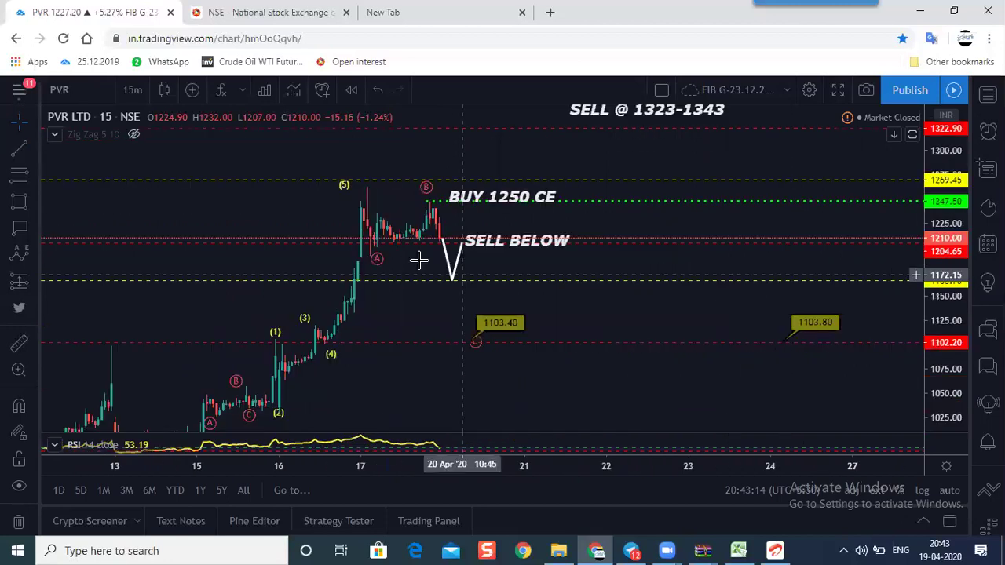
{"action": "left_click", "coordinate": [461, 244]}
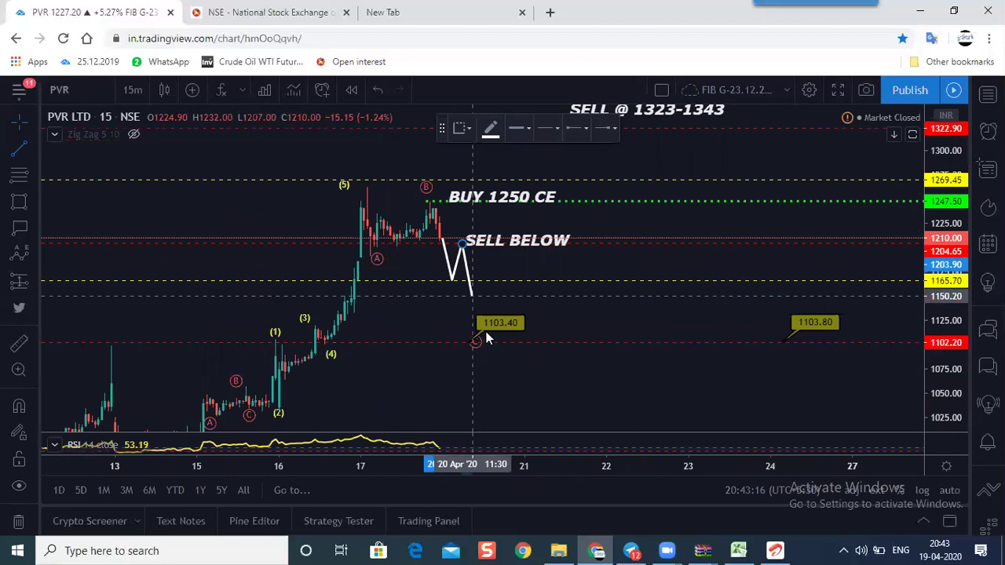
{"action": "left_click", "coordinate": [482, 340]}
Move the 1103.40 callout clear of the C label, and show the chart in full screen.
{"action": "left_click_drag", "start_coordinate": [500, 324], "coordinate": [646, 305]}
{"action": "scroll", "coordinate": [646, 305], "scroll_direction": "up", "scroll_amount": 3}
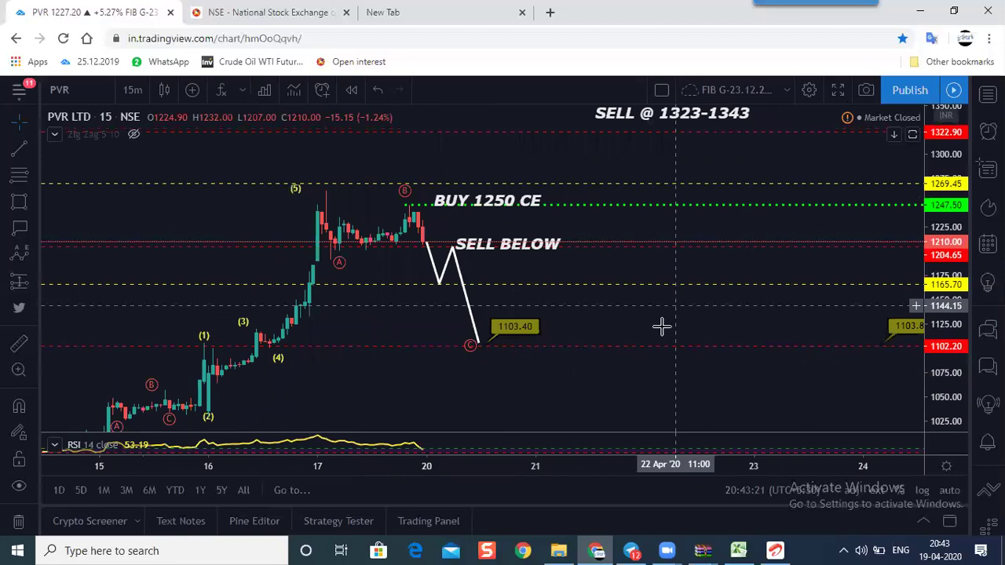
{"action": "key", "text": "shift+f"}
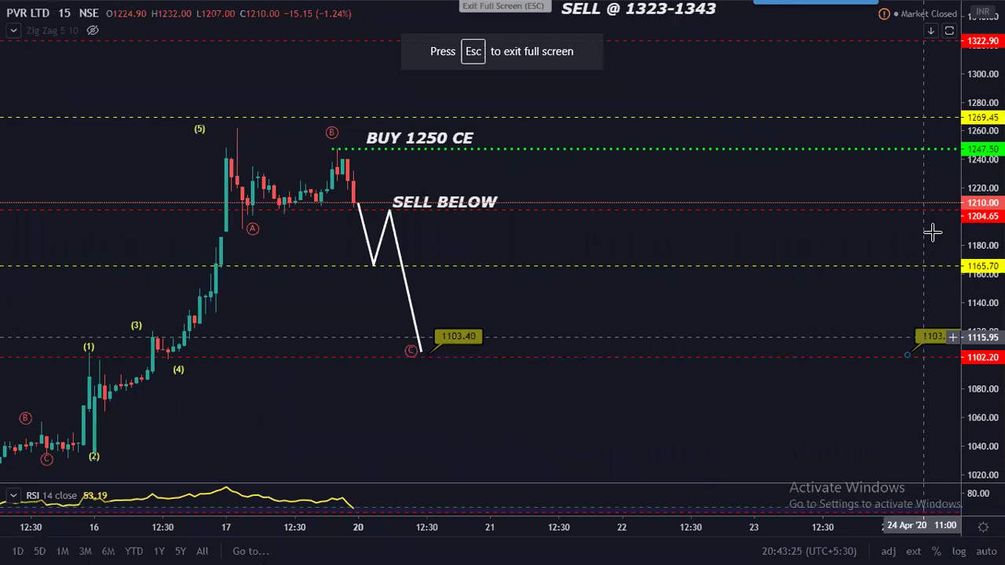
{"action": "left_click_drag", "start_coordinate": [659, 174], "coordinate": [660, 243]}
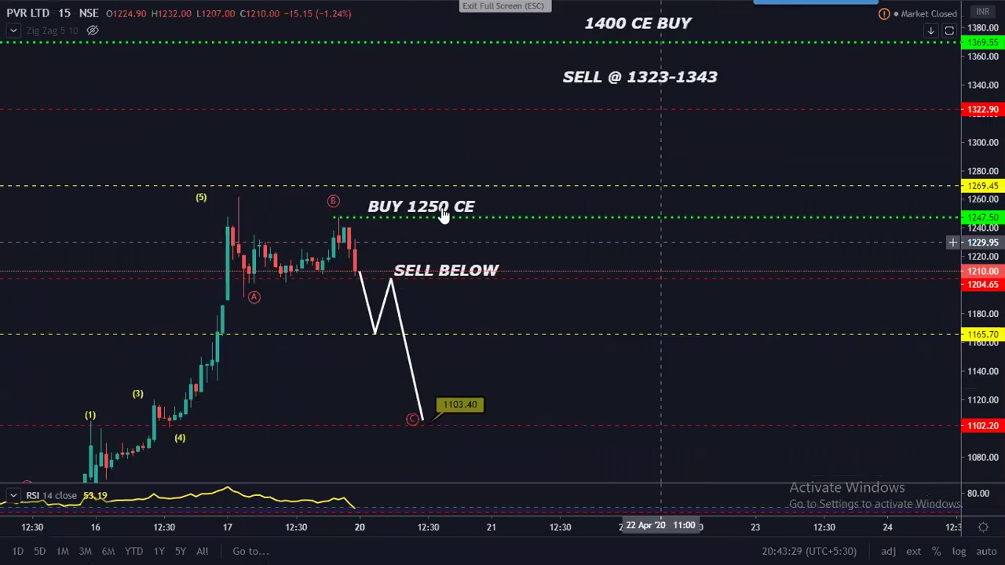
Nudge the BUY 1250 CE note closer to the 1247.50 line and the SELL BELOW note slightly up and towards the last candle.
{"action": "left_click_drag", "start_coordinate": [440, 208], "coordinate": [440, 211]}
{"action": "left_click_drag", "start_coordinate": [444, 263], "coordinate": [429, 260]}
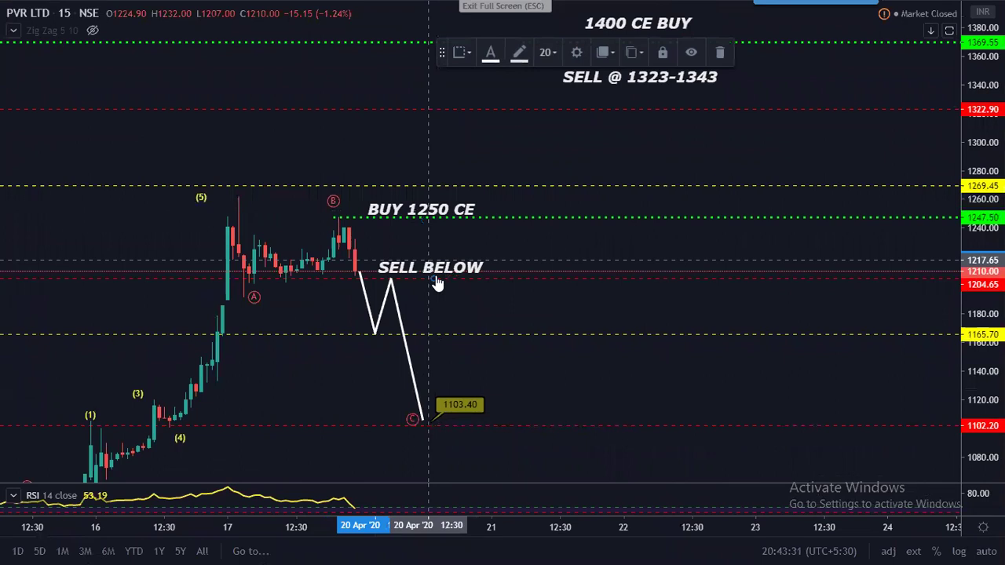
{"action": "left_click_drag", "start_coordinate": [471, 314], "coordinate": [456, 297]}
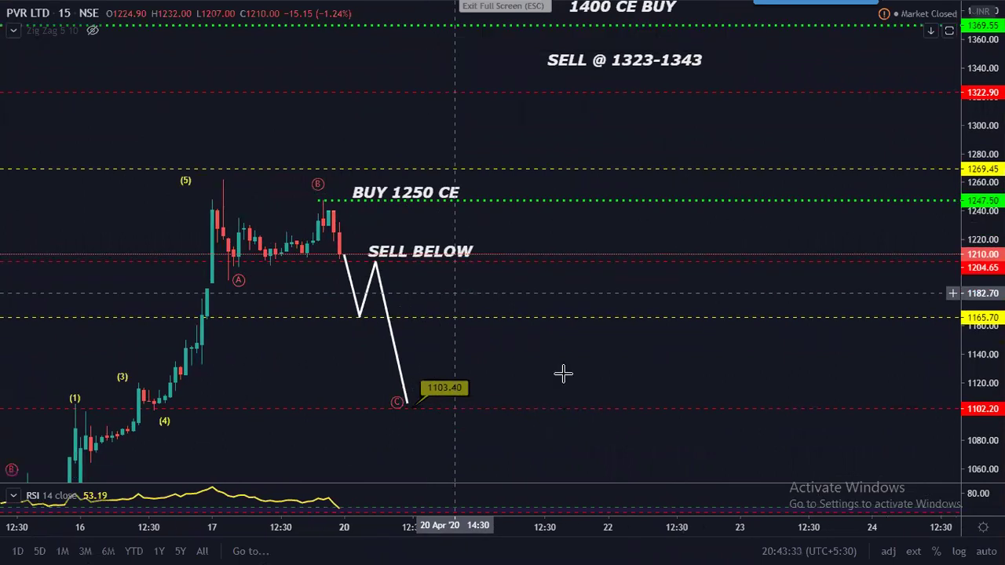
Shift the foot of the V's falling and rising lines to 20 April 09:45 at about 1166.30.
{"action": "scroll", "coordinate": [578, 371], "scroll_direction": "down", "scroll_amount": 1}
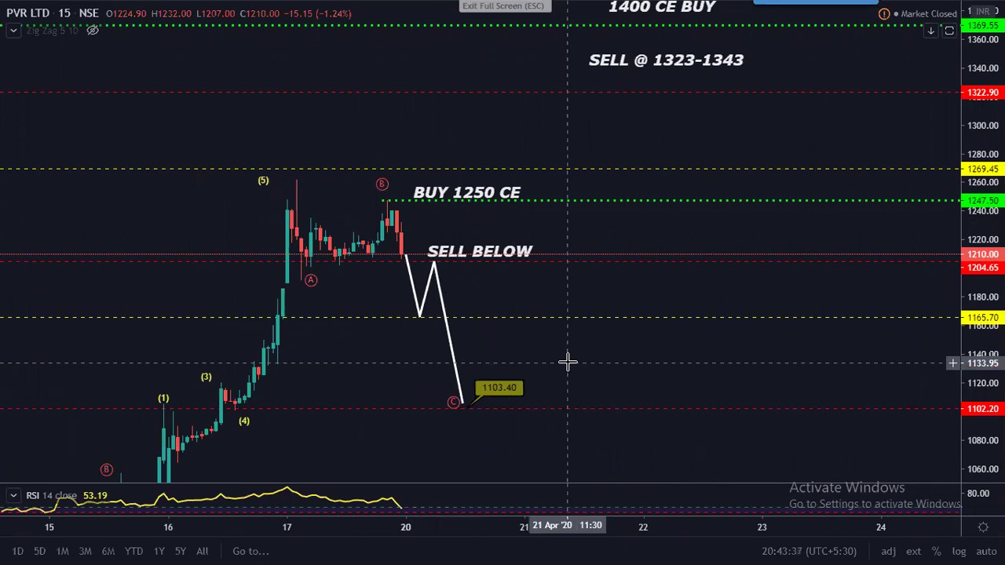
{"action": "left_click", "coordinate": [417, 316]}
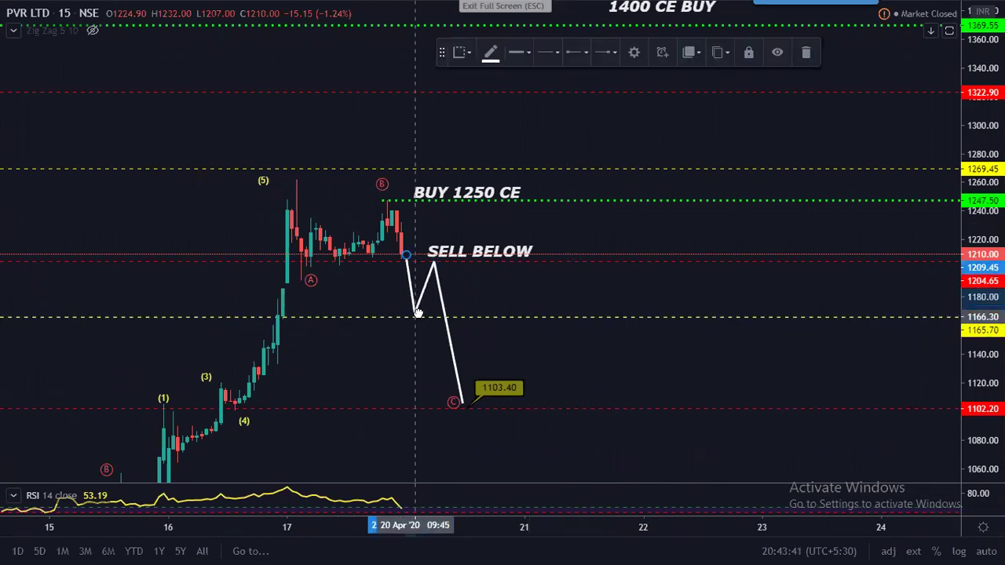
{"action": "left_click", "coordinate": [493, 291]}
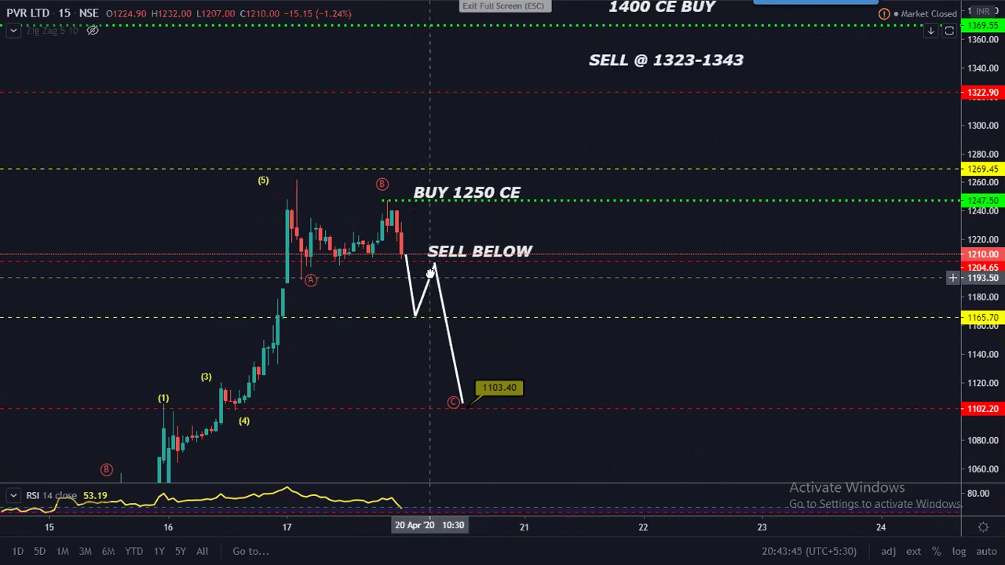
{"action": "left_click", "coordinate": [435, 291]}
{"action": "left_click", "coordinate": [625, 284]}
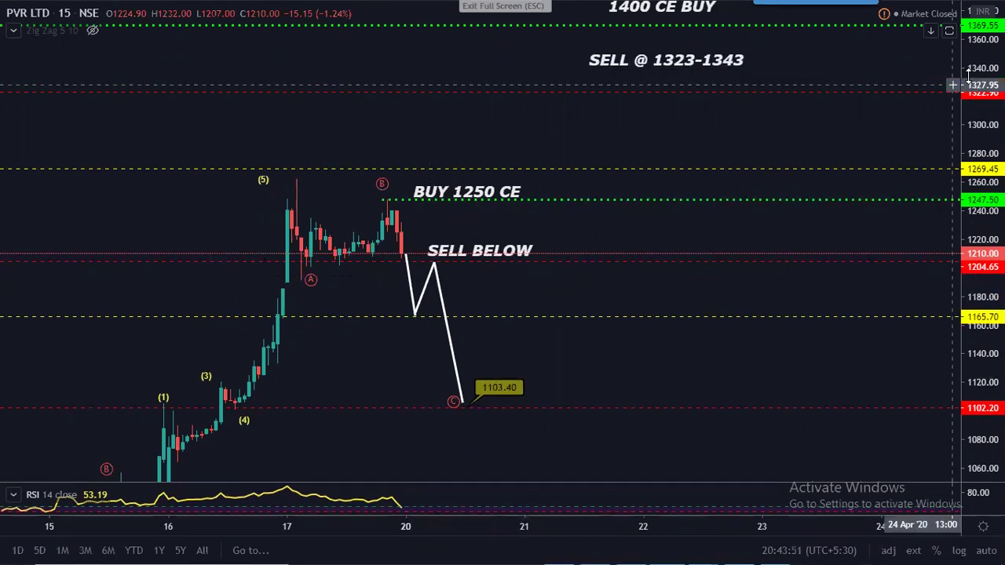
Frame waves A-B-C with the projected path and copy a snapshot link of the chart.
{"action": "left_click_drag", "start_coordinate": [827, 82], "coordinate": [851, 30]}
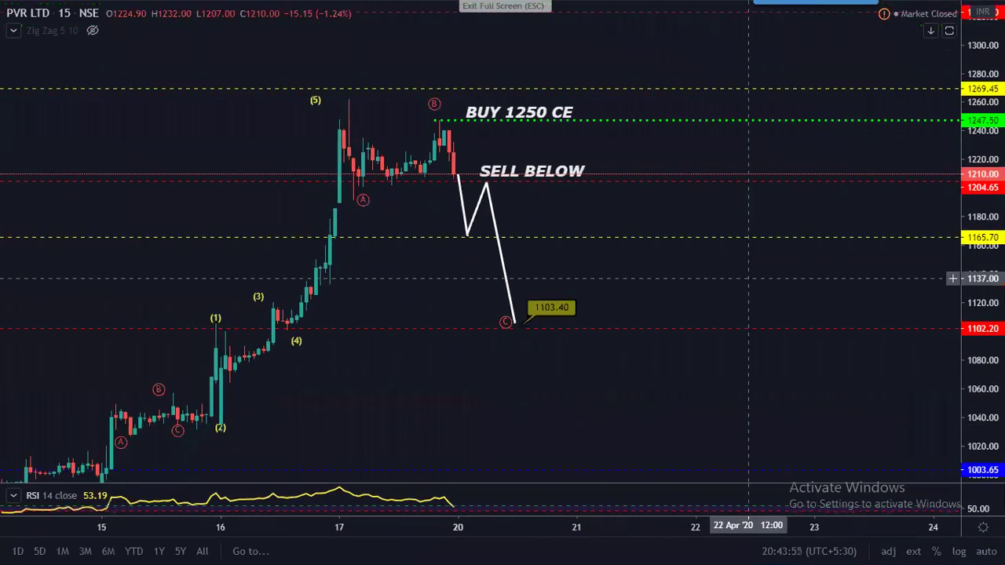
{"action": "left_click_drag", "start_coordinate": [748, 278], "coordinate": [744, 279]}
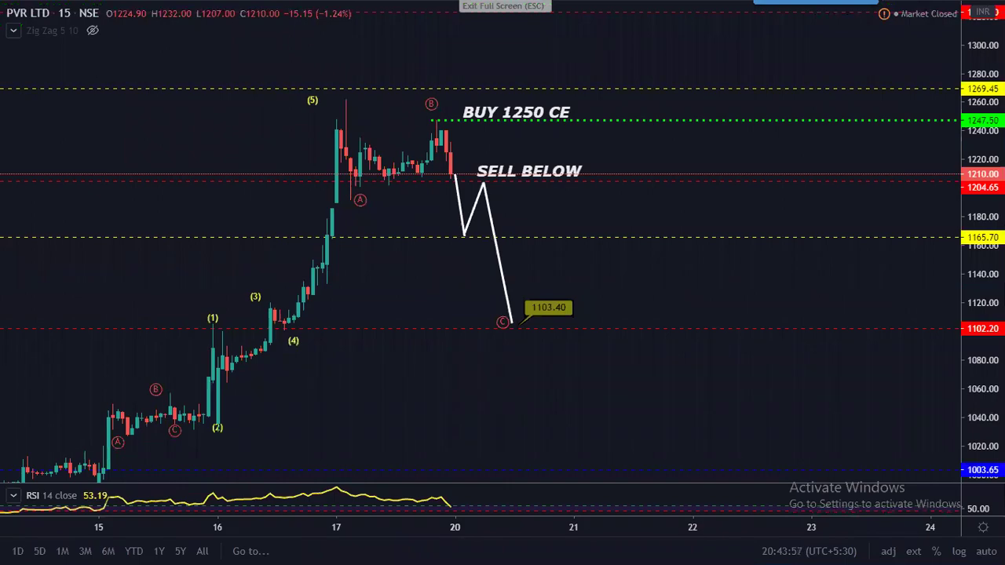
{"action": "key", "text": "alt+s"}
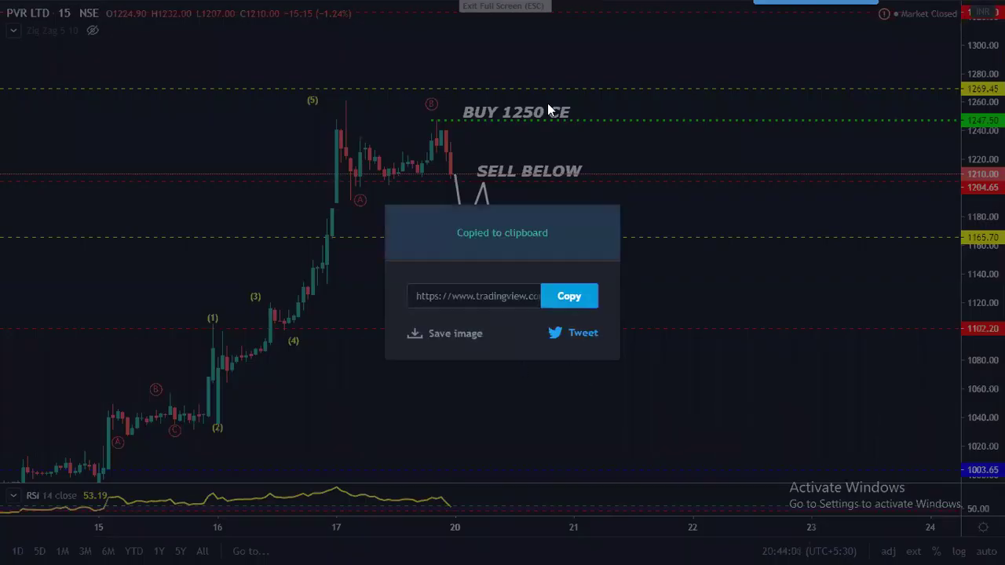
{"action": "key", "text": "Escape"}
{"action": "left_click", "coordinate": [633, 549]}
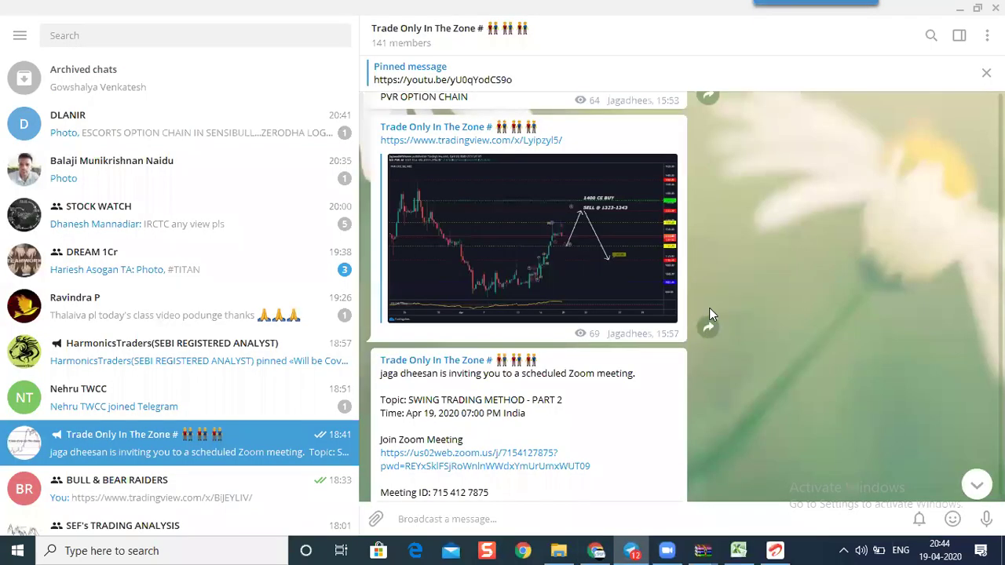
{"action": "scroll", "coordinate": [713, 251], "scroll_direction": "down", "scroll_amount": 2}
{"action": "scroll", "coordinate": [664, 284], "scroll_direction": "up", "scroll_amount": 4}
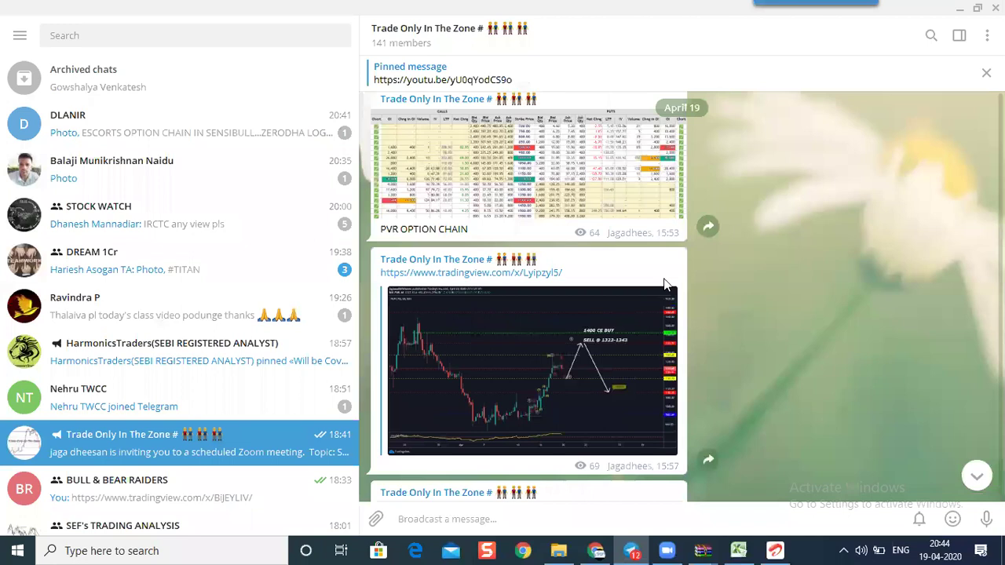
{"action": "right_click", "coordinate": [651, 170]}
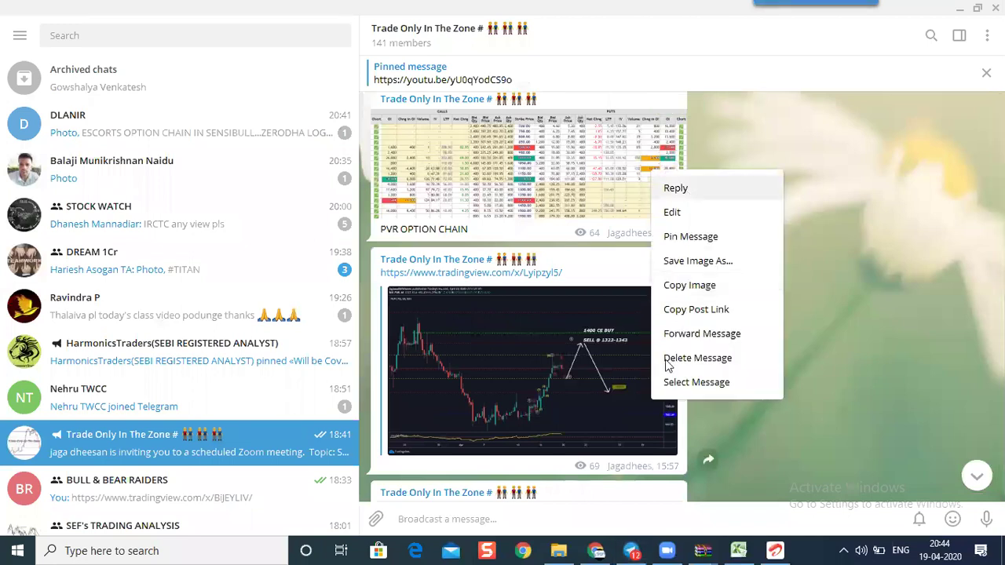
{"action": "left_click", "coordinate": [662, 423]}
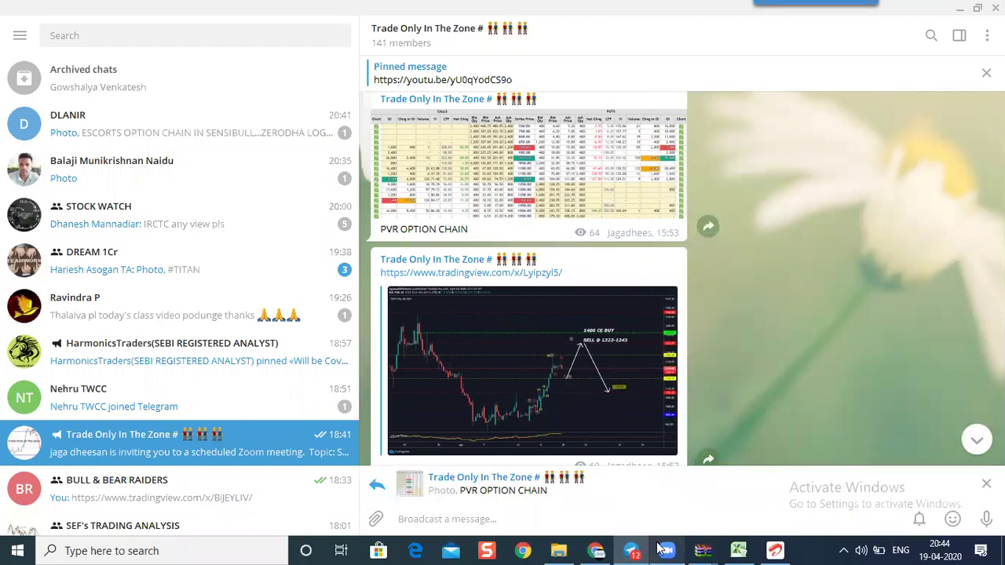
{"action": "type", "text": "https://www.tradingview.com/x/Yb9dNDfF/"}
{"action": "key", "text": "Return"}
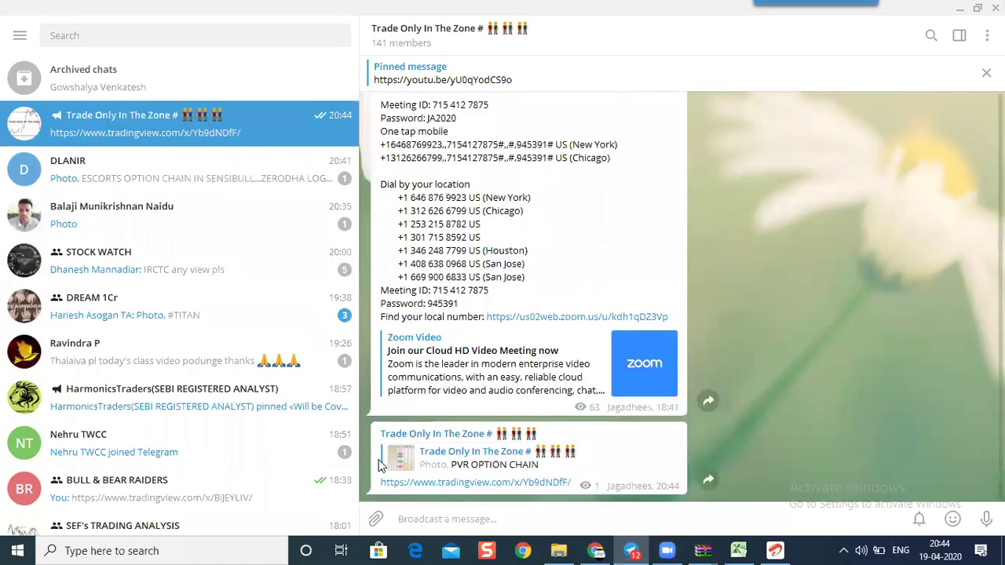
View the PVR chart image posted earlier in the channel, and open the PVR option chain image.
{"action": "left_click", "coordinate": [463, 270]}
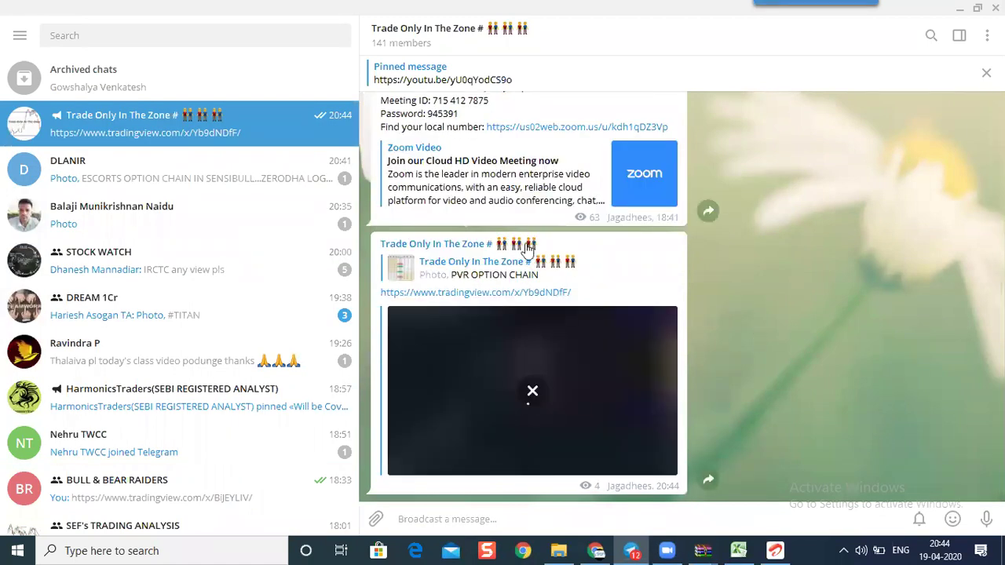
{"action": "left_click", "coordinate": [532, 463]}
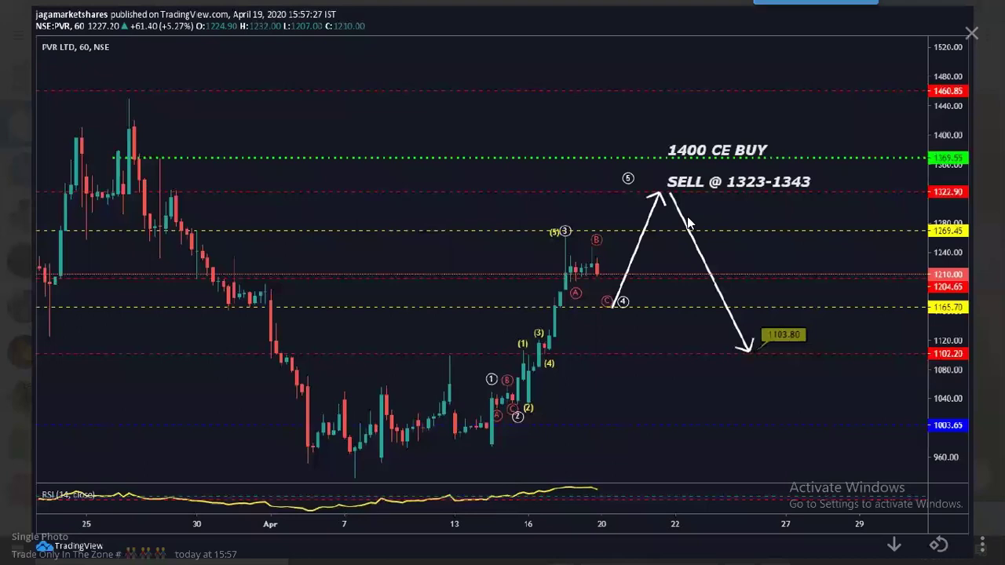
{"action": "key", "text": "Escape"}
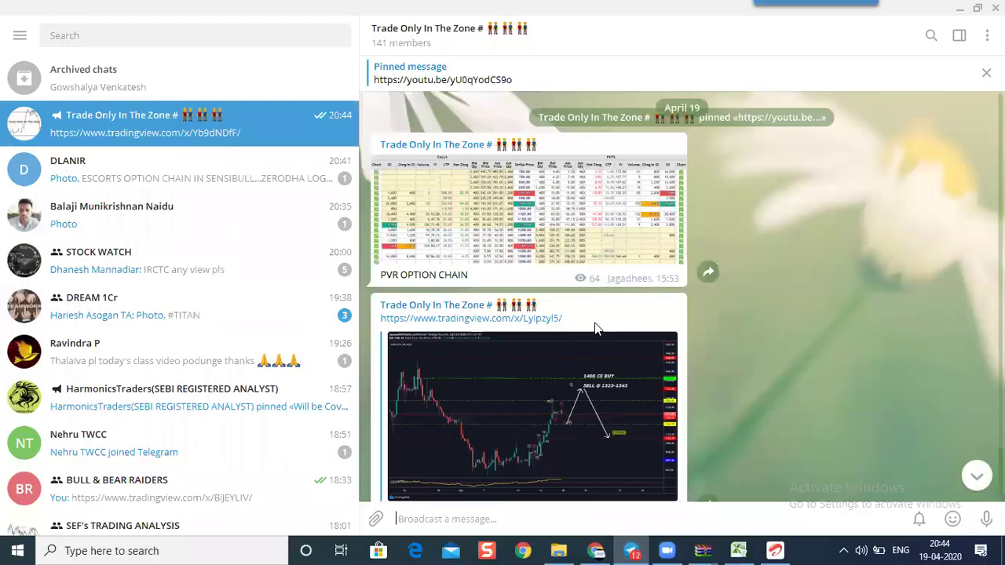
{"action": "left_click", "coordinate": [540, 184]}
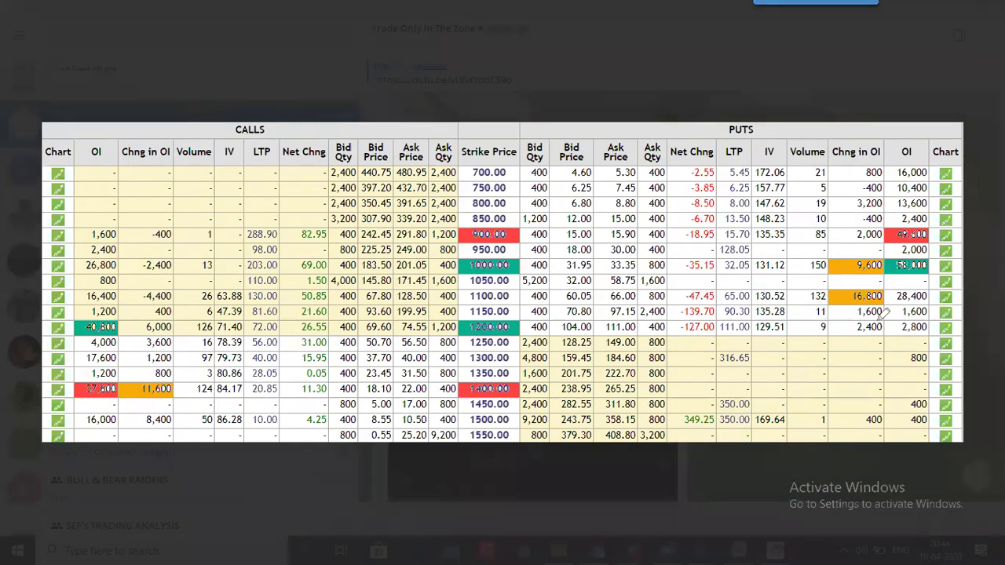
Circle the 1100 put's 16,800 change in OI, underline its LTP, and add an upward arrow to it with the red highlighter.
{"action": "mouse_move", "coordinate": [889, 275]}
{"action": "left_mouse_down"}
{"action": "mouse_move", "coordinate": [822, 298]}
{"action": "mouse_move", "coordinate": [883, 309]}
{"action": "left_mouse_up"}
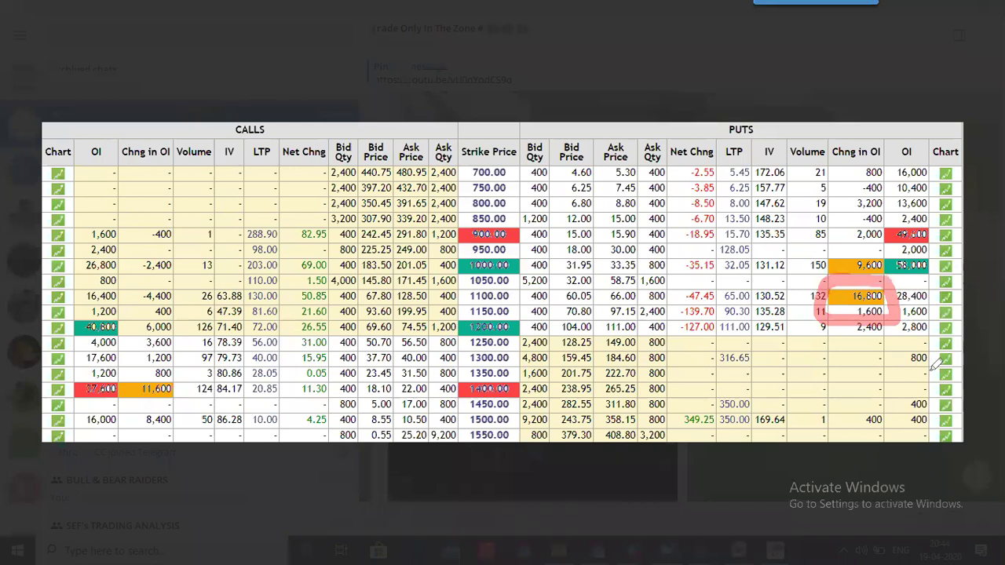
{"action": "left_click_drag", "start_coordinate": [715, 299], "coordinate": [783, 296]}
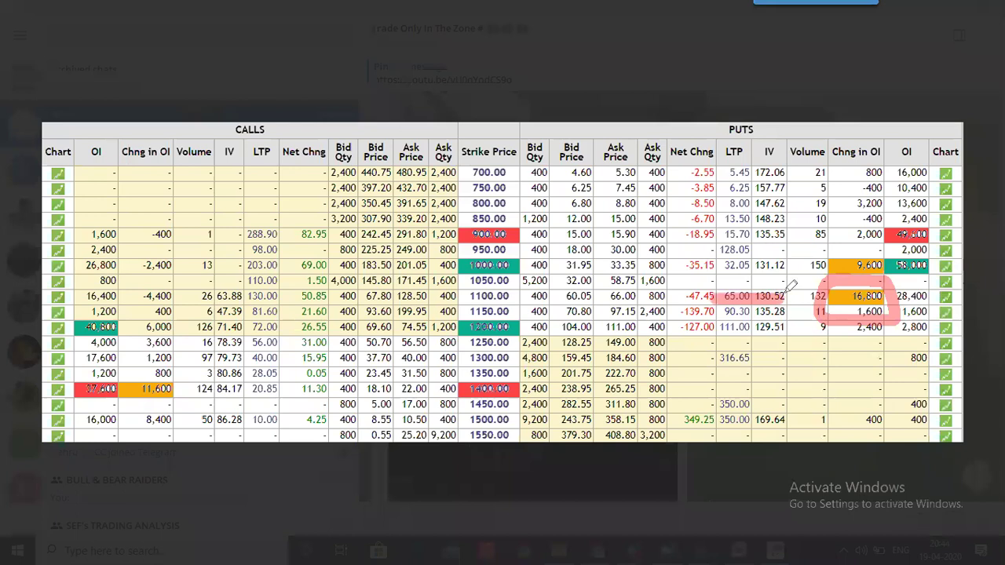
{"action": "mouse_move", "coordinate": [729, 344]}
{"action": "left_mouse_down"}
{"action": "mouse_move", "coordinate": [746, 290]}
{"action": "mouse_move", "coordinate": [723, 304]}
{"action": "mouse_move", "coordinate": [763, 312]}
{"action": "left_mouse_up"}
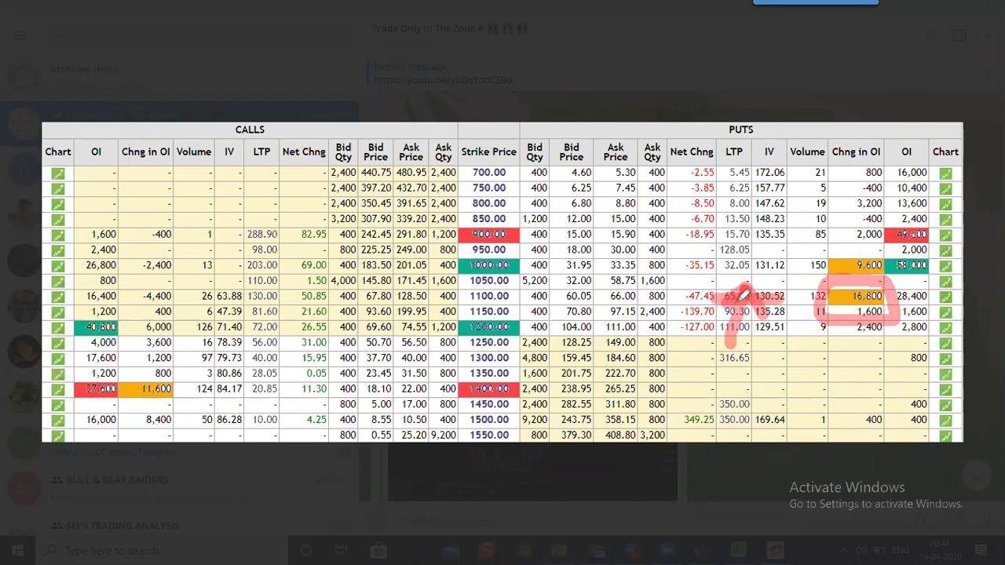
Highlight the 1000 put's 9,600 change in OI, mark a line across its LTP, and add an upward arrow to it.
{"action": "mouse_move", "coordinate": [884, 249]}
{"action": "left_mouse_down"}
{"action": "mouse_move", "coordinate": [864, 247]}
{"action": "mouse_move", "coordinate": [871, 280]}
{"action": "mouse_move", "coordinate": [880, 248]}
{"action": "left_mouse_up"}
{"action": "left_click_drag", "start_coordinate": [705, 262], "coordinate": [777, 255]}
{"action": "mouse_move", "coordinate": [748, 291]}
{"action": "left_mouse_down"}
{"action": "mouse_move", "coordinate": [746, 264]}
{"action": "mouse_move", "coordinate": [739, 273]}
{"action": "mouse_move", "coordinate": [763, 286]}
{"action": "left_mouse_up"}
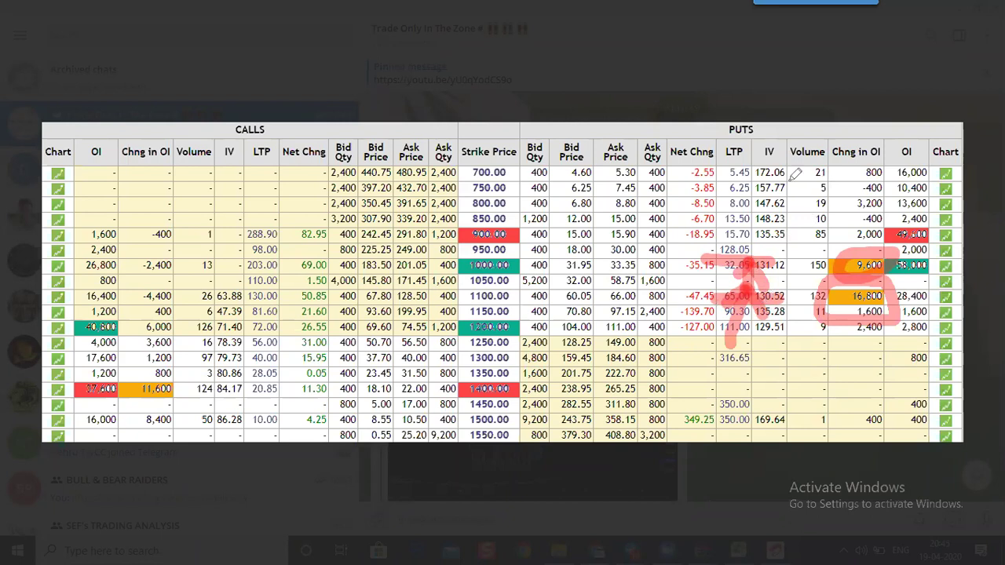
Clear all red highlighter marks from the option chain.
{"action": "key", "text": "ctrl+shift+5"}
{"action": "left_click_drag", "start_coordinate": [781, 244], "coordinate": [796, 284]}
{"action": "left_click_drag", "start_coordinate": [857, 335], "coordinate": [719, 193]}
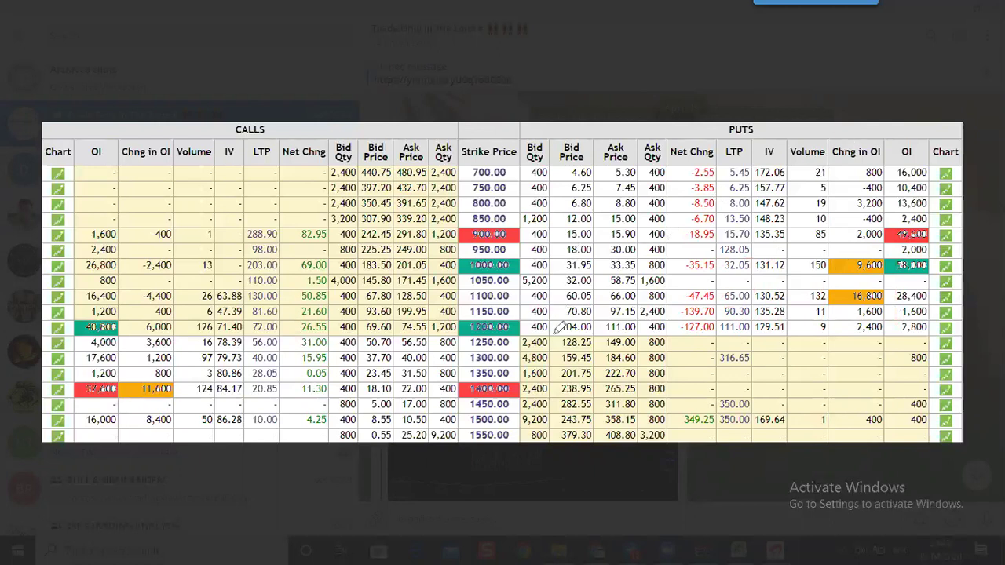
Bracket the put side from strike 1250 down, mark a line along the 1200 row, and draw an upward arrow over the lower strikes.
{"action": "mouse_move", "coordinate": [451, 341]}
{"action": "left_mouse_down"}
{"action": "mouse_move", "coordinate": [910, 343]}
{"action": "mouse_move", "coordinate": [923, 404]}
{"action": "mouse_move", "coordinate": [912, 408]}
{"action": "left_mouse_up"}
{"action": "mouse_move", "coordinate": [471, 377]}
{"action": "left_mouse_down"}
{"action": "mouse_move", "coordinate": [479, 413]}
{"action": "mouse_move", "coordinate": [481, 328]}
{"action": "mouse_move", "coordinate": [936, 332]}
{"action": "left_mouse_up"}
{"action": "mouse_move", "coordinate": [573, 318]}
{"action": "left_mouse_down"}
{"action": "mouse_move", "coordinate": [584, 236]}
{"action": "mouse_move", "coordinate": [553, 262]}
{"action": "mouse_move", "coordinate": [612, 282]}
{"action": "left_mouse_up"}
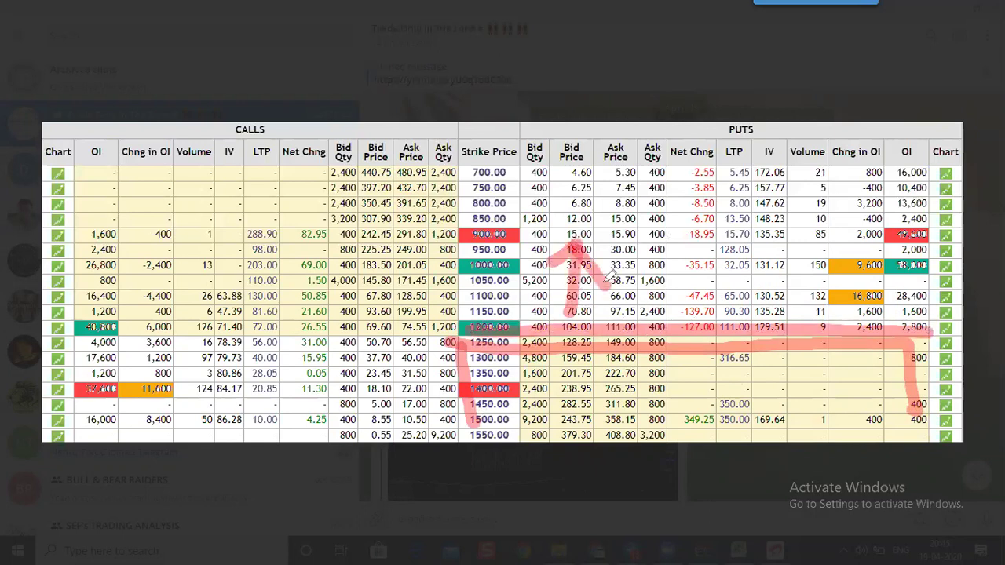
Circle the put LTPs at strikes 1000, 1100, 1300 and 1450–1500, and the puts' 9,600 and 16,800 changes in OI.
{"action": "mouse_move", "coordinate": [777, 281]}
{"action": "left_mouse_down"}
{"action": "mouse_move", "coordinate": [699, 284]}
{"action": "mouse_move", "coordinate": [734, 312]}
{"action": "mouse_move", "coordinate": [755, 279]}
{"action": "left_mouse_up"}
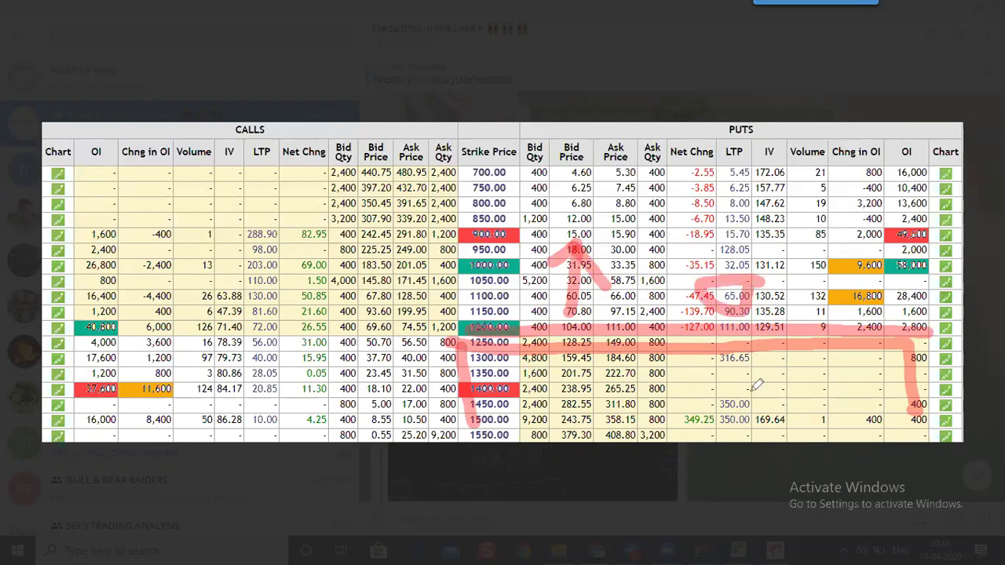
{"action": "mouse_move", "coordinate": [747, 382]}
{"action": "left_mouse_down"}
{"action": "mouse_move", "coordinate": [744, 410]}
{"action": "mouse_move", "coordinate": [747, 343]}
{"action": "left_mouse_up"}
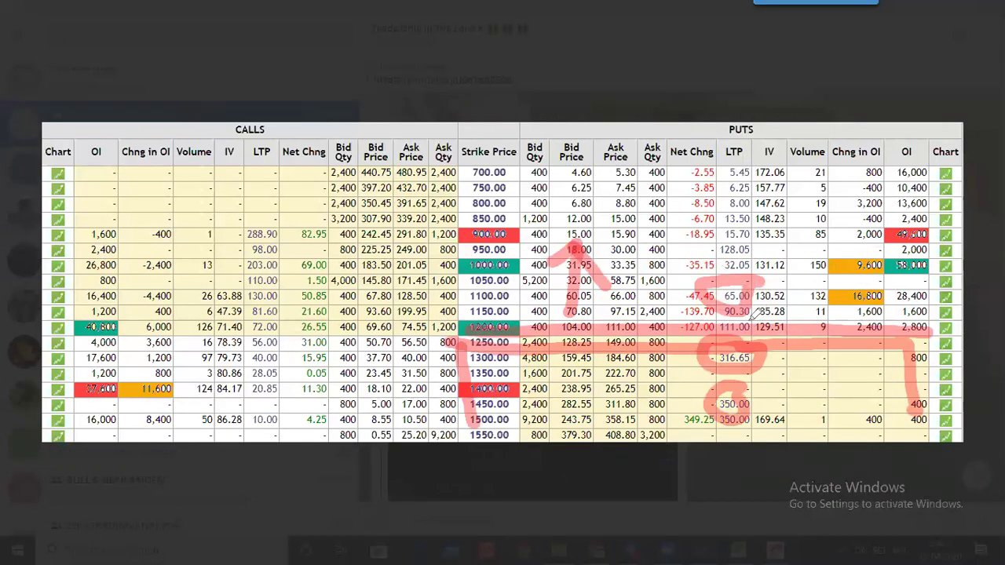
{"action": "mouse_move", "coordinate": [749, 248]}
{"action": "left_mouse_down"}
{"action": "mouse_move", "coordinate": [729, 240]}
{"action": "mouse_move", "coordinate": [716, 267]}
{"action": "mouse_move", "coordinate": [746, 249]}
{"action": "left_mouse_up"}
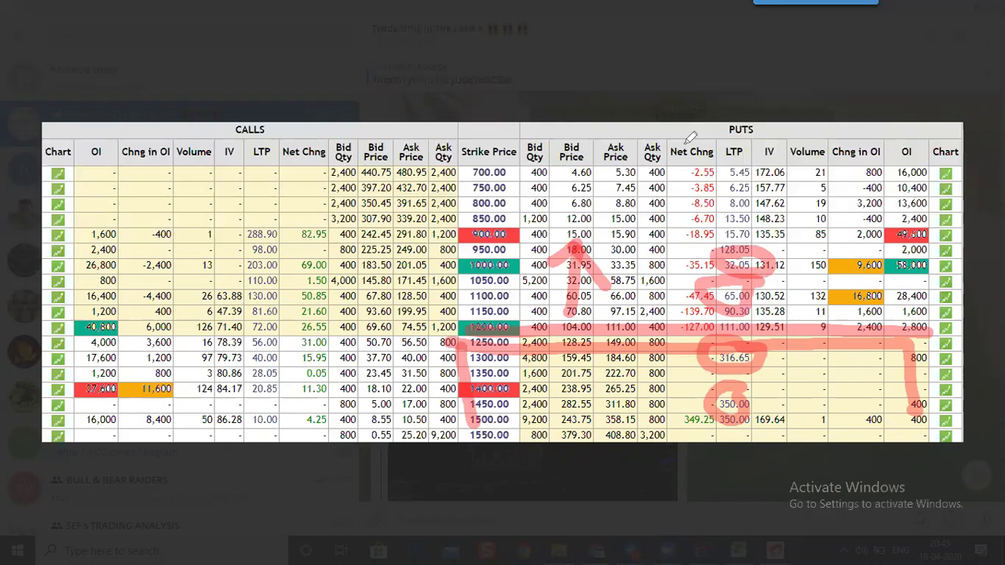
{"action": "mouse_move", "coordinate": [860, 252]}
{"action": "left_mouse_down"}
{"action": "mouse_move", "coordinate": [846, 284]}
{"action": "mouse_move", "coordinate": [877, 245]}
{"action": "mouse_move", "coordinate": [866, 249]}
{"action": "left_mouse_up"}
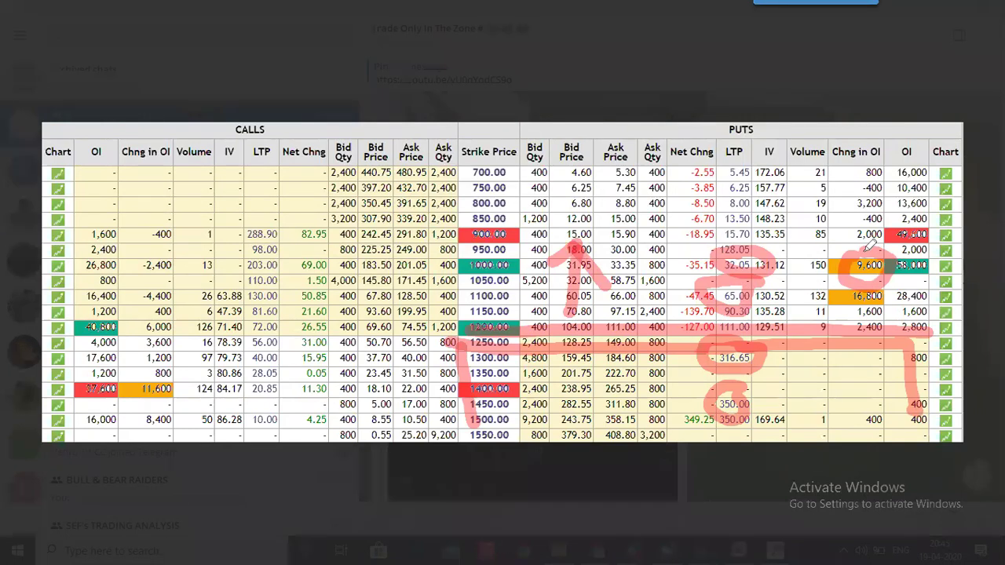
{"action": "mouse_move", "coordinate": [863, 236]}
{"action": "left_mouse_down"}
{"action": "mouse_move", "coordinate": [824, 310]}
{"action": "mouse_move", "coordinate": [891, 302]}
{"action": "mouse_move", "coordinate": [860, 235]}
{"action": "left_mouse_up"}
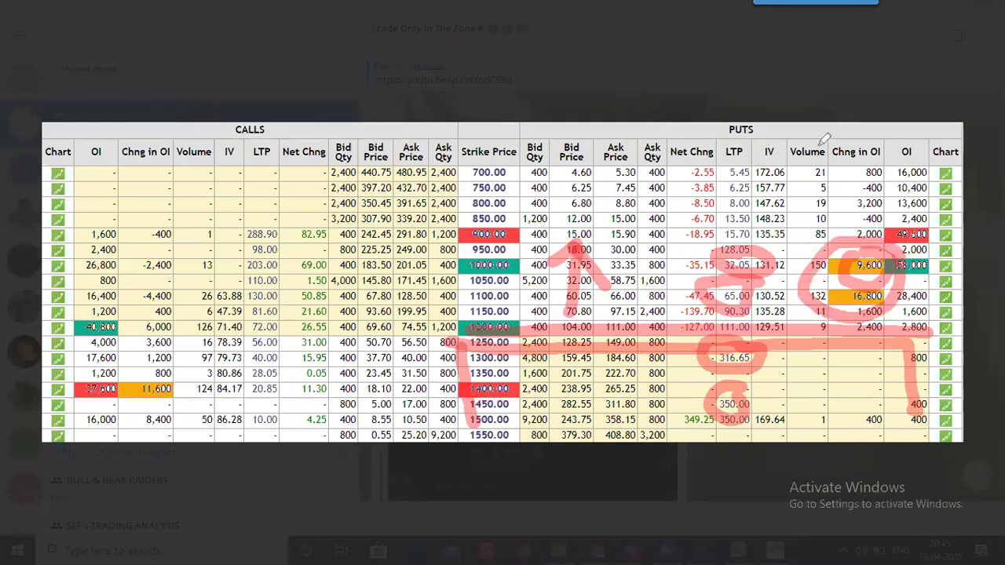
Clear the red marks, circle the 1200 call's 6,000 change in OI and its LTP, and draw an arrow along its row to the strike.
{"action": "key", "text": "e"}
{"action": "mouse_move", "coordinate": [861, 215]}
{"action": "left_mouse_down"}
{"action": "mouse_move", "coordinate": [766, 248]}
{"action": "mouse_move", "coordinate": [558, 212]}
{"action": "mouse_move", "coordinate": [582, 230]}
{"action": "mouse_move", "coordinate": [534, 332]}
{"action": "mouse_move", "coordinate": [527, 292]}
{"action": "left_mouse_up"}
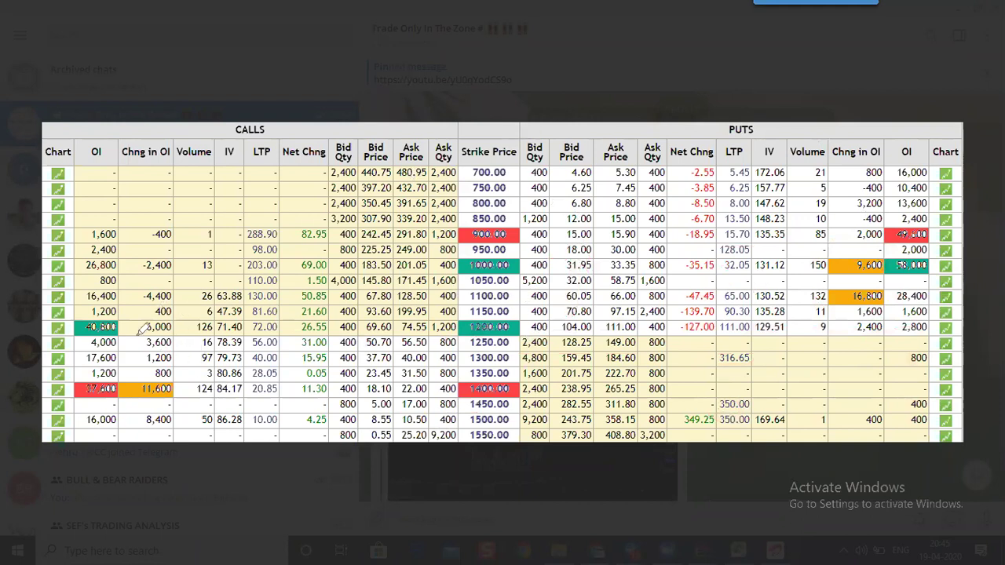
{"action": "mouse_move", "coordinate": [169, 311]}
{"action": "left_mouse_down"}
{"action": "mouse_move", "coordinate": [138, 330]}
{"action": "mouse_move", "coordinate": [149, 342]}
{"action": "mouse_move", "coordinate": [191, 334]}
{"action": "mouse_move", "coordinate": [175, 314]}
{"action": "mouse_move", "coordinate": [167, 329]}
{"action": "mouse_move", "coordinate": [450, 327]}
{"action": "mouse_move", "coordinate": [439, 343]}
{"action": "left_mouse_up"}
{"action": "mouse_move", "coordinate": [268, 311]}
{"action": "left_mouse_down"}
{"action": "mouse_move", "coordinate": [240, 336]}
{"action": "mouse_move", "coordinate": [275, 345]}
{"action": "mouse_move", "coordinate": [279, 316]}
{"action": "left_mouse_up"}
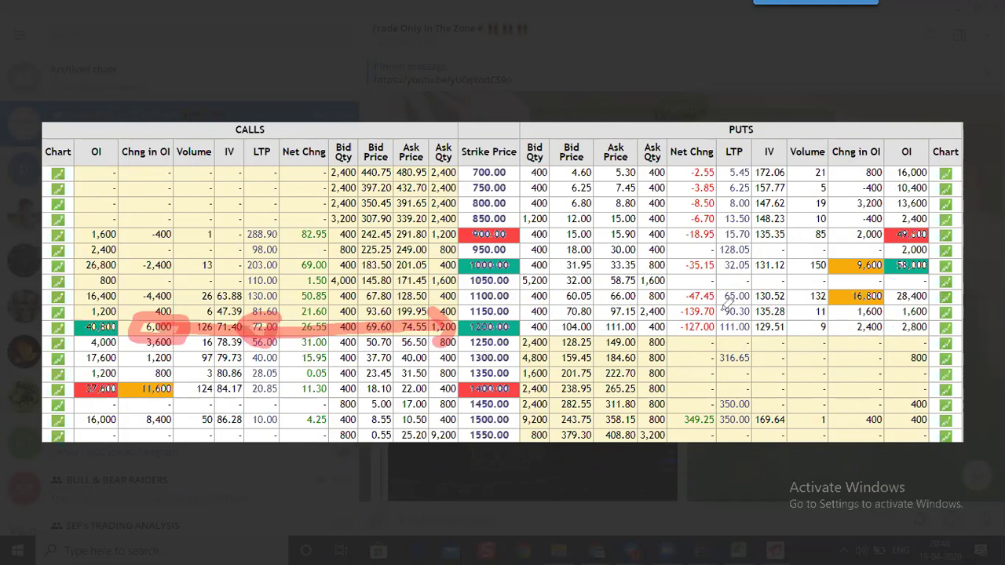
Draw an upward arrow over the put LTPs from strike 1200 towards 1000, and outline the 1000 to 1150 put rows from the strike column.
{"action": "left_click_drag", "start_coordinate": [709, 342], "coordinate": [773, 189]}
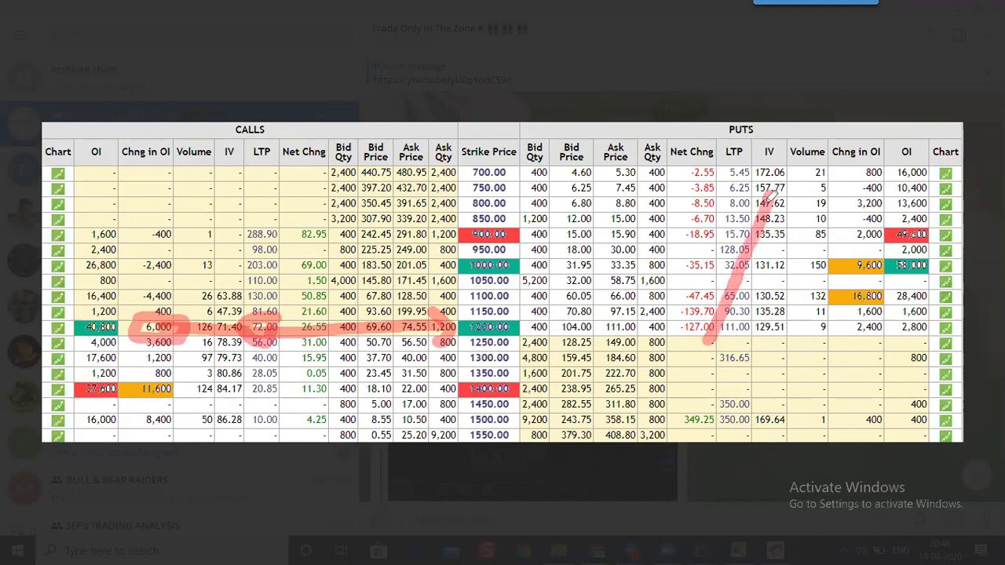
{"action": "key", "text": "ctrl+shift+5"}
{"action": "left_click_drag", "start_coordinate": [761, 230], "coordinate": [721, 332]}
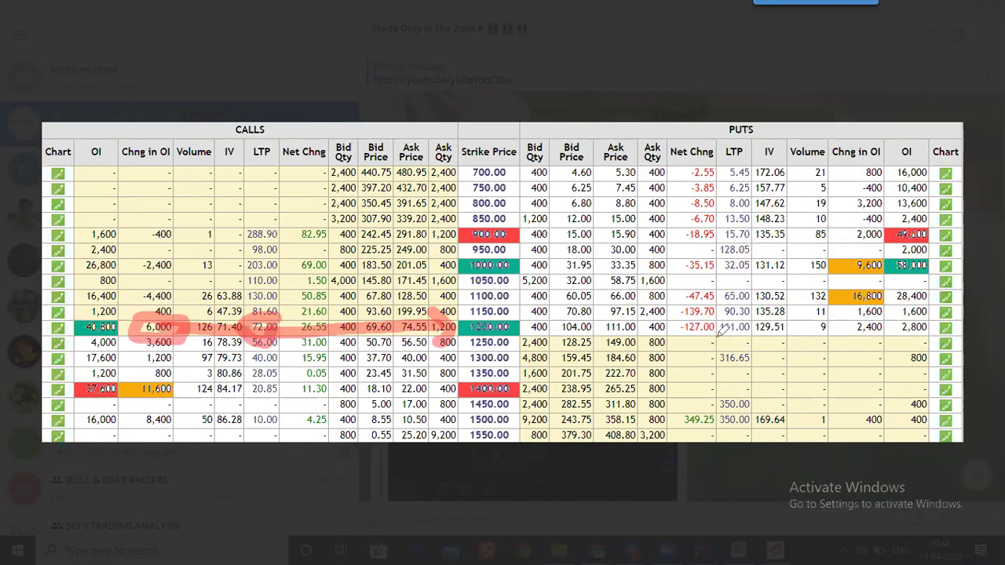
{"action": "mouse_move", "coordinate": [719, 332]}
{"action": "left_mouse_down"}
{"action": "mouse_move", "coordinate": [741, 277]}
{"action": "mouse_move", "coordinate": [713, 296]}
{"action": "mouse_move", "coordinate": [771, 308]}
{"action": "left_mouse_up"}
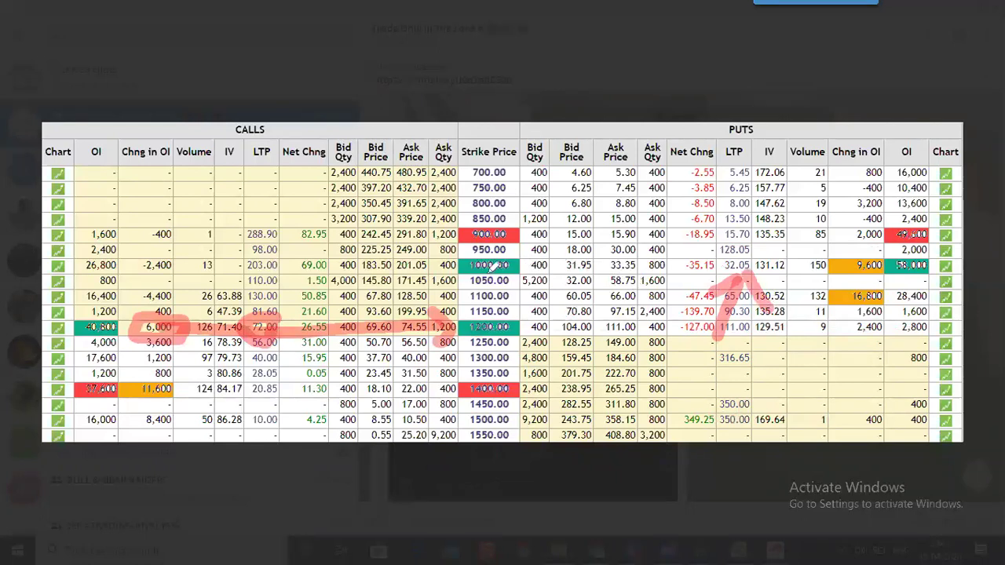
{"action": "mouse_move", "coordinate": [521, 265]}
{"action": "left_mouse_down"}
{"action": "mouse_move", "coordinate": [922, 253]}
{"action": "mouse_move", "coordinate": [936, 281]}
{"action": "mouse_move", "coordinate": [879, 318]}
{"action": "left_mouse_up"}
{"action": "mouse_move", "coordinate": [770, 322]}
{"action": "left_mouse_down"}
{"action": "mouse_move", "coordinate": [664, 297]}
{"action": "mouse_move", "coordinate": [755, 251]}
{"action": "left_mouse_up"}
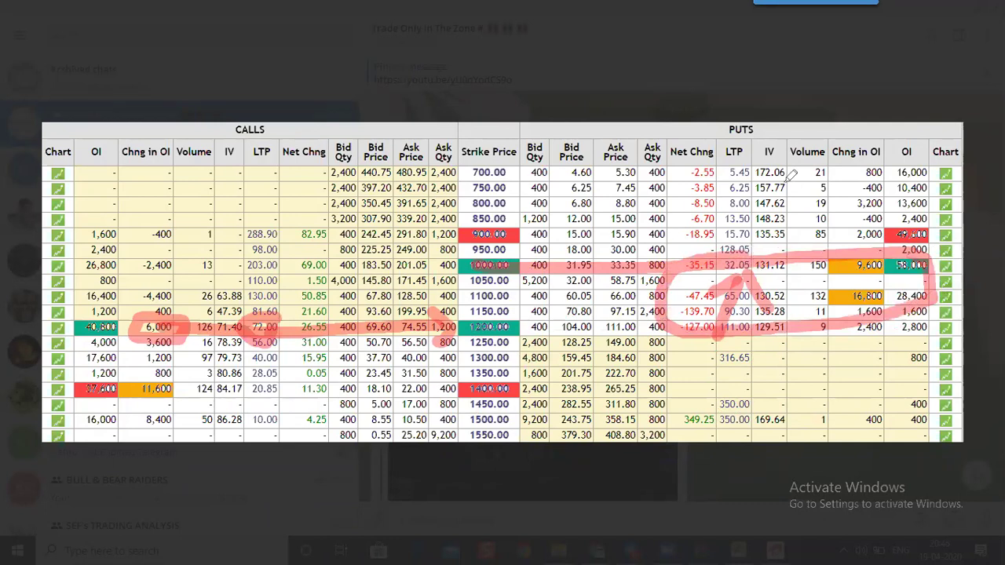
Close the enlarged option chain image and erase the leftover red highlighter marks from the screen.
{"action": "left_click", "coordinate": [971, 35]}
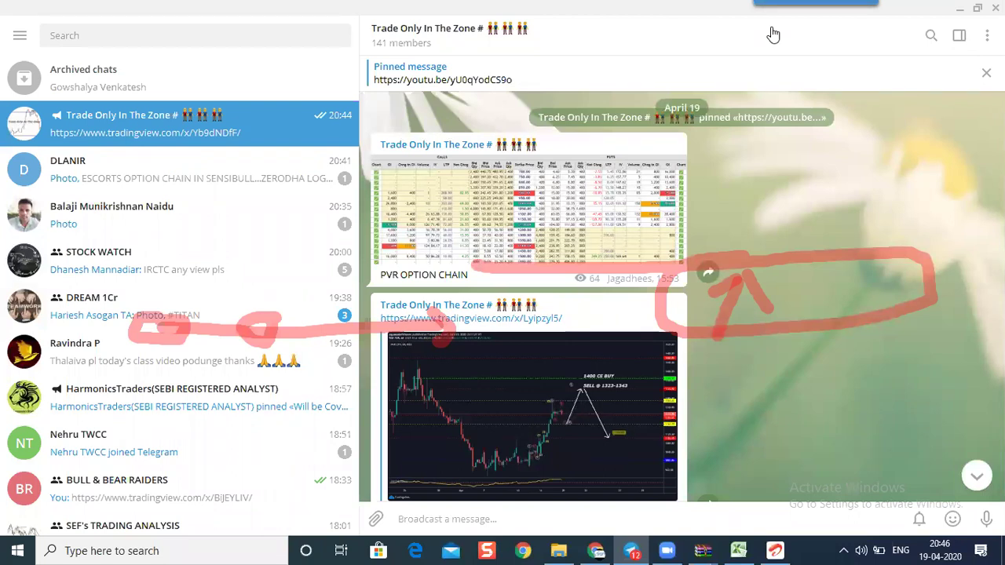
{"action": "left_click_drag", "start_coordinate": [832, 193], "coordinate": [800, 387]}
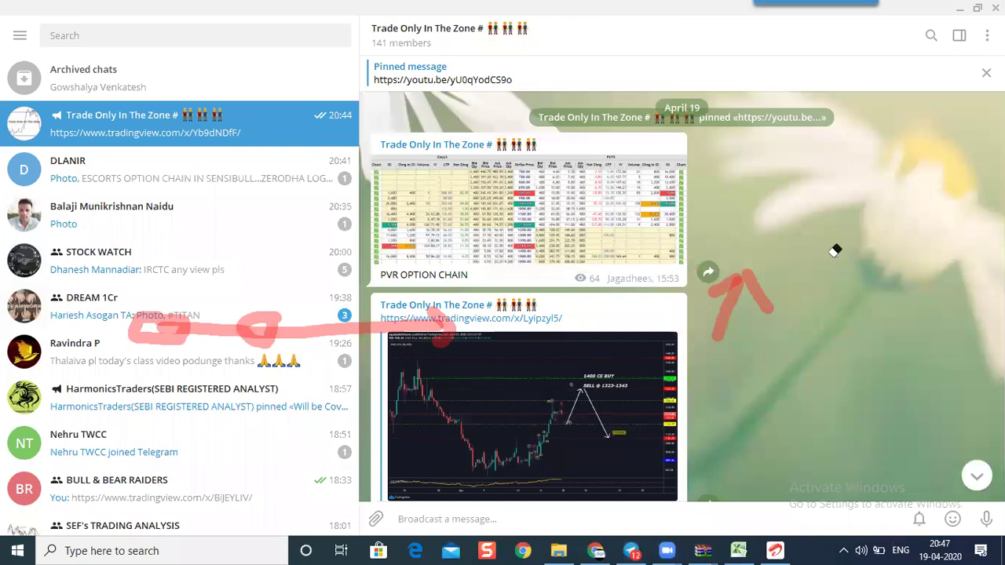
{"action": "left_click_drag", "start_coordinate": [835, 251], "coordinate": [404, 337]}
{"action": "mouse_move", "coordinate": [709, 275]}
{"action": "left_mouse_down"}
{"action": "mouse_move", "coordinate": [506, 296]}
{"action": "mouse_move", "coordinate": [350, 284]}
{"action": "mouse_move", "coordinate": [198, 306]}
{"action": "mouse_move", "coordinate": [142, 351]}
{"action": "left_mouse_up"}
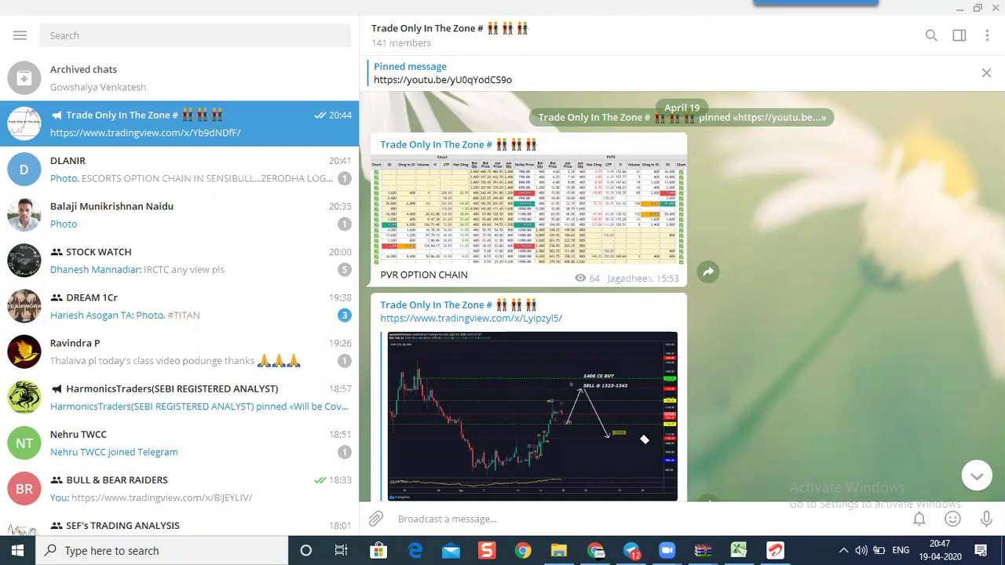
Switch to the PVR chart in the browser and dismiss the snapshot link dialog.
{"action": "left_click", "coordinate": [596, 550]}
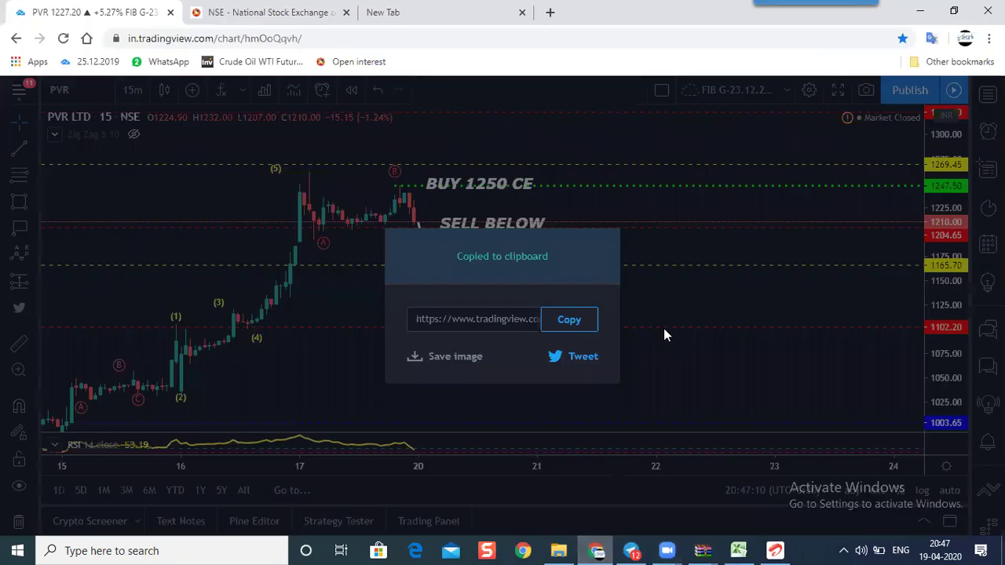
{"action": "left_click", "coordinate": [690, 392]}
{"action": "scroll", "coordinate": [706, 366], "scroll_direction": "down", "scroll_amount": 3}
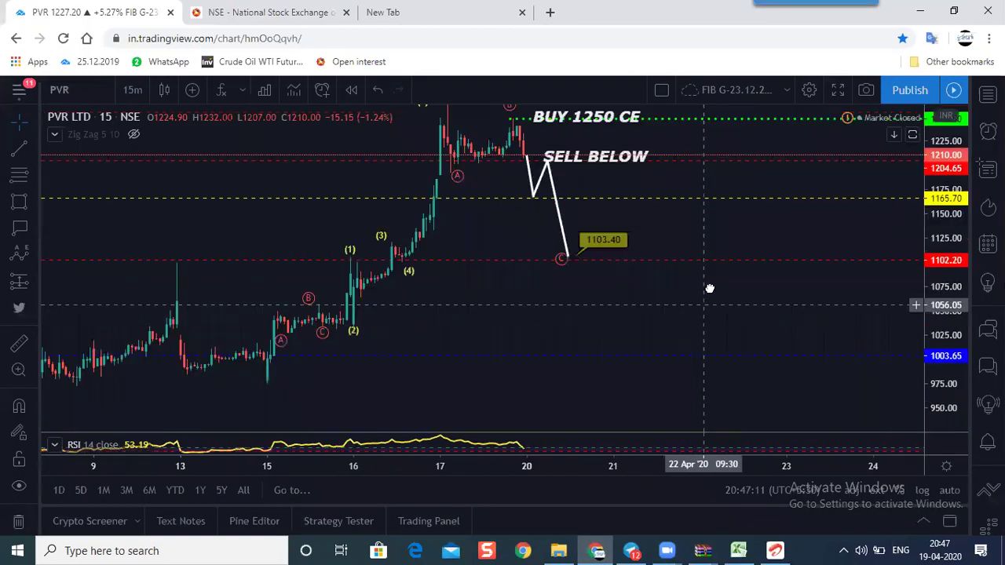
{"action": "left_click_drag", "start_coordinate": [938, 206], "coordinate": [940, 320]}
{"action": "scroll", "coordinate": [646, 329], "scroll_direction": "down", "scroll_amount": 3}
{"action": "left_click_drag", "start_coordinate": [642, 306], "coordinate": [495, 375]}
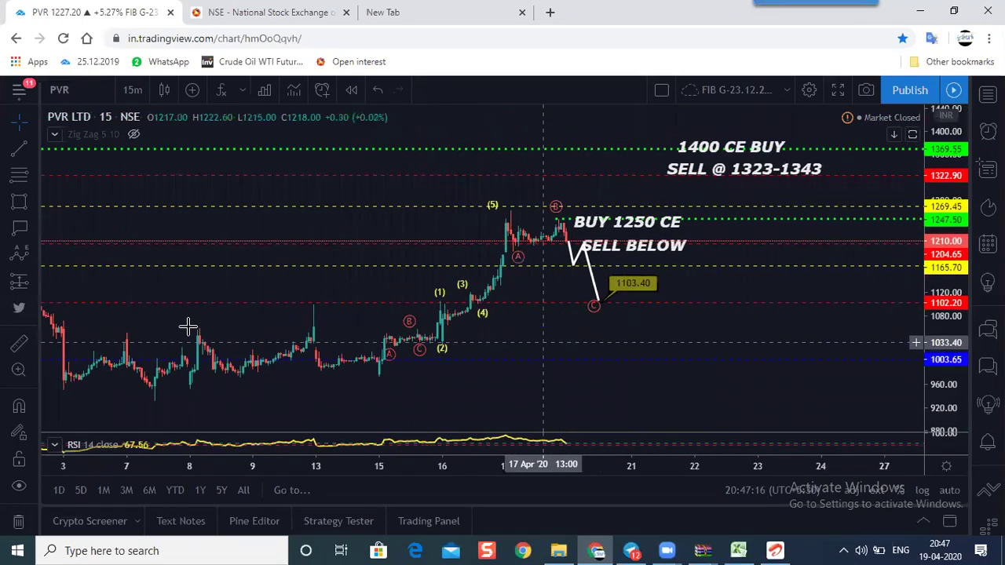
Draw a Fibonacci retracement on the PVR rise from 975.90 up to 1264.70.
{"action": "left_click", "coordinate": [346, 375]}
{"action": "left_click", "coordinate": [704, 220]}
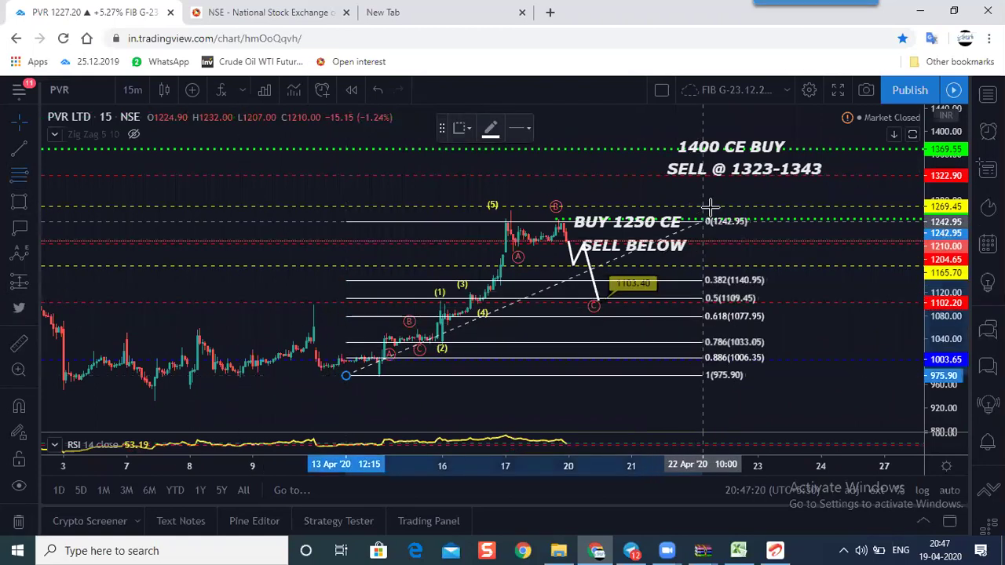
{"action": "left_click", "coordinate": [714, 208]}
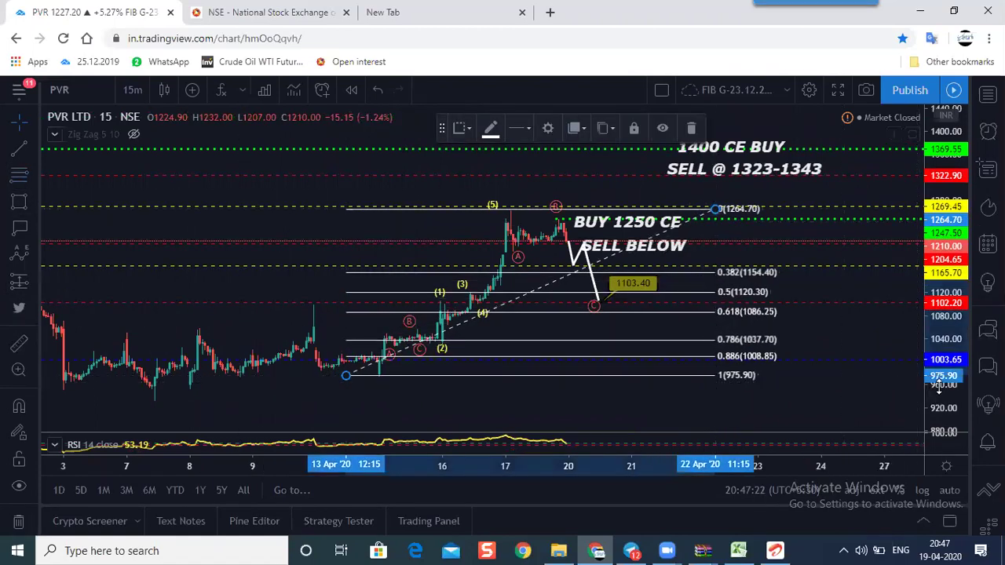
Extend the last leg of the white price path down to the 0.886 retracement level, and delete the Fibonacci retracement.
{"action": "left_click_drag", "start_coordinate": [939, 387], "coordinate": [938, 343]}
{"action": "left_click_drag", "start_coordinate": [852, 350], "coordinate": [824, 300]}
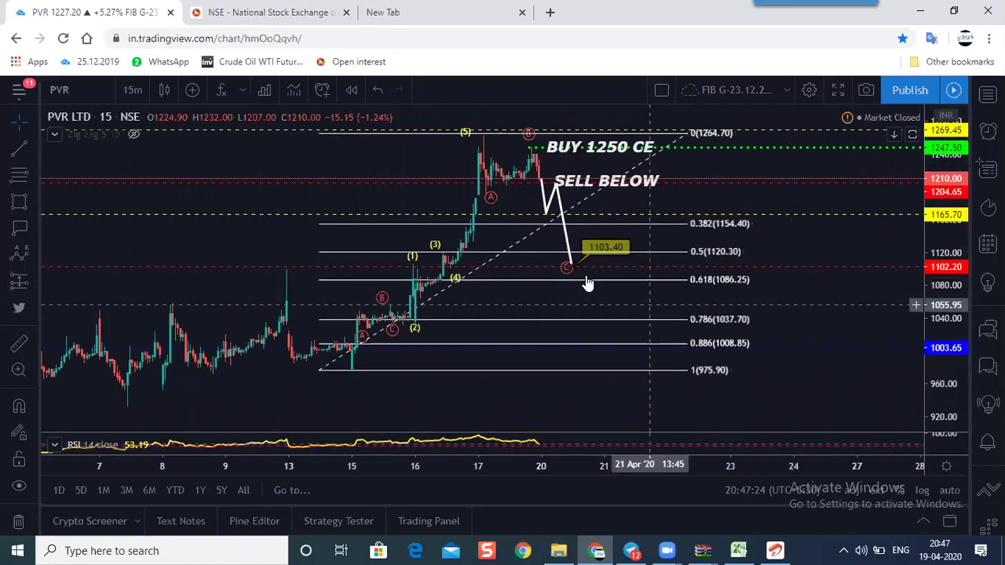
{"action": "left_click_drag", "start_coordinate": [568, 267], "coordinate": [607, 343]}
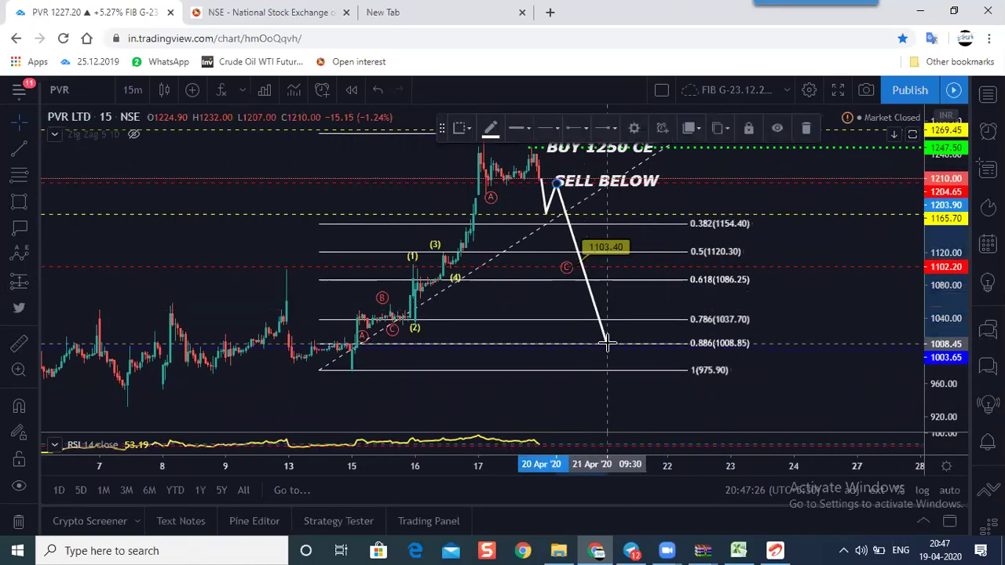
{"action": "left_click", "coordinate": [607, 343]}
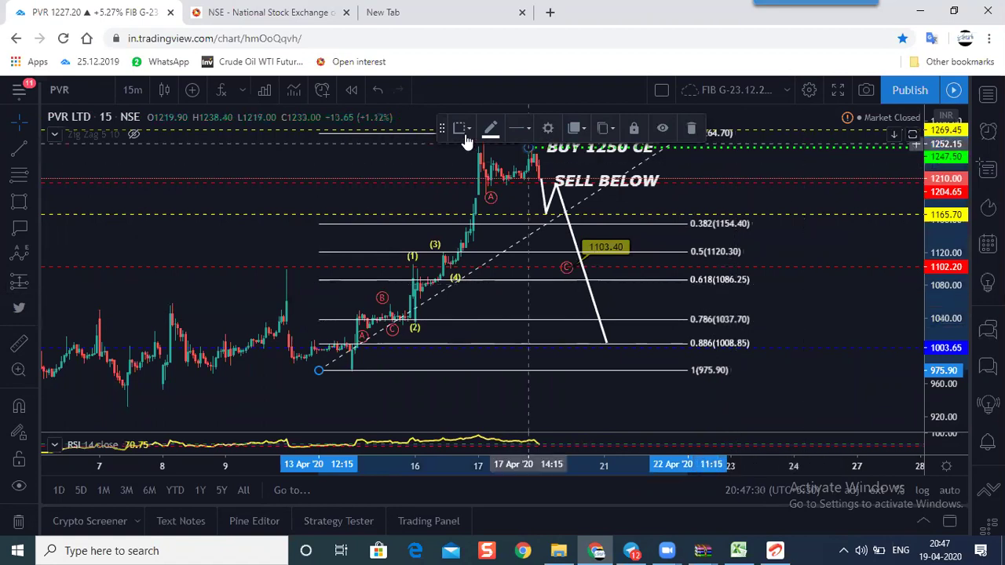
{"action": "mouse_move", "coordinate": [441, 124]}
{"action": "left_mouse_down"}
{"action": "mouse_move", "coordinate": [381, 108]}
{"action": "mouse_move", "coordinate": [376, 179]}
{"action": "left_mouse_up"}
{"action": "left_click", "coordinate": [627, 185]}
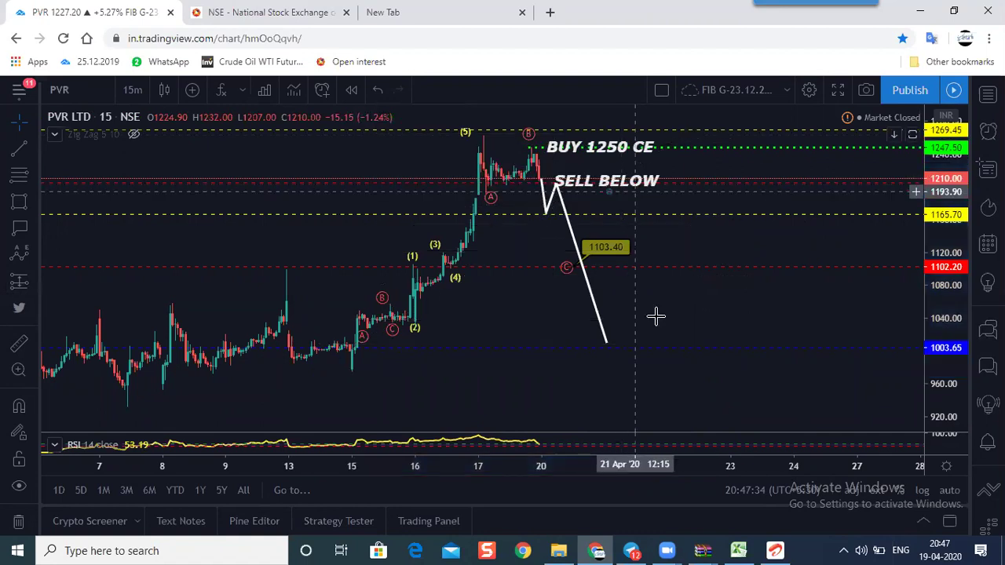
Move the 1103.40 price callout beside the extended path and add a 1007.55 price callout at the path's lower end.
{"action": "left_click_drag", "start_coordinate": [672, 338], "coordinate": [673, 353]}
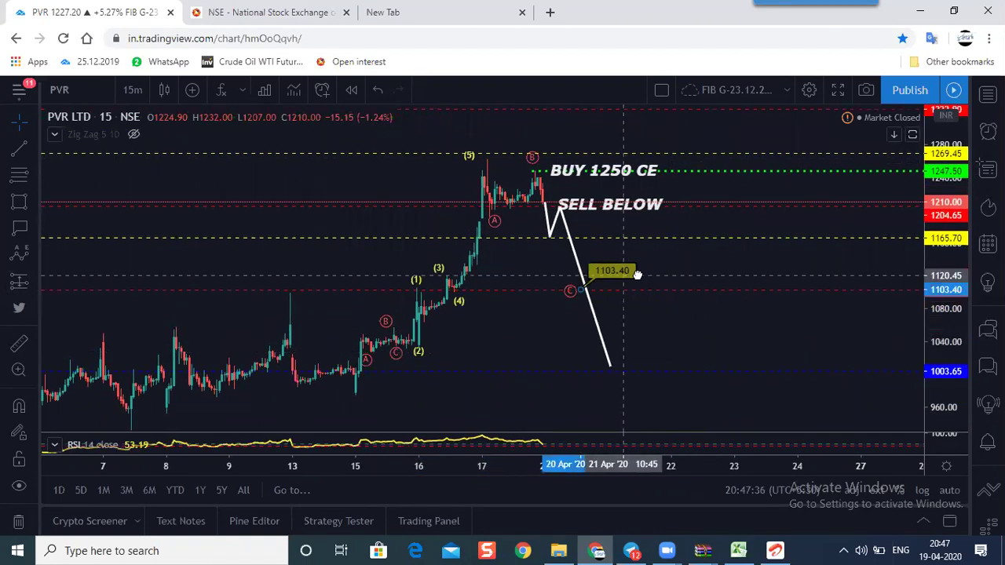
{"action": "left_click", "coordinate": [634, 275]}
{"action": "left_click", "coordinate": [657, 317]}
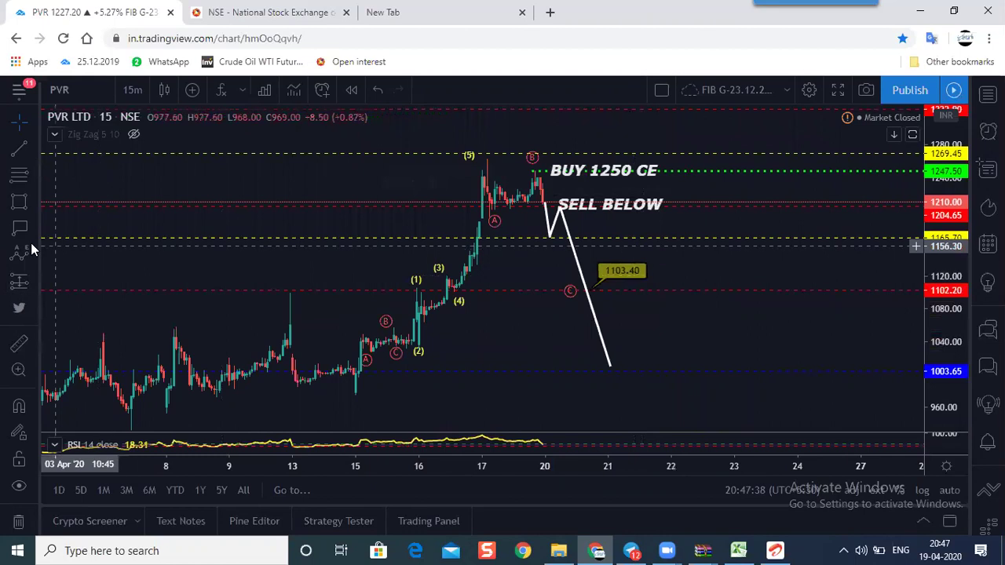
{"action": "left_click", "coordinate": [615, 365]}
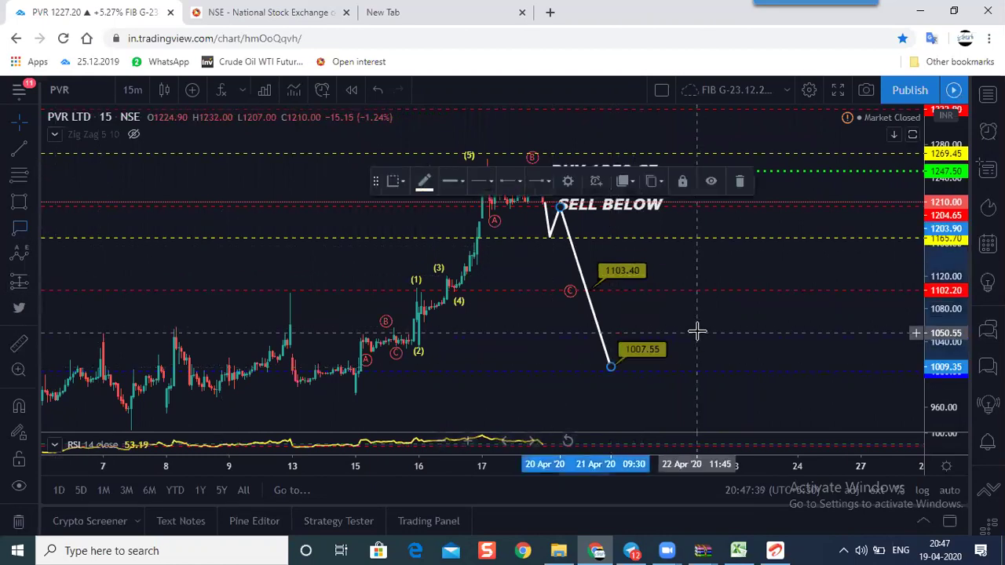
{"action": "left_click", "coordinate": [725, 344]}
{"action": "left_click_drag", "start_coordinate": [726, 345], "coordinate": [729, 334]}
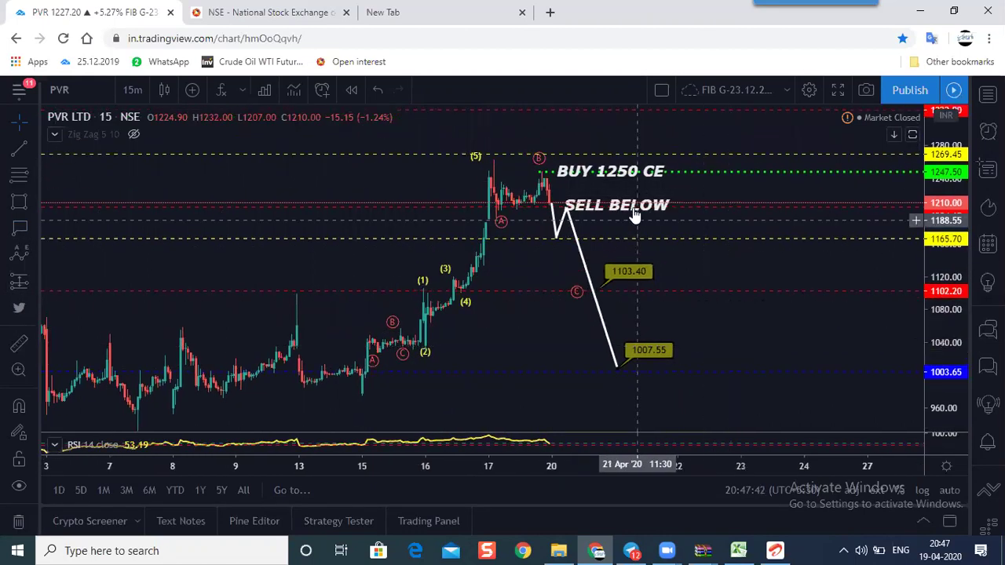
Shift the SELL BELOW and BUY 1250 CE texts slightly upward so they sit clear of their horizontal lines.
{"action": "left_click_drag", "start_coordinate": [630, 206], "coordinate": [628, 201]}
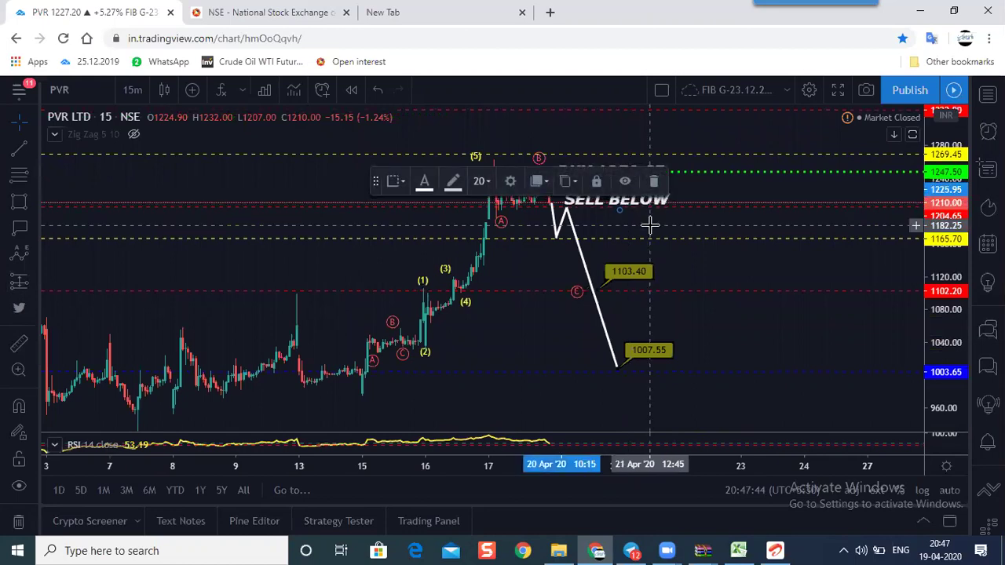
{"action": "left_click", "coordinate": [649, 224]}
{"action": "scroll", "coordinate": [649, 224], "scroll_direction": "up", "scroll_amount": 4}
{"action": "left_click_drag", "start_coordinate": [683, 316], "coordinate": [720, 327]}
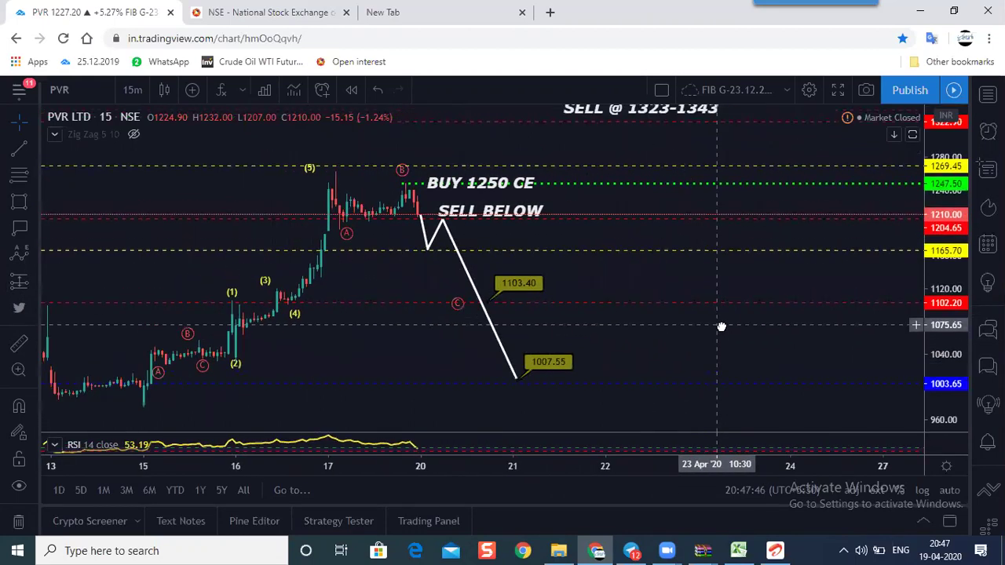
{"action": "left_click", "coordinate": [522, 193]}
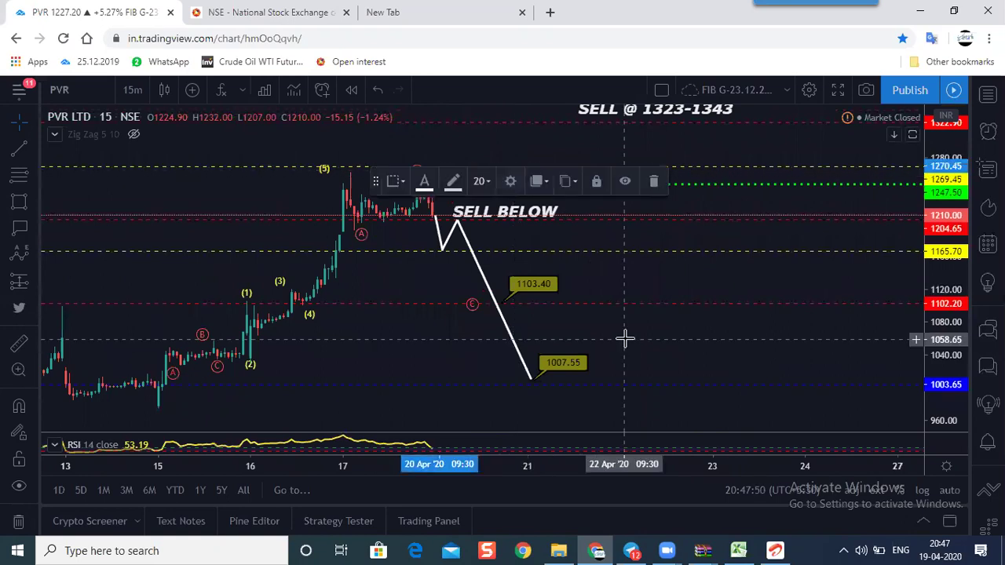
{"action": "left_click", "coordinate": [635, 285]}
Examine the projected PVR decline from the BUY 1250 CE and SELL BELOW labels down to the 1103.40 and 1007.55 callouts.
{"action": "scroll", "coordinate": [663, 273], "scroll_direction": "down", "scroll_amount": 1}
{"action": "left_click_drag", "start_coordinate": [667, 280], "coordinate": [674, 290]}
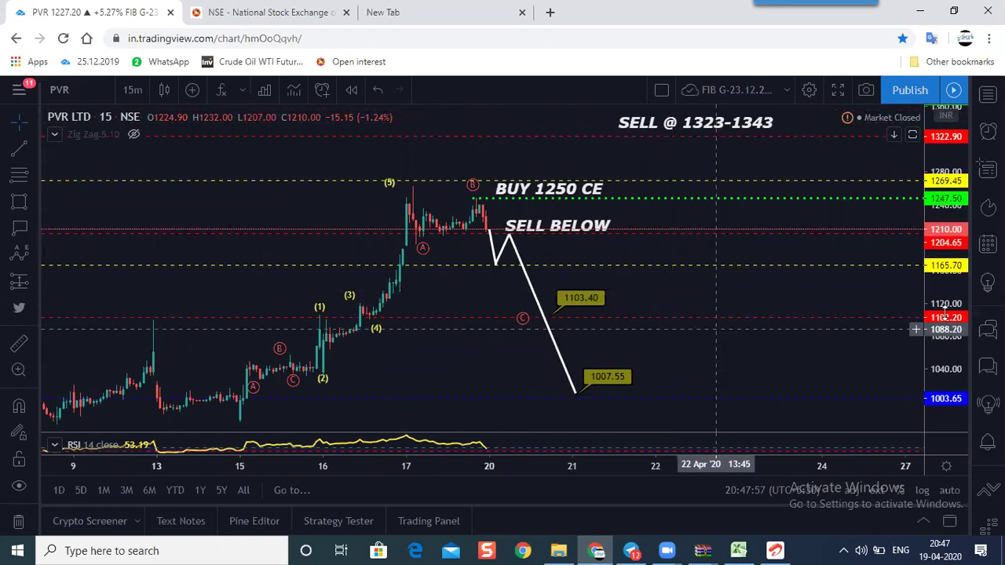
{"action": "left_click_drag", "start_coordinate": [943, 314], "coordinate": [956, 295]}
{"action": "scroll", "coordinate": [946, 327], "scroll_direction": "down", "scroll_amount": 2}
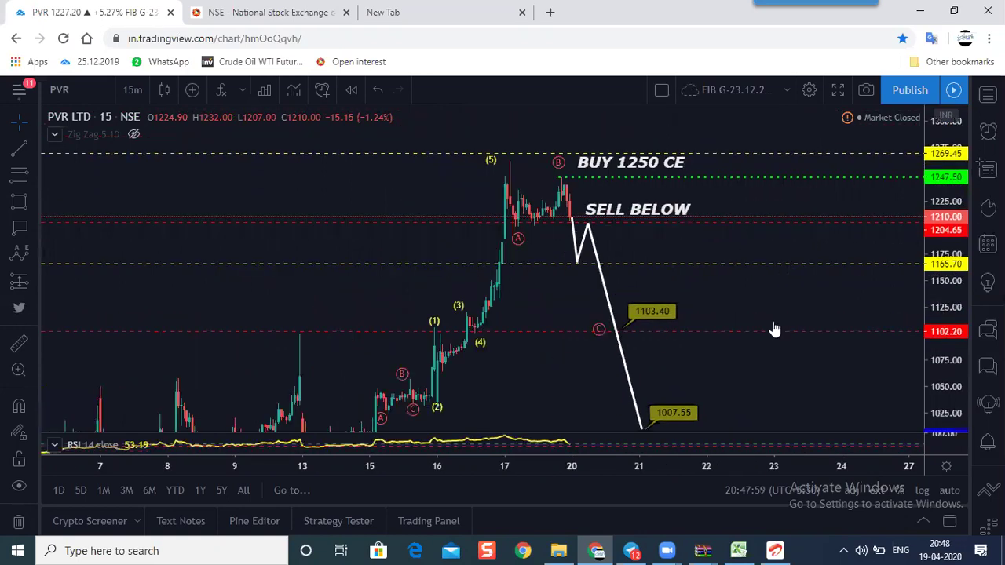
{"action": "left_click_drag", "start_coordinate": [669, 292], "coordinate": [632, 295]}
{"action": "scroll", "coordinate": [668, 295], "scroll_direction": "up", "scroll_amount": 2}
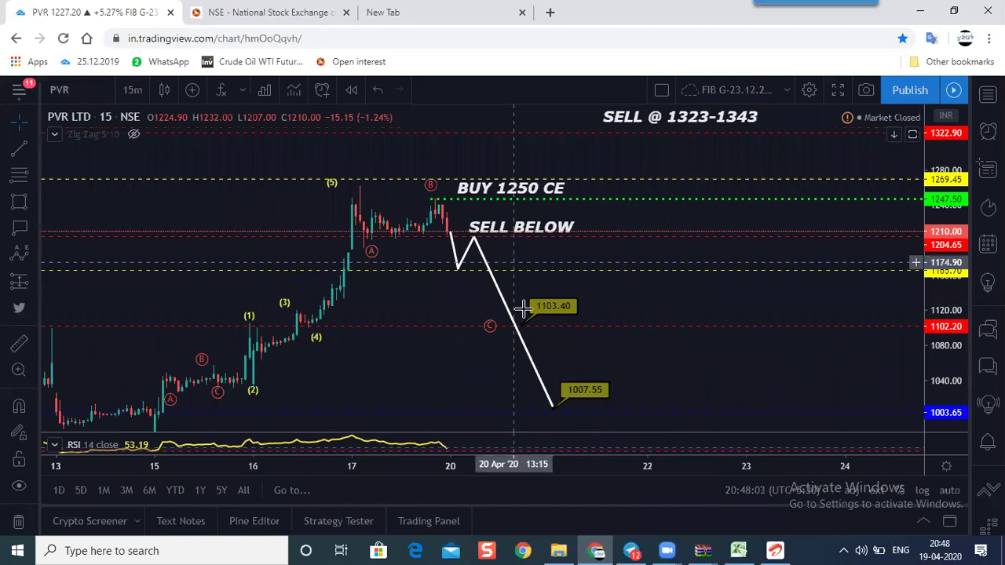
{"action": "left_click_drag", "start_coordinate": [615, 350], "coordinate": [572, 323]}
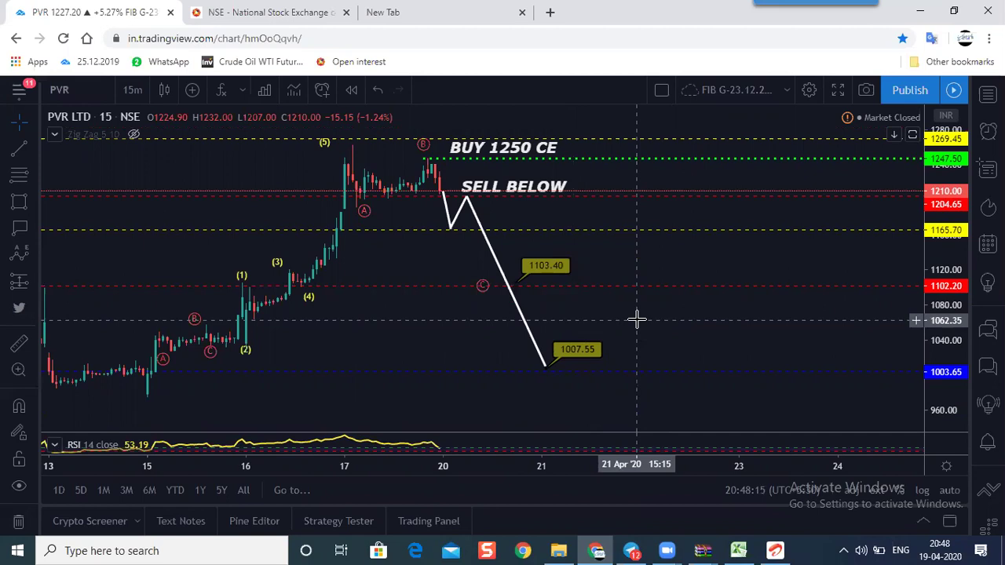
{"action": "left_click_drag", "start_coordinate": [627, 261], "coordinate": [648, 305]}
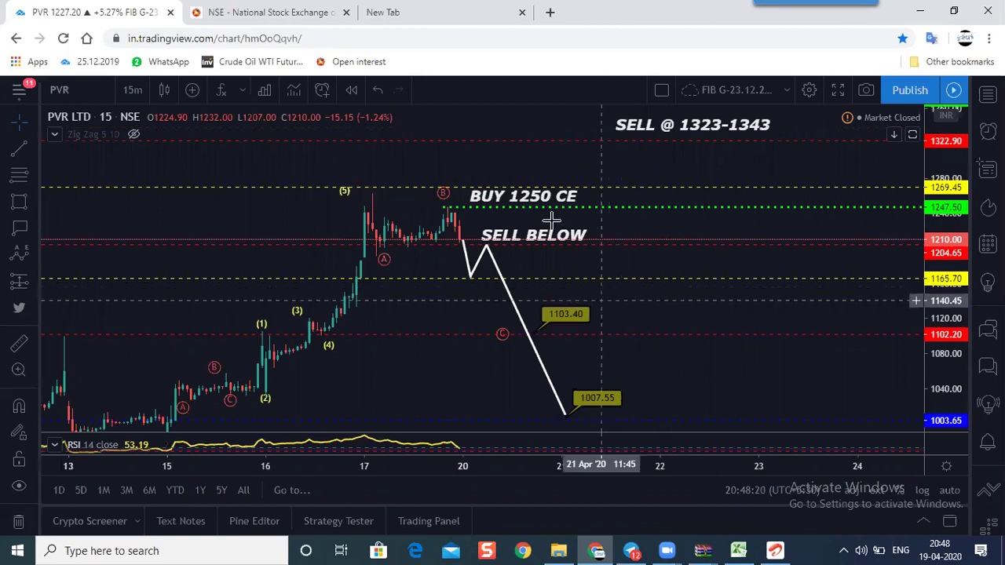
Move the SELL BELOW text slightly left so it lines up under the BUY 1250 CE text.
{"action": "left_click_drag", "start_coordinate": [553, 245], "coordinate": [547, 237]}
{"action": "left_click", "coordinate": [584, 262]}
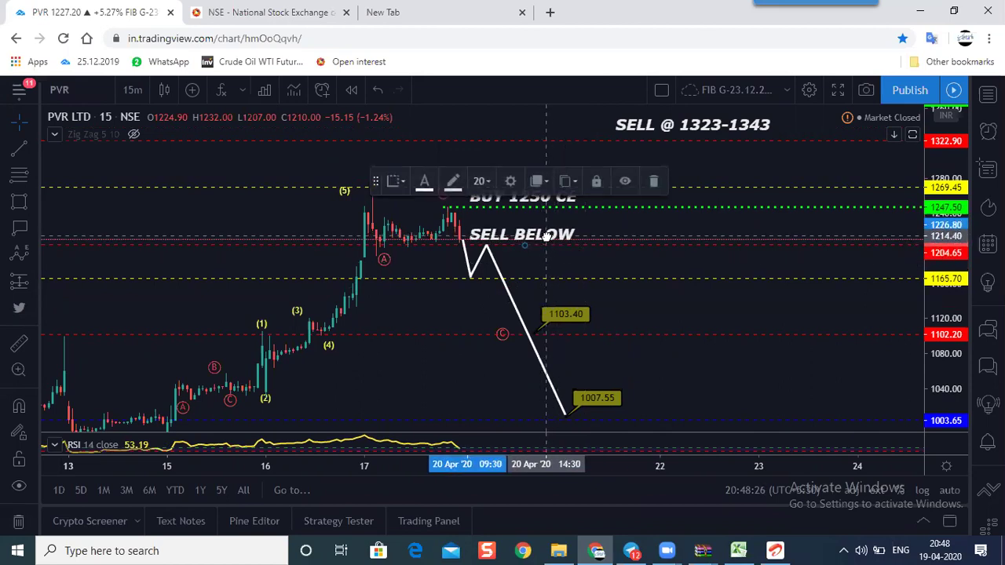
{"action": "left_click", "coordinate": [563, 255]}
{"action": "left_click_drag", "start_coordinate": [948, 337], "coordinate": [913, 295]}
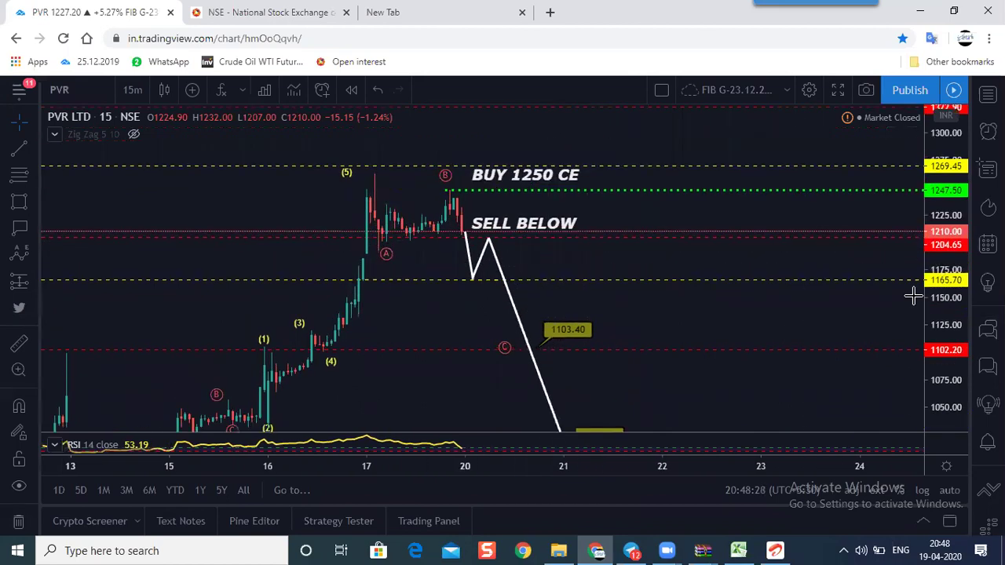
{"action": "scroll", "coordinate": [592, 341], "scroll_direction": "up", "scroll_amount": 3}
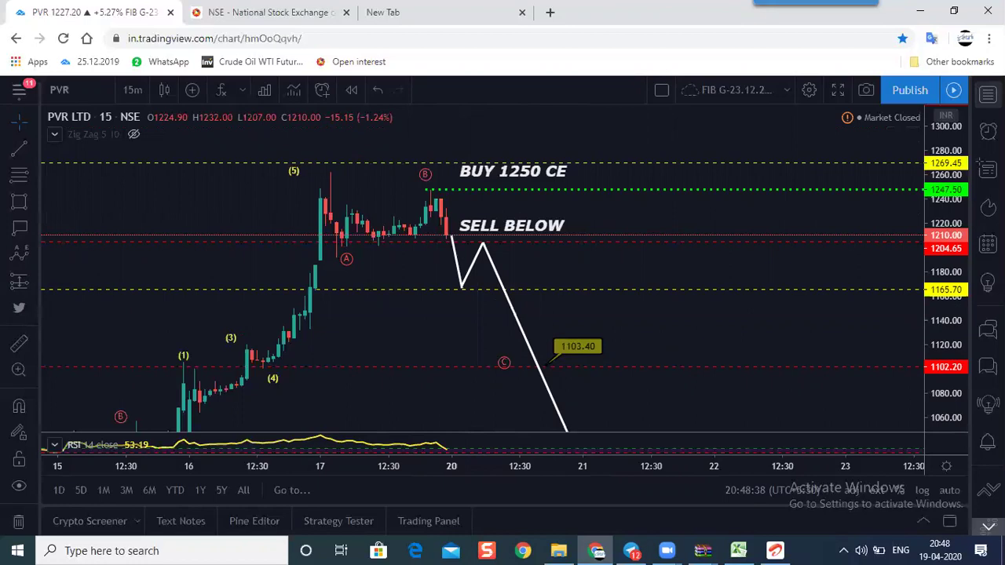
Switch to the INDIGO chart from the watchlist and examine the path around the P H peak, BUY ABOVE and BUY 1040 PE labels.
{"action": "left_click", "coordinate": [988, 94]}
{"action": "left_click", "coordinate": [818, 175]}
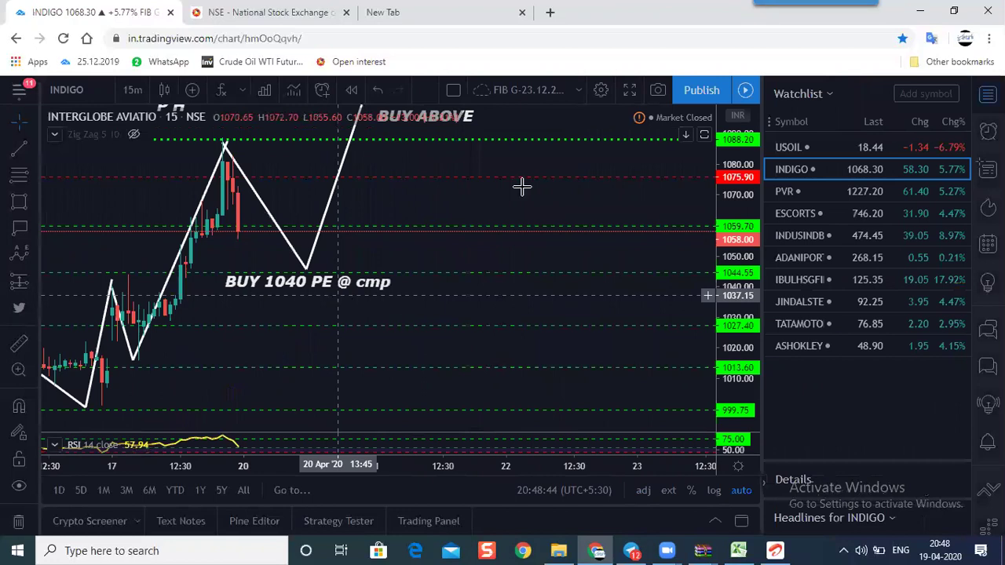
{"action": "scroll", "coordinate": [522, 186], "scroll_direction": "down", "scroll_amount": 2}
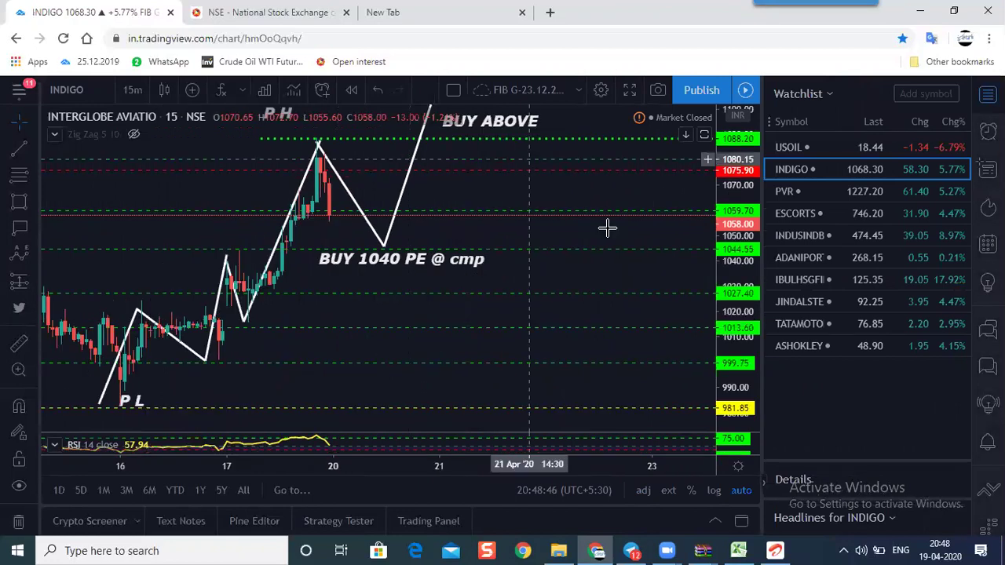
{"action": "left_click_drag", "start_coordinate": [565, 206], "coordinate": [562, 284]}
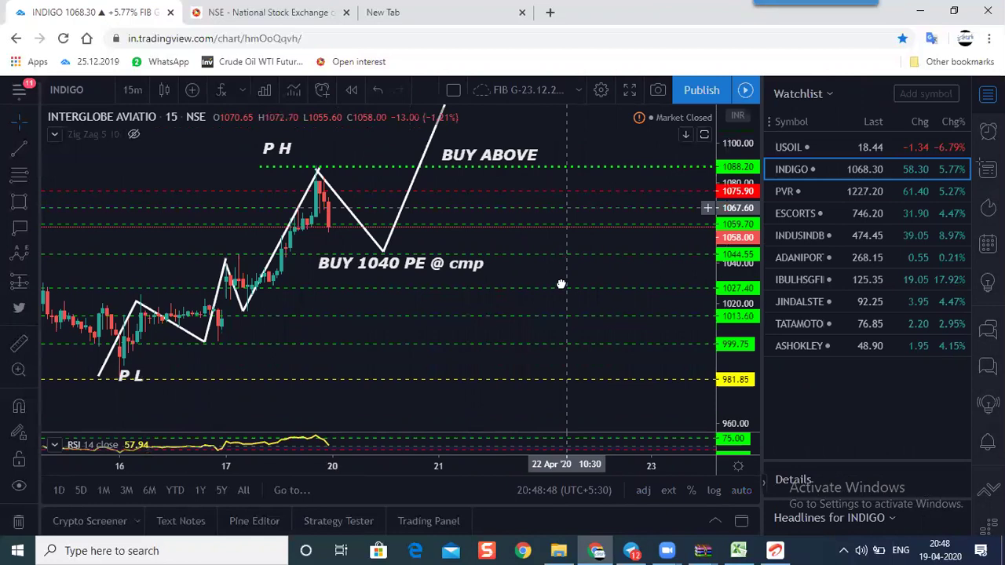
{"action": "left_click", "coordinate": [313, 240]}
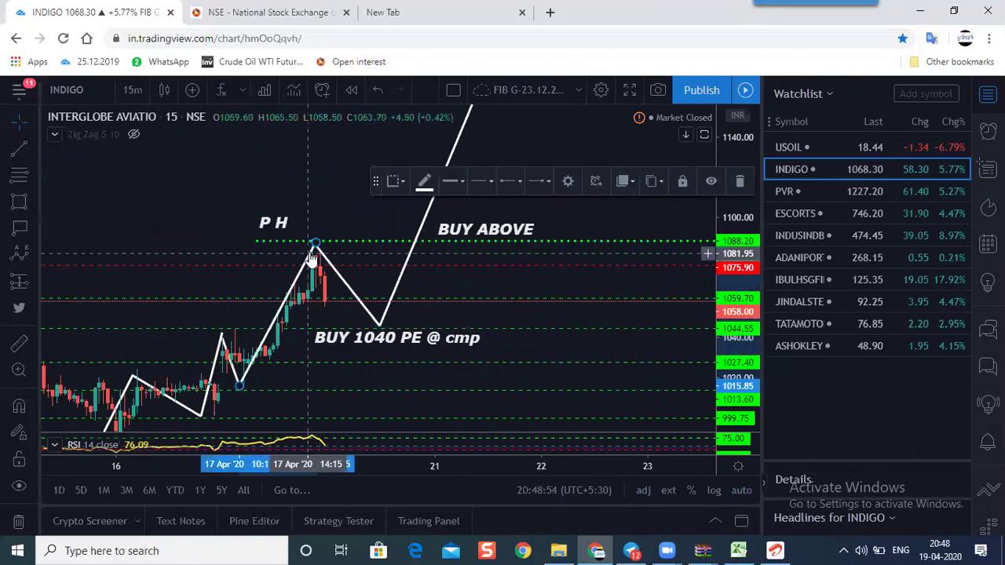
{"action": "left_click", "coordinate": [319, 229]}
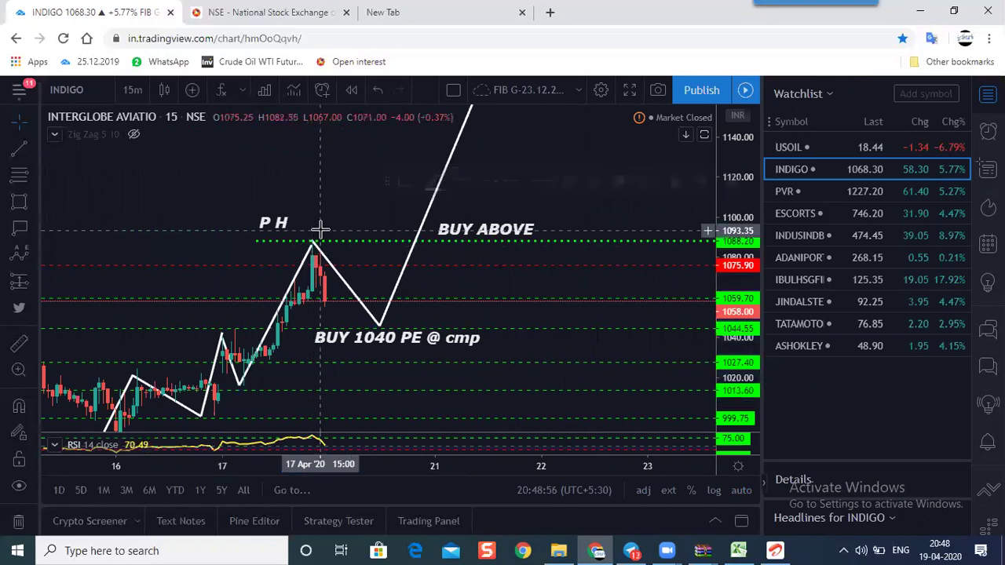
{"action": "left_click", "coordinate": [309, 245]}
{"action": "left_click", "coordinate": [326, 228]}
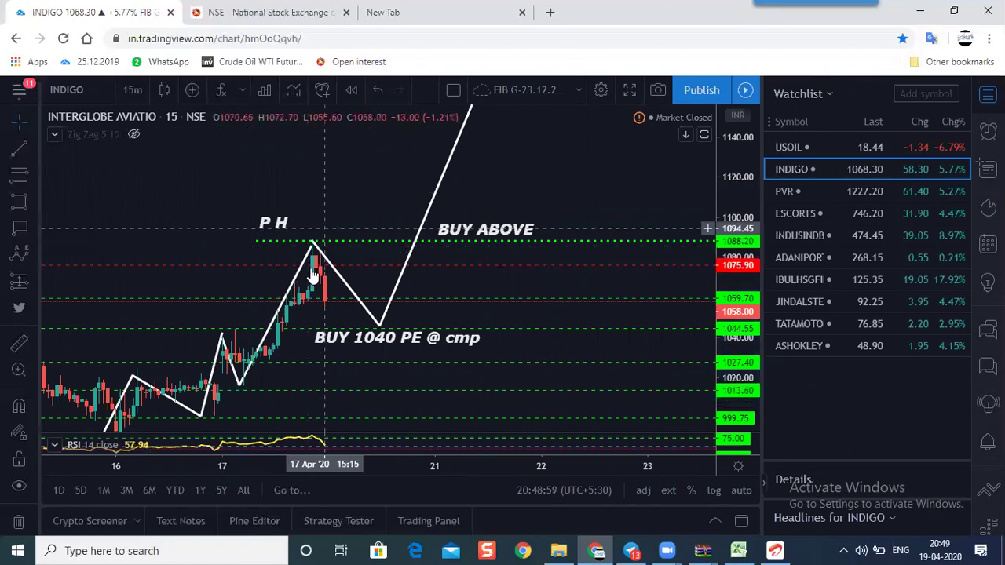
{"action": "left_click", "coordinate": [359, 207]}
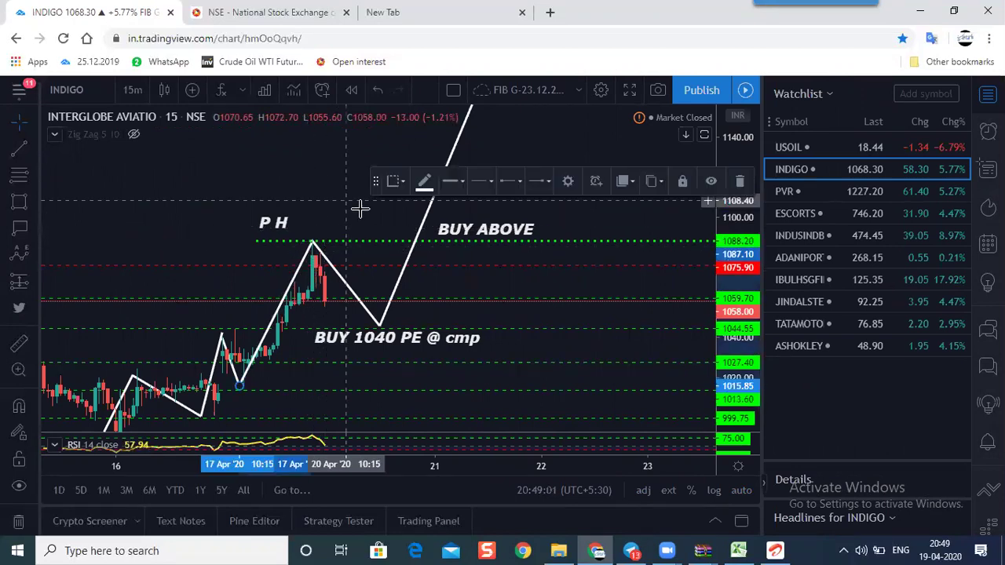
{"action": "left_click_drag", "start_coordinate": [339, 238], "coordinate": [277, 254]}
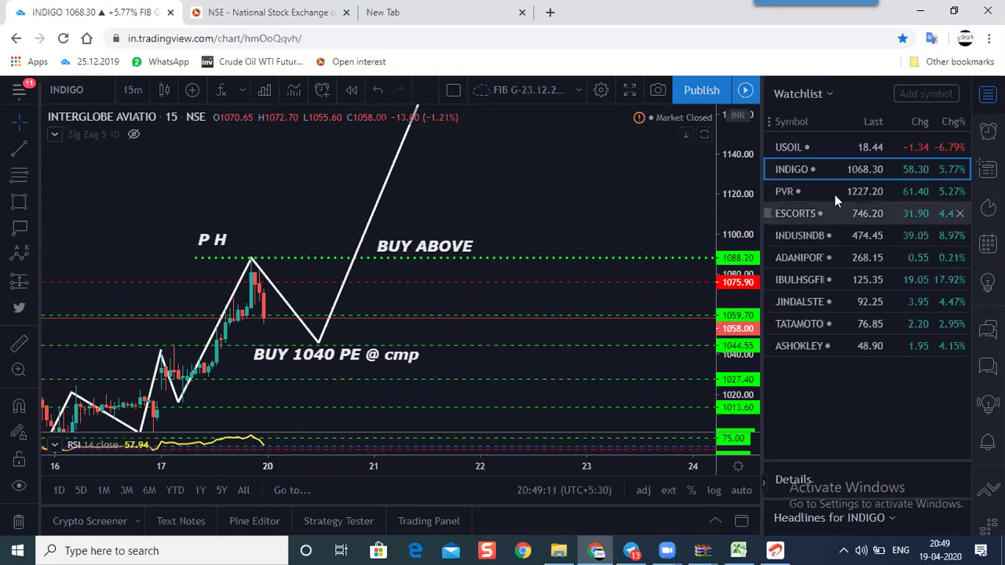
Open the ESCORTS chart from the watchlist, hide the watchlist, and frame the white path with its BUY ABOVE and BUY 770 PE labels.
{"action": "key", "text": "Down"}
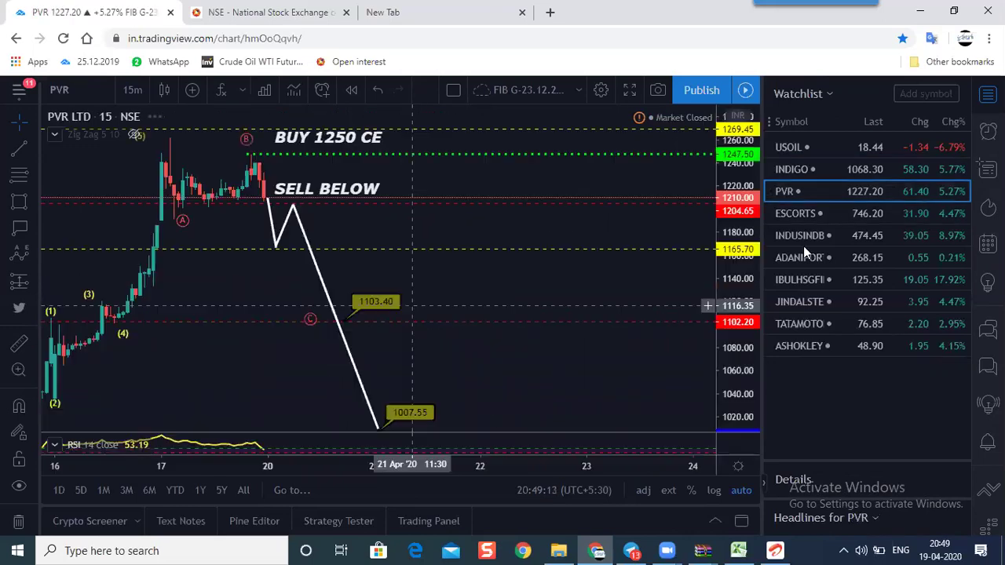
{"action": "left_click", "coordinate": [803, 212]}
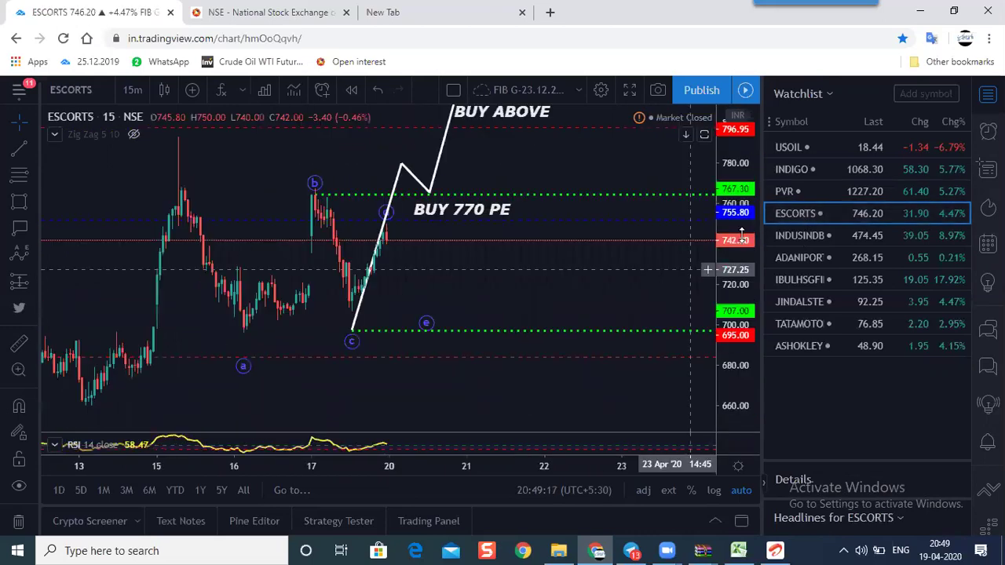
{"action": "scroll", "coordinate": [666, 305], "scroll_direction": "down", "scroll_amount": 1}
{"action": "scroll", "coordinate": [547, 312], "scroll_direction": "down", "scroll_amount": 2}
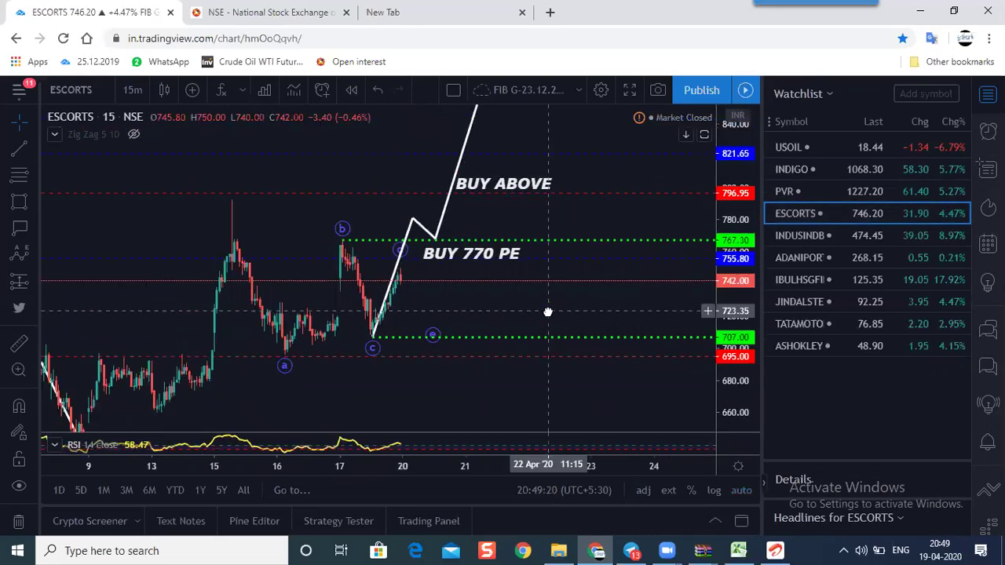
{"action": "scroll", "coordinate": [547, 310], "scroll_direction": "up", "scroll_amount": 1}
{"action": "scroll", "coordinate": [460, 321], "scroll_direction": "up", "scroll_amount": 1}
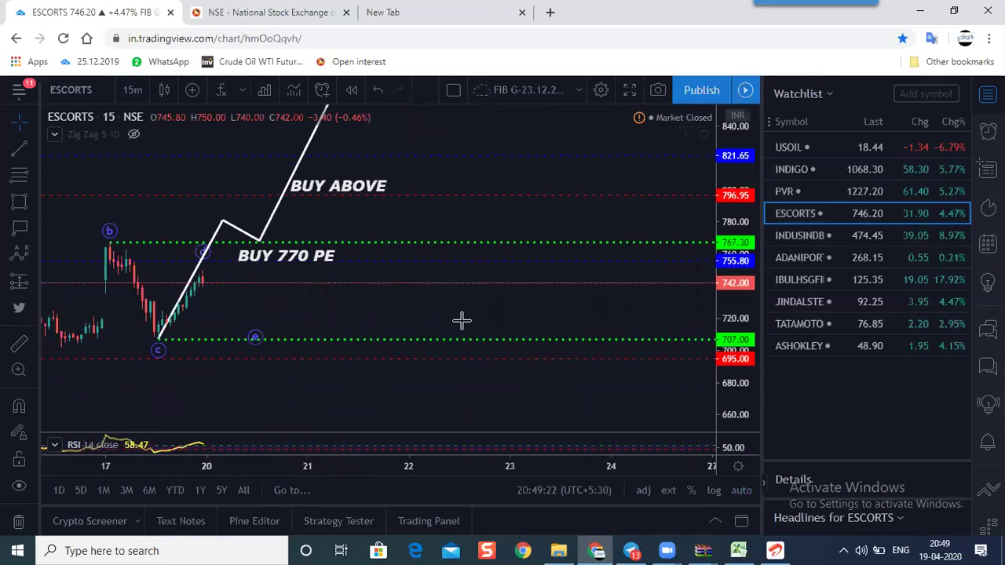
{"action": "left_click", "coordinate": [988, 94]}
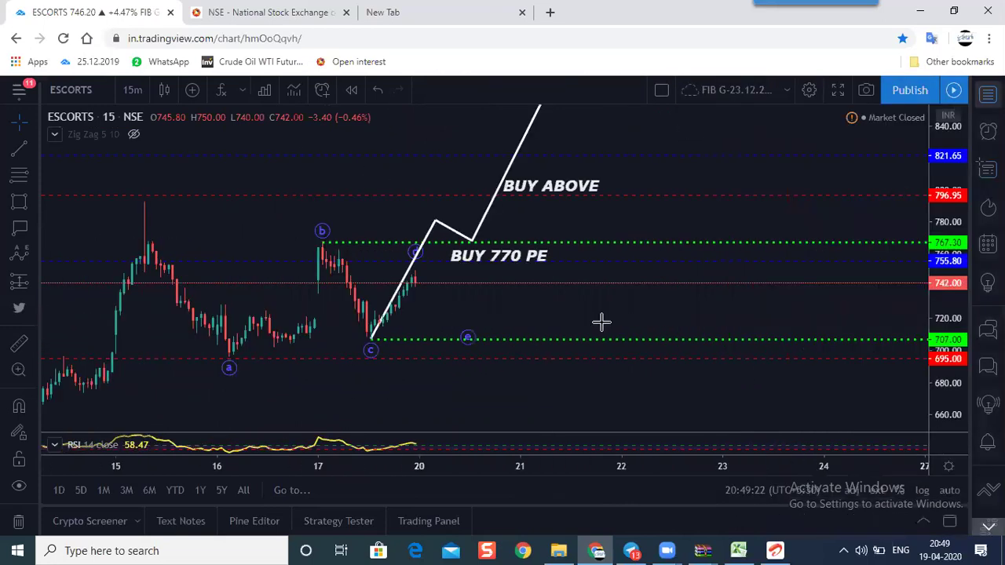
{"action": "left_click_drag", "start_coordinate": [686, 398], "coordinate": [727, 370]}
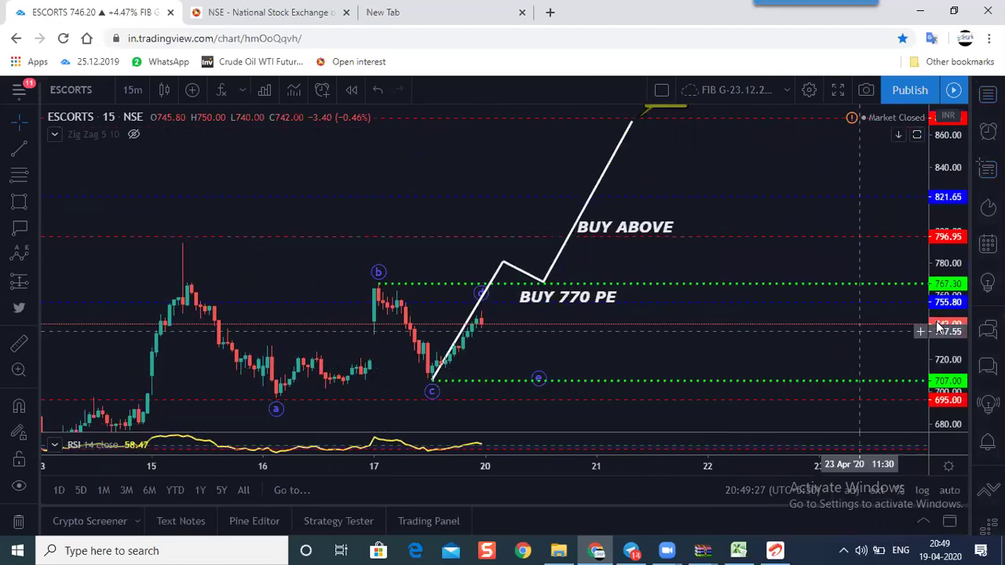
{"action": "scroll", "coordinate": [708, 344], "scroll_direction": "up", "scroll_amount": 1}
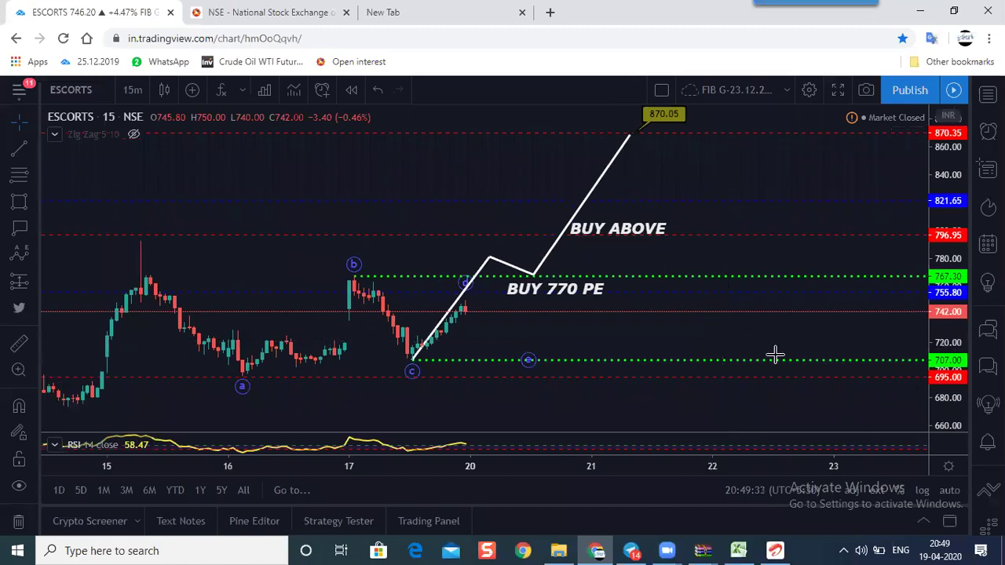
{"action": "scroll", "coordinate": [729, 319], "scroll_direction": "down", "scroll_amount": 2}
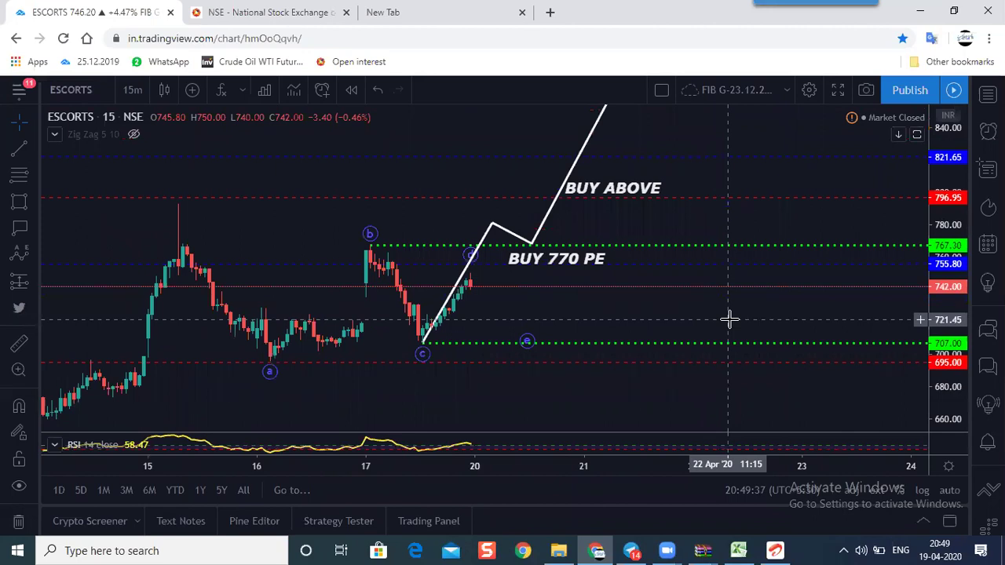
Turn on Magnet Mode and draw a triangle pattern from the 15 April high through the a low, b high and c low.
{"action": "left_click", "coordinate": [34, 202]}
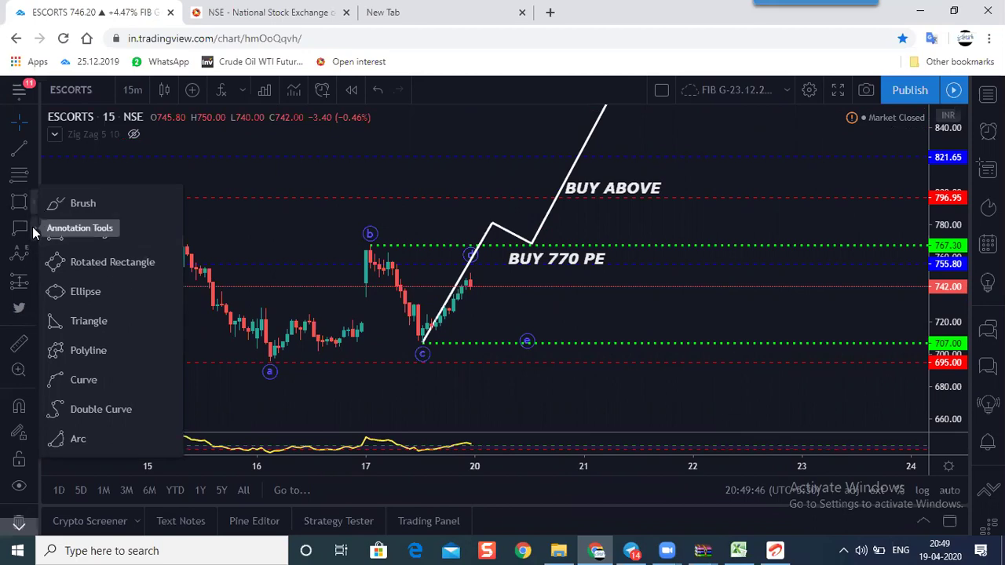
{"action": "left_click", "coordinate": [32, 253]}
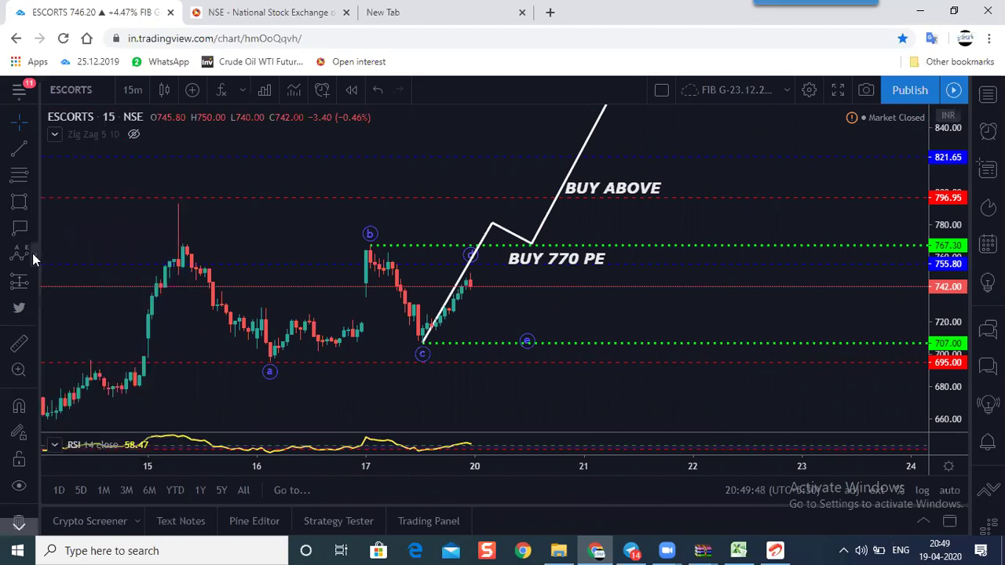
{"action": "left_click", "coordinate": [35, 252]}
{"action": "left_click", "coordinate": [229, 222]}
{"action": "left_click", "coordinate": [20, 406]}
{"action": "left_click", "coordinate": [178, 203]}
{"action": "left_click", "coordinate": [270, 361]}
{"action": "left_click", "coordinate": [365, 239]}
{"action": "left_click", "coordinate": [369, 247]}
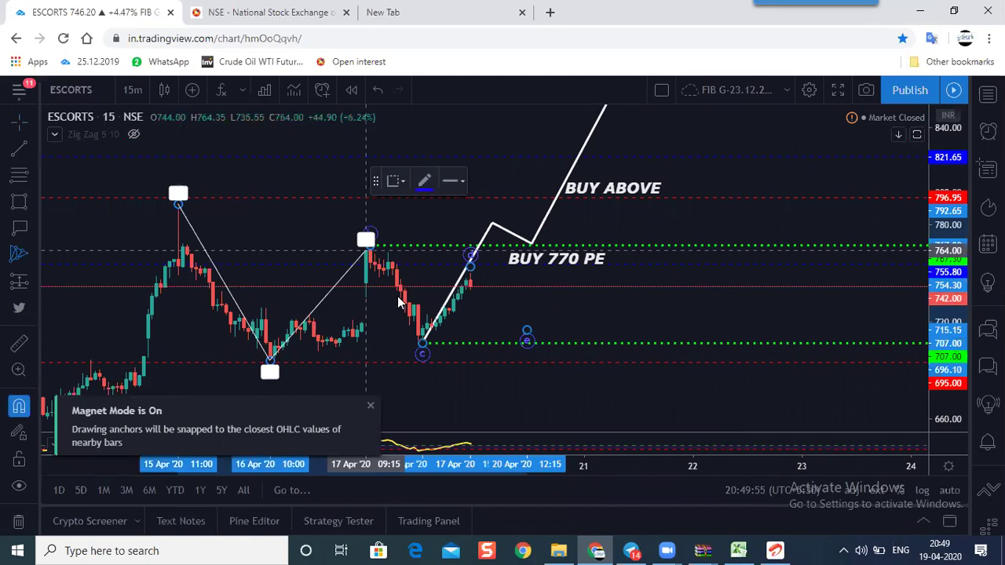
{"action": "left_click", "coordinate": [422, 353]}
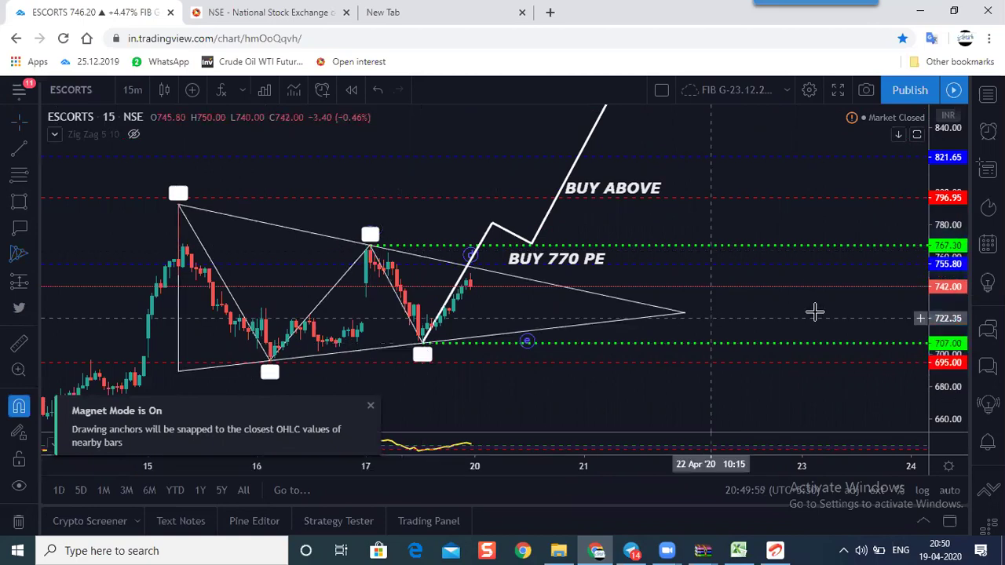
Shift the white path's first peak to about 779 and its pullback low to about 757, closer to the last candles.
{"action": "scroll", "coordinate": [814, 311], "scroll_direction": "down", "scroll_amount": 3}
{"action": "left_click_drag", "start_coordinate": [726, 291], "coordinate": [577, 306]}
{"action": "left_click_drag", "start_coordinate": [491, 256], "coordinate": [458, 246]}
{"action": "left_click", "coordinate": [463, 229]}
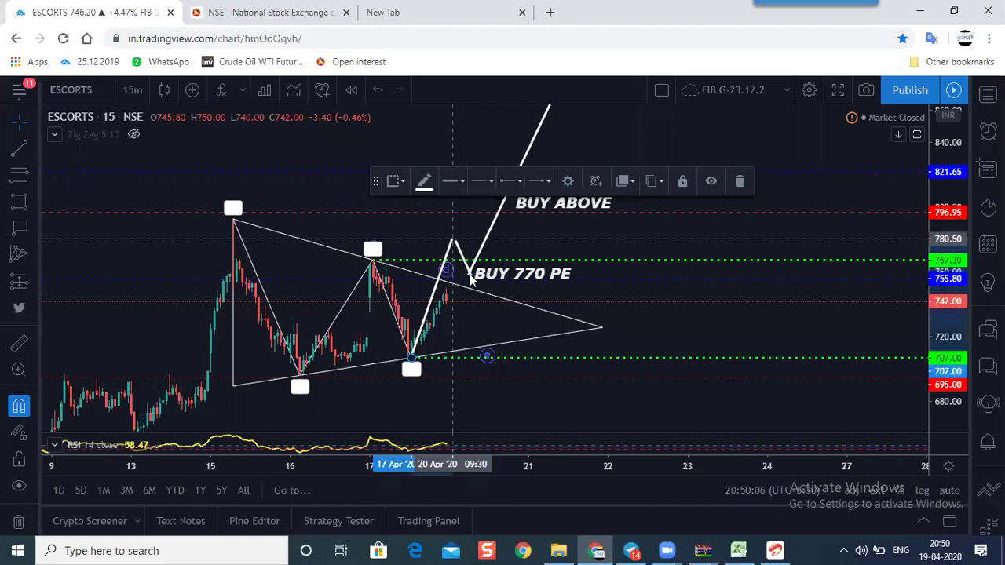
{"action": "left_click", "coordinate": [471, 278]}
Place the BUY 770 PE text just below the path's pullback low and change its wording to BUY 750 PE.
{"action": "left_click", "coordinate": [506, 273]}
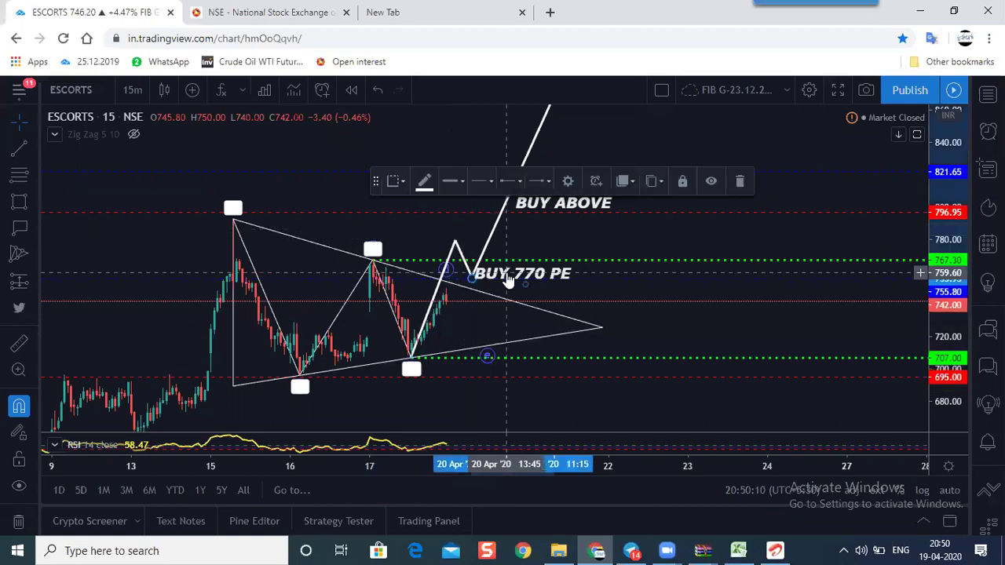
{"action": "mouse_move", "coordinate": [506, 274]}
{"action": "left_mouse_down"}
{"action": "mouse_move", "coordinate": [512, 289]}
{"action": "mouse_move", "coordinate": [504, 288]}
{"action": "left_mouse_up"}
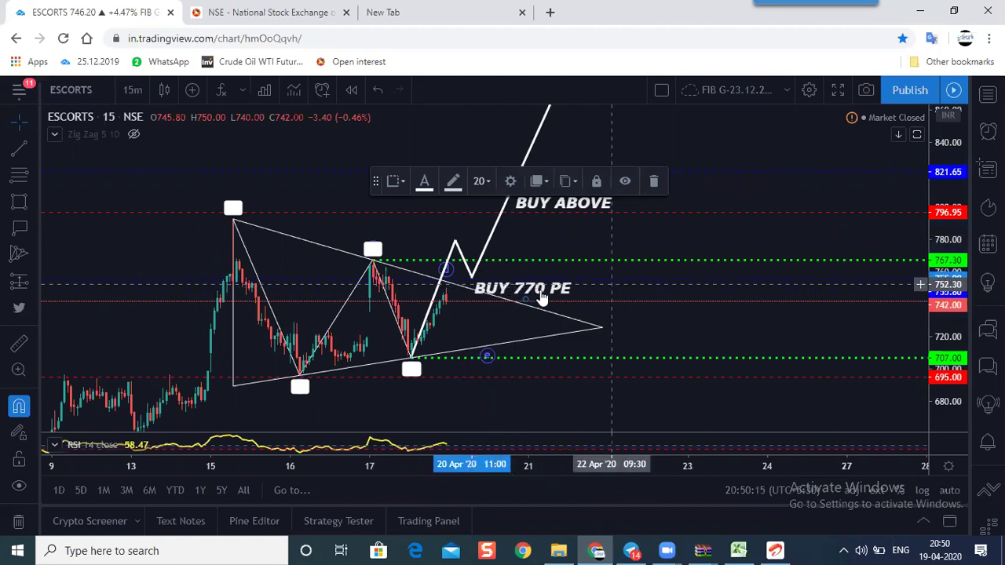
{"action": "double_click", "coordinate": [538, 290]}
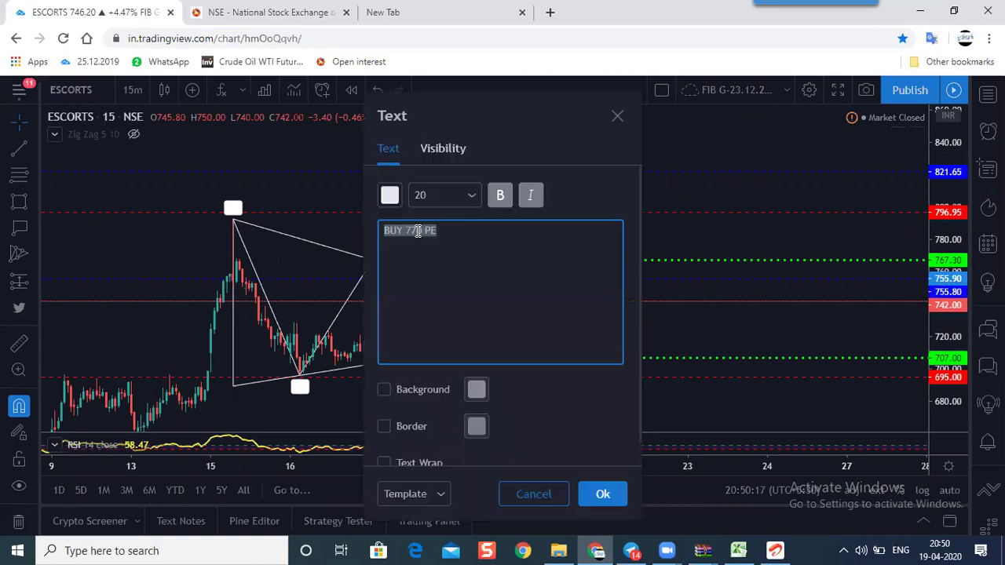
{"action": "left_click", "coordinate": [417, 230]}
{"action": "type", "text": "\\5"}
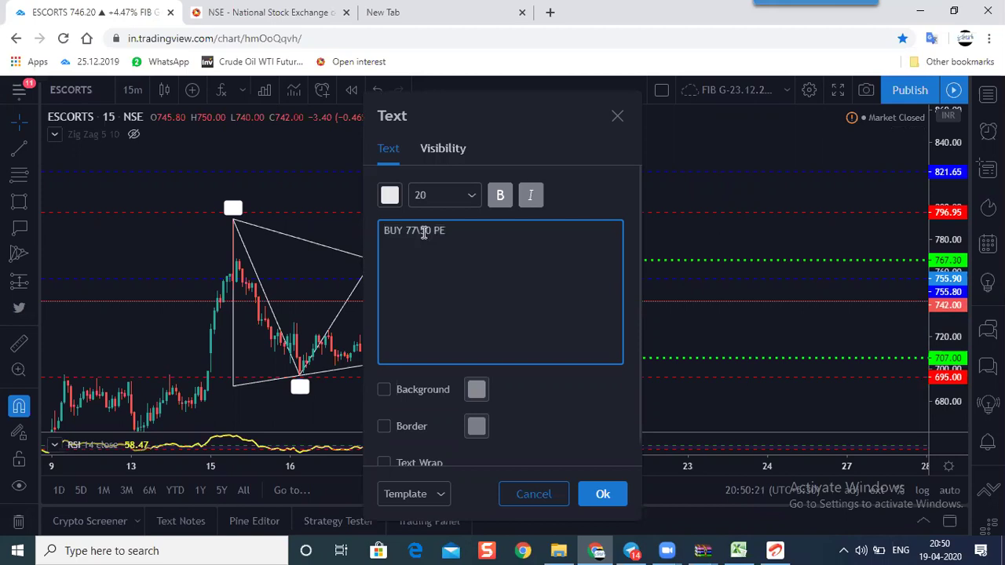
{"action": "key", "text": "BackSpace"}
{"action": "key", "text": "BackSpace"}
{"action": "type", "text": "5"}
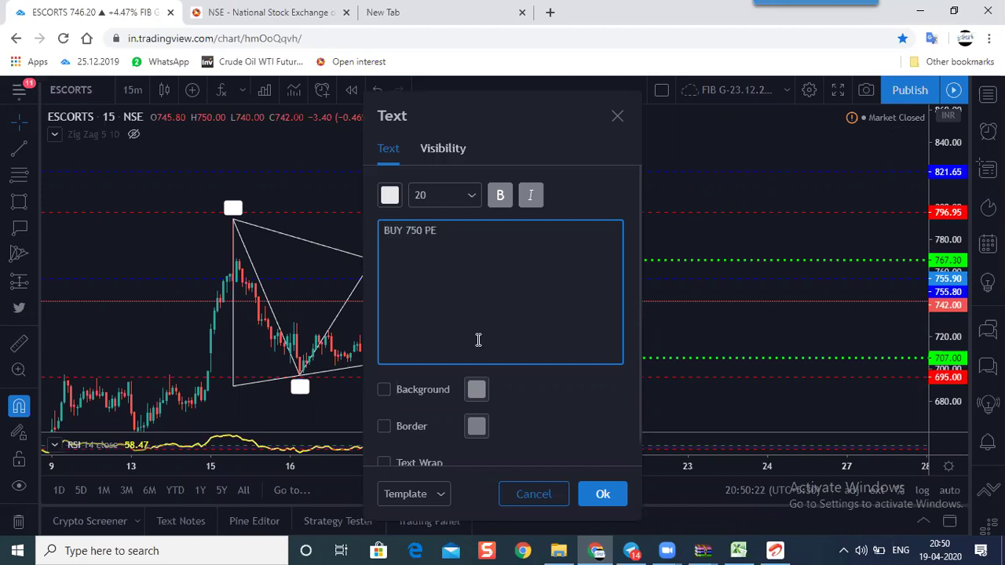
{"action": "left_click", "coordinate": [602, 494]}
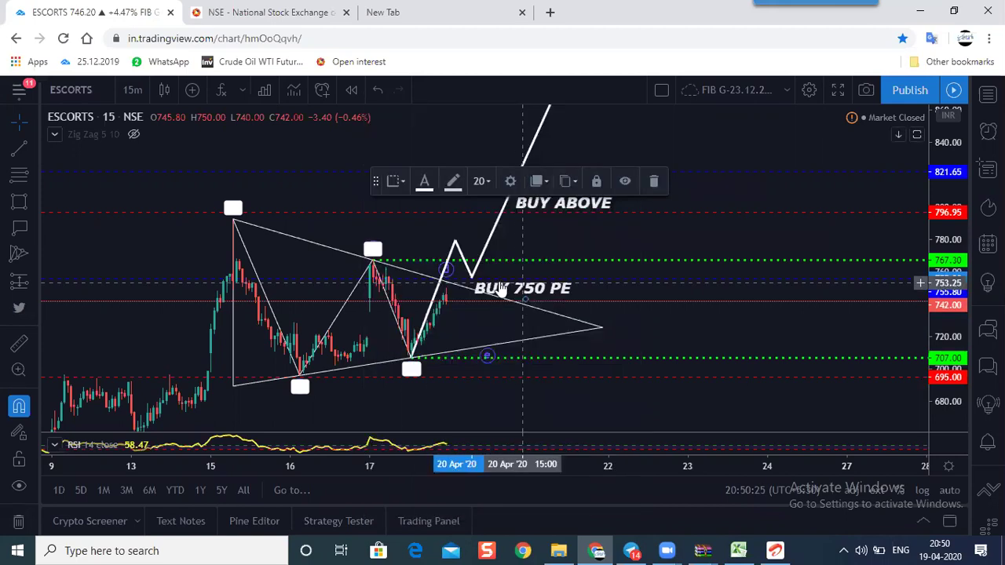
{"action": "left_click_drag", "start_coordinate": [482, 286], "coordinate": [473, 284]}
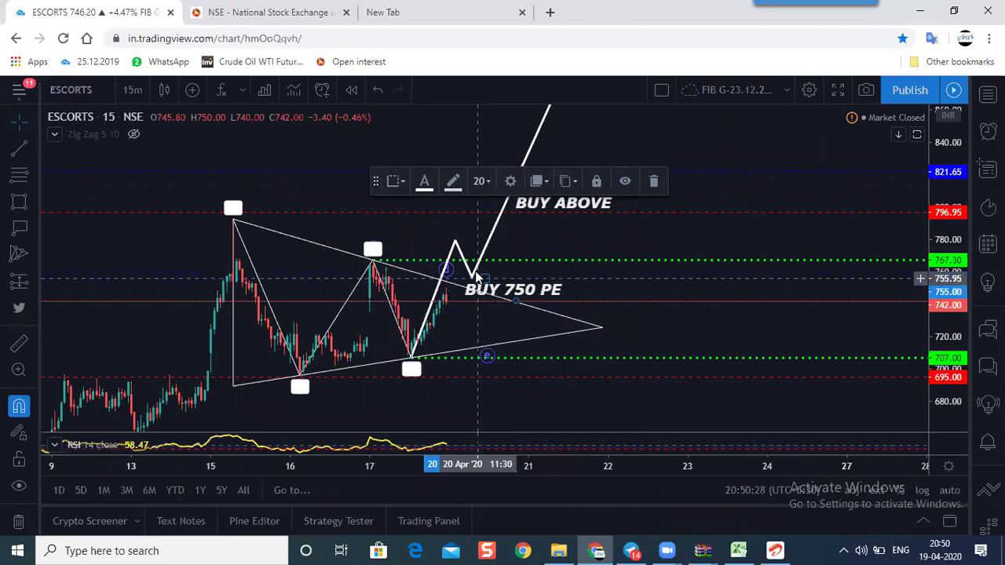
Lower the path's pullback low to just below the 742.00 price line inside the triangle, and place the BUY 750 PE text beside it.
{"action": "left_click", "coordinate": [471, 274]}
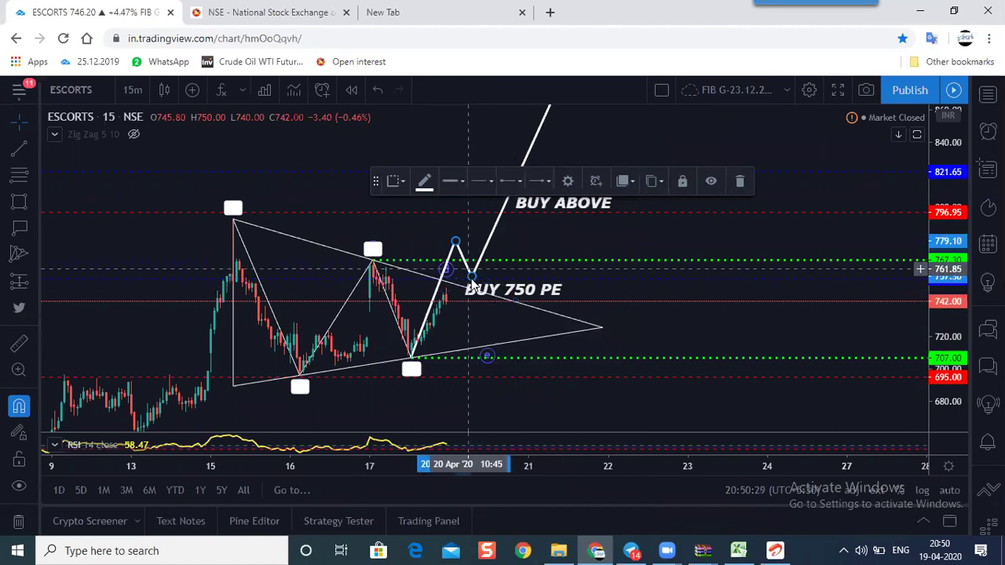
{"action": "left_click_drag", "start_coordinate": [476, 305], "coordinate": [502, 277]}
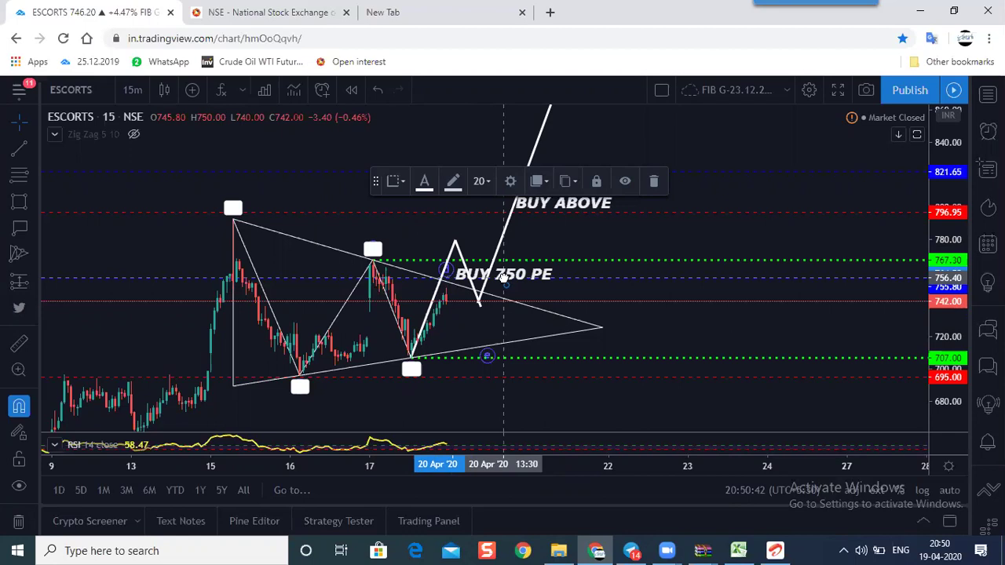
{"action": "left_click_drag", "start_coordinate": [503, 279], "coordinate": [518, 306]}
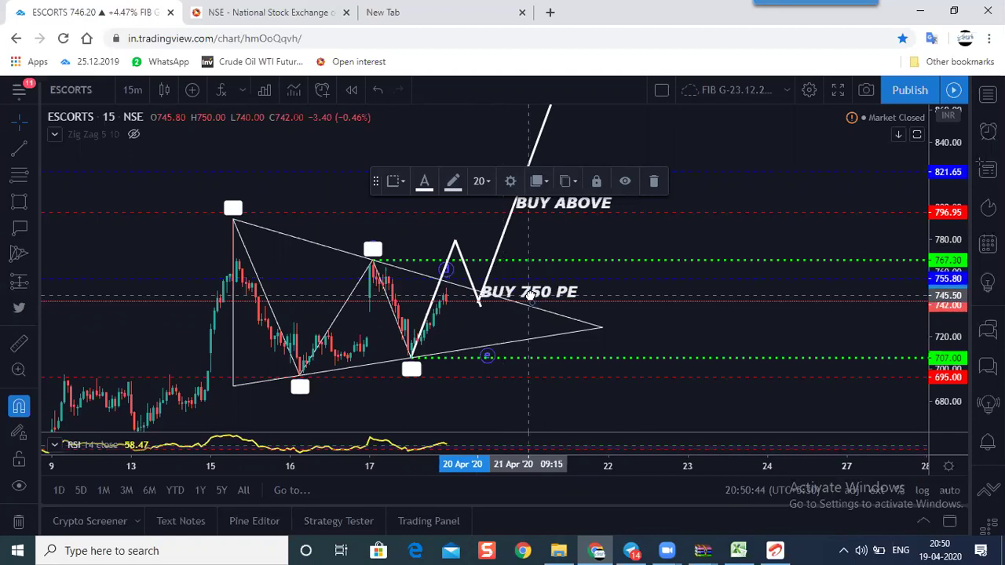
{"action": "left_click", "coordinate": [477, 292]}
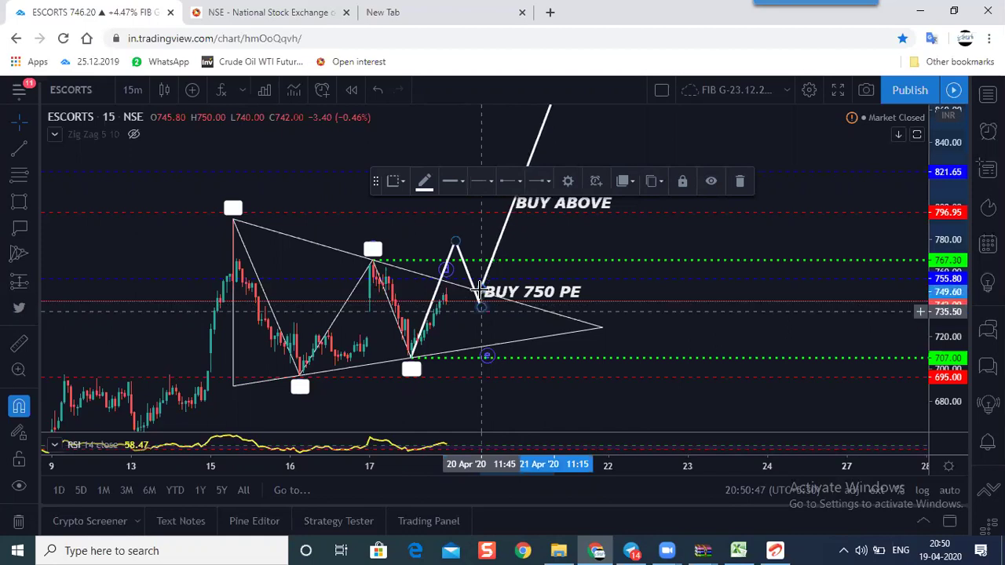
Move the BUY ABOVE text down beside the white path's first peak, near 780.
{"action": "left_click_drag", "start_coordinate": [554, 297], "coordinate": [628, 304]}
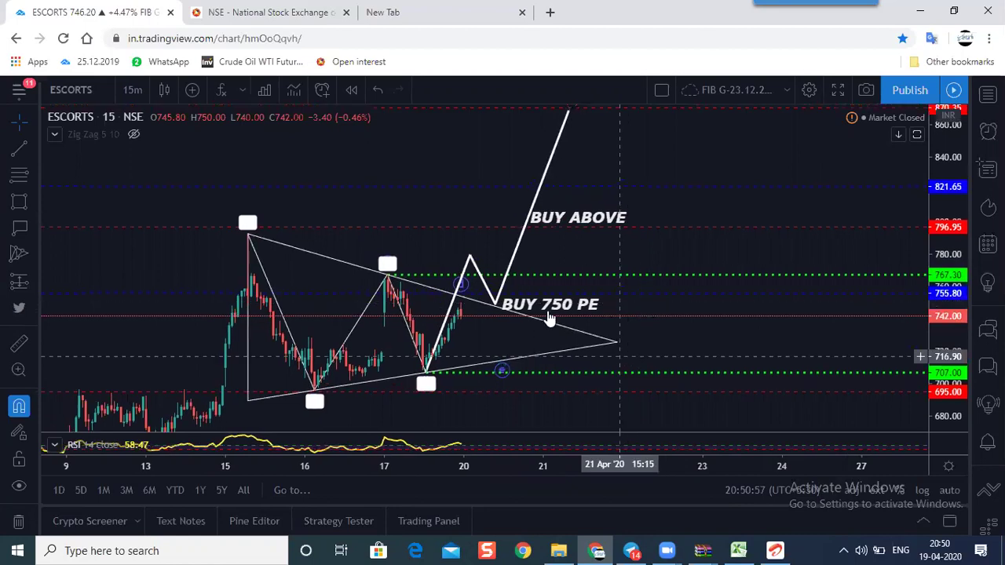
{"action": "left_click_drag", "start_coordinate": [558, 237], "coordinate": [498, 255]}
{"action": "left_click_drag", "start_coordinate": [518, 253], "coordinate": [542, 246]}
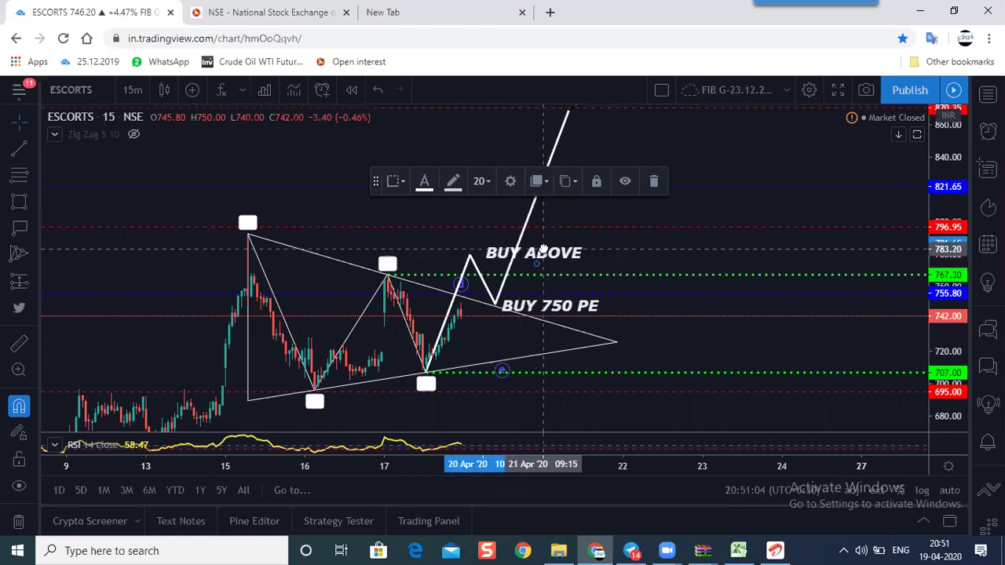
{"action": "left_click", "coordinate": [598, 229]}
Raise the path's first peak to about 795 and place the BUY ABOVE text beside it on the 796.95 line.
{"action": "left_click", "coordinate": [469, 258]}
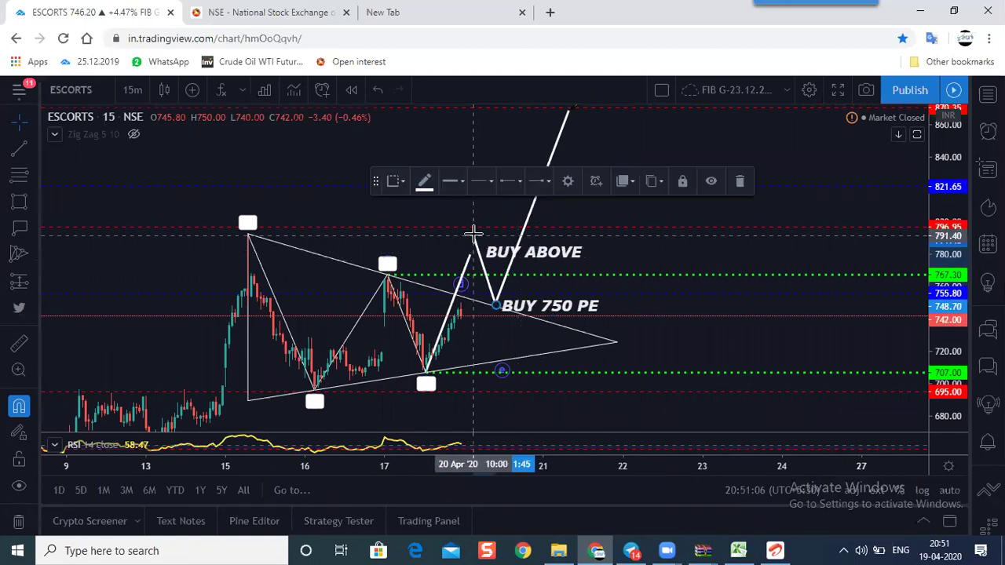
{"action": "left_click_drag", "start_coordinate": [471, 228], "coordinate": [466, 230]}
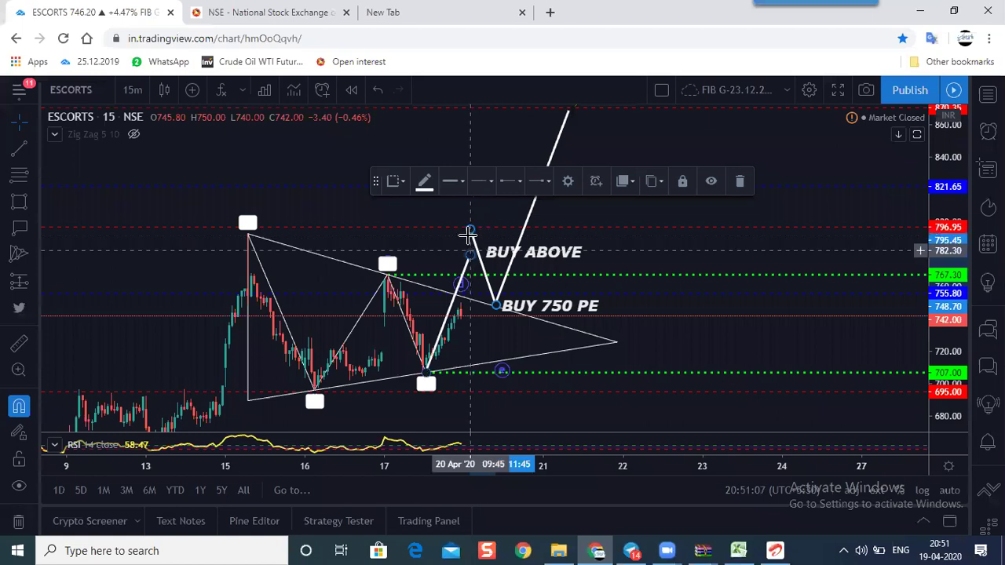
{"action": "left_click_drag", "start_coordinate": [559, 258], "coordinate": [560, 231]}
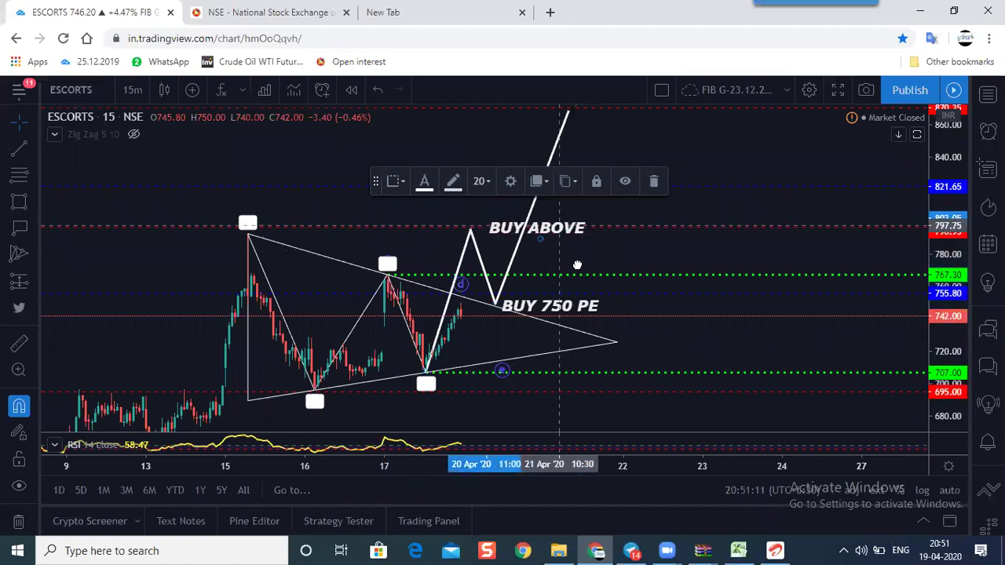
Lower the path's first peak to about 784 and place the BUY ABOVE text just above the 767.30 line, beside the last rising leg.
{"action": "key", "text": "ctrl+z"}
{"action": "left_click", "coordinate": [473, 241]}
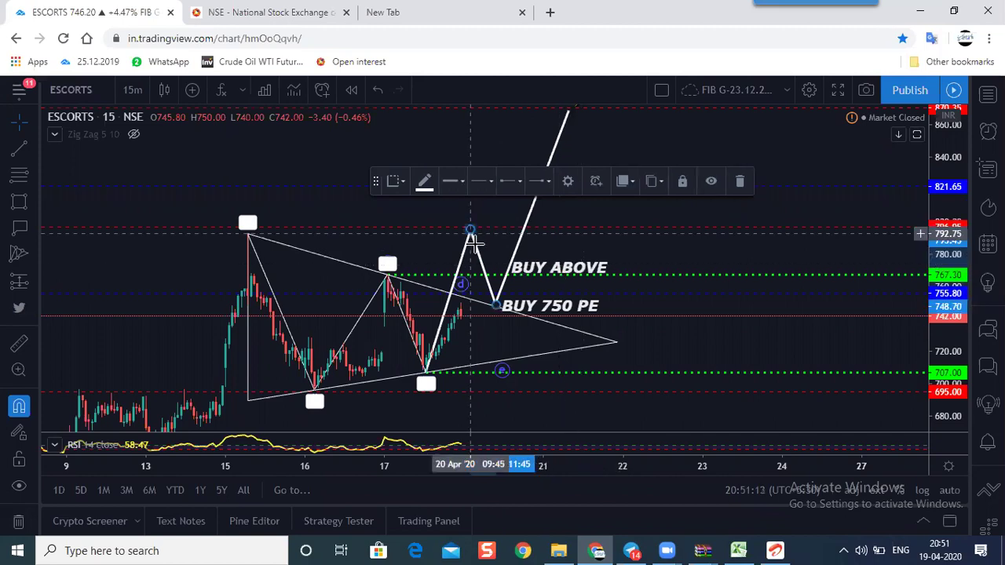
{"action": "left_click_drag", "start_coordinate": [479, 263], "coordinate": [473, 250]}
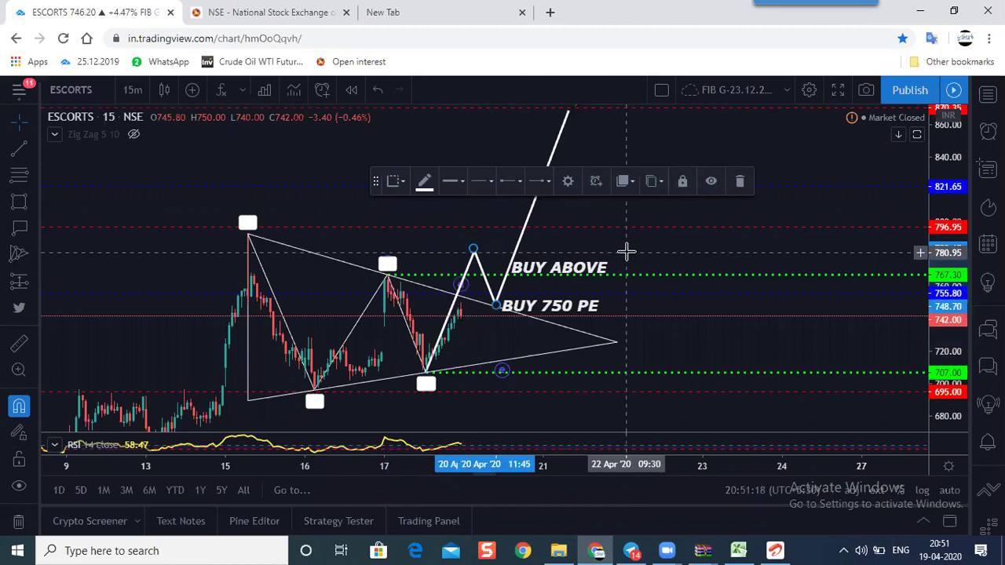
{"action": "left_click", "coordinate": [625, 251]}
{"action": "scroll", "coordinate": [625, 251], "scroll_direction": "up", "scroll_amount": 1}
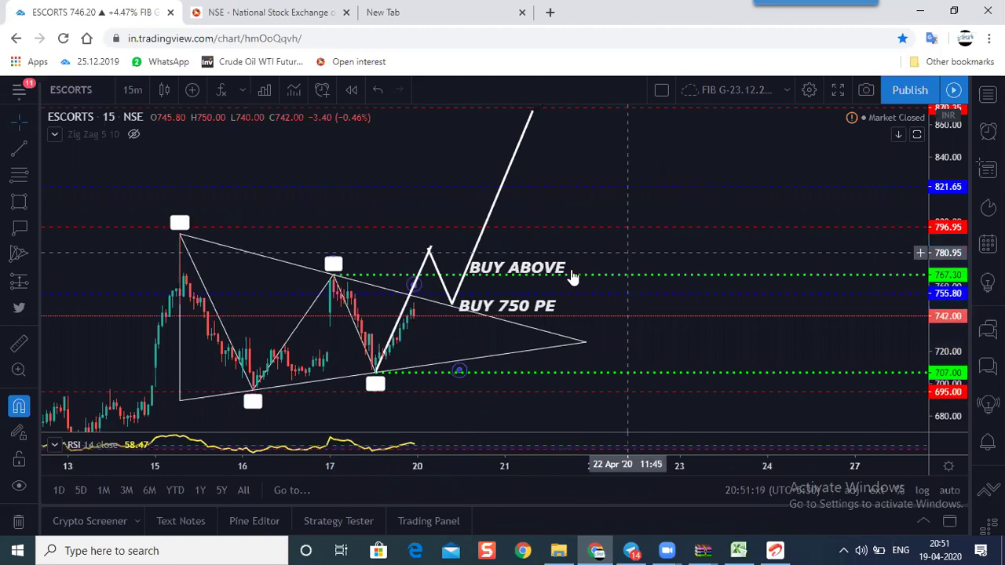
{"action": "left_click_drag", "start_coordinate": [560, 277], "coordinate": [563, 275]}
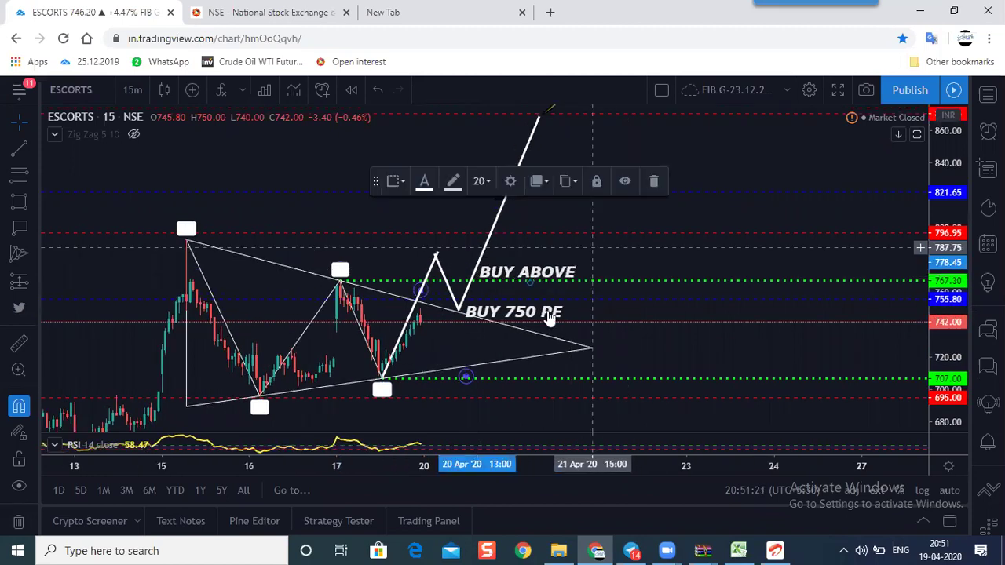
{"action": "left_click", "coordinate": [605, 253]}
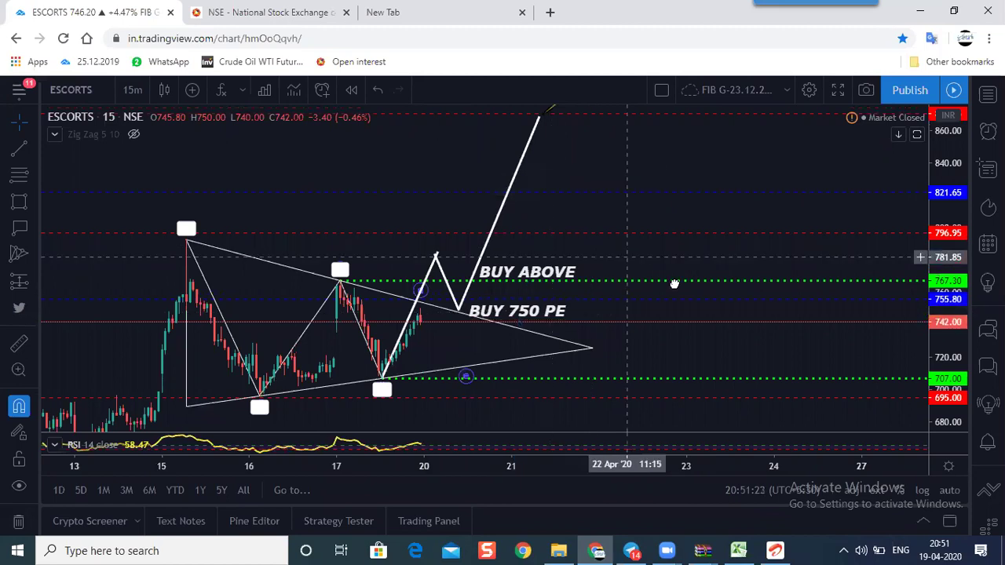
Show the chart in full screen and frame the triangle together with the whole path up to the 870.05 target label.
{"action": "left_click_drag", "start_coordinate": [674, 283], "coordinate": [692, 326]}
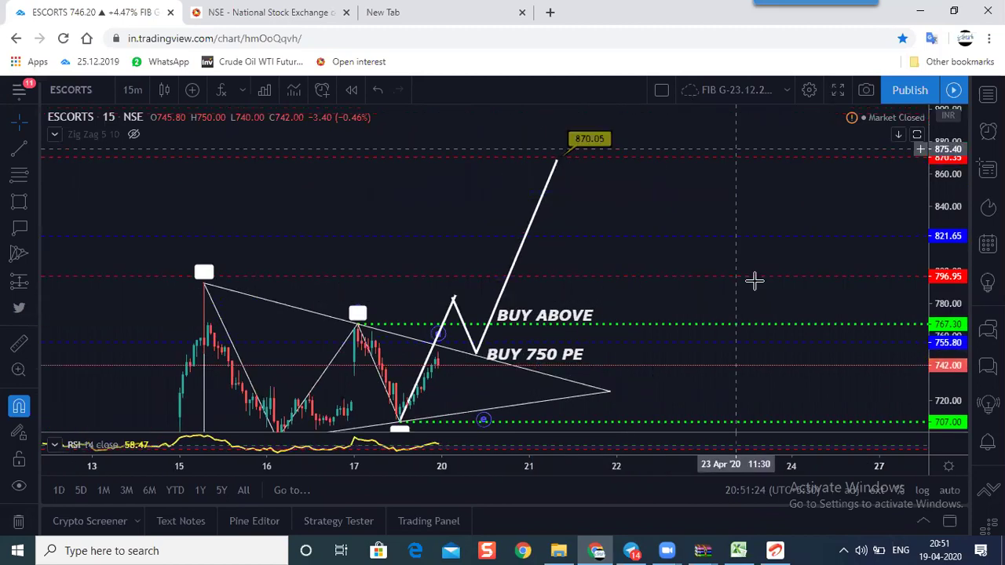
{"action": "left_click", "coordinate": [837, 90]}
{"action": "left_click_drag", "start_coordinate": [978, 232], "coordinate": [978, 278]}
{"action": "scroll", "coordinate": [735, 274], "scroll_direction": "up", "scroll_amount": 2}
{"action": "left_click_drag", "start_coordinate": [735, 274], "coordinate": [782, 215]}
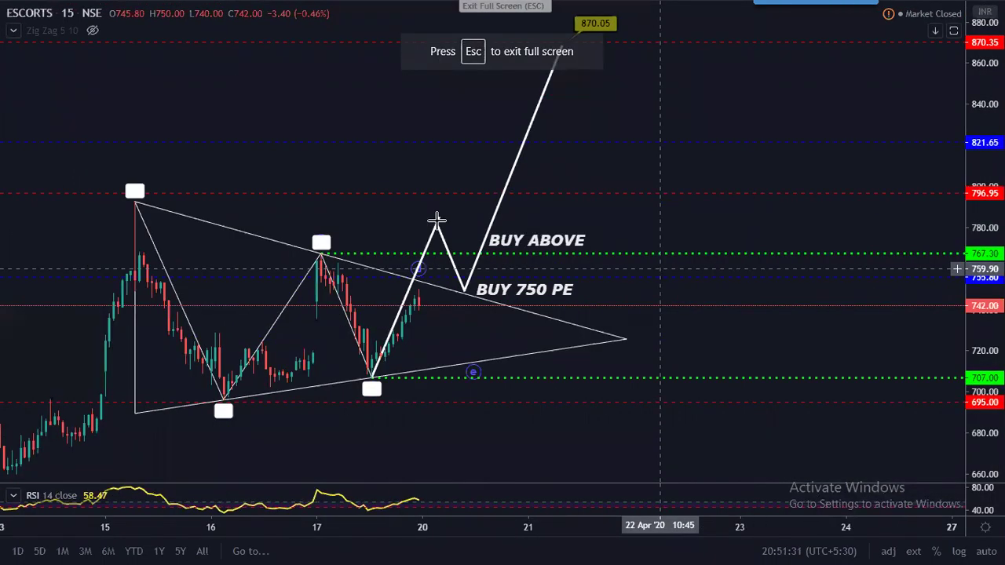
{"action": "left_click_drag", "start_coordinate": [608, 216], "coordinate": [606, 224]}
{"action": "left_click_drag", "start_coordinate": [547, 149], "coordinate": [541, 154]}
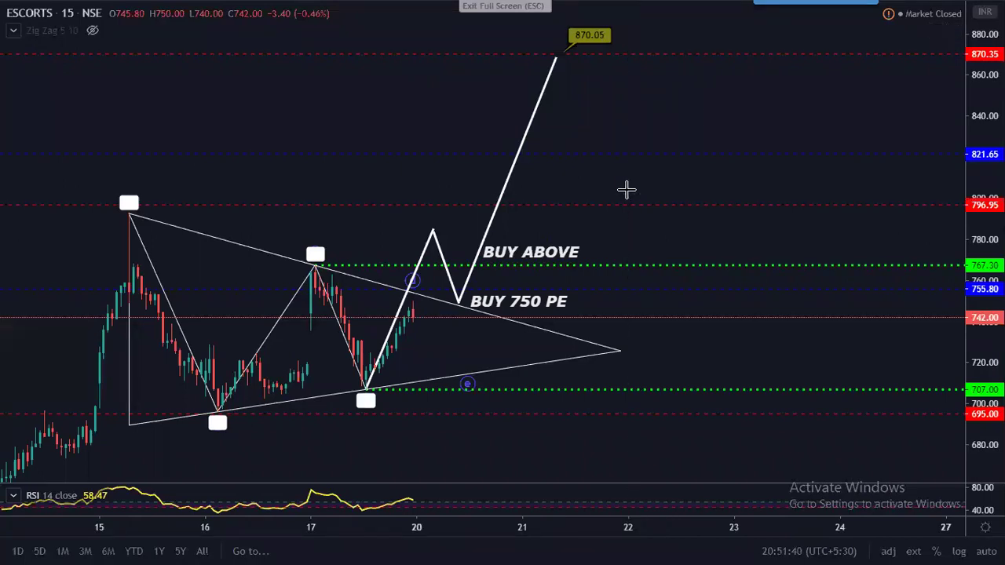
{"action": "left_click_drag", "start_coordinate": [721, 120], "coordinate": [771, 156]}
{"action": "scroll", "coordinate": [613, 102], "scroll_direction": "up", "scroll_amount": 2}
{"action": "left_click_drag", "start_coordinate": [613, 103], "coordinate": [730, 111]}
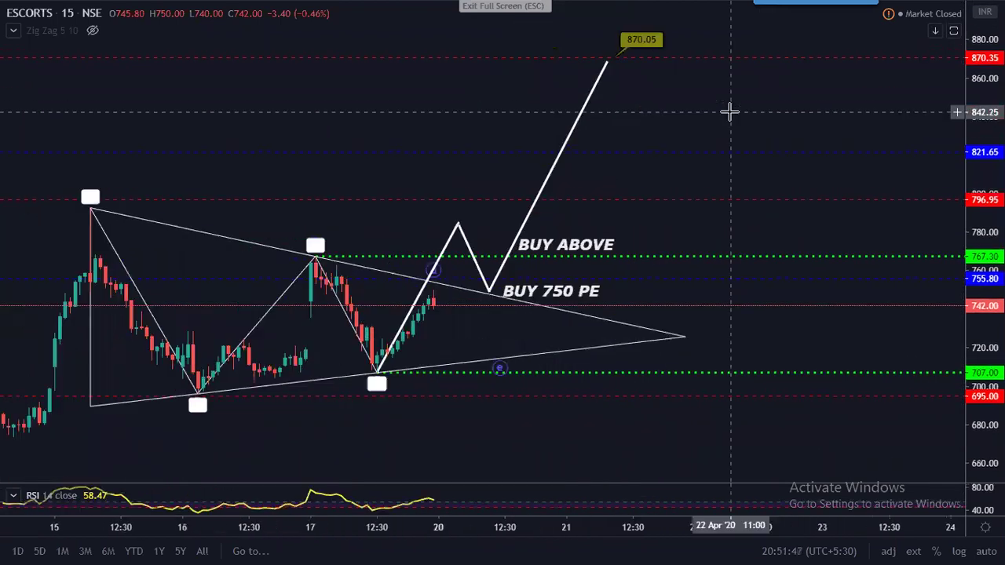
Adjust the last leg's start at the pullback low and nudge the BUY ABOVE and BUY 750 PE texts slightly clear of it.
{"action": "left_click", "coordinate": [463, 234]}
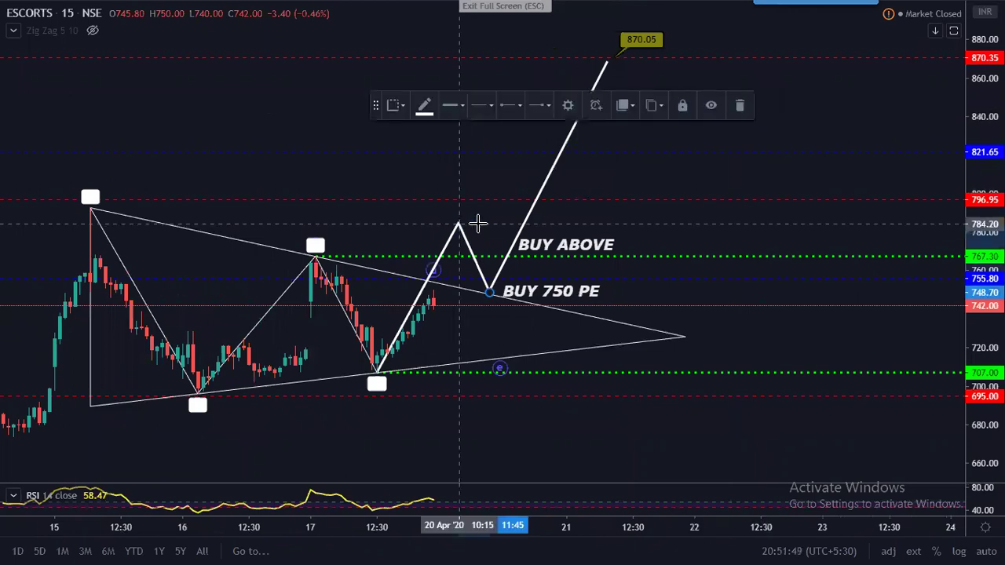
{"action": "left_click", "coordinate": [480, 235]}
{"action": "left_click_drag", "start_coordinate": [491, 294], "coordinate": [495, 295]}
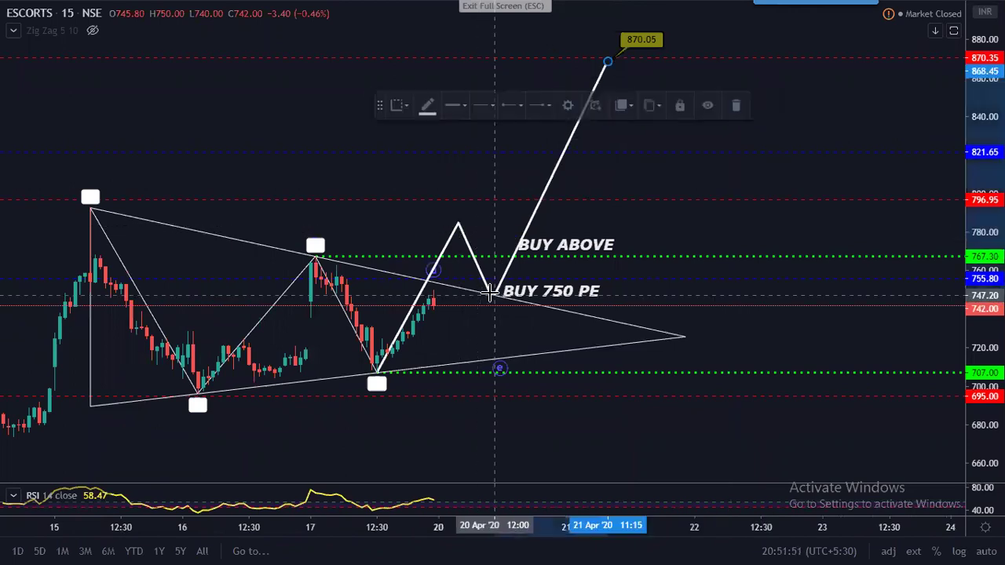
{"action": "left_click_drag", "start_coordinate": [589, 246], "coordinate": [598, 245]}
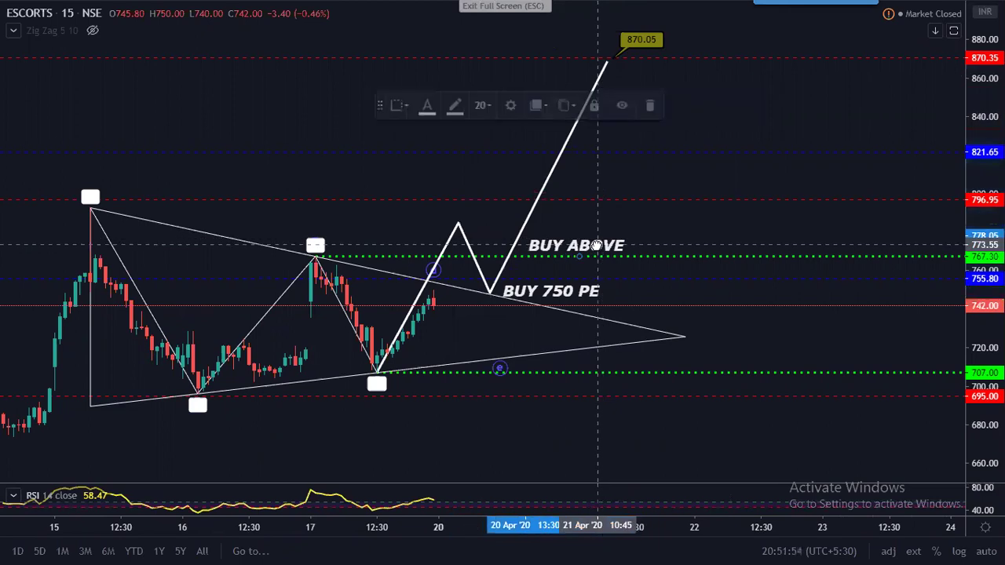
{"action": "left_click_drag", "start_coordinate": [584, 289], "coordinate": [590, 290]}
Take a snapshot of the framed ESCORTS chart, copy its image link and exit full screen.
{"action": "mouse_move", "coordinate": [643, 237]}
{"action": "left_mouse_down"}
{"action": "mouse_move", "coordinate": [650, 220]}
{"action": "mouse_move", "coordinate": [636, 219]}
{"action": "left_mouse_up"}
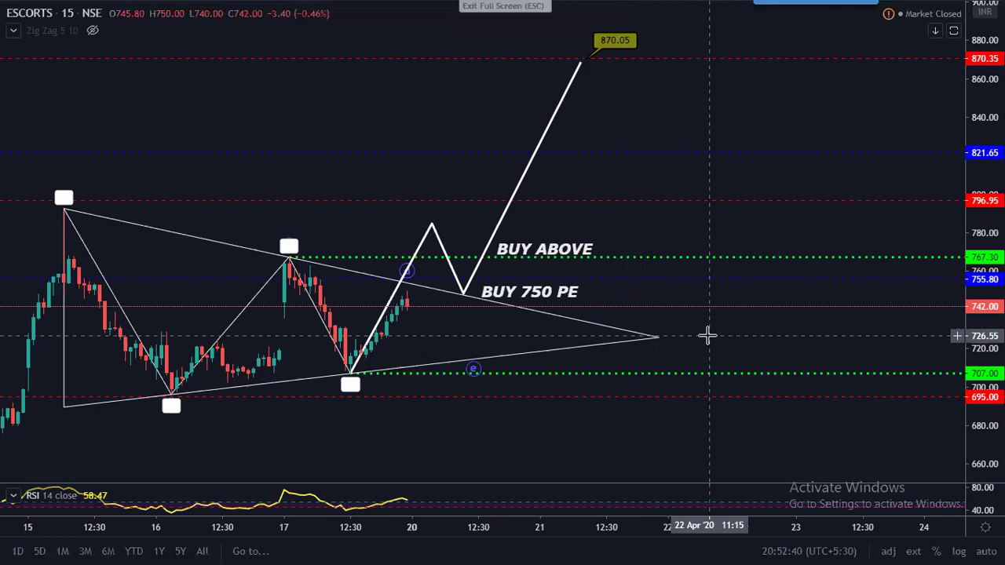
{"action": "scroll", "coordinate": [708, 335], "scroll_direction": "down", "scroll_amount": 1}
{"action": "scroll", "coordinate": [710, 337], "scroll_direction": "down", "scroll_amount": 1}
{"action": "left_click_drag", "start_coordinate": [773, 328], "coordinate": [787, 346]}
{"action": "scroll", "coordinate": [751, 336], "scroll_direction": "up", "scroll_amount": 1}
{"action": "left_click_drag", "start_coordinate": [978, 343], "coordinate": [968, 327]}
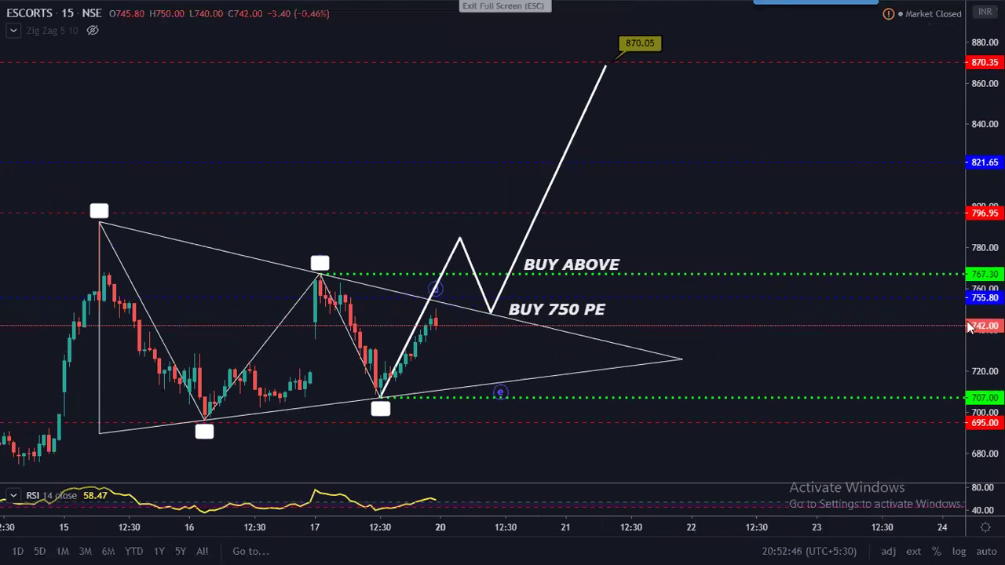
{"action": "scroll", "coordinate": [853, 118], "scroll_direction": "down", "scroll_amount": 1}
{"action": "left_click_drag", "start_coordinate": [852, 119], "coordinate": [832, 126]}
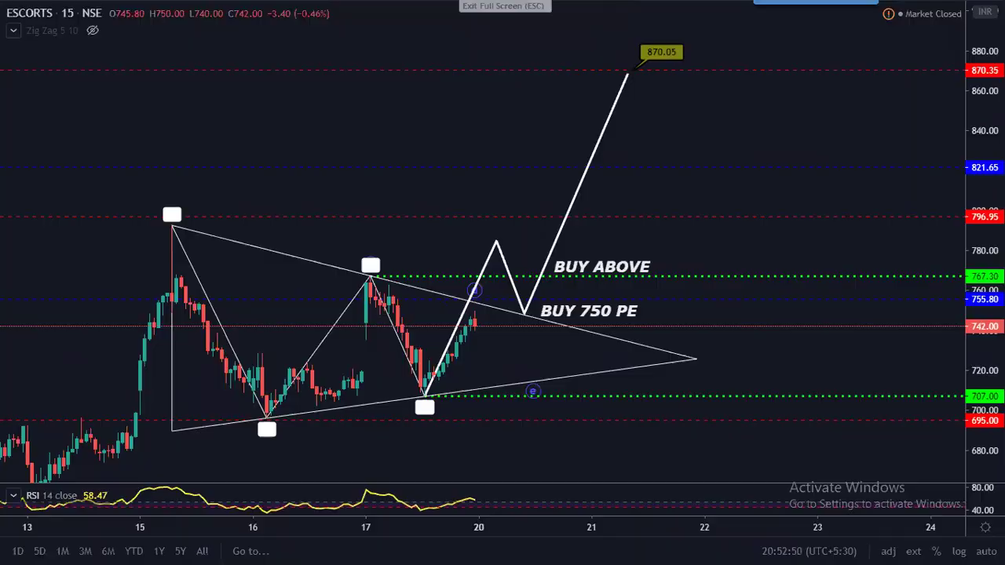
{"action": "key", "text": "alt+s"}
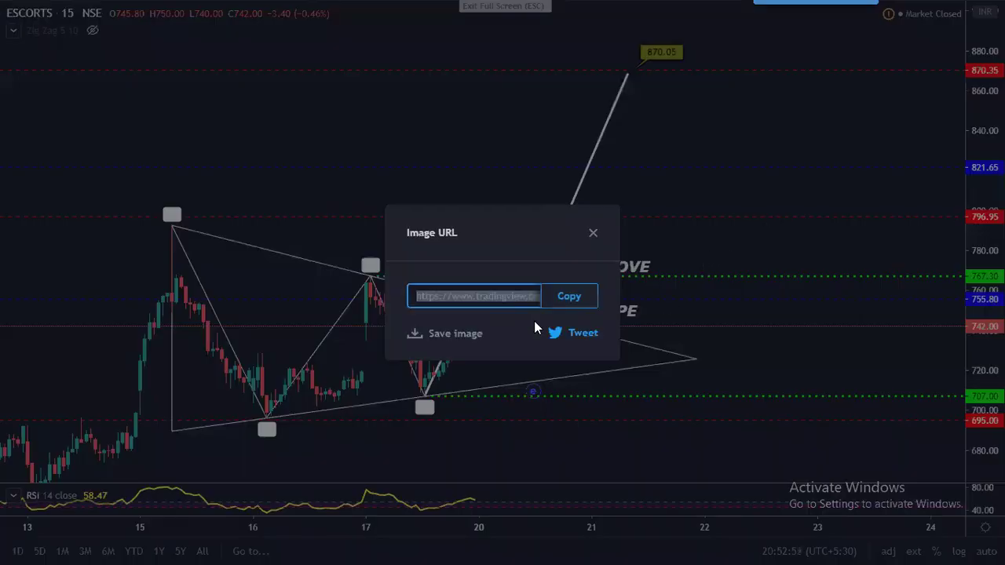
{"action": "left_click", "coordinate": [564, 299]}
{"action": "key", "text": "Escape"}
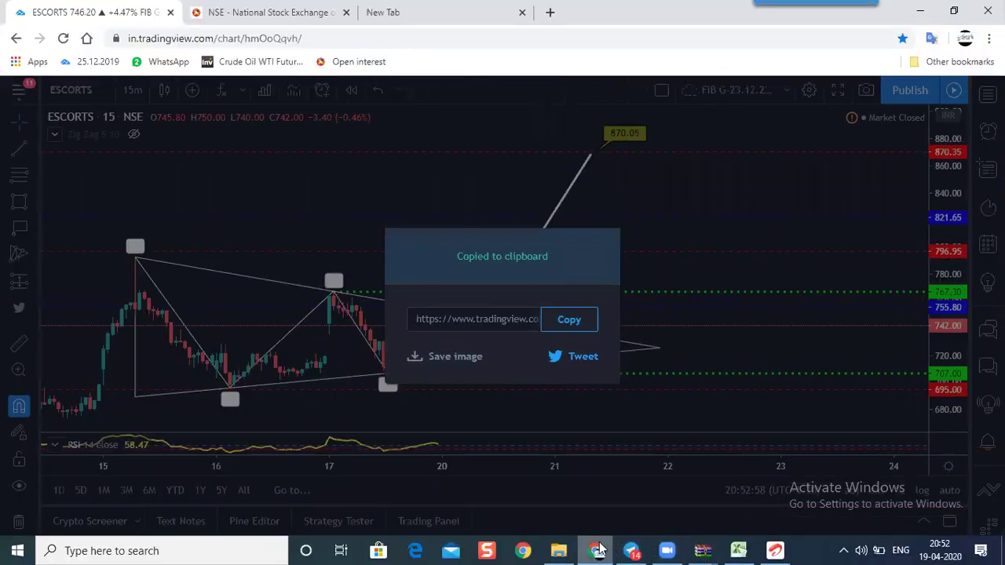
Switch to Telegram and look at the option chain photos received in the two direct chats below the channel.
{"action": "left_click", "coordinate": [629, 548]}
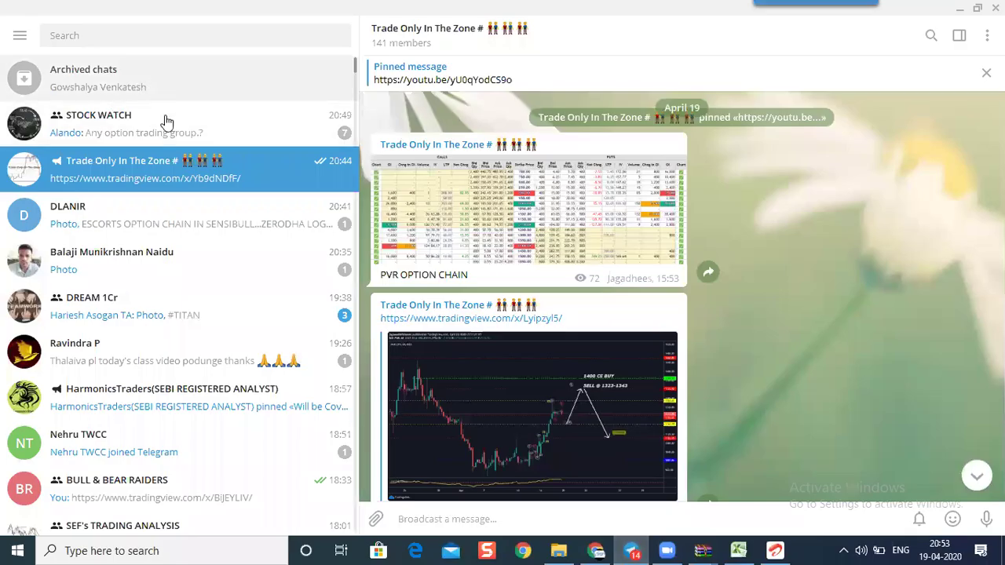
{"action": "scroll", "coordinate": [133, 217], "scroll_direction": "down", "scroll_amount": 1}
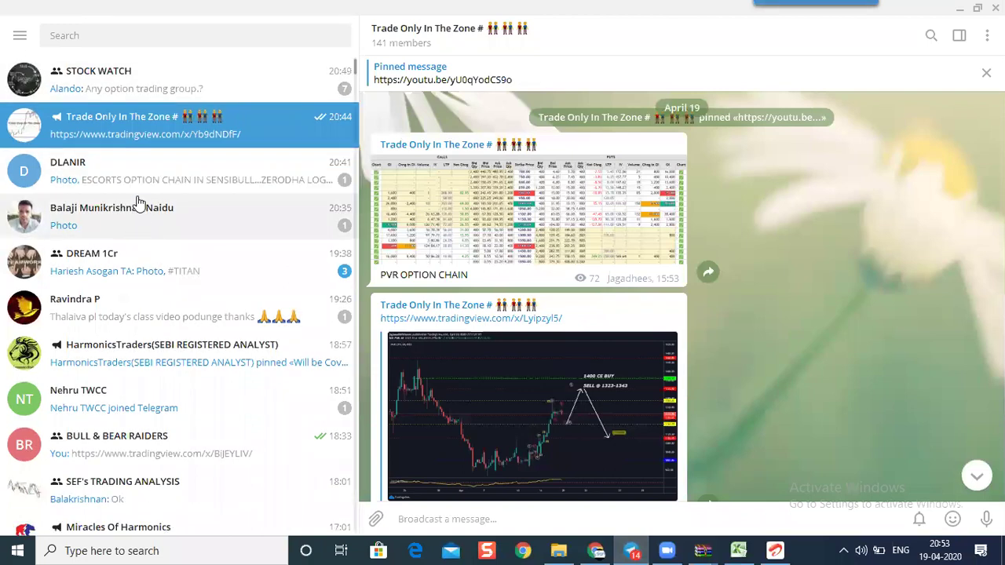
{"action": "left_click", "coordinate": [149, 183]}
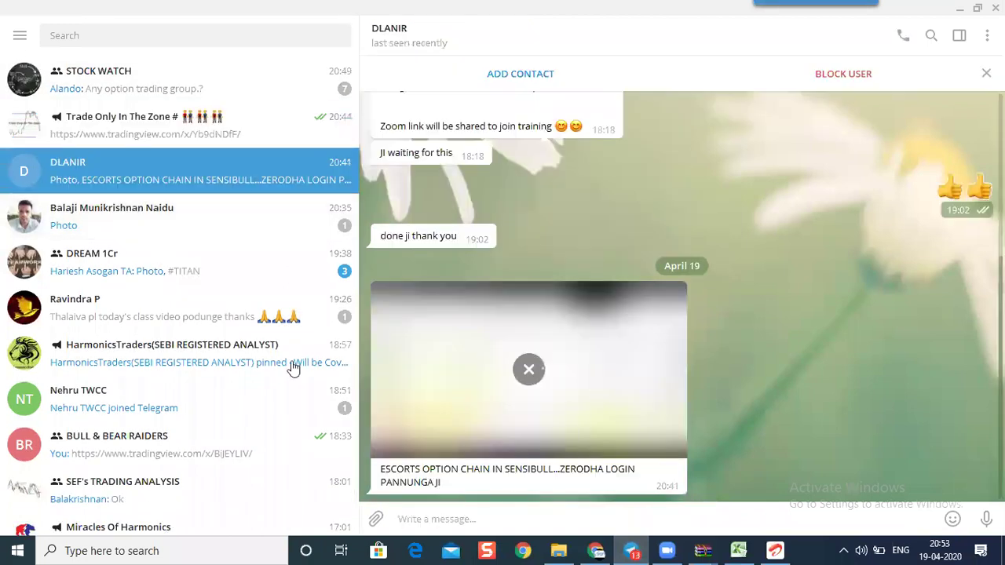
{"action": "key", "text": "ctrl+Tab"}
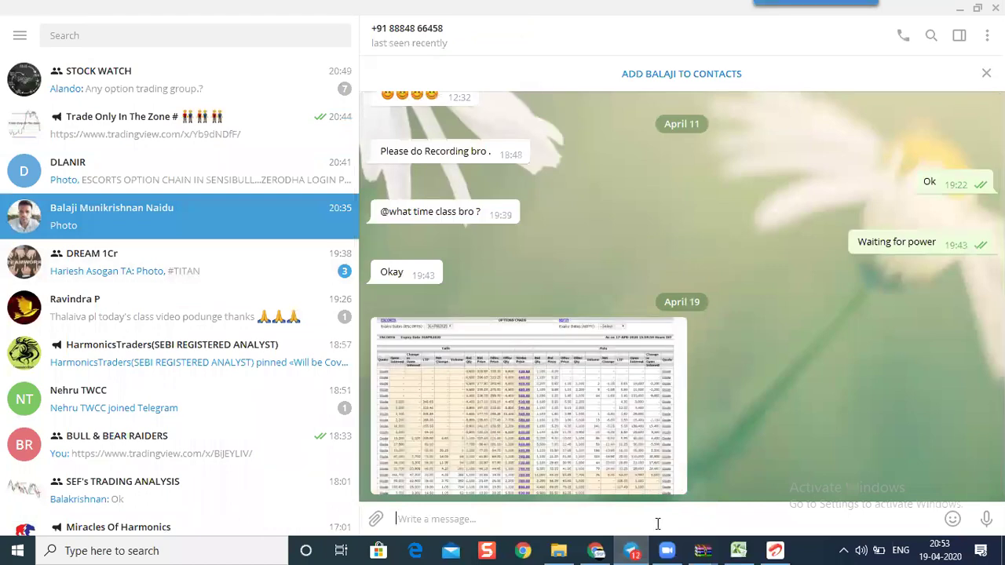
Post the copied ESCORTS chart snapshot link in the Trade Only In The Zone channel on Telegram.
{"action": "left_click", "coordinate": [597, 550]}
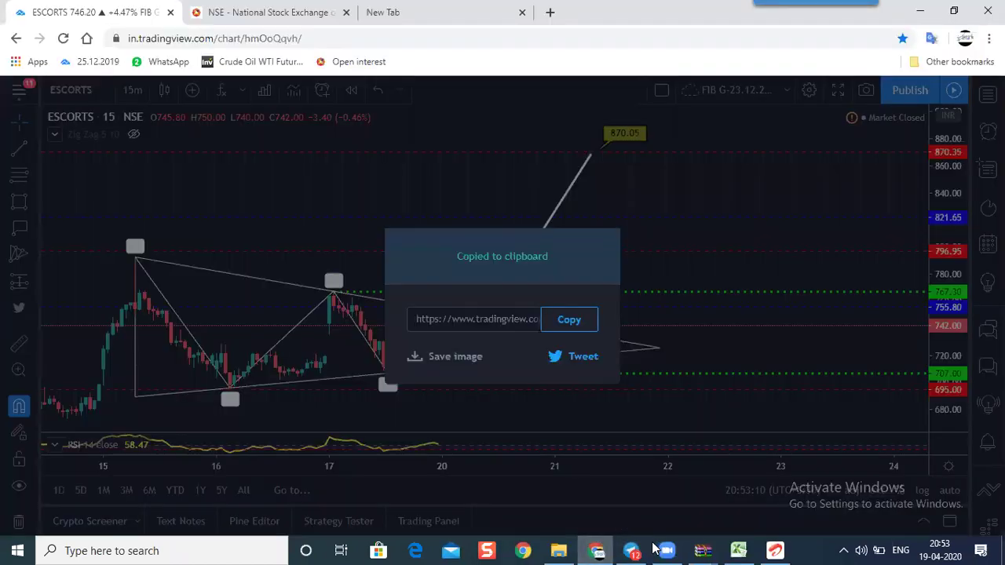
{"action": "left_click", "coordinate": [632, 551]}
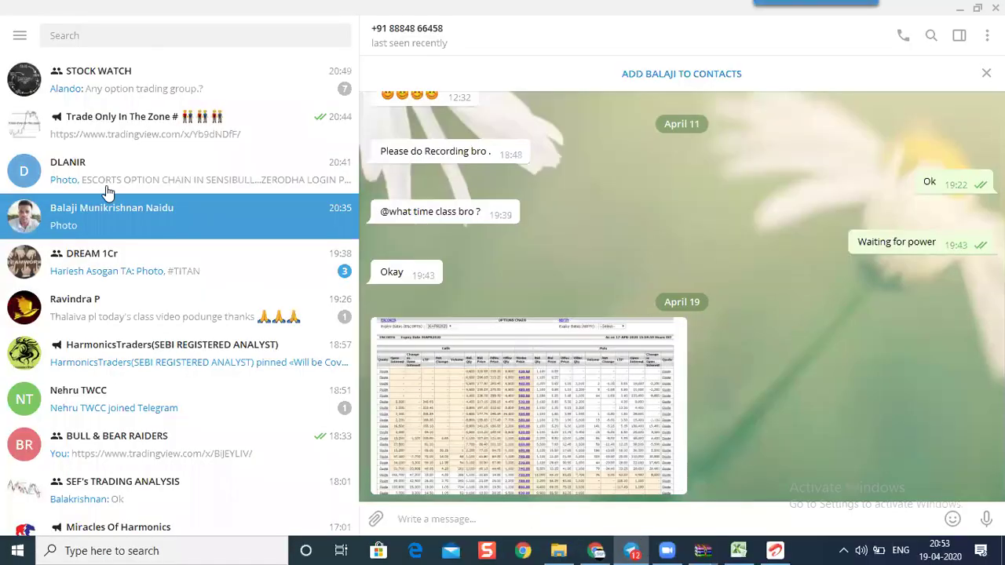
{"action": "left_click", "coordinate": [131, 126]}
{"action": "key", "text": "ctrl+v"}
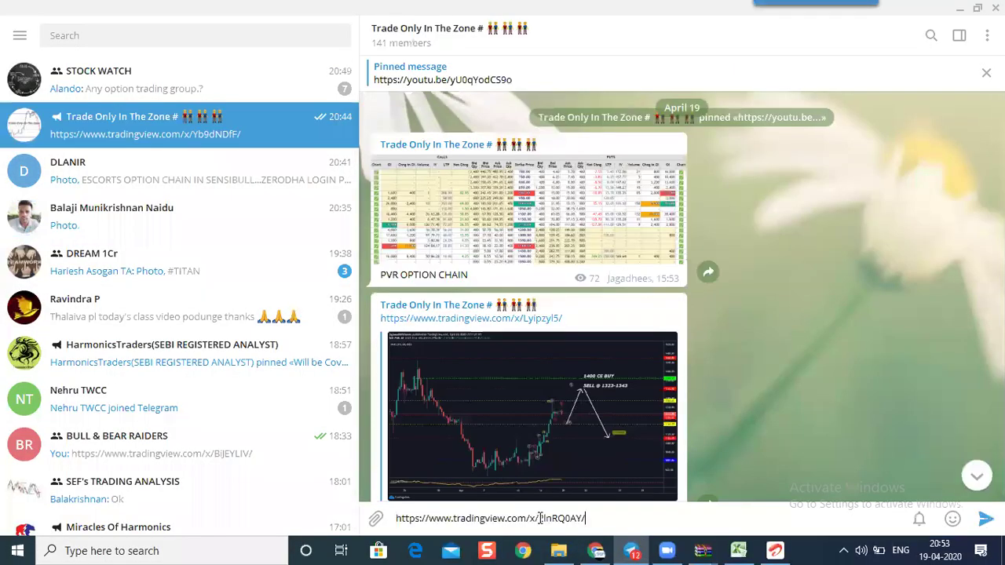
{"action": "key", "text": "Return"}
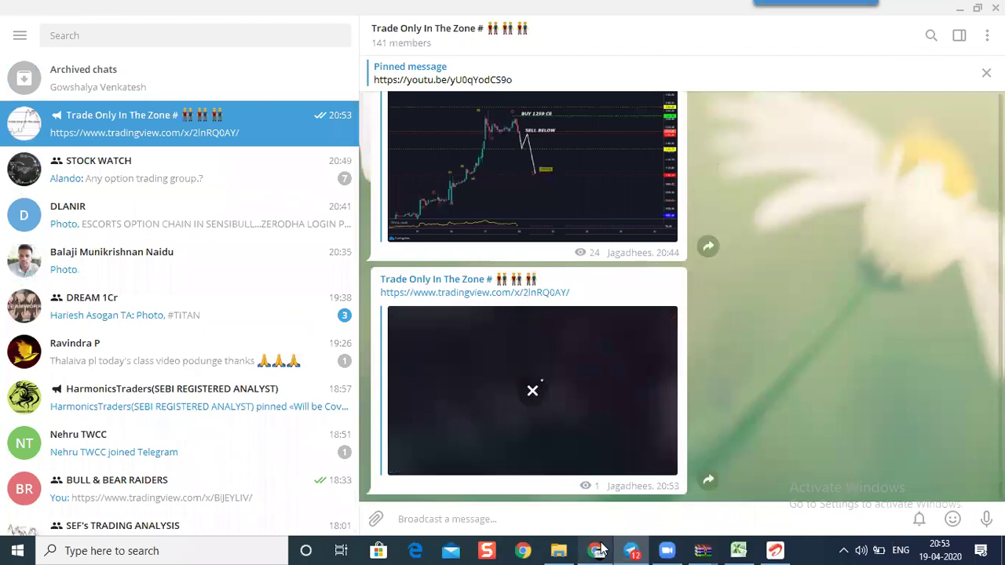
Switch to the NSE site in Chrome, look up the Escorts Limited quote and try to open its option chain.
{"action": "left_click", "coordinate": [596, 550]}
{"action": "left_click", "coordinate": [248, 8]}
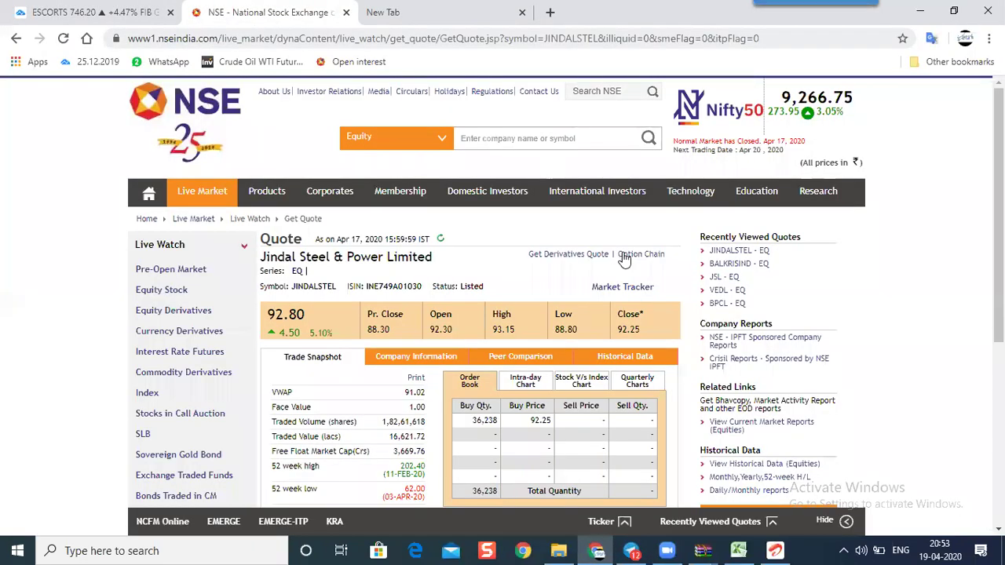
{"action": "left_click", "coordinate": [530, 140]}
{"action": "type", "text": "ESCORT"}
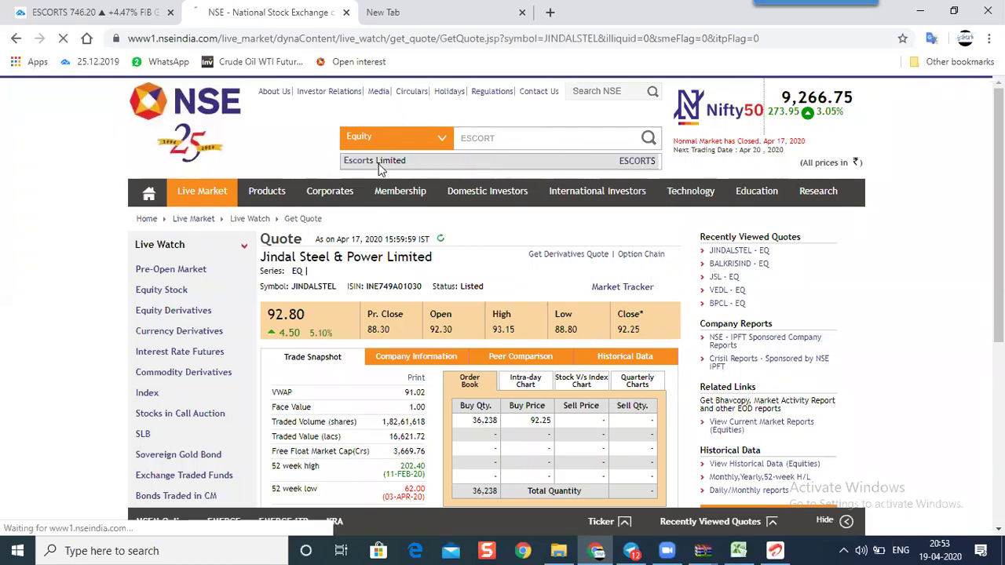
{"action": "left_click", "coordinate": [498, 161]}
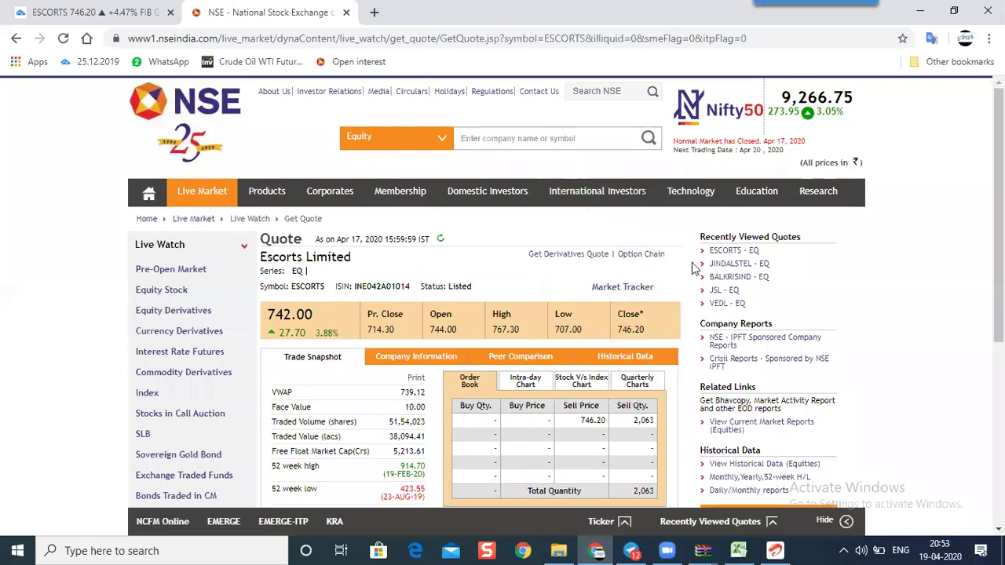
{"action": "left_click", "coordinate": [648, 258]}
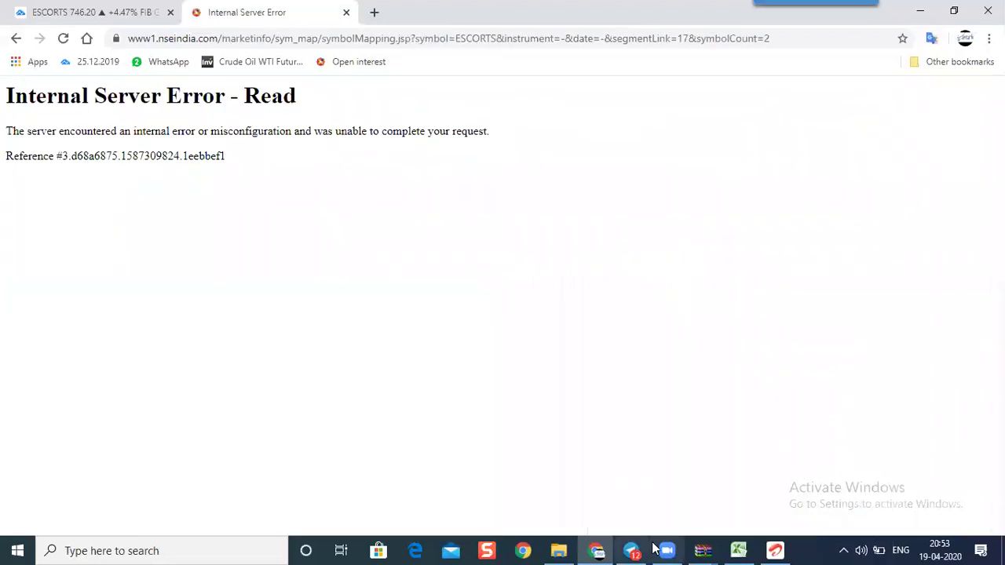
Switch to Telegram and look at the ESCORTS option chain photo received in the direct chat, closing the enlarged view.
{"action": "left_click", "coordinate": [634, 550]}
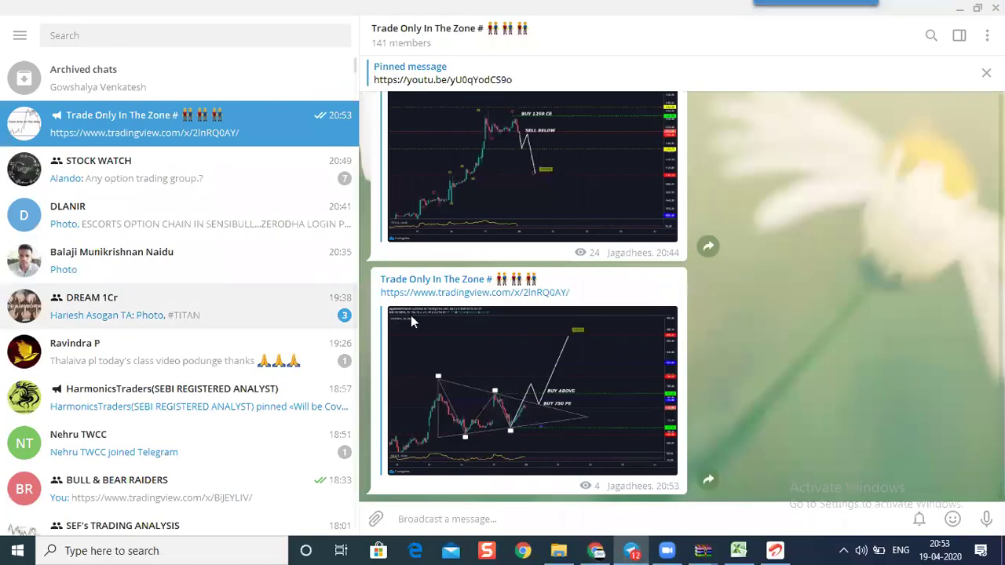
{"action": "left_click", "coordinate": [111, 259]}
{"action": "left_click", "coordinate": [497, 370]}
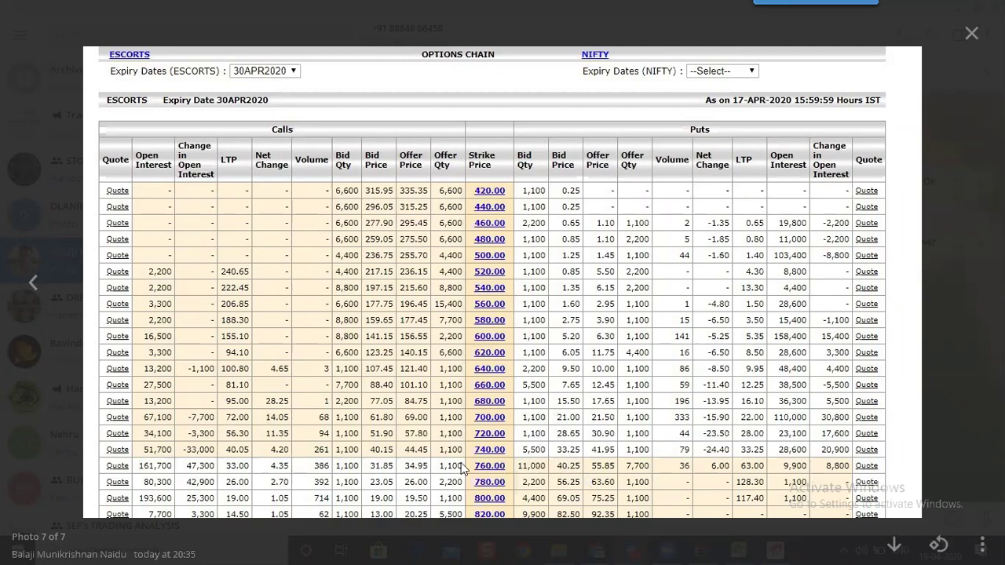
{"action": "left_click", "coordinate": [971, 33]}
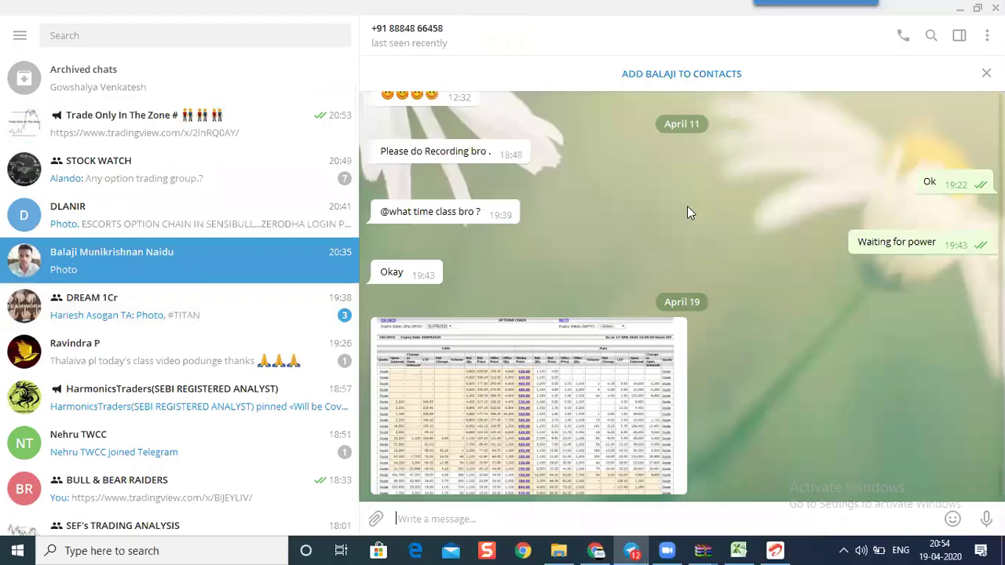
Switch back to Chrome, reload the failed option chain page and open the bookmarked Open interest page.
{"action": "left_click", "coordinate": [597, 549]}
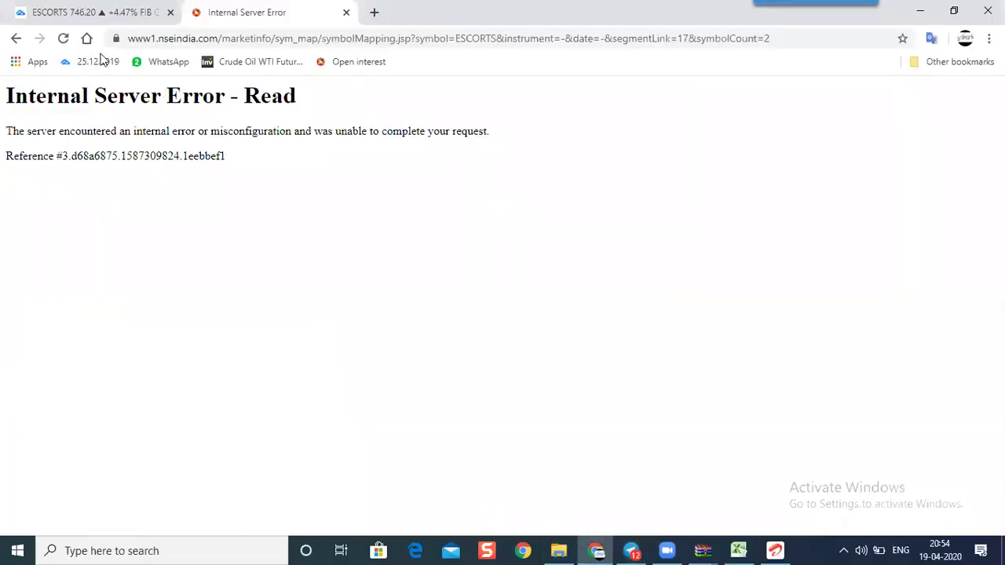
{"action": "left_click", "coordinate": [63, 38]}
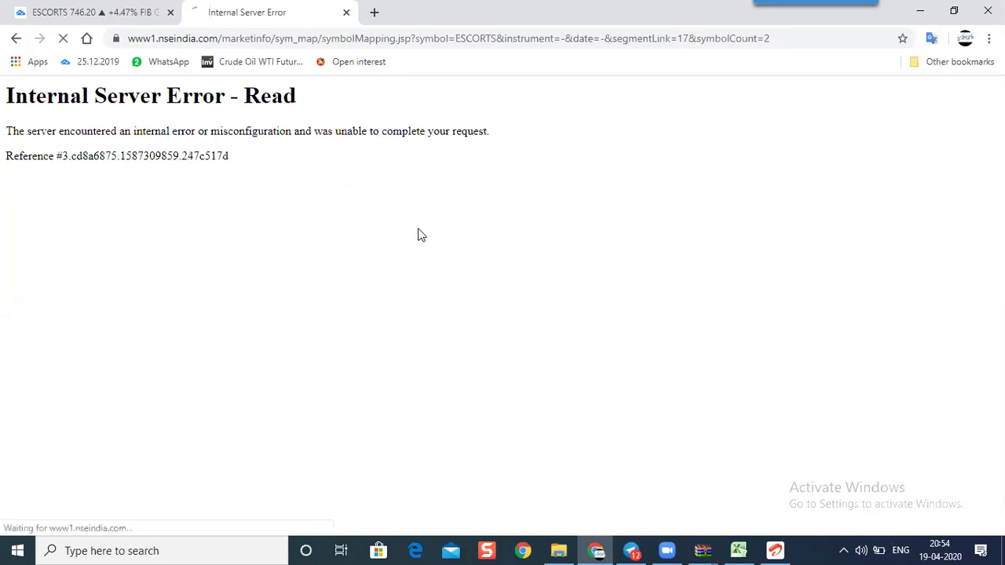
{"action": "left_click", "coordinate": [355, 62]}
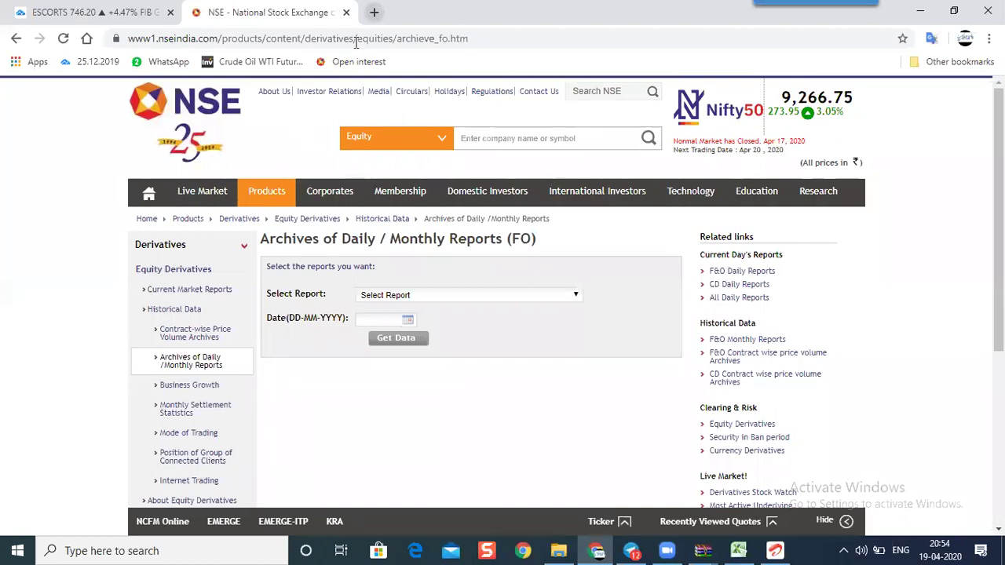
Look up NSE in a new tab and open the suggested National Stock Exchange of India page.
{"action": "left_click", "coordinate": [374, 11]}
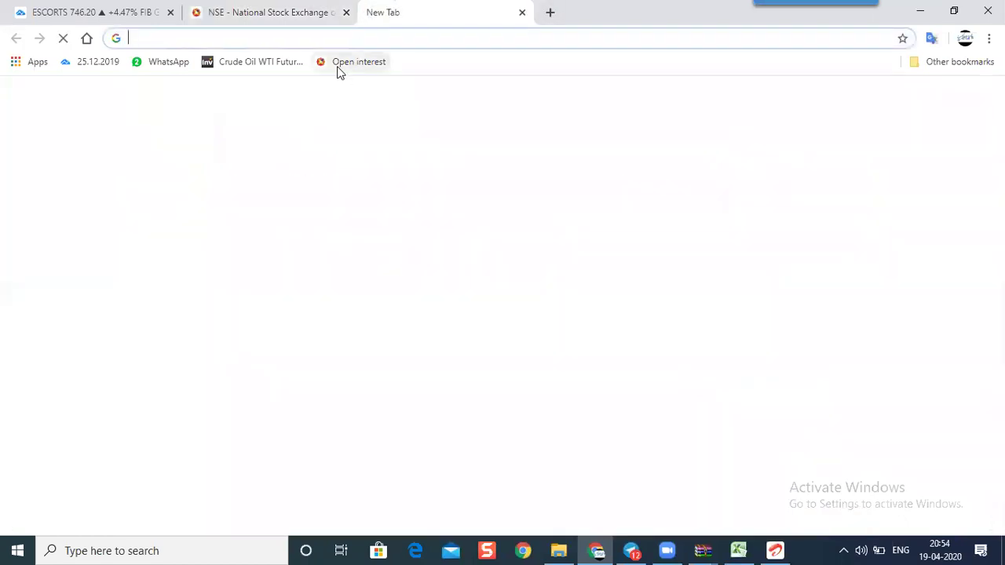
{"action": "type", "text": "NES"}
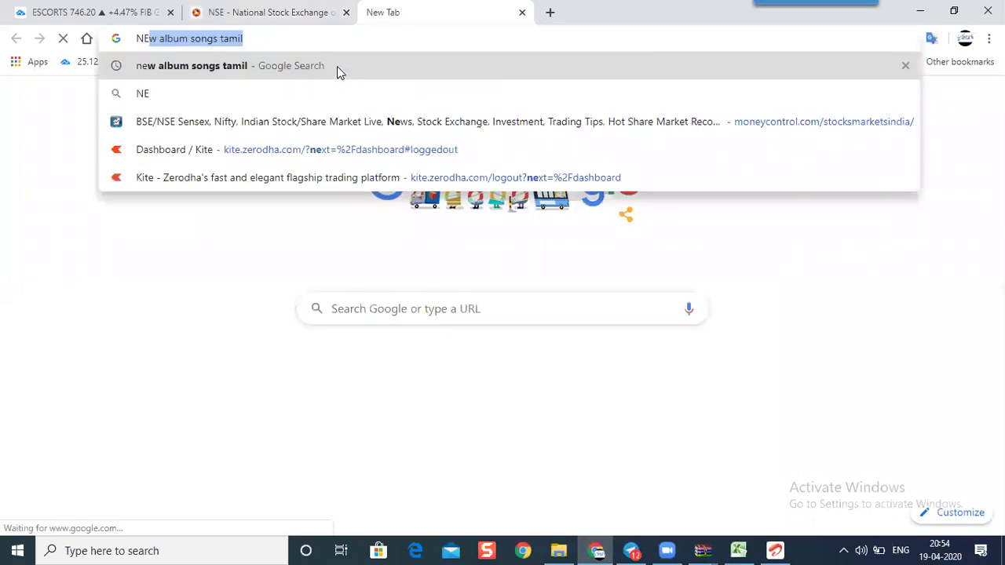
{"action": "key", "text": "BackSpace"}
{"action": "key", "text": "BackSpace"}
{"action": "type", "text": "SE I"}
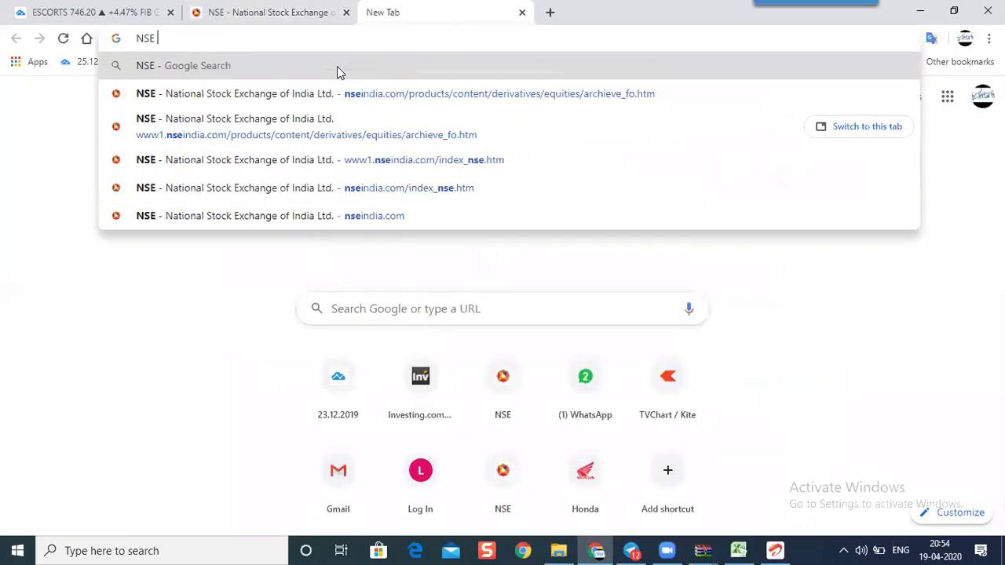
{"action": "left_click", "coordinate": [340, 103]}
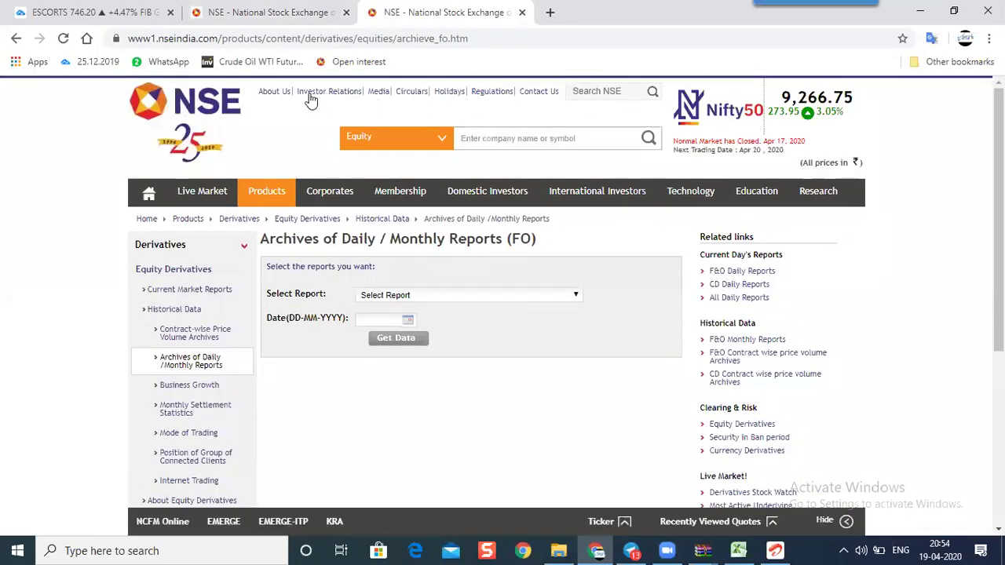
Look through the Equities Derivatives page on the NSE site and close its tab.
{"action": "mouse_move", "coordinate": [267, 197]}
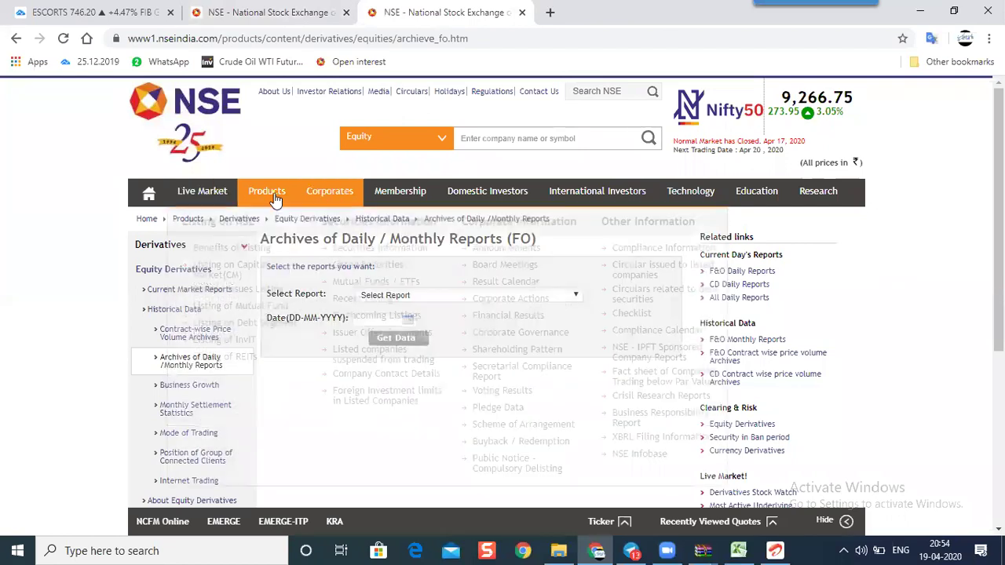
{"action": "left_click", "coordinate": [359, 250]}
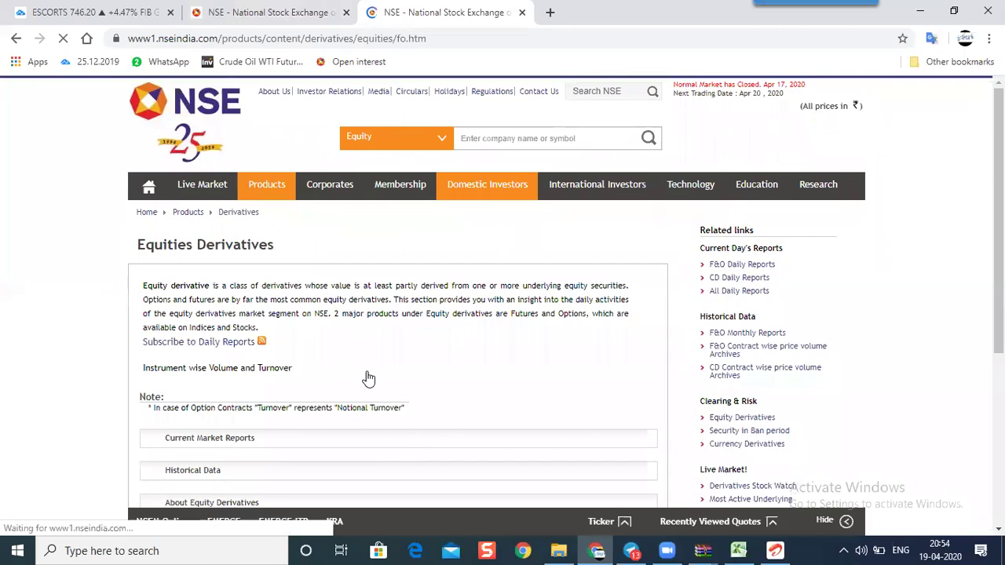
{"action": "scroll", "coordinate": [259, 408], "scroll_direction": "down", "scroll_amount": 3}
{"action": "scroll", "coordinate": [255, 345], "scroll_direction": "up", "scroll_amount": 2}
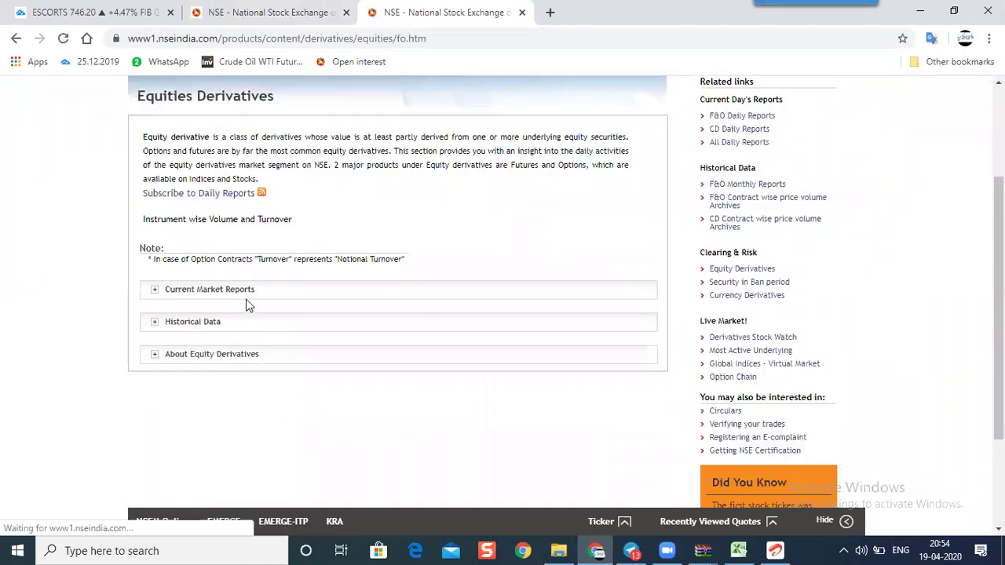
{"action": "scroll", "coordinate": [329, 245], "scroll_direction": "up", "scroll_amount": 2}
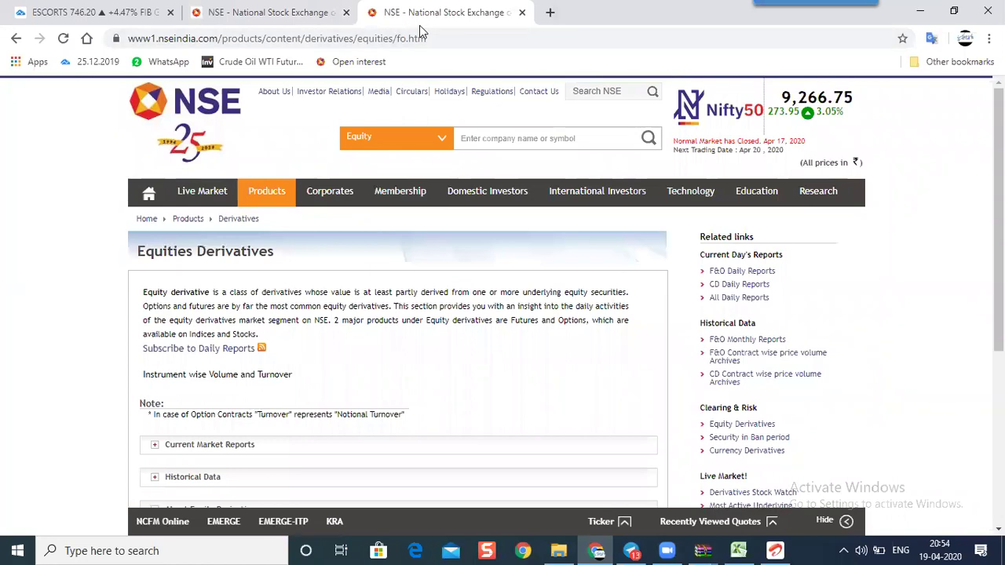
{"action": "left_click", "coordinate": [522, 13]}
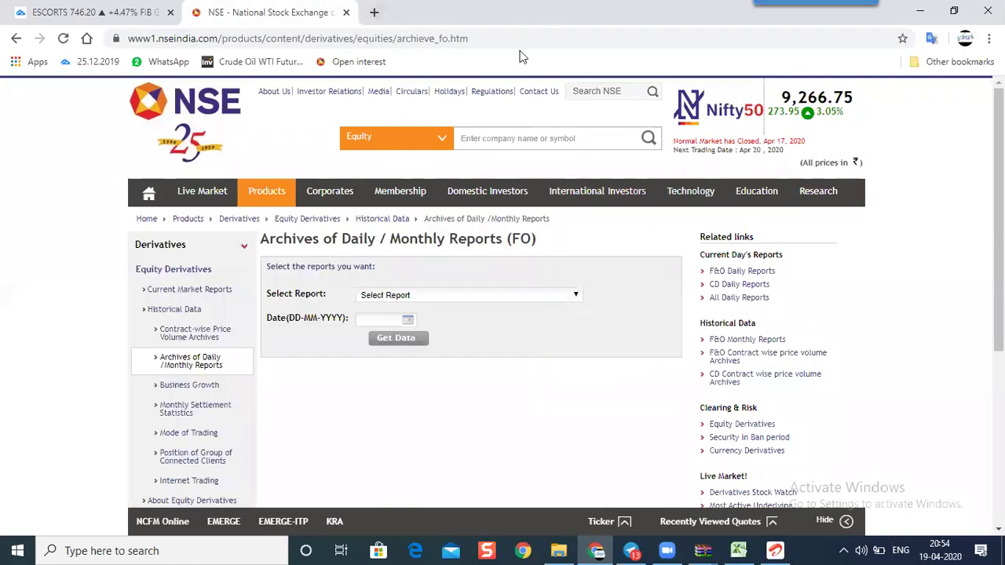
Open the NSE site in a new tab from the suggestions for "NSE IN".
{"action": "key", "text": "ctrl+t"}
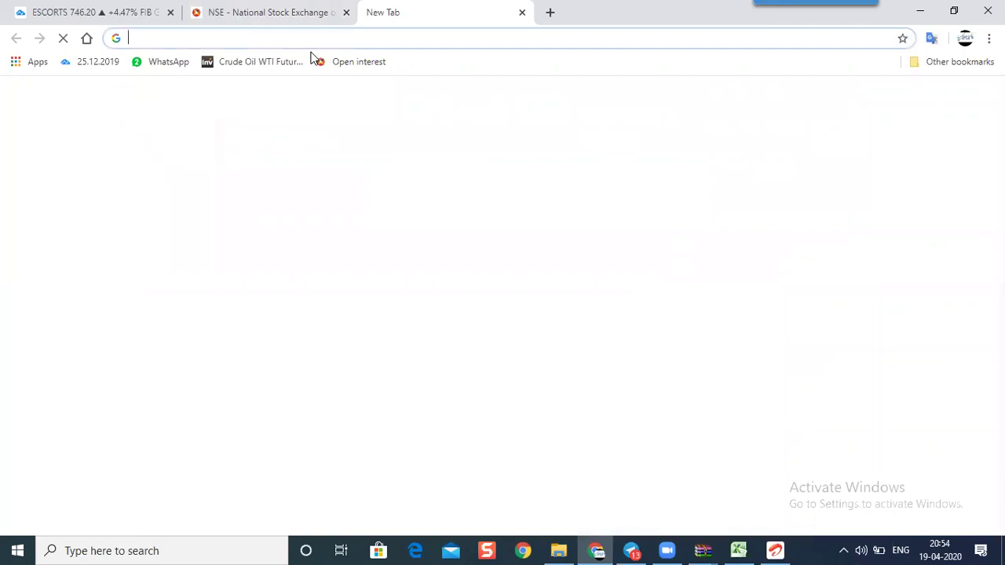
{"action": "type", "text": "NSE IN"}
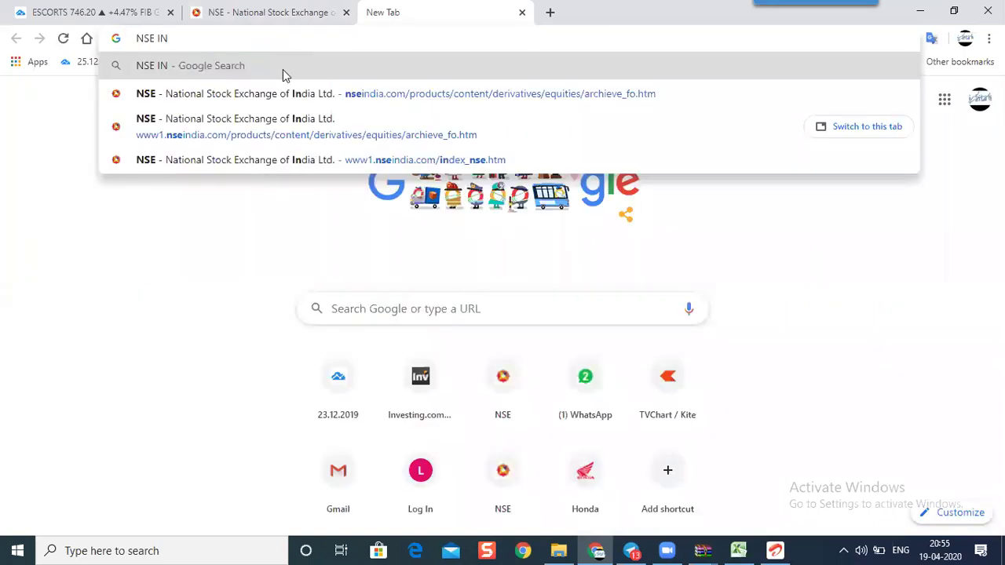
{"action": "left_click", "coordinate": [281, 117]}
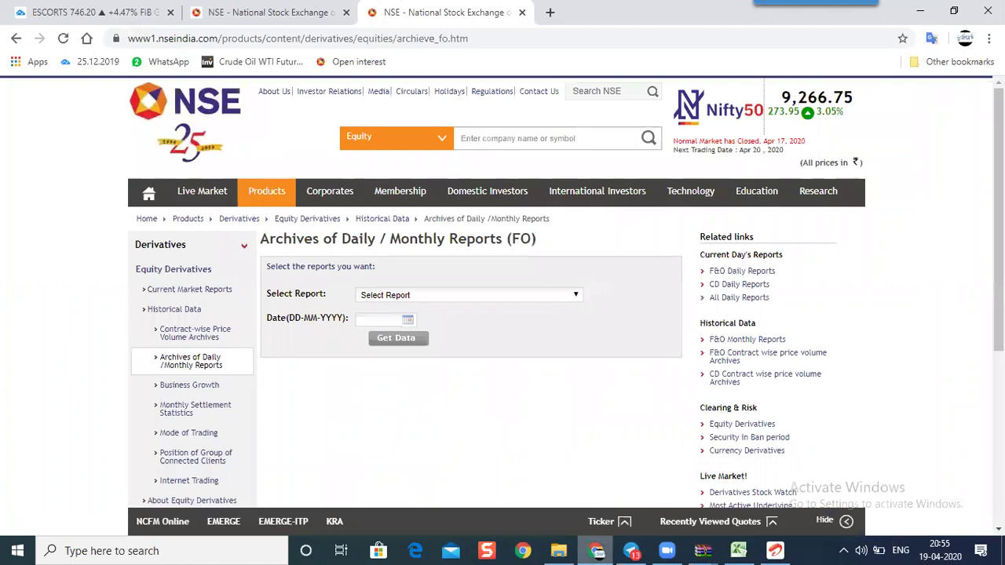
Try the NSE site under another Chrome profile and close the extra browser windows.
{"action": "left_click", "coordinate": [965, 38]}
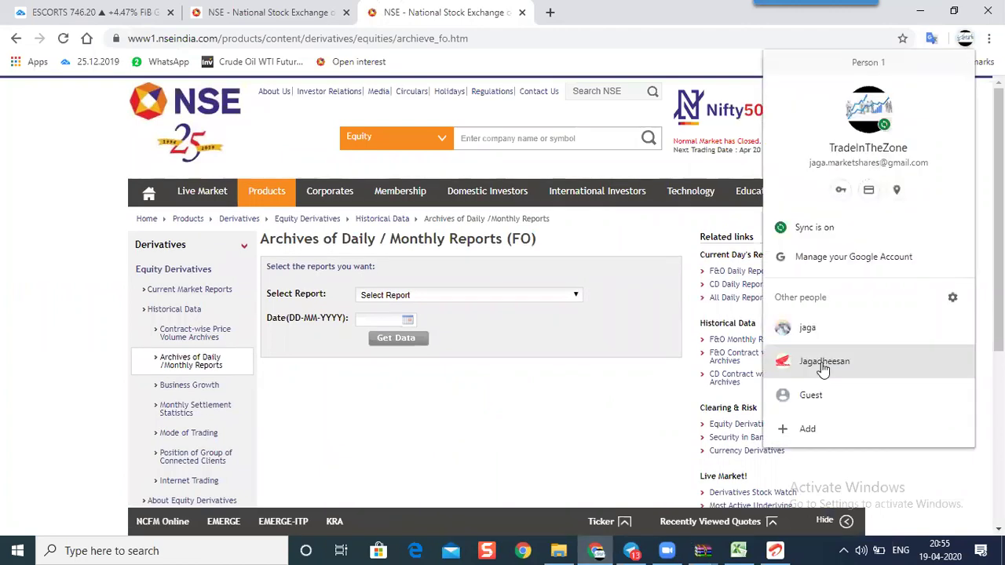
{"action": "left_click", "coordinate": [808, 361]}
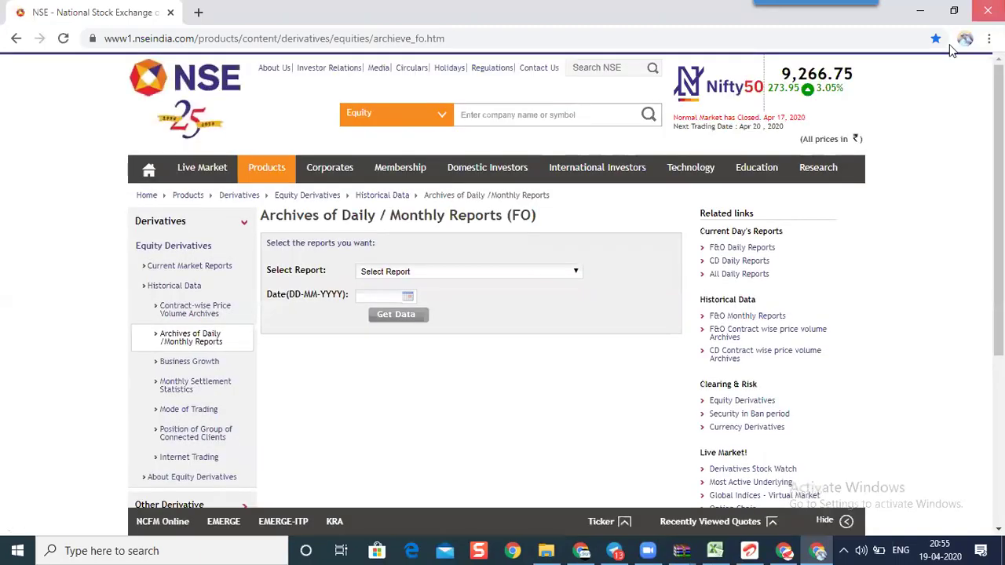
{"action": "left_click", "coordinate": [987, 11]}
{"action": "left_click", "coordinate": [986, 11]}
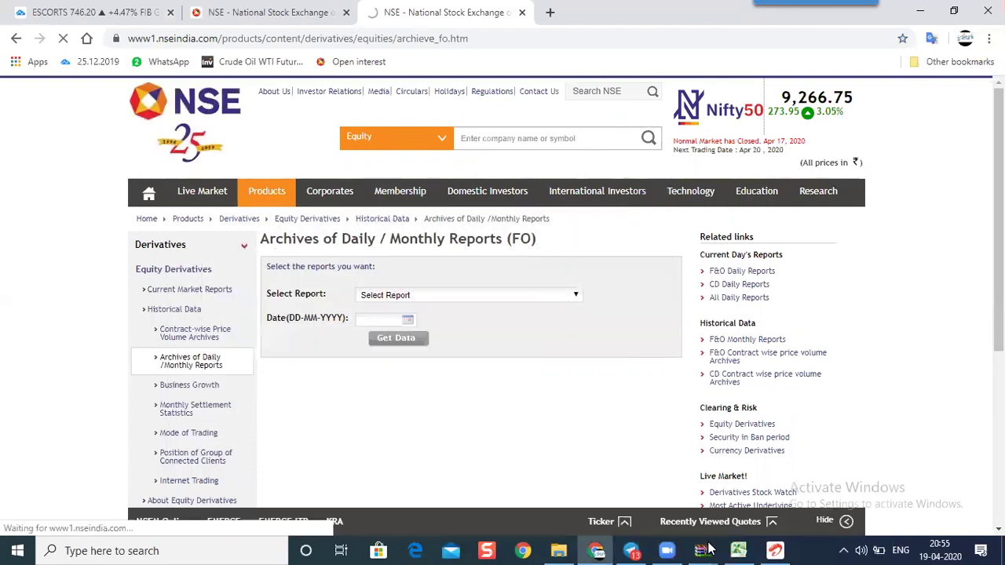
Switch to Telegram and open the NSE ESCORTS option chain link received in the direct chat.
{"action": "left_click", "coordinate": [635, 548]}
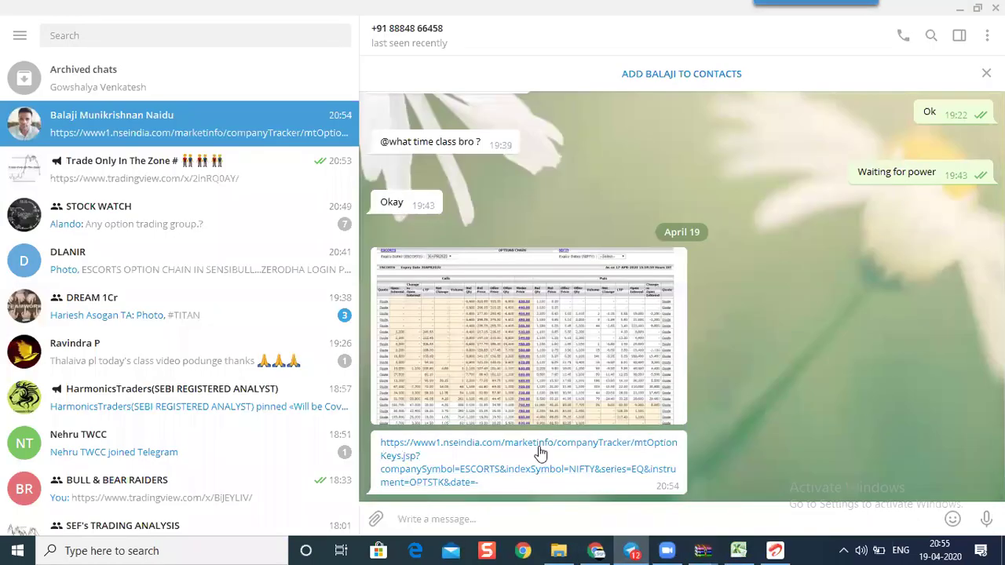
{"action": "left_click", "coordinate": [531, 474]}
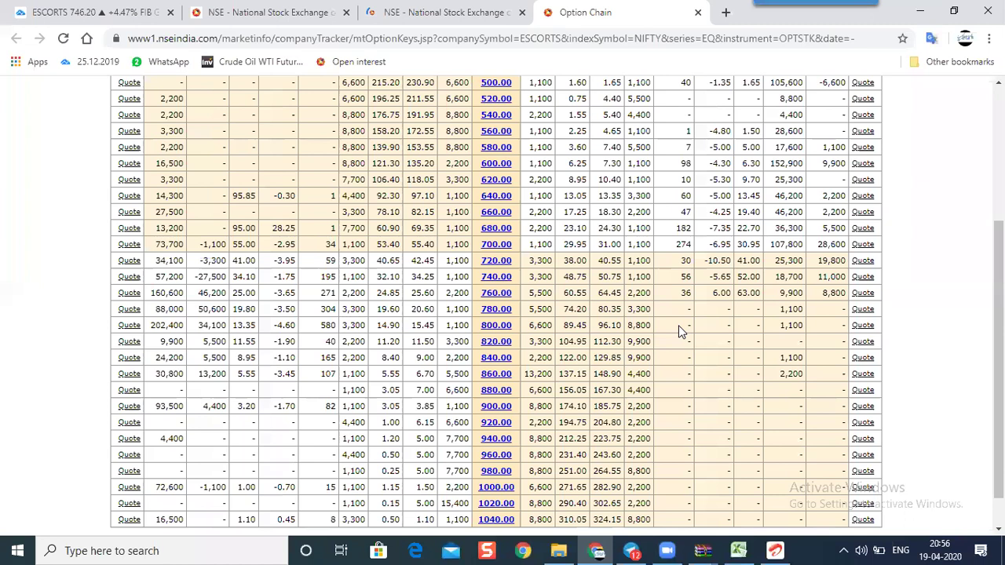
Annotate the option chain by underlining the 740 strike row and circling the 740 strike and the ESCORTS price in the chart's tab title.
{"action": "key", "text": "ctrl+shift+p"}
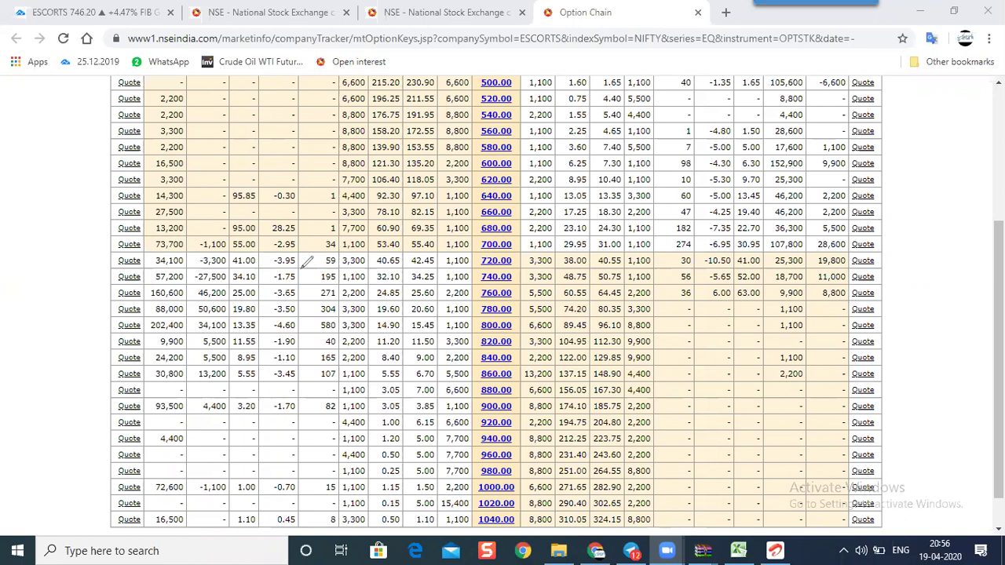
{"action": "left_click_drag", "start_coordinate": [183, 278], "coordinate": [441, 277]}
{"action": "left_click_drag", "start_coordinate": [568, 271], "coordinate": [568, 273]}
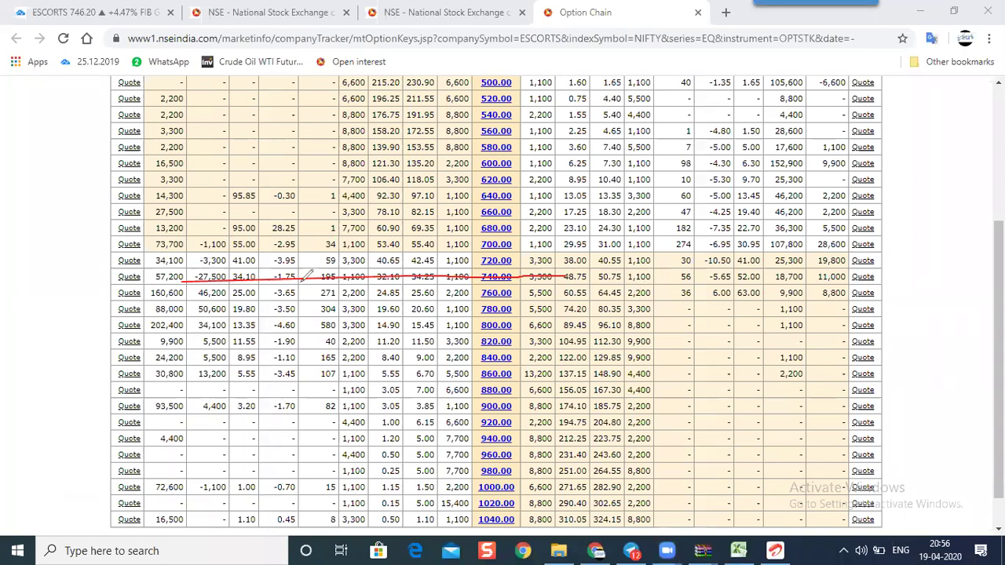
{"action": "mouse_move", "coordinate": [514, 269]}
{"action": "left_mouse_down"}
{"action": "mouse_move", "coordinate": [470, 278]}
{"action": "mouse_move", "coordinate": [518, 281]}
{"action": "mouse_move", "coordinate": [504, 267]}
{"action": "left_mouse_up"}
{"action": "mouse_move", "coordinate": [61, 3]}
{"action": "left_mouse_down"}
{"action": "mouse_move", "coordinate": [81, 28]}
{"action": "mouse_move", "coordinate": [96, 8]}
{"action": "mouse_move", "coordinate": [76, 19]}
{"action": "left_mouse_up"}
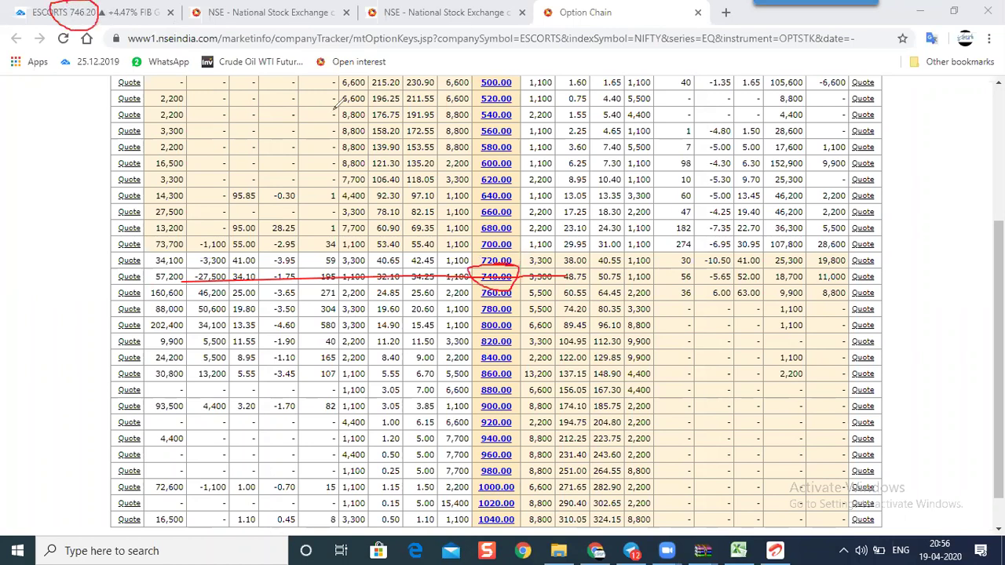
Erase the annotations and close the ESCORTS option chain tab.
{"action": "left_click", "coordinate": [62, 30]}
{"action": "left_click_drag", "start_coordinate": [583, 274], "coordinate": [518, 276]}
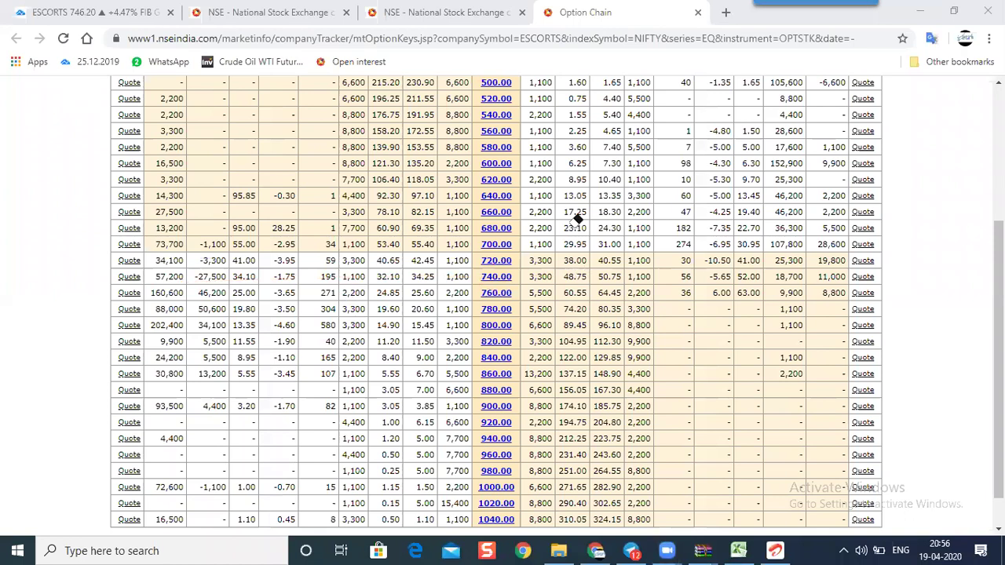
{"action": "scroll", "coordinate": [576, 220], "scroll_direction": "up", "scroll_amount": 3}
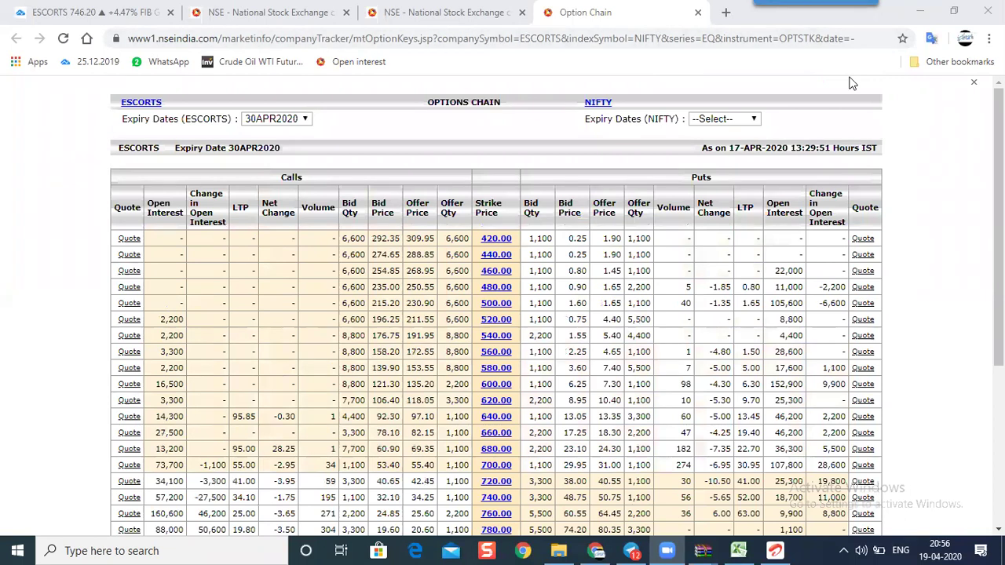
{"action": "key", "text": "ctrl+w"}
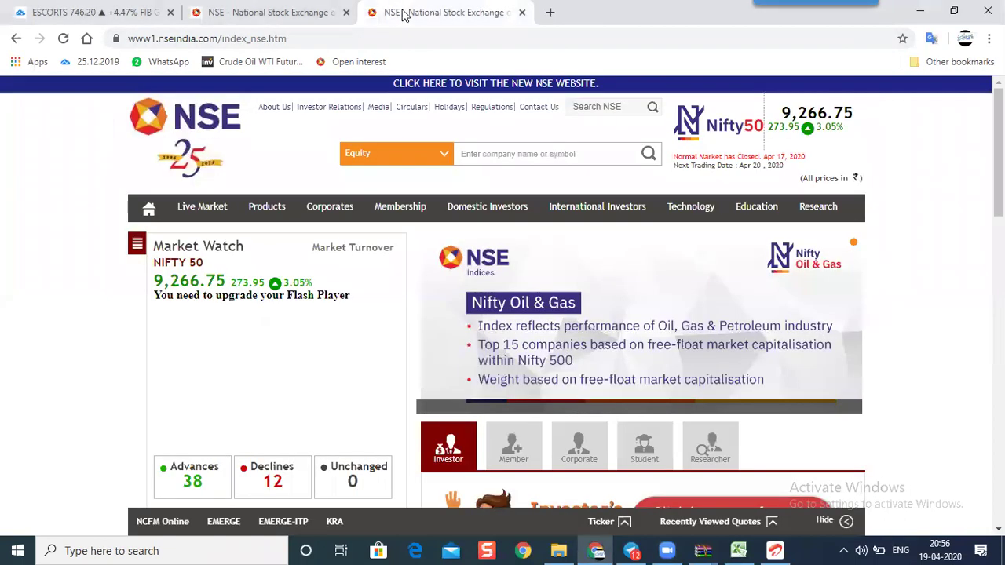
Open the Escorts Limited equity quote on the new NSE website by searching for ESCORTS.
{"action": "left_click", "coordinate": [477, 83]}
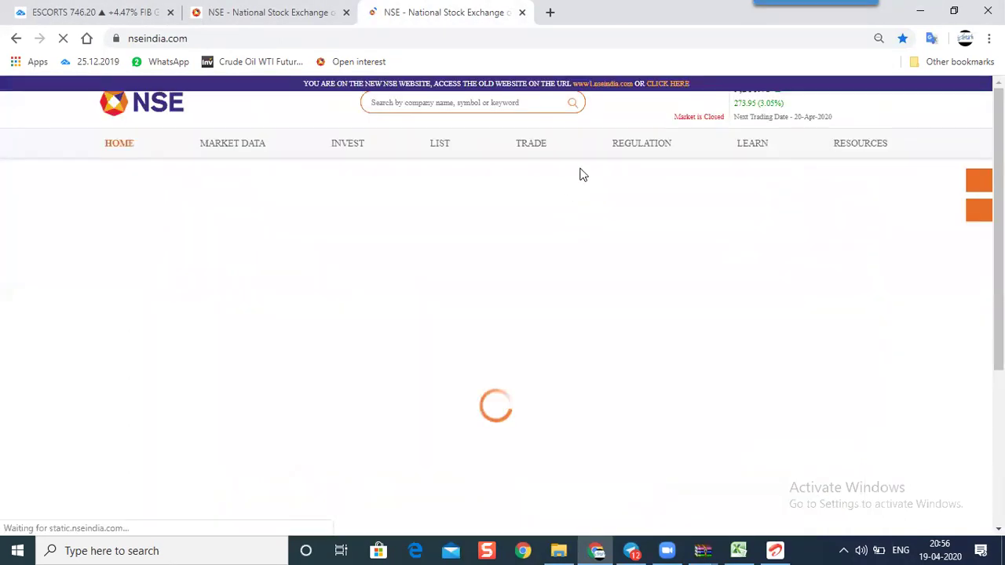
{"action": "left_click", "coordinate": [437, 103]}
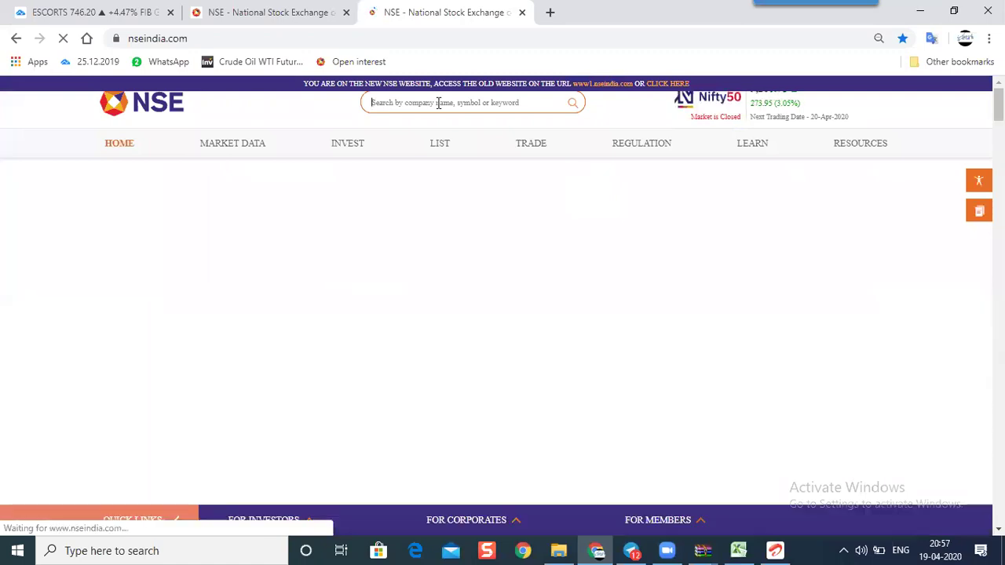
{"action": "type", "text": "ESCP"}
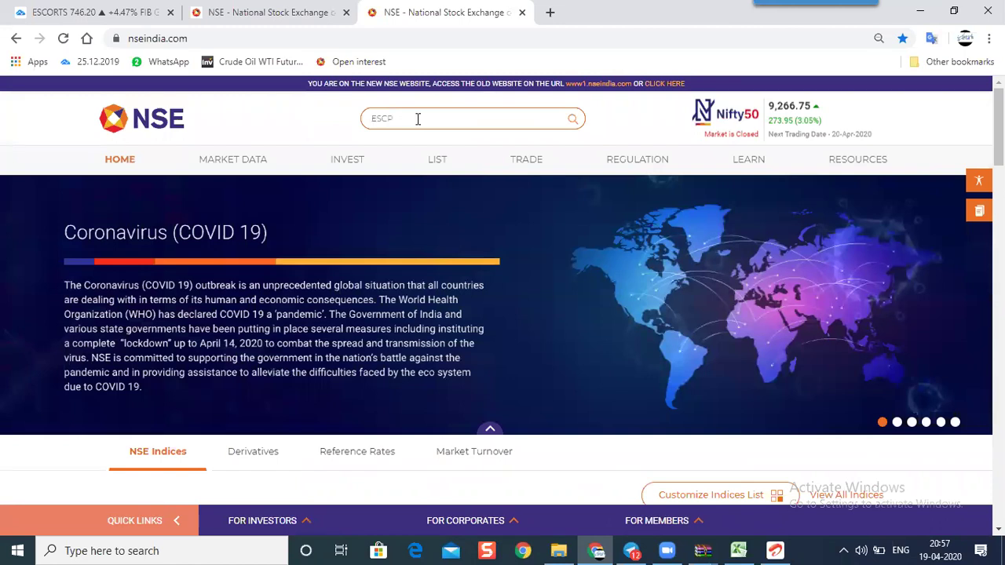
{"action": "key", "text": "BackSpace"}
{"action": "type", "text": "OR"}
{"action": "key", "text": "Down"}
{"action": "key", "text": "Down"}
{"action": "key", "text": "Down"}
{"action": "key", "text": "Down"}
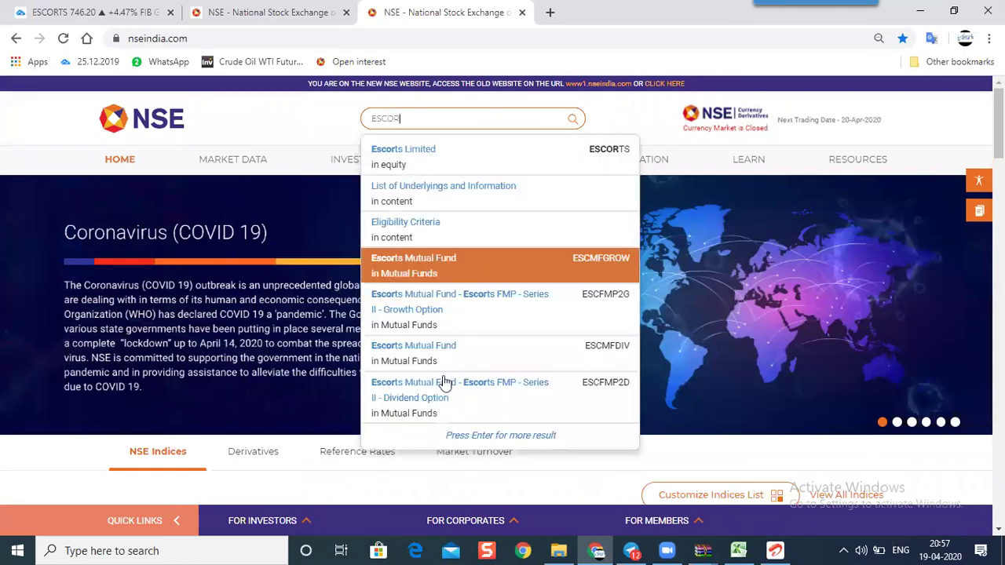
{"action": "key", "text": "Down"}
{"action": "key", "text": "Down"}
{"action": "key", "text": "Down"}
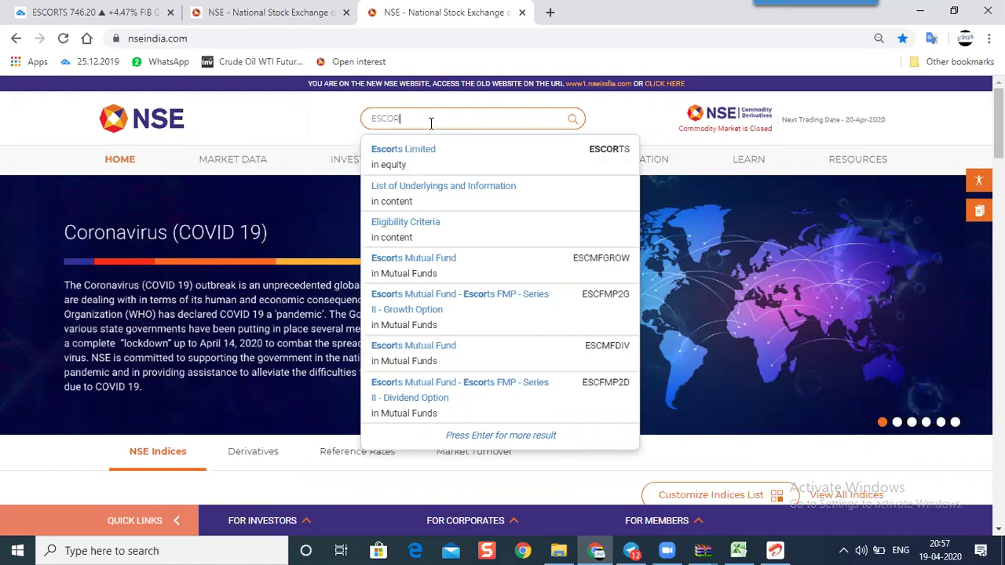
{"action": "type", "text": "TS"}
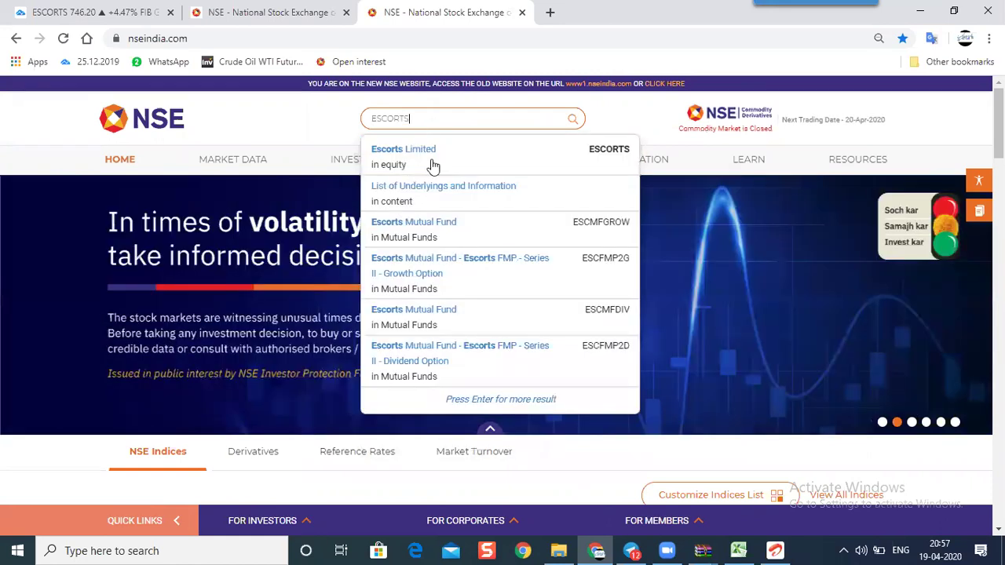
{"action": "left_click", "coordinate": [424, 161]}
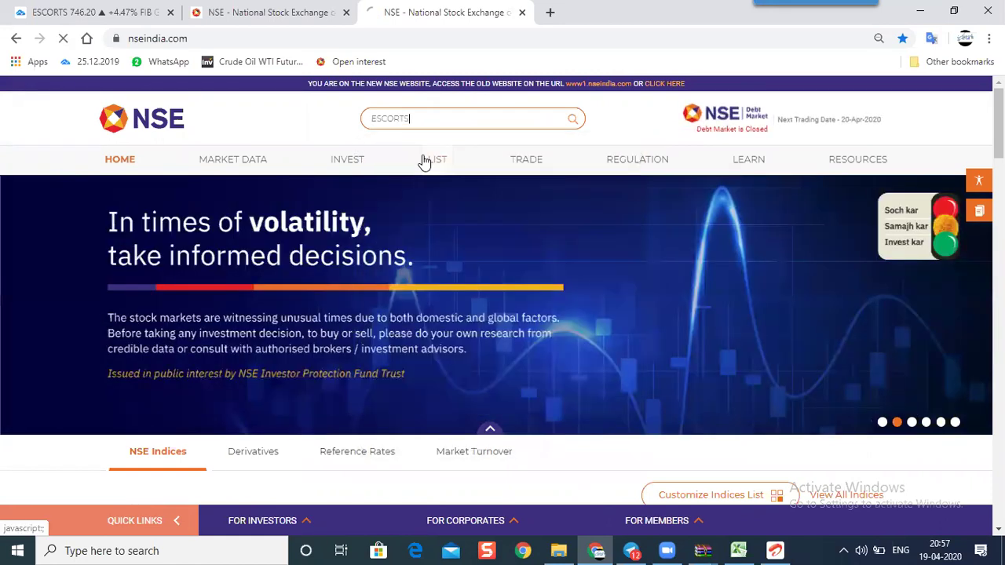
Look through the Escorts Limited quote page, from the price and trade information to the delivery position, block deals and footer links.
{"action": "mouse_move", "coordinate": [435, 172]}
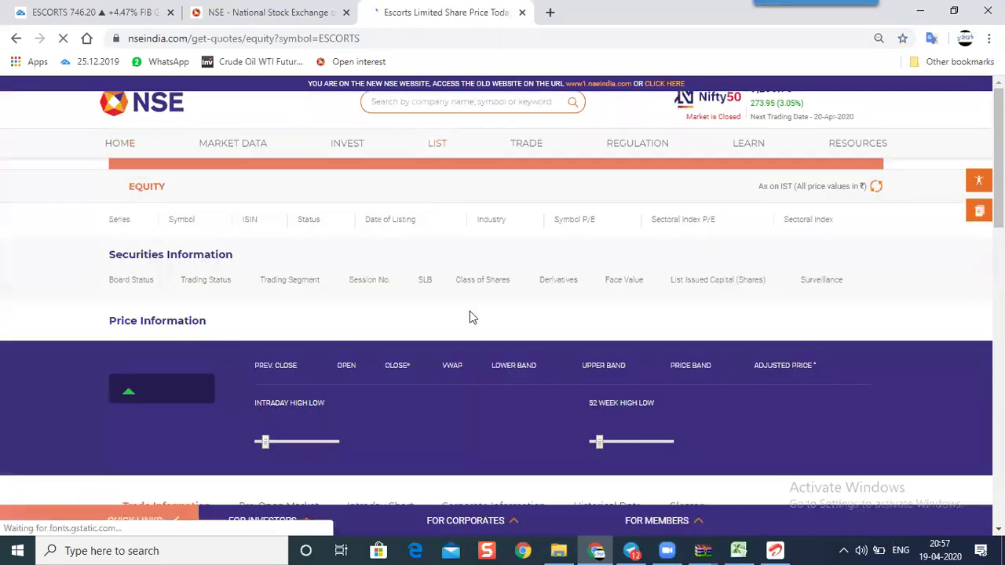
{"action": "scroll", "coordinate": [729, 482], "scroll_direction": "down", "scroll_amount": 1}
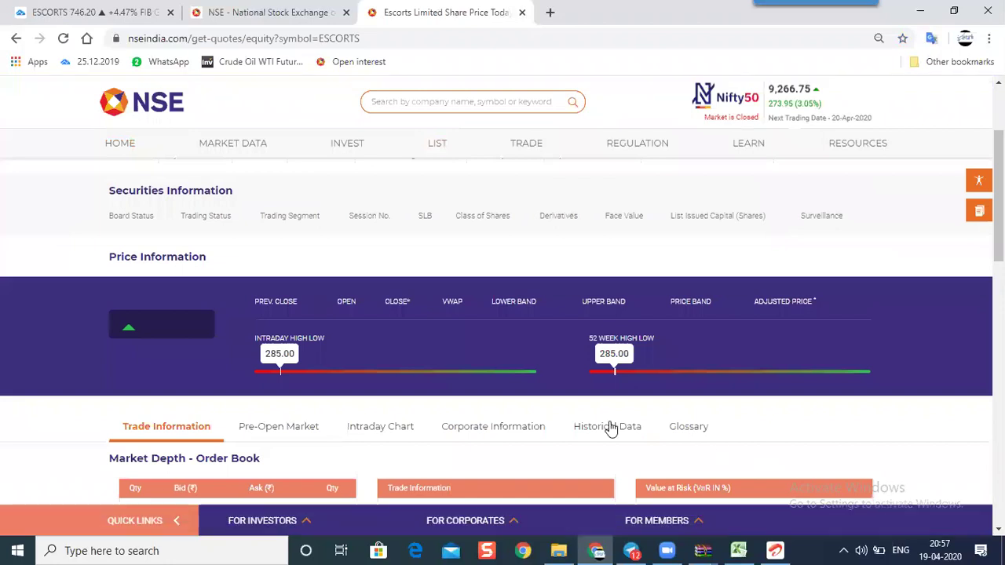
{"action": "scroll", "coordinate": [604, 424], "scroll_direction": "down", "scroll_amount": 3}
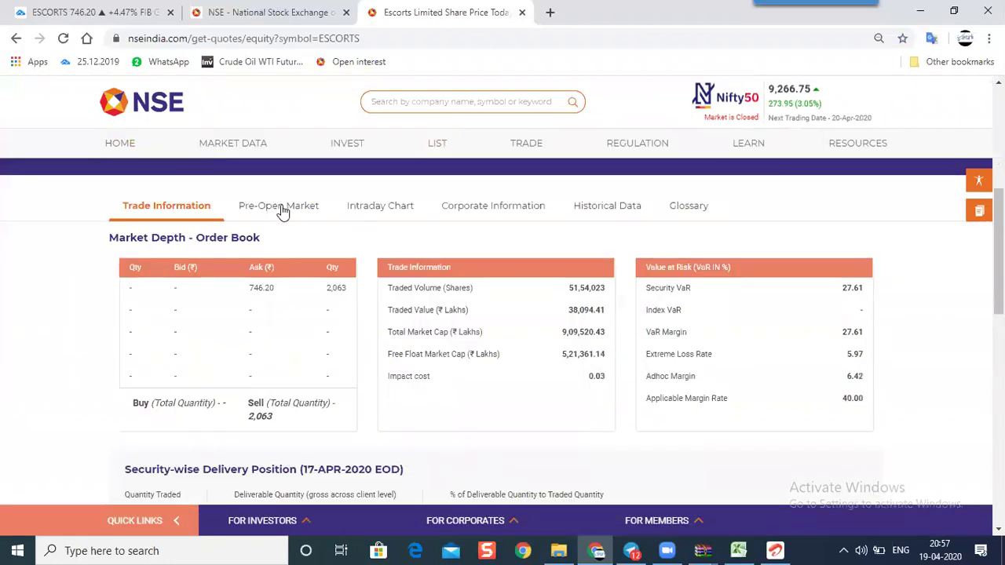
{"action": "scroll", "coordinate": [526, 222], "scroll_direction": "down", "scroll_amount": 2}
{"action": "scroll", "coordinate": [526, 221], "scroll_direction": "down", "scroll_amount": 2}
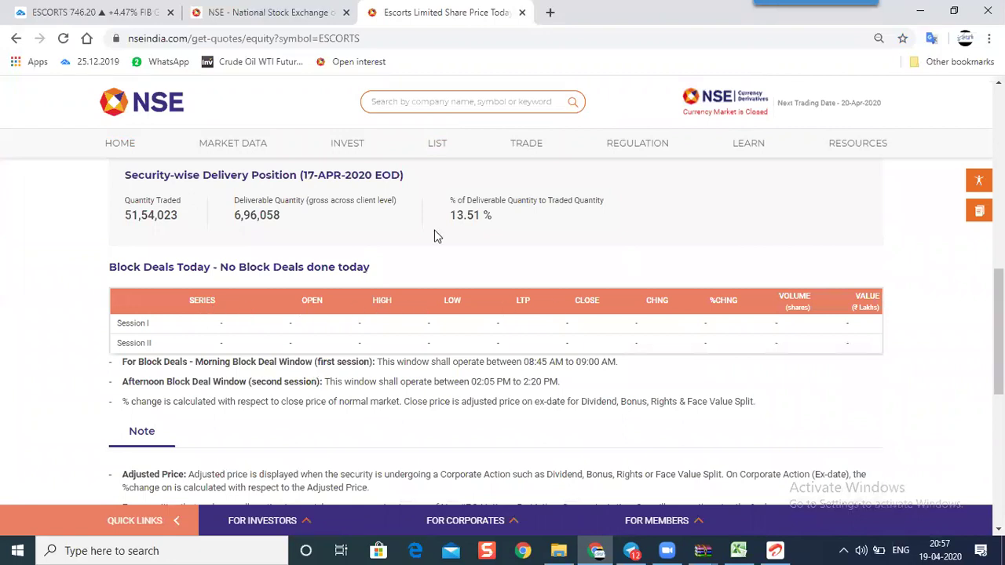
{"action": "scroll", "coordinate": [377, 298], "scroll_direction": "down", "scroll_amount": 1}
{"action": "scroll", "coordinate": [244, 244], "scroll_direction": "up", "scroll_amount": 1}
{"action": "scroll", "coordinate": [274, 343], "scroll_direction": "down", "scroll_amount": 2}
{"action": "scroll", "coordinate": [452, 378], "scroll_direction": "down", "scroll_amount": 3}
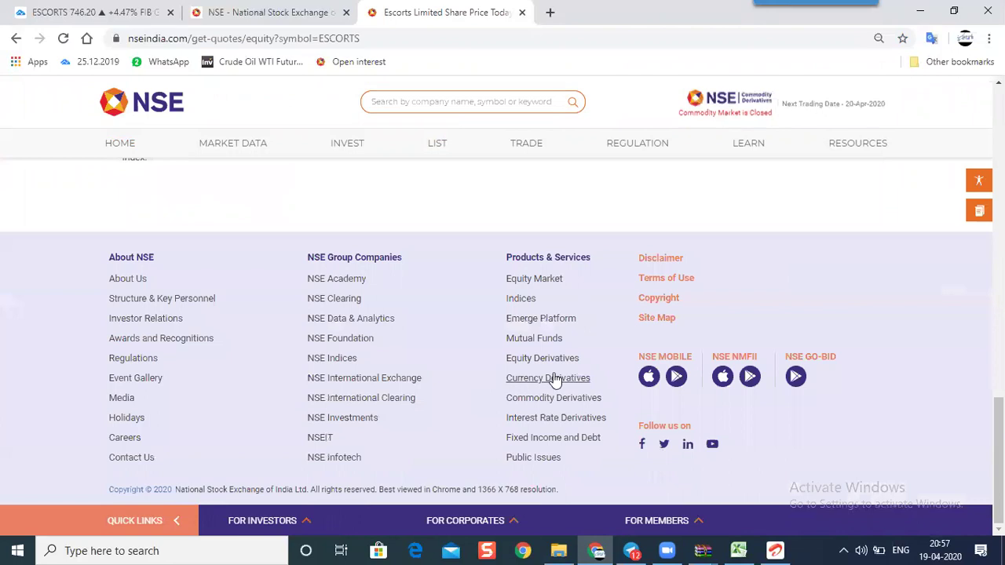
{"action": "scroll", "coordinate": [557, 382], "scroll_direction": "up", "scroll_amount": 10}
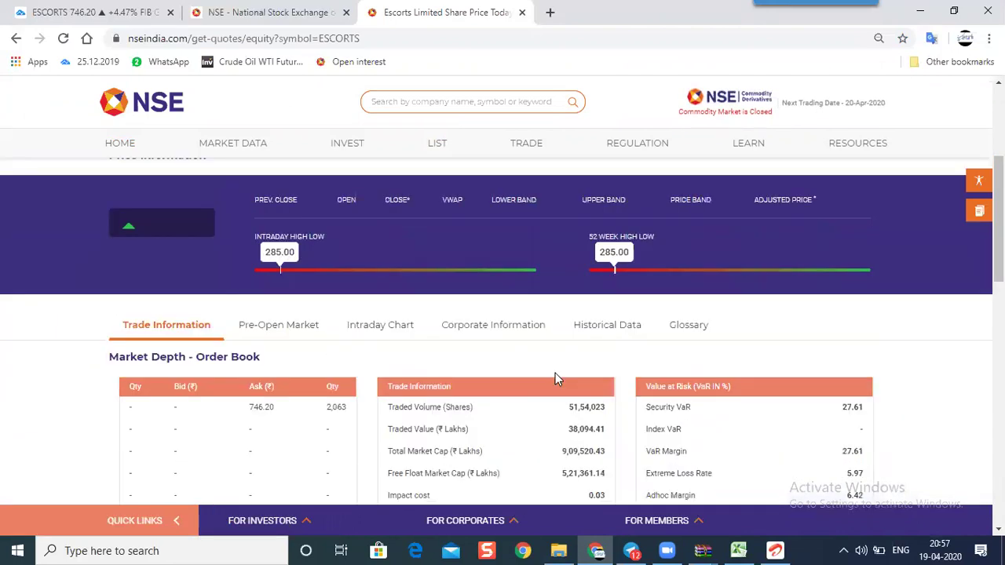
{"action": "scroll", "coordinate": [554, 378], "scroll_direction": "up", "scroll_amount": 2}
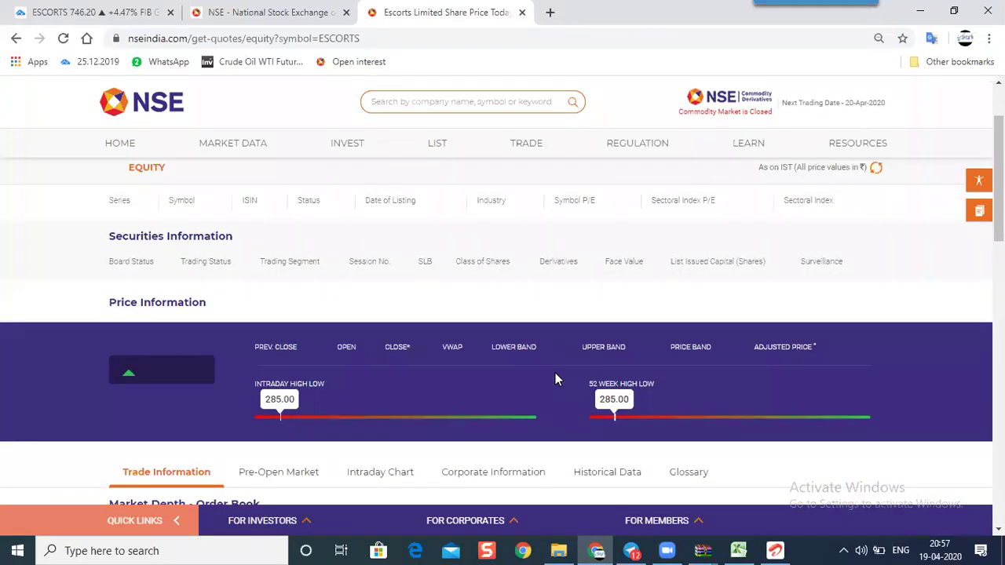